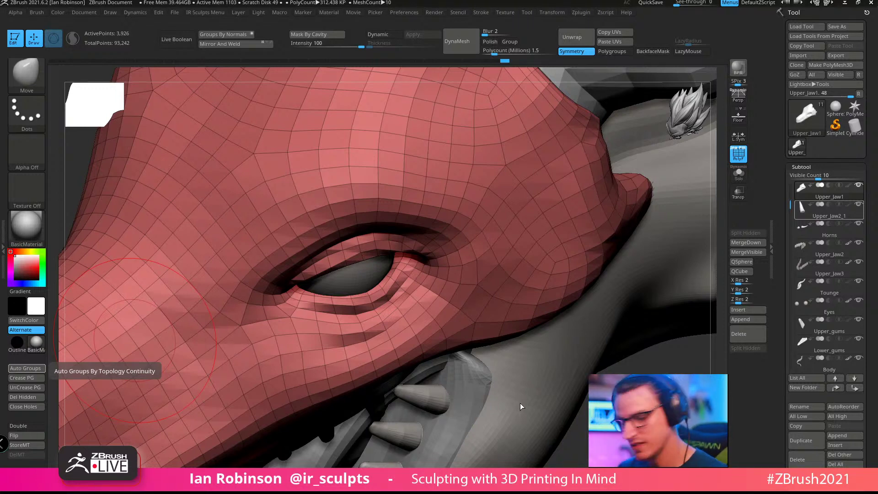
# Step: Turn off the wireframe display and enable Dynamic Subdivision preview on the dragon's upper jaw
pyautogui.moveTo(522, 407); pyautogui.dragTo(560, 377, button='right')
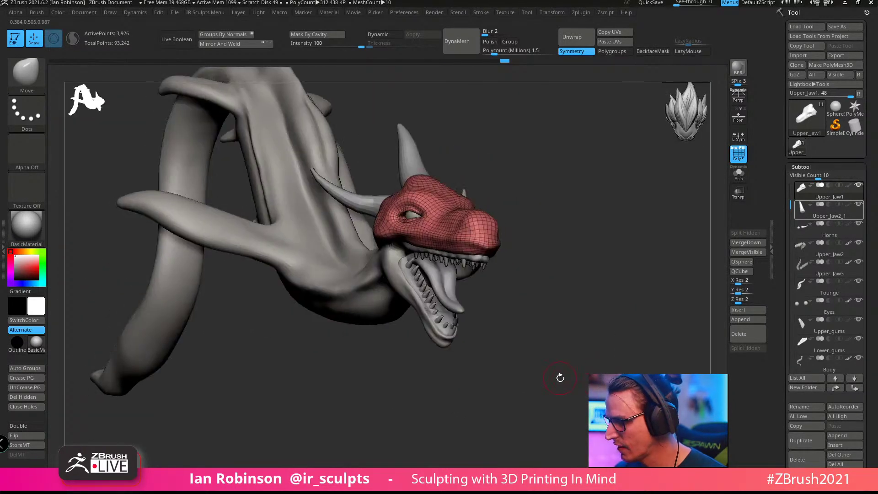
pyautogui.hotkey('shift', 'f')
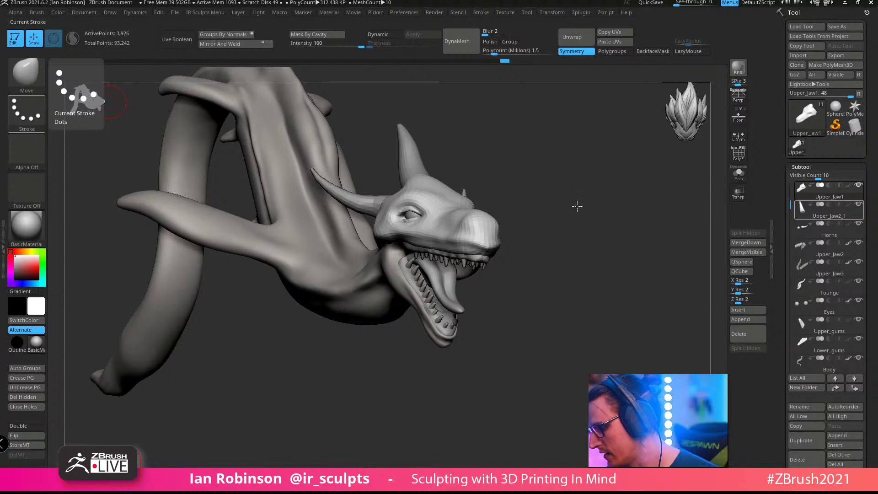
pyautogui.moveTo(578, 206)
pyautogui.mouseDown()
pyautogui.moveTo(584, 262)
pyautogui.moveTo(555, 374)
pyautogui.moveTo(619, 287)
pyautogui.moveTo(574, 245)
pyautogui.moveTo(613, 265)
pyautogui.moveTo(586, 237)
pyautogui.moveTo(527, 300)
pyautogui.moveTo(527, 378)
pyautogui.moveTo(552, 337)
pyautogui.moveTo(570, 219)
pyautogui.mouseUp()
pyautogui.press('d')
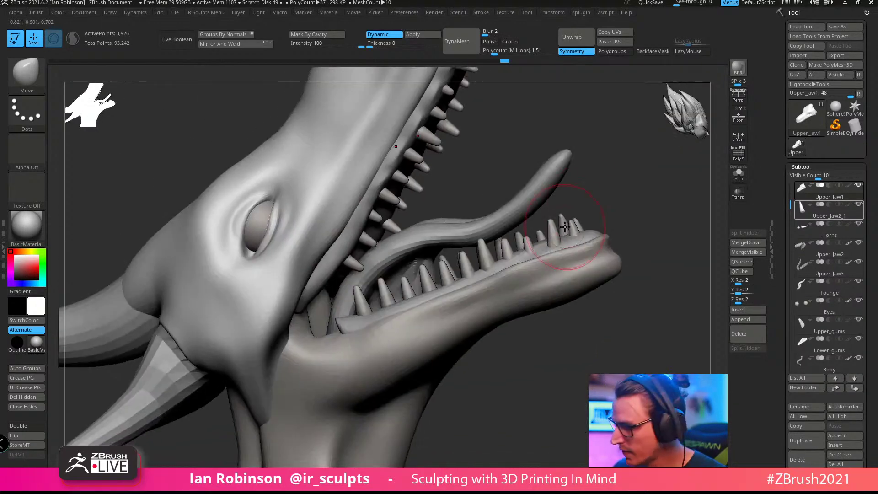
# Step: Examine the whole dragon sculpt from several sides, including the wireframe of the upper head
pyautogui.moveTo(602, 153)
pyautogui.mouseDown()
pyautogui.moveTo(604, 140)
pyautogui.moveTo(597, 154)
pyautogui.moveTo(639, 159)
pyautogui.mouseUp()
pyautogui.moveTo(512, 348)
pyautogui.keyDown('alt'); pyautogui.mouseDown()
pyautogui.moveTo(514, 275)
pyautogui.moveTo(551, 260)
pyautogui.mouseUp(); pyautogui.keyUp('alt')
pyautogui.keyDown('alt'); pyautogui.moveTo(565, 302); pyautogui.dragTo(521, 323); pyautogui.keyUp('alt')
pyautogui.moveTo(533, 294); pyautogui.dragTo(553, 291)
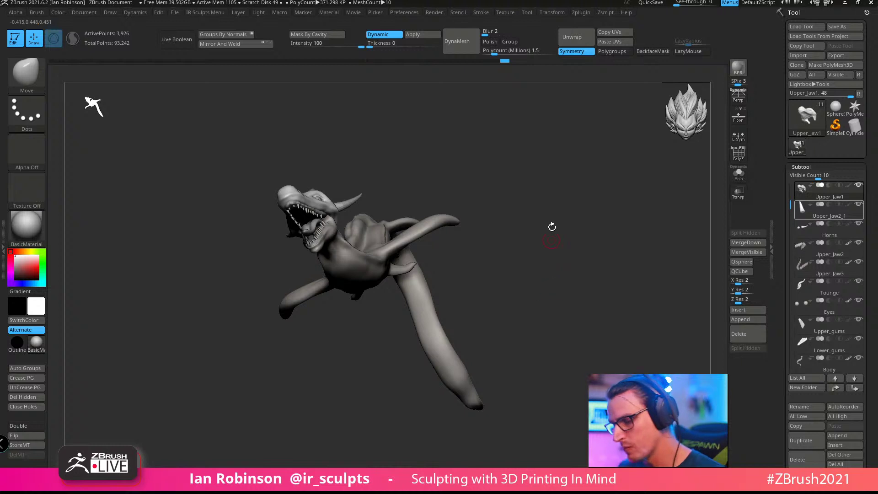
pyautogui.moveTo(579, 269); pyautogui.dragTo(599, 280)
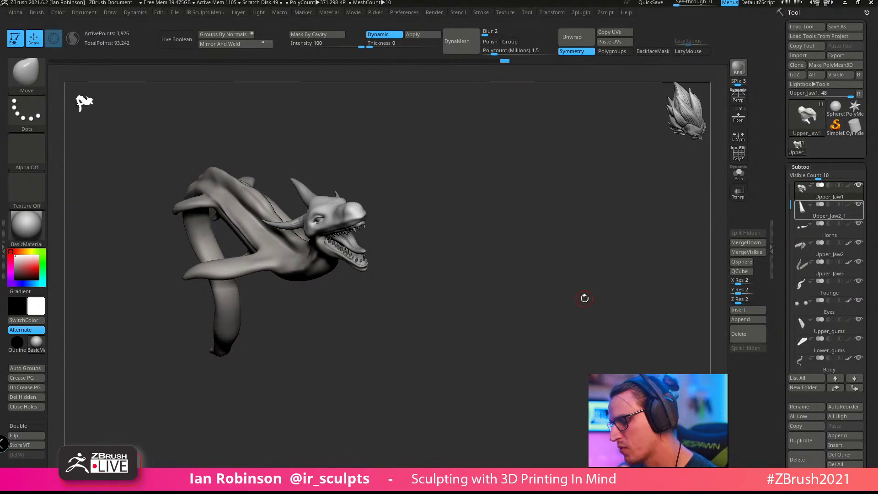
pyautogui.moveTo(584, 298); pyautogui.dragTo(583, 292)
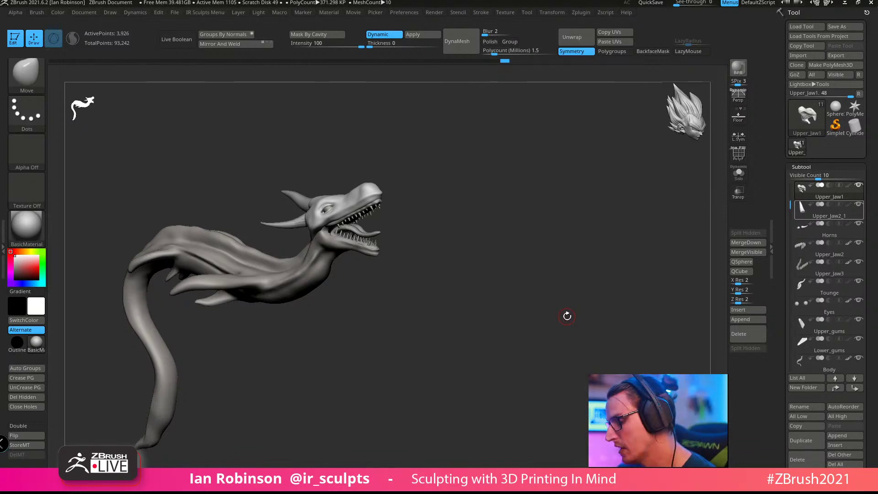
pyautogui.keyDown('alt'); pyautogui.moveTo(522, 190); pyautogui.dragTo(510, 324); pyautogui.keyUp('alt')
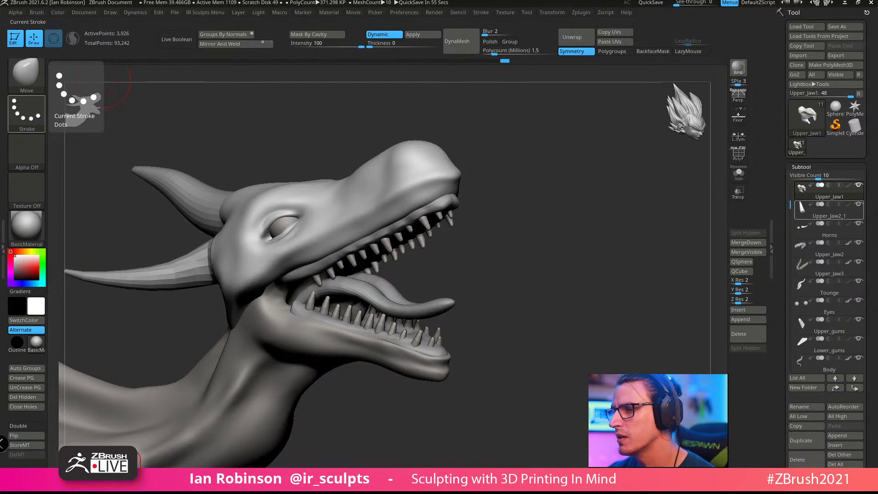
pyautogui.moveTo(515, 208)
pyautogui.mouseDown()
pyautogui.moveTo(570, 217)
pyautogui.moveTo(561, 194)
pyautogui.moveTo(617, 218)
pyautogui.moveTo(596, 212)
pyautogui.moveTo(541, 241)
pyautogui.moveTo(639, 106)
pyautogui.moveTo(608, 163)
pyautogui.mouseUp()
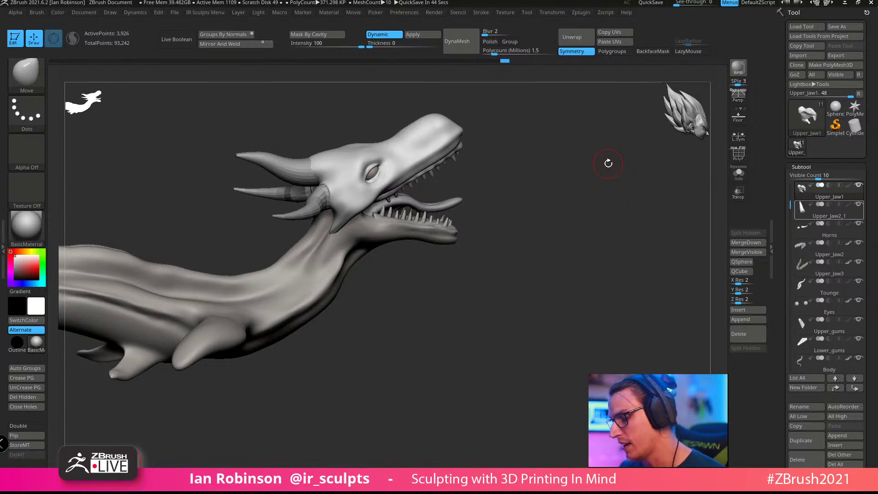
pyautogui.moveTo(608, 163); pyautogui.dragTo(379, 448)
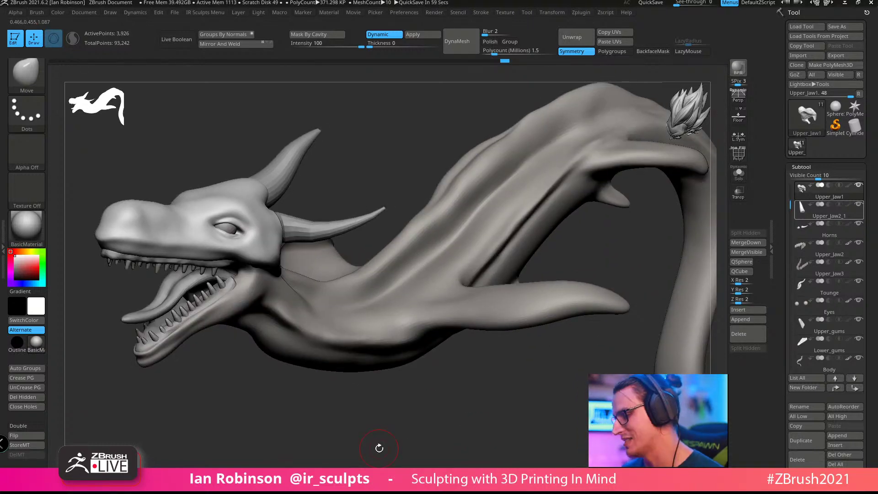
pyautogui.hotkey('shift', 'f')
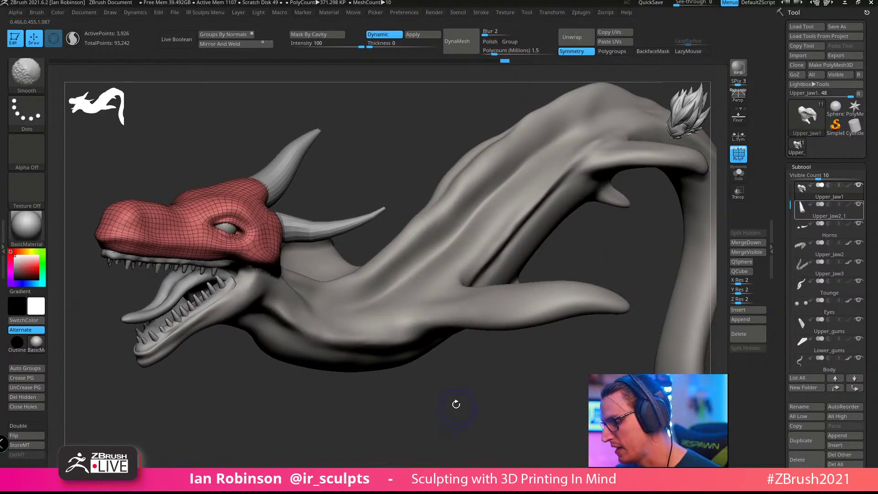
pyautogui.hotkey('shift', 'f')
# Step: Bring the dragon's head into a side view and select the DamStandard brush
pyautogui.moveTo(449, 402)
pyautogui.mouseDown()
pyautogui.moveTo(623, 333)
pyautogui.moveTo(599, 276)
pyautogui.moveTo(575, 267)
pyautogui.moveTo(627, 204)
pyautogui.moveTo(617, 230)
pyautogui.moveTo(631, 228)
pyautogui.moveTo(610, 229)
pyautogui.moveTo(613, 245)
pyautogui.moveTo(605, 191)
pyautogui.mouseUp()
pyautogui.press('b')
pyautogui.press('d')
pyautogui.press('s')
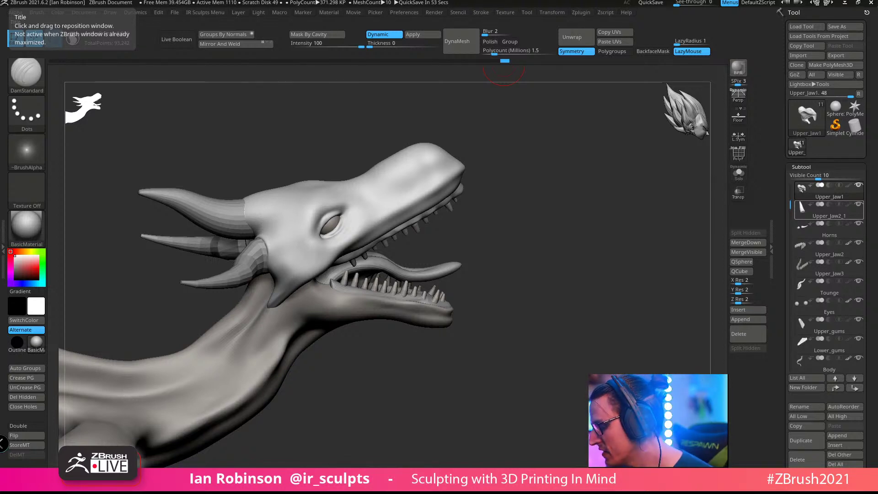
# Step: Face the model from the front and open the CamView preferences
pyautogui.moveTo(685, 130); pyautogui.dragTo(626, 143)
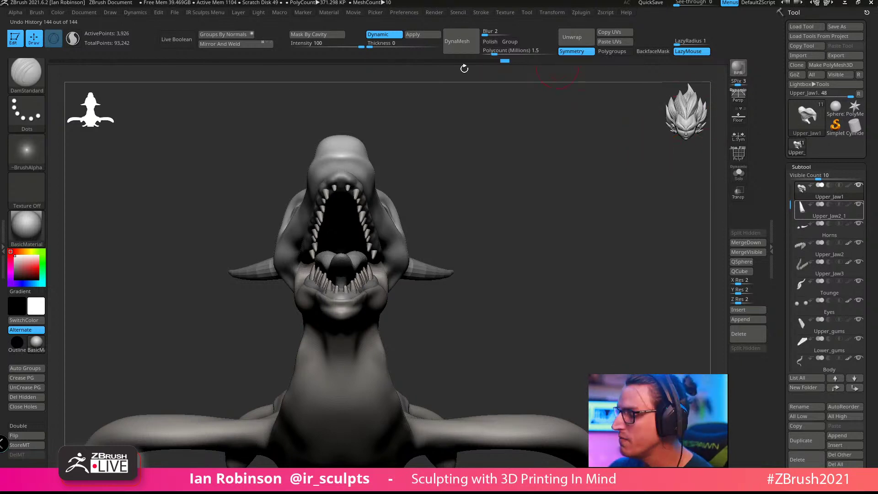
pyautogui.click(412, 11)
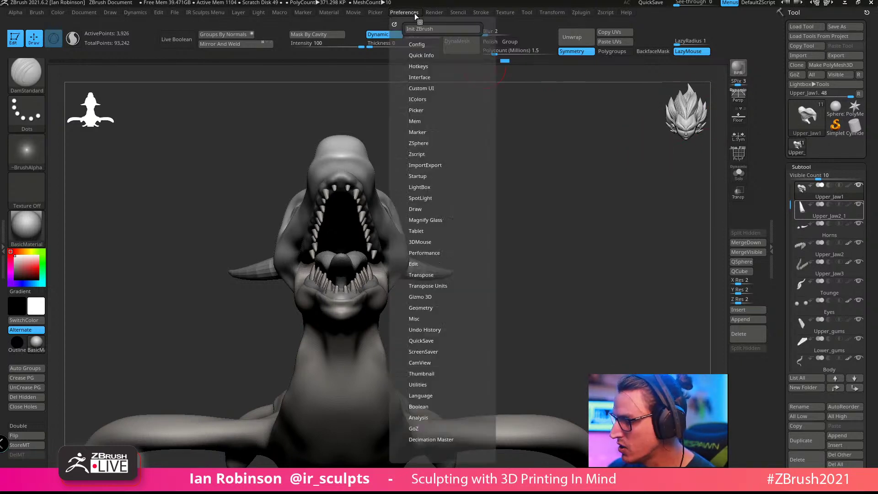
pyautogui.click(432, 363)
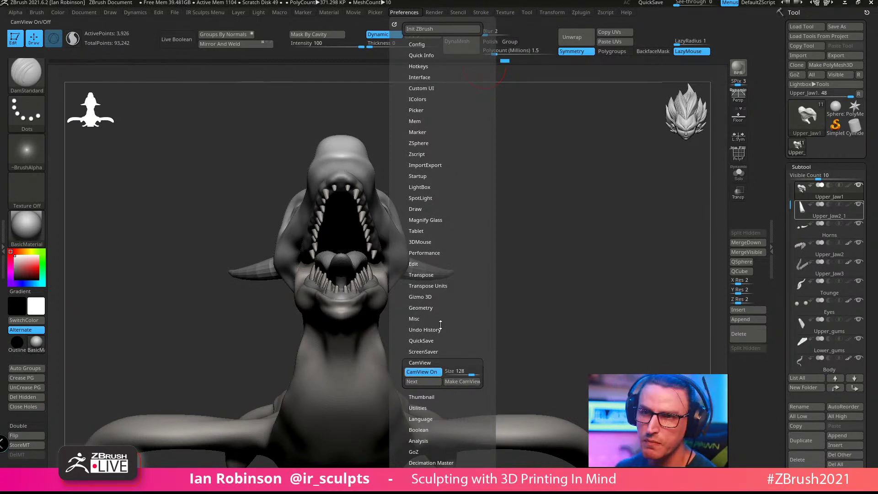
# Step: Merge all visible subtools of the dragon into one new tool and make Merged_Upper_Jaw1 the active tool
pyautogui.moveTo(640, 256); pyautogui.dragTo(617, 249)
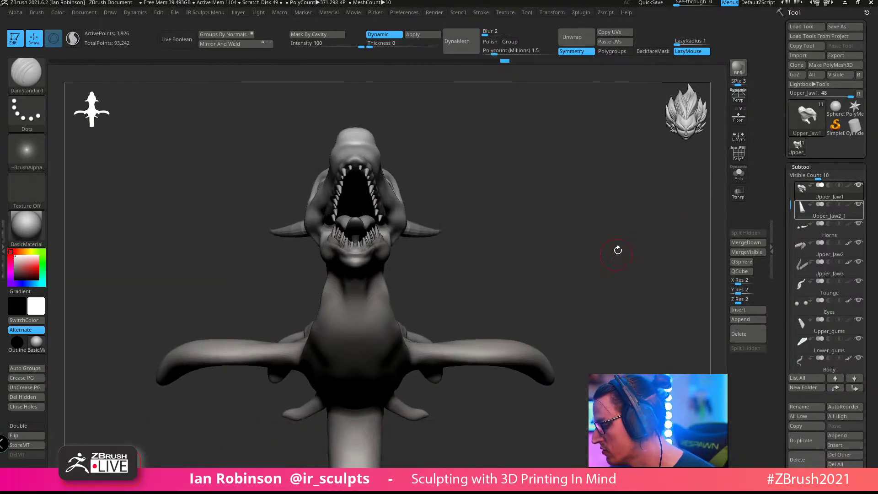
pyautogui.moveTo(841, 131)
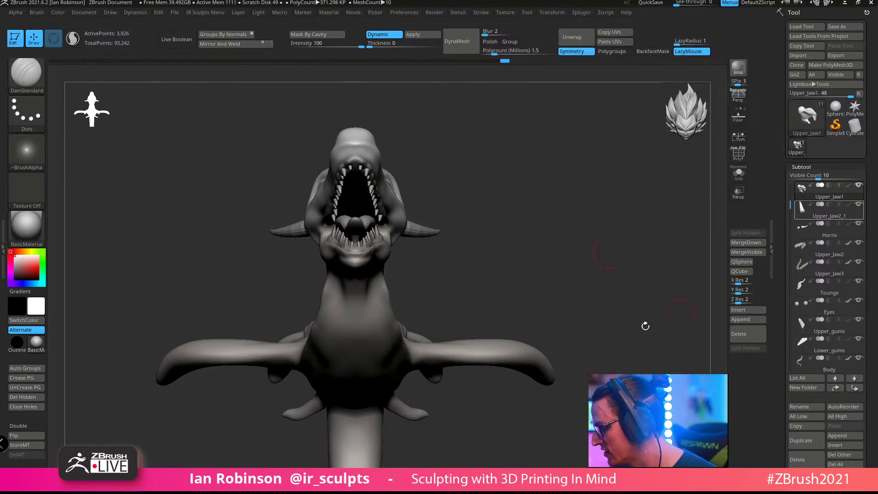
pyautogui.moveTo(645, 326); pyautogui.dragTo(535, 229)
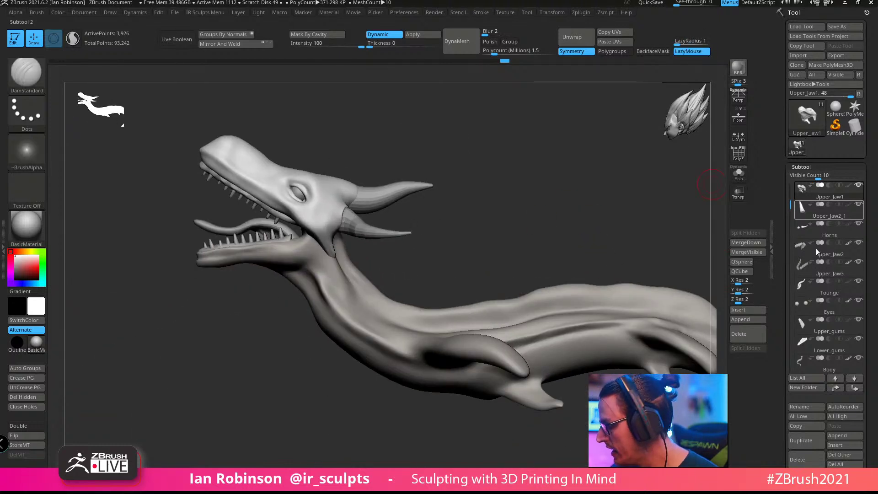
pyautogui.click(796, 474)
pyautogui.click(806, 355)
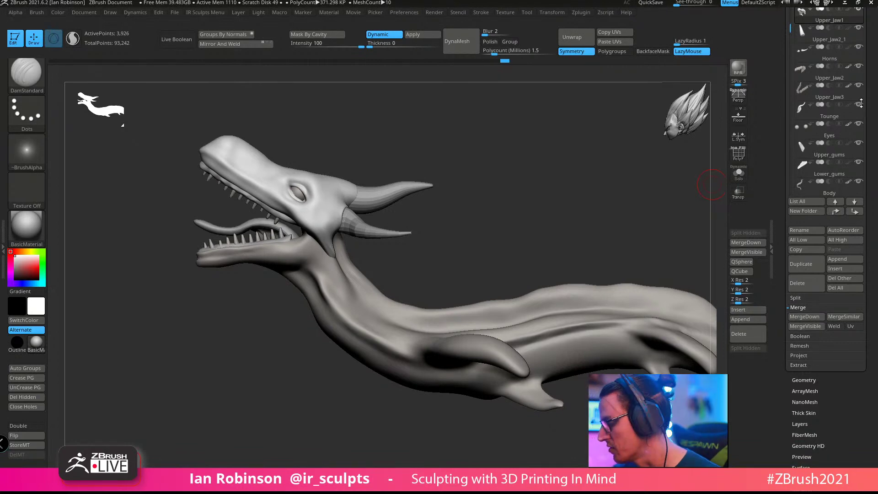
pyautogui.click(806, 326)
pyautogui.moveTo(871, 229); pyautogui.dragTo(871, 406)
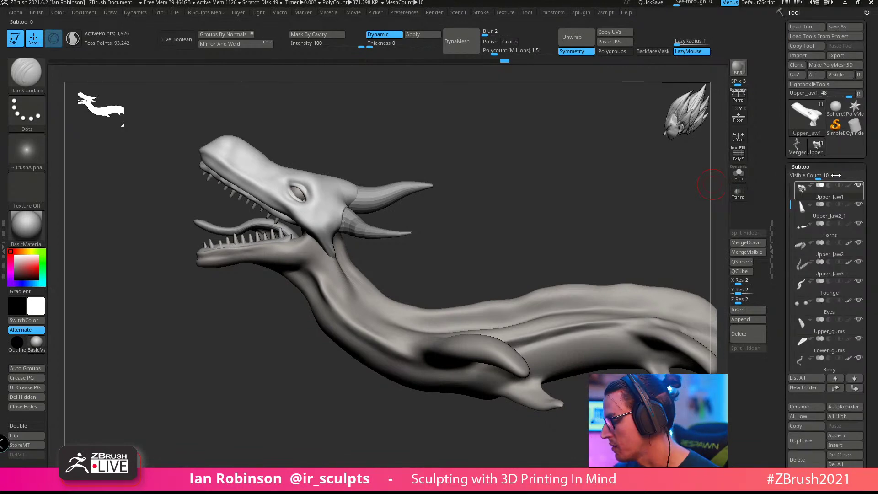
pyautogui.click(797, 145)
pyautogui.moveTo(547, 202)
pyautogui.keyDown('alt'); pyautogui.mouseDown()
pyautogui.moveTo(546, 216)
pyautogui.moveTo(517, 159)
pyautogui.moveTo(548, 256)
pyautogui.mouseUp(); pyautogui.keyUp('alt')
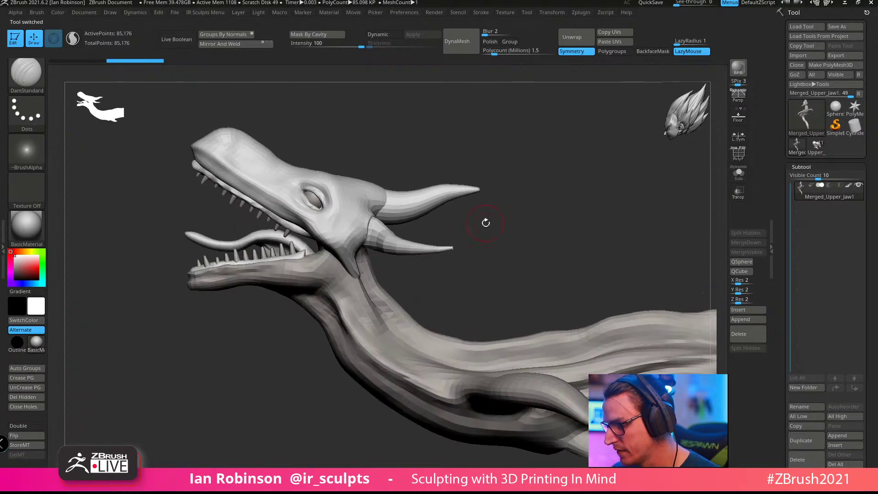
# Step: Isolate the head and upper neck with a SelectLasso selection and delete the hidden body geometry
pyautogui.click(26, 73)
pyautogui.click(116, 86)
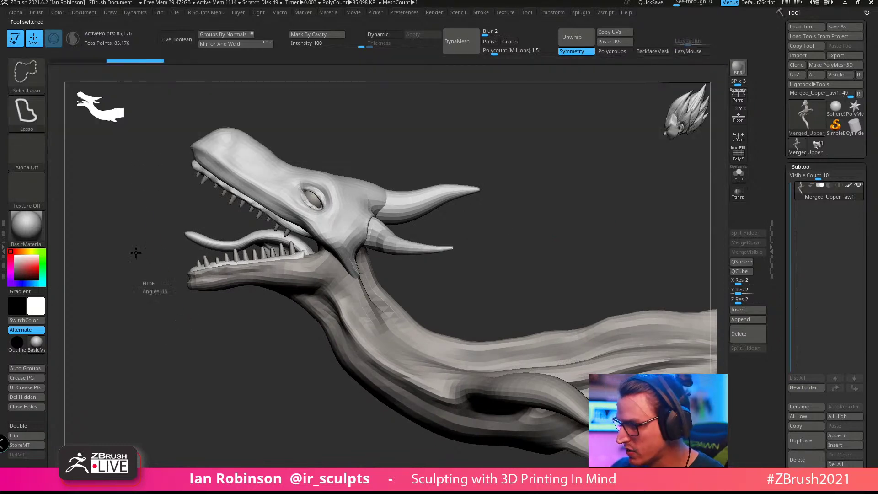
pyautogui.moveTo(185, 319)
pyautogui.mouseDown()
pyautogui.moveTo(472, 99)
pyautogui.moveTo(549, 242)
pyautogui.moveTo(489, 266)
pyautogui.moveTo(393, 282)
pyautogui.moveTo(343, 342)
pyautogui.moveTo(298, 343)
pyautogui.mouseUp()
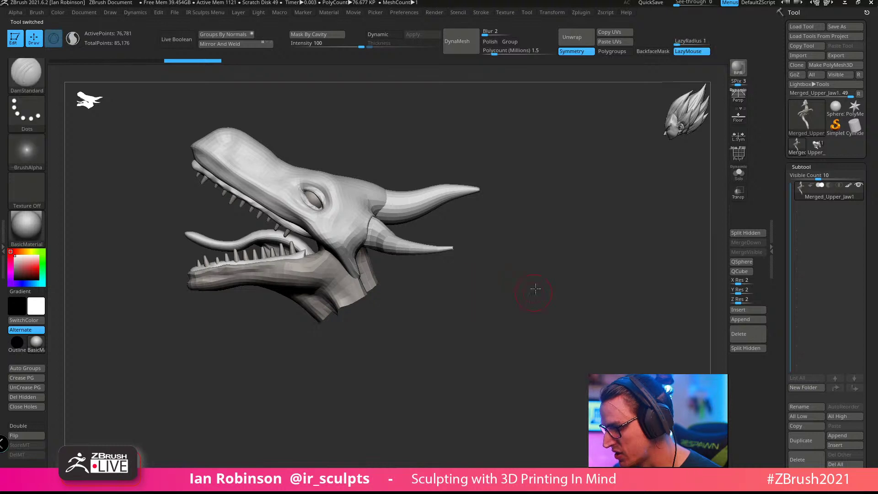
pyautogui.moveTo(529, 284)
pyautogui.mouseDown()
pyautogui.moveTo(552, 263)
pyautogui.moveTo(544, 248)
pyautogui.mouseUp()
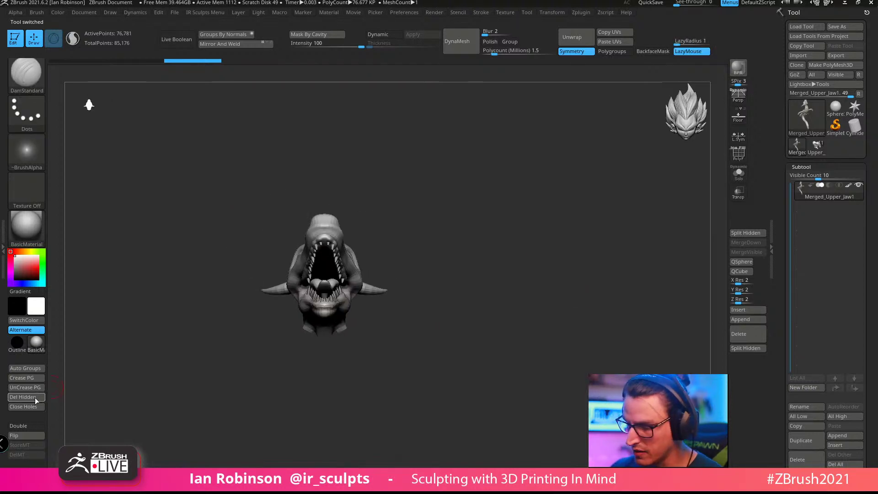
pyautogui.click(23, 397)
# Step: Open the Modify Topology options in the head mesh's geometry settings
pyautogui.keyDown('alt'); pyautogui.moveTo(649, 271); pyautogui.dragTo(612, 328); pyautogui.keyUp('alt')
pyautogui.click(811, 168)
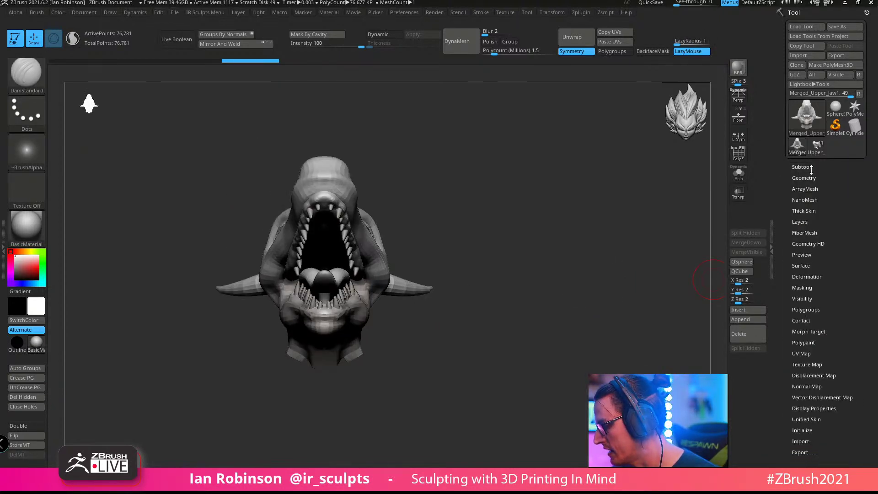
pyautogui.click(811, 180)
pyautogui.moveTo(833, 203); pyautogui.dragTo(834, 110)
pyautogui.click(812, 325)
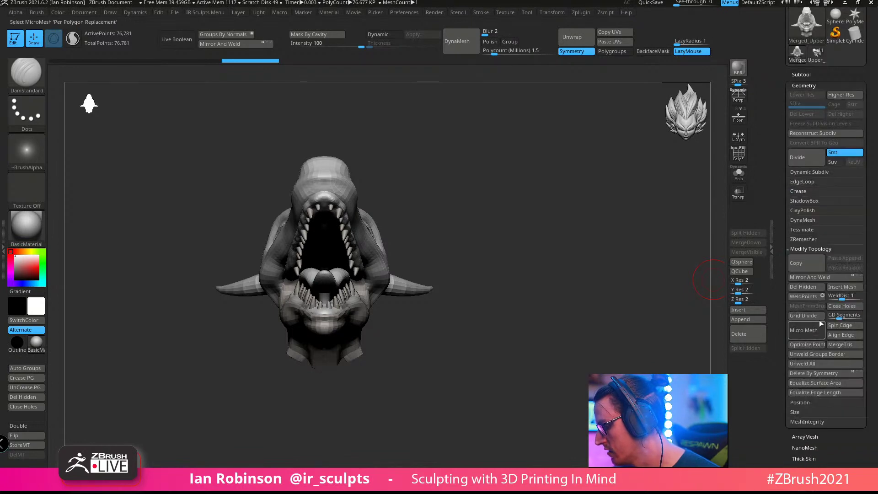
# Step: Frame the dragon head from the front and generate a custom CamView from it
pyautogui.keyDown('alt'); pyautogui.moveTo(608, 274); pyautogui.dragTo(600, 225); pyautogui.keyUp('alt')
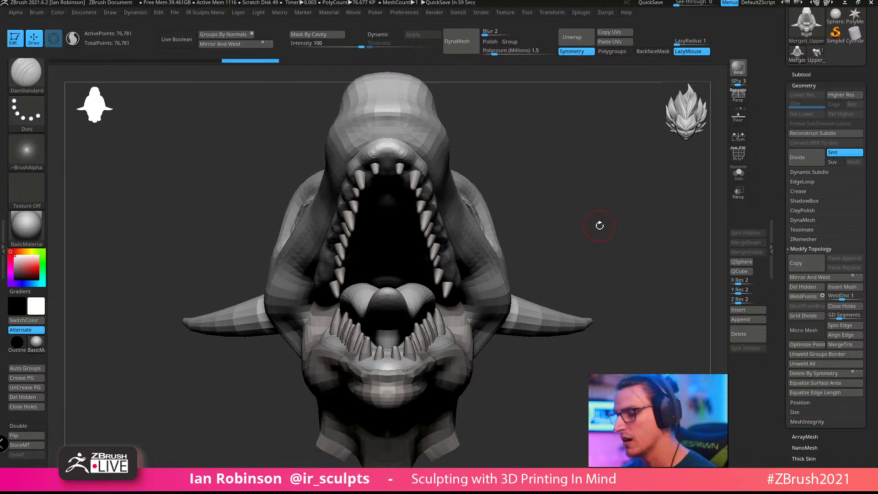
pyautogui.click(417, 14)
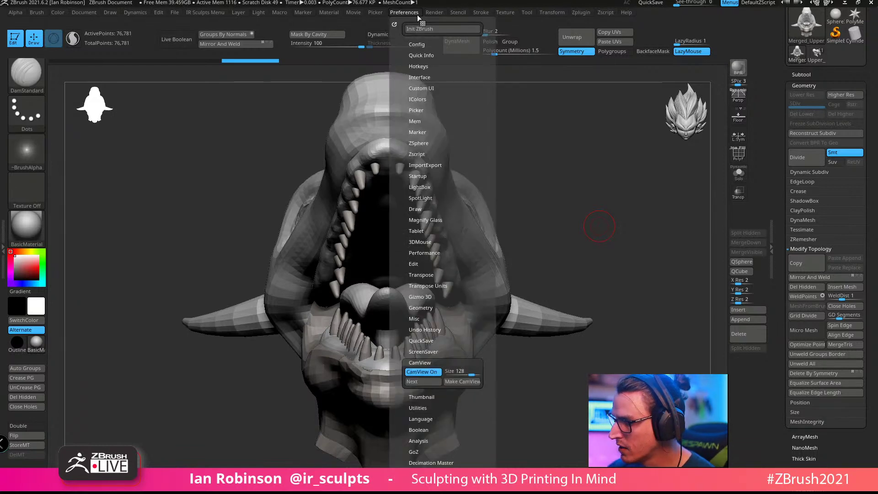
pyautogui.click(465, 382)
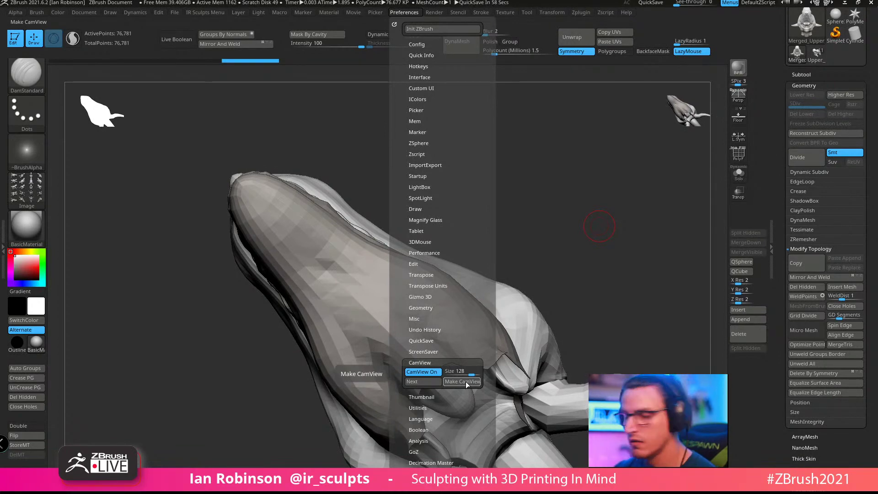
pyautogui.moveTo(669, 142); pyautogui.dragTo(689, 177)
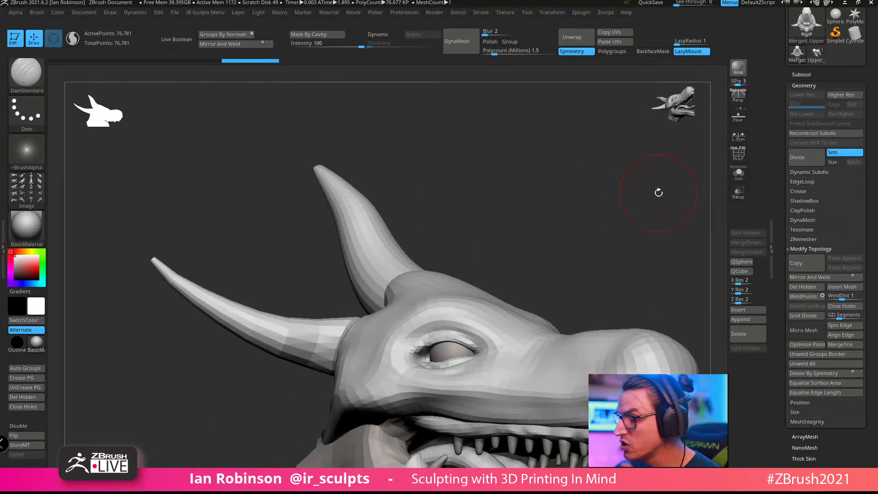
# Step: Open the export dialog for the generated CamView texture image
pyautogui.moveTo(39, 184)
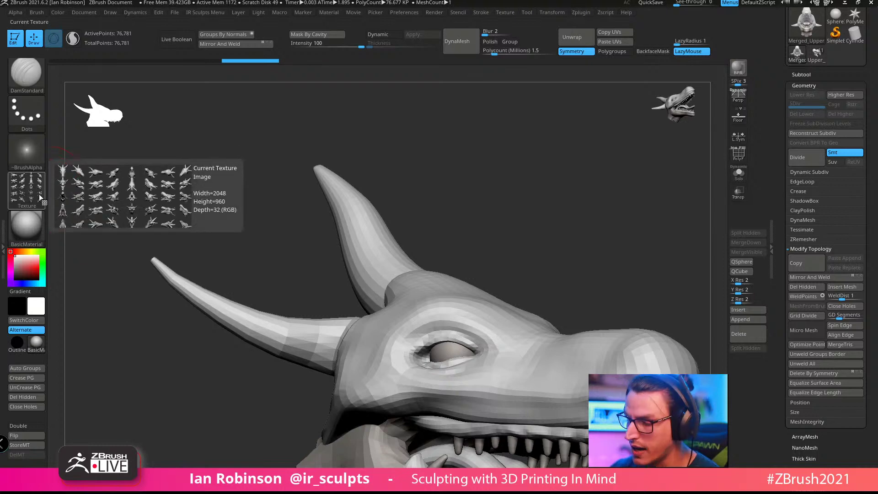
pyautogui.click(32, 188)
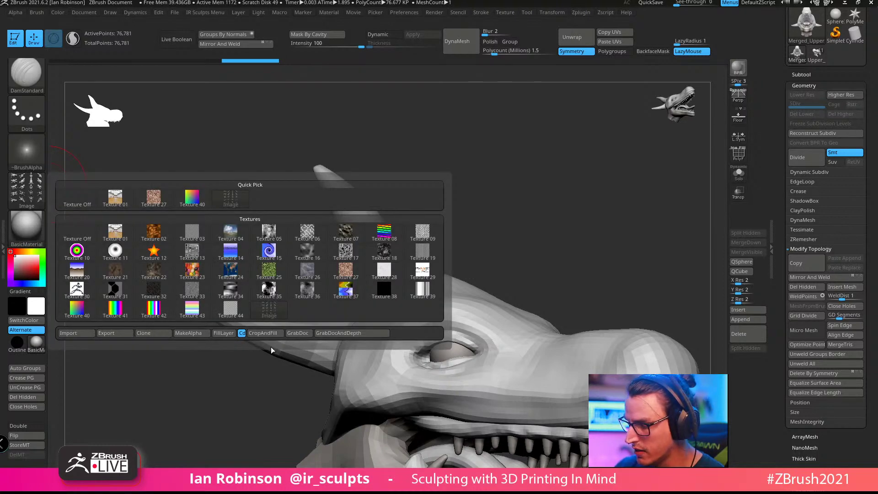
pyautogui.click(37, 185)
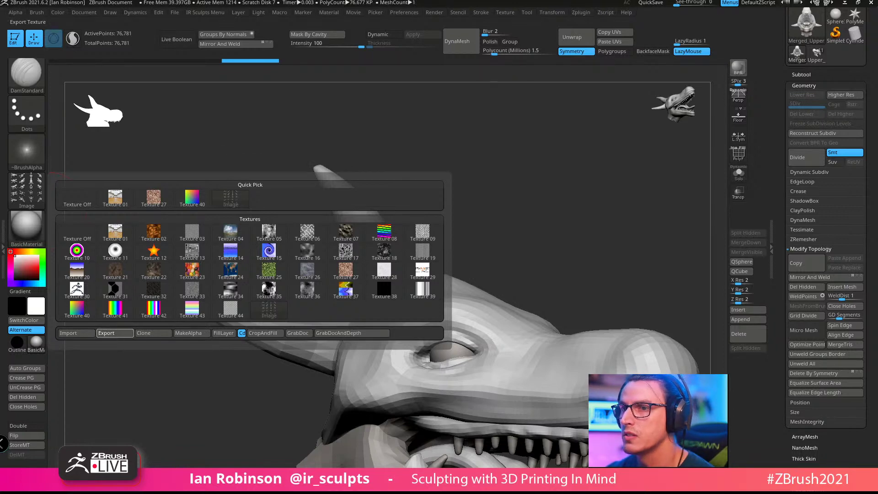
pyautogui.click(114, 333)
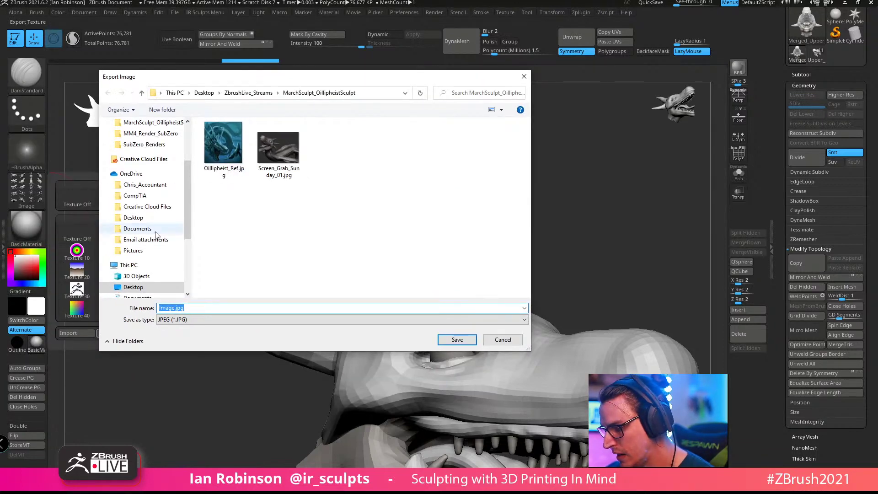
# Step: Browse the export location to Pixologic > ZBrush 2021 > ZStartup > CamView under Program Files on drive C, and cancel without saving
pyautogui.scroll(-4, 158, 242)
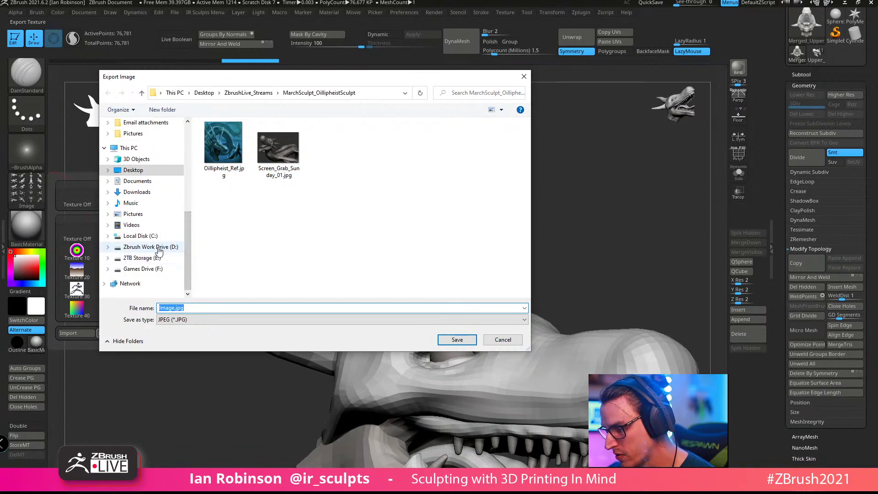
pyautogui.click(153, 236)
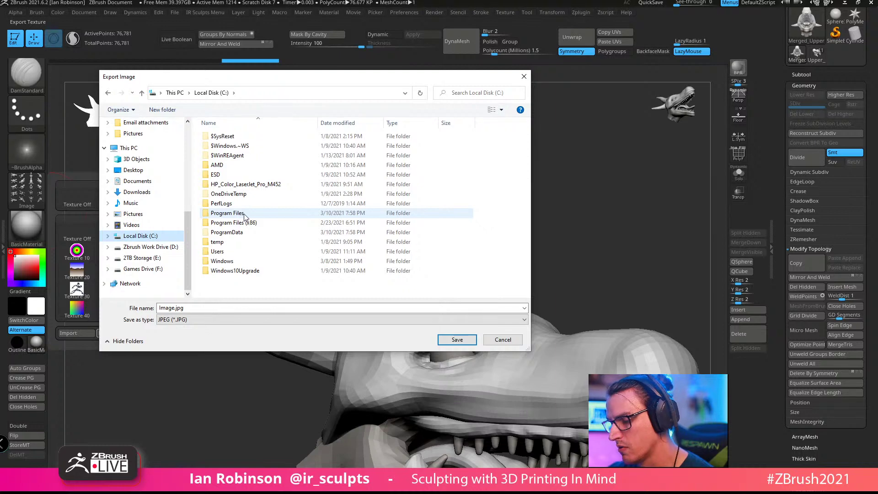
pyautogui.doubleClick(227, 213)
pyautogui.scroll(-5, 268, 203)
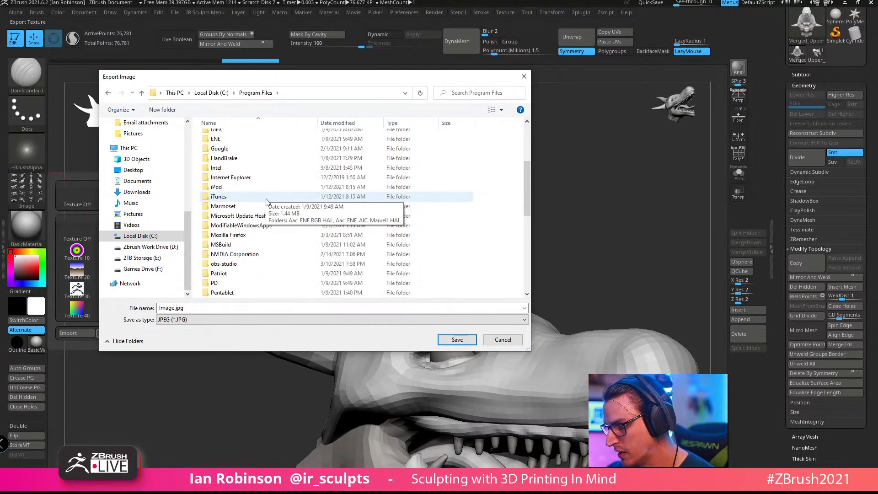
pyautogui.scroll(-3, 268, 202)
pyautogui.click(237, 226)
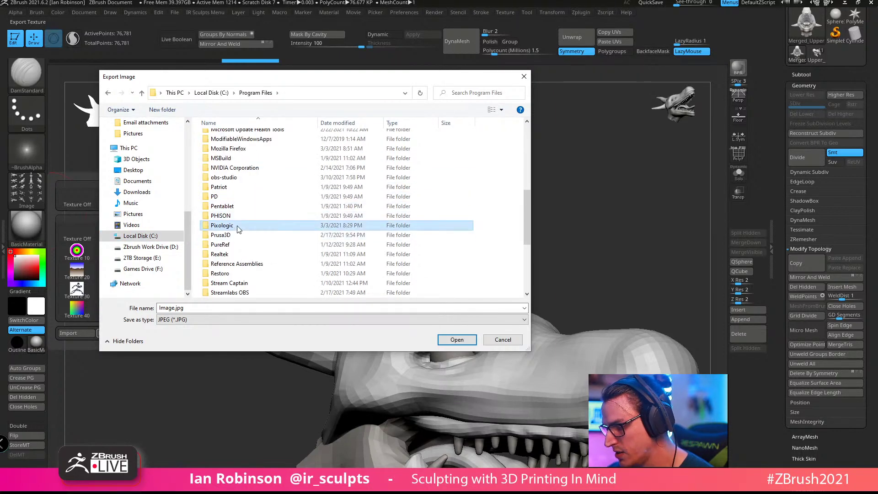
pyautogui.doubleClick(237, 226)
pyautogui.doubleClick(237, 139)
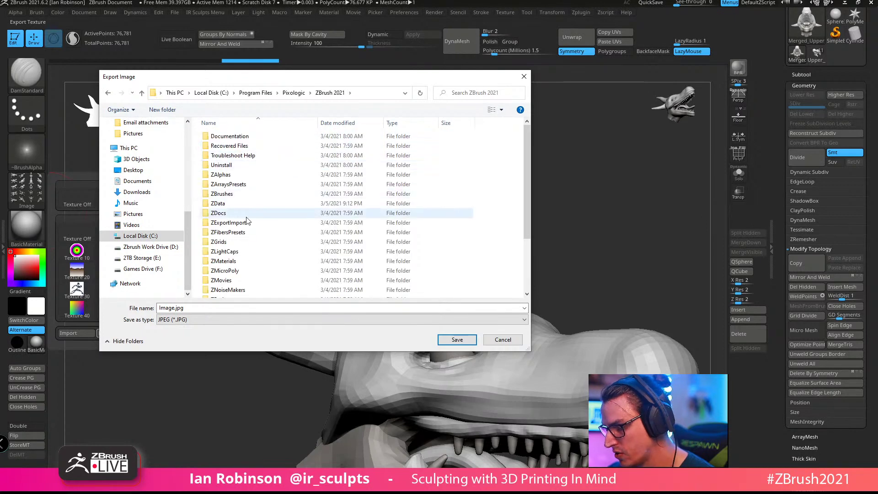
pyautogui.scroll(-3, 246, 228)
pyautogui.click(229, 259)
pyautogui.doubleClick(229, 259)
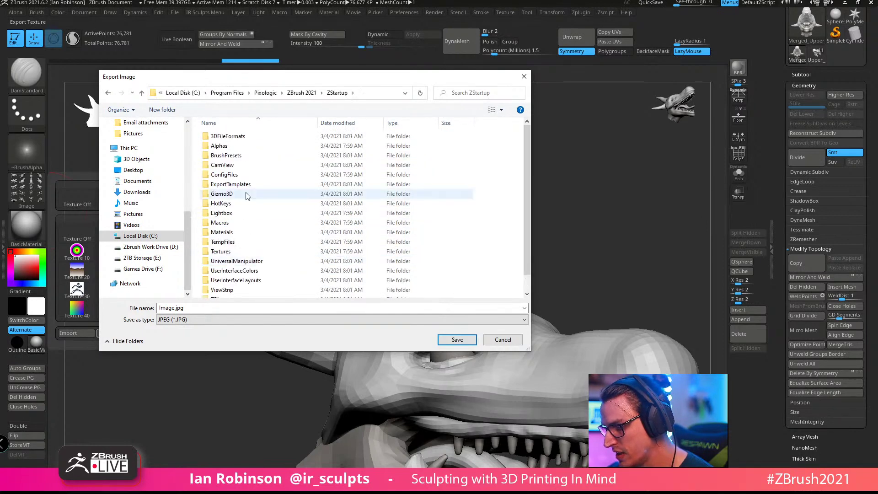
pyautogui.click(234, 165)
pyautogui.doubleClick(234, 166)
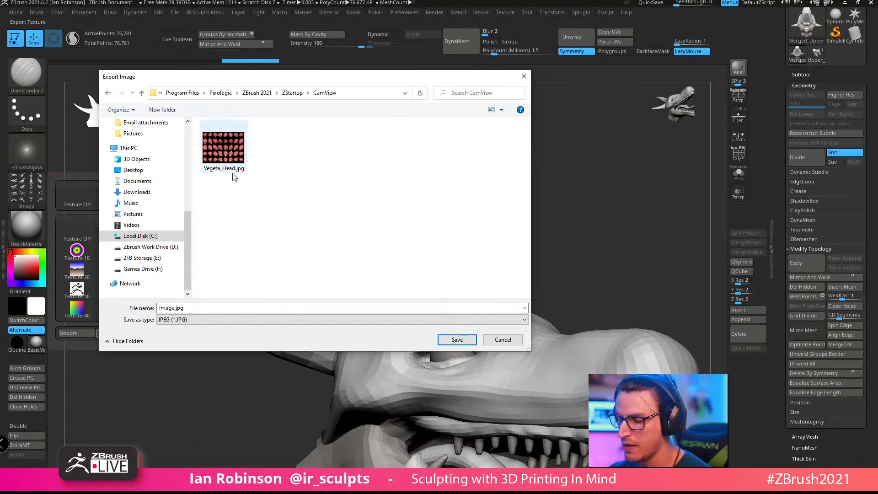
pyautogui.click(501, 339)
pyautogui.click(405, 13)
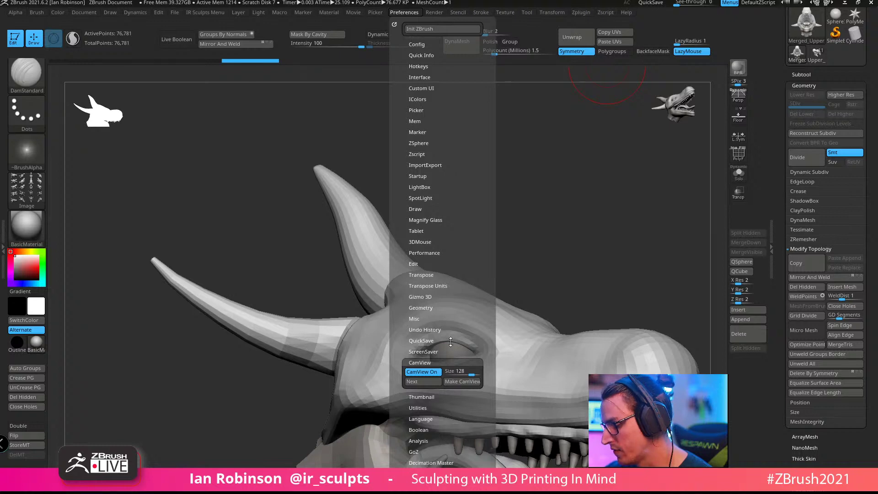
pyautogui.click(449, 382)
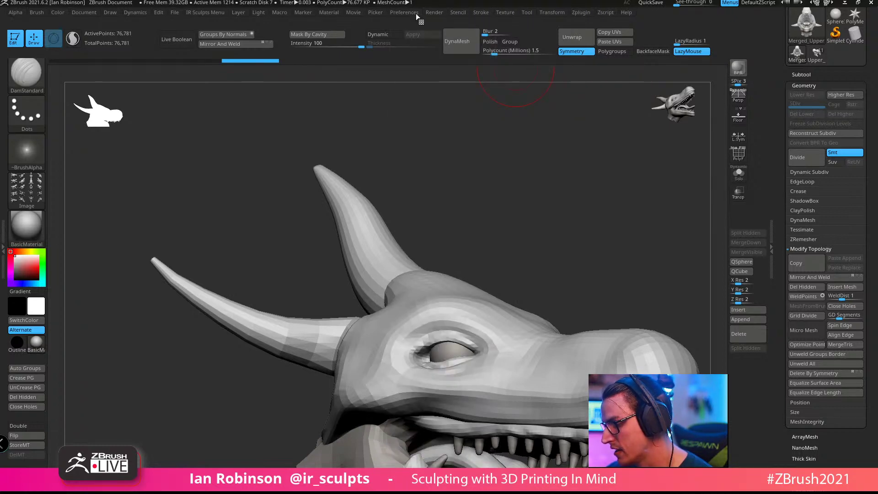
pyautogui.click(416, 14)
pyautogui.click(424, 44)
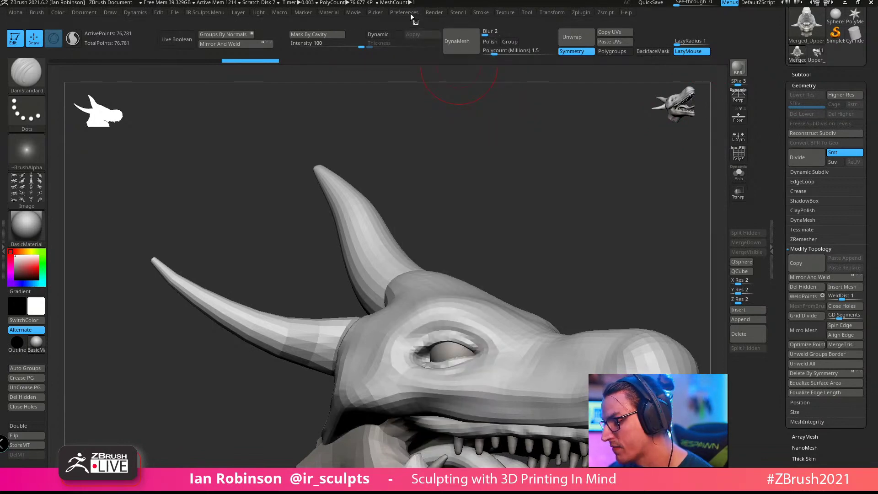
# Step: Cycle through the available CamViews until Vegeta_Head.png is loaded, and rotate the dragon head to try it out
pyautogui.moveTo(410, 13)
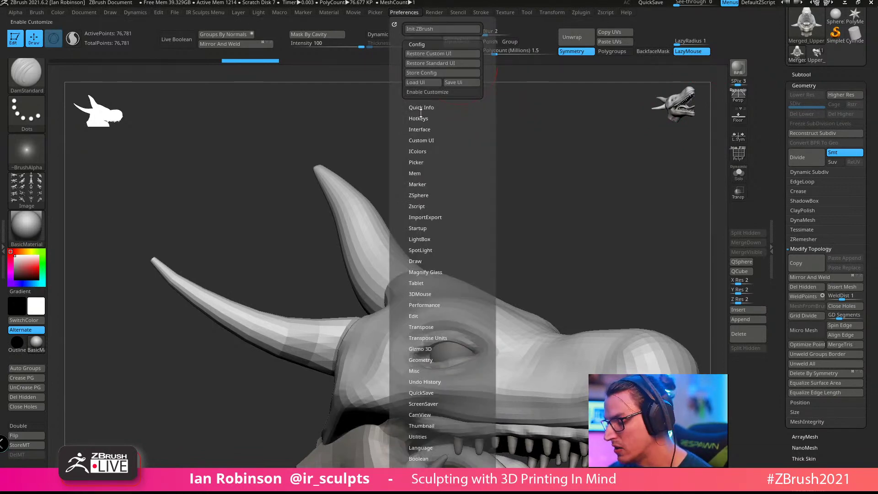
pyautogui.click(426, 413)
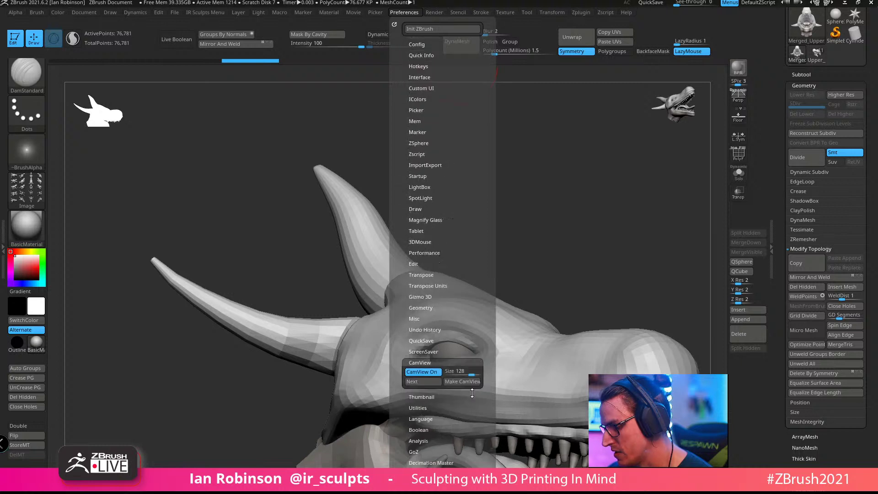
pyautogui.click(434, 383)
pyautogui.click(435, 382)
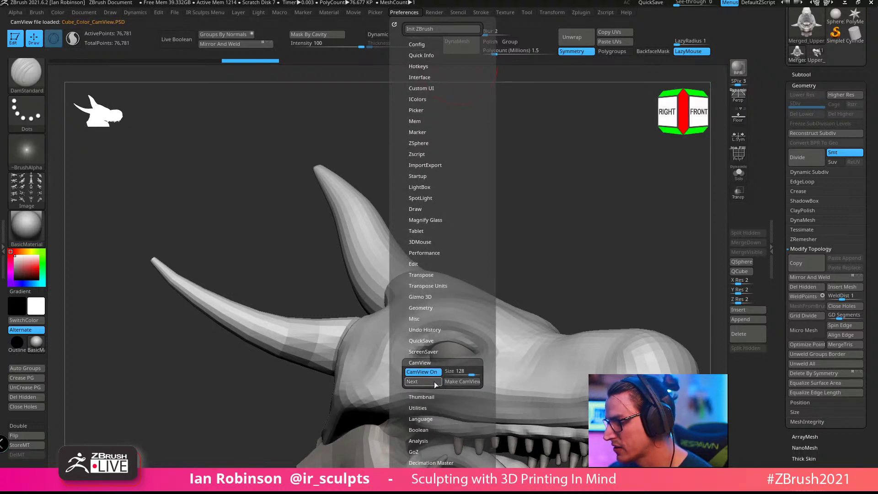
pyautogui.click(435, 381)
pyautogui.click(435, 382)
pyautogui.click(435, 381)
pyautogui.click(436, 383)
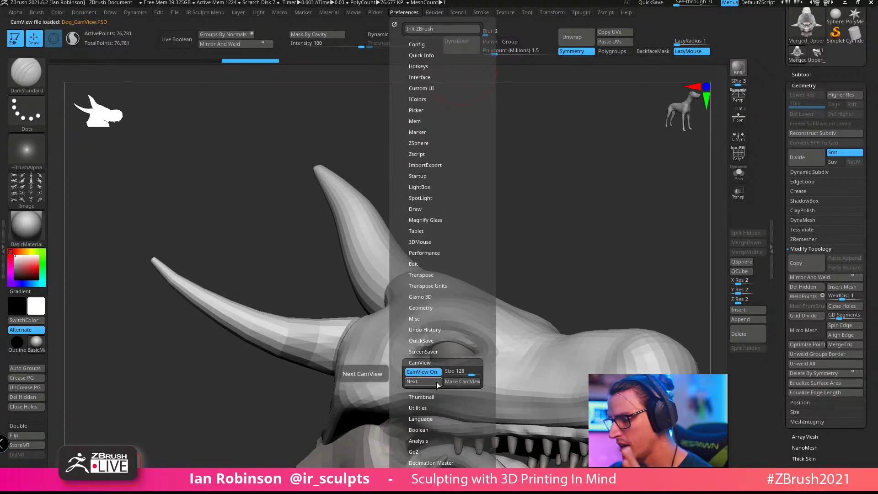
pyautogui.click(437, 382)
pyautogui.click(437, 383)
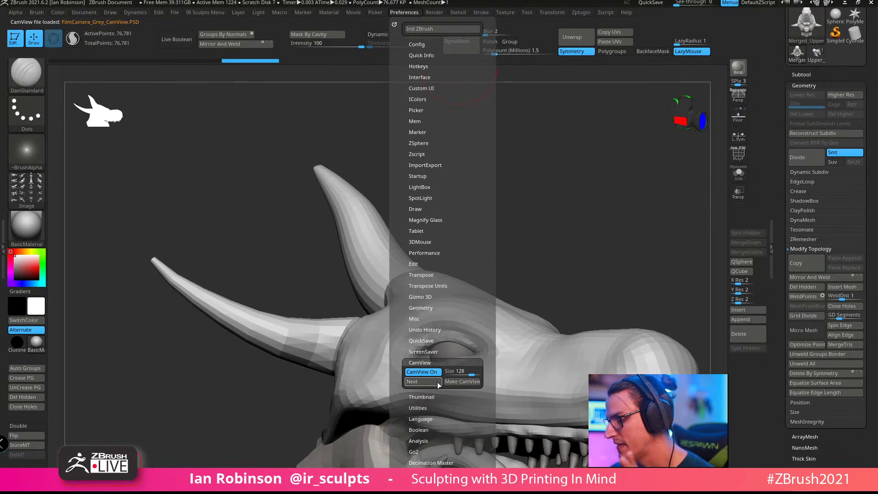
pyautogui.click(437, 382)
pyautogui.click(437, 382)
pyautogui.click(437, 382)
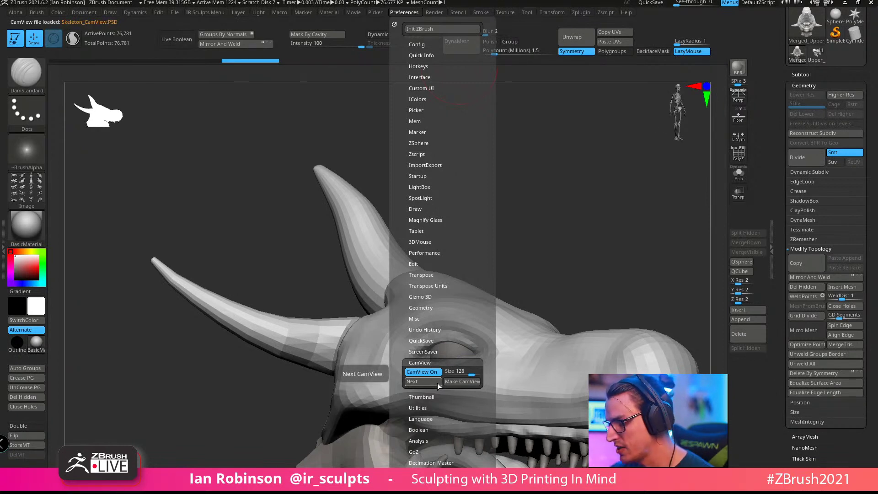
pyautogui.click(437, 382)
pyautogui.click(437, 384)
pyautogui.click(436, 384)
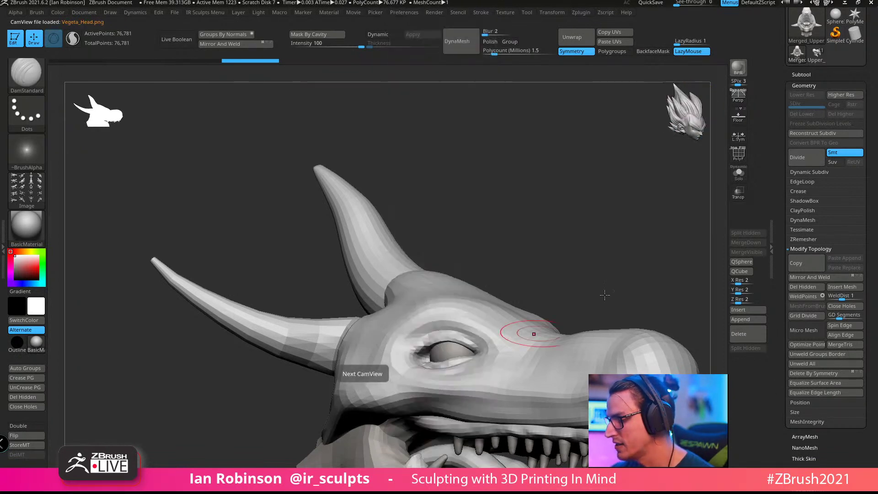
pyautogui.moveTo(529, 333); pyautogui.dragTo(611, 229)
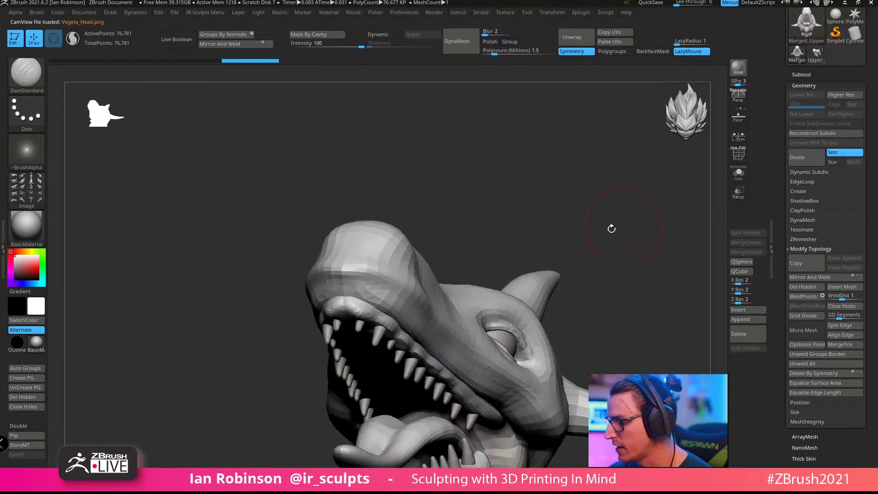
pyautogui.click(411, 13)
pyautogui.click(423, 45)
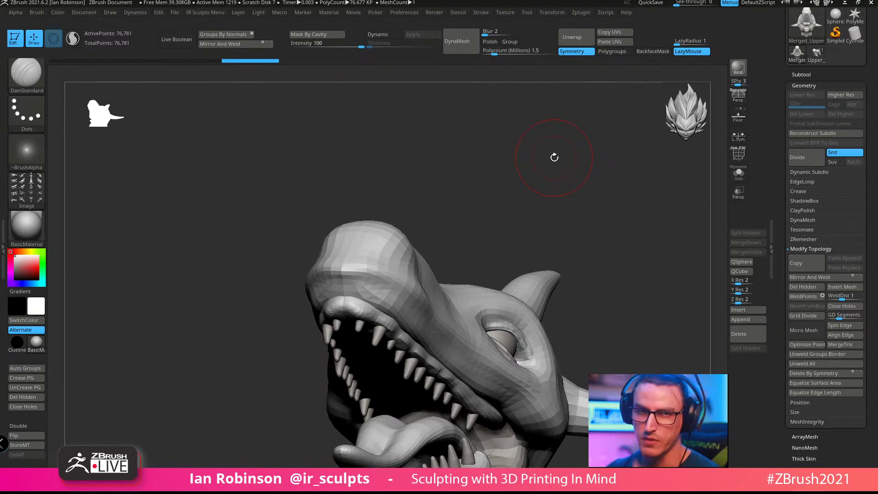
pyautogui.moveTo(555, 158); pyautogui.dragTo(546, 158)
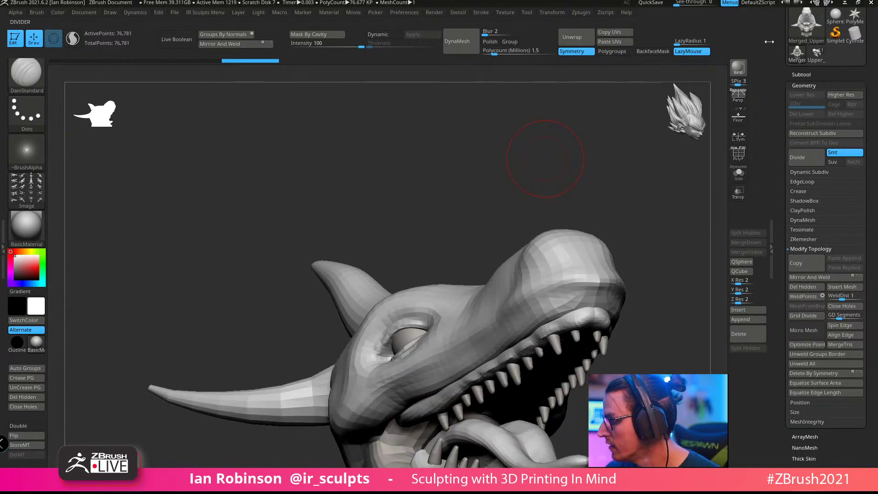
# Step: Switch back to the full dragon tool Upper_Jaw1 and expand its subtool list
pyautogui.click(816, 54)
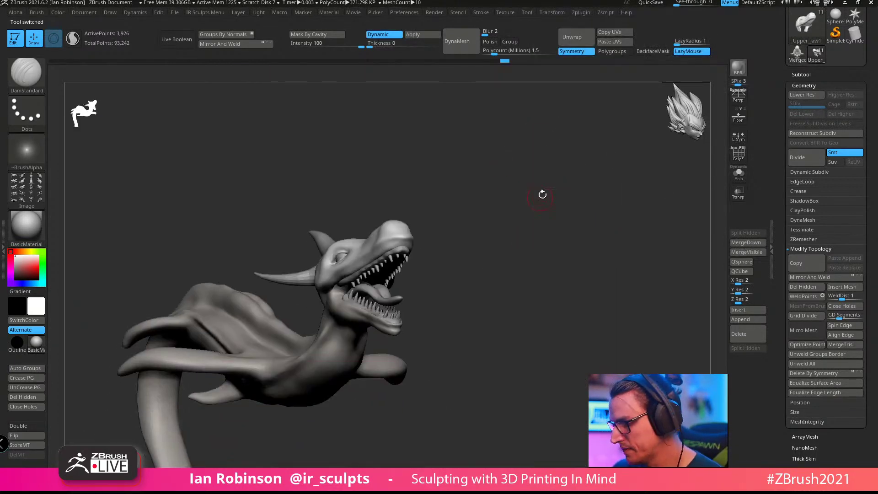
pyautogui.moveTo(542, 195); pyautogui.dragTo(556, 226)
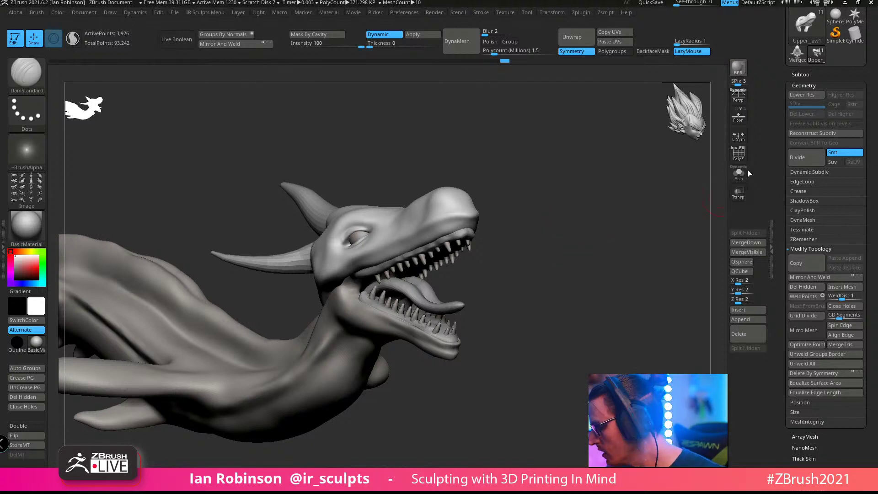
pyautogui.keyDown('alt'); pyautogui.moveTo(676, 224); pyautogui.dragTo(597, 223); pyautogui.keyUp('alt')
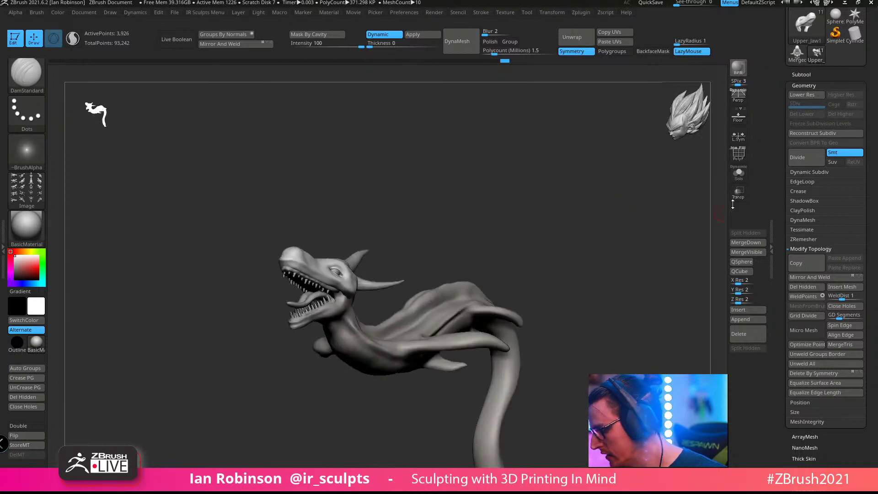
pyautogui.click(863, 75)
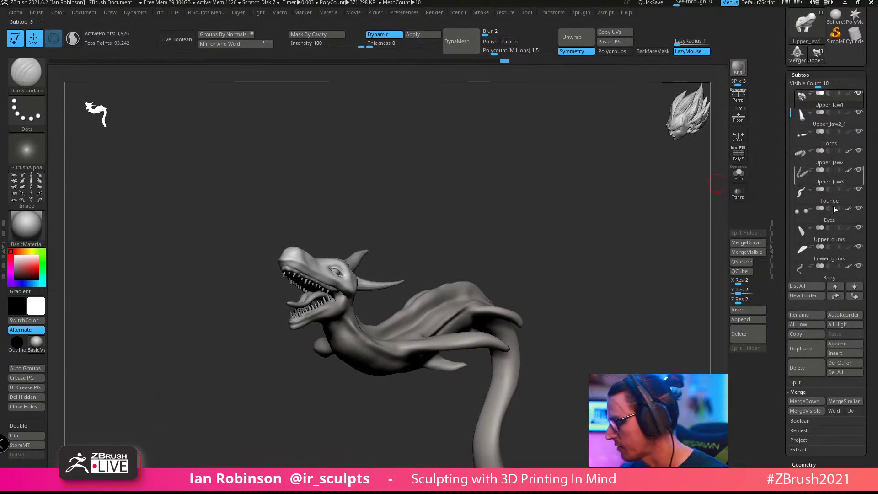
pyautogui.scroll(1, 829, 132)
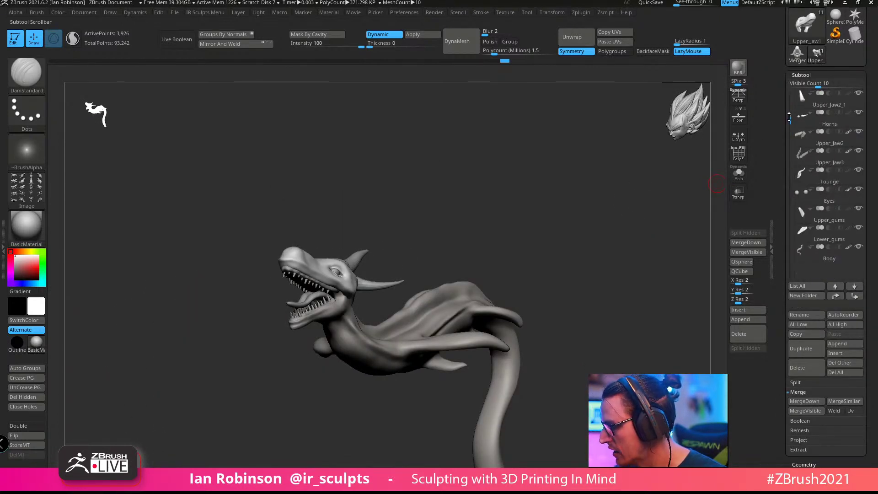
pyautogui.moveTo(625, 227); pyautogui.dragTo(633, 243)
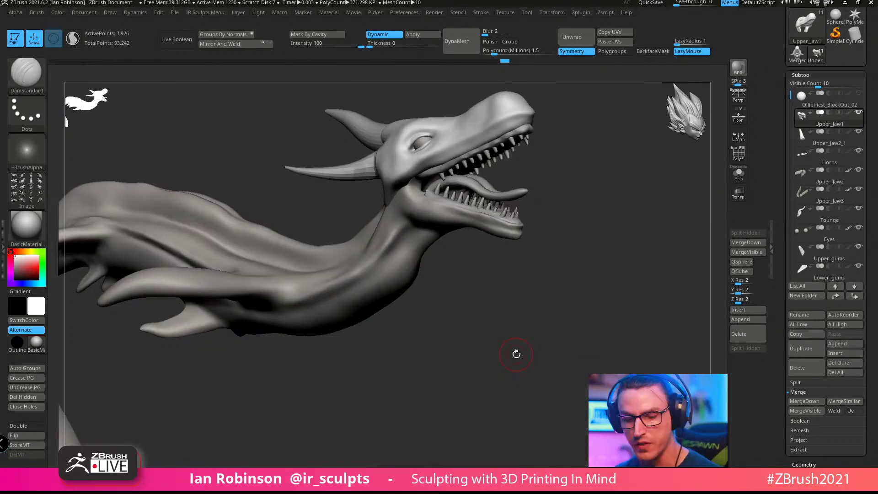
pyautogui.moveTo(516, 354); pyautogui.dragTo(590, 226)
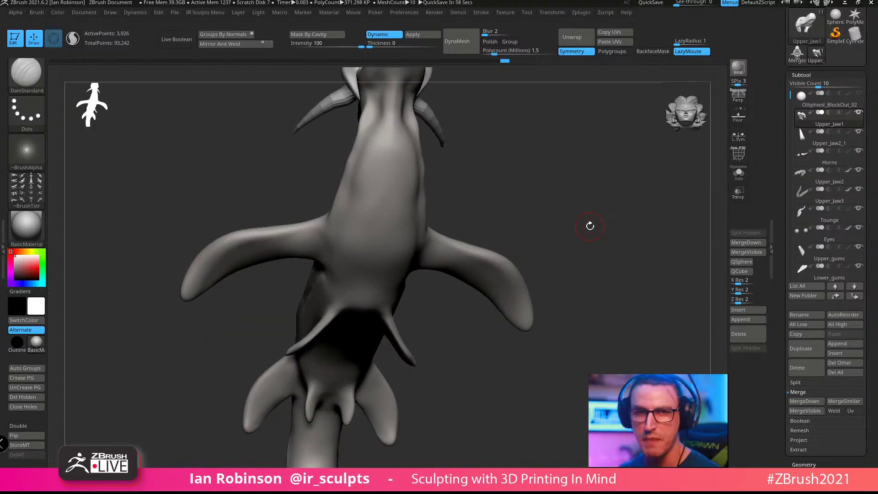
pyautogui.moveTo(589, 226); pyautogui.dragTo(585, 198)
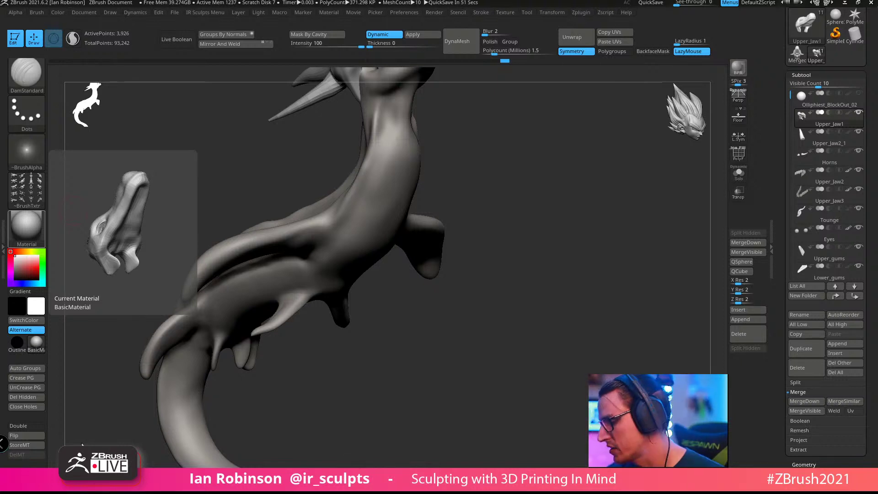
pyautogui.moveTo(433, 275); pyautogui.dragTo(503, 78)
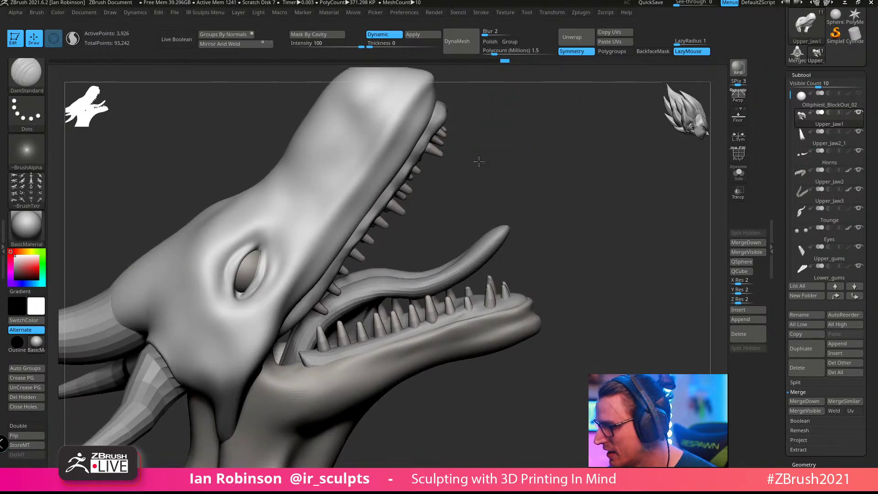
pyautogui.moveTo(471, 163)
pyautogui.mouseDown()
pyautogui.moveTo(486, 166)
pyautogui.moveTo(446, 102)
pyautogui.mouseUp()
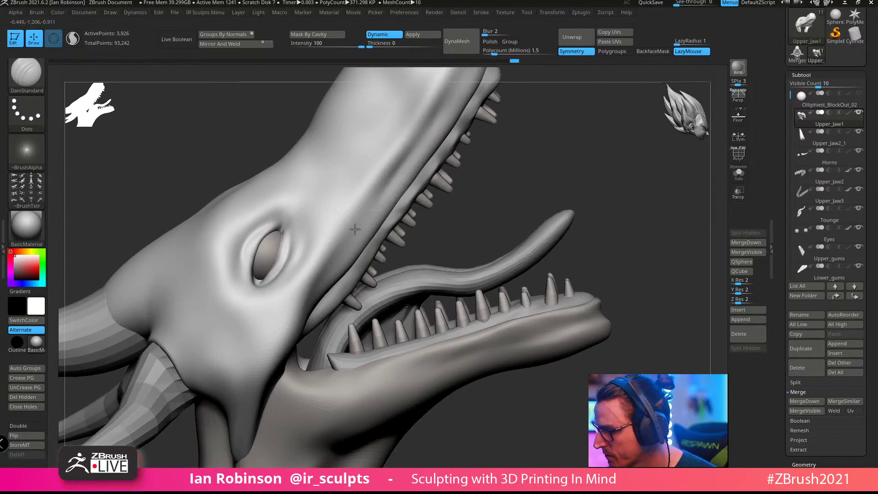
pyautogui.moveTo(525, 169); pyautogui.dragTo(513, 197)
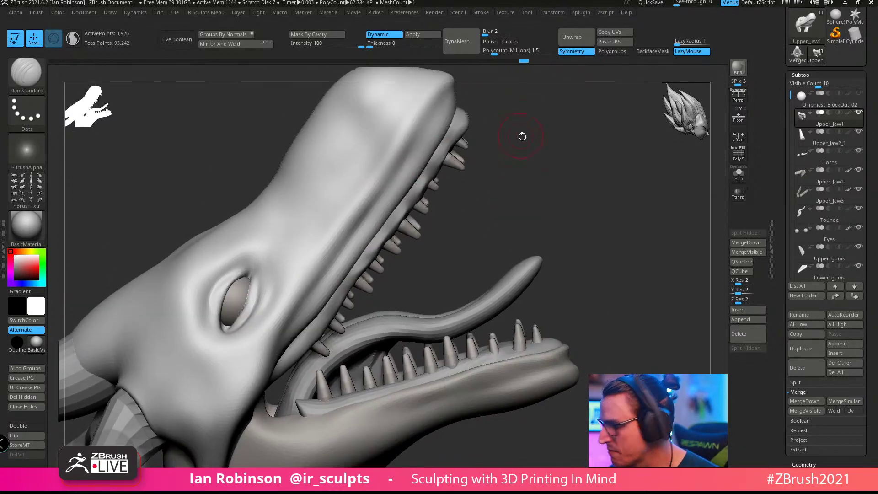
# Step: Carve a deeper crease along the side of the upper jaw above the lip with the DamStandard brush
pyautogui.moveTo(511, 143)
pyautogui.mouseDown()
pyautogui.moveTo(496, 243)
pyautogui.moveTo(389, 218)
pyautogui.moveTo(419, 175)
pyautogui.moveTo(395, 201)
pyautogui.moveTo(542, 125)
pyautogui.mouseUp()
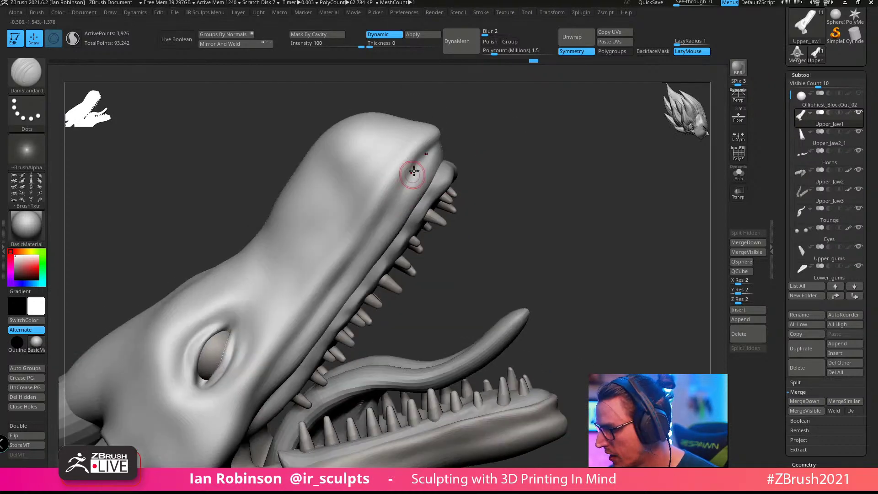
pyautogui.moveTo(414, 171); pyautogui.dragTo(363, 251)
pyautogui.moveTo(489, 173); pyautogui.dragTo(503, 153)
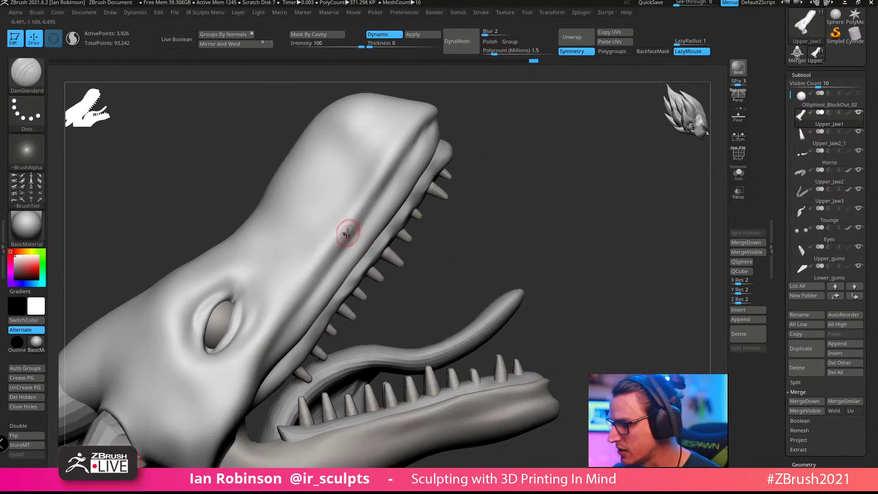
pyautogui.moveTo(376, 194); pyautogui.dragTo(316, 288)
pyautogui.moveTo(462, 212); pyautogui.dragTo(480, 180)
pyautogui.moveTo(364, 197); pyautogui.dragTo(340, 227)
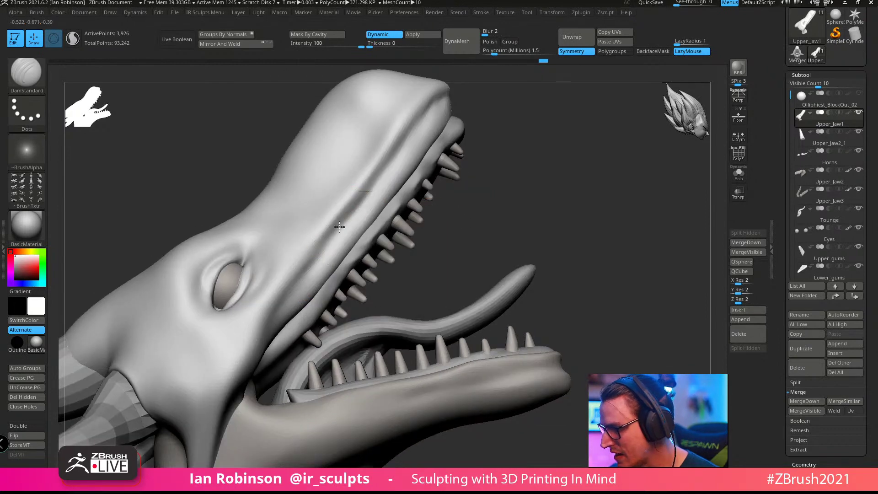
# Step: Show the upper jaw's polygon wireframe and toggle Dynamic Subdiv off and on to compare the base mesh with the smoothed one
pyautogui.moveTo(529, 150); pyautogui.dragTo(495, 157)
pyautogui.hotkey('shift', 'f')
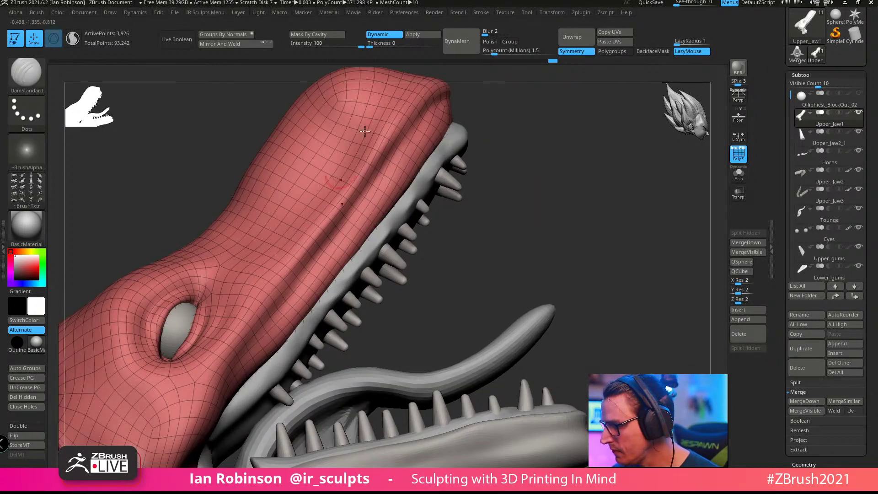
pyautogui.click(808, 76)
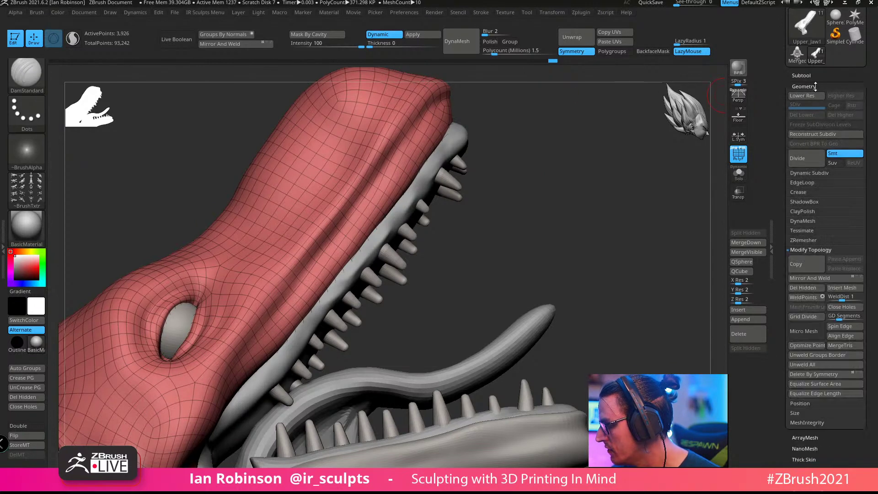
pyautogui.click(812, 173)
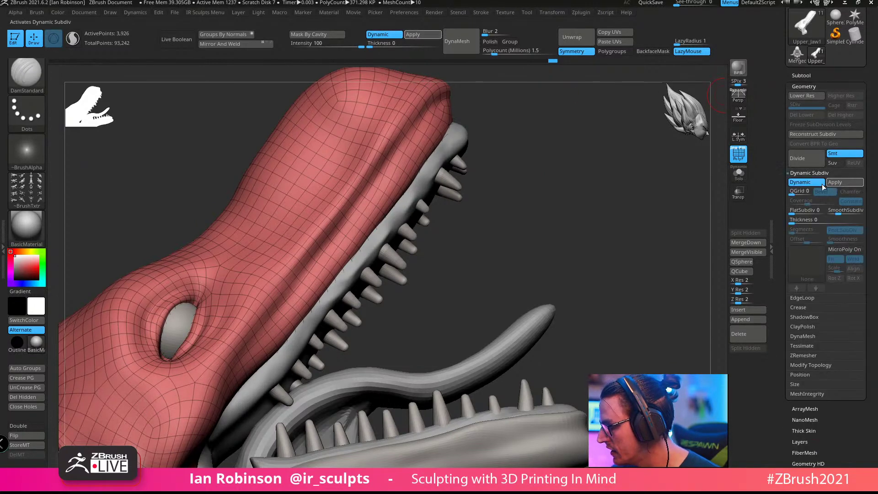
pyautogui.click(822, 185)
pyautogui.moveTo(569, 169); pyautogui.dragTo(557, 218)
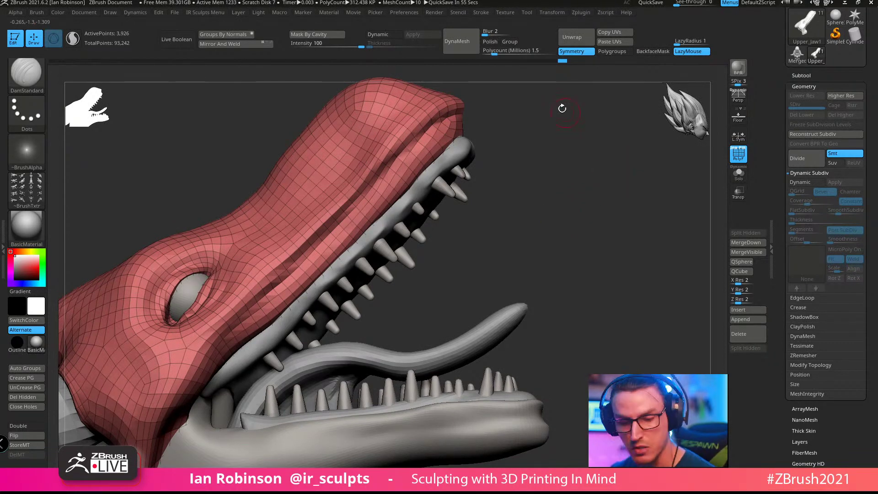
pyautogui.press('d')
# Step: Sharpen the lip crease along the upper jaw and carve it past the mouth corner down the back of the cheek
pyautogui.moveTo(545, 170); pyautogui.dragTo(487, 117)
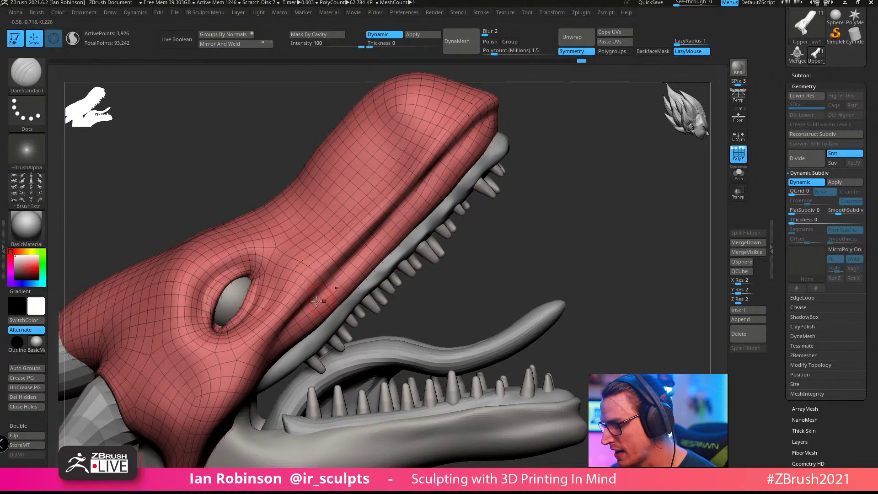
pyautogui.moveTo(594, 173); pyautogui.dragTo(602, 213)
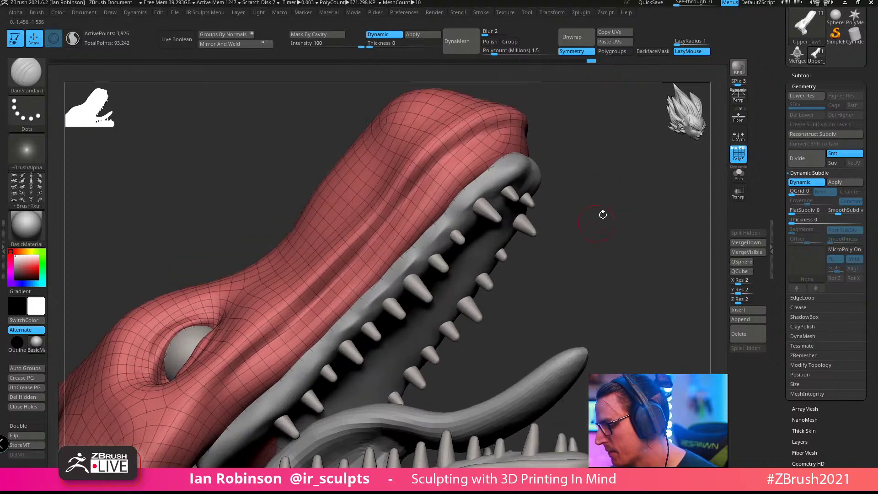
pyautogui.moveTo(576, 149)
pyautogui.mouseDown()
pyautogui.moveTo(597, 157)
pyautogui.moveTo(570, 187)
pyautogui.moveTo(530, 201)
pyautogui.moveTo(551, 177)
pyautogui.moveTo(571, 171)
pyautogui.moveTo(571, 193)
pyautogui.moveTo(558, 187)
pyautogui.mouseUp()
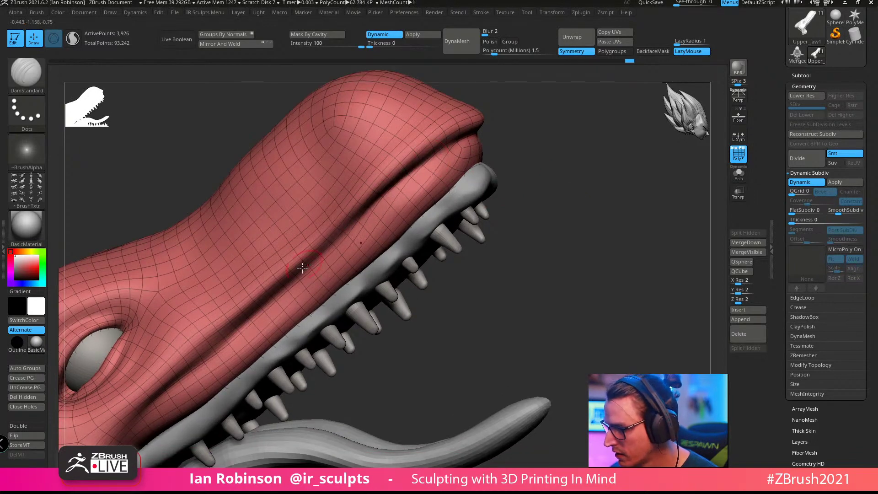
pyautogui.moveTo(523, 217)
pyautogui.mouseDown()
pyautogui.moveTo(551, 190)
pyautogui.moveTo(522, 214)
pyautogui.mouseUp()
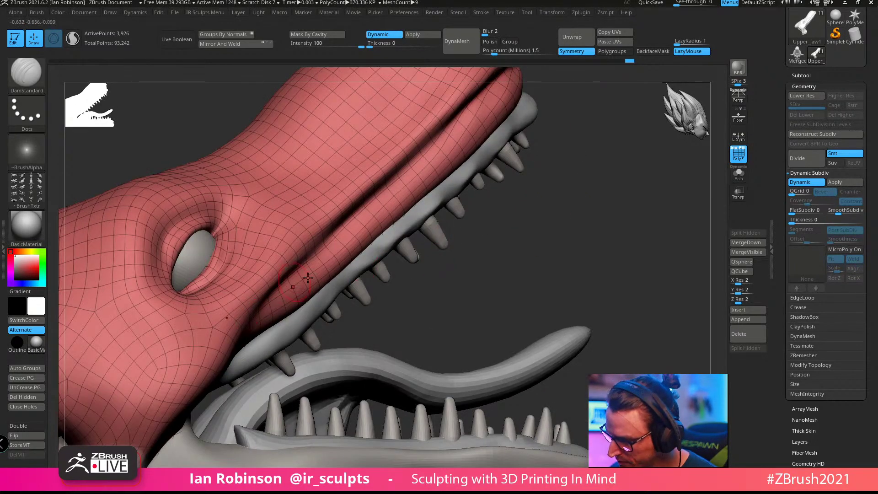
pyautogui.moveTo(467, 281); pyautogui.dragTo(441, 267)
pyautogui.moveTo(549, 256); pyautogui.dragTo(448, 273)
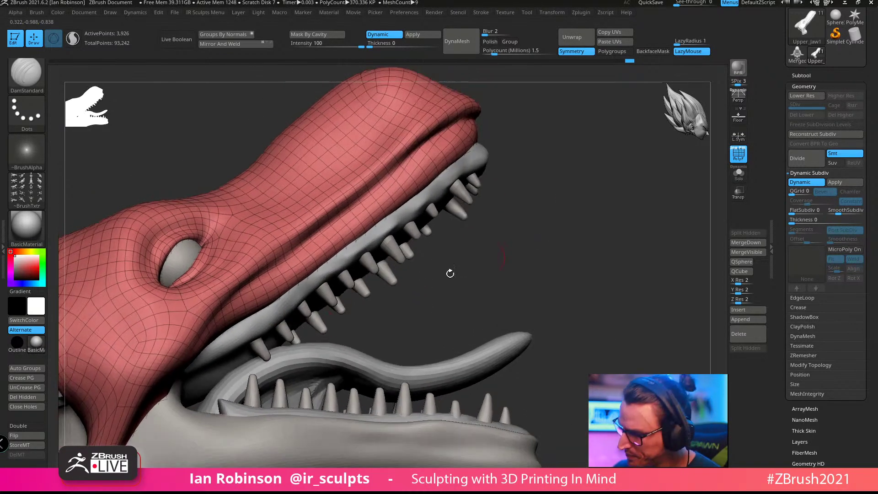
pyautogui.moveTo(237, 320)
pyautogui.mouseDown()
pyautogui.moveTo(211, 314)
pyautogui.moveTo(144, 416)
pyautogui.mouseUp()
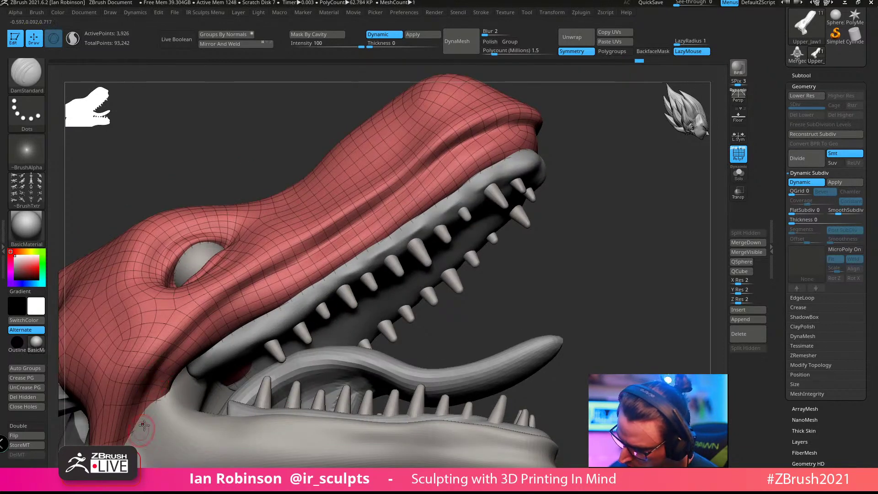
pyautogui.moveTo(549, 247)
pyautogui.mouseDown()
pyautogui.moveTo(645, 235)
pyautogui.moveTo(609, 247)
pyautogui.mouseUp()
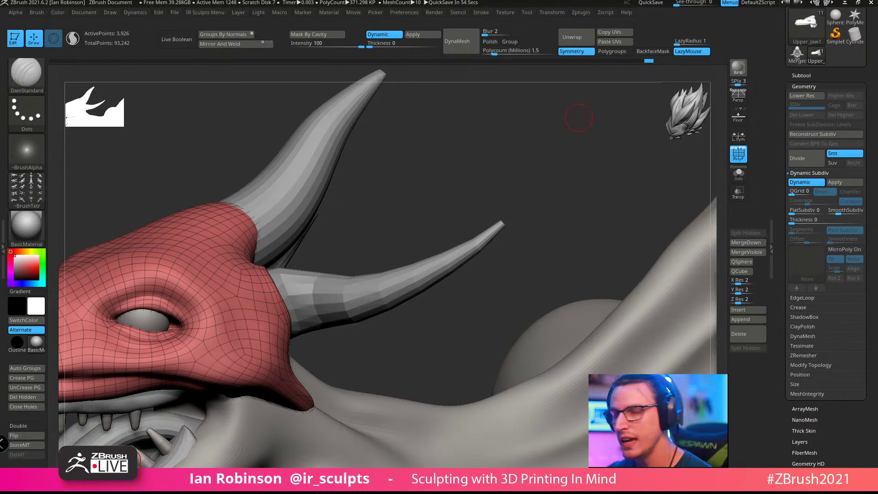
# Step: Reshape the back rim of the head between the horns with the Move brush, smoothing the mesh near the neck
pyautogui.moveTo(579, 117)
pyautogui.mouseDown()
pyautogui.moveTo(506, 161)
pyautogui.moveTo(533, 186)
pyautogui.moveTo(555, 188)
pyautogui.moveTo(605, 153)
pyautogui.moveTo(540, 208)
pyautogui.moveTo(516, 224)
pyautogui.moveTo(539, 180)
pyautogui.moveTo(534, 171)
pyautogui.moveTo(457, 197)
pyautogui.mouseUp()
pyautogui.press('b')
pyautogui.press('m')
pyautogui.press('v')
pyautogui.press('s')
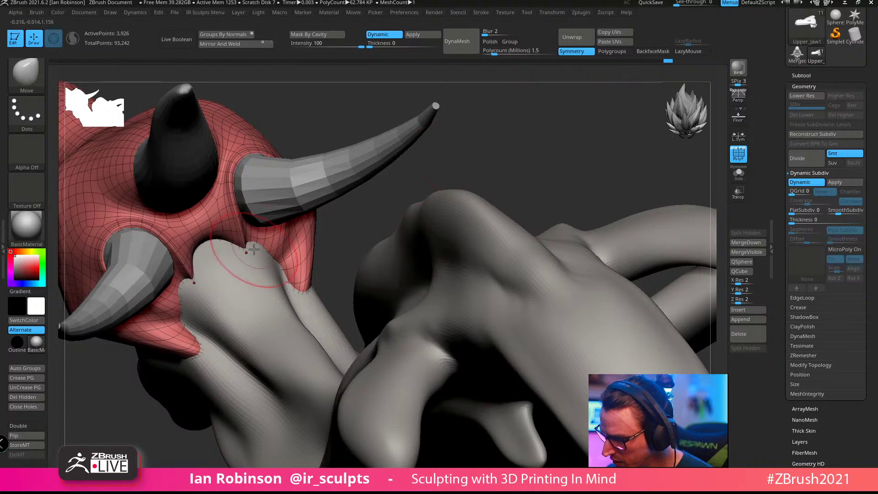
pyautogui.keyDown('shift'); pyautogui.moveTo(275, 255); pyautogui.dragTo(293, 275); pyautogui.keyUp('shift')
pyautogui.moveTo(553, 158); pyautogui.dragTo(383, 207)
pyautogui.moveTo(446, 192); pyautogui.dragTo(216, 253)
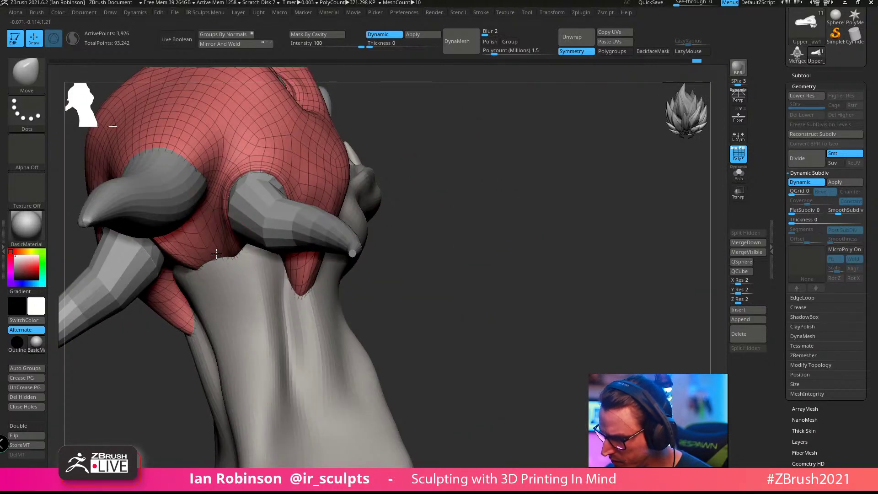
pyautogui.moveTo(487, 185); pyautogui.dragTo(613, 208)
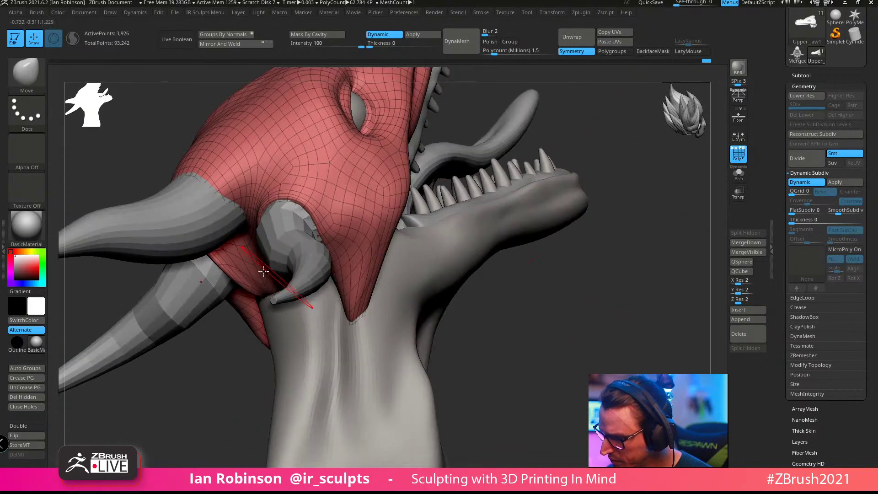
pyautogui.moveTo(439, 313); pyautogui.dragTo(499, 296)
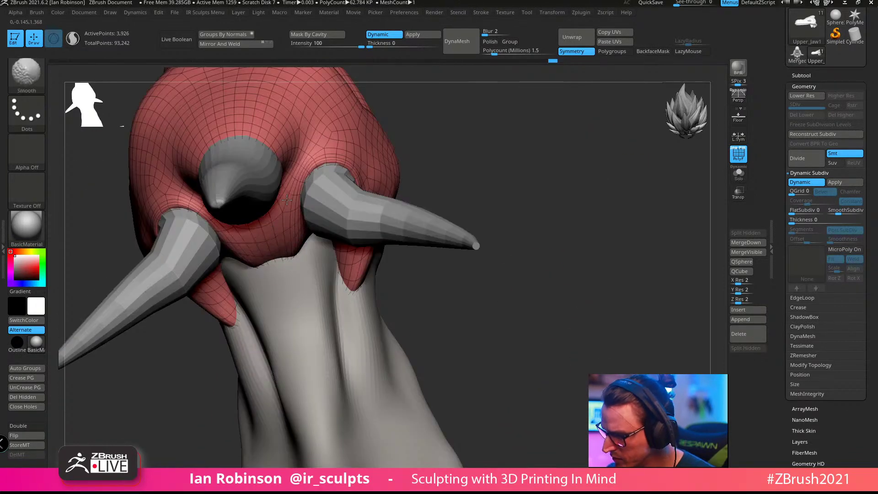
# Step: Smooth the skull between the upper and side horns, and pull the head's rim over the side horn's base
pyautogui.keyDown('shift'); pyautogui.moveTo(304, 168); pyautogui.dragTo(341, 158); pyautogui.keyUp('shift')
pyautogui.moveTo(502, 350); pyautogui.dragTo(509, 273)
pyautogui.moveTo(465, 233); pyautogui.dragTo(409, 247)
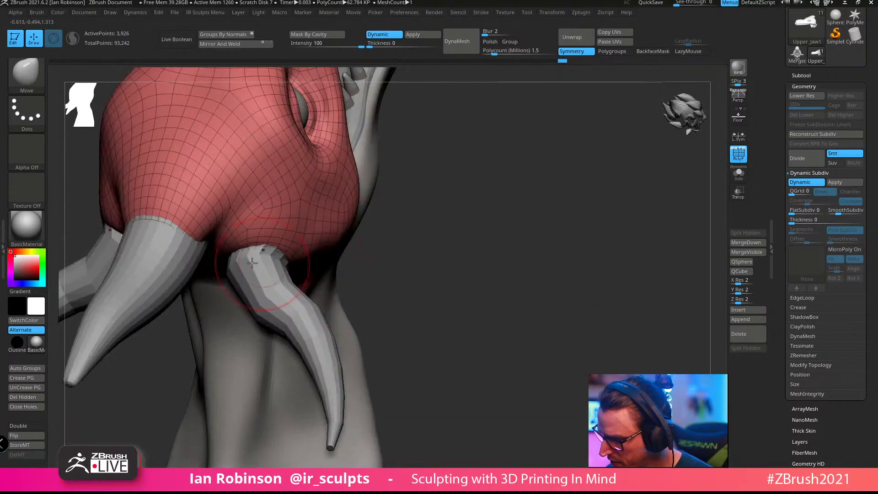
pyautogui.moveTo(447, 280); pyautogui.dragTo(435, 275)
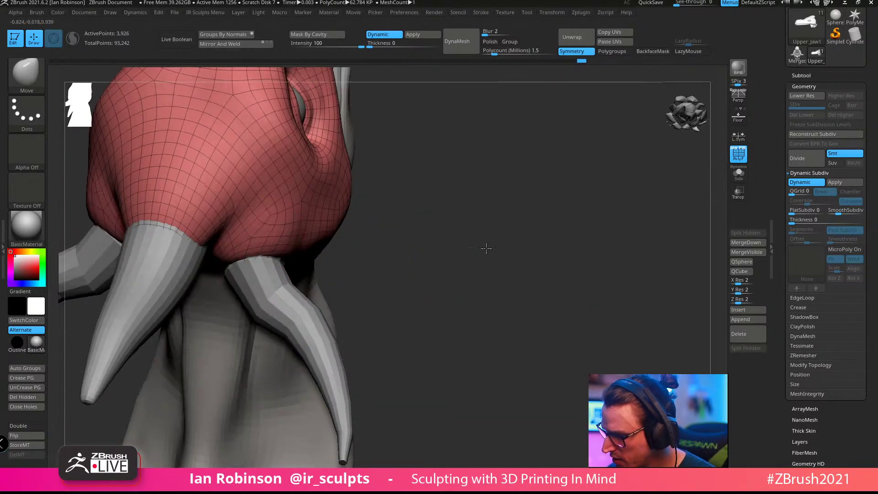
pyautogui.moveTo(486, 249); pyautogui.dragTo(323, 270)
pyautogui.moveTo(569, 293); pyautogui.dragTo(579, 237)
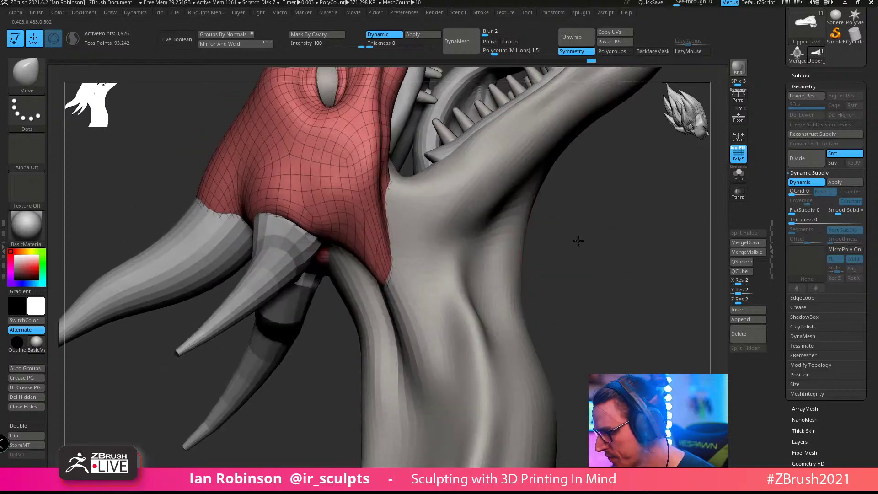
pyautogui.moveTo(316, 249)
pyautogui.mouseDown(button='right')
pyautogui.moveTo(334, 284)
pyautogui.moveTo(360, 221)
pyautogui.moveTo(311, 254)
pyautogui.mouseUp(button='right')
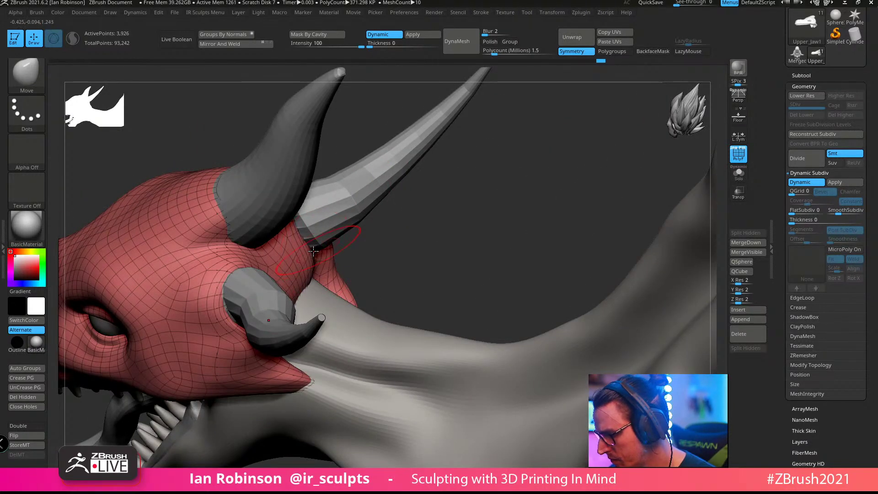
pyautogui.moveTo(426, 218); pyautogui.dragTo(482, 188)
pyautogui.moveTo(329, 303); pyautogui.dragTo(483, 222, button='right')
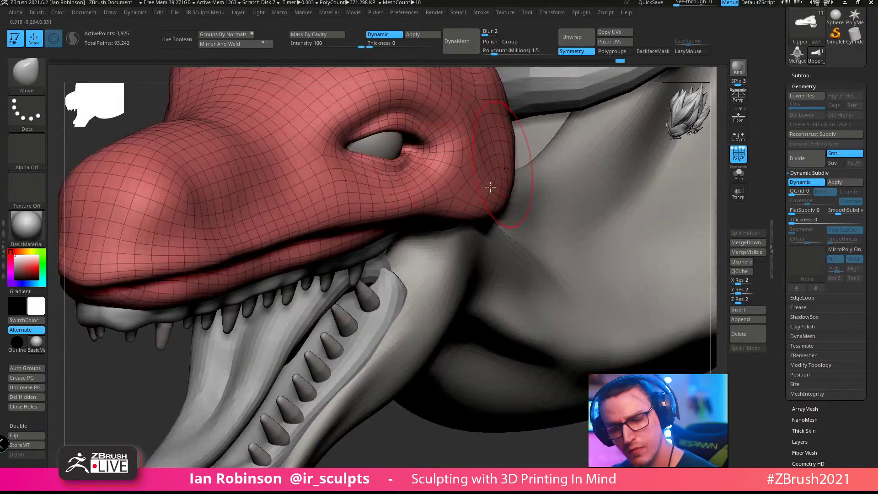
# Step: Hide the wireframe and define the creases around the eye and its corners with a smaller DamStandard brush
pyautogui.moveTo(482, 164)
pyautogui.mouseDown(button='right')
pyautogui.moveTo(417, 198)
pyautogui.moveTo(412, 251)
pyautogui.moveTo(378, 171)
pyautogui.mouseUp(button='right')
pyautogui.hotkey('shift', 'f')
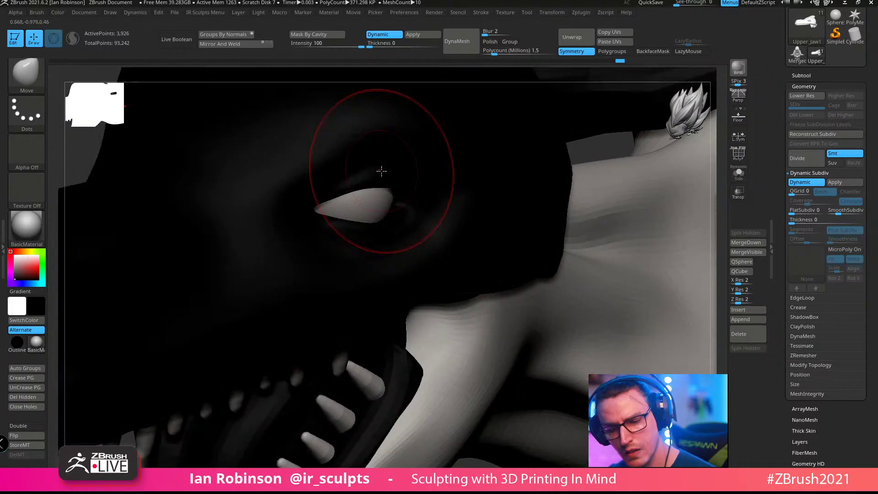
pyautogui.press('b')
pyautogui.press('d')
pyautogui.press('s')
pyautogui.press('s')
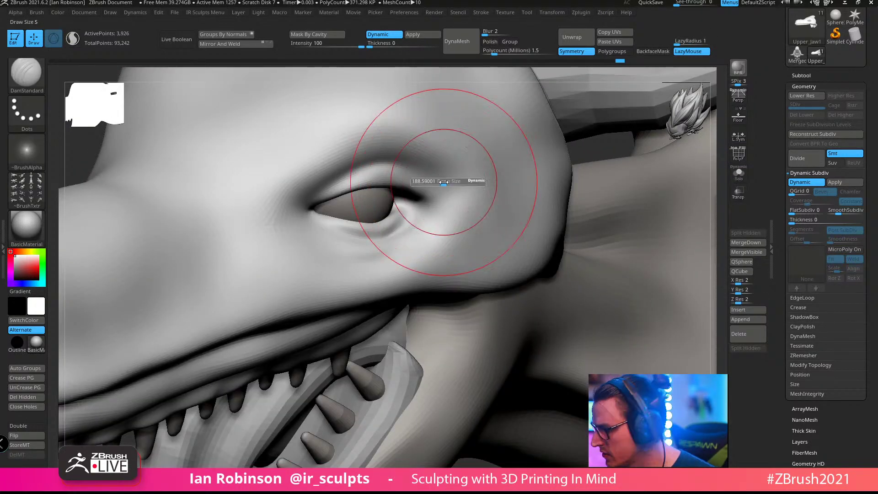
pyautogui.moveTo(443, 182); pyautogui.dragTo(429, 181)
pyautogui.moveTo(400, 197); pyautogui.dragTo(426, 227, button='right')
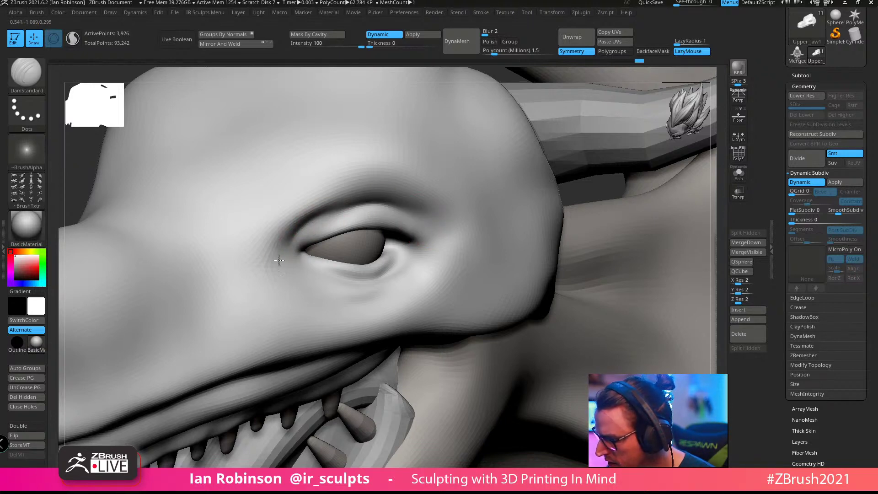
pyautogui.moveTo(287, 293)
pyautogui.mouseDown(button='right')
pyautogui.moveTo(324, 251)
pyautogui.moveTo(281, 278)
pyautogui.mouseUp(button='right')
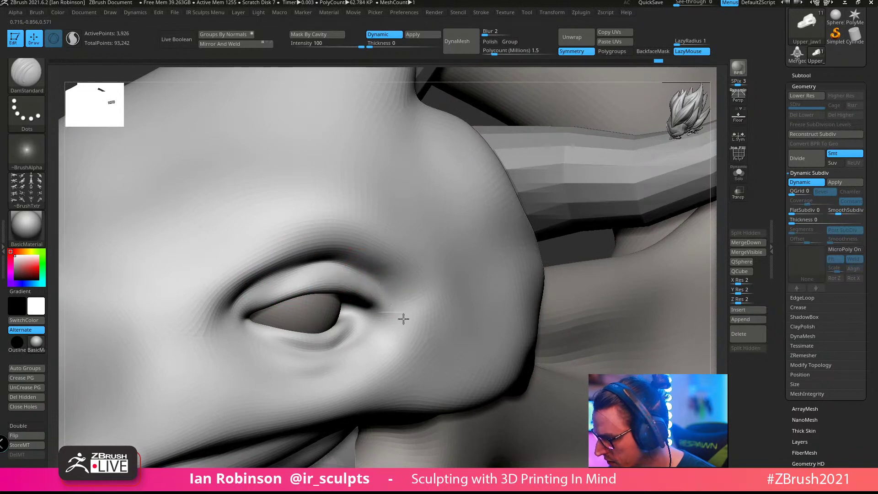
pyautogui.moveTo(426, 325); pyautogui.dragTo(376, 203, button='right')
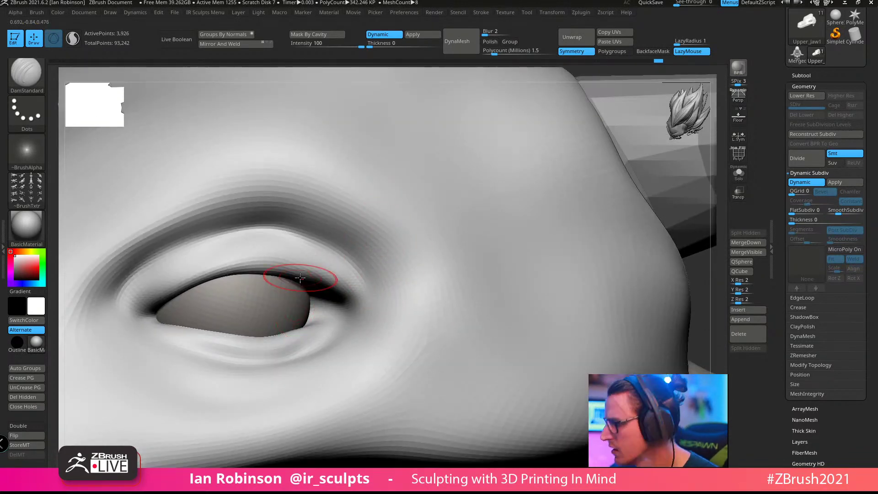
# Step: Make the Eyes subtool active in Move mode and recentre and reorient the gizmo on the eyeball
pyautogui.moveTo(27, 150)
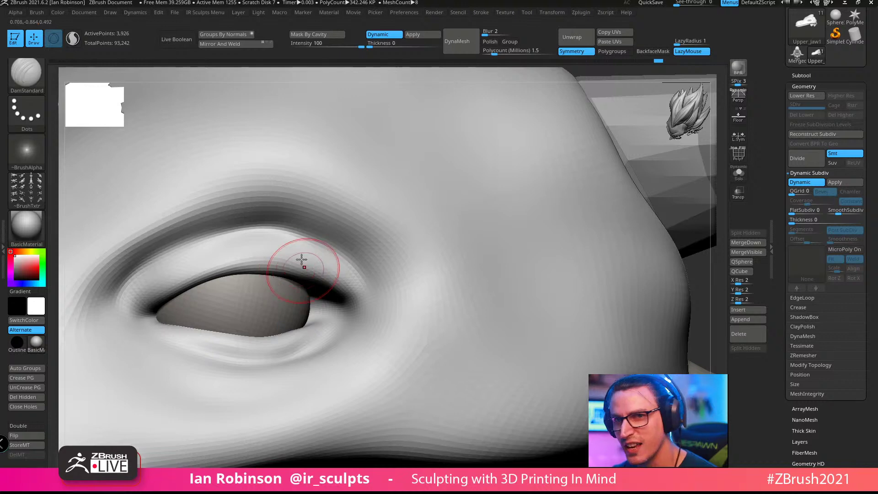
pyautogui.moveTo(308, 265)
pyautogui.keyDown('ctrl'); pyautogui.mouseDown(button='right')
pyautogui.moveTo(279, 308)
pyautogui.moveTo(291, 275)
pyautogui.mouseUp(button='right'); pyautogui.keyUp('ctrl')
pyautogui.press('w')
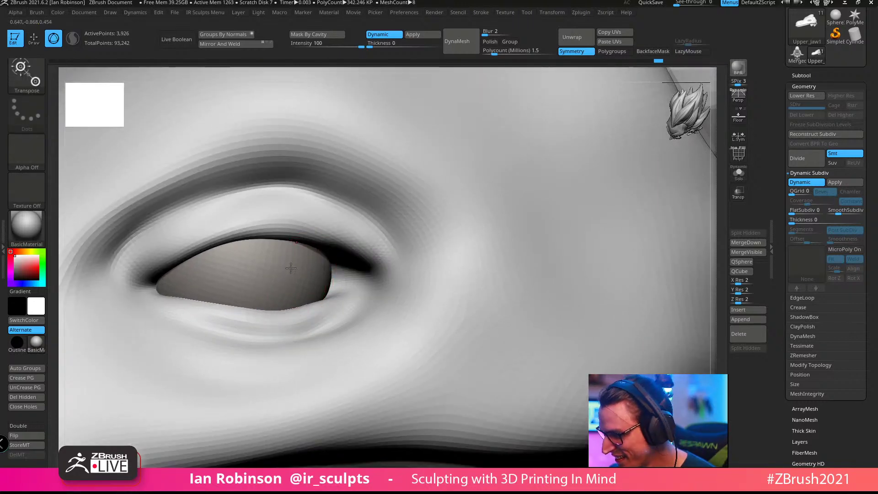
pyautogui.click(290, 268)
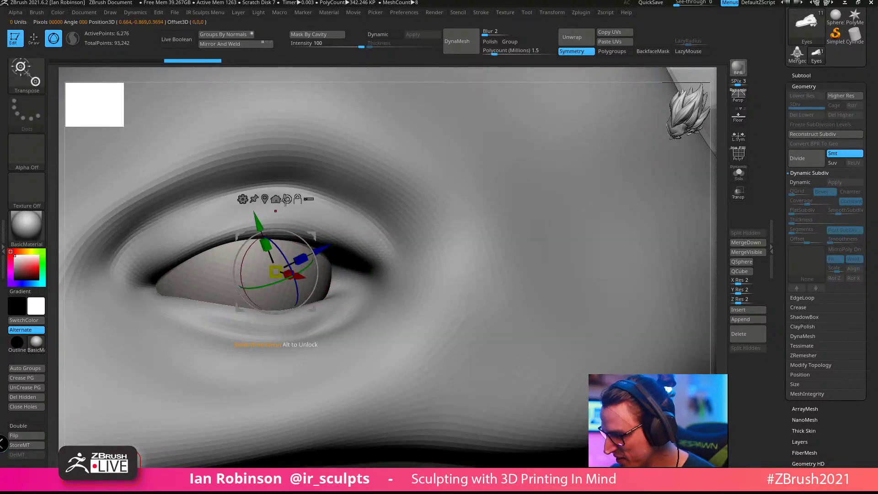
pyautogui.keyDown('alt'); pyautogui.click(265, 199); pyautogui.keyUp('alt')
pyautogui.hotkey('shift', 'f')
pyautogui.hotkey('shift', 'f')
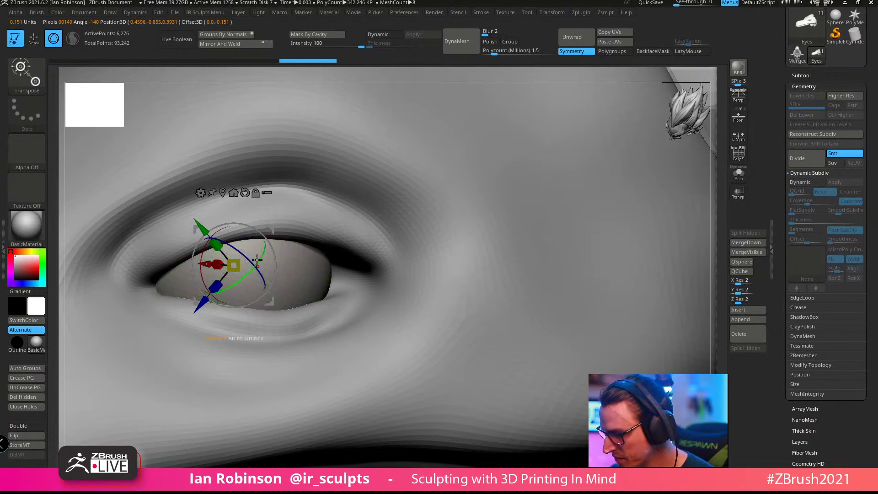
pyautogui.keyDown('alt'); pyautogui.click(235, 199); pyautogui.keyUp('alt')
pyautogui.keyDown('alt'); pyautogui.click(281, 270); pyautogui.keyUp('alt')
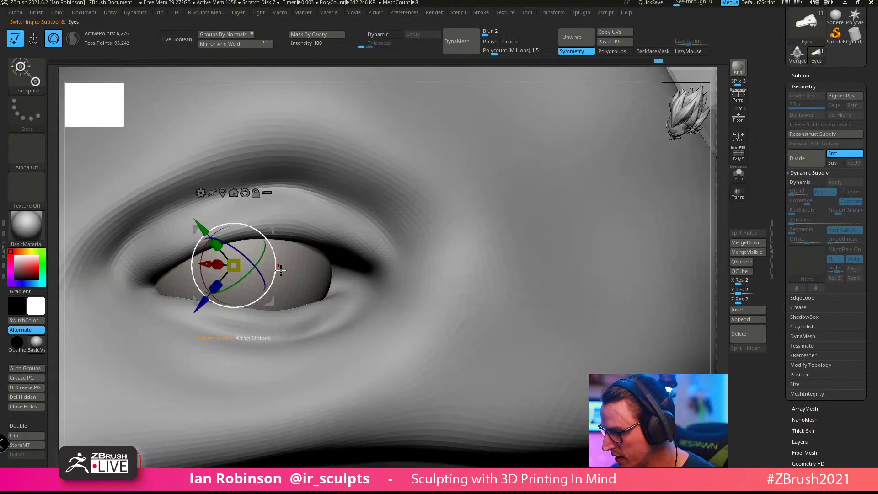
# Step: Show the wireframe, turn on local symmetry and scale the eyeballs up uniformly with the gizmo
pyautogui.click(739, 156)
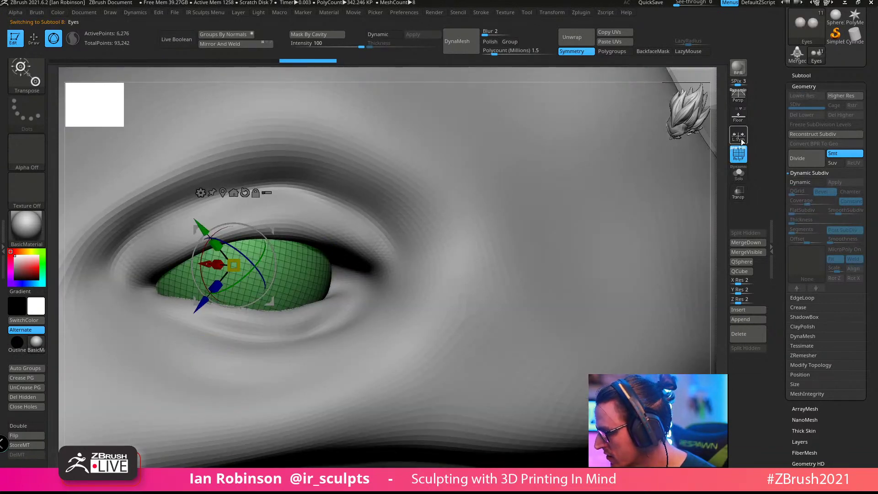
pyautogui.keyDown('shift'); pyautogui.moveTo(420, 236); pyautogui.dragTo(351, 235, button='right'); pyautogui.keyUp('shift')
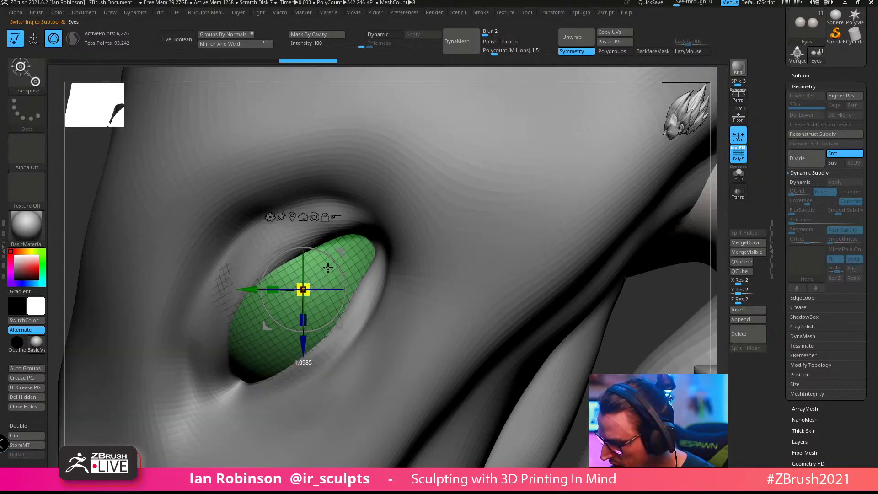
pyautogui.moveTo(334, 261); pyautogui.dragTo(287, 316, button='right')
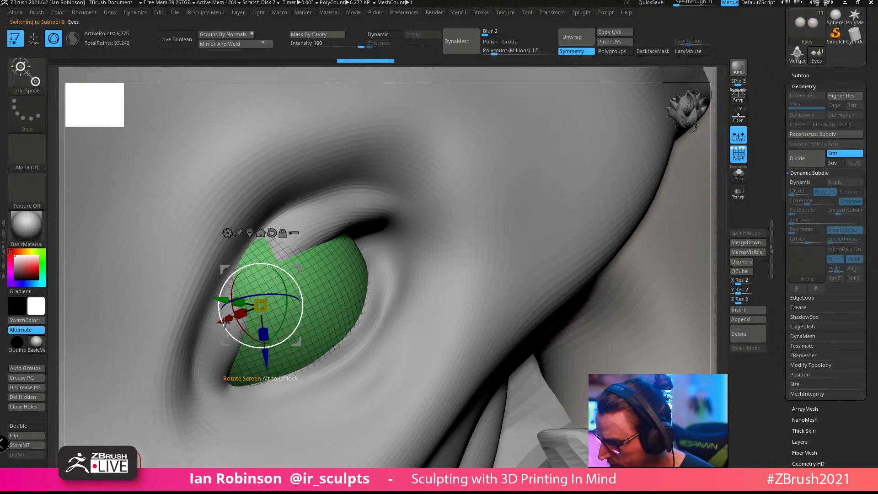
pyautogui.moveTo(354, 247); pyautogui.dragTo(278, 300, button='right')
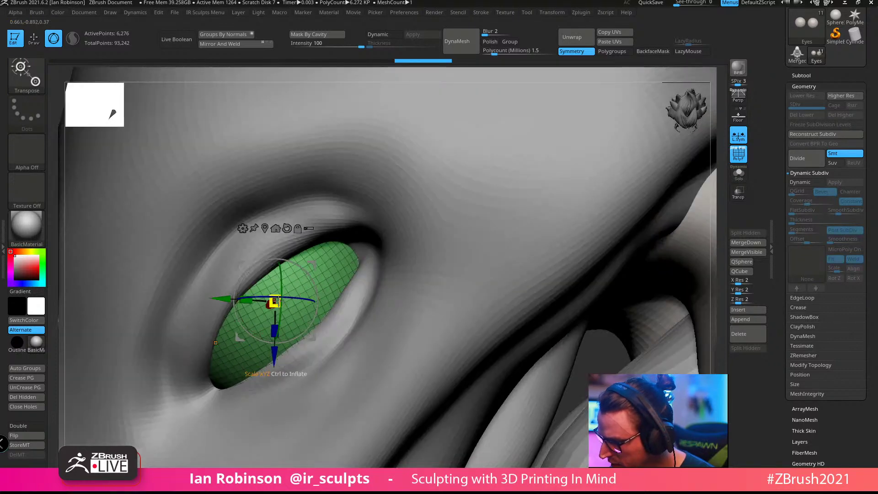
pyautogui.moveTo(285, 310); pyautogui.dragTo(310, 336)
# Step: Shift the eyeballs into place within the eye sockets using the gizmo, and return to Draw mode
pyautogui.moveTo(400, 258); pyautogui.dragTo(350, 285, button='right')
pyautogui.moveTo(201, 339)
pyautogui.mouseDown()
pyautogui.moveTo(185, 348)
pyautogui.moveTo(195, 343)
pyautogui.mouseUp()
pyautogui.keyDown('alt'); pyautogui.moveTo(308, 305); pyautogui.dragTo(291, 313, button='right'); pyautogui.keyUp('alt')
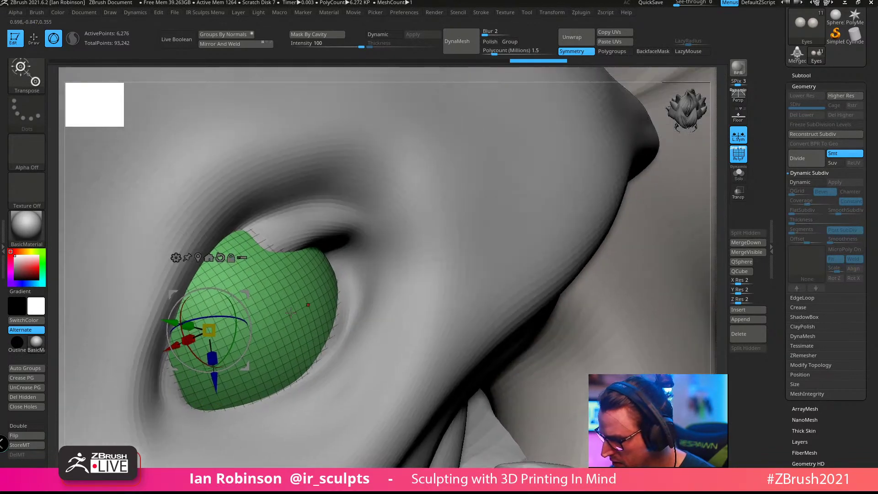
pyautogui.moveTo(340, 276); pyautogui.dragTo(283, 320, button='right')
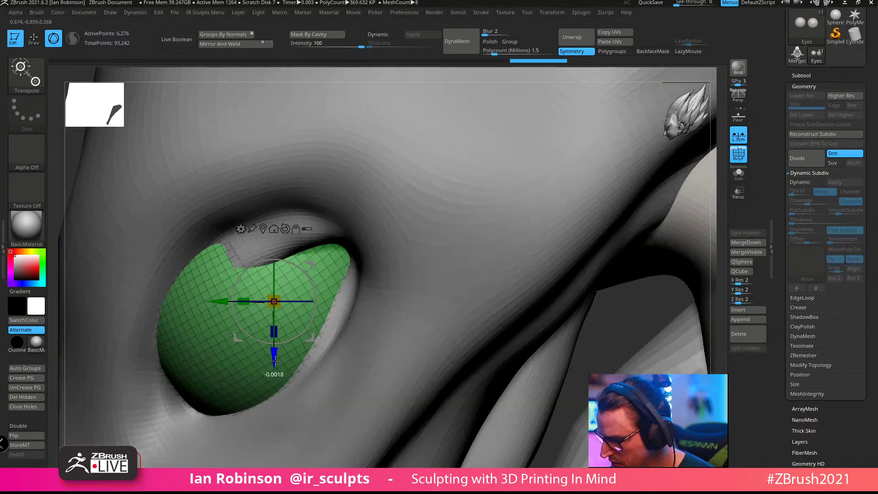
pyautogui.moveTo(313, 333); pyautogui.dragTo(326, 326)
pyautogui.press('q')
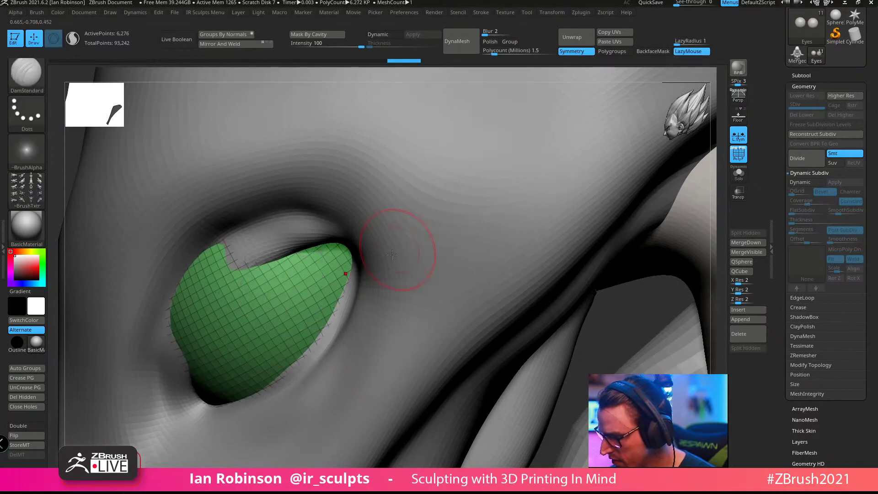
# Step: Make the Upper_Jaw1 subtool active, hide the wireframe and reshape the outer corner of the eyelids with the Move brush
pyautogui.moveTo(392, 255)
pyautogui.keyDown('ctrl'); pyautogui.mouseDown(button='right')
pyautogui.moveTo(361, 209)
pyautogui.moveTo(395, 200)
pyautogui.moveTo(386, 198)
pyautogui.moveTo(400, 218)
pyautogui.mouseUp(button='right'); pyautogui.keyUp('ctrl')
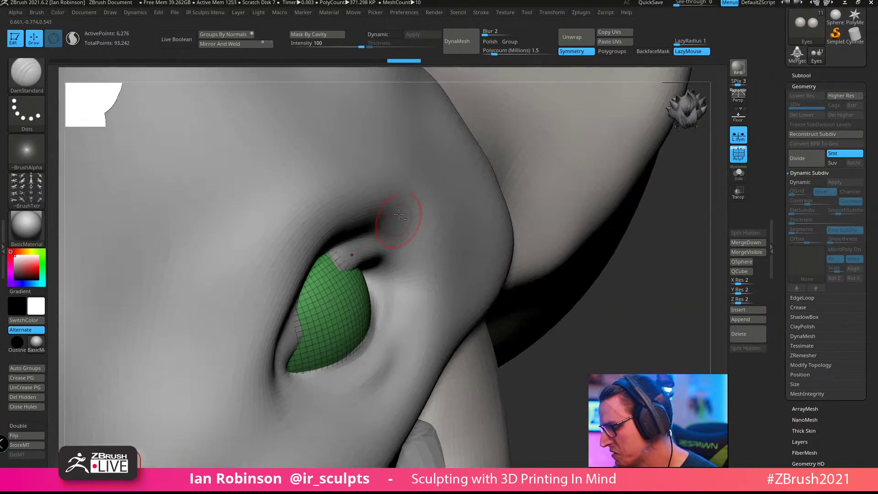
pyautogui.keyDown('alt'); pyautogui.click(407, 217); pyautogui.keyUp('alt')
pyautogui.keyDown('alt'); pyautogui.moveTo(415, 177); pyautogui.dragTo(361, 278, button='right'); pyautogui.keyUp('alt')
pyautogui.press('b')
pyautogui.press('m')
pyautogui.press('v')
pyautogui.hotkey('shift', 'f')
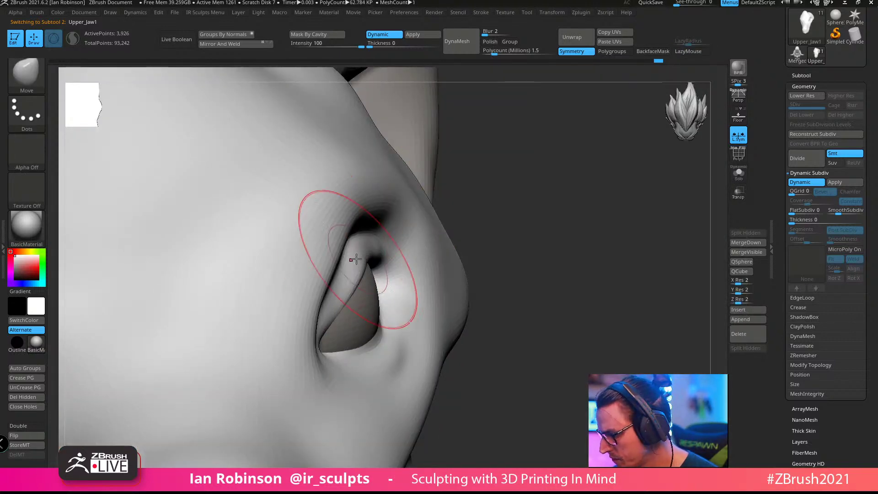
pyautogui.moveTo(434, 241)
pyautogui.mouseDown(button='right')
pyautogui.moveTo(429, 251)
pyautogui.moveTo(357, 259)
pyautogui.moveTo(415, 227)
pyautogui.moveTo(384, 283)
pyautogui.mouseUp(button='right')
pyautogui.press('space')
pyautogui.moveTo(413, 235); pyautogui.dragTo(425, 233)
pyautogui.moveTo(399, 218)
pyautogui.keyDown('ctrl'); pyautogui.mouseDown(button='right')
pyautogui.moveTo(415, 240)
pyautogui.moveTo(372, 257)
pyautogui.moveTo(372, 274)
pyautogui.mouseUp(button='right'); pyautogui.keyUp('ctrl')
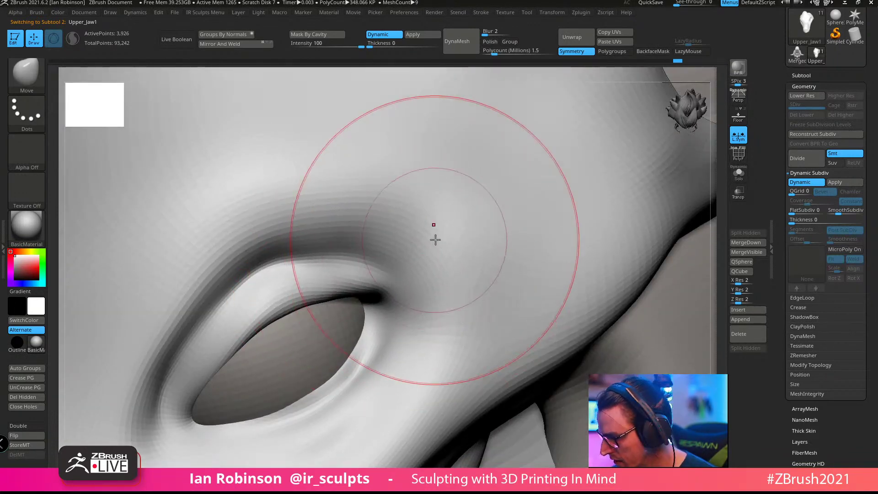
pyautogui.moveTo(414, 247)
pyautogui.mouseDown(button='right')
pyautogui.moveTo(412, 284)
pyautogui.moveTo(384, 215)
pyautogui.moveTo(321, 260)
pyautogui.mouseUp(button='right')
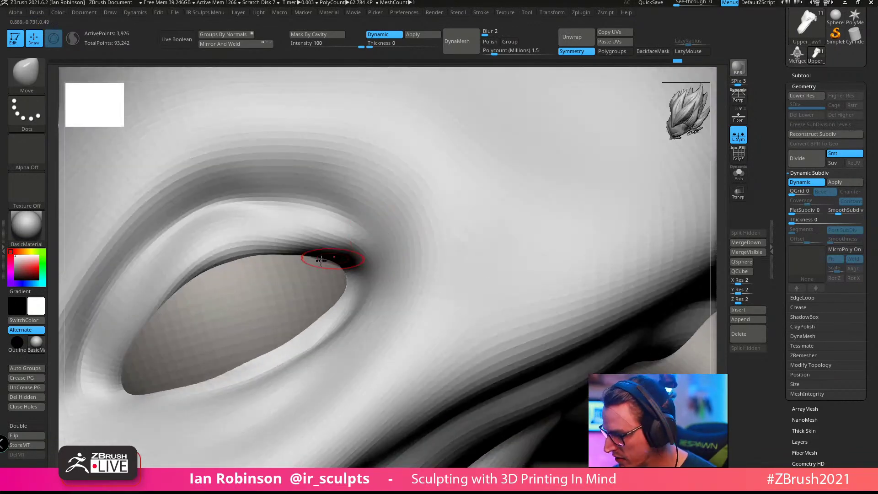
# Step: Build up the upper eyelid with a small ClayBuildup brush and smooth its edge toward the outer corner
pyautogui.press('space')
pyautogui.press('b')
pyautogui.press('c')
pyautogui.press('b')
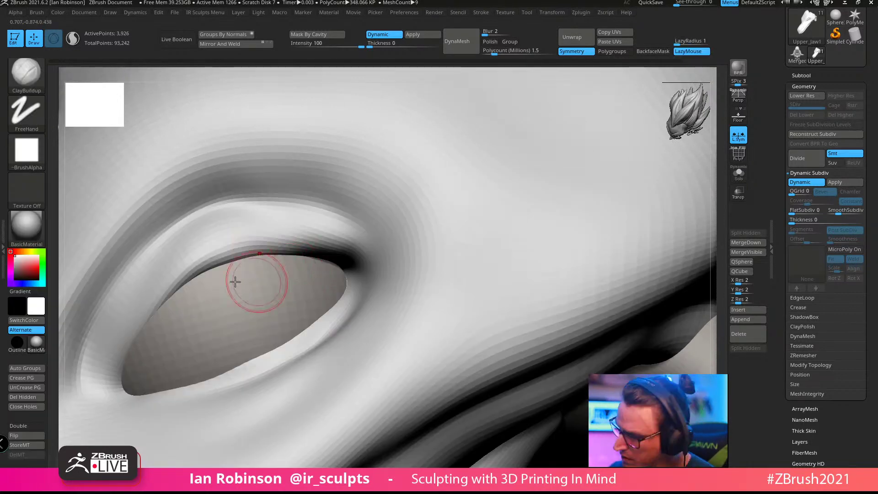
pyautogui.moveTo(234, 281)
pyautogui.mouseDown()
pyautogui.moveTo(137, 303)
pyautogui.moveTo(121, 337)
pyautogui.moveTo(110, 339)
pyautogui.moveTo(230, 247)
pyautogui.moveTo(210, 254)
pyautogui.mouseUp()
pyautogui.moveTo(249, 243)
pyautogui.keyDown('shift'); pyautogui.mouseDown()
pyautogui.moveTo(173, 272)
pyautogui.moveTo(116, 340)
pyautogui.mouseUp(); pyautogui.keyUp('shift')
pyautogui.hotkey('ctrl', 'z')
pyautogui.hotkey('shift', 'space')
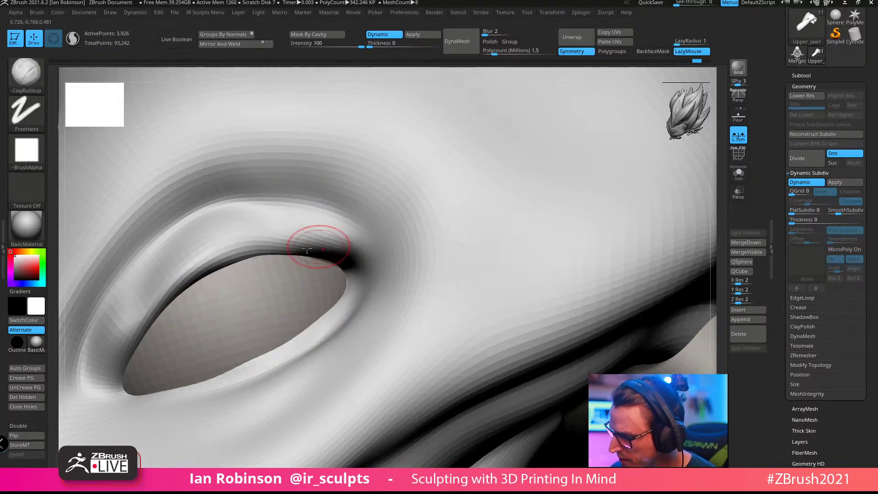
pyautogui.keyDown('alt'); pyautogui.moveTo(315, 250); pyautogui.dragTo(450, 244, button='right'); pyautogui.keyUp('alt')
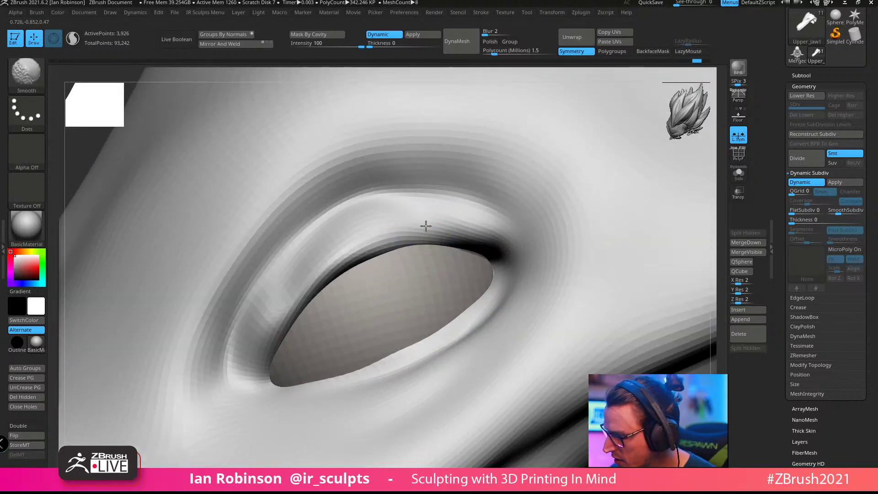
pyautogui.moveTo(402, 227)
pyautogui.keyDown('shift'); pyautogui.mouseDown()
pyautogui.moveTo(272, 314)
pyautogui.moveTo(406, 229)
pyautogui.moveTo(480, 241)
pyautogui.mouseUp(); pyautogui.keyUp('shift')
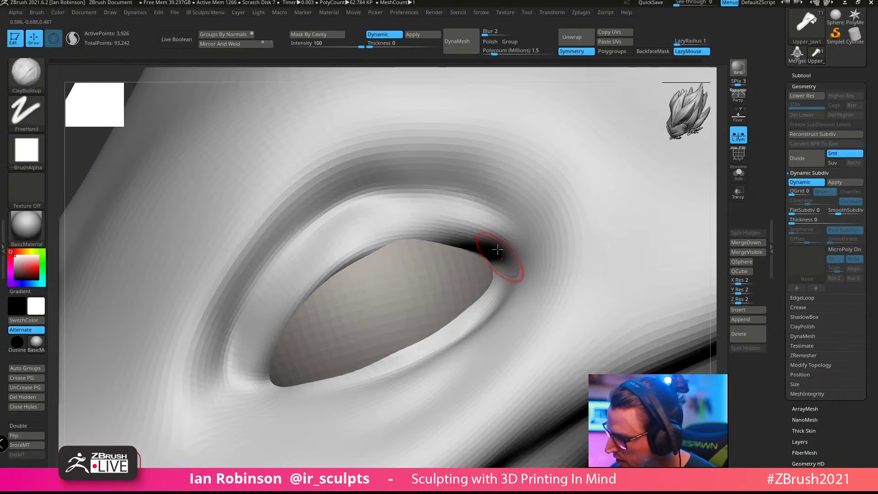
# Step: Add clay around the outer eye corner and along the rim of the upper eyelid
pyautogui.keyDown('alt'); pyautogui.moveTo(480, 237); pyautogui.dragTo(393, 235, button='right'); pyautogui.keyUp('alt')
pyautogui.rightClick(392, 234)
pyautogui.moveTo(408, 250)
pyautogui.mouseDown()
pyautogui.moveTo(384, 236)
pyautogui.moveTo(426, 263)
pyautogui.mouseUp()
pyautogui.moveTo(426, 264); pyautogui.dragTo(392, 243, button='right')
pyautogui.moveTo(392, 242)
pyautogui.mouseDown()
pyautogui.moveTo(437, 269)
pyautogui.moveTo(298, 245)
pyautogui.moveTo(198, 326)
pyautogui.moveTo(186, 303)
pyautogui.moveTo(289, 221)
pyautogui.moveTo(330, 249)
pyautogui.mouseUp()
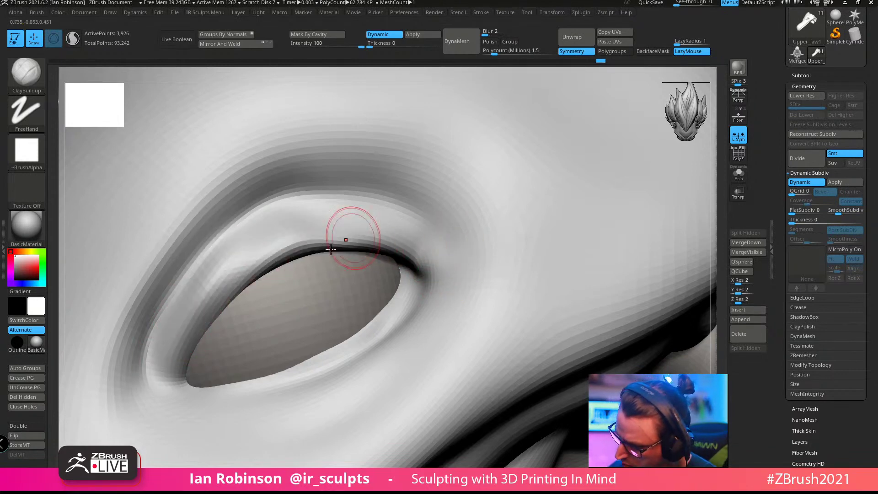
pyautogui.moveTo(403, 253)
pyautogui.mouseDown()
pyautogui.moveTo(402, 226)
pyautogui.moveTo(372, 231)
pyautogui.mouseUp()
pyautogui.press('shift')
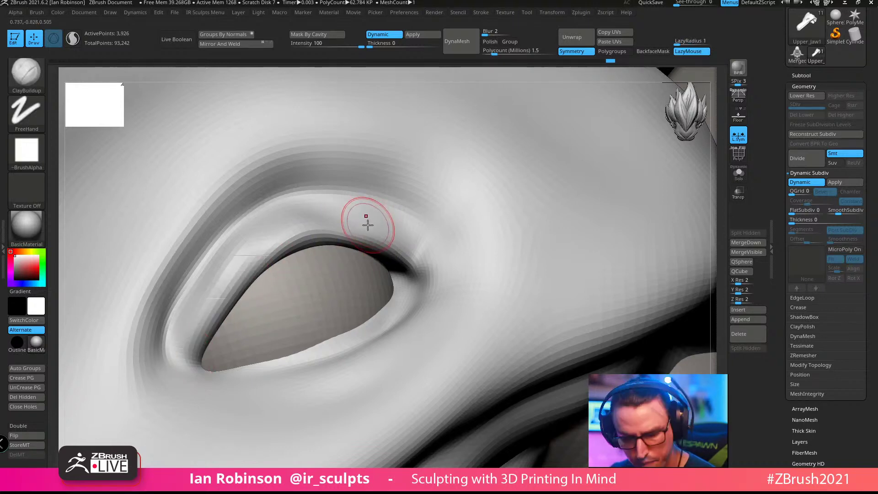
# Step: Pull the upper eyelid and the eye corners into shape around the eyeball with the Move brush
pyautogui.press('b')
pyautogui.press('m')
pyautogui.press('v')
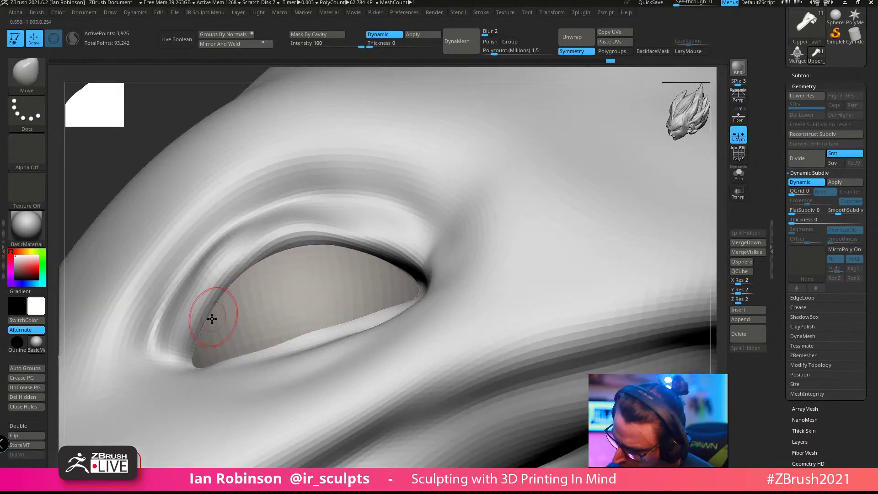
pyautogui.moveTo(191, 343); pyautogui.dragTo(188, 348)
pyautogui.moveTo(335, 254)
pyautogui.mouseDown(button='right')
pyautogui.moveTo(347, 284)
pyautogui.moveTo(335, 227)
pyautogui.moveTo(348, 180)
pyautogui.moveTo(333, 200)
pyautogui.moveTo(319, 196)
pyautogui.moveTo(304, 225)
pyautogui.moveTo(343, 229)
pyautogui.moveTo(339, 241)
pyautogui.moveTo(308, 239)
pyautogui.mouseUp(button='right')
pyautogui.moveTo(330, 291); pyautogui.dragTo(470, 141, button='right')
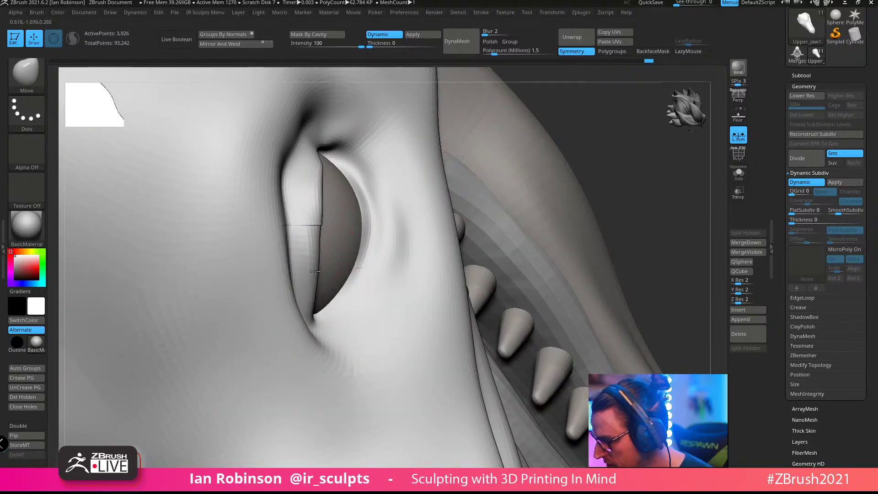
pyautogui.moveTo(295, 132)
pyautogui.mouseDown(button='right')
pyautogui.moveTo(338, 204)
pyautogui.moveTo(322, 205)
pyautogui.moveTo(336, 198)
pyautogui.mouseUp(button='right')
pyautogui.press('s')
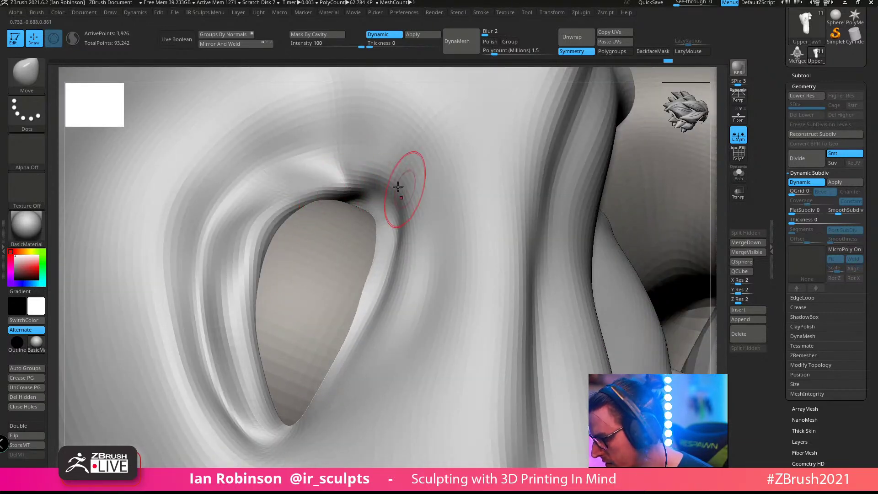
# Step: Switch to the DamStandard brush, refine and smooth the lower eyelid's rim, and soften the upper eyelid
pyautogui.moveTo(397, 186)
pyautogui.mouseDown(button='right')
pyautogui.moveTo(372, 190)
pyautogui.moveTo(376, 204)
pyautogui.moveTo(417, 220)
pyautogui.moveTo(344, 184)
pyautogui.mouseUp(button='right')
pyautogui.press('b')
pyautogui.press('d')
pyautogui.press('s')
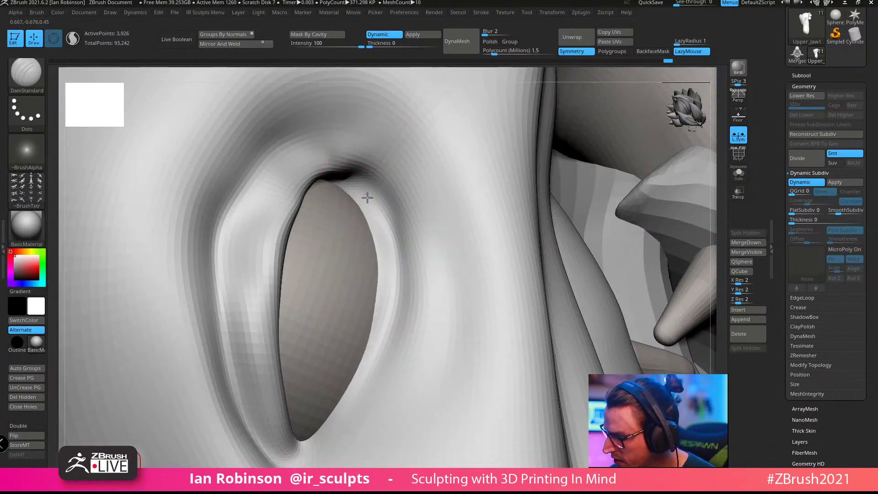
pyautogui.keyDown('shift'); pyautogui.moveTo(390, 291); pyautogui.dragTo(314, 435); pyautogui.keyUp('shift')
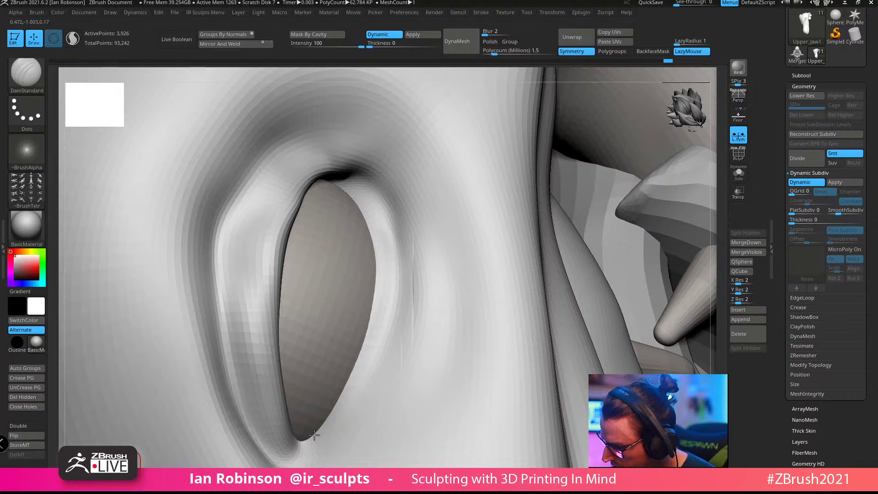
pyautogui.moveTo(390, 250); pyautogui.dragTo(376, 346)
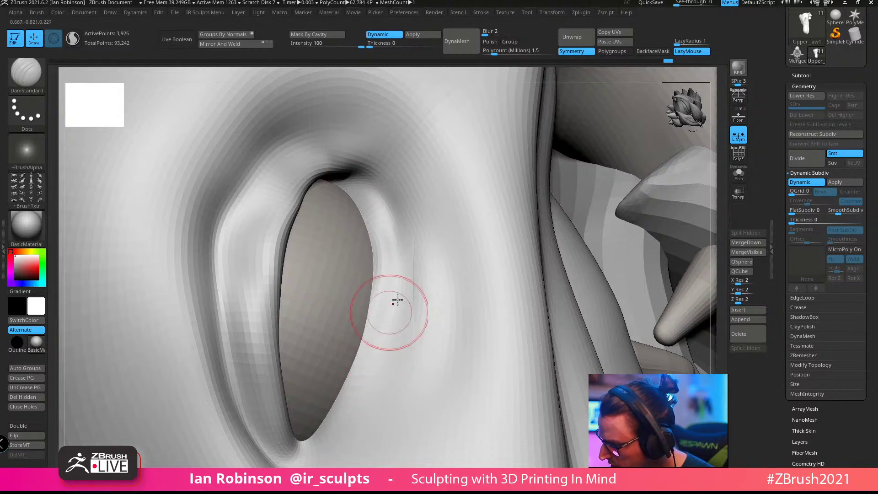
pyautogui.keyDown('ctrl'); pyautogui.moveTo(395, 300); pyautogui.dragTo(352, 165, button='right'); pyautogui.keyUp('ctrl')
pyautogui.moveTo(401, 276)
pyautogui.mouseDown(button='right')
pyautogui.moveTo(431, 212)
pyautogui.moveTo(394, 276)
pyautogui.moveTo(394, 231)
pyautogui.moveTo(362, 303)
pyautogui.moveTo(398, 231)
pyautogui.mouseUp(button='right')
pyautogui.moveTo(245, 359)
pyautogui.keyDown('shift'); pyautogui.mouseDown()
pyautogui.moveTo(279, 251)
pyautogui.moveTo(331, 234)
pyautogui.mouseUp(); pyautogui.keyUp('shift')
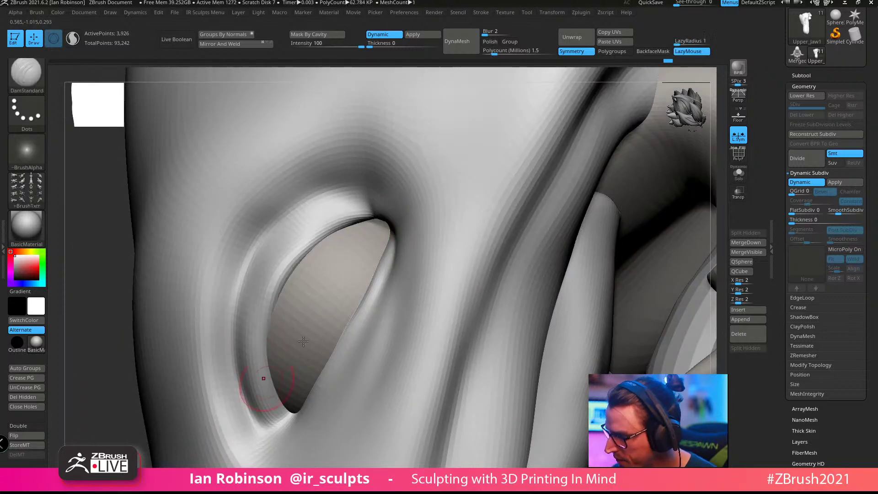
# Step: Apply Dynamic Subdiv to the head as real subdivision levels, and compare levels 2 and 3 around the eye
pyautogui.moveTo(351, 298)
pyautogui.keyDown('ctrl'); pyautogui.mouseDown(button='right')
pyautogui.moveTo(323, 272)
pyautogui.moveTo(244, 287)
pyautogui.mouseUp(button='right'); pyautogui.keyUp('ctrl')
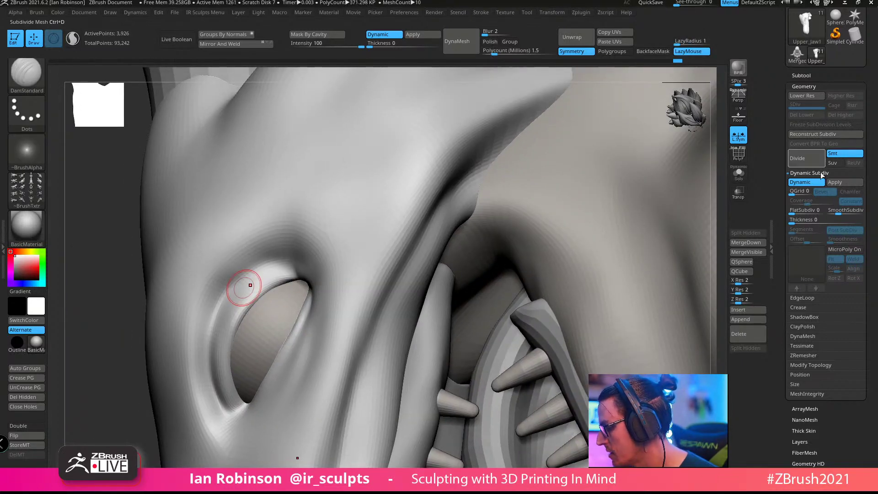
pyautogui.click(845, 182)
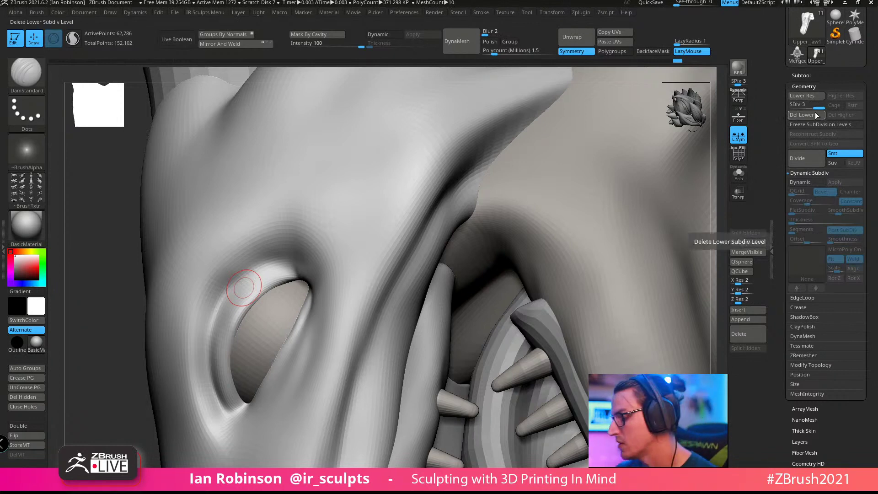
pyautogui.moveTo(283, 267); pyautogui.dragTo(404, 196, button='right')
pyautogui.press('shift')
pyautogui.moveTo(398, 228); pyautogui.dragTo(405, 185, button='right')
pyautogui.keyDown('ctrl'); pyautogui.moveTo(410, 140); pyautogui.dragTo(457, 238, button='right'); pyautogui.keyUp('ctrl')
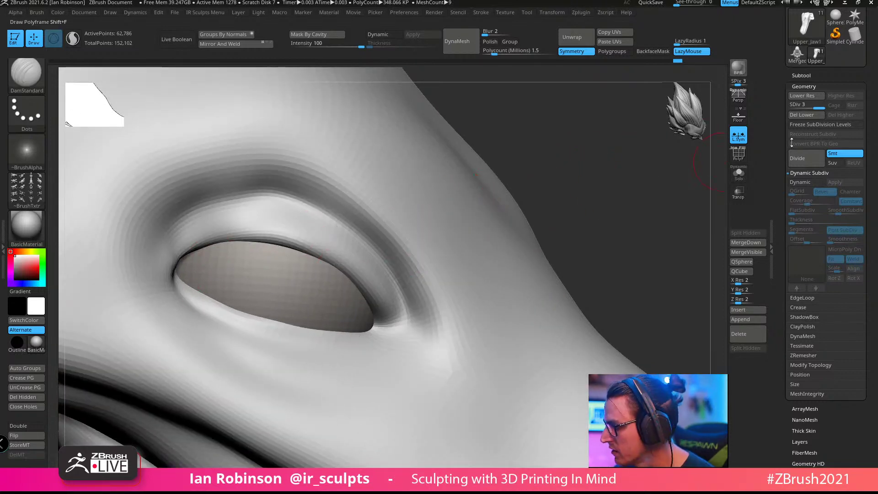
pyautogui.hotkey('shift', 'd')
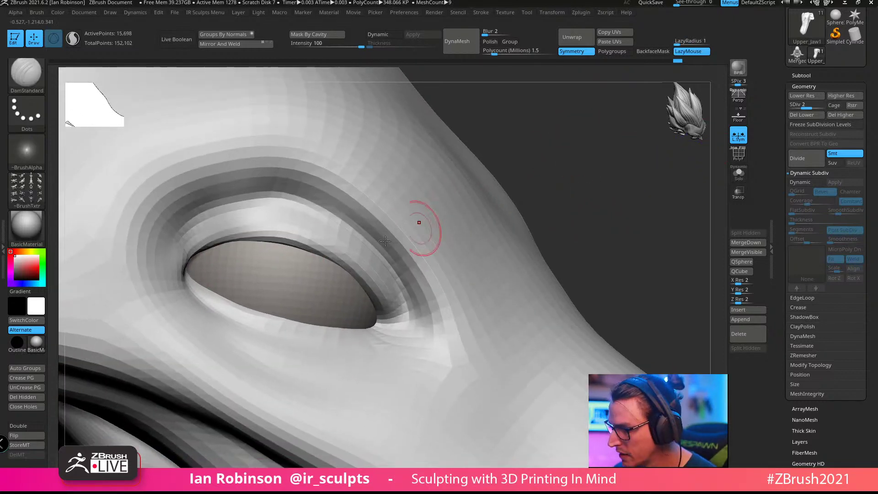
pyautogui.press('d')
# Step: Carve a crease out from the outer eye corner with DamStandard and smooth the skin below the inner corner
pyautogui.keyDown('ctrl'); pyautogui.moveTo(604, 180); pyautogui.dragTo(556, 196, button='right'); pyautogui.keyUp('ctrl')
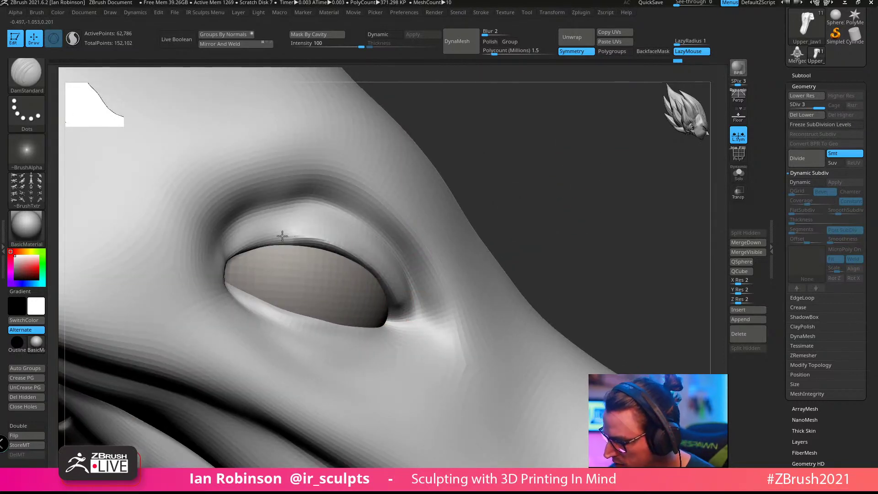
pyautogui.moveTo(304, 215); pyautogui.dragTo(225, 264, button='right')
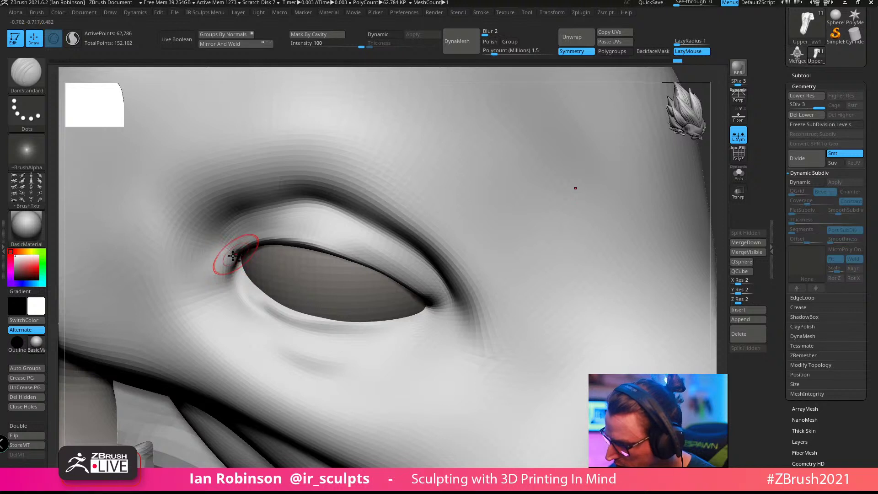
pyautogui.moveTo(230, 255)
pyautogui.mouseDown()
pyautogui.moveTo(215, 279)
pyautogui.moveTo(206, 269)
pyautogui.mouseUp()
pyautogui.moveTo(325, 213)
pyautogui.mouseDown(button='right')
pyautogui.moveTo(368, 185)
pyautogui.moveTo(418, 297)
pyautogui.moveTo(413, 333)
pyautogui.moveTo(423, 334)
pyautogui.mouseUp(button='right')
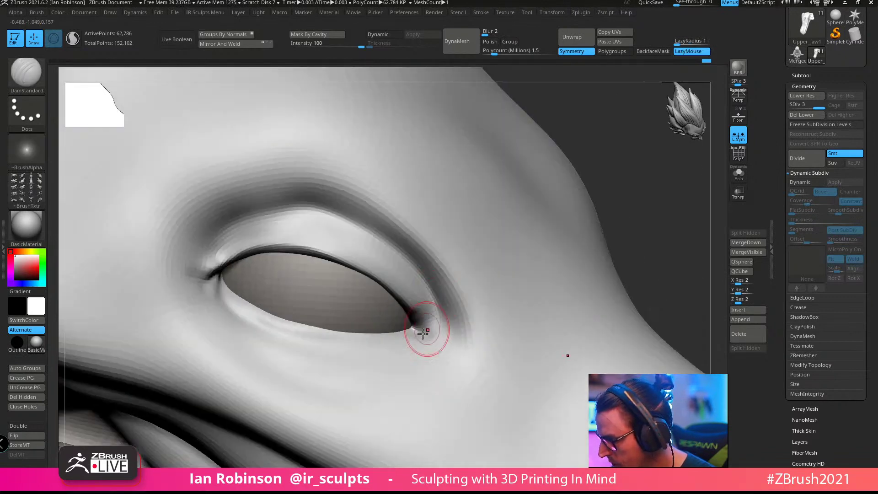
pyautogui.keyDown('shift'); pyautogui.moveTo(427, 352); pyautogui.dragTo(421, 347); pyautogui.keyUp('shift')
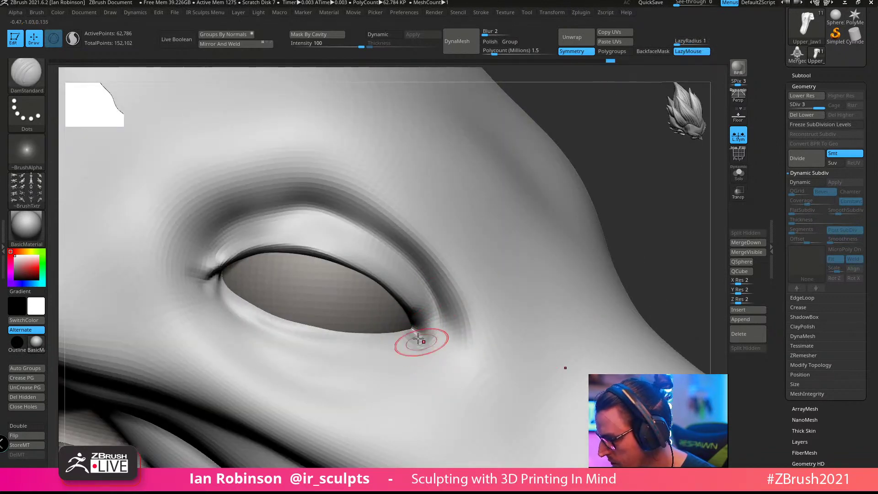
# Step: Carve a curved crease beneath the lower eyelid, starting at the outer corner, with the DamStandard brush
pyautogui.keyDown('ctrl'); pyautogui.moveTo(575, 260); pyautogui.dragTo(423, 327, button='right'); pyautogui.keyUp('ctrl')
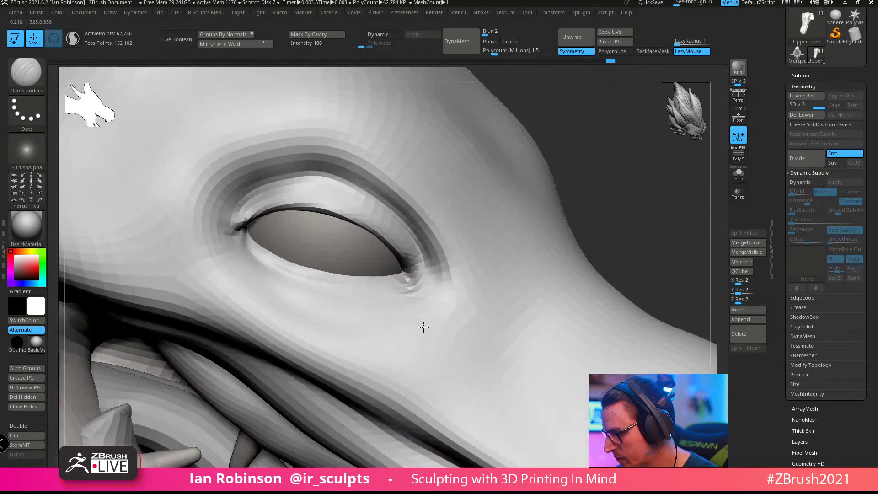
pyautogui.moveTo(528, 231); pyautogui.dragTo(370, 231, button='right')
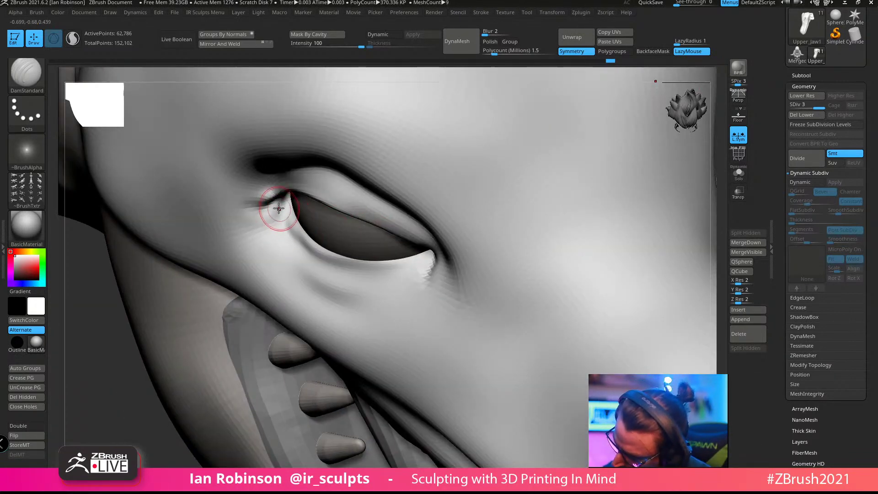
pyautogui.moveTo(279, 217)
pyautogui.mouseDown()
pyautogui.moveTo(322, 293)
pyautogui.moveTo(334, 295)
pyautogui.mouseUp()
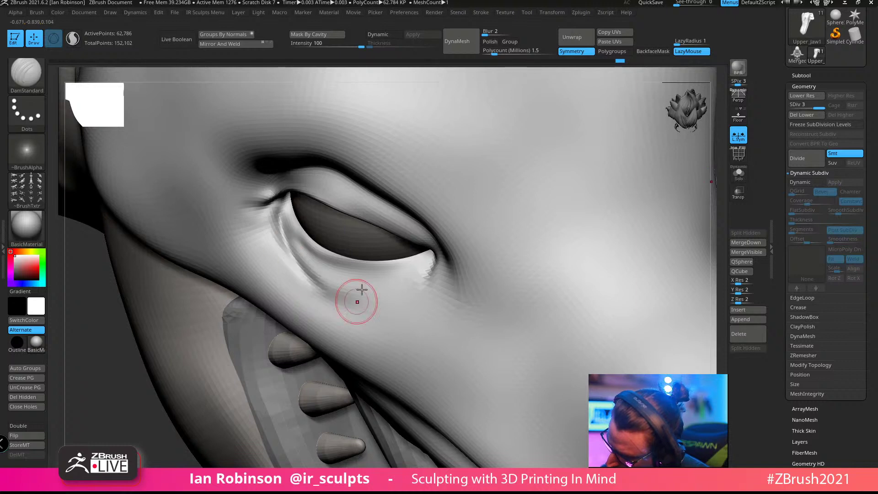
# Step: Carve a crease from the inner eye corner down beneath the lower eyelid with DamStandard to meet the outer crease
pyautogui.moveTo(362, 289)
pyautogui.mouseDown(button='right')
pyautogui.moveTo(402, 220)
pyautogui.moveTo(405, 278)
pyautogui.moveTo(408, 261)
pyautogui.mouseUp(button='right')
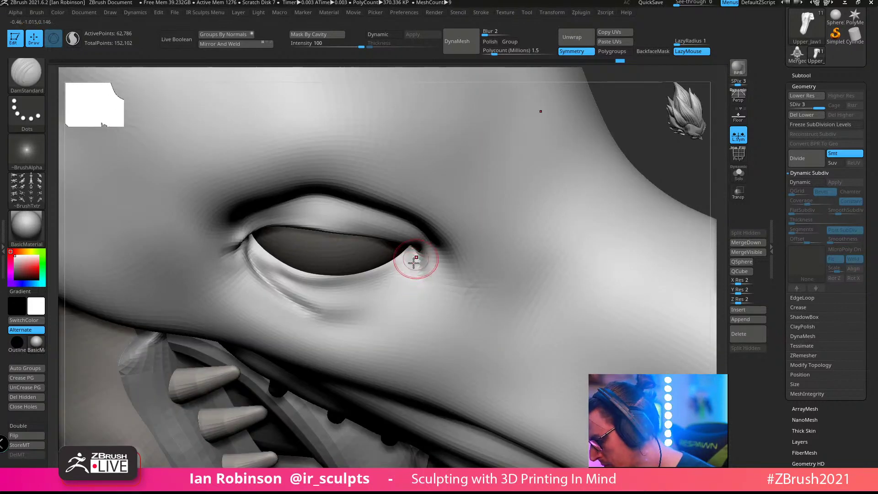
pyautogui.moveTo(414, 261); pyautogui.dragTo(392, 290)
pyautogui.moveTo(392, 290); pyautogui.dragTo(381, 244, button='right')
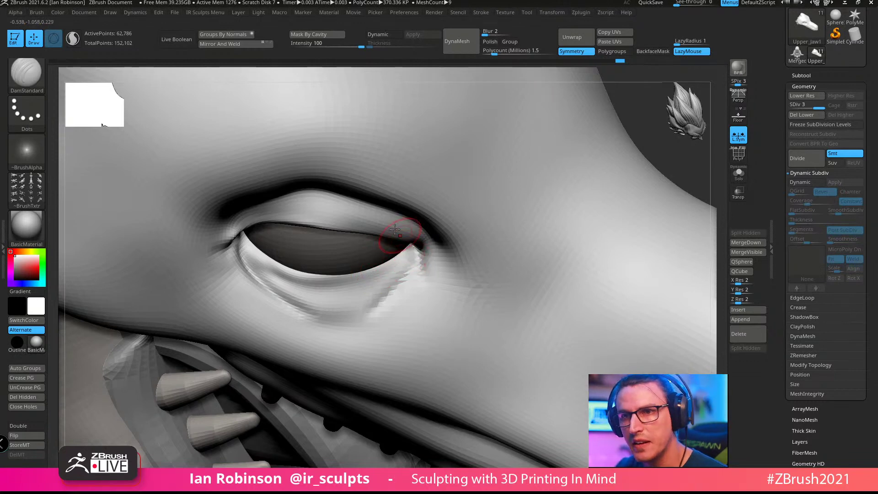
pyautogui.moveTo(382, 246)
pyautogui.mouseDown(button='right')
pyautogui.moveTo(393, 254)
pyautogui.moveTo(388, 264)
pyautogui.moveTo(391, 250)
pyautogui.mouseUp(button='right')
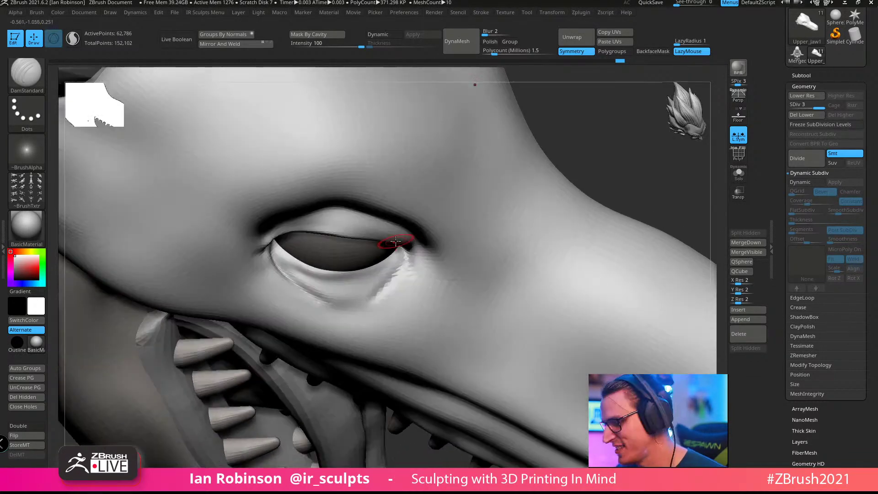
pyautogui.moveTo(383, 296); pyautogui.dragTo(336, 307, button='right')
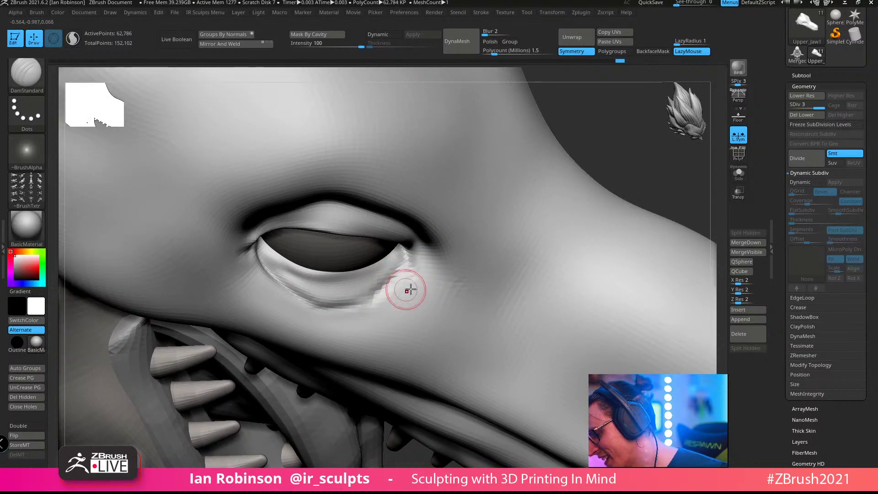
pyautogui.moveTo(410, 289); pyautogui.dragTo(395, 270, button='right')
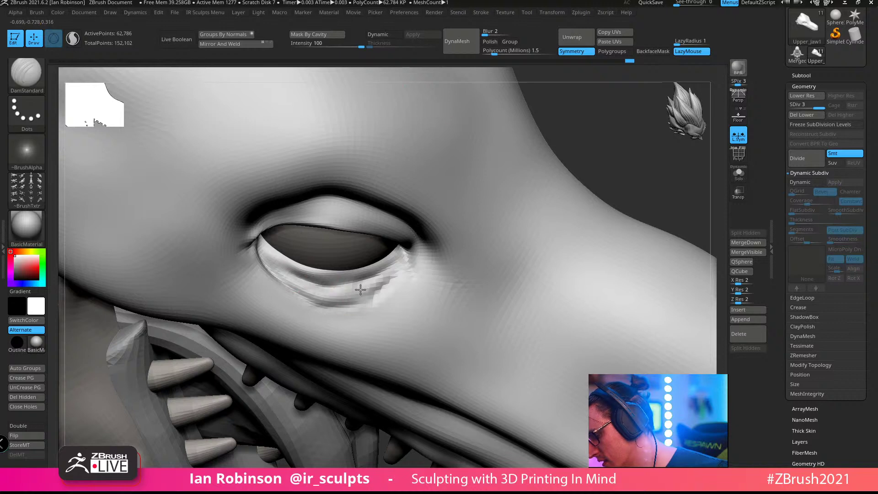
pyautogui.moveTo(394, 277)
pyautogui.mouseDown(button='right')
pyautogui.moveTo(392, 297)
pyautogui.moveTo(364, 306)
pyautogui.mouseUp(button='right')
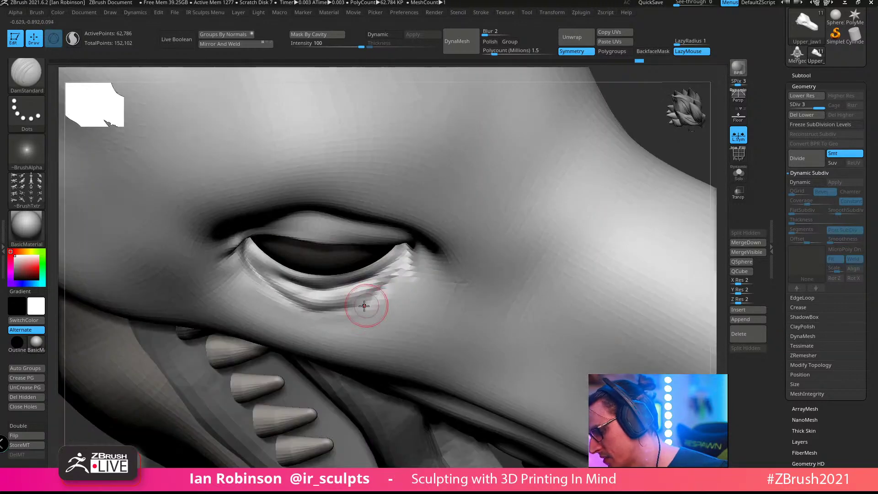
pyautogui.moveTo(399, 273); pyautogui.dragTo(369, 310, button='right')
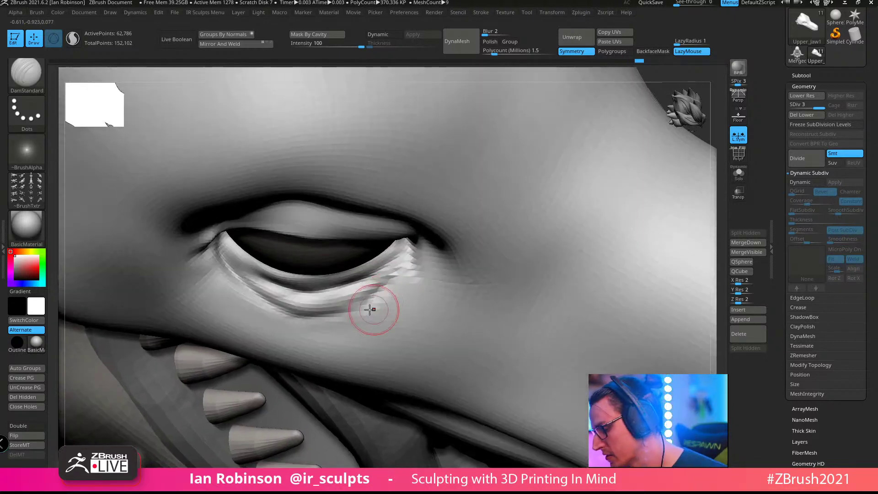
# Step: Smooth the new crease beneath the lower eyelid and the rough skin around the inner eye corner
pyautogui.press('space')
pyautogui.press('shift')
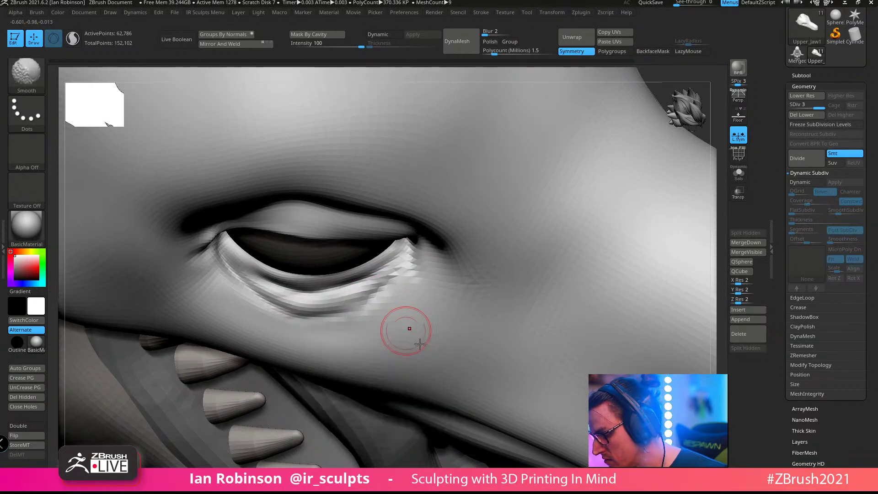
pyautogui.keyDown('shift'); pyautogui.moveTo(253, 294); pyautogui.dragTo(375, 300); pyautogui.keyUp('shift')
pyautogui.moveTo(416, 296)
pyautogui.keyDown('ctrl'); pyautogui.mouseDown(button='right')
pyautogui.moveTo(409, 256)
pyautogui.moveTo(390, 243)
pyautogui.moveTo(434, 293)
pyautogui.moveTo(415, 302)
pyautogui.moveTo(425, 272)
pyautogui.moveTo(476, 231)
pyautogui.moveTo(418, 323)
pyautogui.moveTo(471, 261)
pyautogui.moveTo(452, 321)
pyautogui.moveTo(425, 251)
pyautogui.moveTo(408, 243)
pyautogui.mouseUp(button='right'); pyautogui.keyUp('ctrl')
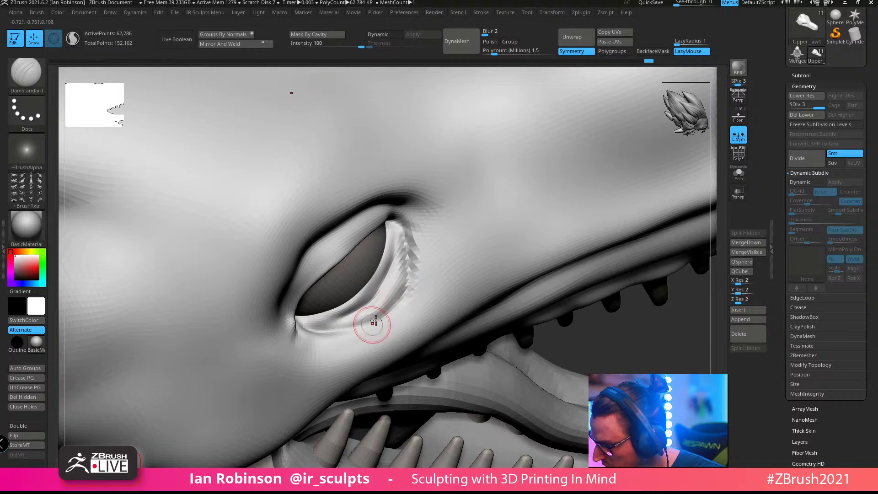
pyautogui.keyDown('shift'); pyautogui.moveTo(413, 286); pyautogui.dragTo(410, 258); pyautogui.keyUp('shift')
pyautogui.keyDown('ctrl'); pyautogui.moveTo(407, 324); pyautogui.dragTo(415, 310, button='right'); pyautogui.keyUp('ctrl')
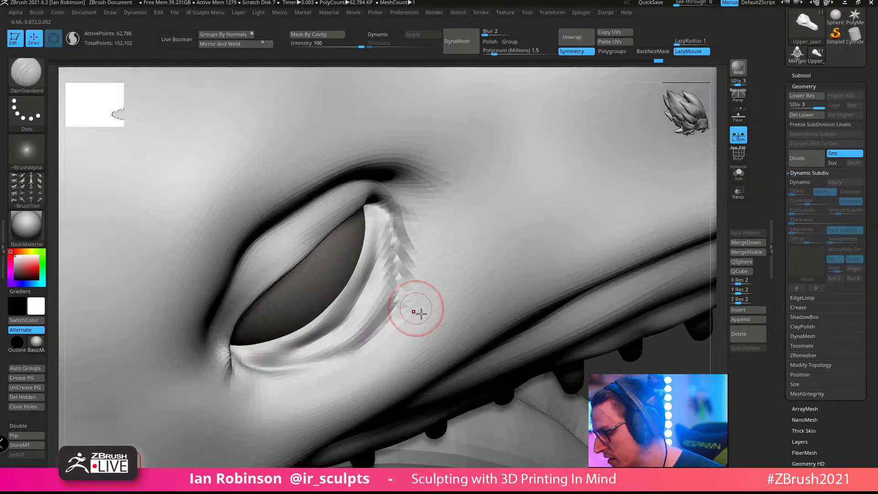
pyautogui.keyDown('shift'); pyautogui.moveTo(400, 246); pyautogui.dragTo(397, 280); pyautogui.keyUp('shift')
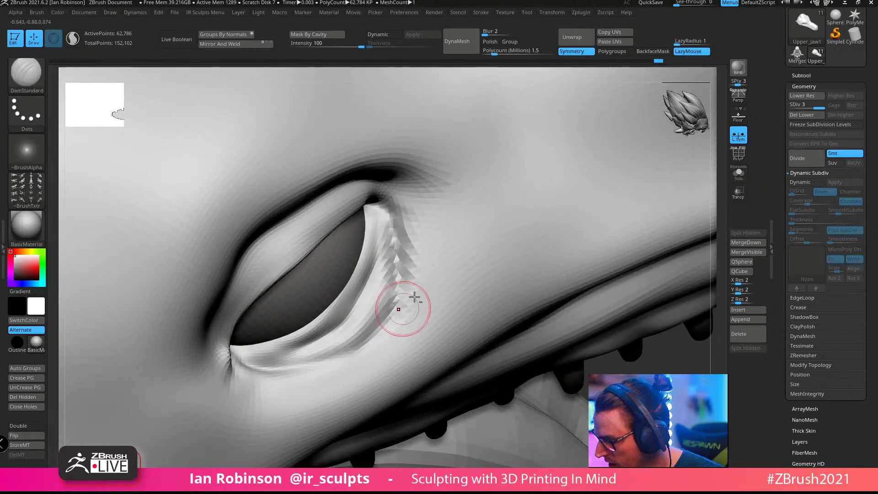
pyautogui.keyDown('ctrl'); pyautogui.moveTo(415, 297); pyautogui.dragTo(414, 219, button='right'); pyautogui.keyUp('ctrl')
pyautogui.rightClick(369, 198)
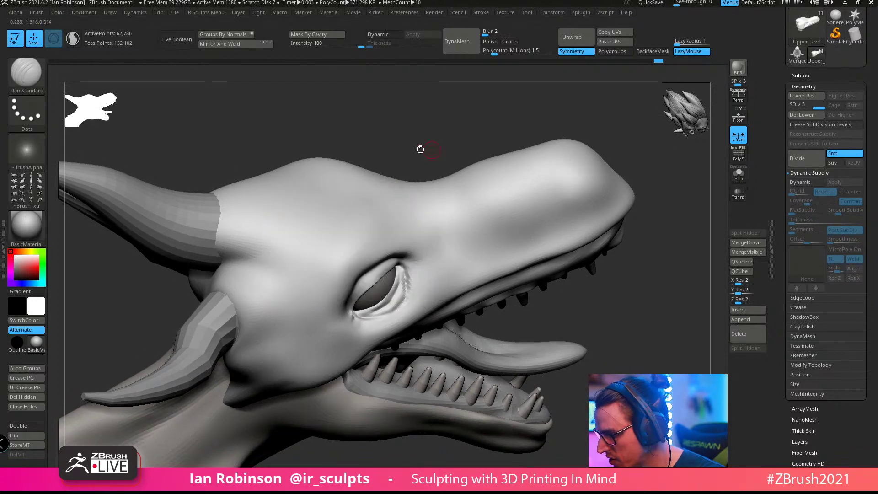
# Step: Switch to the ClayBuildup brush and build up a thick brow ridge around the outer upper side of the eye
pyautogui.moveTo(421, 149)
pyautogui.mouseDown(button='right')
pyautogui.moveTo(402, 194)
pyautogui.moveTo(313, 196)
pyautogui.moveTo(334, 199)
pyautogui.mouseUp(button='right')
pyautogui.press('b')
pyautogui.press('c')
pyautogui.press('b')
pyautogui.rightClick(365, 228)
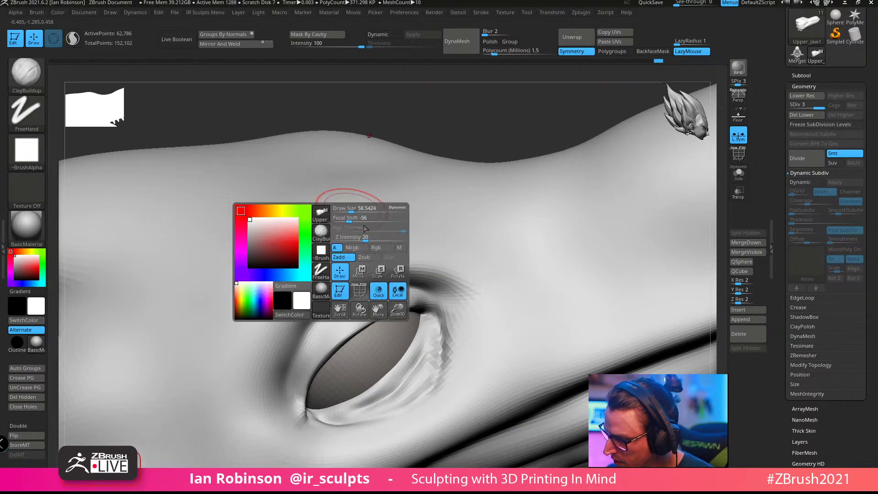
pyautogui.keyDown('alt'); pyautogui.moveTo(361, 251); pyautogui.dragTo(370, 171, button='right'); pyautogui.keyUp('alt')
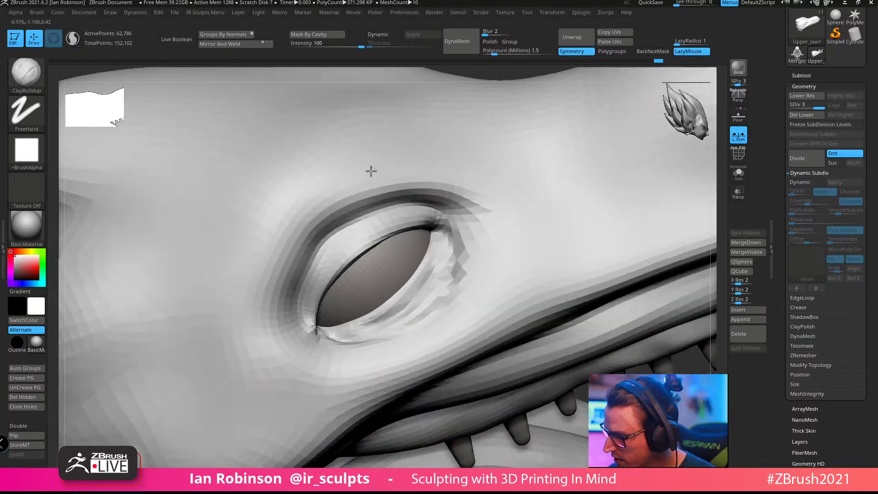
pyautogui.moveTo(293, 281)
pyautogui.mouseDown()
pyautogui.moveTo(267, 299)
pyautogui.moveTo(260, 245)
pyautogui.moveTo(262, 266)
pyautogui.mouseUp()
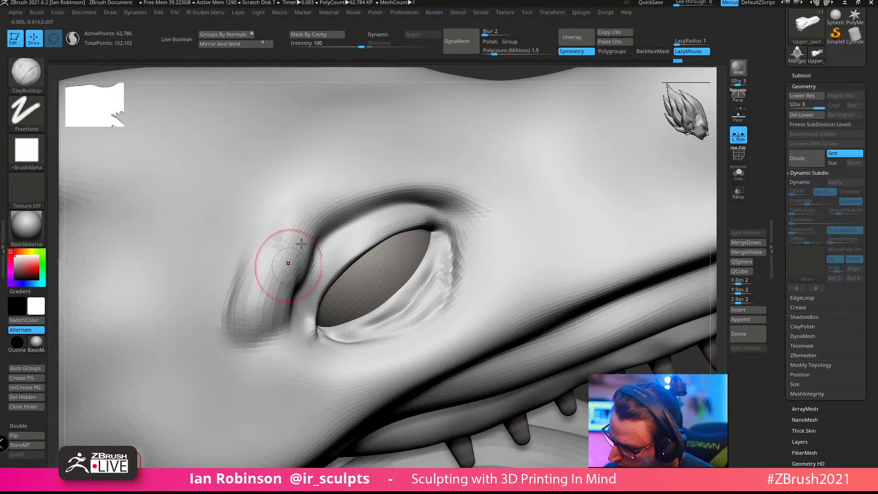
pyautogui.moveTo(302, 244); pyautogui.dragTo(318, 255, button='right')
pyautogui.moveTo(297, 279); pyautogui.dragTo(284, 304)
pyautogui.moveTo(302, 249); pyautogui.dragTo(292, 281)
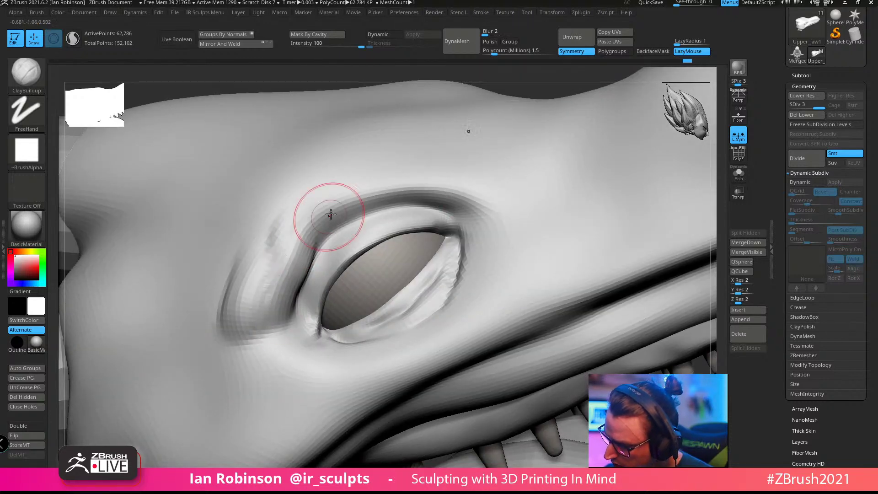
pyautogui.moveTo(330, 214); pyautogui.dragTo(289, 270)
pyautogui.moveTo(333, 215); pyautogui.dragTo(293, 290)
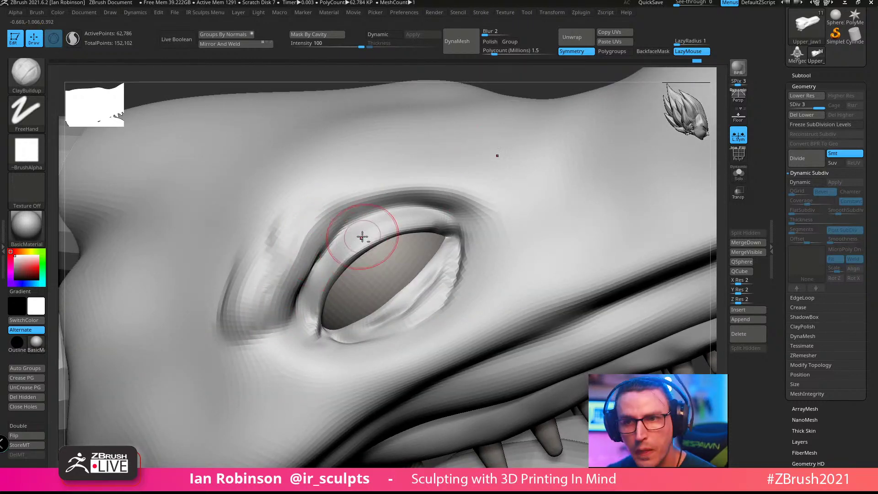
# Step: Smooth the brow ridge's outer side, add clay along its upper part and blend that into the forehead
pyautogui.moveTo(363, 237); pyautogui.dragTo(326, 302, button='right')
pyautogui.rightClick(326, 302)
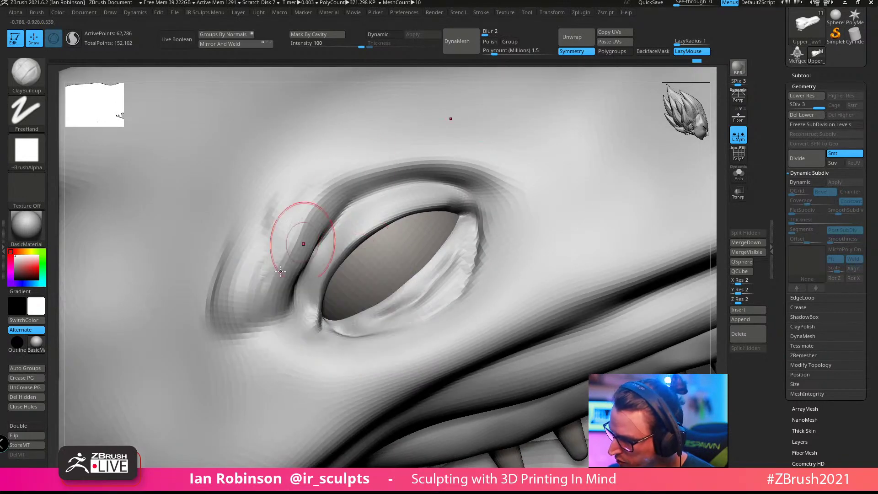
pyautogui.keyDown('shift'); pyautogui.moveTo(280, 271); pyautogui.dragTo(307, 208); pyautogui.keyUp('shift')
pyautogui.keyDown('shift'); pyautogui.moveTo(242, 271); pyautogui.dragTo(225, 298); pyautogui.keyUp('shift')
pyautogui.moveTo(398, 153)
pyautogui.keyDown('ctrl'); pyautogui.mouseDown(button='right')
pyautogui.moveTo(355, 243)
pyautogui.moveTo(348, 290)
pyautogui.moveTo(307, 280)
pyautogui.mouseUp(button='right'); pyautogui.keyUp('ctrl')
pyautogui.moveTo(308, 281); pyautogui.dragTo(315, 259)
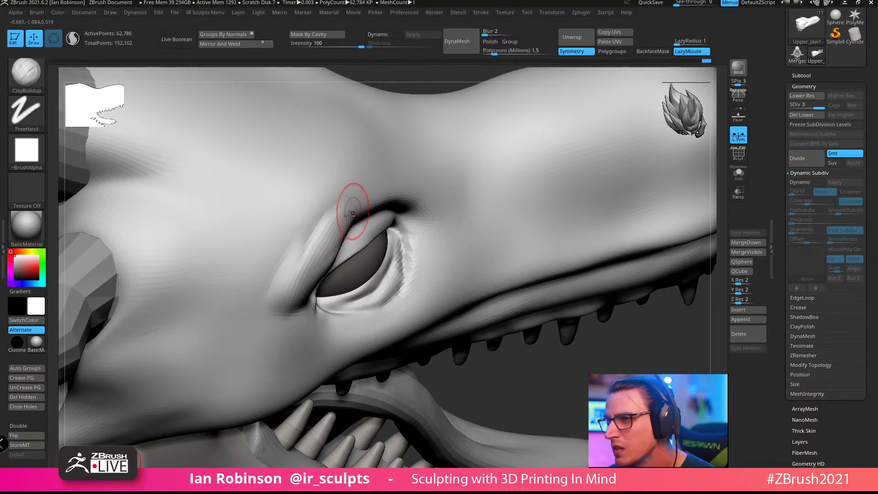
pyautogui.moveTo(349, 214); pyautogui.dragTo(333, 233)
pyautogui.keyDown('shift'); pyautogui.moveTo(304, 262); pyautogui.dragTo(382, 192); pyautogui.keyUp('shift')
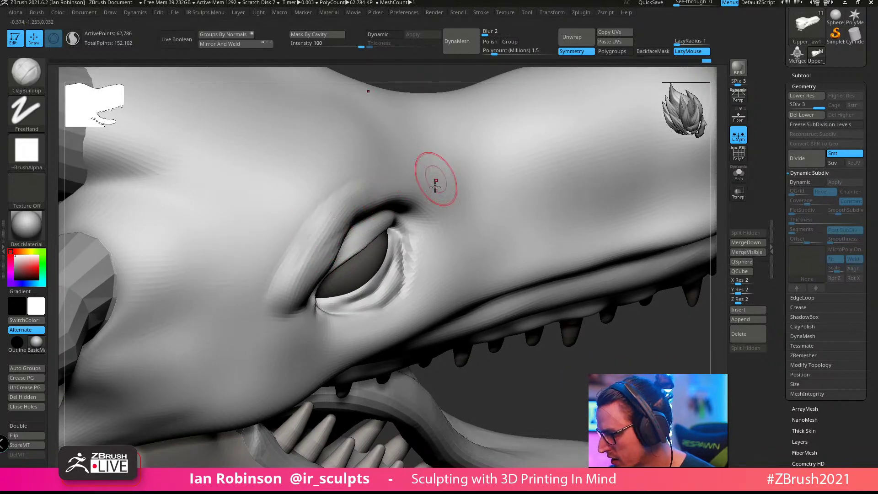
# Step: Extend the brow ridge with ClayBuildup over the inner eye corner towards the snout
pyautogui.moveTo(435, 187)
pyautogui.mouseDown(button='right')
pyautogui.moveTo(384, 184)
pyautogui.moveTo(367, 229)
pyautogui.mouseUp(button='right')
pyautogui.moveTo(345, 243); pyautogui.dragTo(310, 266)
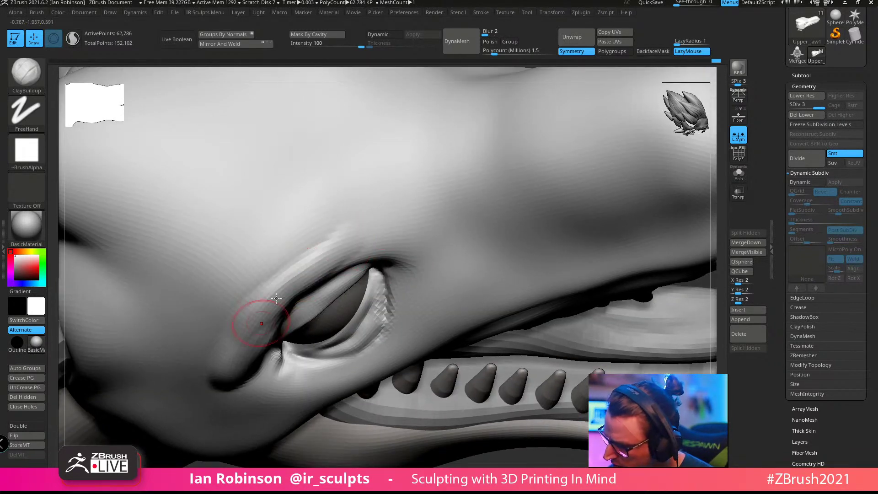
pyautogui.moveTo(273, 323); pyautogui.dragTo(284, 297, button='right')
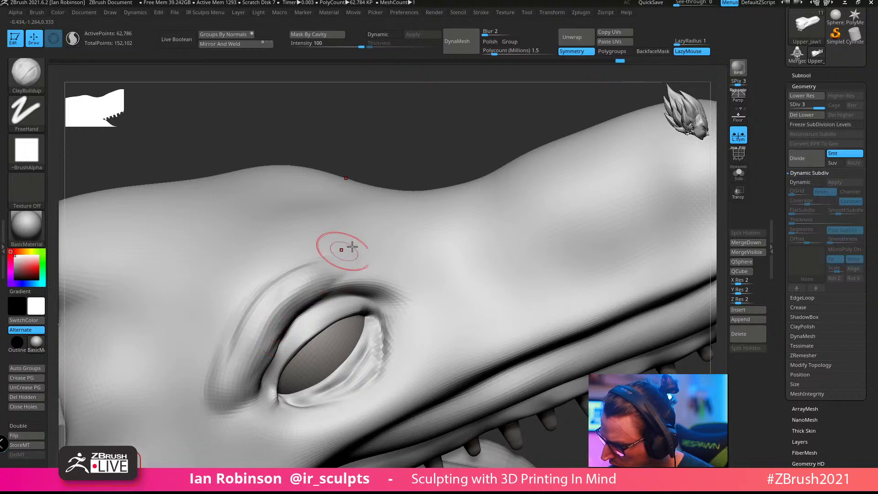
pyautogui.moveTo(352, 247); pyautogui.dragTo(386, 255, button='right')
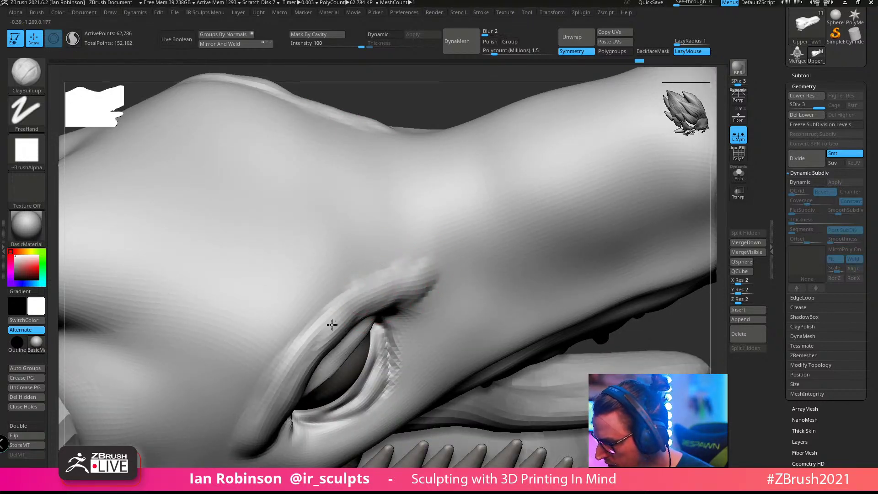
pyautogui.moveTo(332, 324); pyautogui.dragTo(292, 361)
pyautogui.moveTo(261, 405); pyautogui.dragTo(409, 236, button='right')
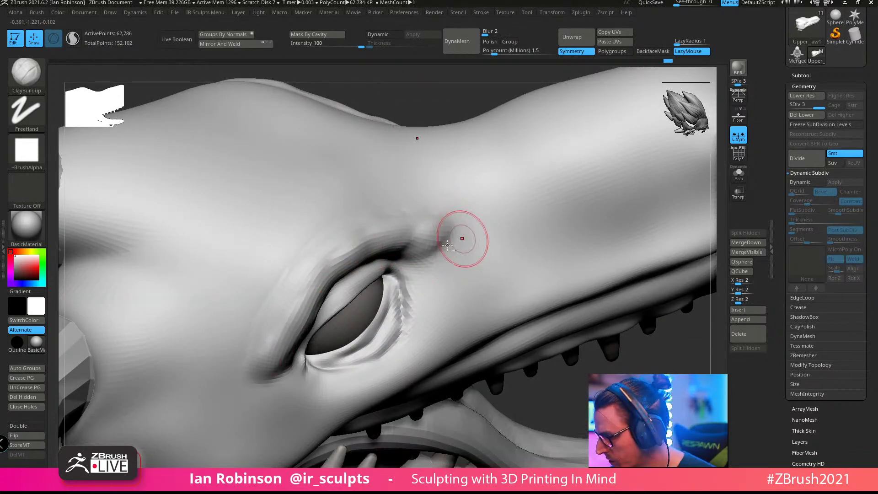
# Step: Build up a fleshy fold along the upper lip beneath the eye and forward onto the snout with ClayBuildup
pyautogui.moveTo(499, 219)
pyautogui.mouseDown(button='right')
pyautogui.moveTo(418, 290)
pyautogui.moveTo(433, 204)
pyautogui.moveTo(365, 298)
pyautogui.mouseUp(button='right')
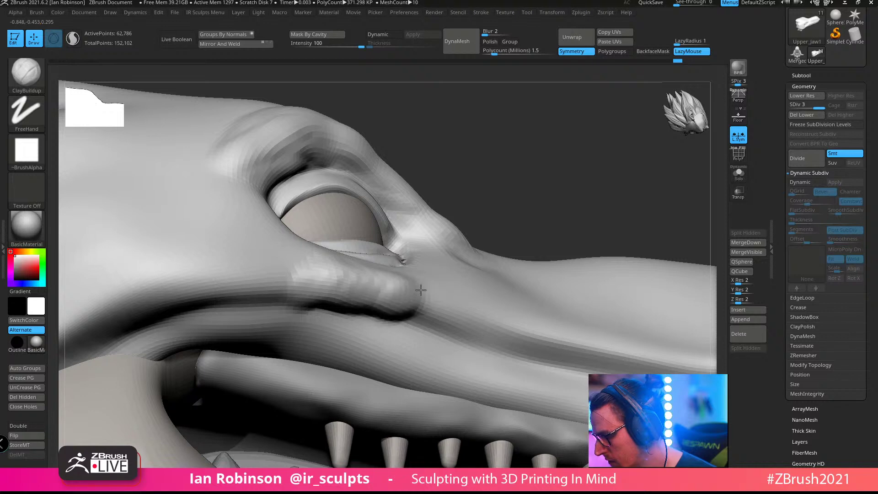
pyautogui.moveTo(490, 261)
pyautogui.mouseDown(button='right')
pyautogui.moveTo(350, 277)
pyautogui.moveTo(347, 290)
pyautogui.moveTo(372, 314)
pyautogui.moveTo(443, 209)
pyautogui.moveTo(421, 232)
pyautogui.moveTo(387, 300)
pyautogui.moveTo(393, 232)
pyautogui.moveTo(358, 235)
pyautogui.moveTo(403, 205)
pyautogui.moveTo(369, 218)
pyautogui.moveTo(366, 242)
pyautogui.mouseUp(button='right')
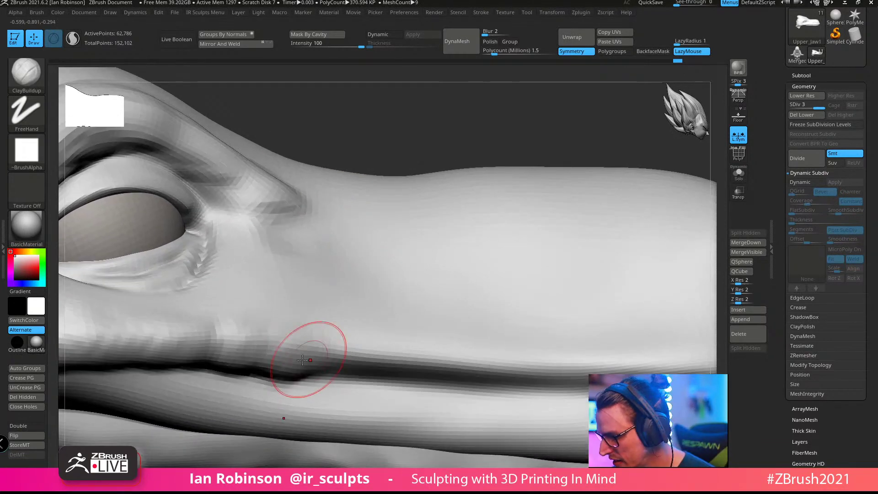
pyautogui.moveTo(439, 359); pyautogui.dragTo(423, 312, button='right')
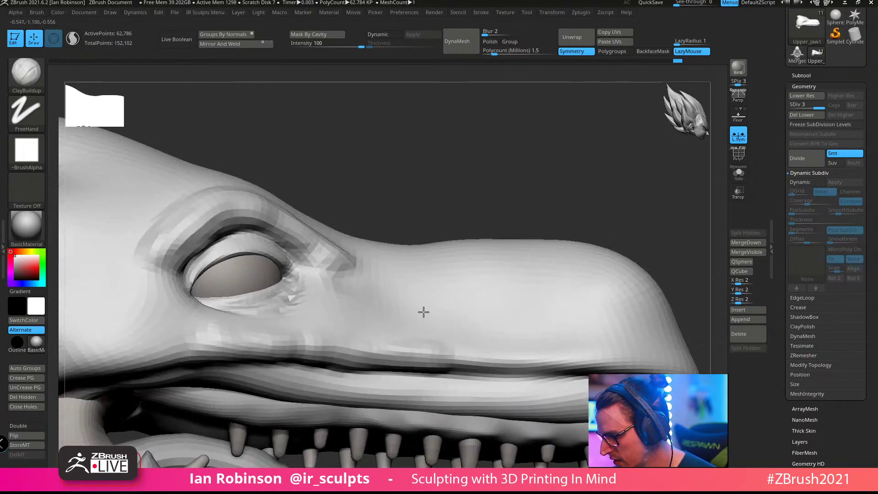
# Step: Switch to the Move brush and reshape the upper lip into a wavy line just in front of the eye
pyautogui.moveTo(379, 218); pyautogui.dragTo(384, 235, button='right')
pyautogui.press('b')
pyautogui.press('m')
pyautogui.press('v')
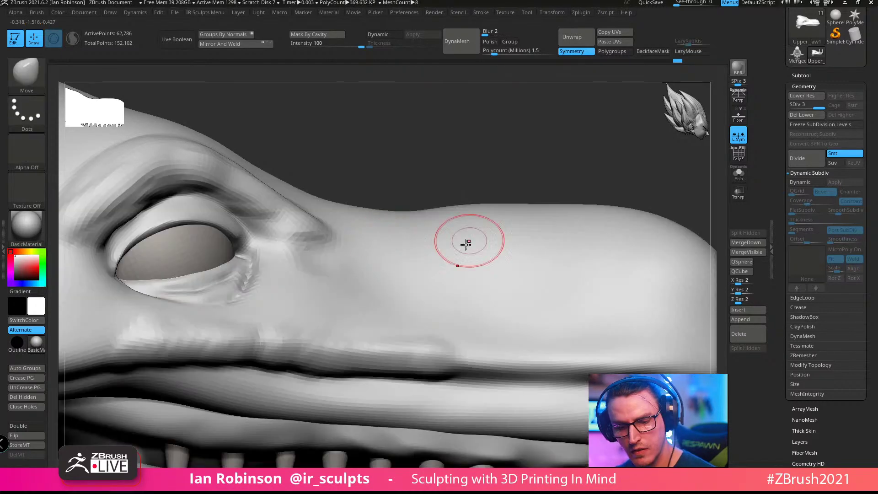
pyautogui.press('s')
pyautogui.moveTo(446, 258); pyautogui.dragTo(456, 258)
pyautogui.moveTo(365, 359)
pyautogui.mouseDown()
pyautogui.moveTo(355, 377)
pyautogui.moveTo(415, 363)
pyautogui.mouseUp()
pyautogui.moveTo(506, 268)
pyautogui.keyDown('alt'); pyautogui.mouseDown(button='right')
pyautogui.moveTo(474, 227)
pyautogui.moveTo(371, 181)
pyautogui.mouseUp(button='right'); pyautogui.keyUp('alt')
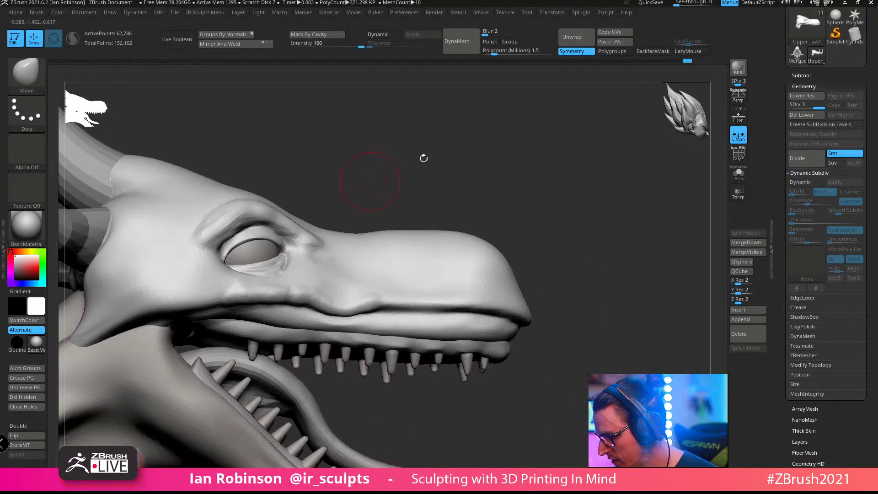
pyautogui.keyDown('ctrl'); pyautogui.moveTo(423, 158); pyautogui.dragTo(411, 261, button='right'); pyautogui.keyUp('ctrl')
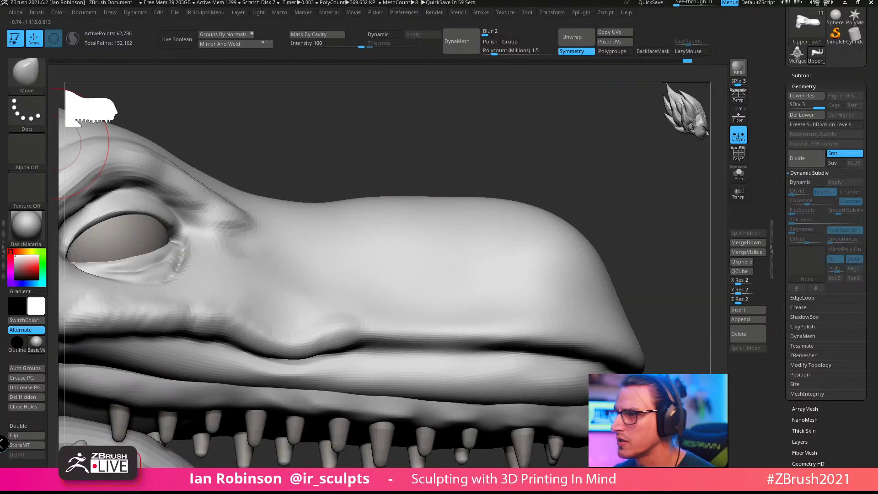
# Step: Enlarge the Move brush and reshape the upper lip fold beneath the outer eye corner near the cheek
pyautogui.moveTo(543, 156); pyautogui.dragTo(421, 243, button='right')
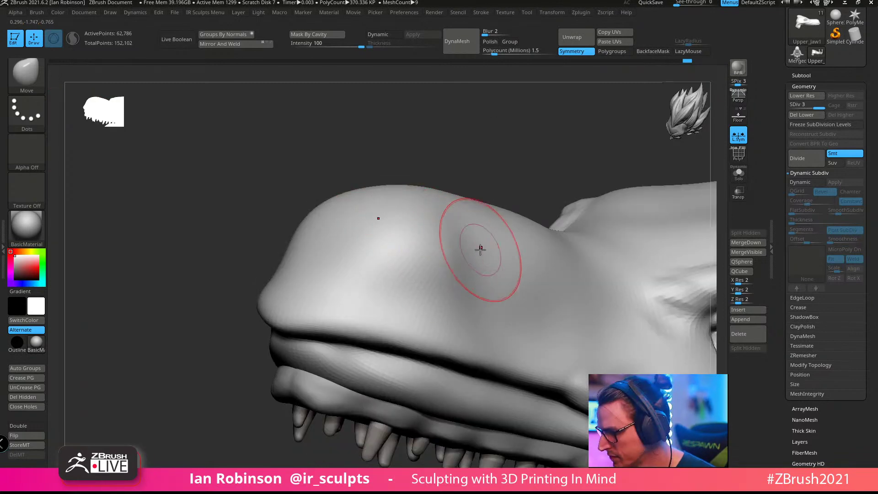
pyautogui.moveTo(480, 249); pyautogui.dragTo(430, 237, button='right')
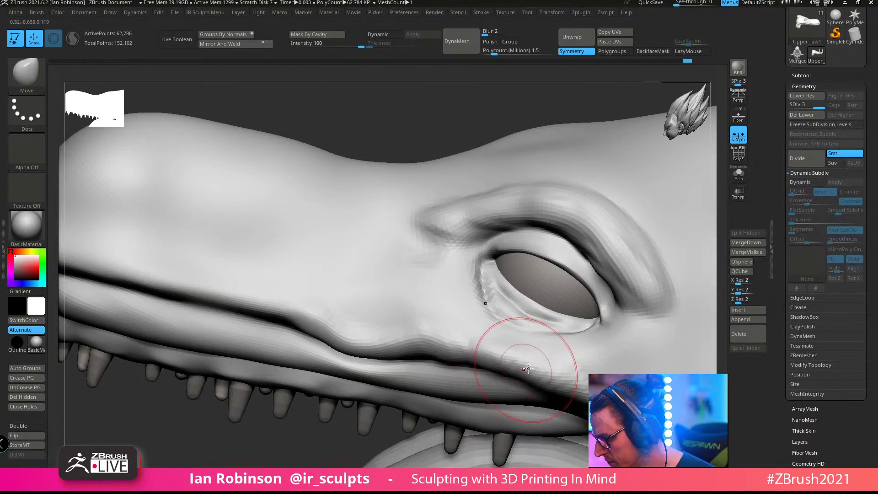
pyautogui.moveTo(528, 369); pyautogui.dragTo(558, 349, button='right')
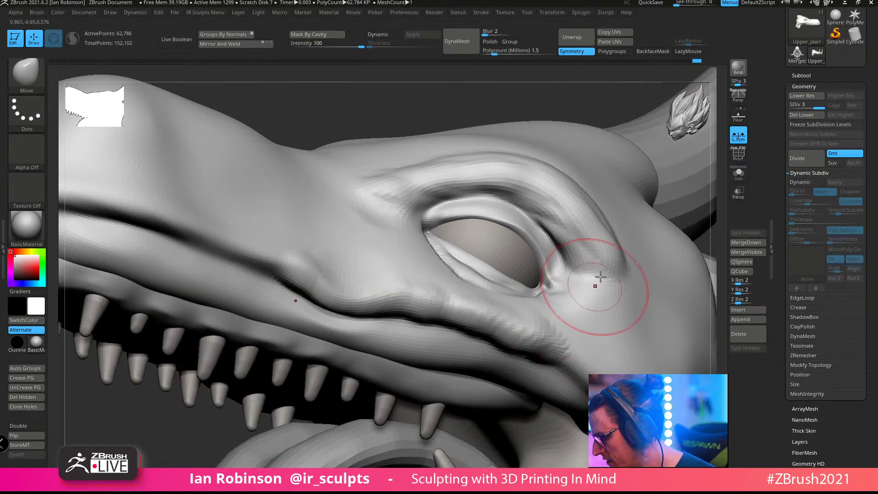
pyautogui.moveTo(594, 274); pyautogui.dragTo(561, 300, button='right')
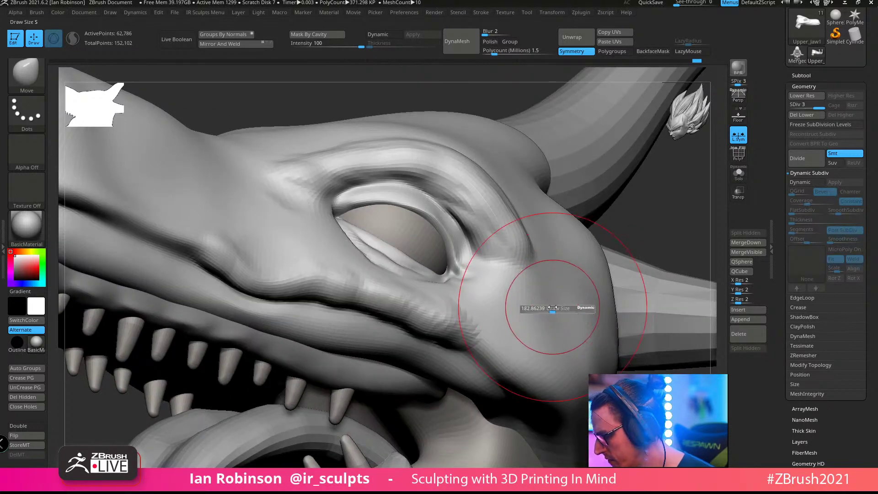
pyautogui.moveTo(512, 320); pyautogui.dragTo(472, 339, button='right')
pyautogui.moveTo(472, 339); pyautogui.dragTo(485, 327)
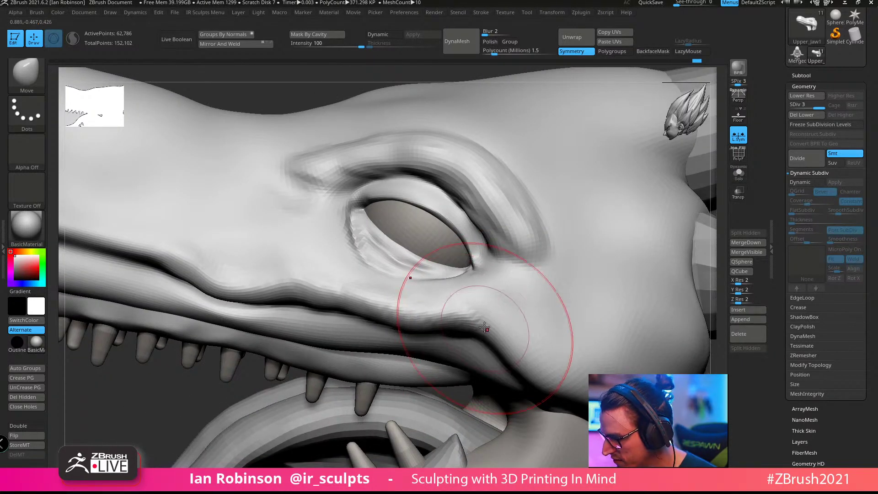
# Step: Pull the upper jaw's cheek corner behind the mouth into a smoother, more pointed shape with the Move brush
pyautogui.moveTo(485, 328); pyautogui.dragTo(425, 237, button='right')
pyautogui.moveTo(549, 341); pyautogui.dragTo(567, 365)
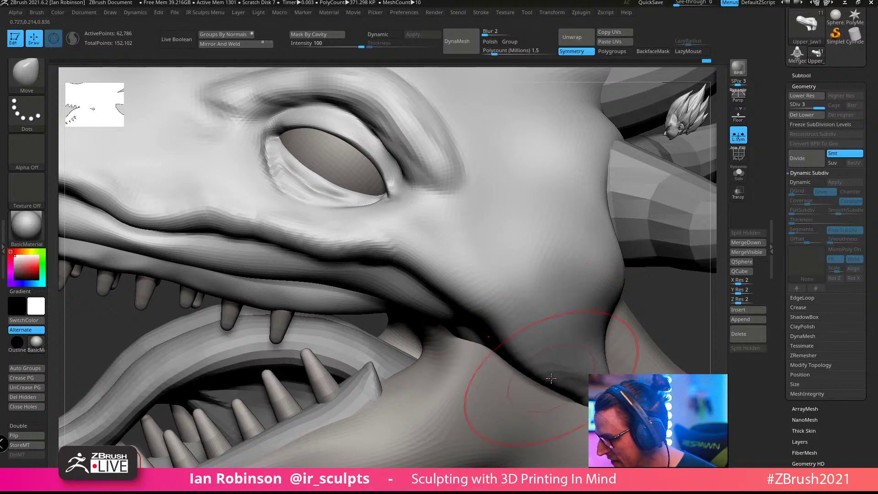
pyautogui.moveTo(567, 366)
pyautogui.keyDown('ctrl'); pyautogui.mouseDown(button='right')
pyautogui.moveTo(556, 316)
pyautogui.moveTo(539, 319)
pyautogui.moveTo(505, 357)
pyautogui.mouseUp(button='right'); pyautogui.keyUp('ctrl')
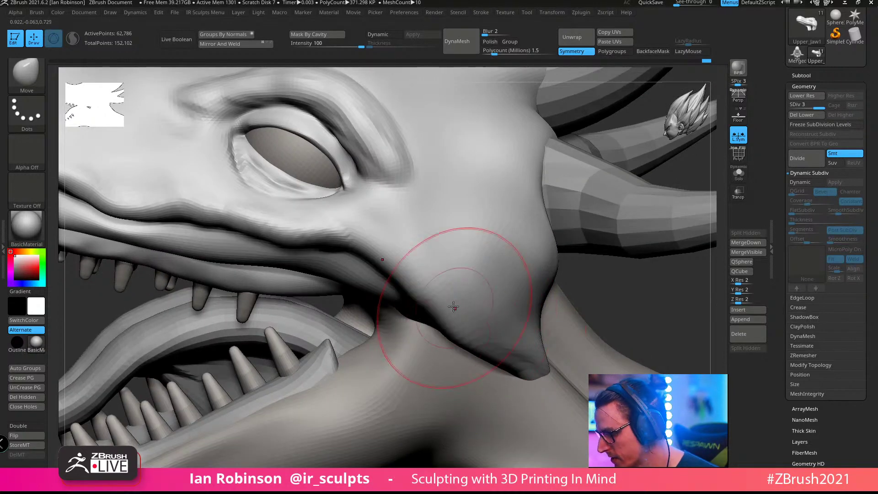
pyautogui.moveTo(496, 330); pyautogui.dragTo(506, 334)
pyautogui.moveTo(507, 334)
pyautogui.keyDown('ctrl'); pyautogui.mouseDown(button='right')
pyautogui.moveTo(462, 297)
pyautogui.moveTo(478, 243)
pyautogui.mouseUp(button='right'); pyautogui.keyUp('ctrl')
# Step: Reshape the front of the upper lip with the Move brush, adding a wave in the lip line and a protruding snout tip
pyautogui.moveTo(424, 197); pyautogui.dragTo(475, 187, button='right')
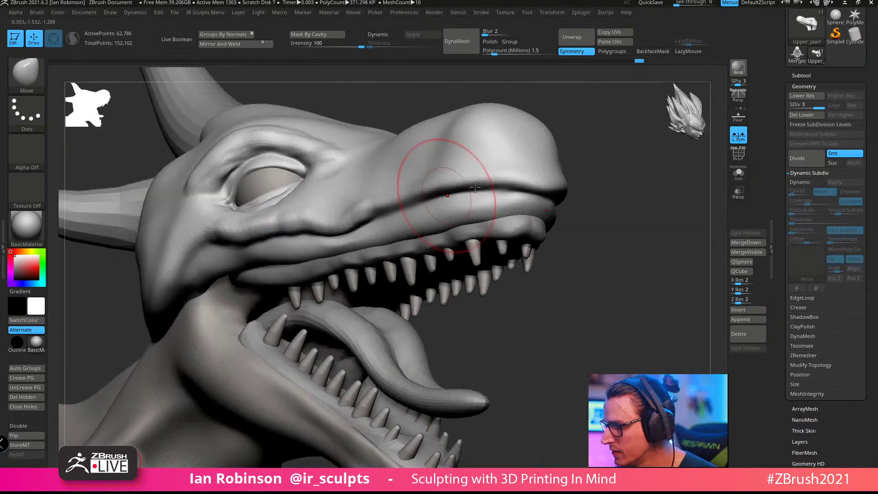
pyautogui.moveTo(540, 176)
pyautogui.mouseDown(button='right')
pyautogui.moveTo(532, 187)
pyautogui.moveTo(503, 183)
pyautogui.moveTo(497, 192)
pyautogui.moveTo(540, 196)
pyautogui.moveTo(519, 197)
pyautogui.mouseUp(button='right')
pyautogui.press('s')
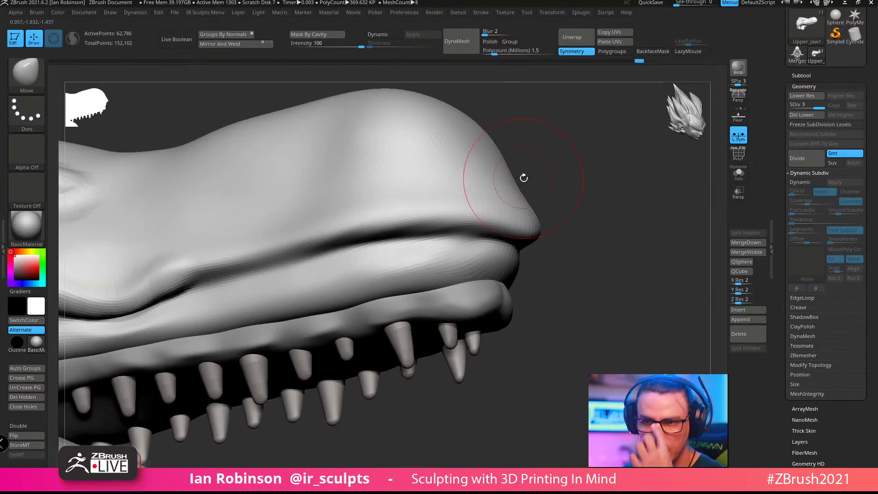
pyautogui.moveTo(469, 184)
pyautogui.mouseDown(button='right')
pyautogui.moveTo(480, 198)
pyautogui.moveTo(428, 219)
pyautogui.moveTo(478, 215)
pyautogui.mouseUp(button='right')
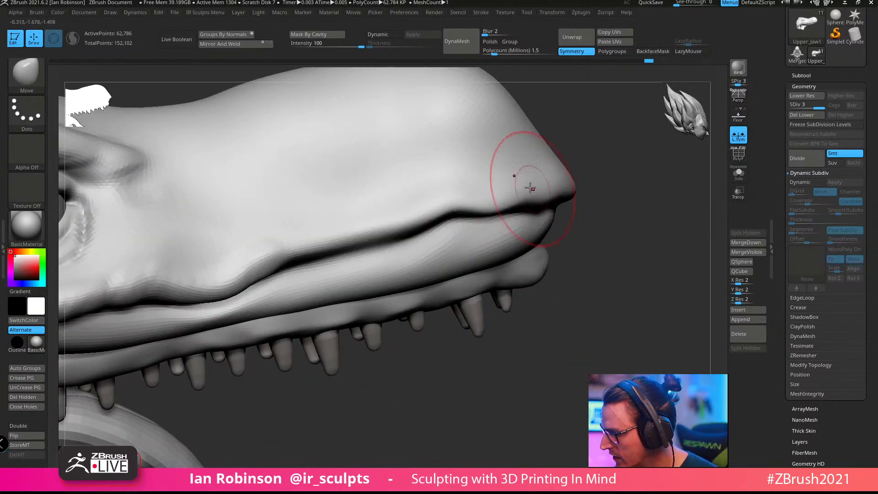
pyautogui.moveTo(589, 209)
pyautogui.mouseDown(button='right')
pyautogui.moveTo(522, 214)
pyautogui.moveTo(590, 204)
pyautogui.moveTo(581, 158)
pyautogui.moveTo(524, 203)
pyautogui.moveTo(513, 228)
pyautogui.moveTo(516, 215)
pyautogui.mouseUp(button='right')
pyautogui.moveTo(495, 257); pyautogui.dragTo(493, 266)
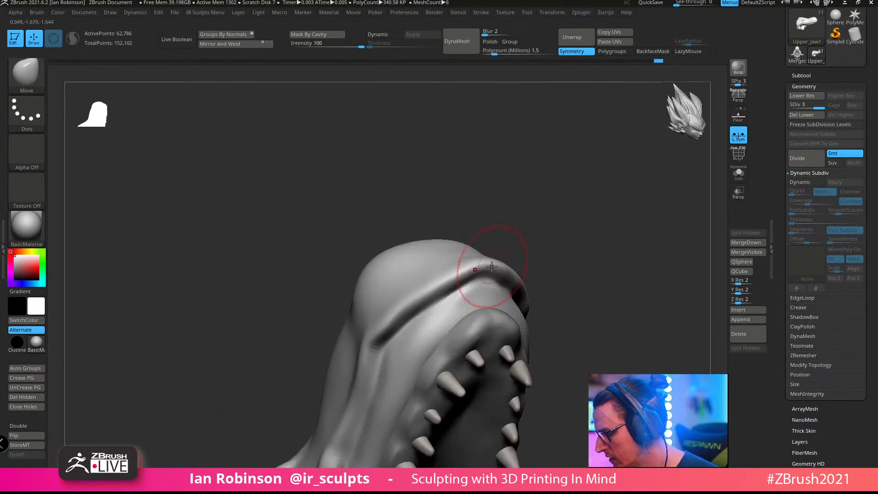
pyautogui.moveTo(510, 211)
pyautogui.mouseDown(button='right')
pyautogui.moveTo(539, 173)
pyautogui.moveTo(494, 182)
pyautogui.moveTo(352, 254)
pyautogui.mouseUp(button='right')
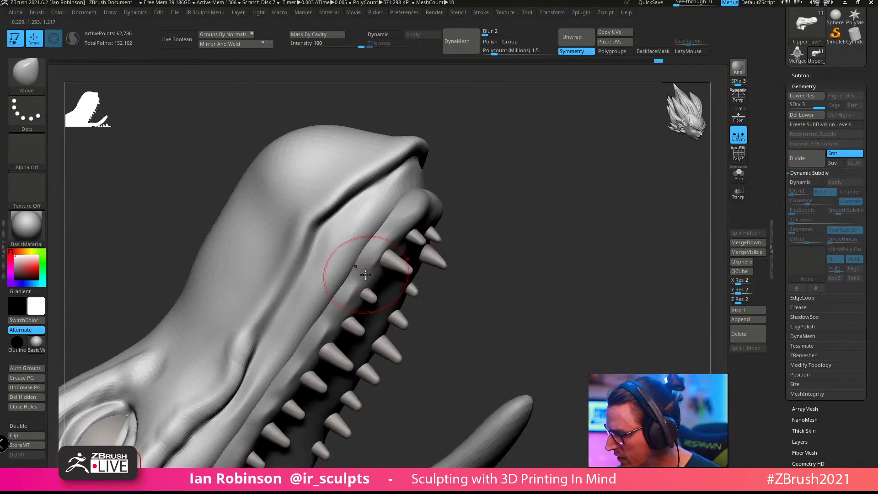
# Step: Select the Upper_Jaw1 subtool and push the upper lip's underside inward towards the gum around the snout tip
pyautogui.keyDown('alt'); pyautogui.click(388, 218); pyautogui.keyUp('alt')
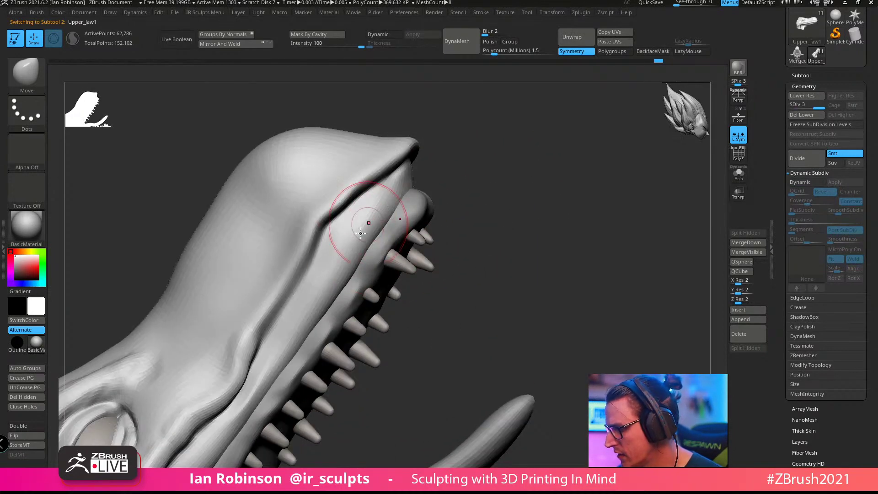
pyautogui.moveTo(463, 182); pyautogui.dragTo(526, 181, button='right')
pyautogui.moveTo(364, 208)
pyautogui.mouseDown(button='right')
pyautogui.moveTo(493, 138)
pyautogui.moveTo(516, 193)
pyautogui.mouseUp(button='right')
pyautogui.press('s')
pyautogui.moveTo(516, 194); pyautogui.dragTo(518, 194)
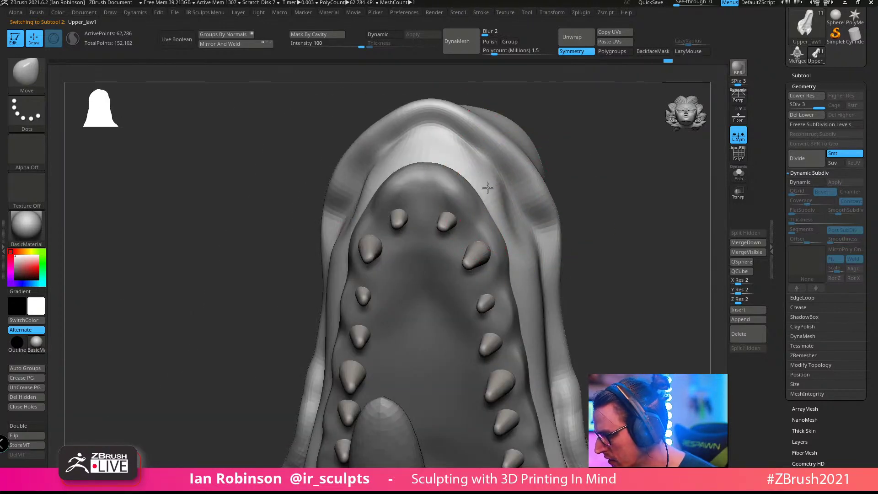
pyautogui.moveTo(445, 144); pyautogui.dragTo(449, 137)
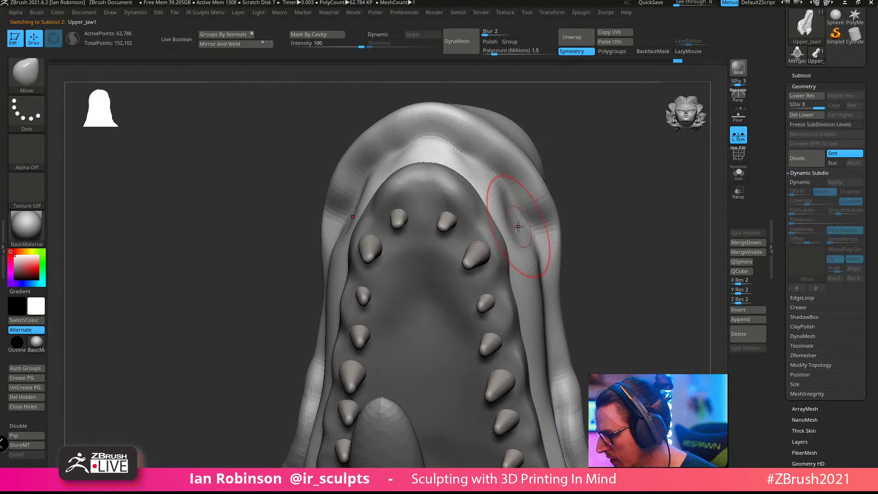
pyautogui.moveTo(525, 262); pyautogui.dragTo(380, 123, button='right')
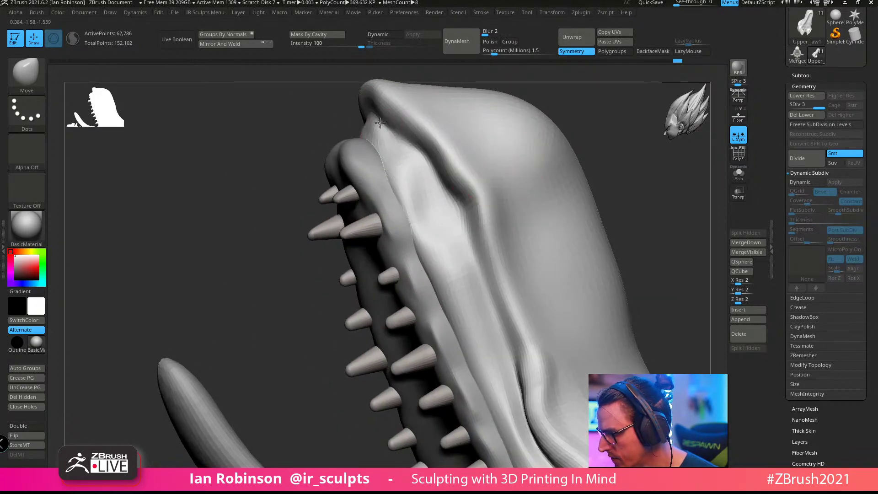
# Step: Pull the upper lip down over the gum beside the front teeth using an enlarged Move brush
pyautogui.moveTo(415, 140)
pyautogui.mouseDown()
pyautogui.moveTo(412, 165)
pyautogui.moveTo(443, 180)
pyautogui.moveTo(414, 212)
pyautogui.mouseUp()
pyautogui.press('s')
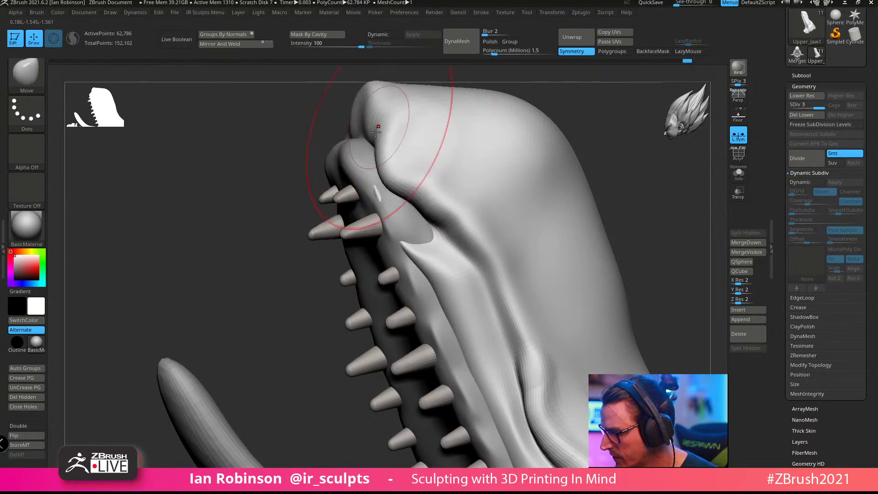
pyautogui.moveTo(366, 129); pyautogui.dragTo(353, 133)
pyautogui.moveTo(460, 228); pyautogui.dragTo(443, 245)
pyautogui.moveTo(474, 172); pyautogui.dragTo(509, 180, button='right')
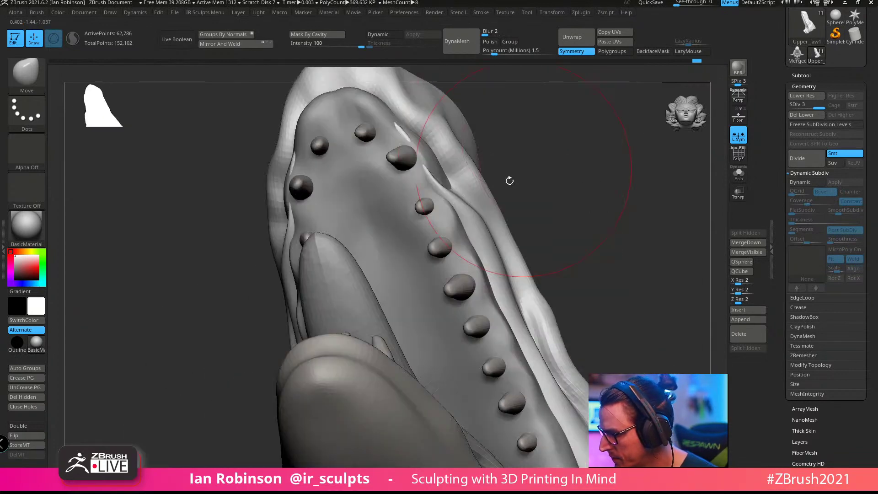
# Step: Adjust the brush size and blend the upper lip fold into the gum just behind the snout's front lobe
pyautogui.moveTo(445, 187); pyautogui.dragTo(279, 181, button='right')
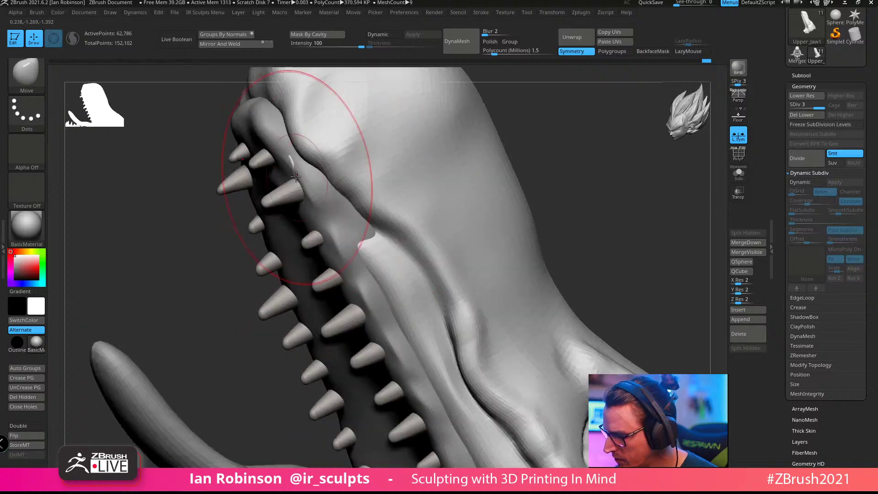
pyautogui.press('s')
pyautogui.moveTo(383, 205); pyautogui.dragTo(376, 204)
pyautogui.moveTo(402, 211)
pyautogui.keyDown('alt'); pyautogui.mouseDown(button='right')
pyautogui.moveTo(366, 184)
pyautogui.moveTo(373, 207)
pyautogui.moveTo(416, 204)
pyautogui.mouseUp(button='right'); pyautogui.keyUp('alt')
pyautogui.press('s')
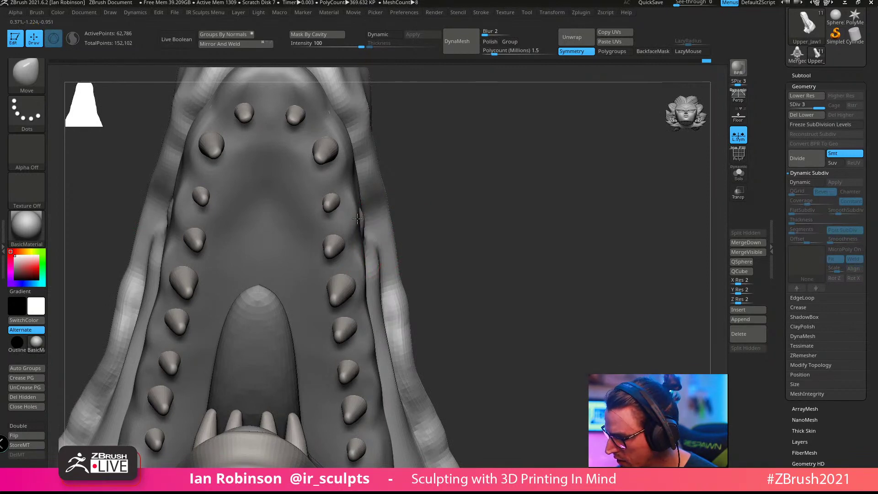
pyautogui.moveTo(372, 234)
pyautogui.mouseDown(button='right')
pyautogui.moveTo(456, 210)
pyautogui.moveTo(472, 194)
pyautogui.moveTo(576, 177)
pyautogui.moveTo(578, 163)
pyautogui.moveTo(482, 215)
pyautogui.mouseUp(button='right')
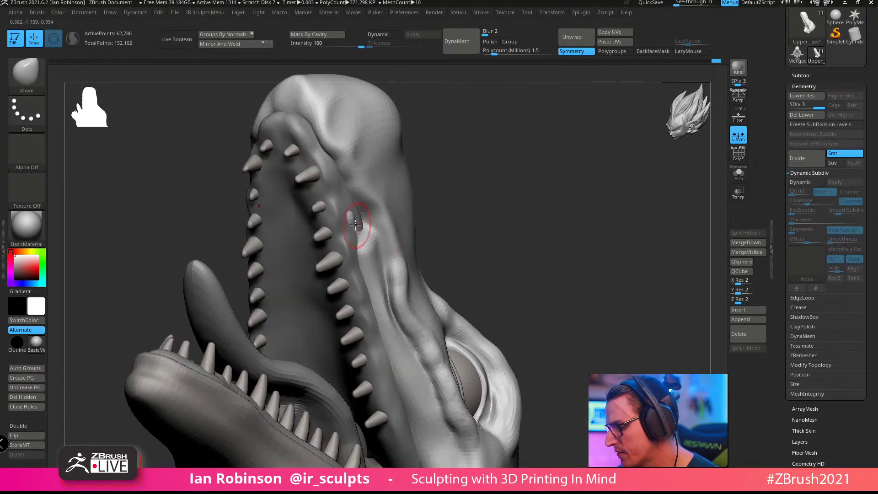
pyautogui.keyDown('alt'); pyautogui.moveTo(453, 179); pyautogui.dragTo(512, 195, button='right'); pyautogui.keyUp('alt')
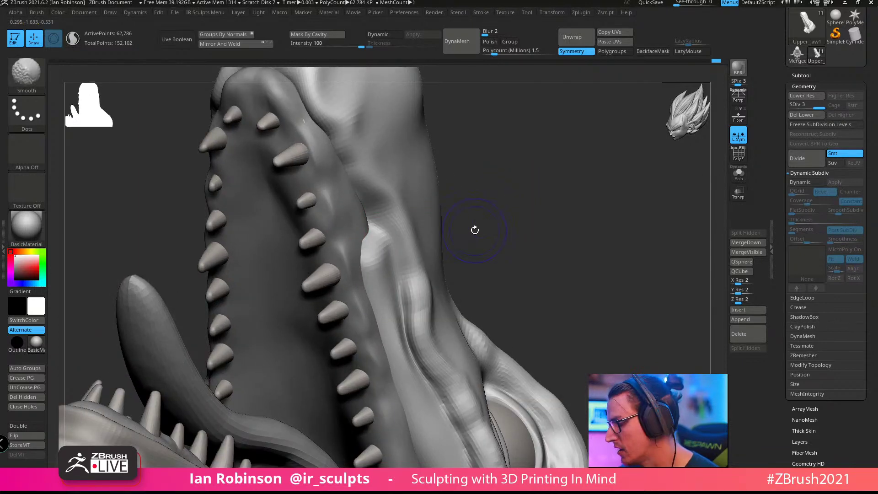
# Step: Lower the upper jaw to subdivision level 2 and move the lip fold against the gum back to the mouth corner
pyautogui.hotkey('shift', 'd')
pyautogui.moveTo(474, 230); pyautogui.dragTo(481, 209, button='right')
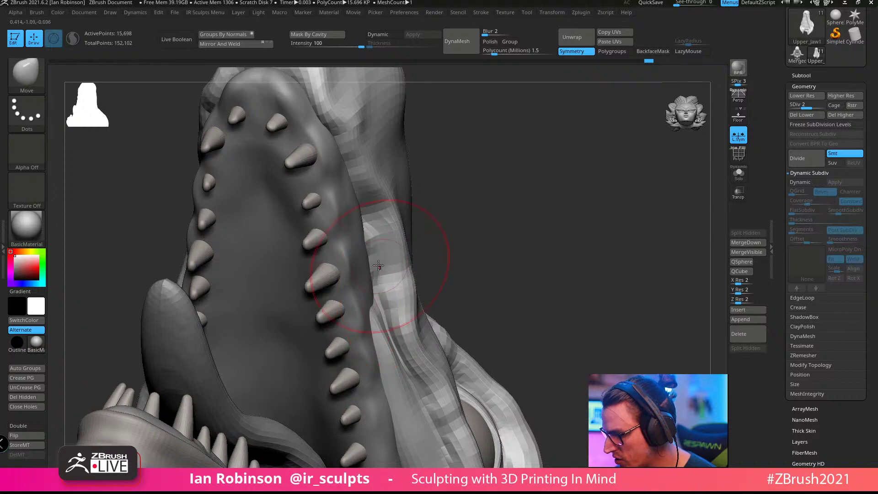
pyautogui.moveTo(439, 211); pyautogui.dragTo(474, 194, button='right')
pyautogui.moveTo(376, 296); pyautogui.dragTo(362, 196, button='right')
pyautogui.moveTo(328, 142); pyautogui.dragTo(378, 276, button='right')
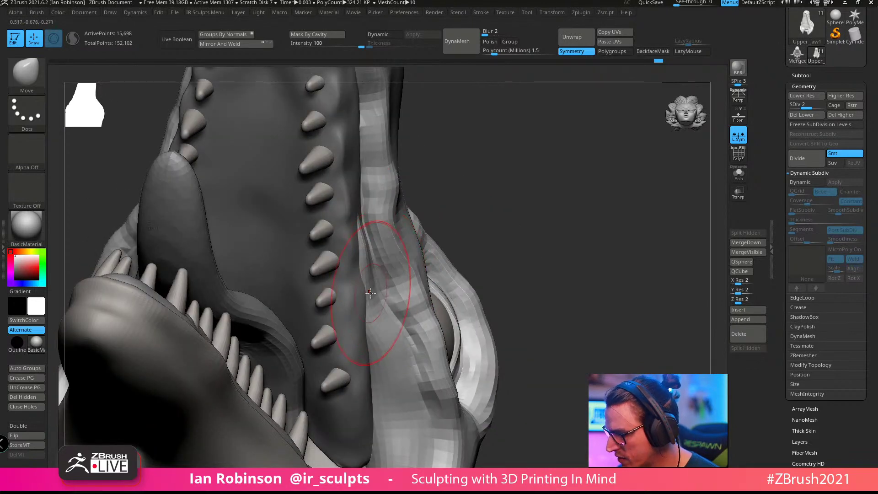
pyautogui.moveTo(359, 248); pyautogui.dragTo(381, 297, button='right')
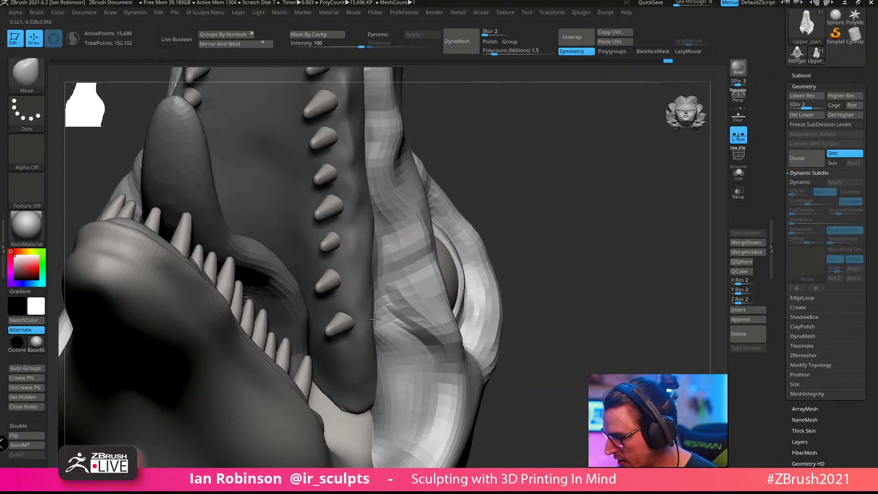
pyautogui.moveTo(390, 343); pyautogui.dragTo(386, 231, button='right')
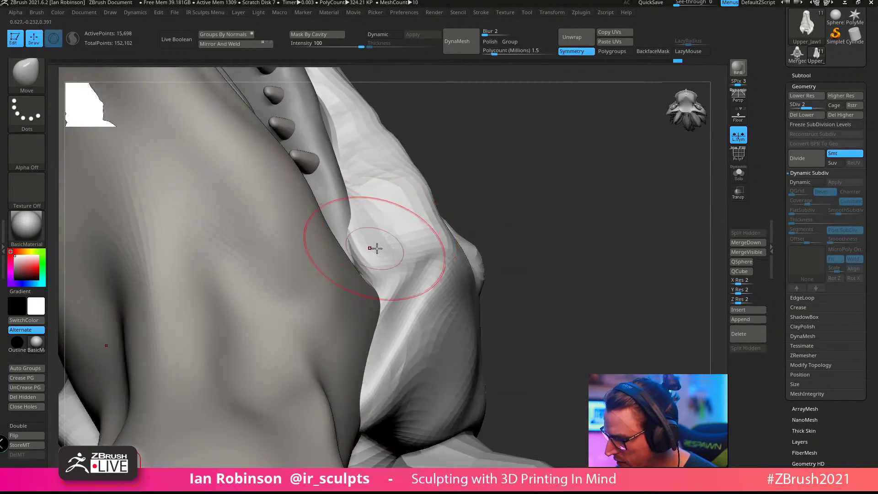
pyautogui.moveTo(420, 202); pyautogui.dragTo(340, 282, button='right')
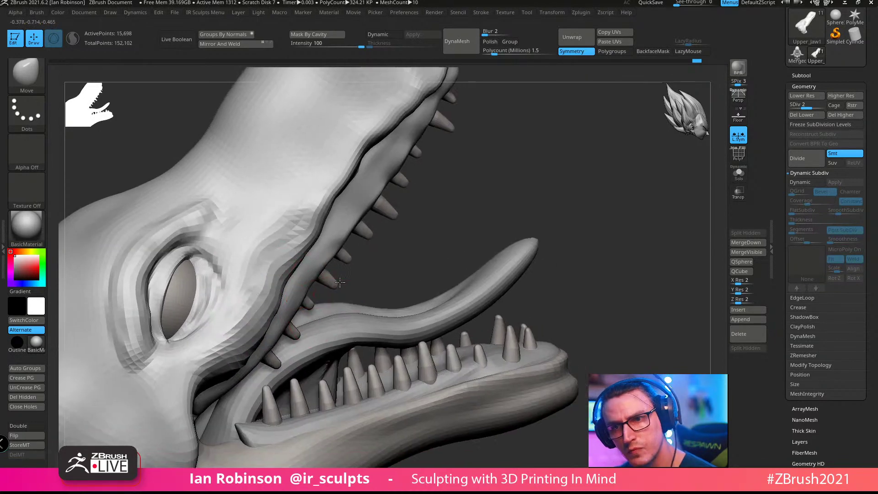
pyautogui.moveTo(350, 238); pyautogui.dragTo(258, 324, button='right')
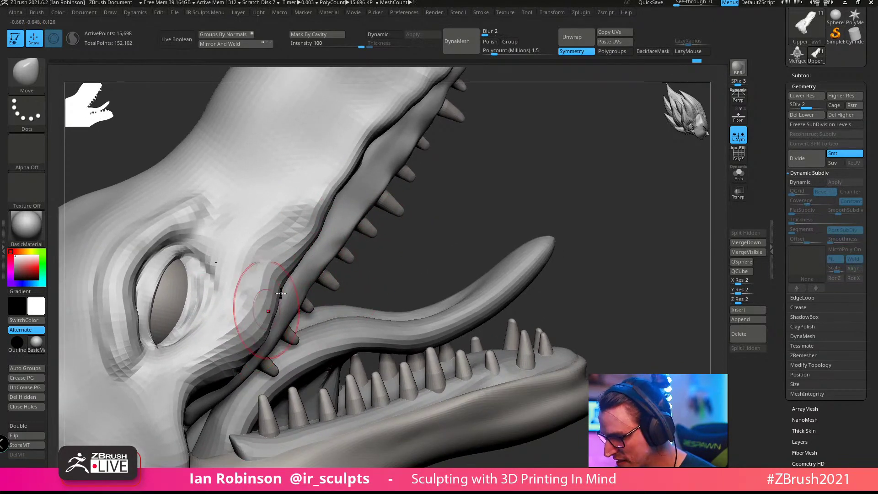
# Step: Reshape the lip edge at the mouth corner on subdivision level 1, and return the upper jaw to level 2
pyautogui.press('d')
pyautogui.keyDown('ctrl'); pyautogui.moveTo(400, 233); pyautogui.dragTo(480, 202, button='right'); pyautogui.keyUp('ctrl')
pyautogui.moveTo(480, 201); pyautogui.dragTo(462, 151, button='right')
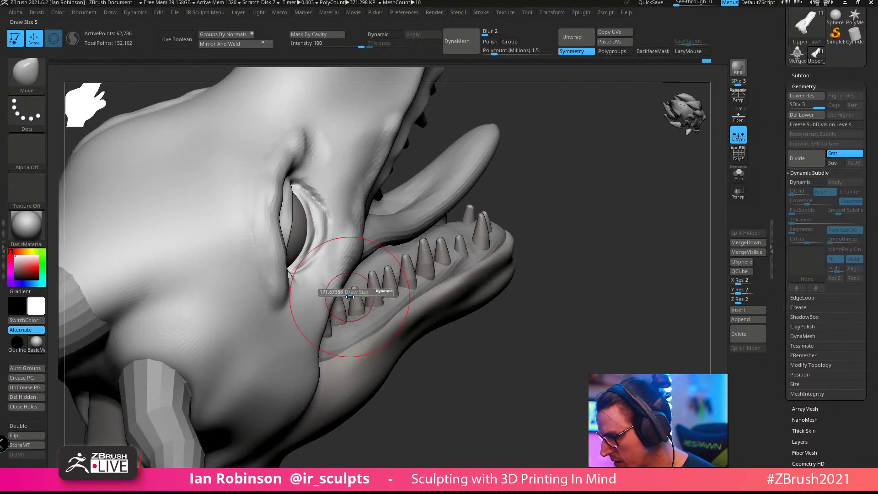
pyautogui.hotkey('shift', 'd')
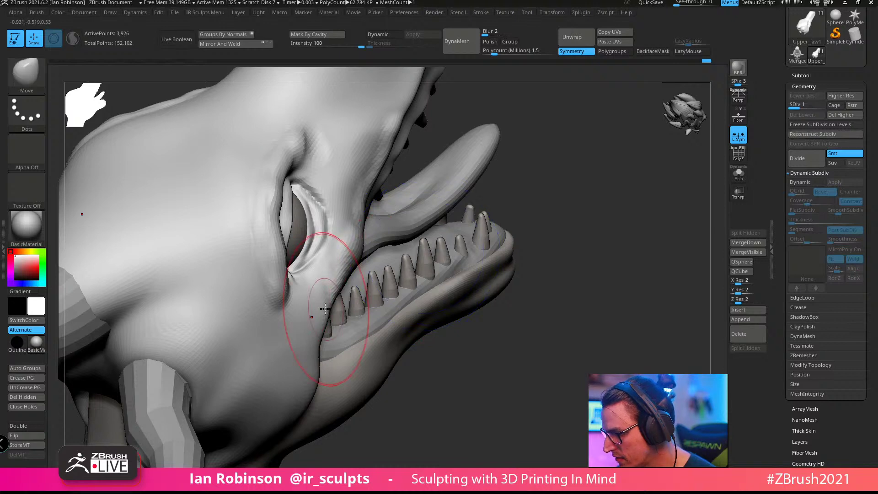
pyautogui.keyDown('ctrl'); pyautogui.moveTo(548, 298); pyautogui.dragTo(493, 325); pyautogui.keyUp('ctrl')
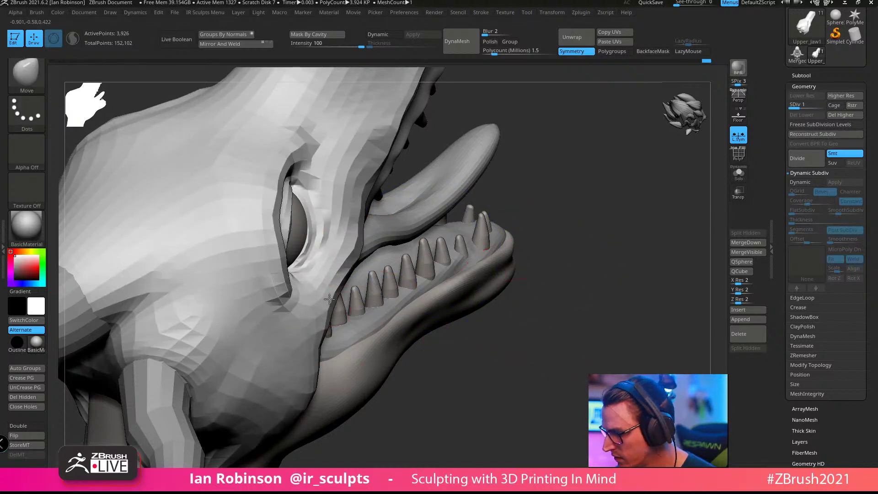
pyautogui.press('d')
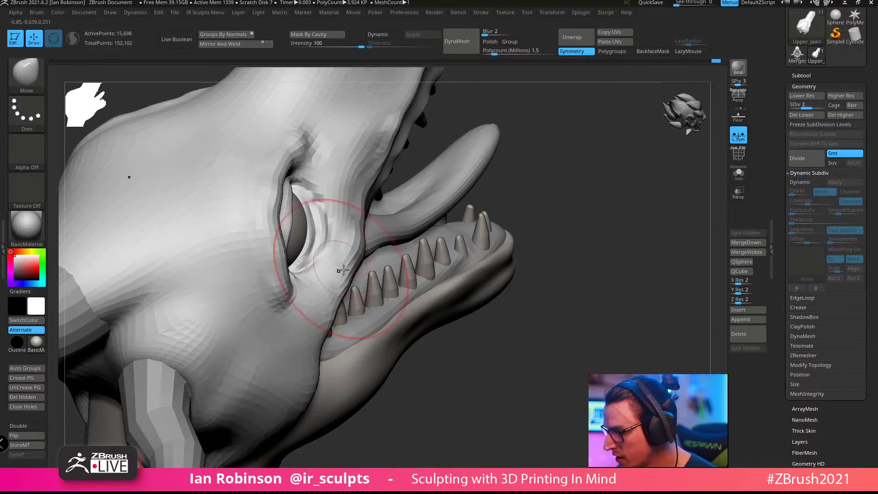
# Step: Select the Body subtool, inspect its wireframe and bring the lower jaw and neck into view
pyautogui.keyDown('ctrl'); pyautogui.moveTo(365, 257); pyautogui.dragTo(519, 109, button='right'); pyautogui.keyUp('ctrl')
pyautogui.keyDown('ctrl'); pyautogui.moveTo(519, 109); pyautogui.dragTo(526, 135, button='right'); pyautogui.keyUp('ctrl')
pyautogui.keyDown('alt'); pyautogui.click(324, 333); pyautogui.keyUp('alt')
pyautogui.keyDown('ctrl'); pyautogui.moveTo(574, 217); pyautogui.dragTo(568, 202, button='right'); pyautogui.keyUp('ctrl')
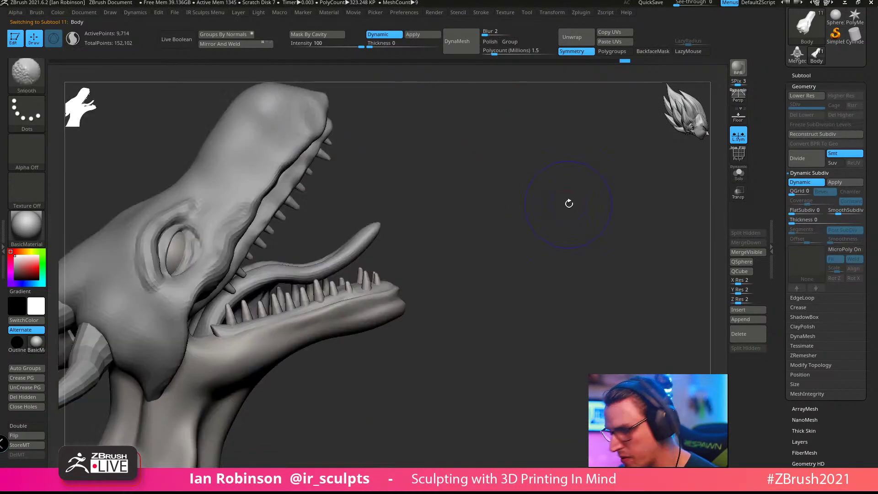
pyautogui.hotkey('shift', 'f')
pyautogui.hotkey('shift', 'f')
pyautogui.moveTo(525, 261); pyautogui.dragTo(462, 270, button='right')
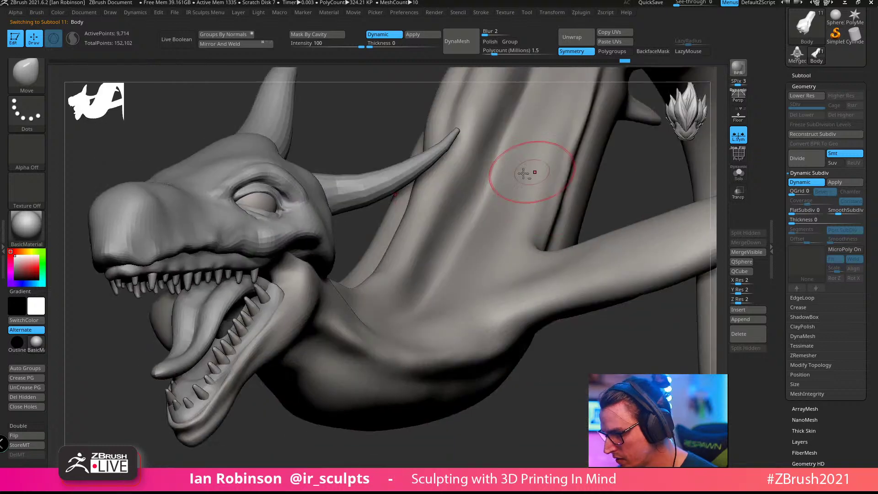
# Step: Check the Body's wireframe around the back of the lower jaw and apply its Dynamic Subdivision as real subdivision levels
pyautogui.keyDown('ctrl'); pyautogui.moveTo(327, 288); pyautogui.dragTo(327, 347, button='right'); pyautogui.keyUp('ctrl')
pyautogui.keyDown('alt'); pyautogui.moveTo(327, 347); pyautogui.dragTo(373, 249, button='right'); pyautogui.keyUp('alt')
pyautogui.moveTo(372, 249)
pyautogui.mouseDown(button='right')
pyautogui.moveTo(332, 218)
pyautogui.moveTo(304, 235)
pyautogui.moveTo(345, 258)
pyautogui.mouseUp(button='right')
pyautogui.press('s')
pyautogui.moveTo(384, 198); pyautogui.dragTo(372, 199)
pyautogui.moveTo(372, 199); pyautogui.dragTo(393, 223, button='right')
pyautogui.hotkey('shift', 'f')
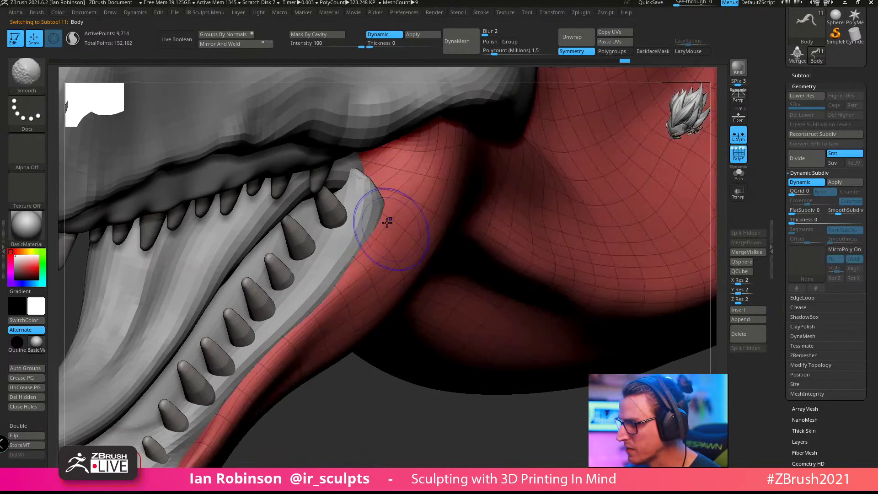
pyautogui.hotkey('shift', 'f')
pyautogui.moveTo(366, 259); pyautogui.dragTo(367, 239, button='right')
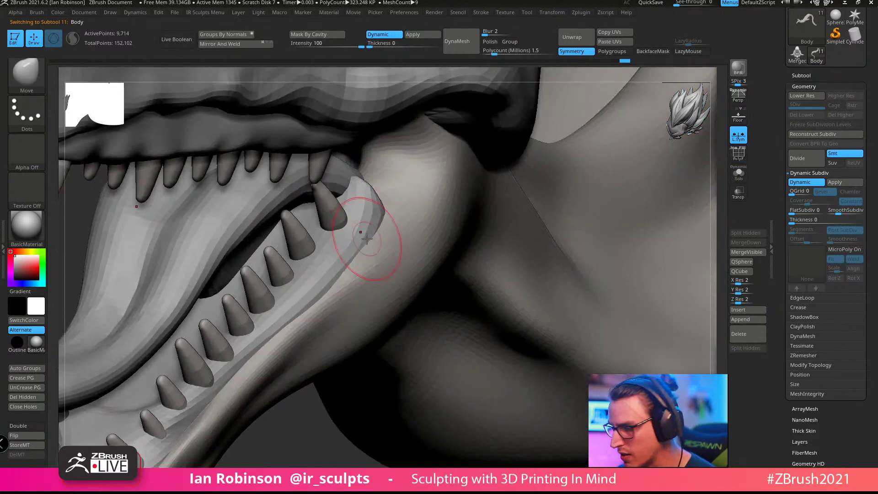
pyautogui.click(413, 35)
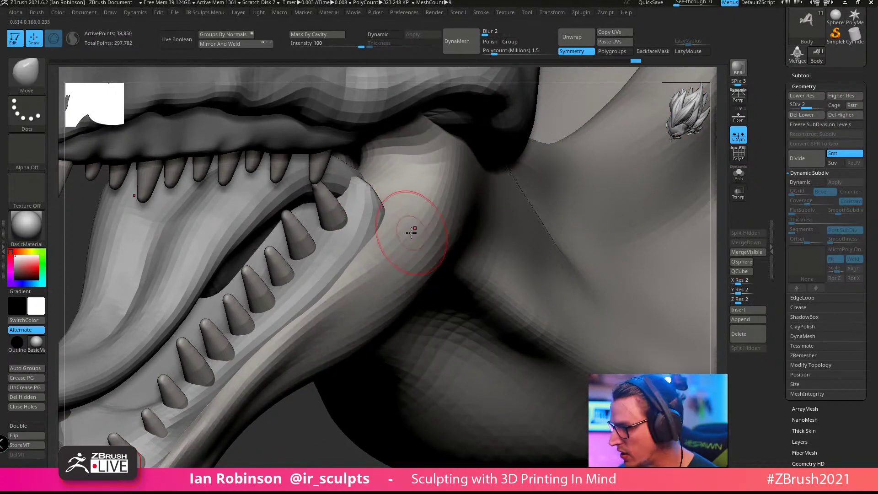
# Step: Reshape the Body's lower jaw corner and mouth hinge around the back teeth with the Move brush
pyautogui.press('f')
pyautogui.keyDown('ctrl'); pyautogui.moveTo(271, 267); pyautogui.dragTo(297, 348, button='right'); pyautogui.keyUp('ctrl')
pyautogui.moveTo(297, 348); pyautogui.dragTo(267, 302, button='right')
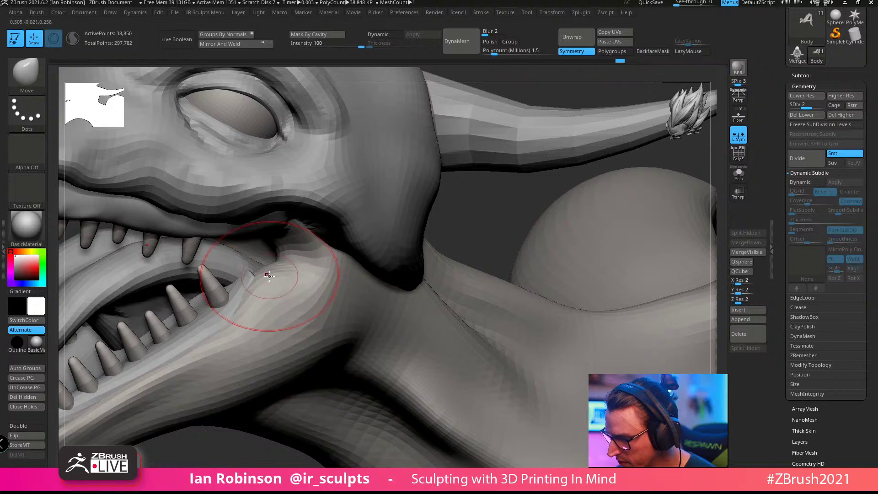
pyautogui.moveTo(338, 259)
pyautogui.keyDown('ctrl'); pyautogui.mouseDown(button='right')
pyautogui.moveTo(274, 257)
pyautogui.moveTo(343, 247)
pyautogui.moveTo(297, 291)
pyautogui.moveTo(283, 267)
pyautogui.mouseUp(button='right'); pyautogui.keyUp('ctrl')
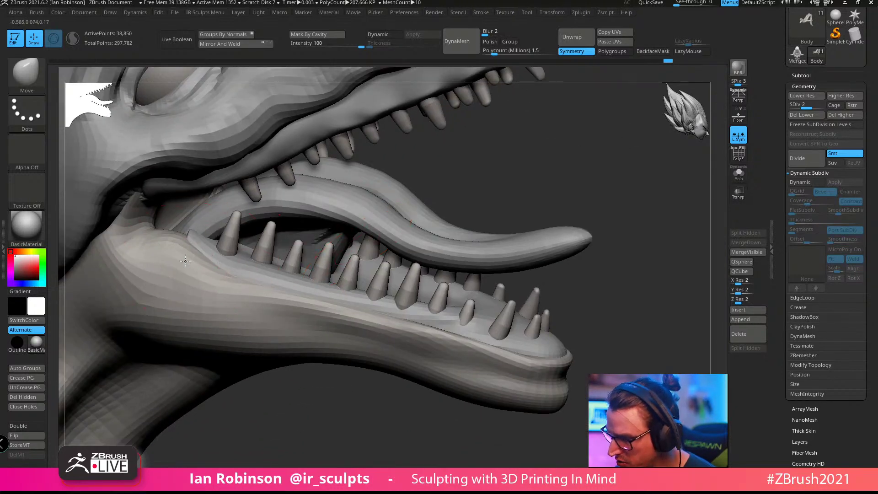
pyautogui.moveTo(231, 242)
pyautogui.mouseDown(button='right')
pyautogui.moveTo(218, 240)
pyautogui.moveTo(326, 249)
pyautogui.moveTo(290, 240)
pyautogui.moveTo(301, 239)
pyautogui.moveTo(245, 253)
pyautogui.moveTo(421, 275)
pyautogui.mouseUp(button='right')
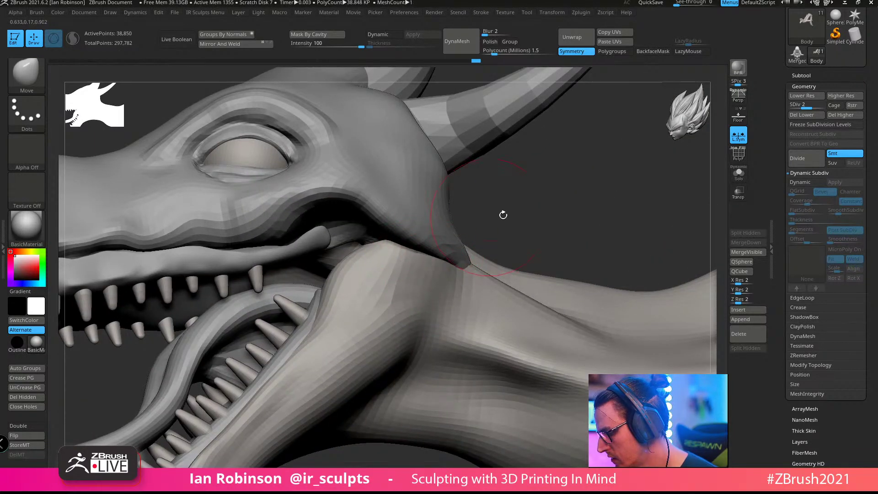
# Step: Look over the whole creature and save the tool over the existing Olliphiest_BlockOut_02.ztl
pyautogui.moveTo(503, 215); pyautogui.dragTo(535, 176, button='right')
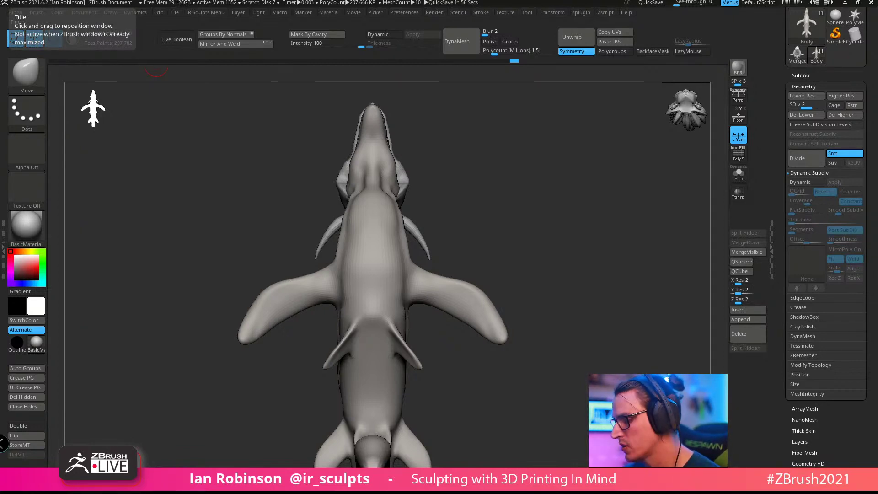
pyautogui.moveTo(528, 123); pyautogui.dragTo(526, 173, button='right')
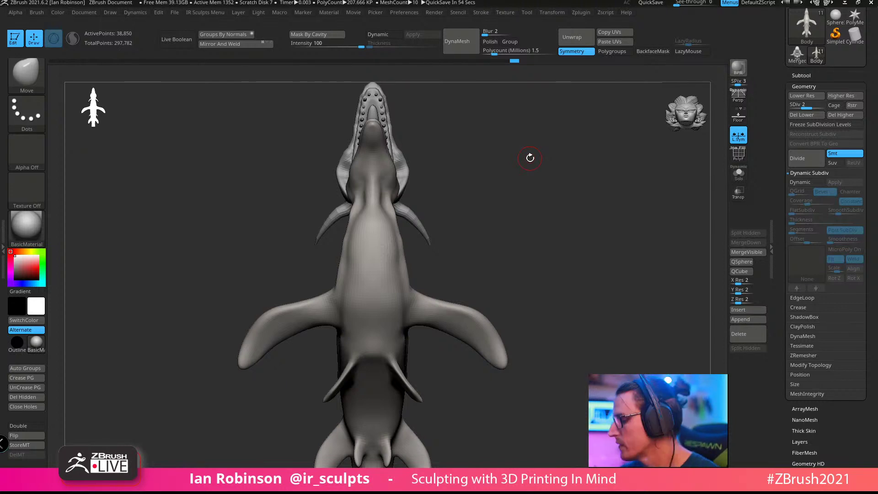
pyautogui.moveTo(530, 158); pyautogui.dragTo(568, 215)
pyautogui.scroll(5, 841, 91)
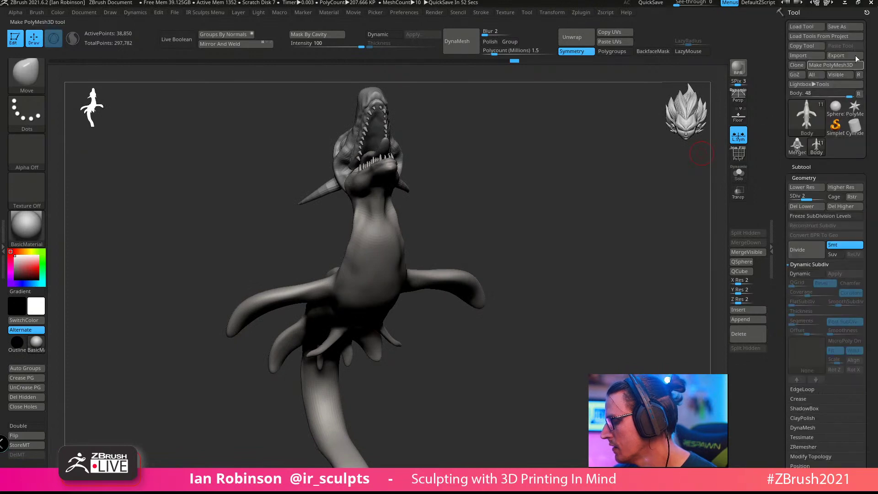
pyautogui.click(849, 29)
pyautogui.click(457, 339)
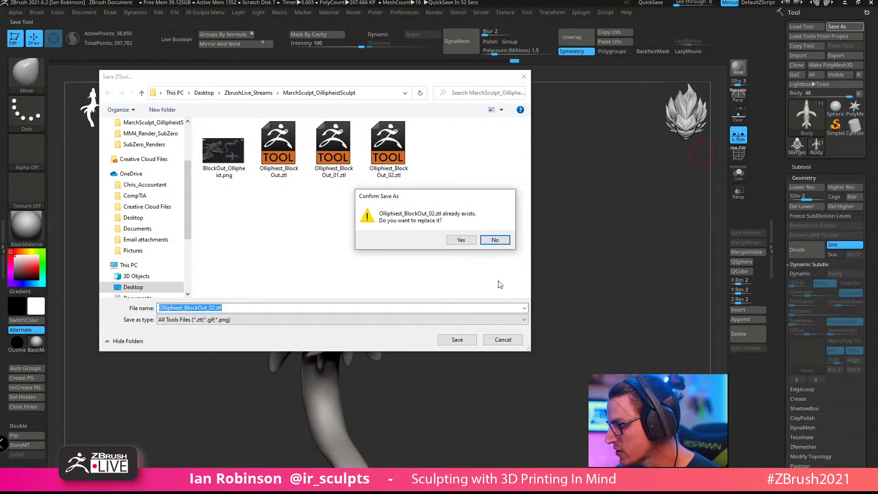
pyautogui.click(461, 240)
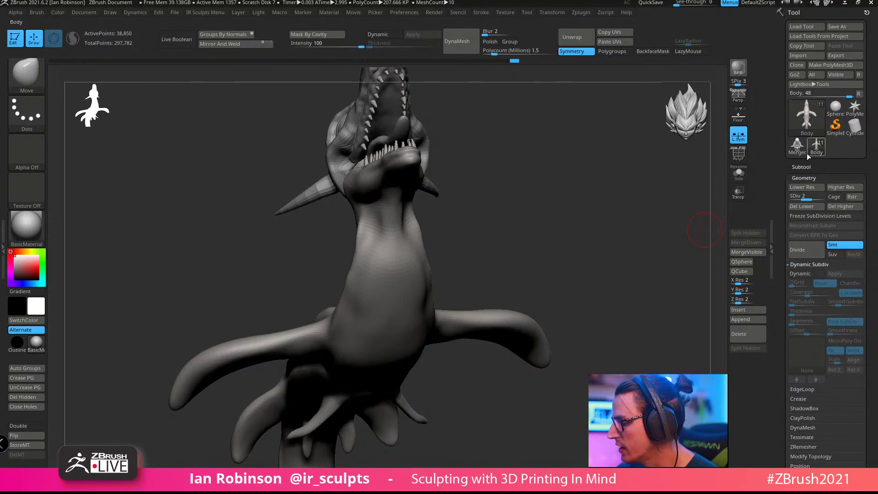
# Step: Load 2021_Male_BaseMesh_V1.ZTL from the IR_Sculpts_BaseMeshes_2021 folder on the Zbrush Work Drive (D:)
pyautogui.click(810, 28)
pyautogui.scroll(5, 167, 172)
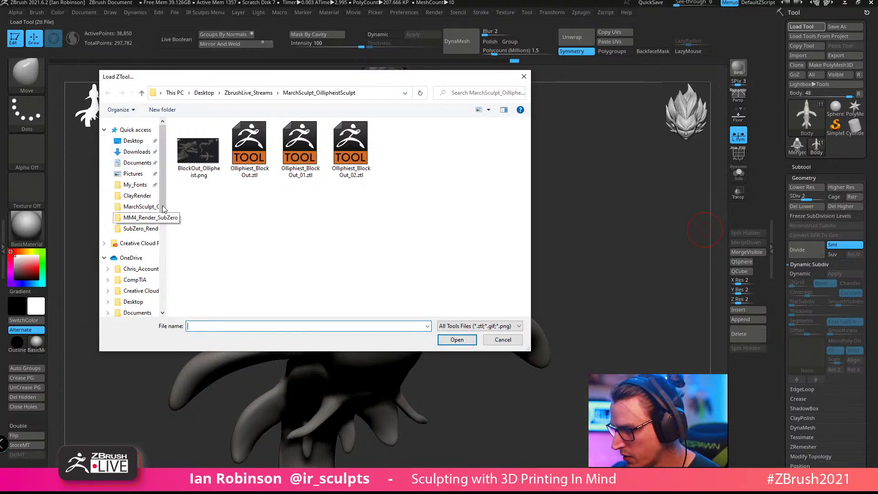
pyautogui.scroll(-1, 165, 223)
pyautogui.moveTo(165, 219); pyautogui.dragTo(163, 304)
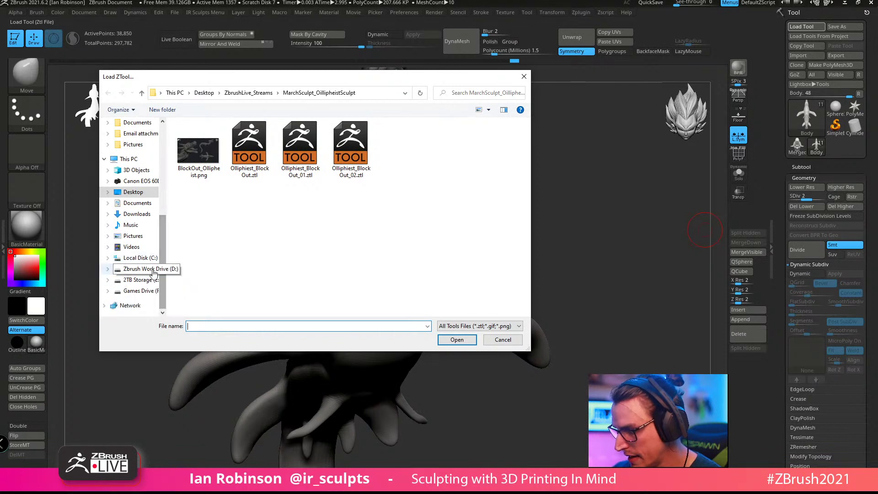
pyautogui.click(154, 270)
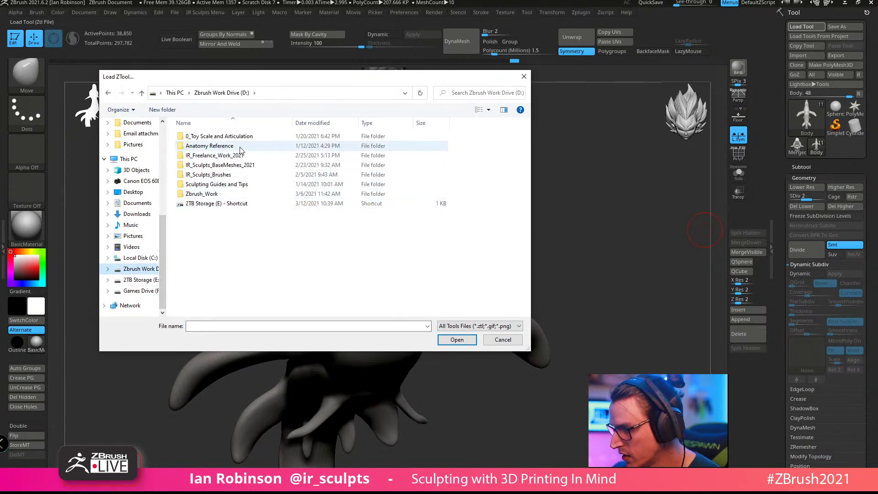
pyautogui.doubleClick(254, 166)
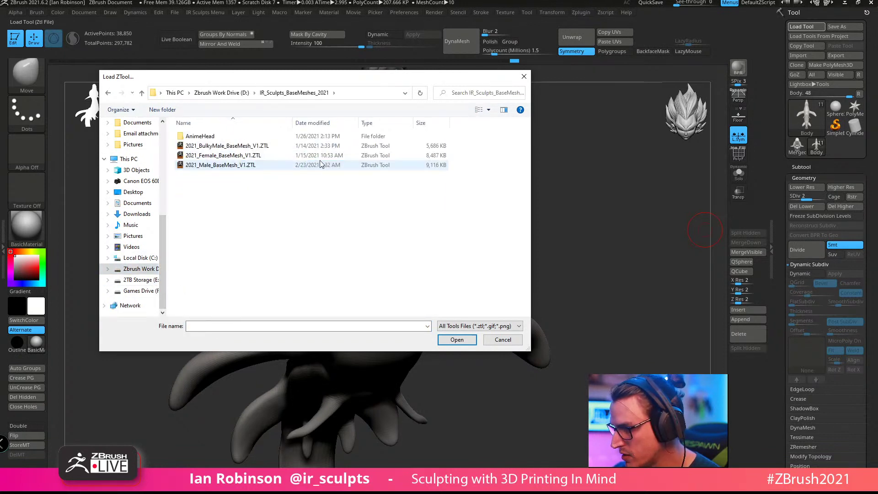
pyautogui.doubleClick(255, 165)
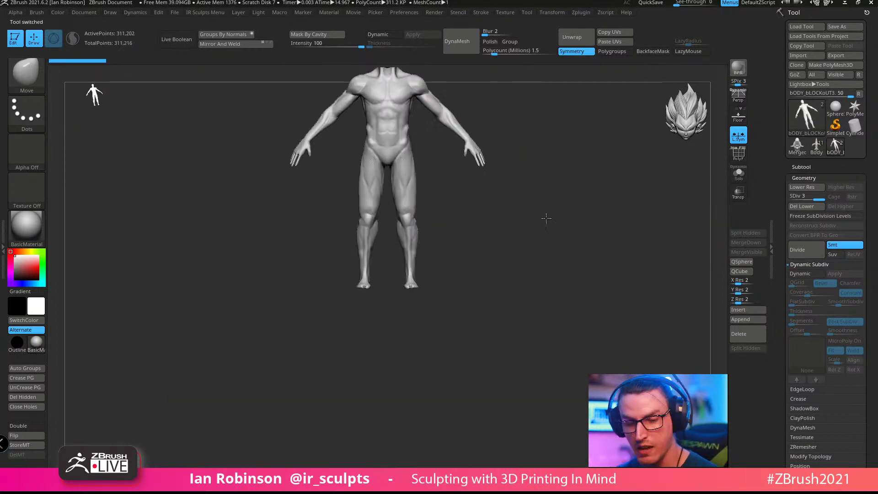
# Step: Delete the male body's lower subdivision levels and check its mesh density in the wireframe
pyautogui.keyDown('alt'); pyautogui.moveTo(569, 239); pyautogui.dragTo(573, 304); pyautogui.keyUp('alt')
pyautogui.keyDown('alt'); pyautogui.moveTo(559, 183); pyautogui.dragTo(561, 312); pyautogui.keyUp('alt')
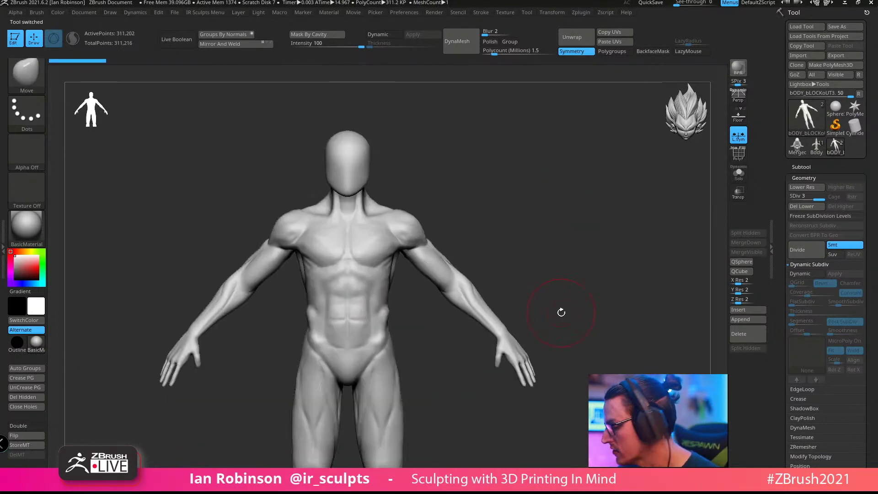
pyautogui.click(812, 206)
pyautogui.hotkey('shift', 'f')
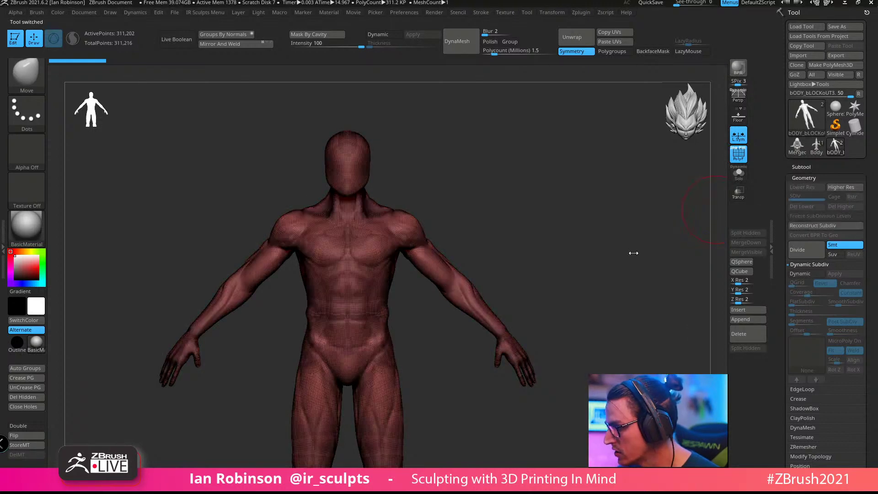
pyautogui.keyDown('alt'); pyautogui.moveTo(590, 219); pyautogui.dragTo(570, 202); pyautogui.keyUp('alt')
pyautogui.hotkey('shift', 'f')
pyautogui.keyDown('alt'); pyautogui.moveTo(575, 170); pyautogui.dragTo(581, 188); pyautogui.keyUp('alt')
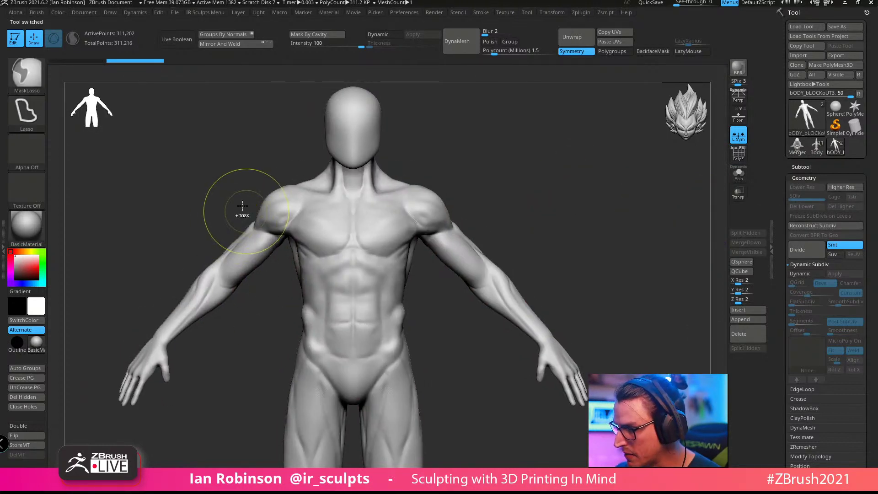
# Step: Lasso-mask the body's torso, shoulders and upper arms in the shape of a short-sleeved shirt
pyautogui.moveTo(235, 197)
pyautogui.keyDown('ctrl'); pyautogui.mouseDown()
pyautogui.moveTo(276, 271)
pyautogui.moveTo(260, 210)
pyautogui.moveTo(315, 186)
pyautogui.moveTo(409, 170)
pyautogui.moveTo(453, 230)
pyautogui.moveTo(417, 278)
pyautogui.mouseUp(); pyautogui.keyUp('ctrl')
pyautogui.moveTo(421, 273)
pyautogui.keyDown('ctrl'); pyautogui.mouseDown()
pyautogui.moveTo(430, 250)
pyautogui.moveTo(325, 225)
pyautogui.moveTo(273, 330)
pyautogui.moveTo(297, 341)
pyautogui.moveTo(448, 319)
pyautogui.moveTo(446, 340)
pyautogui.mouseUp(); pyautogui.keyUp('ctrl')
pyautogui.moveTo(274, 342)
pyautogui.keyDown('ctrl'); pyautogui.mouseDown()
pyautogui.moveTo(437, 340)
pyautogui.moveTo(425, 316)
pyautogui.mouseUp(); pyautogui.keyUp('ctrl')
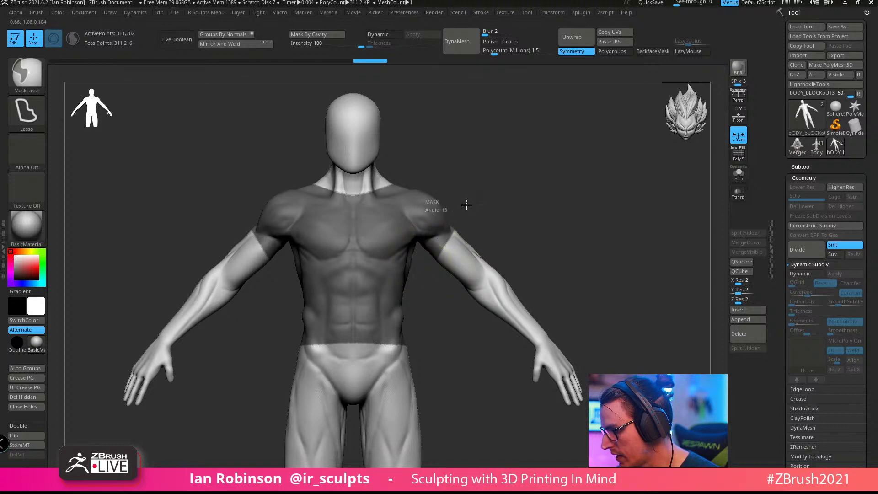
pyautogui.keyDown('ctrl'); pyautogui.moveTo(466, 204); pyautogui.dragTo(478, 228); pyautogui.keyUp('ctrl')
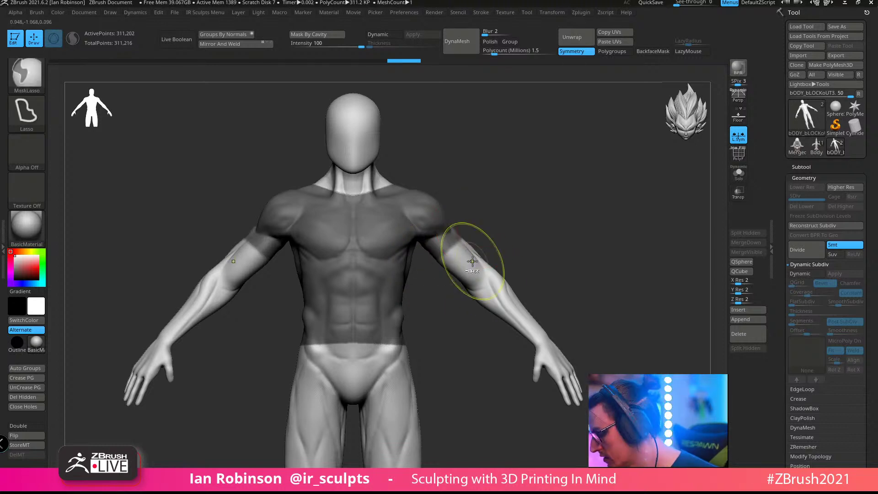
pyautogui.moveTo(549, 274)
pyautogui.keyDown('alt'); pyautogui.mouseDown()
pyautogui.moveTo(575, 277)
pyautogui.moveTo(566, 283)
pyautogui.mouseUp(); pyautogui.keyUp('alt')
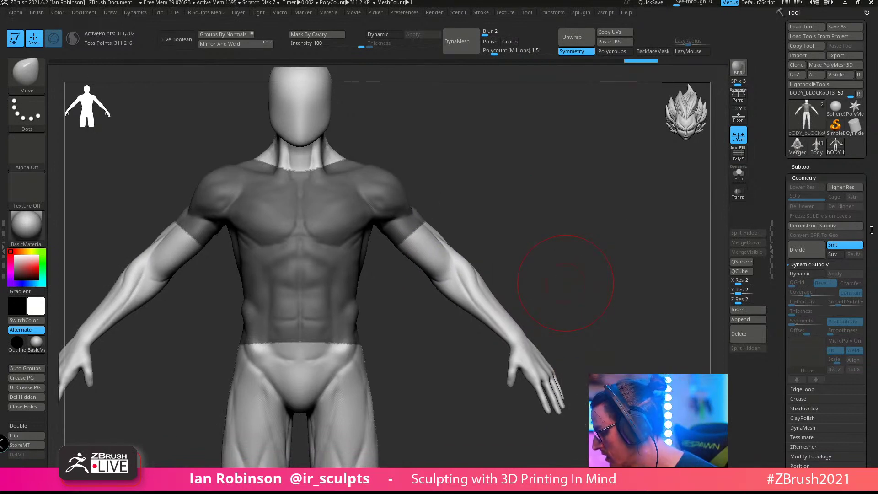
# Step: Extract the masked shirt area with a thickness of 0 and accept it as a new subtool
pyautogui.click(807, 167)
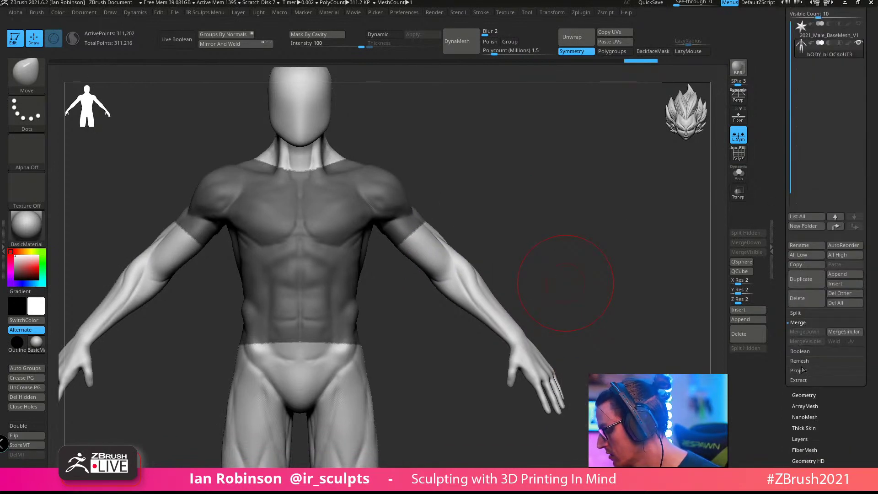
pyautogui.click(799, 380)
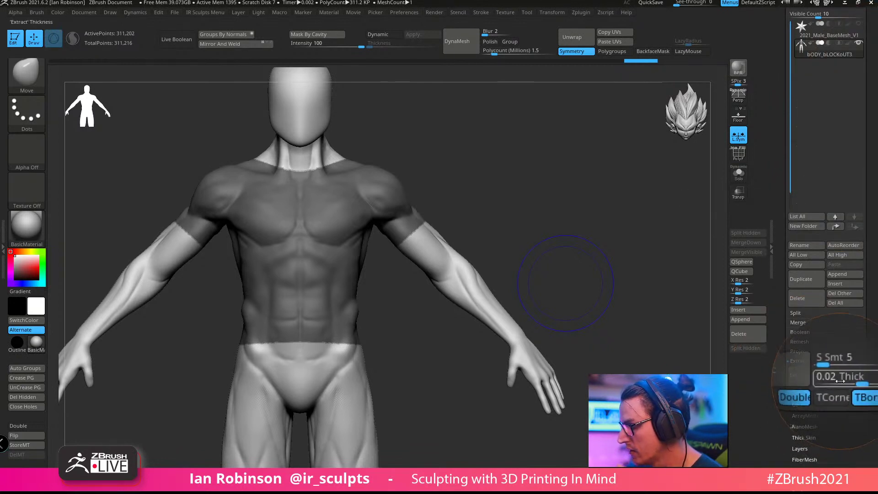
pyautogui.moveTo(844, 378); pyautogui.dragTo(836, 380)
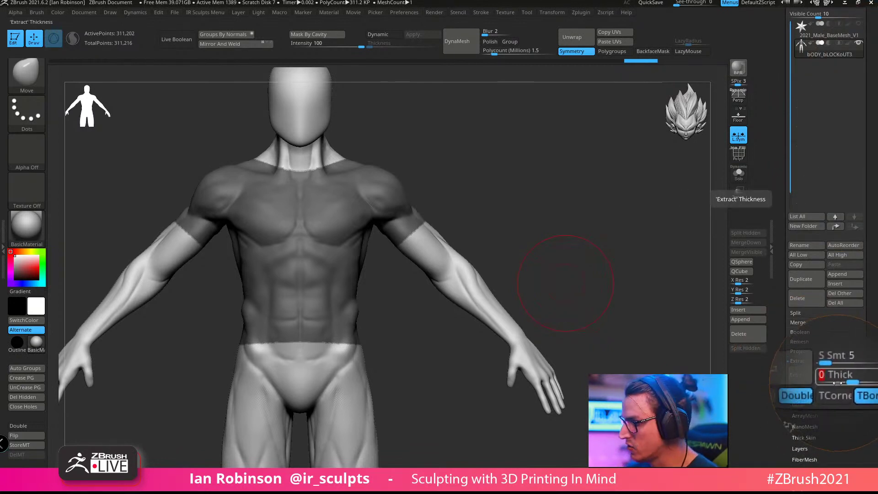
pyautogui.click(797, 374)
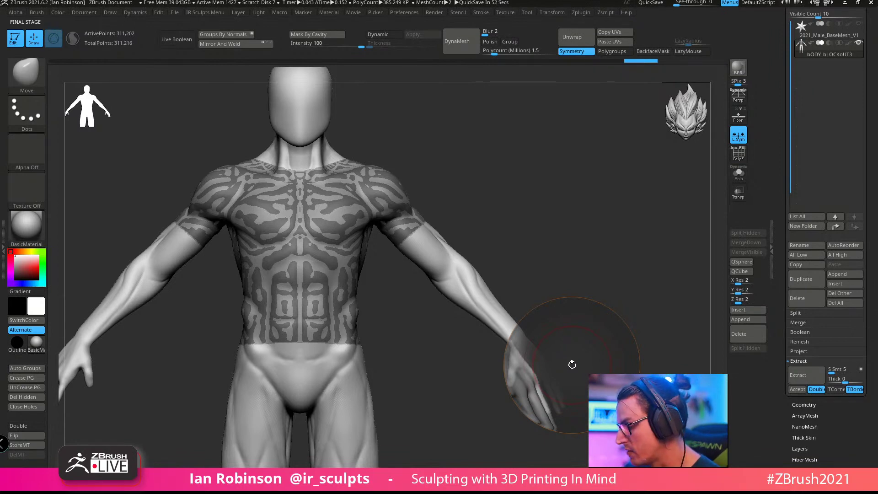
pyautogui.click(796, 389)
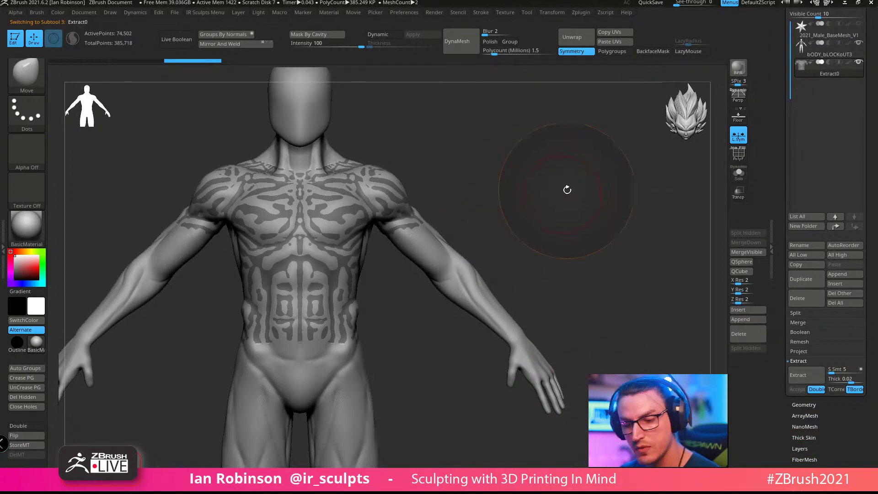
# Step: Isolate the extracted shirt and inspect its wireframe around the neckline and shoulders
pyautogui.click(739, 173)
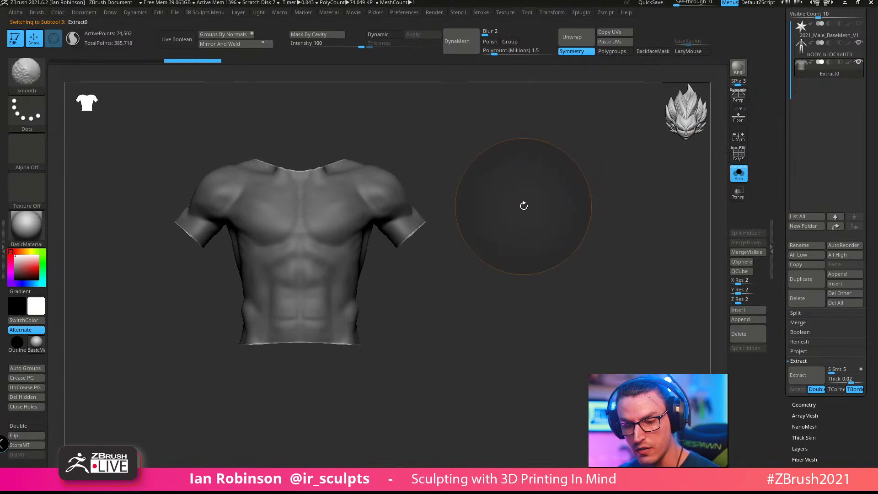
pyautogui.press('shift')
pyautogui.moveTo(482, 150); pyautogui.dragTo(443, 222)
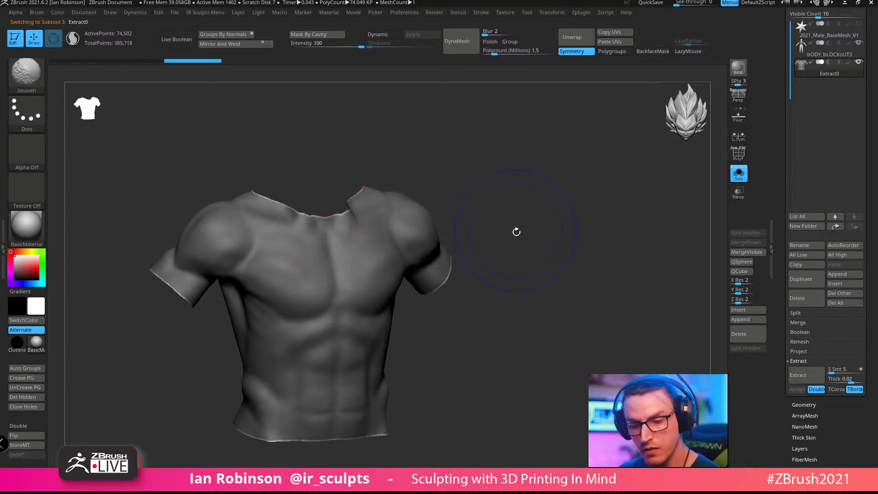
pyautogui.hotkey('shift', 'f')
pyautogui.keyDown('alt'); pyautogui.moveTo(553, 233); pyautogui.dragTo(626, 229); pyautogui.keyUp('alt')
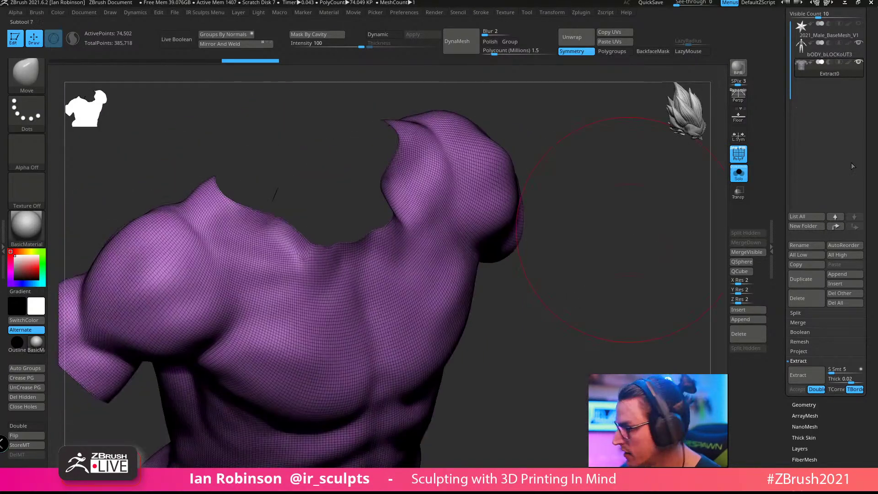
# Step: Toggle double-sided display on and off to examine the shirt's single-sided shell, and hide the wireframe
pyautogui.scroll(-5, 807, 363)
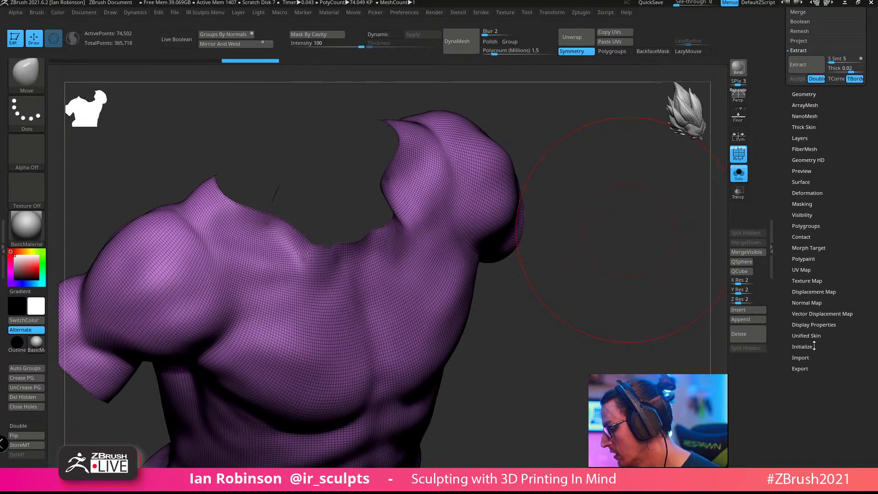
pyautogui.scroll(-6, 840, 261)
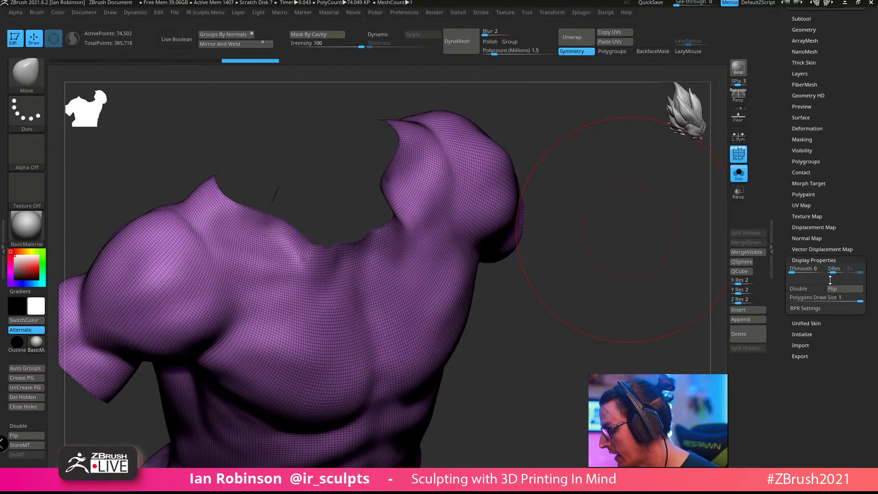
pyautogui.click(811, 289)
pyautogui.keyDown('alt'); pyautogui.moveTo(599, 292); pyautogui.dragTo(631, 278); pyautogui.keyUp('alt')
pyautogui.click(806, 292)
pyautogui.moveTo(556, 270)
pyautogui.mouseDown()
pyautogui.moveTo(551, 247)
pyautogui.moveTo(576, 265)
pyautogui.moveTo(596, 324)
pyautogui.moveTo(581, 266)
pyautogui.moveTo(587, 284)
pyautogui.mouseUp()
pyautogui.hotkey('shift', 'f')
# Step: Enable KeepCreases for ZRemesher and display the shirt's wireframe
pyautogui.press('space')
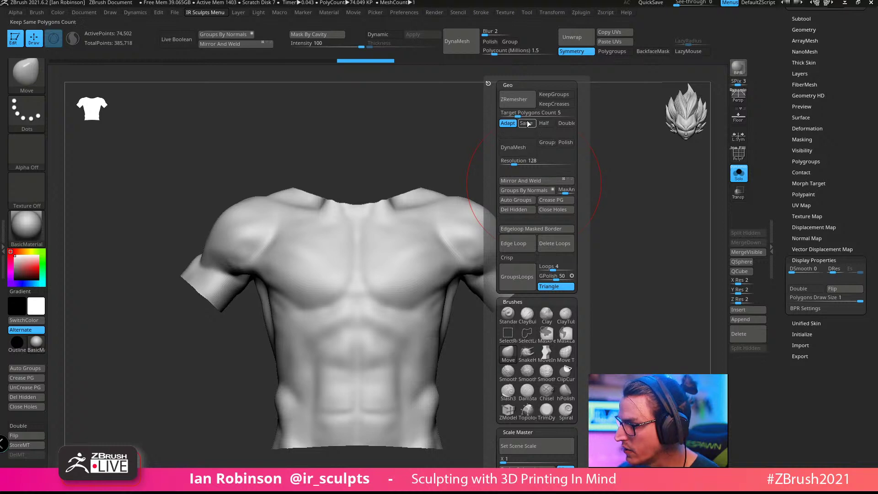
pyautogui.click(562, 107)
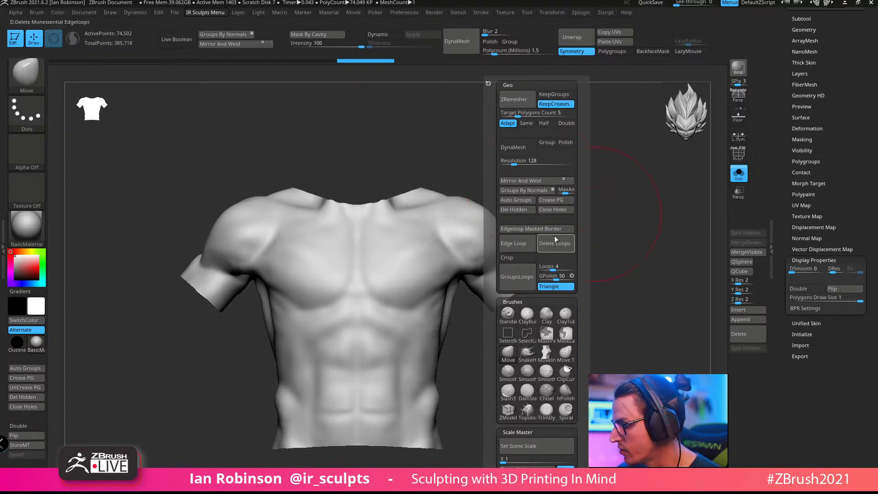
pyautogui.keyDown('alt'); pyautogui.moveTo(617, 194); pyautogui.dragTo(628, 251); pyautogui.keyUp('alt')
pyautogui.hotkey('shift', 'f')
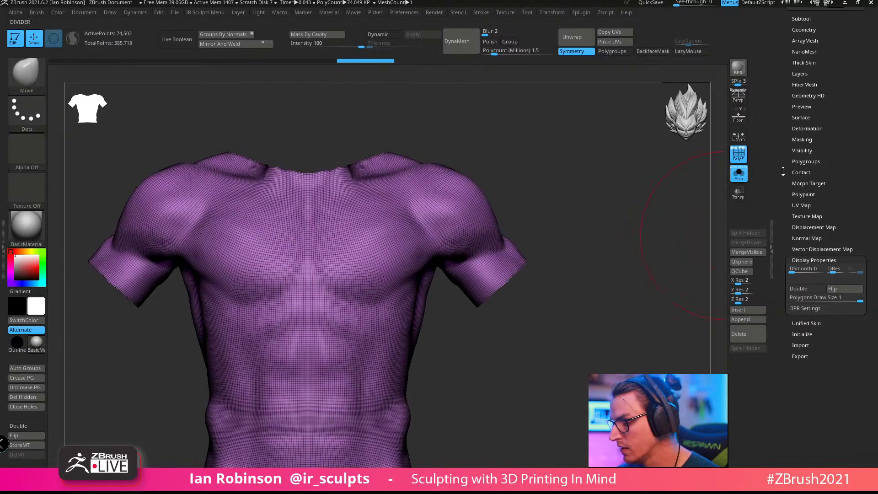
# Step: Try the Polish By Features deformation on the extracted shirt and undo it
pyautogui.scroll(5, 823, 137)
pyautogui.click(807, 246)
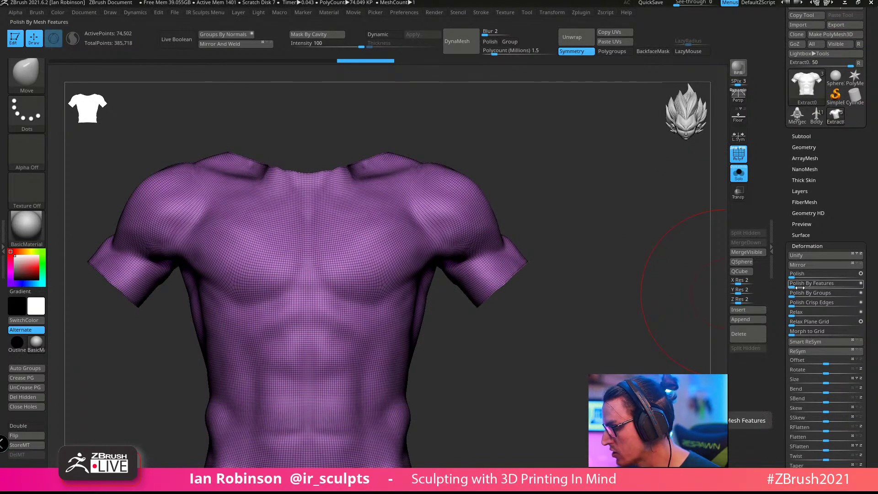
pyautogui.click(849, 274)
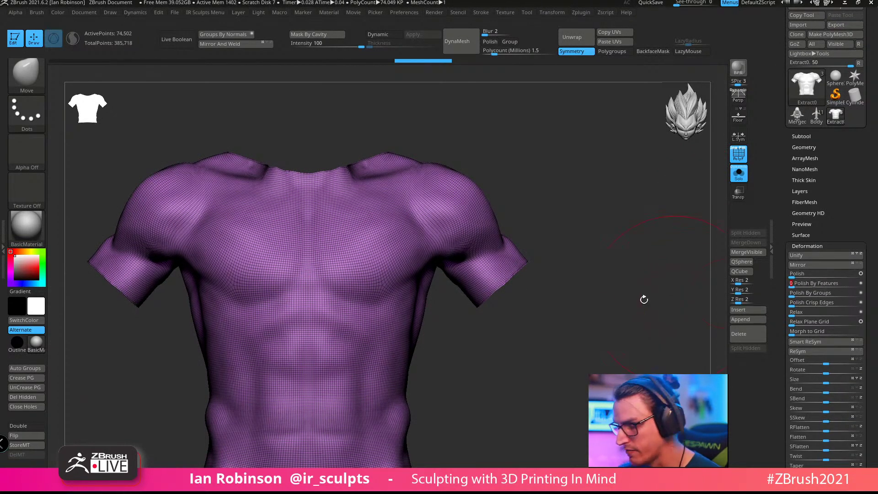
pyautogui.hotkey('ctrl', 'z')
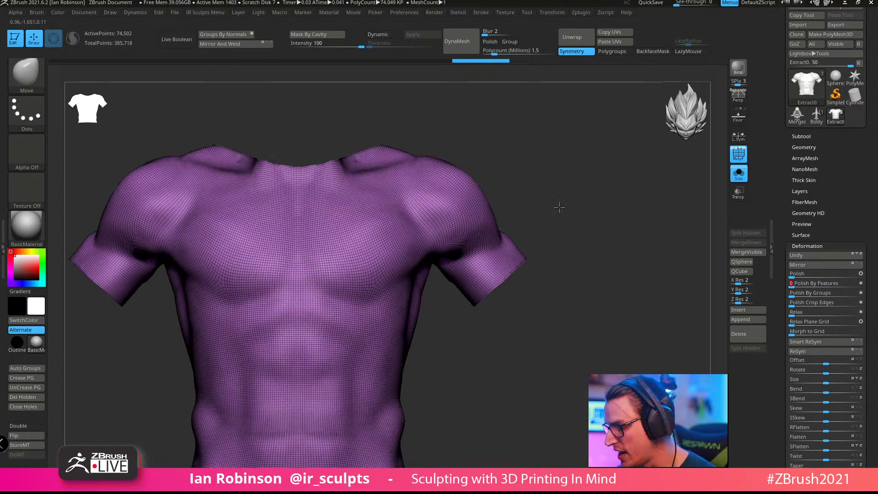
# Step: ZRemesh the extracted shirt with KeepCreases and Adapt on and a target polygon count of 5
pyautogui.press('space')
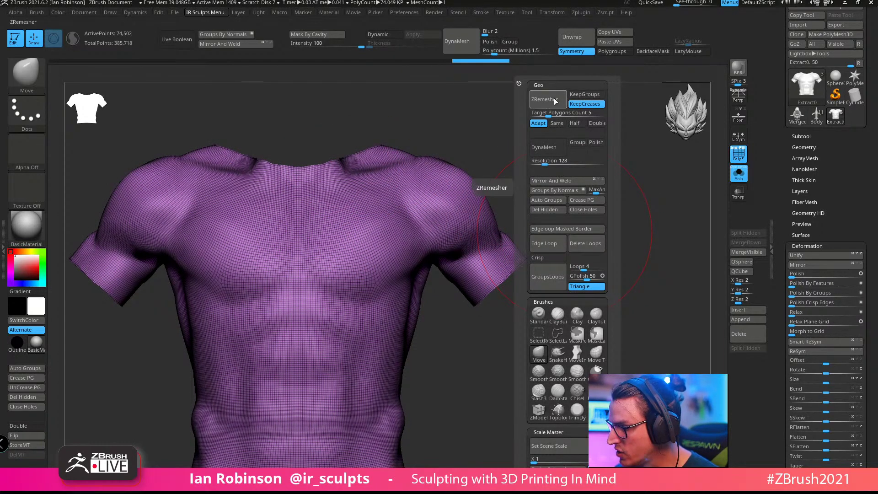
pyautogui.click(808, 137)
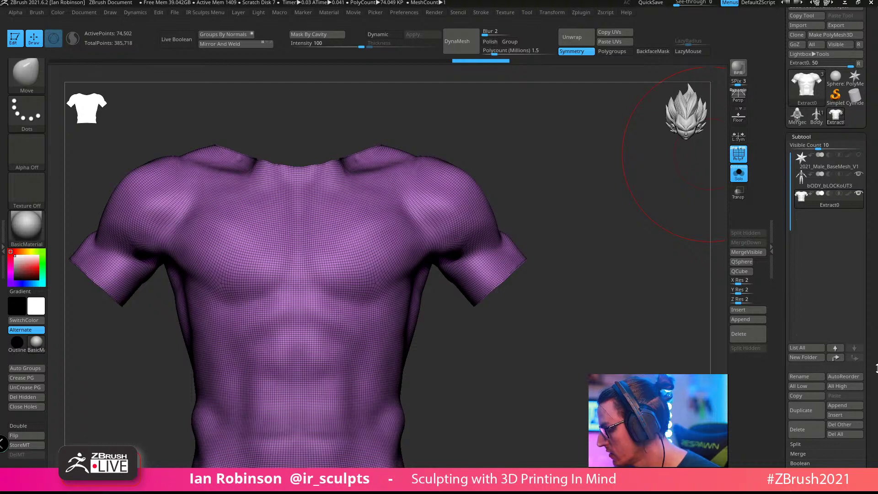
pyautogui.moveTo(872, 368); pyautogui.dragTo(864, 314)
pyautogui.click(821, 320)
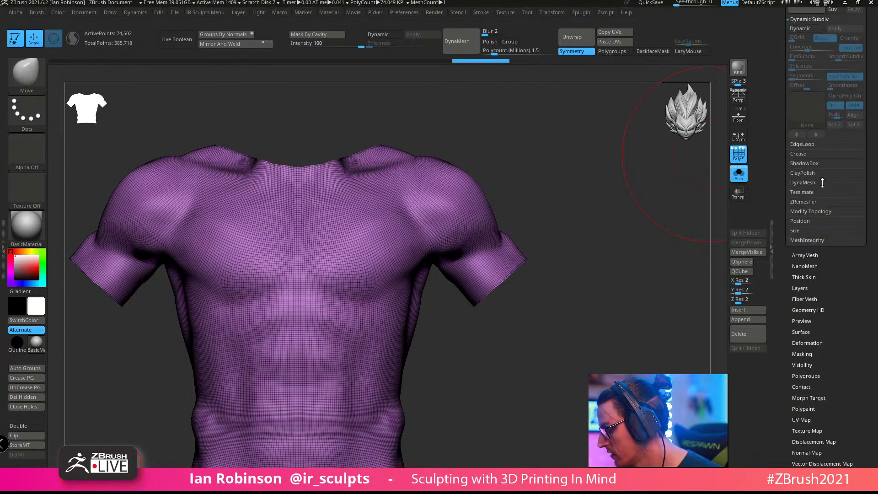
pyautogui.click(816, 212)
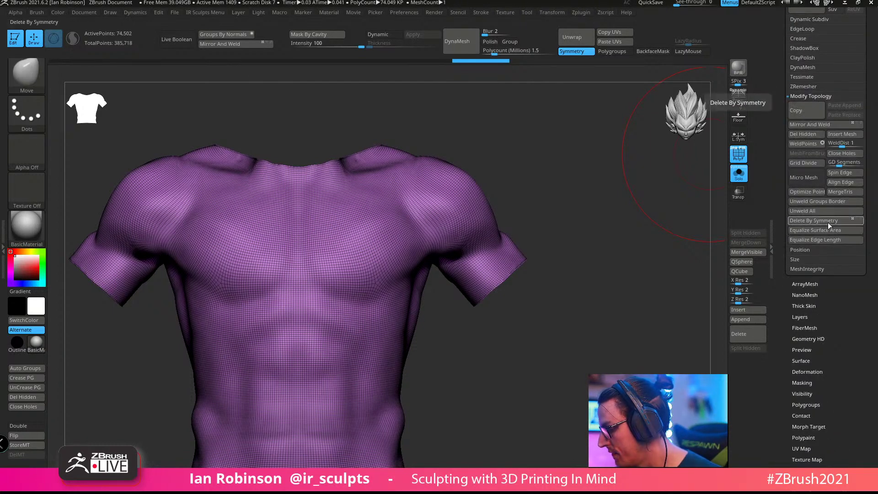
pyautogui.click(809, 87)
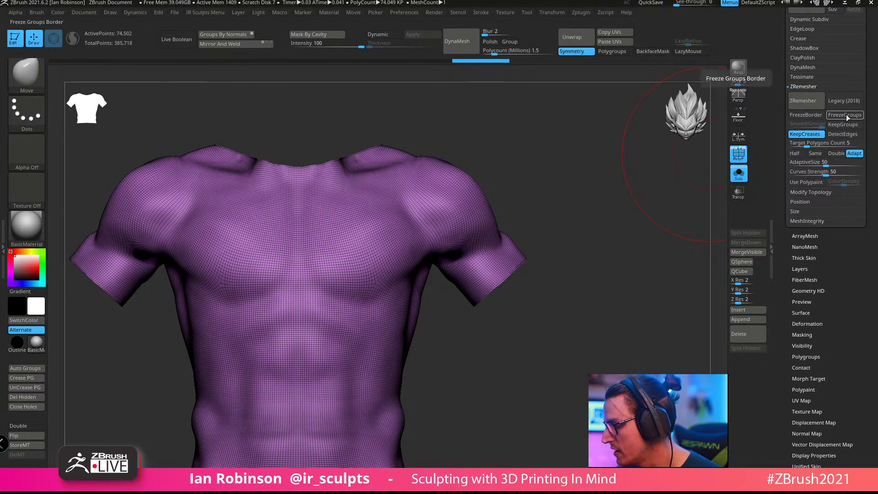
pyautogui.click(803, 101)
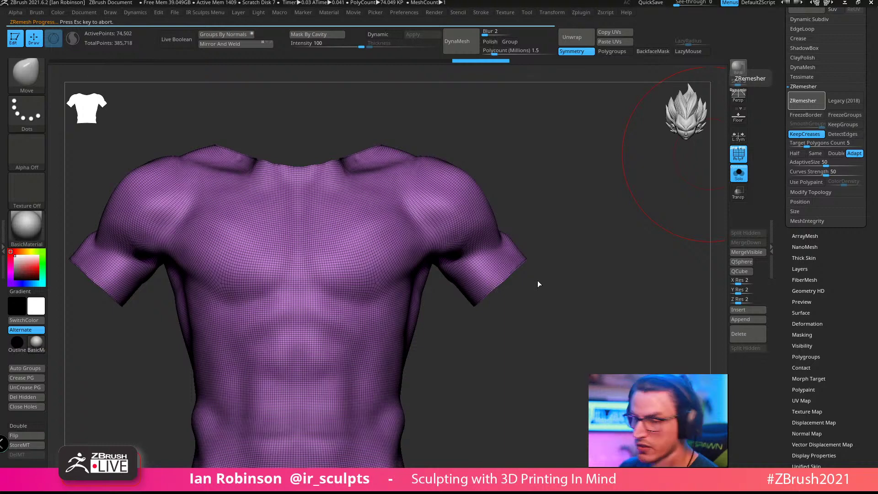
# Step: Switch to the ZModeler brush and set its polygon action to Extrude with Polygroup All as the target
pyautogui.moveTo(568, 148); pyautogui.dragTo(403, 254)
pyautogui.press('space')
pyautogui.press('b')
pyautogui.press('z')
pyautogui.press('m')
pyautogui.press('space')
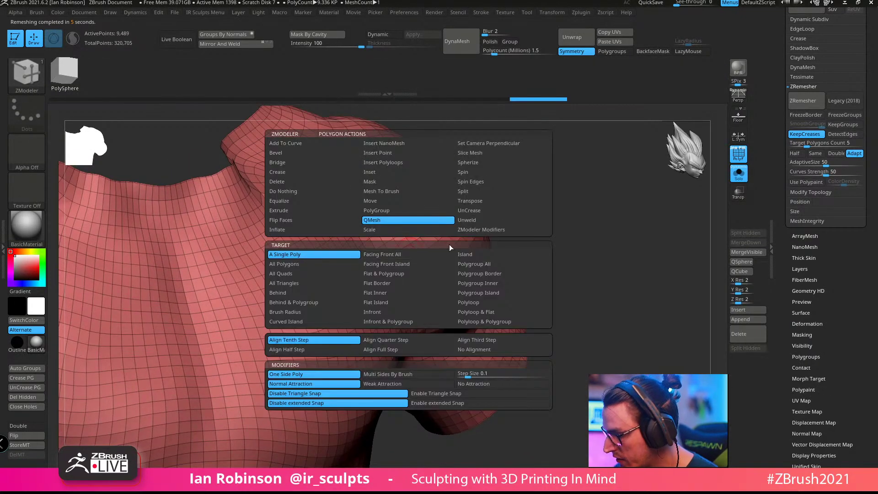
pyautogui.click(309, 213)
pyautogui.click(491, 264)
# Step: Extrude the shirt's entire polygroup slightly outward to give the shell a thin, even thickness, undoing the stray first attempt
pyautogui.moveTo(517, 225); pyautogui.dragTo(475, 237)
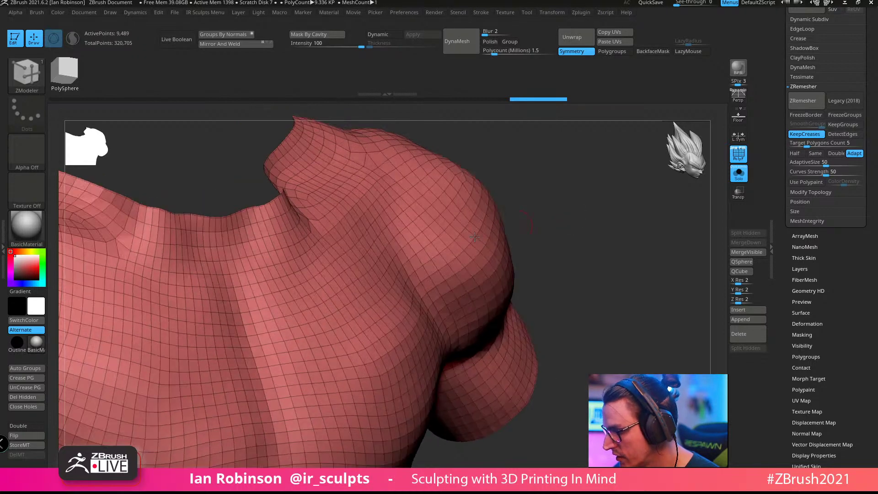
pyautogui.moveTo(421, 220); pyautogui.dragTo(493, 223)
pyautogui.press('f')
pyautogui.keyDown('shift'); pyautogui.moveTo(594, 231); pyautogui.dragTo(544, 233); pyautogui.keyUp('shift')
pyautogui.hotkey('ctrl', 'z')
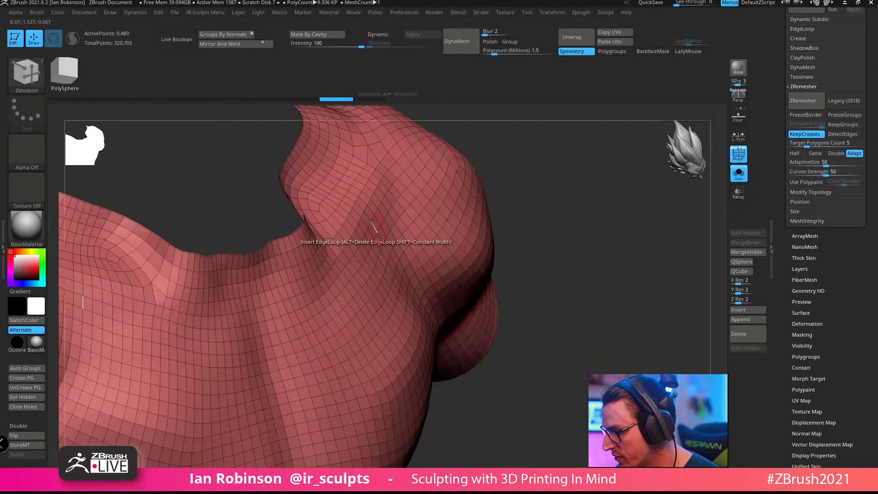
pyautogui.moveTo(370, 219); pyautogui.dragTo(375, 212)
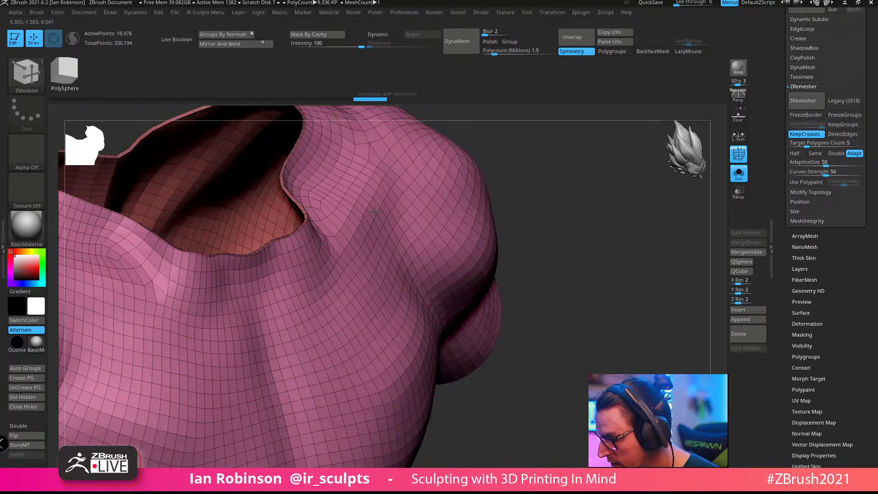
pyautogui.keyDown('alt'); pyautogui.moveTo(556, 217); pyautogui.dragTo(573, 258); pyautogui.keyUp('alt')
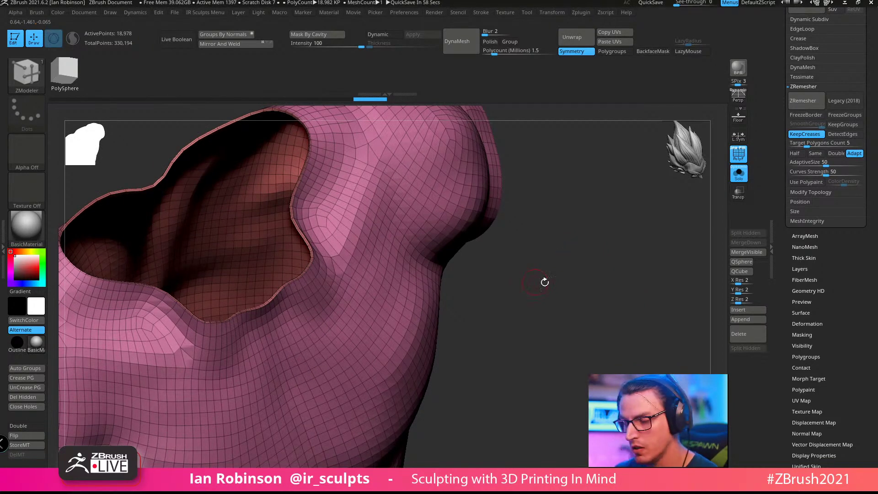
pyautogui.moveTo(544, 282); pyautogui.dragTo(561, 244)
# Step: Merge the thickened shirt into one polygroup, then regroup it with Groups By Normals
pyautogui.hotkey('ctrl', 'w')
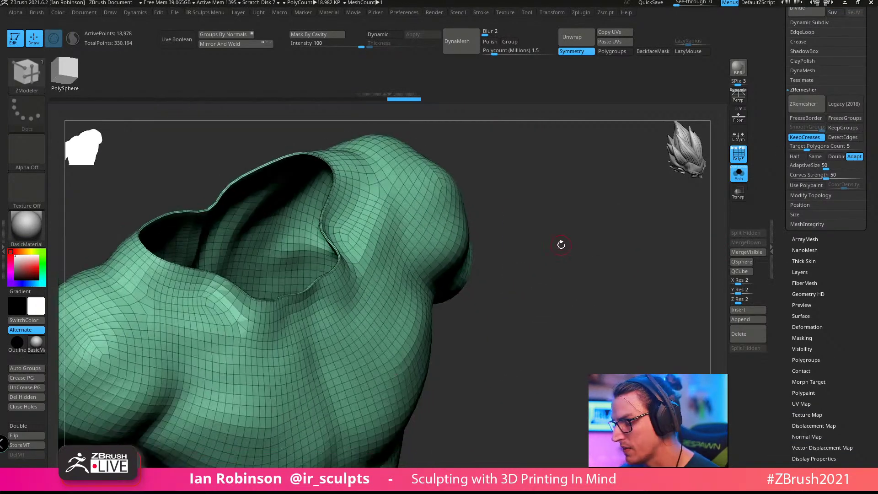
pyautogui.moveTo(641, 296); pyautogui.dragTo(686, 351)
pyautogui.moveTo(864, 282); pyautogui.dragTo(864, 241)
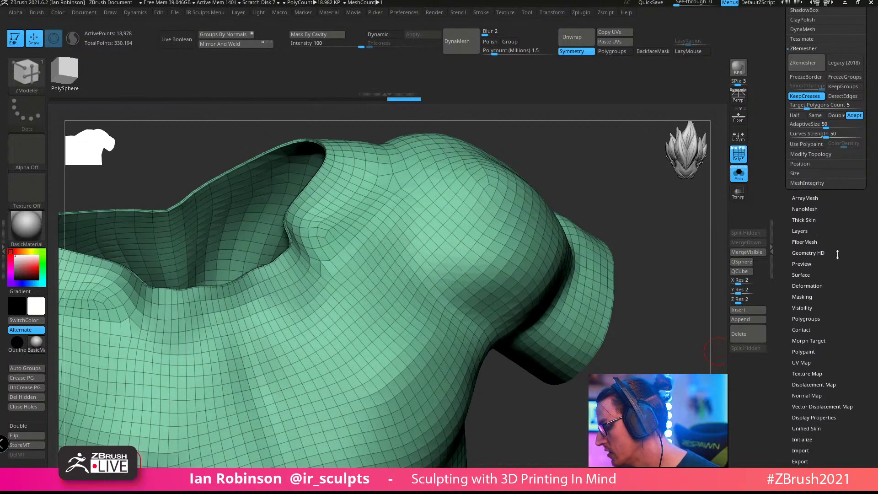
pyautogui.moveTo(856, 187)
pyautogui.mouseDown()
pyautogui.moveTo(856, 266)
pyautogui.moveTo(856, 194)
pyautogui.mouseUp()
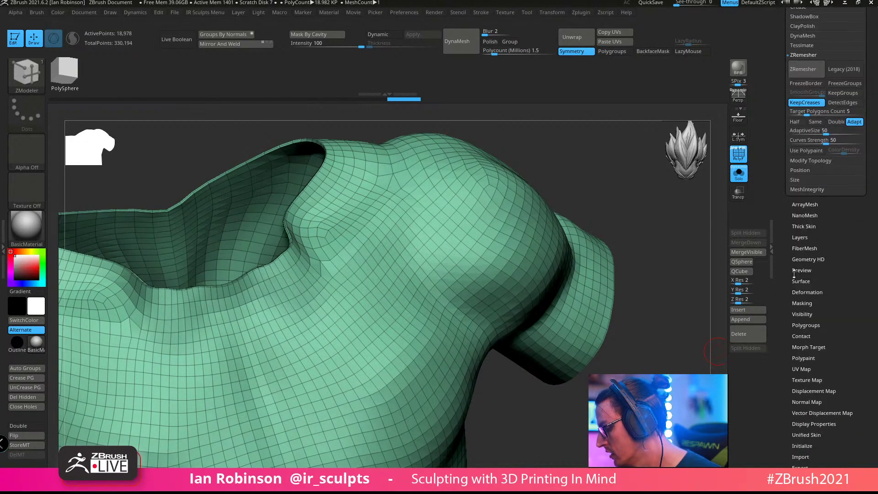
pyautogui.click(819, 324)
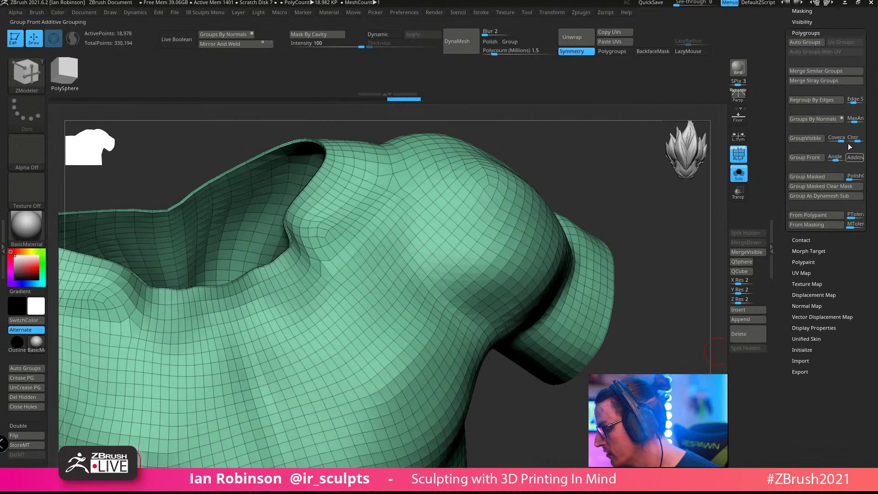
pyautogui.click(818, 119)
pyautogui.moveTo(649, 164); pyautogui.dragTo(603, 181)
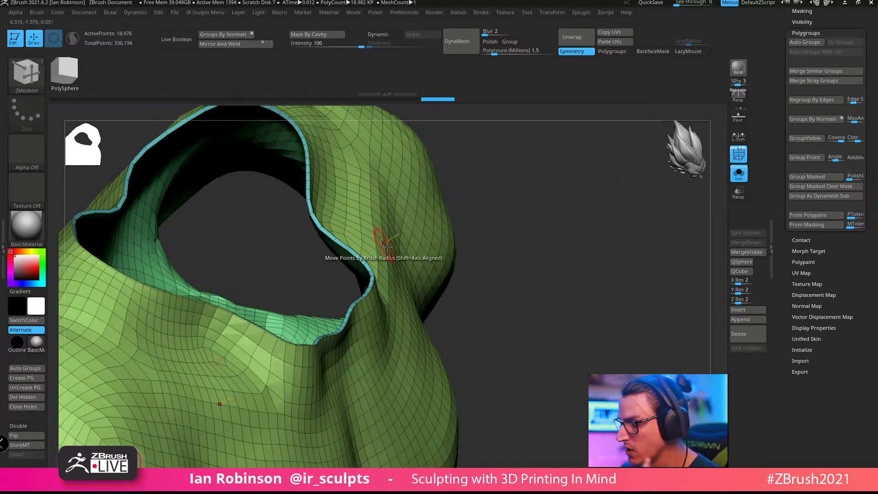
pyautogui.moveTo(471, 241); pyautogui.dragTo(557, 234)
# Step: Isolate the shirt's outer surface polygroup and split the hidden geometry into a separate subtool
pyautogui.press('ctrl')
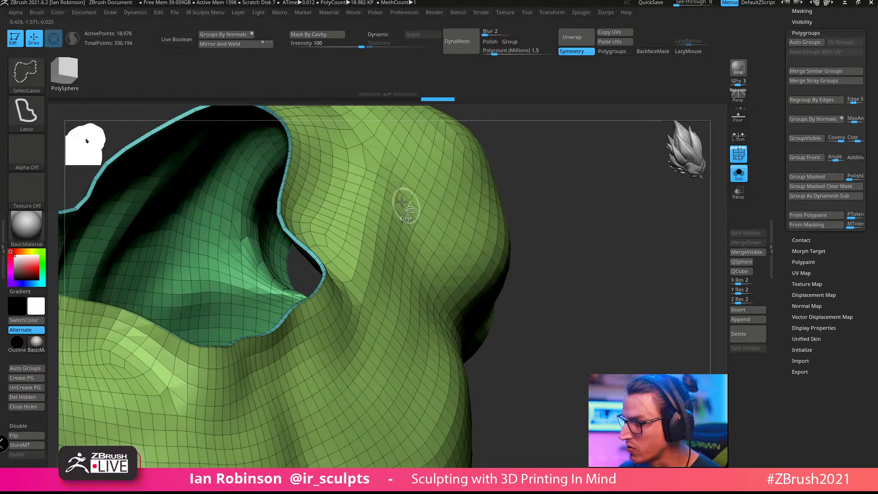
pyautogui.keyDown('ctrl'); pyautogui.keyDown('shift'); pyautogui.click(397, 197); pyautogui.keyUp('shift'); pyautogui.keyUp('ctrl')
pyautogui.moveTo(596, 258); pyautogui.dragTo(576, 214)
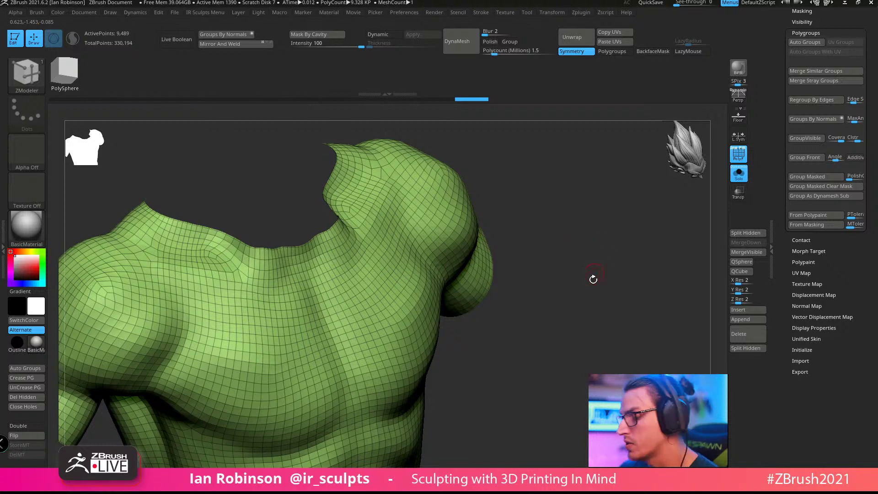
pyautogui.moveTo(593, 279); pyautogui.dragTo(577, 279)
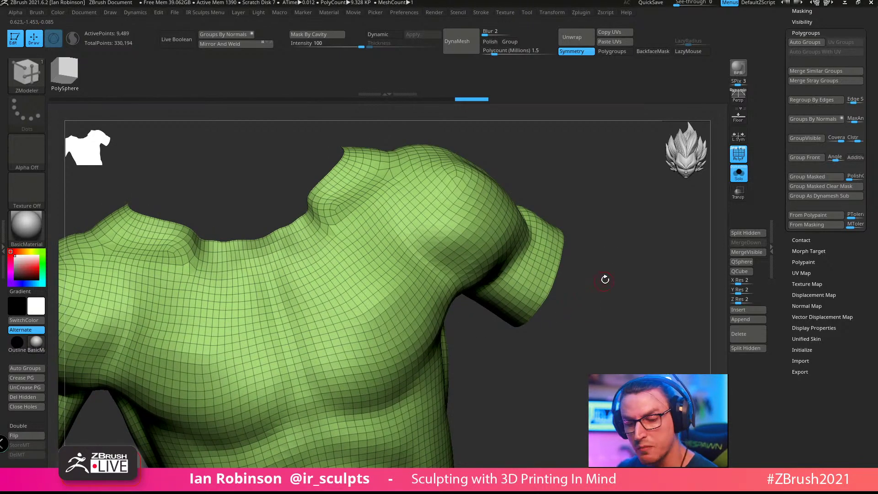
pyautogui.moveTo(605, 279); pyautogui.dragTo(623, 315)
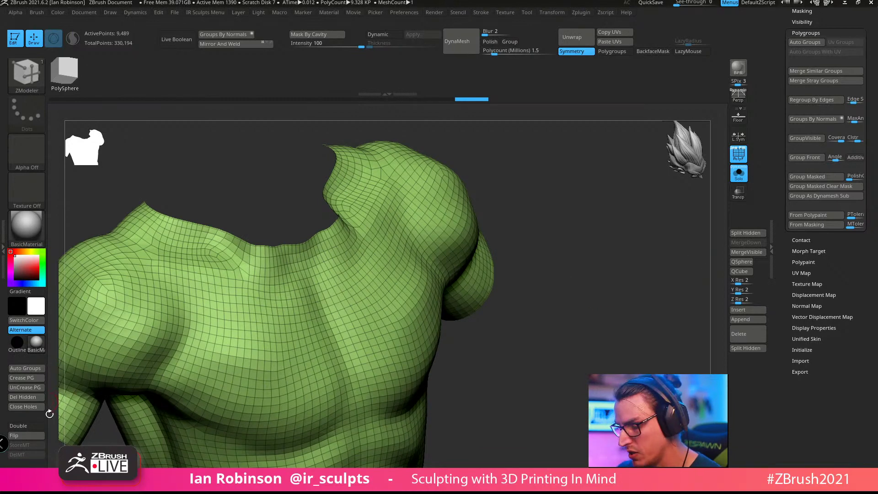
pyautogui.click(746, 347)
# Step: Select the split-off Extract1 subtool and flip its normals so the shell faces outward
pyautogui.moveTo(869, 65); pyautogui.dragTo(867, 195)
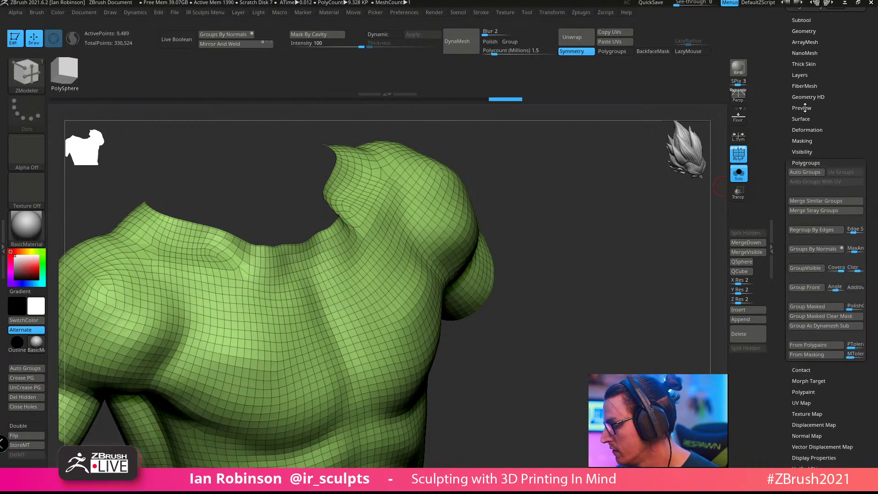
pyautogui.click(811, 30)
pyautogui.click(810, 20)
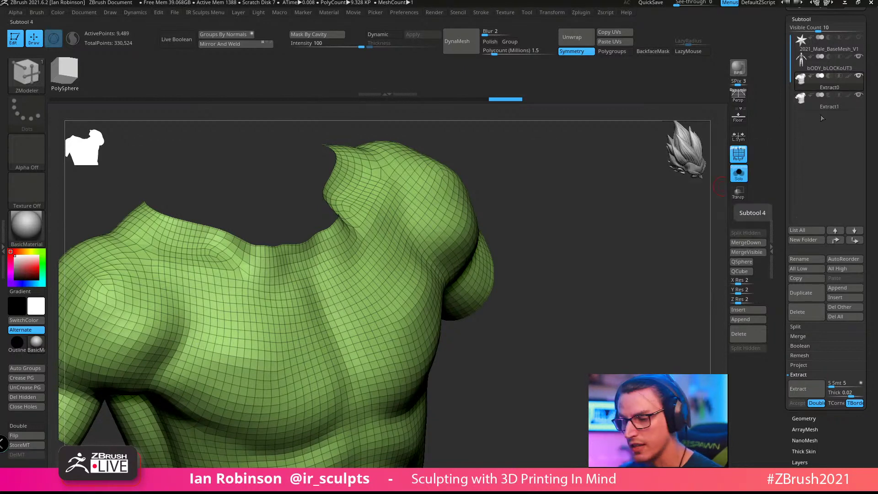
pyautogui.click(823, 104)
pyautogui.keyDown('shift'); pyautogui.moveTo(590, 280); pyautogui.dragTo(476, 302); pyautogui.keyUp('shift')
pyautogui.moveTo(855, 181); pyautogui.dragTo(854, 115)
pyautogui.moveTo(859, 369); pyautogui.dragTo(859, 192)
pyautogui.moveTo(865, 353); pyautogui.dragTo(871, 321)
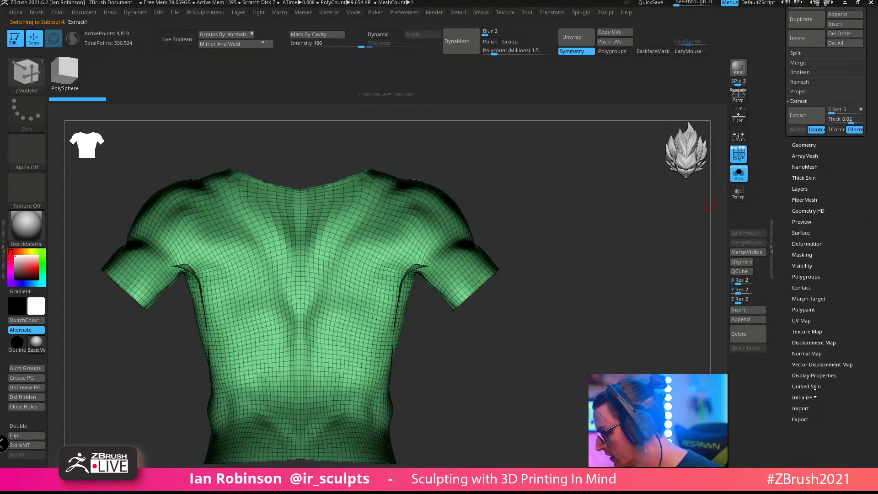
pyautogui.click(818, 145)
pyautogui.click(808, 214)
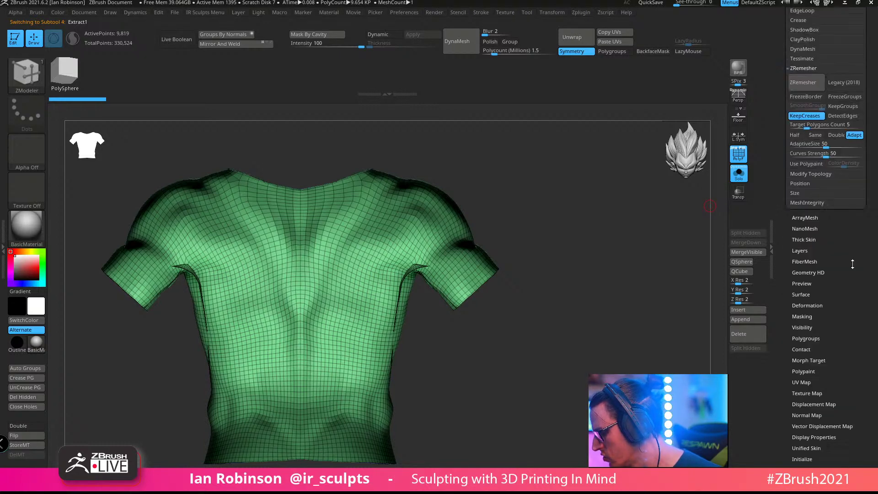
pyautogui.click(810, 199)
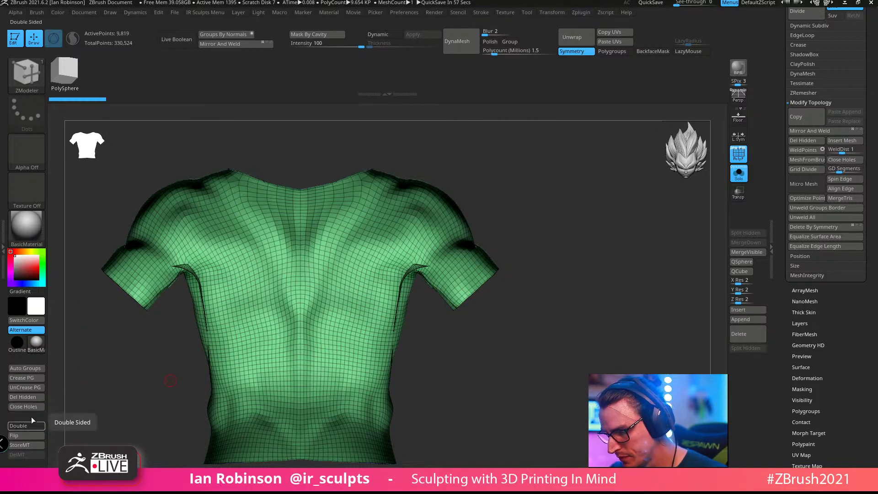
pyautogui.click(29, 434)
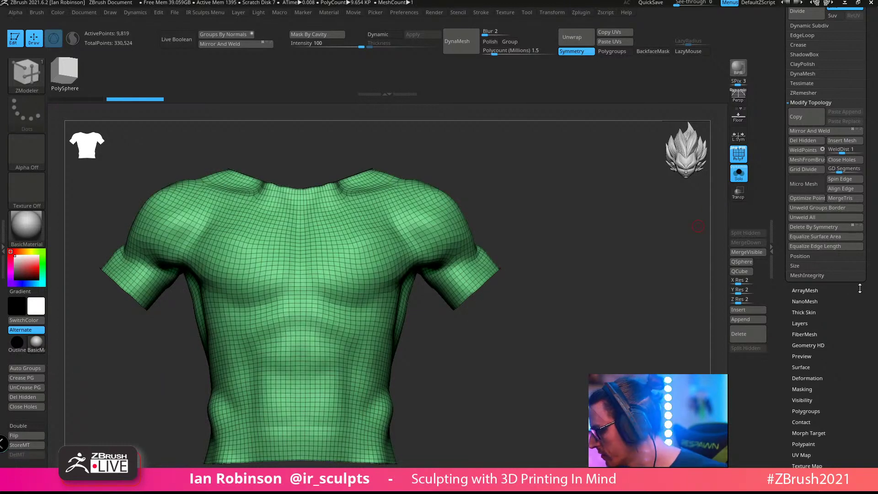
pyautogui.moveTo(852, 297); pyautogui.dragTo(853, 253)
pyautogui.click(813, 364)
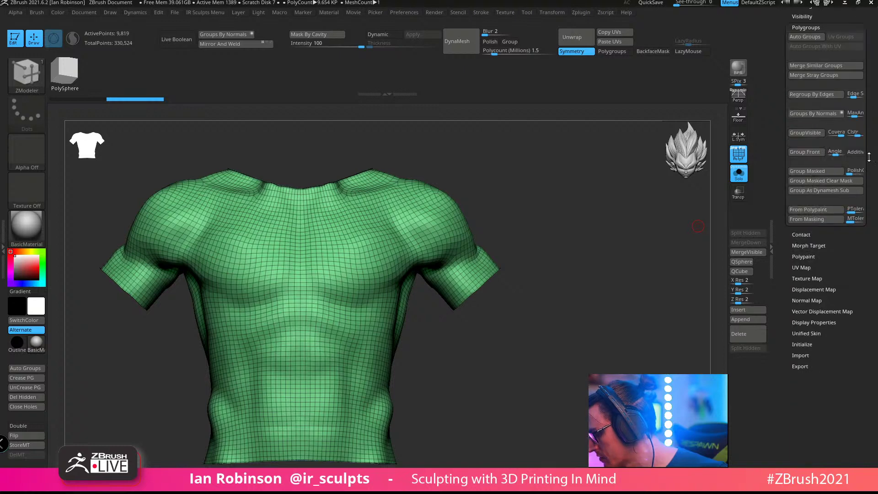
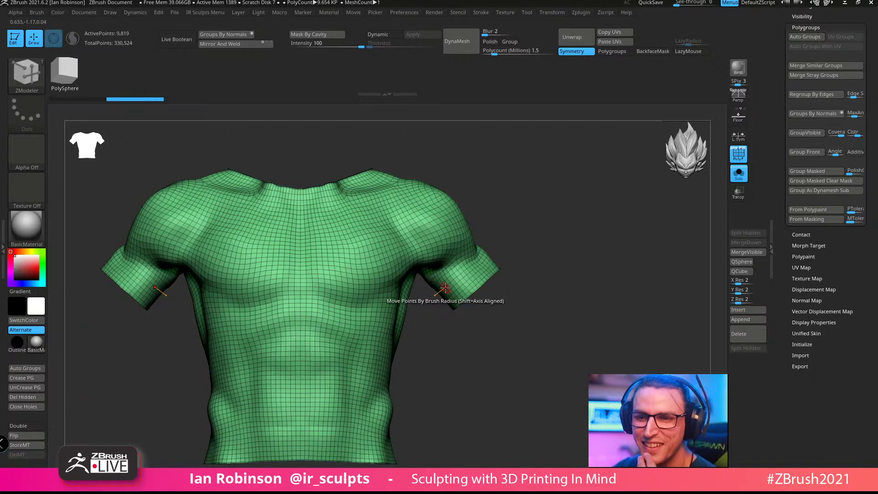
pyautogui.moveTo(535, 202); pyautogui.dragTo(562, 206)
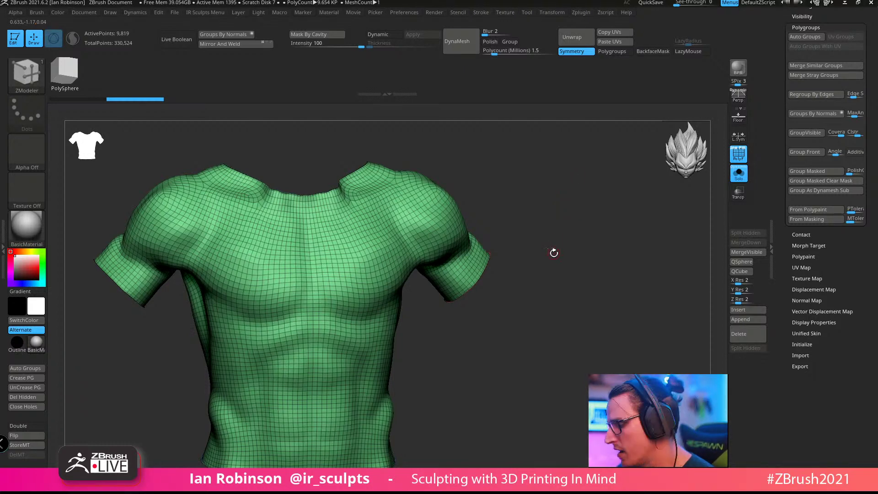
pyautogui.moveTo(554, 253); pyautogui.dragTo(556, 270)
pyautogui.moveTo(521, 305); pyautogui.dragTo(531, 286)
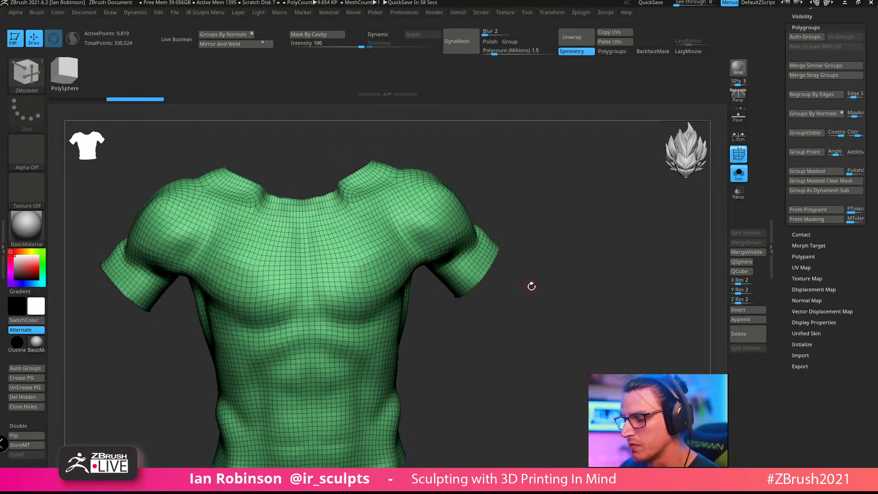
pyautogui.moveTo(480, 234); pyautogui.dragTo(580, 290)
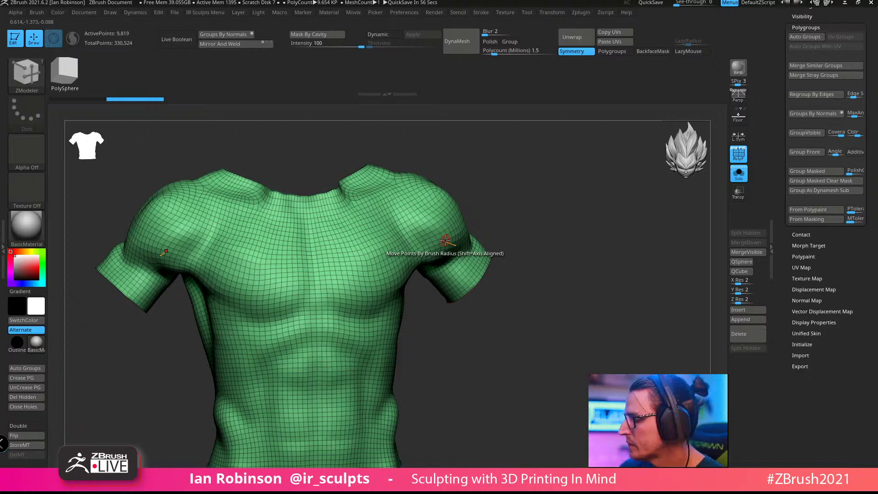
# Step: DynaMesh the flipped shirt shell with the 1.5 million polycount setting and hide its wireframe
pyautogui.moveTo(873, 92); pyautogui.dragTo(874, 176)
pyautogui.click(814, 167)
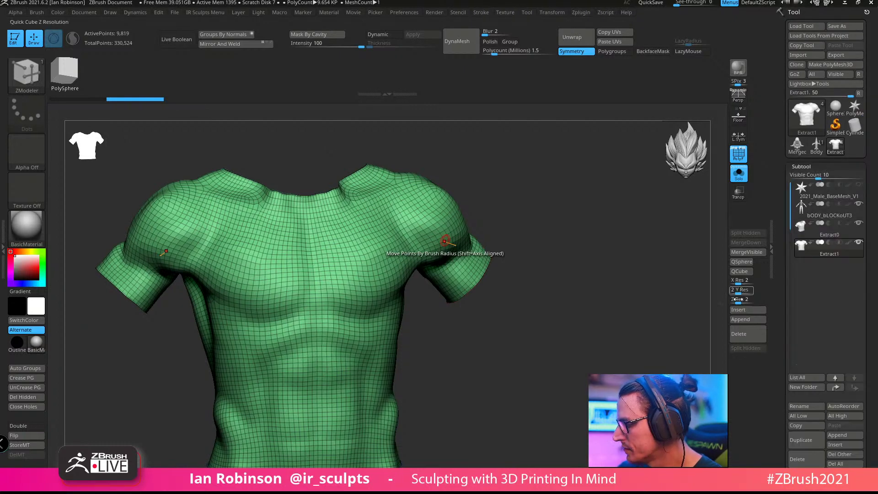
pyautogui.moveTo(596, 202); pyautogui.dragTo(577, 146)
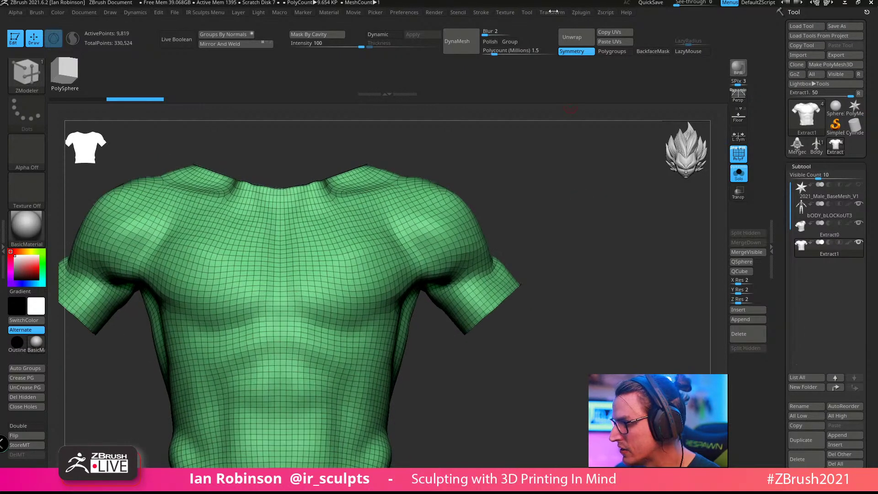
pyautogui.click(462, 53)
pyautogui.moveTo(558, 232); pyautogui.dragTo(520, 249)
pyautogui.hotkey('shift', 'f')
pyautogui.hotkey('shift', 'f')
pyautogui.moveTo(553, 198); pyautogui.dragTo(597, 232)
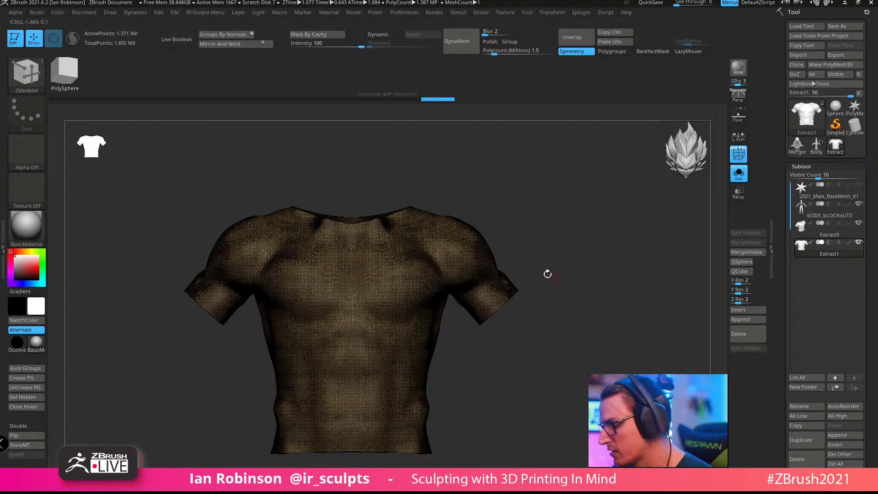
pyautogui.hotkey('shift', 'f')
pyautogui.moveTo(598, 251); pyautogui.dragTo(590, 224)
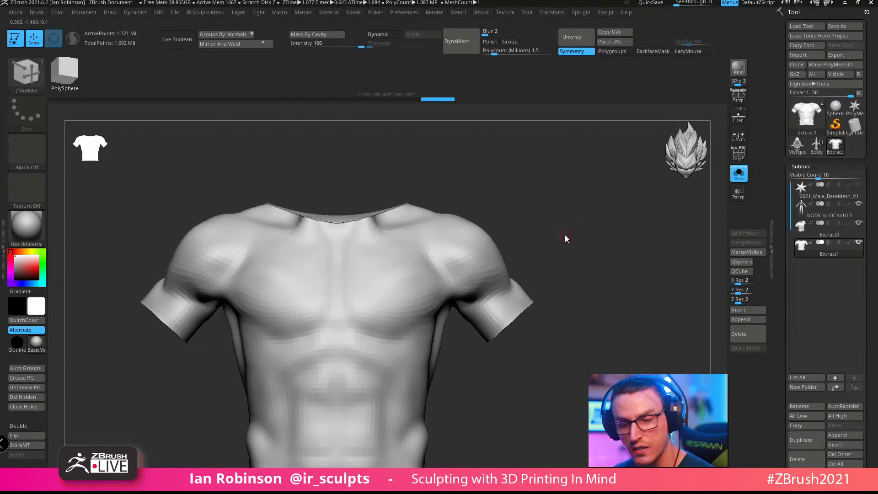
# Step: ZRemesh the shirt shell with KeepCreases off and a Target Polygons Count of 5, and show its wireframe
pyautogui.rightClick(565, 238)
pyautogui.click(812, 167)
pyautogui.click(816, 176)
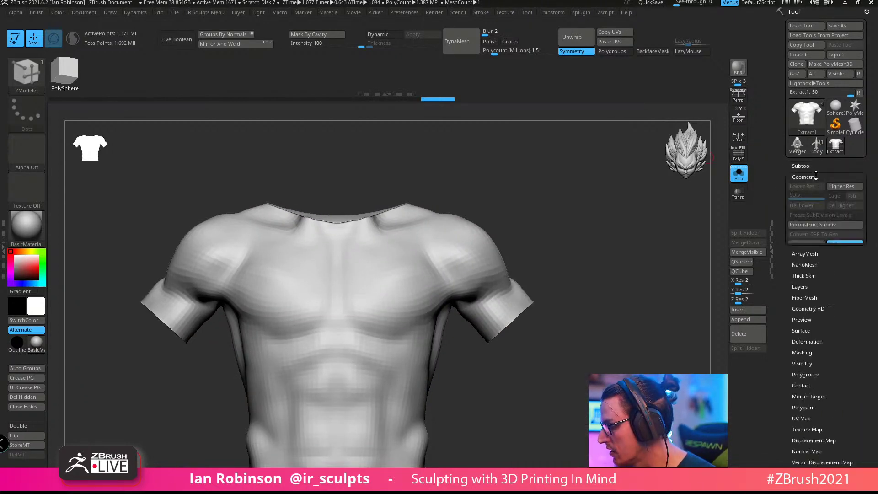
pyautogui.moveTo(821, 387); pyautogui.dragTo(819, 227)
pyautogui.click(814, 171)
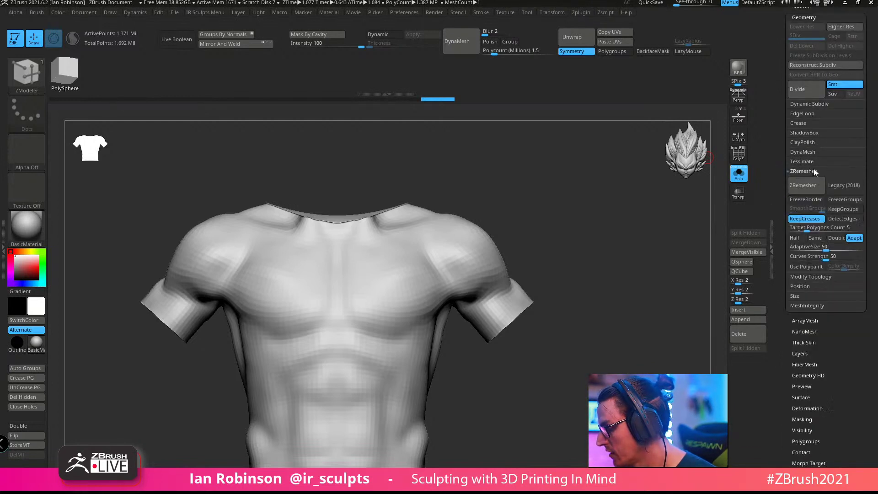
pyautogui.click(805, 220)
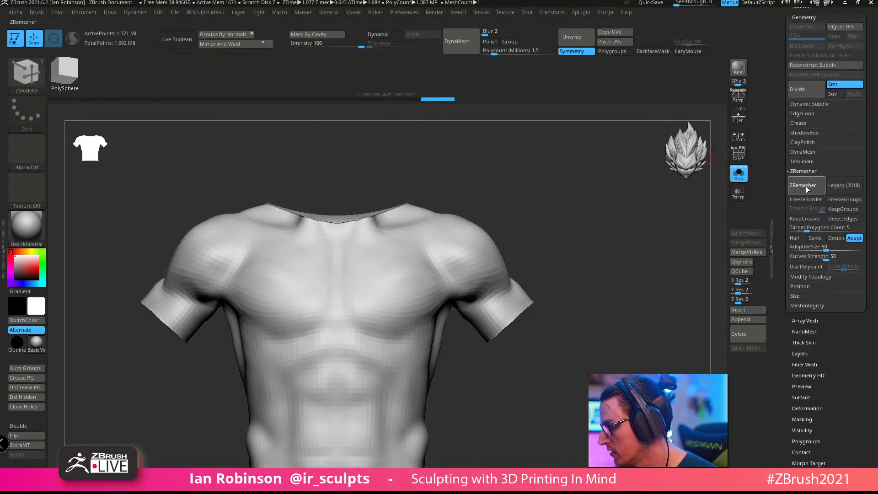
pyautogui.click(805, 185)
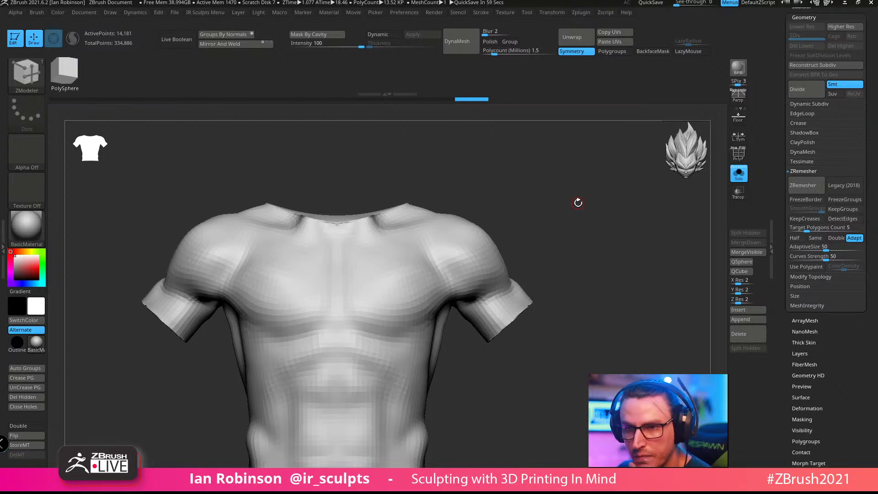
pyautogui.moveTo(570, 198); pyautogui.dragTo(594, 282)
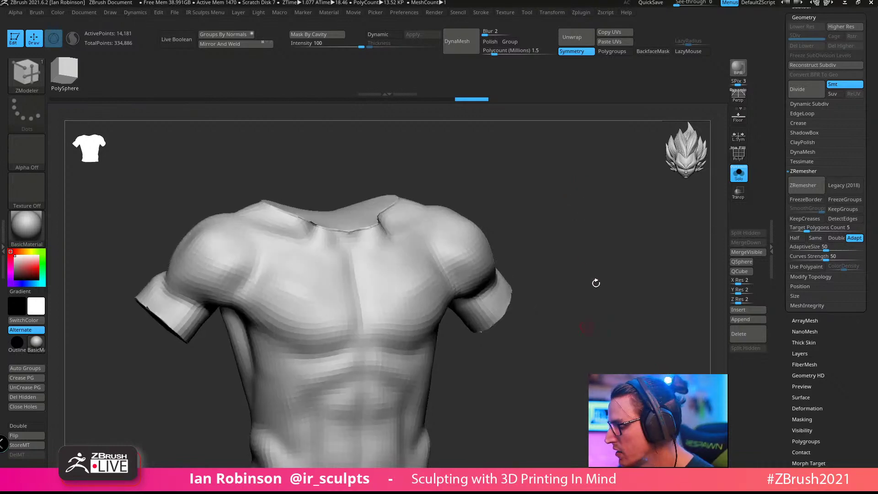
pyautogui.moveTo(560, 192); pyautogui.dragTo(582, 163)
pyautogui.hotkey('shift', 'f')
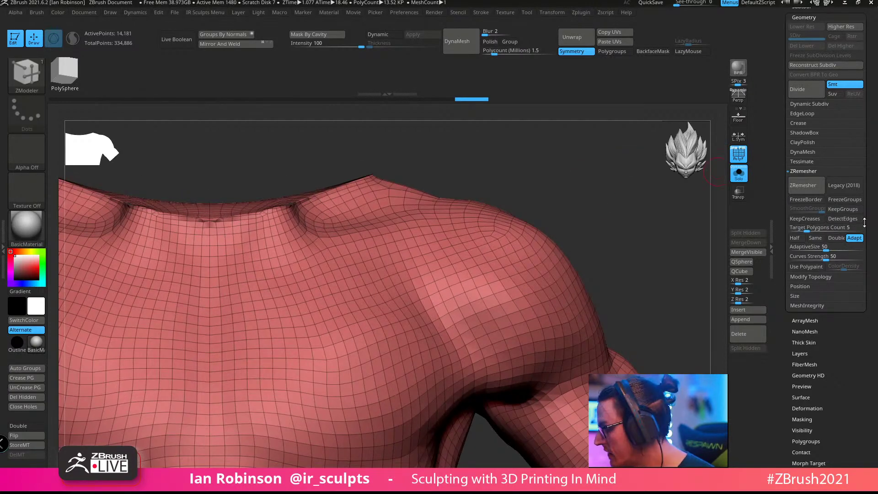
# Step: Regroup the shirt with Groups By Normals, lowering the maximum angle tolerance to about 15.8
pyautogui.scroll(-3, 864, 222)
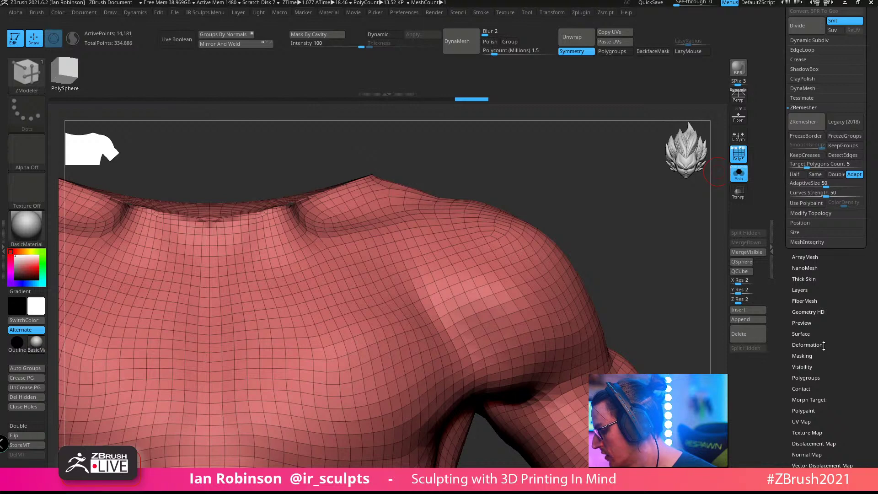
pyautogui.click(812, 378)
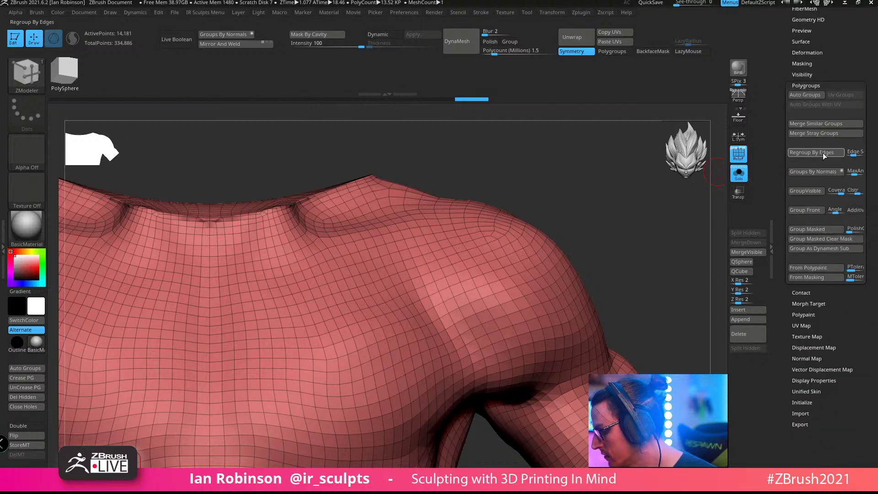
pyautogui.click(822, 175)
pyautogui.moveTo(639, 204); pyautogui.dragTo(658, 200)
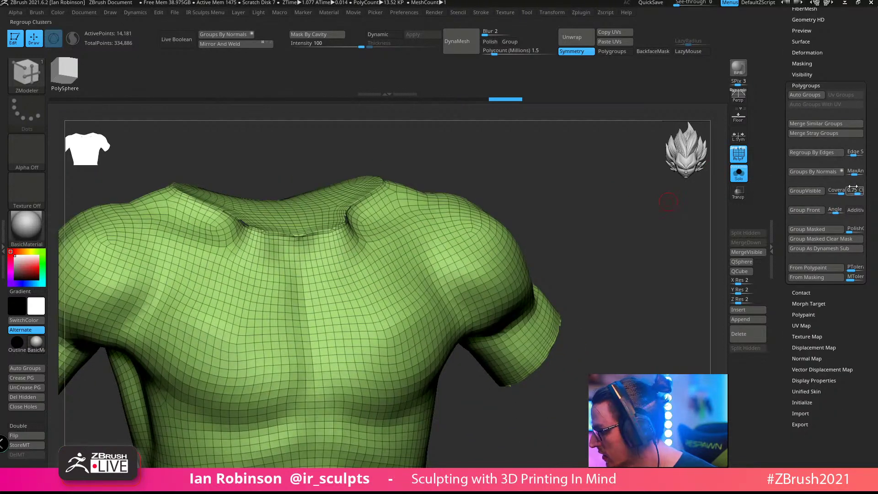
pyautogui.moveTo(853, 172); pyautogui.dragTo(853, 173)
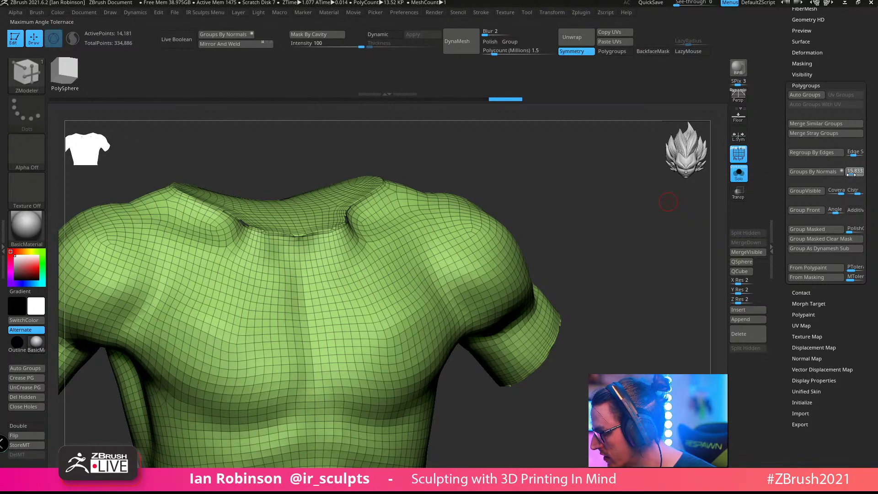
pyautogui.click(830, 173)
pyautogui.moveTo(614, 202)
pyautogui.keyDown('alt'); pyautogui.mouseDown()
pyautogui.moveTo(601, 224)
pyautogui.moveTo(545, 160)
pyautogui.moveTo(566, 153)
pyautogui.mouseUp(); pyautogui.keyUp('alt')
pyautogui.moveTo(589, 183); pyautogui.dragTo(524, 176)
pyautogui.keyDown('alt'); pyautogui.moveTo(523, 176); pyautogui.dragTo(574, 207); pyautogui.keyUp('alt')
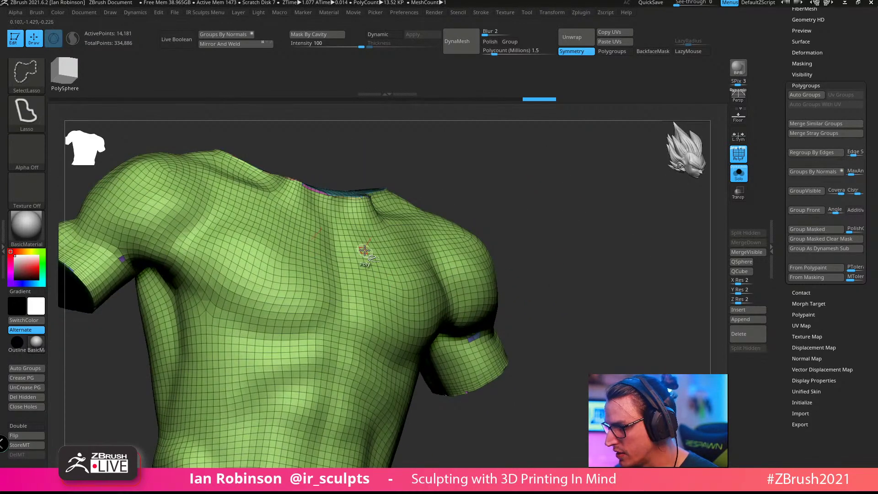
# Step: Isolate the shirt's main outer polygroup with SelectRect and delete the hidden inner and edge geometry
pyautogui.click(25, 69)
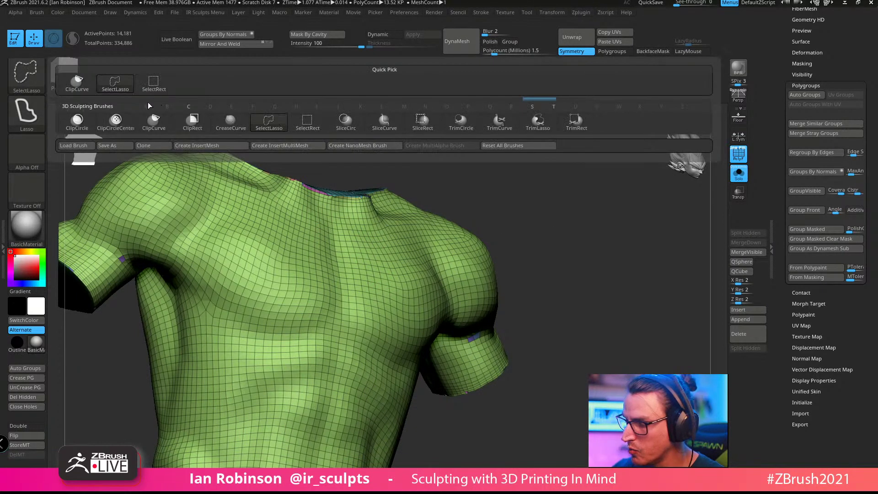
pyautogui.keyDown('ctrl'); pyautogui.keyDown('shift'); pyautogui.click(156, 87); pyautogui.keyUp('shift'); pyautogui.keyUp('ctrl')
pyautogui.moveTo(554, 202); pyautogui.dragTo(512, 208)
pyautogui.keyDown('ctrl'); pyautogui.keyDown('shift'); pyautogui.click(381, 241); pyautogui.keyUp('shift'); pyautogui.keyUp('ctrl')
pyautogui.moveTo(595, 217)
pyautogui.mouseDown()
pyautogui.moveTo(570, 225)
pyautogui.moveTo(627, 209)
pyautogui.moveTo(611, 217)
pyautogui.mouseUp()
pyautogui.moveTo(567, 238)
pyautogui.mouseDown()
pyautogui.moveTo(601, 209)
pyautogui.moveTo(600, 239)
pyautogui.mouseUp()
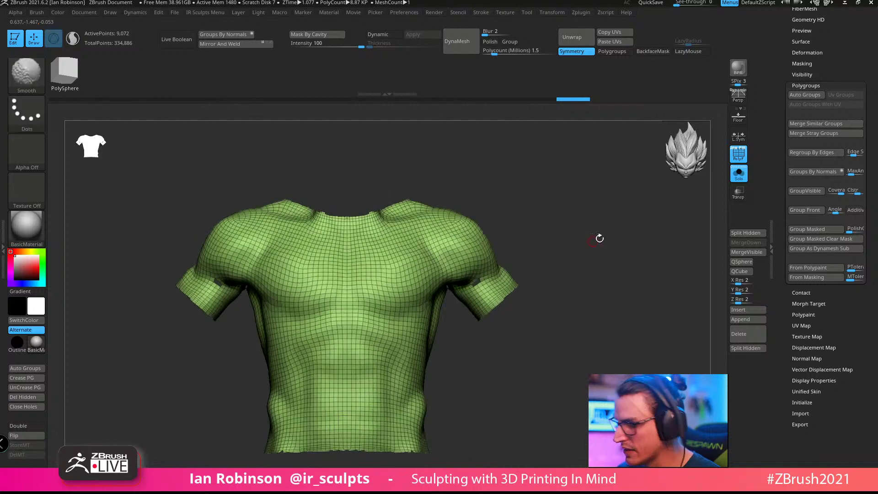
pyautogui.press('b')
pyautogui.press('z')
pyautogui.press('m')
pyautogui.press('f')
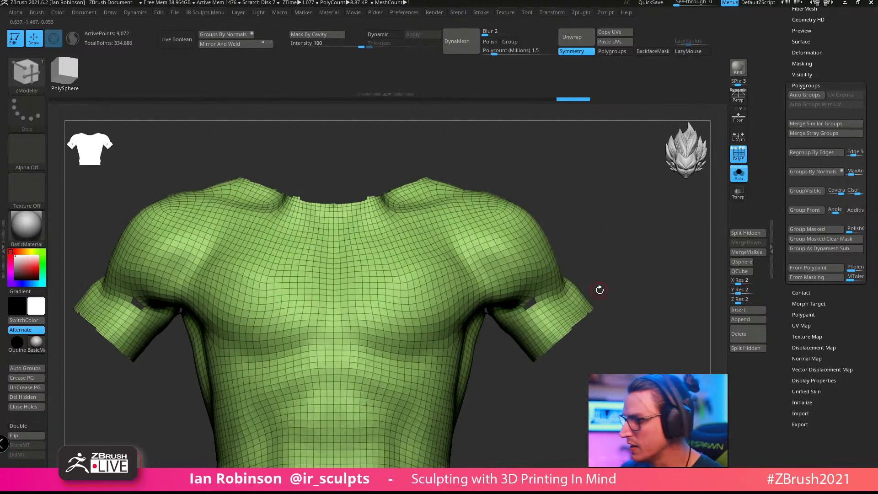
pyautogui.click(33, 404)
# Step: ZRemesh the remaining single-layer shirt surface with the Adapt option and a Target Polygons Count of 5
pyautogui.moveTo(595, 210)
pyautogui.mouseDown()
pyautogui.moveTo(599, 202)
pyautogui.moveTo(540, 178)
pyautogui.moveTo(548, 260)
pyautogui.moveTo(586, 212)
pyautogui.mouseUp()
pyautogui.press('space')
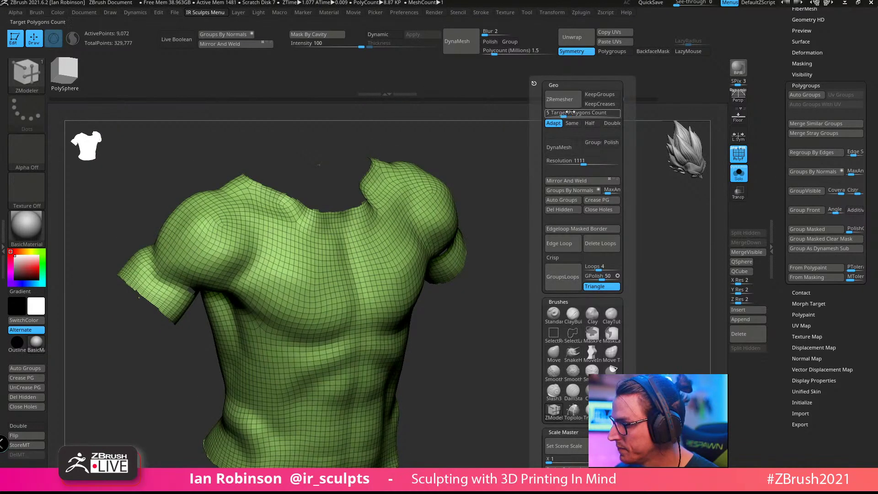
pyautogui.click(560, 103)
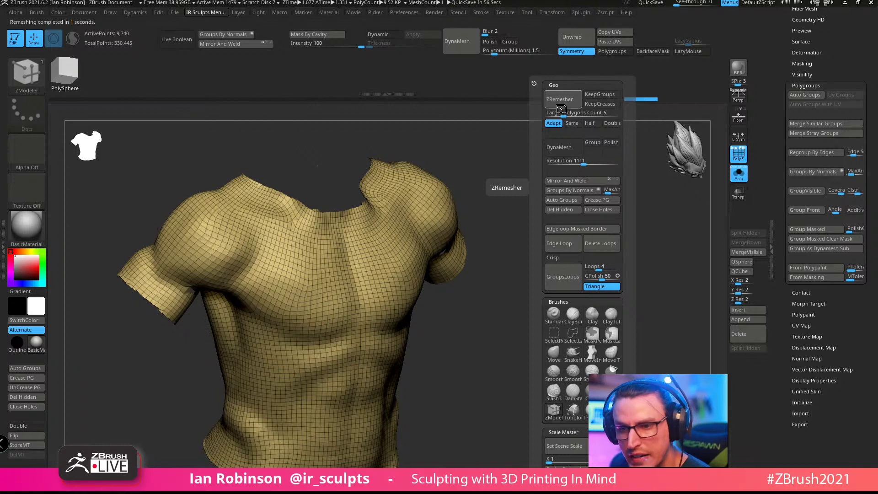
pyautogui.moveTo(508, 319); pyautogui.dragTo(713, 194)
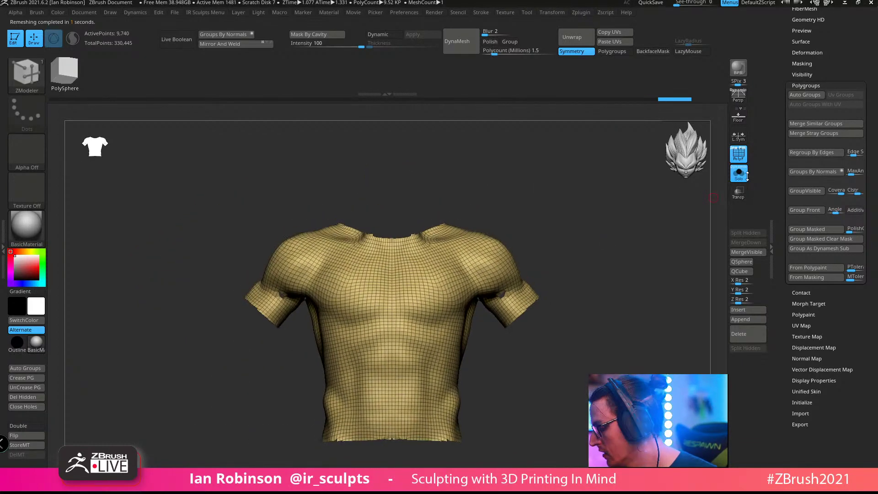
pyautogui.moveTo(604, 248); pyautogui.dragTo(612, 230)
pyautogui.keyDown('ctrl'); pyautogui.moveTo(611, 231); pyautogui.dragTo(658, 237, button='right'); pyautogui.keyUp('ctrl')
pyautogui.moveTo(822, 46); pyautogui.dragTo(821, 93)
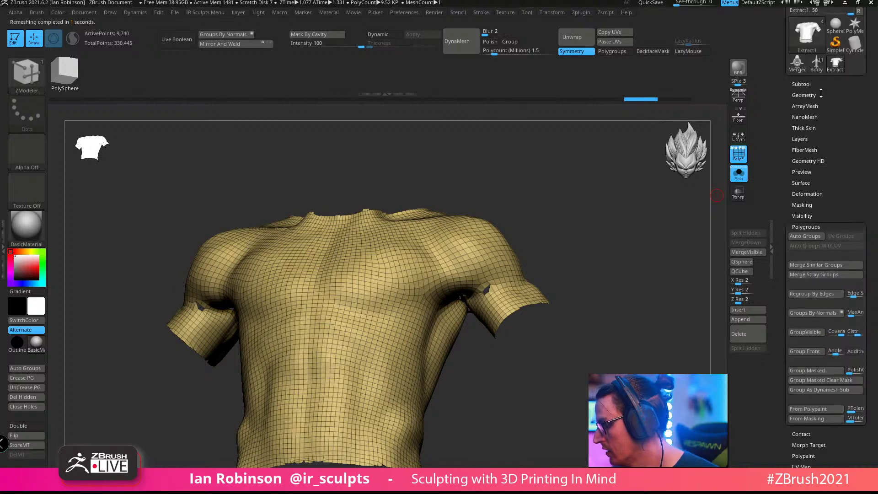
pyautogui.click(815, 83)
pyautogui.keyDown('shift'); pyautogui.moveTo(642, 228); pyautogui.dragTo(652, 243); pyautogui.keyUp('shift')
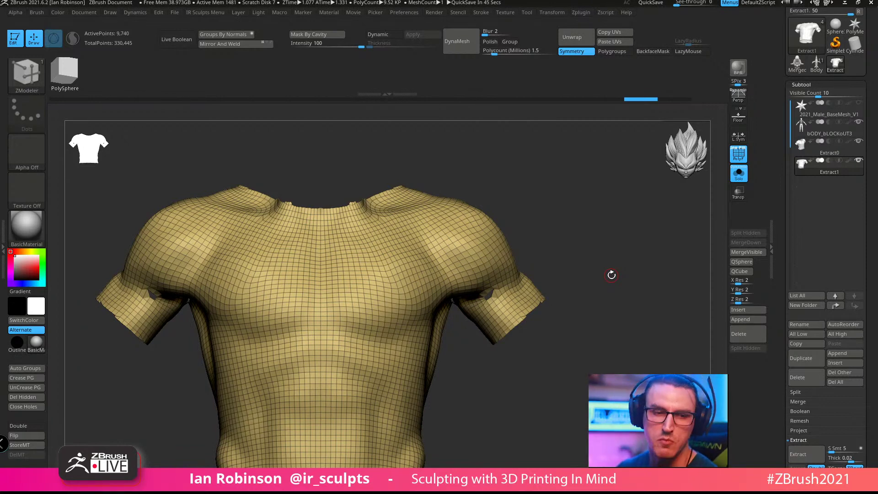
pyautogui.moveTo(612, 274); pyautogui.dragTo(591, 173)
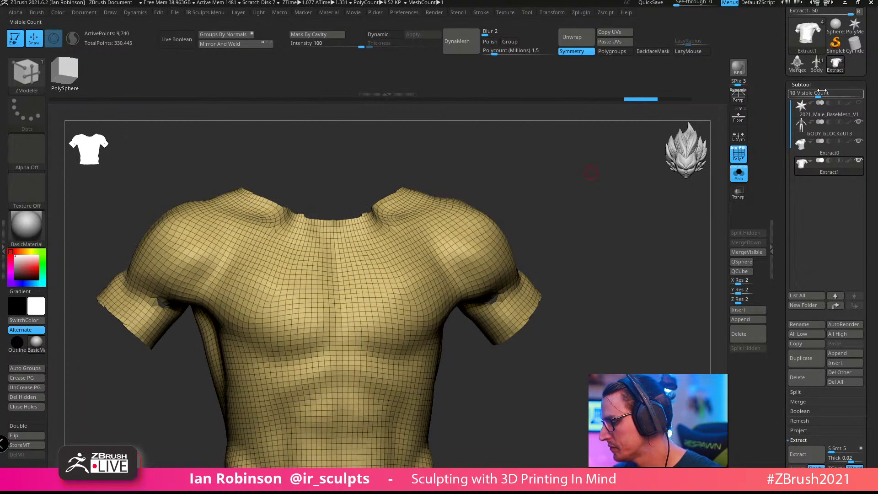
# Step: Switch to the dragon's Body tool, turn off Solo to show all its subtools, and frame the neck and jaw area
pyautogui.click(799, 66)
pyautogui.moveTo(619, 268); pyautogui.dragTo(620, 259)
pyautogui.click(816, 64)
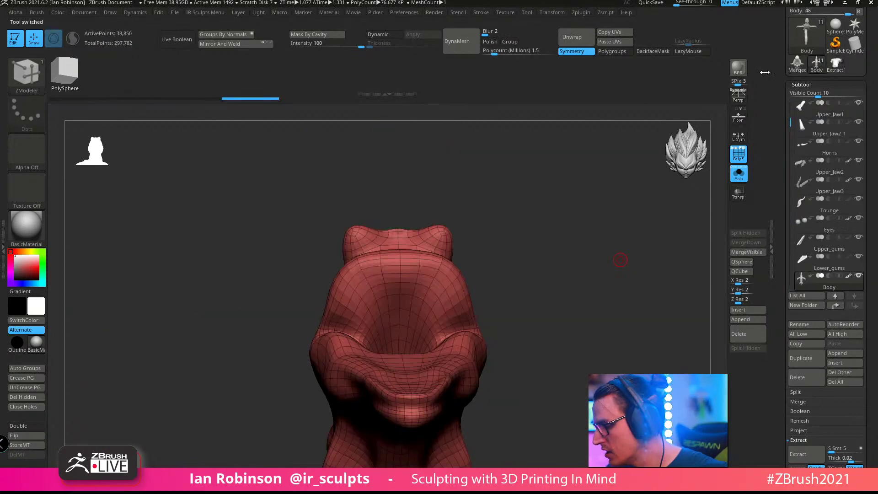
pyautogui.press('f')
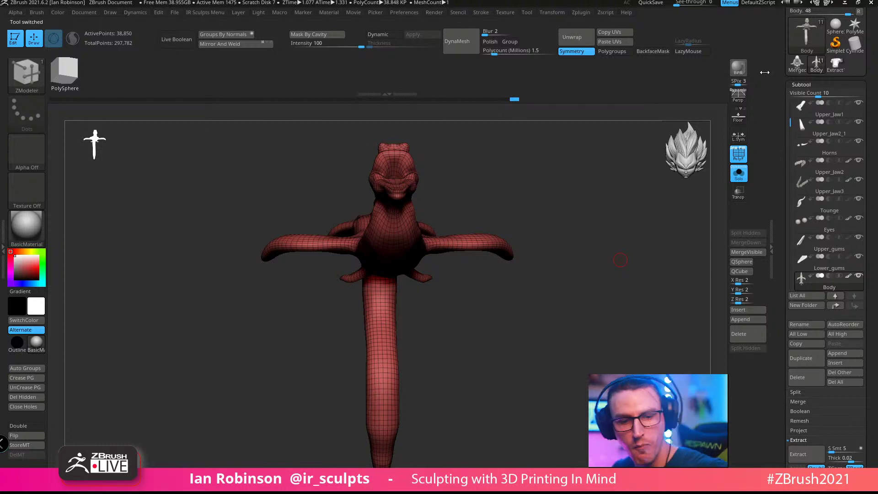
pyautogui.moveTo(491, 278); pyautogui.dragTo(597, 292)
pyautogui.click(739, 173)
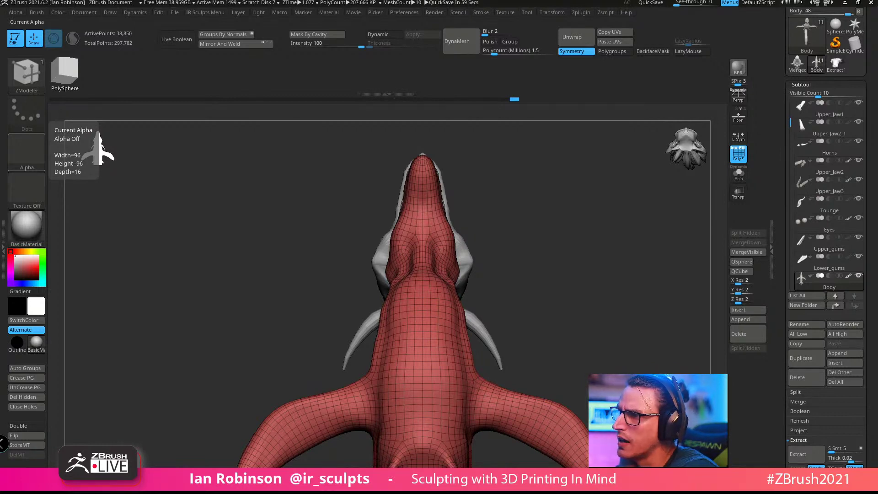
pyautogui.moveTo(571, 214); pyautogui.dragTo(594, 229)
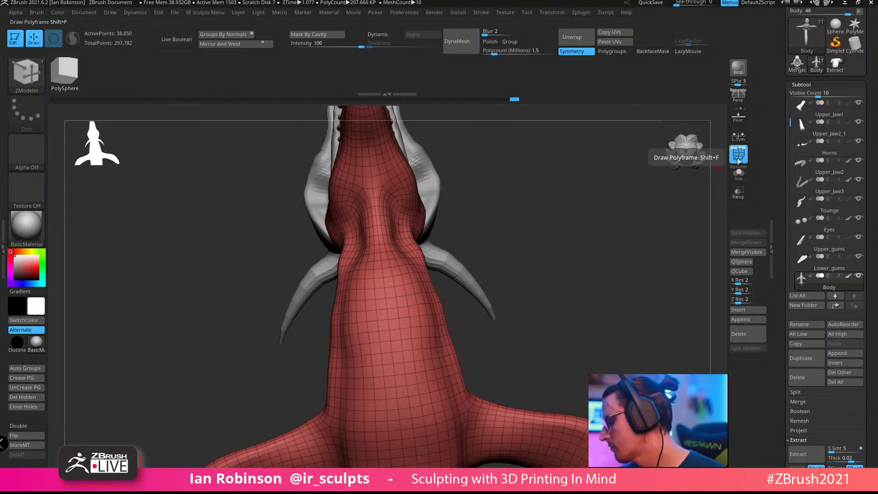
pyautogui.moveTo(653, 229)
pyautogui.mouseDown()
pyautogui.moveTo(688, 209)
pyautogui.moveTo(553, 276)
pyautogui.moveTo(564, 212)
pyautogui.moveTo(536, 208)
pyautogui.mouseUp()
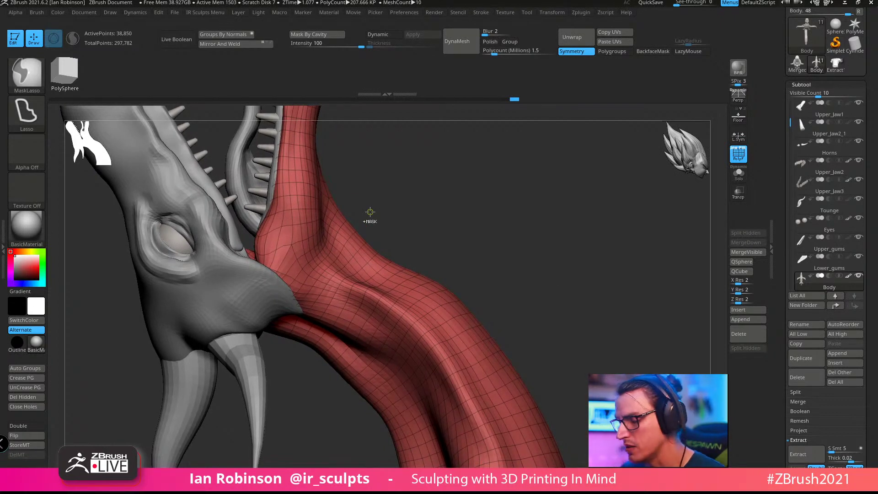
pyautogui.moveTo(343, 195)
pyautogui.keyDown('ctrl'); pyautogui.mouseDown()
pyautogui.moveTo(341, 273)
pyautogui.moveTo(447, 264)
pyautogui.mouseUp(); pyautogui.keyUp('ctrl')
pyautogui.press('b')
pyautogui.press('z')
pyautogui.press('m')
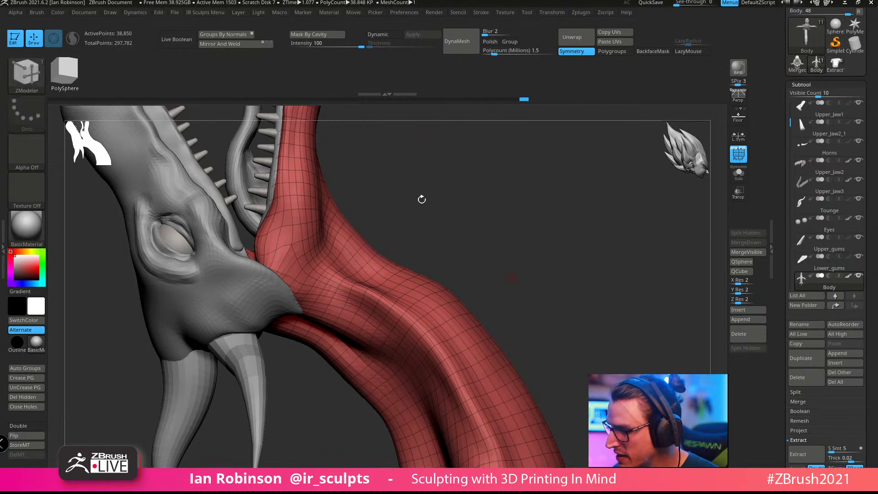
pyautogui.moveTo(421, 199); pyautogui.dragTo(435, 180)
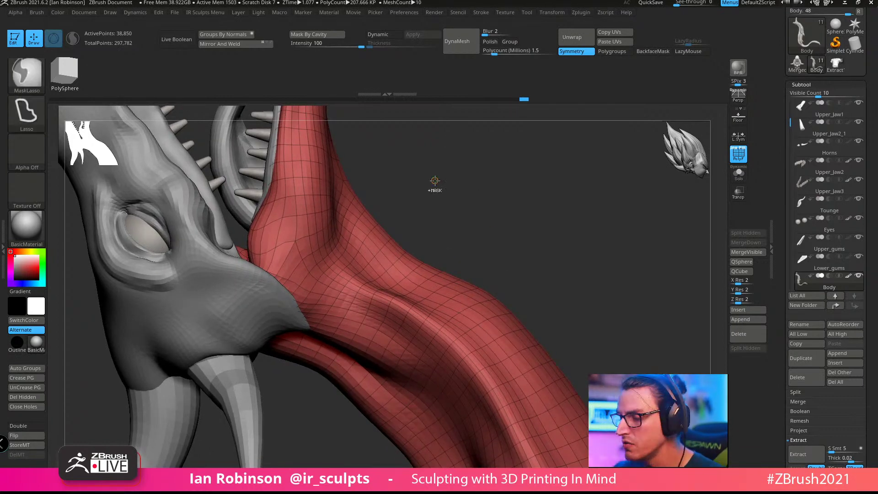
pyautogui.moveTo(541, 222)
pyautogui.mouseDown()
pyautogui.moveTo(539, 206)
pyautogui.moveTo(545, 216)
pyautogui.mouseUp()
# Step: Raise the dragon's Body subtool to subdivision level 3
pyautogui.click(813, 86)
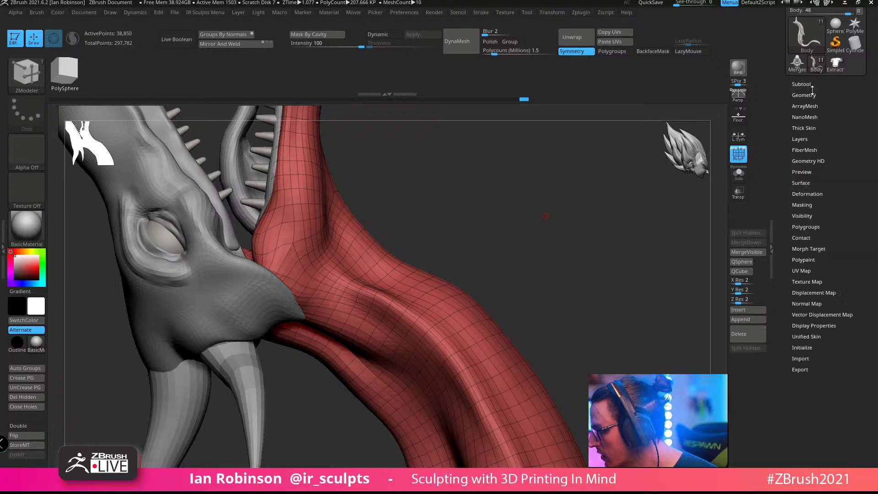
pyautogui.click(813, 95)
pyautogui.press('d')
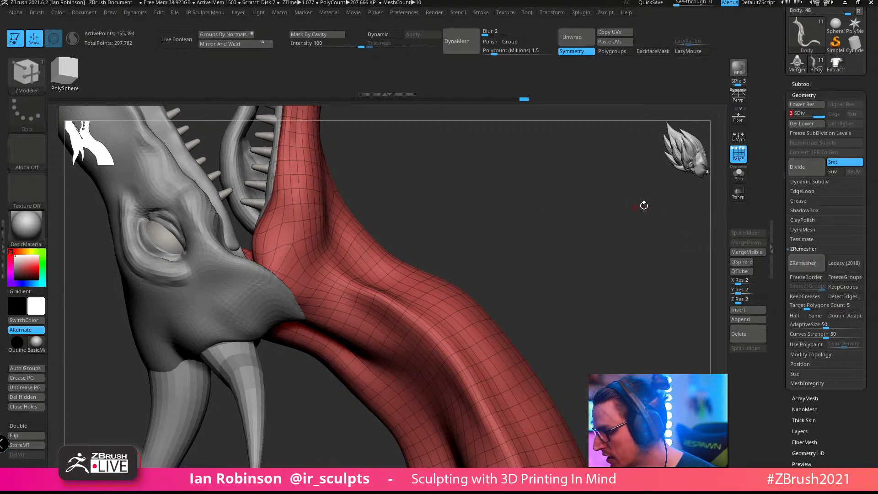
# Step: Duplicate the dragon's Body subtool, select the copy and isolate it with Solo
pyautogui.click(807, 84)
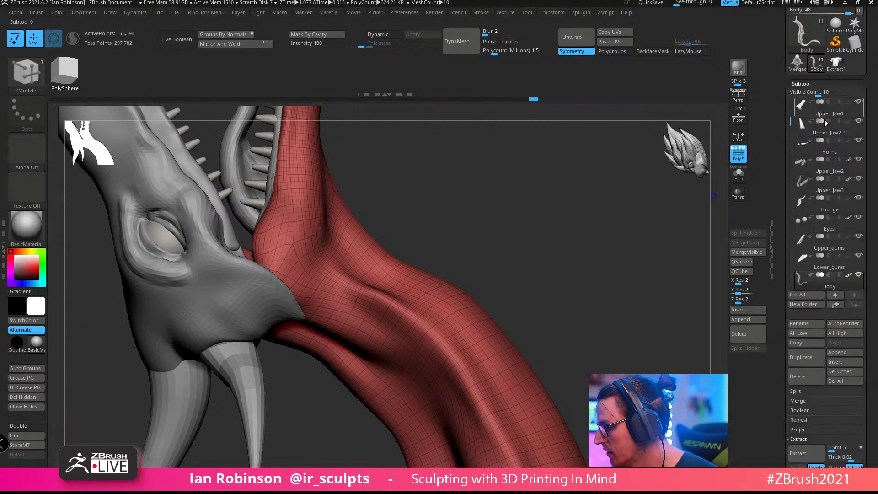
pyautogui.moveTo(790, 122); pyautogui.dragTo(791, 133)
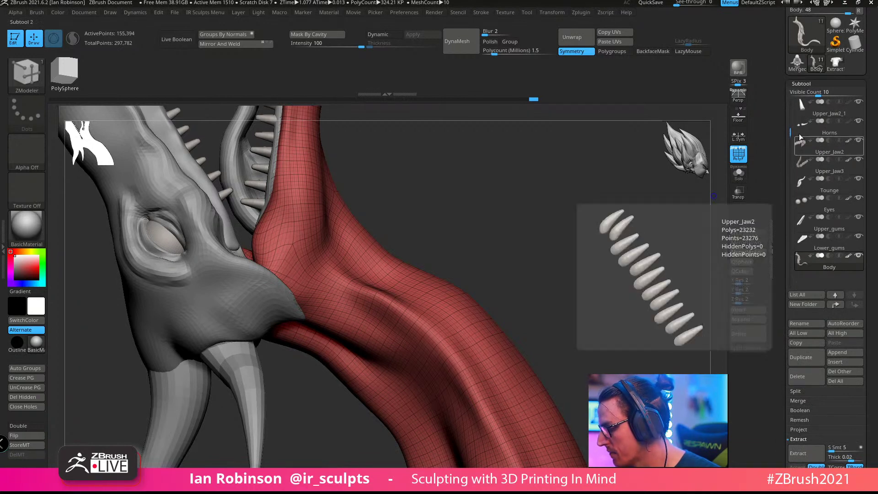
pyautogui.press('ctrl')
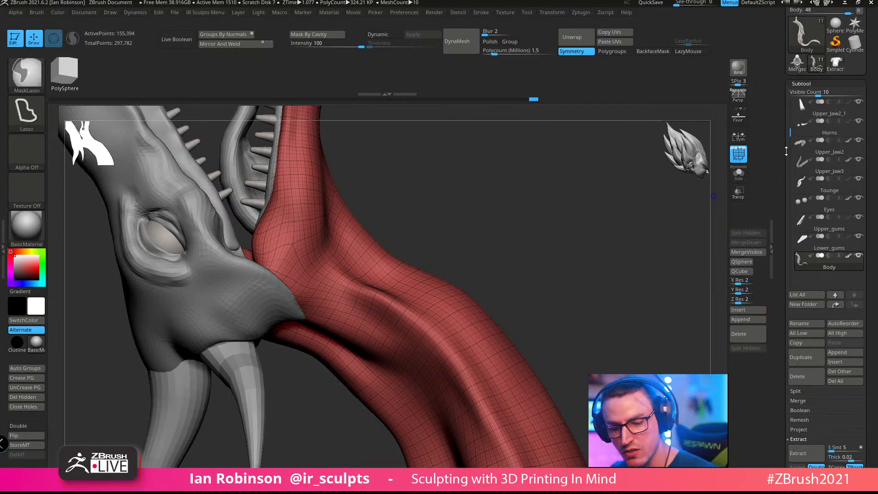
pyautogui.hotkey('ctrl', 'shift')
pyautogui.hotkey('ctrl', 'shift', 'd')
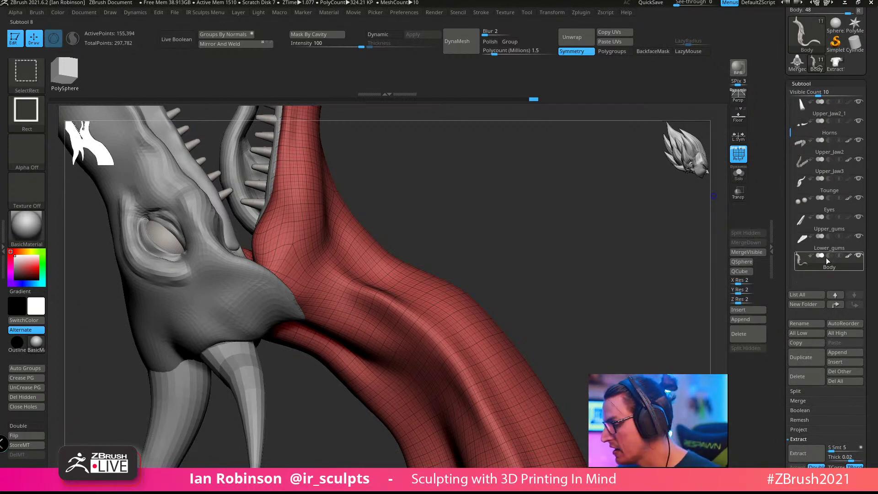
pyautogui.click(824, 279)
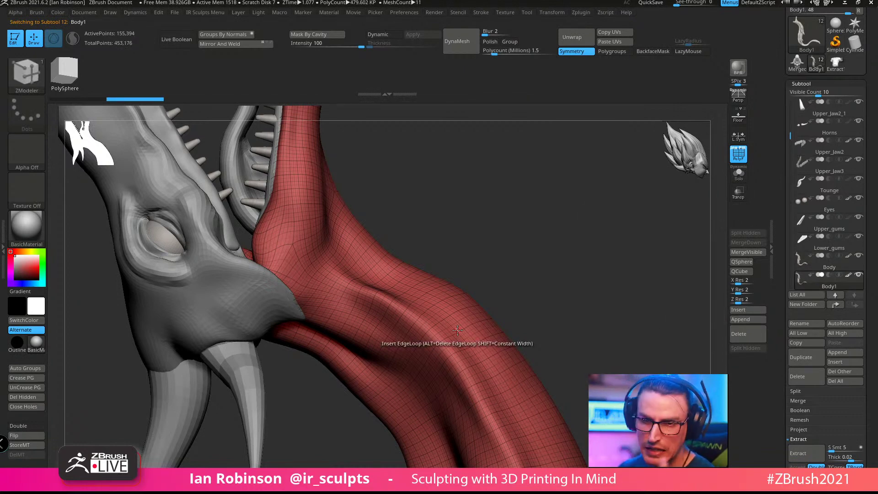
pyautogui.click(738, 173)
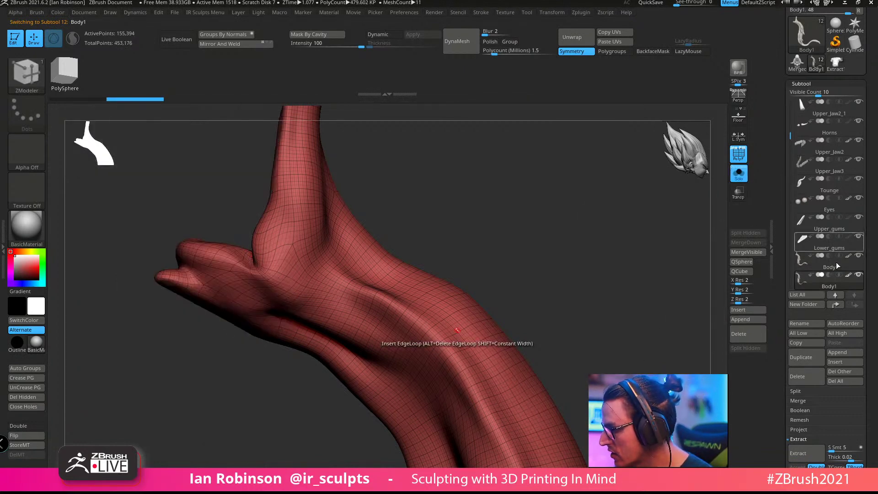
# Step: Delete the lower subdivision levels of the duplicated body mesh
pyautogui.click(801, 84)
pyautogui.click(803, 95)
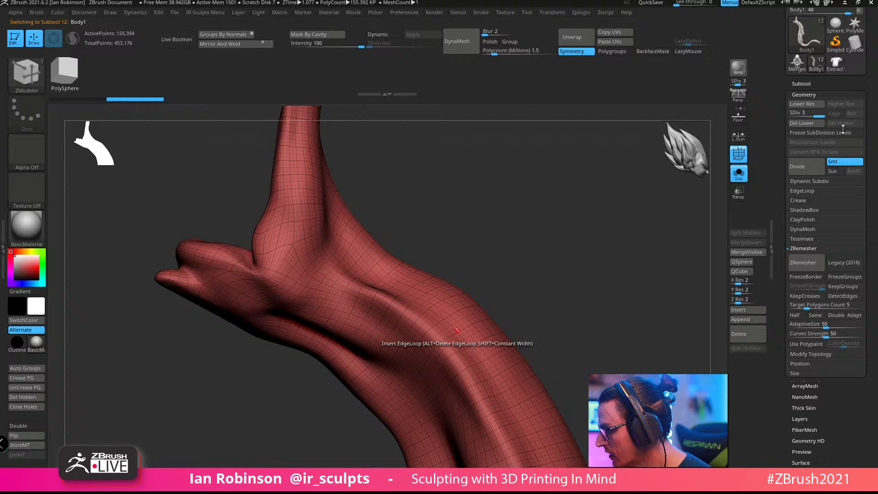
pyautogui.click(806, 123)
pyautogui.moveTo(507, 191)
pyautogui.mouseDown()
pyautogui.moveTo(527, 210)
pyautogui.moveTo(498, 197)
pyautogui.mouseUp()
# Step: Set the masking brush to MeshProject with a Curve stroke and frame the side of the neck
pyautogui.keyDown('ctrl'); pyautogui.click(29, 75); pyautogui.keyUp('ctrl')
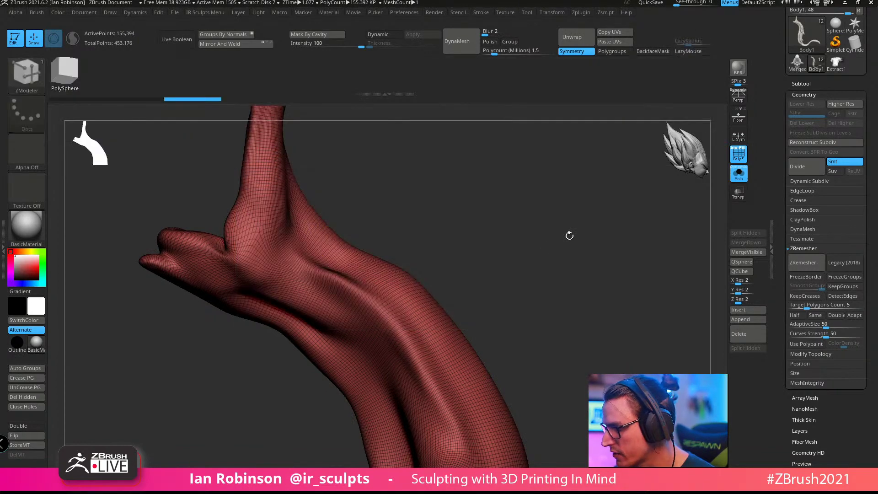
pyautogui.moveTo(569, 235)
pyautogui.mouseDown()
pyautogui.moveTo(592, 238)
pyautogui.moveTo(586, 188)
pyautogui.moveTo(563, 196)
pyautogui.moveTo(547, 255)
pyautogui.moveTo(571, 248)
pyautogui.moveTo(610, 223)
pyautogui.moveTo(583, 242)
pyautogui.moveTo(378, 254)
pyautogui.mouseUp()
pyautogui.press('ctrl')
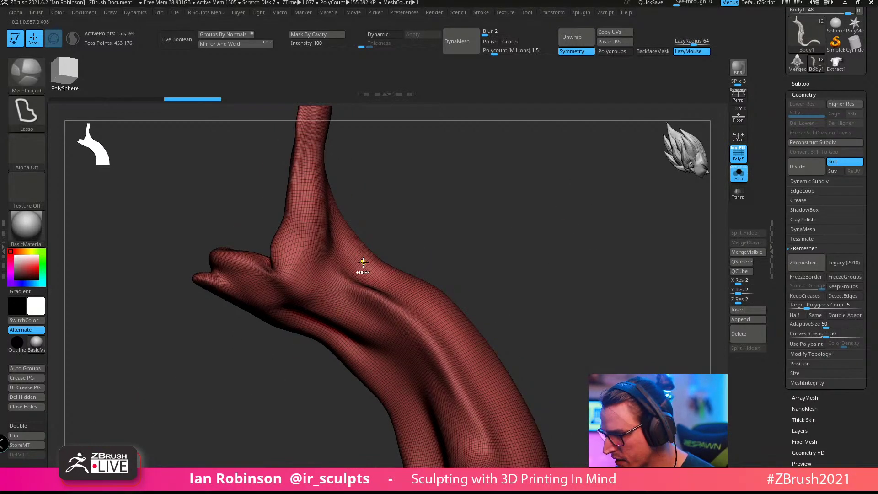
pyautogui.click(41, 115)
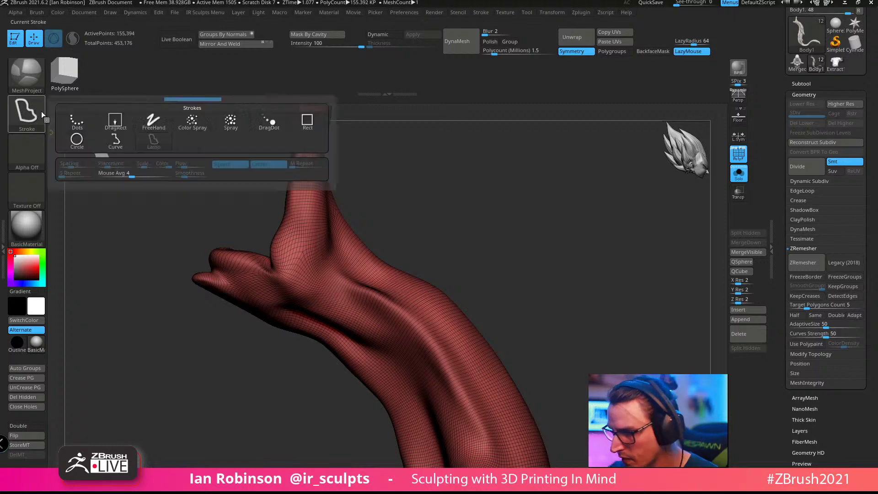
pyautogui.keyDown('ctrl'); pyautogui.click(117, 143); pyautogui.keyUp('ctrl')
pyautogui.moveTo(546, 177)
pyautogui.keyDown('alt'); pyautogui.mouseDown()
pyautogui.moveTo(530, 213)
pyautogui.moveTo(493, 239)
pyautogui.mouseUp(); pyautogui.keyUp('alt')
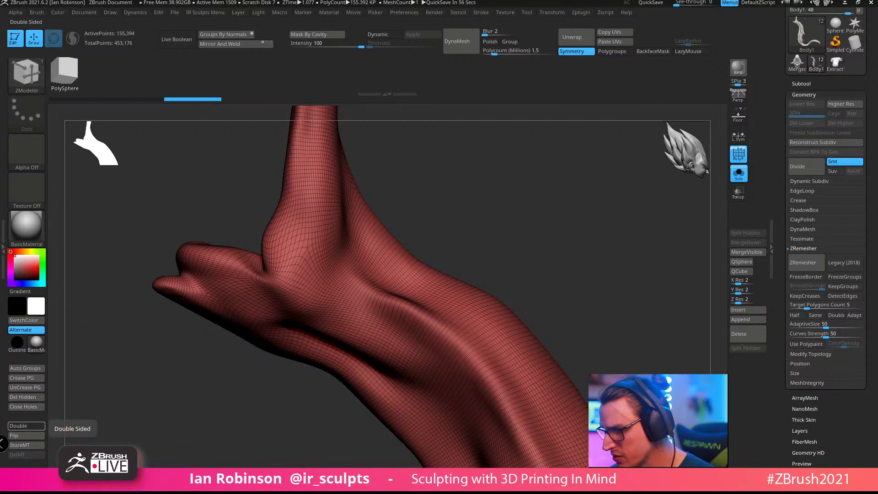
pyautogui.moveTo(481, 187); pyautogui.dragTo(500, 166)
pyautogui.keyDown('alt'); pyautogui.moveTo(546, 229); pyautogui.dragTo(500, 225); pyautogui.keyUp('alt')
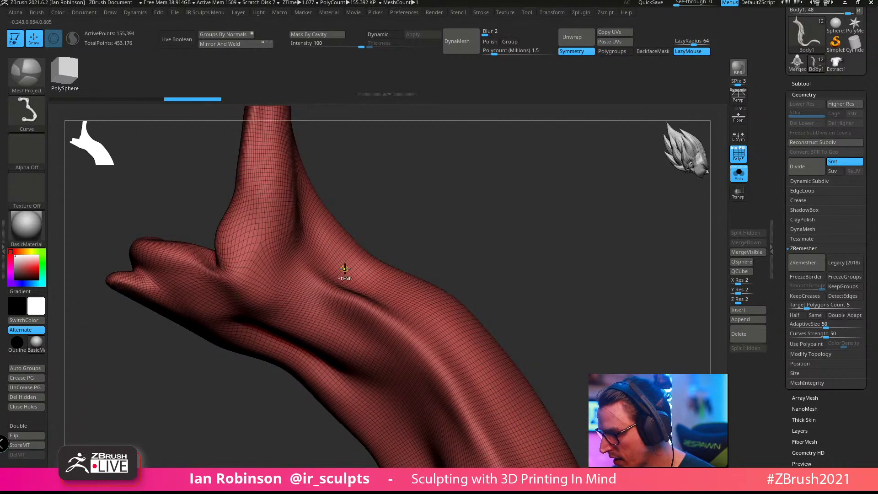
# Step: Try to outline a MeshProject panel on the neck behind the jaw, and undo it
pyautogui.keyDown('ctrl'); pyautogui.moveTo(342, 271); pyautogui.dragTo(343, 207); pyautogui.keyUp('ctrl')
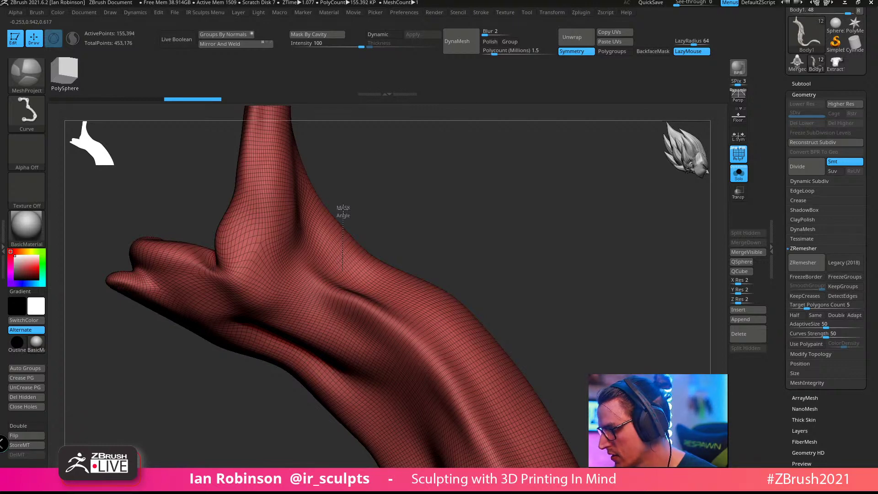
pyautogui.moveTo(343, 207)
pyautogui.keyDown('ctrl'); pyautogui.mouseDown()
pyautogui.moveTo(347, 200)
pyautogui.moveTo(383, 235)
pyautogui.mouseUp(); pyautogui.keyUp('ctrl')
pyautogui.hotkey('ctrl', 'z')
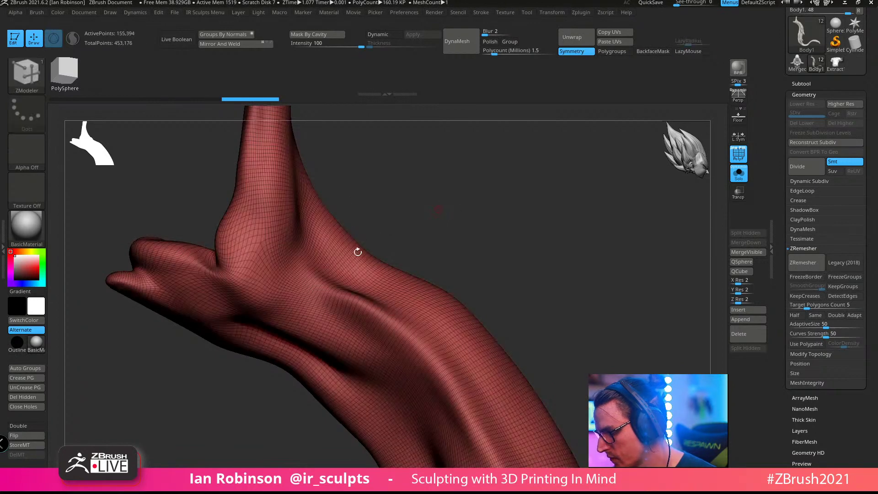
pyautogui.hotkey('ctrl', 'z')
# Step: Lower the MeshProject brush's Z Intensity and outline a four-sided panel on the side of the neck
pyautogui.press('space')
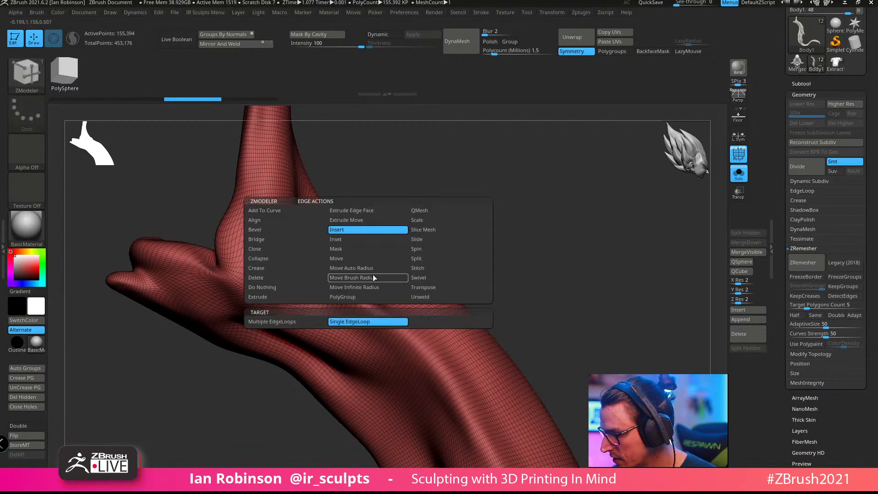
pyautogui.press('space')
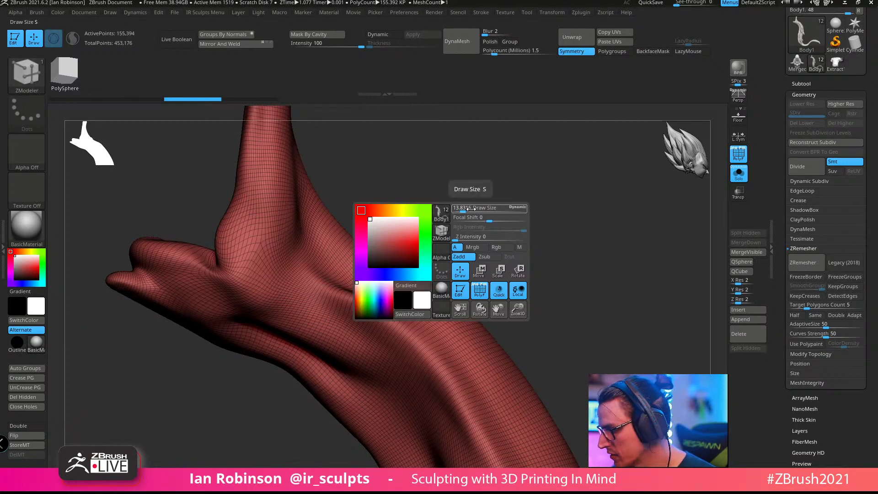
pyautogui.press('ctrl')
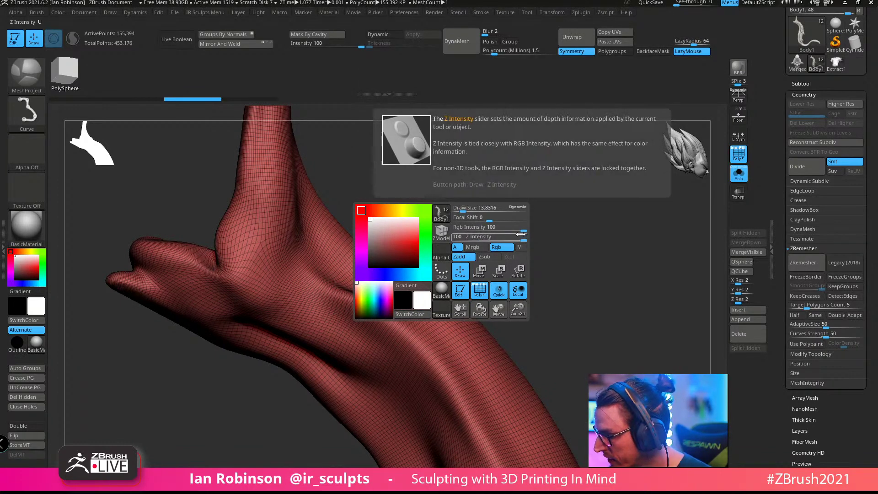
pyautogui.moveTo(520, 234); pyautogui.dragTo(492, 237)
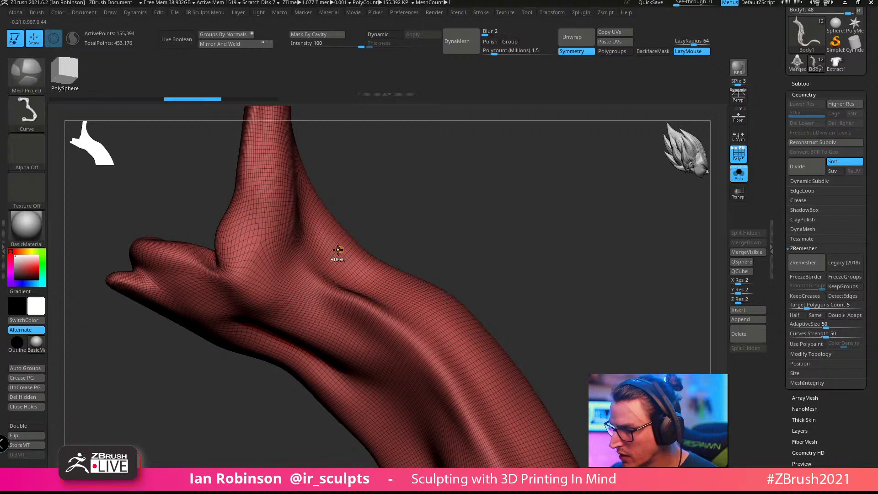
pyautogui.moveTo(323, 262)
pyautogui.keyDown('ctrl'); pyautogui.mouseDown()
pyautogui.moveTo(328, 191)
pyautogui.moveTo(366, 231)
pyautogui.moveTo(375, 294)
pyautogui.mouseUp(); pyautogui.keyUp('ctrl')
pyautogui.click(377, 301)
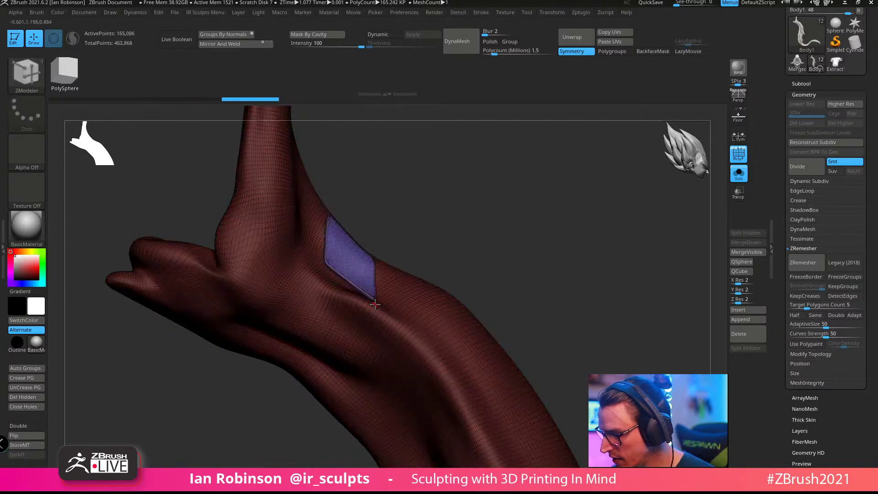
# Step: Split the two unmasked neck panels from the body copy with Split Unmasked Points and select them as the active subtool
pyautogui.moveTo(555, 209)
pyautogui.mouseDown()
pyautogui.moveTo(528, 225)
pyautogui.moveTo(604, 225)
pyautogui.moveTo(614, 209)
pyautogui.moveTo(633, 231)
pyautogui.moveTo(590, 263)
pyautogui.moveTo(642, 227)
pyautogui.mouseUp()
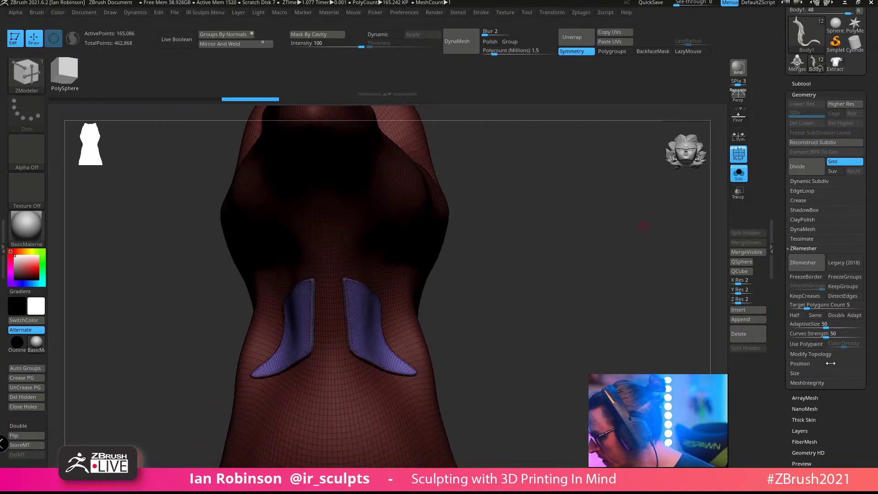
pyautogui.click(810, 84)
pyautogui.moveTo(822, 389); pyautogui.dragTo(822, 240)
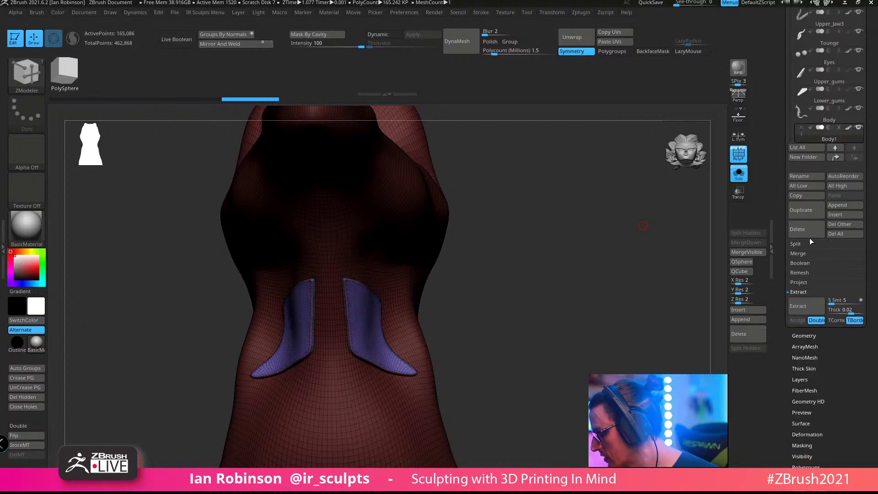
pyautogui.click(805, 245)
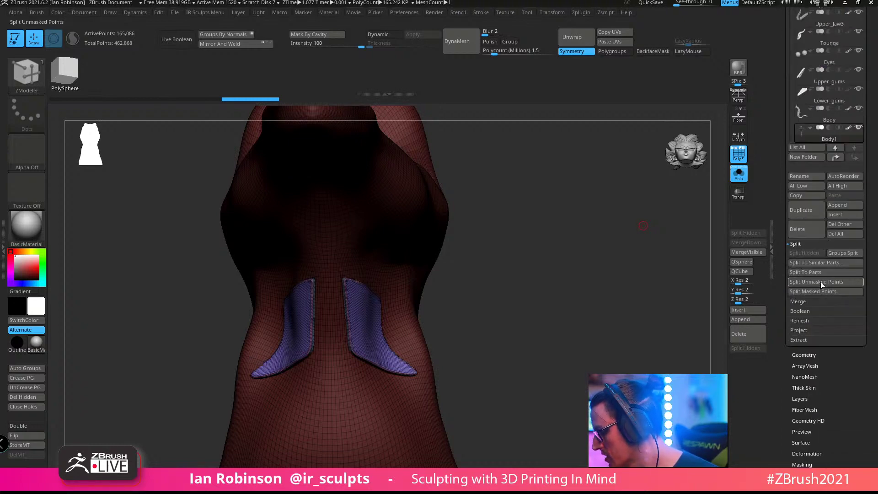
pyautogui.click(822, 282)
pyautogui.moveTo(584, 241); pyautogui.dragTo(594, 276)
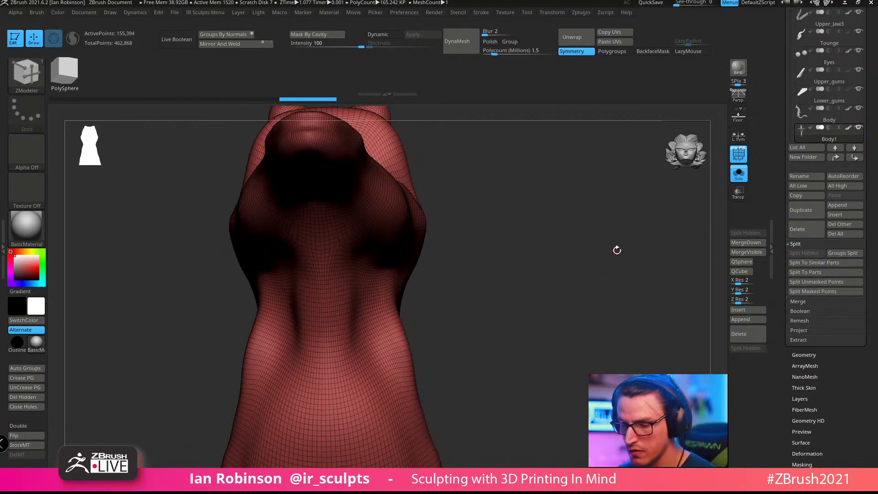
pyautogui.press('Down')
pyautogui.moveTo(605, 218); pyautogui.dragTo(605, 227)
pyautogui.moveTo(597, 259); pyautogui.dragTo(574, 284)
# Step: Hide and delete one of the two mirrored panels, leaving a single panel, and turn off Solo to show the whole dragon
pyautogui.hotkey('ctrl', 'shift')
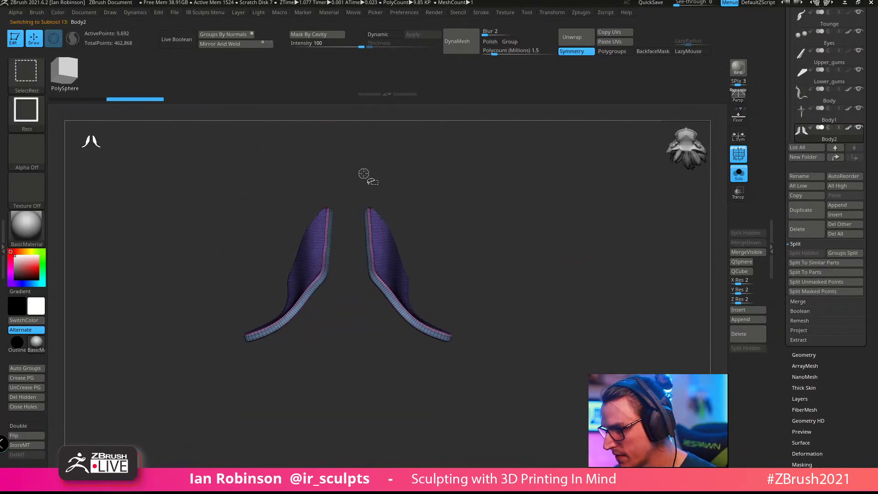
pyautogui.keyDown('ctrl'); pyautogui.keyDown('shift'); pyautogui.moveTo(355, 166); pyautogui.dragTo(526, 404); pyautogui.keyUp('shift'); pyautogui.keyUp('ctrl')
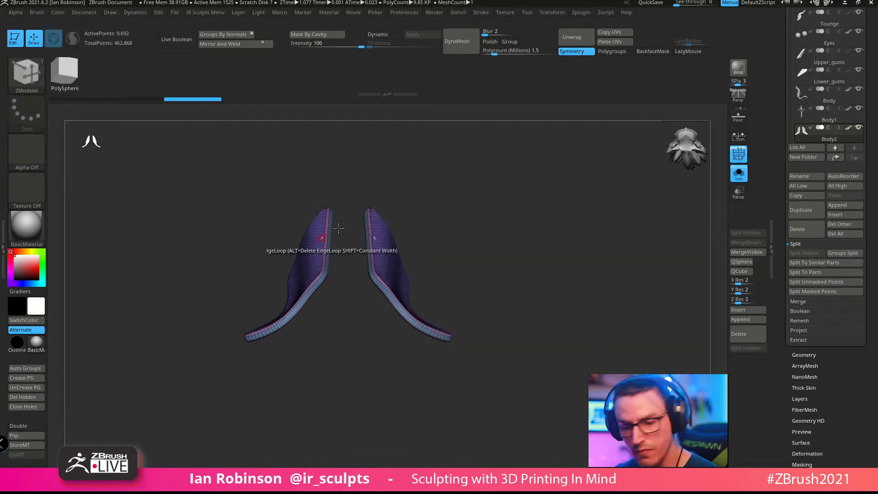
pyautogui.keyDown('ctrl'); pyautogui.keyDown('alt'); pyautogui.keyDown('shift'); pyautogui.moveTo(346, 167); pyautogui.dragTo(556, 415); pyautogui.keyUp('shift'); pyautogui.keyUp('alt'); pyautogui.keyUp('ctrl')
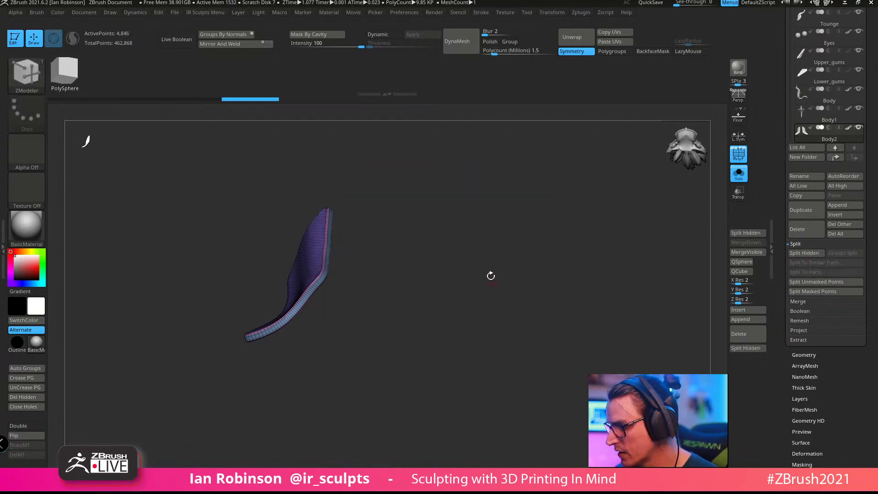
pyautogui.moveTo(542, 329); pyautogui.dragTo(541, 304)
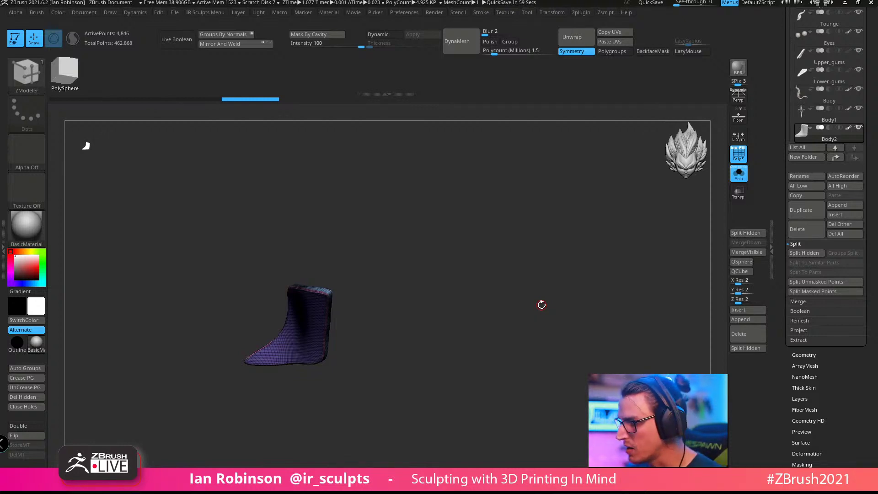
pyautogui.click(36, 397)
pyautogui.click(738, 173)
pyautogui.moveTo(457, 210); pyautogui.dragTo(590, 215)
# Step: Use MaskLasso to isolate the remaining panel's inner edge and move that edge toward the centreline of the neck
pyautogui.press('b')
pyautogui.press('m')
pyautogui.press('p')
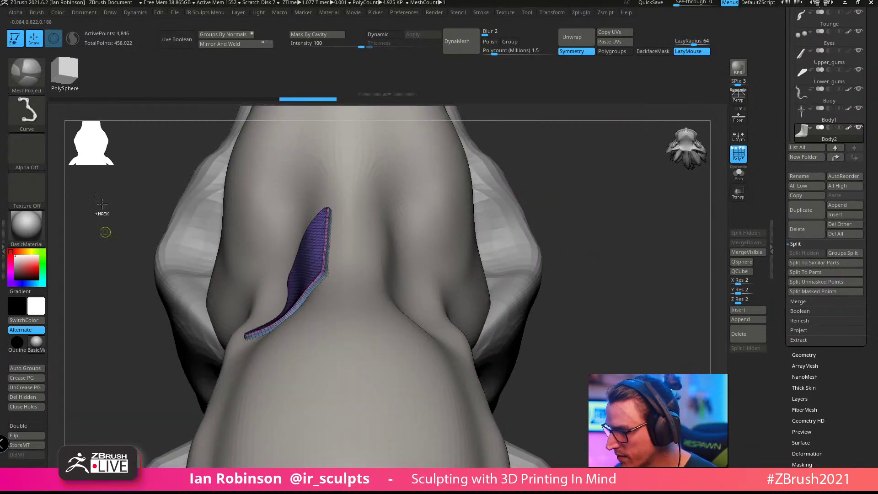
pyautogui.click(32, 109)
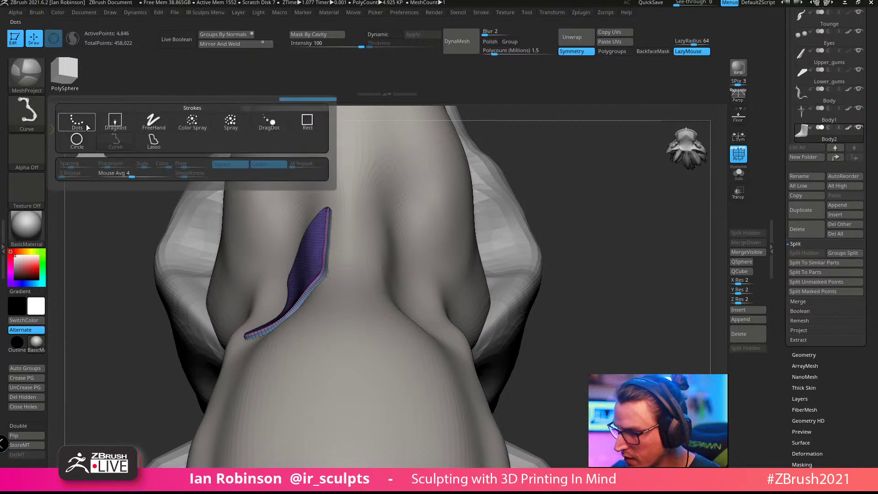
pyautogui.click(33, 80)
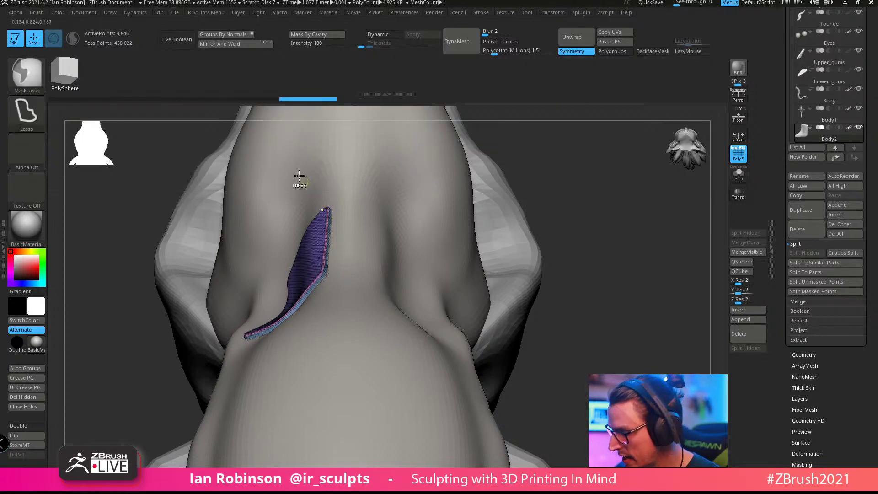
pyautogui.moveTo(301, 189)
pyautogui.keyDown('ctrl'); pyautogui.mouseDown()
pyautogui.moveTo(321, 326)
pyautogui.moveTo(358, 294)
pyautogui.mouseUp(); pyautogui.keyUp('ctrl')
pyautogui.press('w')
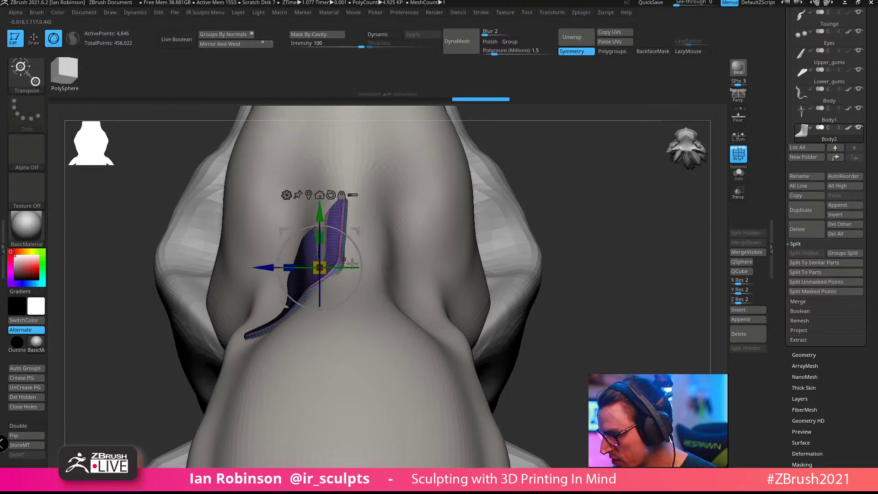
pyautogui.moveTo(352, 262); pyautogui.dragTo(345, 274)
pyautogui.press('q')
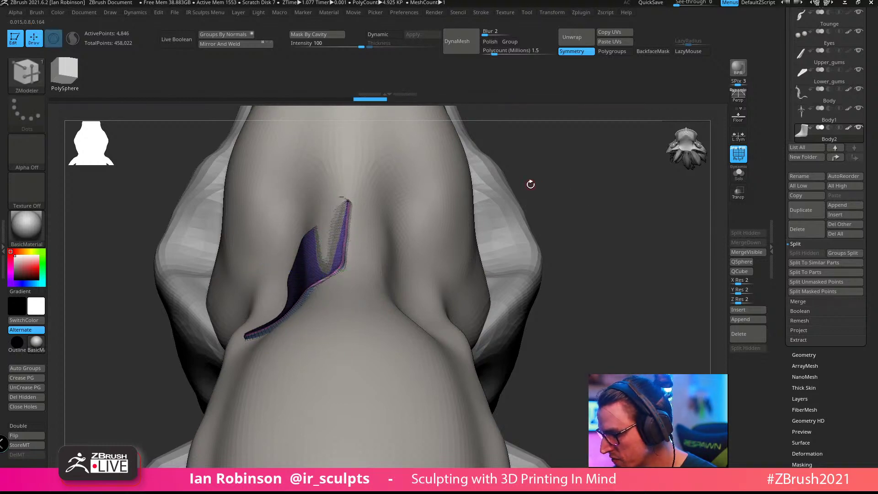
# Step: Reshape the panel's inner edge and corners with the Move brush so they follow the middle of the neck
pyautogui.press('b')
pyautogui.press('m')
pyautogui.press('v')
pyautogui.press('s')
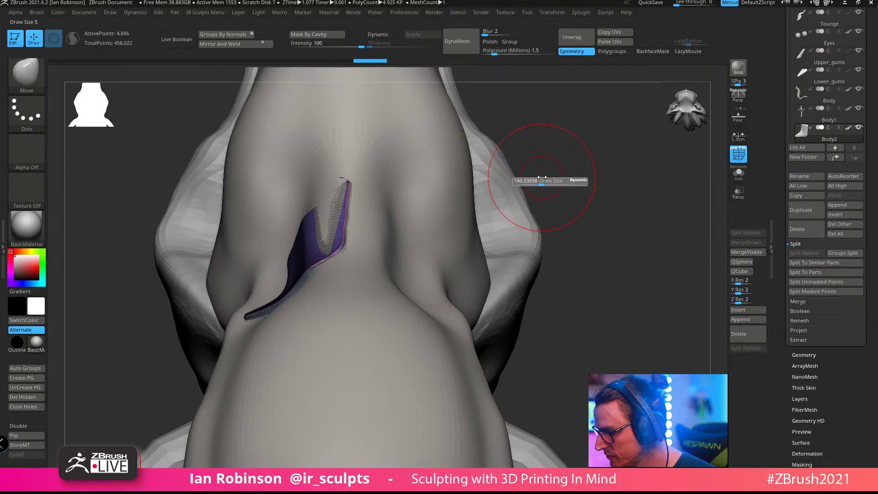
pyautogui.moveTo(342, 205)
pyautogui.mouseDown()
pyautogui.moveTo(336, 198)
pyautogui.moveTo(347, 186)
pyautogui.mouseUp()
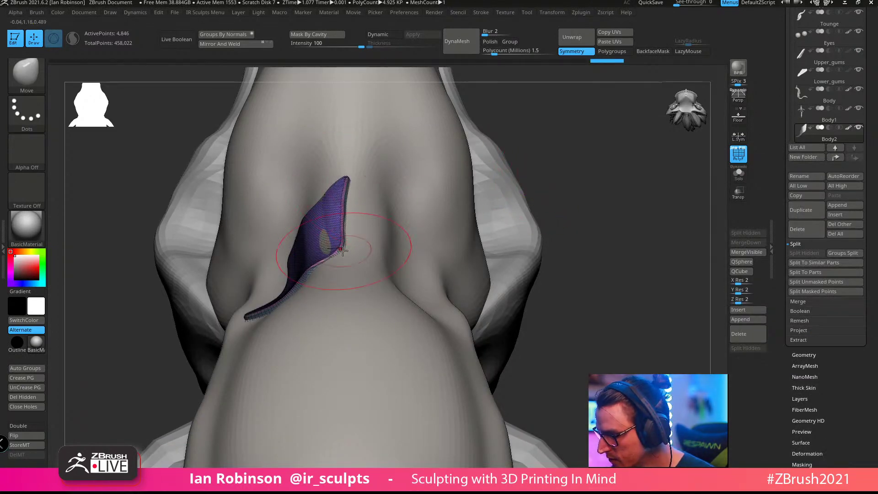
pyautogui.moveTo(566, 187); pyautogui.dragTo(544, 256)
pyautogui.moveTo(345, 226); pyautogui.dragTo(353, 211)
pyautogui.moveTo(337, 160); pyautogui.dragTo(343, 153)
pyautogui.moveTo(347, 191); pyautogui.dragTo(345, 187)
pyautogui.moveTo(539, 216); pyautogui.dragTo(544, 232)
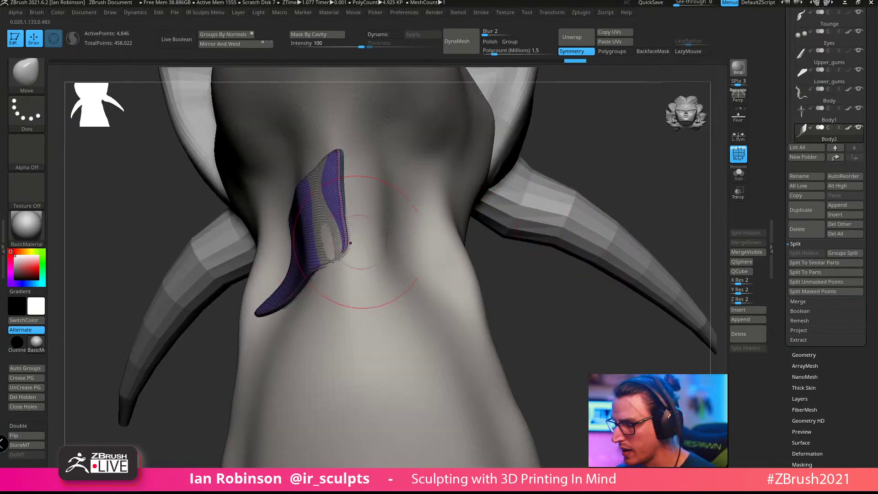
pyautogui.moveTo(387, 235); pyautogui.dragTo(329, 249)
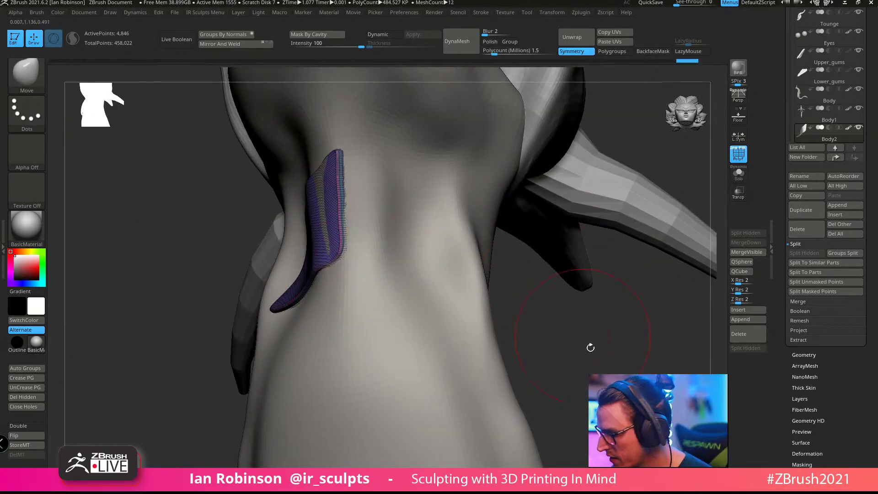
pyautogui.moveTo(590, 348); pyautogui.dragTo(336, 258)
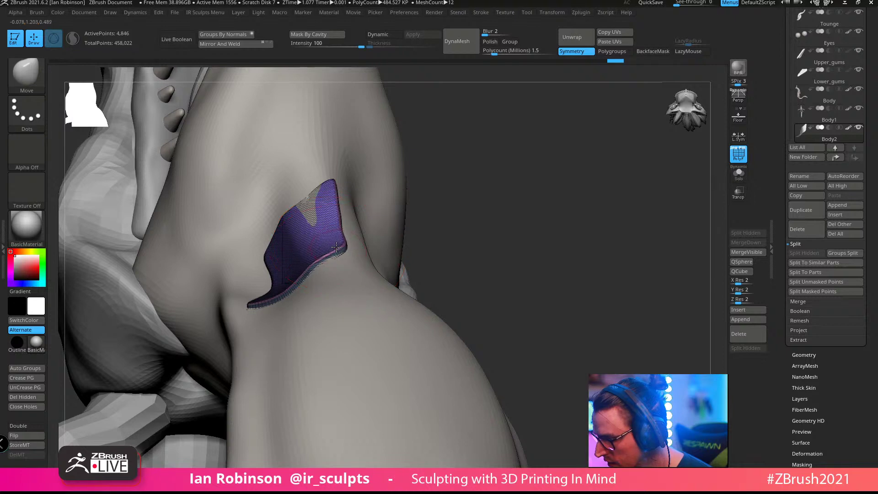
# Step: Pull the panel's sunken upper area and outer parts out of the neck surface with the Move brush
pyautogui.moveTo(505, 181)
pyautogui.keyDown('alt'); pyautogui.mouseDown()
pyautogui.moveTo(545, 220)
pyautogui.moveTo(590, 201)
pyautogui.mouseUp(); pyautogui.keyUp('alt')
pyautogui.moveTo(372, 181); pyautogui.dragTo(407, 114)
pyautogui.moveTo(233, 184); pyautogui.dragTo(200, 143)
pyautogui.moveTo(334, 117); pyautogui.dragTo(386, 120)
pyautogui.moveTo(201, 137); pyautogui.dragTo(211, 143)
pyautogui.moveTo(394, 145)
pyautogui.keyDown('alt'); pyautogui.mouseDown()
pyautogui.moveTo(480, 142)
pyautogui.moveTo(509, 173)
pyautogui.moveTo(582, 165)
pyautogui.moveTo(580, 246)
pyautogui.moveTo(531, 307)
pyautogui.mouseUp(); pyautogui.keyUp('alt')
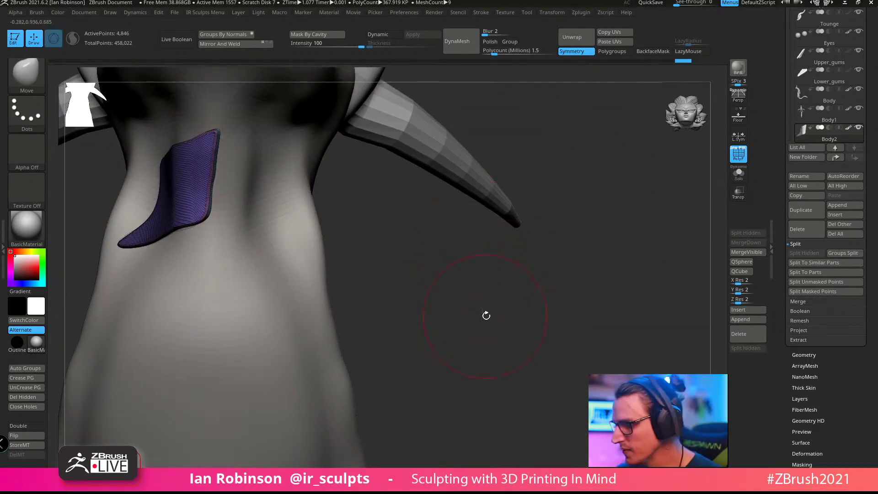
pyautogui.moveTo(486, 315); pyautogui.dragTo(543, 325)
pyautogui.moveTo(518, 283); pyautogui.dragTo(377, 245)
pyautogui.moveTo(263, 242); pyautogui.dragTo(261, 242)
pyautogui.moveTo(485, 201); pyautogui.dragTo(365, 192)
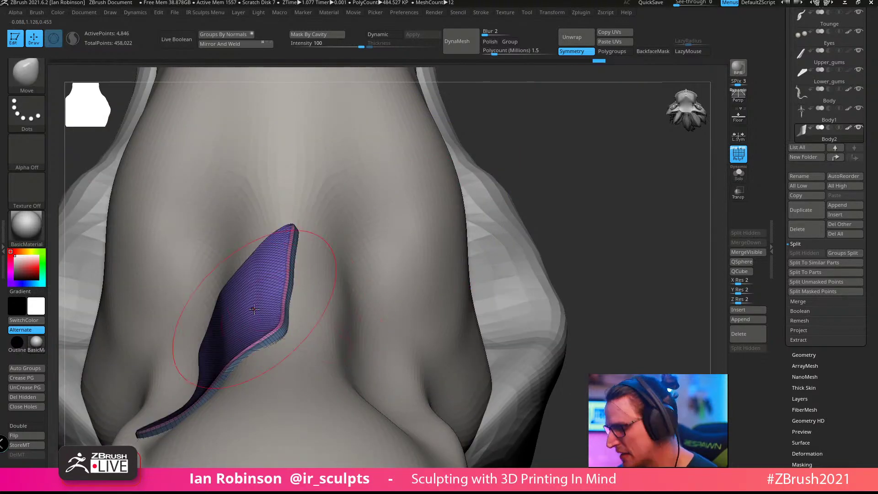
# Step: Apply Mirror And Weld to the single panel so it spans both sides of the neck
pyautogui.moveTo(696, 175); pyautogui.dragTo(608, 234)
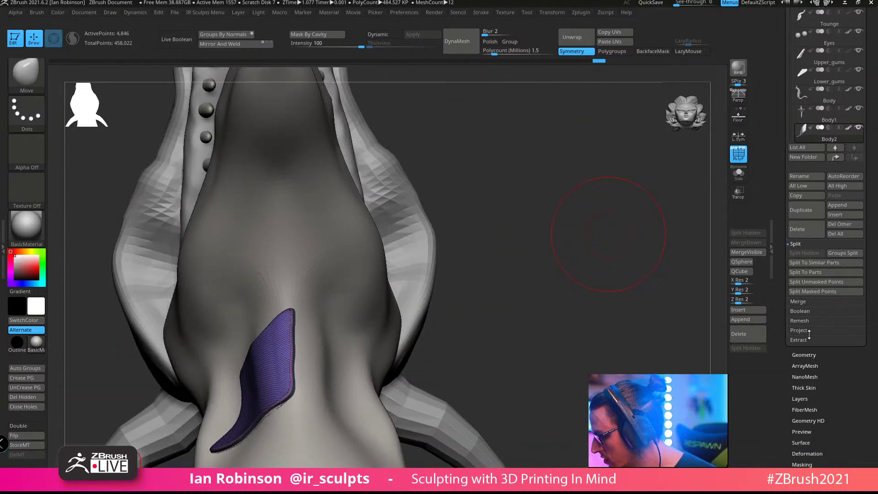
pyautogui.click(820, 356)
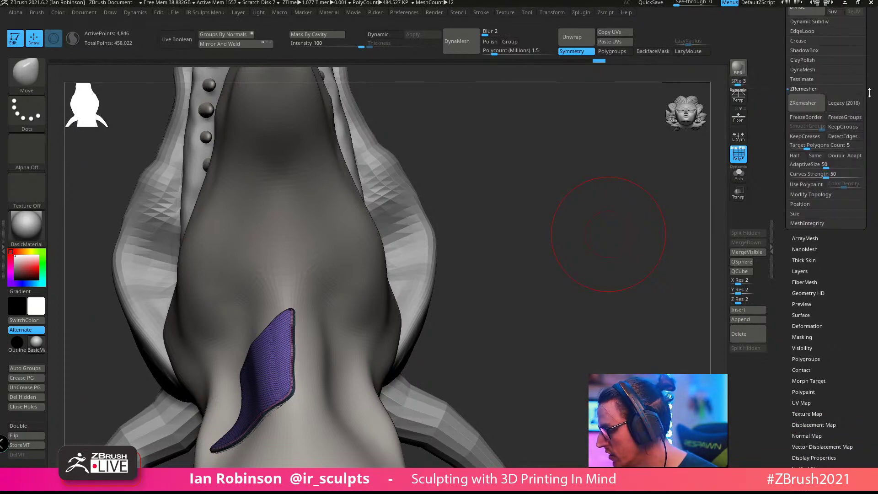
pyautogui.moveTo(869, 92); pyautogui.dragTo(867, 258)
pyautogui.click(817, 297)
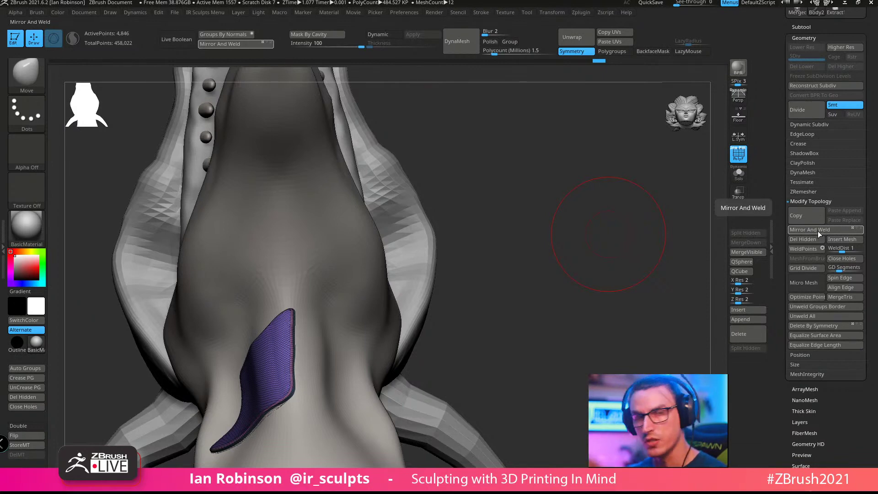
pyautogui.click(817, 233)
pyautogui.moveTo(495, 176); pyautogui.dragTo(548, 251)
pyautogui.moveTo(602, 216); pyautogui.dragTo(538, 218)
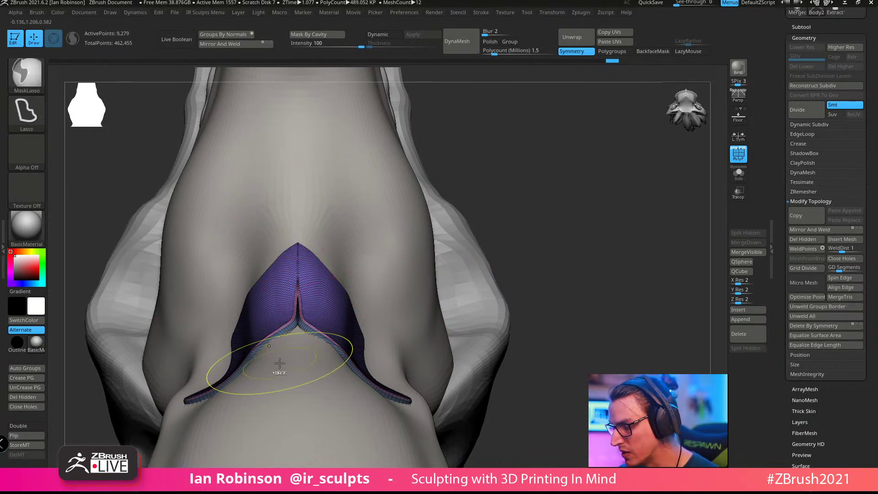
pyautogui.moveTo(280, 353)
pyautogui.keyDown('ctrl'); pyautogui.mouseDown()
pyautogui.moveTo(304, 170)
pyautogui.moveTo(327, 339)
pyautogui.moveTo(293, 387)
pyautogui.moveTo(285, 357)
pyautogui.mouseUp(); pyautogui.keyUp('ctrl')
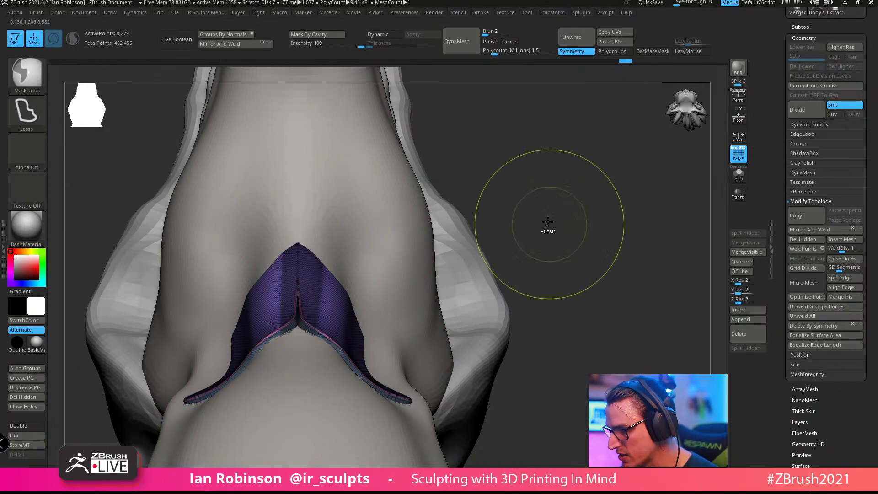
pyautogui.press('w')
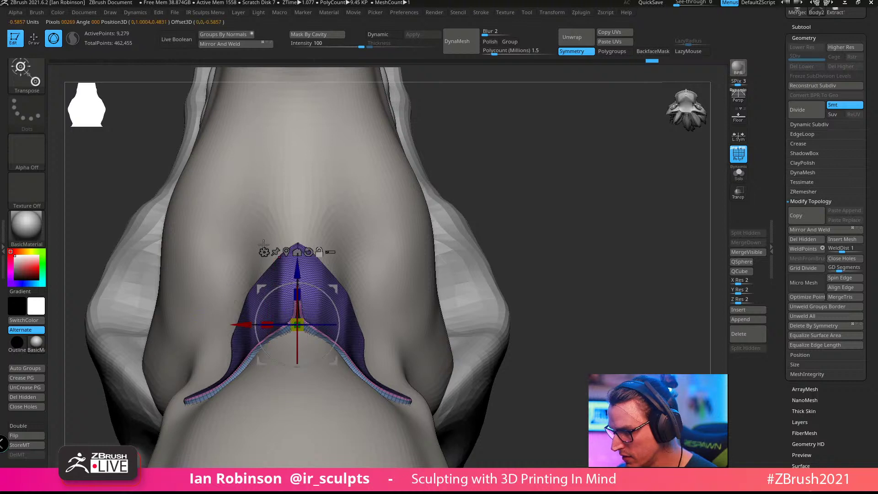
pyautogui.moveTo(246, 328); pyautogui.dragTo(257, 326)
pyautogui.press('q')
pyautogui.hotkey('ctrl', 'z')
# Step: Use MaskLasso to isolate the panel's middle, shift it sideways past the centreline, and apply Mirror And Weld again
pyautogui.keyDown('ctrl'); pyautogui.moveTo(575, 158); pyautogui.dragTo(592, 238); pyautogui.keyUp('ctrl')
pyautogui.moveTo(283, 348)
pyautogui.keyDown('ctrl'); pyautogui.mouseDown()
pyautogui.moveTo(320, 174)
pyautogui.moveTo(322, 316)
pyautogui.moveTo(310, 342)
pyautogui.mouseUp(); pyautogui.keyUp('ctrl')
pyautogui.press('w')
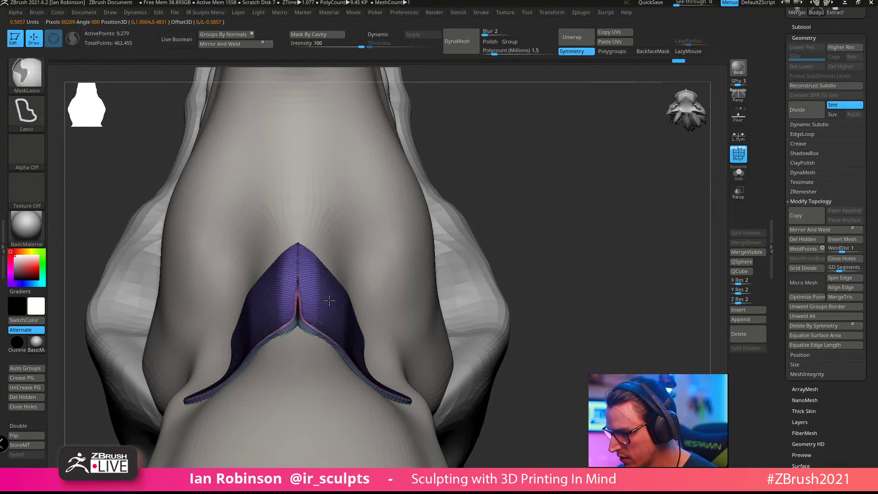
pyautogui.moveTo(214, 326); pyautogui.dragTo(226, 327)
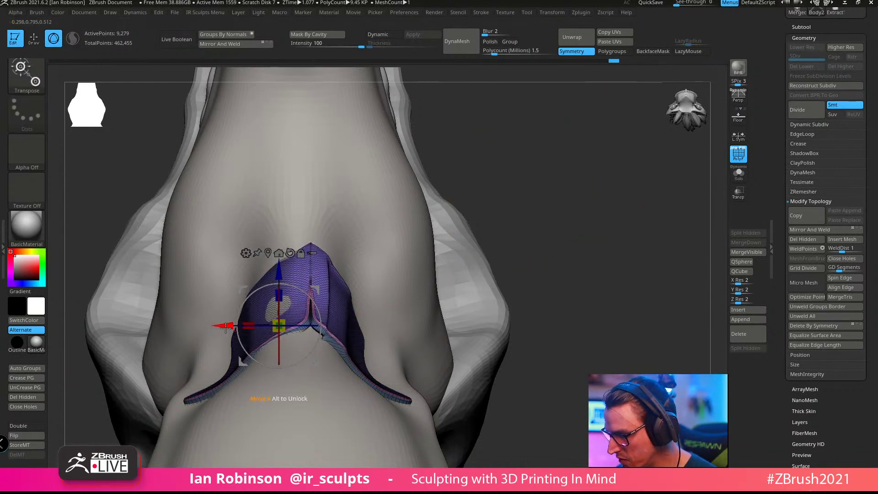
pyautogui.press('q')
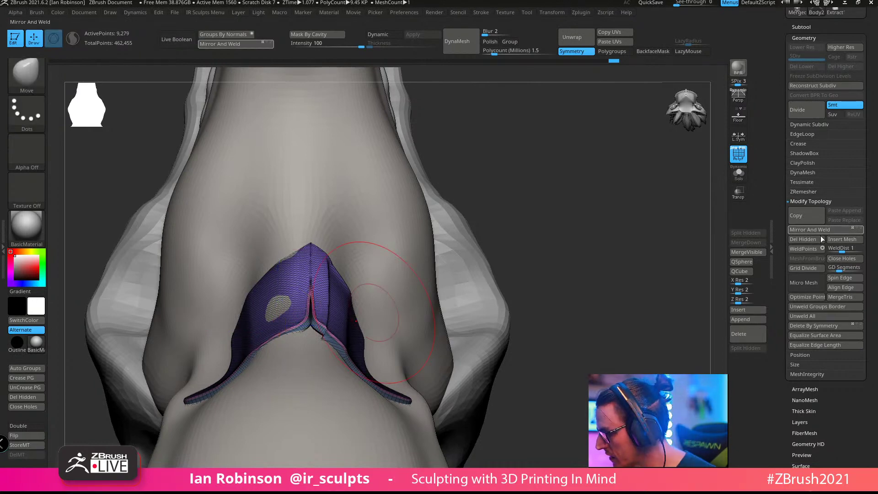
pyautogui.click(818, 229)
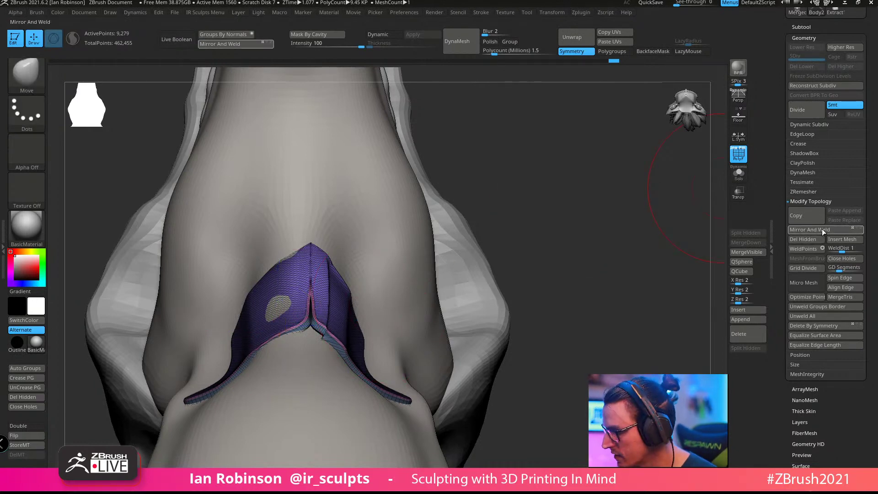
# Step: Adjust the panel's upper tip with the Move brush and pull its sunken middle out of the neck surface
pyautogui.moveTo(562, 224)
pyautogui.mouseDown()
pyautogui.moveTo(581, 207)
pyautogui.moveTo(526, 240)
pyautogui.mouseUp()
pyautogui.hotkey('shift', 'f')
pyautogui.moveTo(496, 188)
pyautogui.mouseDown()
pyautogui.moveTo(529, 205)
pyautogui.moveTo(301, 123)
pyautogui.moveTo(371, 238)
pyautogui.mouseUp()
pyautogui.moveTo(350, 188); pyautogui.dragTo(361, 204)
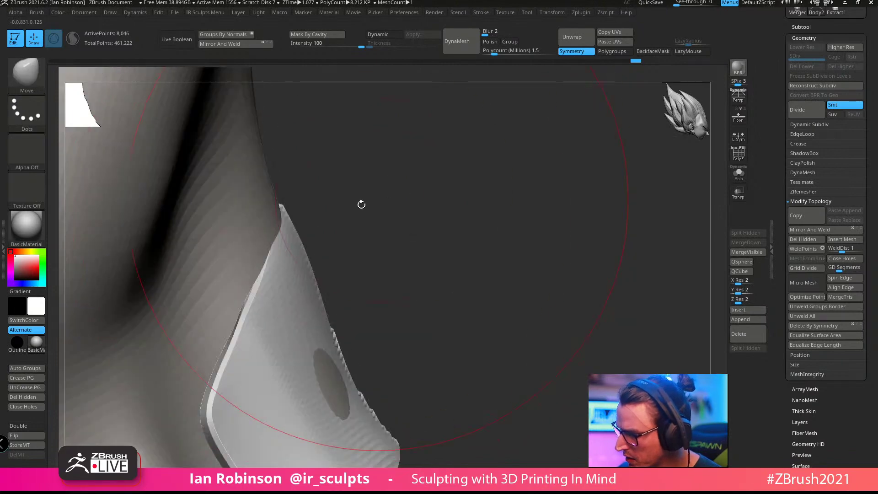
pyautogui.moveTo(291, 217); pyautogui.dragTo(275, 211)
pyautogui.keyDown('ctrl'); pyautogui.click(304, 196); pyautogui.keyUp('ctrl')
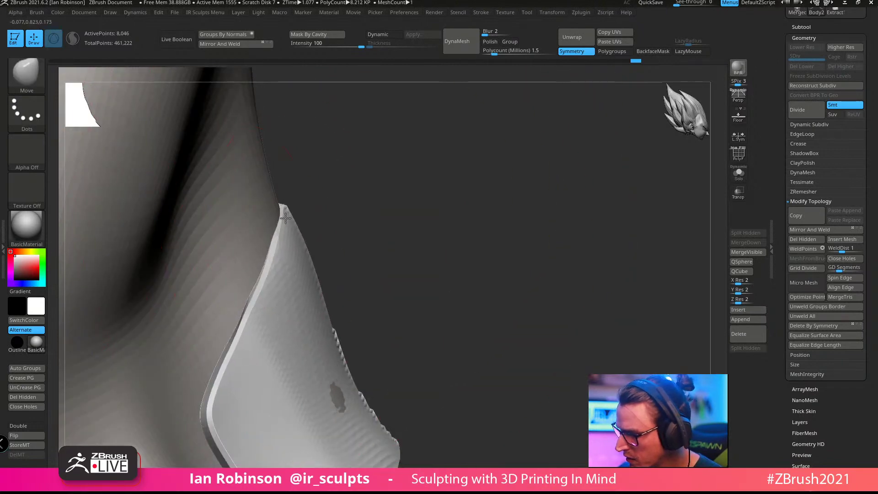
pyautogui.moveTo(413, 197); pyautogui.dragTo(242, 313)
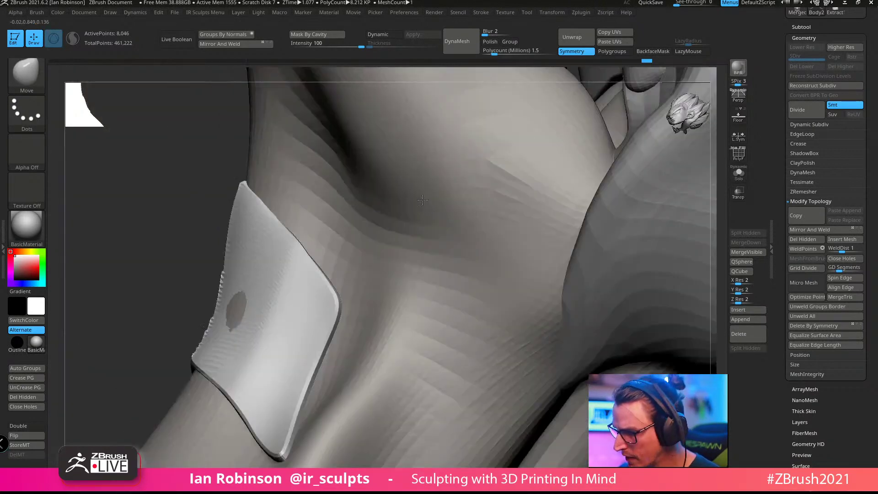
pyautogui.moveTo(186, 279)
pyautogui.mouseDown()
pyautogui.moveTo(160, 274)
pyautogui.moveTo(469, 196)
pyautogui.moveTo(496, 173)
pyautogui.moveTo(313, 274)
pyautogui.mouseUp()
# Step: Reshape the panel's pointed outer corners and side edges with the Move brush so they follow the neck
pyautogui.press('s')
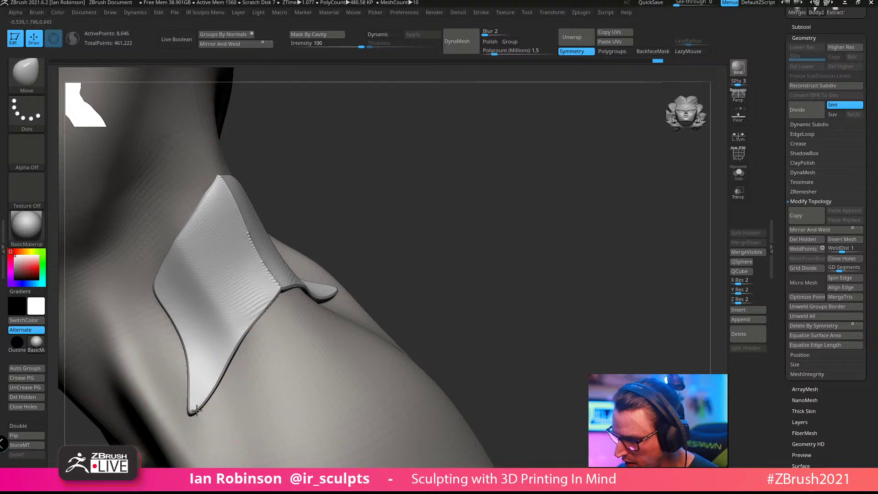
pyautogui.moveTo(217, 404); pyautogui.dragTo(205, 410)
pyautogui.moveTo(184, 342); pyautogui.dragTo(175, 334)
pyautogui.moveTo(204, 397); pyautogui.dragTo(200, 401)
pyautogui.moveTo(473, 228)
pyautogui.keyDown('alt'); pyautogui.mouseDown()
pyautogui.moveTo(480, 202)
pyautogui.moveTo(511, 202)
pyautogui.moveTo(474, 131)
pyautogui.mouseUp(); pyautogui.keyUp('alt')
pyautogui.hotkey('shift', 'f')
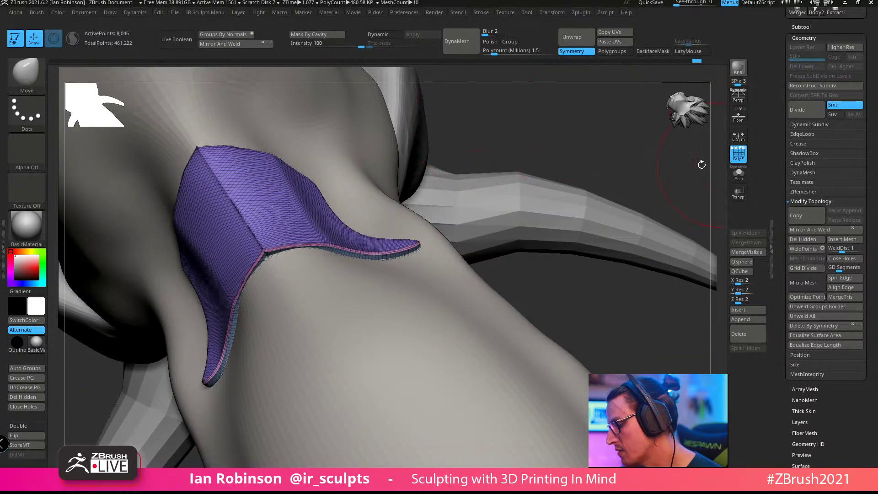
pyautogui.moveTo(702, 164); pyautogui.dragTo(686, 151)
# Step: Select the Move brush and isolate the panel with Solo
pyautogui.click(36, 75)
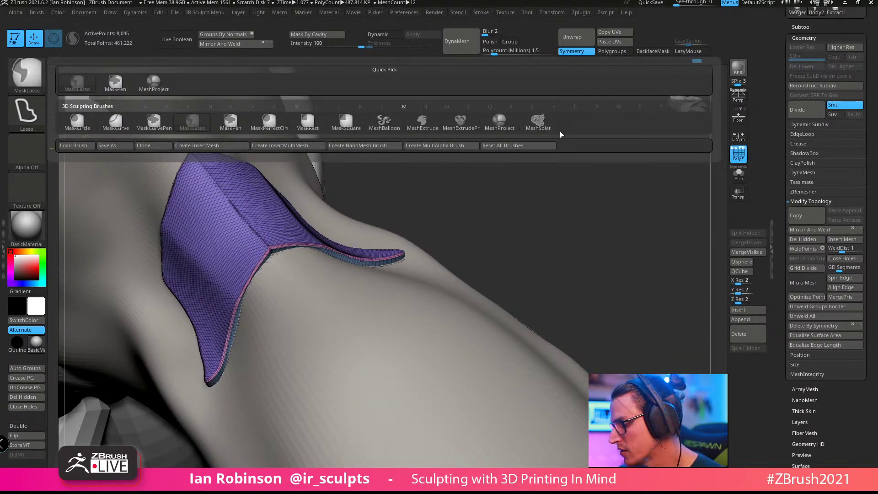
pyautogui.press('v')
pyautogui.moveTo(561, 158)
pyautogui.mouseDown()
pyautogui.moveTo(614, 182)
pyautogui.moveTo(576, 224)
pyautogui.moveTo(586, 202)
pyautogui.moveTo(612, 220)
pyautogui.moveTo(567, 221)
pyautogui.moveTo(584, 165)
pyautogui.moveTo(438, 326)
pyautogui.mouseUp()
pyautogui.click(738, 175)
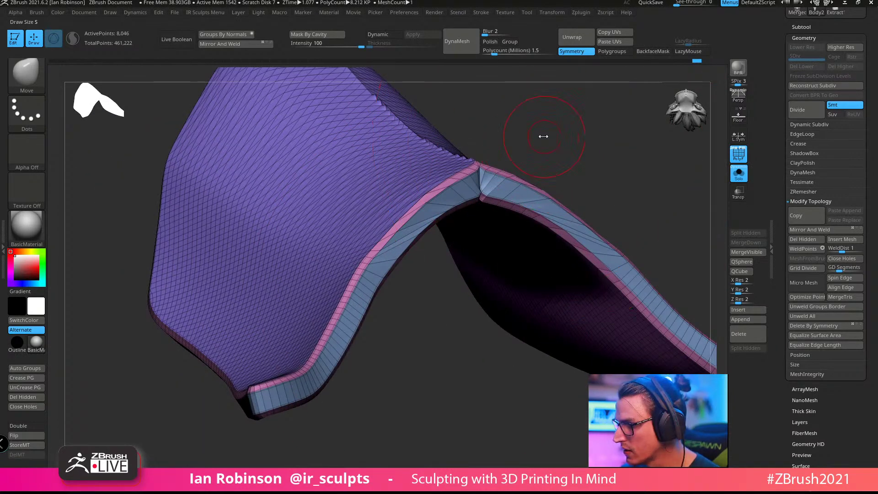
# Step: Examine the panel's rim thickness, polygroup borders and centre seam from several angles, and look through the Crease options
pyautogui.moveTo(533, 133)
pyautogui.keyDown('alt'); pyautogui.mouseDown()
pyautogui.moveTo(500, 182)
pyautogui.moveTo(511, 190)
pyautogui.moveTo(499, 266)
pyautogui.mouseUp(); pyautogui.keyUp('alt')
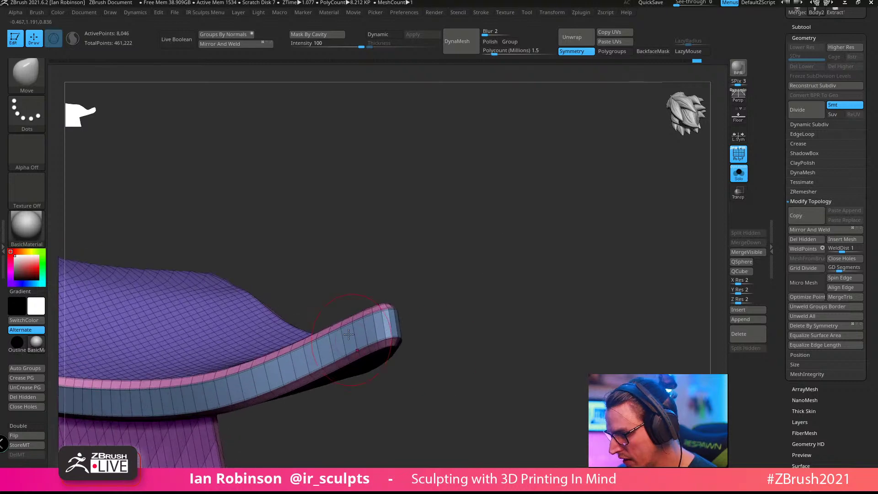
pyautogui.moveTo(349, 335)
pyautogui.mouseDown()
pyautogui.moveTo(439, 293)
pyautogui.moveTo(516, 342)
pyautogui.moveTo(432, 415)
pyautogui.moveTo(373, 385)
pyautogui.moveTo(516, 350)
pyautogui.moveTo(450, 371)
pyautogui.mouseUp()
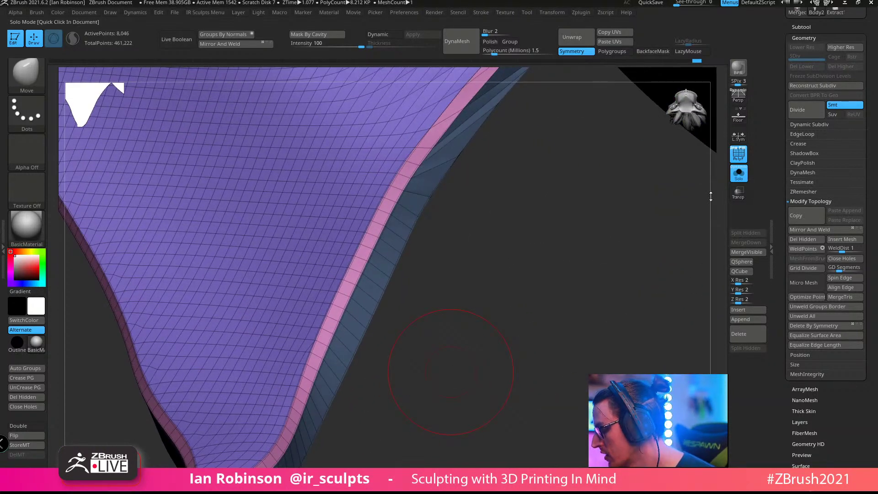
pyautogui.moveTo(711, 196); pyautogui.dragTo(562, 279)
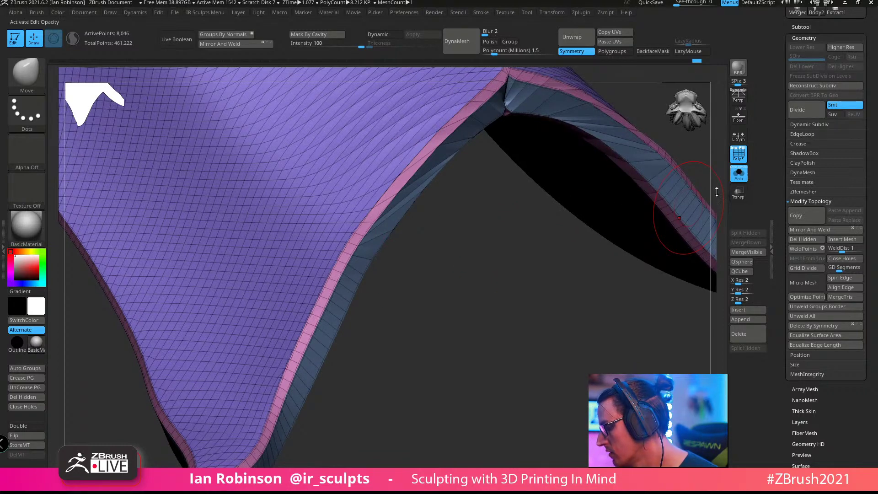
pyautogui.moveTo(455, 241); pyautogui.dragTo(384, 245)
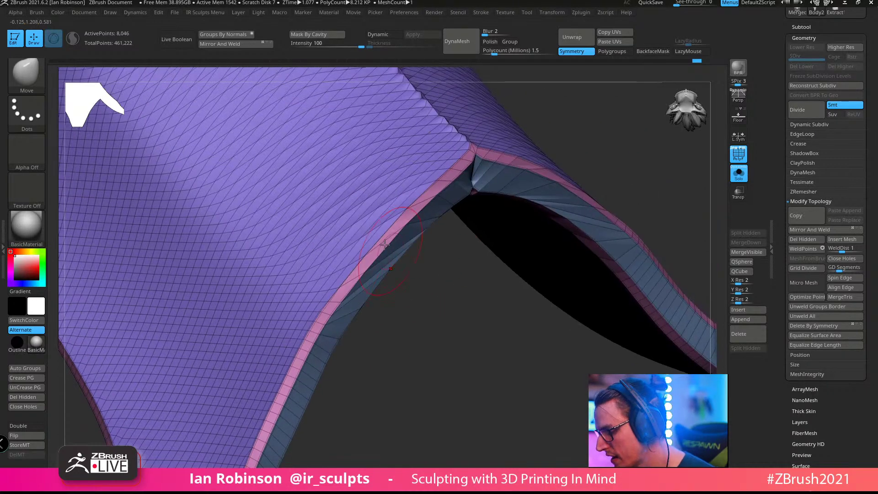
pyautogui.click(810, 144)
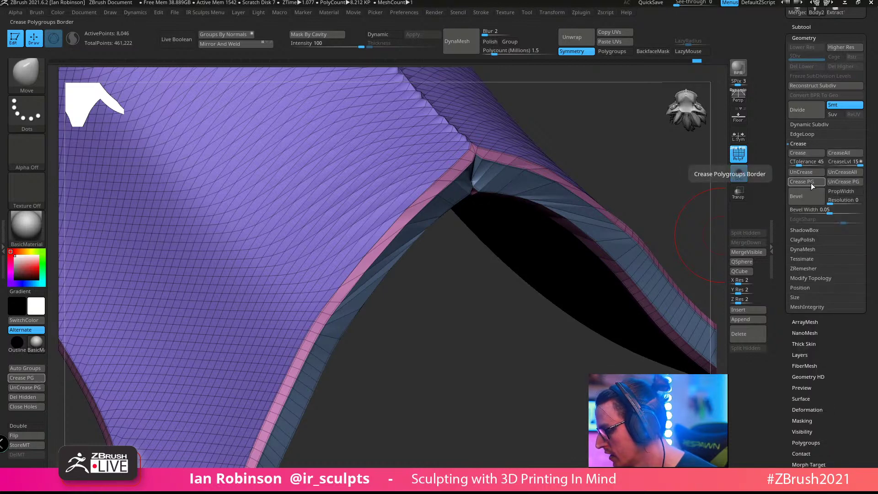
pyautogui.keyDown('alt'); pyautogui.moveTo(571, 215); pyautogui.dragTo(456, 343); pyautogui.keyUp('alt')
pyautogui.moveTo(565, 197); pyautogui.dragTo(502, 348)
pyautogui.moveTo(509, 240); pyautogui.dragTo(473, 258)
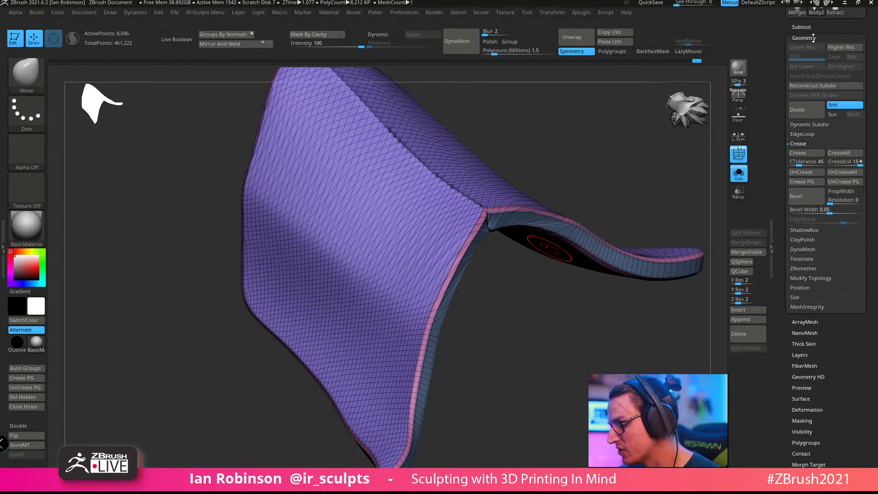
# Step: Remesh the panel with ZRemesher, with KeepGroups and KeepCreases turned on
pyautogui.click(805, 269)
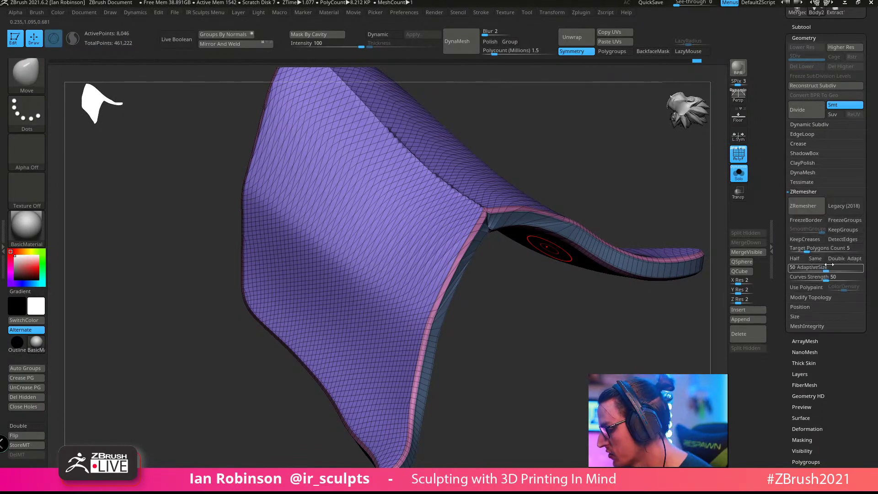
pyautogui.click(848, 230)
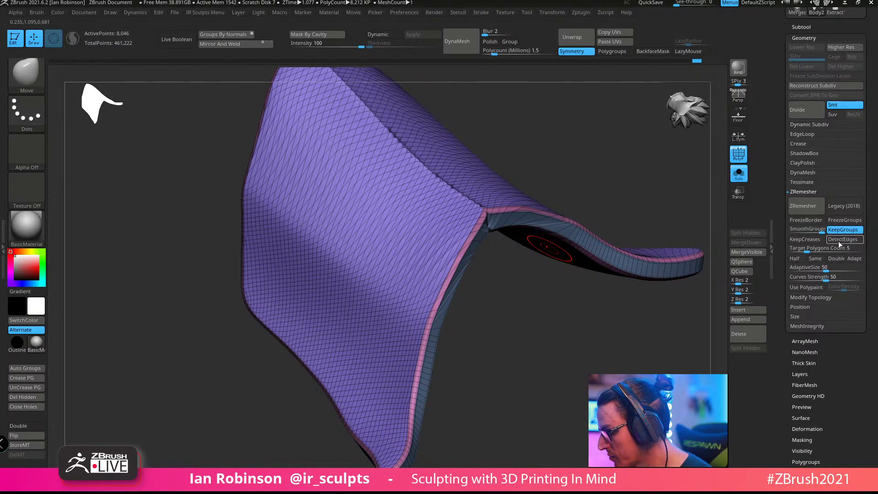
pyautogui.click(816, 240)
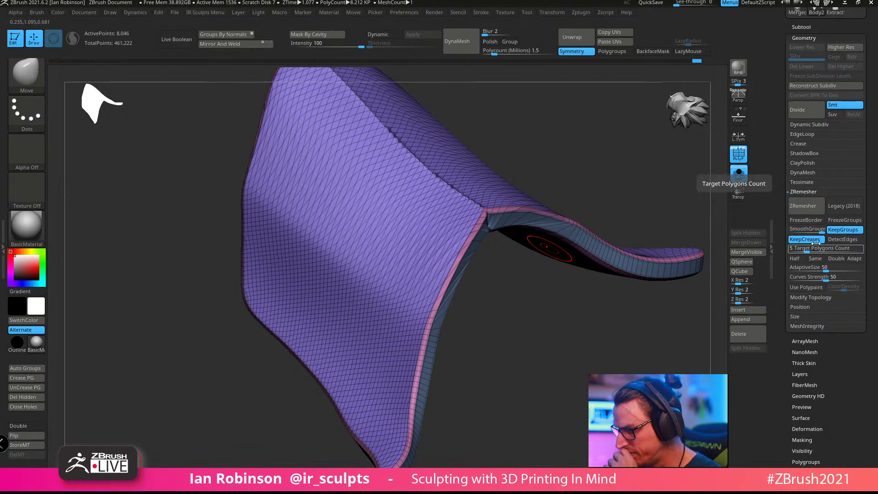
pyautogui.click(806, 206)
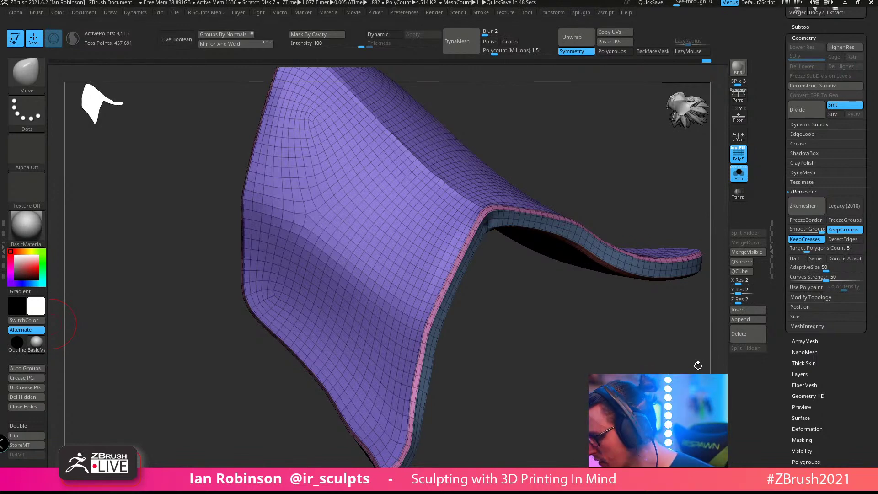
# Step: Inspect the remeshed panel's topology along its centre ridge and rim, comparing it with the mesh before remeshing
pyautogui.moveTo(504, 368); pyautogui.dragTo(518, 406)
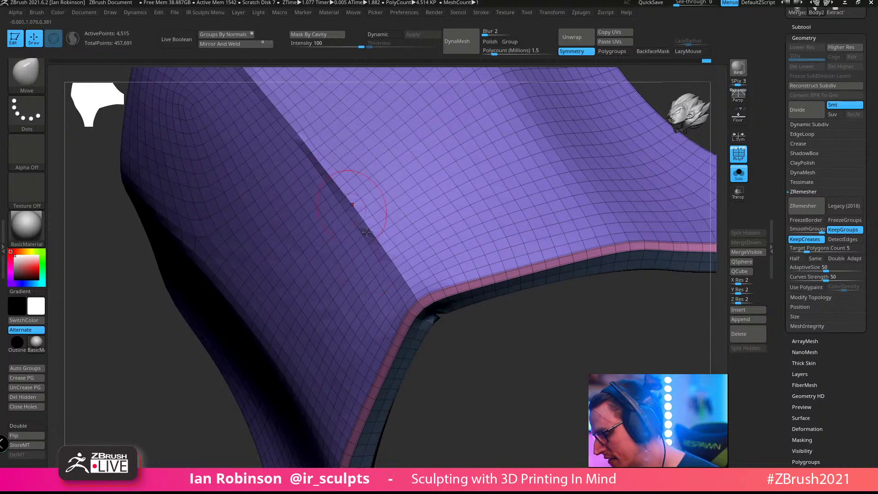
pyautogui.moveTo(367, 232); pyautogui.dragTo(408, 321, button='right')
pyautogui.moveTo(339, 208); pyautogui.dragTo(526, 394, button='right')
pyautogui.hotkey('ctrl', 'z')
pyautogui.hotkey('ctrl', 'shift', 'z')
pyautogui.hotkey('ctrl', 'shift', 'z')
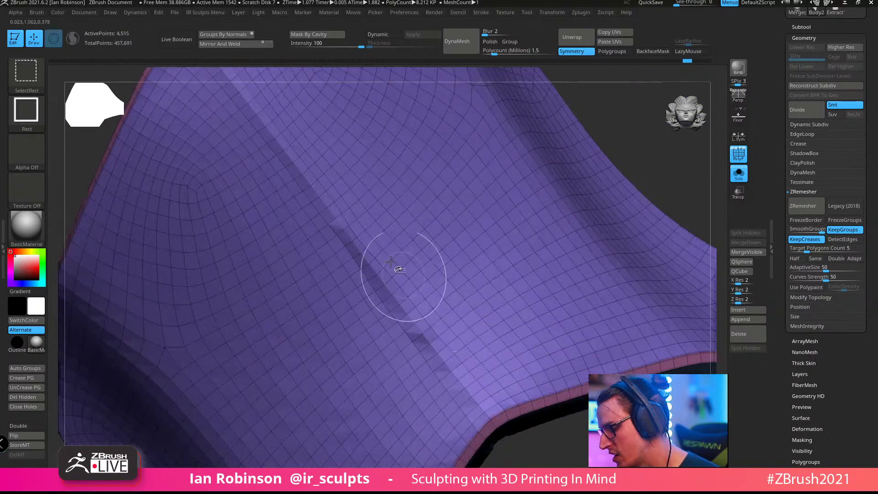
pyautogui.moveTo(383, 224); pyautogui.dragTo(399, 202, button='right')
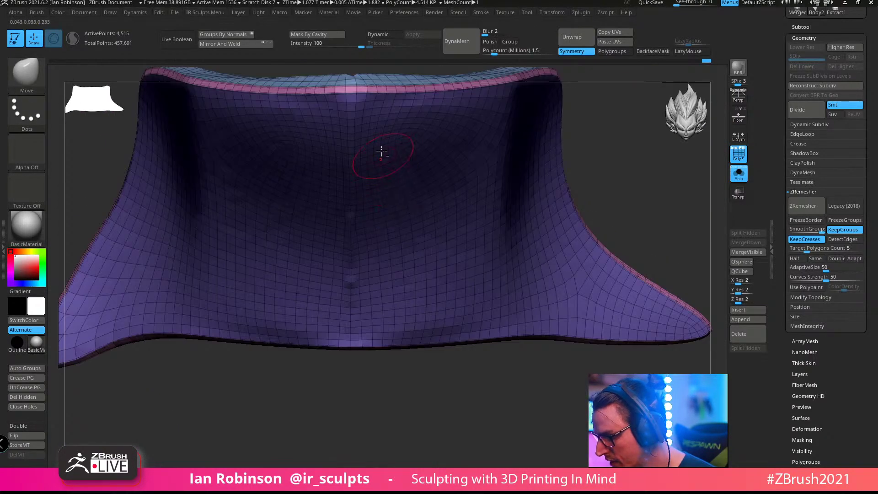
pyautogui.keyDown('alt'); pyautogui.moveTo(382, 151); pyautogui.dragTo(361, 179, button='right'); pyautogui.keyUp('alt')
pyautogui.keyDown('ctrl'); pyautogui.moveTo(361, 178); pyautogui.dragTo(358, 212, button='right'); pyautogui.keyUp('ctrl')
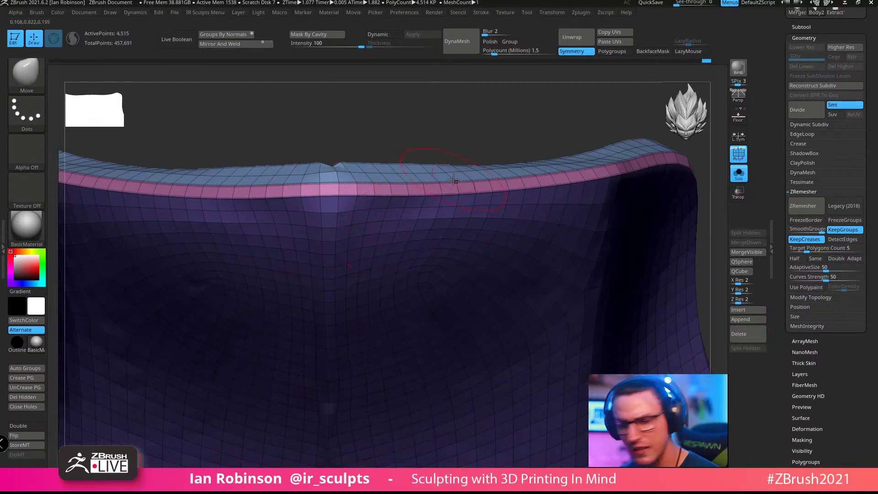
# Step: Try to add an edge line along the remeshed panel's centre, and undo it
pyautogui.press('space')
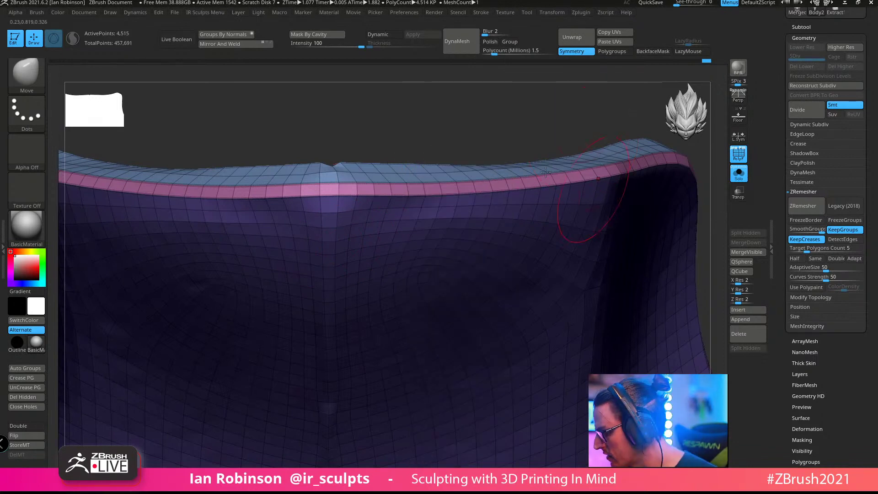
pyautogui.press('space')
pyautogui.click(457, 180)
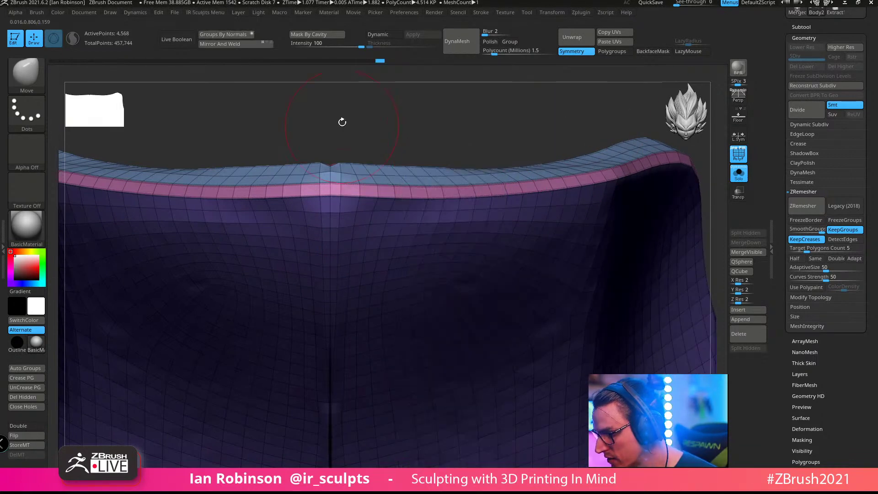
pyautogui.keyDown('ctrl'); pyautogui.moveTo(377, 117); pyautogui.dragTo(403, 236, button='right'); pyautogui.keyUp('ctrl')
pyautogui.keyDown('alt'); pyautogui.moveTo(324, 191); pyautogui.dragTo(345, 274, button='right'); pyautogui.keyUp('alt')
pyautogui.hotkey('ctrl', 'z')
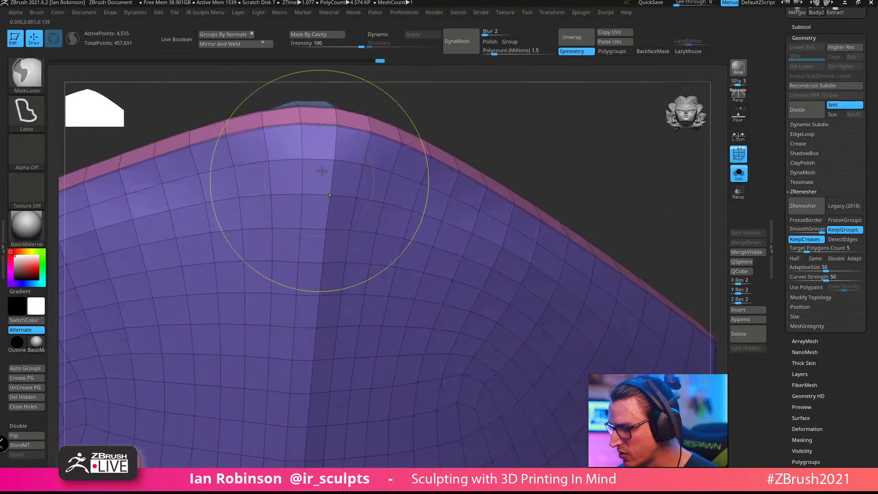
pyautogui.moveTo(423, 147); pyautogui.dragTo(417, 169, button='right')
pyautogui.keyDown('alt'); pyautogui.moveTo(362, 110); pyautogui.dragTo(379, 177, button='right'); pyautogui.keyUp('alt')
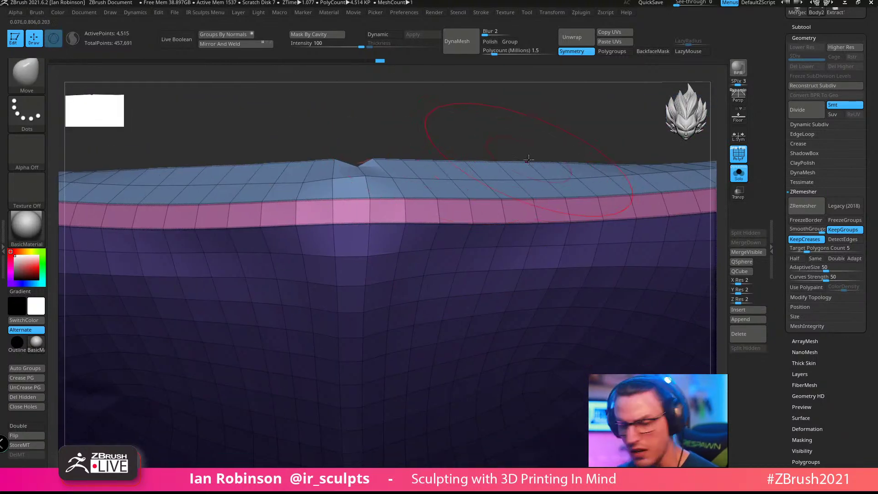
# Step: Redo the undone edit on the plate's mesh that evens out the notch at the centre of its edge
pyautogui.hotkey('ctrl', 'shift', 'z')
pyautogui.hotkey('ctrl', 'z')
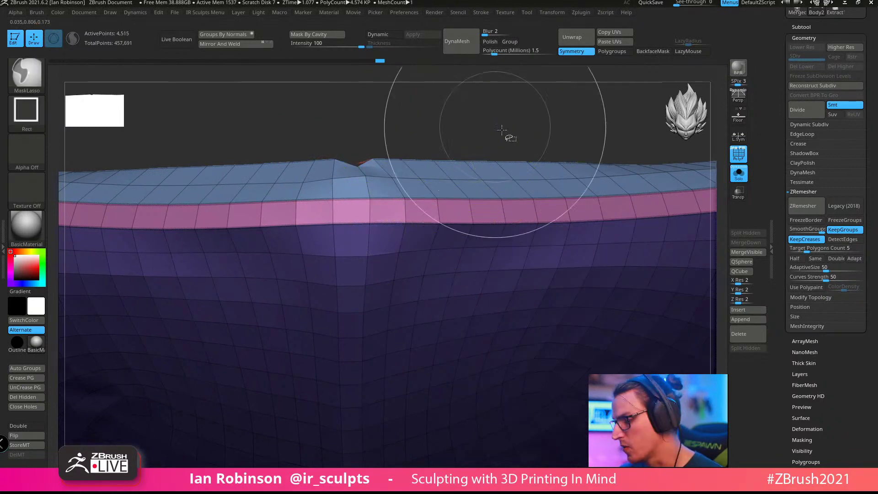
pyautogui.hotkey('ctrl', 'shift', 'z')
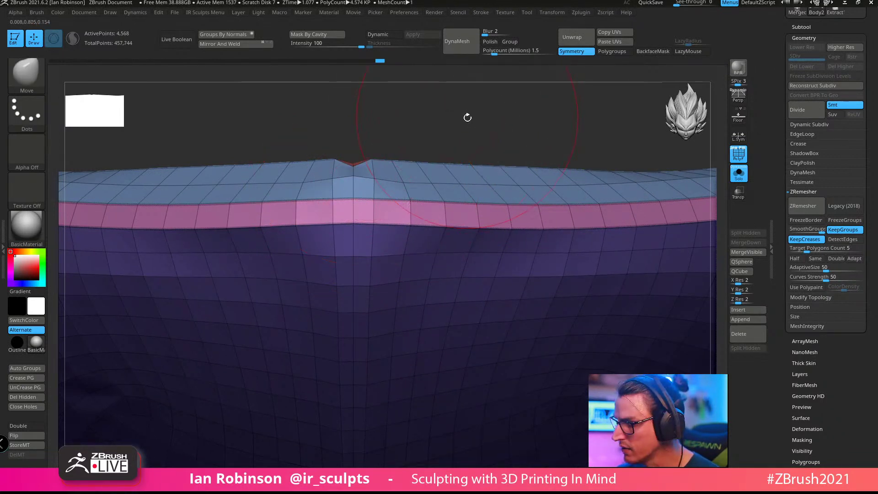
pyautogui.press('s')
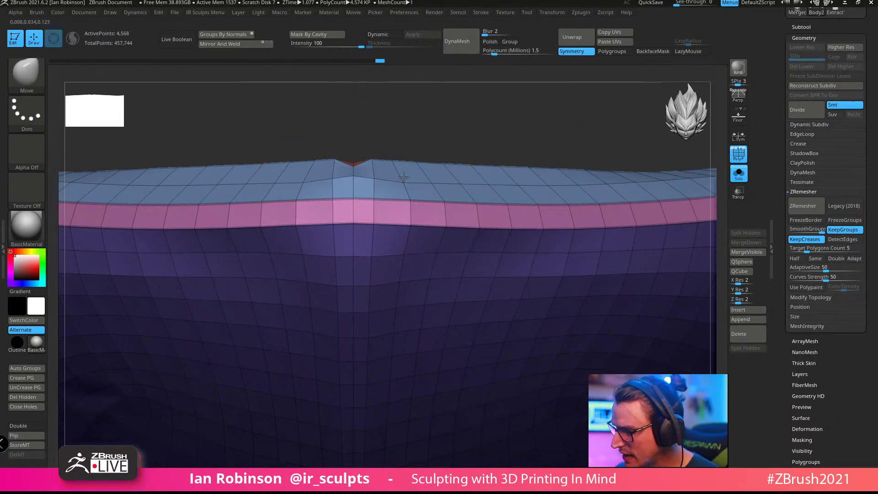
pyautogui.keyDown('ctrl'); pyautogui.moveTo(451, 133); pyautogui.dragTo(449, 114, button='right'); pyautogui.keyUp('ctrl')
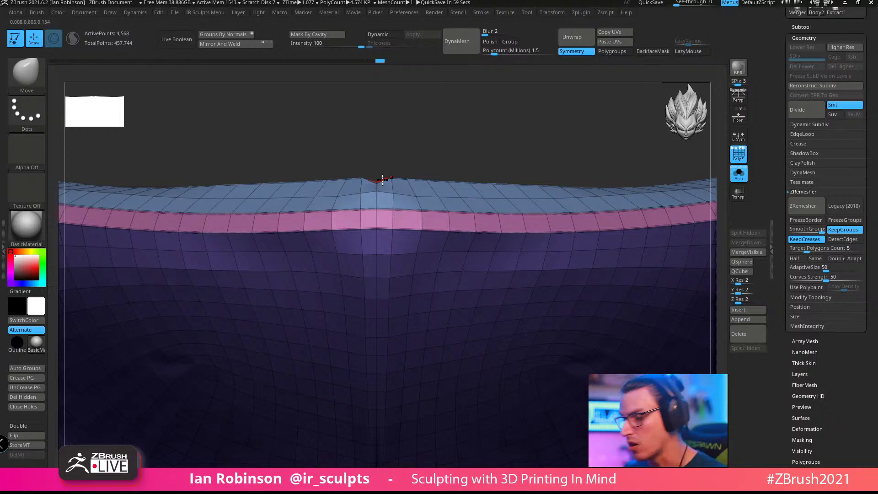
# Step: Set the ZModeler edge action to Crease with EdgeLoop Complete as target and crease the plate's centre edge loop
pyautogui.press('b')
pyautogui.press('z')
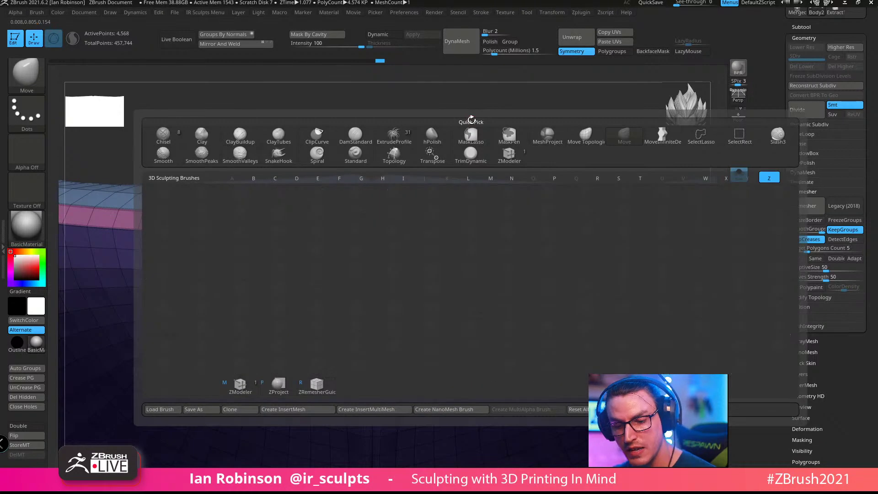
pyautogui.press('m')
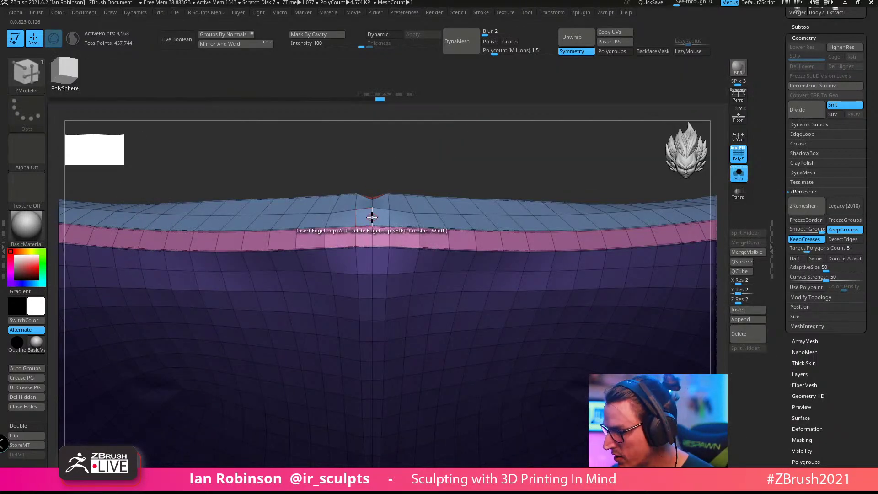
pyautogui.scroll(5, 369, 231)
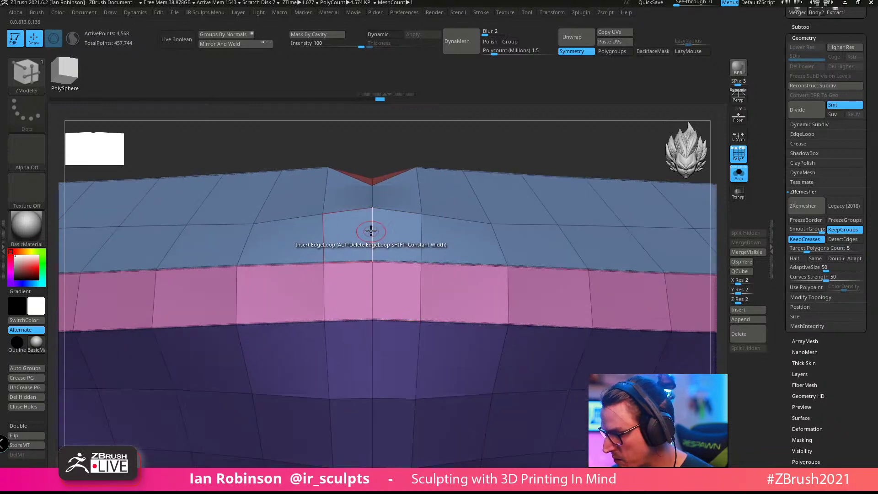
pyautogui.press('space')
pyautogui.press('space')
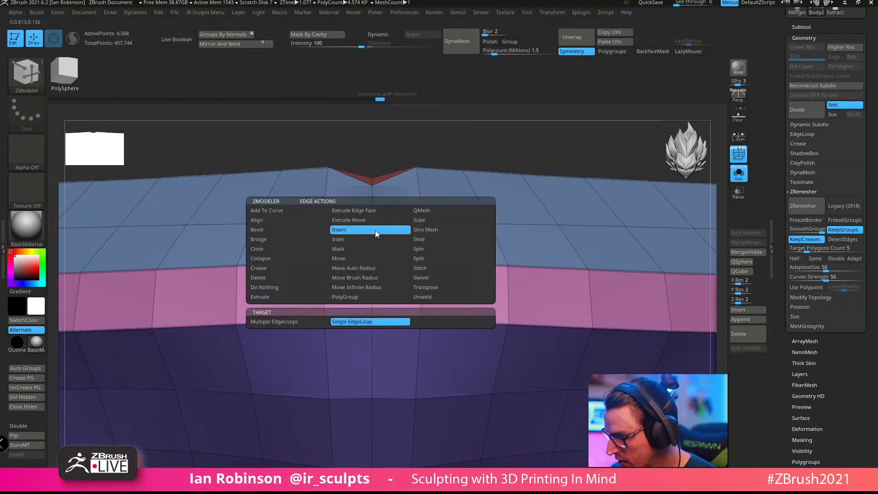
pyautogui.click(276, 268)
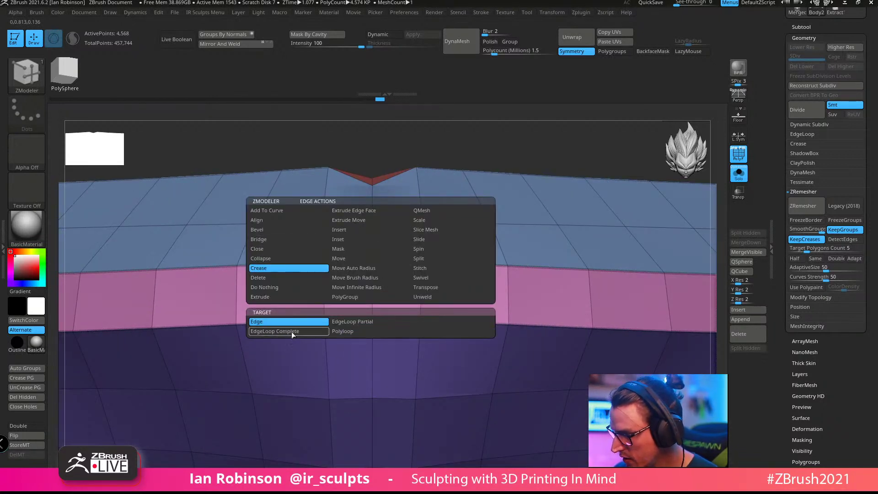
pyautogui.click(375, 227)
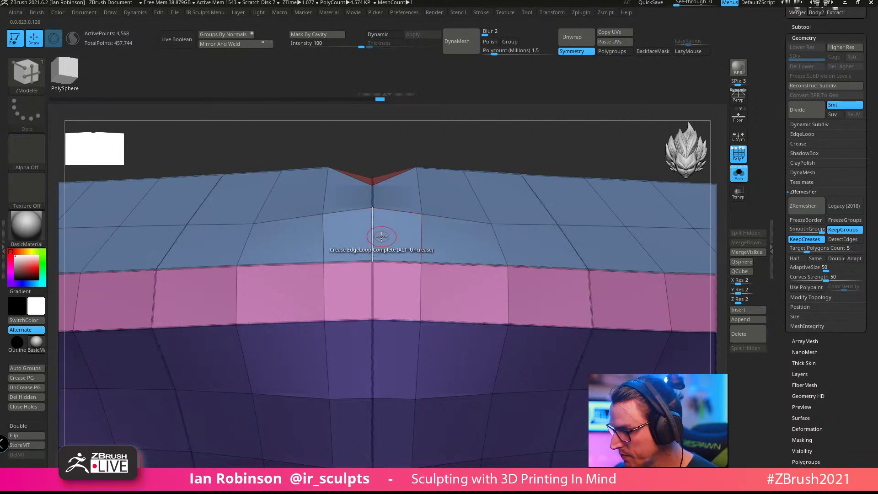
pyautogui.moveTo(502, 148)
pyautogui.keyDown('alt'); pyautogui.mouseDown()
pyautogui.moveTo(493, 169)
pyautogui.moveTo(532, 185)
pyautogui.moveTo(459, 146)
pyautogui.mouseUp(); pyautogui.keyUp('alt')
pyautogui.moveTo(438, 219)
pyautogui.mouseDown(button='right')
pyautogui.moveTo(408, 275)
pyautogui.moveTo(414, 213)
pyautogui.moveTo(433, 236)
pyautogui.mouseUp(button='right')
pyautogui.hotkey('ctrl', 'z')
# Step: Remesh the plate with ZRemesher at a target polygon count of 5, keeping groups and creases
pyautogui.moveTo(508, 176); pyautogui.dragTo(522, 198)
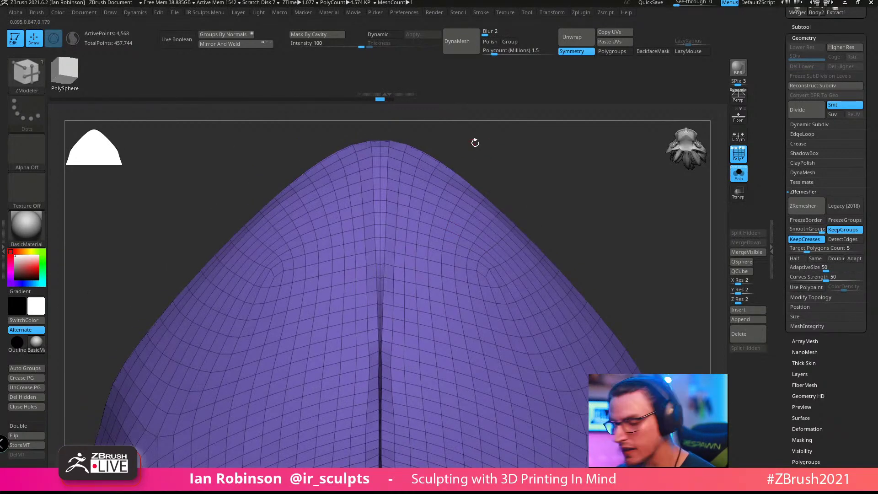
pyautogui.press('space')
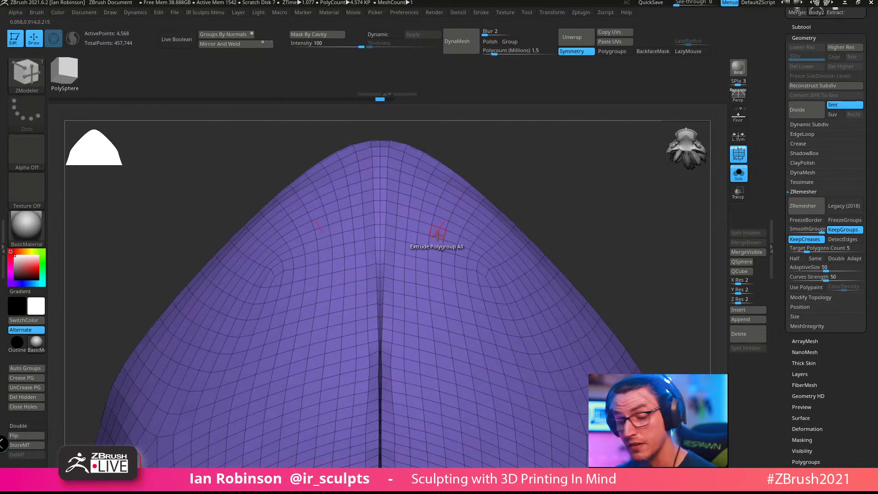
pyautogui.press('space')
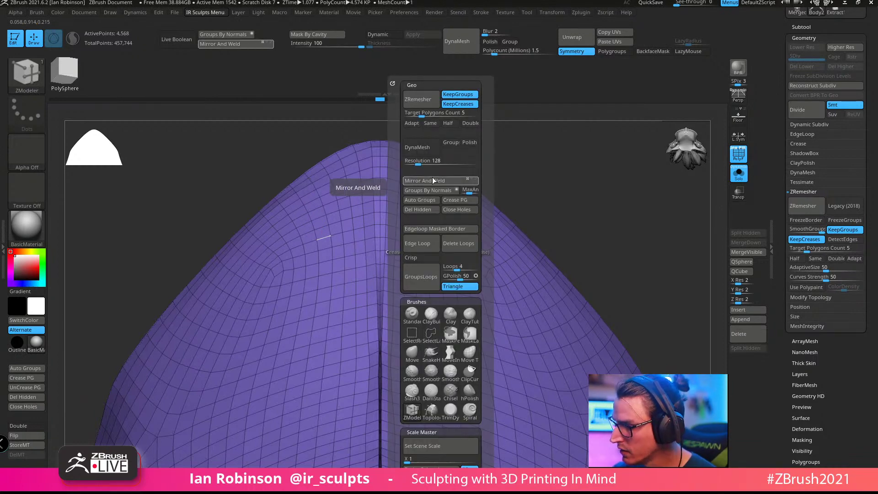
pyautogui.click(429, 101)
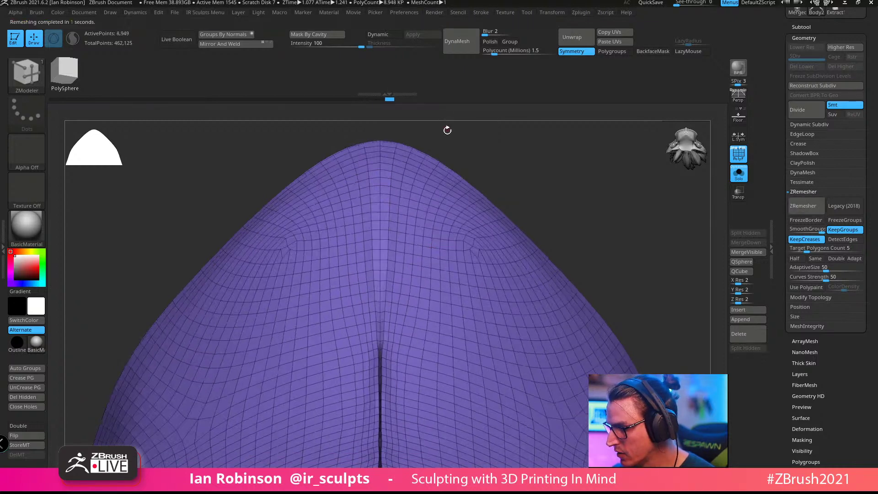
# Step: Set the ZRemesher target polygon count to 3 and remesh the plate with groups and creases kept
pyautogui.moveTo(547, 167); pyautogui.dragTo(448, 212, button='right')
pyautogui.press('1')
pyautogui.click(487, 115)
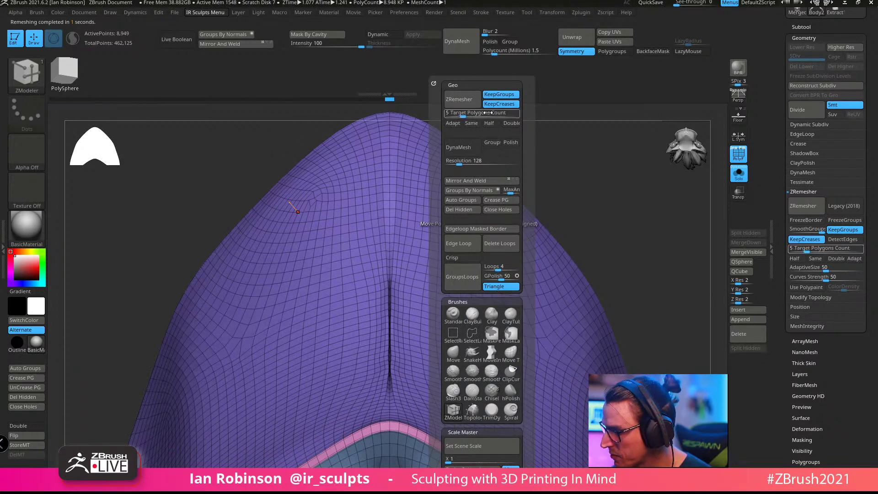
pyautogui.write('3')
pyautogui.press('Return')
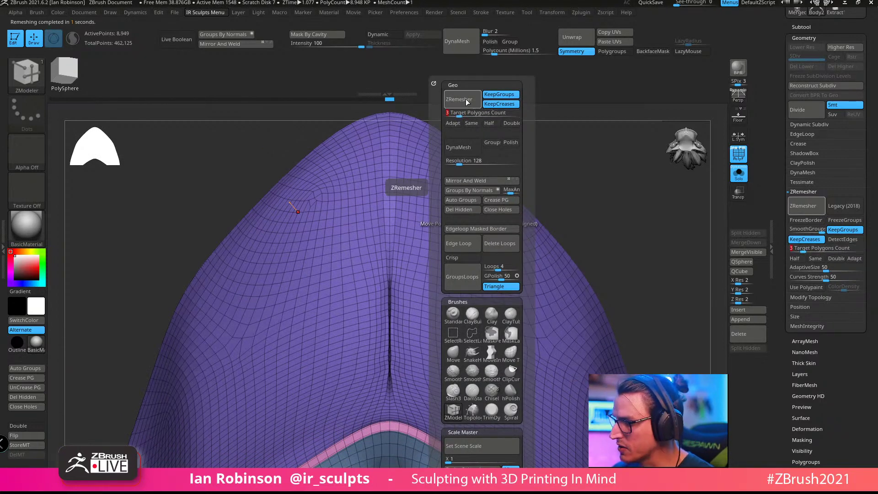
pyautogui.click(465, 99)
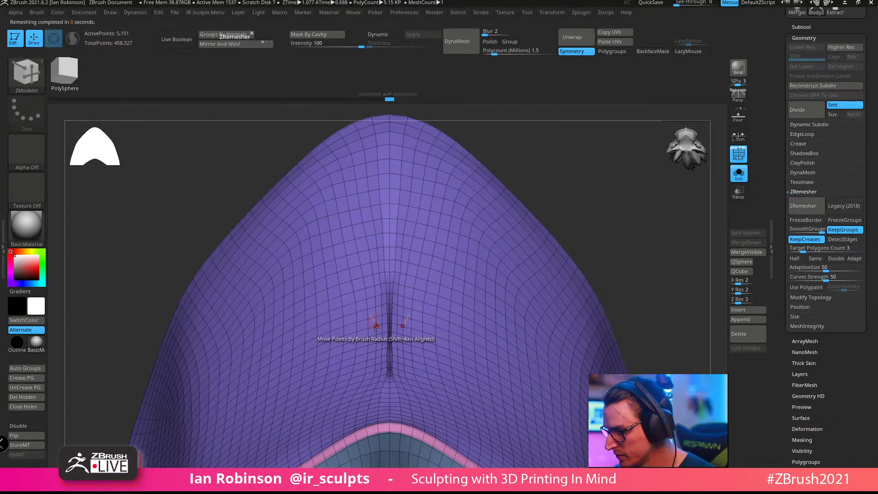
# Step: Smooth out the pinched centre seam of the plate with the Smooth brush at a draw size of about 41
pyautogui.press('shift')
pyautogui.press('s')
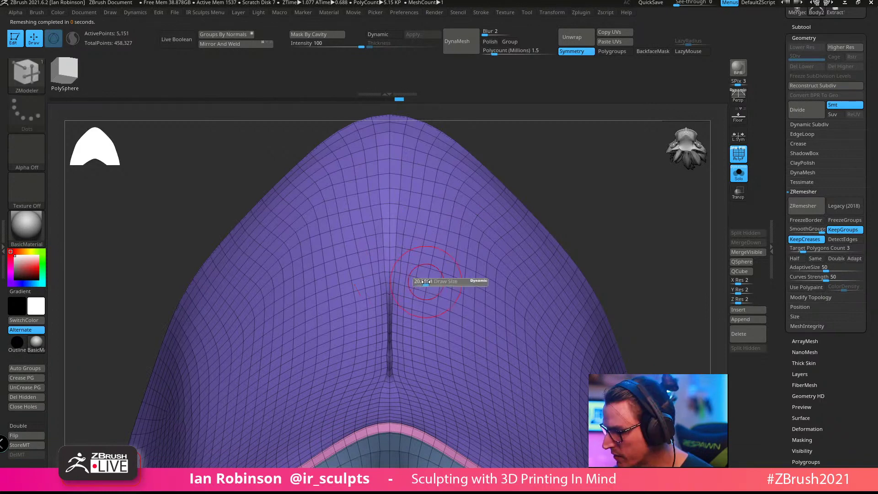
pyautogui.press('shift')
pyautogui.press('space')
pyautogui.click(410, 374)
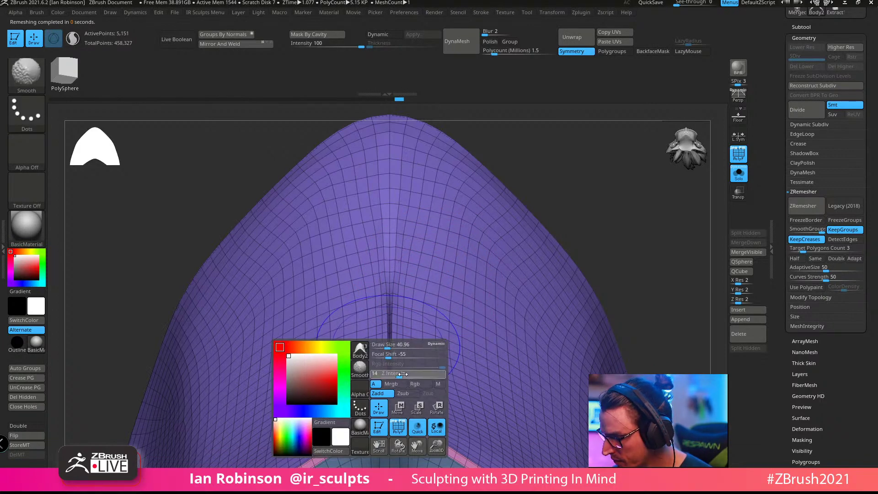
pyautogui.moveTo(390, 362)
pyautogui.keyDown('shift'); pyautogui.mouseDown()
pyautogui.moveTo(391, 256)
pyautogui.moveTo(389, 357)
pyautogui.moveTo(389, 283)
pyautogui.moveTo(411, 244)
pyautogui.mouseUp(); pyautogui.keyUp('shift')
# Step: Crease the complete edge loop running down the centre of the remeshed plate
pyautogui.moveTo(570, 198)
pyautogui.mouseDown()
pyautogui.moveTo(578, 203)
pyautogui.moveTo(508, 201)
pyautogui.moveTo(550, 173)
pyautogui.moveTo(539, 229)
pyautogui.moveTo(499, 165)
pyautogui.moveTo(450, 218)
pyautogui.moveTo(403, 192)
pyautogui.moveTo(393, 214)
pyautogui.mouseUp()
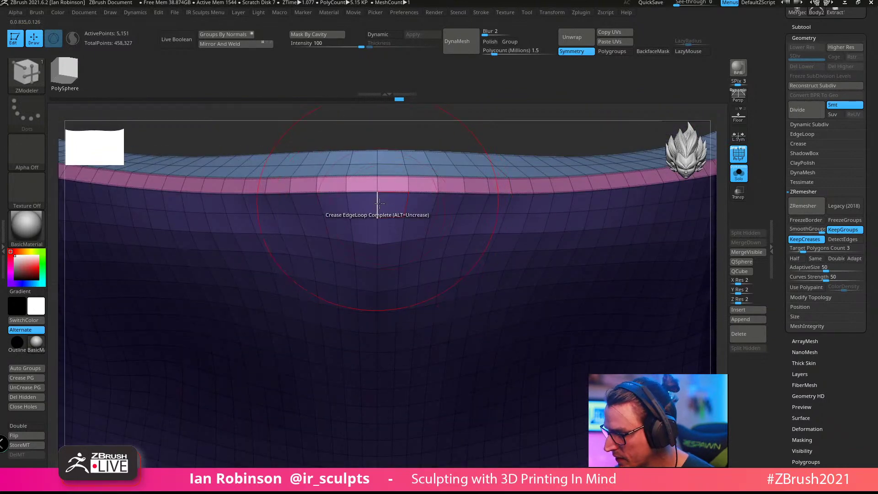
pyautogui.click(376, 206)
pyautogui.keyDown('ctrl'); pyautogui.moveTo(381, 206); pyautogui.dragTo(419, 167, button='right'); pyautogui.keyUp('ctrl')
pyautogui.moveTo(375, 388); pyautogui.dragTo(386, 245, button='right')
# Step: Show the rest of the model and try to move a centre edge outward with the ZModeler Move edge action
pyautogui.click(739, 177)
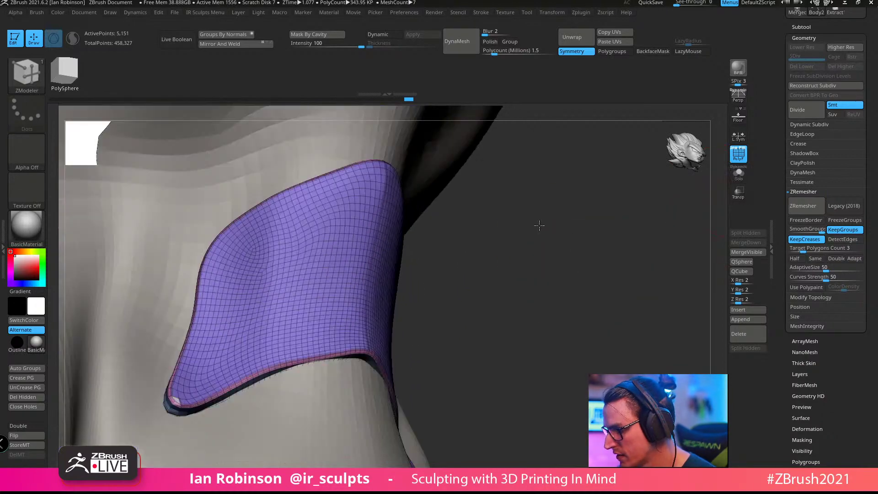
pyautogui.moveTo(539, 226)
pyautogui.mouseDown(button='right')
pyautogui.moveTo(607, 210)
pyautogui.moveTo(421, 190)
pyautogui.moveTo(408, 175)
pyautogui.moveTo(450, 245)
pyautogui.moveTo(483, 254)
pyautogui.mouseUp(button='right')
pyautogui.moveTo(477, 207); pyautogui.dragTo(304, 275, button='right')
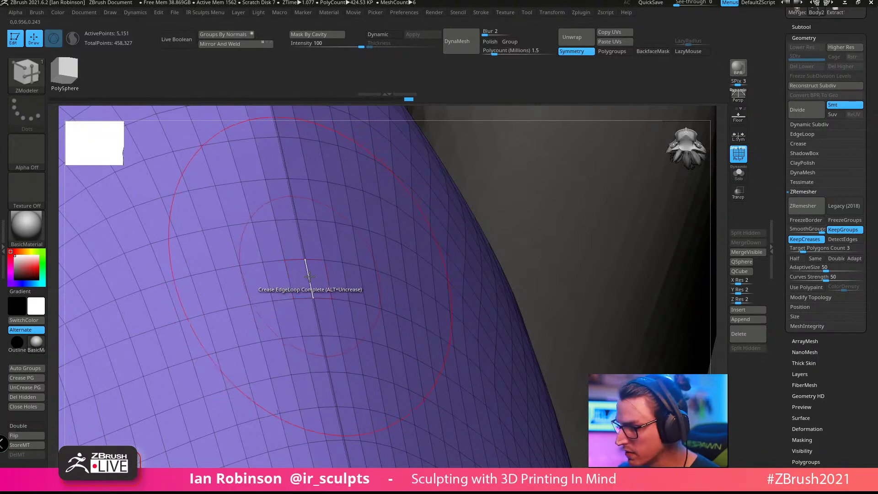
pyautogui.press('space')
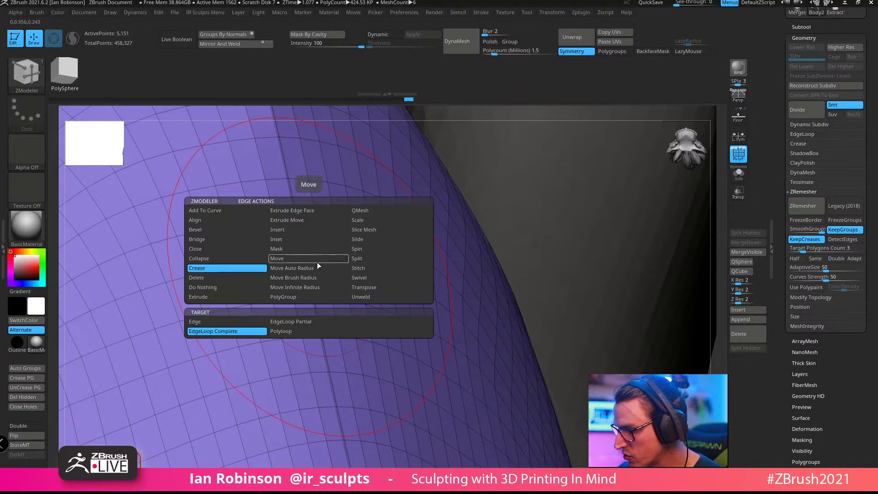
pyautogui.click(302, 259)
pyautogui.click(235, 323)
pyautogui.moveTo(247, 315); pyautogui.dragTo(350, 262, button='right')
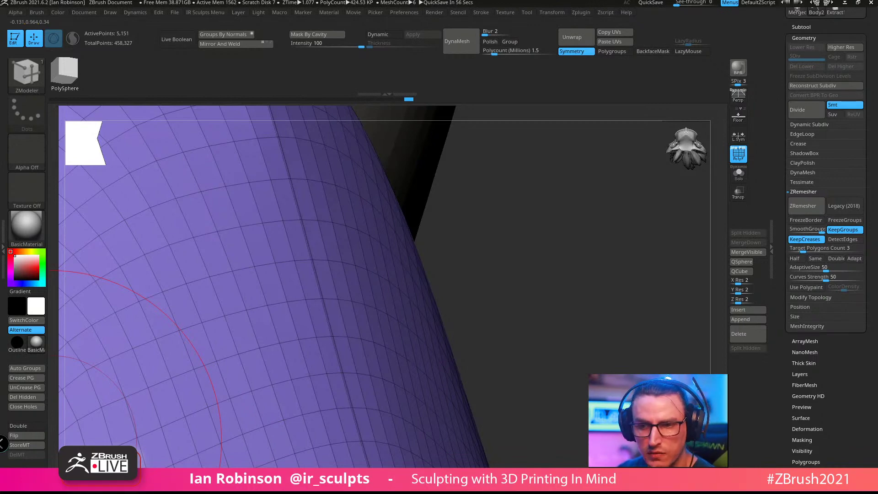
pyautogui.moveTo(461, 293); pyautogui.dragTo(417, 300)
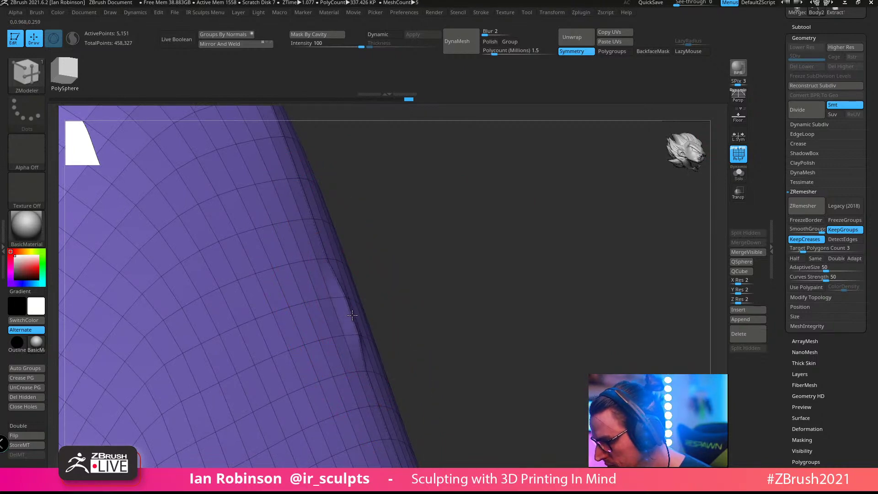
pyautogui.moveTo(401, 306); pyautogui.dragTo(352, 333)
# Step: Set the ZModeler edge action to Slide with EdgeLoop Complete as target, and isolate the plate
pyautogui.press('space')
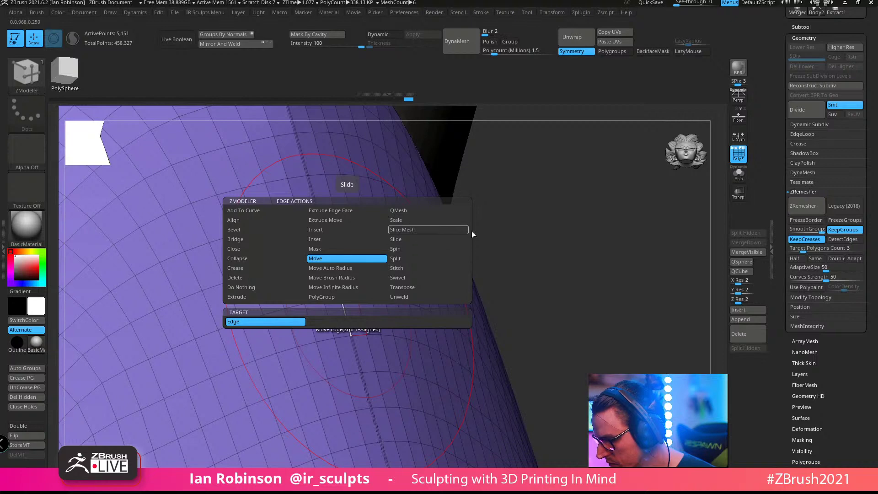
pyautogui.click(411, 240)
pyautogui.click(339, 322)
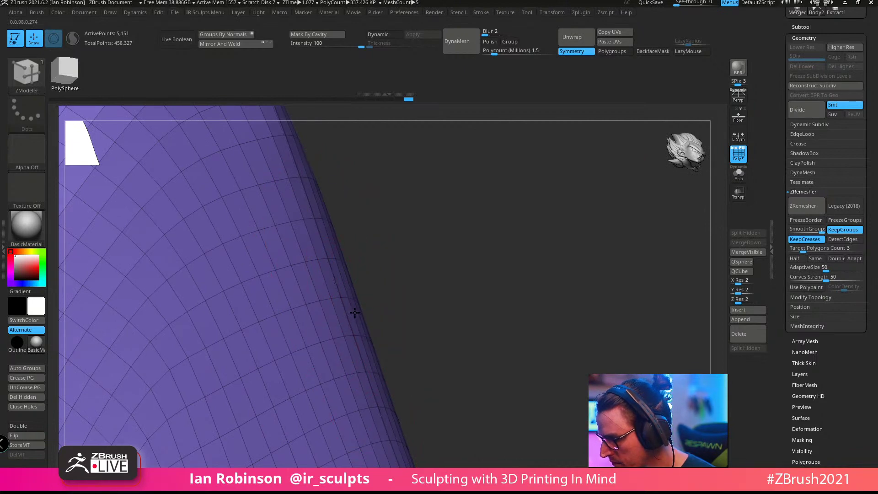
pyautogui.moveTo(547, 243)
pyautogui.keyDown('alt'); pyautogui.mouseDown()
pyautogui.moveTo(527, 231)
pyautogui.moveTo(555, 209)
pyautogui.mouseUp(); pyautogui.keyUp('alt')
pyautogui.moveTo(721, 202); pyautogui.dragTo(716, 218)
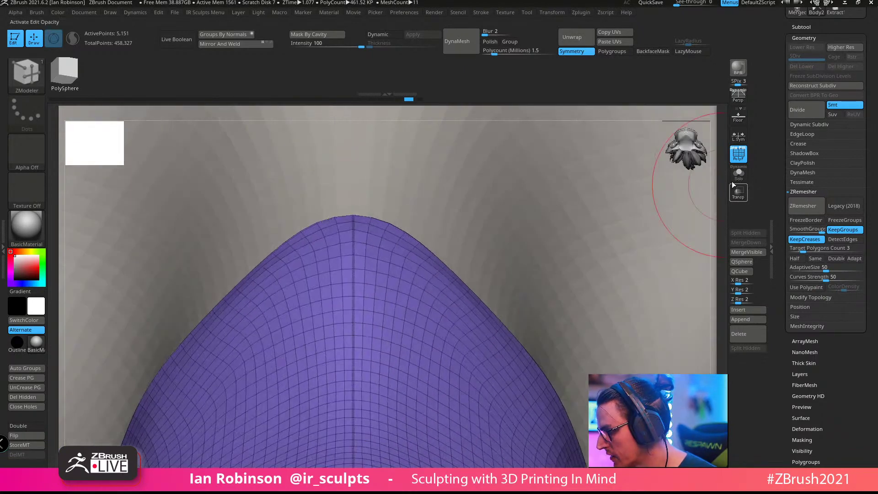
pyautogui.click(737, 176)
pyautogui.moveTo(656, 261)
pyautogui.keyDown('alt'); pyautogui.mouseDown()
pyautogui.moveTo(594, 264)
pyautogui.moveTo(583, 292)
pyautogui.mouseUp(); pyautogui.keyUp('alt')
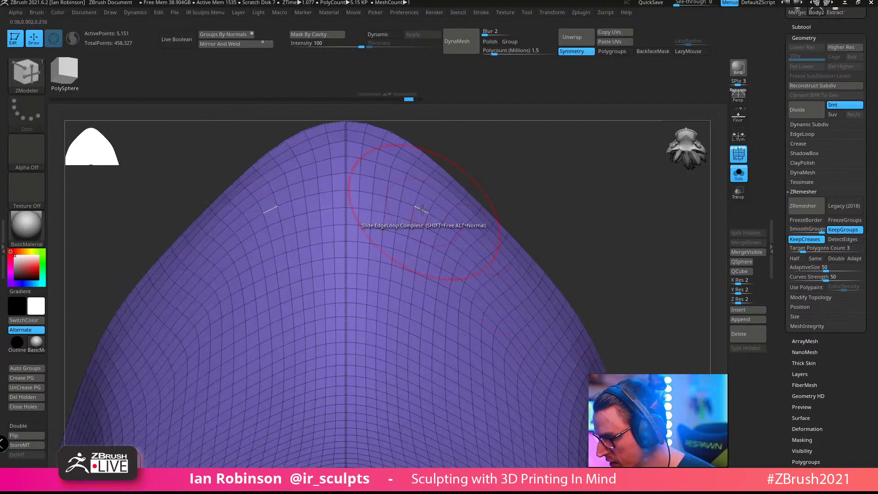
pyautogui.press('space')
pyautogui.keyDown('alt'); pyautogui.moveTo(481, 114); pyautogui.dragTo(394, 151); pyautogui.keyUp('alt')
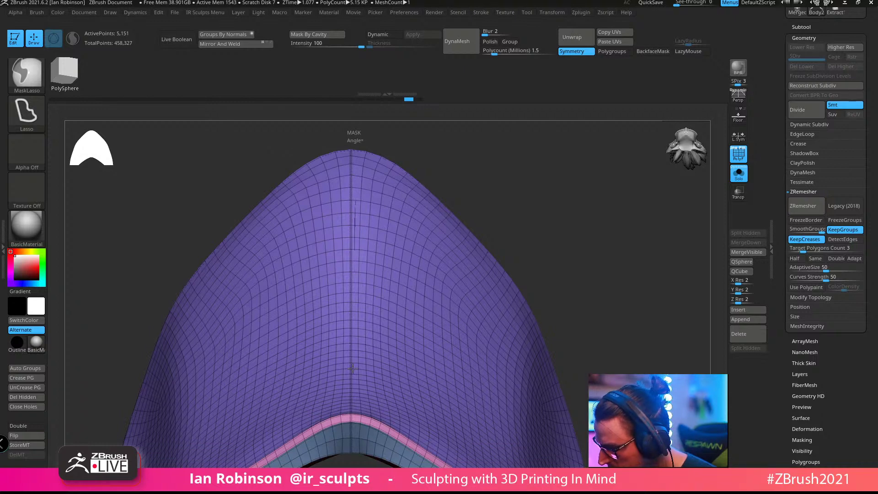
# Step: Mask a thin strip along the plate's vertical centre line with the lasso and invert the mask
pyautogui.keyDown('ctrl'); pyautogui.moveTo(354, 462); pyautogui.dragTo(346, 393); pyautogui.keyUp('ctrl')
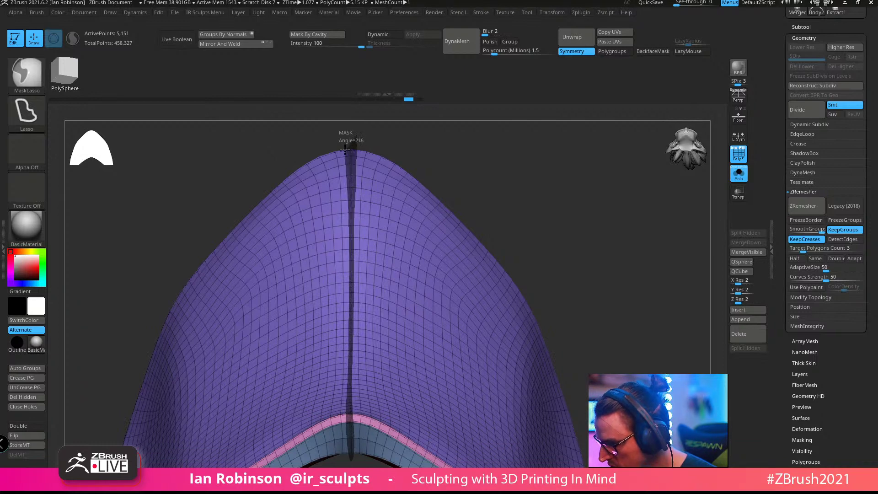
pyautogui.keyDown('ctrl'); pyautogui.moveTo(345, 148); pyautogui.dragTo(345, 149); pyautogui.keyUp('ctrl')
pyautogui.keyDown('ctrl'); pyautogui.click(482, 149); pyautogui.keyUp('ctrl')
pyautogui.moveTo(482, 149); pyautogui.dragTo(509, 221)
# Step: Move the unmasked centre line about 0.59 units along the blue axis with the gizmo to form a ridge
pyautogui.press('w')
pyautogui.click(274, 348)
pyautogui.moveTo(353, 247); pyautogui.dragTo(353, 240)
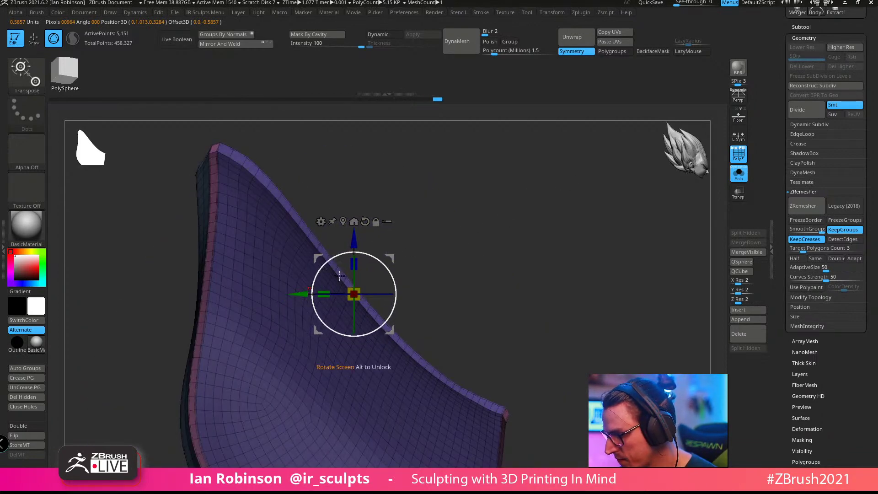
# Step: Hide the polyframe and turn on dynamic subdivision to preview the plate's centre ridge smoothed
pyautogui.moveTo(535, 219); pyautogui.dragTo(456, 244)
pyautogui.hotkey('shift', 'f')
pyautogui.hotkey('shift', 'f')
pyautogui.hotkey('shift', 'f')
pyautogui.press('d')
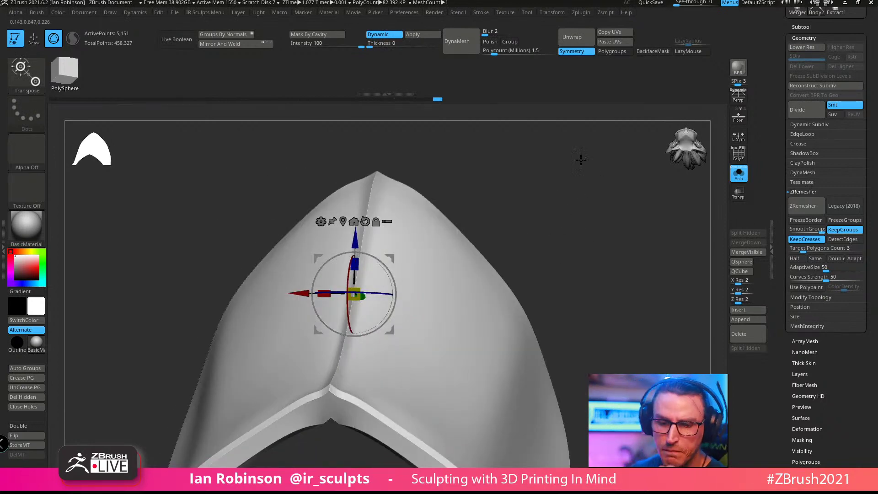
# Step: Show the polyframe and return to the ZModeler brush at the pointed tip of the centre ridge
pyautogui.hotkey('shift', 'f')
pyautogui.keyDown('alt'); pyautogui.moveTo(562, 212); pyautogui.dragTo(566, 274); pyautogui.keyUp('alt')
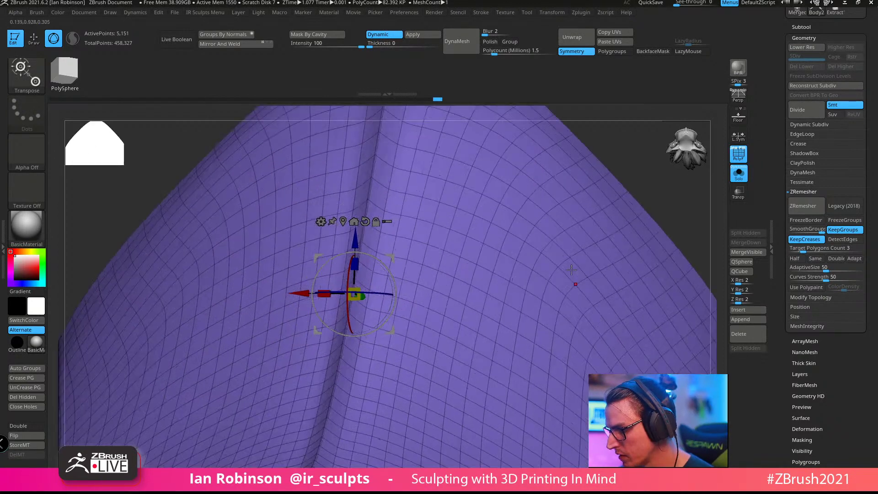
pyautogui.press('q')
pyautogui.keyDown('alt'); pyautogui.moveTo(610, 133); pyautogui.dragTo(592, 284); pyautogui.keyUp('alt')
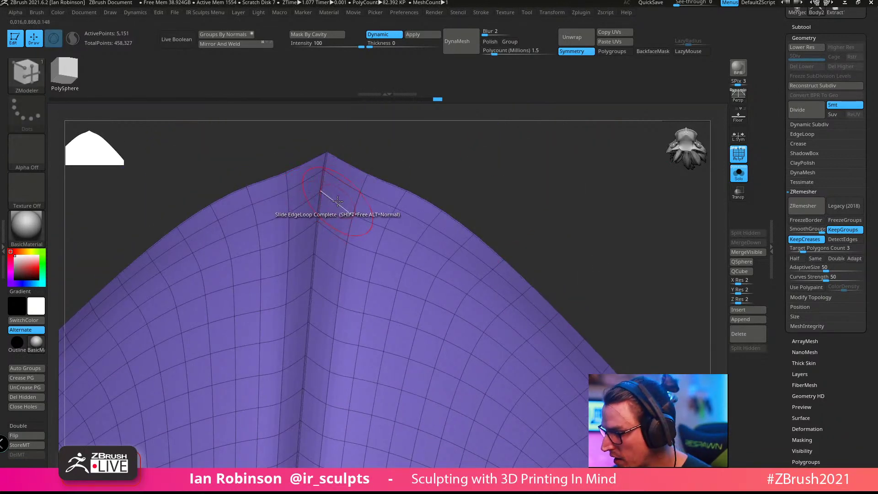
# Step: Insert an edge loop on each side of the plate's centre ridge with the ZModeler edge Insert action
pyautogui.press('space')
pyautogui.press('space')
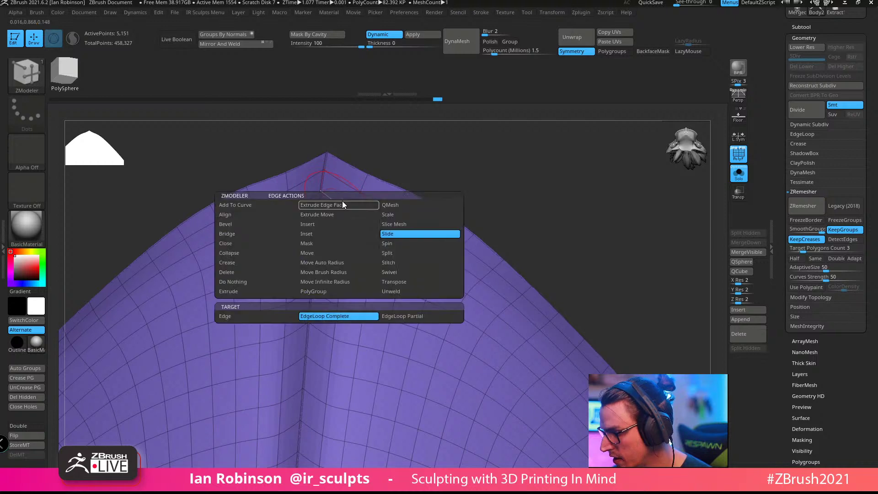
pyautogui.click(319, 225)
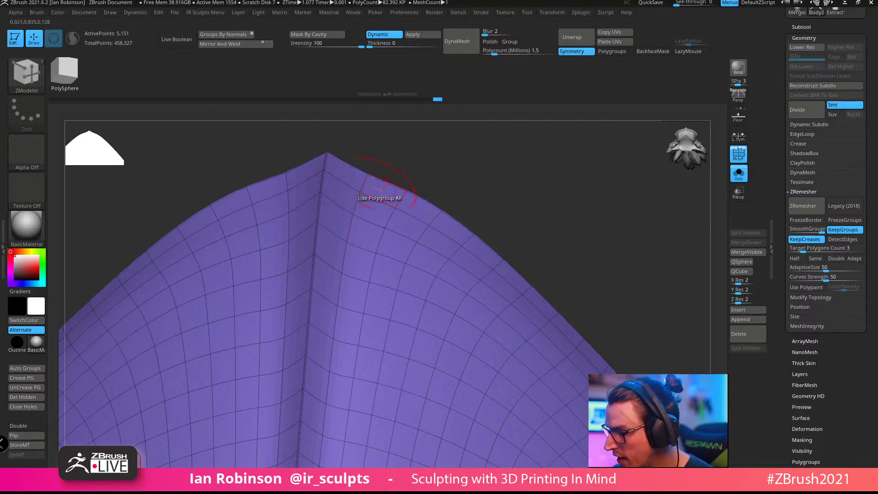
pyautogui.click(338, 206)
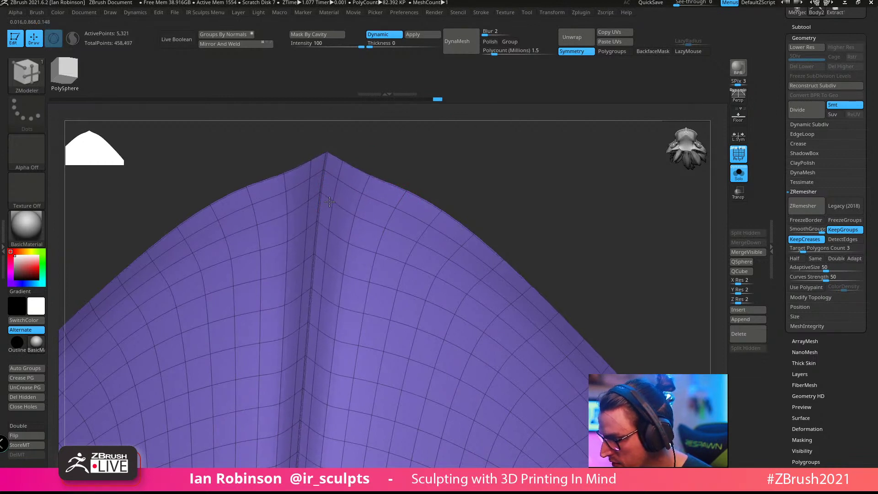
pyautogui.click(342, 207)
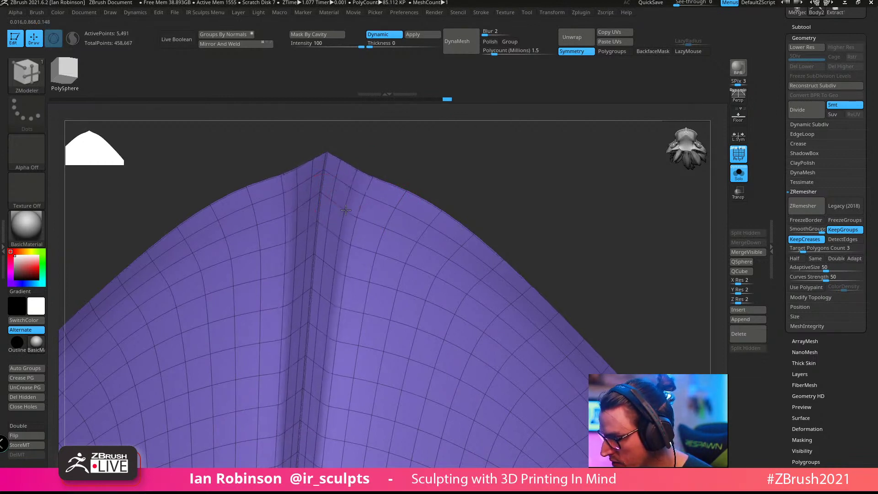
# Step: Hide the polyframe and turn off Solo to check the ridged plate against the whole character
pyautogui.hotkey('shift', 'f')
pyautogui.moveTo(529, 186); pyautogui.dragTo(341, 216)
pyautogui.moveTo(574, 220); pyautogui.dragTo(554, 264)
pyautogui.click(737, 176)
pyautogui.moveTo(478, 317); pyautogui.dragTo(501, 166)
pyautogui.moveTo(525, 190)
pyautogui.mouseDown()
pyautogui.moveTo(533, 218)
pyautogui.moveTo(584, 254)
pyautogui.moveTo(591, 220)
pyautogui.moveTo(578, 209)
pyautogui.moveTo(580, 221)
pyautogui.moveTo(568, 198)
pyautogui.moveTo(589, 249)
pyautogui.moveTo(586, 229)
pyautogui.mouseUp()
# Step: Shape the plate's lower side corners to follow the neck, using the Move brush with an adjusted brush size
pyautogui.press('b')
pyautogui.press('m')
pyautogui.press('v')
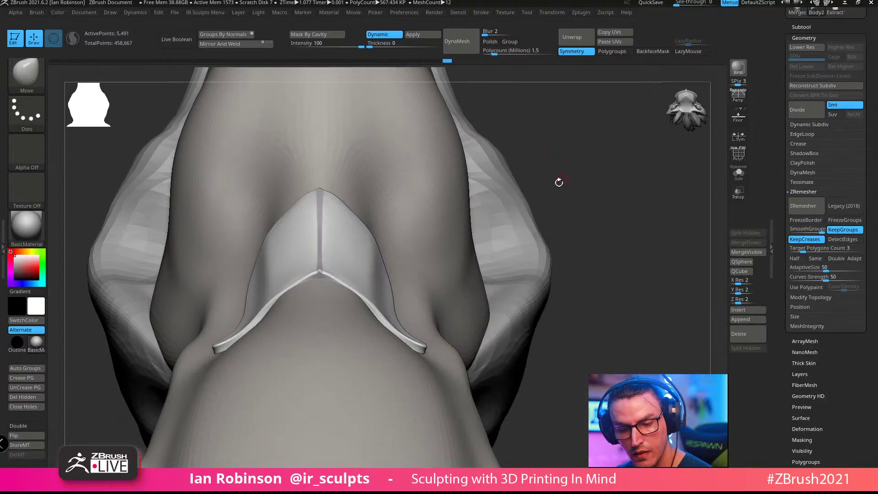
pyautogui.press('s')
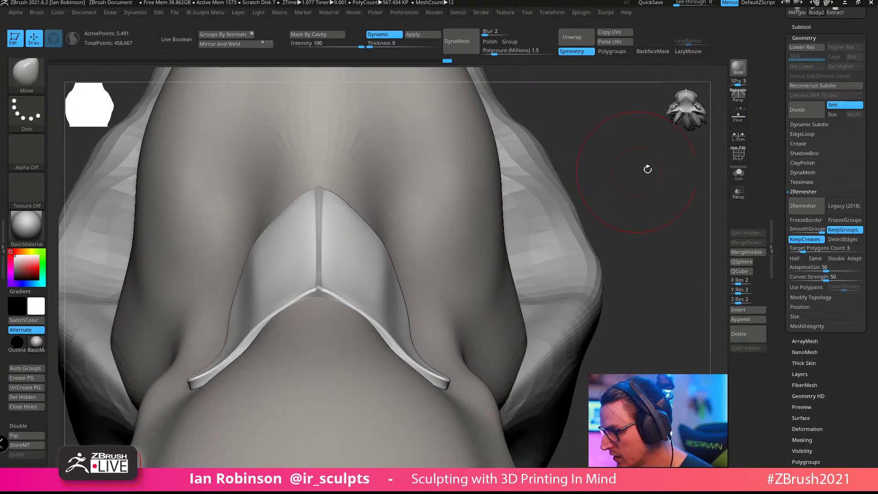
pyautogui.keyDown('alt'); pyautogui.moveTo(648, 169); pyautogui.dragTo(592, 231); pyautogui.keyUp('alt')
pyautogui.keyDown('alt'); pyautogui.moveTo(493, 284); pyautogui.dragTo(461, 347); pyautogui.keyUp('alt')
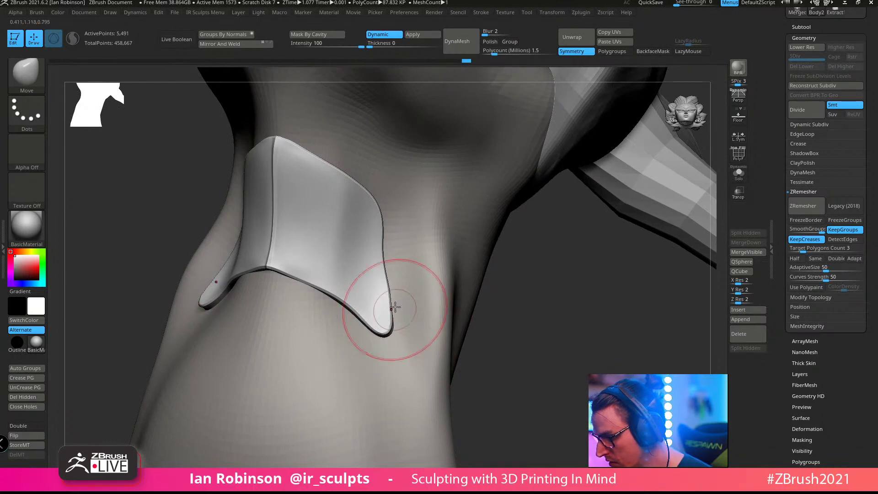
pyautogui.moveTo(546, 314); pyautogui.dragTo(512, 294)
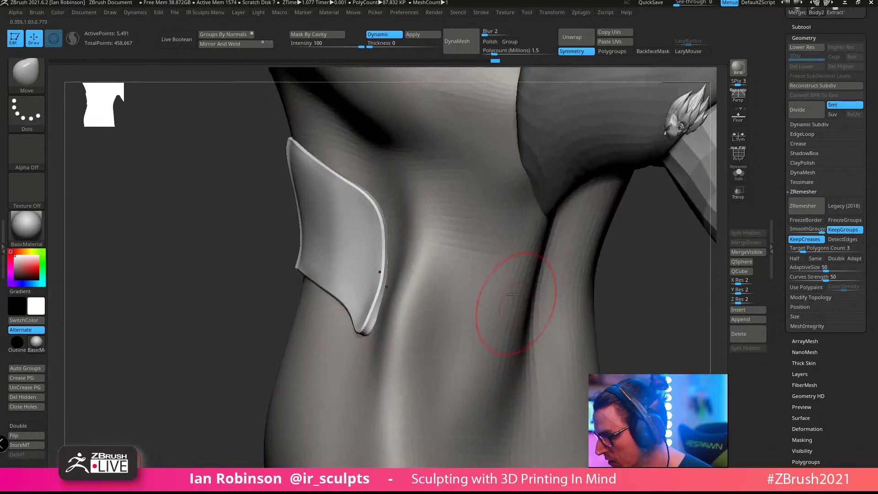
pyautogui.moveTo(362, 291); pyautogui.dragTo(354, 349, button='right')
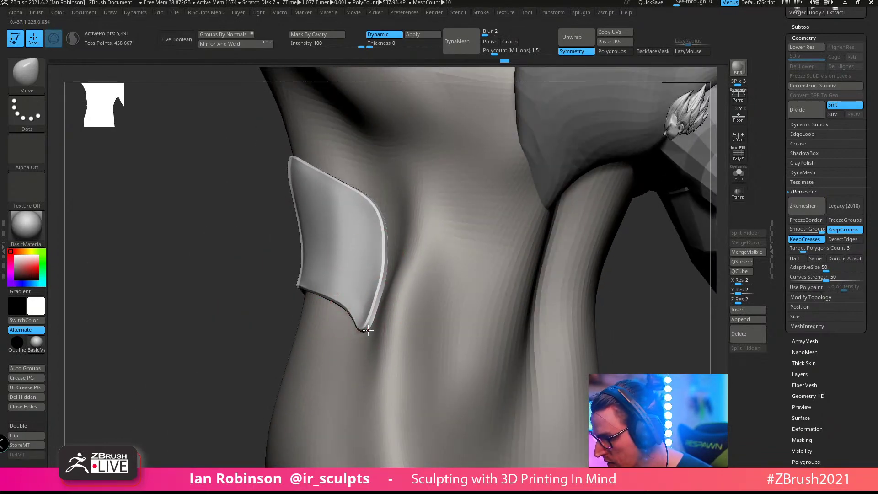
# Step: Adjust the plate's upper edge and the lower end of its centre ridge with the Move brush
pyautogui.moveTo(372, 215); pyautogui.dragTo(403, 162, button='right')
pyautogui.moveTo(442, 263); pyautogui.dragTo(384, 303, button='right')
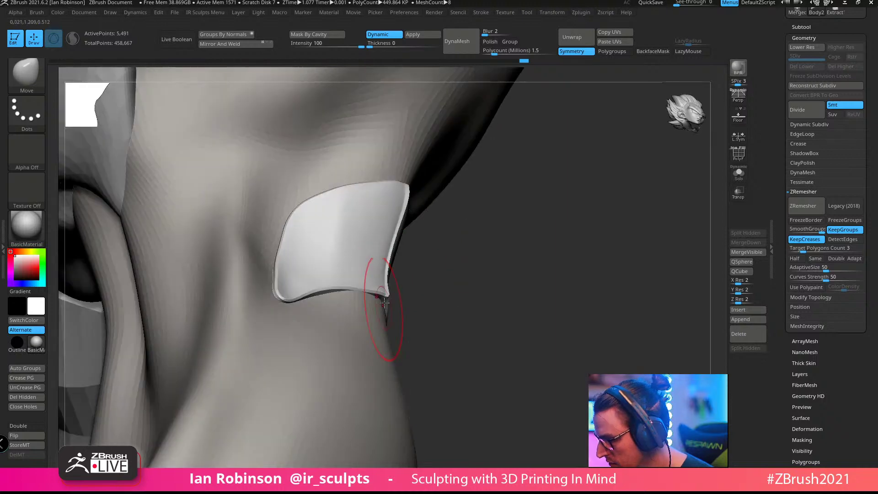
pyautogui.moveTo(472, 280); pyautogui.dragTo(393, 302, button='right')
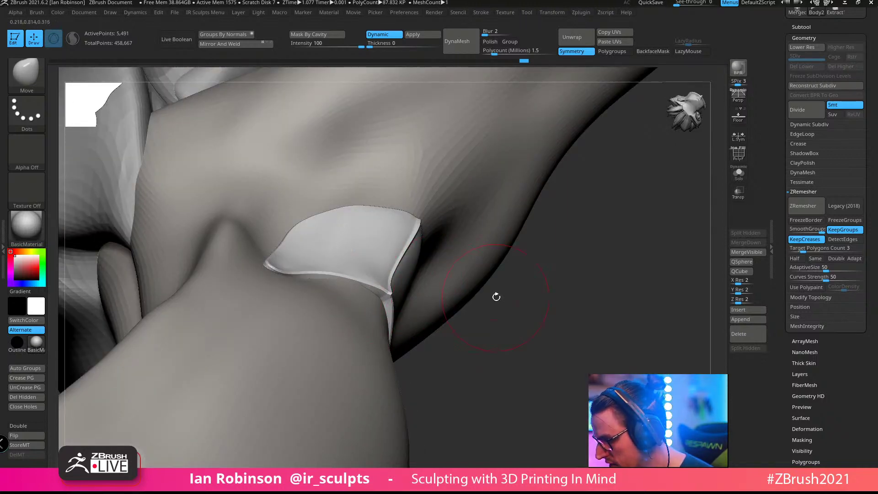
pyautogui.moveTo(496, 297)
pyautogui.mouseDown(button='right')
pyautogui.moveTo(384, 295)
pyautogui.moveTo(427, 249)
pyautogui.moveTo(410, 187)
pyautogui.mouseUp(button='right')
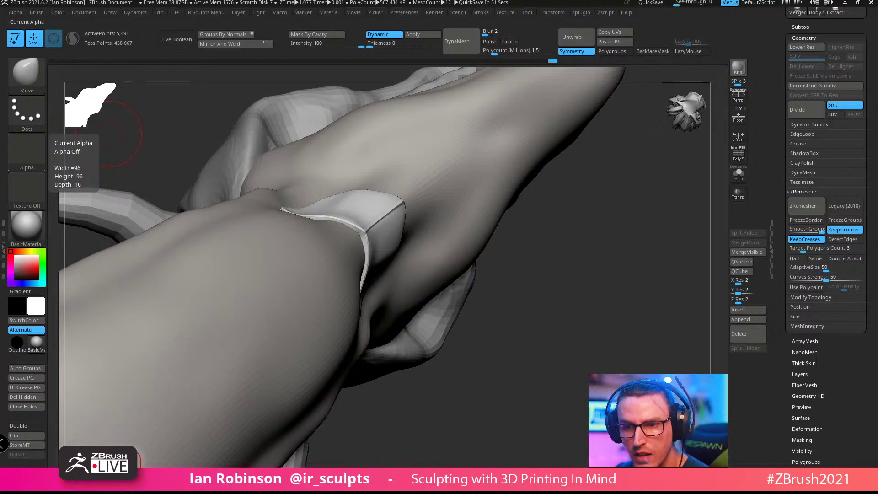
# Step: Open the Polygroups settings and examine the maximum angle tolerance for Groups By Normals
pyautogui.moveTo(872, 176)
pyautogui.mouseDown()
pyautogui.moveTo(873, 202)
pyautogui.moveTo(872, 179)
pyautogui.mouseUp()
pyautogui.scroll(-4, 825, 291)
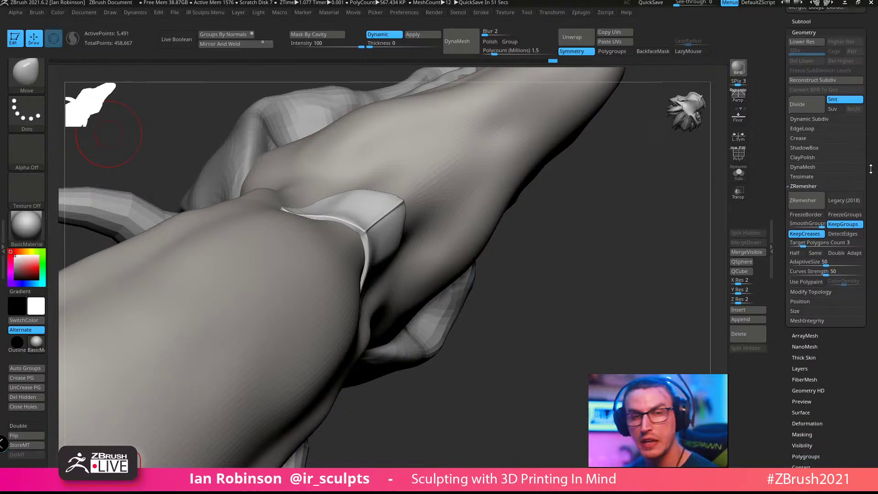
pyautogui.click(812, 351)
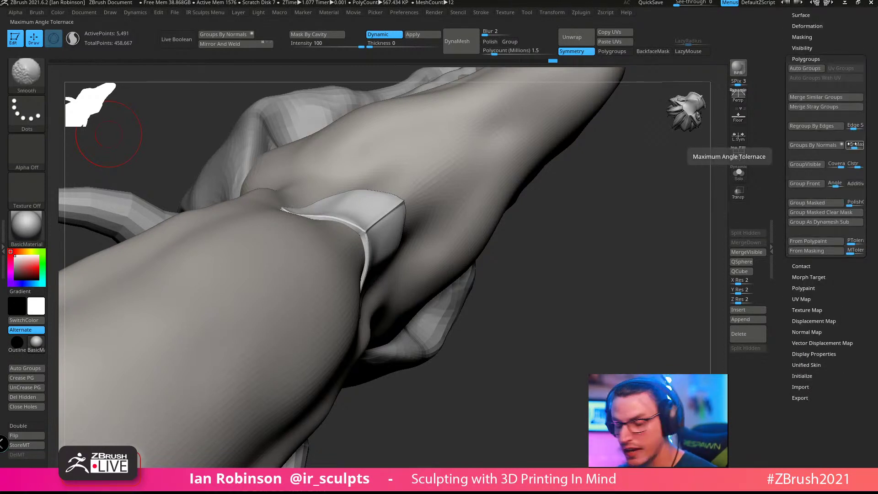
pyautogui.hotkey('shift', 'F3')
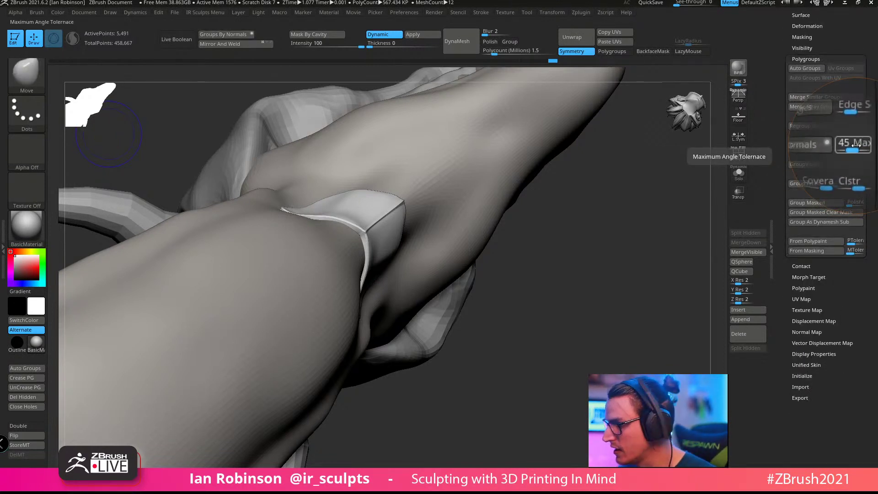
pyautogui.moveTo(841, 141); pyautogui.dragTo(850, 147)
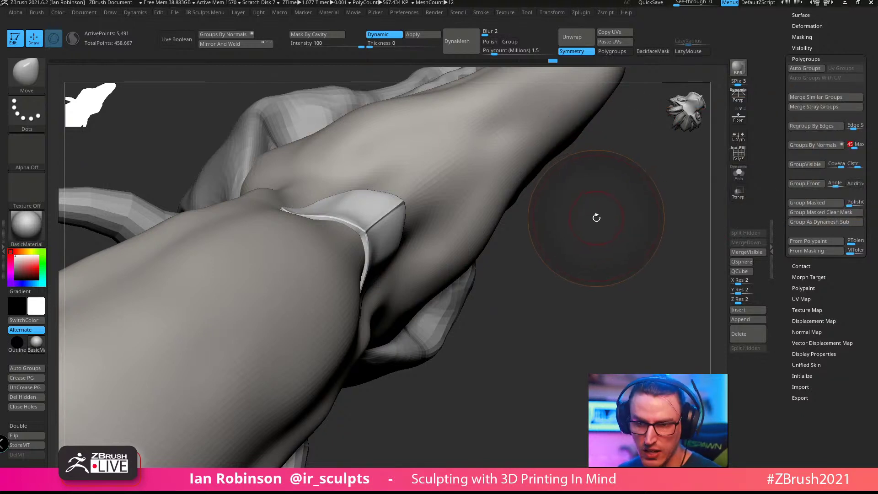
# Step: Activate the transform gizmo on the armour plate in a side view of the head
pyautogui.moveTo(593, 240)
pyautogui.mouseDown()
pyautogui.moveTo(560, 247)
pyautogui.moveTo(574, 254)
pyautogui.moveTo(570, 284)
pyautogui.moveTo(578, 239)
pyautogui.mouseUp()
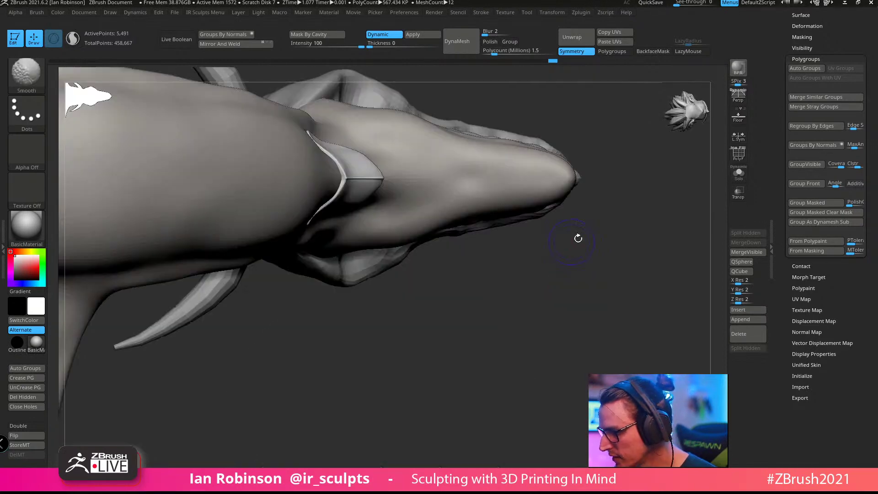
pyautogui.moveTo(565, 303)
pyautogui.mouseDown()
pyautogui.moveTo(489, 398)
pyautogui.moveTo(602, 183)
pyautogui.moveTo(487, 124)
pyautogui.moveTo(520, 201)
pyautogui.moveTo(581, 275)
pyautogui.mouseUp()
pyautogui.press('w')
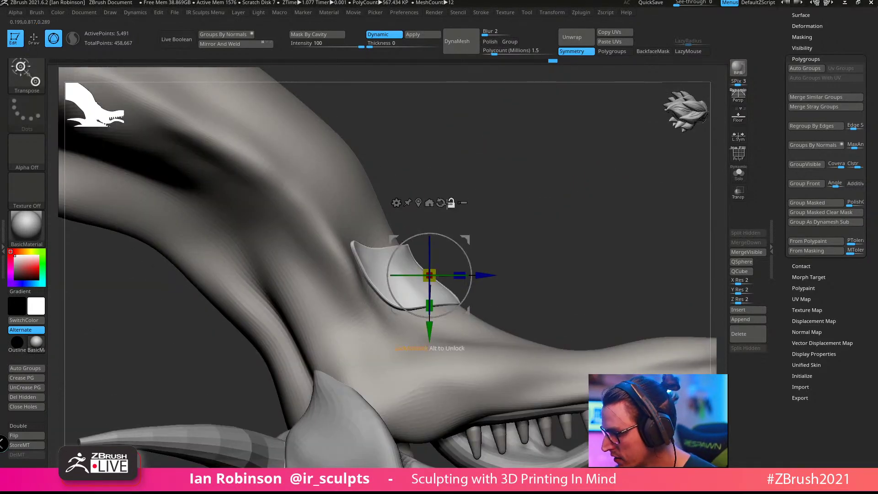
pyautogui.moveTo(512, 181)
pyautogui.mouseDown()
pyautogui.moveTo(563, 171)
pyautogui.moveTo(565, 183)
pyautogui.moveTo(601, 146)
pyautogui.mouseUp()
# Step: Save the tool as Olliphiest_BlockOut_02.ztl in the IR_Sculpts_BaseMeshes_2021 folder
pyautogui.moveTo(872, 128); pyautogui.dragTo(876, 185)
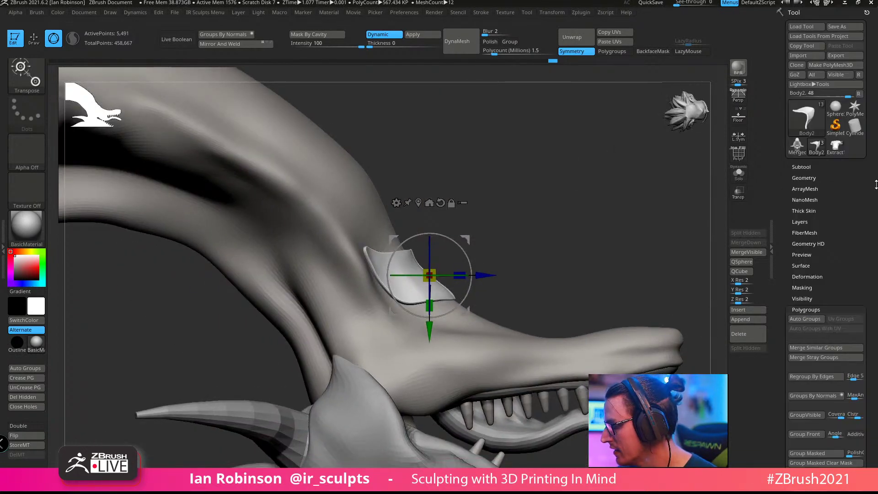
pyautogui.click(841, 27)
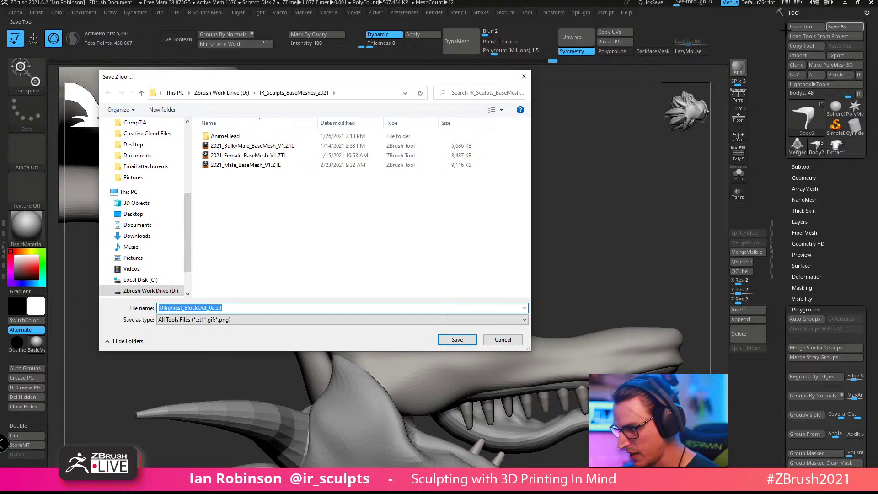
pyautogui.press('Return')
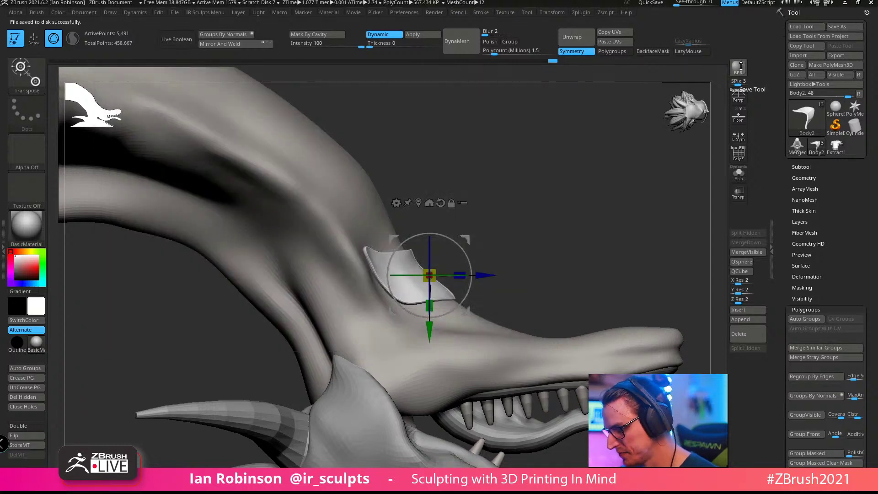
# Step: Save the tool again as Olliphiest_BlockOut_02.ztl in the MarchSculpt_OillipheistSculpt folder, replacing the existing file
pyautogui.click(847, 28)
pyautogui.click(290, 174)
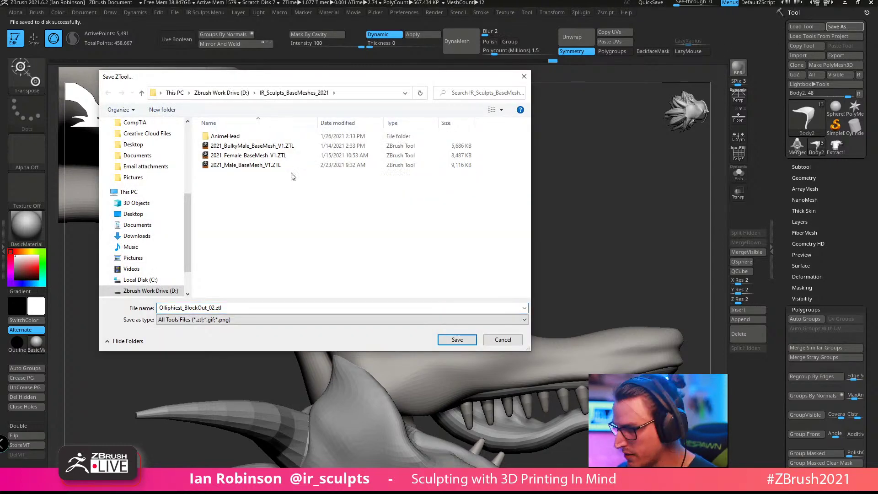
pyautogui.scroll(5, 190, 199)
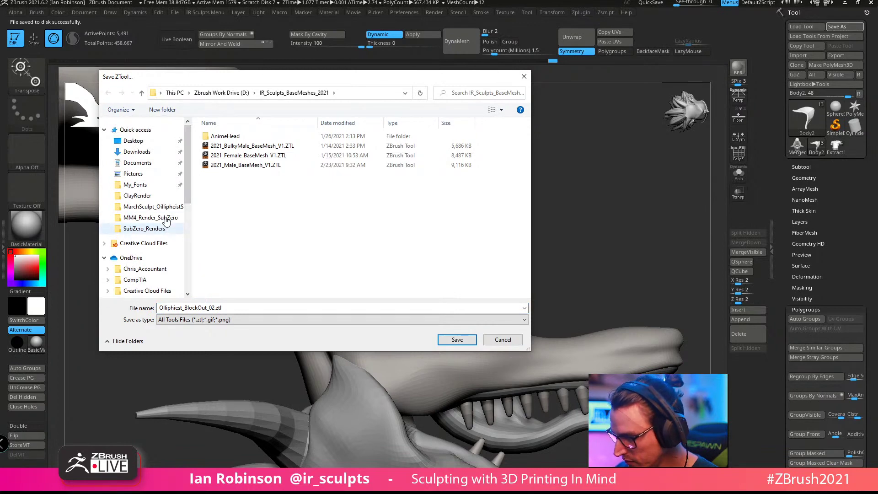
pyautogui.click(155, 206)
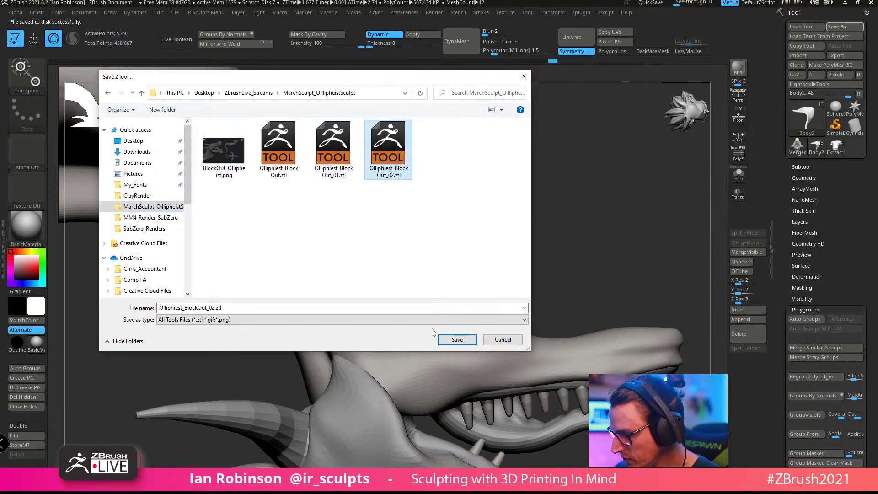
pyautogui.click(457, 339)
pyautogui.click(465, 239)
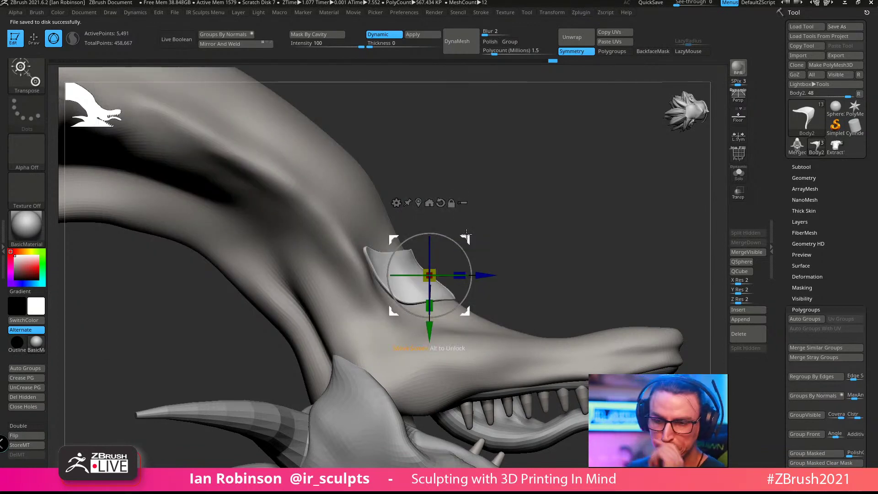
# Step: Try duplicating the plate into a widely spaced column above the neck along the gizmo's green axis, then undo it
pyautogui.keyDown('alt'); pyautogui.moveTo(579, 196); pyautogui.dragTo(620, 221); pyautogui.keyUp('alt')
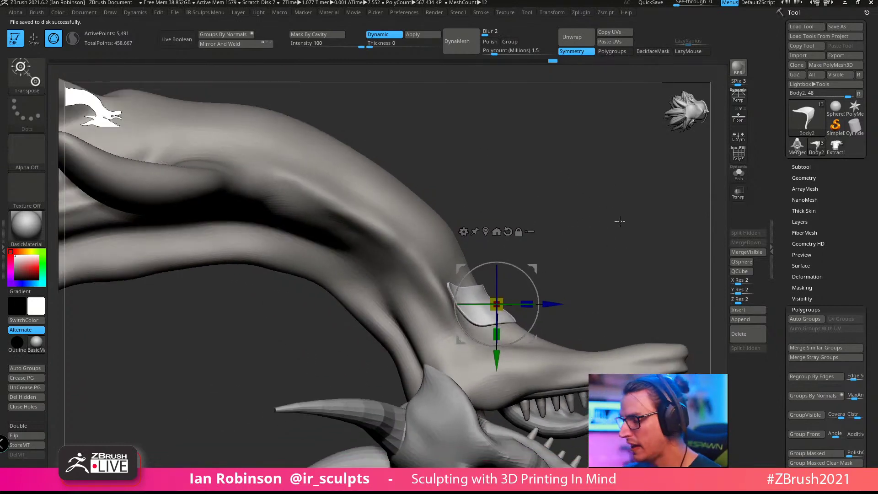
pyautogui.keyDown('alt'); pyautogui.moveTo(597, 190); pyautogui.dragTo(563, 231); pyautogui.keyUp('alt')
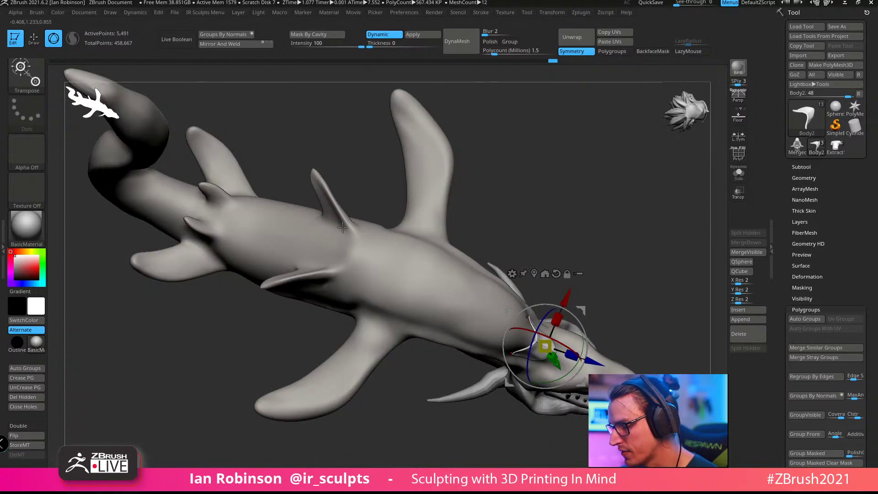
pyautogui.moveTo(342, 228); pyautogui.dragTo(577, 196)
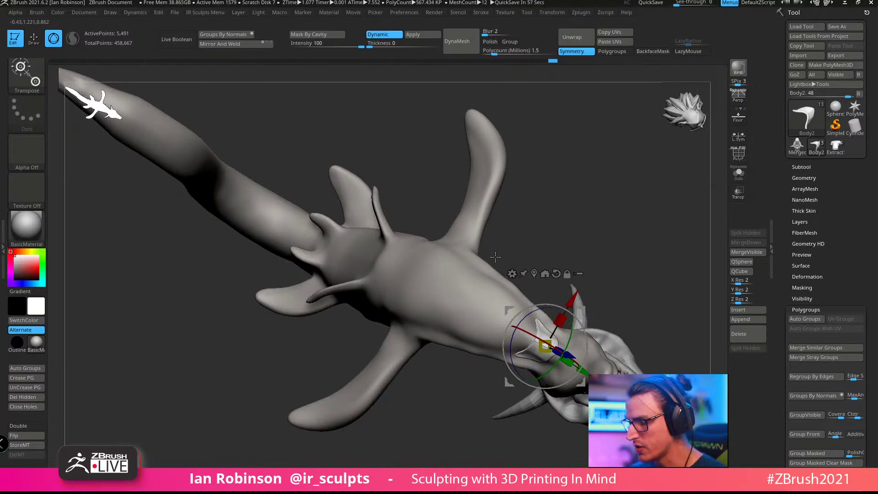
pyautogui.moveTo(495, 257); pyautogui.dragTo(605, 198)
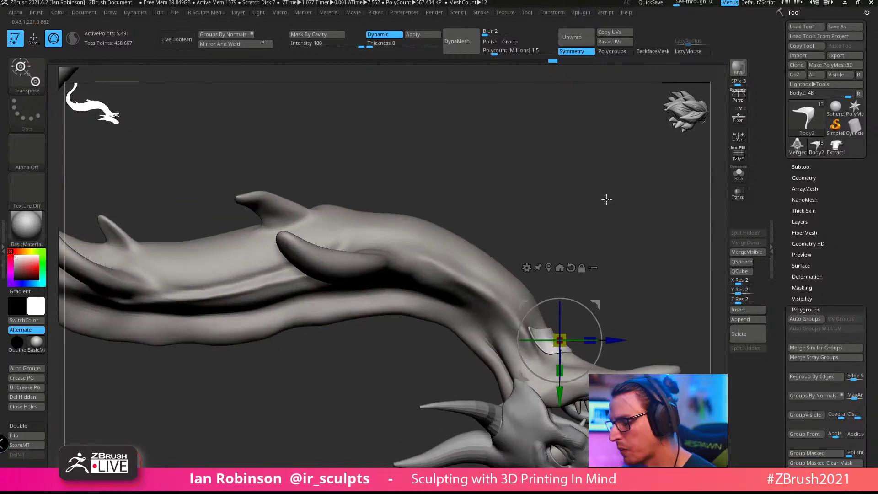
pyautogui.press('ctrl')
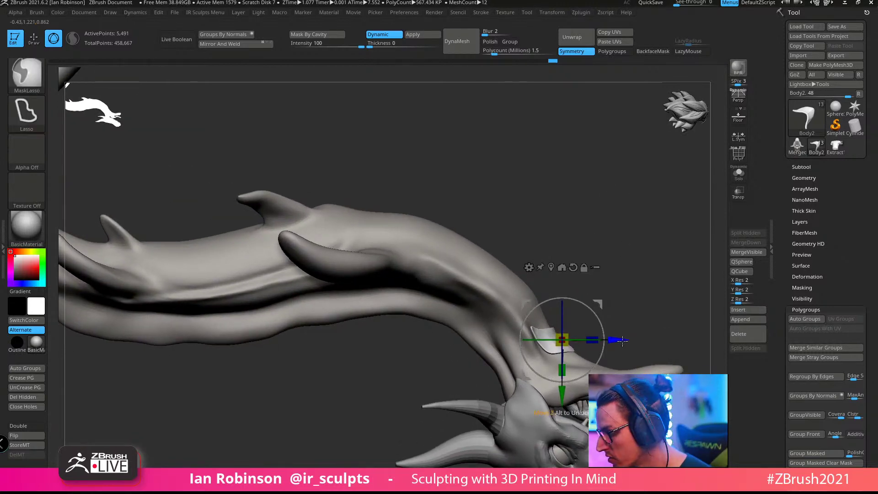
pyautogui.click(815, 178)
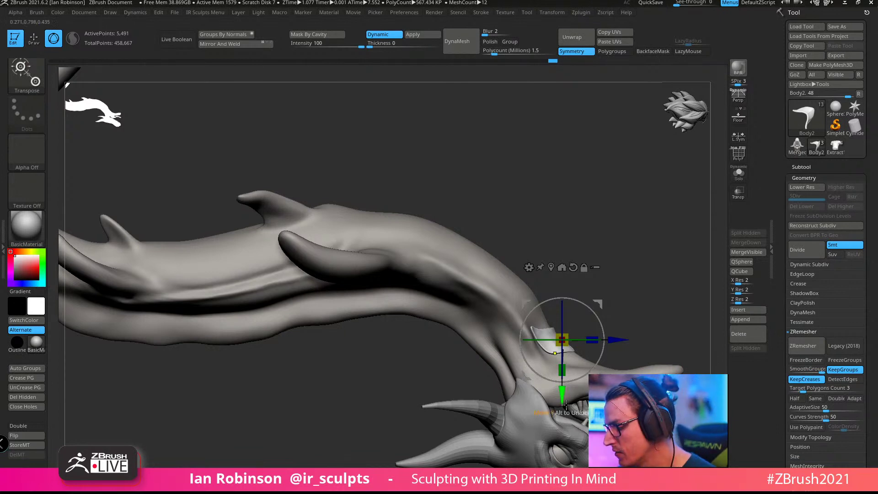
pyautogui.keyDown('ctrl'); pyautogui.moveTo(557, 389); pyautogui.dragTo(577, 91); pyautogui.keyUp('ctrl')
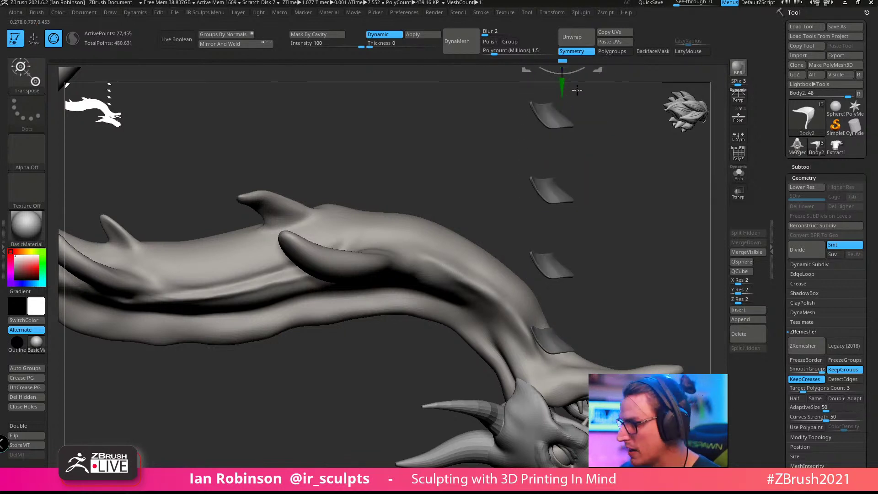
pyautogui.hotkey('ctrl', 'z')
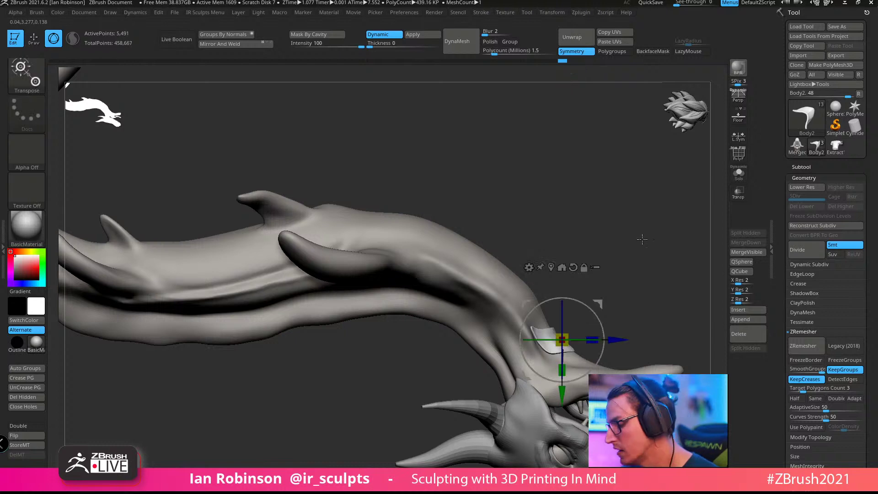
# Step: Duplicate the plate into a tightly stacked column of copies rising above the head along the gizmo's green axis
pyautogui.keyDown('alt'); pyautogui.moveTo(641, 239); pyautogui.dragTo(651, 284); pyautogui.keyUp('alt')
pyautogui.keyDown('alt'); pyautogui.moveTo(646, 221); pyautogui.dragTo(615, 196); pyautogui.keyUp('alt')
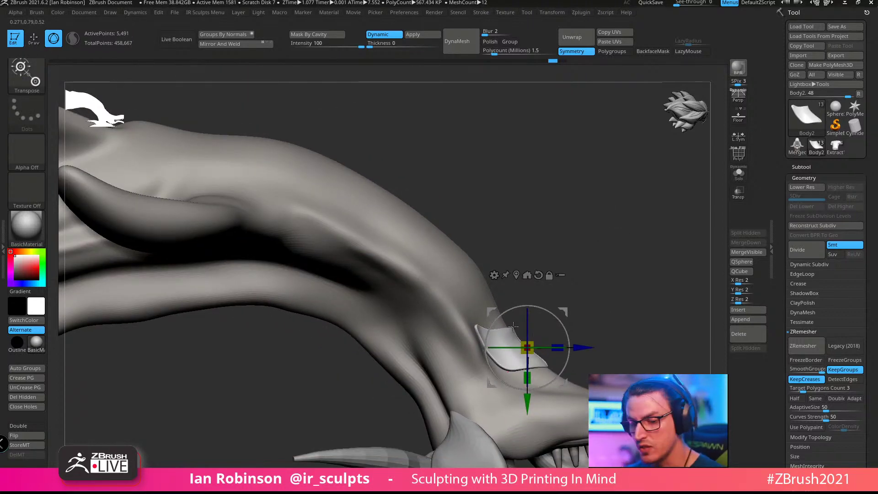
pyautogui.keyDown('ctrl'); pyautogui.moveTo(526, 403); pyautogui.dragTo(527, 178); pyautogui.keyUp('ctrl')
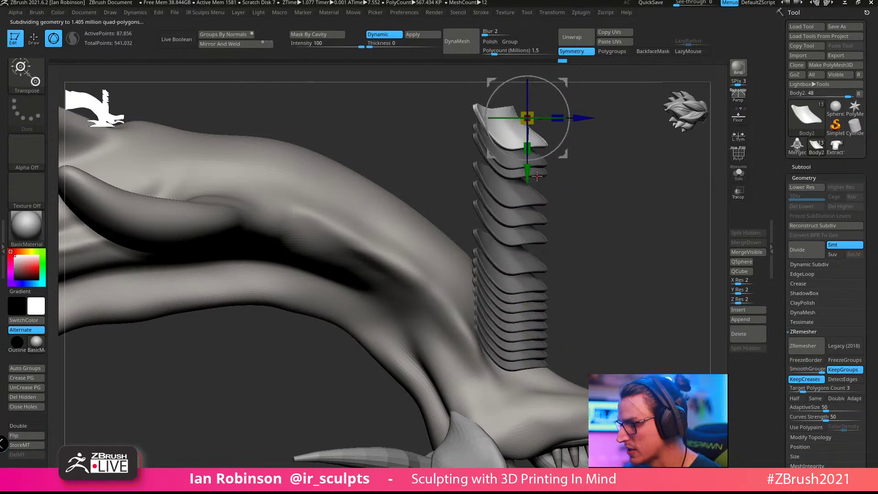
# Step: Undo the tall stack of plate copies and place a single duplicate directly above the original along the gizmo's green axis
pyautogui.hotkey('ctrl', 'z')
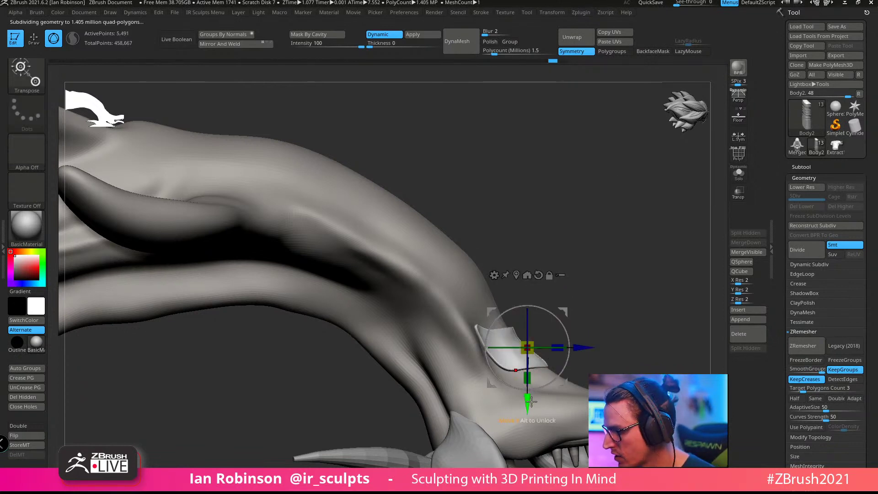
pyautogui.keyDown('ctrl'); pyautogui.moveTo(527, 405); pyautogui.dragTo(533, 330); pyautogui.keyUp('ctrl')
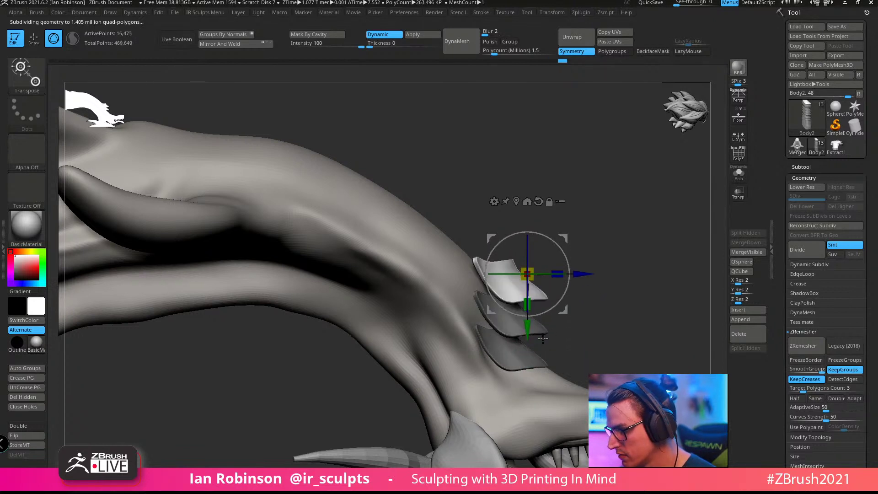
pyautogui.hotkey('ctrl', 'z')
pyautogui.moveTo(527, 405); pyautogui.dragTo(533, 333)
# Step: Rotate and lower the second plate so it follows the neck just above the first plate
pyautogui.click(517, 207)
pyautogui.keyDown('alt'); pyautogui.moveTo(596, 224); pyautogui.dragTo(597, 261); pyautogui.keyUp('alt')
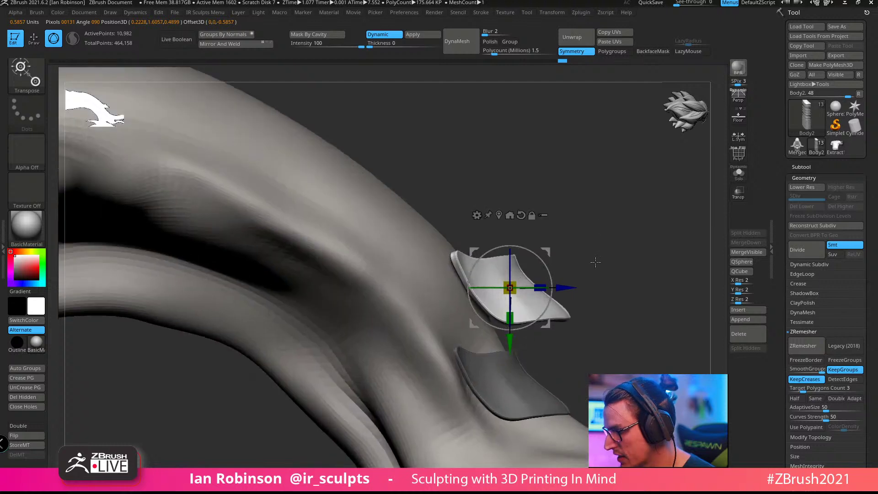
pyautogui.moveTo(513, 350); pyautogui.dragTo(509, 266)
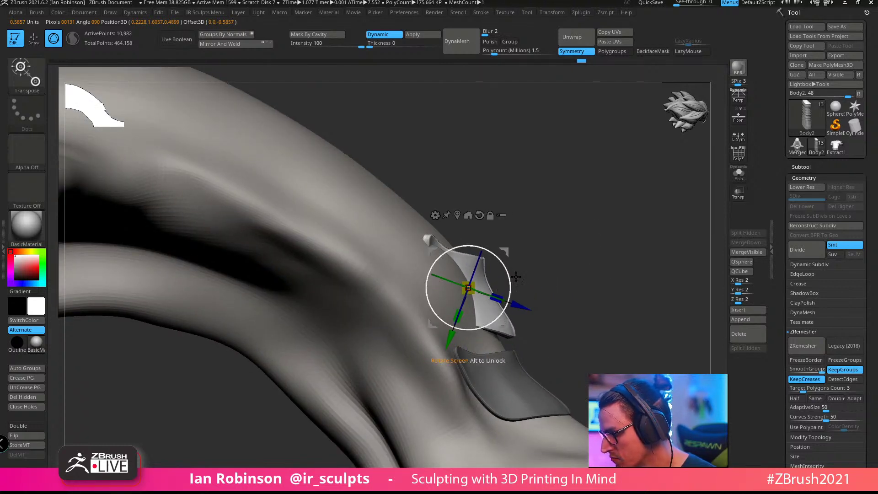
pyautogui.hotkey('ctrl', 'z')
pyautogui.moveTo(468, 342); pyautogui.dragTo(469, 369)
pyautogui.moveTo(610, 270); pyautogui.dragTo(652, 238)
# Step: Turn on transparency and nudge the second plate slightly so it sits flush against the first plate
pyautogui.press('q')
pyautogui.moveTo(669, 301)
pyautogui.keyDown('alt'); pyautogui.mouseDown()
pyautogui.moveTo(560, 289)
pyautogui.moveTo(615, 298)
pyautogui.moveTo(572, 297)
pyautogui.mouseUp(); pyautogui.keyUp('alt')
pyautogui.click(738, 191)
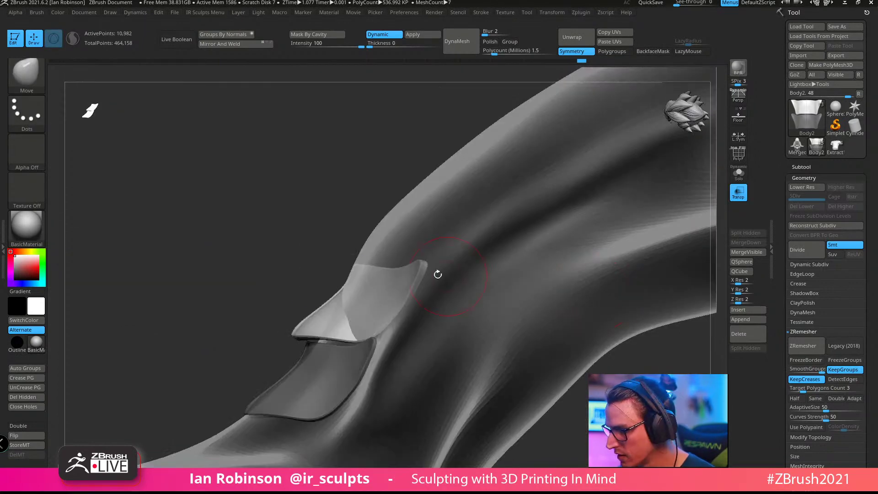
pyautogui.press('w')
pyautogui.moveTo(378, 267); pyautogui.dragTo(383, 273)
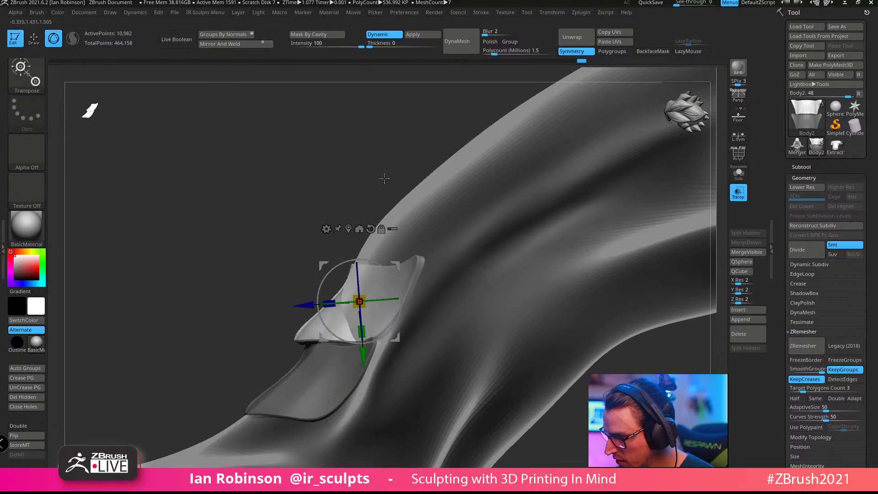
# Step: Enlarge the Move brush and pull the second plate's central ridge outward from the neck and reshape its front lower edge
pyautogui.press('q')
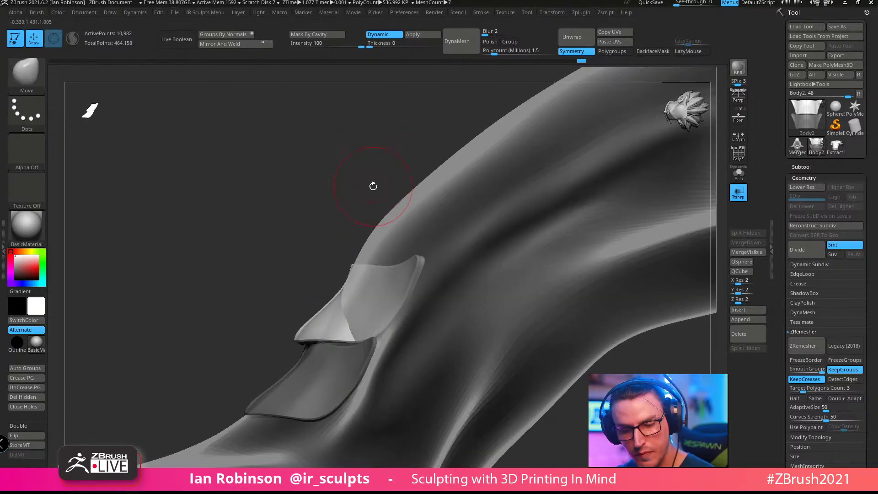
pyautogui.press('s')
pyautogui.moveTo(383, 204); pyautogui.dragTo(391, 204)
pyautogui.moveTo(352, 269); pyautogui.dragTo(343, 266)
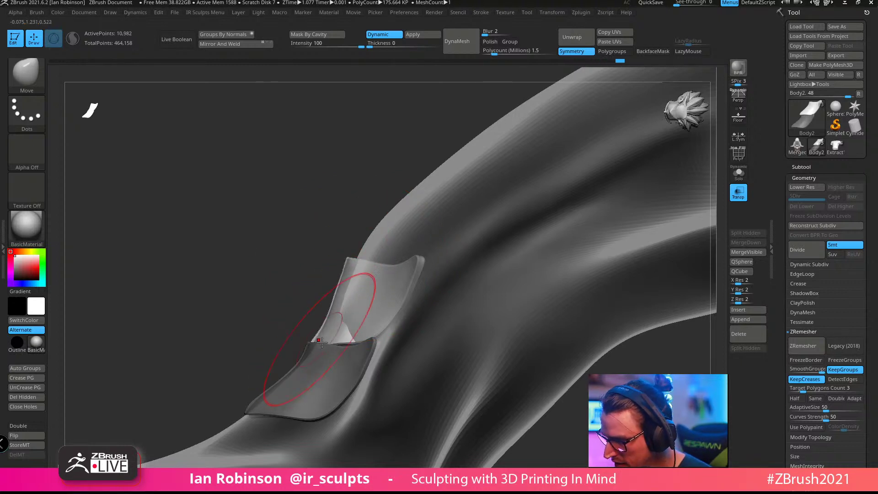
pyautogui.moveTo(405, 332); pyautogui.dragTo(463, 362, button='right')
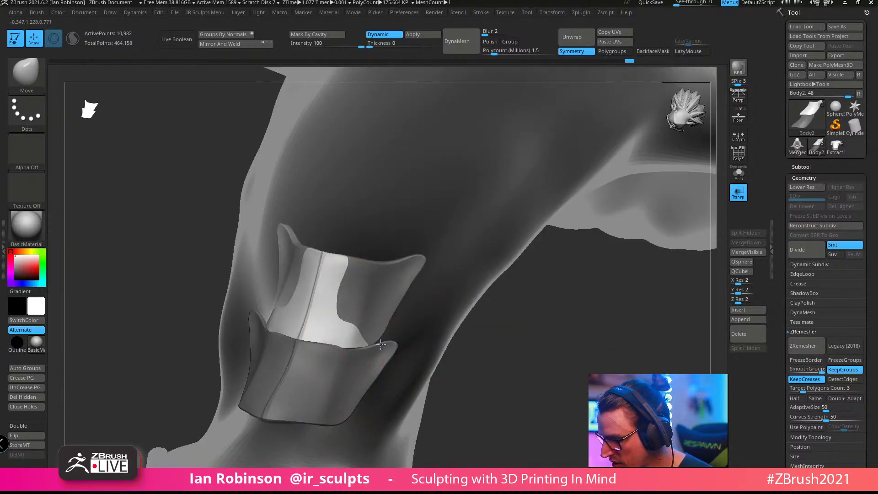
# Step: Pull the second plate's lower edge and side corners with the Move brush to overlap the first plate
pyautogui.moveTo(380, 344); pyautogui.dragTo(388, 345)
pyautogui.moveTo(388, 345)
pyautogui.mouseDown(button='right')
pyautogui.moveTo(423, 333)
pyautogui.moveTo(462, 348)
pyautogui.moveTo(450, 365)
pyautogui.mouseUp(button='right')
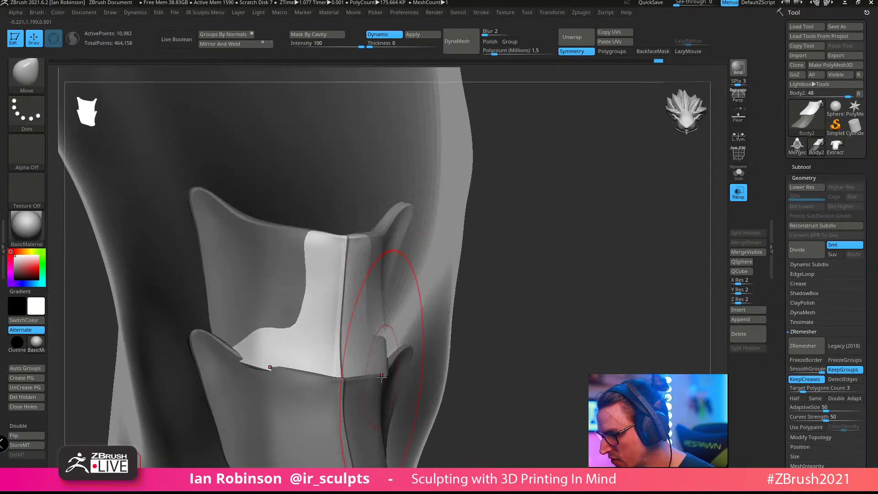
pyautogui.moveTo(382, 376); pyautogui.dragTo(376, 377)
pyautogui.moveTo(457, 296); pyautogui.dragTo(441, 330, button='right')
pyautogui.moveTo(412, 345); pyautogui.dragTo(405, 359)
# Step: Spread the second plate's upper tips and side edges outward symmetrically with the Move brush
pyautogui.moveTo(441, 279); pyautogui.dragTo(433, 213, button='right')
pyautogui.moveTo(433, 188); pyautogui.dragTo(441, 187)
pyautogui.moveTo(417, 230); pyautogui.dragTo(425, 234)
pyautogui.moveTo(422, 296); pyautogui.dragTo(428, 291)
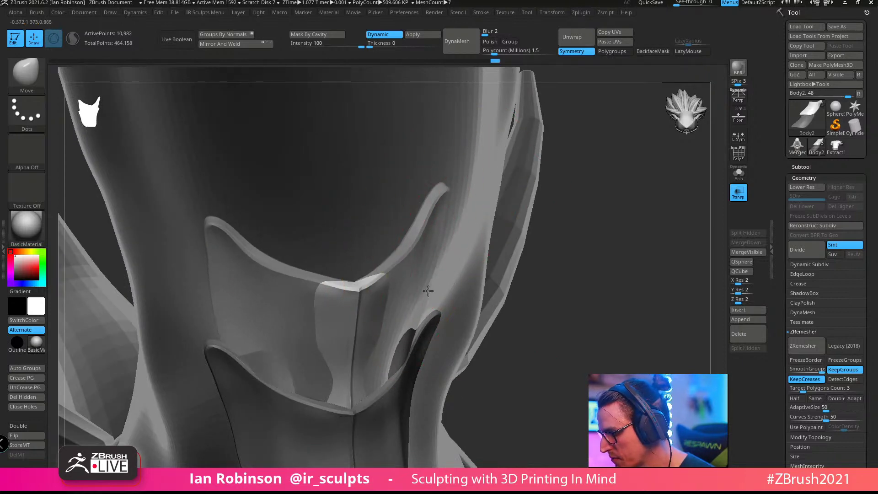
# Step: Widen the second plate's lower sides and pull its upper wing tips farther around the neck
pyautogui.moveTo(556, 288)
pyautogui.mouseDown(button='right')
pyautogui.moveTo(582, 247)
pyautogui.moveTo(533, 273)
pyautogui.moveTo(471, 279)
pyautogui.mouseUp(button='right')
pyautogui.moveTo(405, 312); pyautogui.dragTo(413, 309)
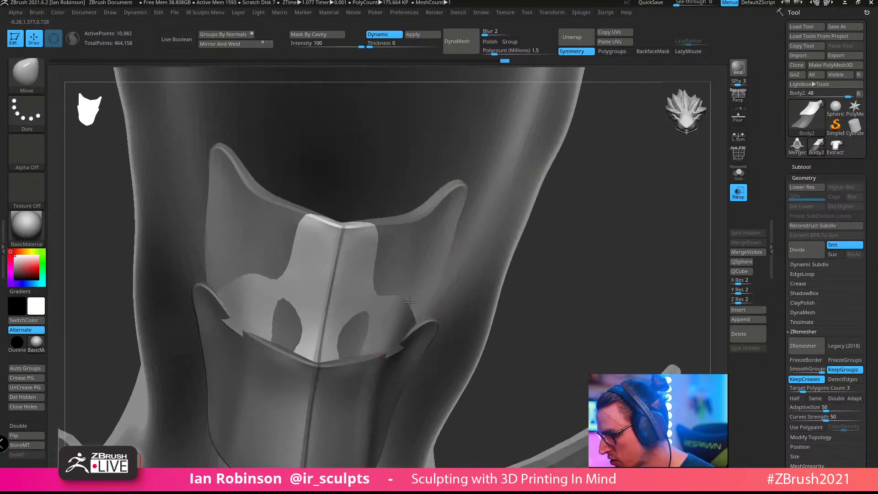
pyautogui.moveTo(399, 280); pyautogui.dragTo(406, 274)
pyautogui.moveTo(442, 231); pyautogui.dragTo(454, 232)
pyautogui.moveTo(461, 207); pyautogui.dragTo(470, 202)
# Step: Bend the second plate's wing tips to fit the neck surface and turn off transparency
pyautogui.moveTo(617, 221)
pyautogui.mouseDown(button='right')
pyautogui.moveTo(444, 235)
pyautogui.moveTo(475, 187)
pyautogui.moveTo(515, 171)
pyautogui.moveTo(495, 338)
pyautogui.moveTo(484, 292)
pyautogui.mouseUp(button='right')
pyautogui.moveTo(435, 219); pyautogui.dragTo(433, 235)
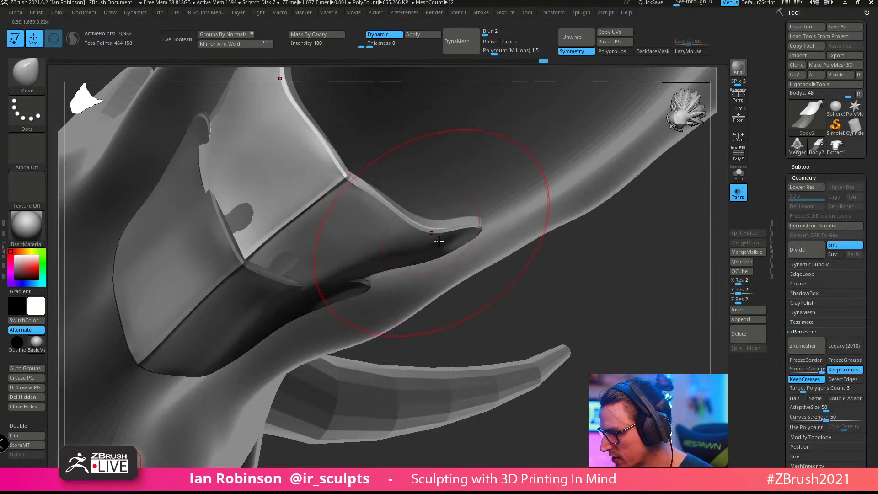
pyautogui.moveTo(433, 238)
pyautogui.mouseDown(button='right')
pyautogui.moveTo(411, 270)
pyautogui.moveTo(343, 293)
pyautogui.moveTo(304, 319)
pyautogui.moveTo(348, 283)
pyautogui.moveTo(476, 261)
pyautogui.moveTo(402, 298)
pyautogui.moveTo(355, 311)
pyautogui.moveTo(532, 221)
pyautogui.moveTo(396, 276)
pyautogui.mouseUp(button='right')
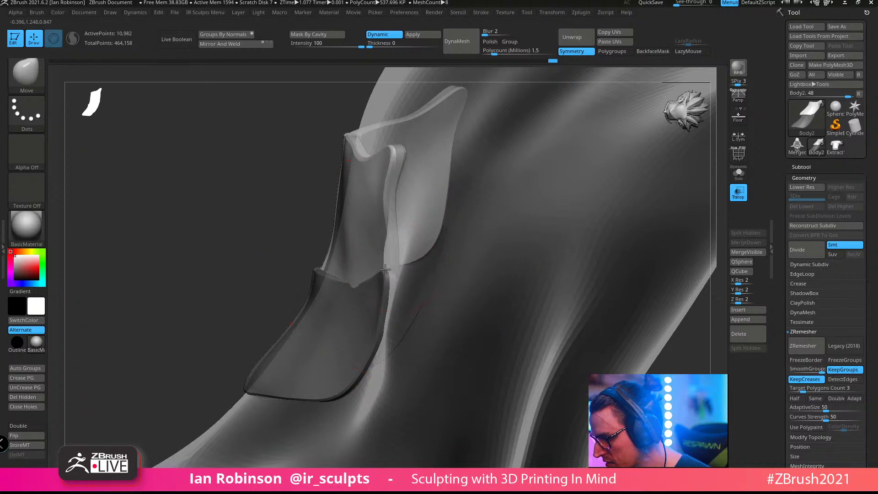
pyautogui.moveTo(684, 203); pyautogui.dragTo(507, 261)
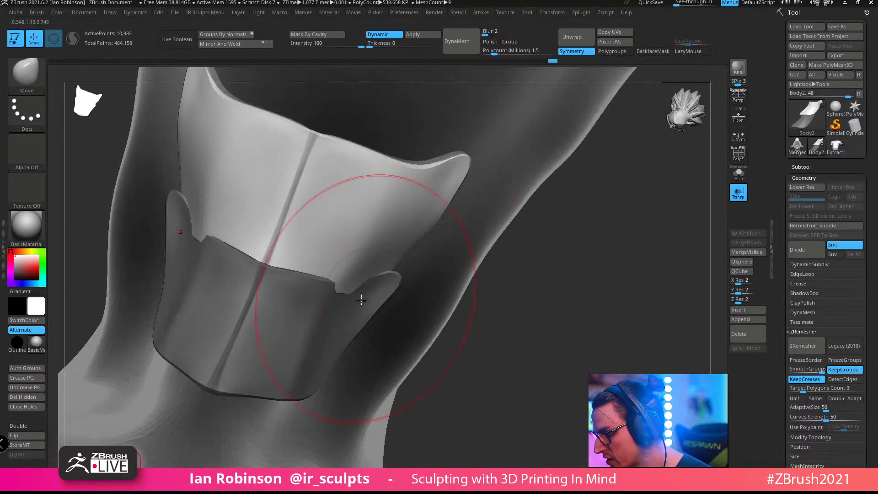
pyautogui.keyDown('alt'); pyautogui.moveTo(460, 208); pyautogui.dragTo(418, 236); pyautogui.keyUp('alt')
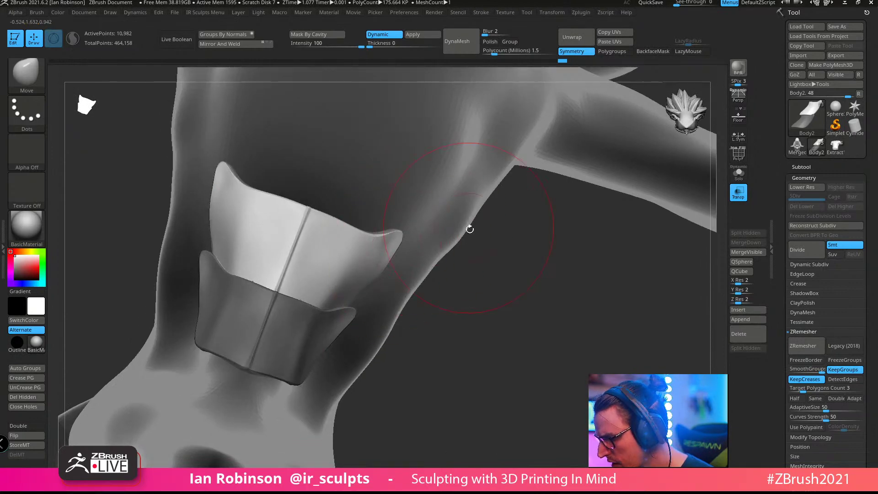
pyautogui.moveTo(470, 229); pyautogui.dragTo(520, 271)
pyautogui.click(738, 192)
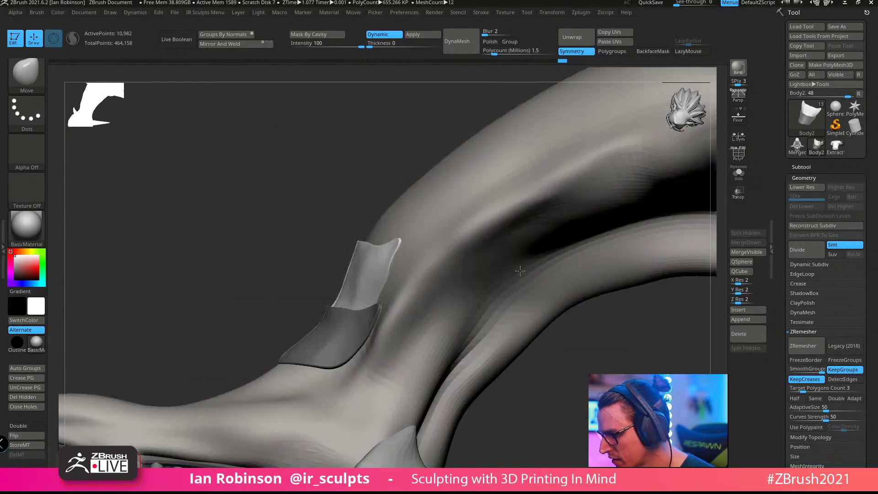
# Step: Reduce the Move brush size and refine the second plate's side tips where they meet the first plate and the neck
pyautogui.moveTo(382, 259)
pyautogui.keyDown('ctrl'); pyautogui.mouseDown(button='right')
pyautogui.moveTo(374, 358)
pyautogui.moveTo(406, 286)
pyautogui.moveTo(396, 327)
pyautogui.moveTo(375, 293)
pyautogui.moveTo(396, 273)
pyautogui.moveTo(417, 276)
pyautogui.moveTo(402, 279)
pyautogui.mouseUp(button='right'); pyautogui.keyUp('ctrl')
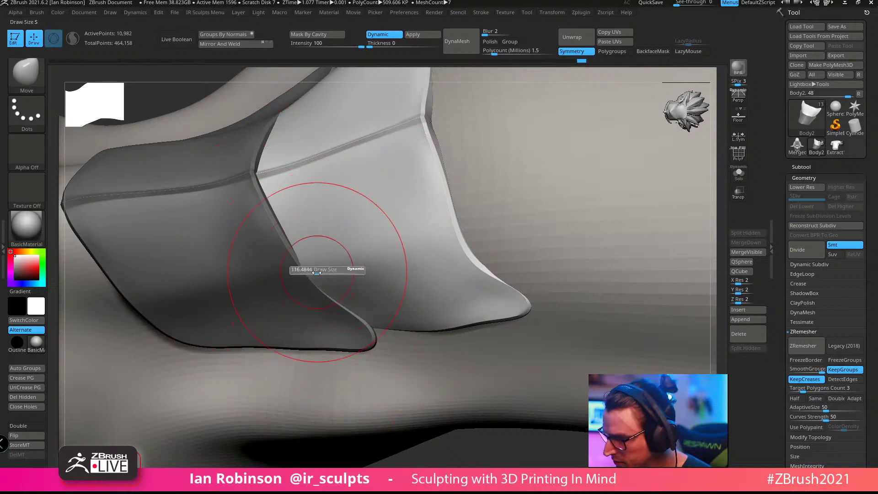
pyautogui.moveTo(322, 271); pyautogui.dragTo(311, 275, button='right')
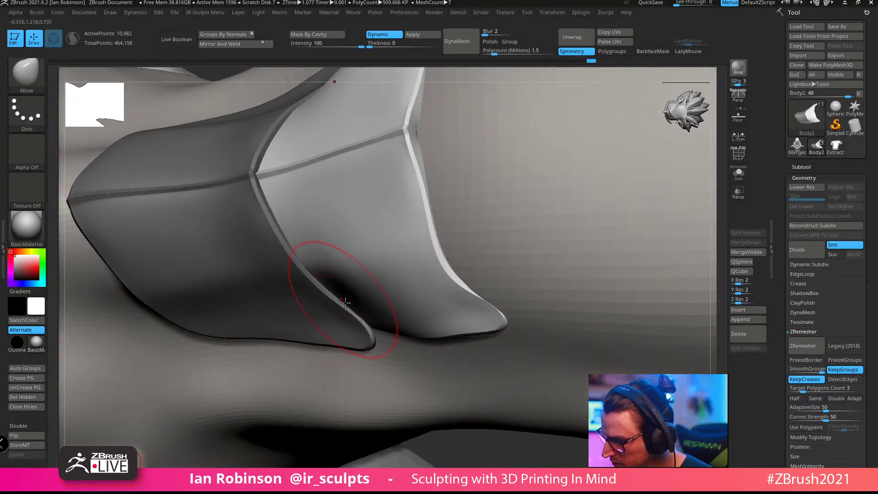
pyautogui.moveTo(346, 302)
pyautogui.mouseDown(button='right')
pyautogui.moveTo(402, 270)
pyautogui.moveTo(391, 275)
pyautogui.moveTo(393, 359)
pyautogui.mouseUp(button='right')
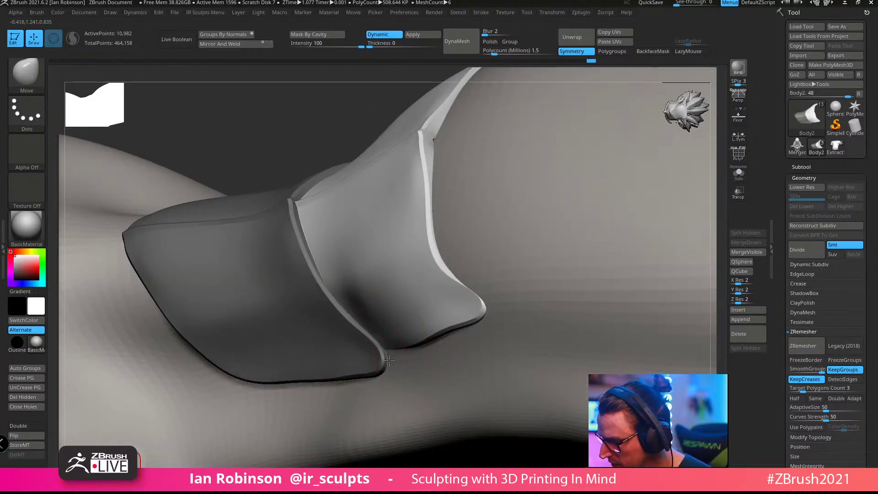
pyautogui.moveTo(399, 328)
pyautogui.mouseDown(button='right')
pyautogui.moveTo(462, 274)
pyautogui.moveTo(430, 198)
pyautogui.moveTo(380, 169)
pyautogui.mouseUp(button='right')
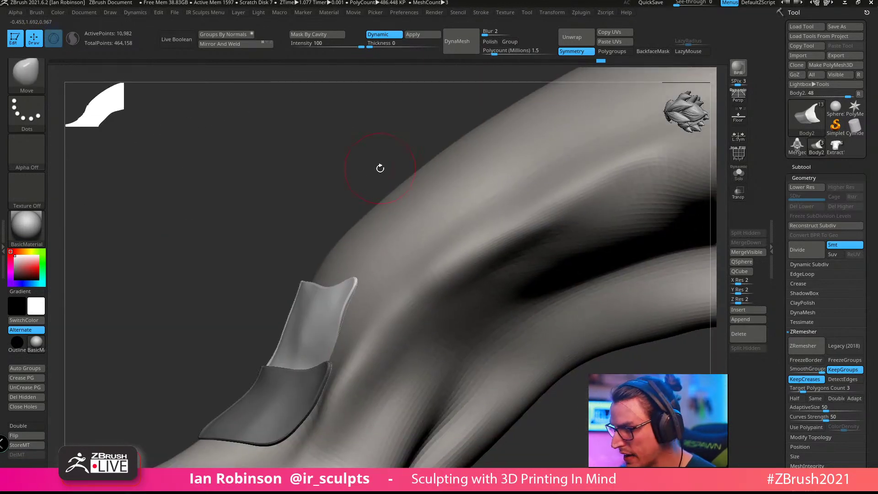
pyautogui.keyDown('shift'); pyautogui.moveTo(300, 338); pyautogui.dragTo(327, 313); pyautogui.keyUp('shift')
pyautogui.moveTo(373, 295); pyautogui.dragTo(375, 290, button='right')
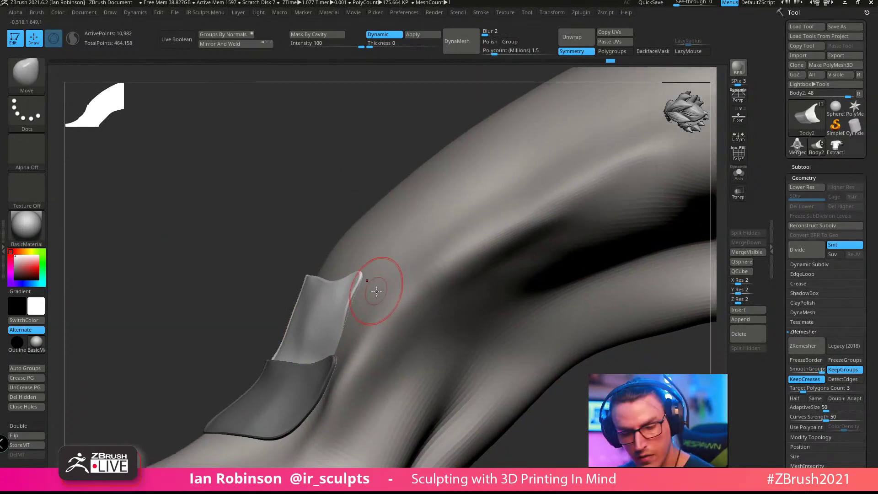
# Step: Duplicate the second plate higher up the neck and rotate the new third plate to follow the neck's curve
pyautogui.press('w')
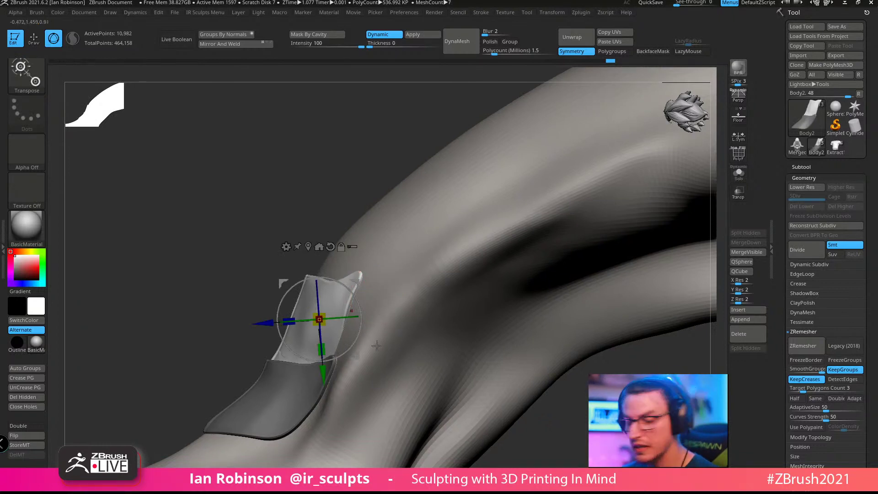
pyautogui.moveTo(325, 372); pyautogui.dragTo(323, 286)
pyautogui.moveTo(258, 230); pyautogui.dragTo(299, 227)
pyautogui.moveTo(360, 184); pyautogui.dragTo(371, 188)
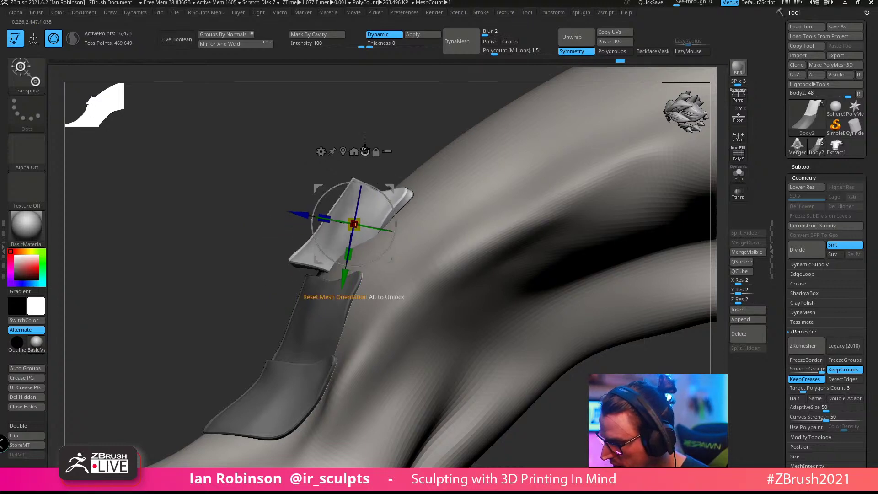
pyautogui.moveTo(375, 153)
pyautogui.mouseDown(button='right')
pyautogui.moveTo(476, 183)
pyautogui.moveTo(493, 249)
pyautogui.mouseUp(button='right')
# Step: Pull the third plate's lower side corners outward with a larger Move brush and turn on transparency
pyautogui.press('q')
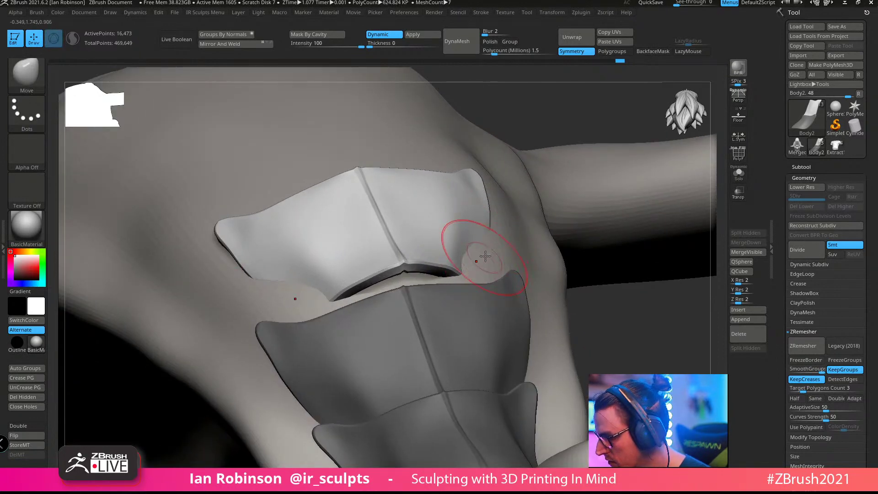
pyautogui.press('s')
pyautogui.moveTo(490, 252)
pyautogui.mouseDown()
pyautogui.moveTo(493, 263)
pyautogui.moveTo(508, 263)
pyautogui.mouseUp()
pyautogui.click(738, 192)
pyautogui.press('s')
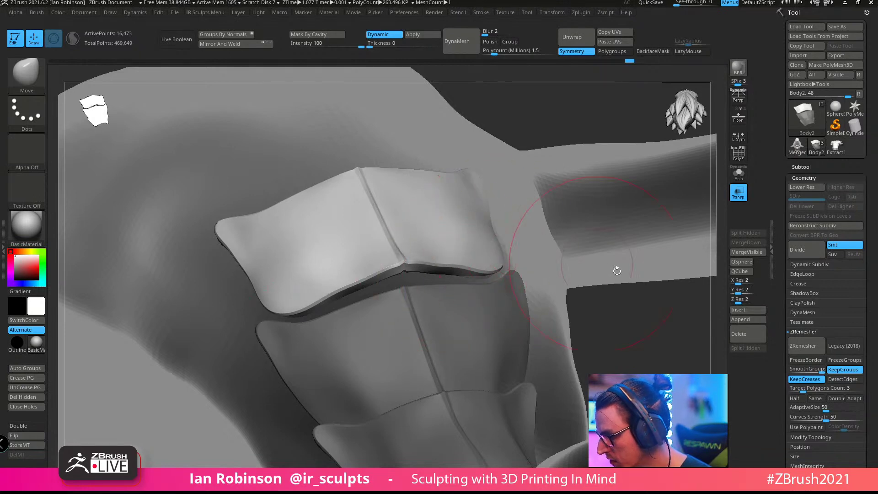
# Step: Reset the gizmo's orientation and move the third plate down to overlap the second plate's upper edge
pyautogui.press('w')
pyautogui.keyDown('shift'); pyautogui.moveTo(617, 270); pyautogui.dragTo(607, 270, button='right'); pyautogui.keyUp('shift')
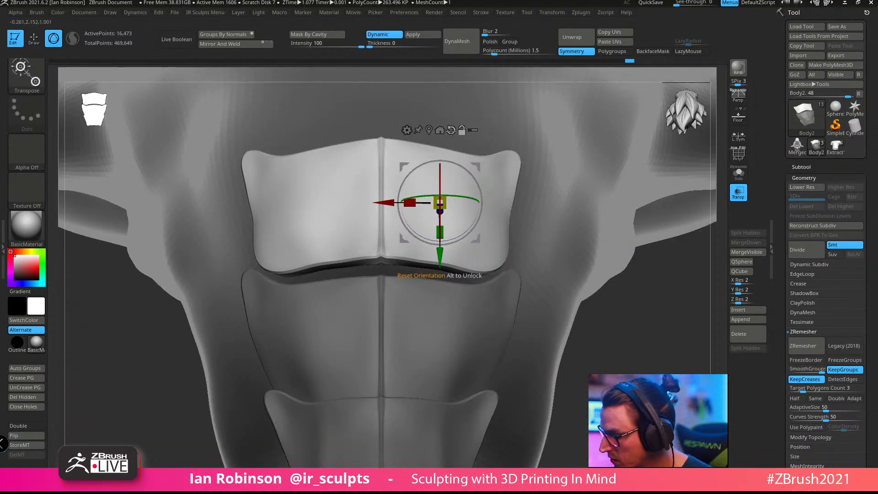
pyautogui.click(451, 130)
pyautogui.moveTo(380, 221); pyautogui.dragTo(381, 264)
pyautogui.moveTo(425, 261); pyautogui.dragTo(471, 280, button='right')
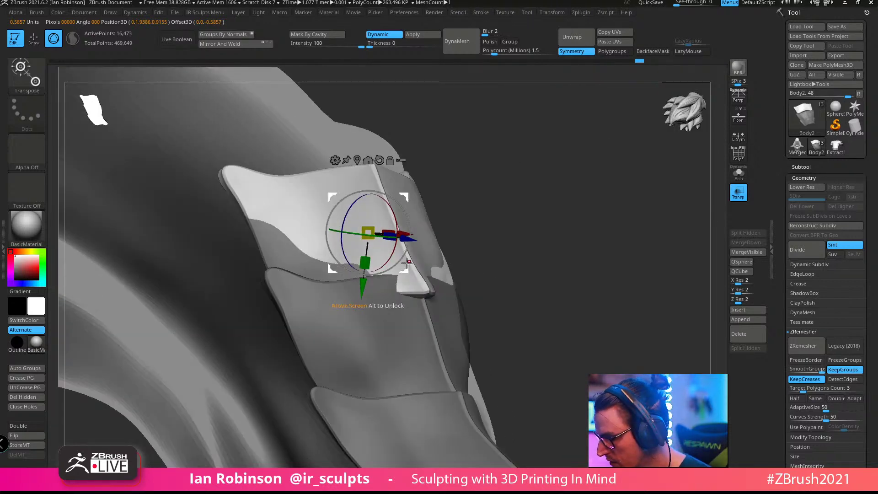
# Step: Shape the third plate's lower edge and sides with the Move brush so it sits closely over the second plate
pyautogui.press('q')
pyautogui.moveTo(416, 299)
pyautogui.mouseDown(button='right')
pyautogui.moveTo(458, 256)
pyautogui.moveTo(407, 256)
pyautogui.moveTo(409, 290)
pyautogui.mouseUp(button='right')
pyautogui.hotkey('ctrl', 'z')
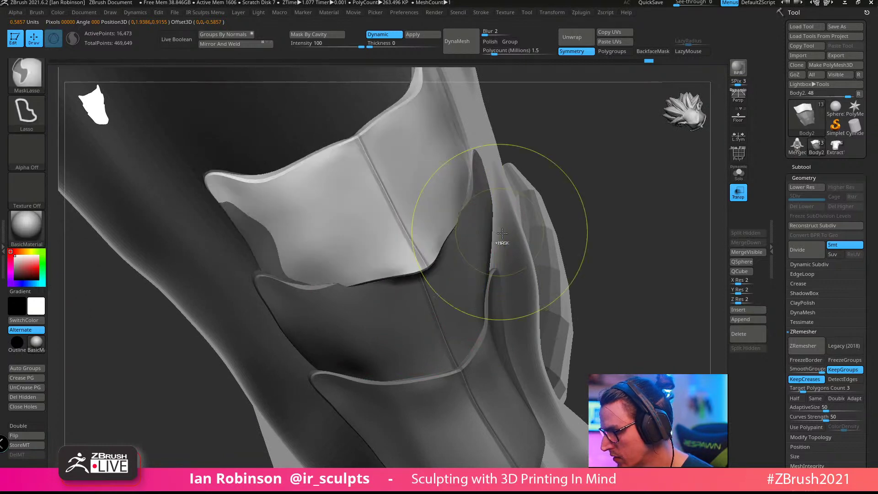
pyautogui.moveTo(423, 259); pyautogui.dragTo(459, 254, button='right')
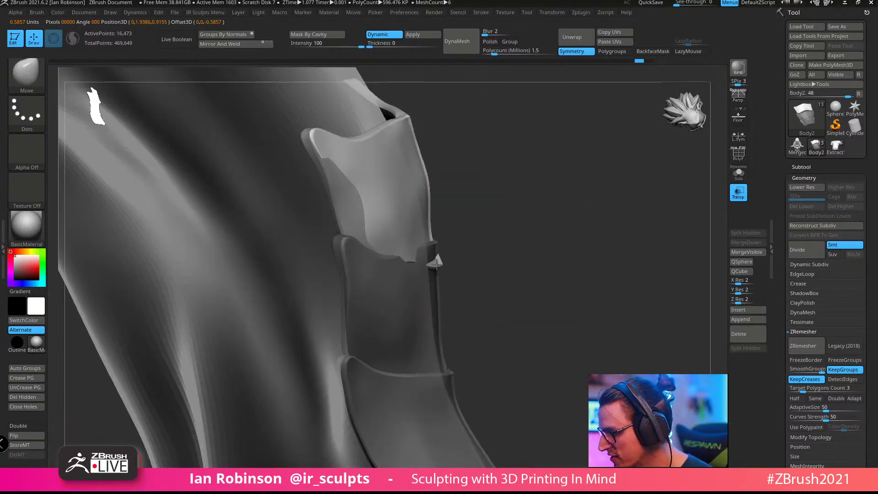
pyautogui.moveTo(464, 209)
pyautogui.mouseDown(button='right')
pyautogui.moveTo(457, 253)
pyautogui.moveTo(430, 249)
pyautogui.mouseUp(button='right')
pyautogui.moveTo(436, 216)
pyautogui.mouseDown(button='right')
pyautogui.moveTo(433, 201)
pyautogui.moveTo(426, 209)
pyautogui.mouseUp(button='right')
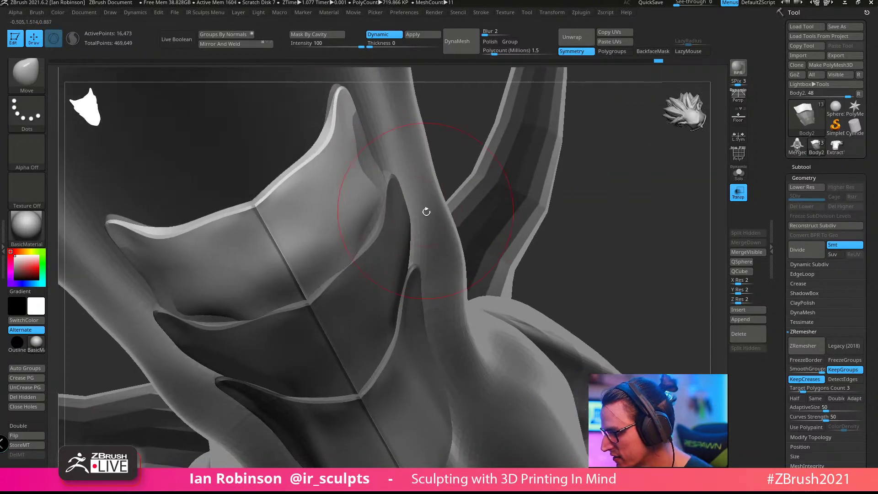
pyautogui.keyDown('alt'); pyautogui.click(413, 206); pyautogui.keyUp('alt')
pyautogui.press('space')
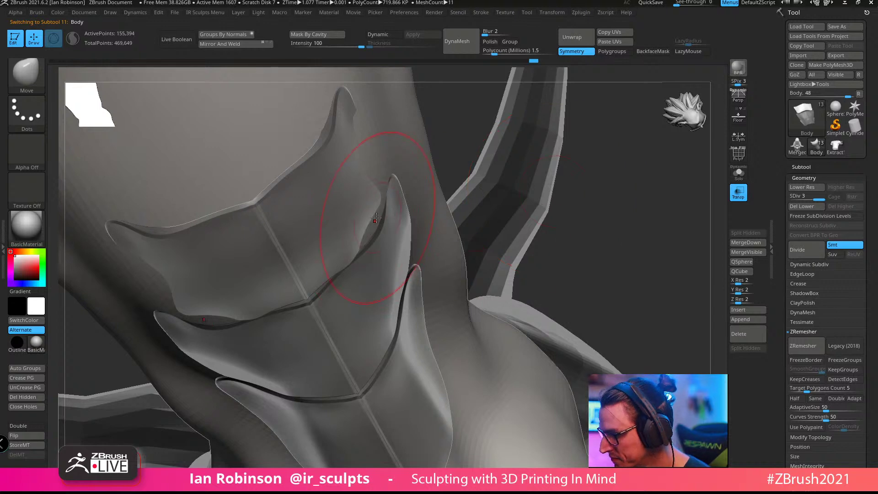
pyautogui.moveTo(364, 146); pyautogui.dragTo(376, 141)
pyautogui.hotkey('ctrl', 'z')
pyautogui.keyDown('alt'); pyautogui.click(354, 204); pyautogui.keyUp('alt')
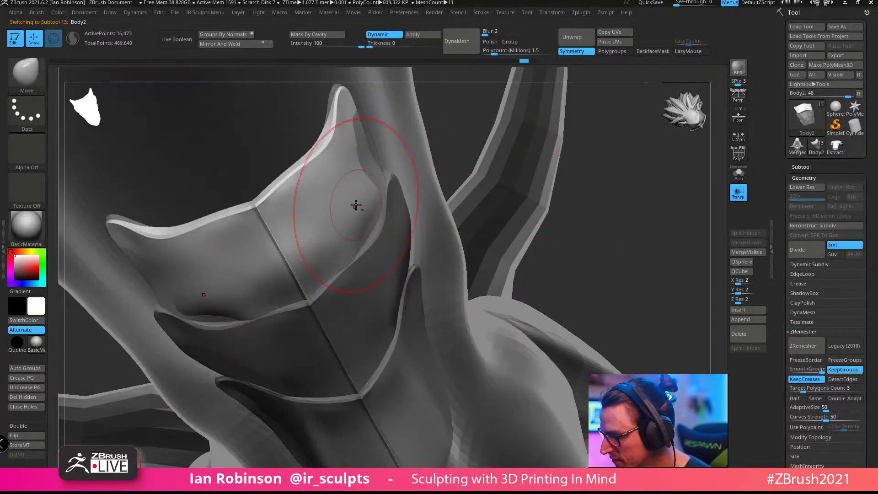
# Step: Refine the third plate's lower edge and side corners with the Move brush so they follow the second plate's rim
pyautogui.moveTo(359, 205)
pyautogui.mouseDown(button='right')
pyautogui.moveTo(376, 246)
pyautogui.moveTo(376, 151)
pyautogui.mouseUp(button='right')
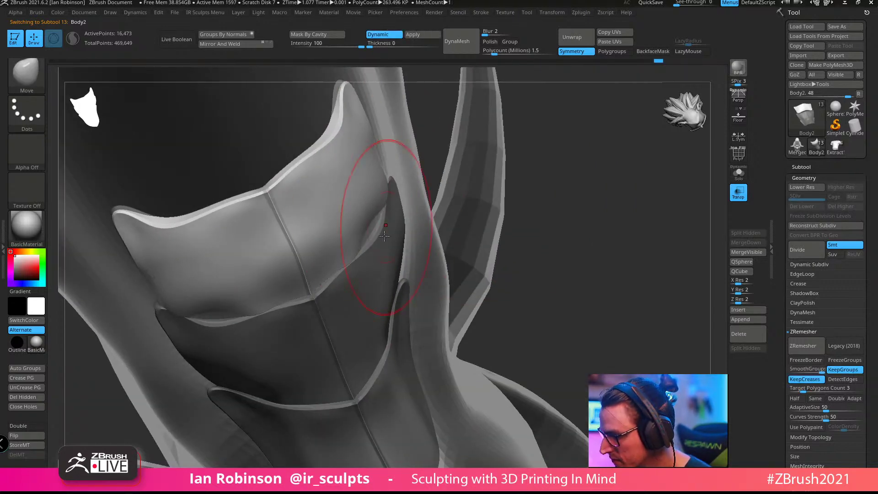
pyautogui.moveTo(384, 236); pyautogui.dragTo(389, 218)
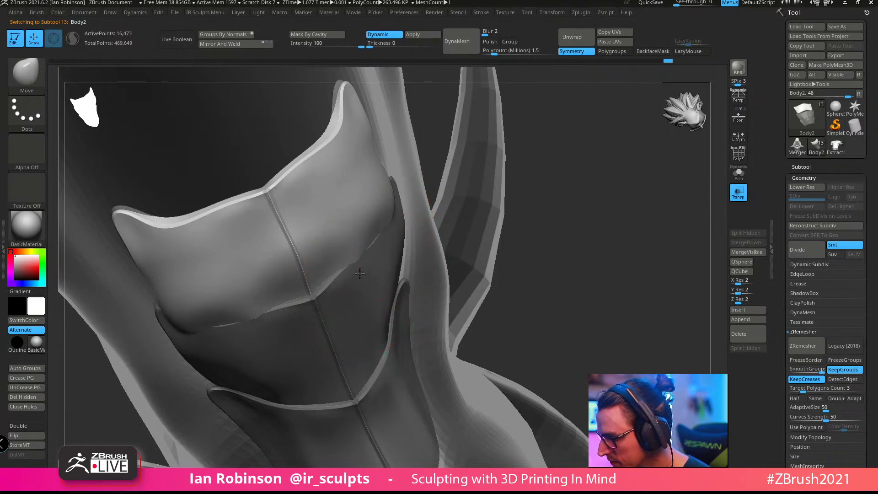
pyautogui.press('w')
pyautogui.press('q')
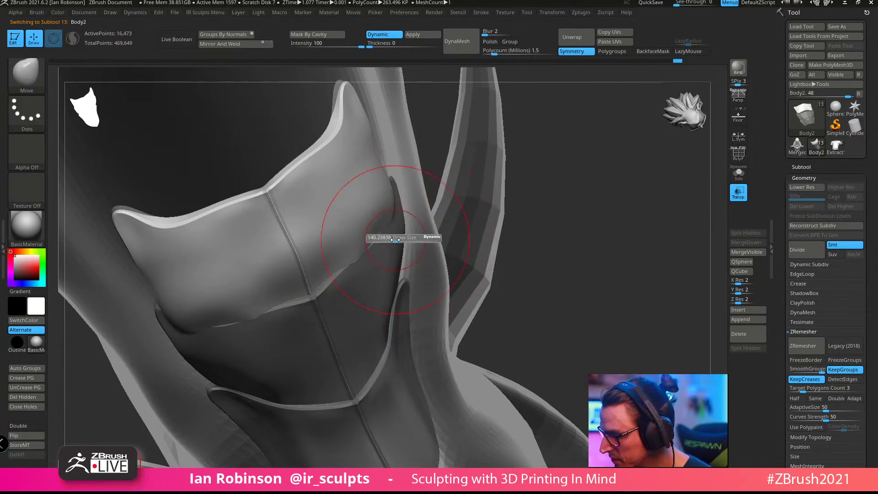
pyautogui.moveTo(391, 238)
pyautogui.mouseDown(button='right')
pyautogui.moveTo(396, 245)
pyautogui.moveTo(386, 251)
pyautogui.mouseUp(button='right')
pyautogui.moveTo(353, 291); pyautogui.dragTo(358, 284)
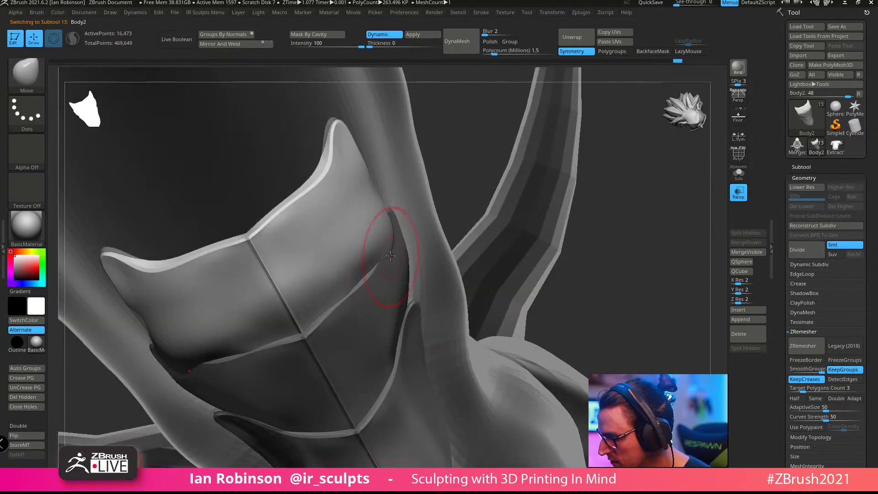
pyautogui.moveTo(379, 215)
pyautogui.mouseDown(button='right')
pyautogui.moveTo(389, 222)
pyautogui.moveTo(382, 230)
pyautogui.mouseUp(button='right')
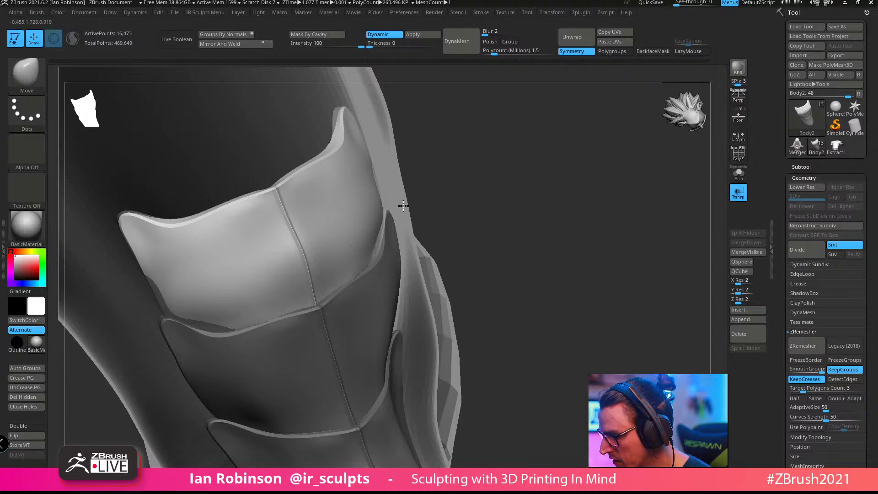
pyautogui.moveTo(344, 224)
pyautogui.mouseDown(button='right')
pyautogui.moveTo(466, 190)
pyautogui.moveTo(482, 166)
pyautogui.moveTo(449, 165)
pyautogui.moveTo(533, 248)
pyautogui.mouseUp(button='right')
# Step: Duplicate the third plate higher up the neck and position and rotate the fourth plate along the neck's curve
pyautogui.press('w')
pyautogui.moveTo(317, 346); pyautogui.dragTo(316, 270)
pyautogui.moveTo(315, 271); pyautogui.dragTo(462, 252, button='right')
pyautogui.moveTo(316, 270); pyautogui.dragTo(273, 283)
pyautogui.moveTo(323, 229)
pyautogui.mouseDown()
pyautogui.moveTo(332, 229)
pyautogui.moveTo(308, 201)
pyautogui.moveTo(324, 224)
pyautogui.mouseUp()
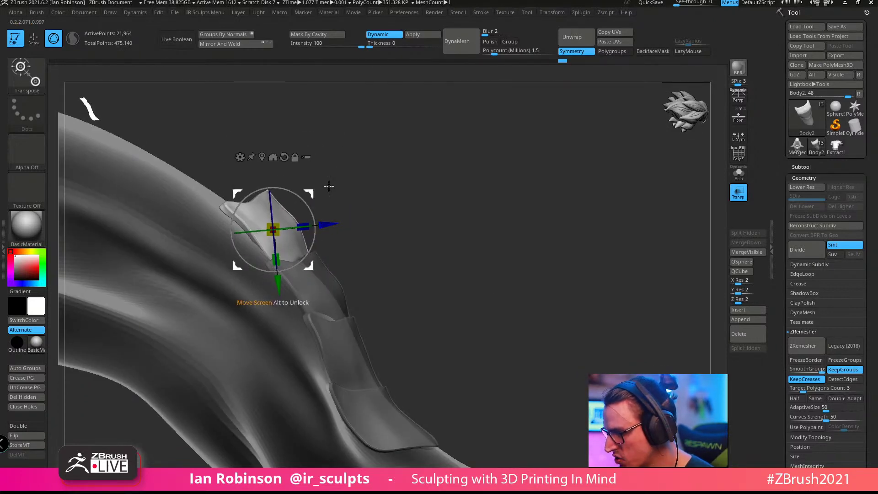
pyautogui.moveTo(329, 186); pyautogui.dragTo(414, 180)
# Step: Shape the fourth plate's sides and lower edge with the Move brush so it overlaps the third plate
pyautogui.press('q')
pyautogui.moveTo(471, 163)
pyautogui.mouseDown()
pyautogui.moveTo(484, 186)
pyautogui.moveTo(382, 246)
pyautogui.mouseUp()
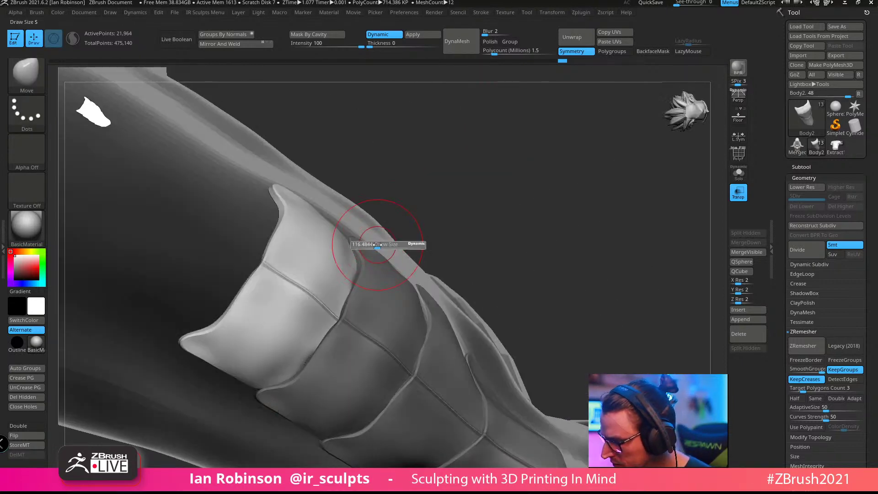
pyautogui.moveTo(411, 197); pyautogui.dragTo(416, 249)
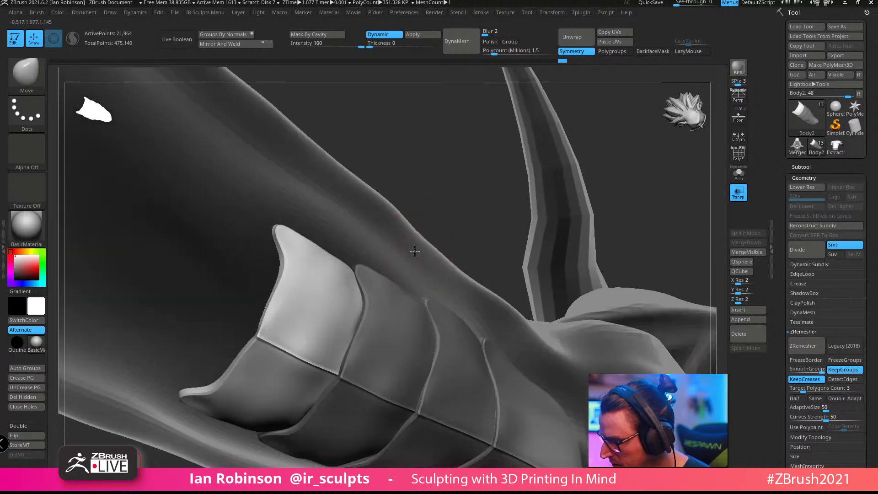
pyautogui.moveTo(412, 217); pyautogui.dragTo(398, 231)
pyautogui.moveTo(380, 299); pyautogui.dragTo(404, 248, button='right')
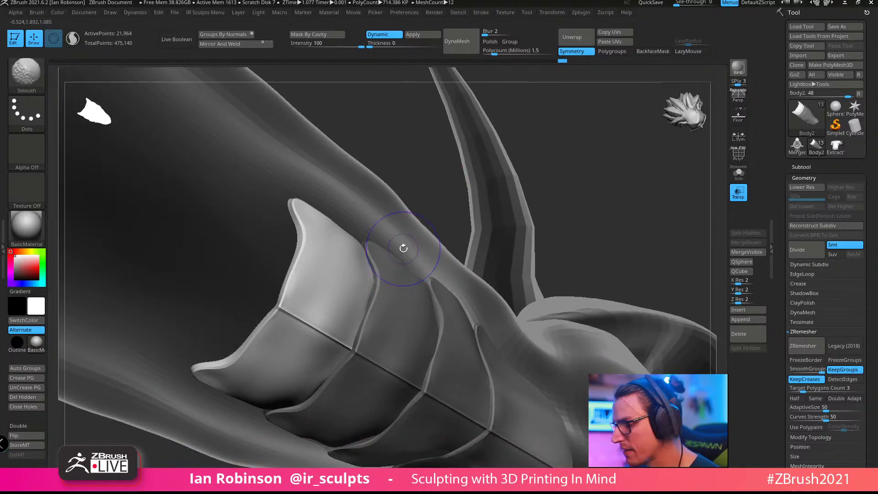
# Step: Show the polyframe on the plates and examine the mesh of all four from the side
pyautogui.keyDown('alt'); pyautogui.click(403, 248); pyautogui.keyUp('alt')
pyautogui.hotkey('shift', 'f')
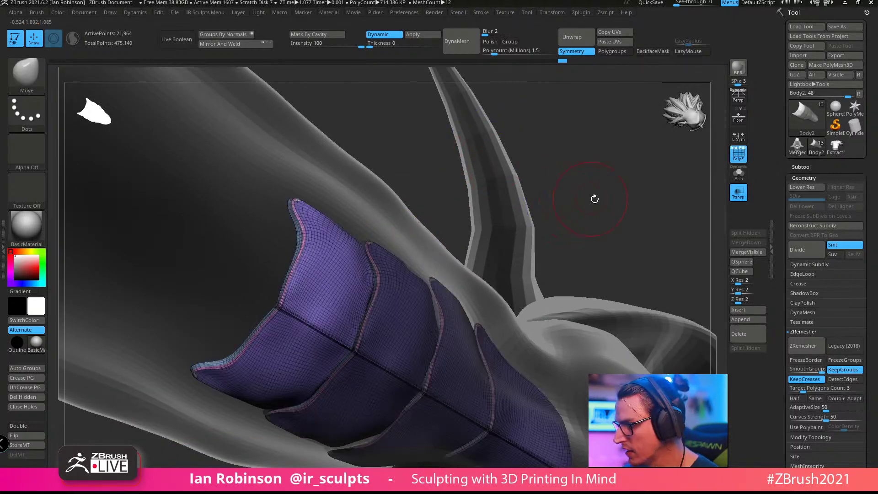
pyautogui.moveTo(594, 198); pyautogui.dragTo(591, 176)
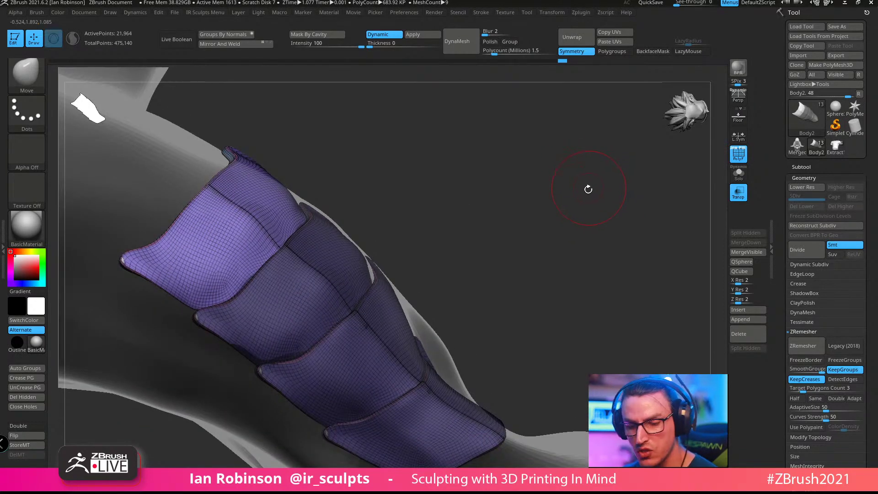
pyautogui.press('shift')
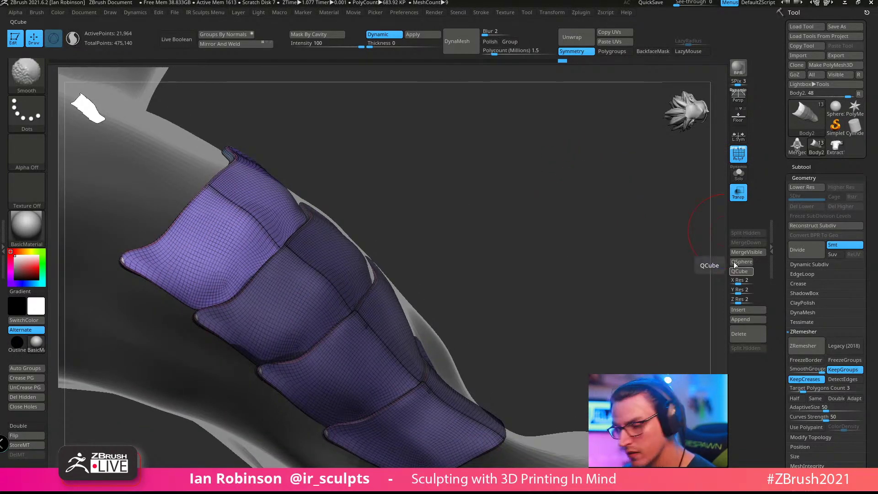
# Step: Switch Dynamic Subdiv off and back on for the plates to compare their smoothed and unsmoothed surfaces
pyautogui.click(812, 170)
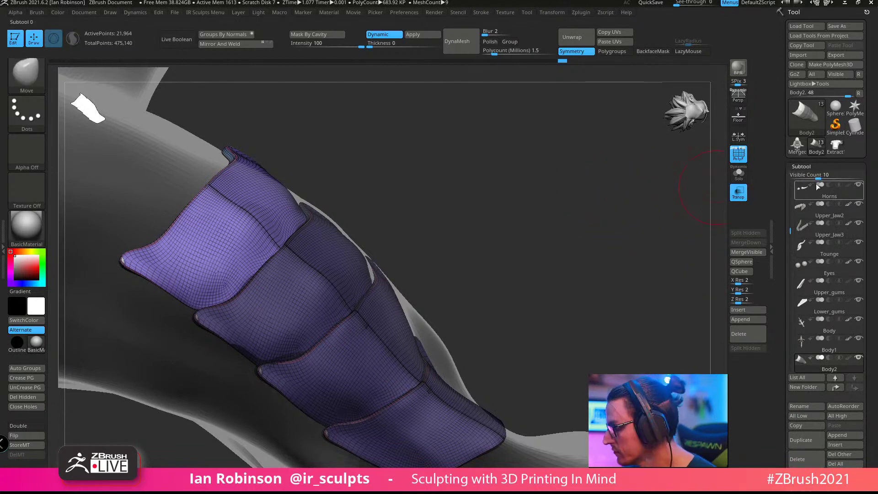
pyautogui.click(812, 167)
pyautogui.click(804, 178)
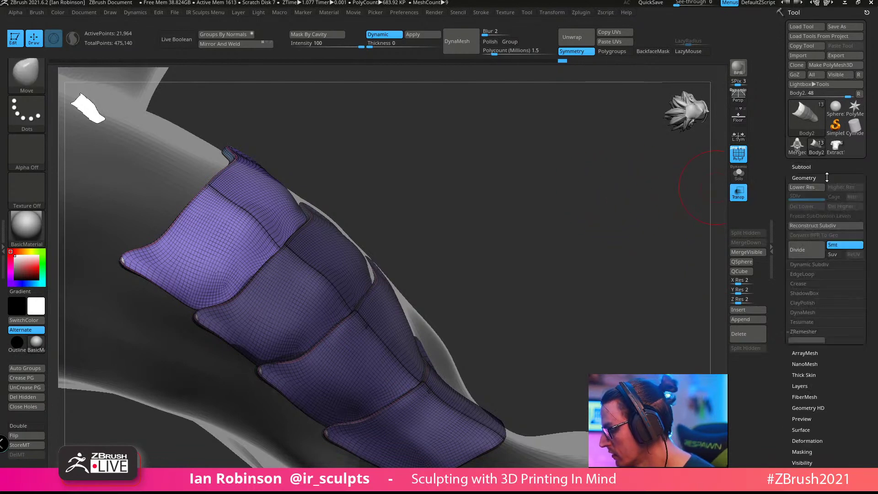
pyautogui.click(818, 264)
pyautogui.click(803, 273)
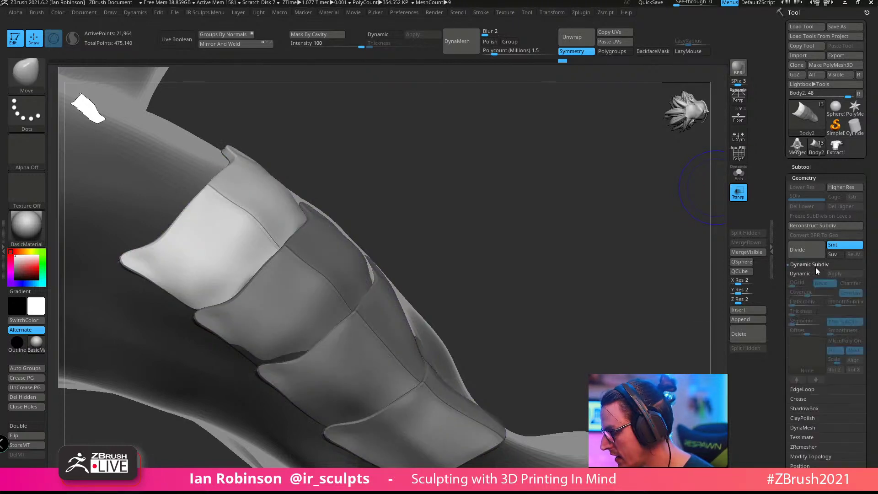
pyautogui.click(812, 274)
pyautogui.click(811, 275)
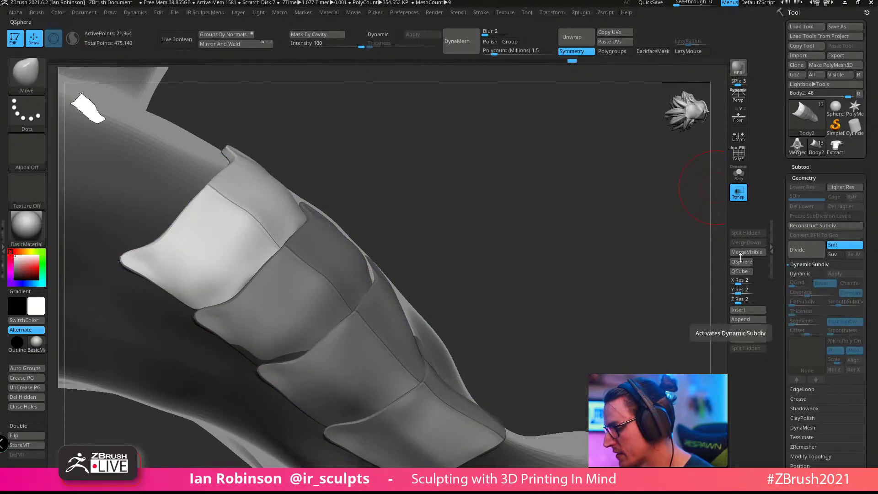
pyautogui.moveTo(608, 224); pyautogui.dragTo(576, 213)
pyautogui.click(805, 273)
pyautogui.moveTo(568, 171); pyautogui.dragTo(534, 198)
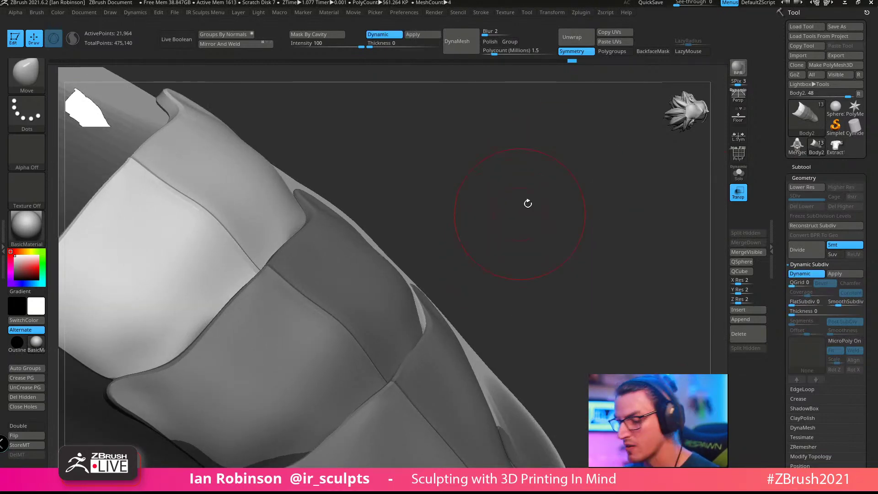
# Step: With the polyframe on, adjust the upper plates' side profile with a larger Move brush where they overlap
pyautogui.moveTo(536, 153)
pyautogui.mouseDown()
pyautogui.moveTo(555, 221)
pyautogui.moveTo(547, 239)
pyautogui.moveTo(474, 197)
pyautogui.moveTo(490, 184)
pyautogui.mouseUp()
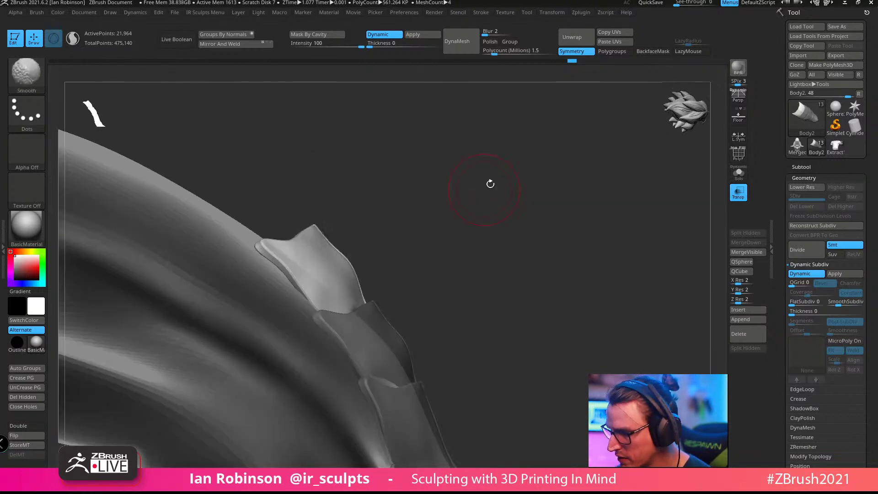
pyautogui.moveTo(458, 230)
pyautogui.mouseDown()
pyautogui.moveTo(523, 218)
pyautogui.moveTo(490, 227)
pyautogui.mouseUp()
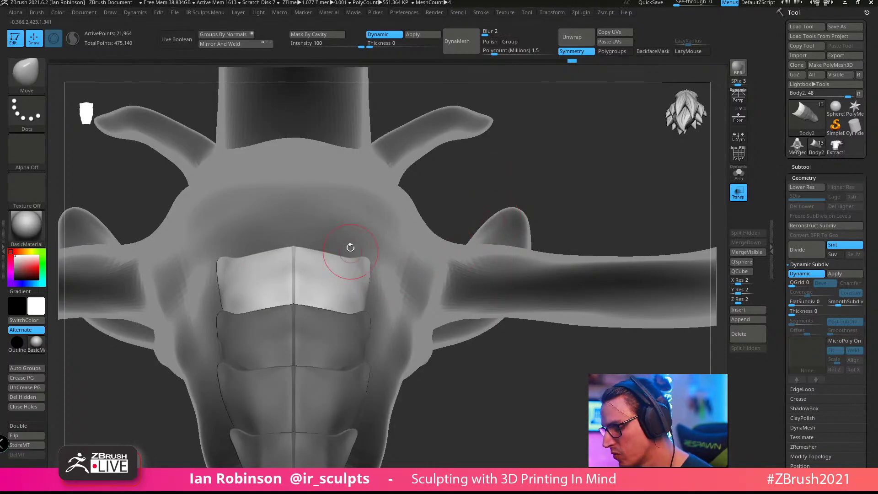
pyautogui.moveTo(351, 247)
pyautogui.mouseDown()
pyautogui.moveTo(369, 276)
pyautogui.moveTo(335, 257)
pyautogui.moveTo(387, 249)
pyautogui.moveTo(371, 246)
pyautogui.moveTo(384, 238)
pyautogui.moveTo(385, 245)
pyautogui.moveTo(360, 198)
pyautogui.moveTo(387, 249)
pyautogui.moveTo(398, 201)
pyautogui.moveTo(400, 296)
pyautogui.moveTo(425, 187)
pyautogui.moveTo(456, 171)
pyautogui.moveTo(468, 131)
pyautogui.mouseUp()
pyautogui.hotkey('shift', 'f')
pyautogui.press('s')
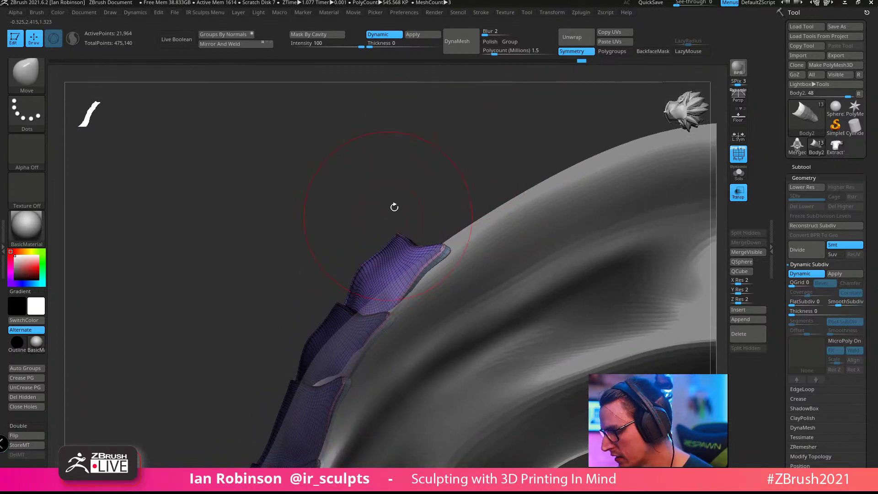
pyautogui.moveTo(422, 170); pyautogui.dragTo(420, 190)
pyautogui.moveTo(345, 307); pyautogui.dragTo(339, 316)
pyautogui.moveTo(348, 275); pyautogui.dragTo(395, 236)
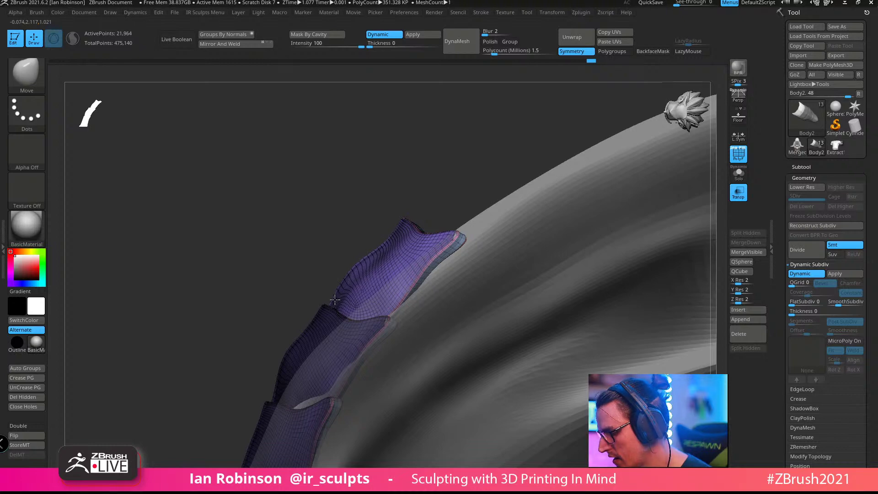
# Step: Select the body mesh, turn off transparency and isolate it with its polyframe shown
pyautogui.keyDown('alt'); pyautogui.click(515, 226); pyautogui.keyUp('alt')
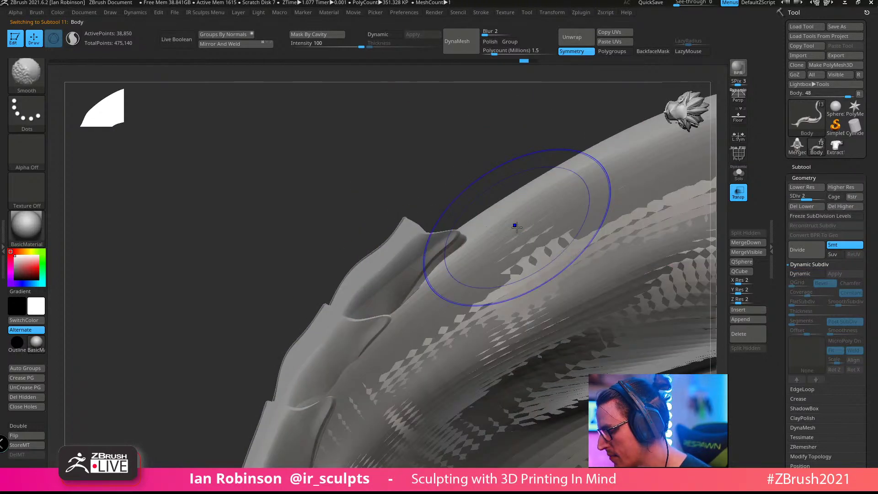
pyautogui.hotkey('shift', 'f')
pyautogui.moveTo(414, 110)
pyautogui.mouseDown()
pyautogui.moveTo(520, 177)
pyautogui.moveTo(665, 192)
pyautogui.moveTo(596, 239)
pyautogui.moveTo(549, 231)
pyautogui.moveTo(576, 219)
pyautogui.mouseUp()
pyautogui.click(738, 193)
pyautogui.click(739, 173)
pyautogui.moveTo(628, 222); pyautogui.dragTo(681, 204)
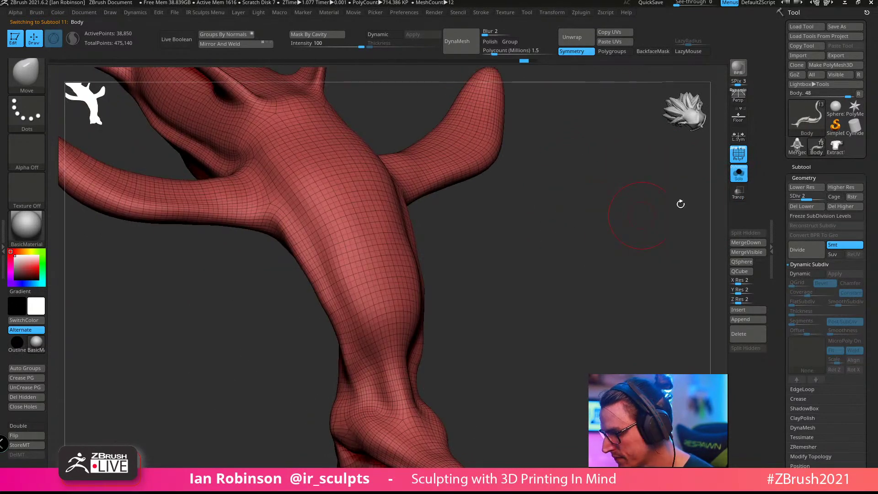
# Step: Delete the dense duplicate subtool Body1 and turn off Solo to show the remaining subtools
pyautogui.click(815, 167)
pyautogui.scroll(-2, 798, 258)
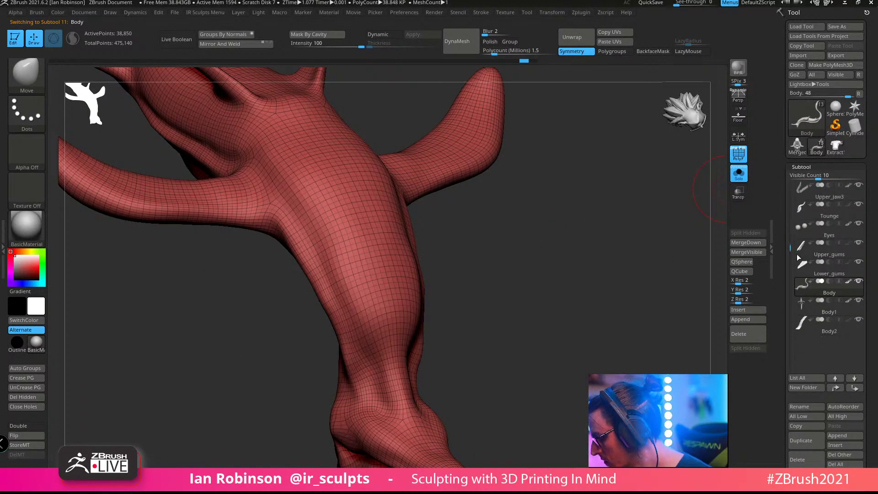
pyautogui.click(828, 309)
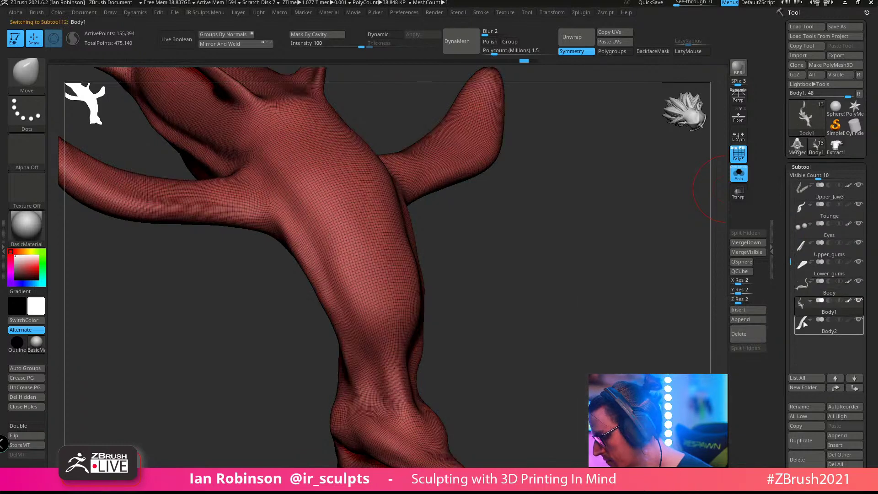
pyautogui.hotkey('shift', 'f')
pyautogui.hotkey('shift', 'f')
pyautogui.keyDown('alt'); pyautogui.moveTo(613, 370); pyautogui.dragTo(590, 344); pyautogui.keyUp('alt')
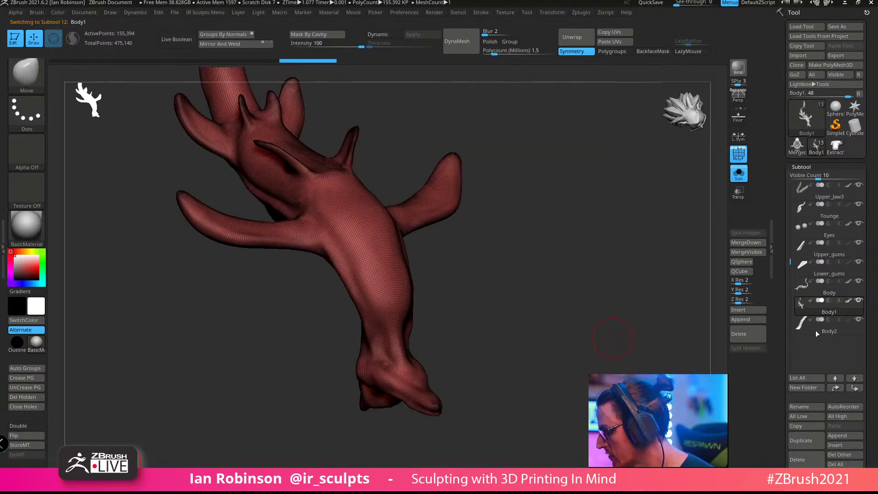
pyautogui.click(751, 334)
pyautogui.click(635, 355)
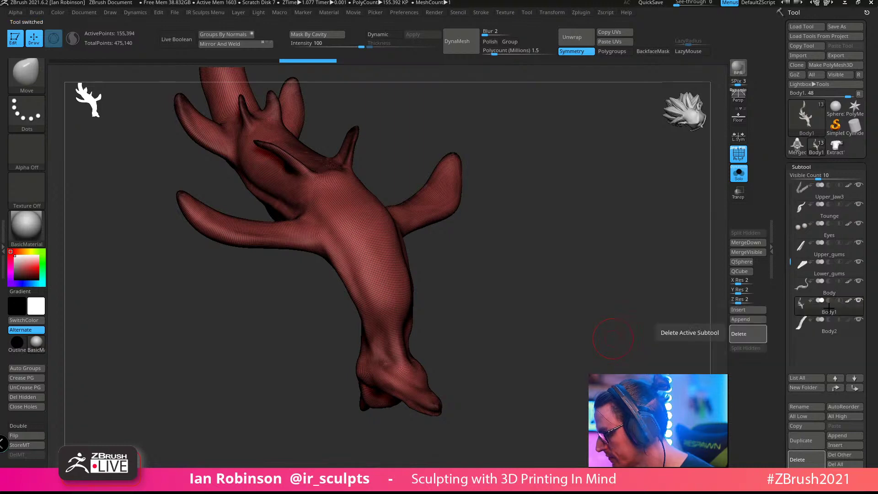
pyautogui.keyDown('alt'); pyautogui.moveTo(599, 250); pyautogui.dragTo(598, 314); pyautogui.keyUp('alt')
pyautogui.keyDown('alt'); pyautogui.moveTo(675, 271); pyautogui.dragTo(682, 320); pyautogui.keyUp('alt')
pyautogui.click(739, 173)
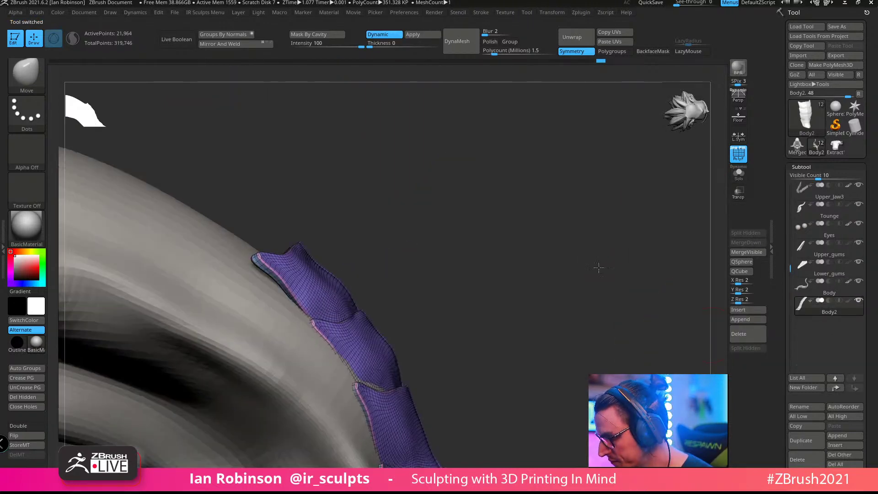
# Step: Select the body and reshape the neck's profile around the armour plates with the Move brush
pyautogui.moveTo(509, 161); pyautogui.dragTo(252, 209)
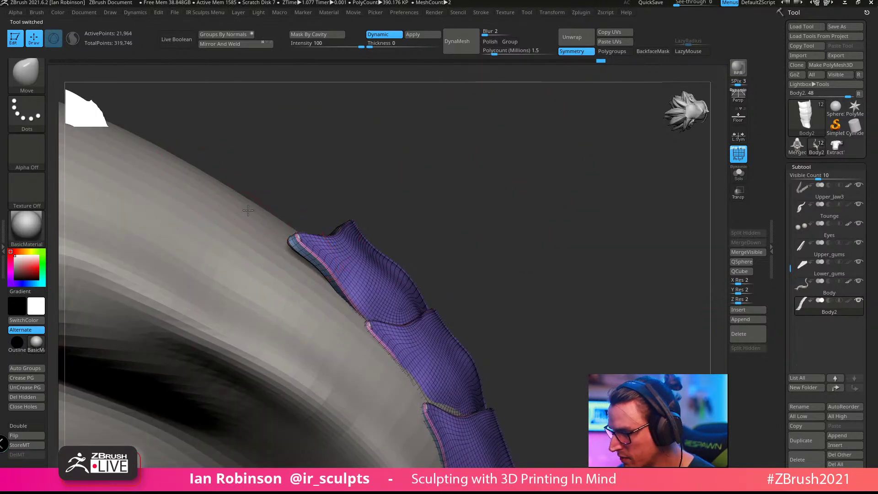
pyautogui.keyDown('alt'); pyautogui.moveTo(444, 153); pyautogui.dragTo(376, 195); pyautogui.keyUp('alt')
pyautogui.keyDown('alt'); pyautogui.moveTo(508, 145); pyautogui.dragTo(562, 196); pyautogui.keyUp('alt')
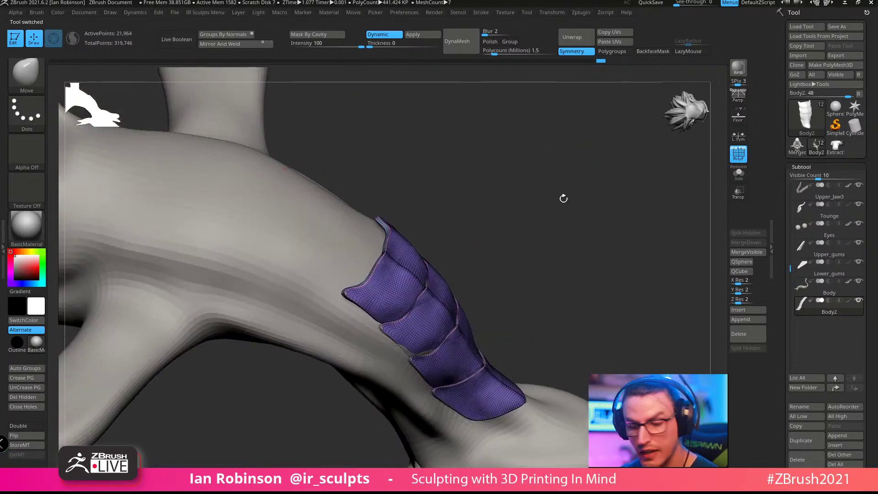
pyautogui.keyDown('alt'); pyautogui.click(266, 191); pyautogui.keyUp('alt')
pyautogui.moveTo(372, 157); pyautogui.dragTo(476, 157)
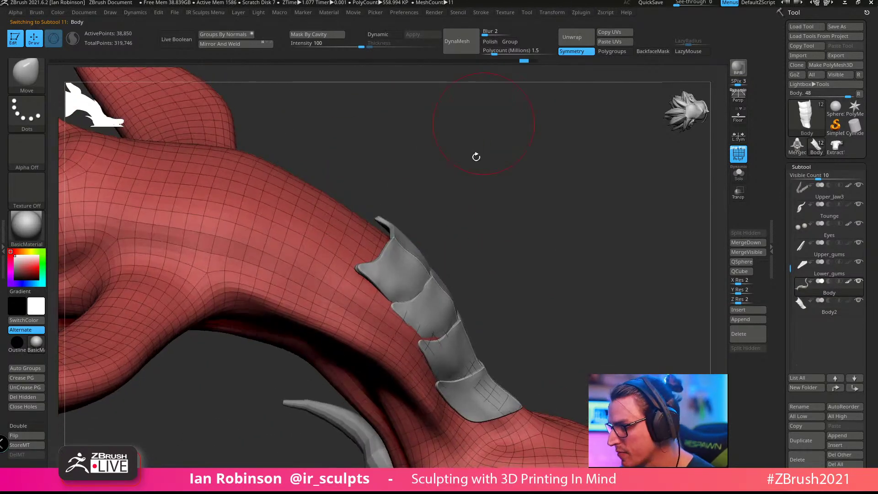
pyautogui.moveTo(437, 205)
pyautogui.mouseDown()
pyautogui.moveTo(452, 174)
pyautogui.moveTo(387, 236)
pyautogui.mouseUp()
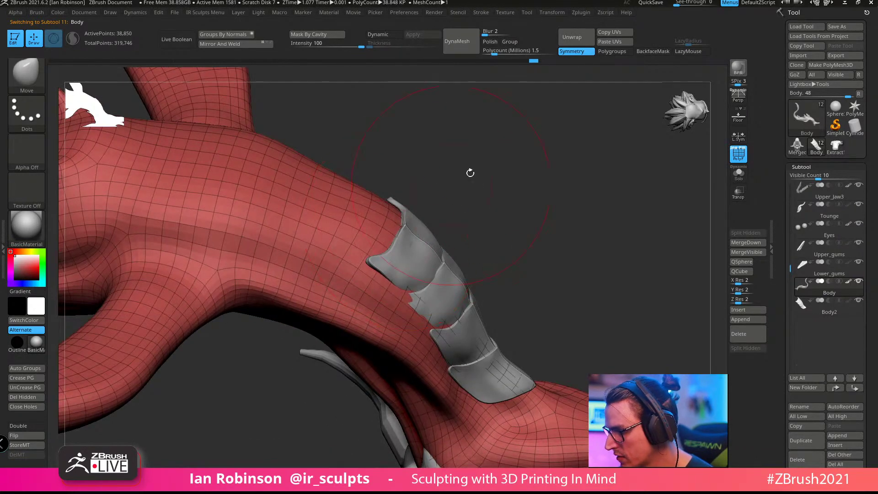
pyautogui.moveTo(470, 173)
pyautogui.mouseDown()
pyautogui.moveTo(450, 183)
pyautogui.moveTo(412, 160)
pyautogui.moveTo(423, 149)
pyautogui.moveTo(452, 290)
pyautogui.moveTo(446, 283)
pyautogui.mouseUp()
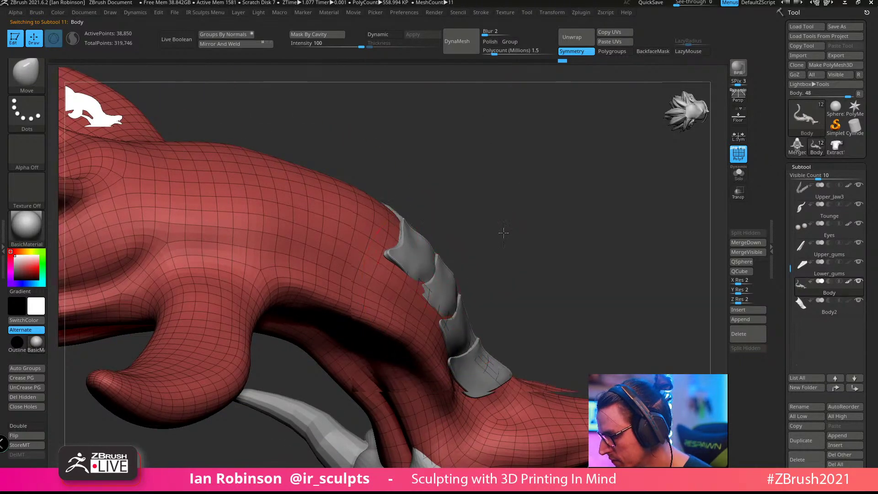
pyautogui.moveTo(504, 231); pyautogui.dragTo(471, 283)
pyautogui.moveTo(419, 290)
pyautogui.mouseDown()
pyautogui.moveTo(531, 206)
pyautogui.moveTo(397, 241)
pyautogui.moveTo(389, 254)
pyautogui.moveTo(499, 210)
pyautogui.moveTo(452, 166)
pyautogui.mouseUp()
# Step: Reselect the armour plates and examine how they sit on the neck from the front and side
pyautogui.keyDown('alt'); pyautogui.click(423, 227); pyautogui.keyUp('alt')
pyautogui.keyDown('shift'); pyautogui.moveTo(476, 197); pyautogui.dragTo(425, 210); pyautogui.keyUp('shift')
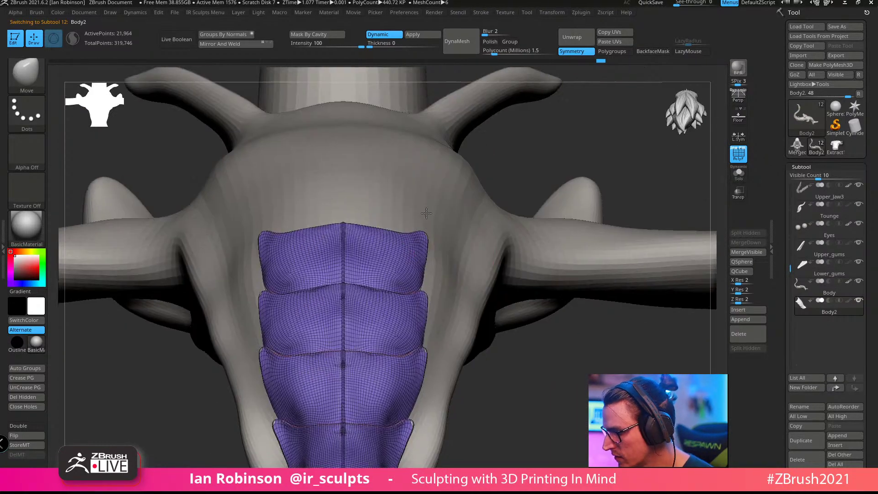
pyautogui.moveTo(581, 368)
pyautogui.keyDown('alt'); pyautogui.mouseDown()
pyautogui.moveTo(596, 341)
pyautogui.moveTo(559, 352)
pyautogui.moveTo(582, 372)
pyautogui.moveTo(549, 325)
pyautogui.moveTo(585, 378)
pyautogui.mouseUp(); pyautogui.keyUp('alt')
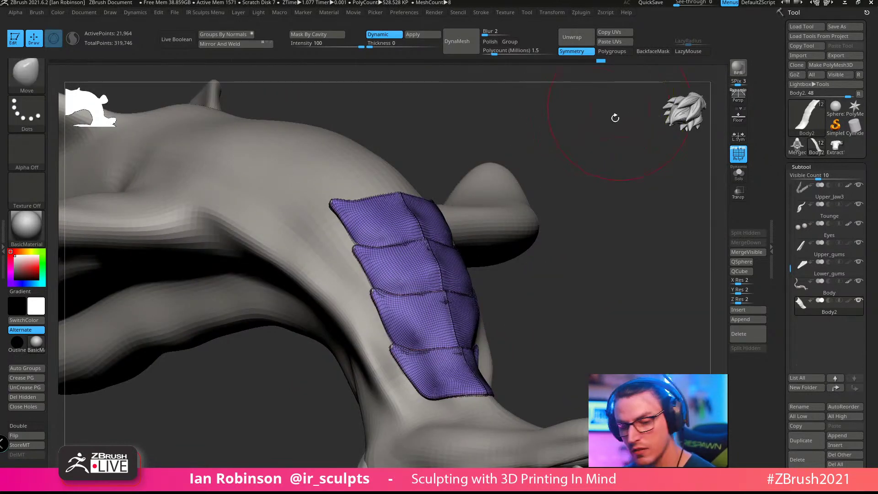
# Step: Step back through the recent edits on the armour plates and clear the mask covering the lower plates
pyautogui.hotkey('ctrl', 'z')
pyautogui.moveTo(621, 171); pyautogui.dragTo(538, 232)
pyautogui.hotkey('ctrl', 'shift', 'z')
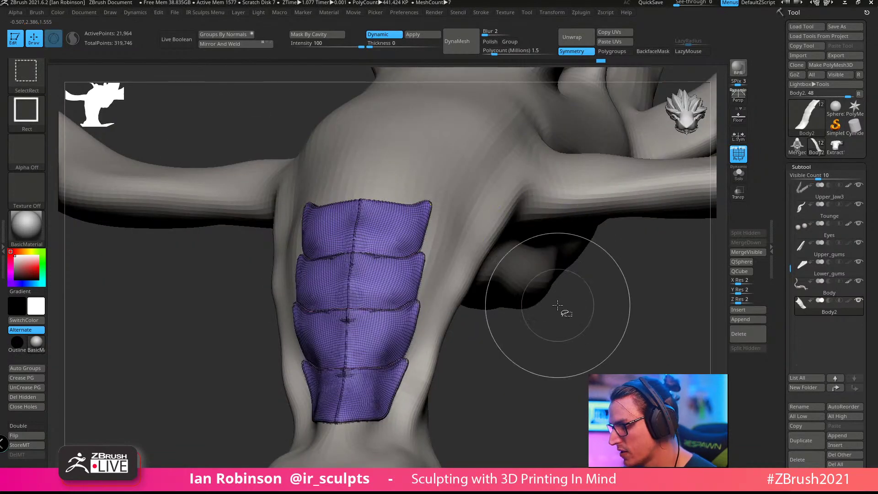
pyautogui.hotkey('ctrl', 'z')
pyautogui.moveTo(574, 382); pyautogui.dragTo(462, 358)
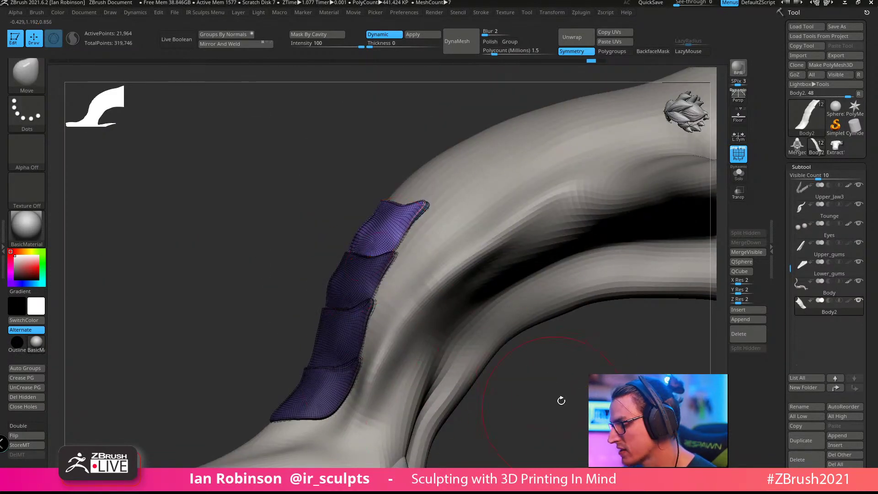
pyautogui.moveTo(559, 401); pyautogui.dragTo(472, 248)
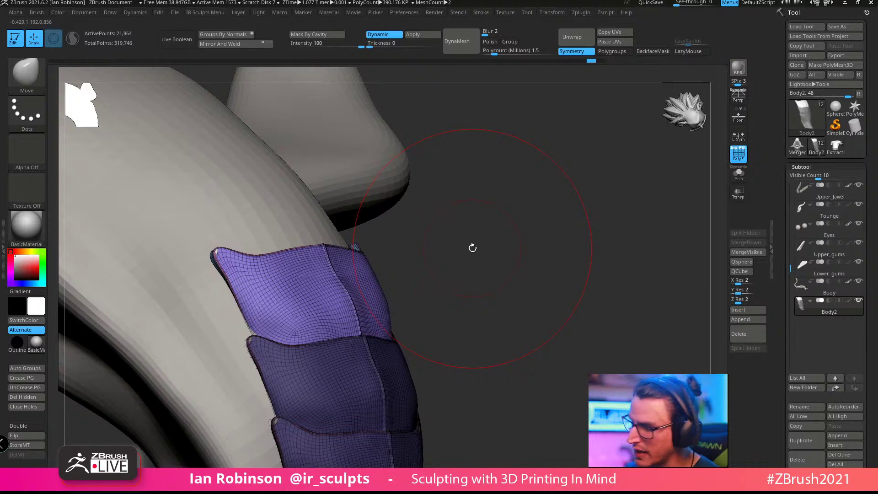
pyautogui.hotkey('ctrl', 'shift', 'a')
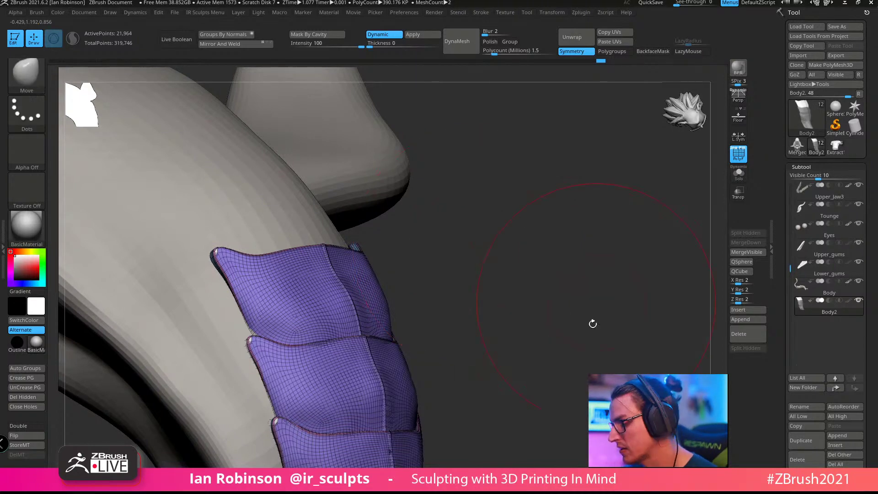
# Step: Assign every armour plate its own polygroup with Auto Groups
pyautogui.moveTo(591, 323); pyautogui.dragTo(705, 235)
pyautogui.click(810, 168)
pyautogui.click(804, 177)
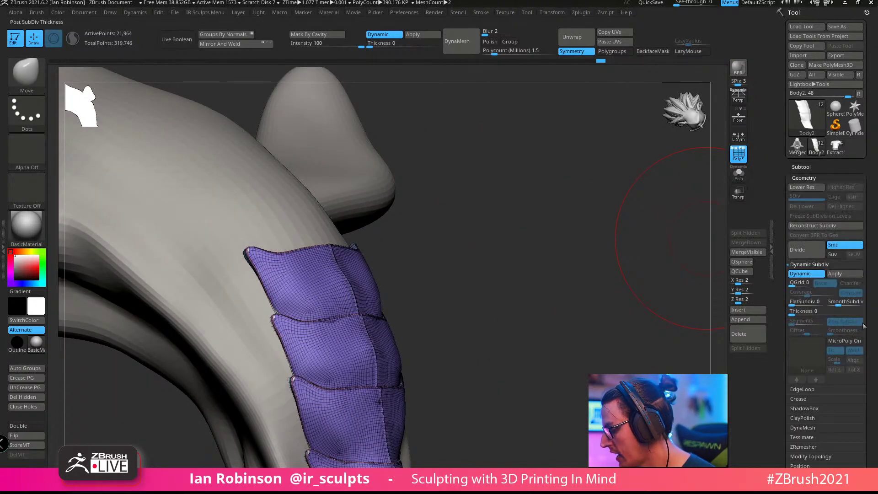
pyautogui.scroll(-5, 875, 244)
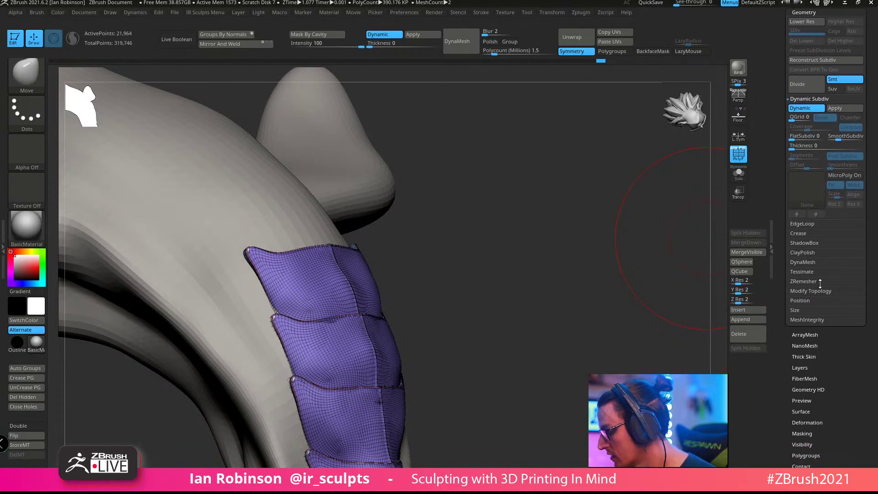
pyautogui.click(820, 290)
pyautogui.scroll(-3, 826, 391)
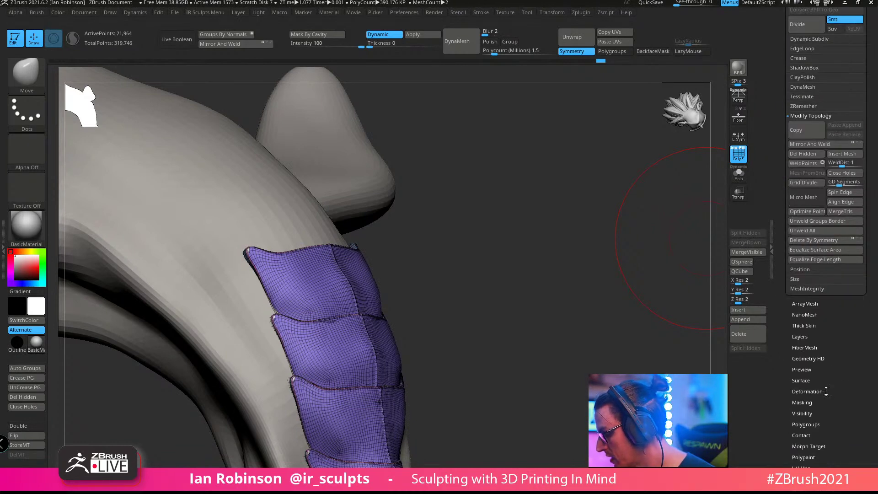
pyautogui.click(806, 424)
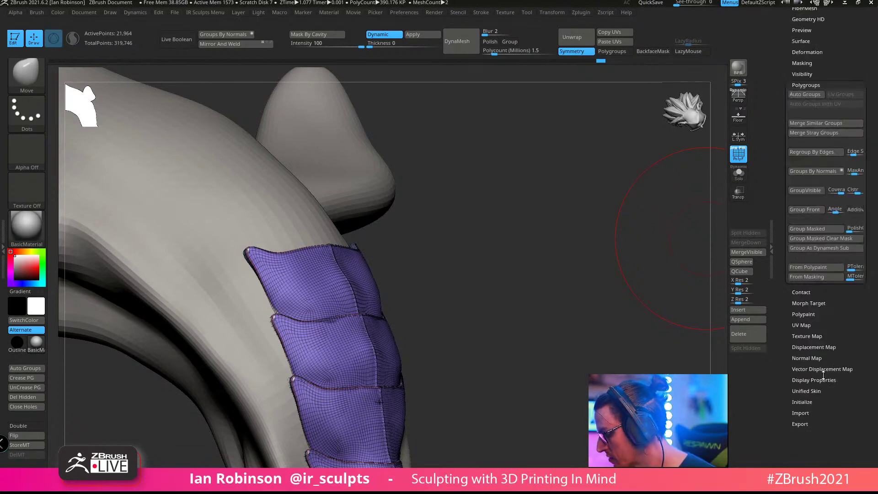
pyautogui.click(805, 94)
pyautogui.keyDown('alt'); pyautogui.moveTo(643, 272); pyautogui.dragTo(640, 245); pyautogui.keyUp('alt')
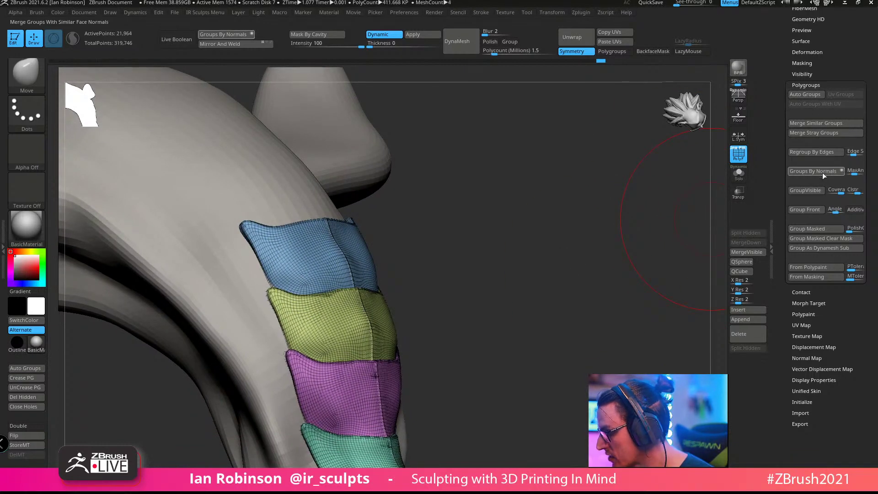
# Step: Try Groups By Normals on the armour plates with a maximum angle tolerance of 25 and undo the regrouping
pyautogui.moveTo(850, 171); pyautogui.dragTo(857, 169)
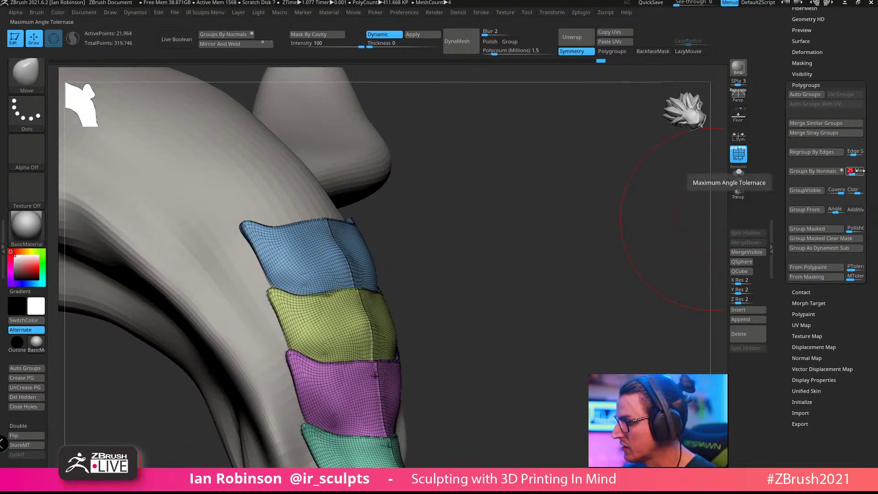
pyautogui.click(823, 172)
pyautogui.moveTo(595, 182)
pyautogui.mouseDown()
pyautogui.moveTo(542, 181)
pyautogui.moveTo(555, 241)
pyautogui.moveTo(547, 280)
pyautogui.moveTo(546, 166)
pyautogui.mouseUp()
pyautogui.hotkey('ctrl', 'z')
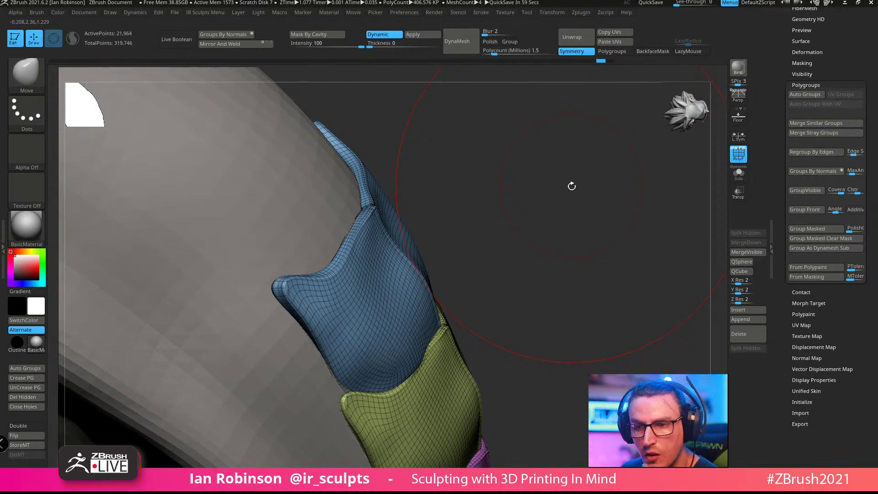
# Step: Undo the remaining polygroup changes on the armour plates
pyautogui.moveTo(530, 207)
pyautogui.mouseDown()
pyautogui.moveTo(503, 196)
pyautogui.moveTo(515, 186)
pyautogui.mouseUp()
pyautogui.hotkey('ctrl', 'w')
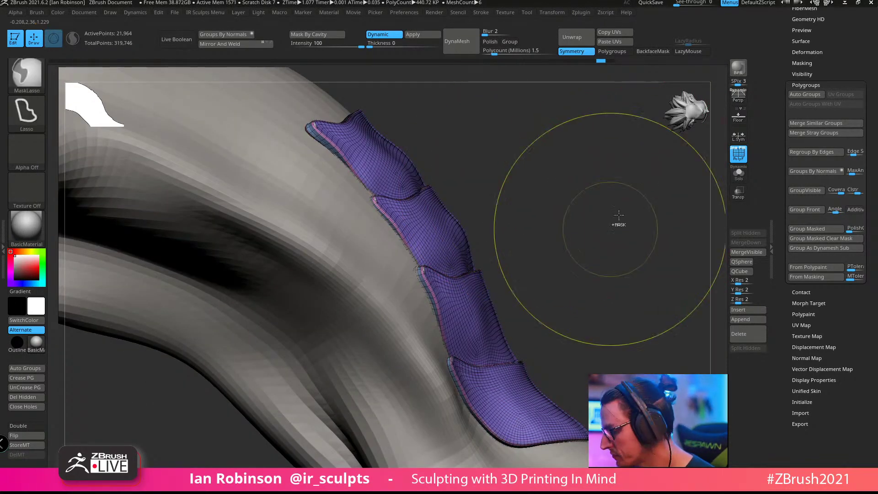
pyautogui.hotkey('ctrl', 'z')
pyautogui.moveTo(614, 224)
pyautogui.mouseDown()
pyautogui.moveTo(607, 229)
pyautogui.moveTo(707, 200)
pyautogui.mouseUp()
# Step: Try duplicating the uppermost armour plate with the Transpose gizmo, lifting the copy above the neck, and undo it
pyautogui.press('w')
pyautogui.moveTo(559, 182)
pyautogui.mouseDown()
pyautogui.moveTo(534, 198)
pyautogui.moveTo(468, 191)
pyautogui.moveTo(472, 183)
pyautogui.mouseUp()
pyautogui.keyDown('shift'); pyautogui.moveTo(572, 361); pyautogui.dragTo(627, 357); pyautogui.keyUp('shift')
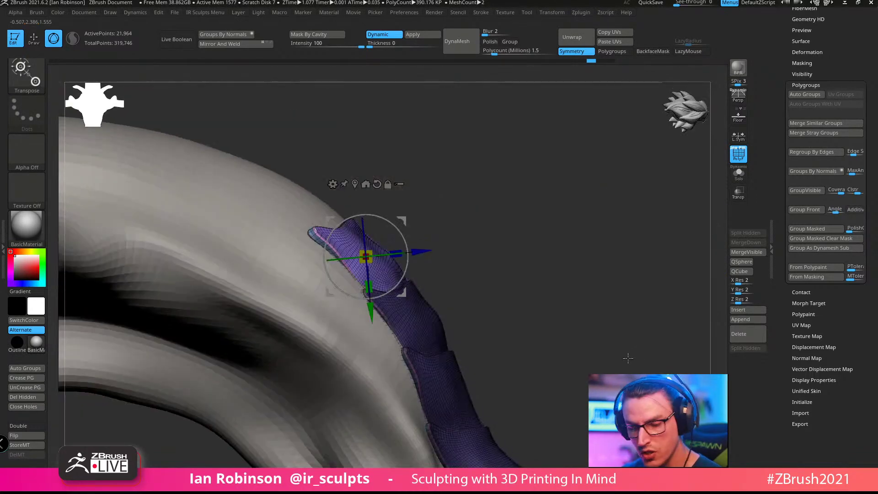
pyautogui.moveTo(371, 309); pyautogui.dragTo(360, 194)
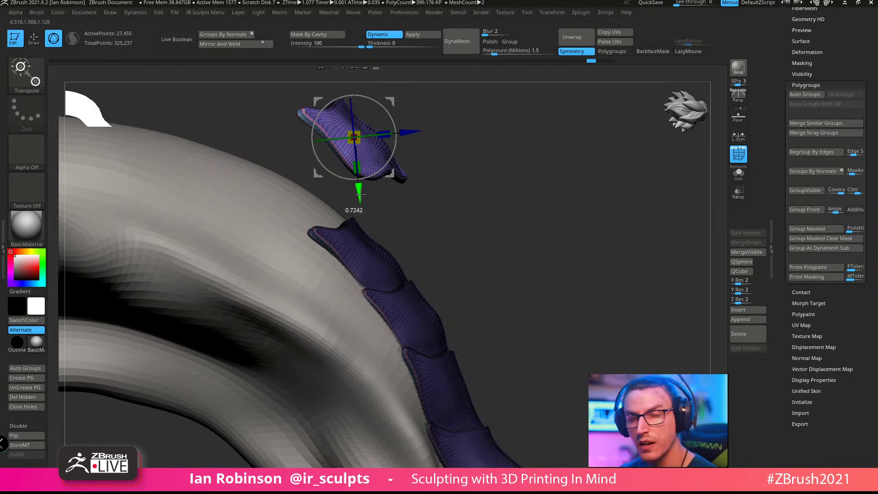
pyautogui.moveTo(359, 195); pyautogui.dragTo(361, 215)
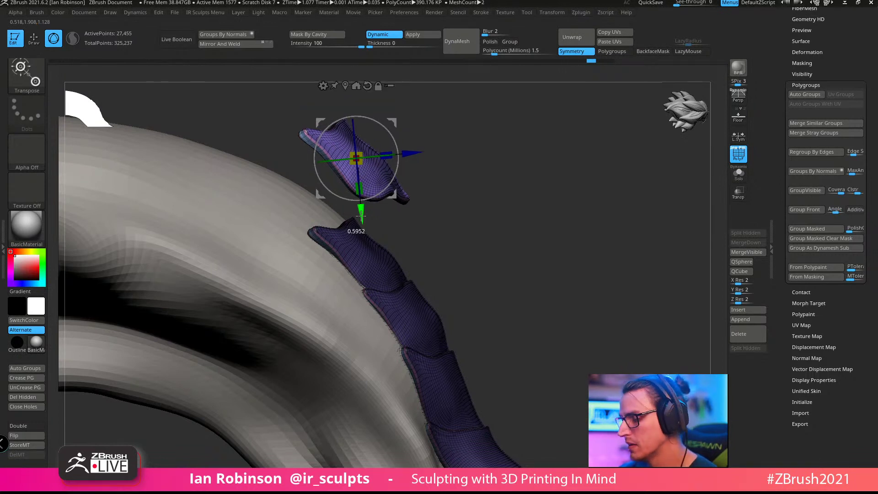
pyautogui.hotkey('ctrl', 'z')
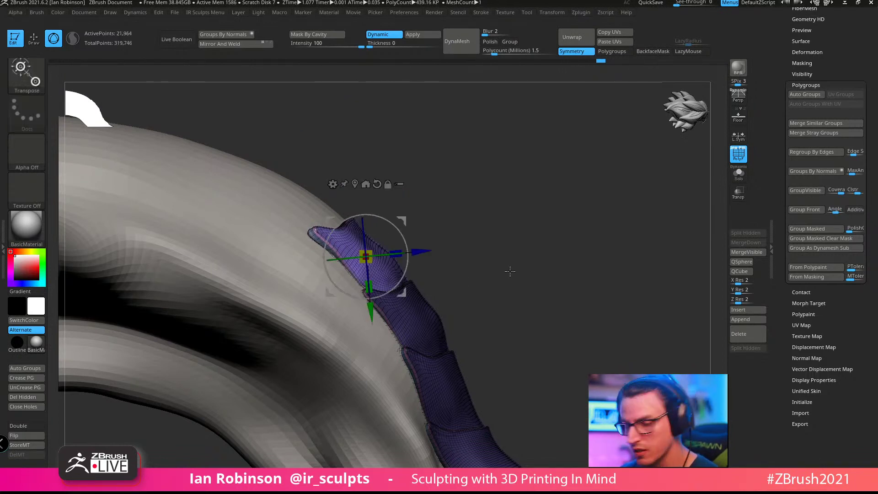
# Step: Try copying the uppermost plate repeatedly into an evenly spaced vertical row above the neck, and undo the copies
pyautogui.keyDown('alt'); pyautogui.moveTo(509, 272); pyautogui.dragTo(513, 231); pyautogui.keyUp('alt')
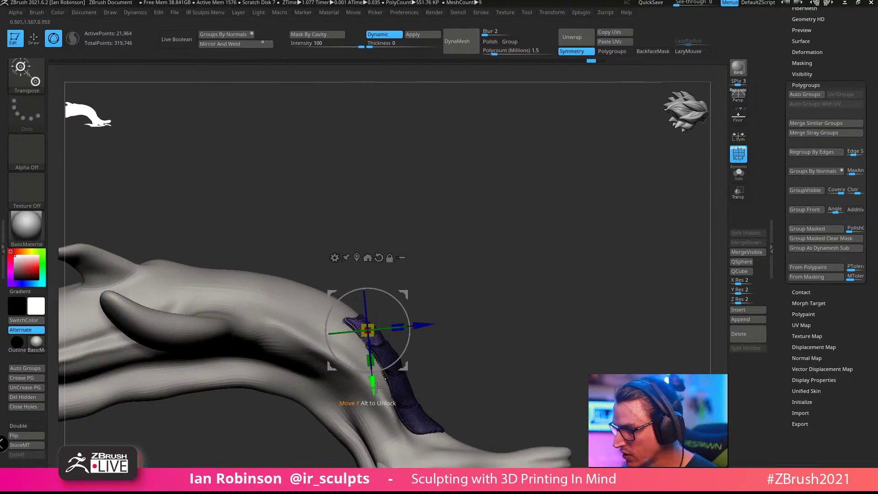
pyautogui.keyDown('ctrl'); pyautogui.moveTo(371, 379); pyautogui.dragTo(344, 99); pyautogui.keyUp('ctrl')
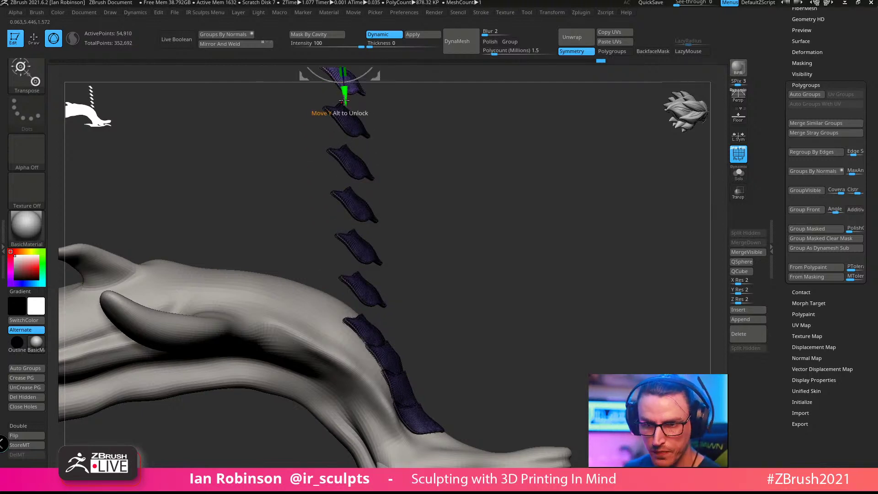
pyautogui.hotkey('ctrl', 'z')
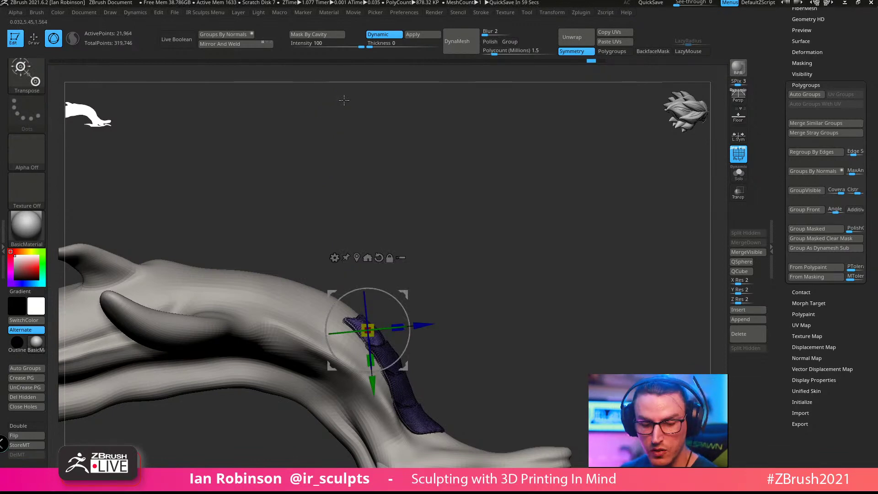
# Step: Duplicate the uppermost armour plate and move and rotate the copy into place further up the neck, overlapping the plate beneath
pyautogui.keyDown('alt'); pyautogui.moveTo(545, 257); pyautogui.dragTo(490, 356); pyautogui.keyUp('alt')
pyautogui.keyDown('ctrl'); pyautogui.moveTo(378, 384); pyautogui.dragTo(373, 347); pyautogui.keyUp('ctrl')
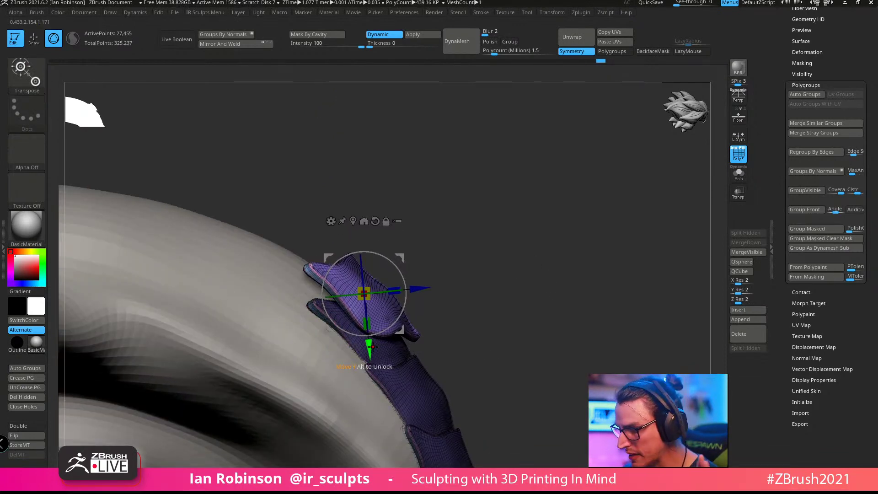
pyautogui.moveTo(418, 288); pyautogui.dragTo(381, 292)
pyautogui.moveTo(514, 185); pyautogui.dragTo(455, 231)
pyautogui.keyDown('shift'); pyautogui.moveTo(508, 202); pyautogui.dragTo(457, 220); pyautogui.keyUp('shift')
pyautogui.moveTo(368, 293); pyautogui.dragTo(373, 286)
pyautogui.moveTo(356, 334); pyautogui.dragTo(345, 313)
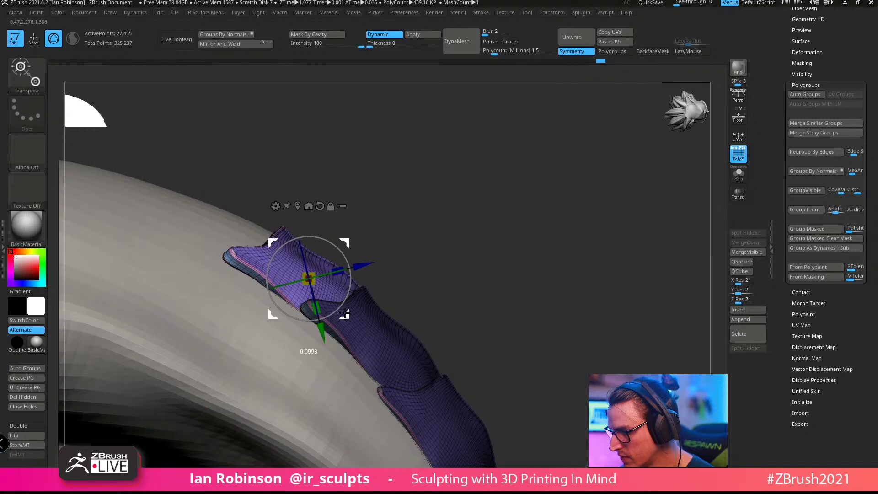
# Step: Reshape the new uppermost plate with the Move brush so it follows the neck and meets the plate beneath
pyautogui.moveTo(510, 244)
pyautogui.keyDown('alt'); pyautogui.mouseDown()
pyautogui.moveTo(498, 201)
pyautogui.moveTo(512, 228)
pyautogui.moveTo(481, 235)
pyautogui.moveTo(377, 198)
pyautogui.moveTo(337, 335)
pyautogui.moveTo(388, 326)
pyautogui.mouseUp(); pyautogui.keyUp('alt')
pyautogui.press('q')
pyautogui.moveTo(373, 262); pyautogui.dragTo(370, 335)
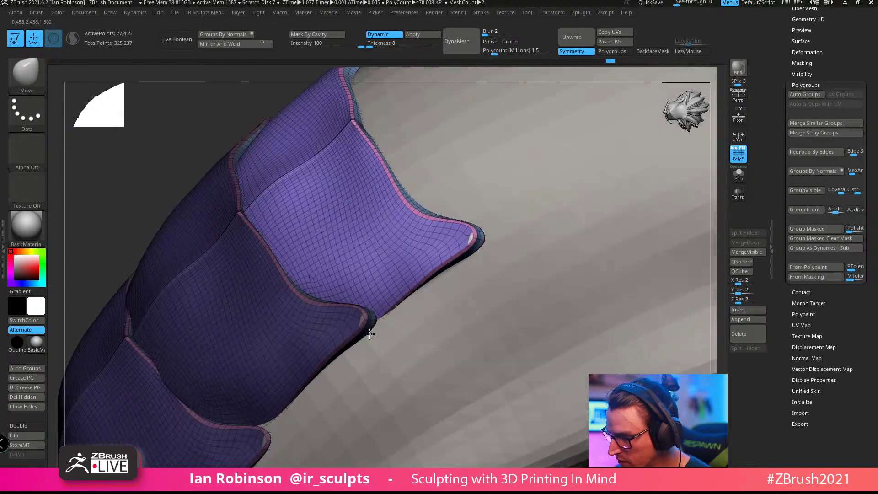
pyautogui.moveTo(369, 334)
pyautogui.mouseDown(button='right')
pyautogui.moveTo(362, 257)
pyautogui.moveTo(396, 215)
pyautogui.moveTo(410, 235)
pyautogui.moveTo(394, 267)
pyautogui.mouseUp(button='right')
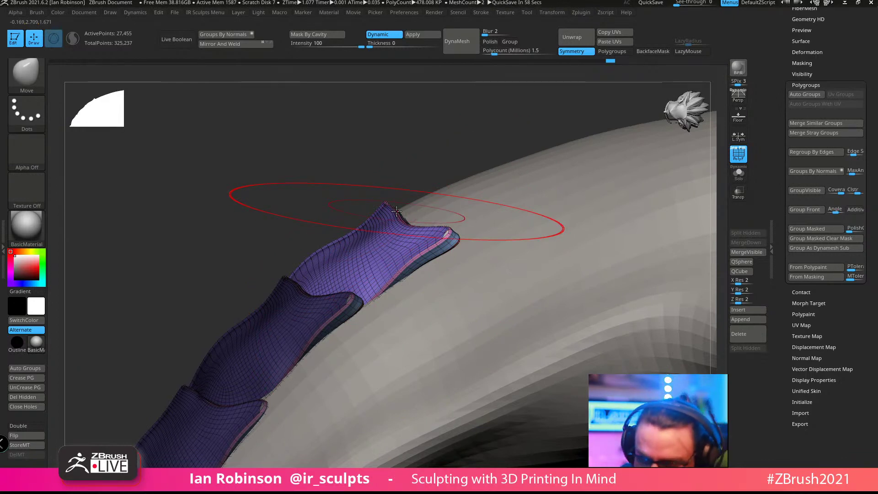
pyautogui.moveTo(396, 211)
pyautogui.mouseDown(button='right')
pyautogui.moveTo(471, 265)
pyautogui.moveTo(391, 254)
pyautogui.moveTo(387, 191)
pyautogui.moveTo(387, 300)
pyautogui.moveTo(377, 195)
pyautogui.moveTo(382, 255)
pyautogui.moveTo(375, 212)
pyautogui.moveTo(393, 182)
pyautogui.moveTo(389, 167)
pyautogui.mouseUp(button='right')
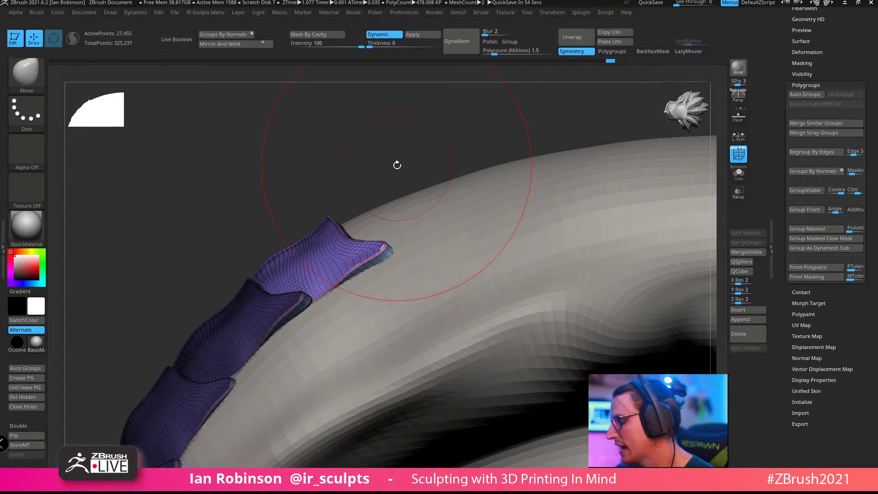
# Step: Turn on MicroPoly in the plates' dynamic subdivision with the Bumps02 pattern and hide the polyframe
pyautogui.scroll(5, 823, 183)
pyautogui.click(816, 167)
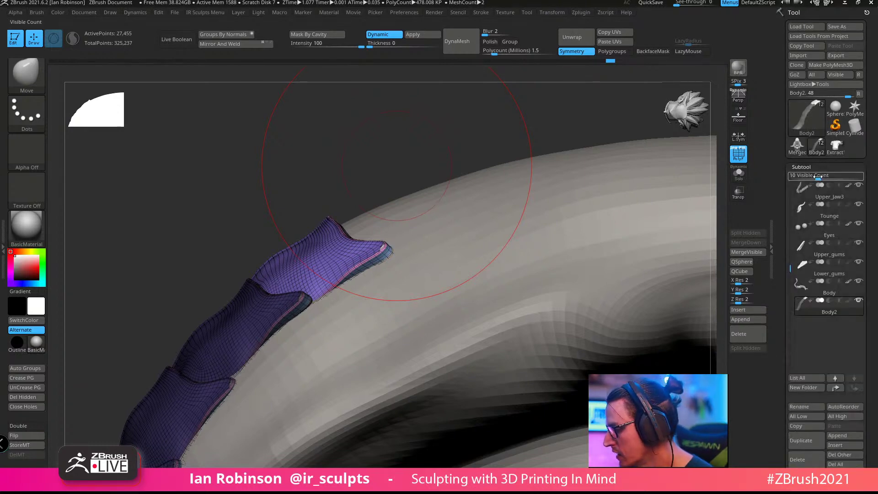
pyautogui.click(816, 166)
pyautogui.click(819, 178)
pyautogui.scroll(-5, 877, 316)
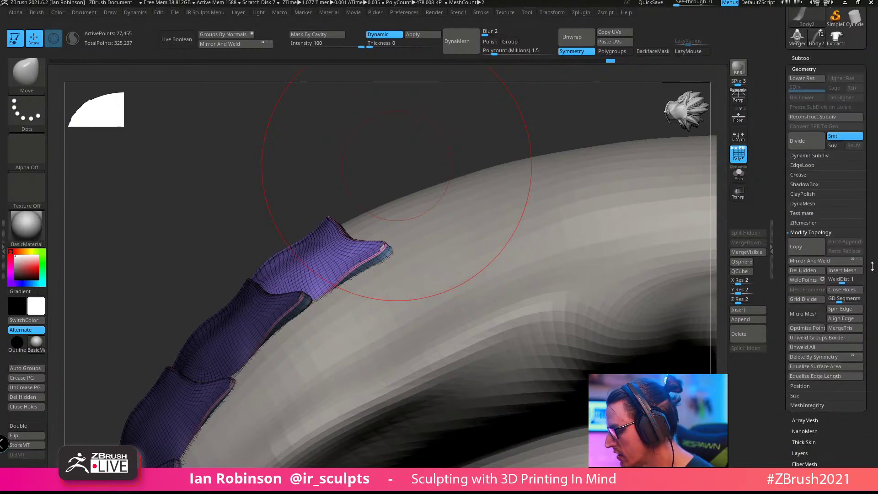
pyautogui.click(831, 156)
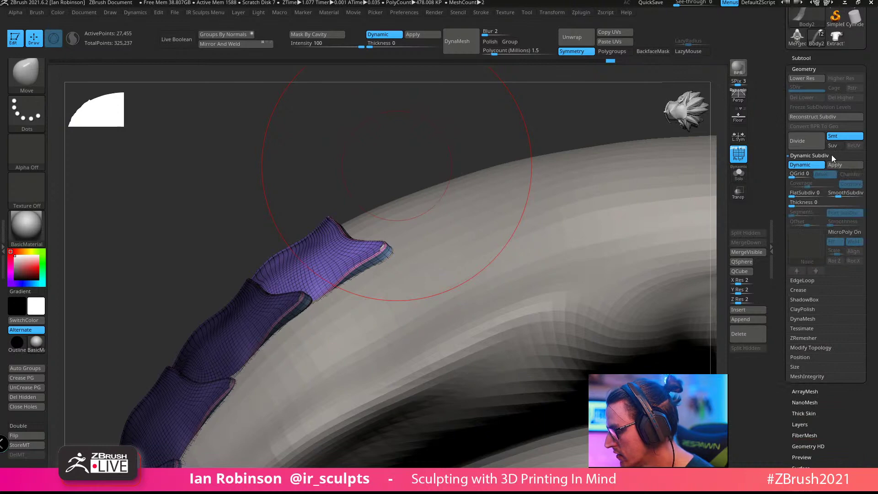
pyautogui.click(845, 234)
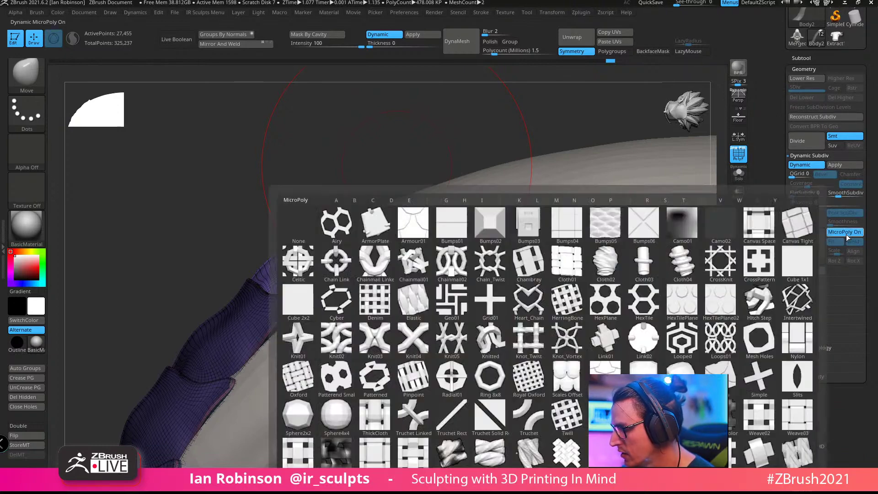
pyautogui.click(528, 264)
pyautogui.moveTo(384, 242); pyautogui.dragTo(503, 219, button='right')
pyautogui.hotkey('shift', 'f')
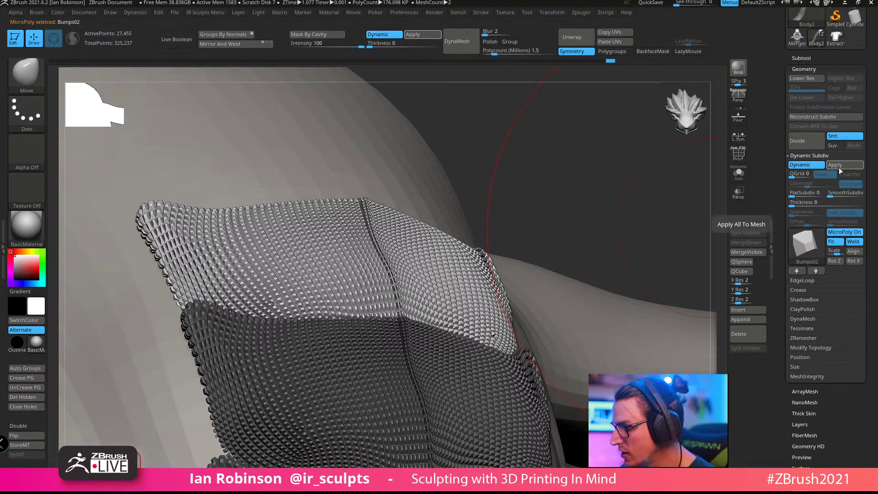
# Step: Try applying the Bumps02 MicroPoly pattern to the plates' mesh with the polyframe shown, and undo it
pyautogui.click(840, 166)
pyautogui.hotkey('shift', 'f')
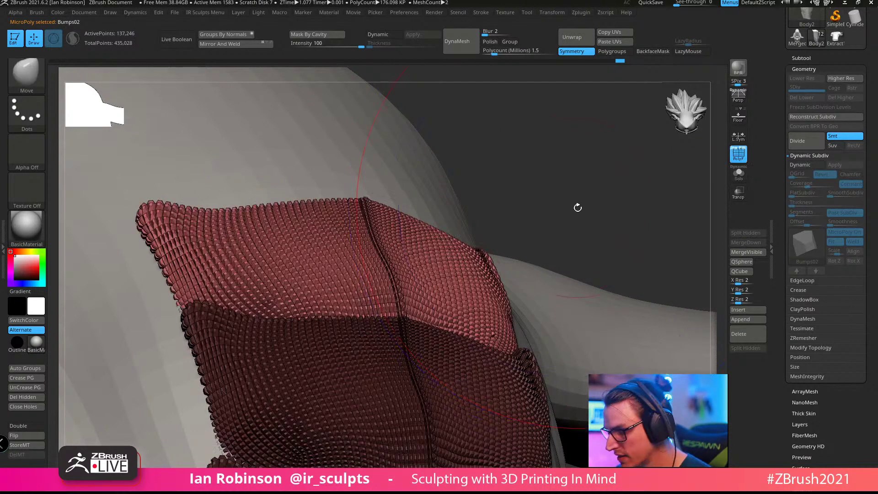
pyautogui.moveTo(576, 180); pyautogui.dragTo(582, 192, button='right')
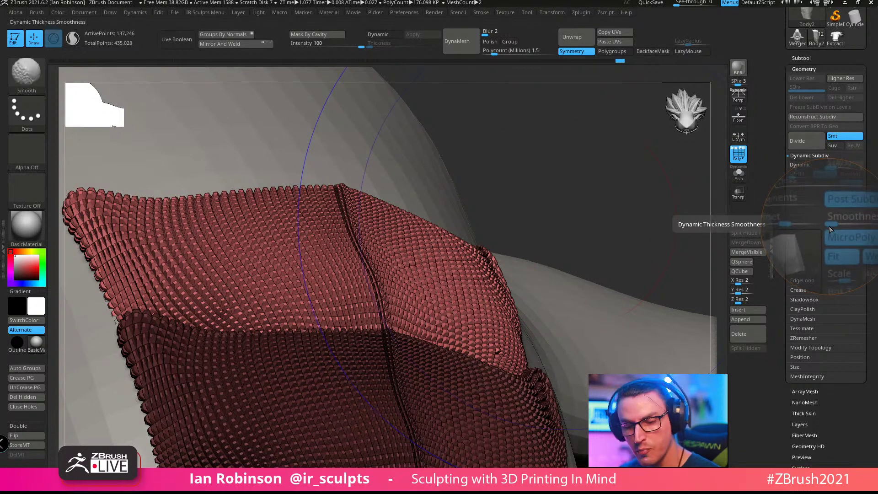
pyautogui.hotkey('ctrl', 'z')
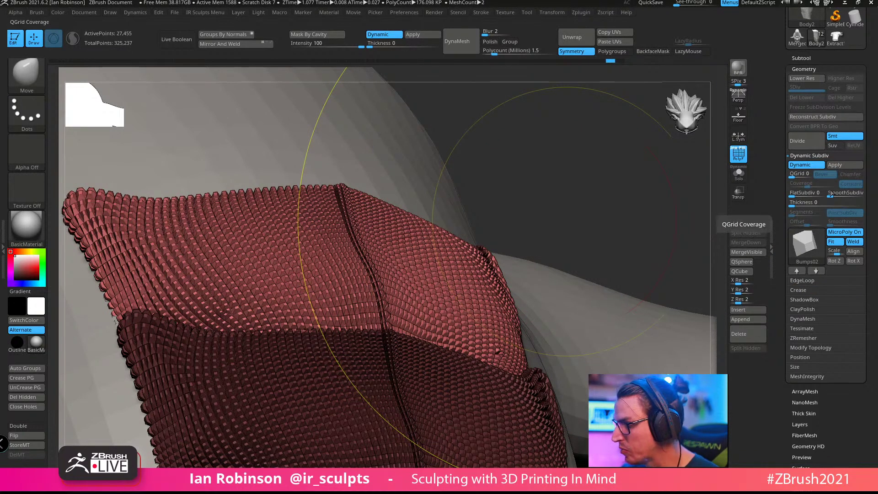
# Step: Turn off dynamic subdivision on the armour plates and reduce the Move brush's draw size
pyautogui.click(822, 164)
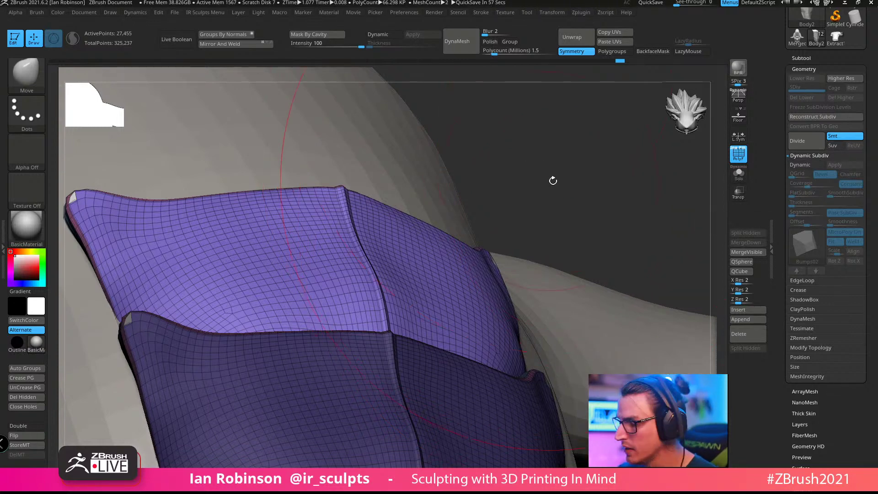
pyautogui.moveTo(555, 180)
pyautogui.mouseDown()
pyautogui.moveTo(531, 158)
pyautogui.moveTo(525, 170)
pyautogui.moveTo(543, 171)
pyautogui.mouseUp()
pyautogui.press('s')
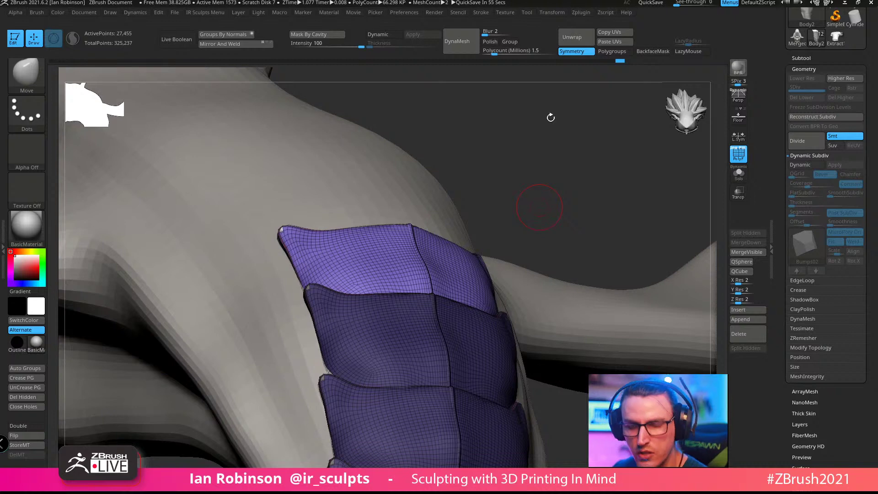
pyautogui.moveTo(603, 196); pyautogui.dragTo(455, 130)
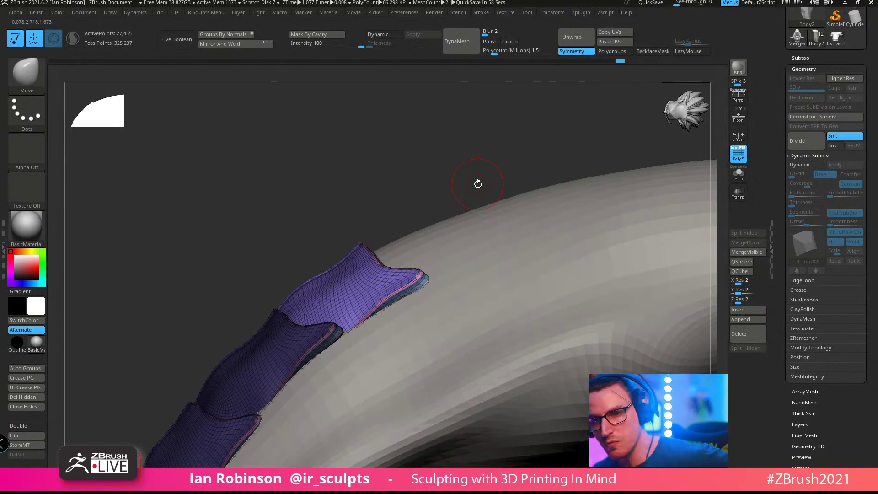
# Step: Turn on the plates' dynamic subdivision, try applying its Bumps02 MicroPoly pattern, and switch MicroPoly off
pyautogui.click(816, 165)
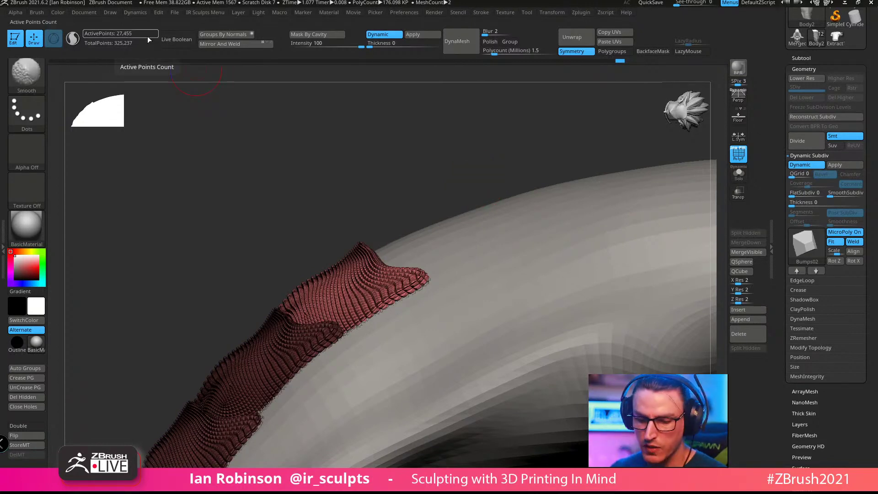
pyautogui.press('shift')
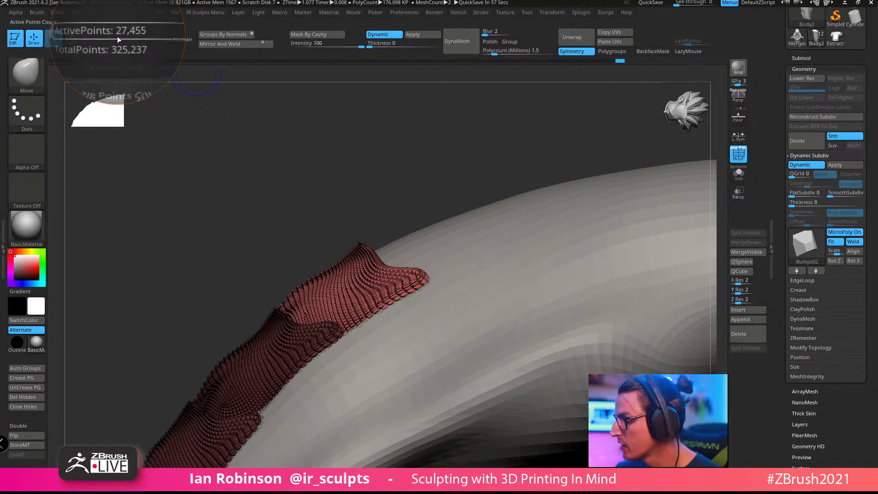
pyautogui.click(839, 165)
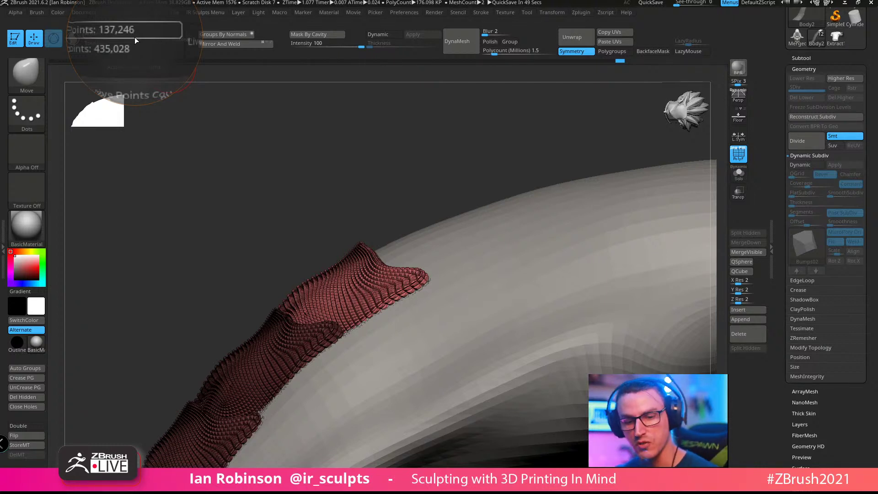
pyautogui.hotkey('shift', 'd')
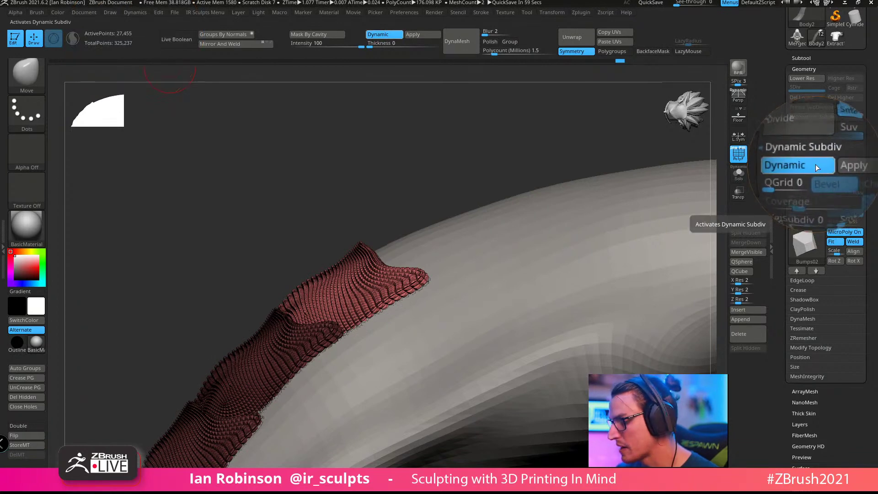
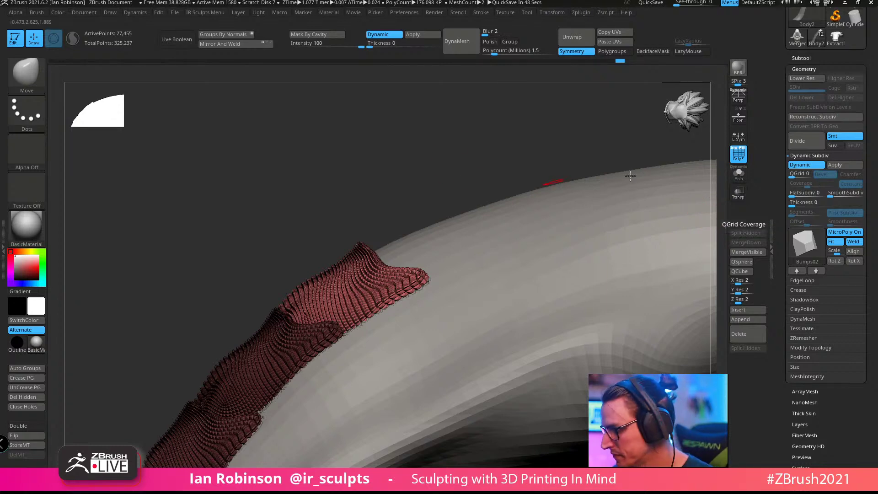
pyautogui.click(843, 232)
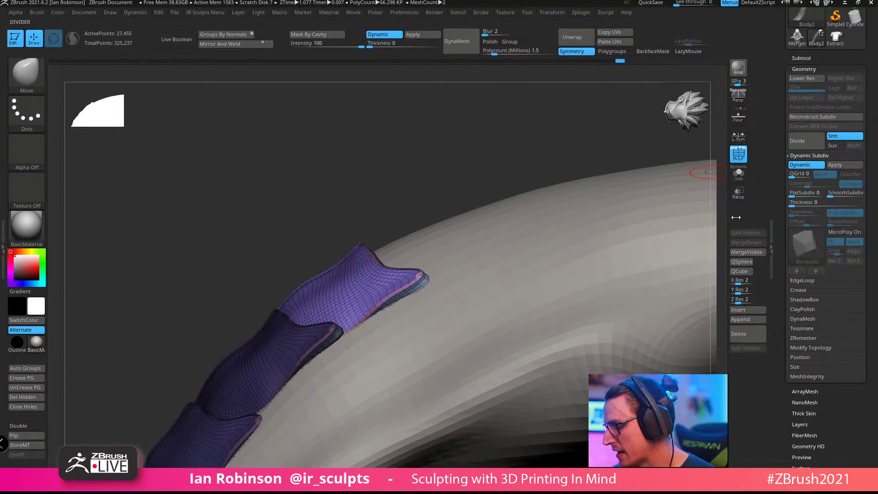
# Step: Duplicate the last armour plate and move and rotate the copy further along the neck so it overlaps its neighbour
pyautogui.moveTo(663, 274); pyautogui.dragTo(610, 276, button='right')
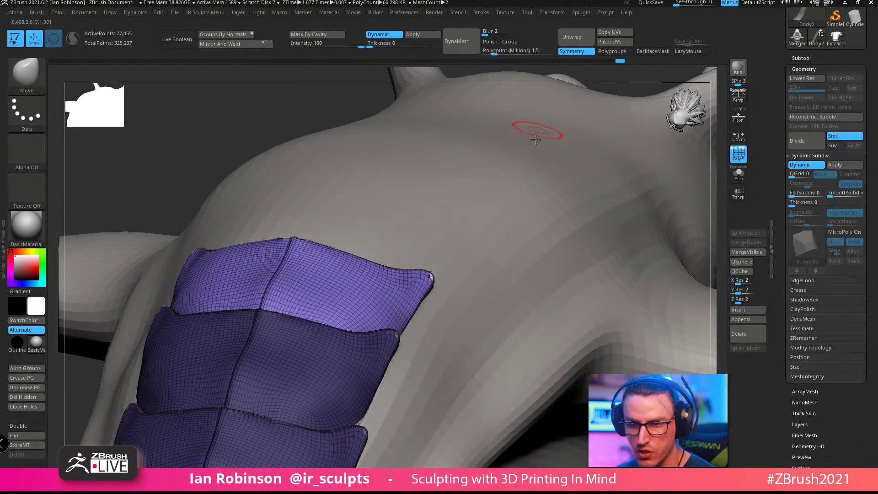
pyautogui.moveTo(499, 179); pyautogui.dragTo(523, 232, button='right')
pyautogui.press('w')
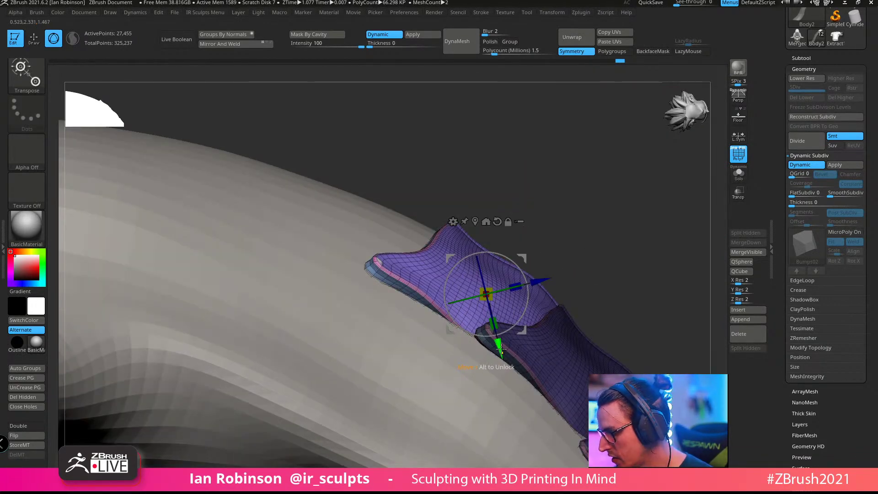
pyautogui.moveTo(601, 214); pyautogui.dragTo(596, 187)
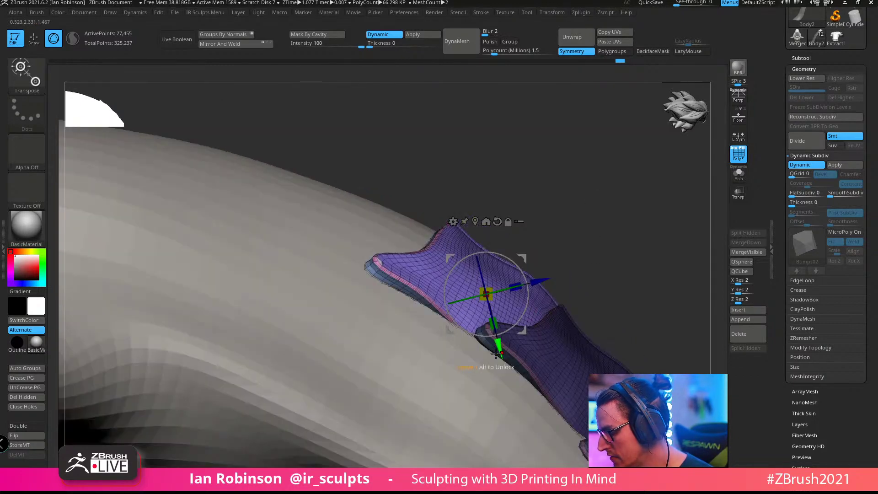
pyautogui.keyDown('ctrl'); pyautogui.moveTo(494, 352); pyautogui.dragTo(478, 286); pyautogui.keyUp('ctrl')
pyautogui.moveTo(522, 215); pyautogui.dragTo(449, 236)
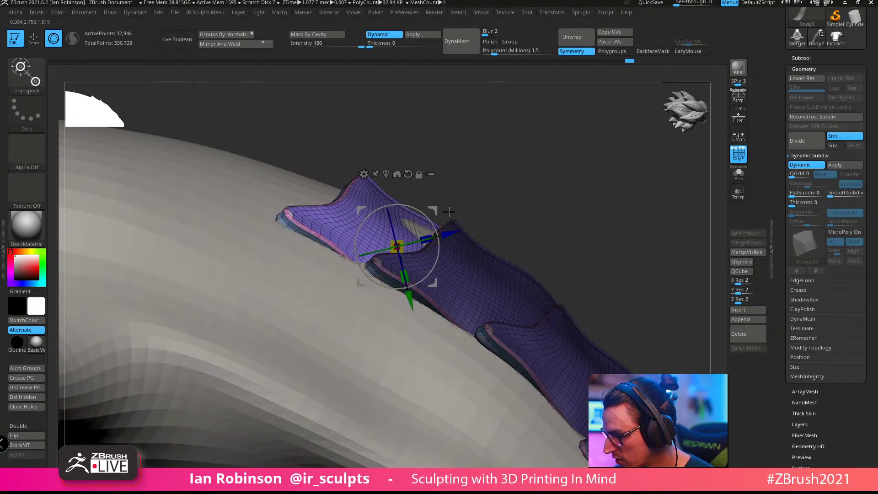
pyautogui.moveTo(419, 209); pyautogui.dragTo(415, 206)
pyautogui.moveTo(415, 300); pyautogui.dragTo(412, 290)
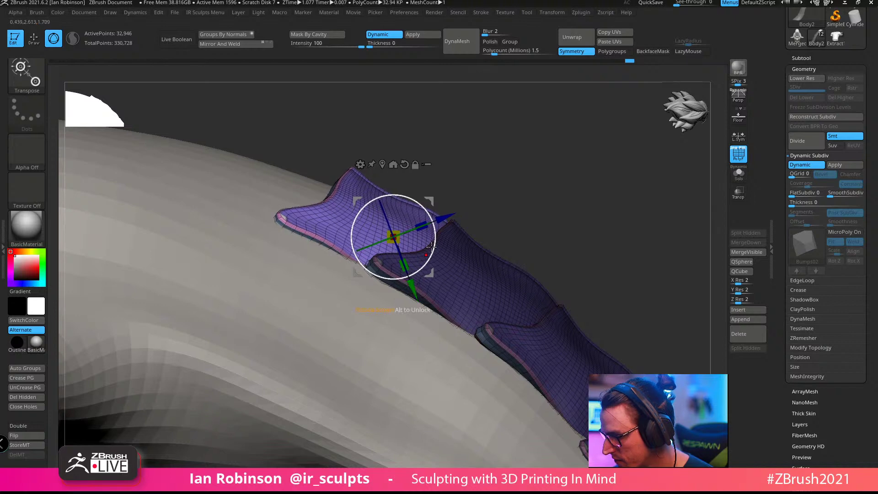
# Step: Reshape the new plate with a resized Move brush so it hugs the neck and its trailing edge forms a clean angled curve
pyautogui.press('q')
pyautogui.moveTo(529, 173)
pyautogui.mouseDown()
pyautogui.moveTo(550, 200)
pyautogui.moveTo(498, 150)
pyautogui.moveTo(462, 159)
pyautogui.moveTo(472, 153)
pyautogui.mouseUp()
pyautogui.press('b')
pyautogui.press('m')
pyautogui.press('v')
pyautogui.press('s')
pyautogui.moveTo(472, 152)
pyautogui.mouseDown(button='right')
pyautogui.moveTo(468, 178)
pyautogui.moveTo(490, 186)
pyautogui.moveTo(501, 134)
pyautogui.moveTo(447, 239)
pyautogui.mouseUp(button='right')
pyautogui.press('w')
pyautogui.rightClick(498, 178)
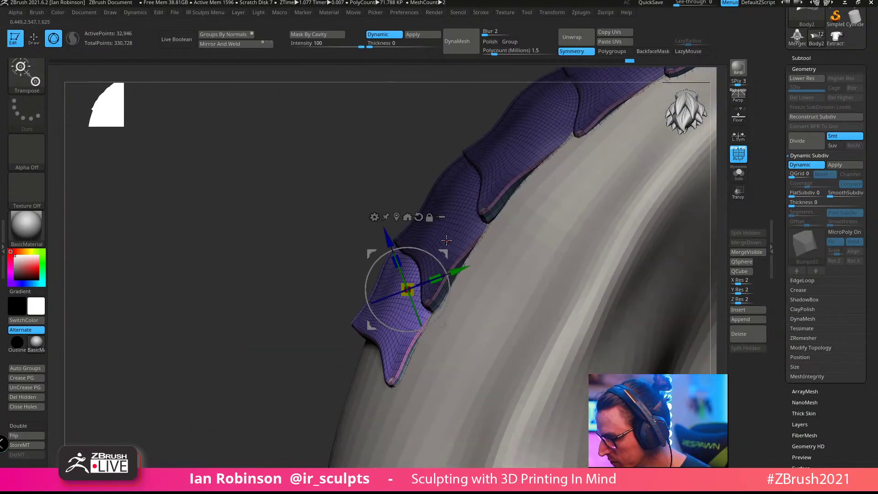
pyautogui.press('q')
pyautogui.moveTo(422, 274)
pyautogui.mouseDown(button='right')
pyautogui.moveTo(525, 228)
pyautogui.moveTo(535, 184)
pyautogui.moveTo(469, 188)
pyautogui.mouseUp(button='right')
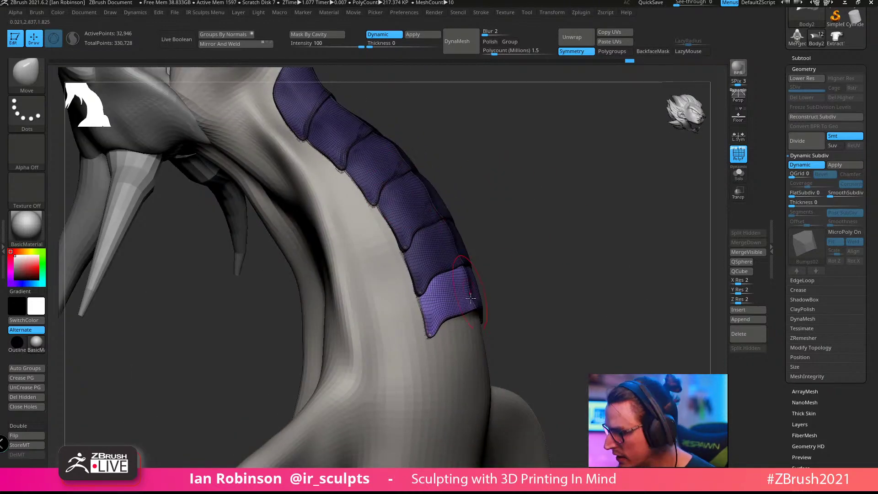
pyautogui.moveTo(541, 237); pyautogui.dragTo(482, 268, button='right')
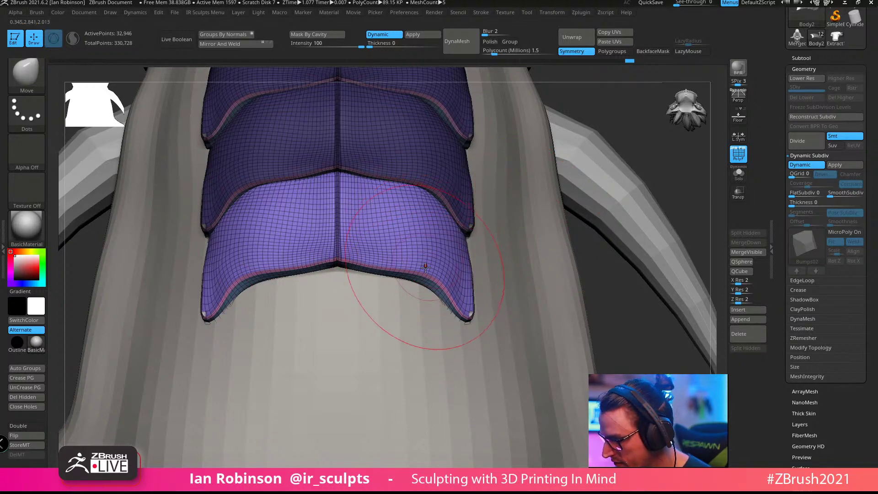
pyautogui.moveTo(434, 274); pyautogui.dragTo(438, 286)
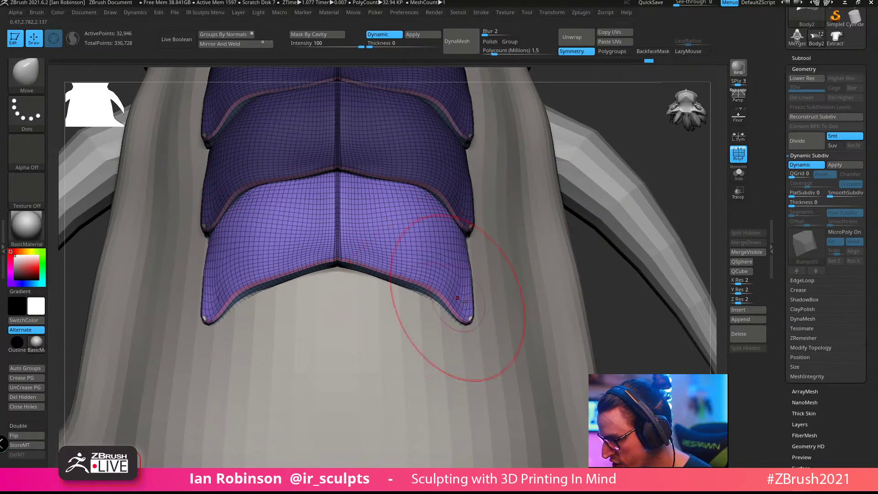
# Step: Duplicate the reshaped plate once more and slide the copy down the back of the neck beyond it
pyautogui.moveTo(472, 300)
pyautogui.mouseDown(button='right')
pyautogui.moveTo(455, 321)
pyautogui.moveTo(403, 320)
pyautogui.moveTo(417, 255)
pyautogui.moveTo(435, 251)
pyautogui.moveTo(420, 236)
pyautogui.moveTo(447, 207)
pyautogui.moveTo(259, 290)
pyautogui.mouseUp(button='right')
pyautogui.moveTo(324, 285); pyautogui.dragTo(654, 259, button='right')
pyautogui.press('w')
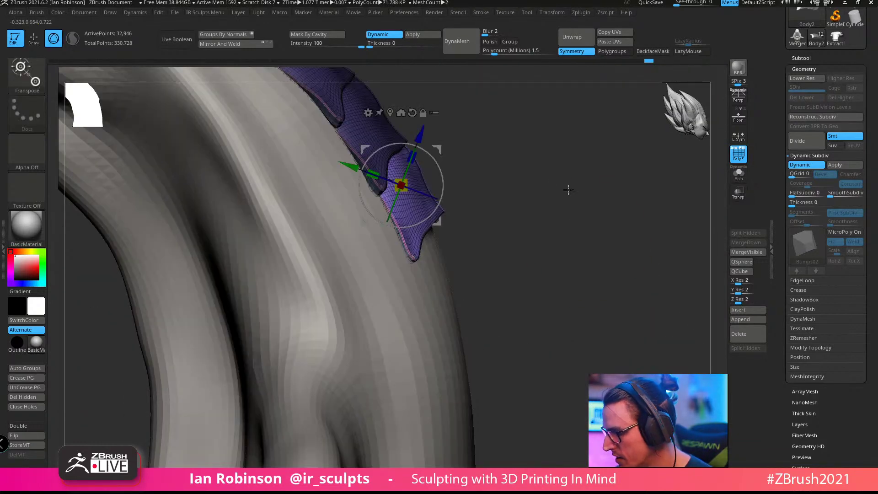
pyautogui.keyDown('alt'); pyautogui.moveTo(568, 188); pyautogui.dragTo(482, 211, button='right'); pyautogui.keyUp('alt')
pyautogui.keyDown('ctrl'); pyautogui.moveTo(354, 247); pyautogui.dragTo(401, 324); pyautogui.keyUp('ctrl')
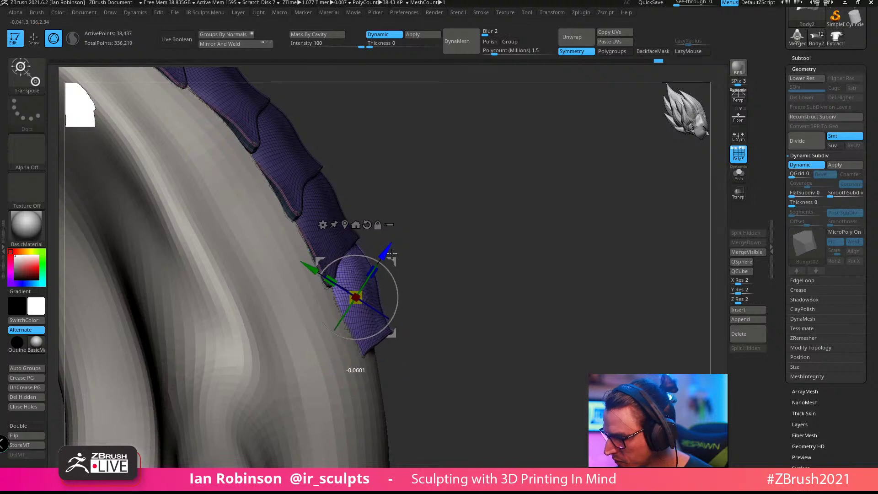
# Step: Pull the newest plate's sunken side corners out of the body with the Move brush so they rest on the neck surface
pyautogui.press('q')
pyautogui.moveTo(467, 235)
pyautogui.mouseDown(button='right')
pyautogui.moveTo(540, 259)
pyautogui.moveTo(539, 210)
pyautogui.moveTo(561, 189)
pyautogui.mouseUp(button='right')
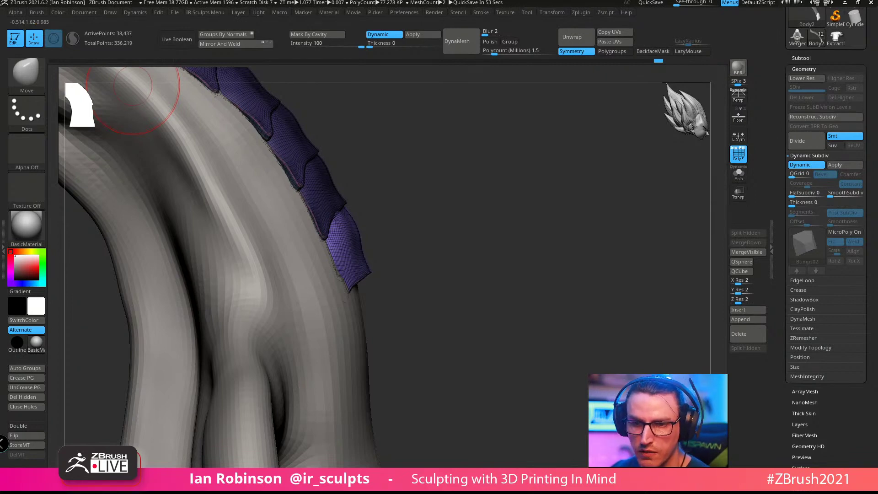
pyautogui.moveTo(535, 190)
pyautogui.mouseDown()
pyautogui.moveTo(496, 196)
pyautogui.moveTo(529, 251)
pyautogui.moveTo(543, 210)
pyautogui.moveTo(458, 227)
pyautogui.moveTo(421, 222)
pyautogui.moveTo(446, 240)
pyautogui.mouseUp()
pyautogui.moveTo(682, 297)
pyautogui.mouseDown()
pyautogui.moveTo(640, 257)
pyautogui.moveTo(633, 261)
pyautogui.mouseUp()
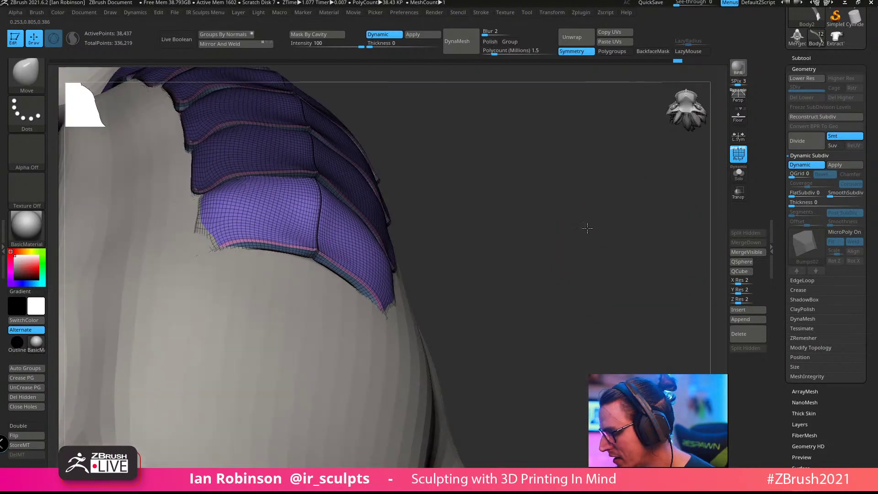
pyautogui.moveTo(587, 228); pyautogui.dragTo(551, 234)
pyautogui.moveTo(382, 330); pyautogui.dragTo(391, 349)
pyautogui.moveTo(541, 278); pyautogui.dragTo(498, 274)
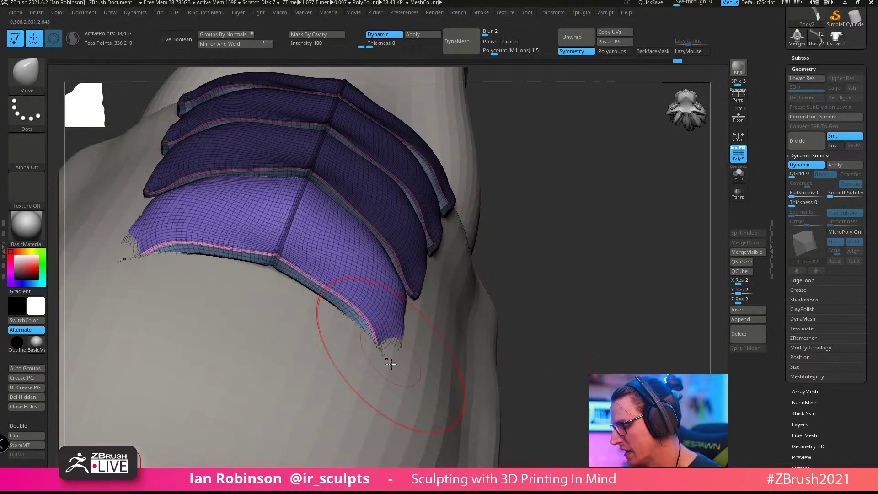
pyautogui.moveTo(391, 364); pyautogui.dragTo(395, 358)
pyautogui.moveTo(546, 287)
pyautogui.mouseDown()
pyautogui.moveTo(466, 229)
pyautogui.moveTo(440, 164)
pyautogui.moveTo(455, 168)
pyautogui.mouseUp()
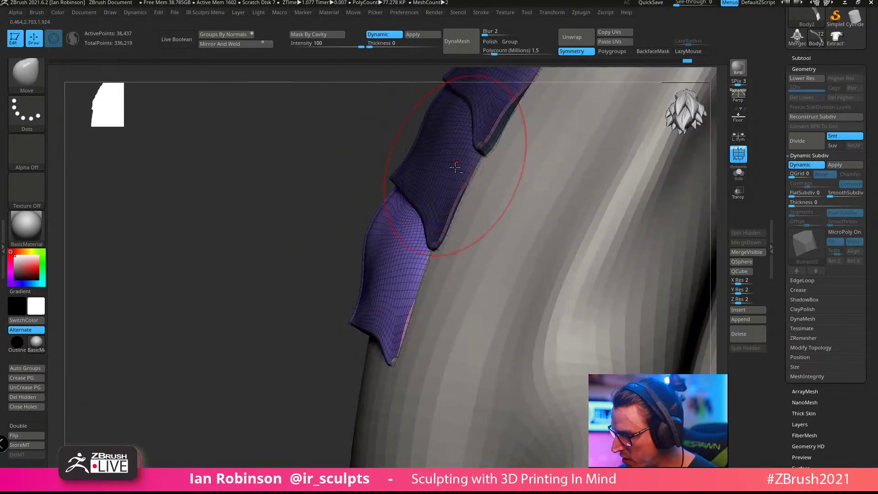
pyautogui.moveTo(415, 200)
pyautogui.mouseDown()
pyautogui.moveTo(254, 362)
pyautogui.moveTo(261, 373)
pyautogui.moveTo(323, 323)
pyautogui.moveTo(613, 201)
pyautogui.moveTo(465, 251)
pyautogui.mouseUp()
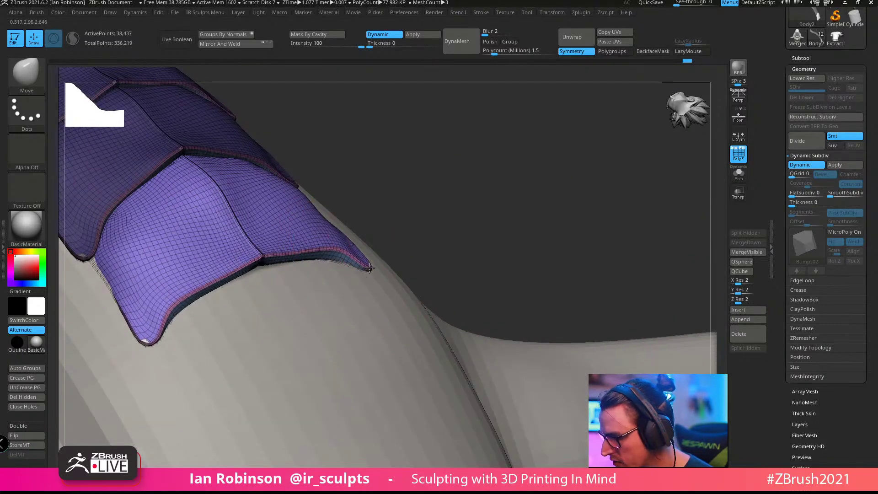
pyautogui.moveTo(450, 213)
pyautogui.mouseDown()
pyautogui.moveTo(470, 212)
pyautogui.moveTo(472, 193)
pyautogui.mouseUp()
# Step: Refine the newest plate's side tips and outer edges with a smaller Move brush so they follow the neck
pyautogui.press('s')
pyautogui.moveTo(472, 183)
pyautogui.keyDown('alt'); pyautogui.mouseDown()
pyautogui.moveTo(474, 196)
pyautogui.moveTo(421, 245)
pyautogui.mouseUp(); pyautogui.keyUp('alt')
pyautogui.moveTo(362, 259)
pyautogui.mouseDown()
pyautogui.moveTo(368, 264)
pyautogui.moveTo(339, 260)
pyautogui.mouseUp()
pyautogui.moveTo(475, 181); pyautogui.dragTo(450, 119)
pyautogui.moveTo(335, 233); pyautogui.dragTo(349, 230)
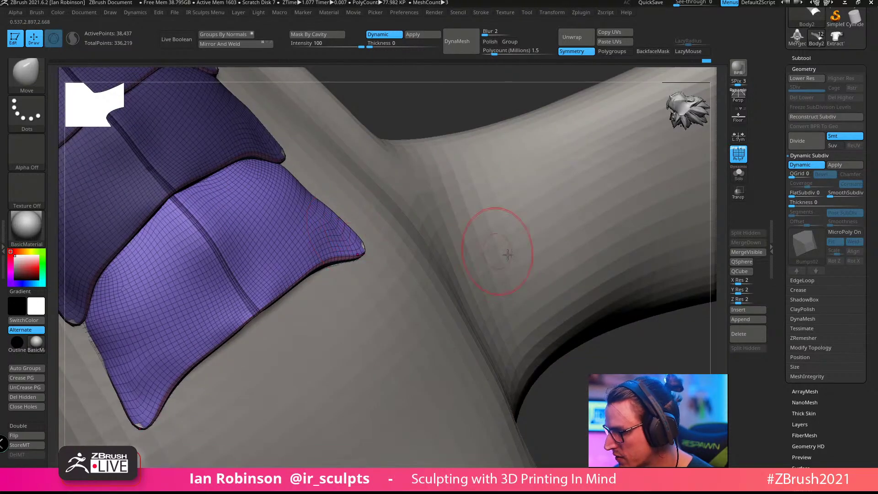
pyautogui.moveTo(599, 368); pyautogui.dragTo(595, 398)
pyautogui.moveTo(372, 224); pyautogui.dragTo(372, 236)
pyautogui.moveTo(336, 208); pyautogui.dragTo(340, 204)
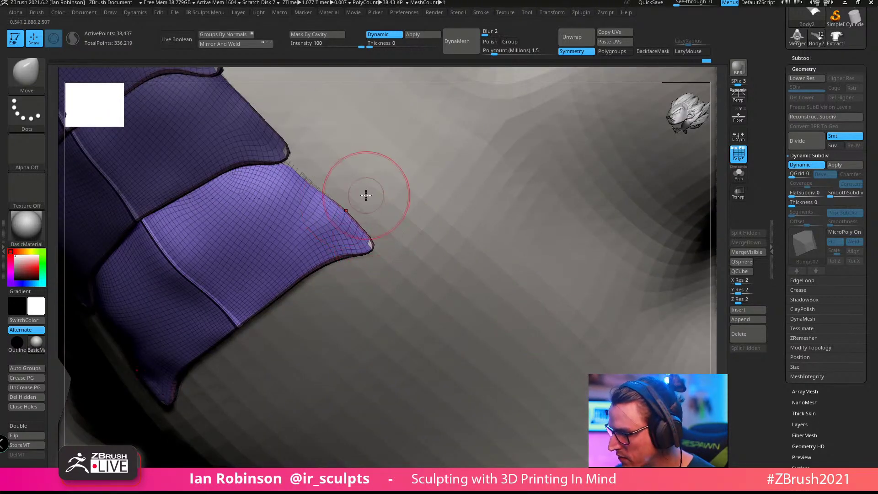
# Step: Undo the last change, pull out the newest plate's central ridge tip, and reshape its trailing edge in profile
pyautogui.moveTo(436, 242)
pyautogui.mouseDown()
pyautogui.moveTo(451, 152)
pyautogui.moveTo(421, 138)
pyautogui.moveTo(392, 191)
pyautogui.moveTo(435, 195)
pyautogui.moveTo(388, 212)
pyautogui.moveTo(336, 213)
pyautogui.moveTo(411, 226)
pyautogui.moveTo(431, 206)
pyautogui.moveTo(346, 246)
pyautogui.moveTo(443, 215)
pyautogui.moveTo(417, 206)
pyautogui.moveTo(389, 215)
pyautogui.moveTo(363, 248)
pyautogui.mouseUp()
pyautogui.press('s')
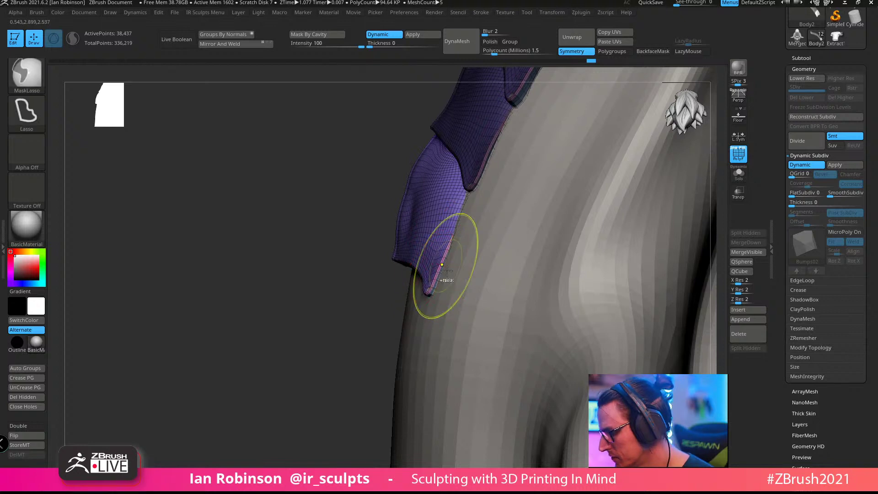
pyautogui.hotkey('ctrl', 'z')
pyautogui.press('s')
pyautogui.moveTo(398, 254)
pyautogui.mouseDown()
pyautogui.moveTo(406, 254)
pyautogui.moveTo(391, 264)
pyautogui.mouseUp()
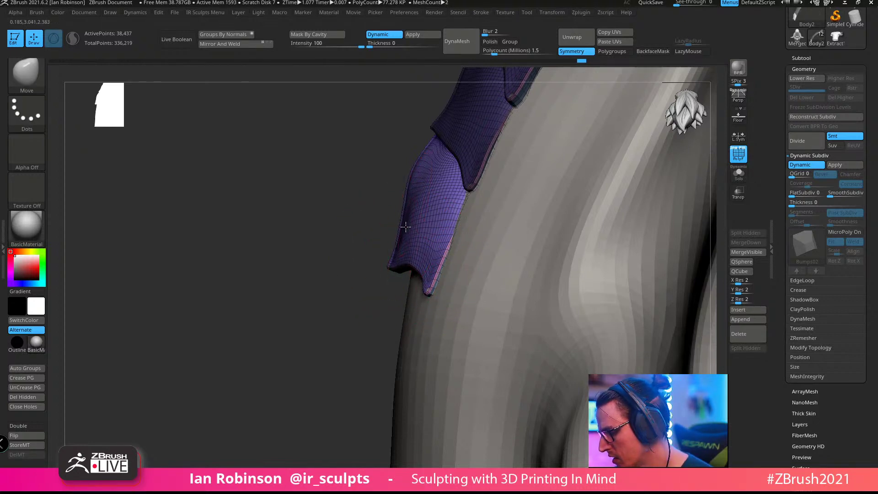
pyautogui.moveTo(406, 227); pyautogui.dragTo(408, 268, button='right')
pyautogui.moveTo(408, 267); pyautogui.dragTo(415, 275)
pyautogui.moveTo(456, 263); pyautogui.dragTo(516, 251, button='right')
pyautogui.moveTo(433, 284); pyautogui.dragTo(441, 292)
pyautogui.moveTo(501, 273); pyautogui.dragTo(398, 249, button='right')
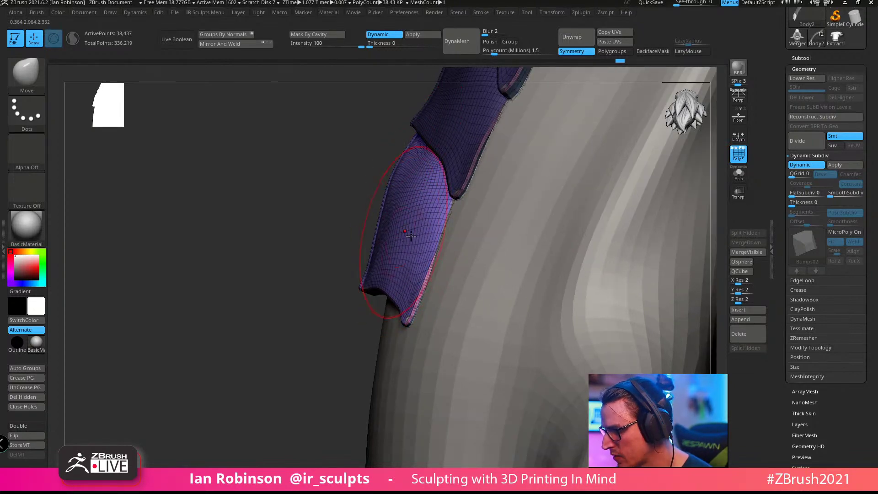
# Step: Duplicate the newest plate again and place the copy further along the back, beyond the end of the row
pyautogui.moveTo(410, 235); pyautogui.dragTo(431, 136, button='right')
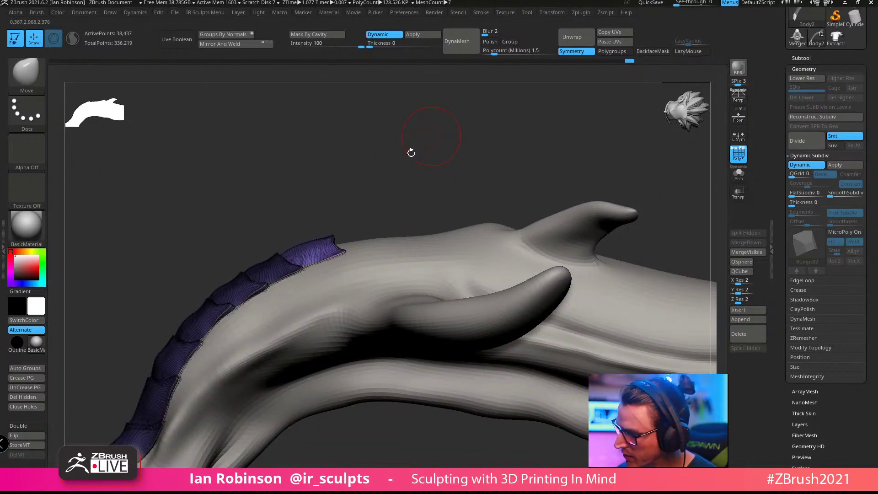
pyautogui.press('w')
pyautogui.keyDown('ctrl'); pyautogui.moveTo(377, 235); pyautogui.dragTo(357, 299, button='right'); pyautogui.keyUp('ctrl')
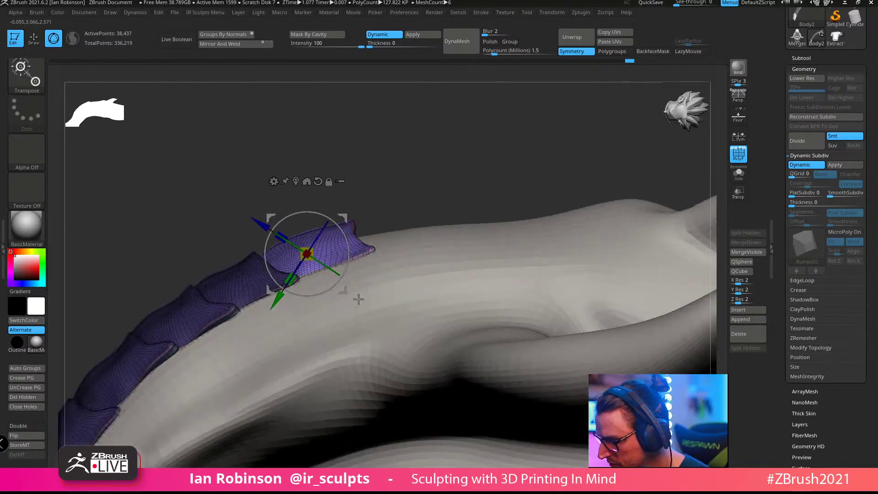
pyautogui.moveTo(344, 290)
pyautogui.mouseDown()
pyautogui.moveTo(332, 294)
pyautogui.moveTo(410, 278)
pyautogui.mouseUp()
# Step: Fit the newly added plate to the curve of the back with the Move brush, checking it from several angles
pyautogui.press('q')
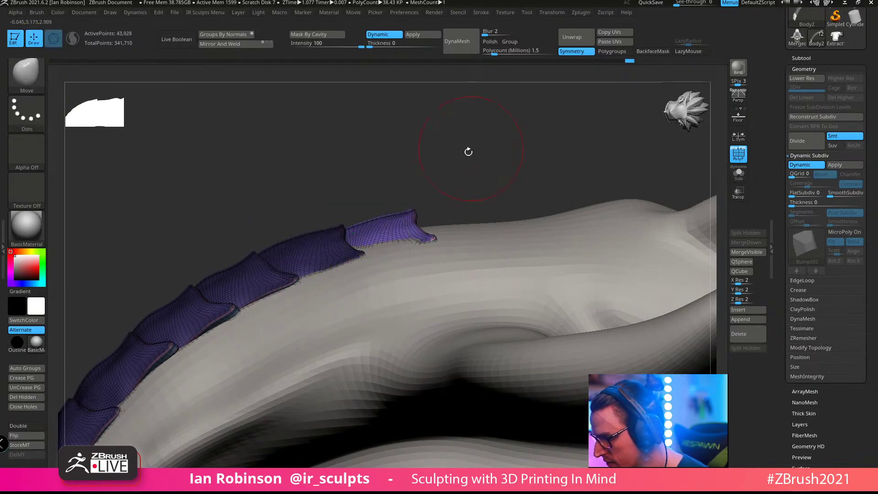
pyautogui.moveTo(467, 151)
pyautogui.mouseDown(button='right')
pyautogui.moveTo(487, 177)
pyautogui.moveTo(462, 202)
pyautogui.moveTo(459, 240)
pyautogui.moveTo(393, 201)
pyautogui.mouseUp(button='right')
pyautogui.moveTo(365, 174)
pyautogui.mouseDown(button='right')
pyautogui.moveTo(371, 201)
pyautogui.moveTo(352, 208)
pyautogui.moveTo(346, 197)
pyautogui.mouseUp(button='right')
pyautogui.moveTo(392, 173)
pyautogui.mouseDown(button='right')
pyautogui.moveTo(447, 127)
pyautogui.moveTo(370, 317)
pyautogui.moveTo(371, 360)
pyautogui.moveTo(551, 270)
pyautogui.moveTo(478, 233)
pyautogui.mouseUp(button='right')
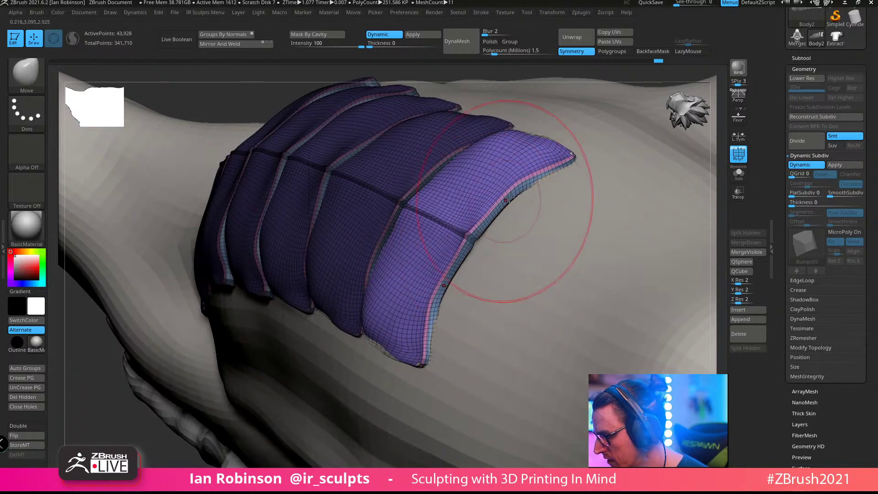
pyautogui.moveTo(476, 160); pyautogui.dragTo(490, 196, button='right')
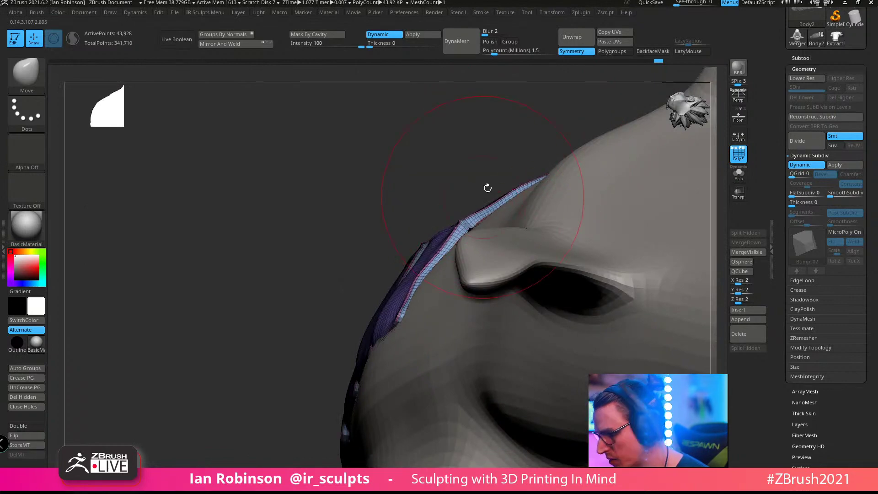
pyautogui.moveTo(488, 188)
pyautogui.mouseDown()
pyautogui.moveTo(417, 257)
pyautogui.moveTo(421, 272)
pyautogui.mouseUp()
pyautogui.moveTo(430, 287)
pyautogui.mouseDown(button='right')
pyautogui.moveTo(410, 272)
pyautogui.moveTo(378, 294)
pyautogui.mouseUp(button='right')
pyautogui.moveTo(441, 250)
pyautogui.mouseDown(button='right')
pyautogui.moveTo(390, 322)
pyautogui.moveTo(446, 249)
pyautogui.moveTo(446, 213)
pyautogui.moveTo(490, 255)
pyautogui.moveTo(546, 181)
pyautogui.moveTo(407, 316)
pyautogui.moveTo(398, 275)
pyautogui.moveTo(402, 192)
pyautogui.moveTo(416, 246)
pyautogui.moveTo(428, 220)
pyautogui.moveTo(402, 236)
pyautogui.moveTo(480, 212)
pyautogui.moveTo(266, 240)
pyautogui.mouseUp(button='right')
# Step: Reselect the armour plates and duplicate the last plate further along the back, at the end of the row
pyautogui.keyDown('alt'); pyautogui.click(544, 180); pyautogui.keyUp('alt')
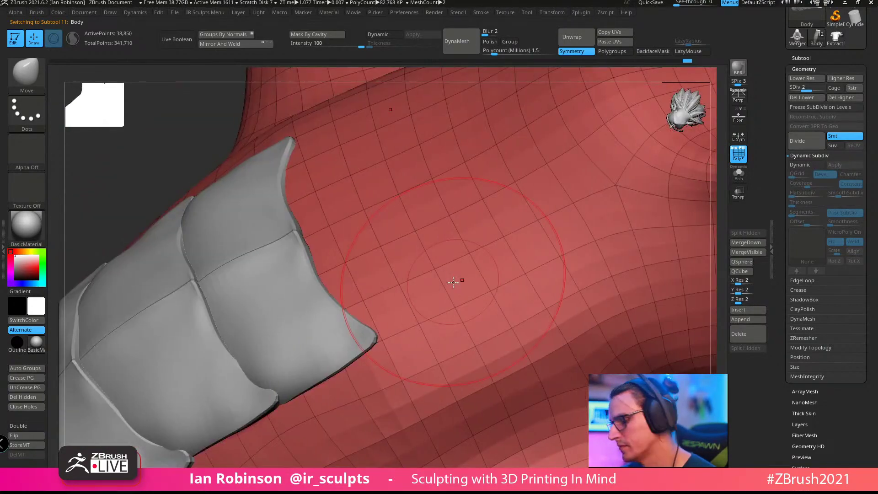
pyautogui.keyDown('alt'); pyautogui.click(266, 240); pyautogui.keyUp('alt')
pyautogui.moveTo(402, 209); pyautogui.dragTo(409, 173, button='right')
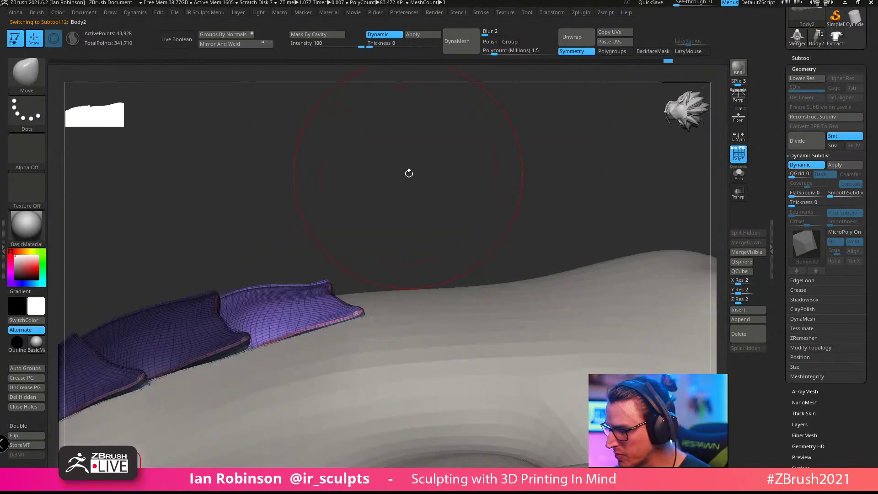
pyautogui.press('r')
pyautogui.click(267, 246)
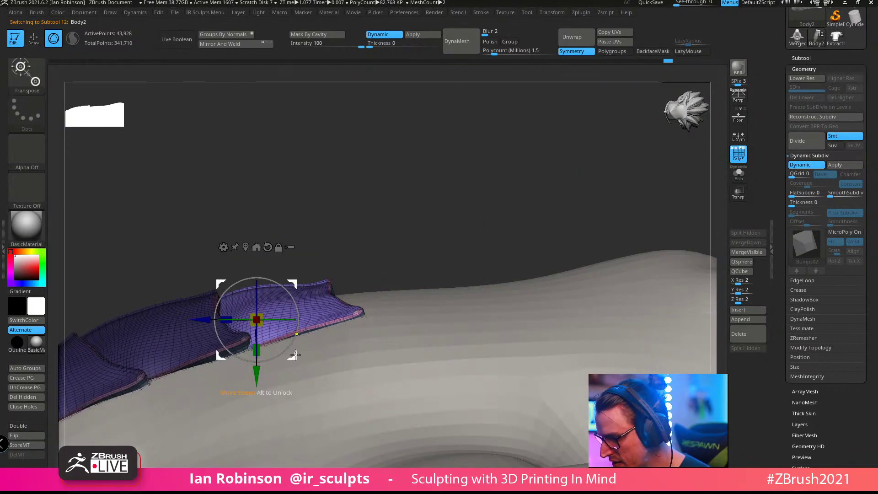
pyautogui.keyDown('ctrl'); pyautogui.moveTo(297, 353); pyautogui.dragTo(415, 332); pyautogui.keyUp('ctrl')
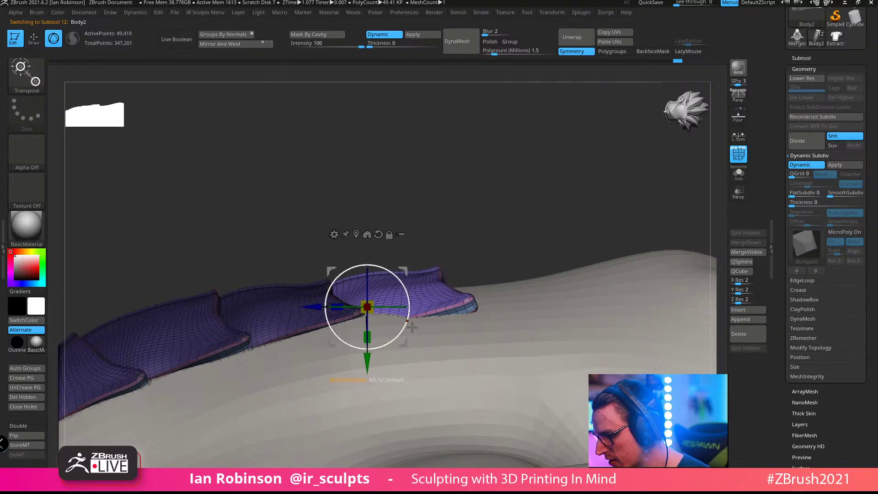
# Step: Fit the new plate's side tips and edges to the back with the Move brush, matching its overlap with the previous plate
pyautogui.press('q')
pyautogui.moveTo(498, 181)
pyautogui.keyDown('ctrl'); pyautogui.mouseDown(button='right')
pyautogui.moveTo(511, 177)
pyautogui.moveTo(519, 241)
pyautogui.moveTo(441, 247)
pyautogui.moveTo(451, 160)
pyautogui.moveTo(414, 238)
pyautogui.mouseUp(button='right'); pyautogui.keyUp('ctrl')
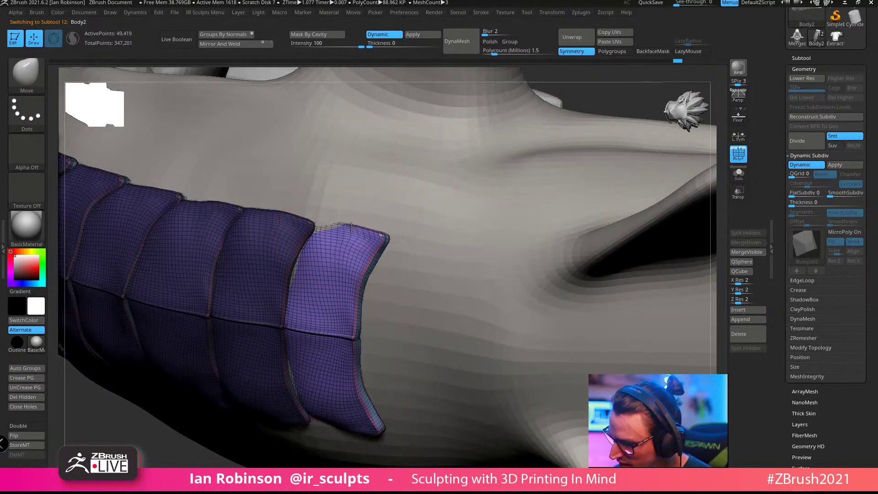
pyautogui.moveTo(343, 206)
pyautogui.mouseDown(button='right')
pyautogui.moveTo(401, 166)
pyautogui.moveTo(333, 206)
pyautogui.mouseUp(button='right')
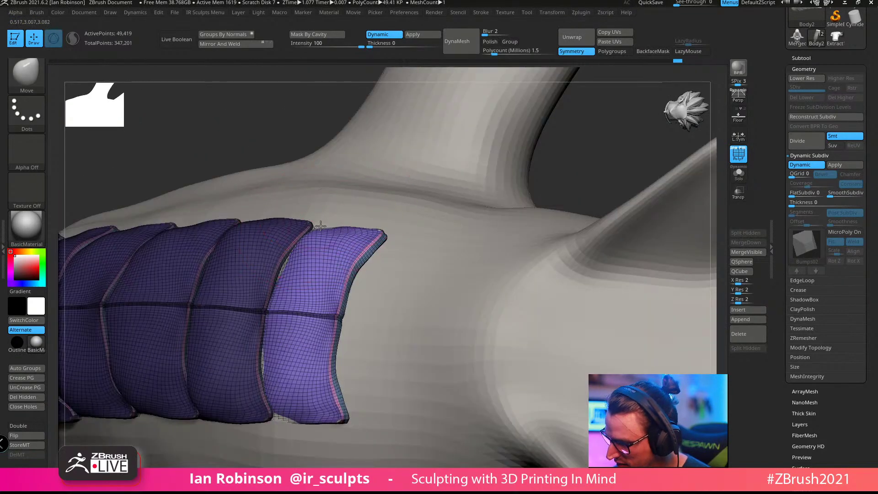
pyautogui.moveTo(396, 190); pyautogui.dragTo(326, 224, button='right')
pyautogui.moveTo(340, 207)
pyautogui.mouseDown(button='right')
pyautogui.moveTo(343, 245)
pyautogui.moveTo(314, 275)
pyautogui.moveTo(363, 245)
pyautogui.moveTo(347, 210)
pyautogui.moveTo(254, 275)
pyautogui.moveTo(412, 220)
pyautogui.moveTo(418, 241)
pyautogui.moveTo(353, 229)
pyautogui.moveTo(421, 206)
pyautogui.moveTo(382, 205)
pyautogui.moveTo(365, 221)
pyautogui.moveTo(359, 247)
pyautogui.moveTo(402, 206)
pyautogui.mouseUp(button='right')
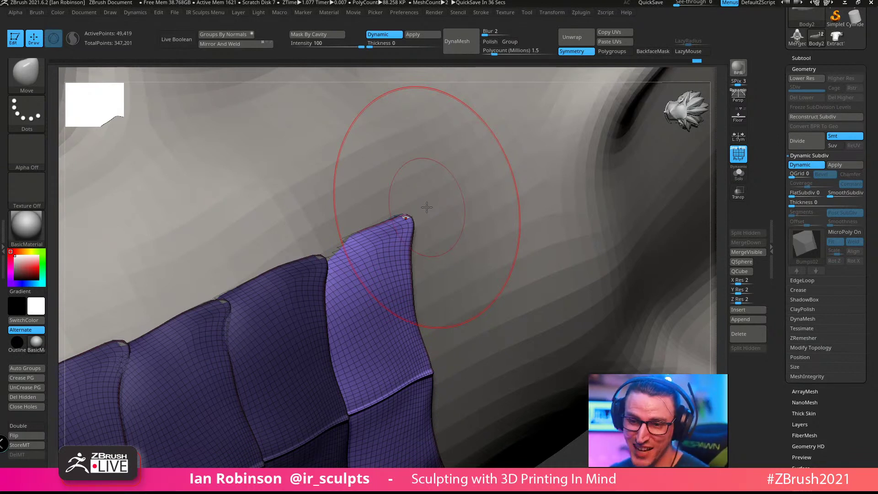
pyautogui.moveTo(427, 207)
pyautogui.keyDown('ctrl'); pyautogui.mouseDown(button='right')
pyautogui.moveTo(494, 334)
pyautogui.moveTo(468, 237)
pyautogui.moveTo(446, 237)
pyautogui.moveTo(384, 198)
pyautogui.moveTo(343, 206)
pyautogui.moveTo(372, 274)
pyautogui.moveTo(321, 229)
pyautogui.mouseUp(button='right'); pyautogui.keyUp('ctrl')
pyautogui.moveTo(323, 215); pyautogui.dragTo(313, 208)
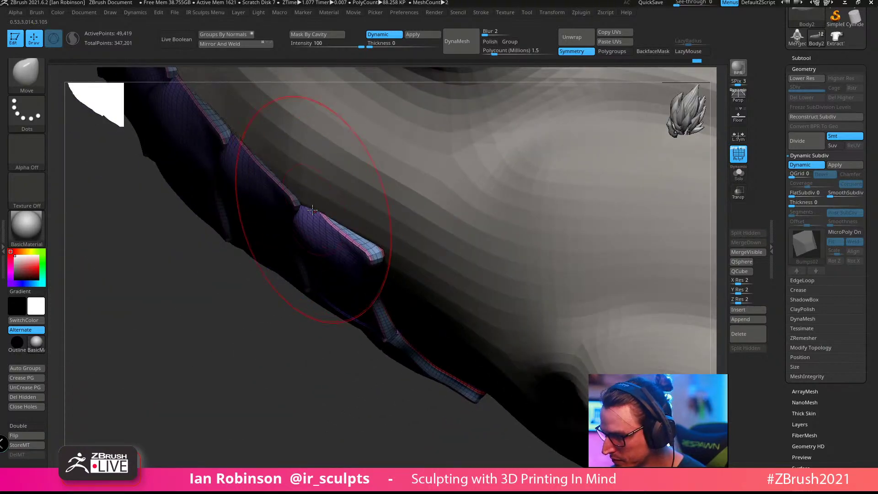
pyautogui.moveTo(316, 208)
pyautogui.mouseDown(button='right')
pyautogui.moveTo(340, 173)
pyautogui.moveTo(354, 208)
pyautogui.moveTo(372, 131)
pyautogui.moveTo(402, 230)
pyautogui.moveTo(427, 149)
pyautogui.moveTo(377, 207)
pyautogui.mouseUp(button='right')
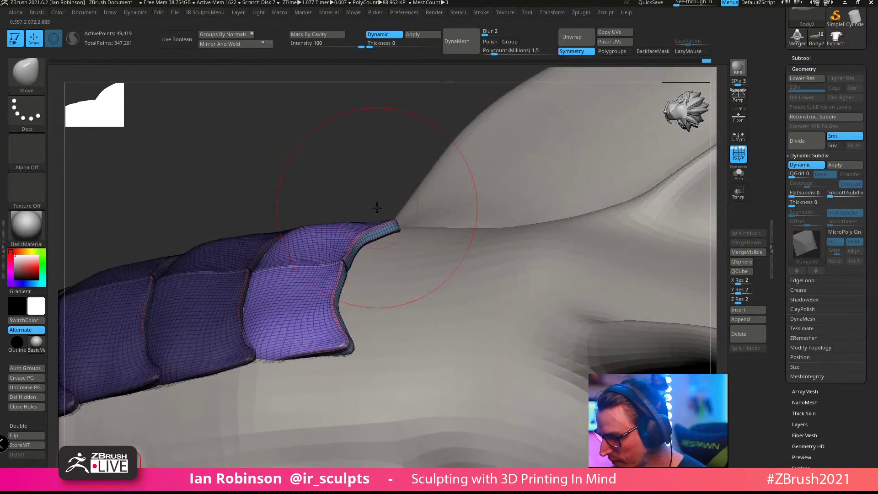
pyautogui.moveTo(331, 232); pyautogui.dragTo(384, 198, button='right')
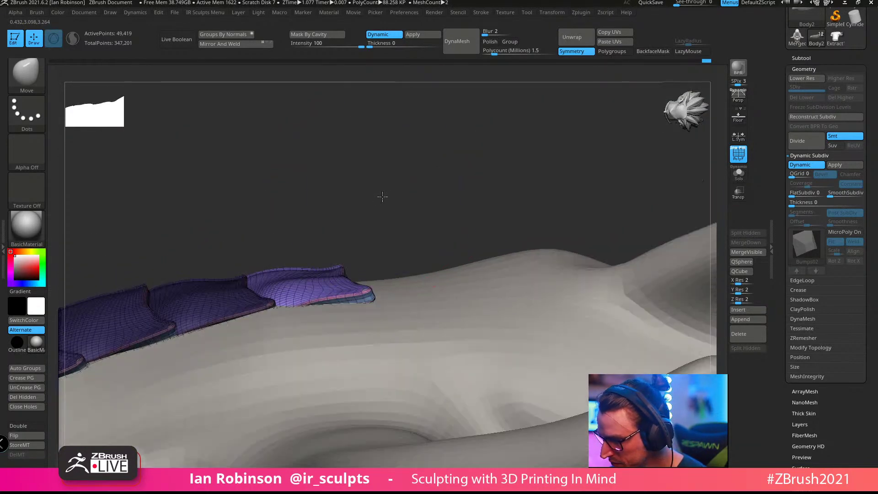
pyautogui.moveTo(401, 266); pyautogui.dragTo(512, 229, button='right')
pyautogui.moveTo(457, 214)
pyautogui.keyDown('ctrl'); pyautogui.mouseDown(button='right')
pyautogui.moveTo(412, 141)
pyautogui.moveTo(402, 248)
pyautogui.moveTo(352, 342)
pyautogui.moveTo(402, 274)
pyautogui.moveTo(463, 221)
pyautogui.mouseUp(button='right'); pyautogui.keyUp('ctrl')
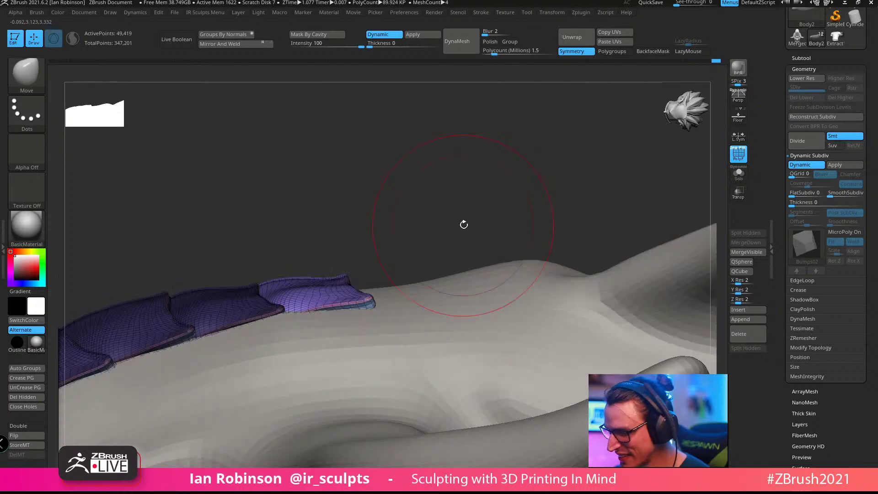
# Step: Duplicate the end plate twice more, extending the row up to the base of the small horn pair
pyautogui.press('w')
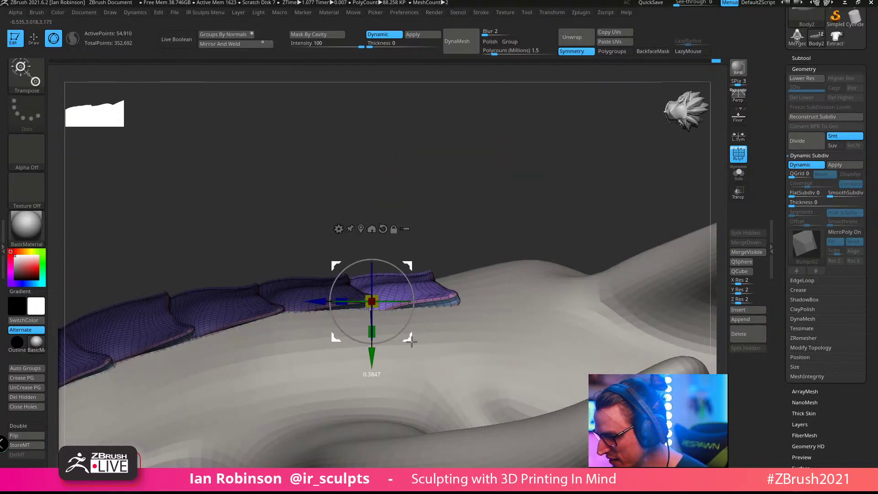
pyautogui.moveTo(491, 226); pyautogui.dragTo(471, 255, button='right')
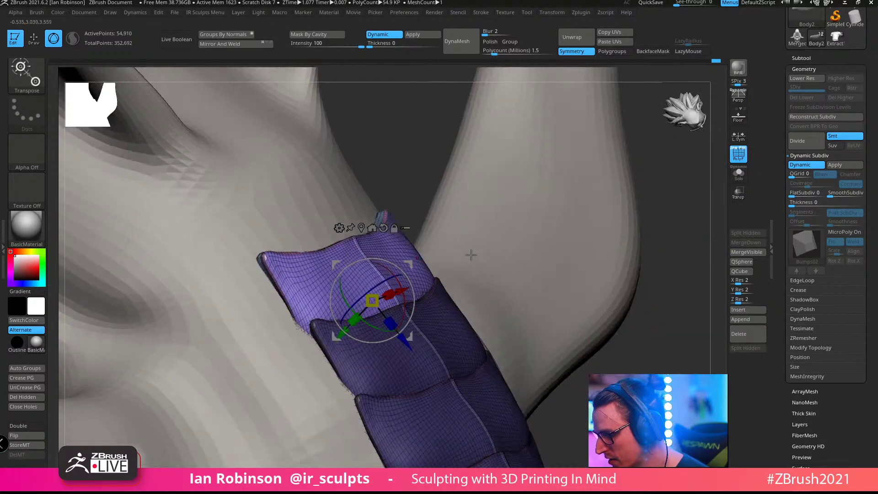
pyautogui.moveTo(386, 259); pyautogui.dragTo(439, 320, button='right')
pyautogui.keyDown('ctrl'); pyautogui.moveTo(424, 382); pyautogui.dragTo(375, 309); pyautogui.keyUp('ctrl')
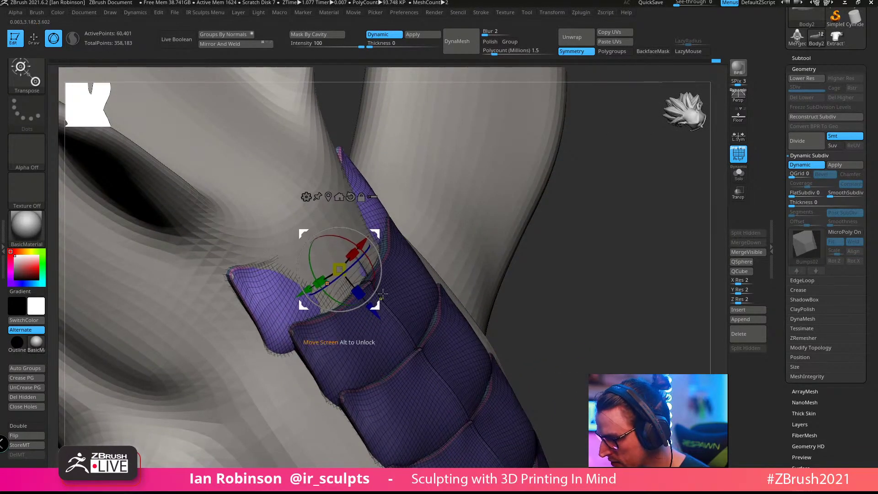
# Step: Undo the last adjustment and shift the newest plate slightly along its Y axis towards the back's surface
pyautogui.moveTo(536, 240); pyautogui.dragTo(574, 225, button='right')
pyautogui.moveTo(488, 228); pyautogui.dragTo(445, 266, button='right')
pyautogui.hotkey('ctrl', 'z')
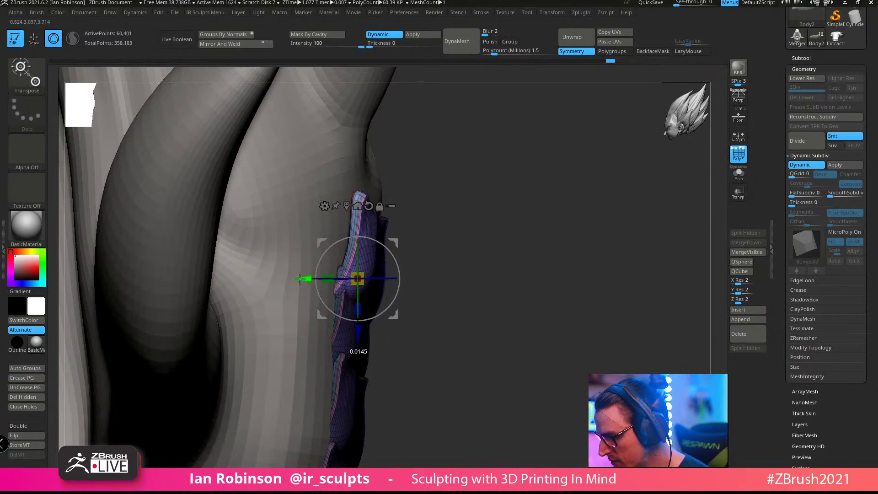
pyautogui.moveTo(300, 278); pyautogui.dragTo(295, 279)
pyautogui.moveTo(501, 237)
pyautogui.mouseDown(button='right')
pyautogui.moveTo(420, 213)
pyautogui.moveTo(414, 299)
pyautogui.mouseUp(button='right')
# Step: Shape the newest plate's corners and trailing edge to the back just before the small horns with the Move brush
pyautogui.press('q')
pyautogui.moveTo(486, 271)
pyautogui.mouseDown(button='right')
pyautogui.moveTo(530, 222)
pyautogui.moveTo(544, 221)
pyautogui.mouseUp(button='right')
pyautogui.moveTo(469, 289); pyautogui.dragTo(460, 279)
pyautogui.moveTo(500, 262)
pyautogui.mouseDown(button='right')
pyautogui.moveTo(476, 274)
pyautogui.moveTo(460, 265)
pyautogui.moveTo(516, 249)
pyautogui.moveTo(436, 240)
pyautogui.moveTo(449, 223)
pyautogui.moveTo(441, 256)
pyautogui.moveTo(445, 232)
pyautogui.moveTo(500, 251)
pyautogui.moveTo(494, 325)
pyautogui.mouseUp(button='right')
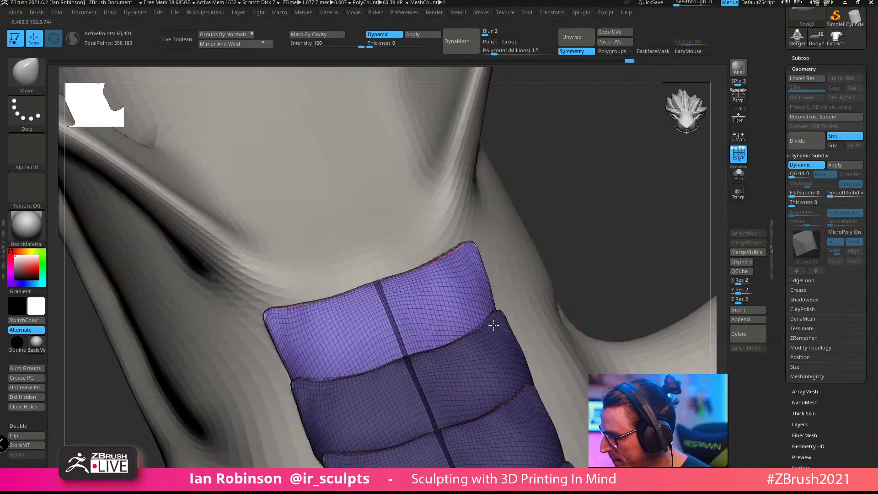
pyautogui.moveTo(514, 270)
pyautogui.mouseDown(button='right')
pyautogui.moveTo(471, 232)
pyautogui.moveTo(422, 251)
pyautogui.moveTo(430, 247)
pyautogui.mouseUp(button='right')
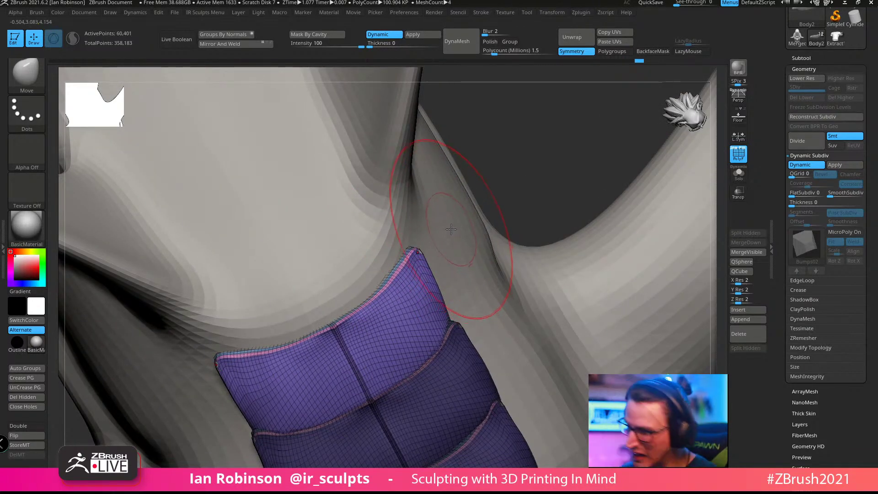
pyautogui.moveTo(425, 177)
pyautogui.mouseDown(button='right')
pyautogui.moveTo(413, 232)
pyautogui.moveTo(421, 245)
pyautogui.mouseUp(button='right')
pyautogui.moveTo(439, 288)
pyautogui.mouseDown(button='right')
pyautogui.moveTo(416, 242)
pyautogui.moveTo(432, 238)
pyautogui.moveTo(453, 206)
pyautogui.mouseUp(button='right')
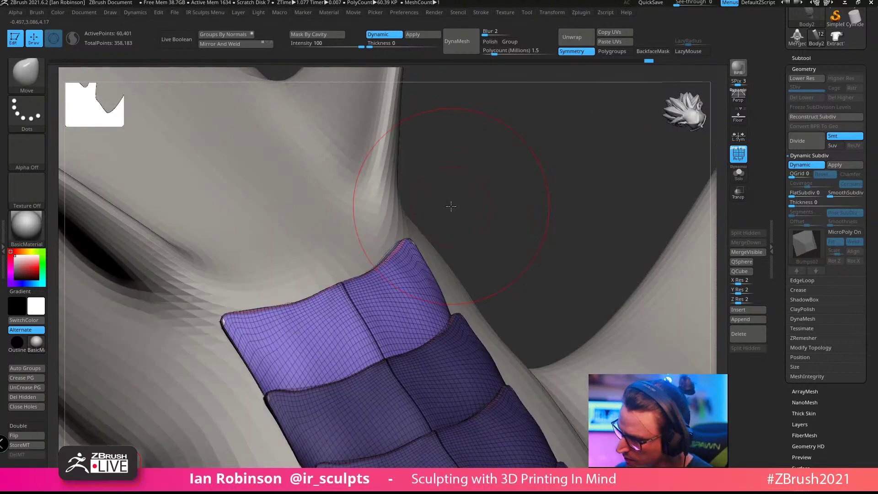
# Step: Examine the whole row of plates from above, from the neck to the small horns on the back
pyautogui.press('w')
pyautogui.keyDown('ctrl'); pyautogui.moveTo(460, 245); pyautogui.dragTo(416, 176, button='right'); pyautogui.keyUp('ctrl')
pyautogui.press('q')
pyautogui.moveTo(482, 206)
pyautogui.keyDown('shift'); pyautogui.mouseDown(button='right')
pyautogui.moveTo(462, 188)
pyautogui.moveTo(531, 204)
pyautogui.moveTo(499, 261)
pyautogui.mouseUp(button='right'); pyautogui.keyUp('shift')
pyautogui.press('b')
pyautogui.press('m')
pyautogui.press('v')
pyautogui.keyDown('ctrl'); pyautogui.moveTo(514, 318); pyautogui.dragTo(480, 269, button='right'); pyautogui.keyUp('ctrl')
pyautogui.keyDown('alt'); pyautogui.moveTo(474, 333); pyautogui.dragTo(490, 206, button='right'); pyautogui.keyUp('alt')
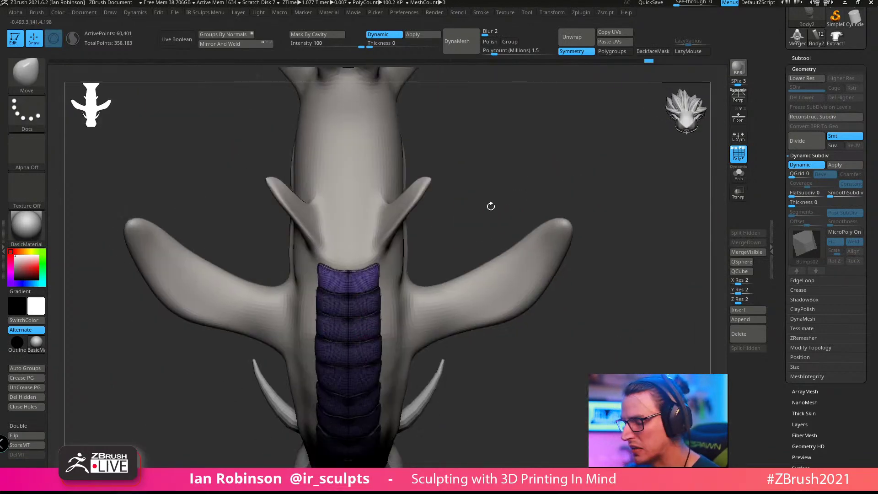
pyautogui.moveTo(441, 420); pyautogui.dragTo(510, 167, button='right')
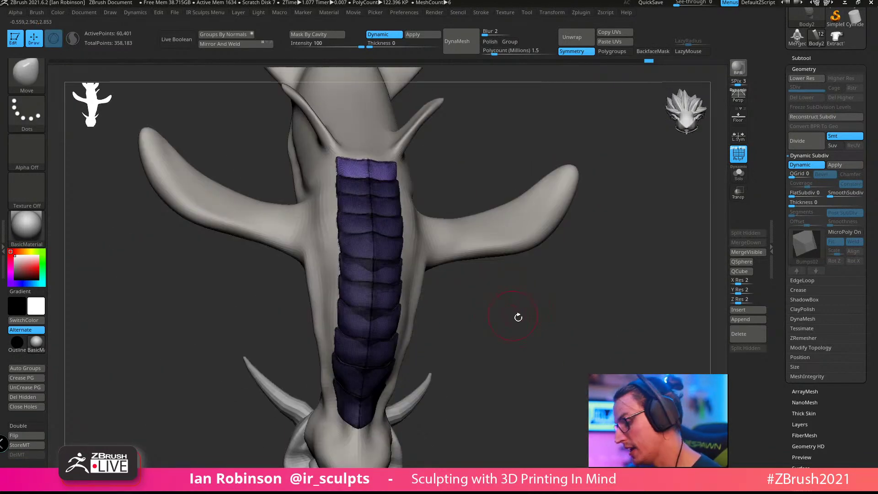
pyautogui.moveTo(520, 314); pyautogui.dragTo(566, 390, button='right')
pyautogui.keyDown('alt'); pyautogui.moveTo(519, 133); pyautogui.dragTo(484, 295, button='right'); pyautogui.keyUp('alt')
# Step: Make the body the active subtool and isolate it in Solo mode with its wireframe shown
pyautogui.keyDown('alt'); pyautogui.click(398, 250); pyautogui.keyUp('alt')
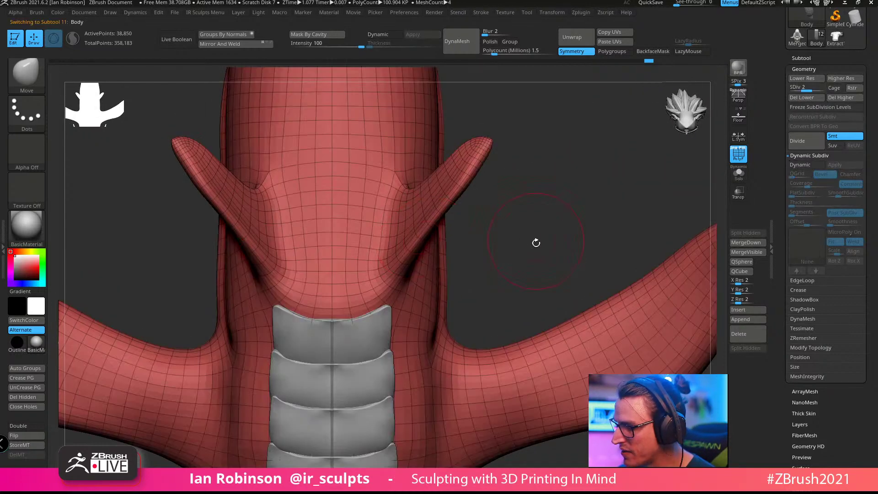
pyautogui.hotkey('shift', 'f')
pyautogui.moveTo(550, 238)
pyautogui.keyDown('ctrl'); pyautogui.mouseDown(button='right')
pyautogui.moveTo(549, 182)
pyautogui.moveTo(534, 178)
pyautogui.mouseUp(button='right'); pyautogui.keyUp('ctrl')
pyautogui.hotkey('shift', 'f')
pyautogui.click(739, 174)
pyautogui.keyDown('shift'); pyautogui.moveTo(667, 215); pyautogui.dragTo(600, 219, button='right'); pyautogui.keyUp('shift')
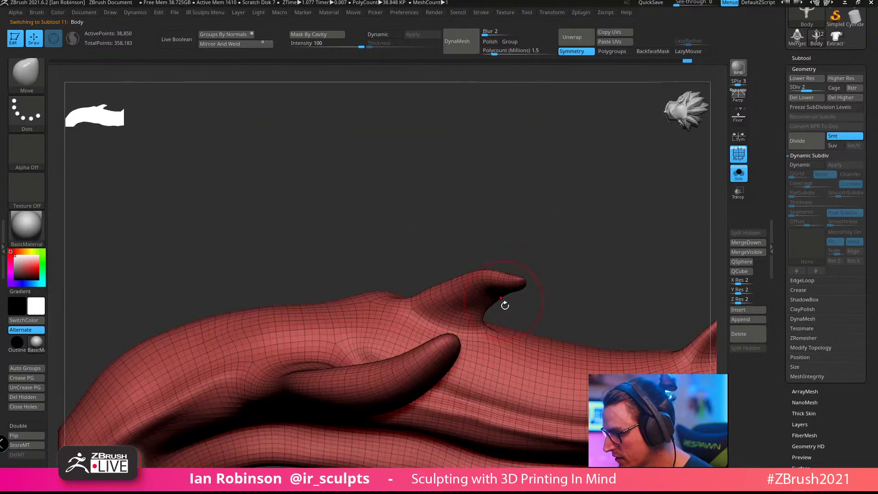
# Step: Mask the two small back horns and the area around their bases, then invert the mask so only they are editable
pyautogui.moveTo(552, 235); pyautogui.dragTo(587, 350, button='right')
pyautogui.moveTo(434, 215)
pyautogui.keyDown('ctrl'); pyautogui.mouseDown()
pyautogui.moveTo(401, 233)
pyautogui.moveTo(414, 338)
pyautogui.moveTo(462, 194)
pyautogui.mouseUp(); pyautogui.keyUp('ctrl')
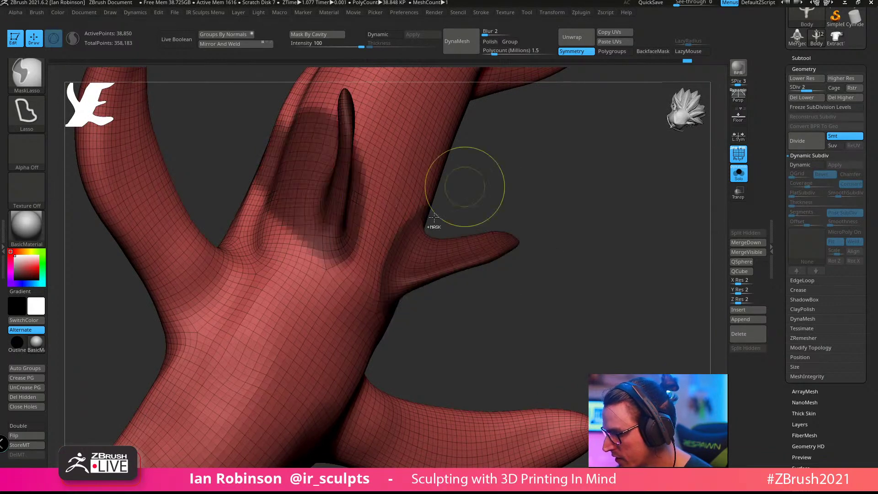
pyautogui.moveTo(567, 224); pyautogui.dragTo(433, 256, button='right')
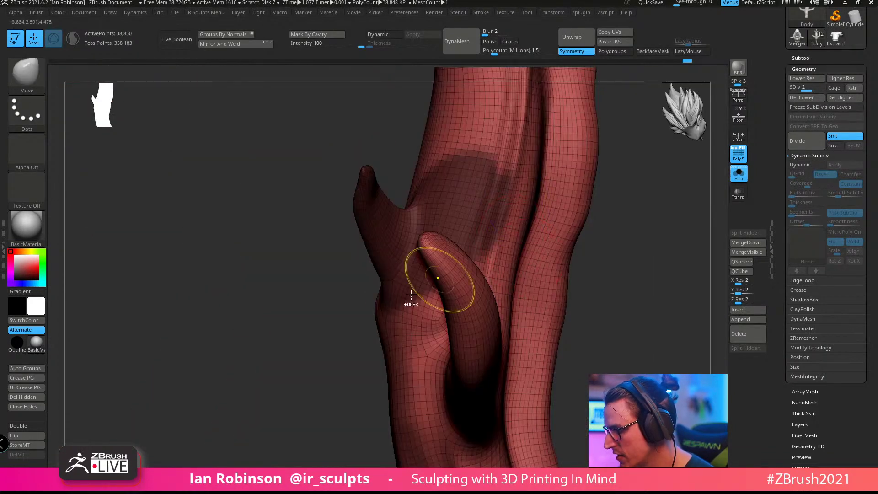
pyautogui.moveTo(394, 292)
pyautogui.keyDown('ctrl'); pyautogui.mouseDown()
pyautogui.moveTo(619, 98)
pyautogui.moveTo(393, 297)
pyautogui.mouseUp(); pyautogui.keyUp('ctrl')
pyautogui.moveTo(323, 402); pyautogui.dragTo(564, 260, button='right')
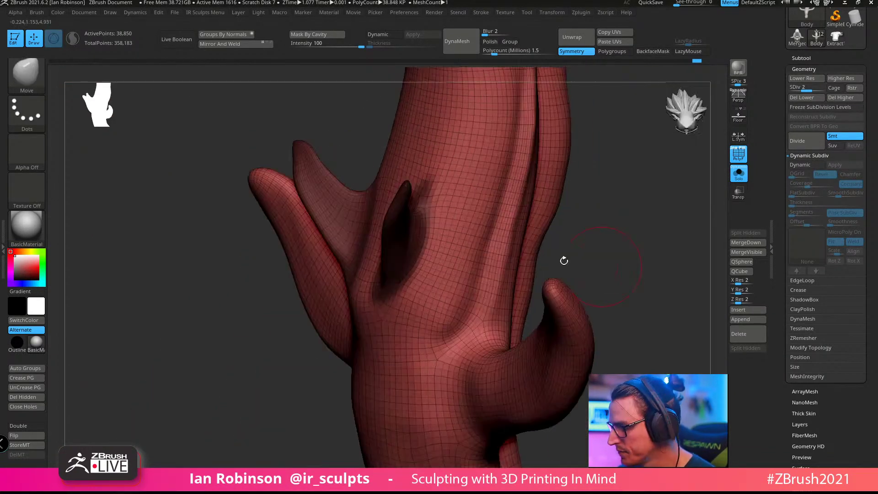
pyautogui.moveTo(449, 208)
pyautogui.keyDown('ctrl'); pyautogui.mouseDown()
pyautogui.moveTo(412, 144)
pyautogui.moveTo(539, 203)
pyautogui.mouseUp(); pyautogui.keyUp('ctrl')
pyautogui.moveTo(544, 203); pyautogui.dragTo(605, 205, button='right')
pyautogui.keyDown('ctrl'); pyautogui.moveTo(457, 190); pyautogui.dragTo(387, 177); pyautogui.keyUp('ctrl')
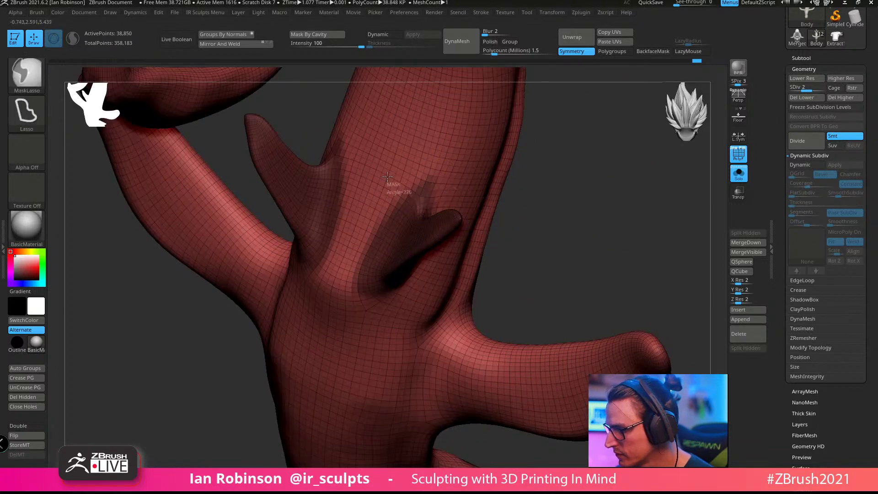
pyautogui.keyDown('ctrl'); pyautogui.click(437, 193); pyautogui.keyUp('ctrl')
pyautogui.keyDown('ctrl'); pyautogui.click(514, 181); pyautogui.keyUp('ctrl')
pyautogui.keyDown('ctrl'); pyautogui.click(459, 186); pyautogui.keyUp('ctrl')
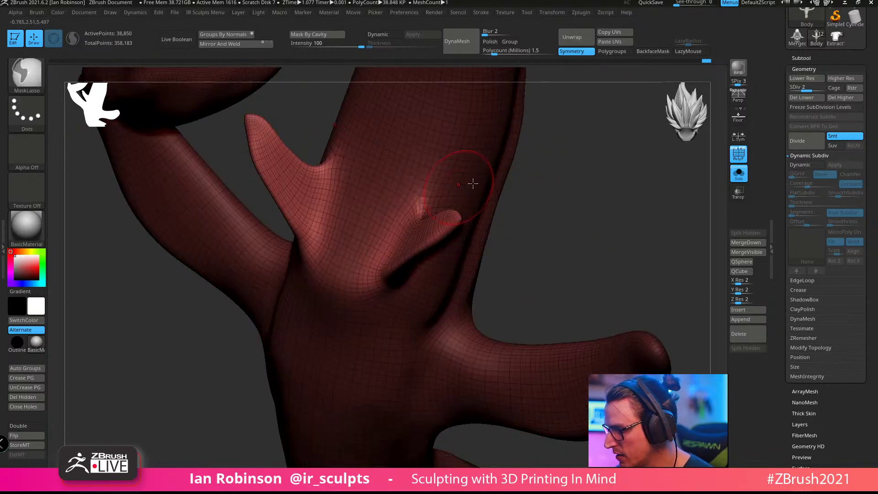
# Step: Position the transform gizmo on the base of one small horn for a symmetrical adjustment of the pair
pyautogui.press('w')
pyautogui.keyDown('shift'); pyautogui.moveTo(598, 199); pyautogui.dragTo(503, 224, button='right'); pyautogui.keyUp('shift')
pyautogui.keyDown('alt'); pyautogui.click(266, 242); pyautogui.keyUp('alt')
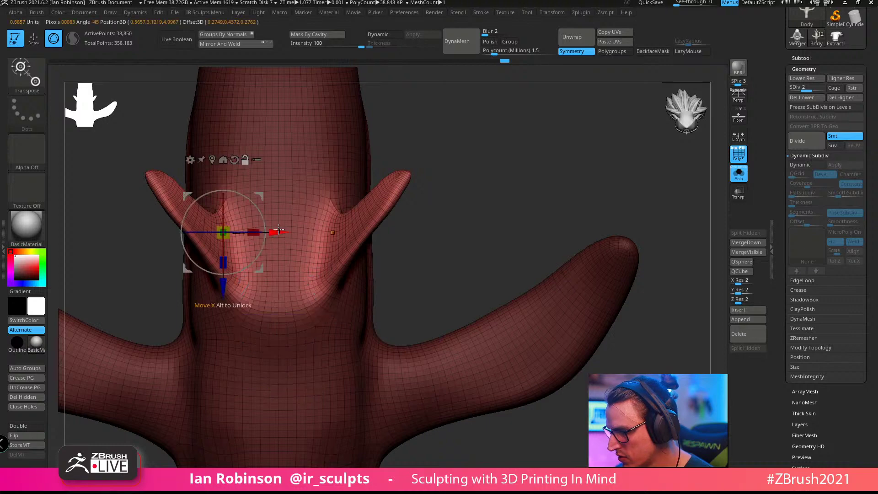
pyautogui.moveTo(468, 179); pyautogui.dragTo(422, 165, button='right')
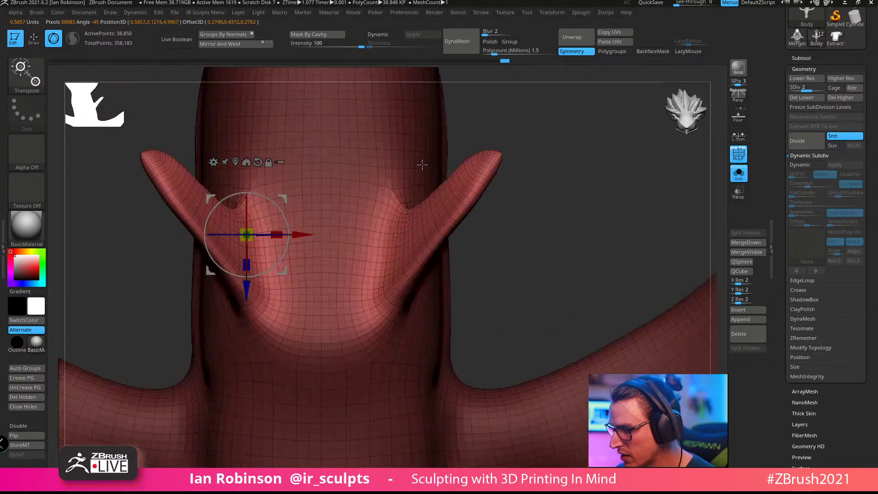
pyautogui.keyDown('ctrl'); pyautogui.moveTo(542, 243); pyautogui.dragTo(548, 197, button='right'); pyautogui.keyUp('ctrl')
pyautogui.keyDown('alt'); pyautogui.click(289, 298); pyautogui.keyUp('alt')
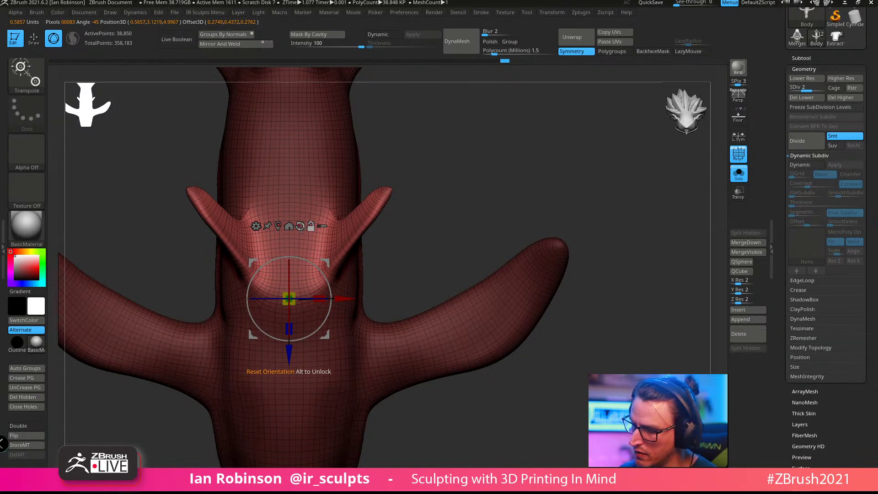
pyautogui.click(278, 225)
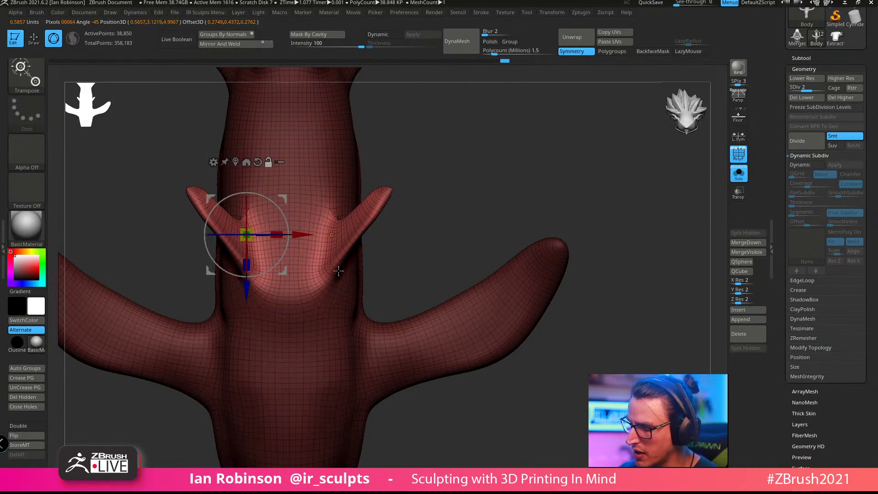
pyautogui.click(332, 234)
pyautogui.click(247, 235)
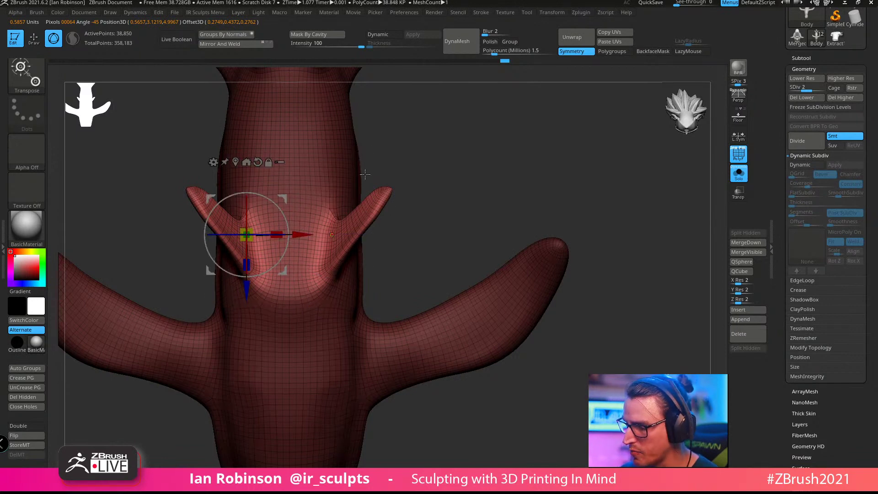
# Step: Move the unmasked small horns along the gizmo's Y axis and scale them slightly along Z
pyautogui.keyDown('ctrl'); pyautogui.moveTo(364, 174); pyautogui.dragTo(361, 237, button='right'); pyautogui.keyUp('ctrl')
pyautogui.moveTo(289, 288); pyautogui.dragTo(423, 199, button='right')
pyautogui.moveTo(282, 210); pyautogui.dragTo(273, 213)
pyautogui.moveTo(340, 179); pyautogui.dragTo(331, 184)
pyautogui.moveTo(276, 212); pyautogui.dragTo(264, 215)
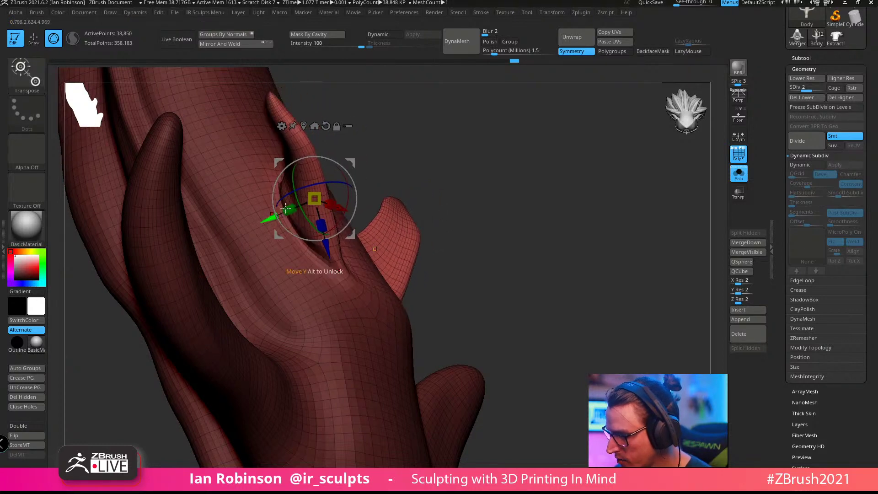
pyautogui.moveTo(498, 151); pyautogui.dragTo(402, 178, button='right')
pyautogui.moveTo(316, 198); pyautogui.dragTo(297, 230)
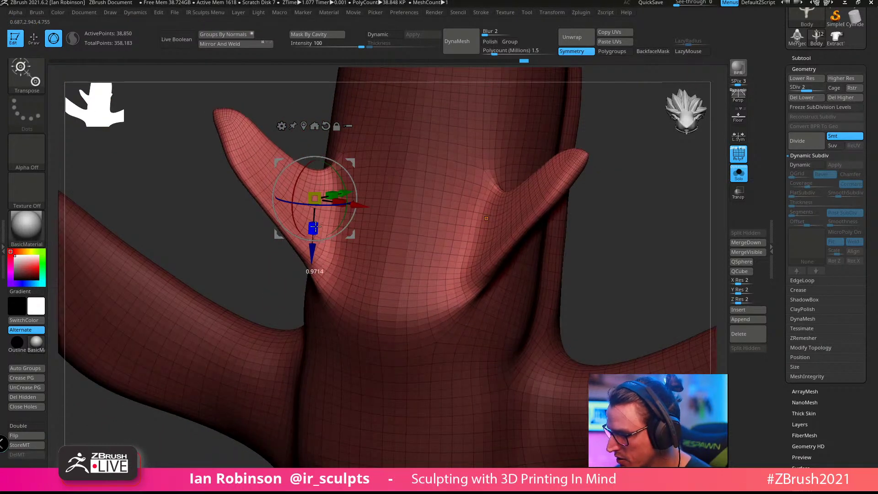
# Step: Clear the body's mask and smooth the surface around the base of the small horns
pyautogui.press('q')
pyautogui.keyDown('ctrl'); pyautogui.moveTo(619, 198); pyautogui.dragTo(629, 211); pyautogui.keyUp('ctrl')
pyautogui.moveTo(628, 210)
pyautogui.keyDown('ctrl'); pyautogui.mouseDown(button='right')
pyautogui.moveTo(631, 191)
pyautogui.moveTo(554, 253)
pyautogui.moveTo(526, 249)
pyautogui.mouseUp(button='right'); pyautogui.keyUp('ctrl')
pyautogui.keyDown('shift'); pyautogui.moveTo(449, 284); pyautogui.dragTo(450, 266); pyautogui.keyUp('shift')
pyautogui.moveTo(512, 244)
pyautogui.mouseDown(button='right')
pyautogui.moveTo(590, 220)
pyautogui.moveTo(544, 233)
pyautogui.mouseUp(button='right')
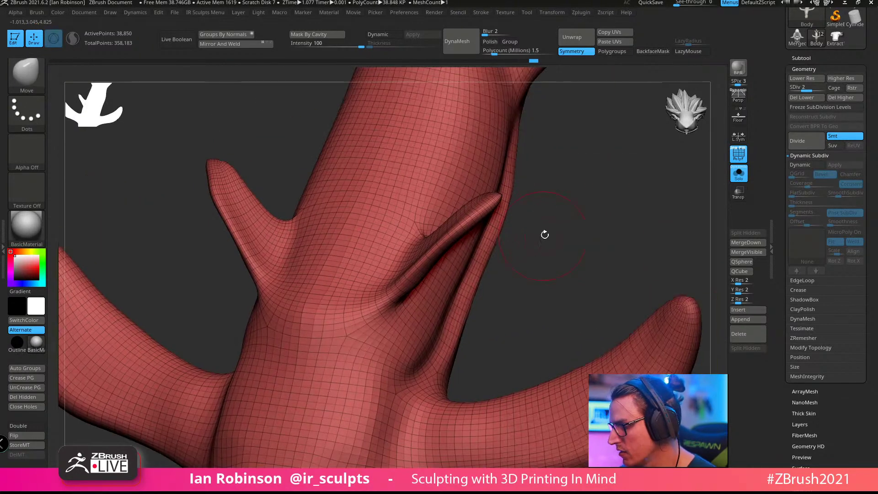
# Step: Reshape the body surface at the base of the small back horn with the Move brush
pyautogui.hotkey('shift', 'f')
pyautogui.hotkey('shift', 'f')
pyautogui.moveTo(700, 223)
pyautogui.mouseDown(button='right')
pyautogui.moveTo(615, 248)
pyautogui.moveTo(569, 245)
pyautogui.moveTo(374, 306)
pyautogui.mouseUp(button='right')
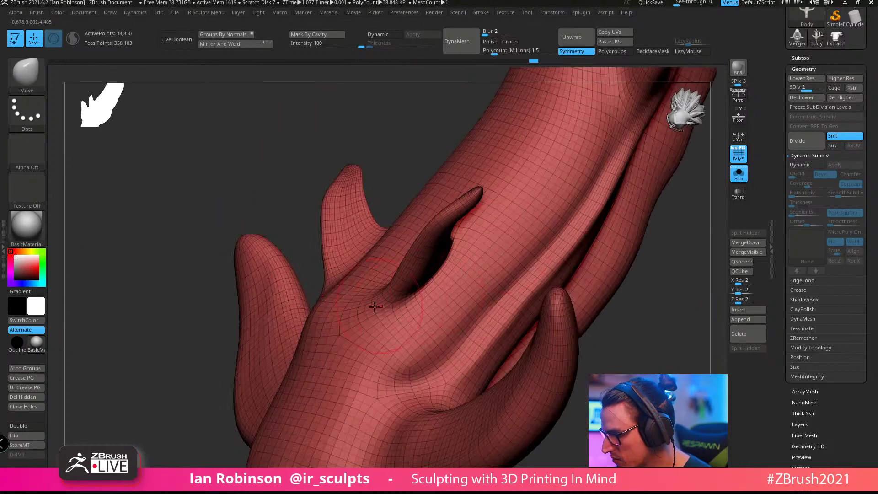
pyautogui.moveTo(364, 308)
pyautogui.mouseDown()
pyautogui.moveTo(356, 314)
pyautogui.moveTo(383, 319)
pyautogui.mouseUp()
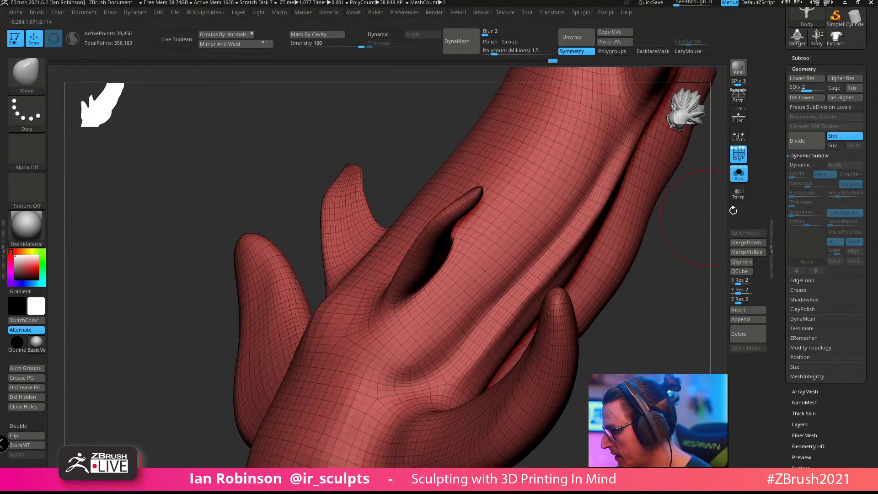
pyautogui.moveTo(556, 267); pyautogui.dragTo(710, 210, button='right')
# Step: Leave Solo mode to show all parts and make the armour plate subtool Body2 active
pyautogui.click(738, 174)
pyautogui.keyDown('ctrl'); pyautogui.moveTo(559, 289); pyautogui.dragTo(493, 250, button='right'); pyautogui.keyUp('ctrl')
pyautogui.keyDown('alt'); pyautogui.click(341, 334); pyautogui.keyUp('alt')
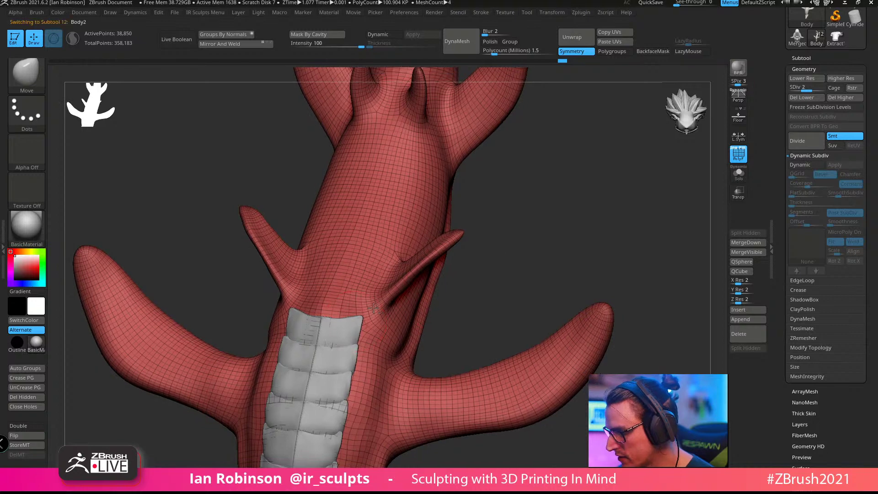
pyautogui.keyDown('ctrl'); pyautogui.moveTo(556, 258); pyautogui.dragTo(583, 294, button='right'); pyautogui.keyUp('ctrl')
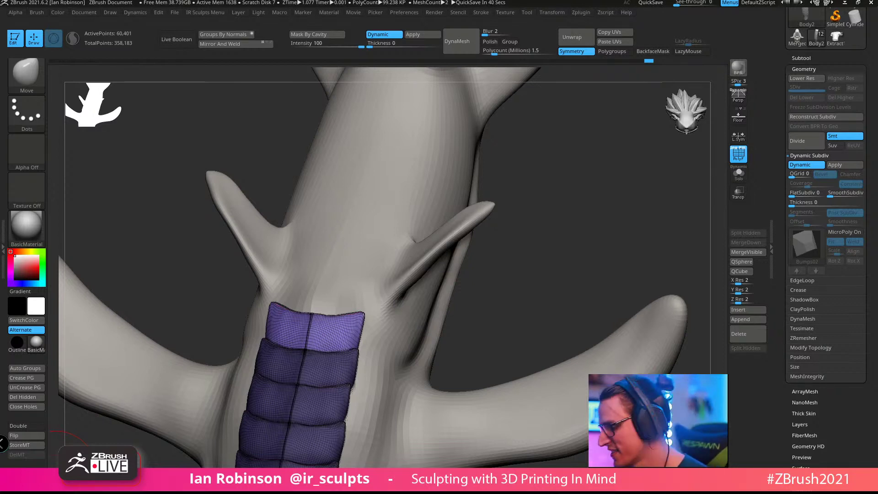
# Step: Nudge the last armour plate against the body's back with the Move brush, working from both sides
pyautogui.moveTo(549, 227)
pyautogui.mouseDown()
pyautogui.moveTo(586, 210)
pyautogui.moveTo(594, 219)
pyautogui.moveTo(535, 226)
pyautogui.mouseUp()
pyautogui.press('w')
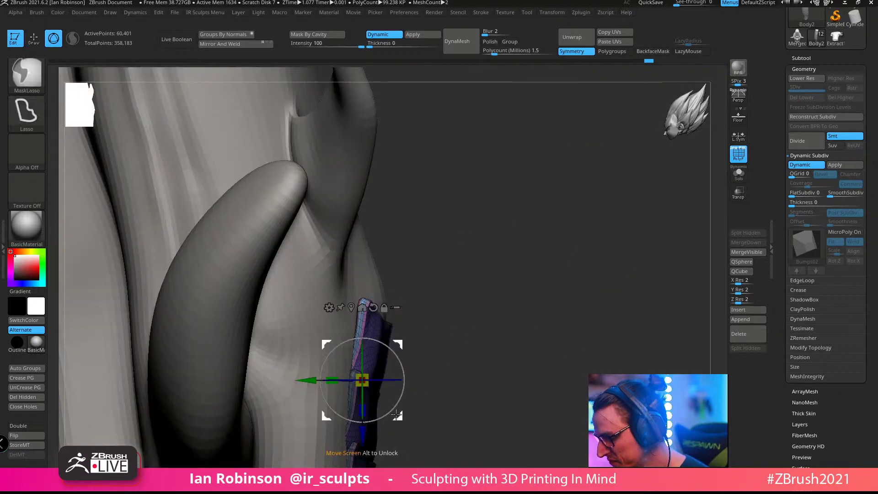
pyautogui.press('q')
pyautogui.moveTo(478, 234)
pyautogui.keyDown('alt'); pyautogui.mouseDown()
pyautogui.moveTo(481, 245)
pyautogui.moveTo(414, 287)
pyautogui.mouseUp(); pyautogui.keyUp('alt')
pyautogui.moveTo(382, 338); pyautogui.dragTo(366, 332)
pyautogui.moveTo(411, 274)
pyautogui.mouseDown()
pyautogui.moveTo(484, 251)
pyautogui.moveTo(271, 337)
pyautogui.moveTo(339, 302)
pyautogui.mouseUp()
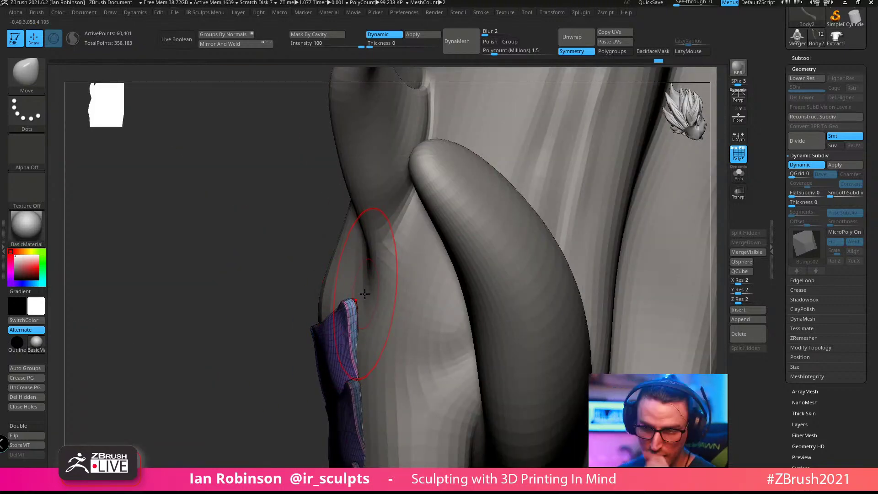
pyautogui.keyDown('alt'); pyautogui.moveTo(270, 373); pyautogui.dragTo(272, 382); pyautogui.keyUp('alt')
# Step: Duplicate the last armour plate further along the back, tilt the copy about 12.7° and fine-tune its placement between the small horns
pyautogui.press('w')
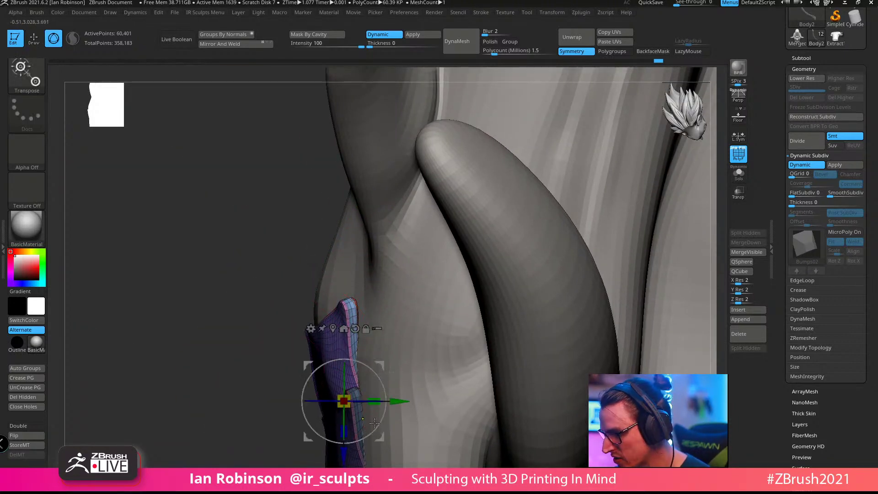
pyautogui.moveTo(383, 435)
pyautogui.keyDown('ctrl'); pyautogui.mouseDown()
pyautogui.moveTo(382, 363)
pyautogui.moveTo(375, 349)
pyautogui.moveTo(361, 348)
pyautogui.mouseUp(); pyautogui.keyUp('ctrl')
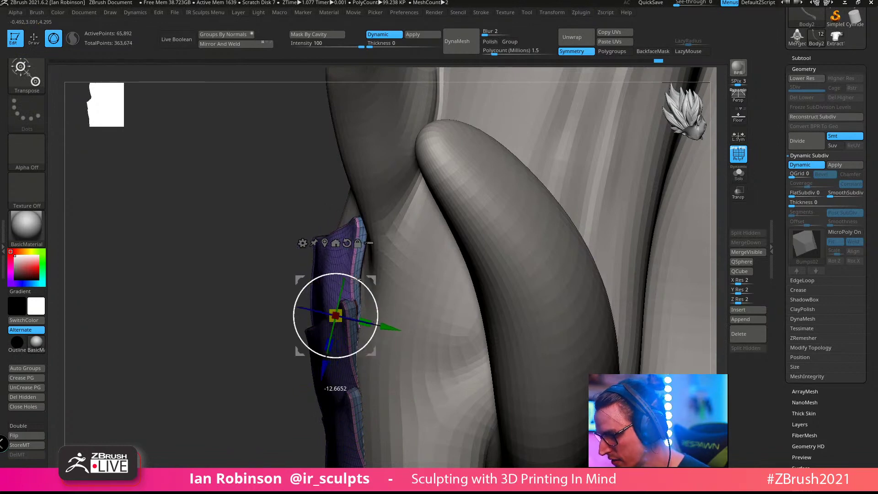
pyautogui.moveTo(265, 279)
pyautogui.mouseDown()
pyautogui.moveTo(558, 223)
pyautogui.moveTo(393, 303)
pyautogui.moveTo(521, 219)
pyautogui.moveTo(507, 215)
pyautogui.mouseUp()
pyautogui.press('q')
pyautogui.moveTo(351, 197)
pyautogui.mouseDown()
pyautogui.moveTo(579, 285)
pyautogui.moveTo(338, 310)
pyautogui.mouseUp()
pyautogui.press('w')
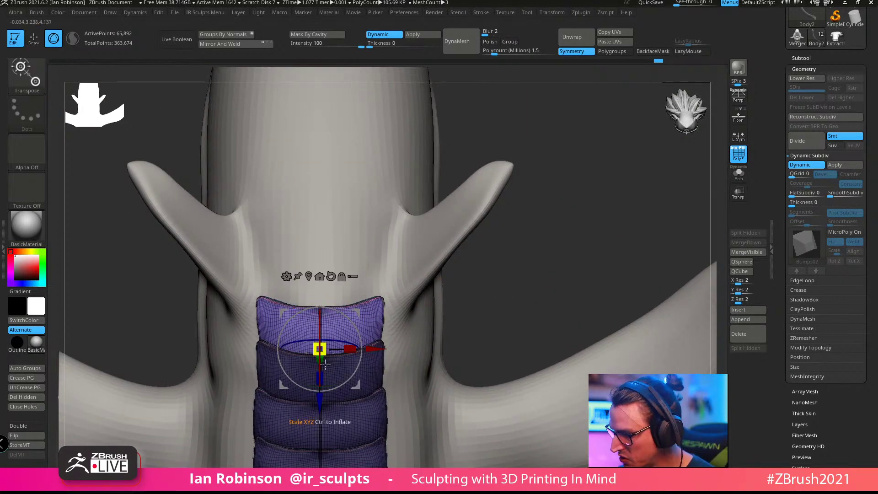
pyautogui.moveTo(320, 402); pyautogui.dragTo(321, 401)
pyautogui.moveTo(471, 296)
pyautogui.mouseDown()
pyautogui.moveTo(486, 271)
pyautogui.moveTo(431, 325)
pyautogui.mouseUp()
# Step: Duplicate the newest armour plate to extend the overlapping row past the bases of the small horns
pyautogui.press('q')
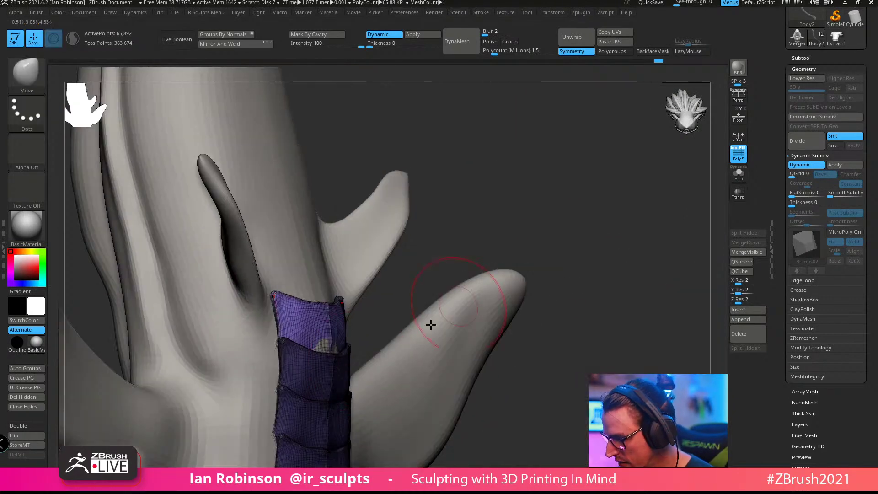
pyautogui.moveTo(491, 230); pyautogui.dragTo(357, 219)
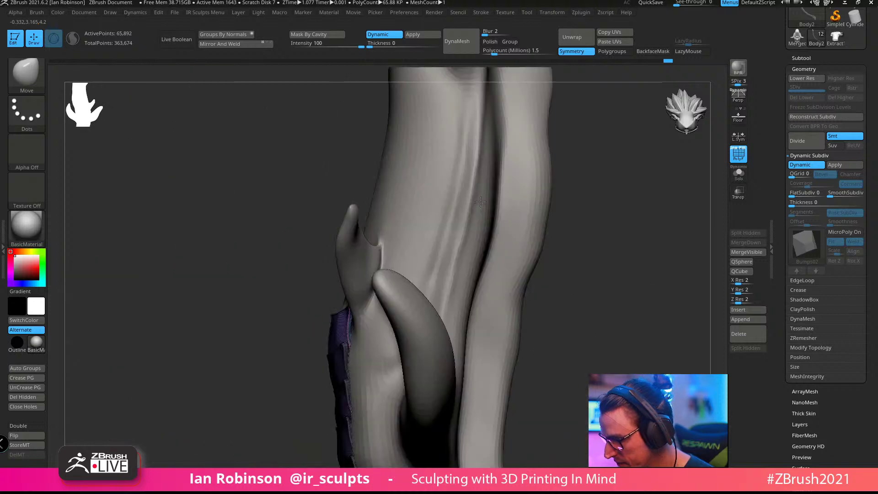
pyautogui.keyDown('alt'); pyautogui.moveTo(363, 151); pyautogui.dragTo(372, 196); pyautogui.keyUp('alt')
pyautogui.press('w')
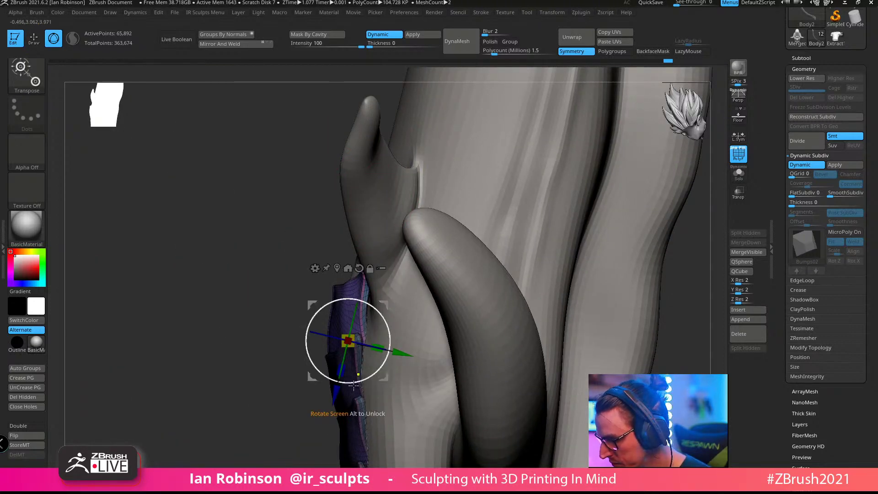
pyautogui.keyDown('ctrl'); pyautogui.moveTo(336, 395); pyautogui.dragTo(346, 349); pyautogui.keyUp('ctrl')
pyautogui.moveTo(247, 358); pyautogui.dragTo(344, 354)
pyautogui.press('q')
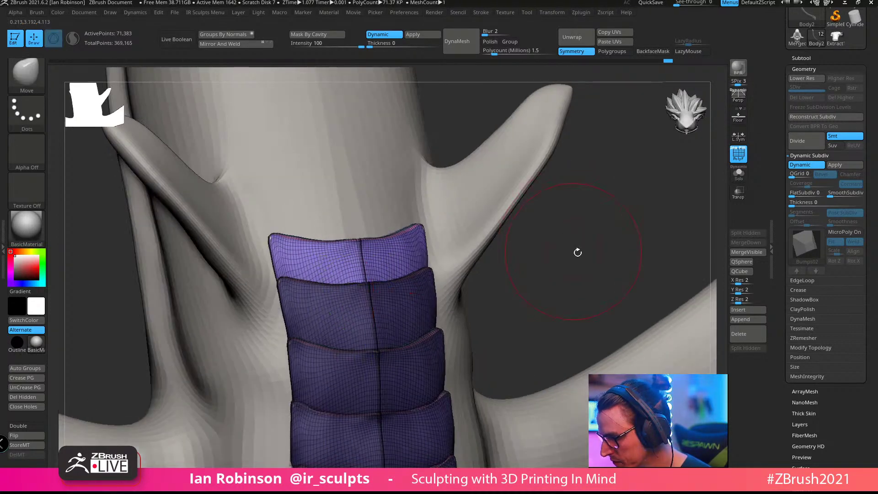
# Step: Shift the newly duplicated end plate slightly with the transform gizmo so it overlaps its neighbour evenly
pyautogui.moveTo(578, 251); pyautogui.dragTo(608, 251)
pyautogui.press('w')
pyautogui.moveTo(373, 346); pyautogui.dragTo(368, 330)
pyautogui.press('q')
# Step: Shape the end plate's side edges and centre ridge with the Move brush so they follow the curve of the back
pyautogui.moveTo(465, 278); pyautogui.dragTo(502, 275)
pyautogui.moveTo(373, 204); pyautogui.dragTo(376, 200)
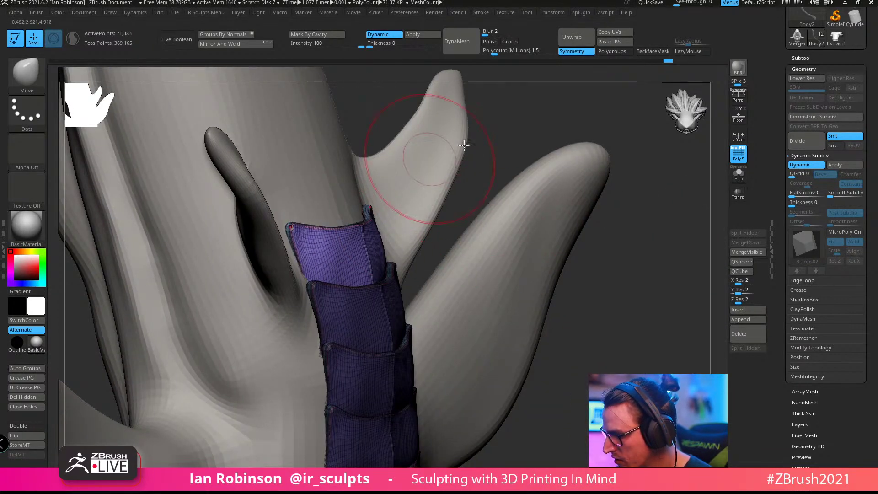
pyautogui.moveTo(432, 160); pyautogui.dragTo(369, 234)
pyautogui.moveTo(451, 215); pyautogui.dragTo(439, 274)
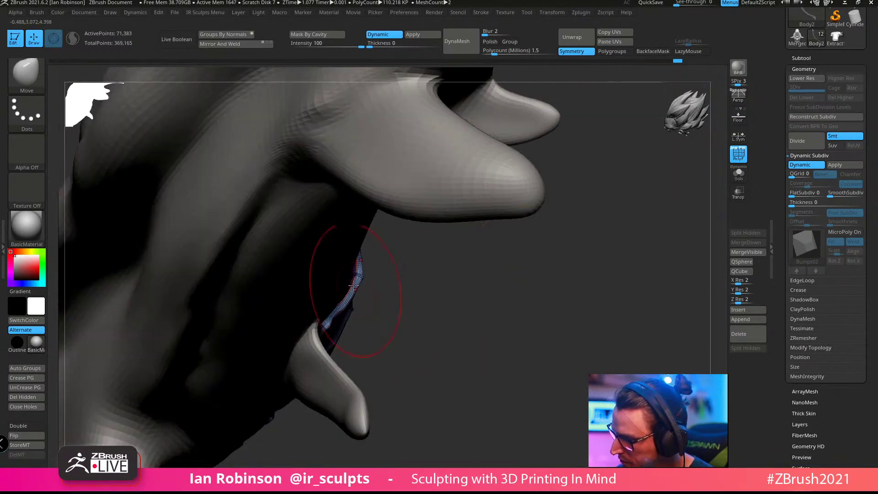
pyautogui.moveTo(358, 295); pyautogui.dragTo(352, 296)
pyautogui.moveTo(429, 276); pyautogui.dragTo(414, 220)
pyautogui.moveTo(308, 304); pyautogui.dragTo(301, 292)
pyautogui.moveTo(425, 246)
pyautogui.mouseDown()
pyautogui.moveTo(450, 192)
pyautogui.moveTo(489, 143)
pyautogui.mouseUp()
pyautogui.moveTo(541, 156)
pyautogui.mouseDown()
pyautogui.moveTo(536, 180)
pyautogui.moveTo(553, 198)
pyautogui.moveTo(573, 185)
pyautogui.moveTo(468, 268)
pyautogui.mouseUp()
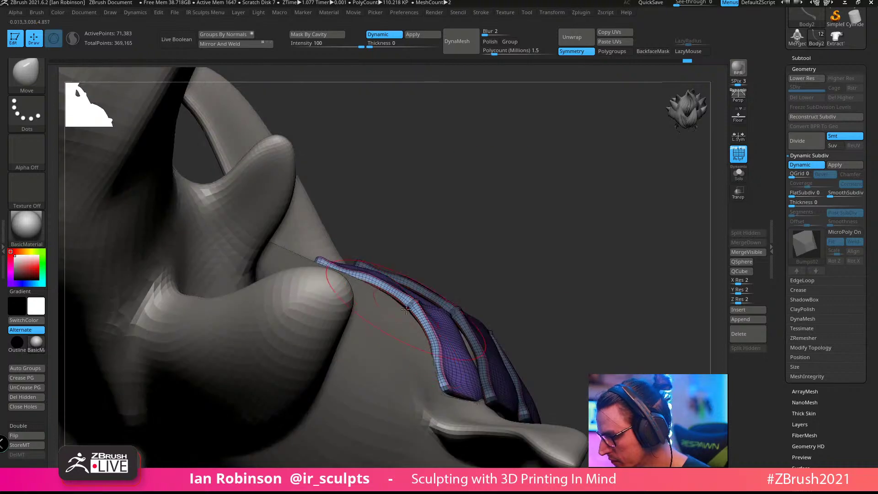
pyautogui.moveTo(406, 307); pyautogui.dragTo(401, 313)
# Step: Examine from several angles how the end plates overlap and sit against the back and small horns
pyautogui.press('s')
pyautogui.moveTo(539, 215); pyautogui.dragTo(530, 216)
pyautogui.moveTo(526, 185)
pyautogui.mouseDown()
pyautogui.moveTo(537, 204)
pyautogui.moveTo(573, 208)
pyautogui.mouseUp()
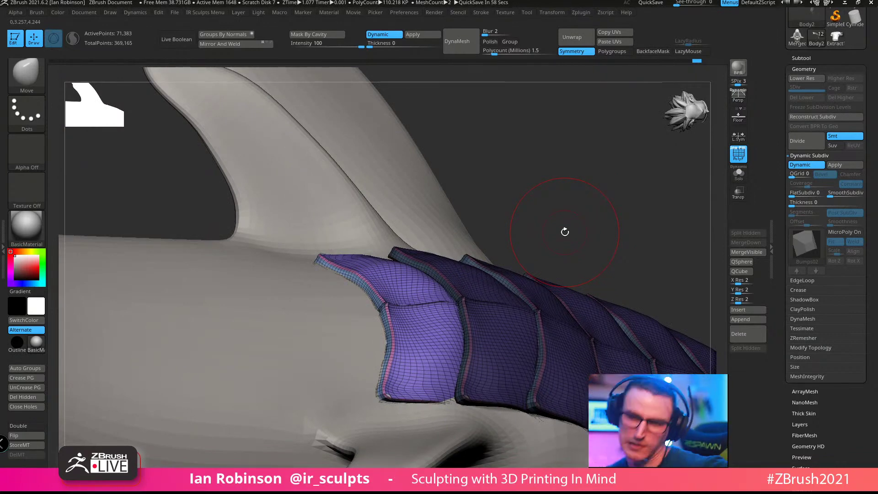
pyautogui.moveTo(519, 198)
pyautogui.mouseDown()
pyautogui.moveTo(570, 187)
pyautogui.moveTo(543, 186)
pyautogui.mouseUp()
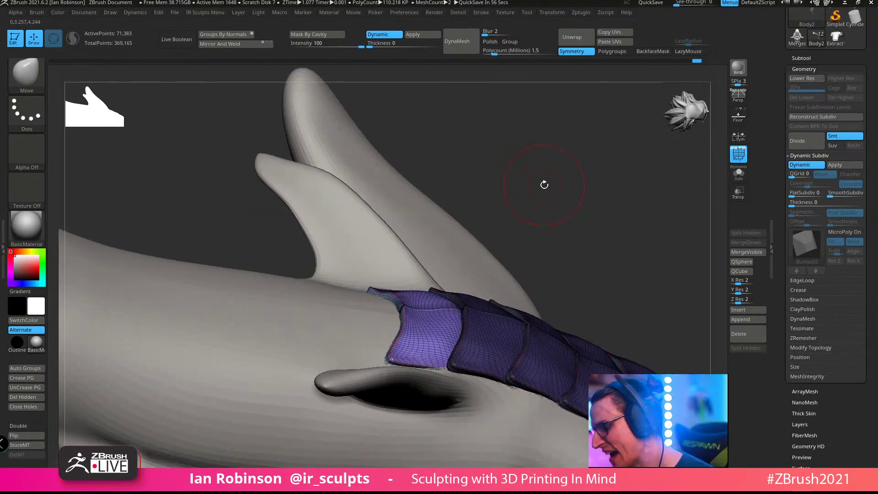
pyautogui.keyDown('ctrl'); pyautogui.click(32, 78); pyautogui.keyUp('ctrl')
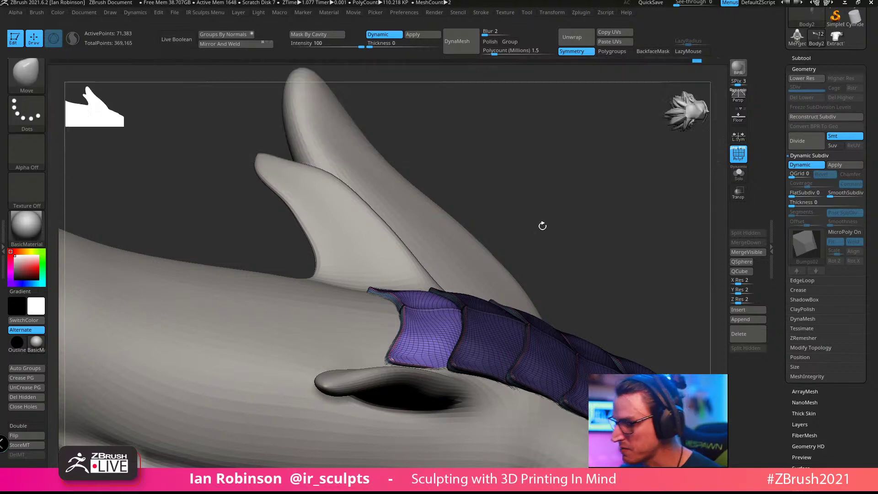
pyautogui.moveTo(543, 225); pyautogui.dragTo(587, 186)
pyautogui.moveTo(565, 94); pyautogui.dragTo(504, 214)
pyautogui.press('w')
pyautogui.moveTo(460, 170); pyautogui.dragTo(529, 203)
pyautogui.press('q')
pyautogui.moveTo(605, 216); pyautogui.dragTo(580, 220)
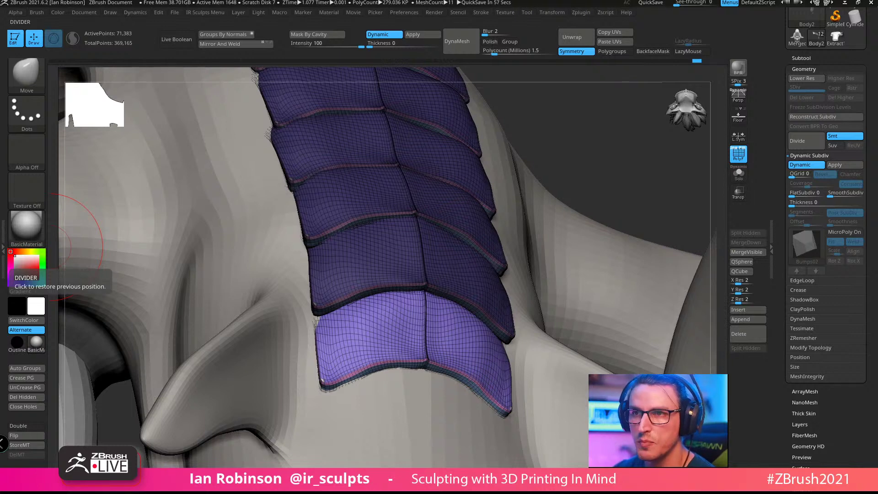
# Step: Switch to the web browser, view the images of the "Sub Zero Wins (Fan Art Statue)" ArtStation project, and return to ZBrush
pyautogui.hotkey('alt', 'Tab')
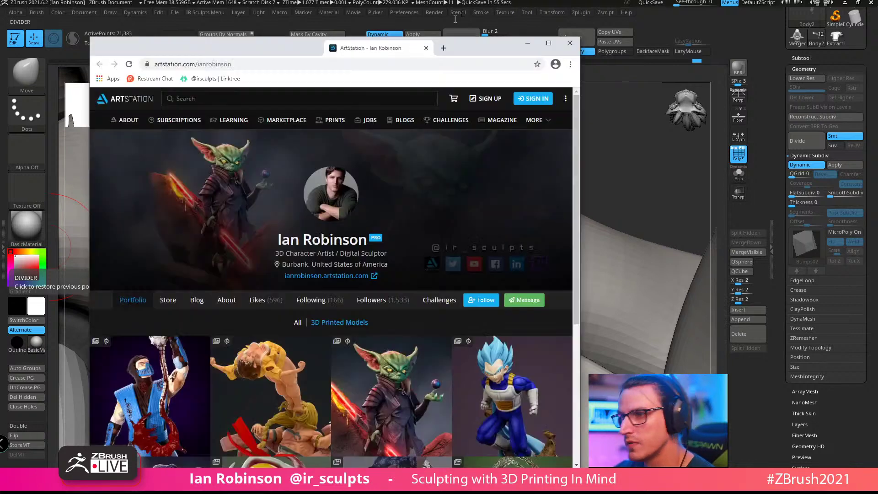
pyautogui.scroll(-4, 421, 246)
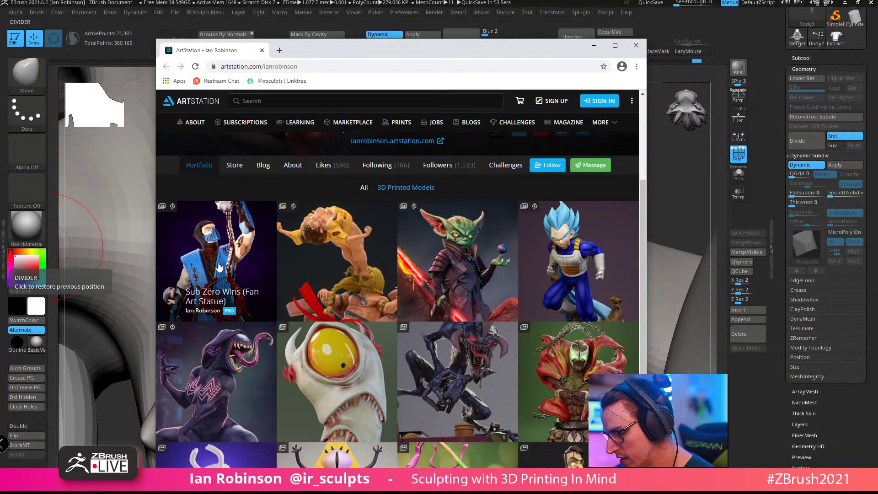
pyautogui.click(215, 270)
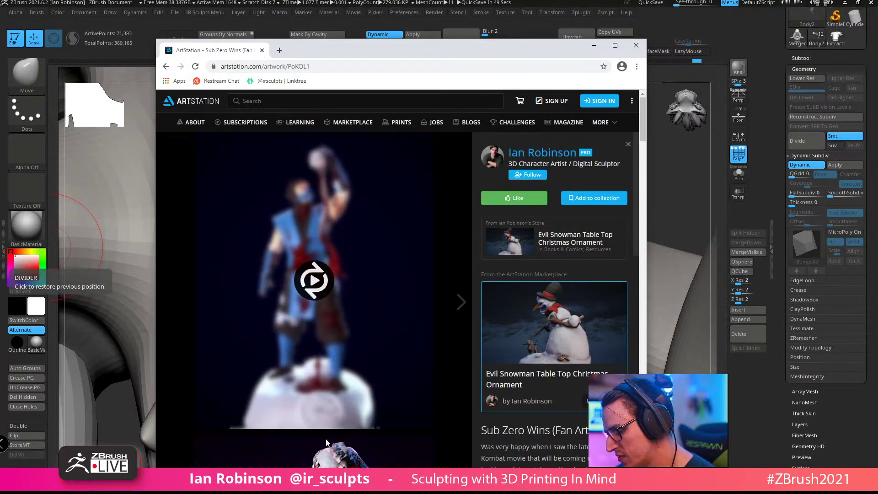
pyautogui.scroll(-6, 333, 327)
pyautogui.scroll(4, 298, 318)
pyautogui.scroll(1, 298, 319)
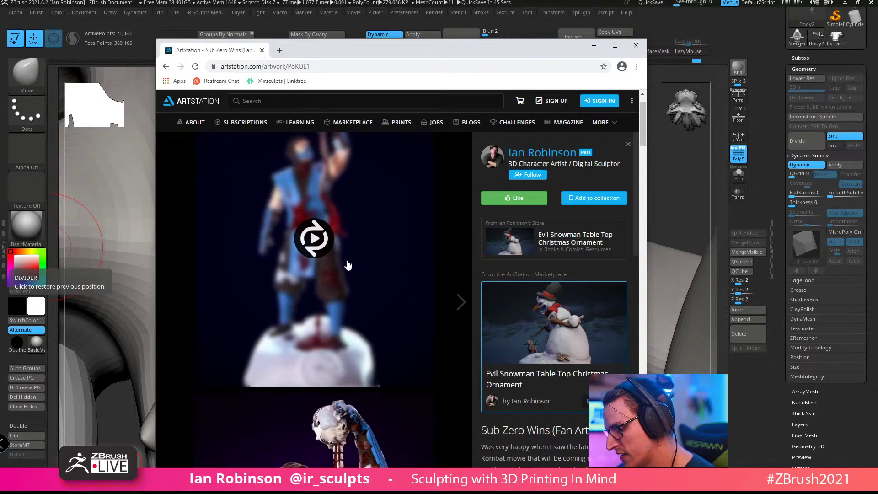
pyautogui.scroll(1, 407, 319)
pyautogui.scroll(-3, 386, 339)
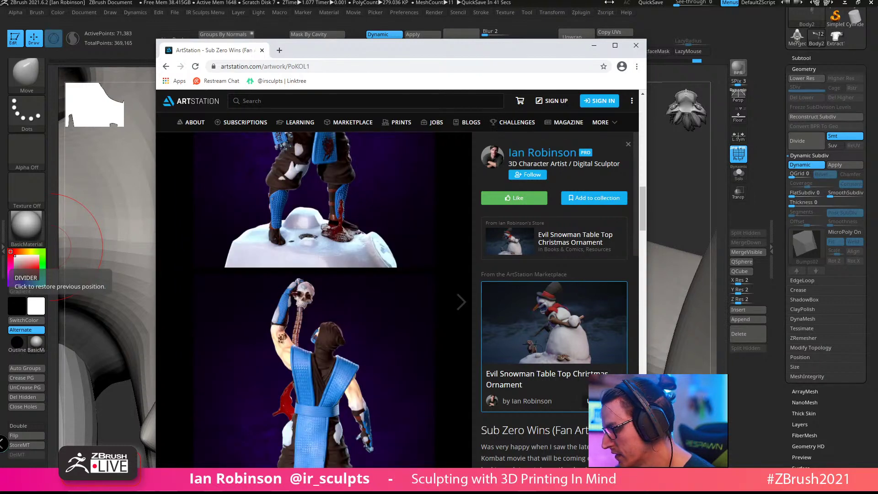
pyautogui.click(594, 46)
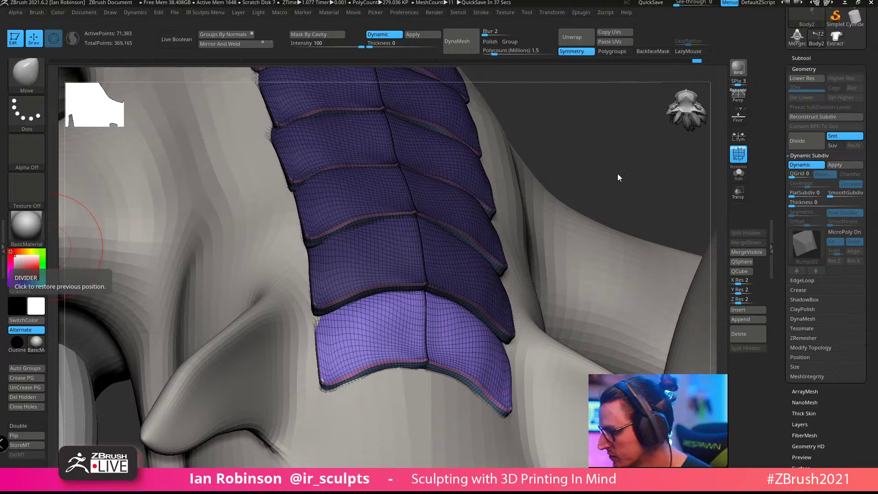
# Step: Duplicate the end plate one position further along the back with the transform gizmo, keeping the overlap
pyautogui.moveTo(617, 178)
pyautogui.mouseDown()
pyautogui.moveTo(612, 169)
pyautogui.moveTo(547, 177)
pyautogui.moveTo(526, 195)
pyautogui.moveTo(521, 180)
pyautogui.moveTo(512, 210)
pyautogui.mouseUp()
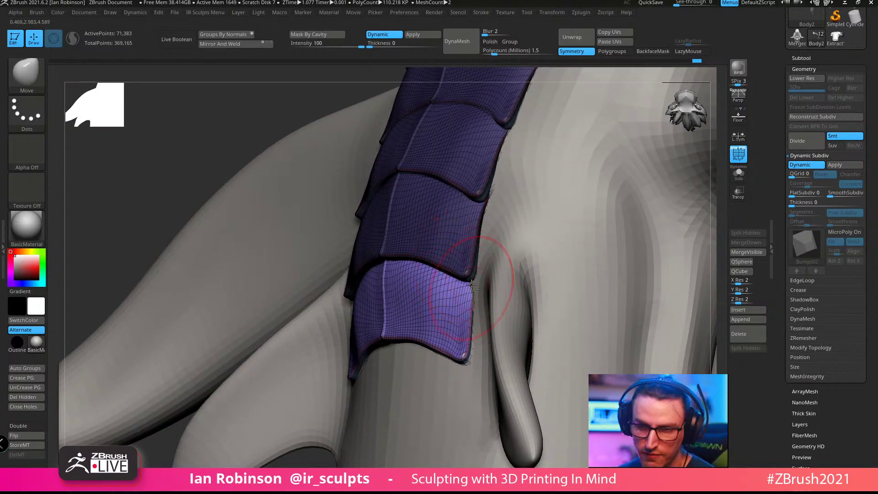
pyautogui.moveTo(471, 276)
pyautogui.mouseDown(button='right')
pyautogui.moveTo(444, 272)
pyautogui.moveTo(476, 297)
pyautogui.moveTo(473, 251)
pyautogui.moveTo(517, 235)
pyautogui.moveTo(519, 260)
pyautogui.moveTo(480, 274)
pyautogui.mouseUp(button='right')
pyautogui.rightClick(469, 279)
pyautogui.press('w')
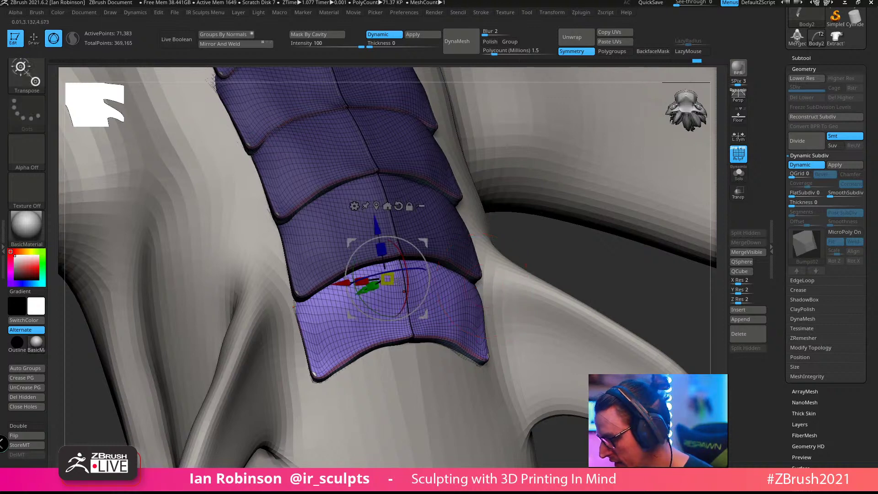
pyautogui.keyDown('ctrl'); pyautogui.moveTo(399, 281); pyautogui.dragTo(375, 370); pyautogui.keyUp('ctrl')
pyautogui.moveTo(369, 383); pyautogui.dragTo(396, 276, button='right')
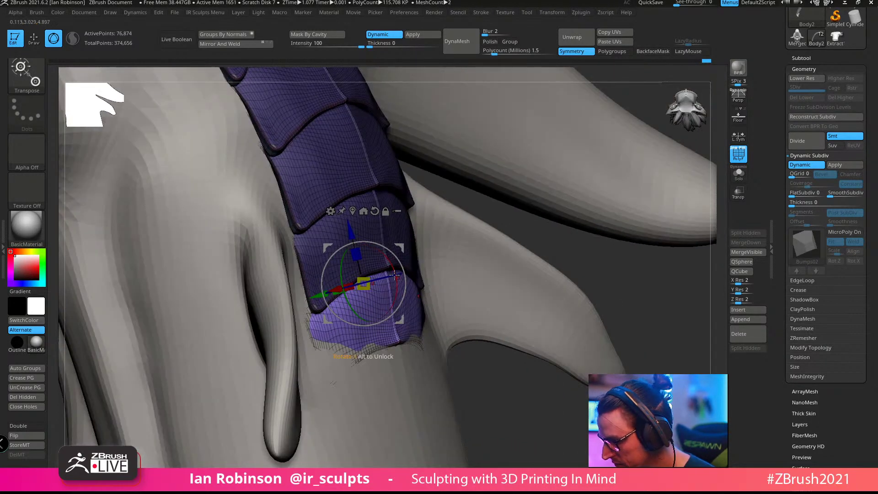
pyautogui.press('q')
# Step: Check the row against the whole body and nudge the newest end plate along the gizmo's Z axis
pyautogui.moveTo(430, 342)
pyautogui.mouseDown(button='right')
pyautogui.moveTo(451, 347)
pyautogui.moveTo(453, 316)
pyautogui.moveTo(462, 317)
pyautogui.moveTo(498, 243)
pyautogui.moveTo(510, 167)
pyautogui.moveTo(467, 317)
pyautogui.moveTo(484, 310)
pyautogui.moveTo(454, 389)
pyautogui.moveTo(429, 230)
pyautogui.moveTo(407, 306)
pyautogui.mouseUp(button='right')
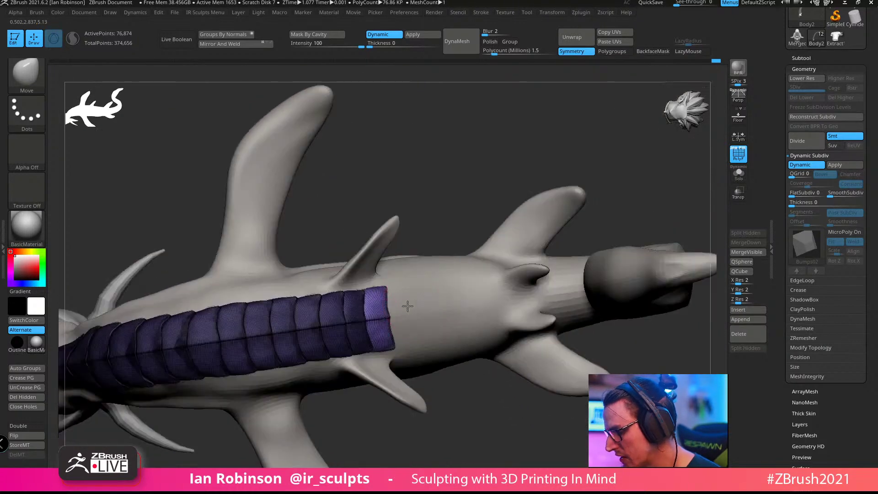
pyautogui.moveTo(505, 339); pyautogui.dragTo(494, 315, button='right')
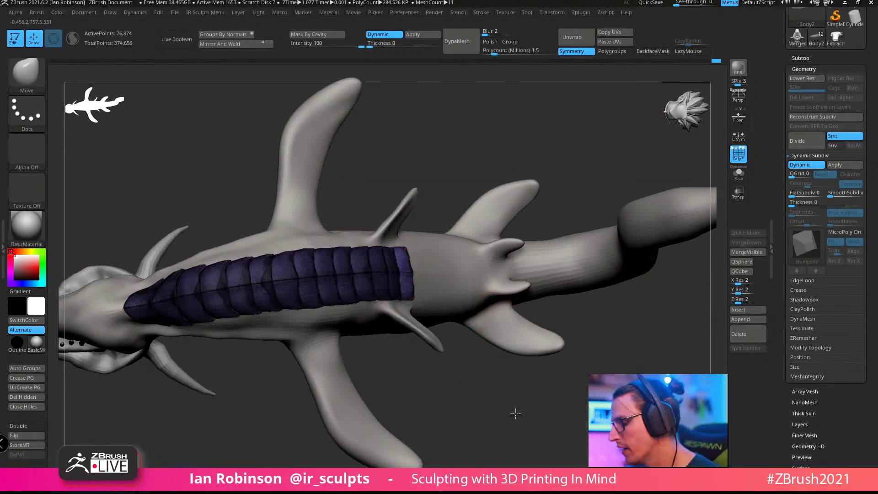
pyautogui.moveTo(516, 413)
pyautogui.mouseDown(button='right')
pyautogui.moveTo(492, 358)
pyautogui.moveTo(503, 284)
pyautogui.mouseUp(button='right')
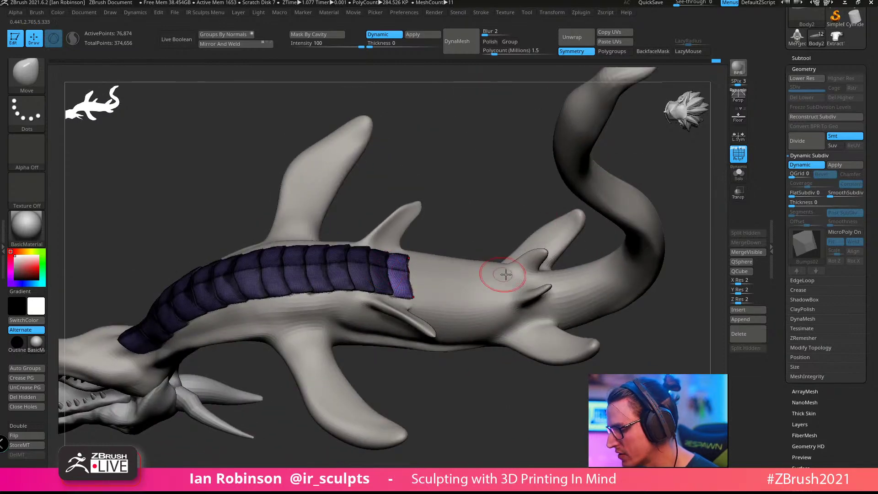
pyautogui.keyDown('ctrl'); pyautogui.moveTo(651, 256); pyautogui.dragTo(521, 168, button='right'); pyautogui.keyUp('ctrl')
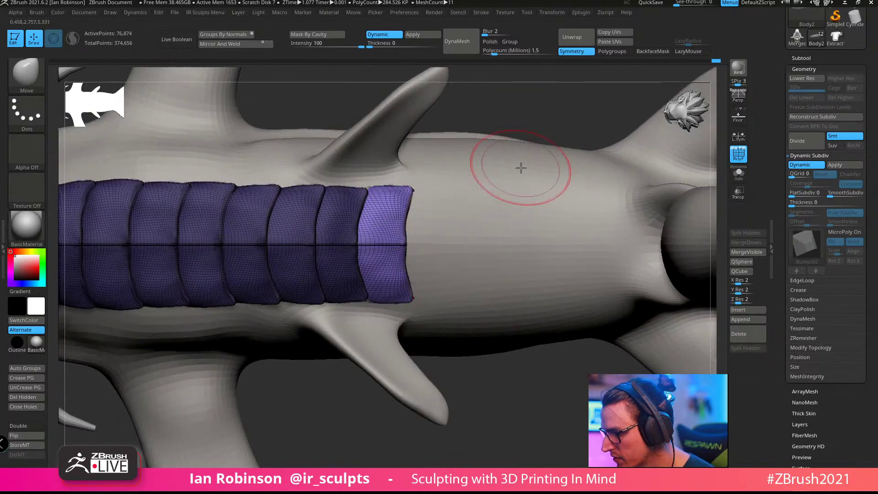
pyautogui.press('w')
pyautogui.keyDown('ctrl'); pyautogui.moveTo(471, 337); pyautogui.dragTo(426, 288, button='right'); pyautogui.keyUp('ctrl')
pyautogui.moveTo(361, 271); pyautogui.dragTo(360, 265)
pyautogui.moveTo(361, 264)
pyautogui.mouseDown(button='right')
pyautogui.moveTo(445, 268)
pyautogui.moveTo(401, 274)
pyautogui.moveTo(385, 317)
pyautogui.moveTo(411, 265)
pyautogui.mouseUp(button='right')
pyautogui.press('q')
pyautogui.press('space')
pyautogui.press('w')
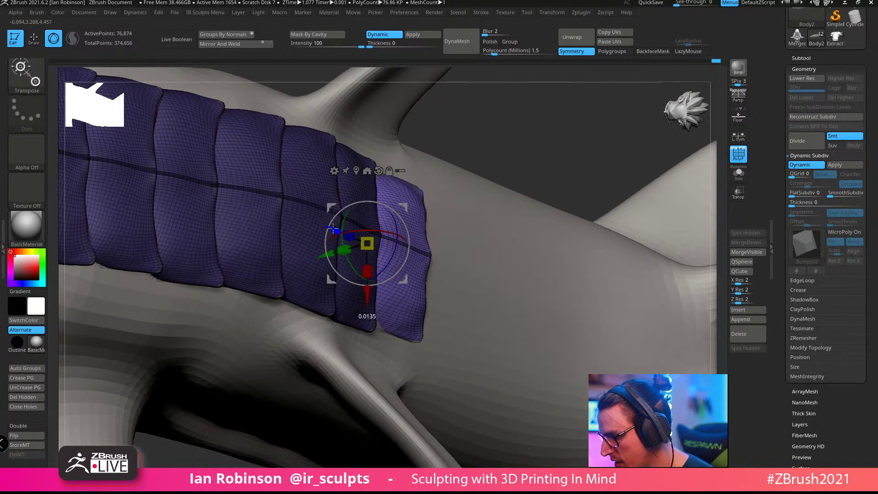
# Step: Adjust the side edge of the newest end plate with the Move brush to fit the body
pyautogui.press('q')
pyautogui.moveTo(337, 213)
pyautogui.mouseDown(button='right')
pyautogui.moveTo(323, 294)
pyautogui.moveTo(398, 273)
pyautogui.moveTo(343, 301)
pyautogui.mouseUp(button='right')
pyautogui.moveTo(343, 301); pyautogui.dragTo(336, 300)
# Step: Duplicate the end plate again to continue the armour row beyond the small horns toward the tail
pyautogui.moveTo(310, 288); pyautogui.dragTo(361, 274, button='right')
pyautogui.press('w')
pyautogui.keyDown('ctrl'); pyautogui.moveTo(257, 188); pyautogui.dragTo(320, 215); pyautogui.keyUp('ctrl')
pyautogui.moveTo(330, 221); pyautogui.dragTo(423, 229, button='right')
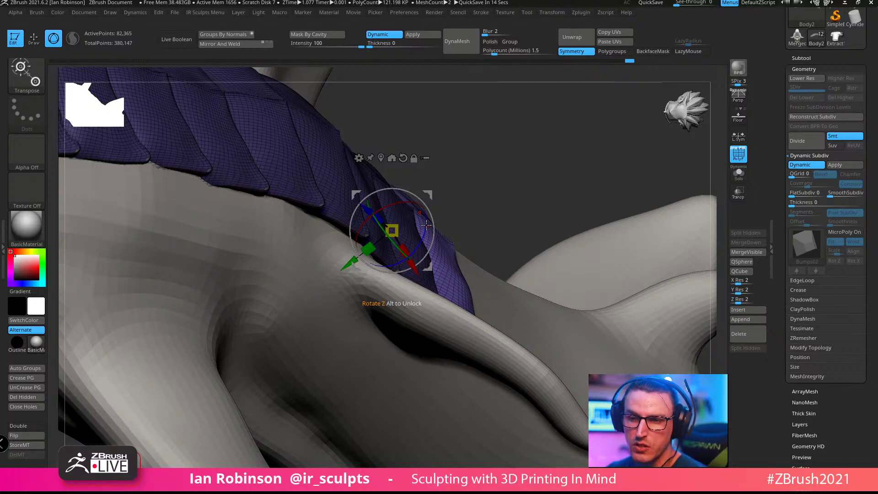
# Step: Narrow the newest end plate slightly along X with the transform gizmo to follow the taper of the row
pyautogui.moveTo(499, 132); pyautogui.dragTo(540, 167, button='right')
pyautogui.moveTo(549, 134)
pyautogui.mouseDown(button='right')
pyautogui.moveTo(566, 147)
pyautogui.moveTo(569, 119)
pyautogui.moveTo(588, 139)
pyautogui.mouseUp(button='right')
pyautogui.press('q')
pyautogui.moveTo(511, 167)
pyautogui.keyDown('alt'); pyautogui.mouseDown(button='right')
pyautogui.moveTo(463, 188)
pyautogui.moveTo(457, 174)
pyautogui.mouseUp(button='right'); pyautogui.keyUp('alt')
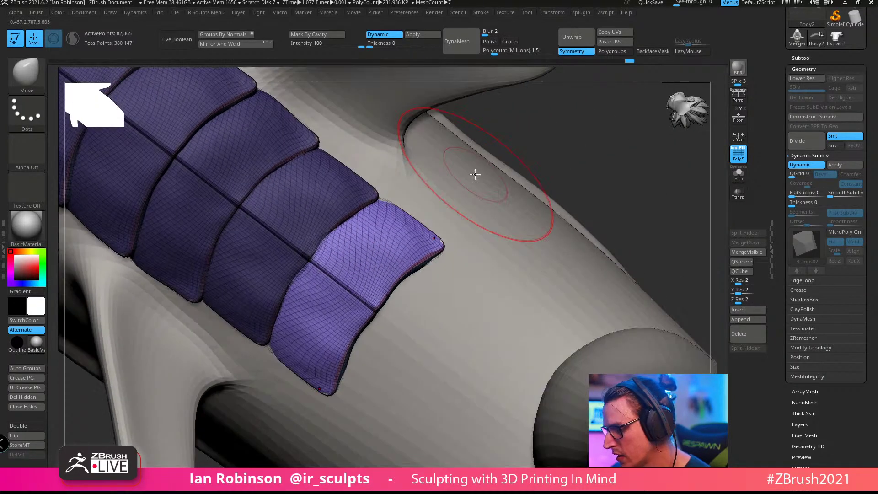
pyautogui.press('w')
pyautogui.moveTo(302, 285); pyautogui.dragTo(303, 284)
pyautogui.press('q')
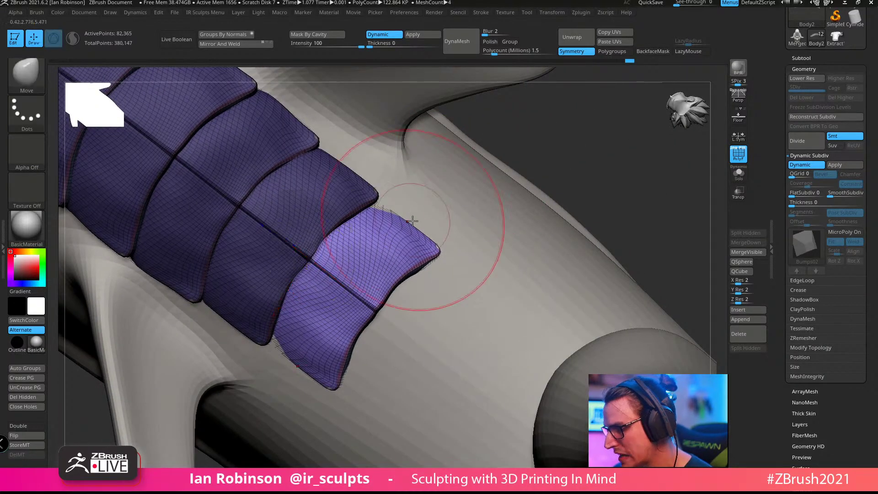
# Step: Pull the side edge of the newest end plate in toward the preceding plate with the Move brush
pyautogui.moveTo(411, 188)
pyautogui.mouseDown(button='right')
pyautogui.moveTo(373, 197)
pyautogui.moveTo(389, 215)
pyautogui.moveTo(324, 275)
pyautogui.moveTo(302, 254)
pyautogui.moveTo(291, 269)
pyautogui.mouseUp(button='right')
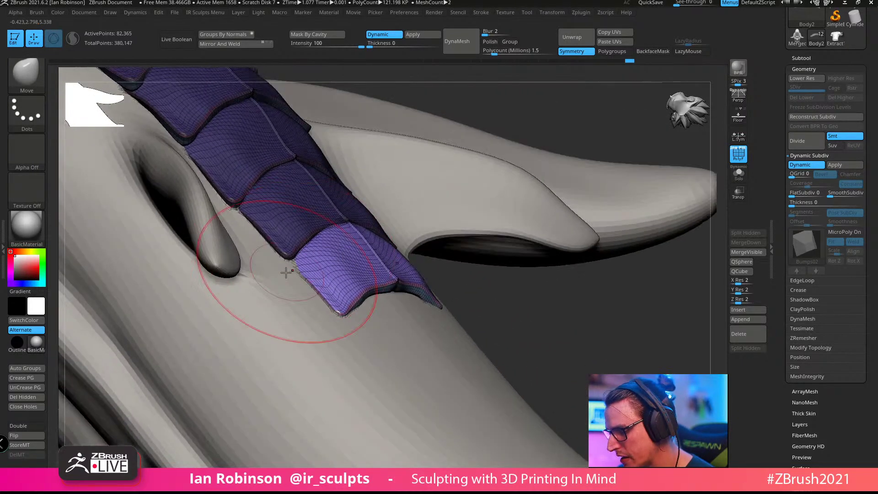
pyautogui.moveTo(293, 268); pyautogui.dragTo(306, 252)
pyautogui.moveTo(354, 259); pyautogui.dragTo(340, 286, button='right')
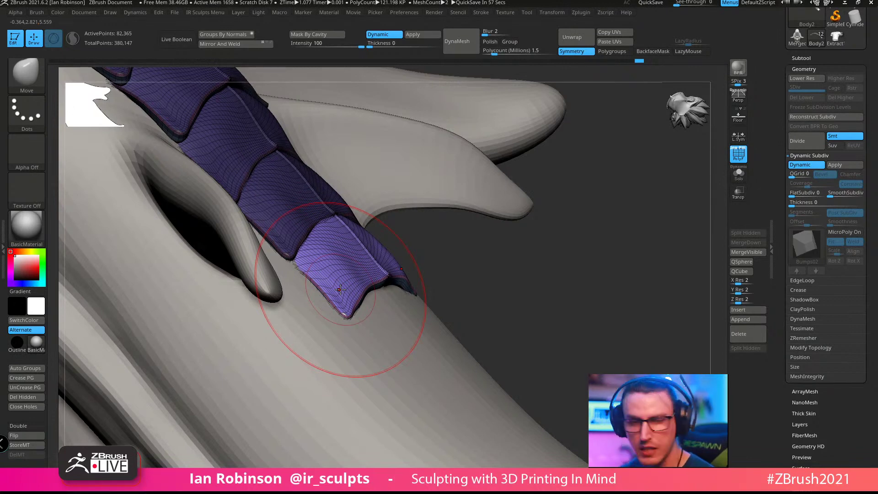
pyautogui.moveTo(514, 256); pyautogui.dragTo(522, 292)
pyautogui.moveTo(484, 231)
pyautogui.mouseDown()
pyautogui.moveTo(451, 243)
pyautogui.moveTo(485, 227)
pyautogui.moveTo(471, 221)
pyautogui.moveTo(491, 209)
pyautogui.mouseUp()
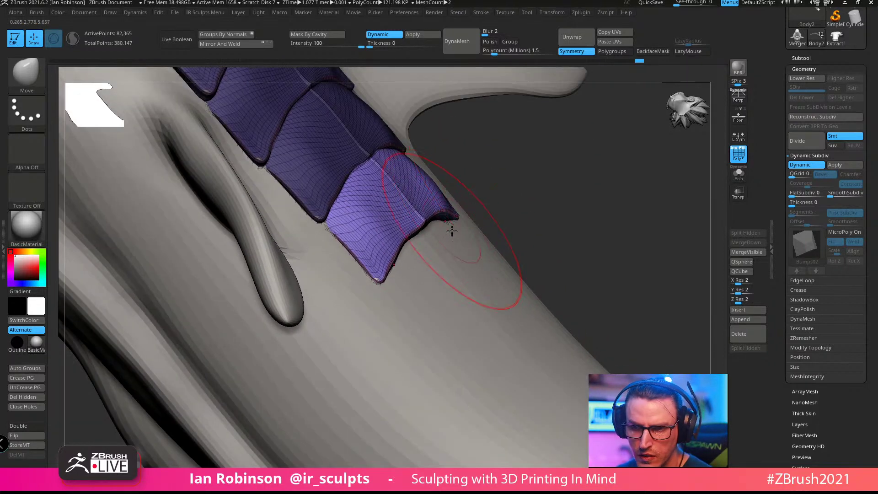
# Step: Adjust the brush's Draw Size and fit the newest plate's outer corners closely to the body with the Move brush
pyautogui.moveTo(418, 234)
pyautogui.mouseDown()
pyautogui.moveTo(449, 205)
pyautogui.moveTo(432, 273)
pyautogui.moveTo(430, 116)
pyautogui.mouseUp()
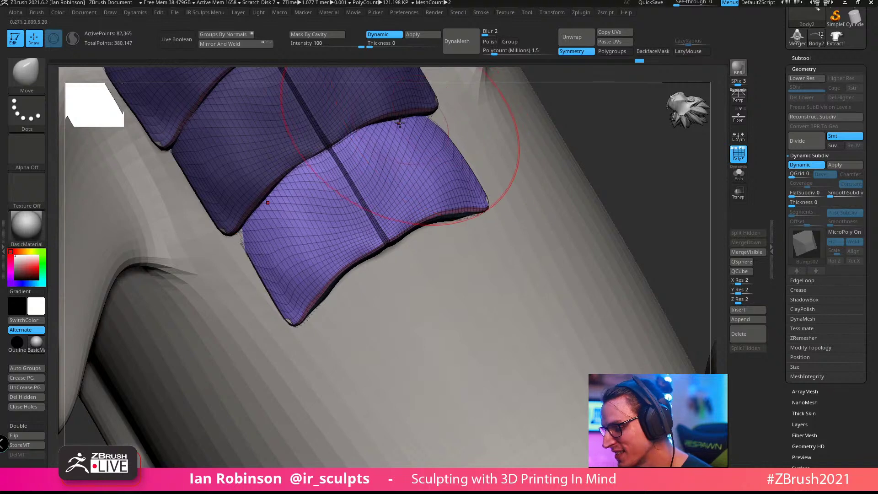
pyautogui.moveTo(454, 254)
pyautogui.mouseDown()
pyautogui.moveTo(526, 191)
pyautogui.moveTo(432, 244)
pyautogui.moveTo(429, 235)
pyautogui.mouseUp()
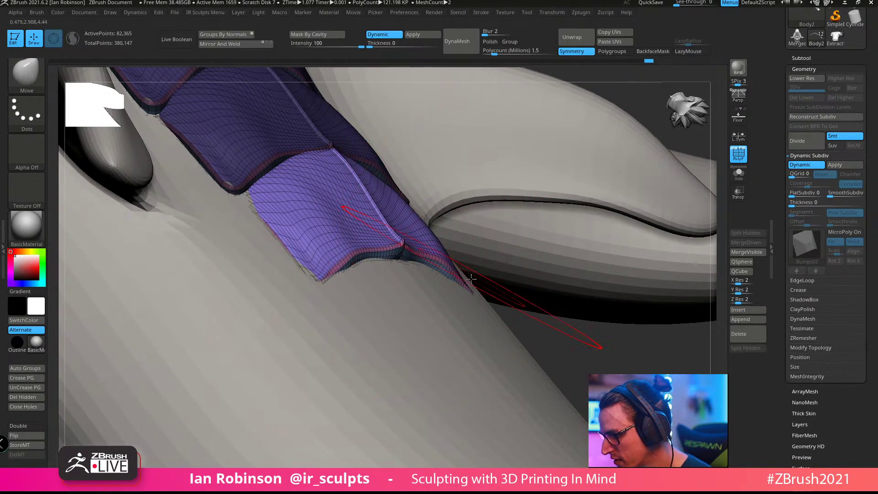
pyautogui.moveTo(469, 278); pyautogui.dragTo(441, 284, button='right')
pyautogui.moveTo(458, 285); pyautogui.dragTo(464, 282)
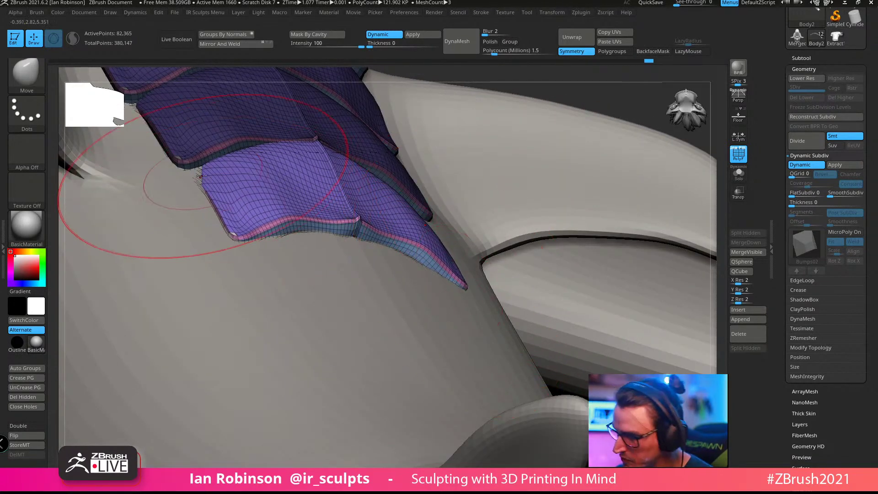
pyautogui.press('s')
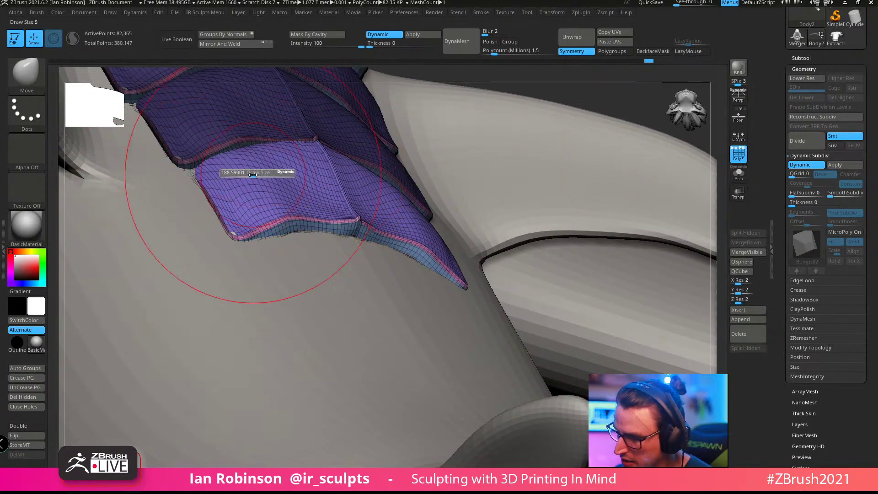
pyautogui.moveTo(241, 173); pyautogui.dragTo(278, 238, button='right')
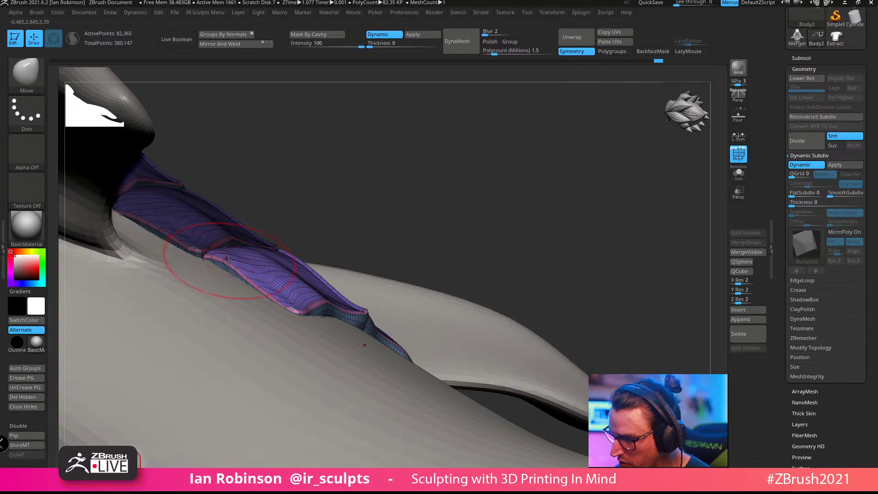
# Step: Duplicate the end plate one position further toward the tail with the transform gizmo, keeping the overlap
pyautogui.moveTo(228, 259)
pyautogui.mouseDown(button='right')
pyautogui.moveTo(412, 200)
pyautogui.moveTo(441, 231)
pyautogui.moveTo(417, 274)
pyautogui.moveTo(431, 320)
pyautogui.moveTo(431, 270)
pyautogui.mouseUp(button='right')
pyautogui.press('w')
pyautogui.moveTo(478, 234); pyautogui.dragTo(290, 343, button='right')
pyautogui.keyDown('ctrl'); pyautogui.moveTo(269, 290); pyautogui.dragTo(372, 323); pyautogui.keyUp('ctrl')
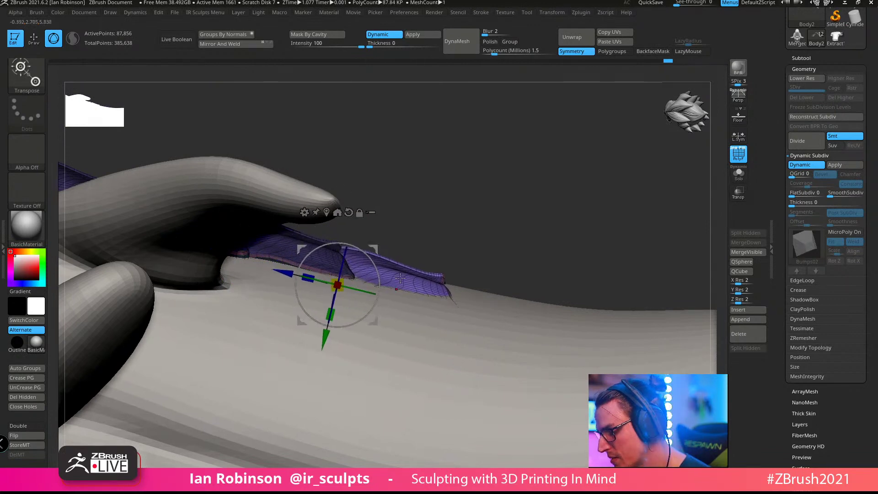
pyautogui.press('q')
# Step: Narrow the duplicated end plate slightly along X from a straight top view of the back
pyautogui.moveTo(480, 165)
pyautogui.mouseDown(button='right')
pyautogui.moveTo(466, 201)
pyautogui.moveTo(425, 246)
pyautogui.mouseUp(button='right')
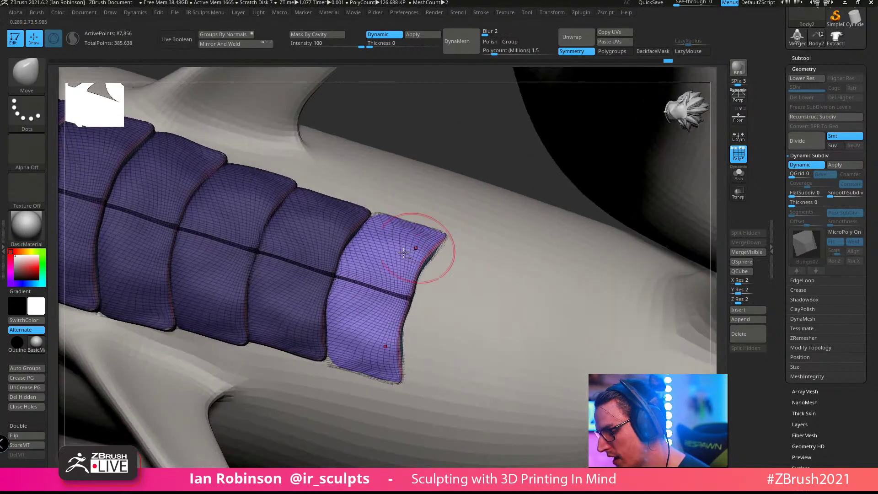
pyautogui.press('w')
pyautogui.keyDown('shift'); pyautogui.moveTo(337, 301); pyautogui.dragTo(411, 271, button='right'); pyautogui.keyUp('shift')
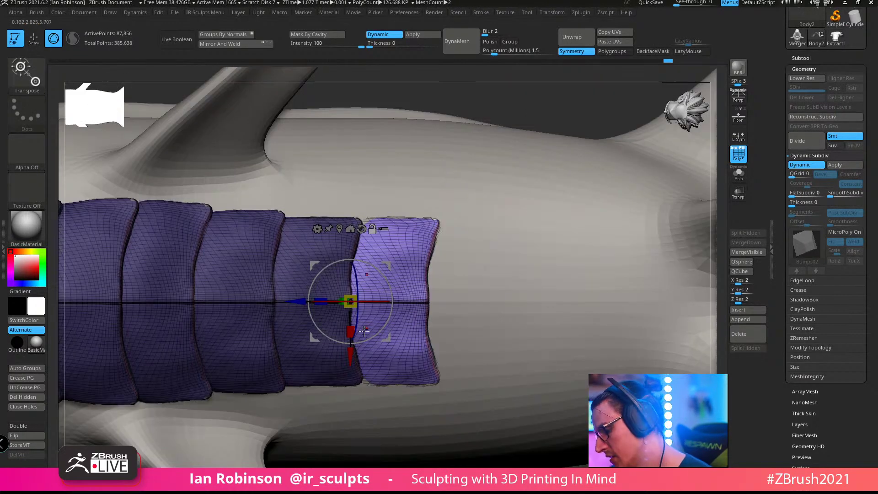
pyautogui.moveTo(350, 334); pyautogui.dragTo(350, 328)
pyautogui.press('q')
# Step: Shape both side edges of the duplicated plate with the Move brush where it meets the preceding plate
pyautogui.moveTo(397, 212)
pyautogui.keyDown('alt'); pyautogui.mouseDown(button='right')
pyautogui.moveTo(361, 293)
pyautogui.moveTo(323, 157)
pyautogui.moveTo(337, 215)
pyautogui.moveTo(319, 223)
pyautogui.mouseUp(button='right'); pyautogui.keyUp('alt')
pyautogui.moveTo(338, 235); pyautogui.dragTo(333, 226)
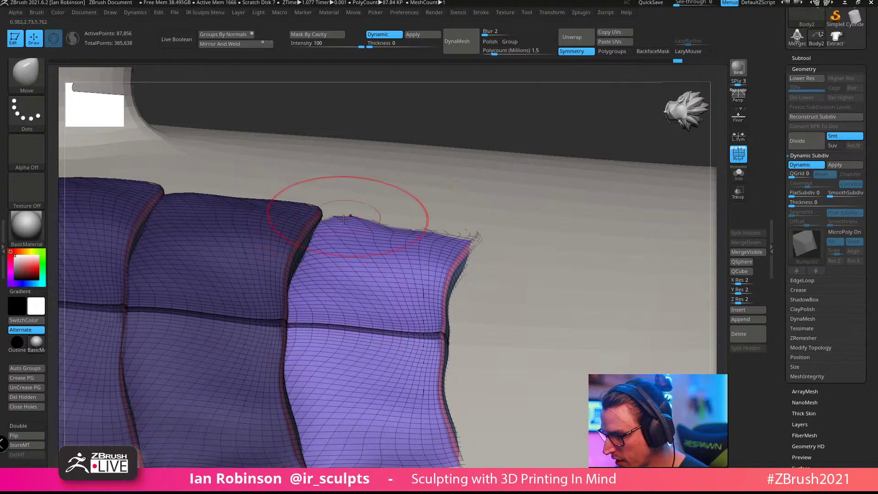
pyautogui.moveTo(337, 220); pyautogui.dragTo(407, 117, button='right')
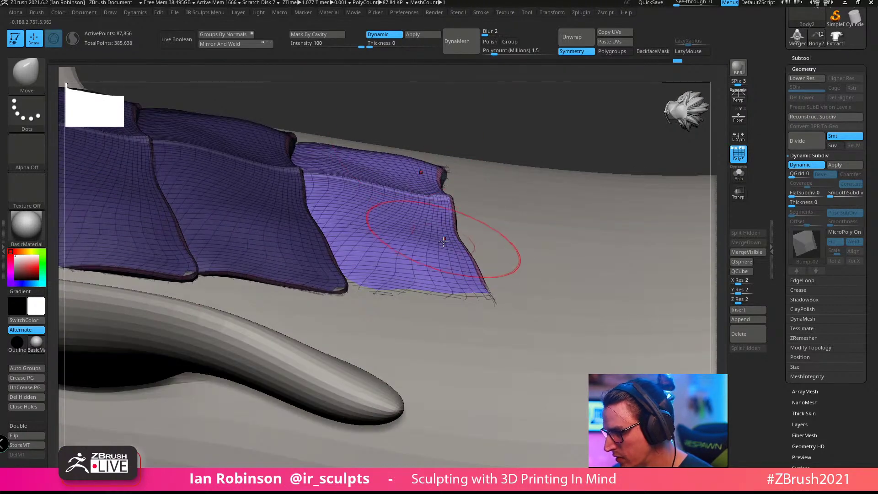
pyautogui.moveTo(454, 232); pyautogui.dragTo(398, 294, button='right')
pyautogui.moveTo(347, 309); pyautogui.dragTo(318, 310, button='right')
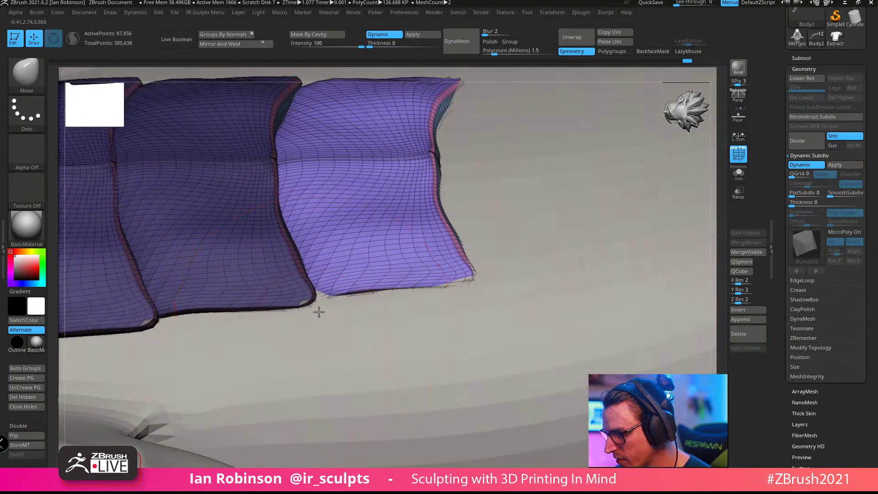
# Step: Refine the tail-side corners and rim of the end plate with the Move brush, checking their fit against the body
pyautogui.moveTo(467, 297)
pyautogui.mouseDown(button='right')
pyautogui.moveTo(452, 270)
pyautogui.moveTo(473, 293)
pyautogui.moveTo(446, 277)
pyautogui.moveTo(382, 284)
pyautogui.moveTo(416, 258)
pyautogui.moveTo(409, 263)
pyautogui.mouseUp(button='right')
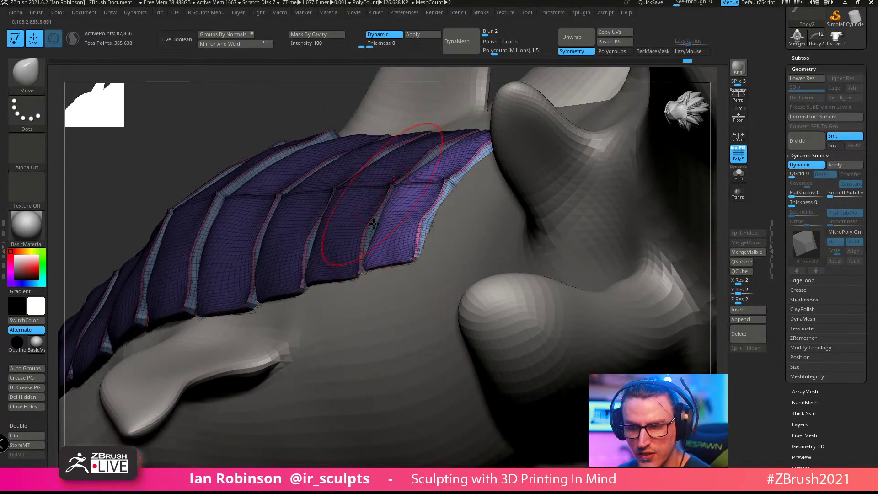
pyautogui.moveTo(374, 223)
pyautogui.mouseDown(button='right')
pyautogui.moveTo(415, 269)
pyautogui.moveTo(431, 315)
pyautogui.moveTo(375, 343)
pyautogui.moveTo(395, 258)
pyautogui.mouseUp(button='right')
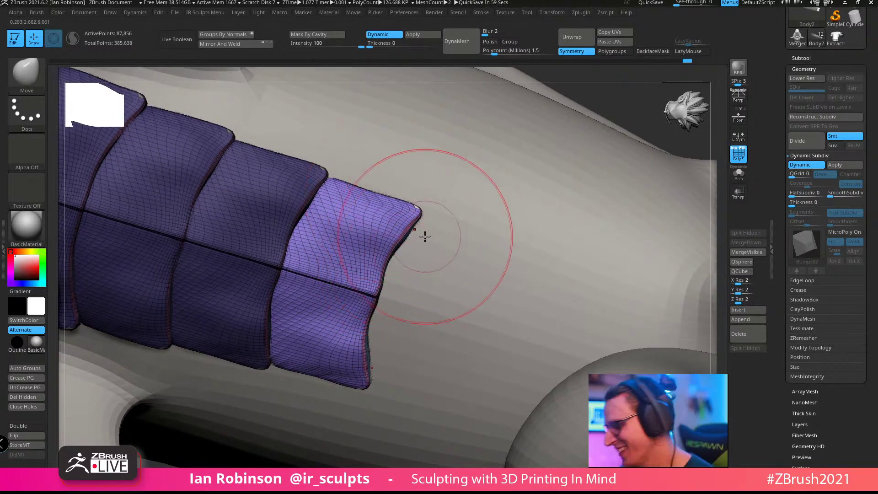
pyautogui.moveTo(421, 235)
pyautogui.mouseDown(button='right')
pyautogui.moveTo(382, 256)
pyautogui.moveTo(429, 225)
pyautogui.moveTo(441, 203)
pyautogui.moveTo(461, 212)
pyautogui.moveTo(338, 149)
pyautogui.moveTo(297, 192)
pyautogui.mouseUp(button='right')
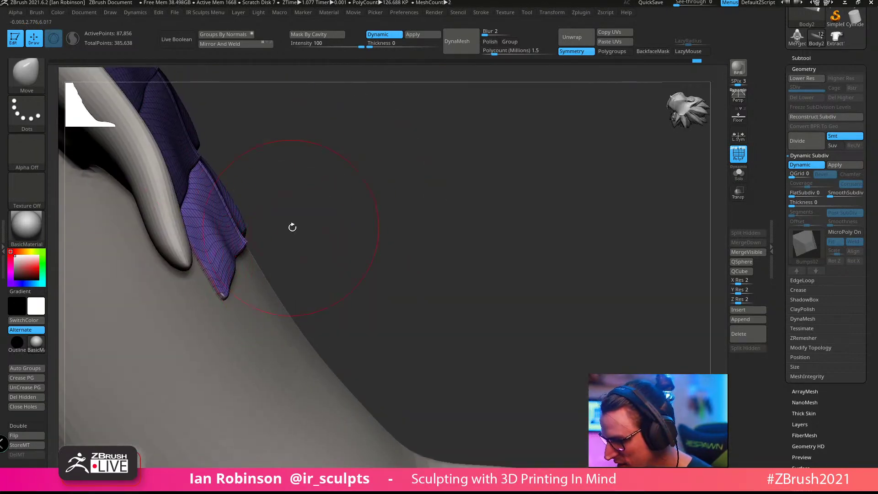
pyautogui.moveTo(322, 220); pyautogui.dragTo(319, 220)
pyautogui.moveTo(348, 222)
pyautogui.mouseDown(button='right')
pyautogui.moveTo(286, 276)
pyautogui.moveTo(269, 245)
pyautogui.mouseUp(button='right')
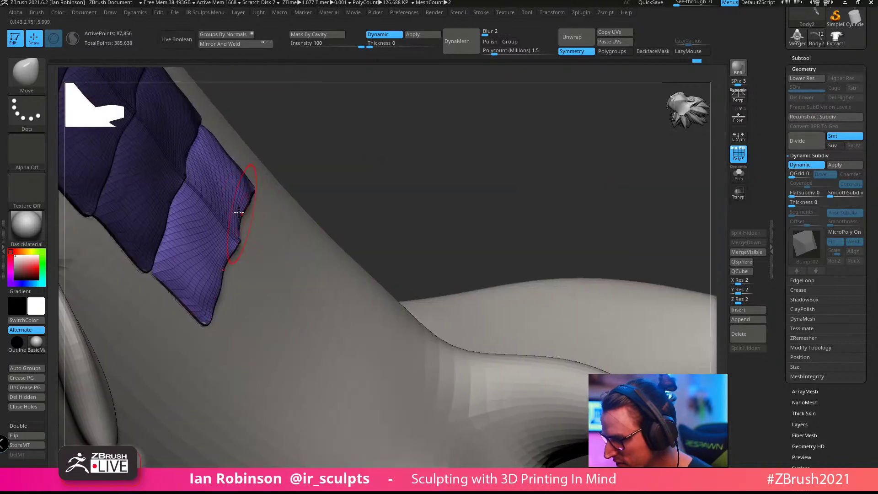
pyautogui.moveTo(328, 172); pyautogui.dragTo(438, 172, button='right')
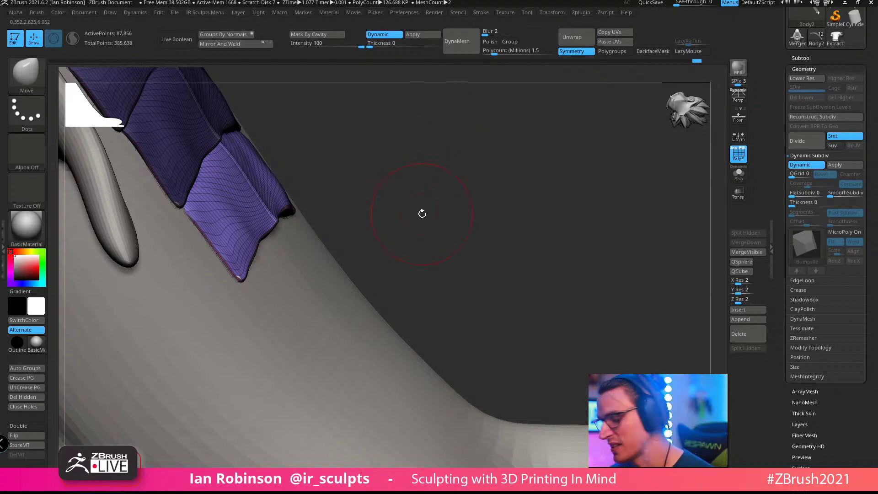
# Step: Duplicate the end plate again further along the back and nudge the copy along the gizmo's Y axis
pyautogui.moveTo(442, 199); pyautogui.dragTo(425, 188, button='right')
pyautogui.press('w')
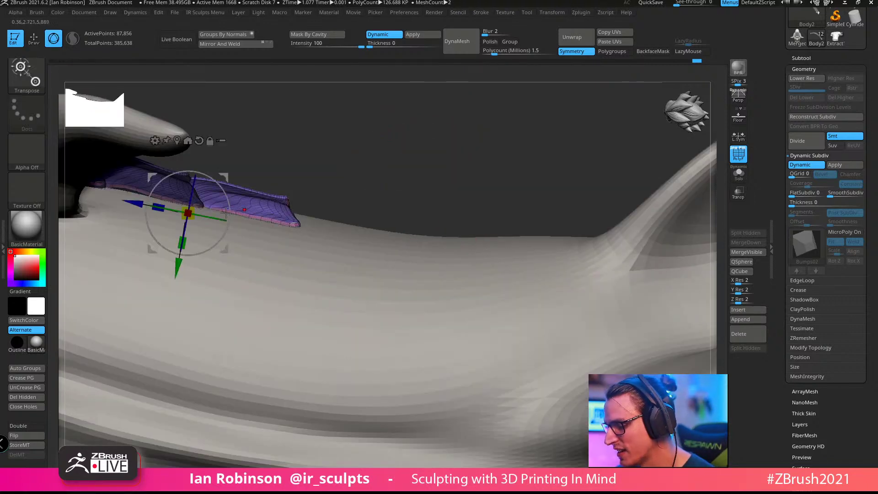
pyautogui.keyDown('ctrl'); pyautogui.moveTo(136, 203); pyautogui.dragTo(269, 220); pyautogui.keyUp('ctrl')
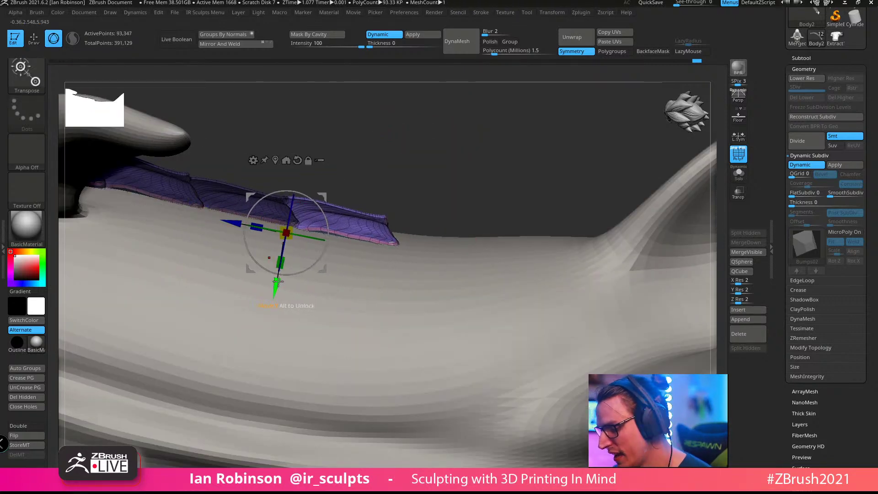
pyautogui.moveTo(278, 281); pyautogui.dragTo(277, 287)
# Step: Narrow the new end plate along X and shift it along the gizmo's Z axis to overlap under the preceding plate
pyautogui.moveTo(429, 157)
pyautogui.mouseDown(button='right')
pyautogui.moveTo(447, 210)
pyautogui.moveTo(378, 130)
pyautogui.moveTo(364, 130)
pyautogui.moveTo(419, 170)
pyautogui.moveTo(409, 231)
pyautogui.mouseUp(button='right')
pyautogui.press('q')
pyautogui.press('w')
pyautogui.moveTo(303, 269); pyautogui.dragTo(307, 268)
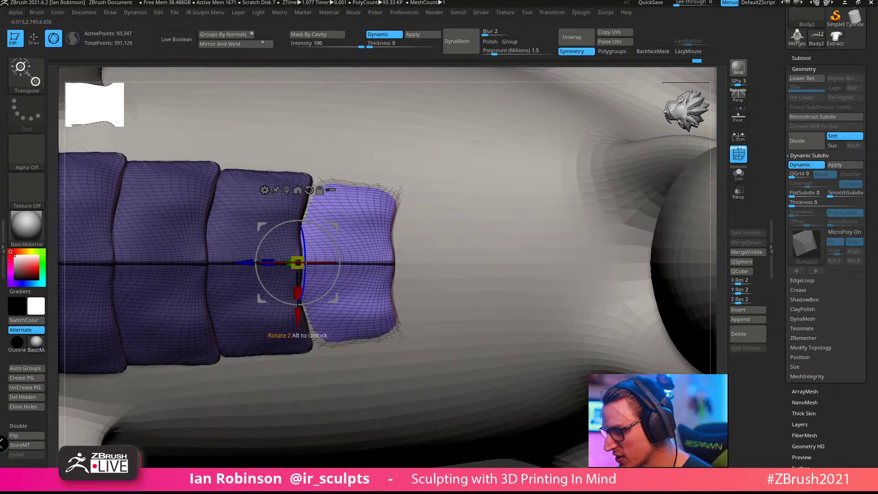
pyautogui.moveTo(249, 261); pyautogui.dragTo(242, 262)
pyautogui.press('q')
# Step: Fit the new end plate's side edges and trailing corners to the curve of the lower back with the Move brush
pyautogui.moveTo(411, 251)
pyautogui.mouseDown(button='right')
pyautogui.moveTo(379, 250)
pyautogui.moveTo(367, 194)
pyautogui.moveTo(324, 300)
pyautogui.mouseUp(button='right')
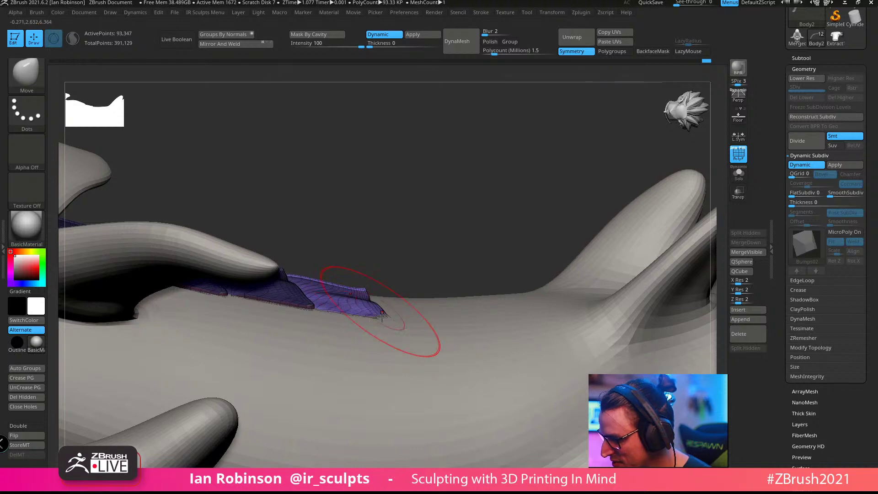
pyautogui.moveTo(407, 298); pyautogui.dragTo(402, 270, button='right')
pyautogui.moveTo(409, 259); pyautogui.dragTo(411, 249)
pyautogui.moveTo(418, 250); pyautogui.dragTo(494, 251, button='right')
pyautogui.moveTo(405, 236)
pyautogui.keyDown('alt'); pyautogui.mouseDown(button='right')
pyautogui.moveTo(364, 301)
pyautogui.moveTo(369, 258)
pyautogui.mouseUp(button='right'); pyautogui.keyUp('alt')
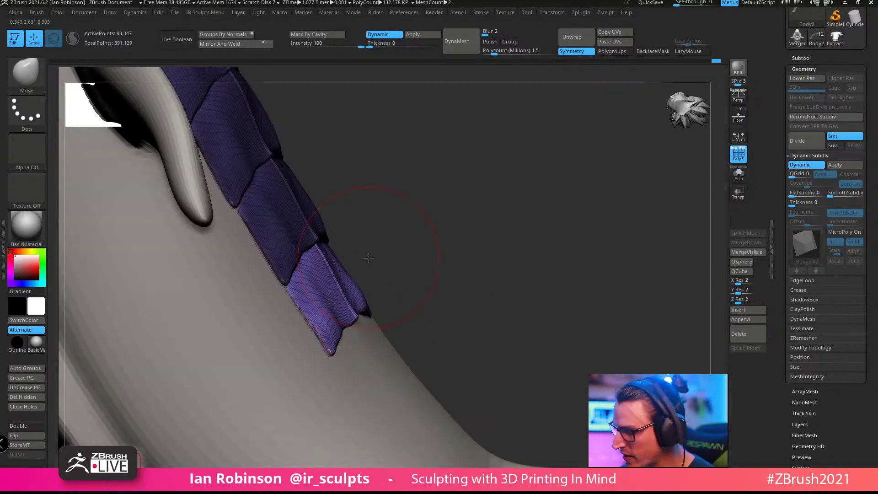
pyautogui.moveTo(442, 257); pyautogui.dragTo(521, 255, button='right')
pyautogui.moveTo(405, 276)
pyautogui.mouseDown(button='right')
pyautogui.moveTo(328, 301)
pyautogui.moveTo(326, 317)
pyautogui.moveTo(338, 314)
pyautogui.moveTo(320, 316)
pyautogui.mouseUp(button='right')
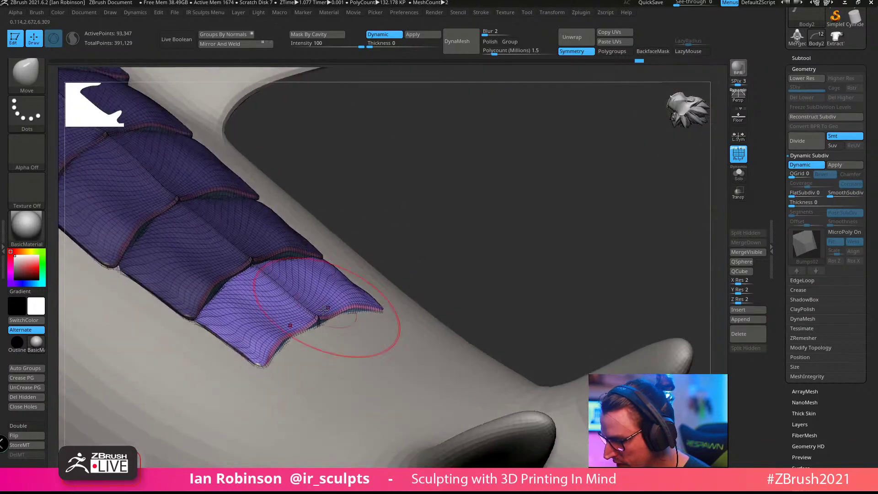
# Step: Add another plate copy at the tail end of the row and narrow it along X with the gizmo
pyautogui.moveTo(427, 224)
pyautogui.mouseDown(button='right')
pyautogui.moveTo(418, 224)
pyautogui.moveTo(438, 227)
pyautogui.moveTo(445, 188)
pyautogui.mouseUp(button='right')
pyautogui.press('w')
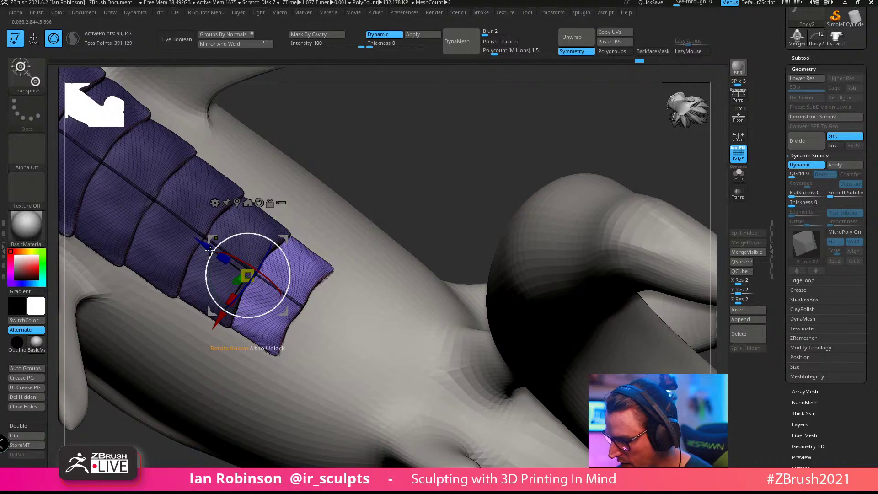
pyautogui.moveTo(252, 278)
pyautogui.mouseDown(button='right')
pyautogui.moveTo(412, 186)
pyautogui.moveTo(393, 219)
pyautogui.moveTo(464, 179)
pyautogui.moveTo(457, 224)
pyautogui.mouseUp(button='right')
pyautogui.press('q')
pyautogui.press('w')
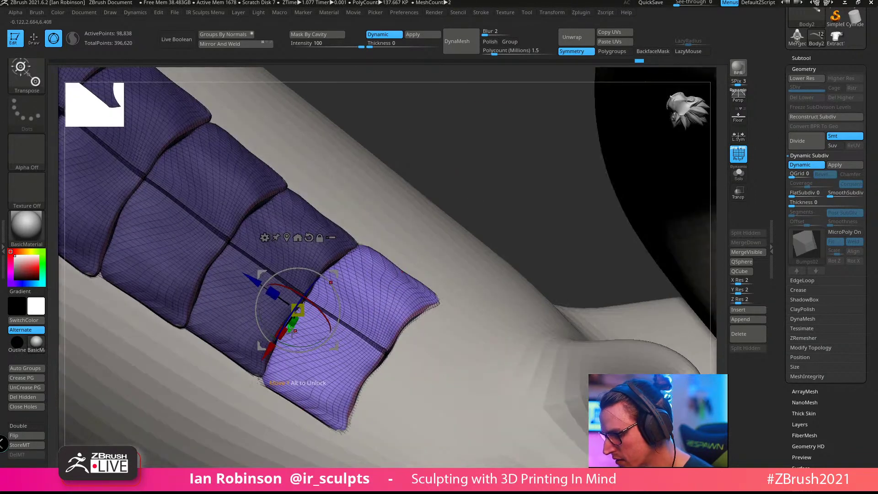
pyautogui.moveTo(284, 336); pyautogui.dragTo(313, 315)
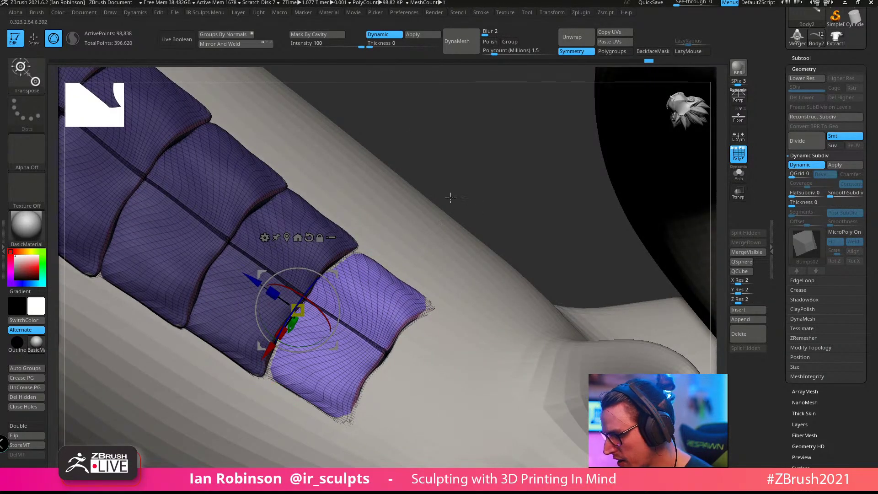
# Step: Nudge the latest plate along the gizmo's Y axis and fit its outer corner to the body with the Move brush
pyautogui.moveTo(450, 197); pyautogui.dragTo(365, 275, button='right')
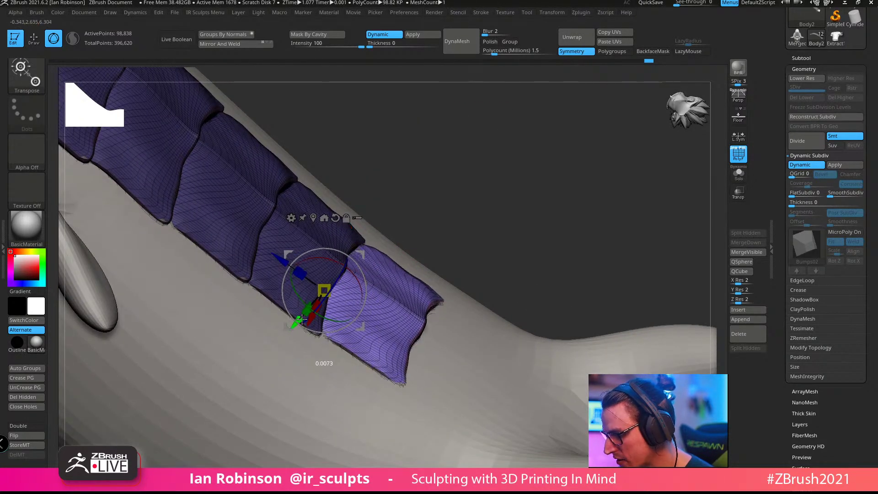
pyautogui.press('q')
pyautogui.moveTo(460, 227); pyautogui.dragTo(355, 283, button='right')
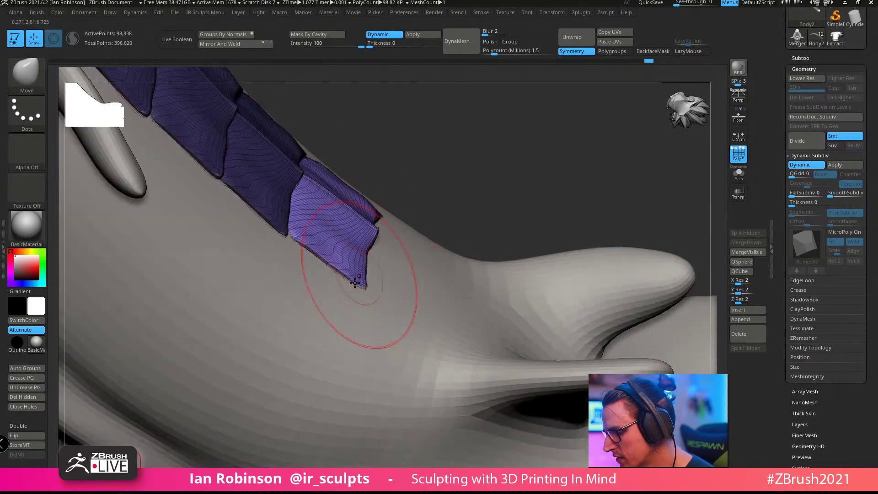
# Step: Turn off the PolyFrame display and duplicate the end plate one more position toward the tail base
pyautogui.moveTo(407, 266)
pyautogui.mouseDown(button='right')
pyautogui.moveTo(368, 255)
pyautogui.moveTo(292, 255)
pyautogui.moveTo(358, 226)
pyautogui.moveTo(307, 288)
pyautogui.moveTo(327, 223)
pyautogui.moveTo(340, 302)
pyautogui.moveTo(433, 201)
pyautogui.moveTo(414, 207)
pyautogui.moveTo(396, 195)
pyautogui.moveTo(504, 171)
pyautogui.moveTo(536, 190)
pyautogui.moveTo(544, 230)
pyautogui.moveTo(551, 180)
pyautogui.mouseUp(button='right')
pyautogui.hotkey('shift', 'f')
pyautogui.moveTo(531, 247)
pyautogui.mouseDown(button='right')
pyautogui.moveTo(550, 179)
pyautogui.moveTo(536, 398)
pyautogui.moveTo(509, 236)
pyautogui.moveTo(556, 206)
pyautogui.mouseUp(button='right')
pyautogui.press('w')
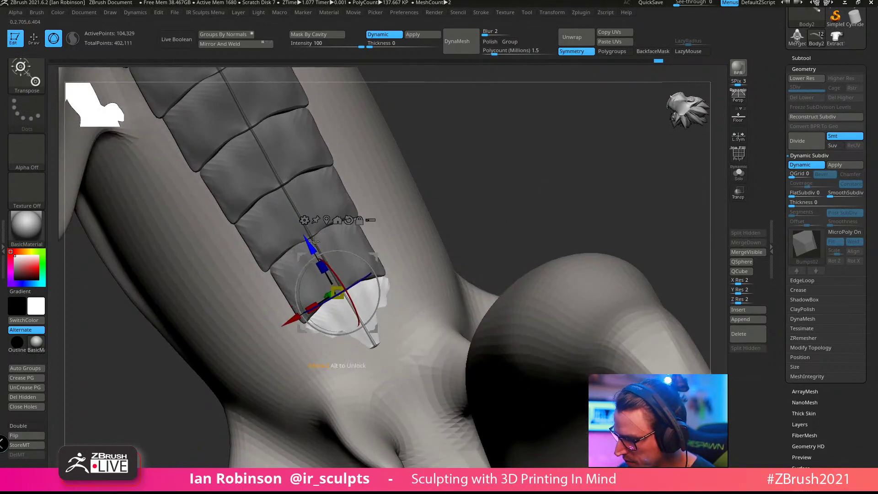
# Step: Scale the newly duplicated end plate down uniformly with the gizmo so it continues the taper toward the tail base
pyautogui.moveTo(473, 196); pyautogui.dragTo(452, 228, button='right')
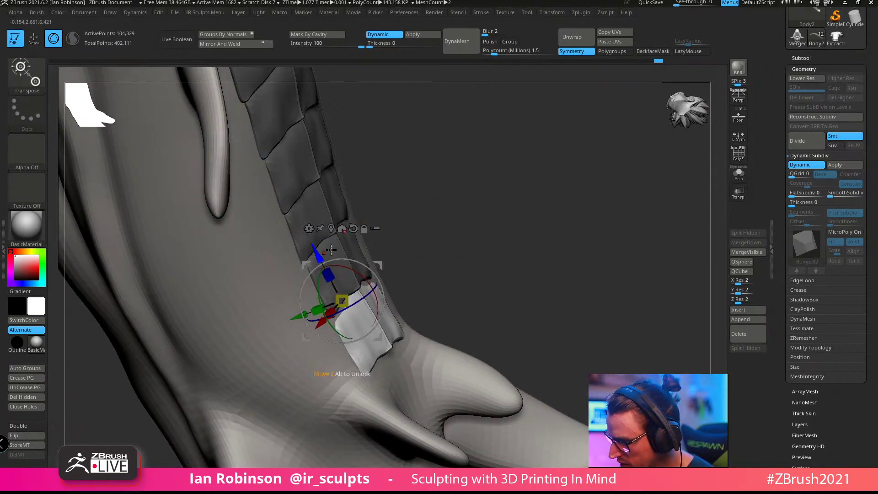
pyautogui.moveTo(492, 228)
pyautogui.mouseDown(button='right')
pyautogui.moveTo(492, 251)
pyautogui.moveTo(531, 208)
pyautogui.moveTo(457, 238)
pyautogui.mouseUp(button='right')
pyautogui.press('q')
pyautogui.press('w')
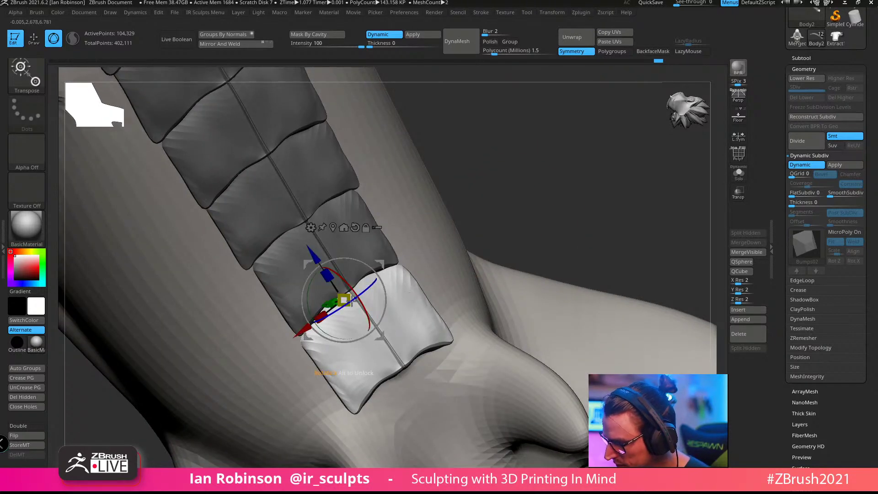
pyautogui.moveTo(352, 300); pyautogui.dragTo(346, 302)
pyautogui.press('q')
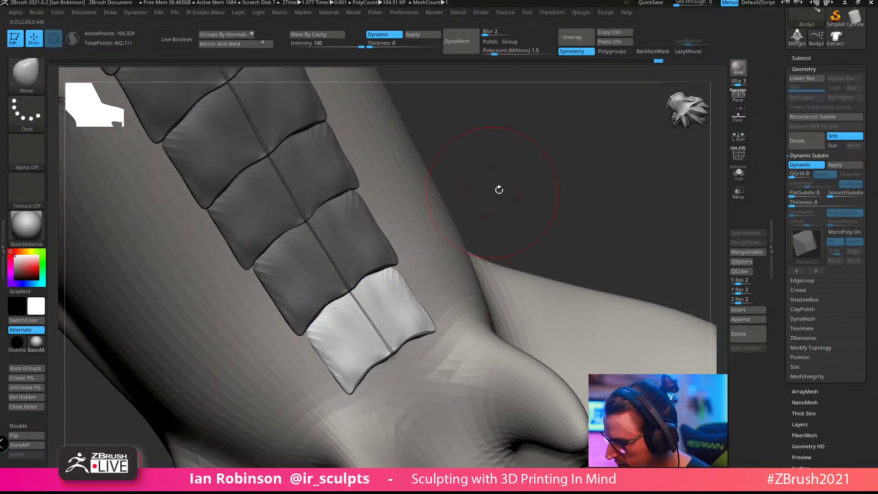
pyautogui.moveTo(498, 188); pyautogui.dragTo(396, 229, button='right')
pyautogui.press('w')
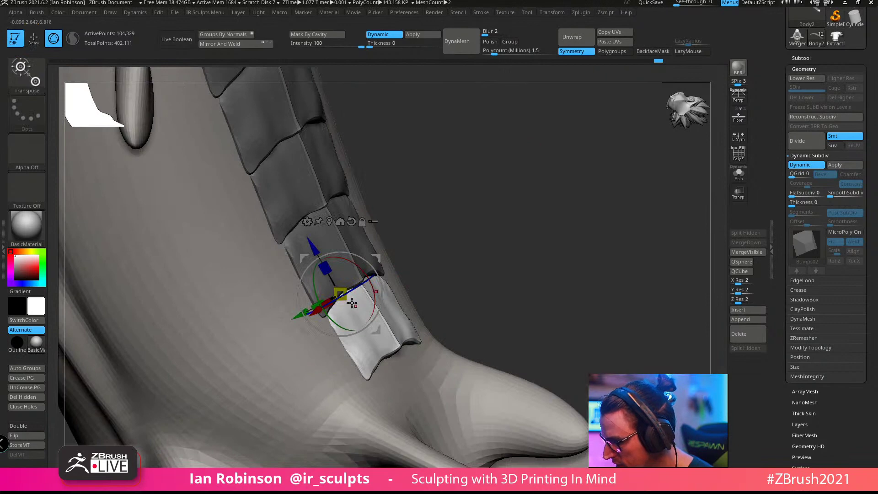
# Step: Try a further uniform reduction of the end plate with the armour row isolated in Solo mode
pyautogui.click(739, 173)
pyautogui.moveTo(576, 274)
pyautogui.mouseDown(button='right')
pyautogui.moveTo(564, 289)
pyautogui.moveTo(558, 265)
pyautogui.moveTo(534, 237)
pyautogui.moveTo(540, 247)
pyautogui.mouseUp(button='right')
pyautogui.press('q')
pyautogui.press('w')
pyautogui.moveTo(340, 294); pyautogui.dragTo(334, 358)
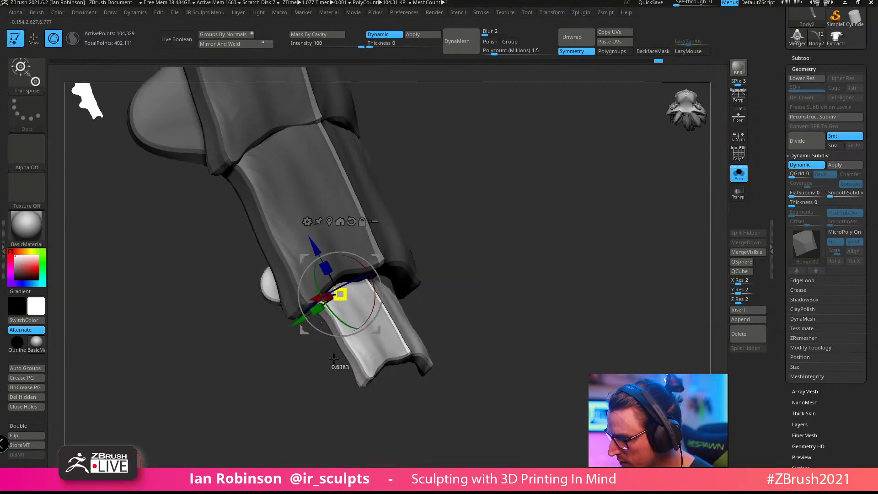
pyautogui.moveTo(487, 281); pyautogui.dragTo(382, 291, button='right')
pyautogui.hotkey('ctrl', 'z')
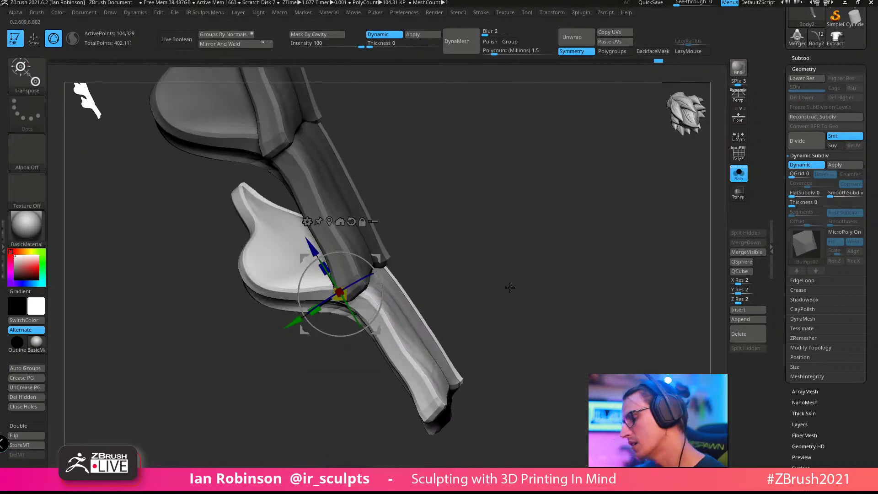
pyautogui.moveTo(519, 261); pyautogui.dragTo(335, 286, button='right')
pyautogui.moveTo(515, 251); pyautogui.dragTo(517, 252)
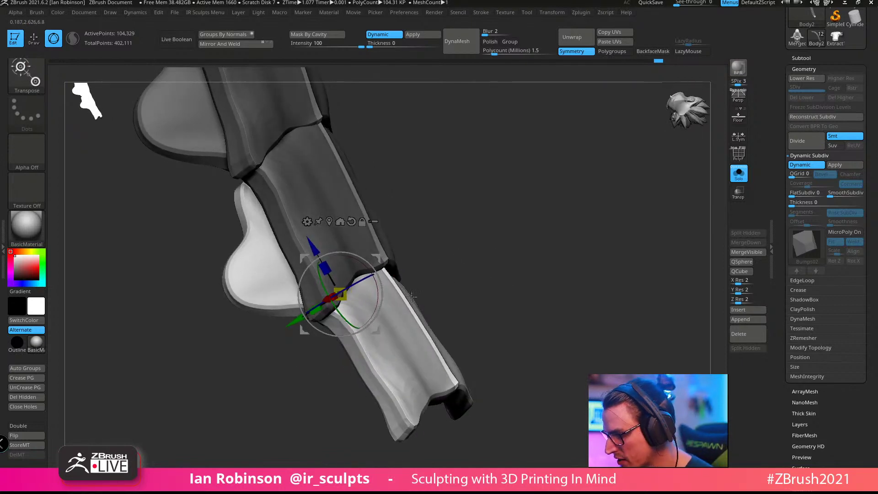
pyautogui.click(745, 180)
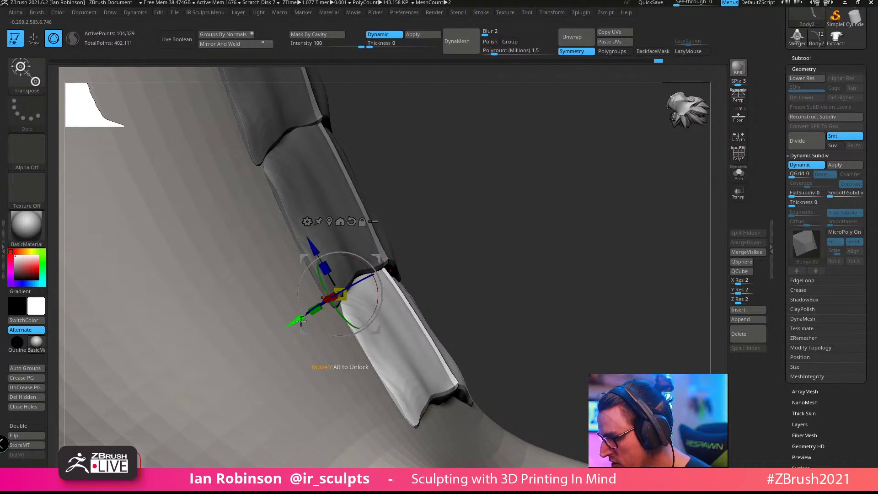
# Step: Seat the end plate against the lower back along the gizmo's Y axis and slightly adjust its Y scale
pyautogui.moveTo(300, 322); pyautogui.dragTo(319, 311)
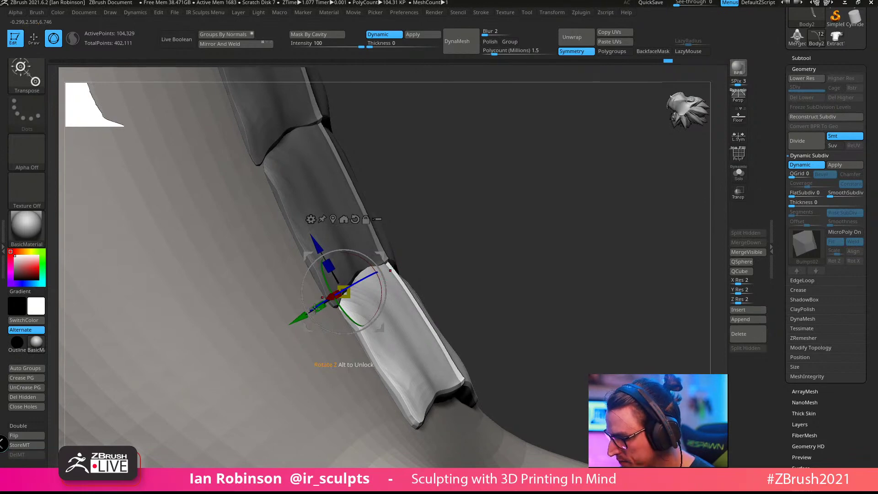
pyautogui.moveTo(442, 261); pyautogui.dragTo(665, 220)
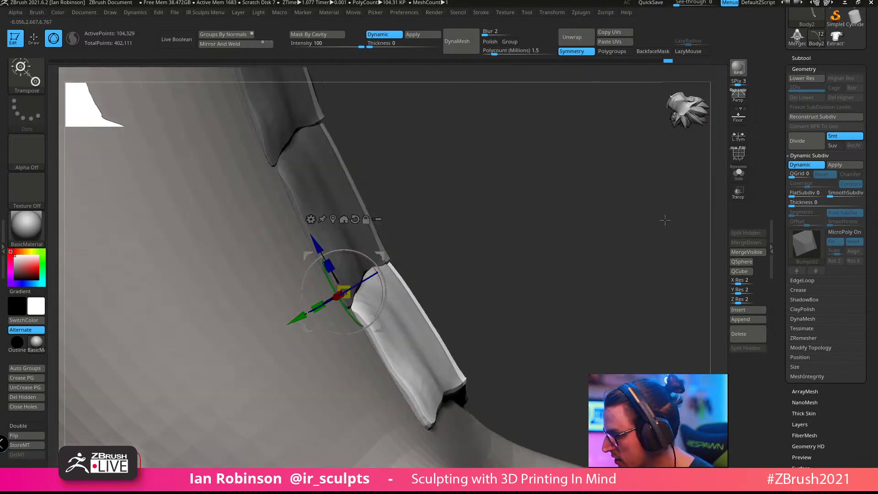
pyautogui.moveTo(591, 253); pyautogui.dragTo(386, 343)
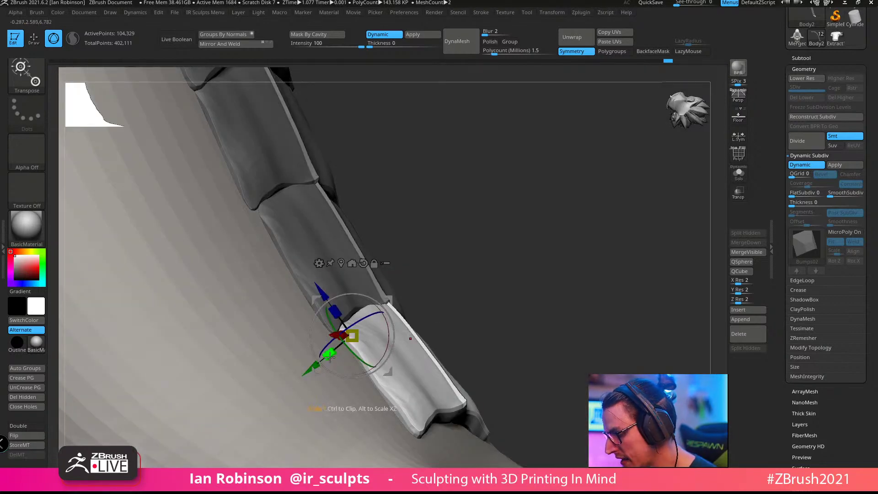
pyautogui.moveTo(330, 356); pyautogui.dragTo(333, 354)
pyautogui.moveTo(512, 261)
pyautogui.keyDown('alt'); pyautogui.mouseDown()
pyautogui.moveTo(471, 212)
pyautogui.moveTo(478, 308)
pyautogui.moveTo(494, 197)
pyautogui.mouseUp(); pyautogui.keyUp('alt')
pyautogui.press('q')
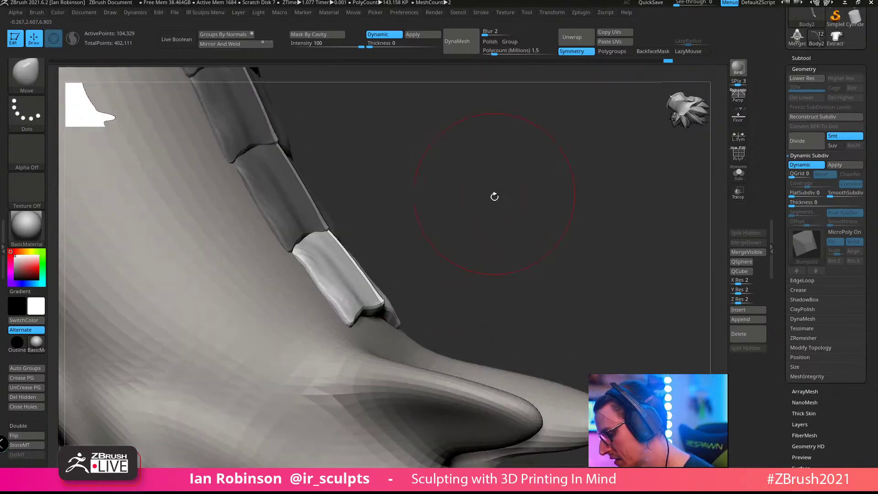
# Step: Duplicate the end plate about 0.27 units along the gizmo's Z axis to add another plate nearer the tail
pyautogui.press('w')
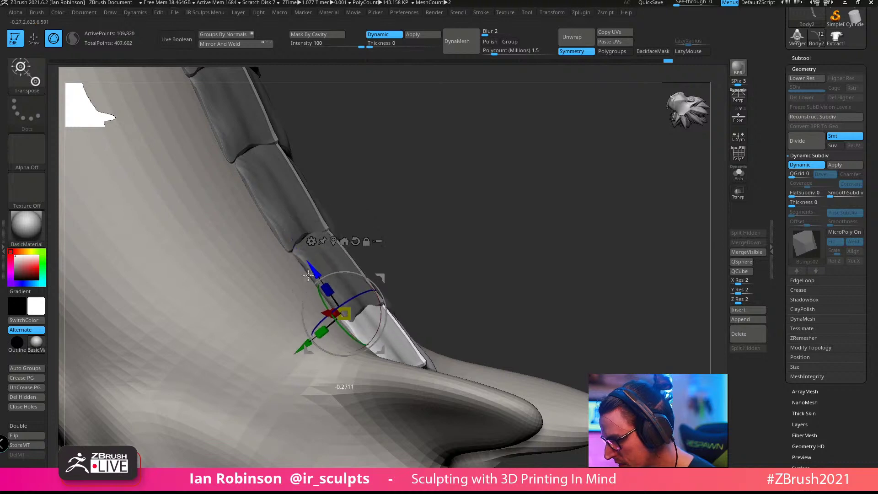
pyautogui.moveTo(309, 274)
pyautogui.mouseDown()
pyautogui.moveTo(488, 238)
pyautogui.moveTo(478, 210)
pyautogui.moveTo(487, 270)
pyautogui.moveTo(446, 246)
pyautogui.moveTo(429, 220)
pyautogui.moveTo(447, 214)
pyautogui.moveTo(370, 246)
pyautogui.moveTo(364, 223)
pyautogui.mouseUp()
pyautogui.moveTo(364, 223); pyautogui.dragTo(480, 197, button='right')
pyautogui.press('q')
# Step: Select the body, show its PolyFrame, and mask everything except the two small horns above the tail with MaskLasso
pyautogui.keyDown('alt'); pyautogui.click(526, 197); pyautogui.keyUp('alt')
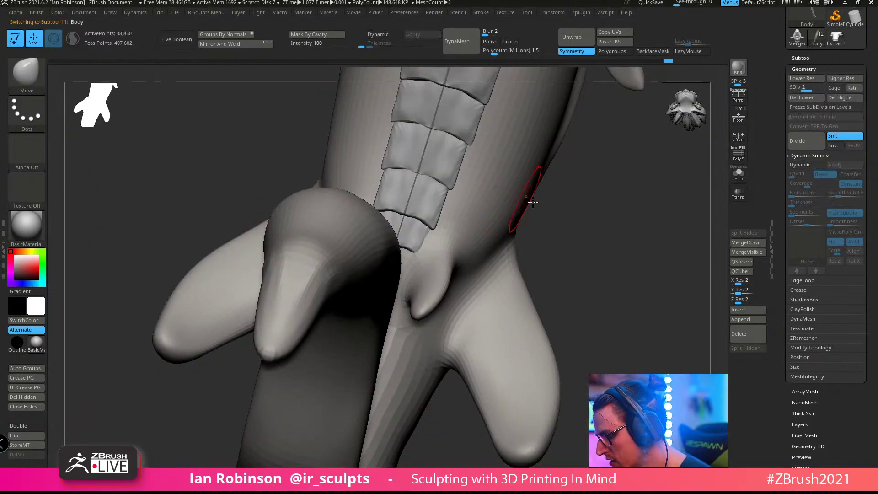
pyautogui.hotkey('shift', 'f')
pyautogui.click(737, 164)
pyautogui.moveTo(663, 217)
pyautogui.mouseDown(button='right')
pyautogui.moveTo(627, 239)
pyautogui.moveTo(658, 204)
pyautogui.mouseUp(button='right')
pyautogui.hotkey('shift', 'f')
pyautogui.moveTo(645, 235)
pyautogui.mouseDown(button='right')
pyautogui.moveTo(560, 265)
pyautogui.moveTo(469, 346)
pyautogui.mouseUp(button='right')
pyautogui.moveTo(440, 210)
pyautogui.keyDown('ctrl'); pyautogui.mouseDown()
pyautogui.moveTo(601, 342)
pyautogui.moveTo(503, 385)
pyautogui.mouseUp(); pyautogui.keyUp('ctrl')
pyautogui.moveTo(627, 292); pyautogui.dragTo(559, 281, button='right')
pyautogui.moveTo(625, 215); pyautogui.dragTo(462, 284, button='right')
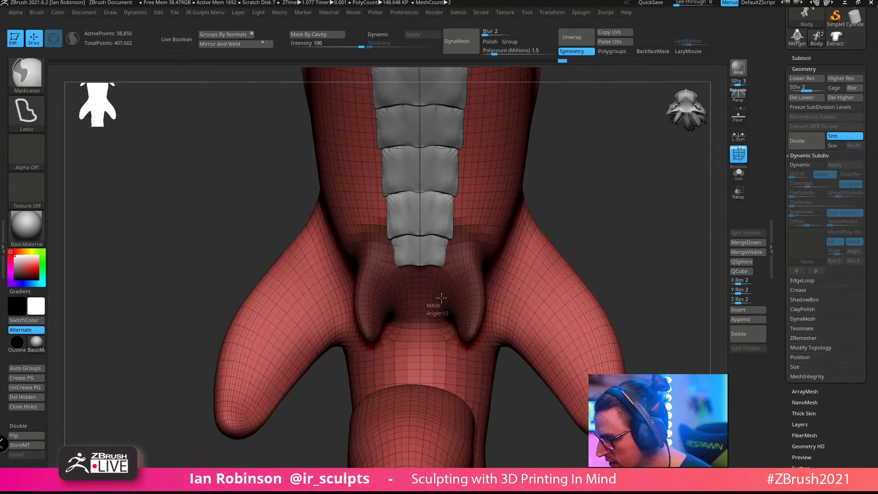
pyautogui.moveTo(591, 185); pyautogui.dragTo(474, 264, button='right')
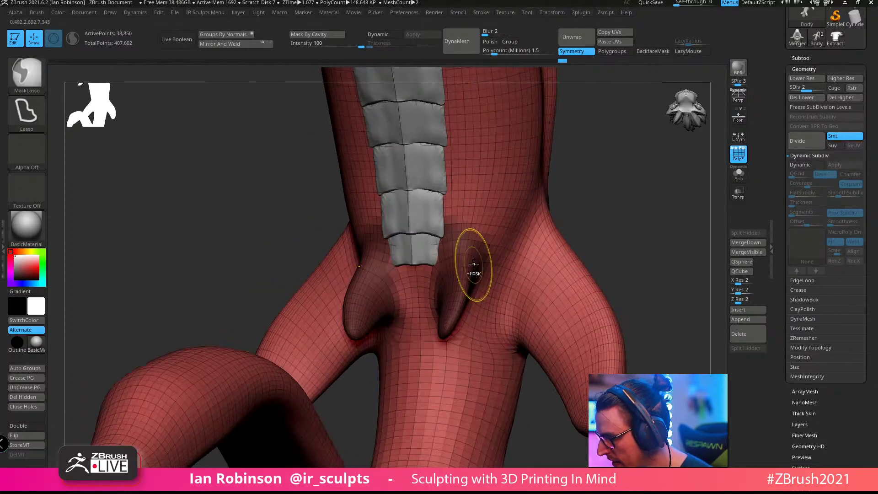
pyautogui.moveTo(587, 211); pyautogui.dragTo(650, 215, button='right')
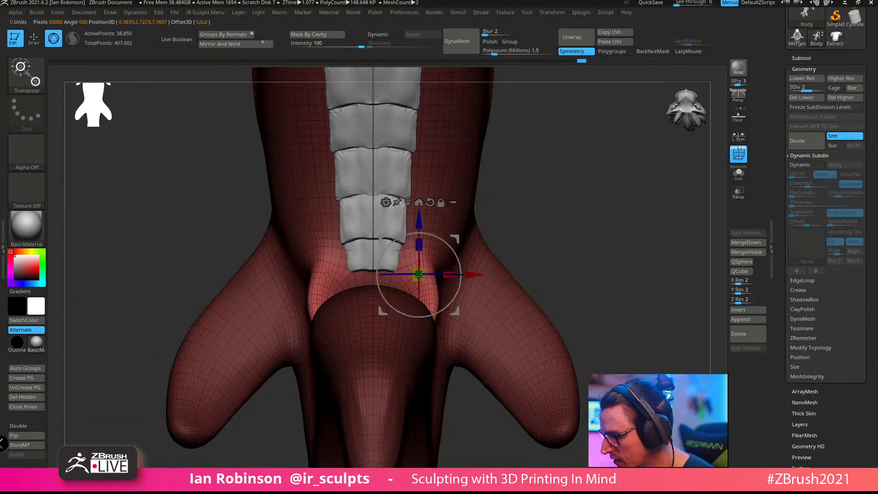
# Step: Reposition the gizmo on the unmasked small horn, rotate both horns outward from the armour row, and shift them against the body
pyautogui.keyDown('ctrl'); pyautogui.moveTo(562, 210); pyautogui.dragTo(552, 236, button='right'); pyautogui.keyUp('ctrl')
pyautogui.keyDown('alt'); pyautogui.click(442, 139); pyautogui.keyUp('alt')
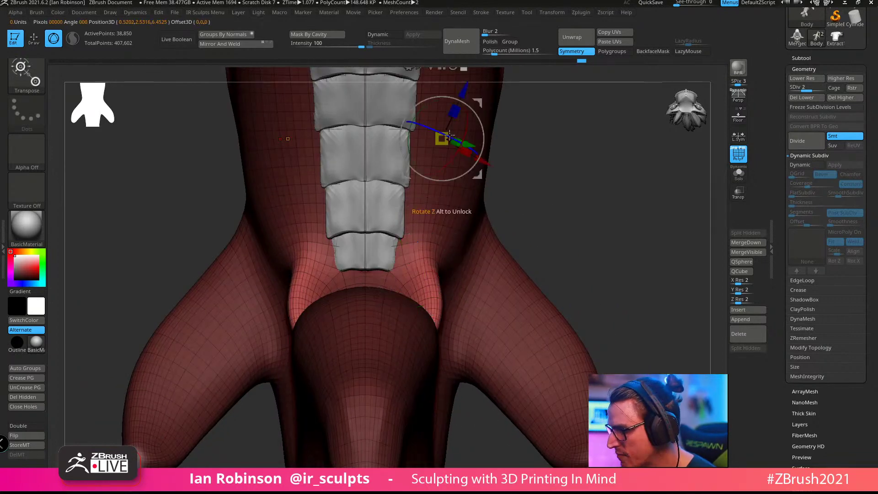
pyautogui.keyDown('alt'); pyautogui.click(436, 207); pyautogui.keyUp('alt')
pyautogui.moveTo(435, 207); pyautogui.dragTo(443, 263, button='right')
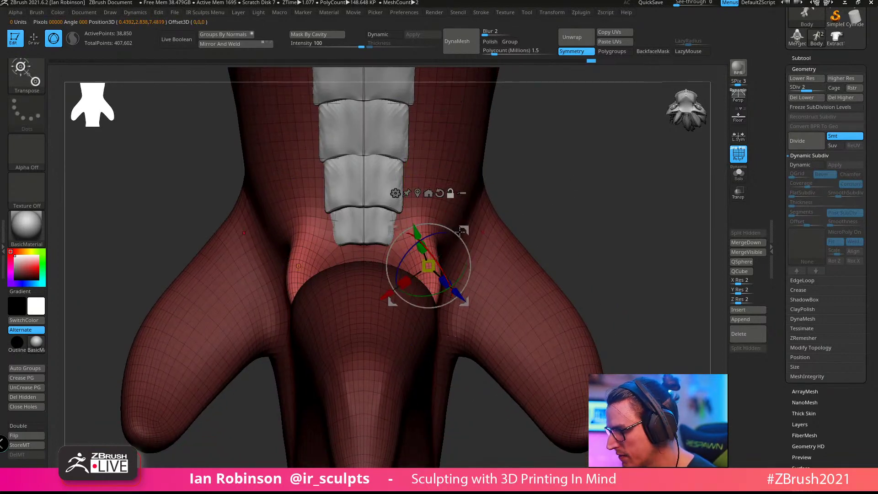
pyautogui.moveTo(381, 259); pyautogui.dragTo(470, 253)
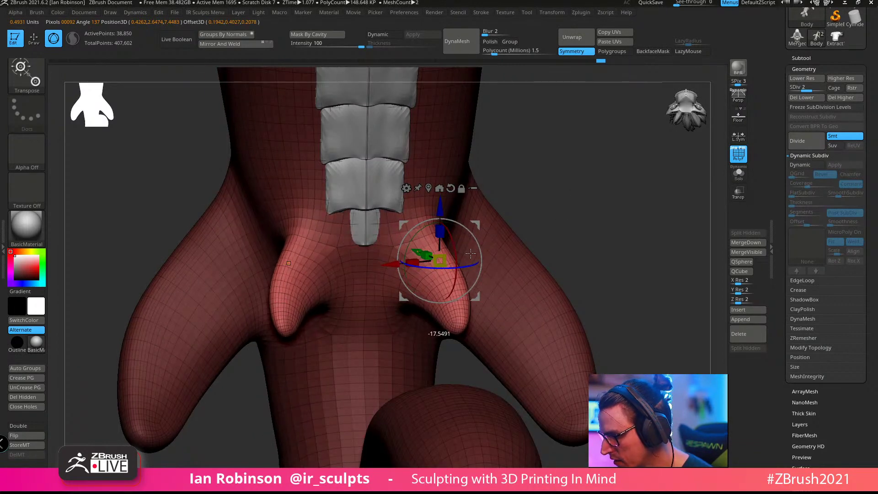
pyautogui.moveTo(389, 264); pyautogui.dragTo(405, 264)
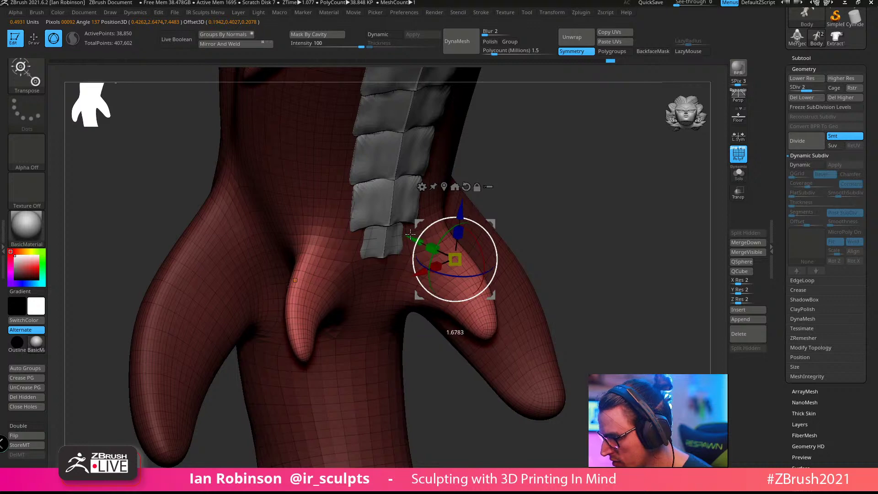
pyautogui.moveTo(425, 236); pyautogui.dragTo(388, 228)
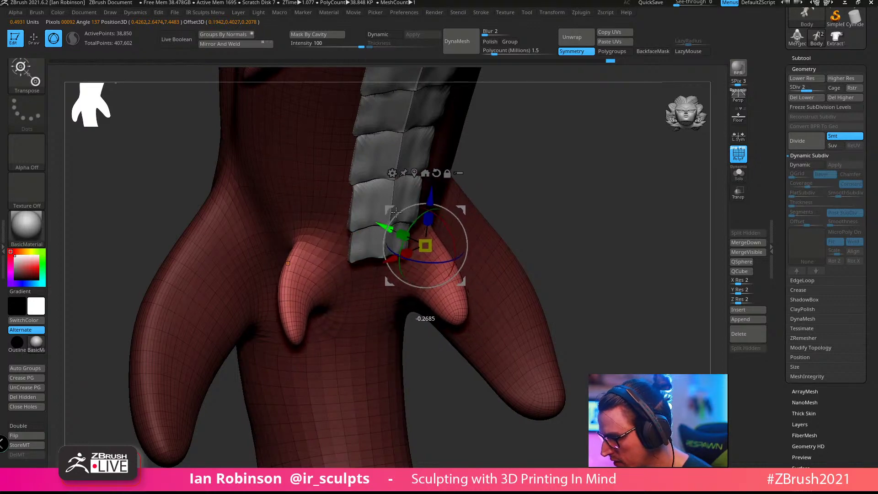
# Step: Lower the small horns slightly along the gizmo's Z axis and clear the mask from the body
pyautogui.moveTo(554, 208); pyautogui.dragTo(577, 174)
pyautogui.moveTo(455, 226); pyautogui.dragTo(456, 238)
pyautogui.moveTo(498, 211); pyautogui.dragTo(527, 201)
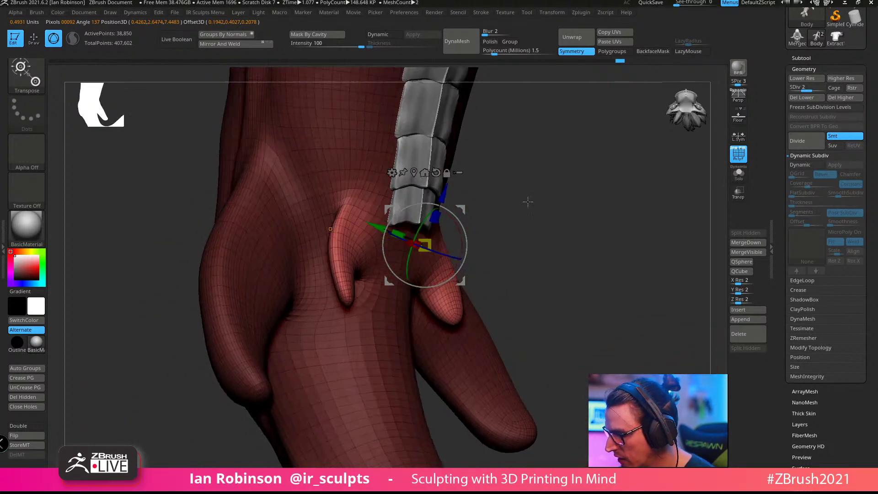
pyautogui.moveTo(446, 192); pyautogui.dragTo(439, 210)
pyautogui.moveTo(512, 203); pyautogui.dragTo(535, 206)
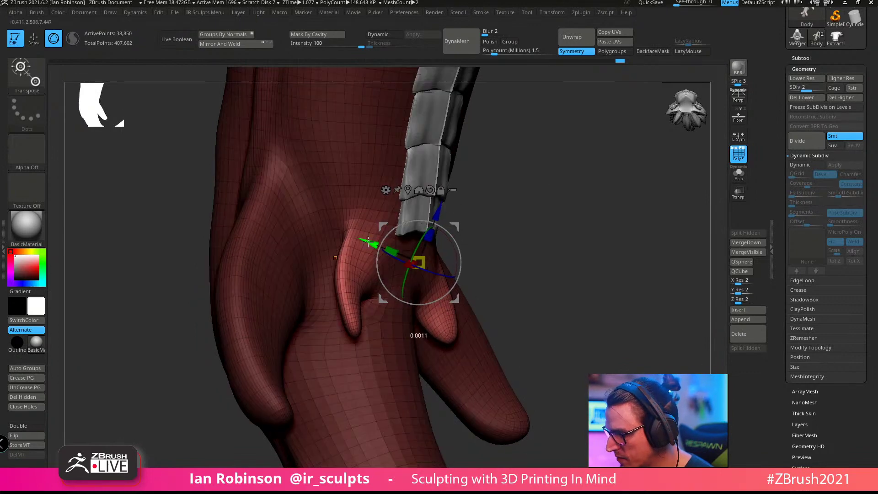
pyautogui.press('q')
pyautogui.moveTo(584, 241); pyautogui.dragTo(576, 298)
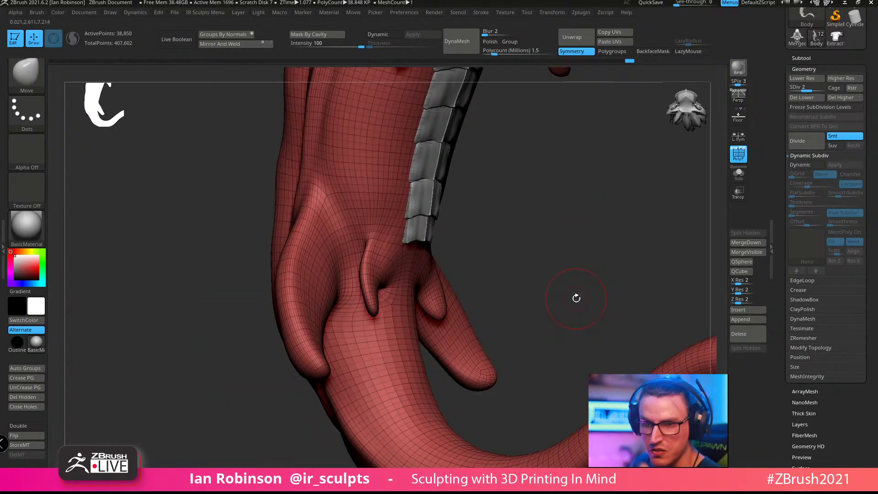
pyautogui.moveTo(569, 187)
pyautogui.mouseDown()
pyautogui.moveTo(587, 192)
pyautogui.moveTo(619, 155)
pyautogui.moveTo(613, 137)
pyautogui.moveTo(383, 313)
pyautogui.moveTo(378, 307)
pyautogui.moveTo(402, 365)
pyautogui.mouseUp()
pyautogui.moveTo(568, 138); pyautogui.dragTo(523, 188)
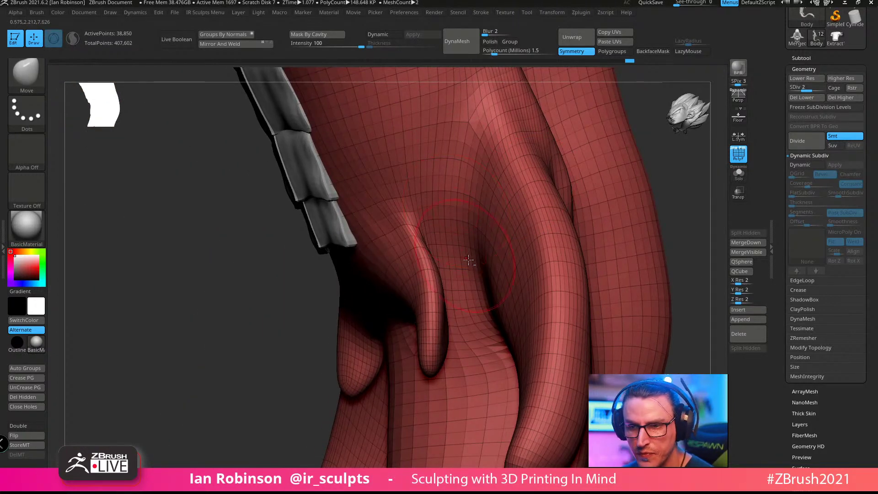
pyautogui.keyDown('ctrl'); pyautogui.moveTo(469, 260); pyautogui.dragTo(443, 268, button='right'); pyautogui.keyUp('ctrl')
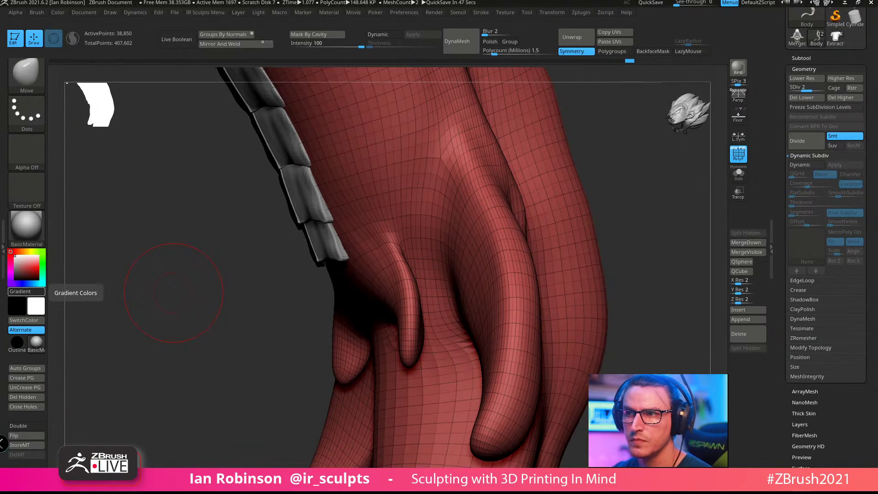
# Step: Switch to the browser and look at the Support options on the Pixologic website, and return to ZBrush
pyautogui.moveTo(0, 114); pyautogui.dragTo(448, 65)
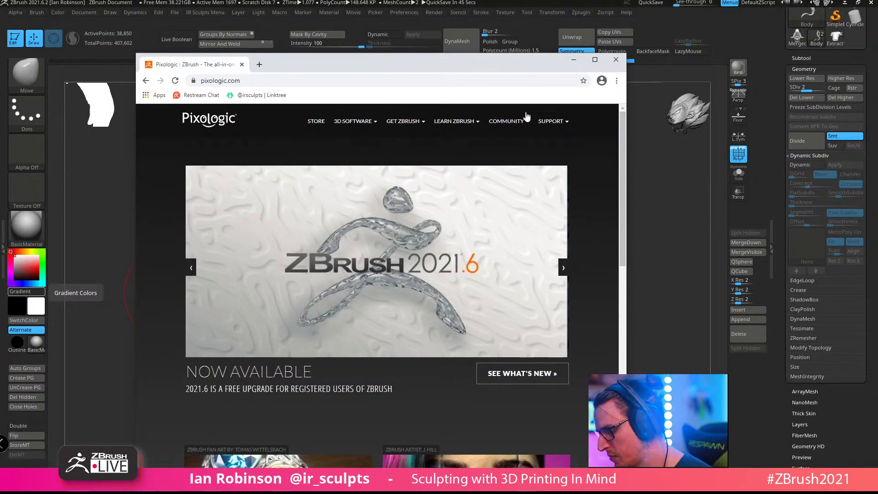
pyautogui.moveTo(553, 121)
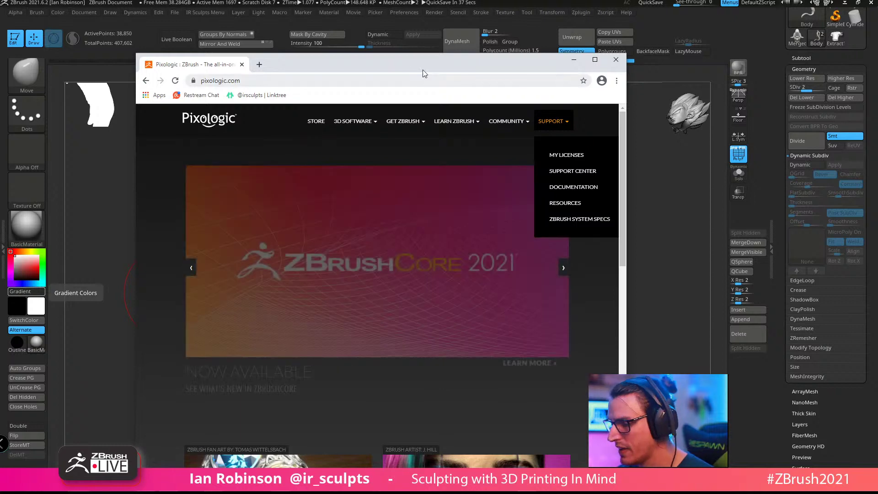
pyautogui.click(574, 59)
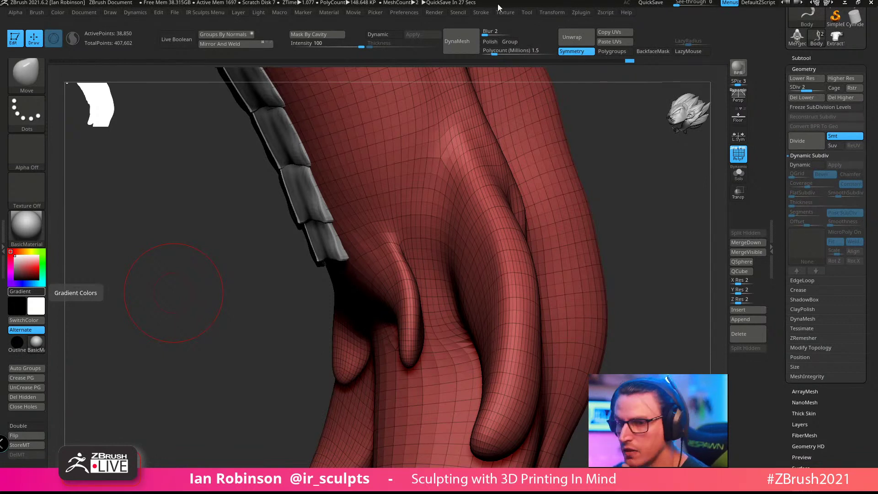
# Step: Select the armour plate subtool and place the gizmo on the midline at the upper edge of the last plate
pyautogui.moveTo(280, 225); pyautogui.dragTo(320, 208)
pyautogui.moveTo(523, 165)
pyautogui.mouseDown()
pyautogui.moveTo(543, 196)
pyautogui.moveTo(502, 233)
pyautogui.mouseUp()
pyautogui.press('w')
pyautogui.moveTo(485, 204); pyautogui.dragTo(464, 211)
pyautogui.click(371, 231)
pyautogui.keyDown('alt'); pyautogui.click(268, 214); pyautogui.keyUp('alt')
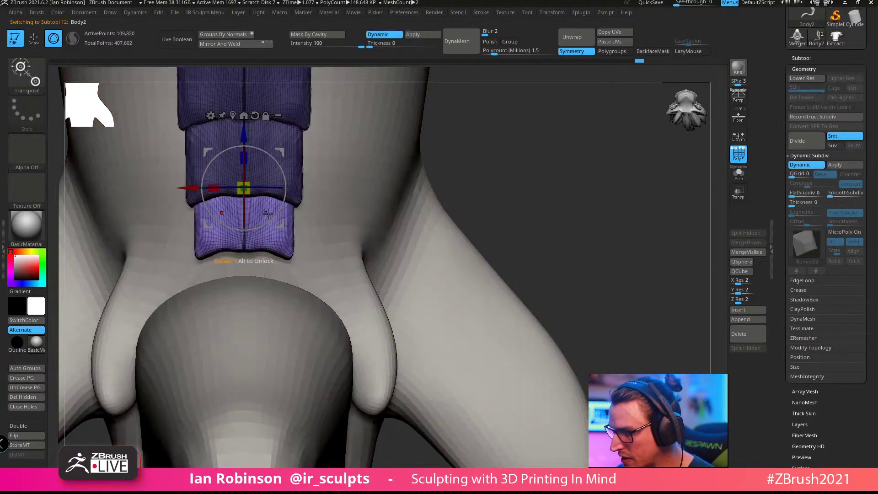
pyautogui.keyDown('alt'); pyautogui.moveTo(519, 164); pyautogui.dragTo(545, 181); pyautogui.keyUp('alt')
pyautogui.click(247, 146)
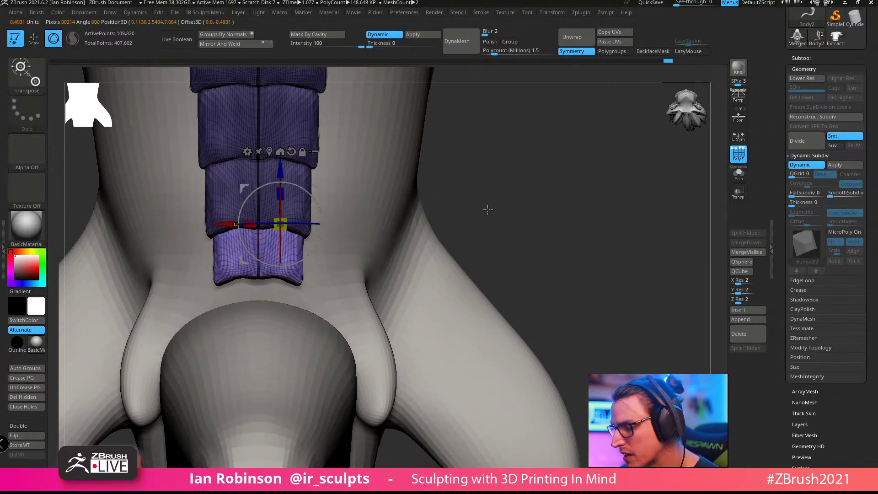
pyautogui.hotkey('ctrl', 'z')
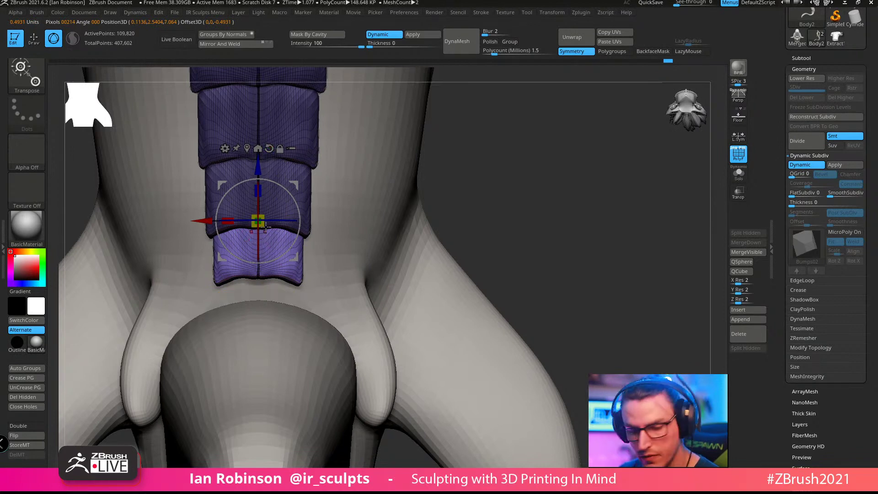
pyautogui.keyDown('alt'); pyautogui.click(245, 151); pyautogui.keyUp('alt')
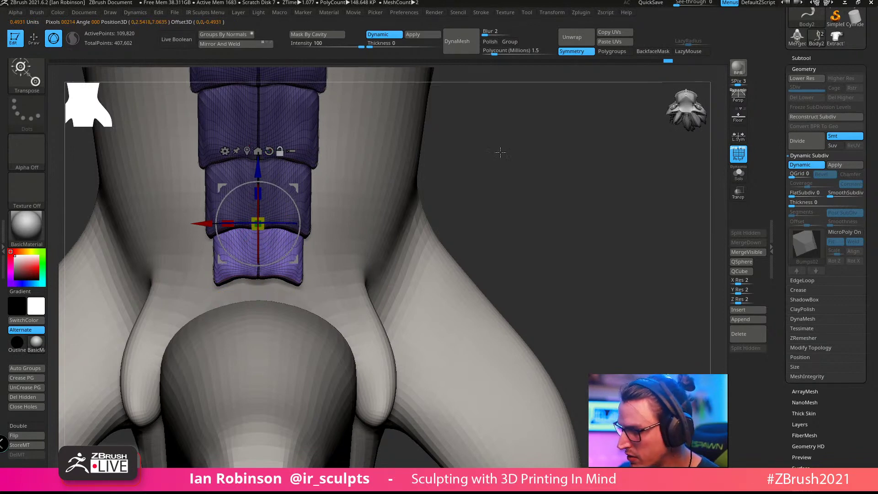
pyautogui.keyDown('alt'); pyautogui.moveTo(500, 152); pyautogui.dragTo(545, 184); pyautogui.keyUp('alt')
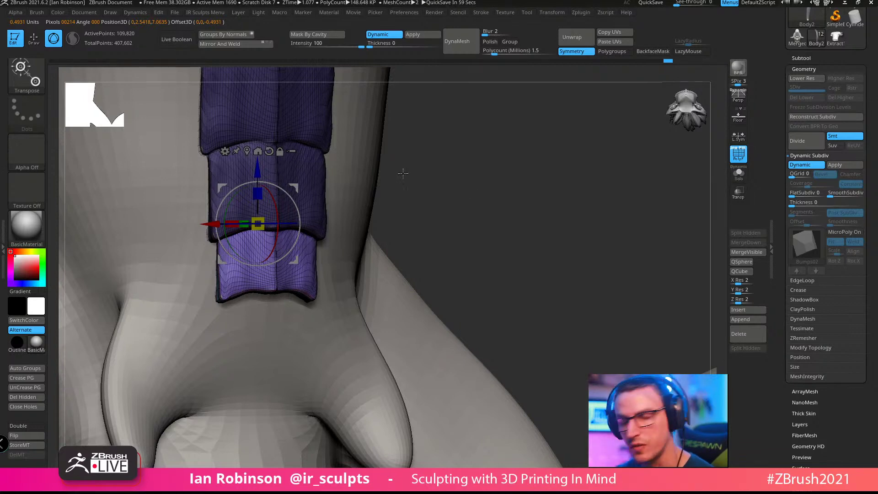
# Step: Duplicate the last armour plate downward along the gizmo's Z axis and nudge the copy into line beneath it
pyautogui.moveTo(449, 196); pyautogui.dragTo(451, 161)
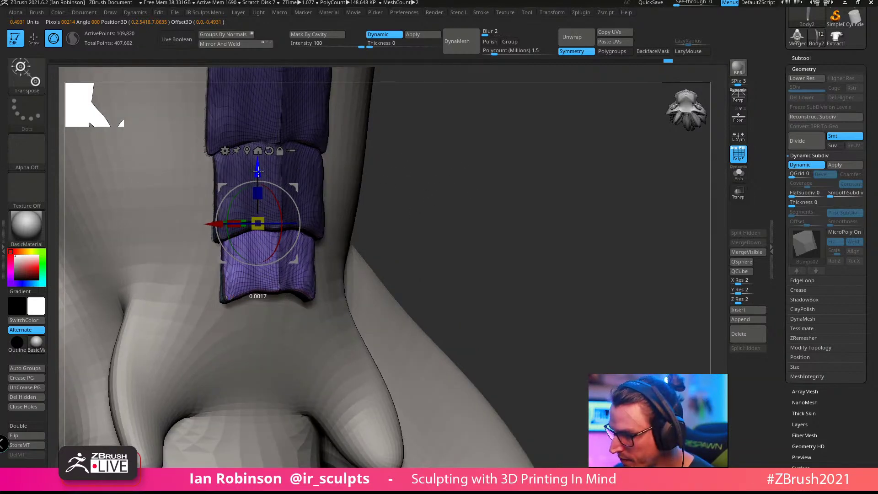
pyautogui.keyDown('ctrl'); pyautogui.moveTo(257, 170); pyautogui.dragTo(258, 225); pyautogui.keyUp('ctrl')
pyautogui.moveTo(419, 194); pyautogui.dragTo(488, 186)
pyautogui.moveTo(281, 268); pyautogui.dragTo(367, 241)
pyautogui.moveTo(435, 216); pyautogui.dragTo(411, 211)
pyautogui.moveTo(268, 229); pyautogui.dragTo(269, 238)
# Step: Scale the new plate down slightly and shift it along the gizmo's Z axis to tuck under the plate above
pyautogui.press('q')
pyautogui.moveTo(380, 233)
pyautogui.mouseDown()
pyautogui.moveTo(347, 245)
pyautogui.moveTo(388, 197)
pyautogui.moveTo(471, 168)
pyautogui.mouseUp()
pyautogui.press('w')
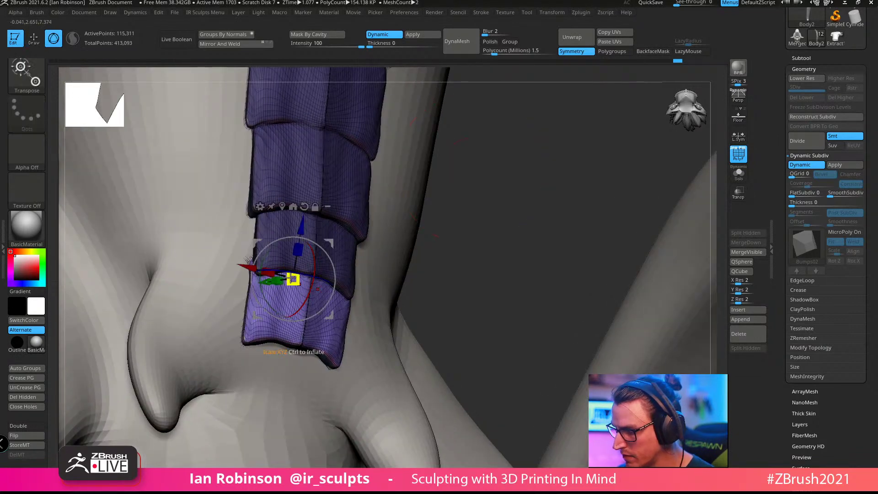
pyautogui.moveTo(294, 277); pyautogui.dragTo(296, 281)
pyautogui.moveTo(301, 227); pyautogui.dragTo(301, 224)
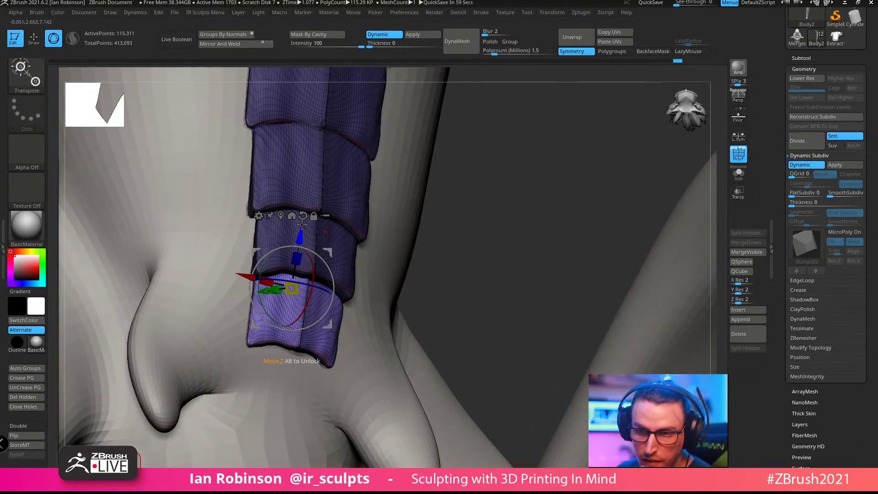
# Step: Duplicate the lowest plate again along the gizmo's Z axis to place another one between the small horns
pyautogui.moveTo(482, 179); pyautogui.dragTo(382, 243)
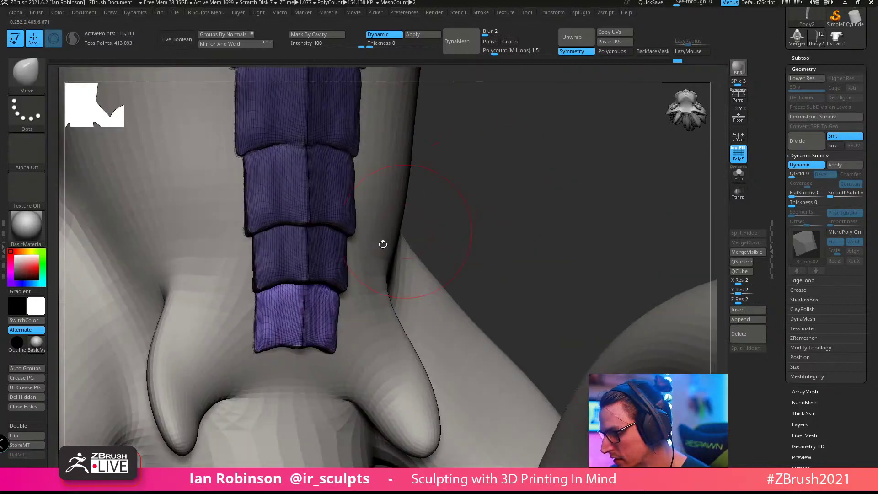
pyautogui.press('q')
pyautogui.moveTo(478, 190)
pyautogui.mouseDown()
pyautogui.moveTo(483, 165)
pyautogui.moveTo(324, 248)
pyautogui.mouseUp()
pyautogui.keyDown('alt'); pyautogui.moveTo(324, 248); pyautogui.dragTo(317, 176, button='right'); pyautogui.keyUp('alt')
pyautogui.press('w')
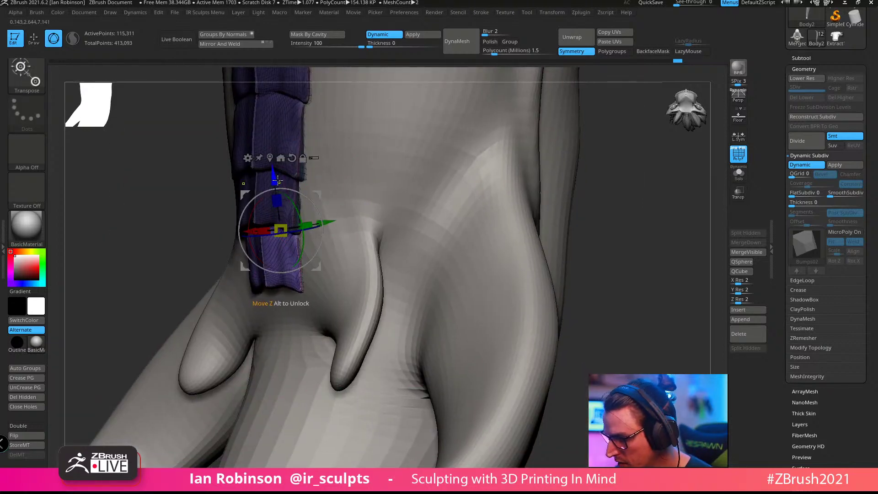
pyautogui.keyDown('ctrl'); pyautogui.moveTo(274, 179); pyautogui.dragTo(281, 249); pyautogui.keyUp('ctrl')
# Step: Isolate the armour plate subtool in a side view and switch from the gizmo to the Transpose line
pyautogui.moveTo(282, 249); pyautogui.dragTo(390, 249, button='right')
pyautogui.moveTo(364, 188); pyautogui.dragTo(274, 308, button='right')
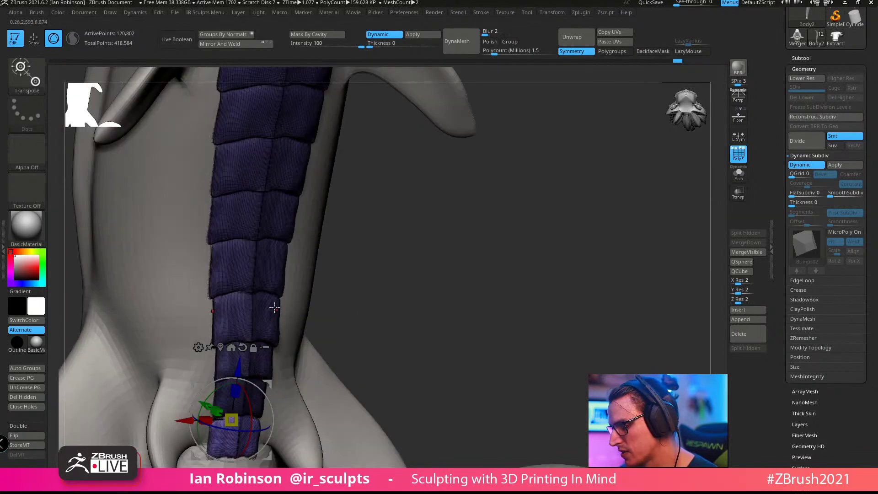
pyautogui.moveTo(269, 266); pyautogui.dragTo(378, 255, button='right')
pyautogui.moveTo(377, 217); pyautogui.dragTo(453, 245, button='right')
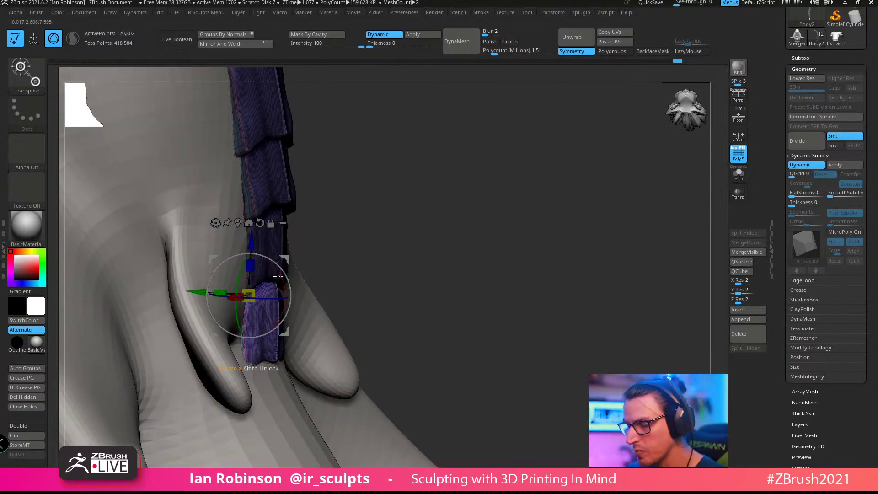
pyautogui.press('y')
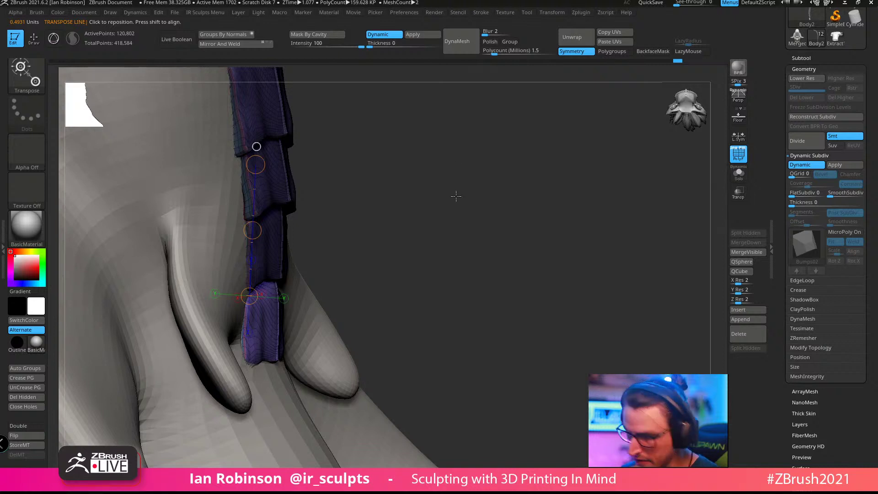
pyautogui.click(734, 171)
pyautogui.moveTo(505, 275); pyautogui.dragTo(483, 235)
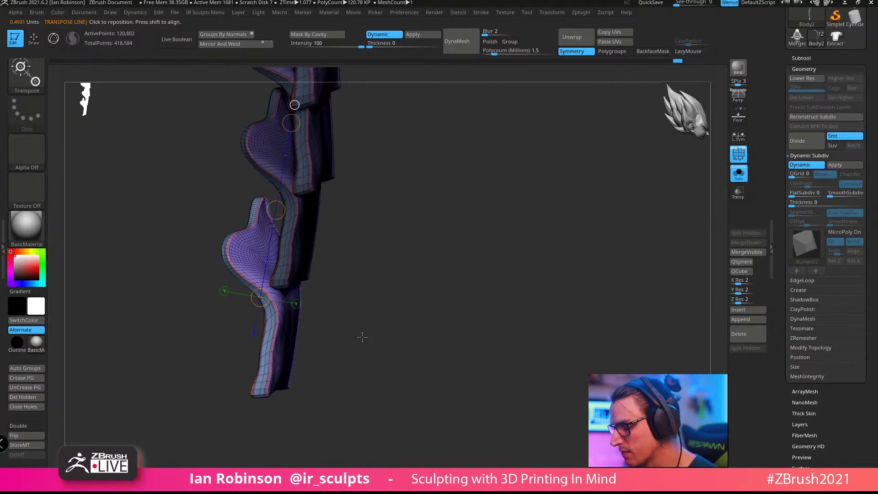
# Step: Try to reshape the lowest plate with Transpose lines drawn along its length, and undo the attempts
pyautogui.moveTo(316, 195); pyautogui.dragTo(603, 85)
pyautogui.moveTo(277, 382); pyautogui.dragTo(303, 226)
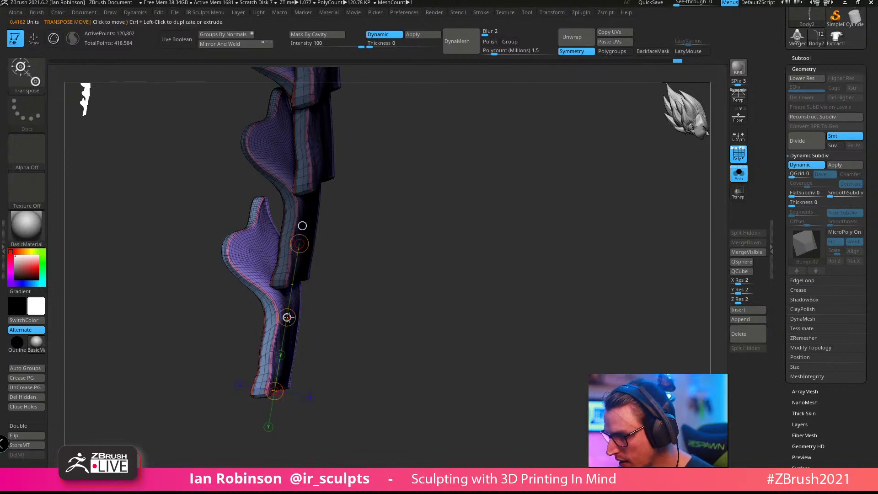
pyautogui.moveTo(287, 316); pyautogui.dragTo(272, 316)
pyautogui.moveTo(265, 388)
pyautogui.mouseDown()
pyautogui.moveTo(266, 292)
pyautogui.moveTo(321, 194)
pyautogui.moveTo(273, 386)
pyautogui.moveTo(280, 391)
pyautogui.mouseUp()
pyautogui.hotkey('ctrl', 'z')
pyautogui.moveTo(277, 343)
pyautogui.mouseDown()
pyautogui.moveTo(348, 348)
pyautogui.moveTo(218, 350)
pyautogui.moveTo(384, 325)
pyautogui.moveTo(214, 340)
pyautogui.moveTo(384, 325)
pyautogui.moveTo(195, 352)
pyautogui.moveTo(352, 325)
pyautogui.moveTo(284, 342)
pyautogui.mouseUp()
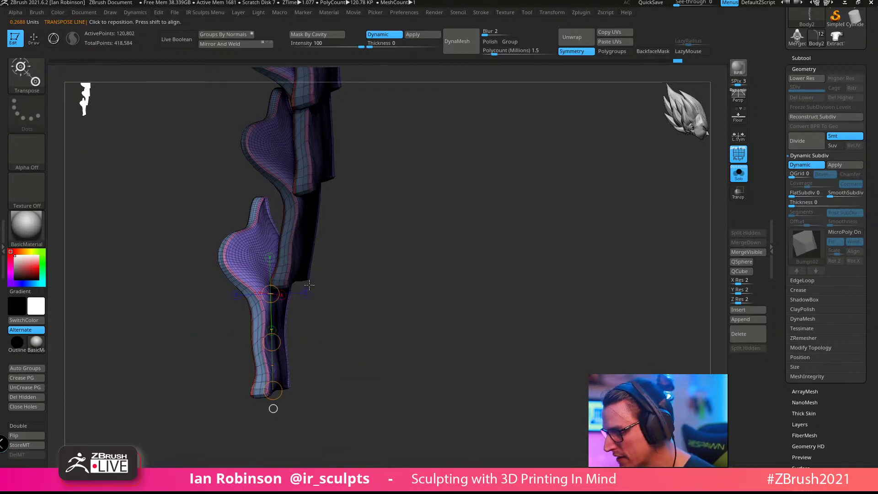
pyautogui.hotkey('ctrl', 'z')
pyautogui.hotkey('ctrl', 'z')
pyautogui.hotkey('ctrl', 'shift', 'z')
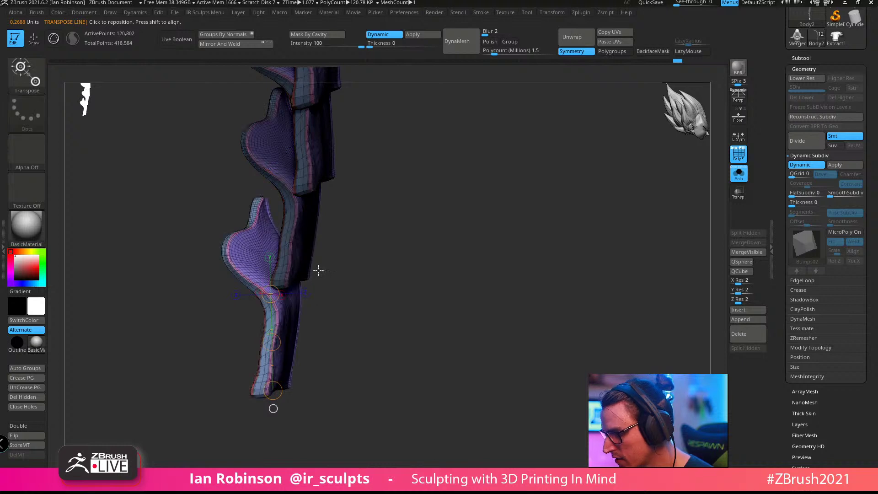
# Step: Draw a Transpose line up from the lowest plate's bottom edge and bend the plate's upper part inward to straighten its profile
pyautogui.moveTo(304, 242); pyautogui.dragTo(347, 83)
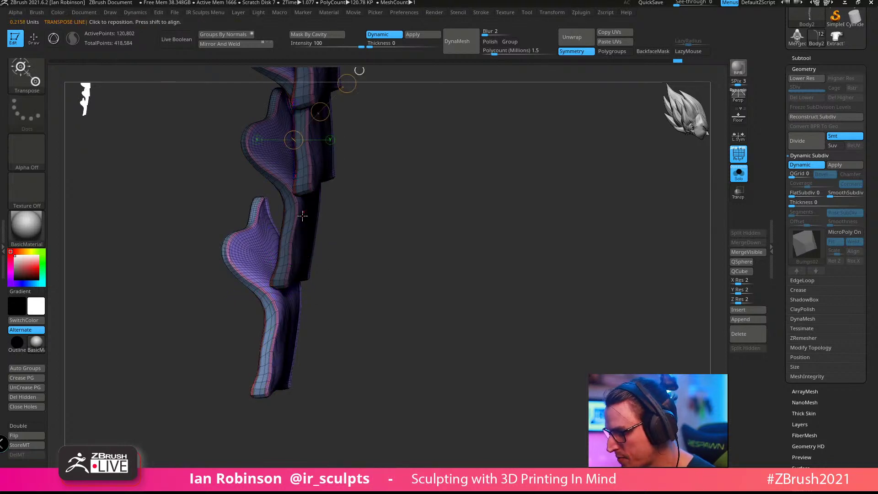
pyautogui.moveTo(272, 390); pyautogui.dragTo(303, 199)
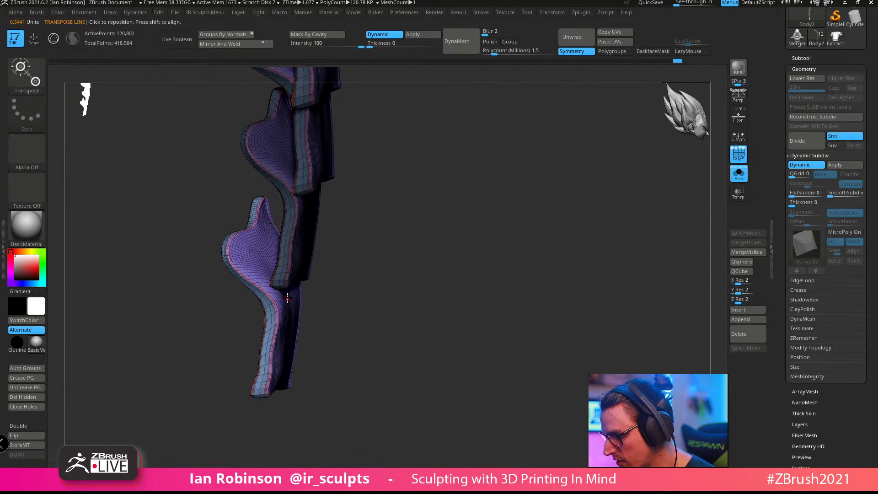
pyautogui.keyDown('alt'); pyautogui.moveTo(287, 295); pyautogui.dragTo(282, 285); pyautogui.keyUp('alt')
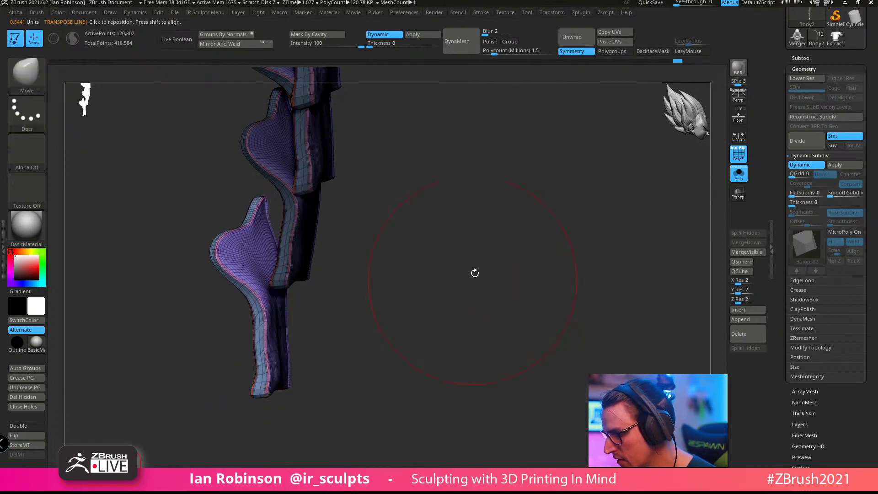
pyautogui.moveTo(484, 270)
pyautogui.mouseDown()
pyautogui.moveTo(456, 266)
pyautogui.moveTo(482, 286)
pyautogui.mouseUp()
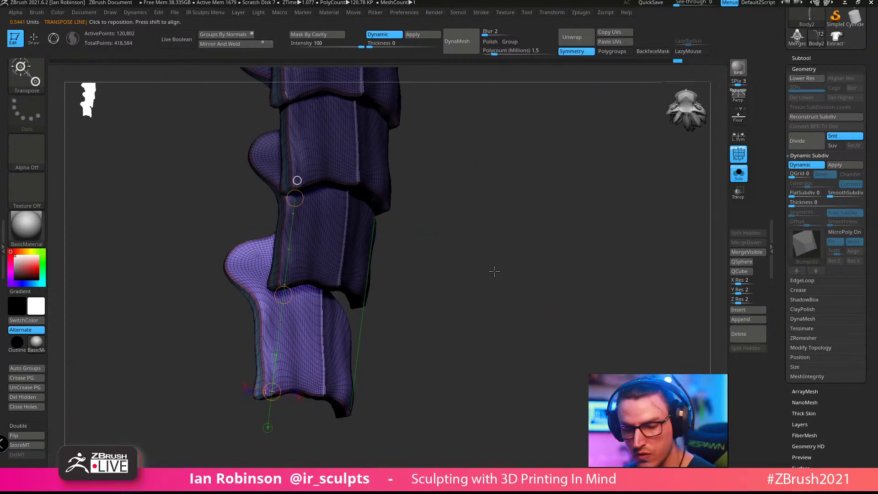
# Step: Return to the gizmo, recentre and reorient it on the lowest plate, and offset it to the plate's outer face below the overlap
pyautogui.press('y')
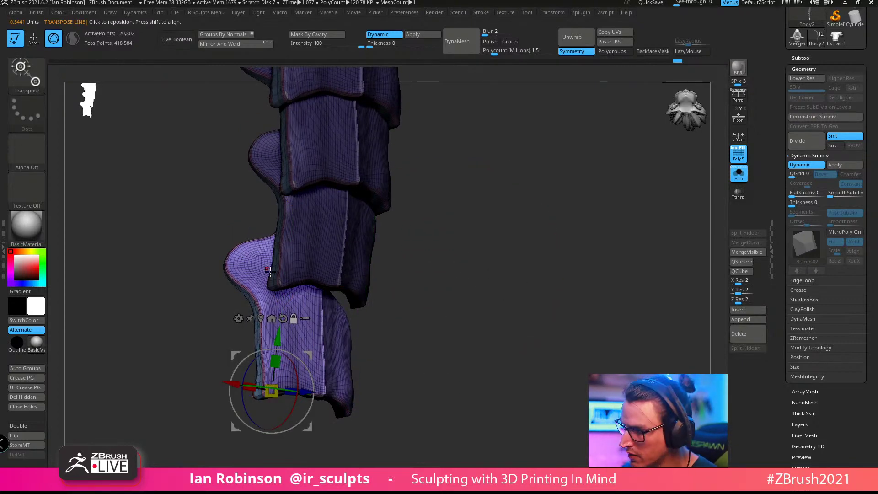
pyautogui.keyDown('alt'); pyautogui.click(261, 319); pyautogui.keyUp('alt')
pyautogui.keyDown('alt'); pyautogui.click(305, 238); pyautogui.keyUp('alt')
pyautogui.keyDown('shift'); pyautogui.moveTo(450, 237); pyautogui.dragTo(492, 235); pyautogui.keyUp('shift')
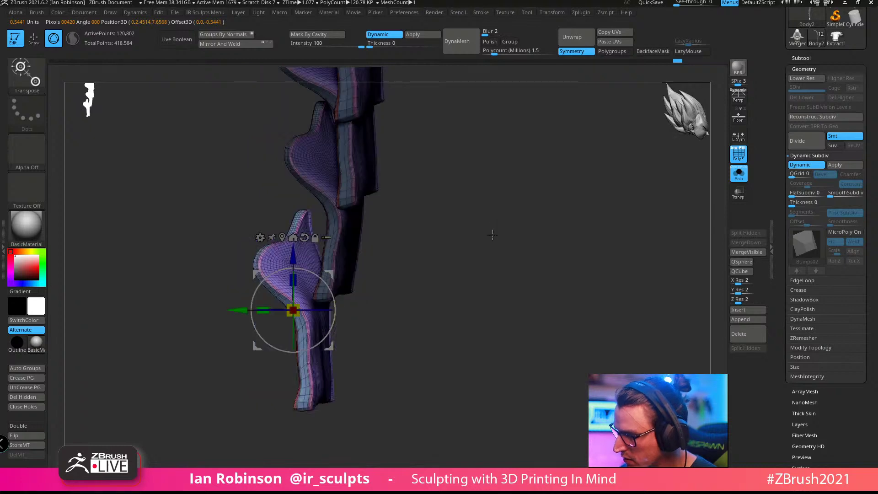
pyautogui.moveTo(293, 311); pyautogui.dragTo(329, 329)
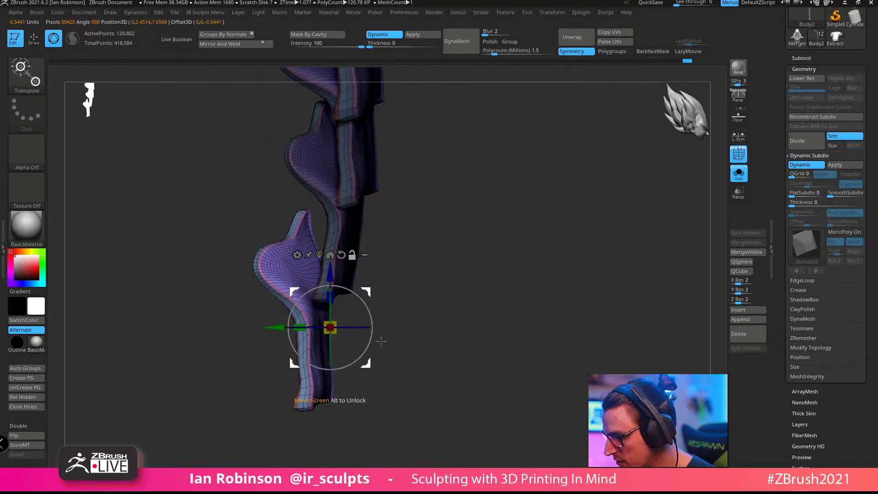
# Step: Show the body again and move the lowest plate along the gizmo's Y axis to sit on the body surface
pyautogui.click(739, 174)
pyautogui.moveTo(415, 303); pyautogui.dragTo(429, 282)
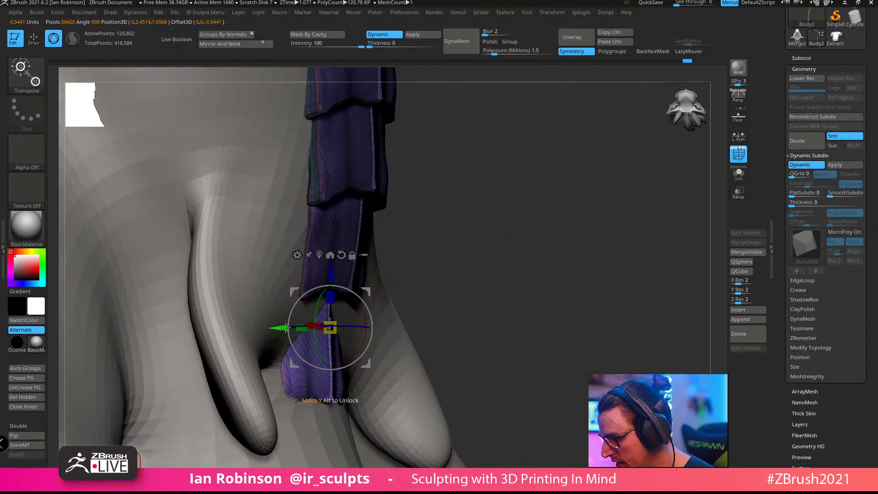
pyautogui.moveTo(281, 328); pyautogui.dragTo(294, 328)
pyautogui.moveTo(542, 230)
pyautogui.mouseDown()
pyautogui.moveTo(501, 227)
pyautogui.moveTo(492, 212)
pyautogui.moveTo(415, 241)
pyautogui.mouseUp()
pyautogui.press('q')
# Step: Scale the lowest plate down slightly and slide it under the plate above to continue the taper
pyautogui.moveTo(415, 241)
pyautogui.keyDown('ctrl'); pyautogui.mouseDown(button='right')
pyautogui.moveTo(402, 274)
pyautogui.moveTo(404, 219)
pyautogui.moveTo(437, 293)
pyautogui.moveTo(440, 272)
pyautogui.moveTo(362, 245)
pyautogui.moveTo(549, 212)
pyautogui.moveTo(507, 189)
pyautogui.mouseUp(button='right'); pyautogui.keyUp('ctrl')
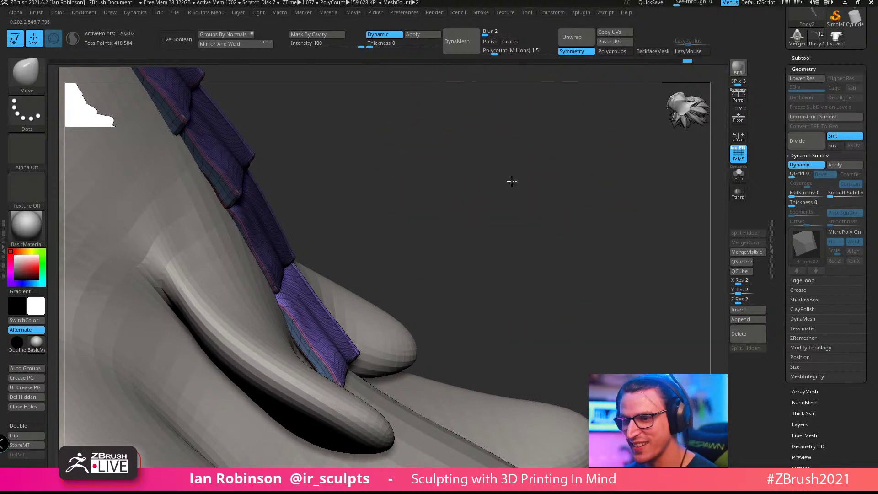
pyautogui.moveTo(511, 180)
pyautogui.mouseDown(button='right')
pyautogui.moveTo(513, 169)
pyautogui.moveTo(512, 190)
pyautogui.moveTo(475, 209)
pyautogui.moveTo(460, 171)
pyautogui.mouseUp(button='right')
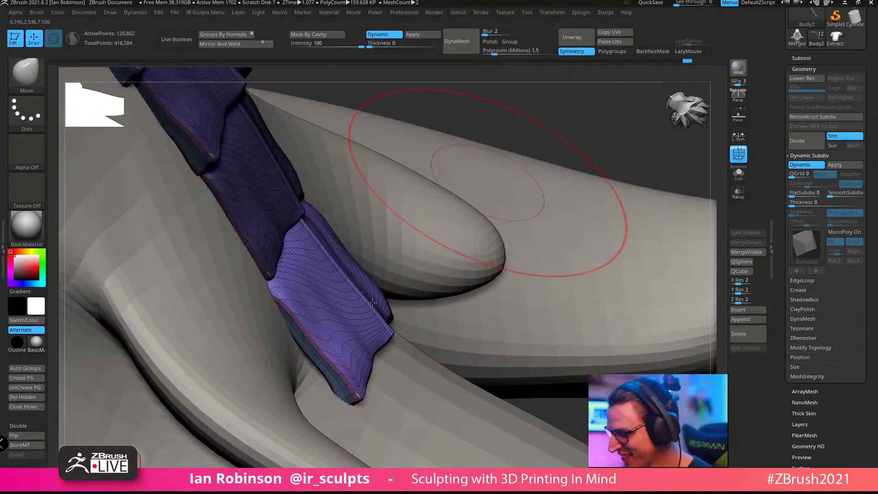
pyautogui.moveTo(431, 235)
pyautogui.mouseDown(button='right')
pyautogui.moveTo(383, 323)
pyautogui.moveTo(364, 279)
pyautogui.mouseUp(button='right')
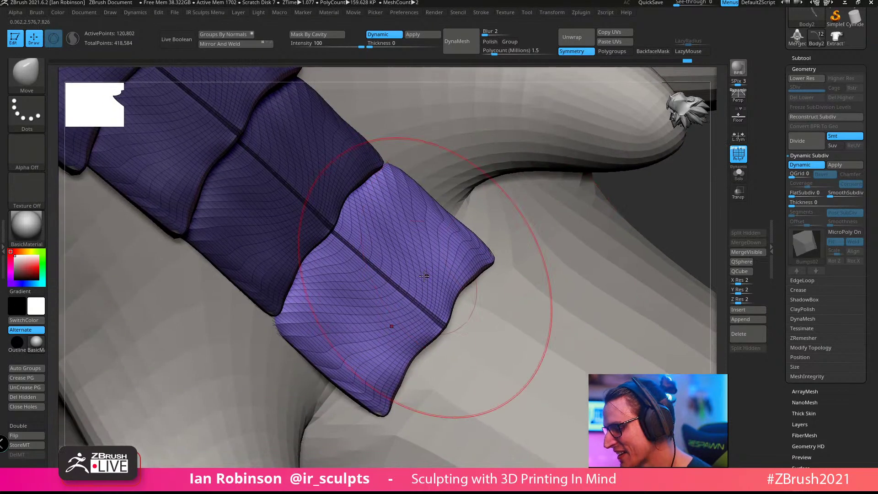
pyautogui.press('w')
pyautogui.moveTo(360, 274); pyautogui.dragTo(366, 268)
pyautogui.moveTo(328, 230); pyautogui.dragTo(316, 218)
pyautogui.press('q')
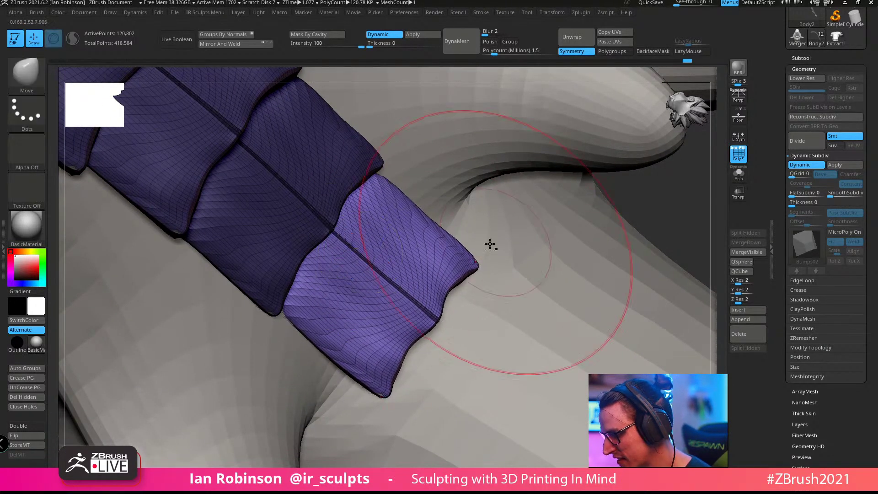
# Step: Duplicate the lowest plate along the gizmo's Z axis onto the base of the tail
pyautogui.moveTo(490, 243)
pyautogui.mouseDown(button='right')
pyautogui.moveTo(461, 197)
pyautogui.moveTo(464, 212)
pyautogui.moveTo(421, 205)
pyautogui.mouseUp(button='right')
pyautogui.press('w')
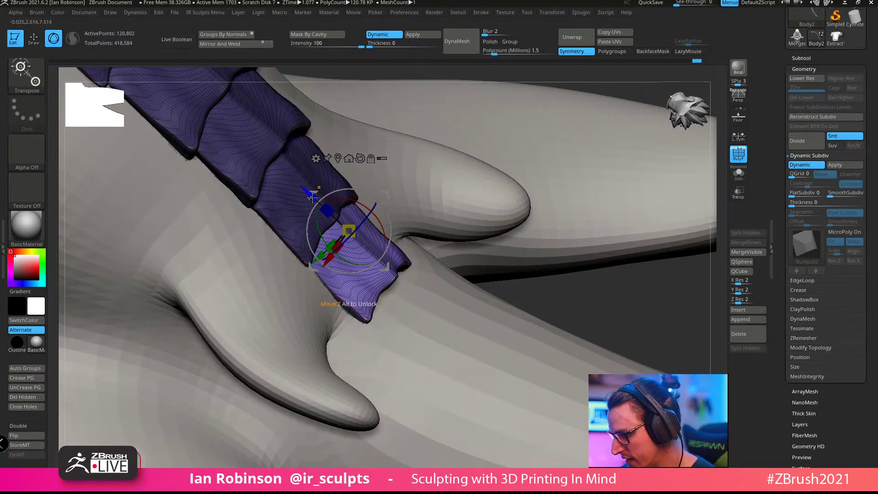
pyautogui.keyDown('ctrl'); pyautogui.moveTo(311, 198); pyautogui.dragTo(363, 246); pyautogui.keyUp('ctrl')
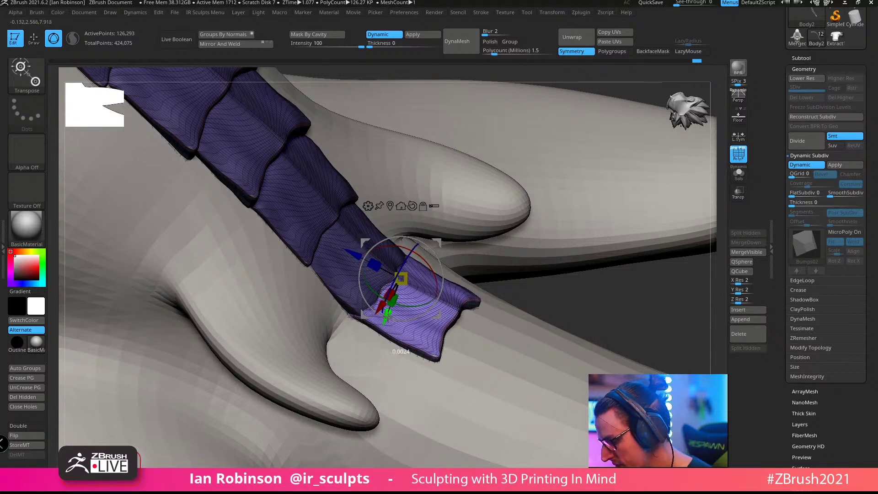
# Step: Duplicate the last plate with the gizmo further along the tail
pyautogui.press('q')
pyautogui.moveTo(500, 288)
pyautogui.mouseDown(button='right')
pyautogui.moveTo(485, 286)
pyautogui.moveTo(482, 258)
pyautogui.moveTo(474, 261)
pyautogui.moveTo(513, 249)
pyautogui.mouseUp(button='right')
pyautogui.moveTo(516, 256); pyautogui.dragTo(511, 218, button='right')
pyautogui.moveTo(574, 208)
pyautogui.mouseDown(button='right')
pyautogui.moveTo(533, 177)
pyautogui.moveTo(526, 191)
pyautogui.mouseUp(button='right')
pyautogui.rightClick(525, 191)
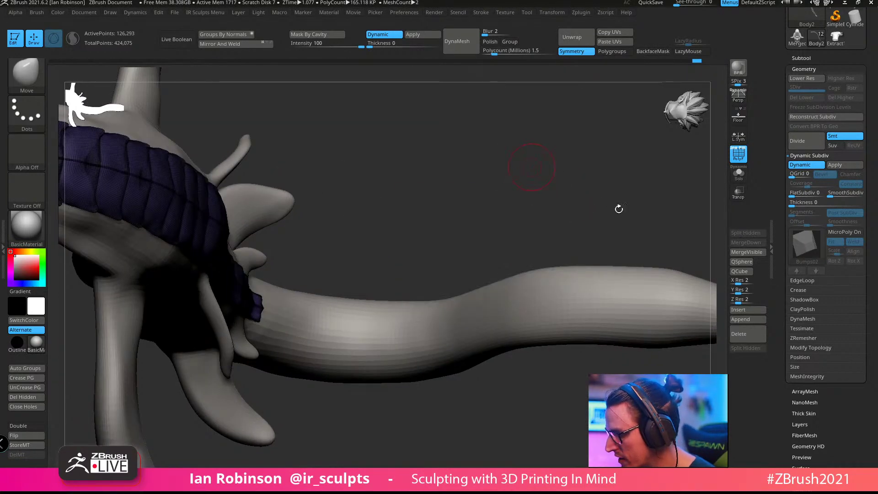
pyautogui.keyDown('ctrl'); pyautogui.moveTo(619, 208); pyautogui.dragTo(333, 191, button='right'); pyautogui.keyUp('ctrl')
pyautogui.press('w')
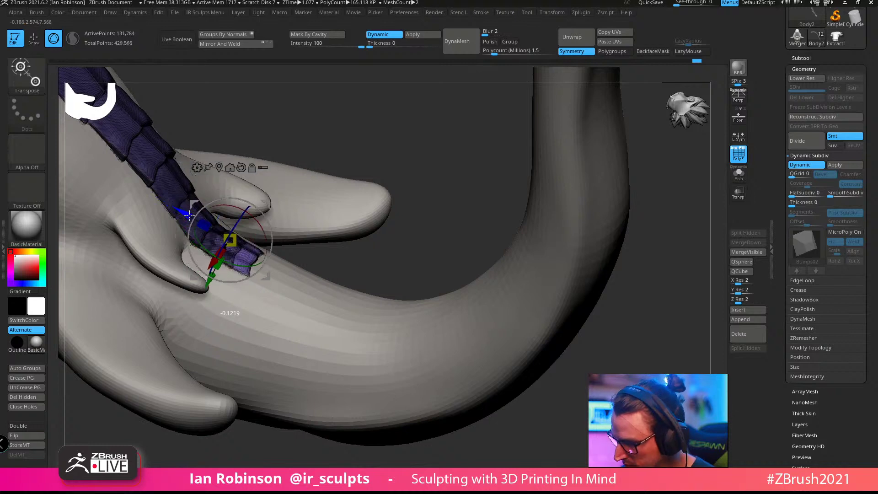
# Step: Place the copied plate at the end of the row along the tail's inner curve and fit it against the surface
pyautogui.moveTo(274, 229); pyautogui.dragTo(274, 230)
pyautogui.press('q')
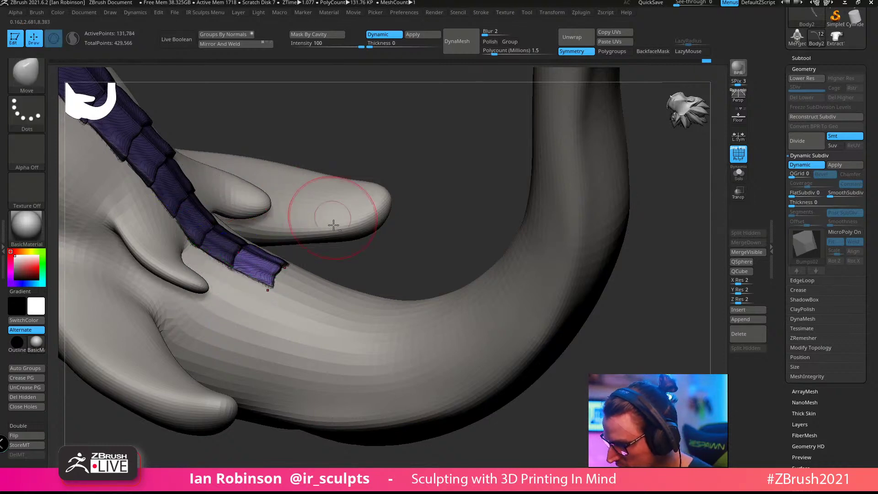
pyautogui.moveTo(337, 233)
pyautogui.keyDown('ctrl'); pyautogui.mouseDown(button='right')
pyautogui.moveTo(353, 294)
pyautogui.moveTo(352, 347)
pyautogui.mouseUp(button='right'); pyautogui.keyUp('ctrl')
pyautogui.press('w')
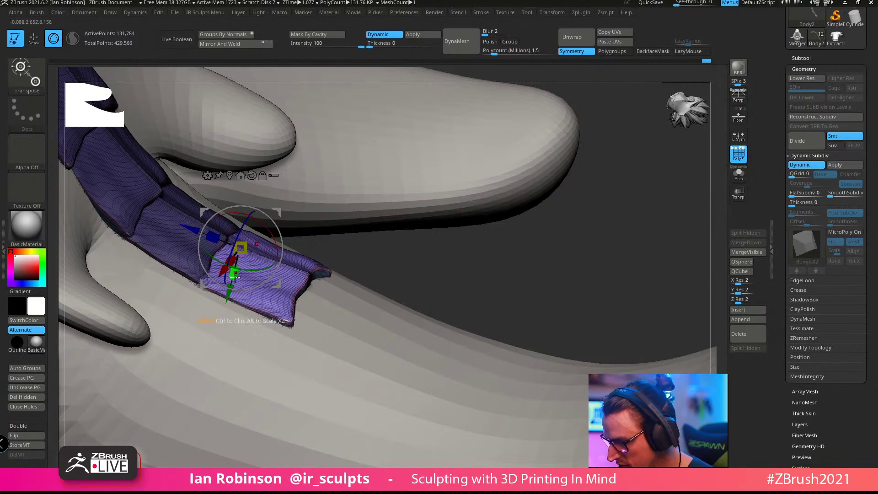
pyautogui.press('q')
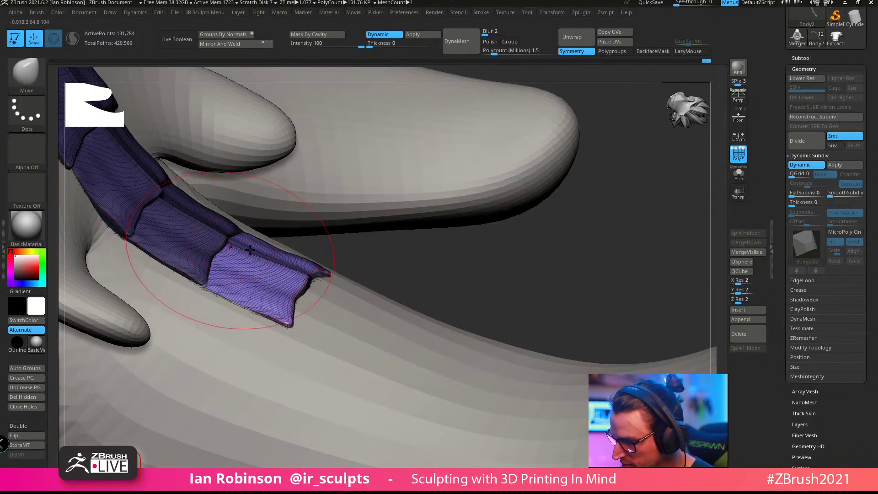
pyautogui.moveTo(249, 250)
pyautogui.mouseDown(button='right')
pyautogui.moveTo(398, 229)
pyautogui.moveTo(393, 284)
pyautogui.mouseUp(button='right')
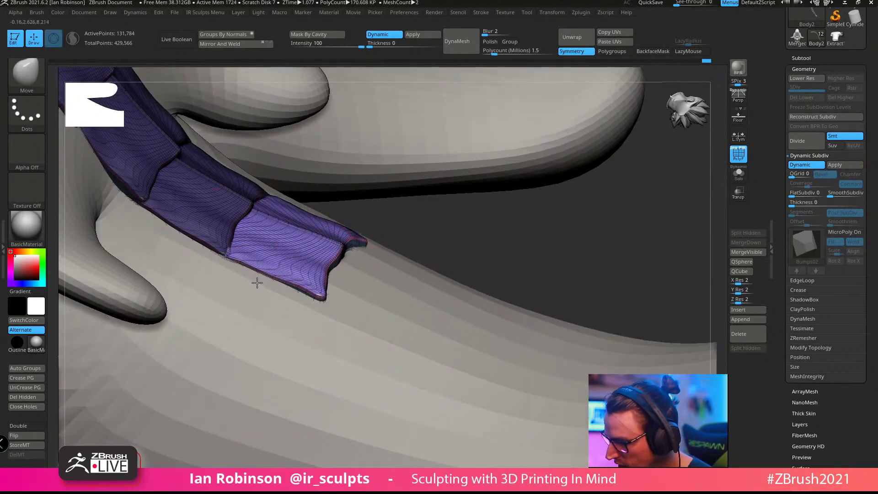
pyautogui.moveTo(257, 283); pyautogui.dragTo(345, 256, button='right')
# Step: Duplicate the end plate one position further down the tail and adjust the copy so it tucks under its neighbour
pyautogui.press('w')
pyautogui.moveTo(212, 221); pyautogui.dragTo(306, 312)
pyautogui.press('q')
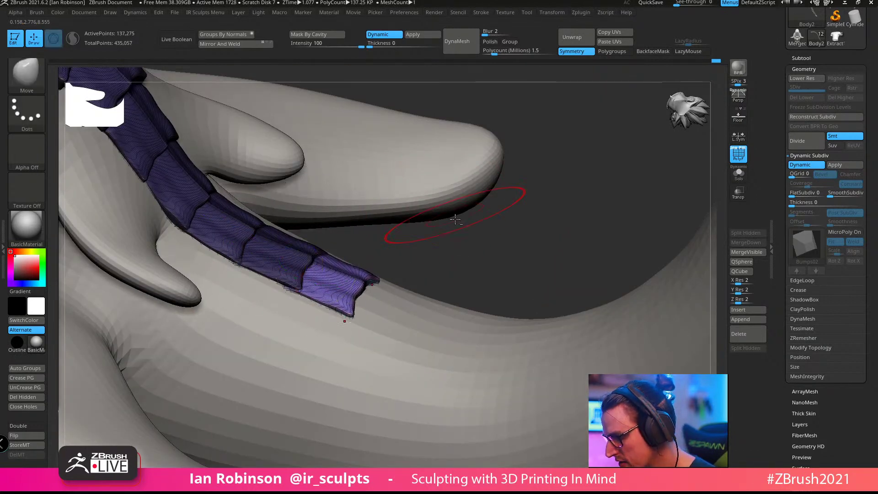
pyautogui.keyDown('ctrl'); pyautogui.moveTo(459, 219); pyautogui.dragTo(480, 249, button='right'); pyautogui.keyUp('ctrl')
pyautogui.press('w')
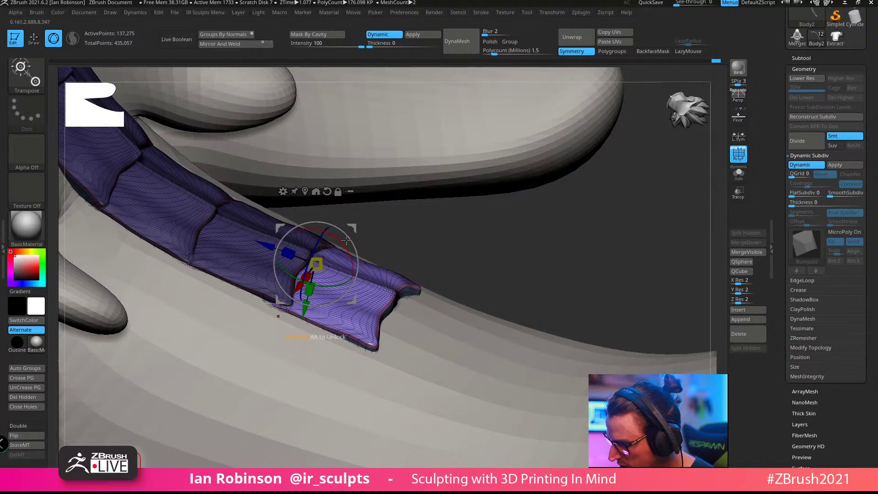
pyautogui.press('q')
pyautogui.keyDown('ctrl'); pyautogui.moveTo(517, 245); pyautogui.dragTo(513, 202, button='right'); pyautogui.keyUp('ctrl')
pyautogui.press('w')
# Step: Add another copy of the last plate below the large fin and rotate it to follow the tail
pyautogui.keyDown('ctrl'); pyautogui.moveTo(281, 255); pyautogui.dragTo(322, 260); pyautogui.keyUp('ctrl')
pyautogui.moveTo(360, 335); pyautogui.dragTo(359, 338)
pyautogui.moveTo(530, 220)
pyautogui.mouseDown(button='right')
pyautogui.moveTo(514, 292)
pyautogui.moveTo(531, 298)
pyautogui.moveTo(535, 220)
pyautogui.moveTo(526, 247)
pyautogui.moveTo(519, 233)
pyautogui.mouseUp(button='right')
pyautogui.press('q')
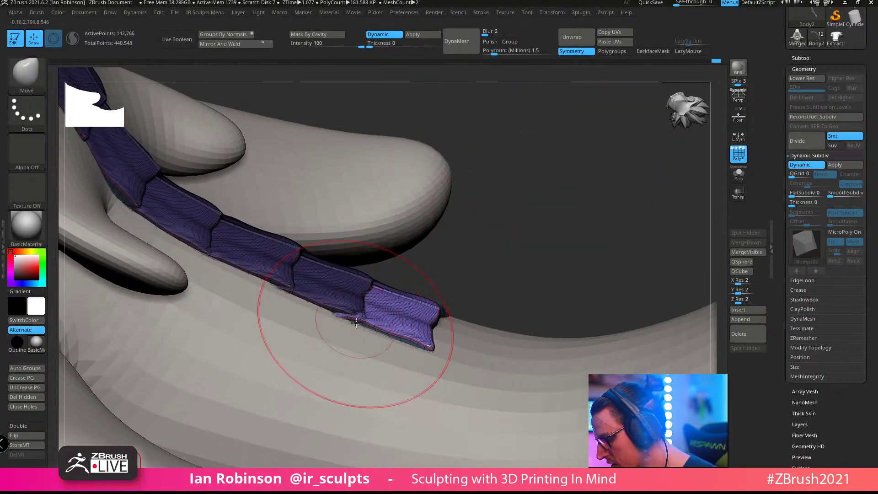
# Step: Extend the row with one more duplicated plate and tilt it to match the tail's bend
pyautogui.press('w')
pyautogui.moveTo(395, 293); pyautogui.dragTo(472, 296)
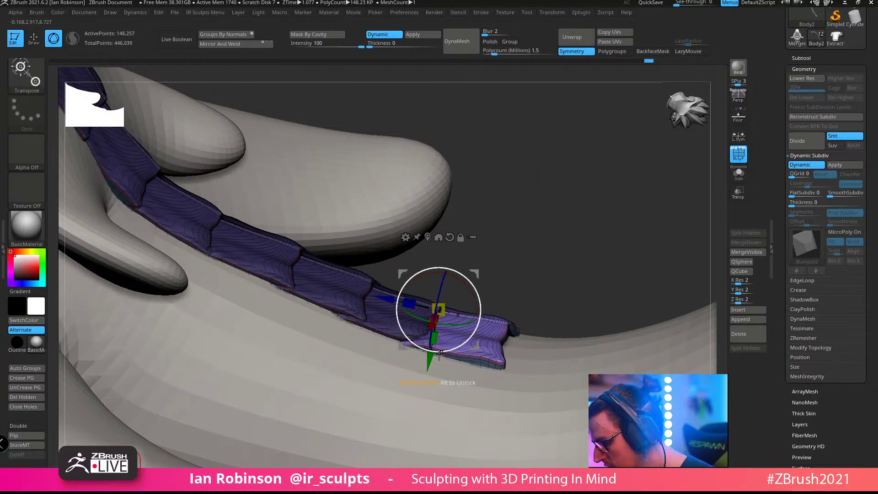
pyautogui.moveTo(429, 361); pyautogui.dragTo(446, 350)
pyautogui.press('q')
pyautogui.moveTo(555, 212)
pyautogui.keyDown('alt'); pyautogui.mouseDown()
pyautogui.moveTo(567, 278)
pyautogui.moveTo(543, 186)
pyautogui.moveTo(414, 286)
pyautogui.mouseUp(); pyautogui.keyUp('alt')
pyautogui.moveTo(517, 270)
pyautogui.mouseDown()
pyautogui.moveTo(507, 288)
pyautogui.moveTo(517, 382)
pyautogui.mouseUp()
# Step: Copy the end plate further along the tail, seat it on the surface and fit its edges from the side and front
pyautogui.press('w')
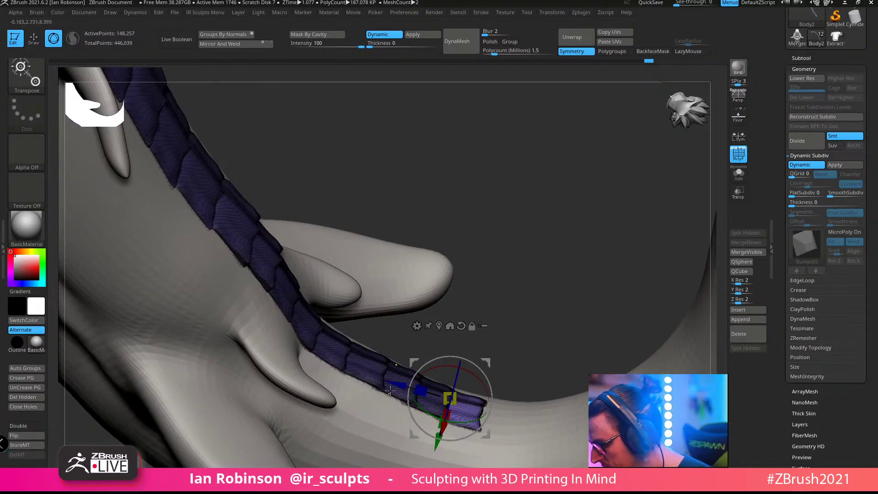
pyautogui.keyDown('ctrl'); pyautogui.moveTo(393, 387); pyautogui.dragTo(422, 394); pyautogui.keyUp('ctrl')
pyautogui.moveTo(549, 341); pyautogui.dragTo(387, 326)
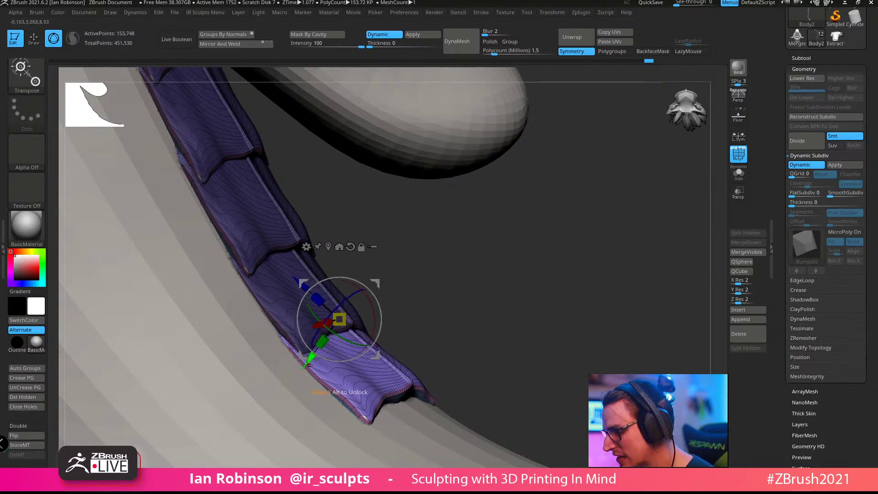
pyautogui.press('q')
pyautogui.moveTo(477, 256)
pyautogui.mouseDown()
pyautogui.moveTo(486, 290)
pyautogui.moveTo(528, 277)
pyautogui.mouseUp()
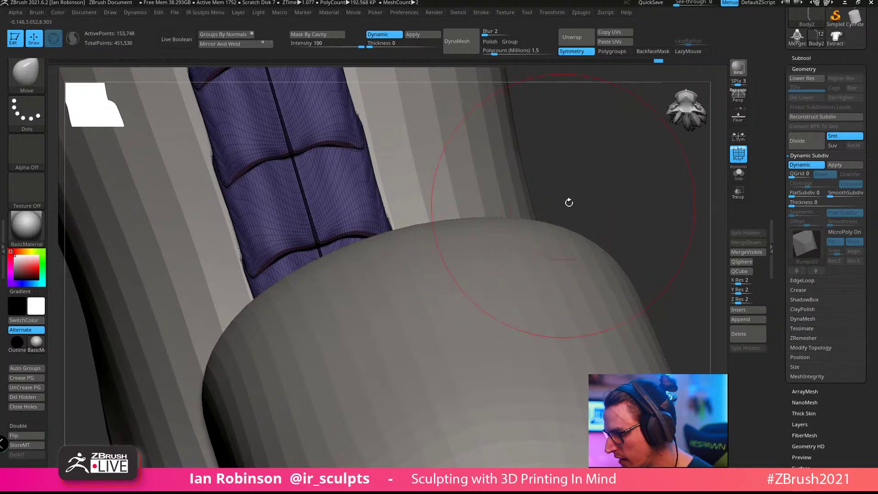
pyautogui.moveTo(569, 203); pyautogui.dragTo(362, 343)
pyautogui.press('w')
pyautogui.press('q')
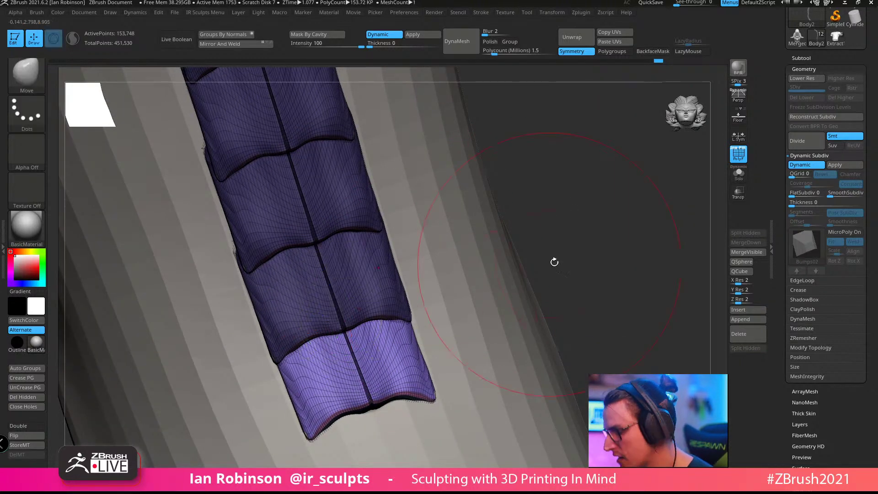
pyautogui.moveTo(555, 261)
pyautogui.mouseDown()
pyautogui.moveTo(539, 251)
pyautogui.moveTo(524, 293)
pyautogui.moveTo(482, 278)
pyautogui.mouseUp()
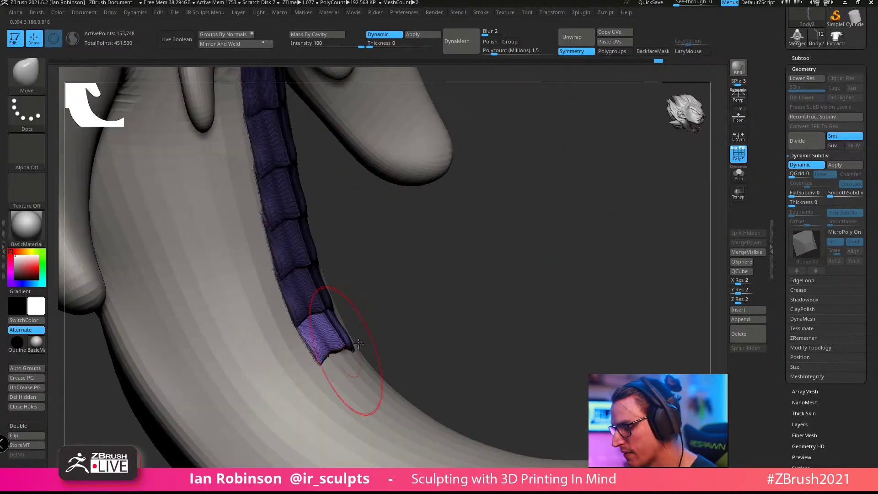
# Step: Duplicate the end plate onto the next stretch of tail, then scale and rotate the copy to continue the taper
pyautogui.press('w')
pyautogui.moveTo(465, 328); pyautogui.dragTo(484, 294)
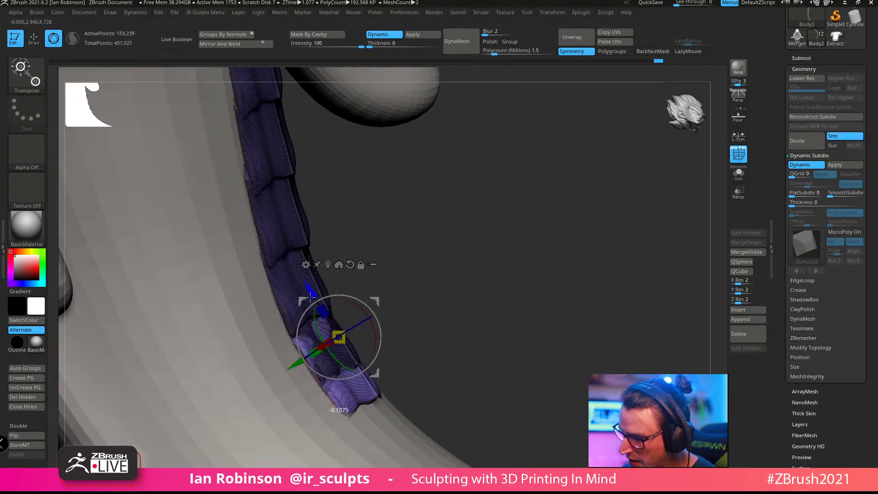
pyautogui.moveTo(318, 316); pyautogui.dragTo(319, 317)
pyautogui.keyDown('alt'); pyautogui.moveTo(428, 315); pyautogui.dragTo(482, 277); pyautogui.keyUp('alt')
pyautogui.keyDown('alt'); pyautogui.moveTo(407, 337); pyautogui.dragTo(307, 325); pyautogui.keyUp('alt')
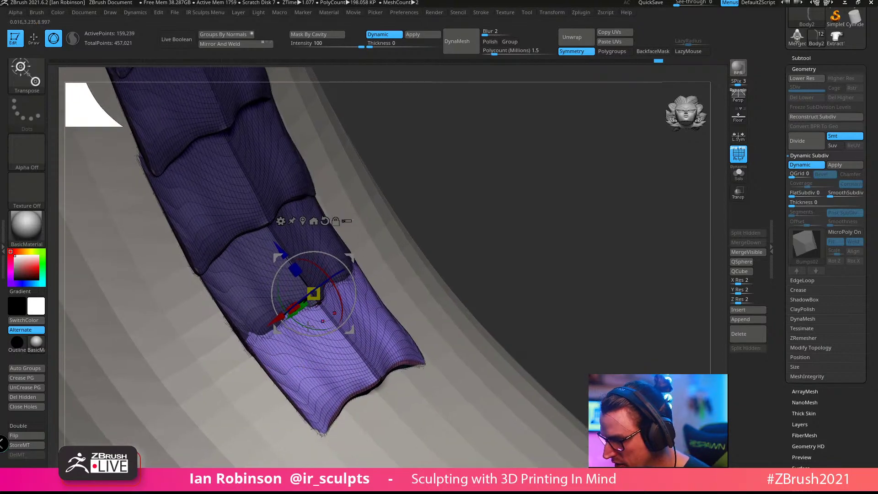
pyautogui.moveTo(384, 268); pyautogui.dragTo(309, 319)
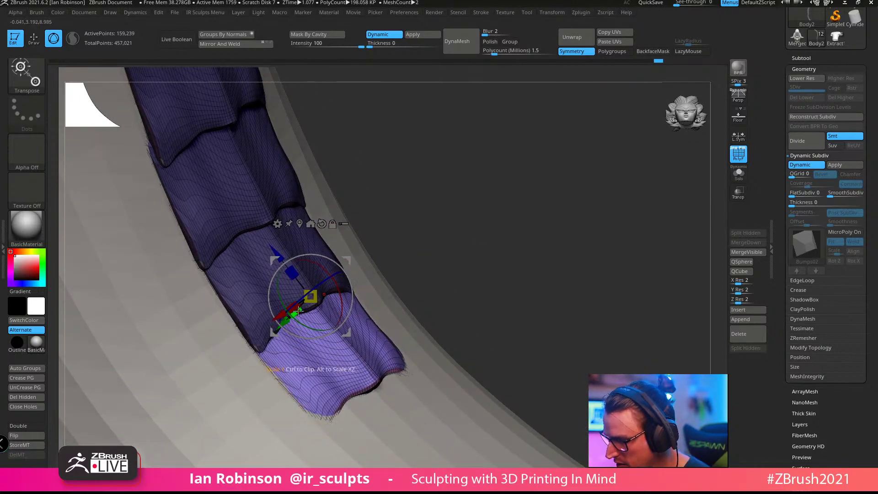
pyautogui.press('q')
pyautogui.press('w')
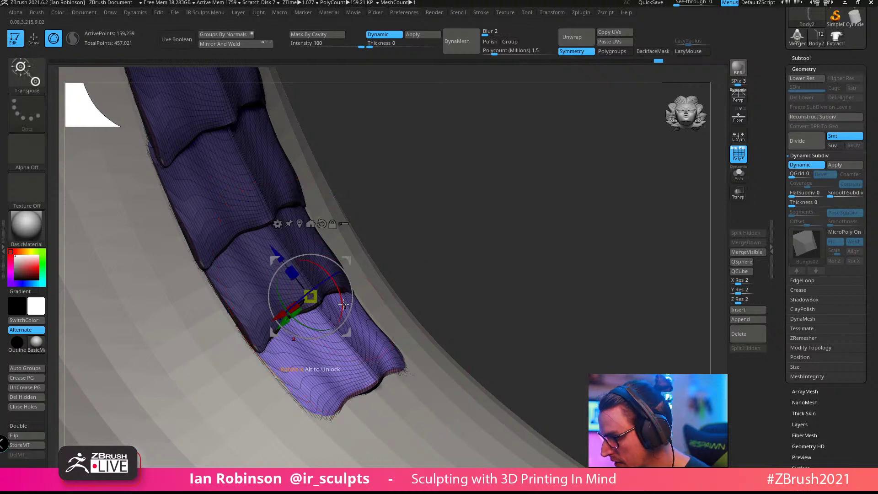
# Step: Continue the row with a further copy overlapped by the previous plate and align it with the tail's centre line
pyautogui.moveTo(500, 229); pyautogui.dragTo(363, 288)
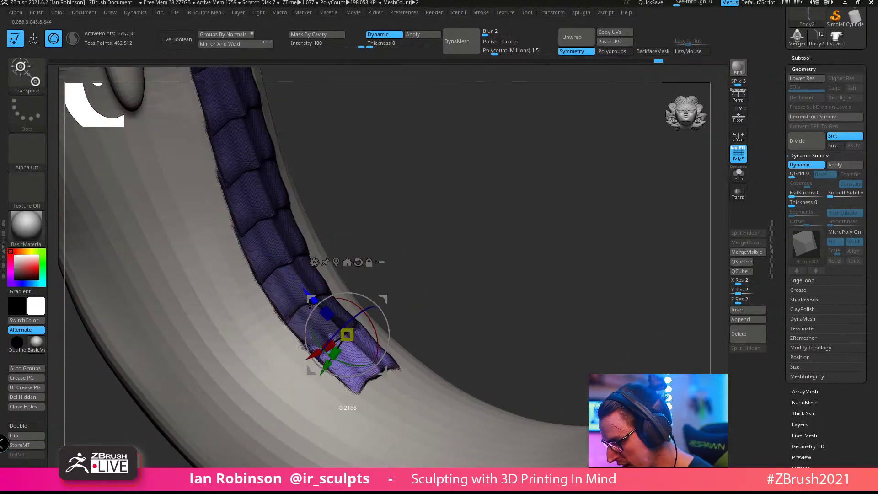
pyautogui.moveTo(361, 290); pyautogui.dragTo(344, 292)
pyautogui.moveTo(324, 341); pyautogui.dragTo(323, 345)
pyautogui.moveTo(493, 251)
pyautogui.keyDown('alt'); pyautogui.mouseDown()
pyautogui.moveTo(426, 218)
pyautogui.moveTo(460, 229)
pyautogui.moveTo(459, 276)
pyautogui.moveTo(484, 196)
pyautogui.moveTo(475, 210)
pyautogui.moveTo(476, 256)
pyautogui.moveTo(364, 286)
pyautogui.mouseUp(); pyautogui.keyUp('alt')
pyautogui.press('q')
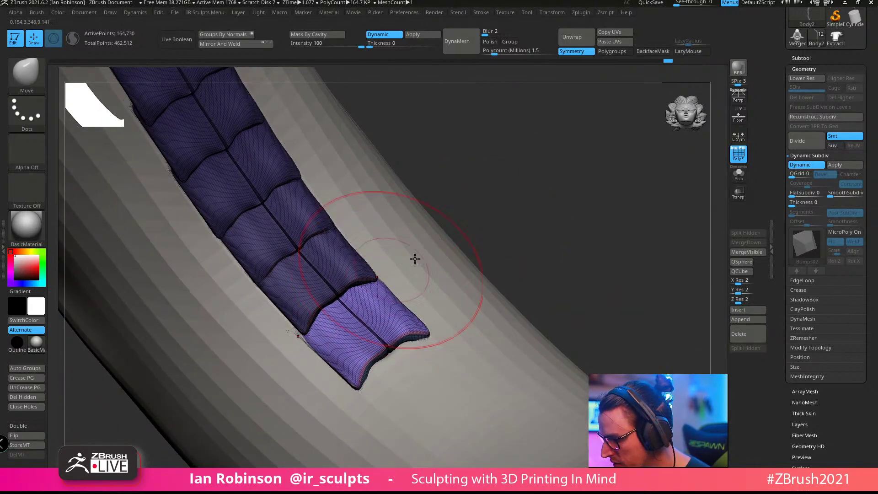
# Step: Duplicate the end plate into the start of the tail's lower bend and shape its edges with the Move brush
pyautogui.press('w')
pyautogui.moveTo(530, 228); pyautogui.dragTo(508, 196)
pyautogui.press('q')
pyautogui.press('w')
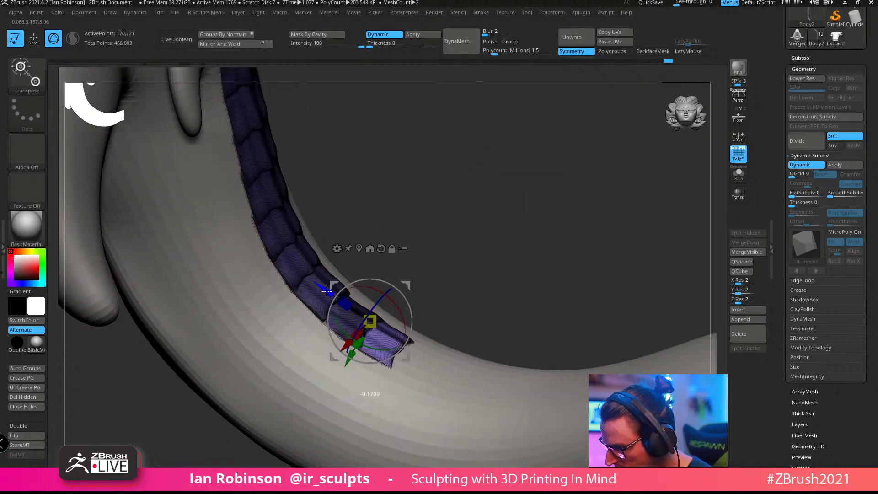
pyautogui.moveTo(327, 291); pyautogui.dragTo(329, 294)
pyautogui.press('q')
pyautogui.moveTo(482, 231)
pyautogui.mouseDown()
pyautogui.moveTo(480, 195)
pyautogui.moveTo(516, 297)
pyautogui.moveTo(476, 286)
pyautogui.moveTo(480, 239)
pyautogui.moveTo(492, 269)
pyautogui.moveTo(494, 245)
pyautogui.mouseUp()
pyautogui.moveTo(273, 405); pyautogui.dragTo(275, 396)
# Step: Place the next plate copy along the lower bend and adjust its position and proportions against the tail
pyautogui.press('w')
pyautogui.moveTo(476, 251)
pyautogui.mouseDown()
pyautogui.moveTo(475, 265)
pyautogui.moveTo(475, 249)
pyautogui.mouseUp()
pyautogui.keyDown('ctrl'); pyautogui.moveTo(256, 307); pyautogui.dragTo(319, 339); pyautogui.keyUp('ctrl')
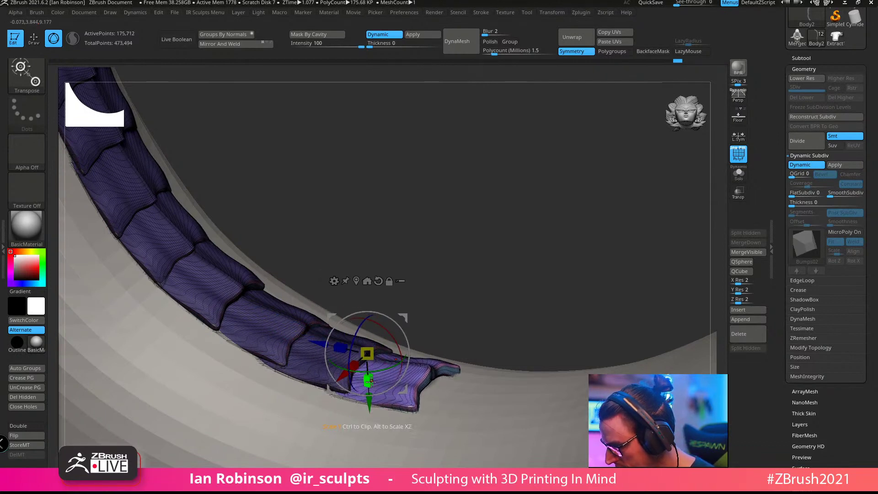
pyautogui.moveTo(369, 381); pyautogui.dragTo(383, 336, button='right')
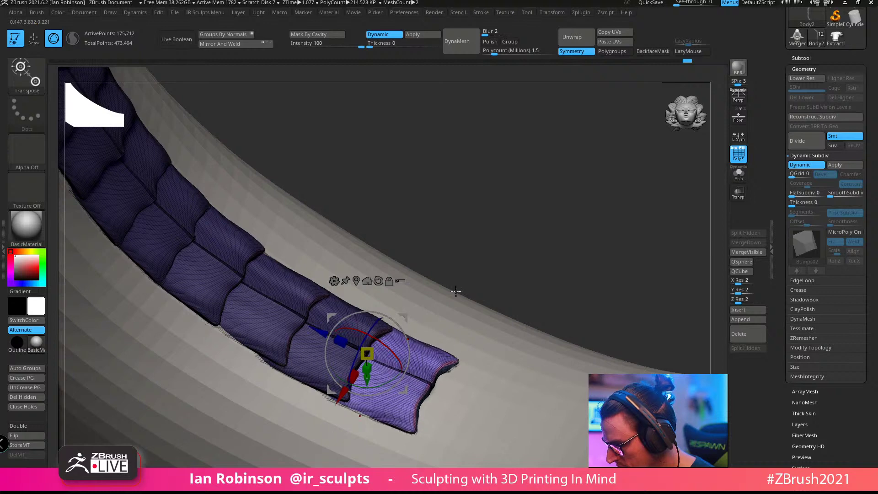
pyautogui.press('q')
# Step: Review the full plate row on the body, then duplicate the end plate and rotate the copy around the bend
pyautogui.moveTo(456, 291)
pyautogui.mouseDown(button='right')
pyautogui.moveTo(468, 209)
pyautogui.moveTo(535, 187)
pyautogui.moveTo(500, 165)
pyautogui.moveTo(562, 207)
pyautogui.moveTo(594, 287)
pyautogui.moveTo(598, 224)
pyautogui.moveTo(515, 251)
pyautogui.mouseUp(button='right')
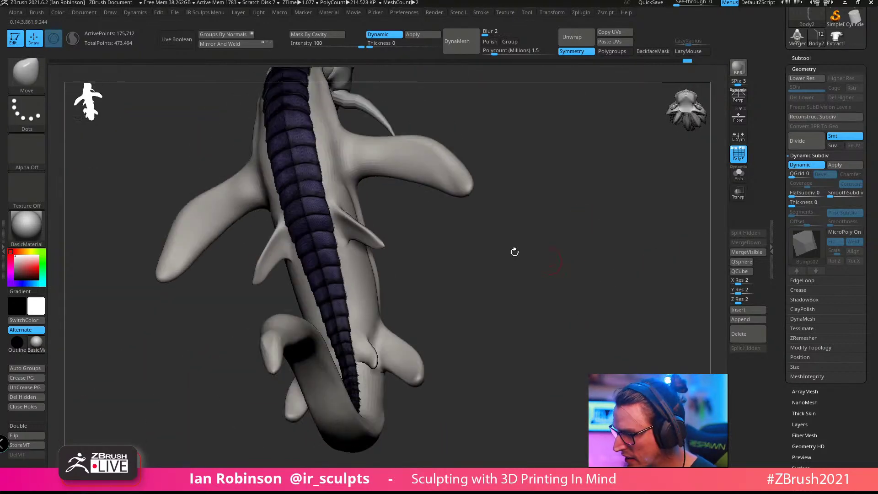
pyautogui.moveTo(324, 186)
pyautogui.mouseDown(button='right')
pyautogui.moveTo(556, 345)
pyautogui.moveTo(332, 242)
pyautogui.mouseUp(button='right')
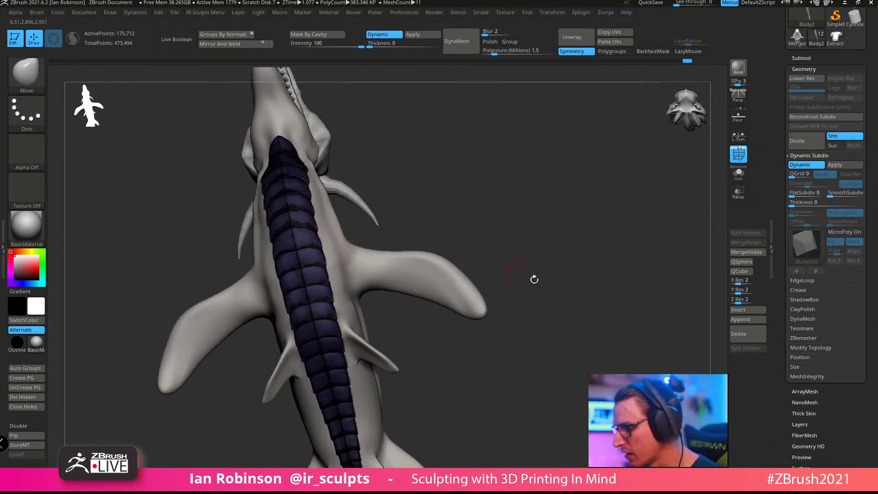
pyautogui.moveTo(534, 279); pyautogui.dragTo(423, 285, button='right')
pyautogui.press('w')
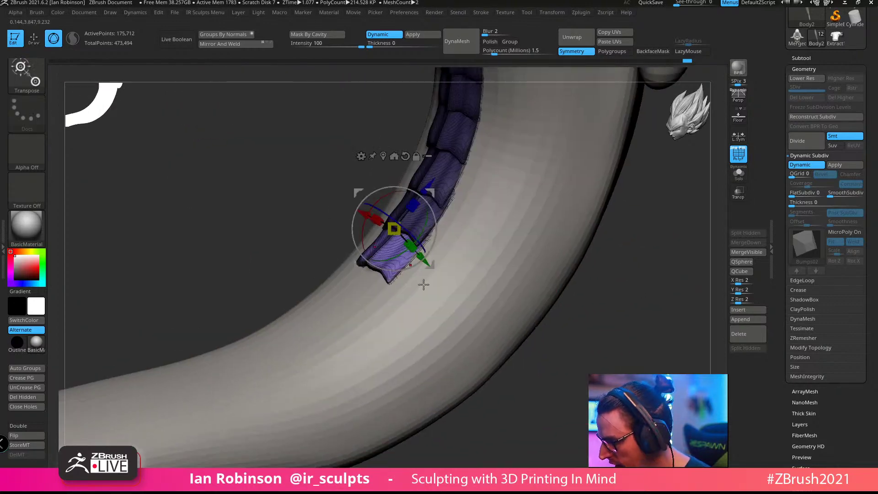
pyautogui.moveTo(421, 189); pyautogui.dragTo(395, 228)
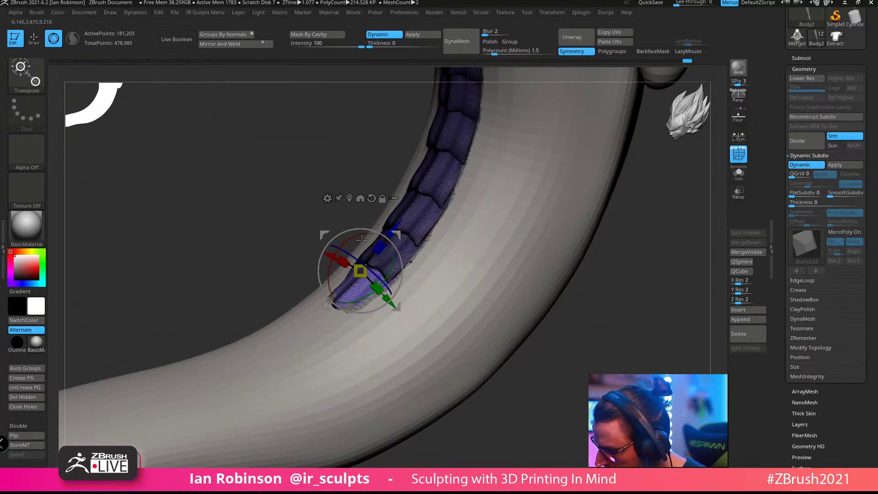
pyautogui.moveTo(628, 276)
pyautogui.mouseDown(button='right')
pyautogui.moveTo(611, 327)
pyautogui.moveTo(631, 350)
pyautogui.moveTo(506, 323)
pyautogui.moveTo(592, 366)
pyautogui.mouseUp(button='right')
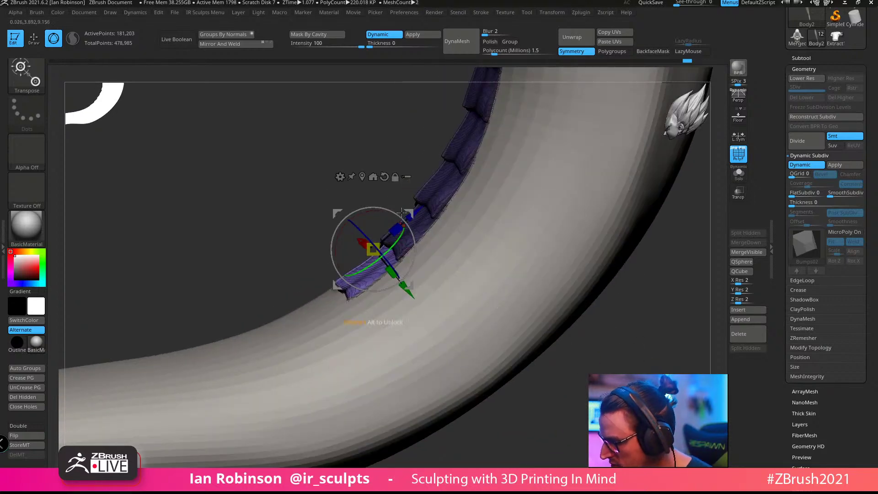
pyautogui.moveTo(417, 211); pyautogui.dragTo(468, 235)
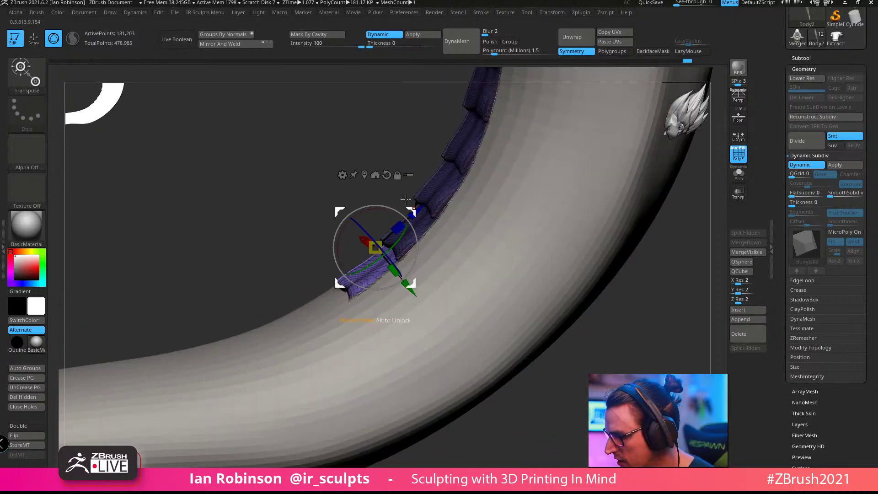
# Step: Add one more plate copy at the end of the row, turned to follow the curve and seated against the tail
pyautogui.keyDown('shift'); pyautogui.moveTo(406, 199); pyautogui.dragTo(413, 162, button='right'); pyautogui.keyUp('shift')
pyautogui.keyDown('alt'); pyautogui.moveTo(615, 282); pyautogui.dragTo(628, 356, button='right'); pyautogui.keyUp('alt')
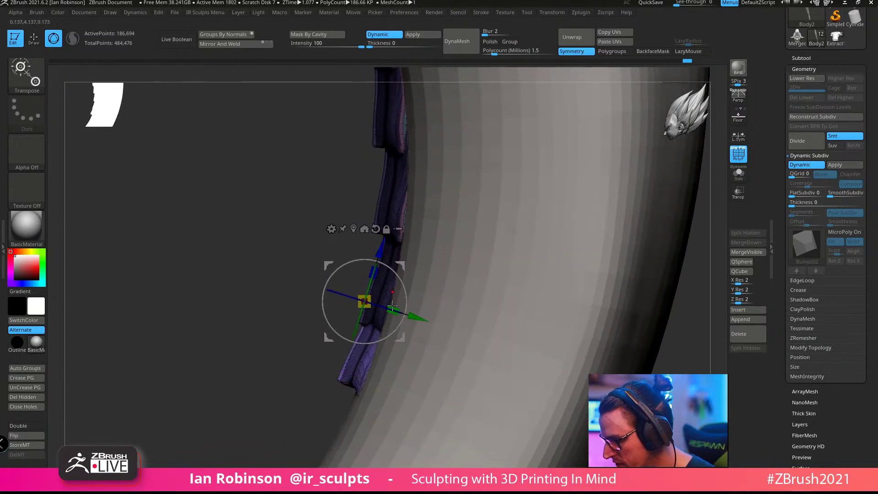
pyautogui.moveTo(457, 307); pyautogui.dragTo(666, 296, button='right')
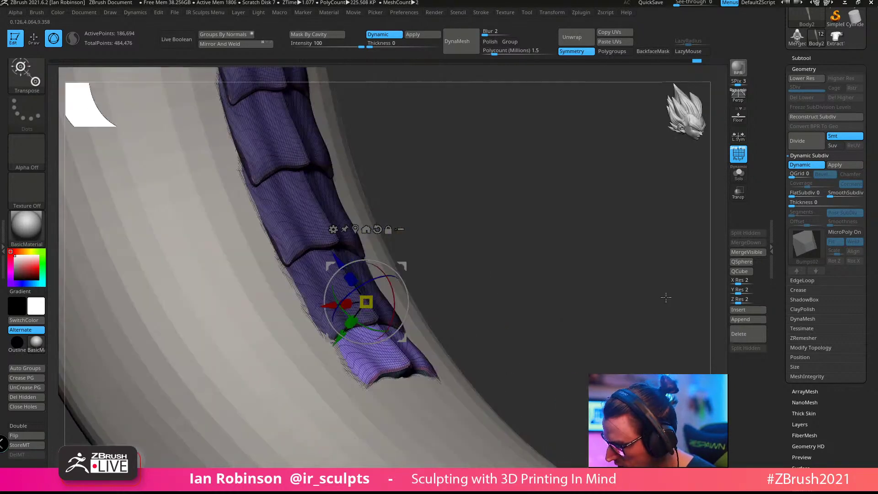
pyautogui.moveTo(334, 261); pyautogui.dragTo(340, 268)
pyautogui.moveTo(530, 228)
pyautogui.mouseDown(button='right')
pyautogui.moveTo(505, 229)
pyautogui.moveTo(498, 253)
pyautogui.moveTo(496, 245)
pyautogui.mouseUp(button='right')
pyautogui.press('q')
pyautogui.moveTo(438, 286); pyautogui.dragTo(544, 241, button='right')
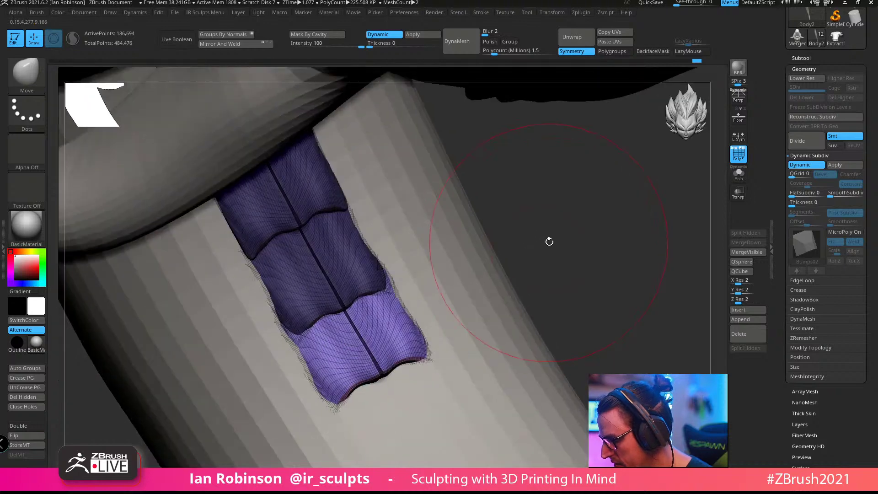
# Step: Widen the end plate's sides with a smaller Move brush and refine its rotation against the tail's curve
pyautogui.press('w')
pyautogui.press('q')
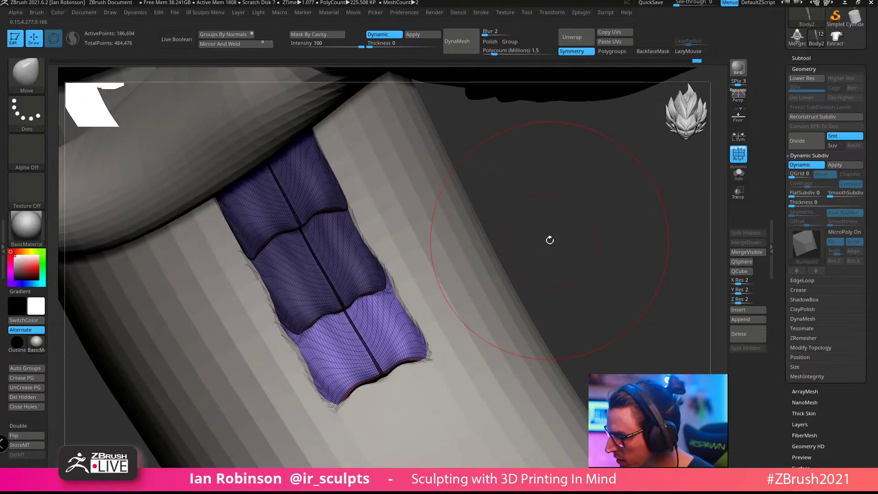
pyautogui.press('w')
pyautogui.press('q')
pyautogui.press('s')
pyautogui.moveTo(564, 227)
pyautogui.mouseDown(button='right')
pyautogui.moveTo(519, 247)
pyautogui.moveTo(607, 252)
pyautogui.moveTo(392, 320)
pyautogui.mouseUp(button='right')
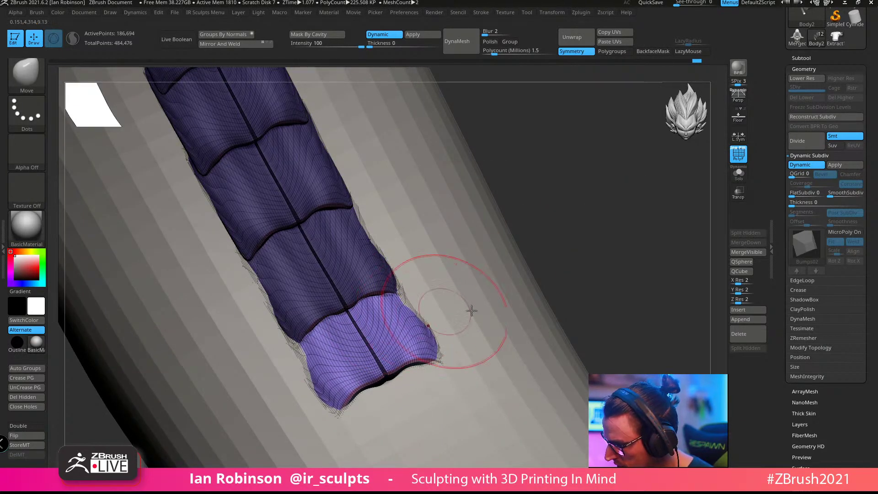
pyautogui.moveTo(478, 304); pyautogui.dragTo(642, 241, button='right')
pyautogui.press('w')
pyautogui.moveTo(396, 270); pyautogui.dragTo(397, 272)
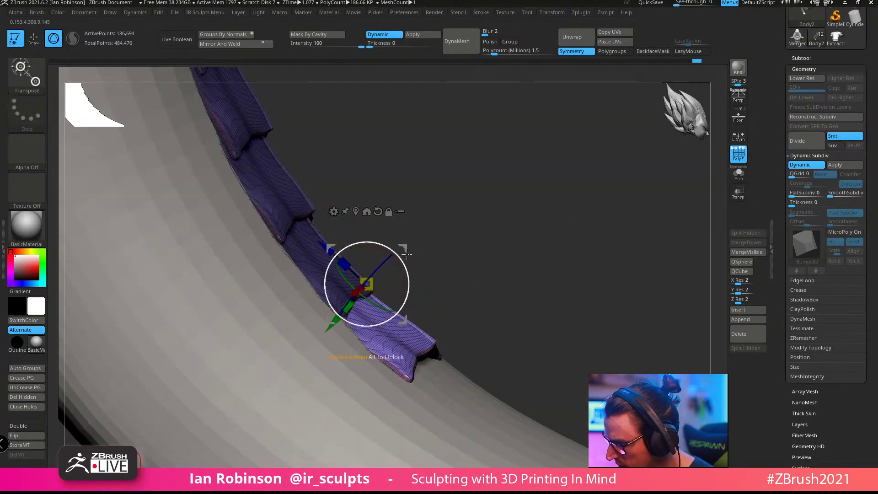
pyautogui.moveTo(407, 253); pyautogui.dragTo(509, 237, button='right')
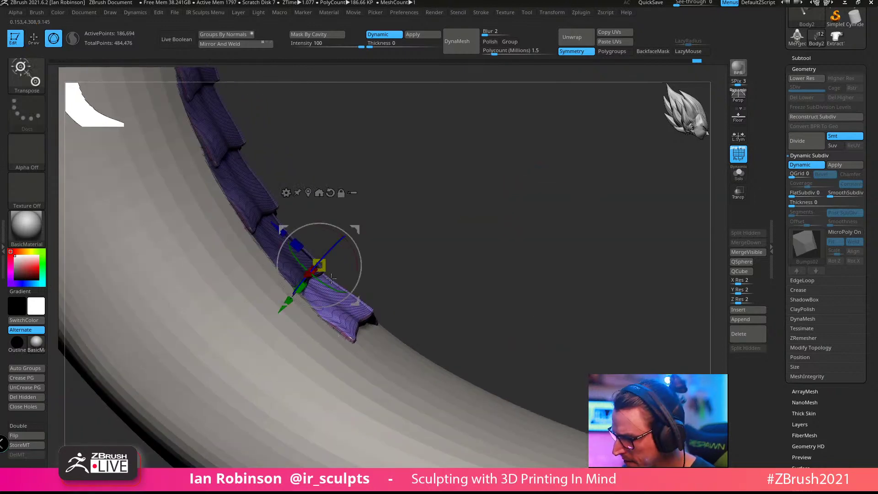
# Step: Add three more plate copies at the end of the row, angling them to follow the tail's lower bend
pyautogui.moveTo(279, 225); pyautogui.dragTo(397, 283)
pyautogui.moveTo(322, 271); pyautogui.dragTo(427, 301)
pyautogui.moveTo(512, 257); pyautogui.dragTo(464, 268)
pyautogui.keyDown('ctrl'); pyautogui.moveTo(375, 314); pyautogui.dragTo(414, 339); pyautogui.keyUp('ctrl')
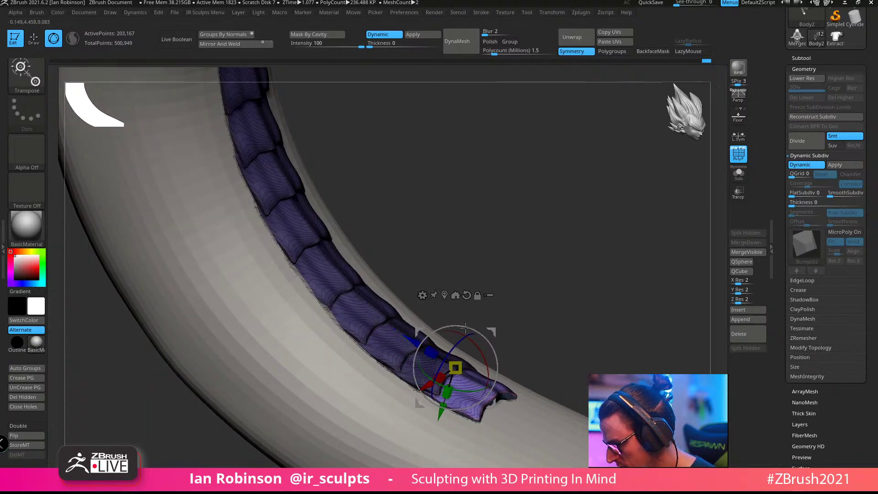
# Step: Duplicate the end plate further along the tail and rotate the copy to lie flush with the surface
pyautogui.moveTo(526, 293); pyautogui.dragTo(252, 207)
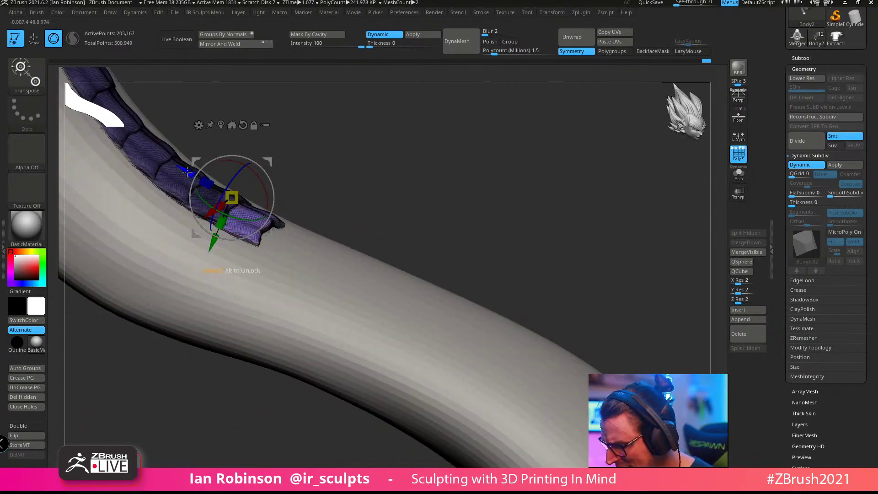
pyautogui.keyDown('ctrl'); pyautogui.moveTo(187, 172); pyautogui.dragTo(218, 190); pyautogui.keyUp('ctrl')
pyautogui.keyDown('alt'); pyautogui.moveTo(397, 188); pyautogui.dragTo(396, 231); pyautogui.keyUp('alt')
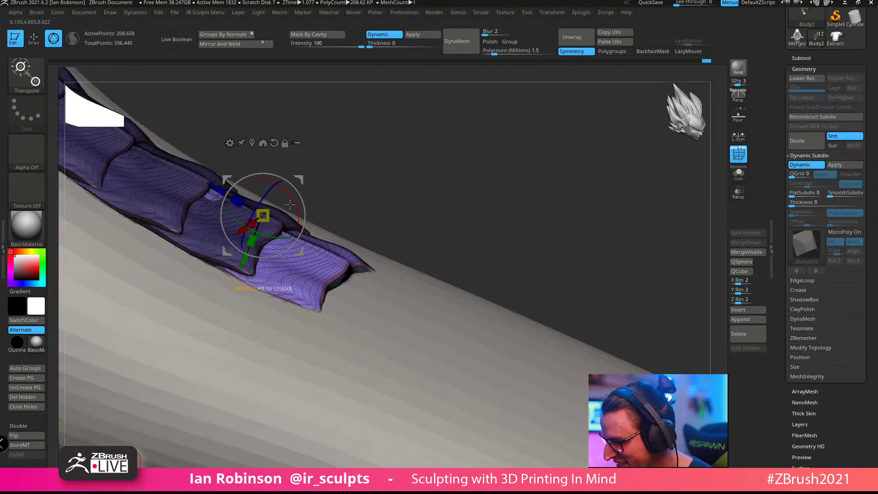
pyautogui.moveTo(290, 204); pyautogui.dragTo(292, 197)
pyautogui.press('q')
pyautogui.press('w')
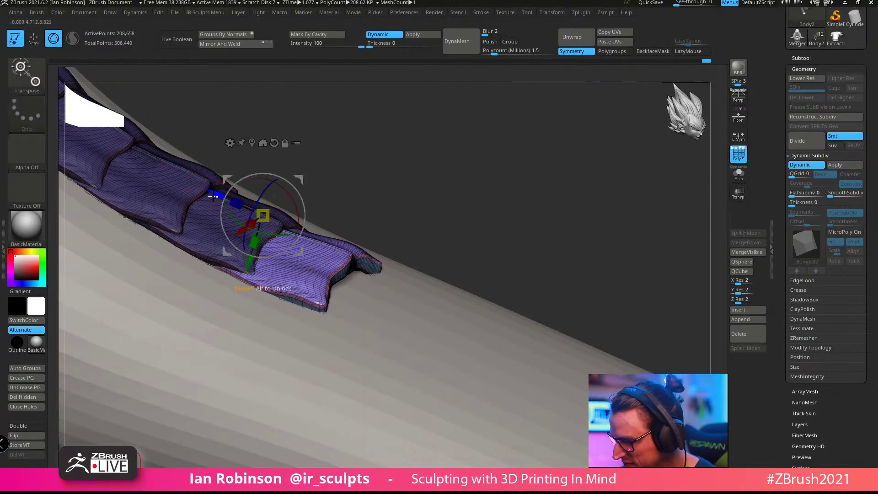
# Step: Add another overlapping plate copy past the bend and check its fit against the tail from several sides
pyautogui.keyDown('ctrl'); pyautogui.moveTo(213, 196); pyautogui.dragTo(277, 226); pyautogui.keyUp('ctrl')
pyautogui.moveTo(522, 237)
pyautogui.keyDown('alt'); pyautogui.mouseDown()
pyautogui.moveTo(478, 218)
pyautogui.moveTo(517, 229)
pyautogui.moveTo(544, 219)
pyautogui.moveTo(537, 194)
pyautogui.mouseUp(); pyautogui.keyUp('alt')
pyautogui.press('q')
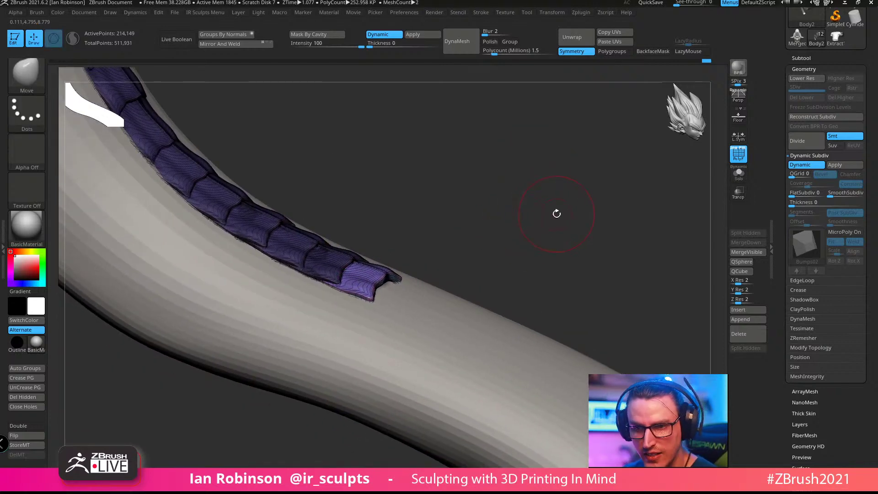
pyautogui.moveTo(562, 224); pyautogui.dragTo(539, 254)
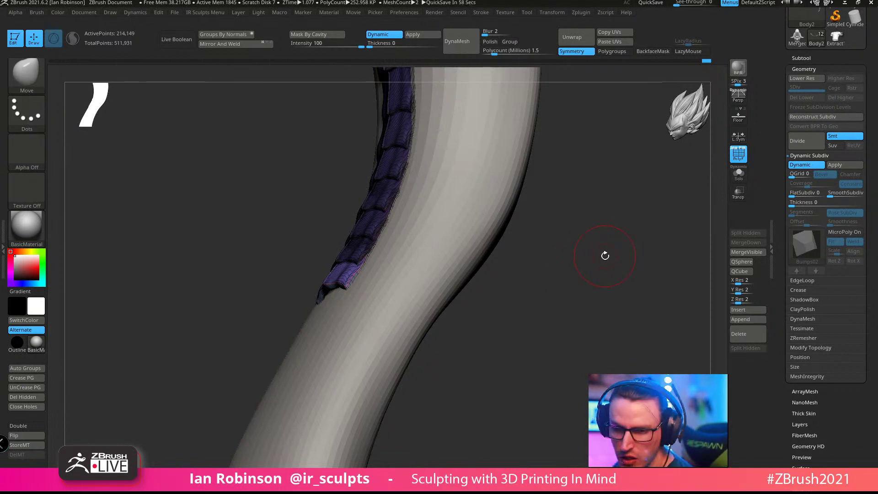
pyautogui.press('w')
pyautogui.moveTo(591, 232); pyautogui.dragTo(606, 266)
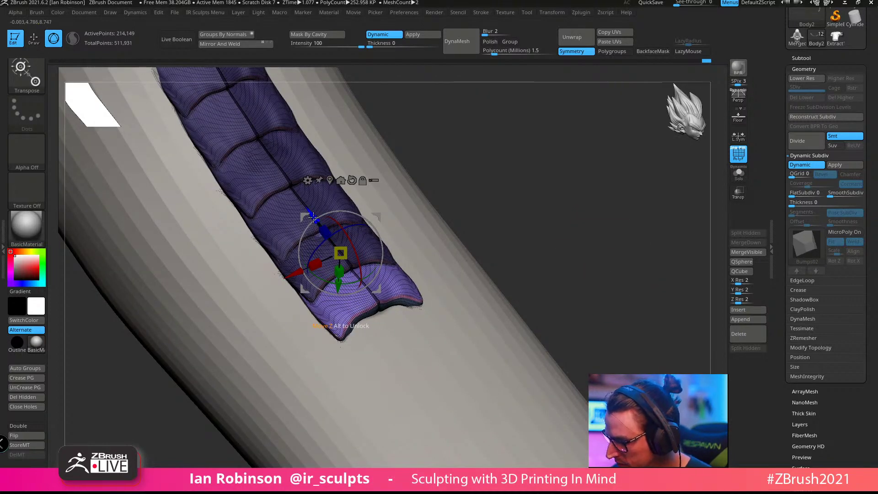
pyautogui.press('q')
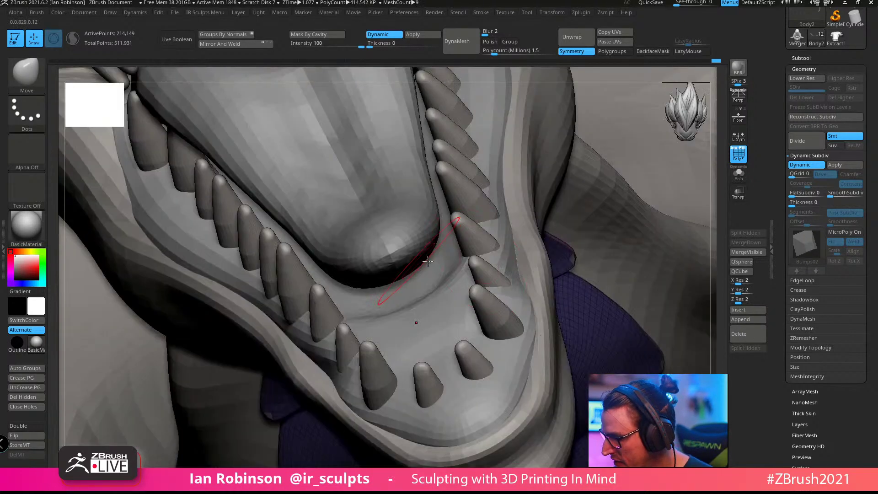
# Step: Extend the row with two more overlapping plate copies along the straight stretch of tail beyond the bend
pyautogui.moveTo(616, 279); pyautogui.dragTo(408, 252, button='right')
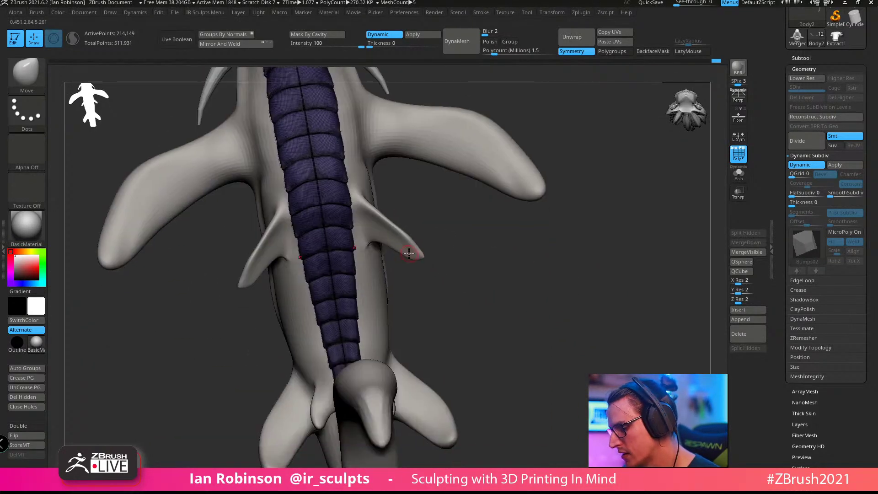
pyautogui.moveTo(442, 306); pyautogui.dragTo(379, 219, button='right')
pyautogui.moveTo(429, 297); pyautogui.dragTo(400, 352, button='right')
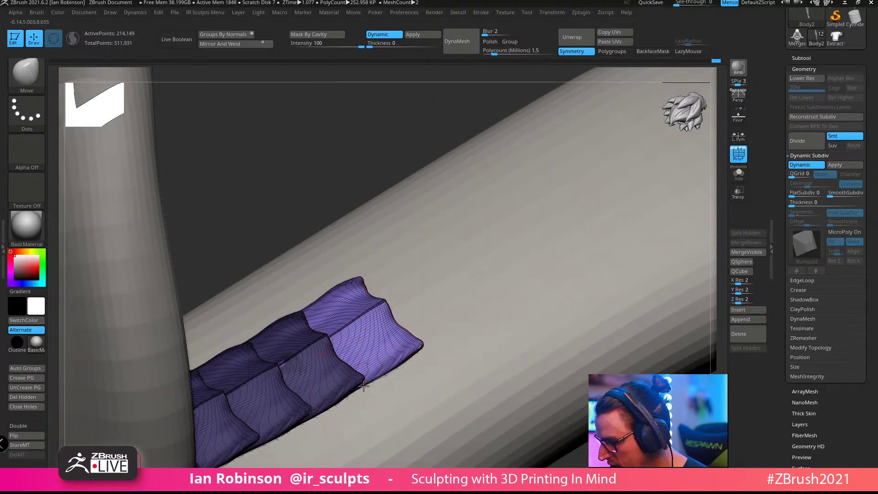
pyautogui.moveTo(411, 353); pyautogui.dragTo(447, 321, button='right')
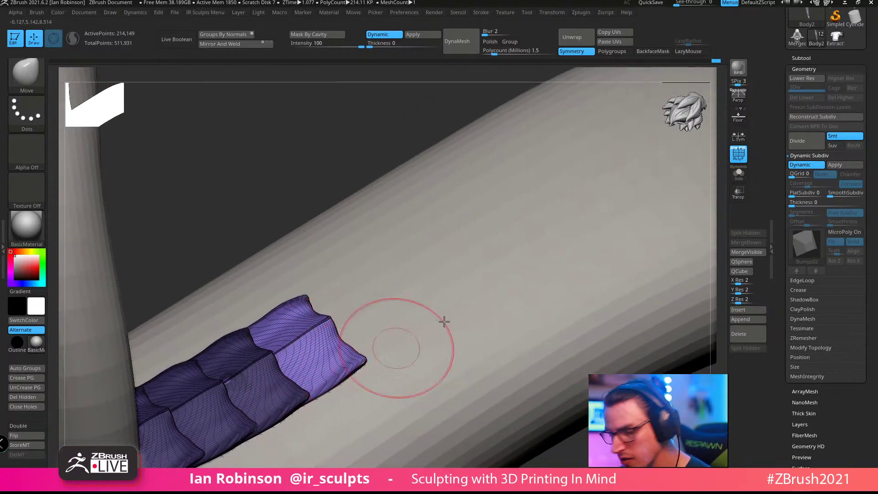
pyautogui.press('w')
pyautogui.moveTo(233, 376); pyautogui.dragTo(293, 350)
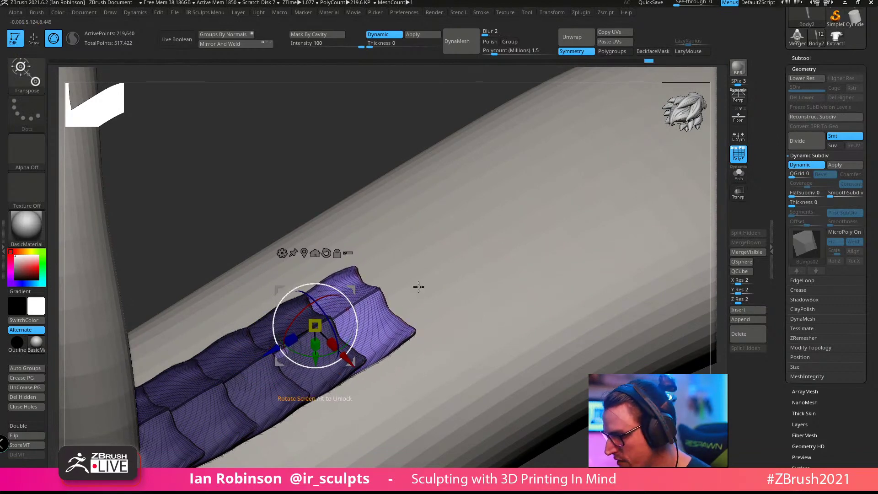
pyautogui.moveTo(419, 287); pyautogui.dragTo(375, 323, button='right')
pyautogui.moveTo(189, 351); pyautogui.dragTo(244, 322)
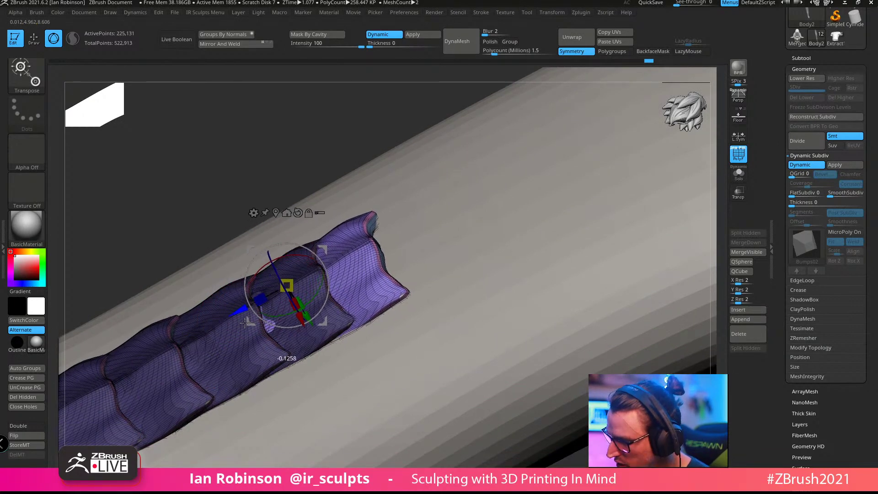
# Step: Duplicate the end plate up the rising tail, then tilt the copy and seat it against the surface
pyautogui.press('q')
pyautogui.moveTo(291, 313); pyautogui.dragTo(314, 372, button='right')
pyautogui.moveTo(385, 293); pyautogui.dragTo(326, 331, button='right')
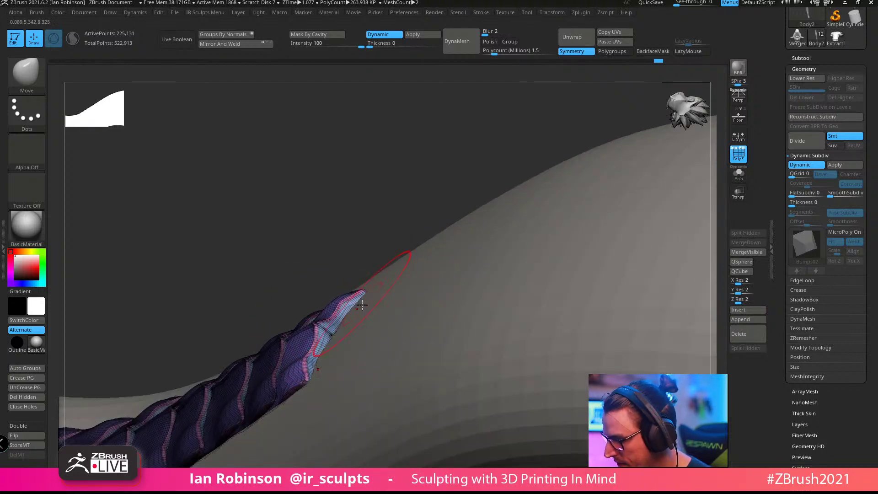
pyautogui.moveTo(364, 286); pyautogui.dragTo(256, 366, button='right')
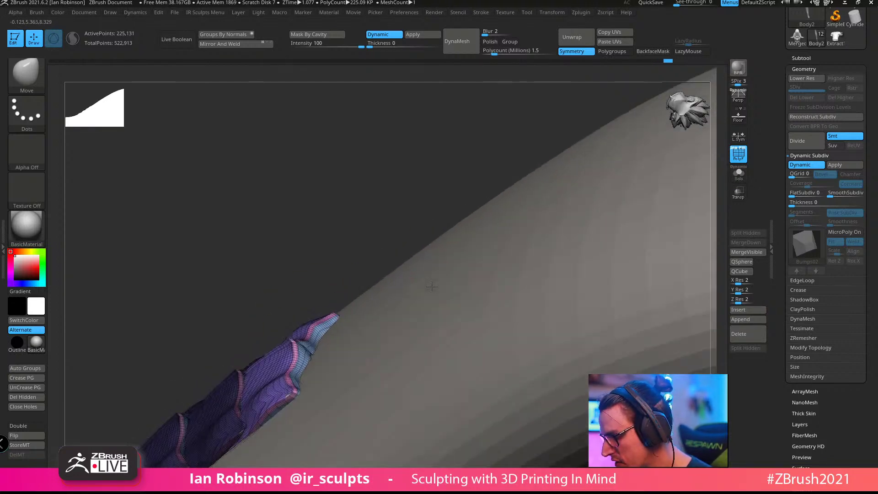
pyautogui.press('w')
pyautogui.moveTo(174, 420); pyautogui.dragTo(256, 365)
pyautogui.moveTo(292, 386); pyautogui.dragTo(258, 382)
pyautogui.moveTo(305, 397); pyautogui.dragTo(303, 404)
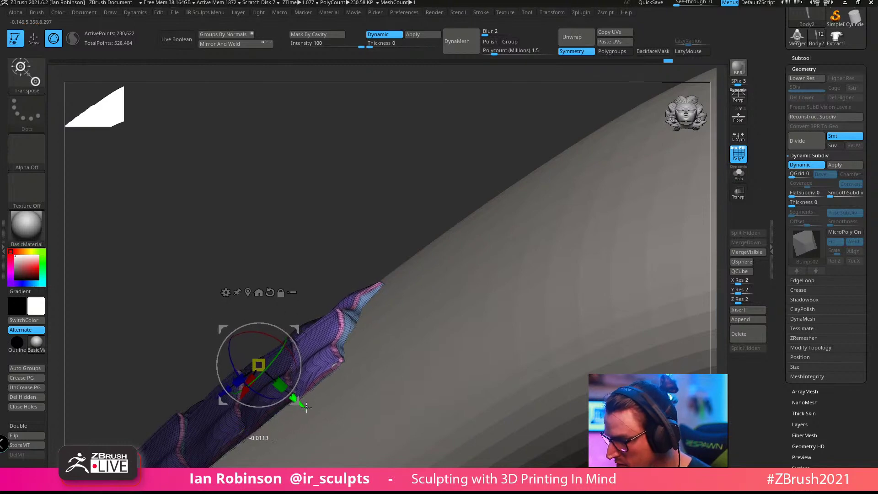
# Step: Nudge the end plate lengthwise to refine its overlap with the plate before it
pyautogui.press('q')
pyautogui.moveTo(393, 209)
pyautogui.mouseDown()
pyautogui.moveTo(437, 296)
pyautogui.moveTo(402, 271)
pyautogui.moveTo(456, 284)
pyautogui.moveTo(455, 255)
pyautogui.mouseUp()
pyautogui.press('w')
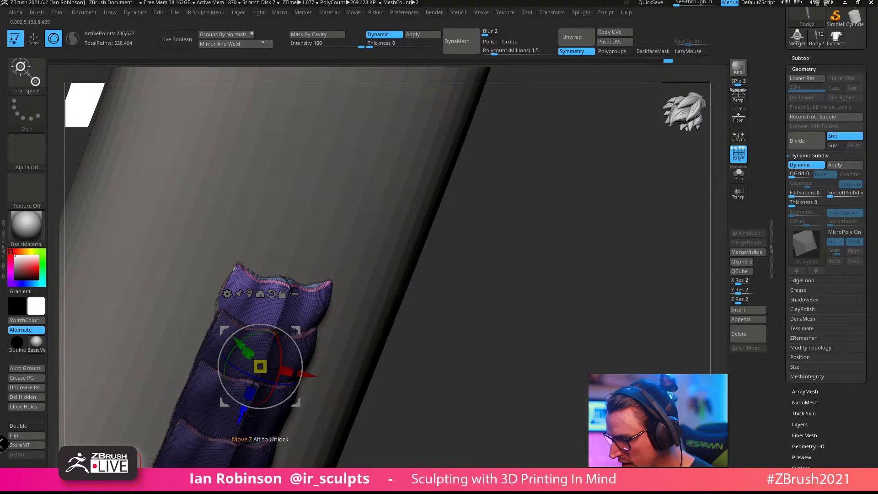
pyautogui.moveTo(241, 412); pyautogui.dragTo(246, 402)
# Step: Place one more plate copy further up the tail and inspect how it sits along the edge
pyautogui.moveTo(451, 292); pyautogui.dragTo(479, 264)
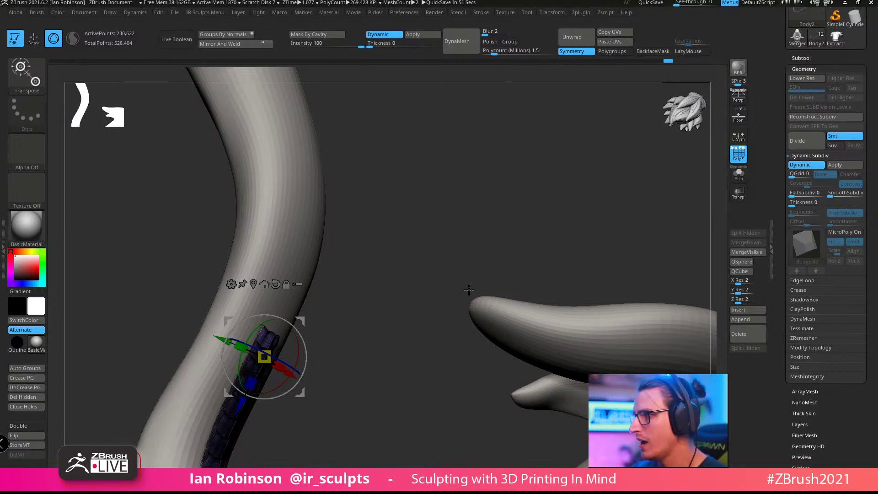
pyautogui.moveTo(470, 166); pyautogui.dragTo(476, 205)
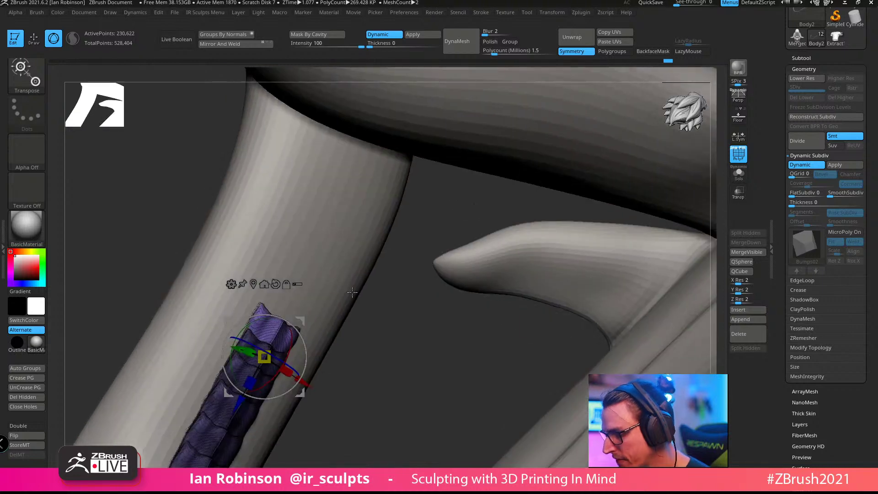
pyautogui.moveTo(245, 405); pyautogui.dragTo(262, 374)
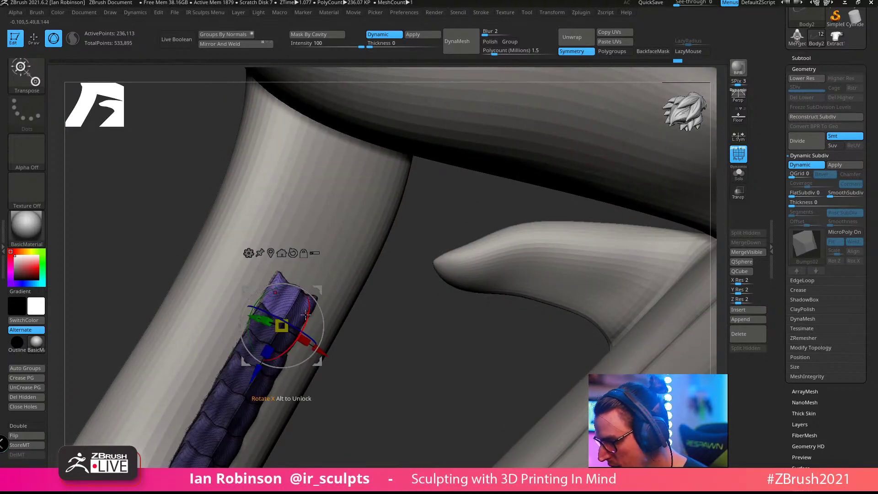
pyautogui.moveTo(392, 278)
pyautogui.mouseDown()
pyautogui.moveTo(402, 274)
pyautogui.moveTo(435, 304)
pyautogui.mouseUp()
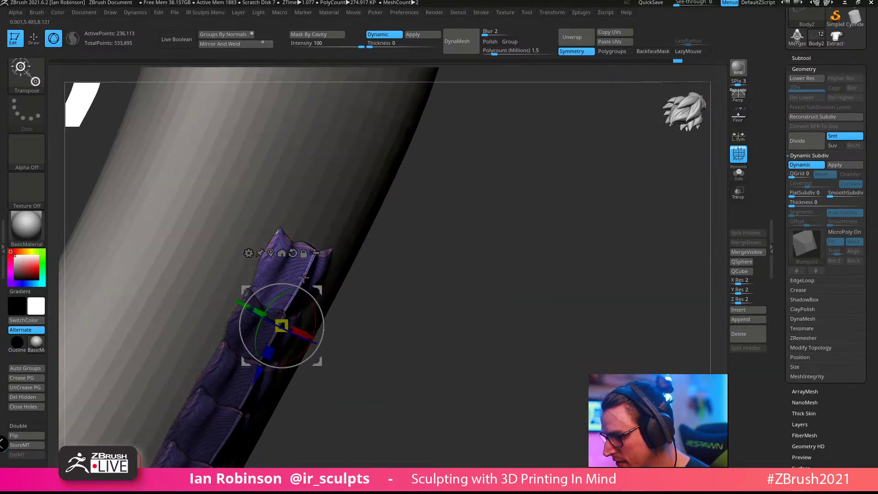
pyautogui.press('q')
pyautogui.moveTo(401, 255)
pyautogui.mouseDown()
pyautogui.moveTo(411, 255)
pyautogui.moveTo(298, 286)
pyautogui.mouseUp()
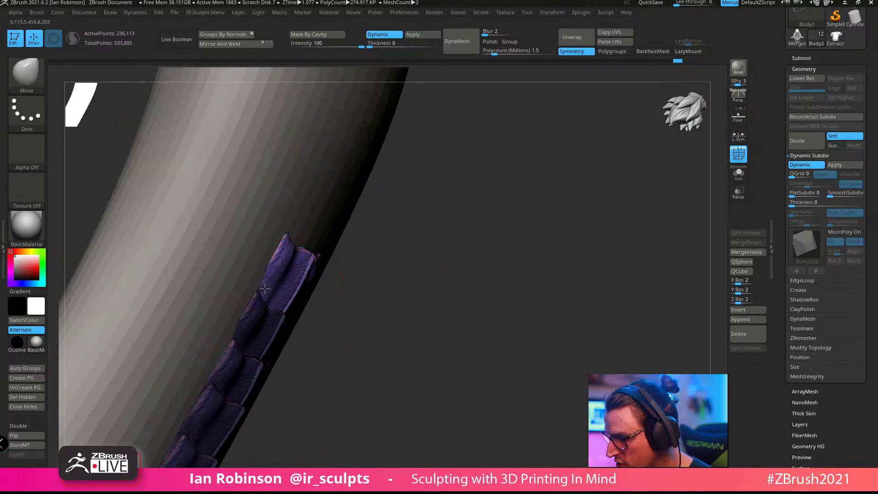
# Step: Shift the new end plate slightly back along its length to tighten the overlap with its neighbour
pyautogui.press('w')
pyautogui.moveTo(404, 261)
pyautogui.mouseDown()
pyautogui.moveTo(443, 252)
pyautogui.moveTo(379, 264)
pyautogui.moveTo(397, 288)
pyautogui.moveTo(425, 226)
pyautogui.mouseUp()
pyautogui.press('q')
pyautogui.press('w')
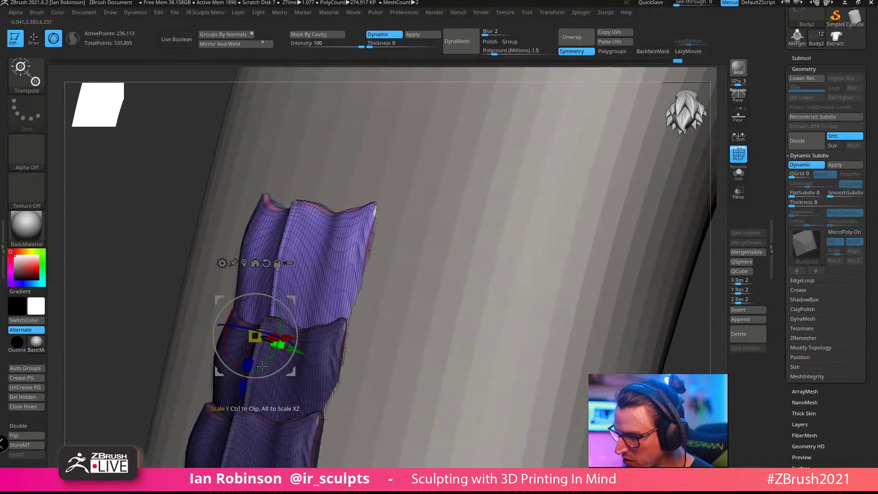
pyautogui.moveTo(243, 389); pyautogui.dragTo(240, 398)
# Step: Duplicate the end plate again up the tail and rotate the copy to match the tail's direction
pyautogui.moveTo(396, 265); pyautogui.dragTo(385, 192)
pyautogui.keyDown('ctrl'); pyautogui.moveTo(242, 365); pyautogui.dragTo(265, 303); pyautogui.keyUp('ctrl')
pyautogui.moveTo(316, 256); pyautogui.dragTo(273, 257)
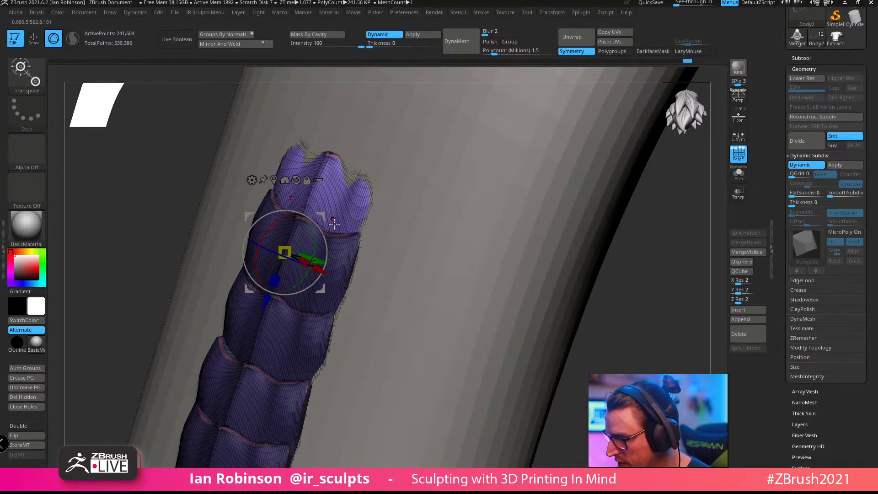
pyautogui.moveTo(340, 245); pyautogui.dragTo(354, 238)
pyautogui.moveTo(354, 238); pyautogui.dragTo(355, 233, button='right')
pyautogui.press('q')
# Step: Make the Body subtool active and isolate its upper tail section by hiding the rest of the mesh
pyautogui.moveTo(357, 189)
pyautogui.mouseDown(button='right')
pyautogui.moveTo(375, 271)
pyautogui.moveTo(387, 252)
pyautogui.moveTo(432, 295)
pyautogui.moveTo(418, 275)
pyautogui.moveTo(346, 421)
pyautogui.moveTo(398, 409)
pyautogui.moveTo(469, 351)
pyautogui.moveTo(547, 125)
pyautogui.moveTo(503, 73)
pyautogui.moveTo(590, 96)
pyautogui.mouseUp(button='right')
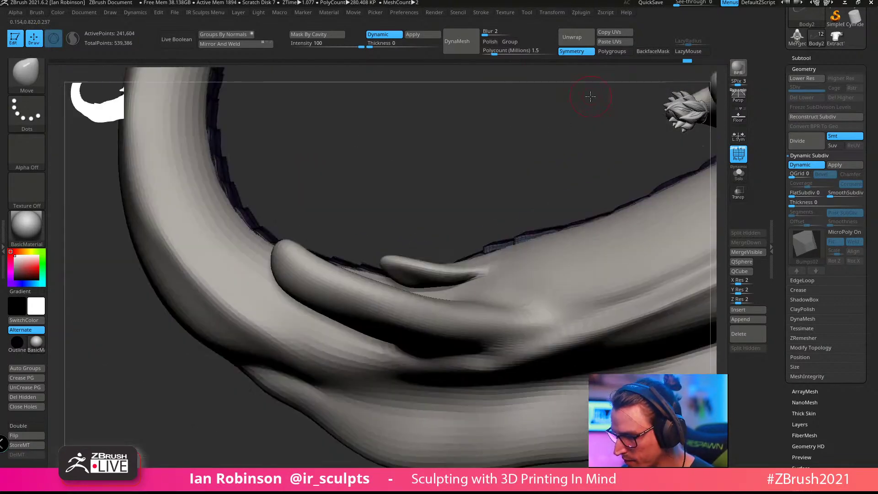
pyautogui.moveTo(320, 158); pyautogui.dragTo(372, 141, button='right')
pyautogui.keyDown('alt'); pyautogui.click(372, 141); pyautogui.keyUp('alt')
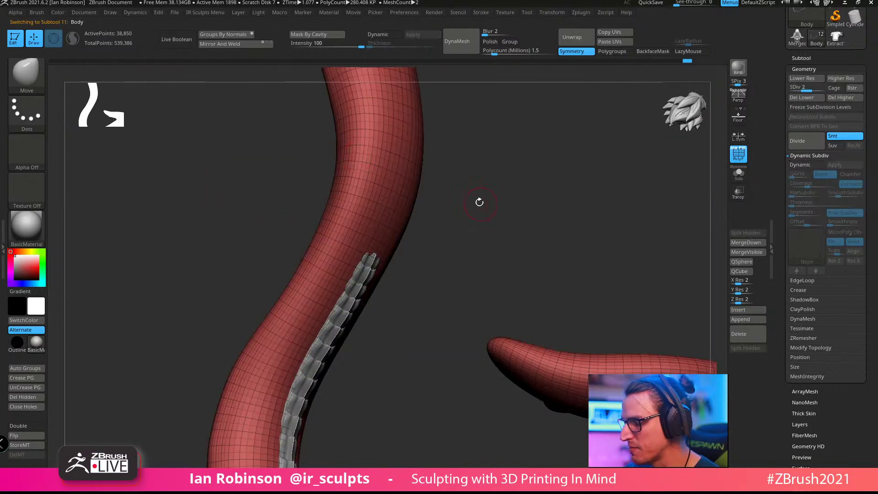
pyautogui.press('f')
pyautogui.moveTo(540, 211)
pyautogui.mouseDown(button='right')
pyautogui.moveTo(568, 202)
pyautogui.moveTo(571, 210)
pyautogui.moveTo(307, 284)
pyautogui.mouseUp(button='right')
pyautogui.hotkey('ctrl', 'shift')
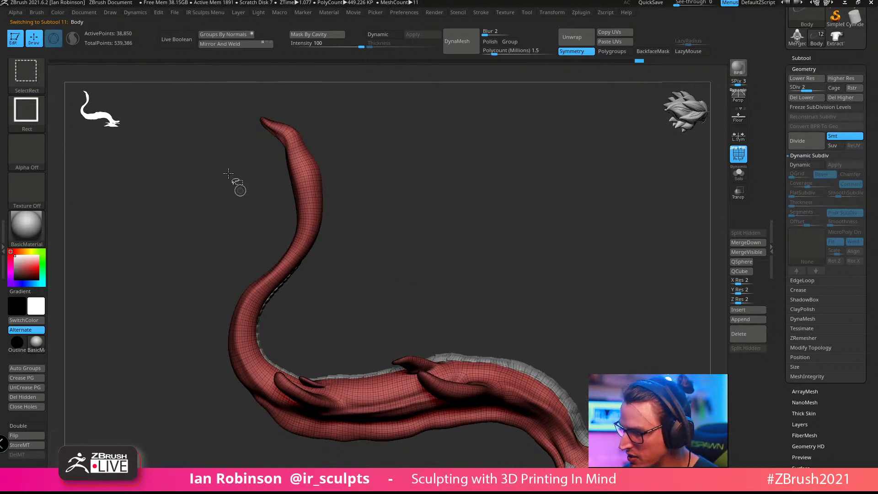
pyautogui.keyDown('ctrl'); pyautogui.keyDown('shift'); pyautogui.moveTo(190, 92); pyautogui.dragTo(427, 294); pyautogui.keyUp('shift'); pyautogui.keyUp('ctrl')
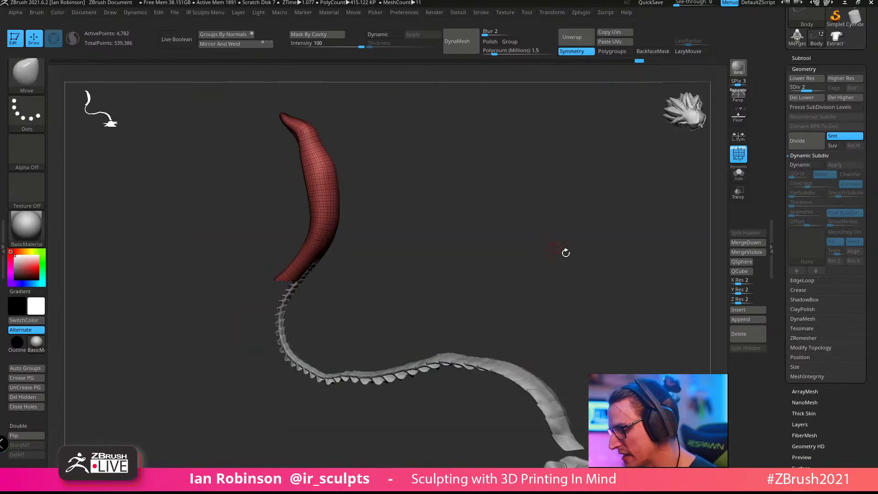
# Step: Hide every subtool except the Body tail section and the Body2 plate row
pyautogui.moveTo(566, 252); pyautogui.dragTo(279, 281, button='right')
pyautogui.click(802, 58)
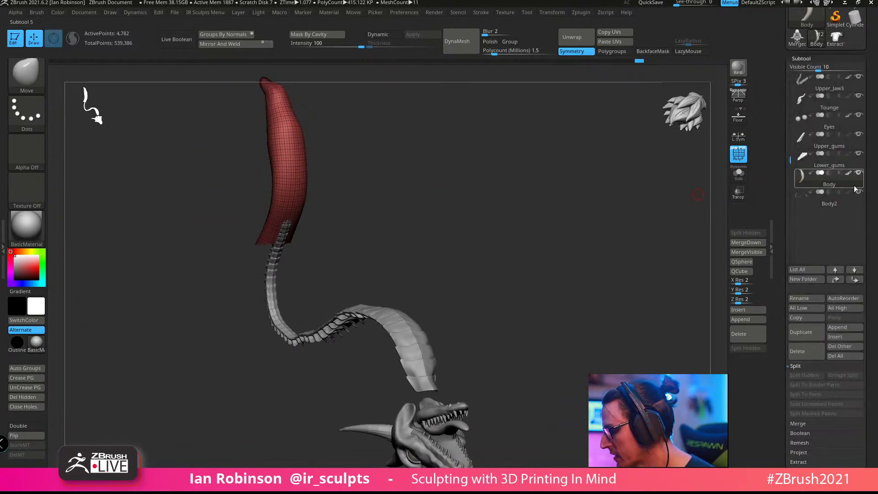
pyautogui.keyDown('shift'); pyautogui.click(859, 95); pyautogui.keyUp('shift')
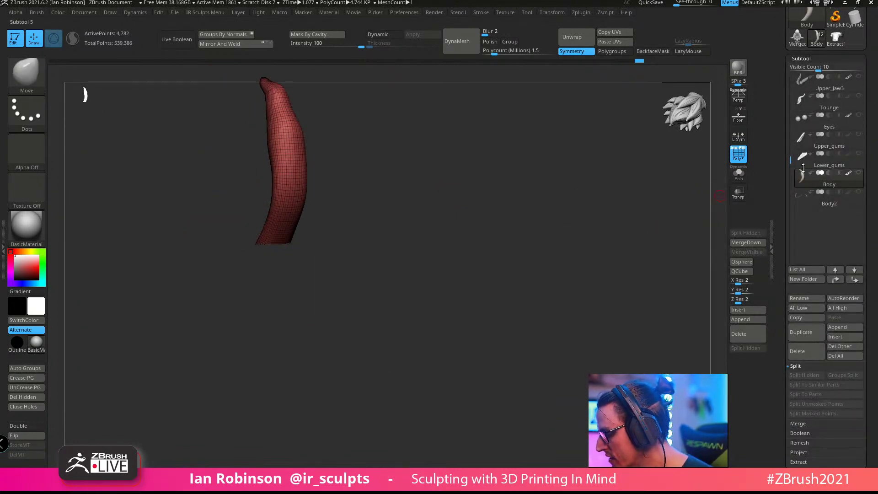
pyautogui.click(861, 178)
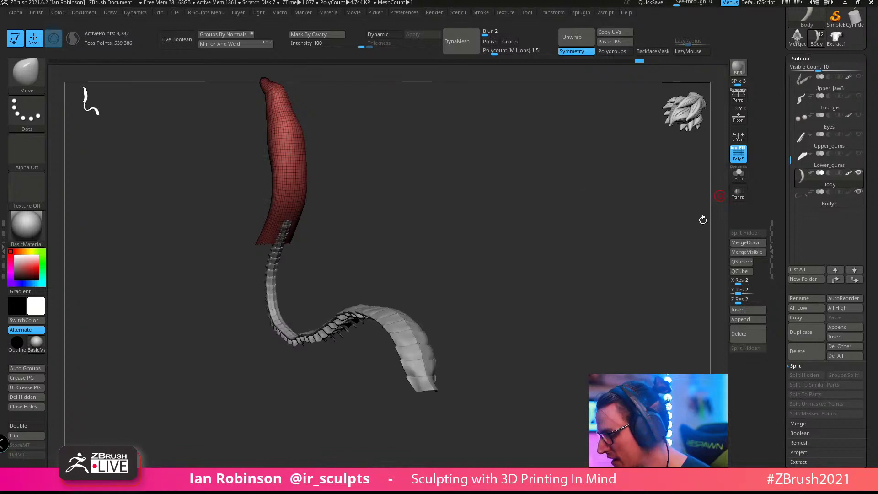
pyautogui.click(858, 173)
# Step: Make the Body2 plates active again and check the end of the row against the isolated tail section
pyautogui.moveTo(631, 204); pyautogui.dragTo(534, 179)
pyautogui.keyDown('alt'); pyautogui.click(462, 266); pyautogui.keyUp('alt')
pyautogui.moveTo(519, 265)
pyautogui.mouseDown()
pyautogui.moveTo(603, 261)
pyautogui.moveTo(537, 290)
pyautogui.moveTo(580, 416)
pyautogui.moveTo(422, 323)
pyautogui.mouseUp()
pyautogui.press('w')
pyautogui.moveTo(544, 315)
pyautogui.mouseDown()
pyautogui.moveTo(553, 294)
pyautogui.moveTo(553, 301)
pyautogui.mouseUp()
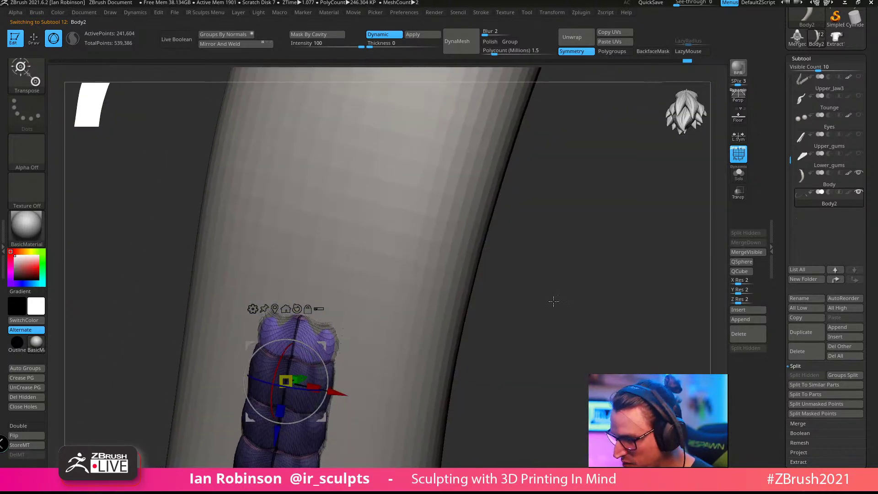
pyautogui.moveTo(381, 335)
pyautogui.mouseDown()
pyautogui.moveTo(538, 302)
pyautogui.moveTo(587, 254)
pyautogui.mouseUp()
pyautogui.press('q')
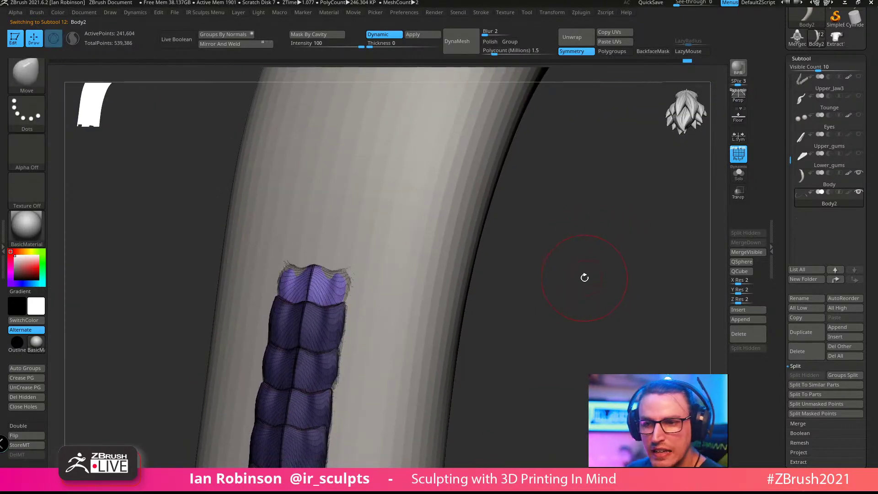
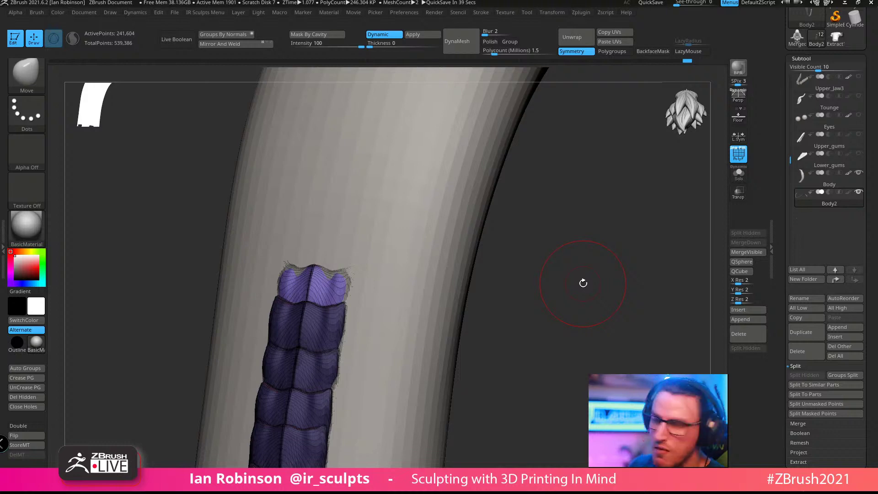
pyautogui.moveTo(583, 283); pyautogui.dragTo(556, 283)
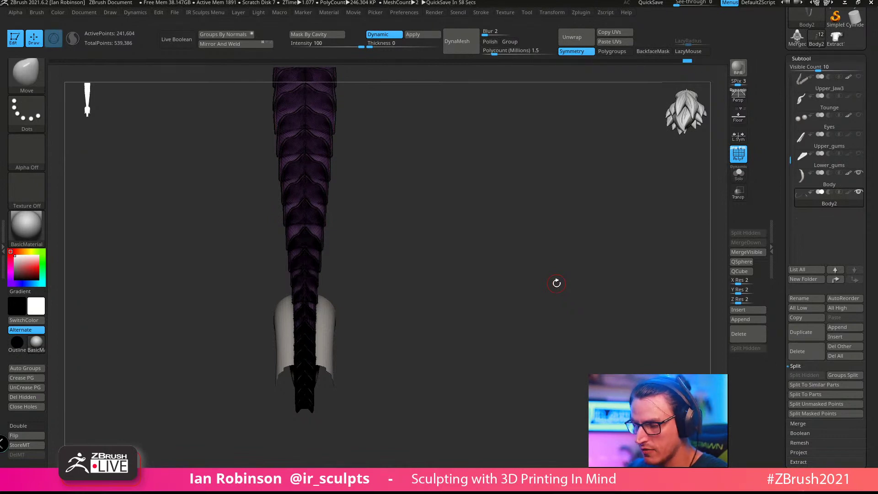
# Step: Show all subtools again, make Body active and unhide its complete mesh
pyautogui.moveTo(556, 283); pyautogui.dragTo(402, 293)
pyautogui.moveTo(494, 254)
pyautogui.mouseDown()
pyautogui.moveTo(467, 257)
pyautogui.moveTo(541, 288)
pyautogui.moveTo(507, 266)
pyautogui.moveTo(435, 249)
pyautogui.moveTo(299, 304)
pyautogui.moveTo(558, 239)
pyautogui.moveTo(548, 224)
pyautogui.mouseUp()
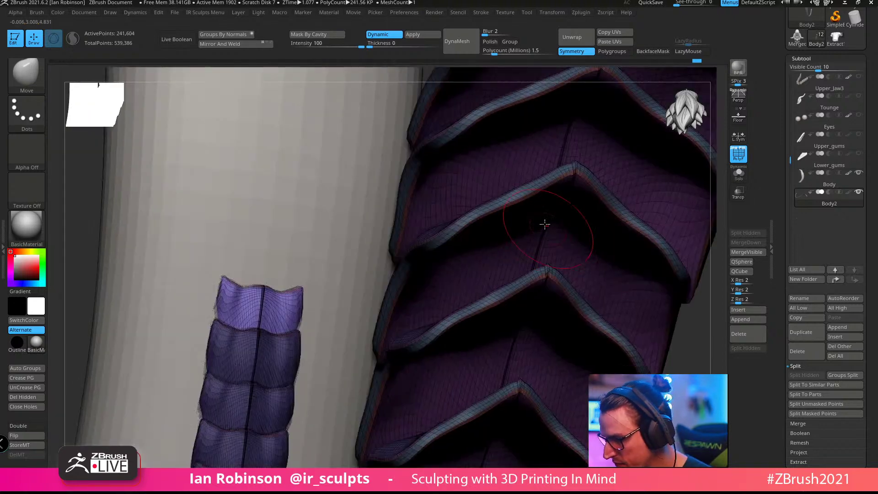
pyautogui.moveTo(310, 264); pyautogui.dragTo(332, 258, button='right')
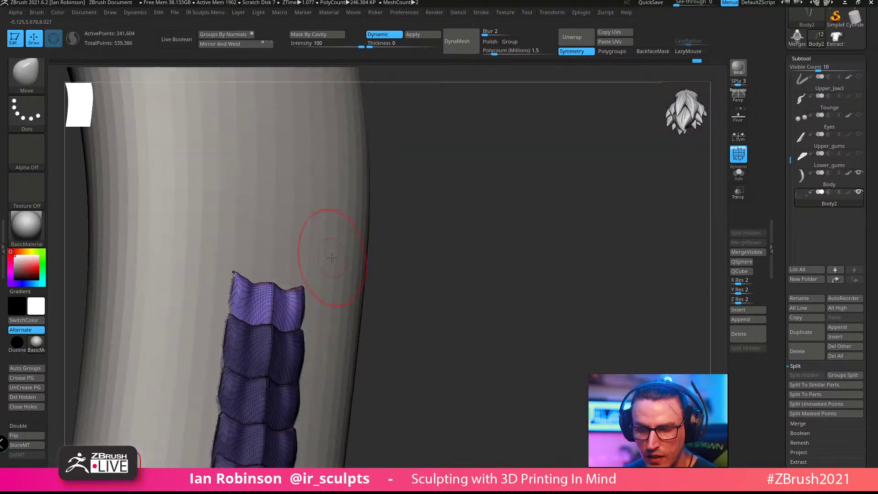
pyautogui.moveTo(349, 198); pyautogui.dragTo(493, 210, button='right')
pyautogui.keyDown('ctrl'); pyautogui.moveTo(497, 248); pyautogui.dragTo(324, 164, button='right'); pyautogui.keyUp('ctrl')
pyautogui.keyDown('shift'); pyautogui.click(859, 192); pyautogui.keyUp('shift')
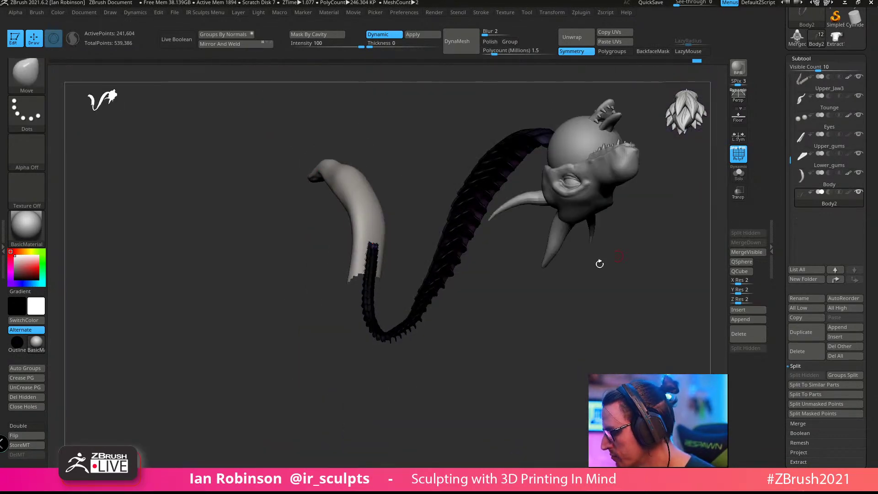
pyautogui.keyDown('alt'); pyautogui.click(360, 191); pyautogui.keyUp('alt')
pyautogui.moveTo(497, 298); pyautogui.dragTo(709, 241, button='right')
pyautogui.keyDown('ctrl'); pyautogui.keyDown('shift'); pyautogui.click(570, 352); pyautogui.keyUp('shift'); pyautogui.keyUp('ctrl')
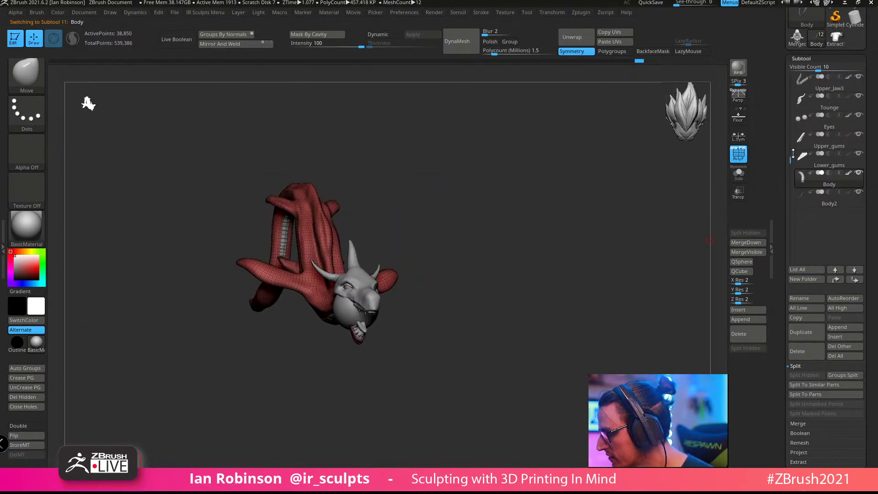
# Step: Hide the Oilliphiest_BlockOut_02 sphere, turn off the polyframe and leave a canvas snapshot of the whole creature beside the live model
pyautogui.moveTo(793, 153); pyautogui.dragTo(794, 90)
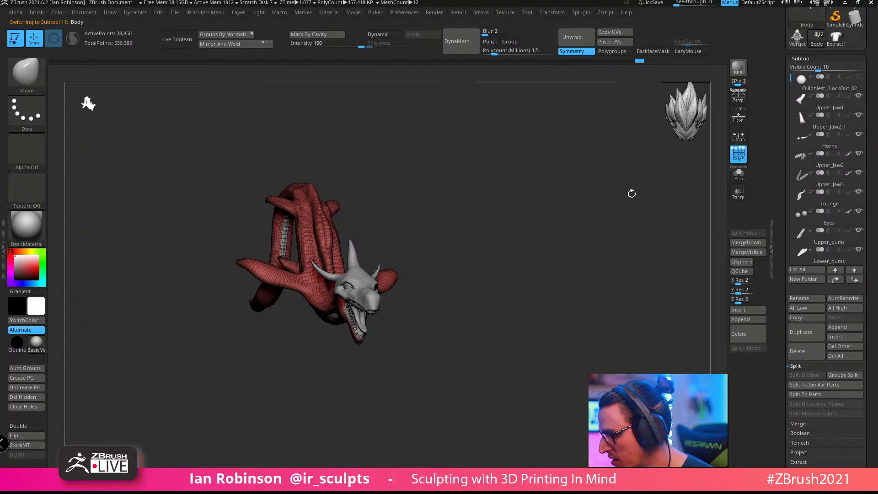
pyautogui.moveTo(631, 193); pyautogui.dragTo(560, 285, button='right')
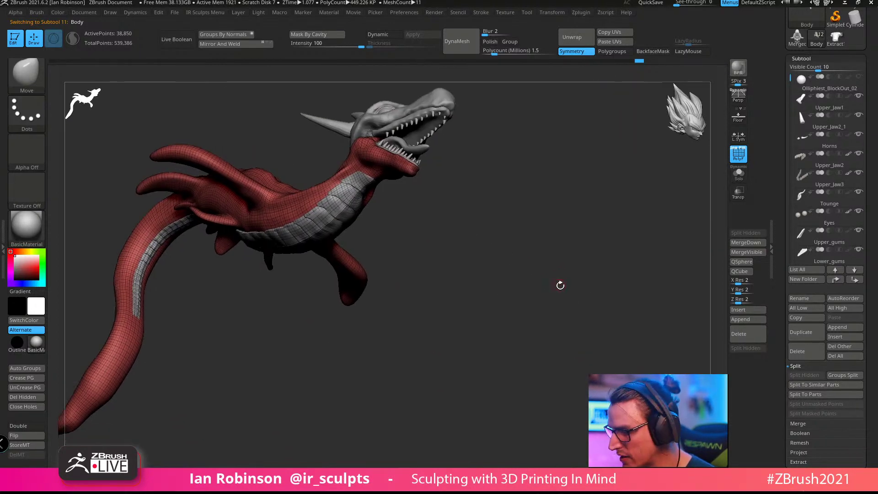
pyautogui.hotkey('shift', 'f')
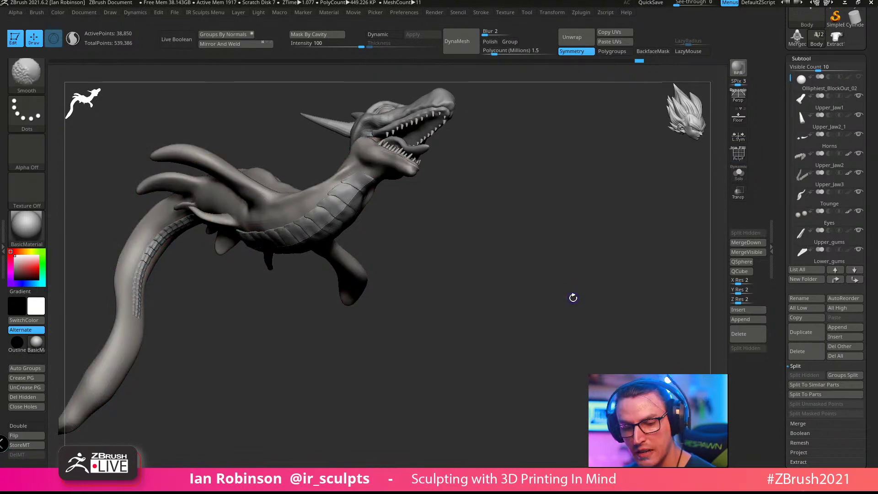
pyautogui.hotkey('shift', 's')
pyautogui.keyDown('alt'); pyautogui.moveTo(508, 318); pyautogui.dragTo(586, 303); pyautogui.keyUp('alt')
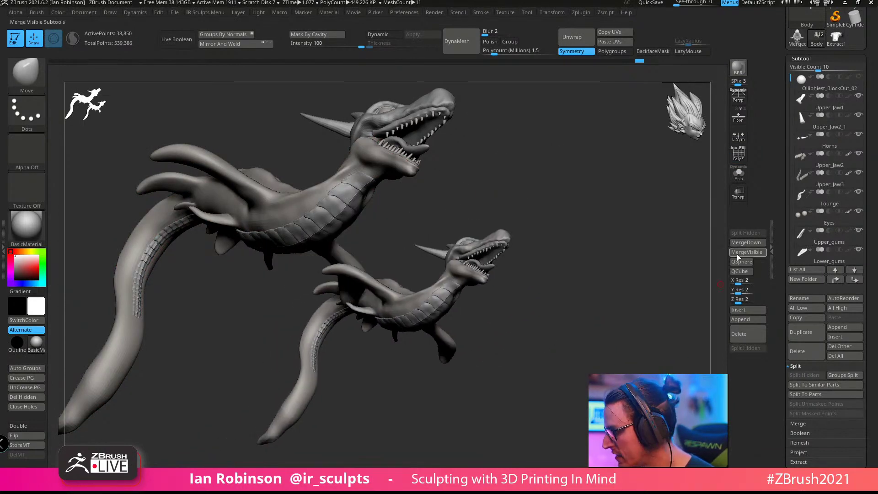
# Step: Hide every subtool except Body and the Body2 plate row
pyautogui.keyDown('shift'); pyautogui.click(859, 251); pyautogui.keyUp('shift')
pyautogui.moveTo(791, 80); pyautogui.dragTo(793, 181)
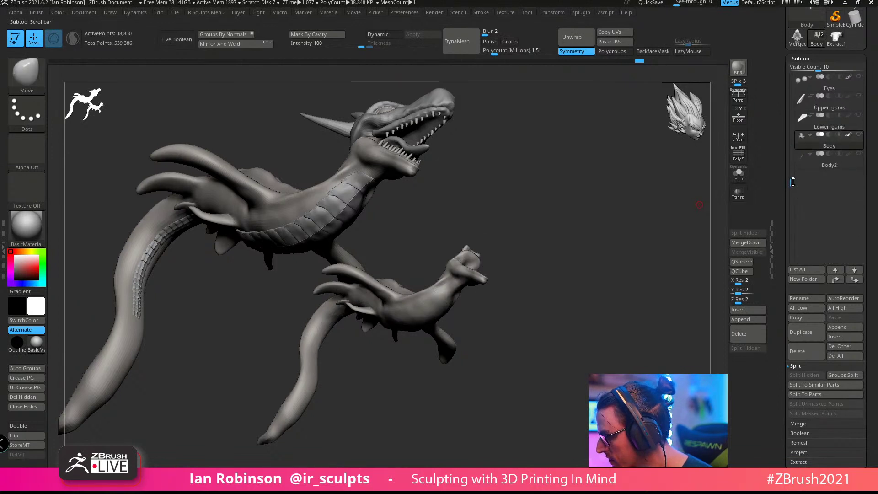
pyautogui.click(859, 140)
pyautogui.moveTo(457, 267); pyautogui.dragTo(458, 313, button='right')
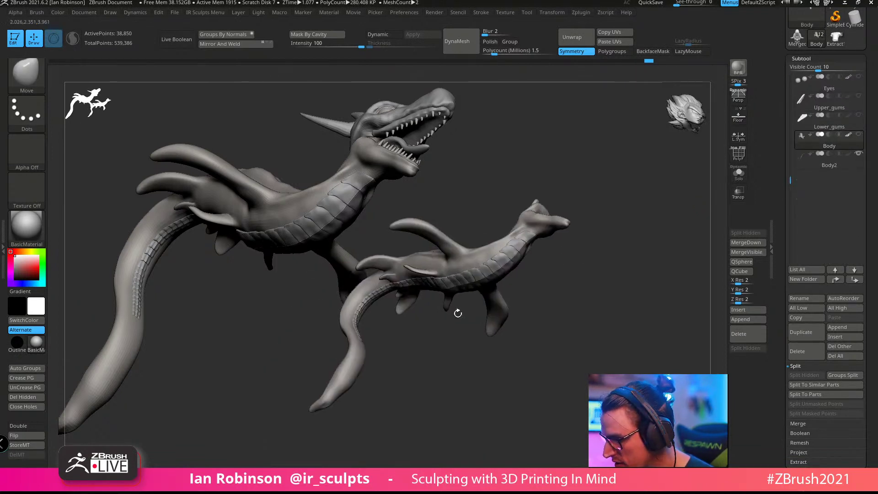
# Step: Turn the polyframe back on and isolate the tail section of the Body mesh
pyautogui.hotkey('shift', 'f')
pyautogui.keyDown('ctrl'); pyautogui.keyDown('shift'); pyautogui.moveTo(284, 350); pyautogui.dragTo(434, 425); pyautogui.keyUp('shift'); pyautogui.keyUp('ctrl')
pyautogui.moveTo(568, 338); pyautogui.dragTo(510, 288)
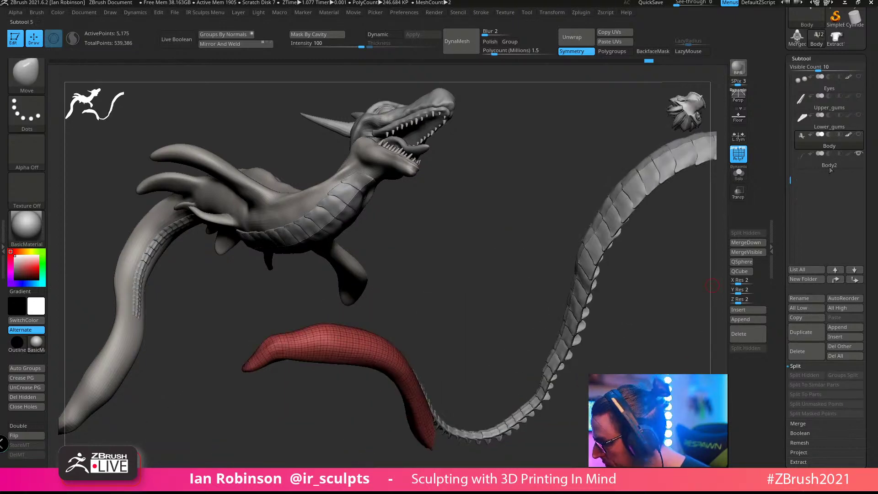
# Step: Make the Body2 plates active with the isolated Body tail section shown beneath them
pyautogui.keyDown('alt'); pyautogui.click(586, 293); pyautogui.keyUp('alt')
pyautogui.moveTo(605, 308); pyautogui.dragTo(654, 329)
pyautogui.click(858, 135)
pyautogui.moveTo(695, 269); pyautogui.dragTo(526, 448)
# Step: Duplicate the end plate of the Body2 row one position further along the tail
pyautogui.press('w')
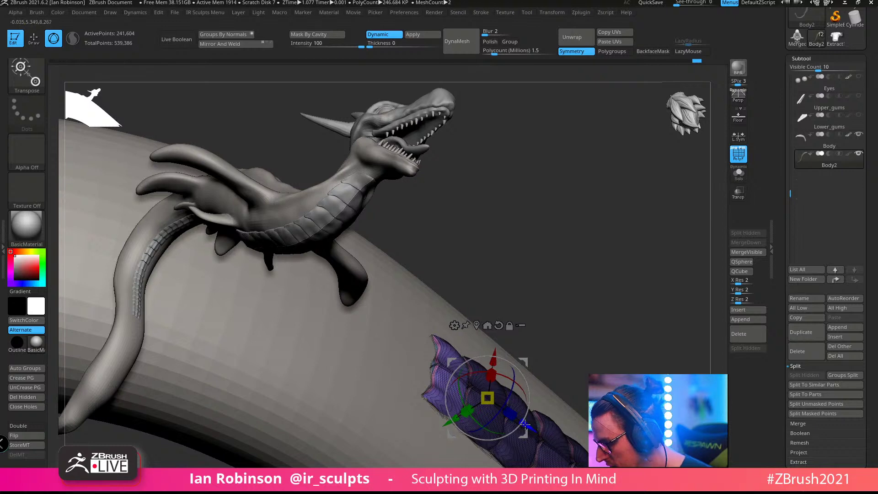
pyautogui.press('q')
pyautogui.moveTo(552, 270)
pyautogui.mouseDown()
pyautogui.moveTo(553, 247)
pyautogui.moveTo(554, 267)
pyautogui.moveTo(536, 302)
pyautogui.moveTo(482, 251)
pyautogui.moveTo(525, 268)
pyautogui.moveTo(559, 327)
pyautogui.mouseUp()
pyautogui.moveTo(620, 261); pyautogui.dragTo(630, 334)
pyautogui.press('w')
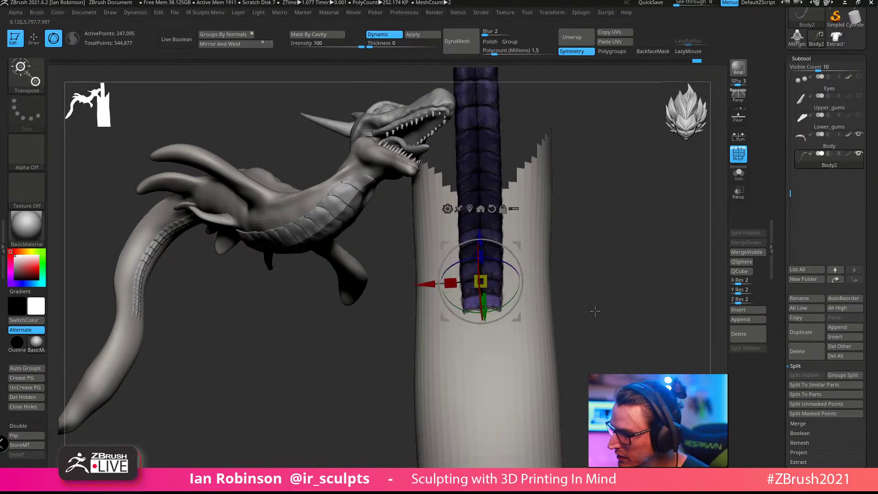
pyautogui.moveTo(596, 309); pyautogui.dragTo(551, 315)
pyautogui.moveTo(585, 235); pyautogui.dragTo(566, 235)
# Step: Duplicate the new end plate towards the tail tip and rotate the copy to follow the surface
pyautogui.keyDown('ctrl'); pyautogui.moveTo(469, 233); pyautogui.dragTo(474, 256); pyautogui.keyUp('ctrl')
pyautogui.moveTo(501, 321); pyautogui.dragTo(500, 307)
pyautogui.moveTo(576, 328); pyautogui.dragTo(600, 329)
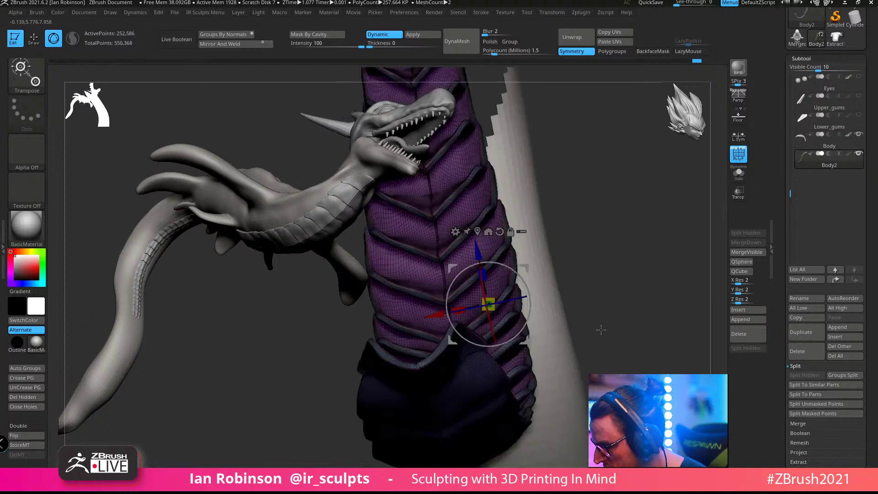
pyautogui.moveTo(637, 291)
pyautogui.mouseDown()
pyautogui.moveTo(611, 347)
pyautogui.moveTo(621, 352)
pyautogui.mouseUp()
# Step: Adjust the end plate's placement and shape its edges with the Move brush to sit on the tail
pyautogui.press('q')
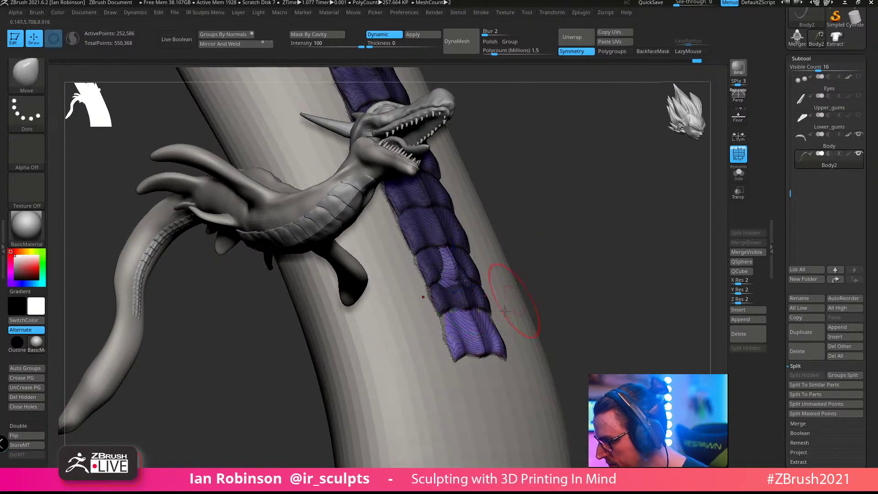
pyautogui.press('w')
pyautogui.moveTo(497, 301); pyautogui.dragTo(500, 317)
pyautogui.press('q')
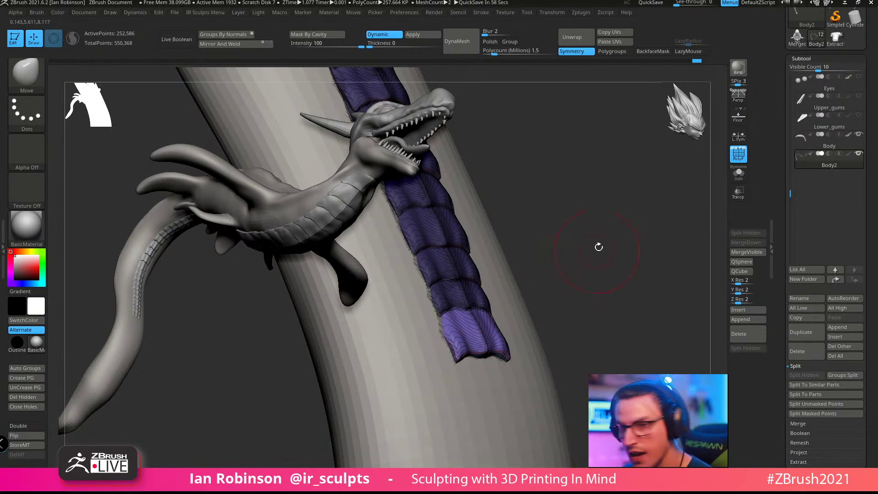
pyautogui.moveTo(599, 247)
pyautogui.mouseDown()
pyautogui.moveTo(616, 285)
pyautogui.moveTo(597, 270)
pyautogui.moveTo(629, 278)
pyautogui.moveTo(641, 341)
pyautogui.moveTo(659, 329)
pyautogui.moveTo(607, 321)
pyautogui.moveTo(622, 320)
pyautogui.moveTo(558, 274)
pyautogui.moveTo(525, 341)
pyautogui.moveTo(532, 345)
pyautogui.mouseUp()
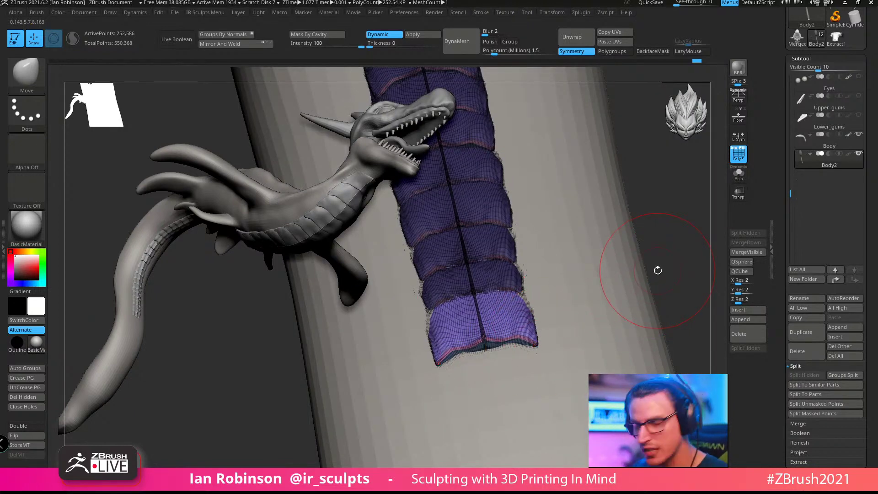
pyautogui.moveTo(657, 241); pyautogui.dragTo(683, 245)
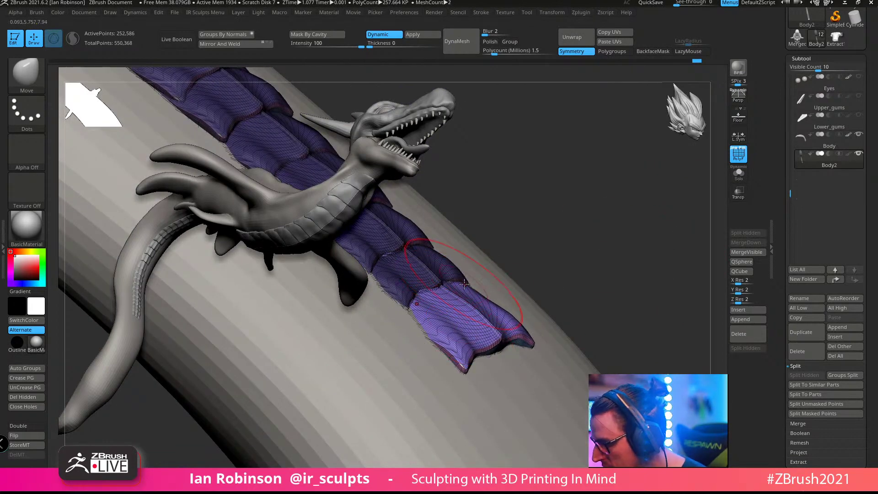
pyautogui.moveTo(464, 284); pyautogui.dragTo(484, 286, button='right')
pyautogui.moveTo(485, 360); pyautogui.dragTo(488, 367)
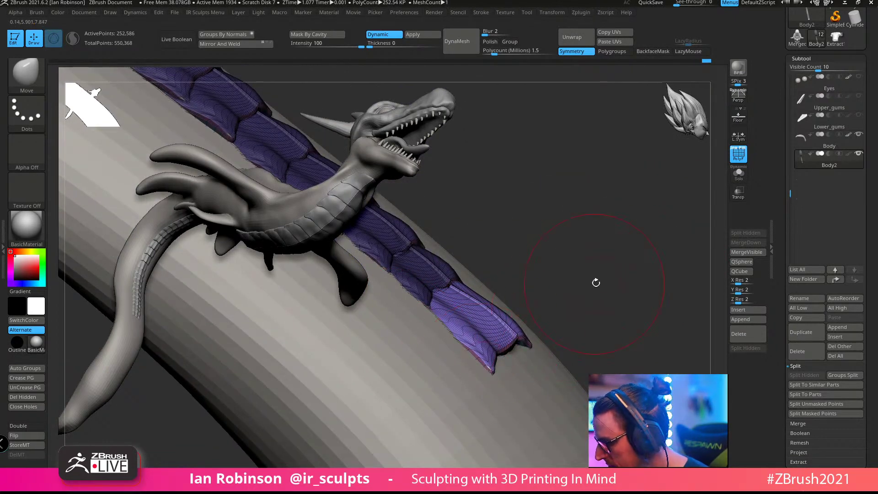
# Step: Duplicate the fitted end plate along the tail and inspect the plate row in Solo mode
pyautogui.press('w')
pyautogui.keyDown('ctrl'); pyautogui.moveTo(407, 234); pyautogui.dragTo(451, 275); pyautogui.keyUp('ctrl')
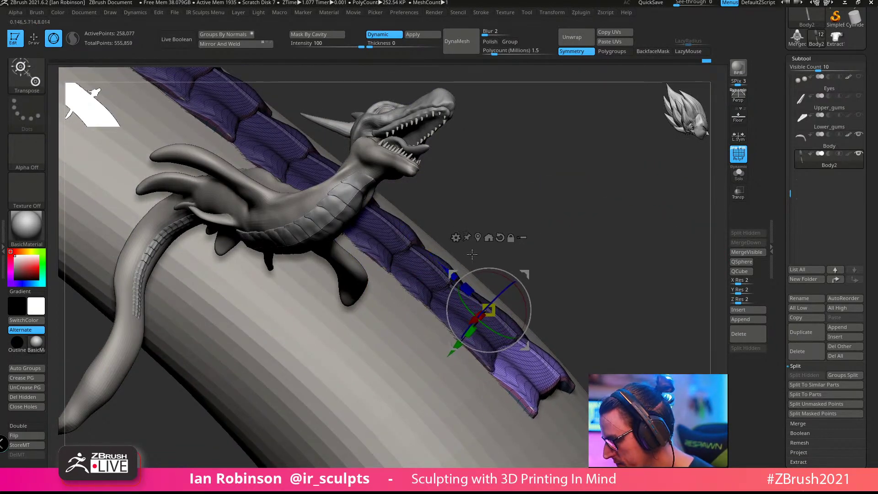
pyautogui.press('q')
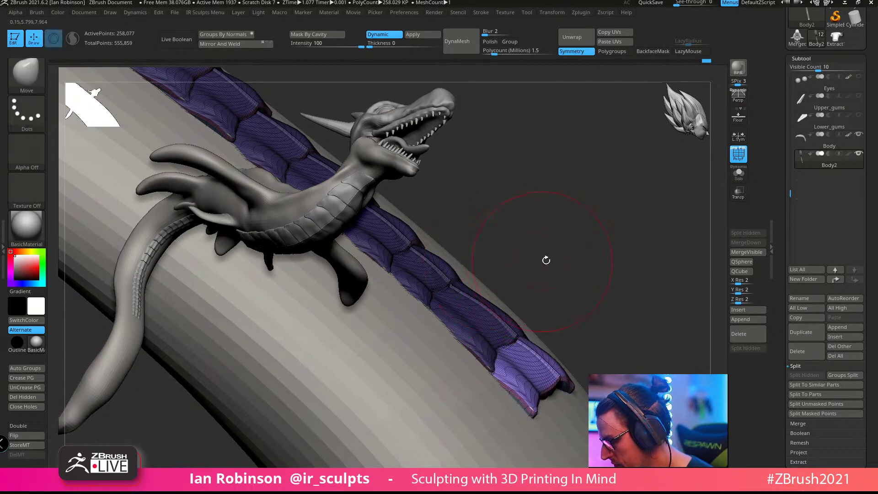
pyautogui.press('w')
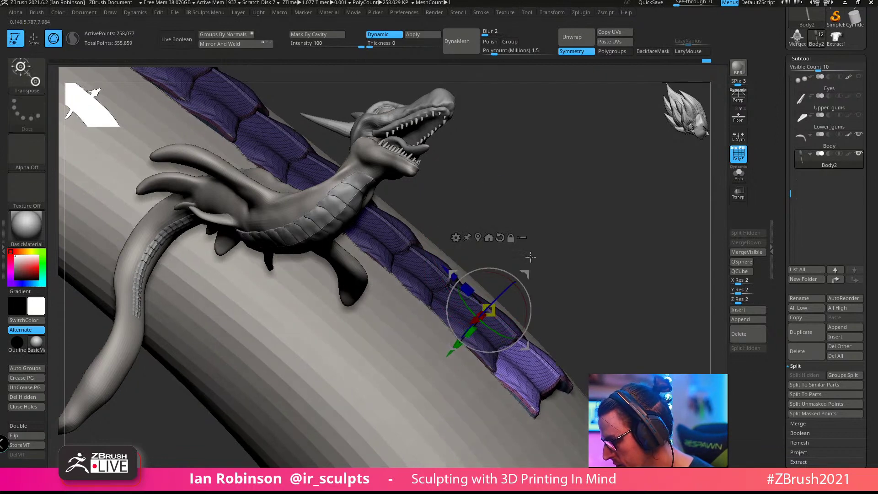
pyautogui.click(739, 181)
pyautogui.moveTo(681, 220); pyautogui.dragTo(630, 221)
pyautogui.click(739, 178)
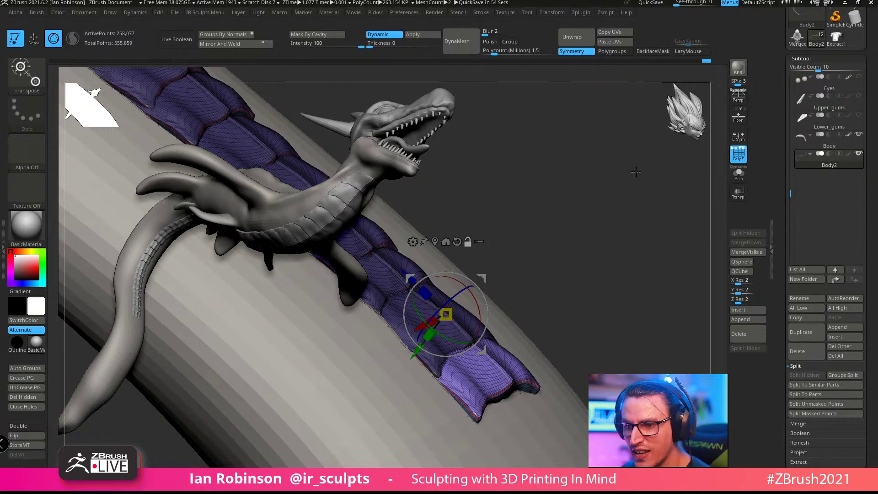
# Step: Add another copy of the end plate, rotate it to the tail's curve and enlarge the Move brush
pyautogui.moveTo(597, 250); pyautogui.dragTo(573, 222)
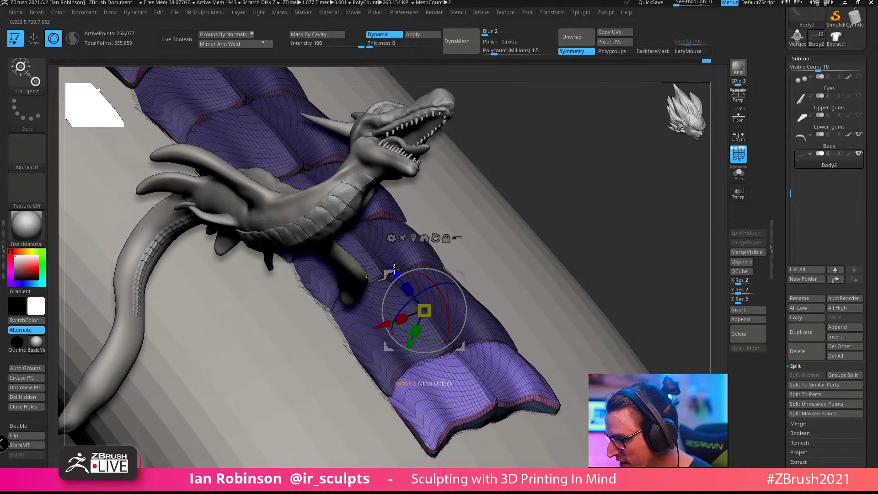
pyautogui.moveTo(415, 300); pyautogui.dragTo(427, 262)
pyautogui.moveTo(622, 291); pyautogui.dragTo(581, 333)
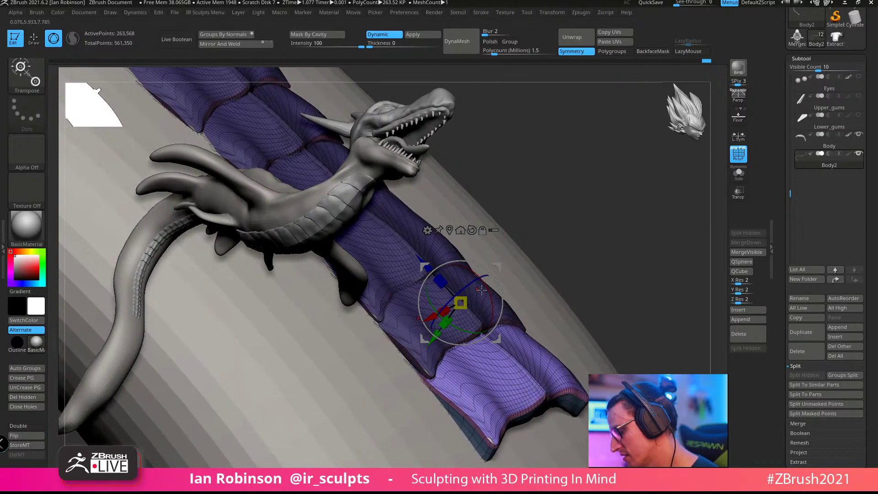
pyautogui.moveTo(501, 293); pyautogui.dragTo(506, 307)
pyautogui.moveTo(569, 265); pyautogui.dragTo(587, 270)
pyautogui.moveTo(486, 293)
pyautogui.mouseDown()
pyautogui.moveTo(498, 299)
pyautogui.moveTo(617, 272)
pyautogui.mouseUp()
pyautogui.press('q')
pyautogui.press('s')
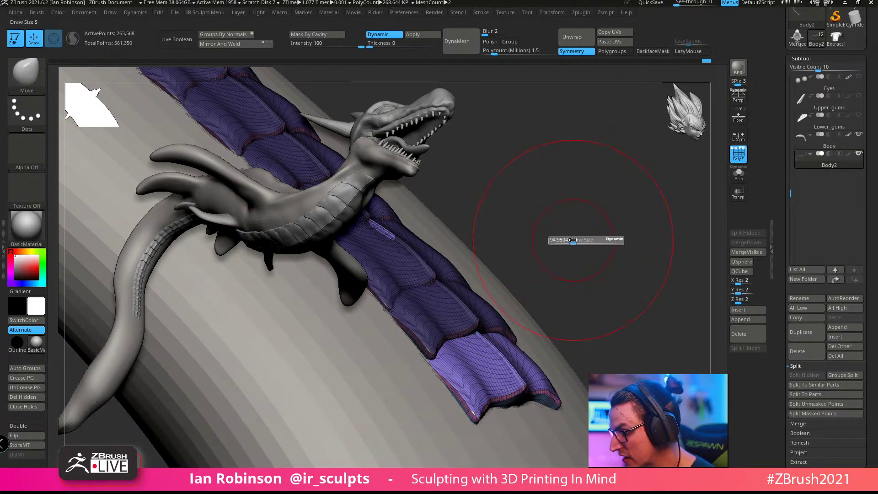
pyautogui.moveTo(548, 219)
pyautogui.mouseDown()
pyautogui.moveTo(574, 196)
pyautogui.moveTo(615, 251)
pyautogui.moveTo(594, 257)
pyautogui.moveTo(586, 197)
pyautogui.mouseUp()
# Step: Duplicate the end plate further down the tail and nudge the copy along the row
pyautogui.press('w')
pyautogui.keyDown('alt'); pyautogui.moveTo(515, 176); pyautogui.dragTo(573, 235); pyautogui.keyUp('alt')
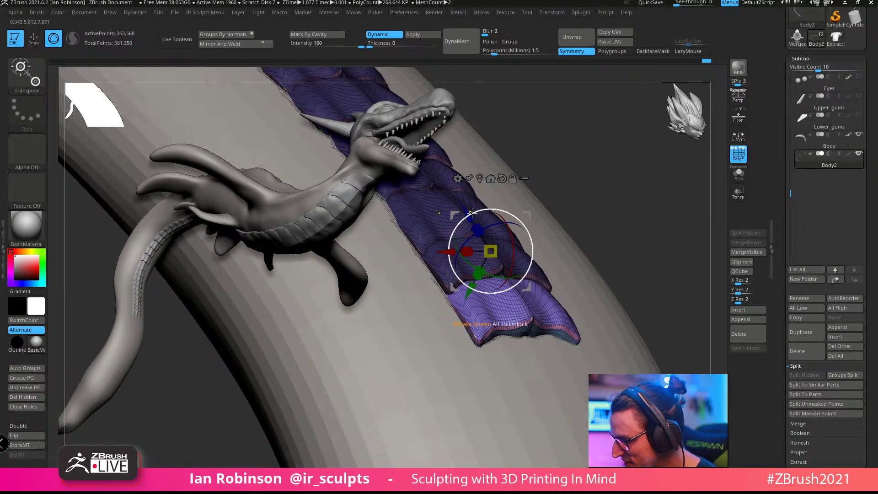
pyautogui.keyDown('ctrl'); pyautogui.moveTo(464, 212); pyautogui.dragTo(487, 249); pyautogui.keyUp('ctrl')
pyautogui.moveTo(611, 270); pyautogui.dragTo(551, 273)
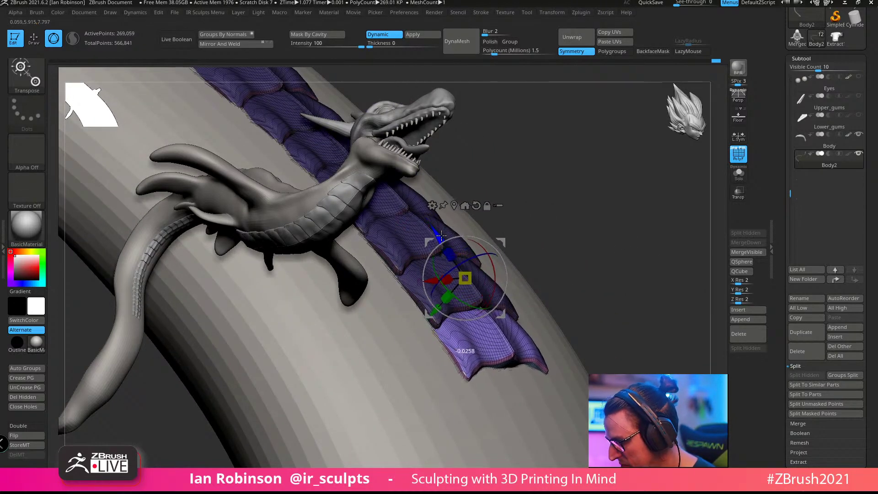
pyautogui.moveTo(441, 235); pyautogui.dragTo(442, 236)
# Step: Duplicate the last plate again, then rotate and shift the copy so it overlaps evenly above the tail surface
pyautogui.press('q')
pyautogui.moveTo(638, 278)
pyautogui.mouseDown()
pyautogui.moveTo(623, 262)
pyautogui.moveTo(629, 294)
pyautogui.mouseUp()
pyautogui.press('w')
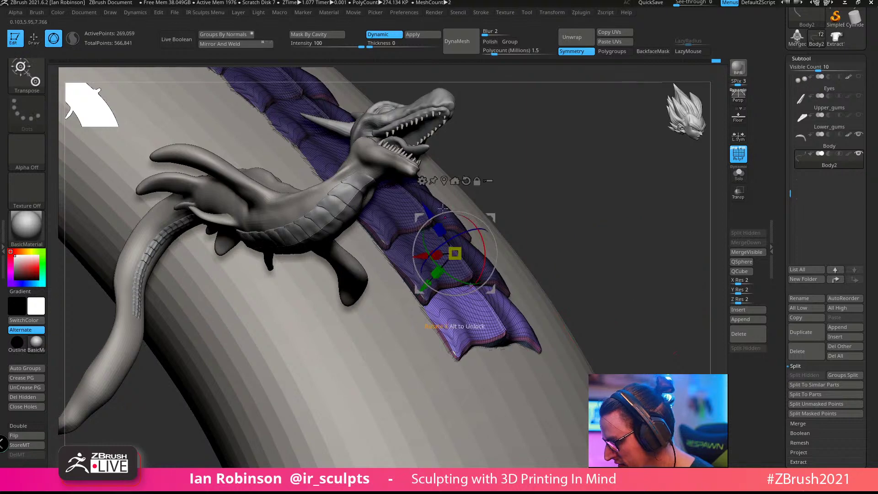
pyautogui.keyDown('ctrl'); pyautogui.moveTo(443, 209); pyautogui.dragTo(445, 237); pyautogui.keyUp('ctrl')
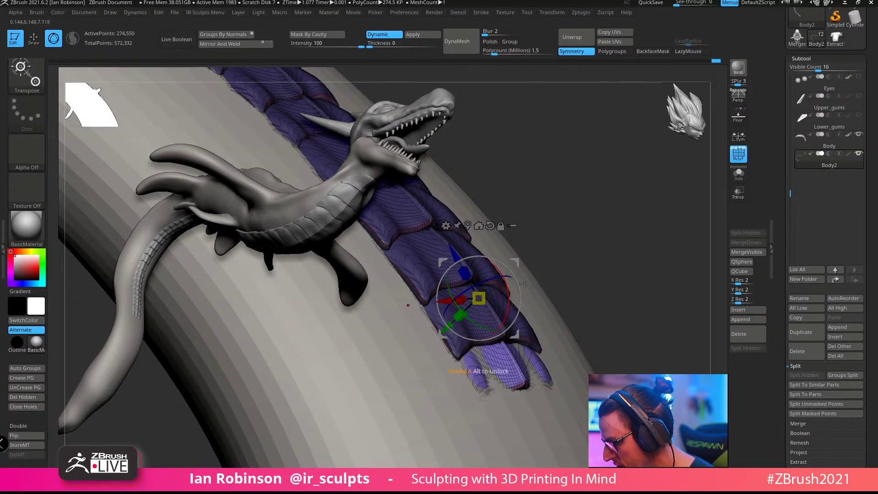
pyautogui.moveTo(639, 275); pyautogui.dragTo(636, 296)
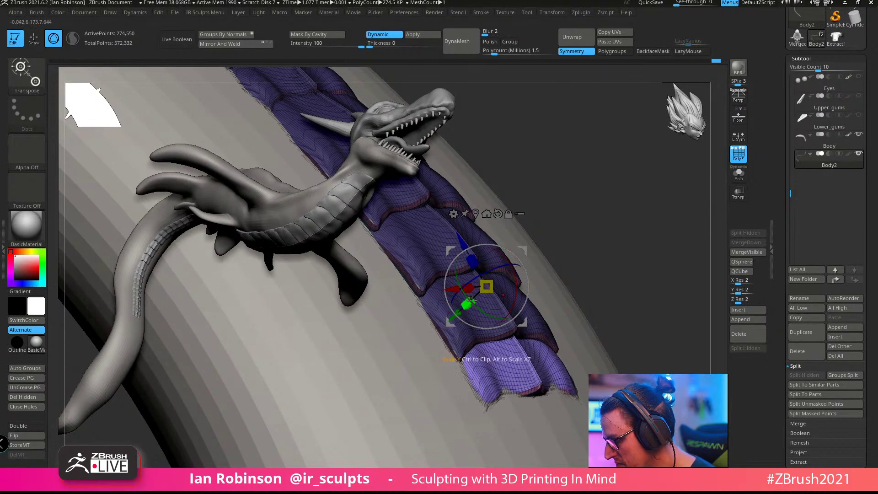
pyautogui.keyDown('alt'); pyautogui.moveTo(644, 270); pyautogui.dragTo(595, 263); pyautogui.keyUp('alt')
pyautogui.keyDown('ctrl'); pyautogui.moveTo(419, 226); pyautogui.dragTo(427, 237); pyautogui.keyUp('ctrl')
pyautogui.keyDown('alt'); pyautogui.moveTo(588, 321); pyautogui.dragTo(595, 243); pyautogui.keyUp('alt')
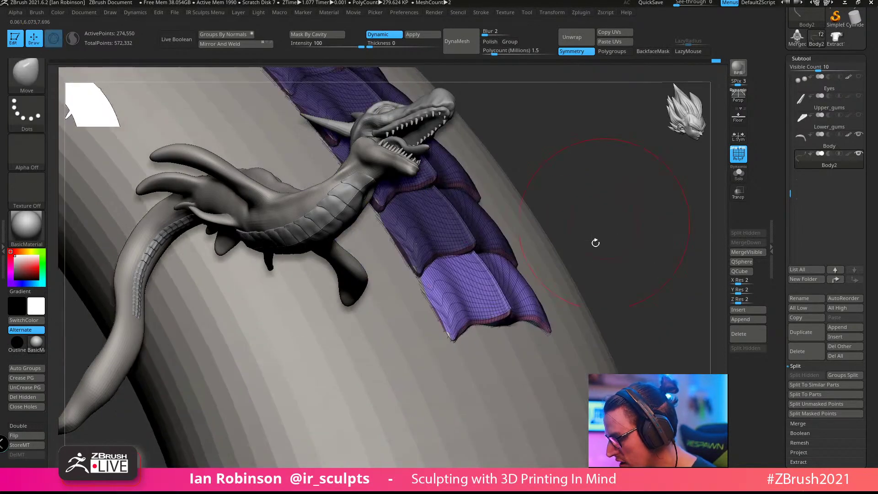
# Step: Duplicate the end plate once more, rotate the copy and fit its edges to the tail with the Move brush
pyautogui.keyDown('ctrl'); pyautogui.moveTo(435, 176); pyautogui.dragTo(478, 252); pyautogui.keyUp('ctrl')
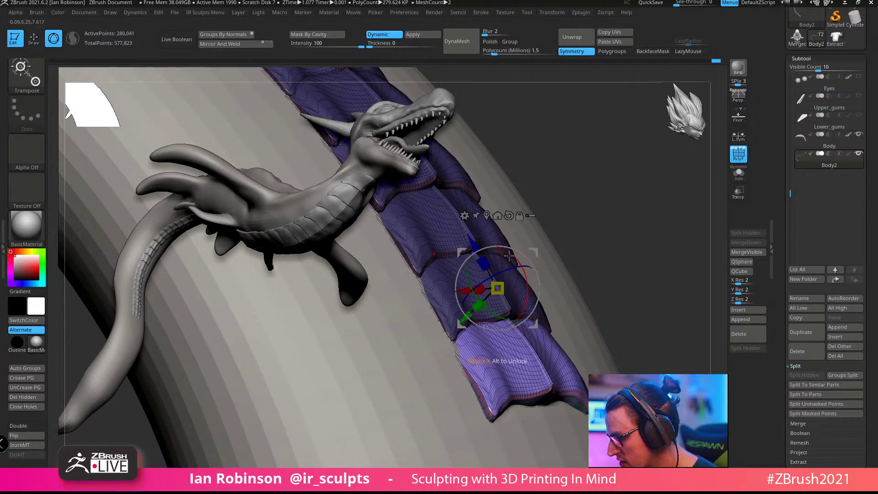
pyautogui.moveTo(524, 287); pyautogui.dragTo(530, 270)
pyautogui.moveTo(633, 256)
pyautogui.mouseDown()
pyautogui.moveTo(643, 265)
pyautogui.moveTo(634, 304)
pyautogui.mouseUp()
pyautogui.press('q')
pyautogui.moveTo(535, 347); pyautogui.dragTo(540, 342)
pyautogui.moveTo(556, 404); pyautogui.dragTo(545, 388)
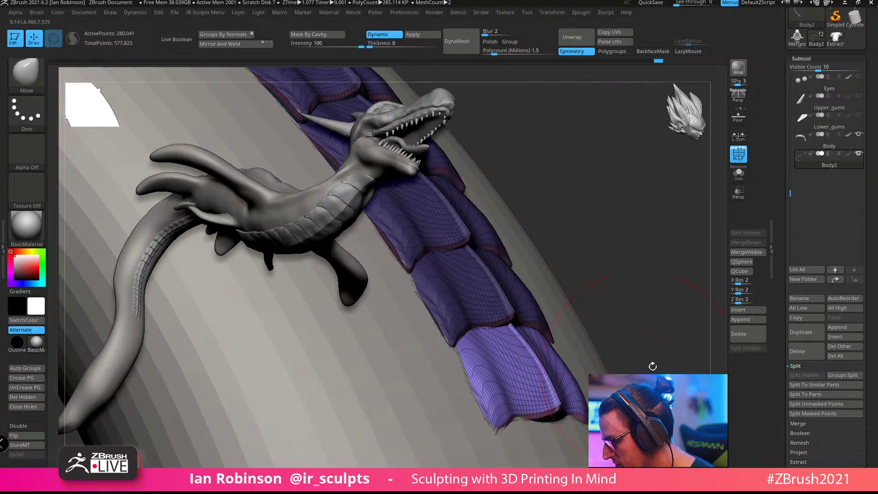
pyautogui.moveTo(652, 364)
pyautogui.mouseDown()
pyautogui.moveTo(603, 338)
pyautogui.moveTo(583, 279)
pyautogui.moveTo(611, 314)
pyautogui.moveTo(578, 339)
pyautogui.moveTo(569, 249)
pyautogui.moveTo(592, 249)
pyautogui.moveTo(593, 238)
pyautogui.moveTo(604, 273)
pyautogui.mouseUp()
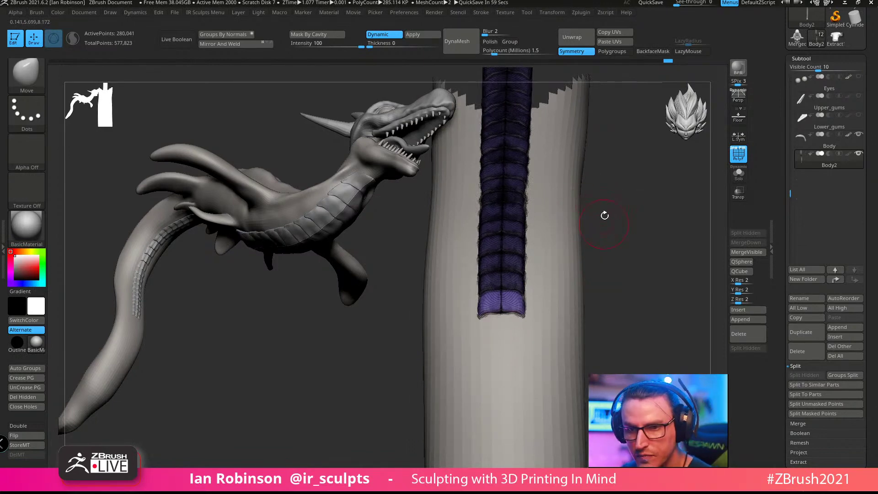
# Step: Duplicate the end armour plate one spacing further down the tail
pyautogui.moveTo(604, 216); pyautogui.dragTo(625, 323)
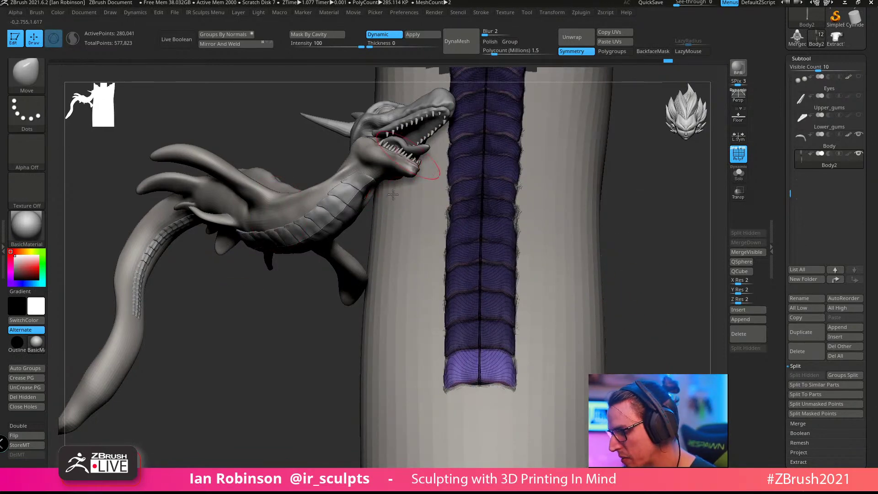
pyautogui.keyDown('alt'); pyautogui.moveTo(615, 231); pyautogui.dragTo(772, 272); pyautogui.keyUp('alt')
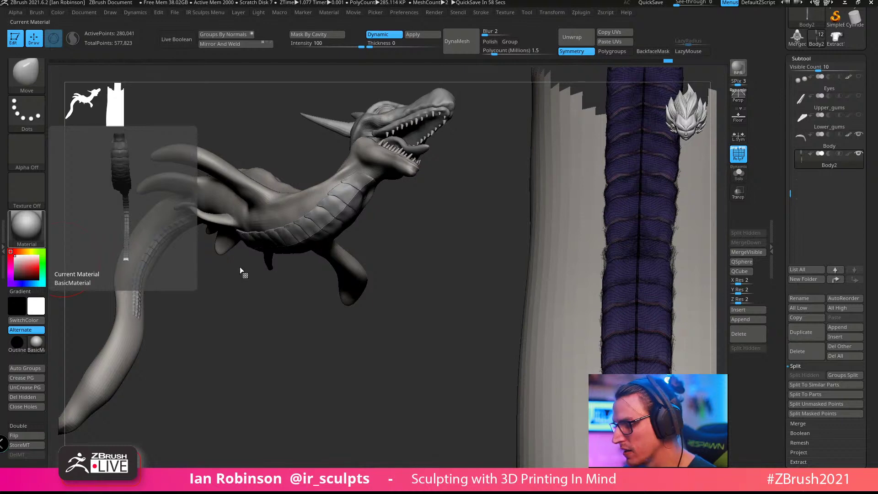
pyautogui.moveTo(240, 270)
pyautogui.mouseDown()
pyautogui.moveTo(372, 349)
pyautogui.moveTo(384, 391)
pyautogui.moveTo(364, 391)
pyautogui.moveTo(457, 384)
pyautogui.mouseUp()
pyautogui.moveTo(698, 267)
pyautogui.mouseDown()
pyautogui.moveTo(658, 265)
pyautogui.moveTo(690, 177)
pyautogui.mouseUp()
pyautogui.press('w')
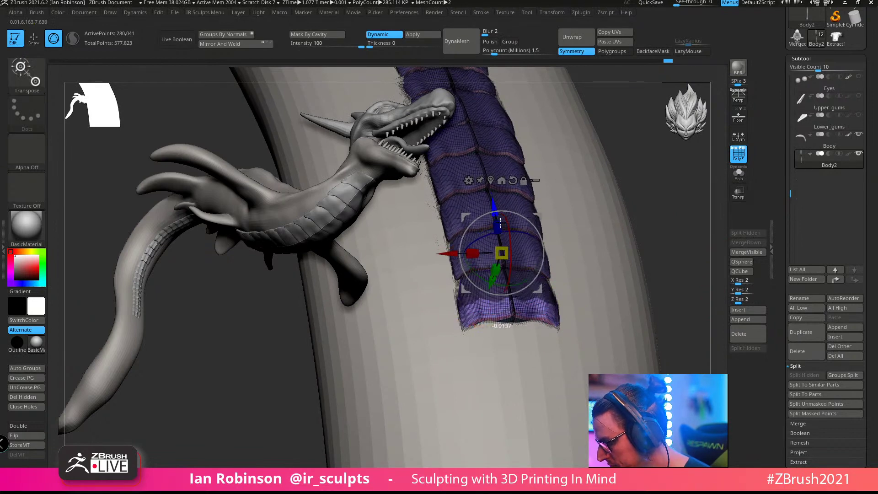
pyautogui.keyDown('ctrl'); pyautogui.moveTo(494, 201); pyautogui.dragTo(510, 242); pyautogui.keyUp('ctrl')
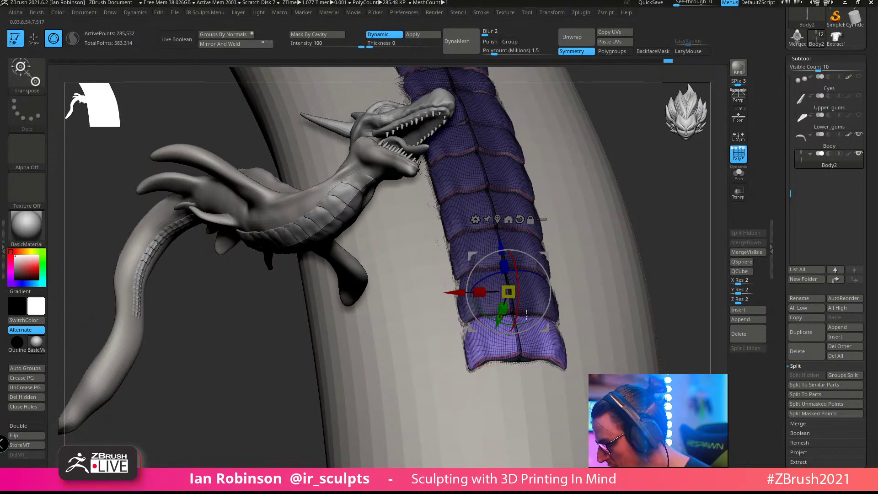
# Step: Copy the newest end plate along the tail and rotate the copy to follow the curve
pyautogui.moveTo(547, 319)
pyautogui.mouseDown()
pyautogui.moveTo(639, 255)
pyautogui.moveTo(648, 303)
pyautogui.moveTo(643, 283)
pyautogui.moveTo(654, 279)
pyautogui.mouseUp()
pyautogui.press('q')
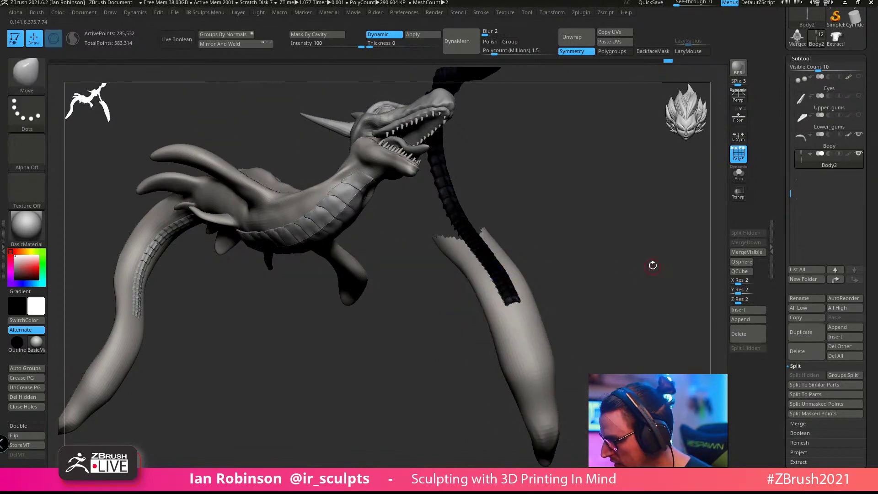
pyautogui.press('w')
pyautogui.moveTo(648, 348); pyautogui.dragTo(549, 283)
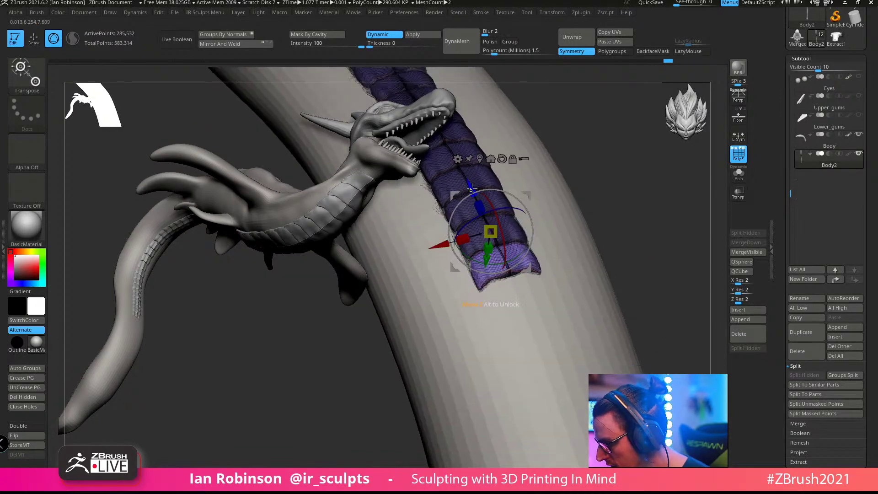
pyautogui.moveTo(492, 209); pyautogui.dragTo(589, 255)
pyautogui.moveTo(457, 259); pyautogui.dragTo(453, 259)
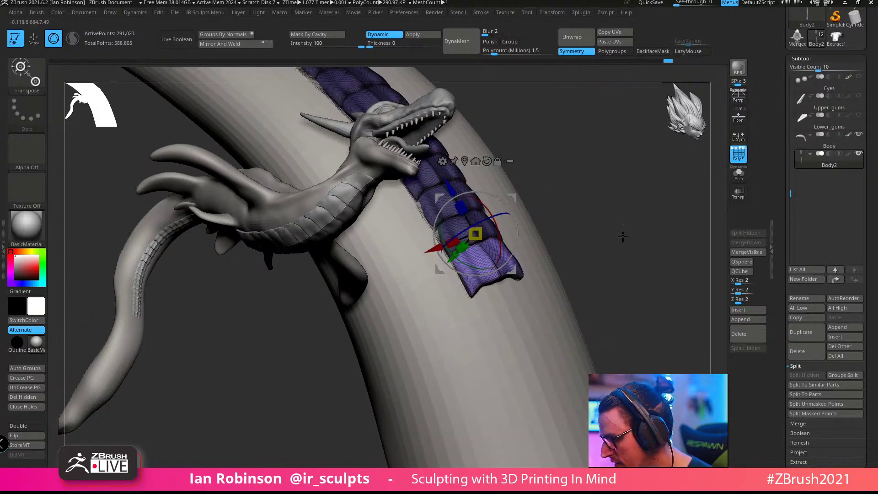
# Step: Add two more overlapping plate copies towards the tail tip and return to the Move brush with its draw size adjustable
pyautogui.moveTo(522, 233); pyautogui.dragTo(523, 297)
pyautogui.keyDown('alt'); pyautogui.moveTo(603, 262); pyautogui.dragTo(610, 228); pyautogui.keyUp('alt')
pyautogui.keyDown('ctrl'); pyautogui.moveTo(481, 165); pyautogui.dragTo(507, 217); pyautogui.keyUp('ctrl')
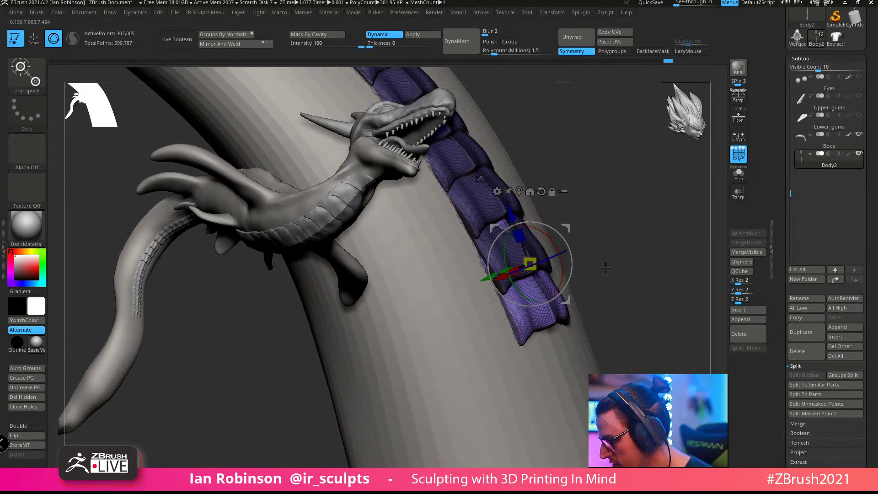
pyautogui.press('q')
pyautogui.press('w')
pyautogui.press('q')
pyautogui.press('s')
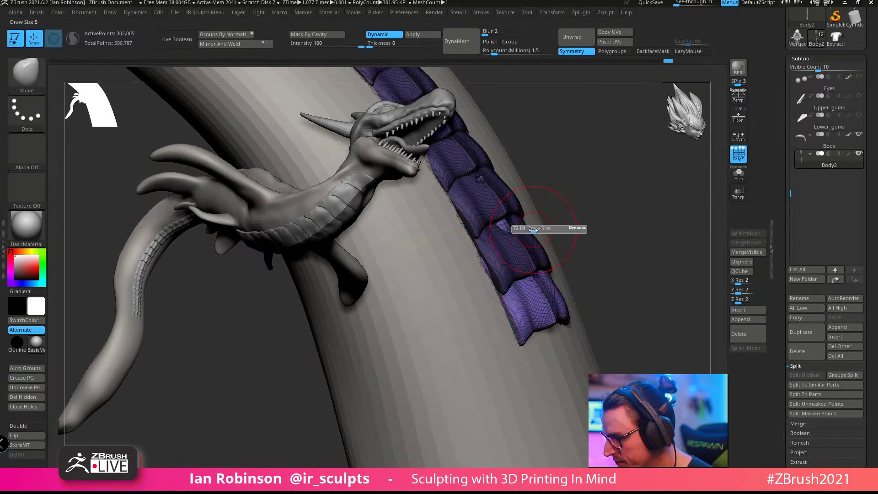
# Step: Continue the row with three more duplicates of the end plate, each angled to the tail surface
pyautogui.keyDown('alt'); pyautogui.moveTo(651, 251); pyautogui.dragTo(524, 254); pyautogui.keyUp('alt')
pyautogui.press('w')
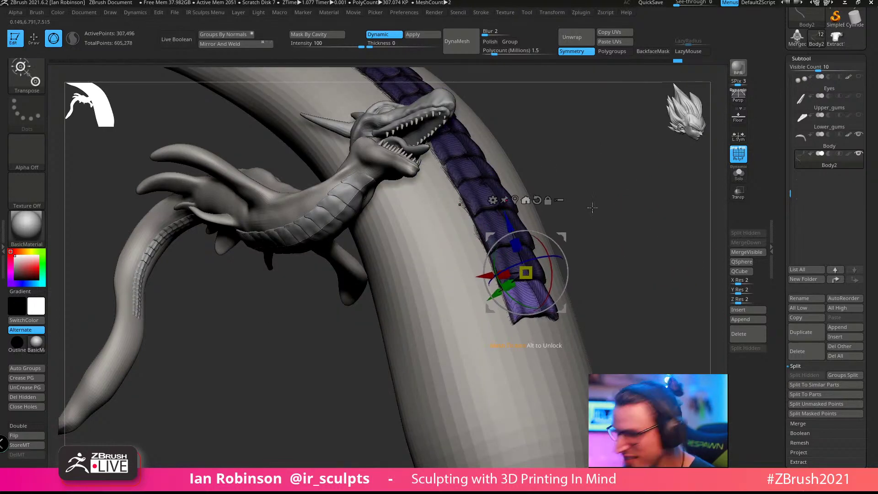
pyautogui.moveTo(592, 208); pyautogui.dragTo(486, 223)
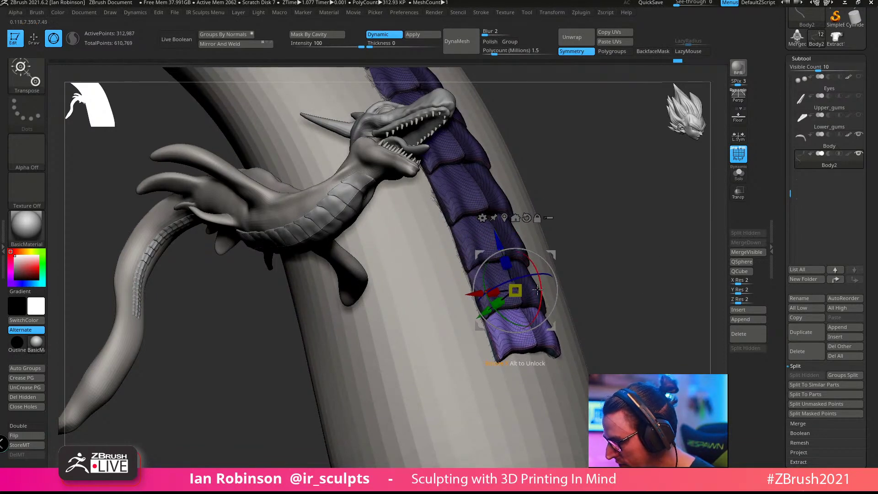
pyautogui.moveTo(604, 305); pyautogui.dragTo(706, 302)
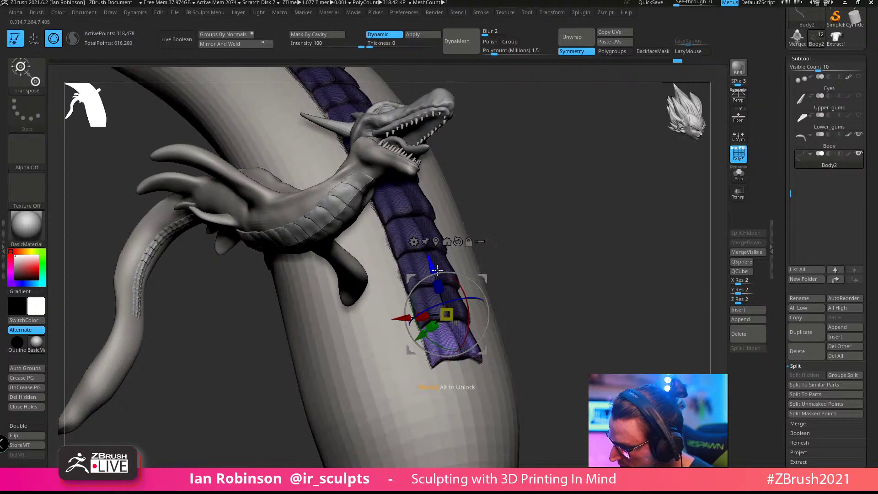
# Step: Nudge and rotate the end plate to sit on the tail, and duplicate it once more below
pyautogui.moveTo(432, 265); pyautogui.dragTo(431, 261)
pyautogui.moveTo(466, 310); pyautogui.dragTo(464, 315)
pyautogui.keyDown('alt'); pyautogui.moveTo(607, 321); pyautogui.dragTo(646, 298); pyautogui.keyUp('alt')
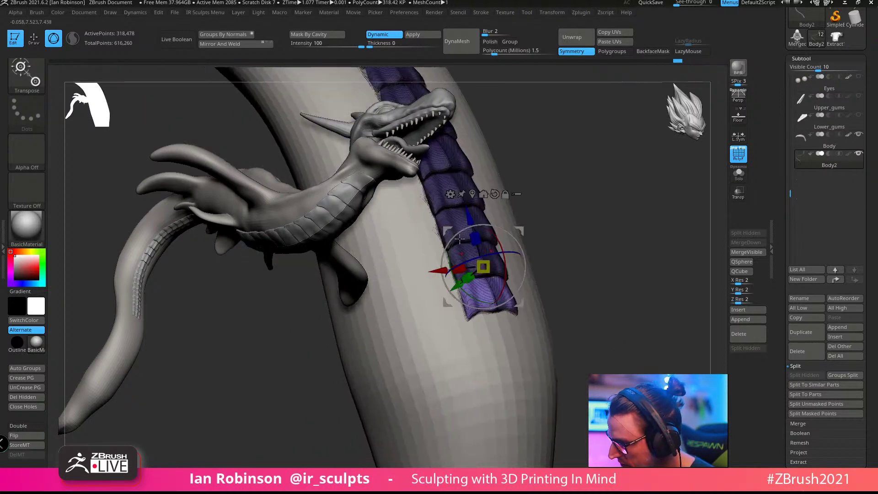
pyautogui.keyDown('ctrl'); pyautogui.moveTo(470, 217); pyautogui.dragTo(479, 254); pyautogui.keyUp('ctrl')
pyautogui.keyDown('alt'); pyautogui.moveTo(558, 274); pyautogui.dragTo(558, 239); pyautogui.keyUp('alt')
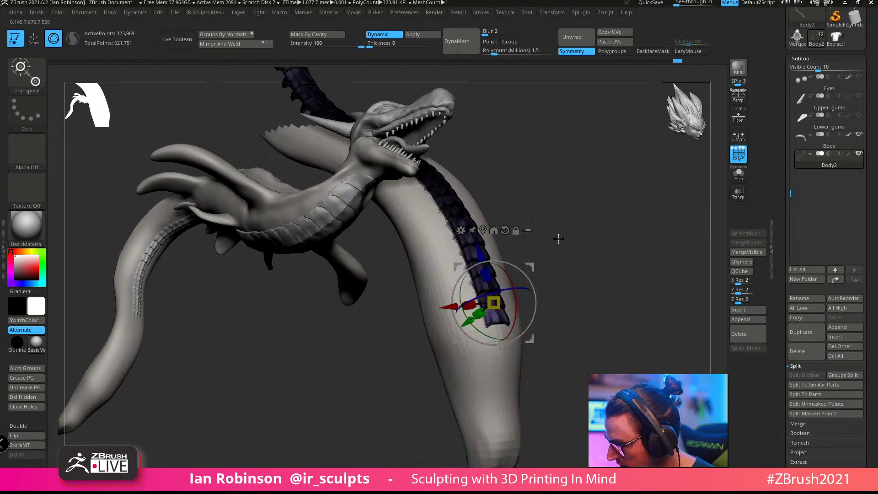
pyautogui.press('q')
pyautogui.moveTo(602, 279)
pyautogui.keyDown('alt'); pyautogui.mouseDown()
pyautogui.moveTo(563, 220)
pyautogui.moveTo(621, 297)
pyautogui.moveTo(589, 340)
pyautogui.mouseUp(); pyautogui.keyUp('alt')
pyautogui.press('g')
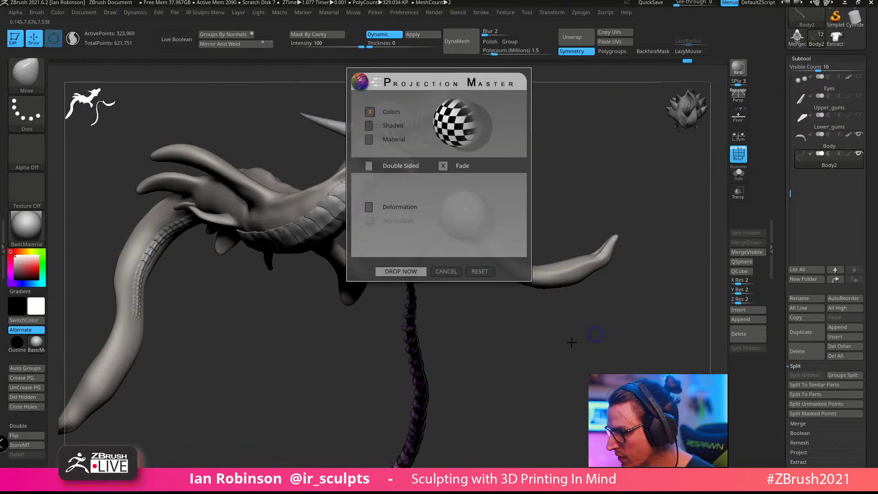
pyautogui.click(446, 272)
pyautogui.moveTo(545, 308); pyautogui.dragTo(620, 279)
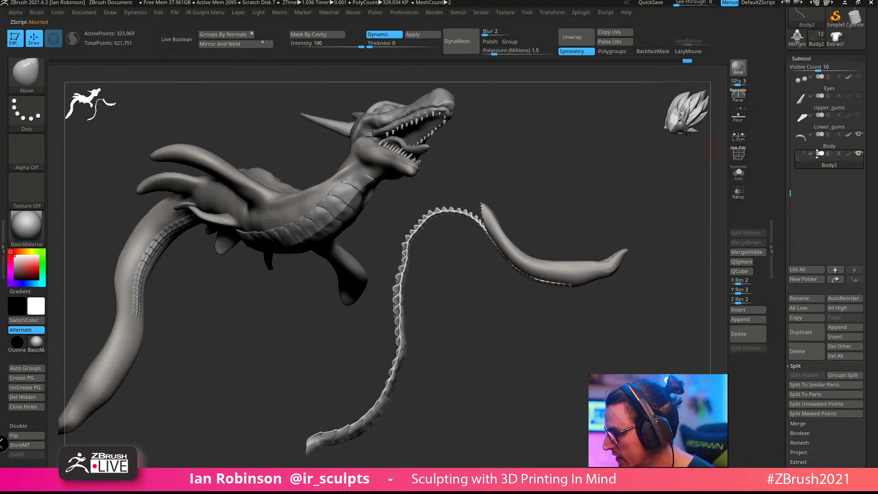
# Step: Clear the creature snapshot from the canvas, and unhide all subtools together with the full Body mesh
pyautogui.hotkey('ctrl', 'shift', 's')
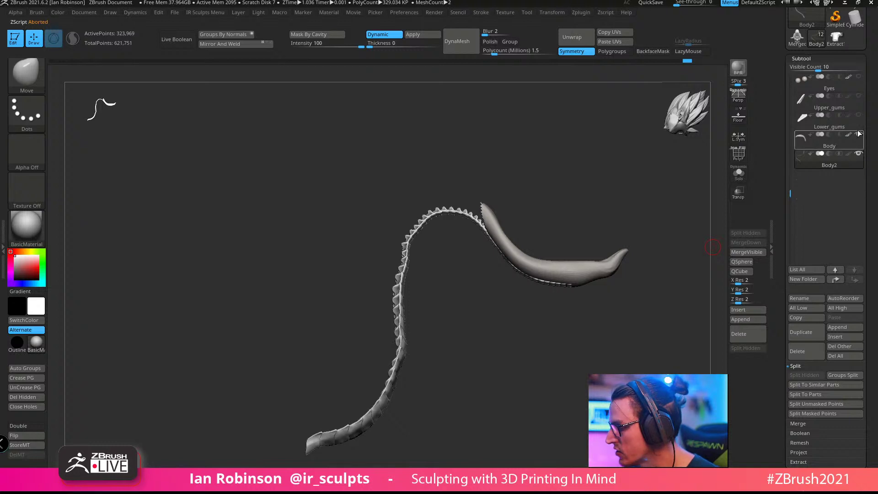
pyautogui.keyDown('shift'); pyautogui.click(859, 134); pyautogui.keyUp('shift')
pyautogui.keyDown('alt'); pyautogui.click(597, 263); pyautogui.keyUp('alt')
pyautogui.keyDown('ctrl'); pyautogui.keyDown('shift'); pyautogui.click(652, 196); pyautogui.keyUp('shift'); pyautogui.keyUp('ctrl')
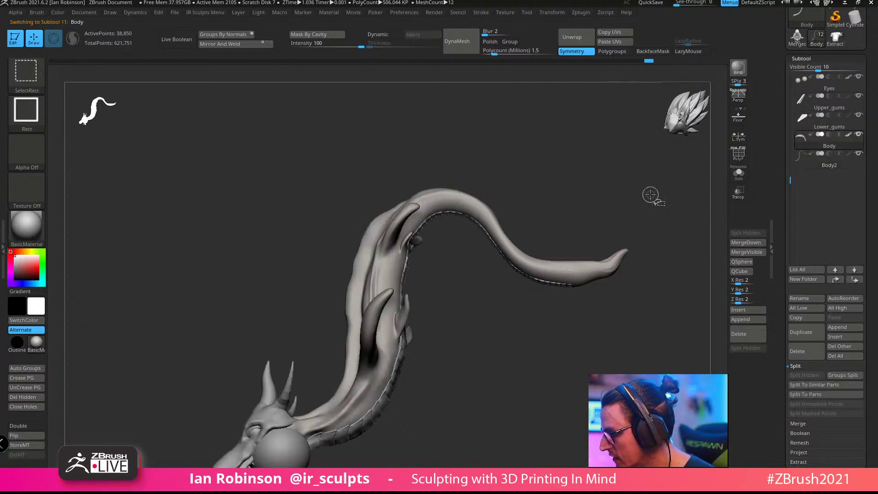
# Step: Hide the Olliphiest_BlockOut_02 subtool
pyautogui.keyDown('alt'); pyautogui.moveTo(653, 196); pyautogui.dragTo(646, 241); pyautogui.keyUp('alt')
pyautogui.moveTo(790, 175); pyautogui.dragTo(817, 55)
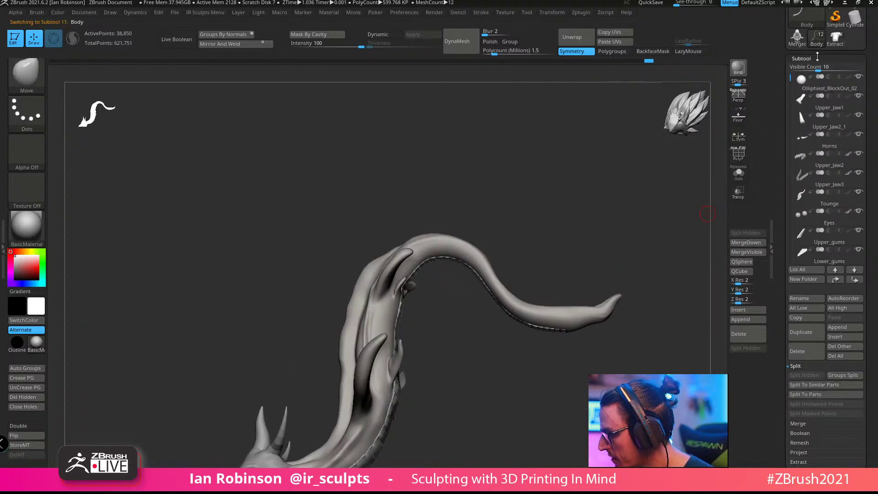
pyautogui.click(858, 83)
# Step: Make the Body2 armour plates the active subtool and display their polyframe
pyautogui.moveTo(588, 200)
pyautogui.mouseDown()
pyautogui.moveTo(589, 225)
pyautogui.moveTo(619, 178)
pyautogui.moveTo(630, 199)
pyautogui.moveTo(619, 227)
pyautogui.moveTo(594, 215)
pyautogui.moveTo(352, 256)
pyautogui.mouseUp()
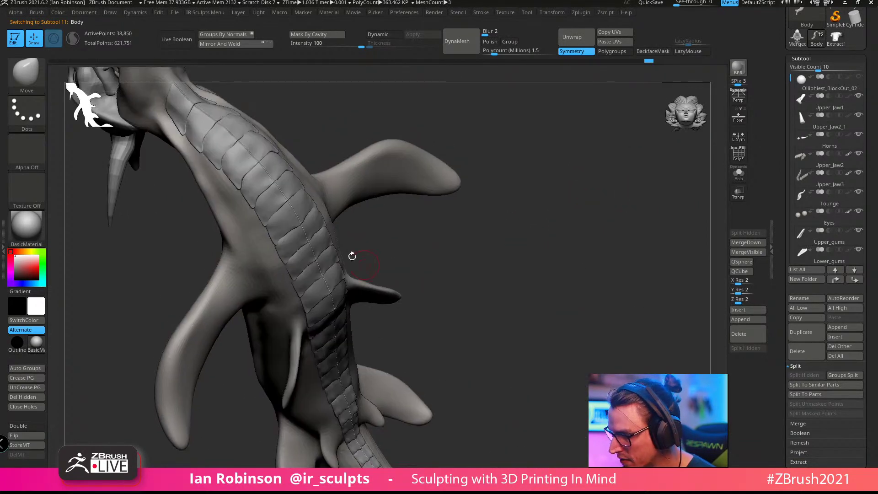
pyautogui.press('shift')
pyautogui.hotkey('shift', 'f')
pyautogui.moveTo(529, 222)
pyautogui.mouseDown()
pyautogui.moveTo(485, 220)
pyautogui.moveTo(612, 235)
pyautogui.moveTo(613, 272)
pyautogui.moveTo(574, 273)
pyautogui.moveTo(586, 252)
pyautogui.mouseUp()
pyautogui.keyDown('alt'); pyautogui.click(305, 206); pyautogui.keyUp('alt')
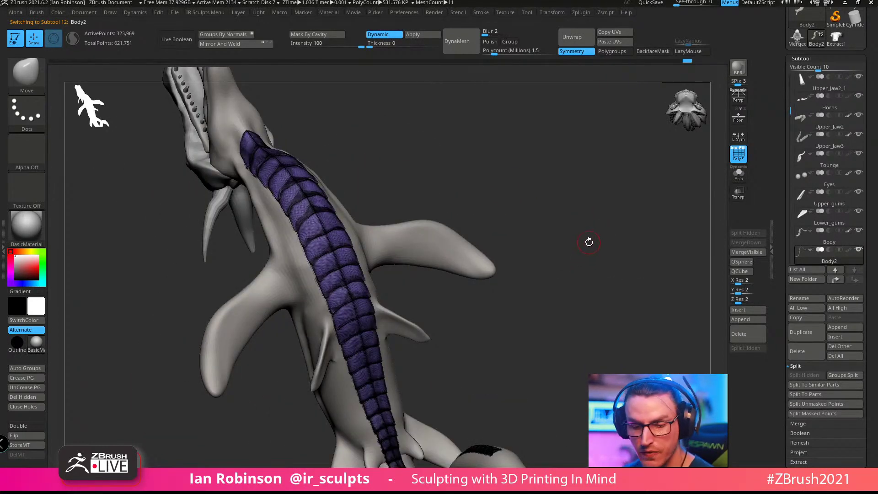
# Step: Give every armour plate its own polygroup with Auto Groups and check the row with and without the polyframe
pyautogui.click(809, 58)
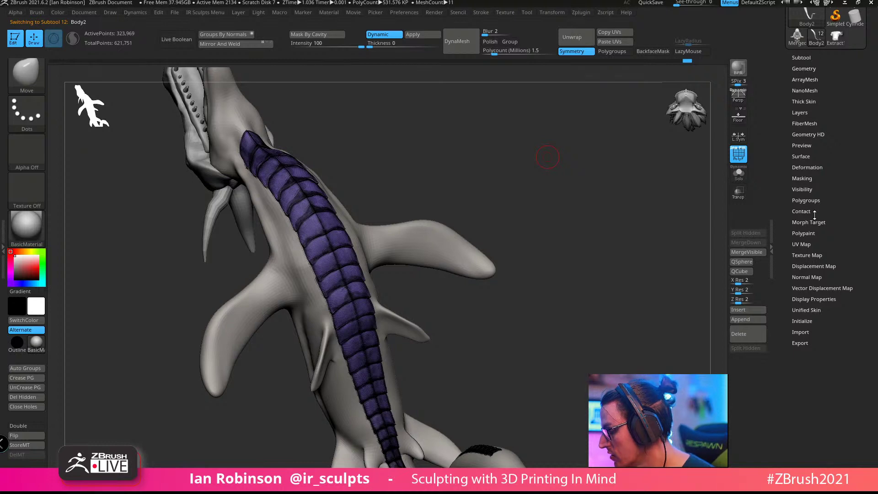
pyautogui.click(814, 200)
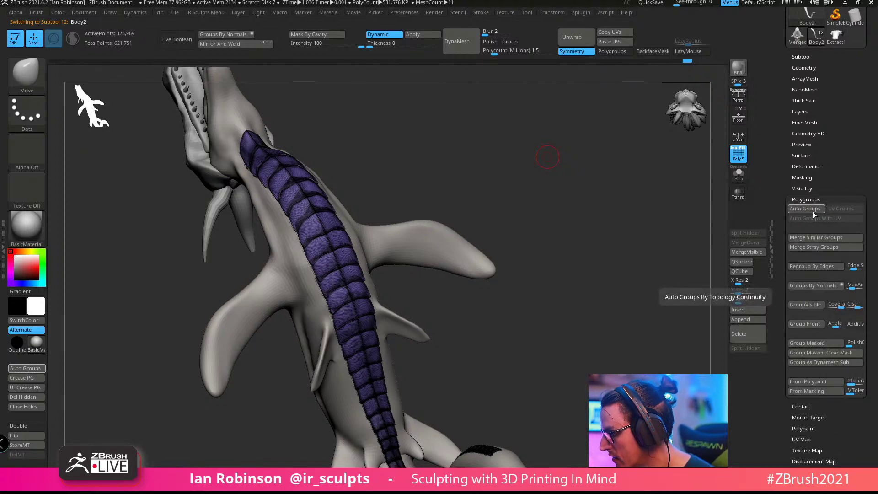
pyautogui.click(812, 214)
pyautogui.moveTo(579, 266)
pyautogui.mouseDown()
pyautogui.moveTo(627, 251)
pyautogui.moveTo(603, 259)
pyautogui.moveTo(608, 275)
pyautogui.moveTo(603, 191)
pyautogui.moveTo(630, 259)
pyautogui.moveTo(592, 289)
pyautogui.moveTo(572, 276)
pyautogui.mouseUp()
pyautogui.hotkey('shift', 'f')
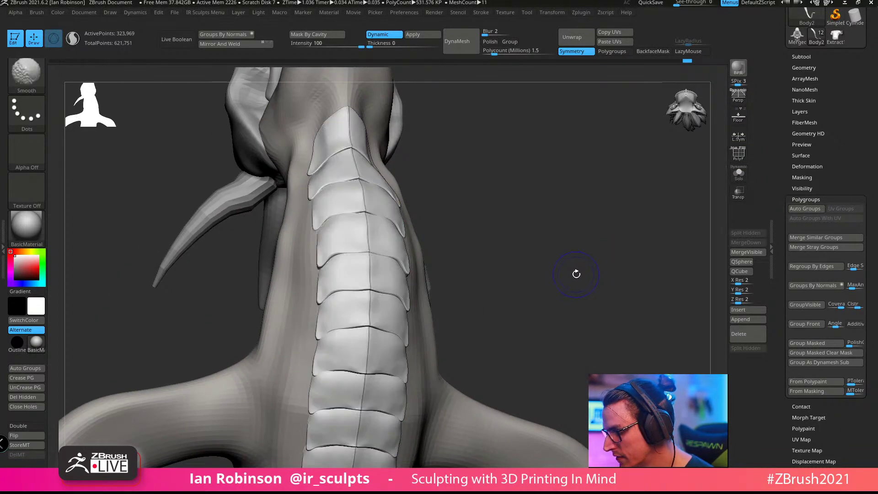
pyautogui.hotkey('shift', 'f')
# Step: Remesh the armour plates with ZRemesher, using KeepGroups and a target polygon count of 0.5
pyautogui.click(803, 67)
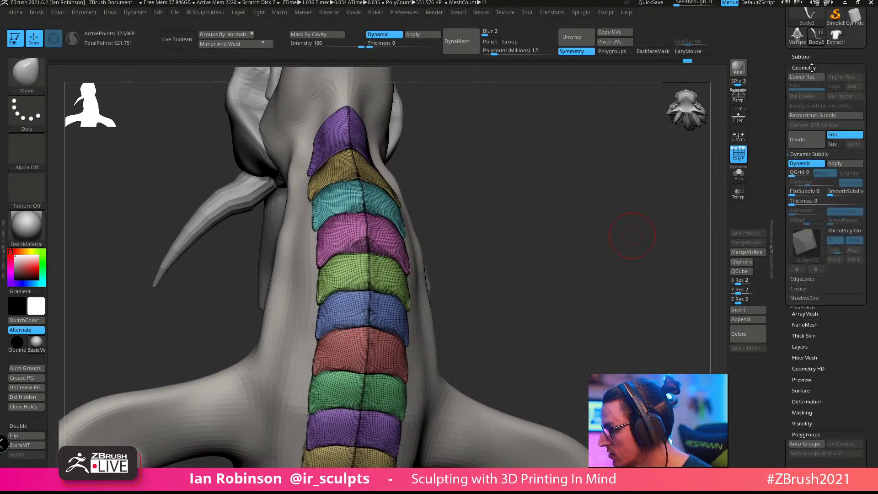
pyautogui.keyDown('alt'); pyautogui.moveTo(643, 259); pyautogui.dragTo(664, 291); pyautogui.keyUp('alt')
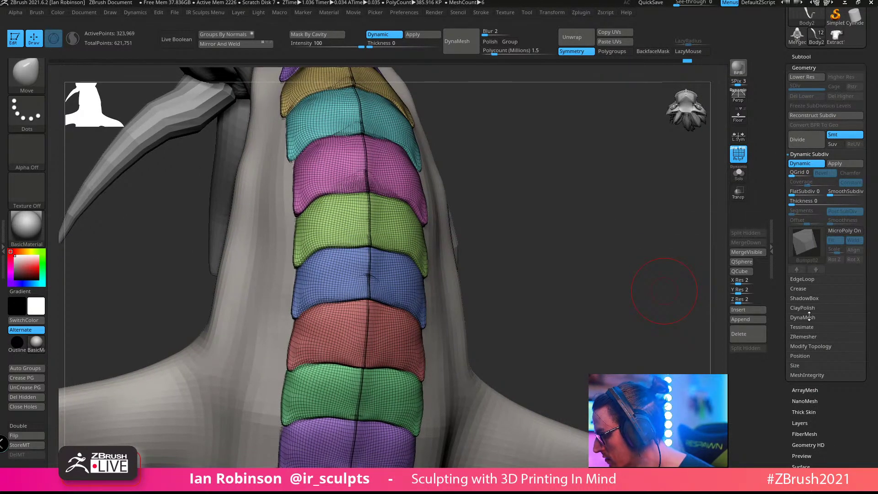
pyautogui.click(807, 338)
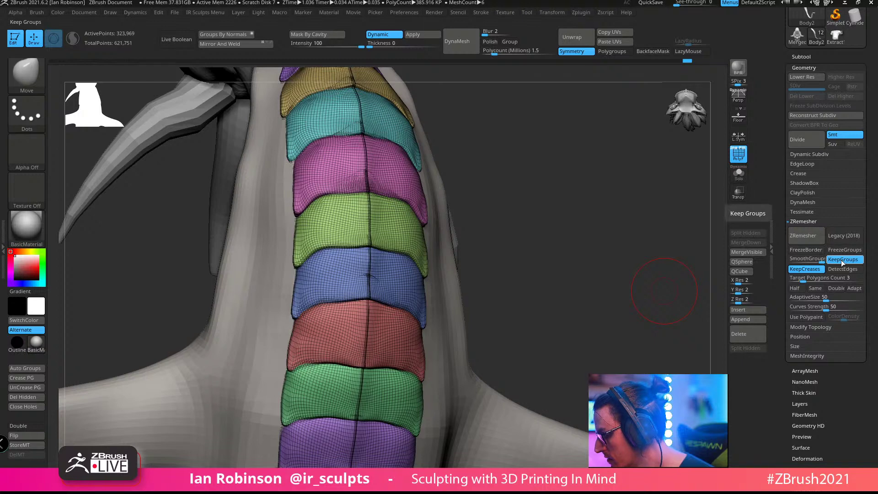
pyautogui.moveTo(629, 286); pyautogui.dragTo(654, 270)
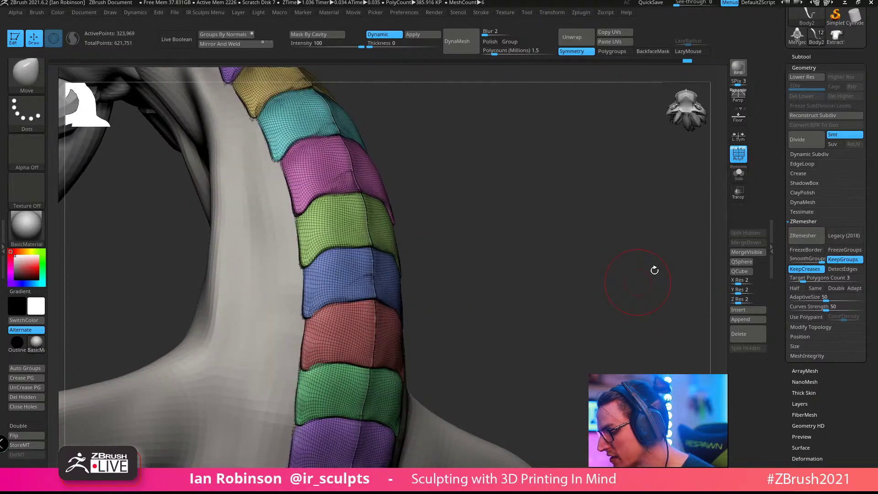
pyautogui.click(831, 278)
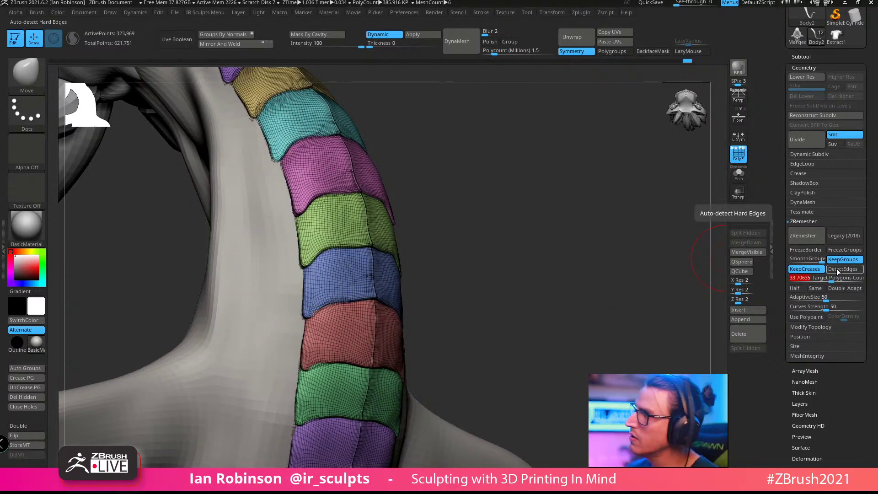
pyautogui.write('0.5')
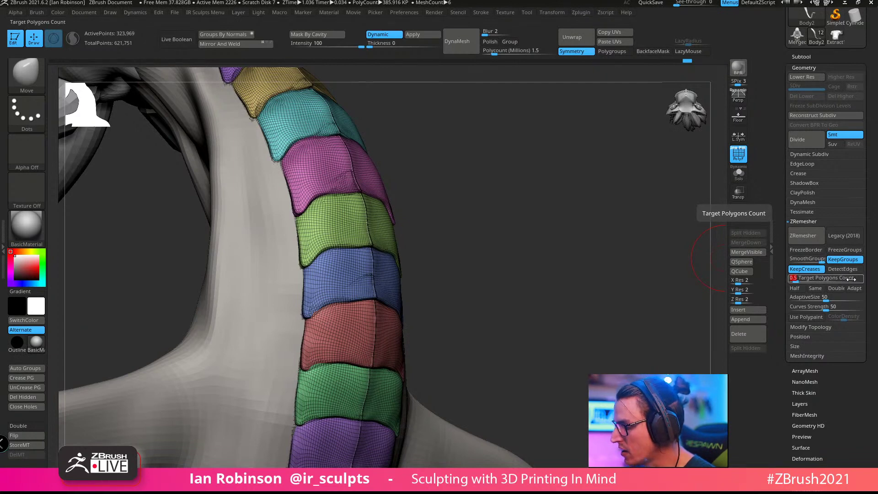
pyautogui.moveTo(553, 202)
pyautogui.keyDown('shift'); pyautogui.mouseDown()
pyautogui.moveTo(540, 203)
pyautogui.moveTo(579, 188)
pyautogui.mouseUp(); pyautogui.keyUp('shift')
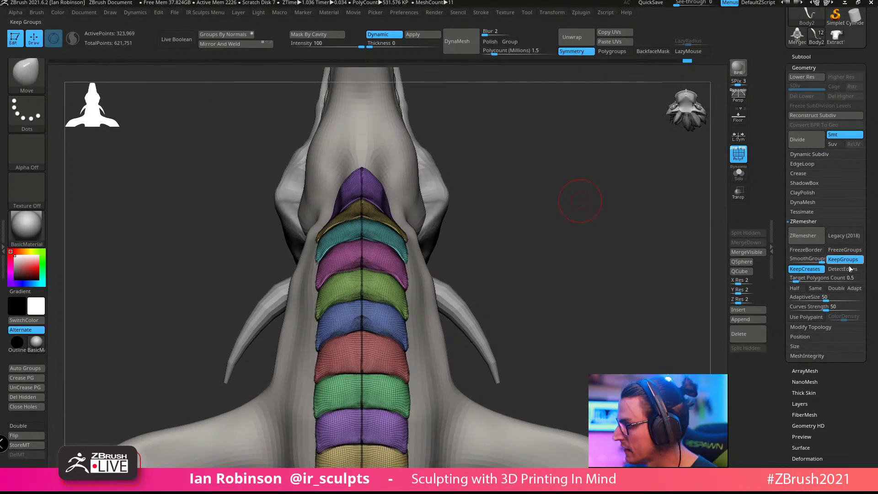
pyautogui.click(806, 235)
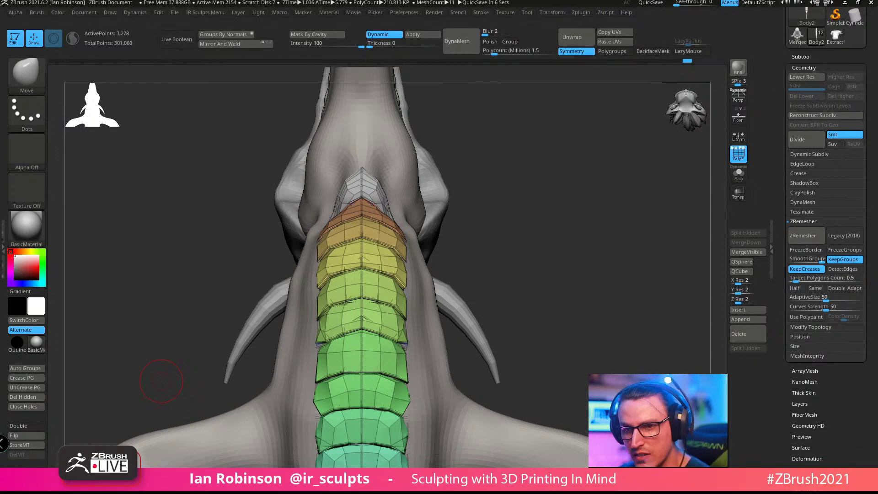
# Step: Open the Modify Topology options and bring up the board of sea-dragon reference images
pyautogui.moveTo(875, 162); pyautogui.dragTo(872, 144)
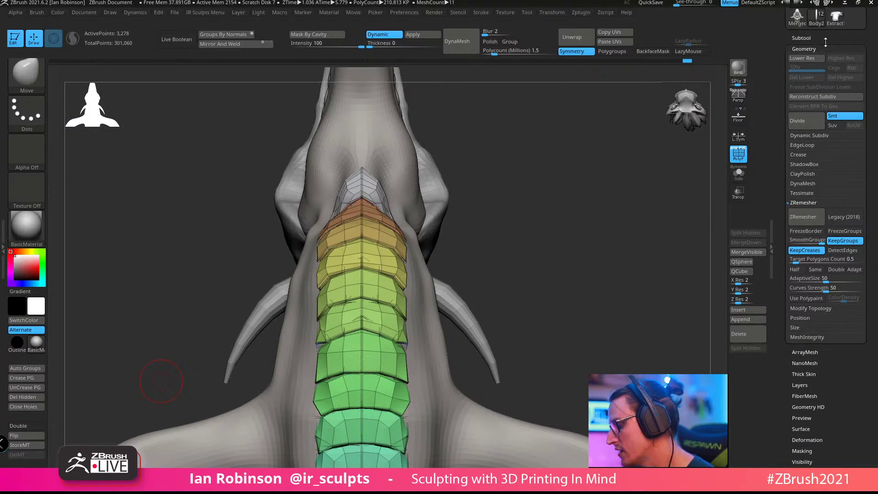
pyautogui.click(828, 309)
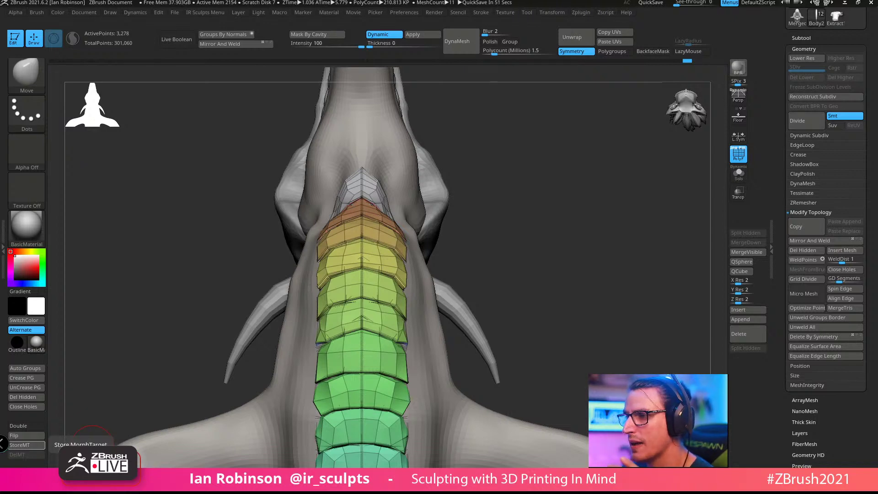
pyautogui.moveTo(0, 267); pyautogui.dragTo(374, 193, button='right')
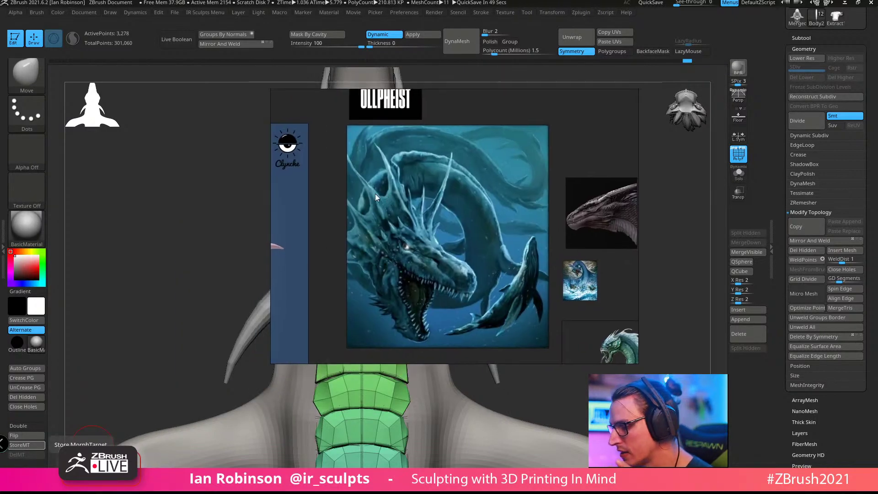
# Step: Examine the sea-dragon artwork on the reference board up close and in overview, and return to the model
pyautogui.scroll(3, 389, 149)
pyautogui.scroll(-5, 396, 150)
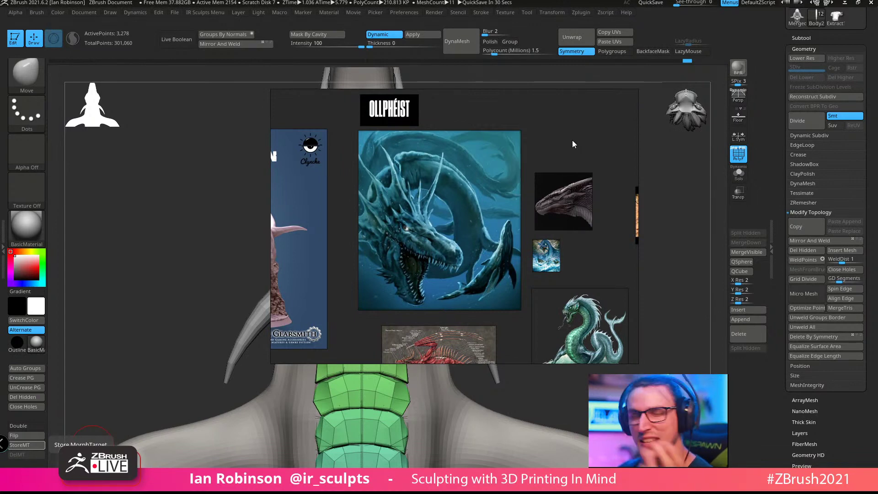
pyautogui.moveTo(554, 139); pyautogui.dragTo(0, 181, button='right')
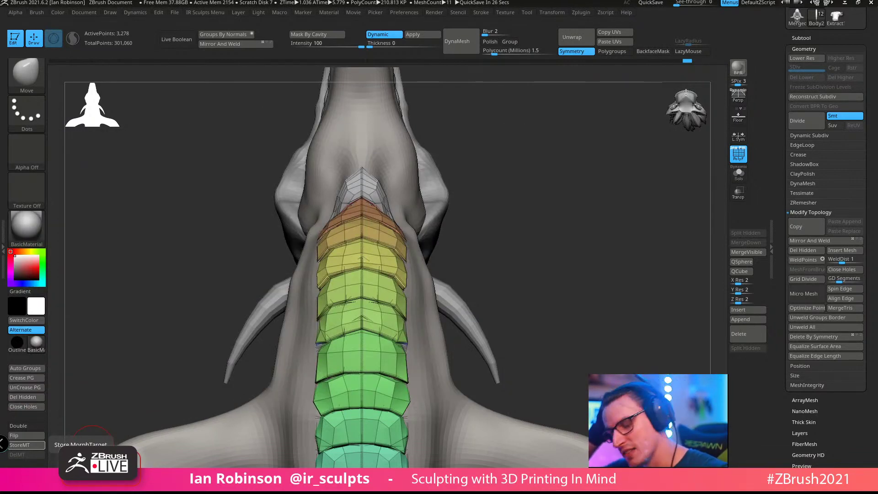
# Step: Undo the last ZRemesher pass on the armour plates, comparing the low-poly version with the dense one
pyautogui.moveTo(485, 176)
pyautogui.mouseDown()
pyautogui.moveTo(553, 171)
pyautogui.moveTo(588, 199)
pyautogui.moveTo(602, 198)
pyautogui.moveTo(588, 196)
pyautogui.mouseUp()
pyautogui.hotkey('ctrl', 'shift', 'z')
pyautogui.press('space')
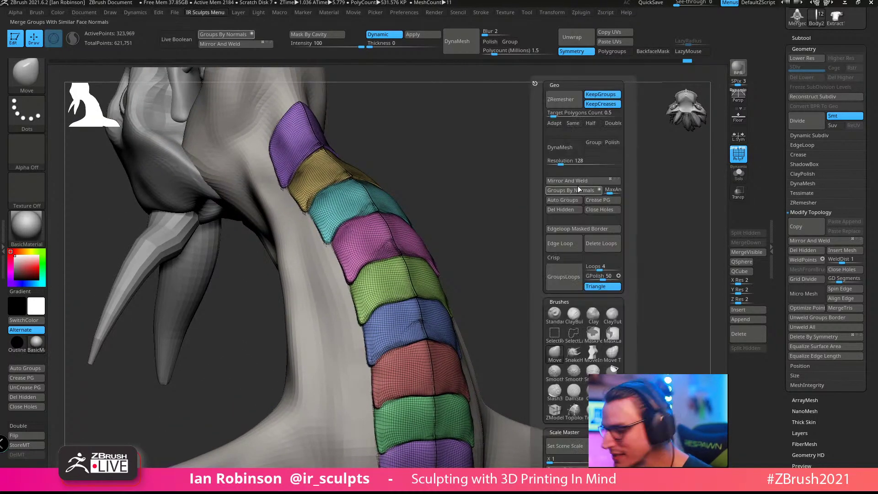
pyautogui.press('space')
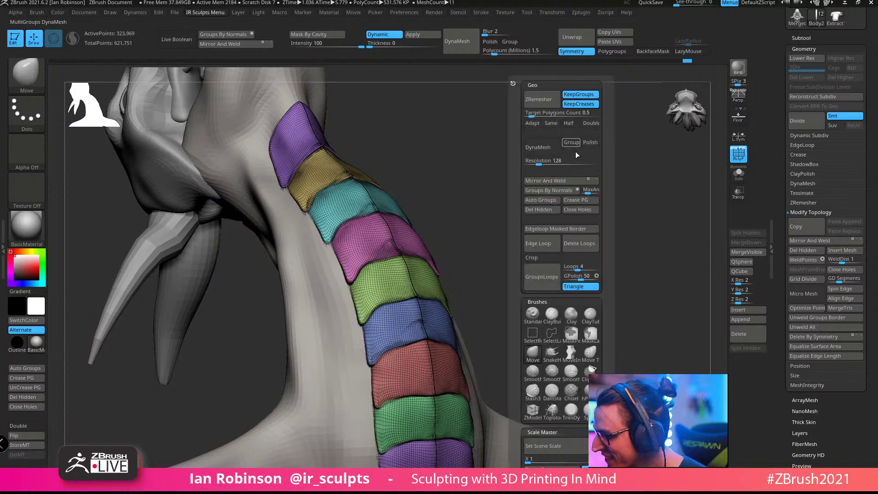
pyautogui.hotkey('ctrl', 'z')
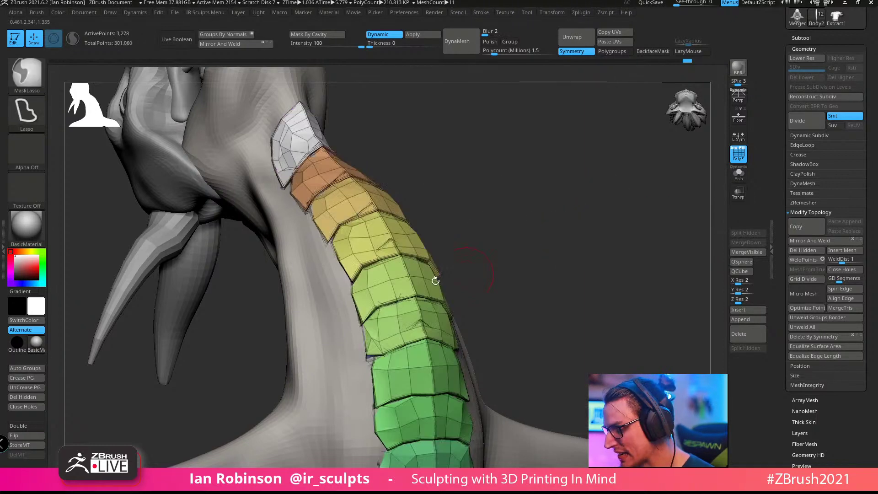
pyautogui.moveTo(571, 224)
pyautogui.mouseDown()
pyautogui.moveTo(532, 260)
pyautogui.moveTo(635, 292)
pyautogui.moveTo(603, 143)
pyautogui.moveTo(583, 201)
pyautogui.moveTo(582, 300)
pyautogui.moveTo(609, 162)
pyautogui.moveTo(574, 238)
pyautogui.mouseUp()
pyautogui.hotkey('ctrl', 'shift', 'z')
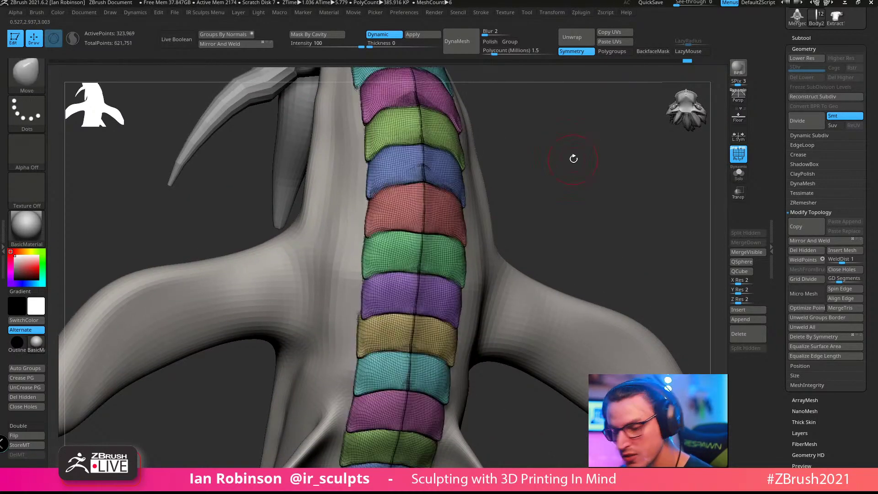
# Step: Remesh the armour plates with ZRemesher at a target polygons count of 1, with KeepGroups and KeepCreases on
pyautogui.click(812, 202)
pyautogui.click(807, 260)
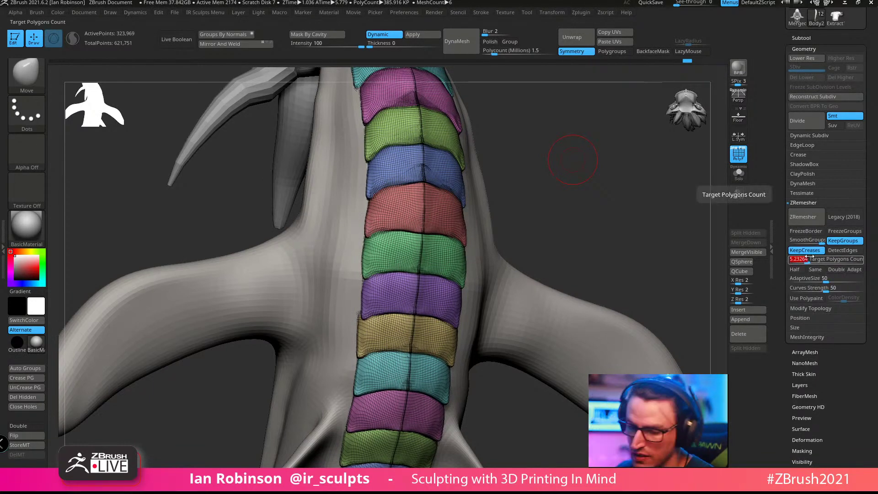
pyautogui.write('1')
pyautogui.press('Return')
pyautogui.click(809, 218)
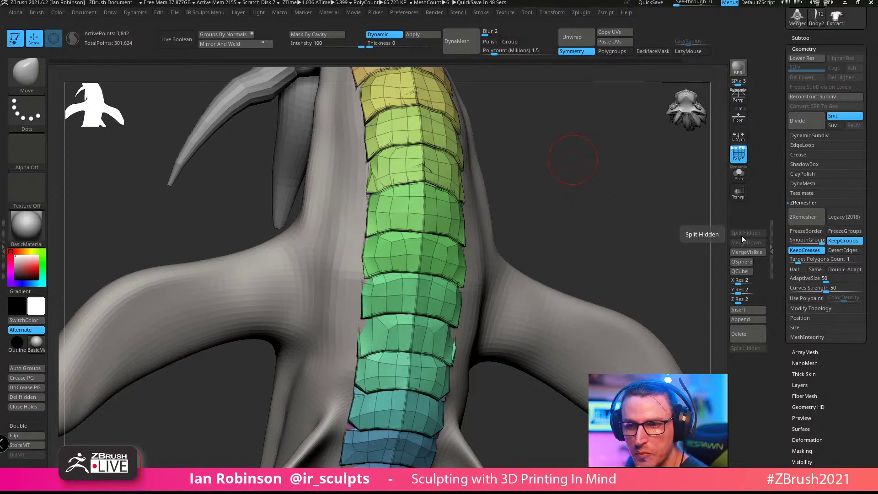
# Step: Choose the Move brush, adjust its size and nudge the side edge of a green plate on the neck
pyautogui.moveTo(576, 196)
pyautogui.mouseDown()
pyautogui.moveTo(586, 204)
pyautogui.moveTo(590, 197)
pyautogui.mouseUp()
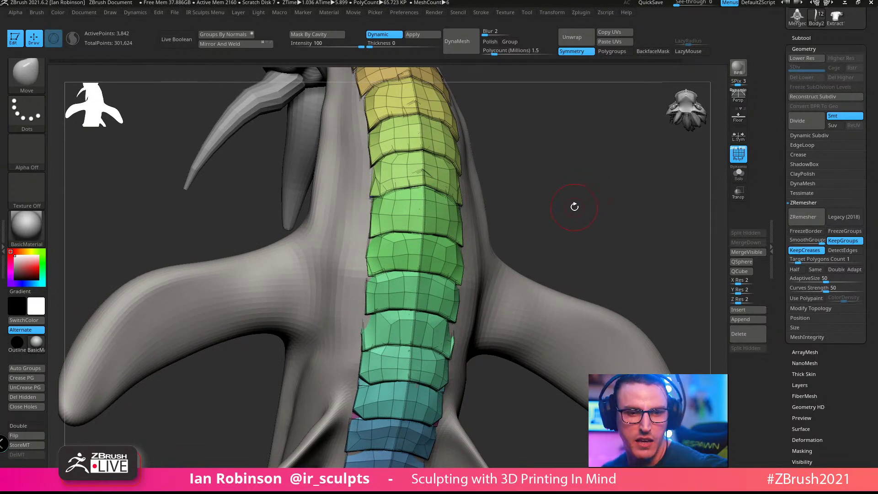
pyautogui.moveTo(582, 209); pyautogui.dragTo(588, 211)
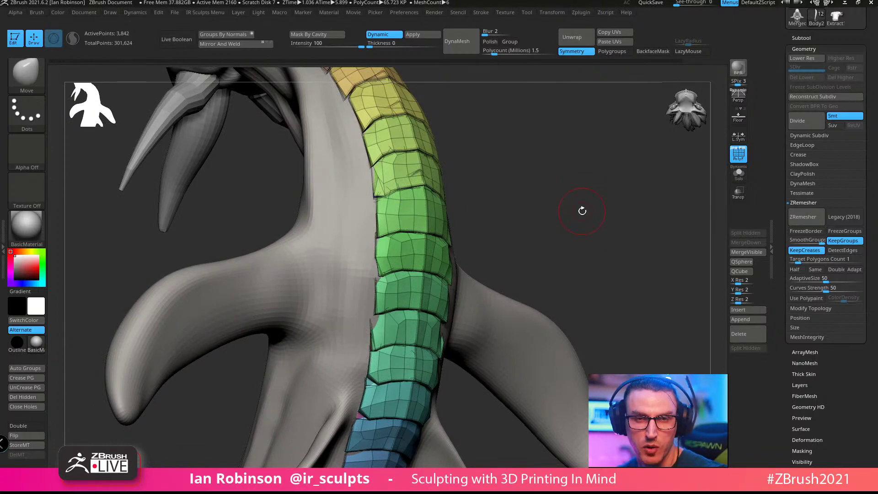
pyautogui.moveTo(584, 210)
pyautogui.mouseDown()
pyautogui.moveTo(562, 156)
pyautogui.moveTo(647, 208)
pyautogui.moveTo(511, 250)
pyautogui.mouseUp()
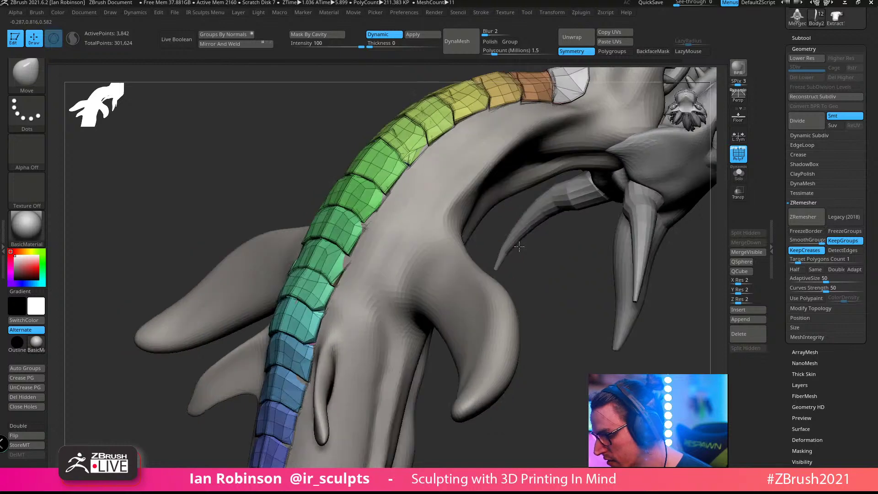
pyautogui.moveTo(325, 156)
pyautogui.keyDown('alt'); pyautogui.mouseDown()
pyautogui.moveTo(359, 236)
pyautogui.moveTo(425, 233)
pyautogui.mouseUp(); pyautogui.keyUp('alt')
pyautogui.press('b')
pyautogui.press('m')
pyautogui.press('v')
pyautogui.press('s')
pyautogui.moveTo(414, 216); pyautogui.dragTo(430, 214, button='right')
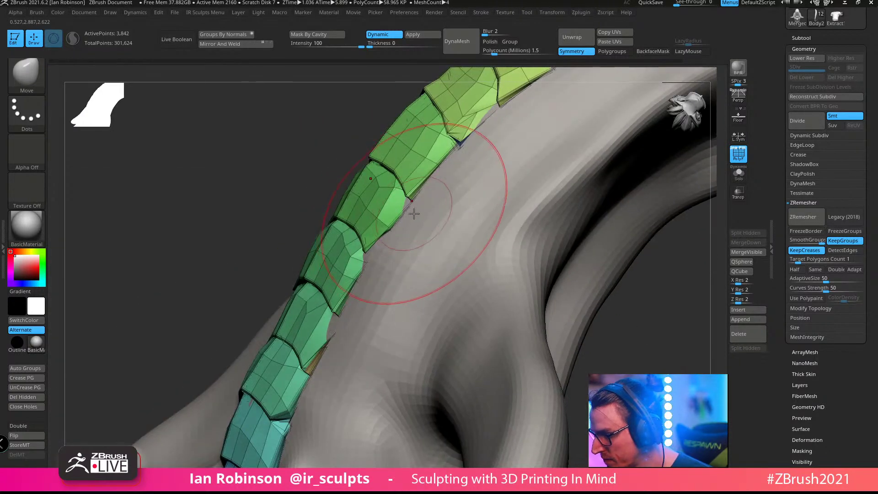
pyautogui.moveTo(413, 213); pyautogui.dragTo(410, 196)
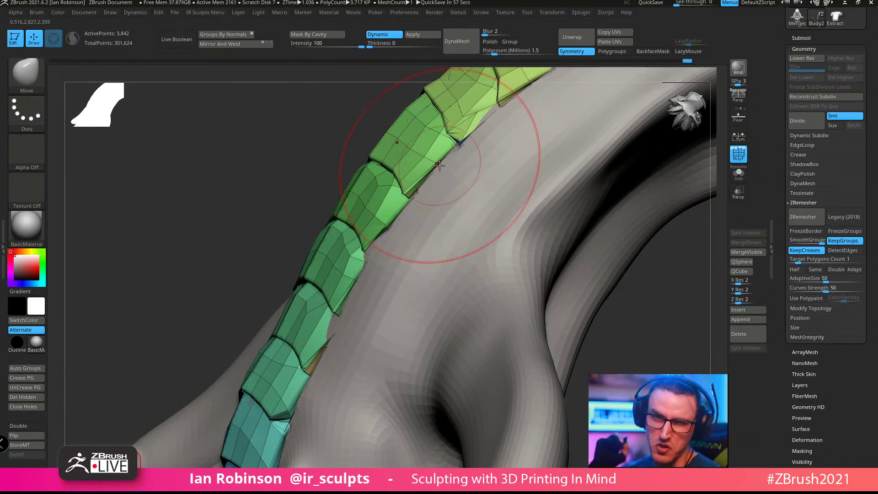
# Step: Examine the remeshed plates from both sides and along the body, with and without the polyframe
pyautogui.moveTo(648, 291); pyautogui.dragTo(536, 281)
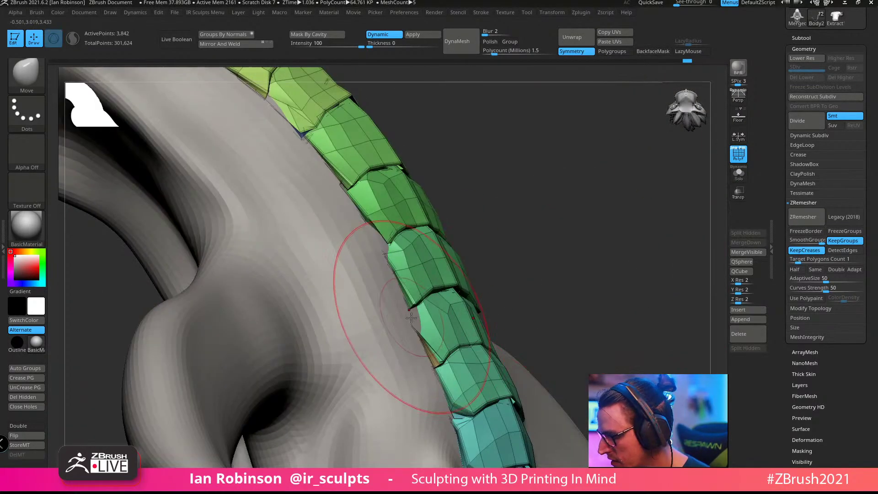
pyautogui.moveTo(503, 256)
pyautogui.mouseDown()
pyautogui.moveTo(559, 242)
pyautogui.moveTo(563, 227)
pyautogui.moveTo(553, 249)
pyautogui.mouseUp()
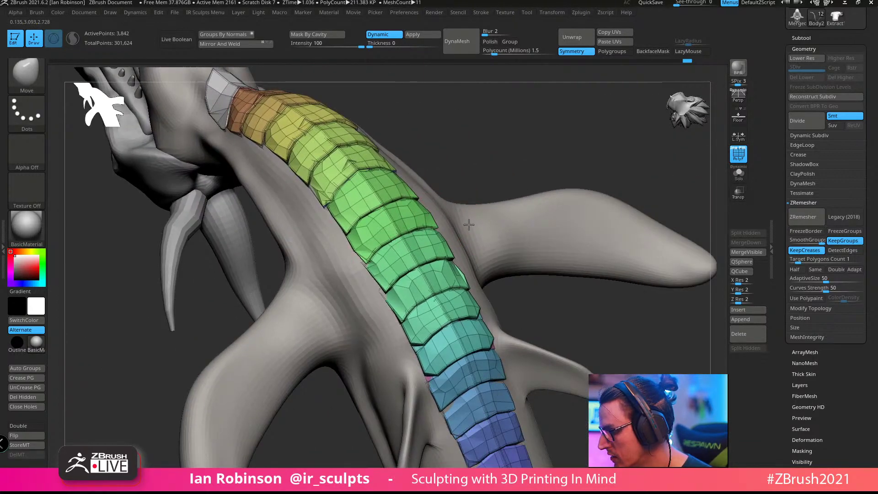
pyautogui.moveTo(468, 225); pyautogui.dragTo(444, 293)
pyautogui.moveTo(458, 287); pyautogui.dragTo(548, 233, button='right')
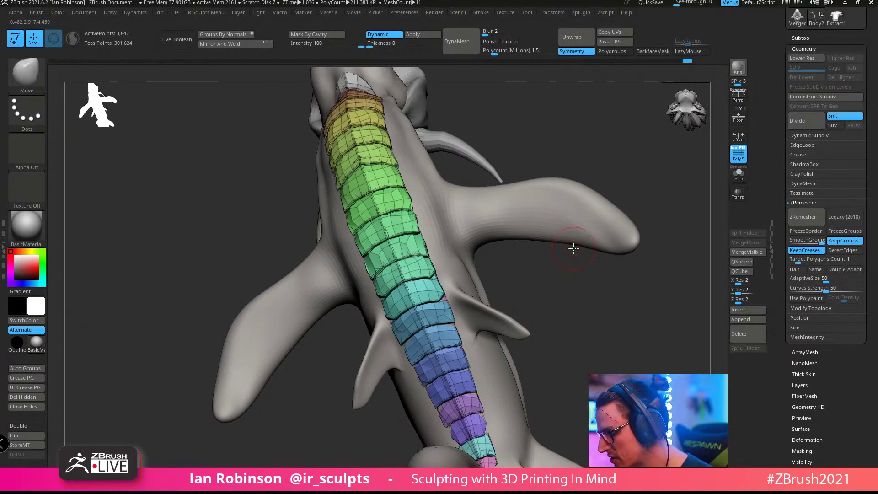
pyautogui.moveTo(571, 306)
pyautogui.mouseDown()
pyautogui.moveTo(616, 319)
pyautogui.moveTo(593, 324)
pyautogui.moveTo(585, 300)
pyautogui.mouseUp()
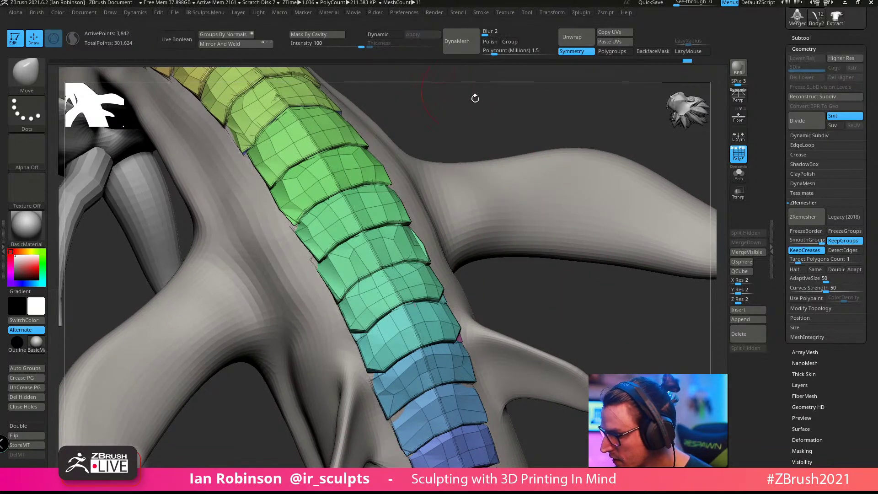
pyautogui.hotkey('shift', 'f')
pyautogui.keyDown('alt'); pyautogui.moveTo(576, 301); pyautogui.dragTo(595, 323); pyautogui.keyUp('alt')
pyautogui.hotkey('shift', 'f')
pyautogui.moveTo(592, 197); pyautogui.dragTo(583, 199)
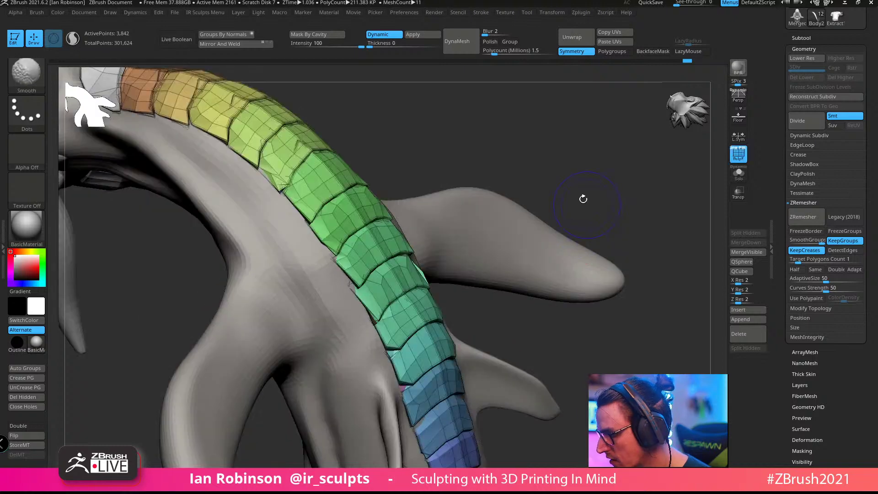
pyautogui.moveTo(564, 149)
pyautogui.keyDown('alt'); pyautogui.mouseDown()
pyautogui.moveTo(566, 210)
pyautogui.moveTo(574, 152)
pyautogui.moveTo(535, 249)
pyautogui.mouseUp(); pyautogui.keyUp('alt')
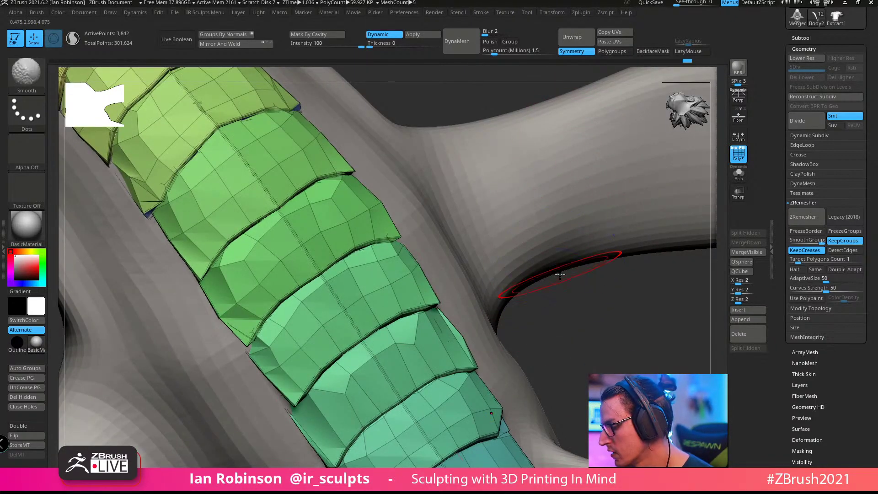
# Step: Set the ZRemesher target polygons count to 1.5 and undo the last remesh of the armour plates
pyautogui.click(399, 36)
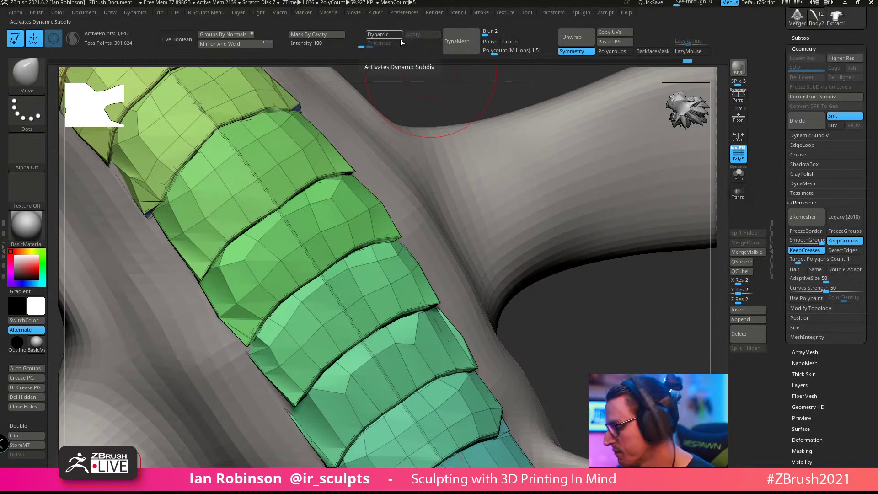
pyautogui.click(817, 262)
pyautogui.write('1')
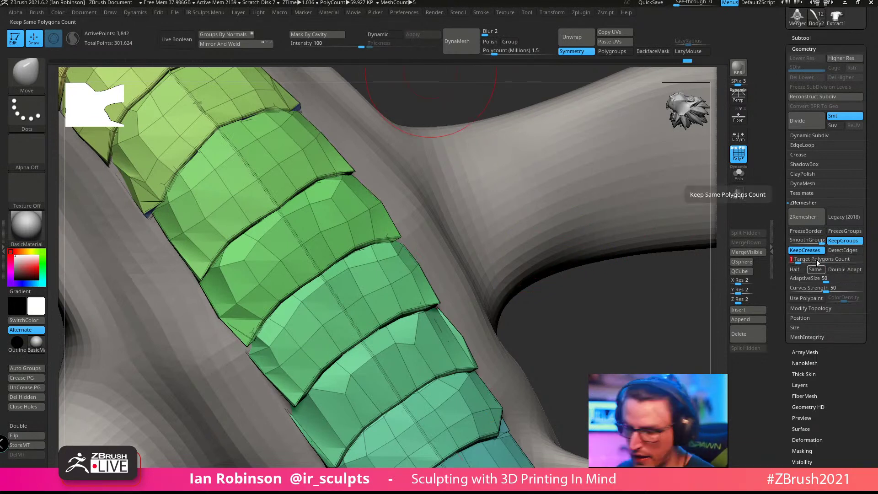
pyautogui.write('.5')
pyautogui.press('Return')
pyautogui.hotkey('ctrl', 'z')
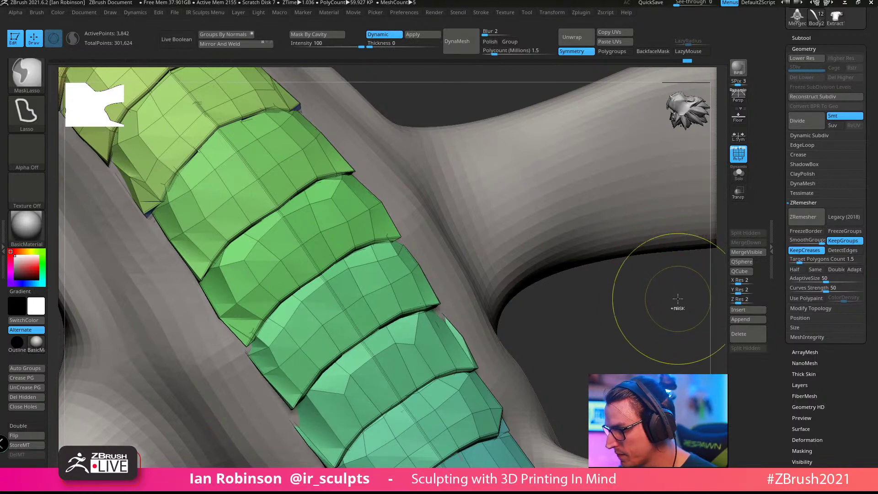
pyautogui.hotkey('ctrl', 'z')
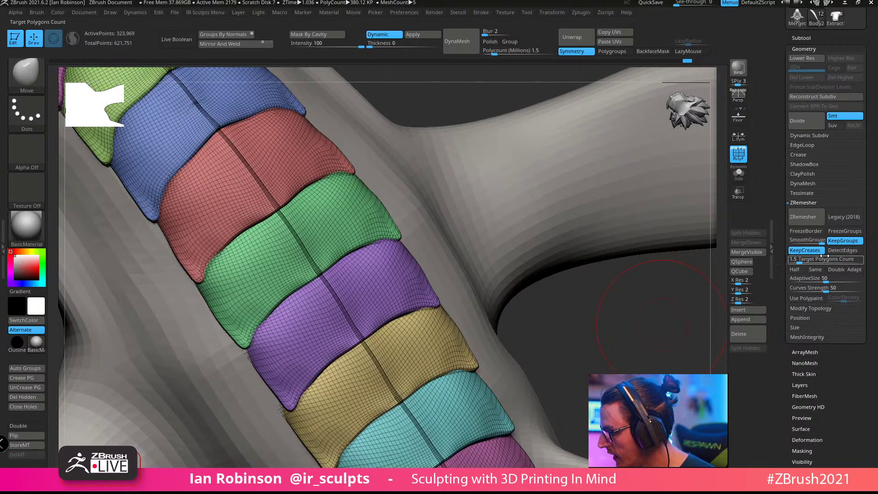
# Step: Remesh the dense armour plates with ZRemesher at a target polygons count of 2
pyautogui.click(821, 258)
pyautogui.write('2')
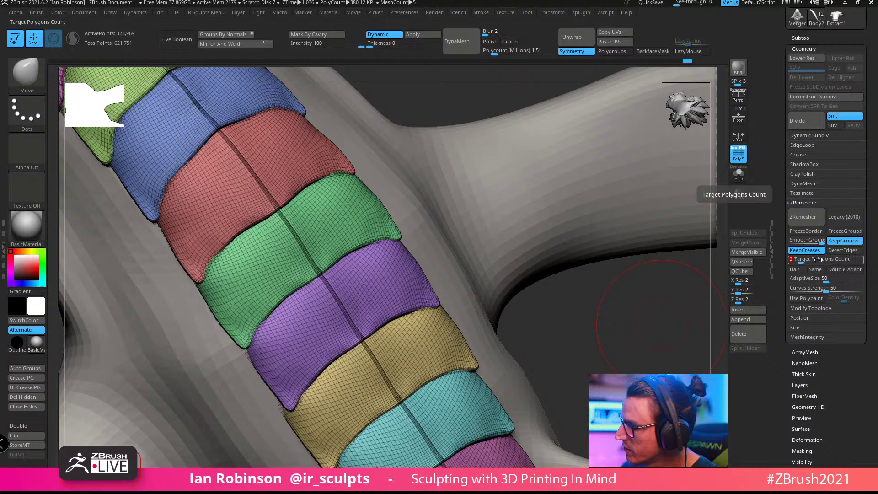
pyautogui.click(804, 213)
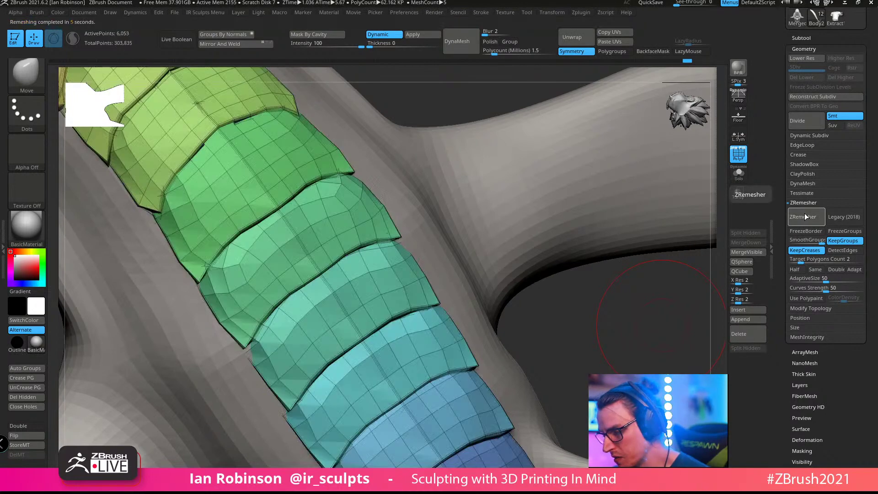
# Step: Check the remeshed plates in isolation and on the whole creature with the polyframe hidden
pyautogui.moveTo(624, 300); pyautogui.dragTo(717, 194, button='right')
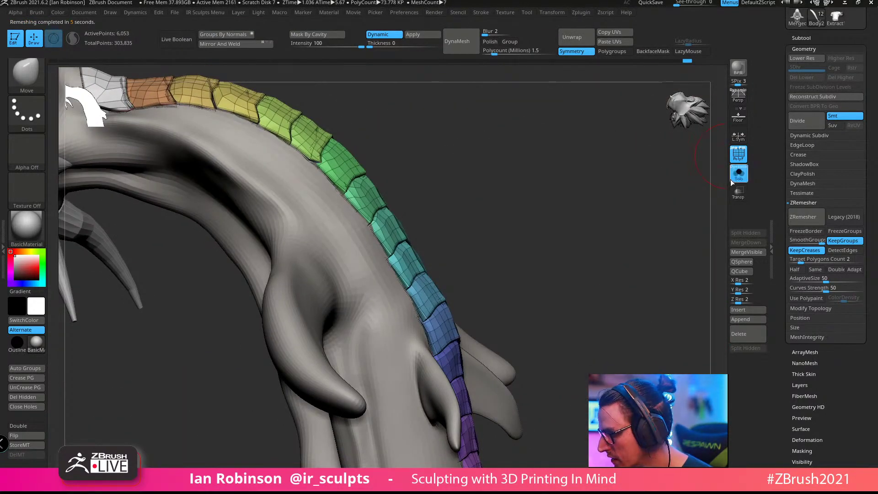
pyautogui.click(730, 183)
pyautogui.keyDown('ctrl'); pyautogui.moveTo(584, 182); pyautogui.dragTo(595, 233, button='right'); pyautogui.keyUp('ctrl')
pyautogui.click(737, 176)
pyautogui.moveTo(641, 216)
pyautogui.mouseDown(button='right')
pyautogui.moveTo(565, 196)
pyautogui.moveTo(572, 208)
pyautogui.moveTo(588, 199)
pyautogui.moveTo(578, 156)
pyautogui.mouseUp(button='right')
pyautogui.hotkey('shift', 'f')
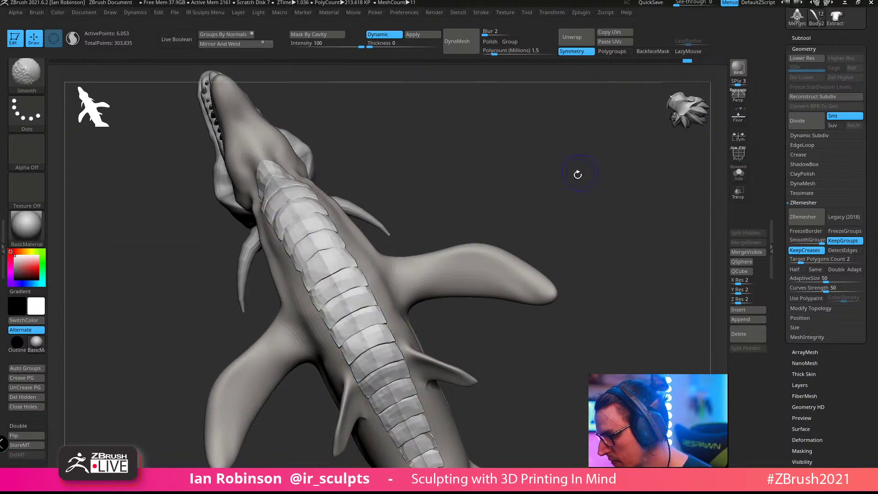
# Step: Examine the tail plates without dynamic subdivision, first on the body and in solo mode with the polyframe shown
pyautogui.moveTo(582, 194)
pyautogui.mouseDown(button='right')
pyautogui.moveTo(558, 192)
pyautogui.moveTo(605, 172)
pyautogui.mouseUp(button='right')
pyautogui.hotkey('shift', 'd')
pyautogui.moveTo(623, 201)
pyautogui.mouseDown(button='right')
pyautogui.moveTo(633, 180)
pyautogui.moveTo(608, 151)
pyautogui.moveTo(637, 333)
pyautogui.moveTo(516, 210)
pyautogui.moveTo(499, 277)
pyautogui.mouseUp(button='right')
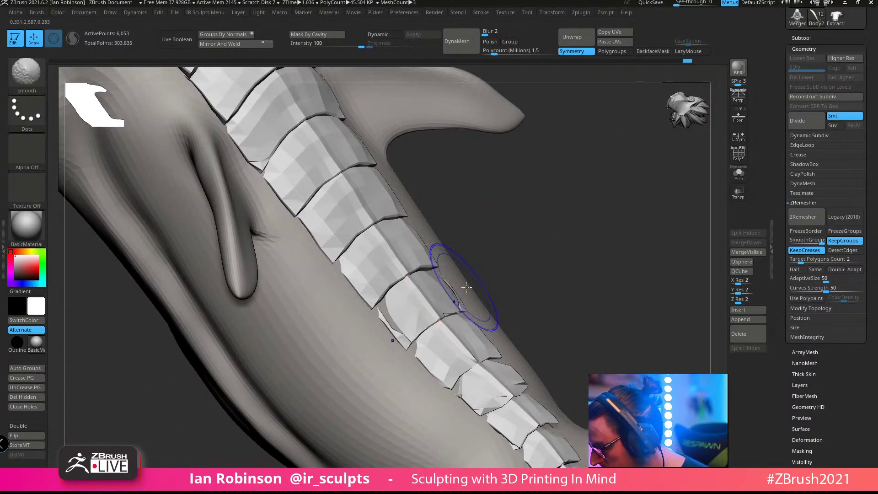
pyautogui.hotkey('shift', 'f')
pyautogui.moveTo(450, 292); pyautogui.dragTo(457, 303, button='right')
pyautogui.click(738, 174)
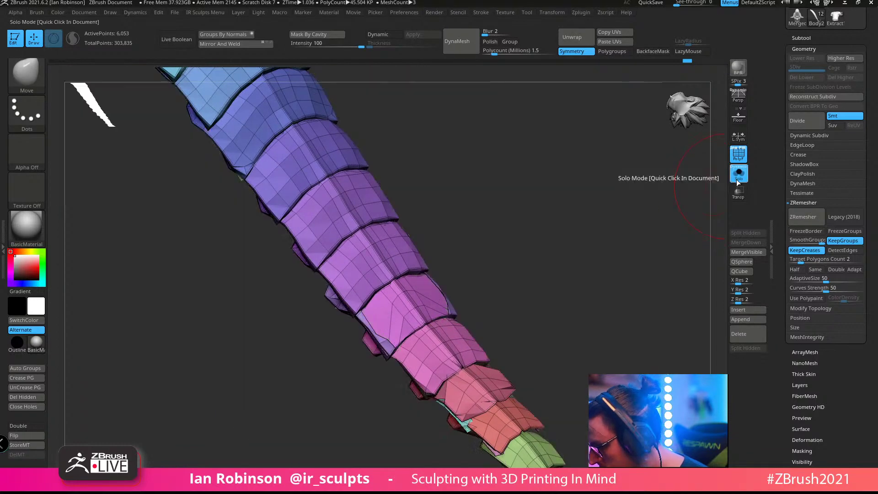
pyautogui.moveTo(594, 260); pyautogui.dragTo(567, 312, button='right')
# Step: Turn dynamic subdivision back on and undo to the dense plates with their separate polygroups
pyautogui.press('d')
pyautogui.hotkey('ctrl', 'w')
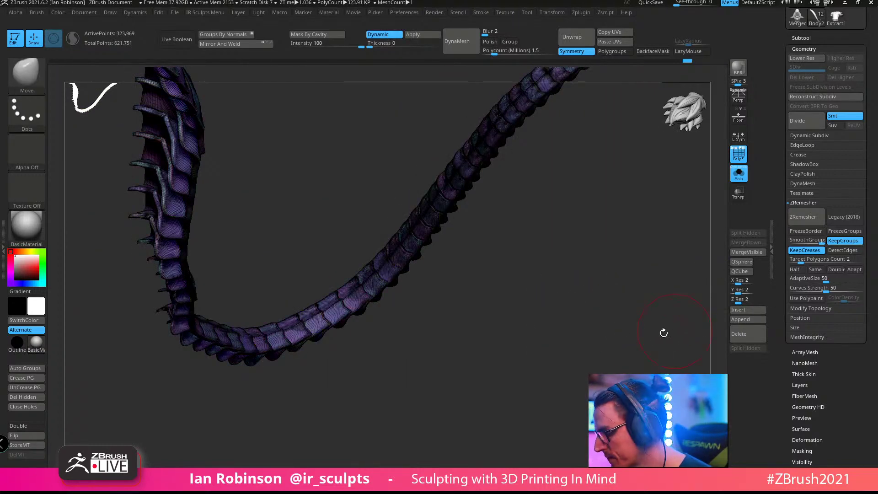
pyautogui.hotkey('ctrl', 'z')
# Step: Remesh the isolated armour plates with ZRemesher at a target polygons count of 5 and hide the polyframe
pyautogui.moveTo(639, 345); pyautogui.dragTo(736, 312, button='right')
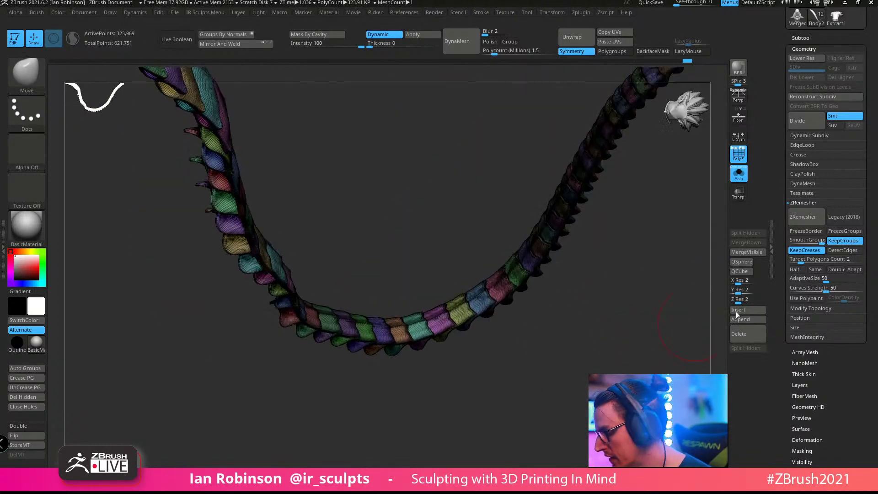
pyautogui.click(823, 259)
pyautogui.press('Return')
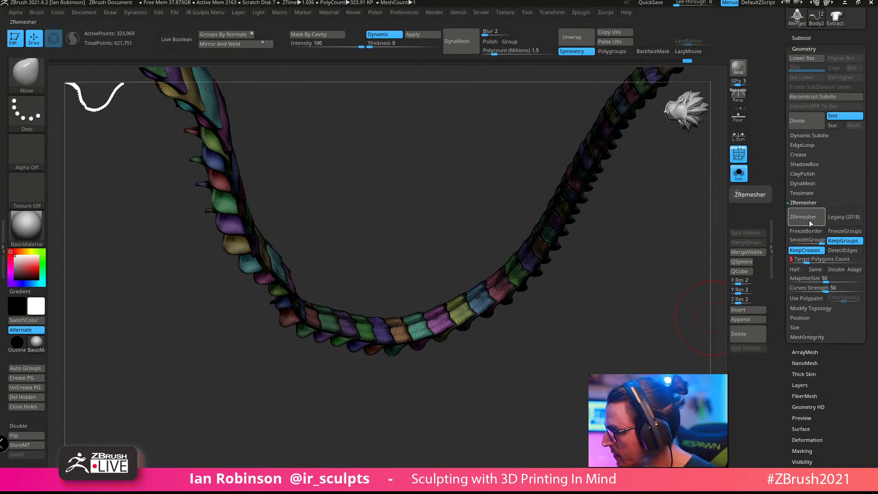
pyautogui.click(809, 218)
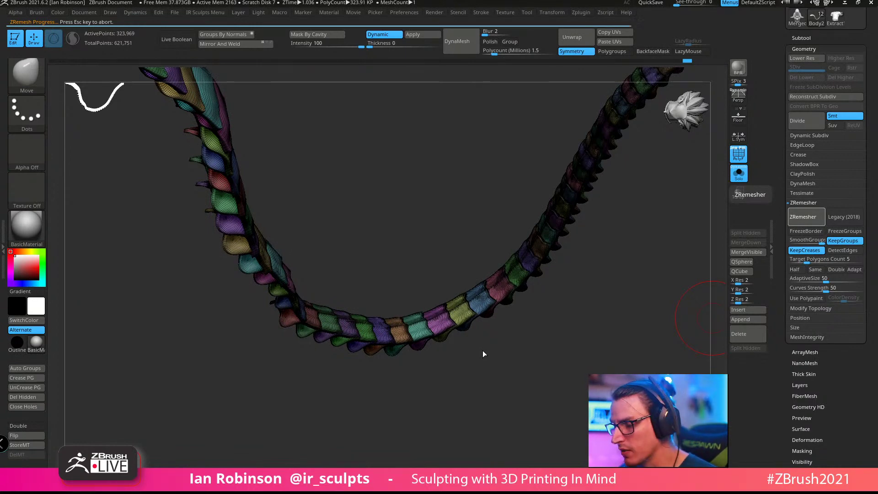
pyautogui.moveTo(557, 364); pyautogui.dragTo(570, 364)
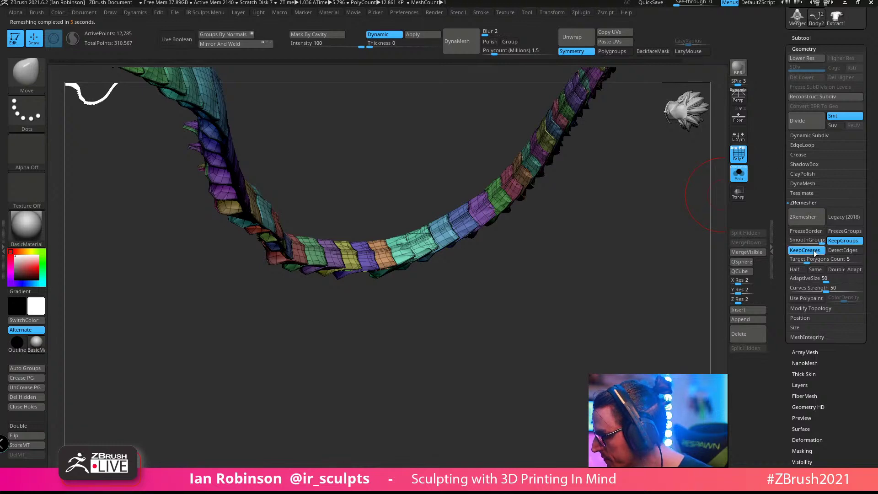
pyautogui.hotkey('shift', 'f')
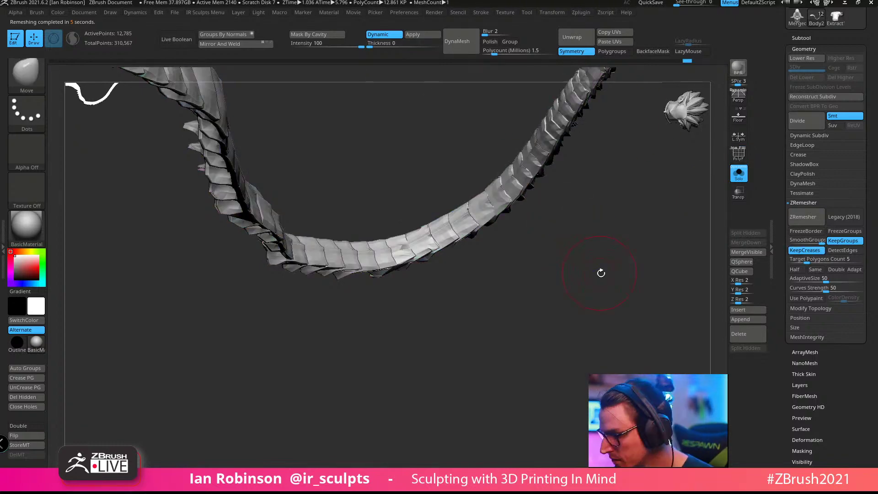
# Step: Examine the remeshed tail plates with and without the polyframe, and leave solo mode to show the creature's whole underside
pyautogui.keyDown('alt'); pyautogui.moveTo(602, 272); pyautogui.dragTo(541, 274); pyautogui.keyUp('alt')
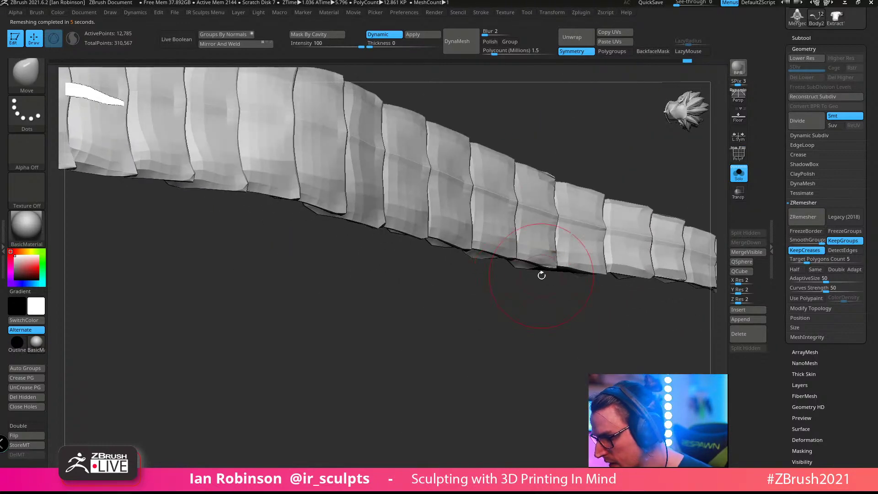
pyautogui.hotkey('shift', 'f')
pyautogui.hotkey('shift', 'f')
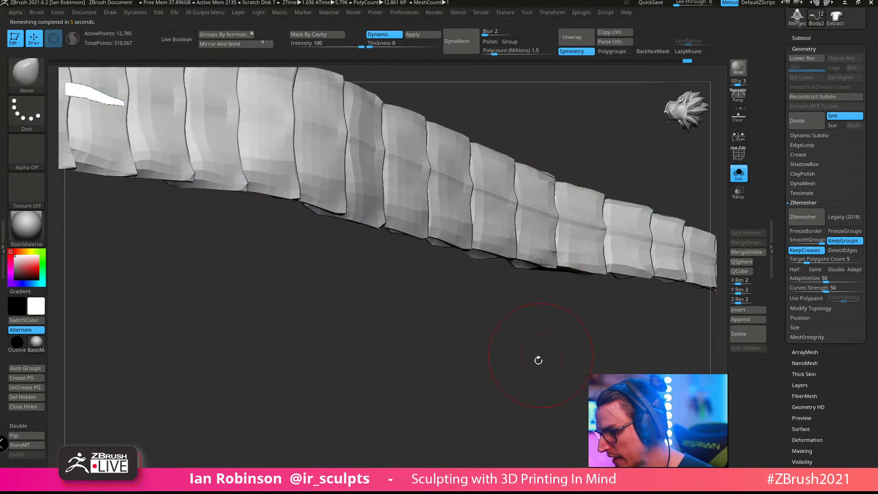
pyautogui.click(744, 181)
pyautogui.keyDown('alt'); pyautogui.moveTo(551, 361); pyautogui.dragTo(397, 428); pyautogui.keyUp('alt')
pyautogui.moveTo(528, 131); pyautogui.dragTo(315, 190)
# Step: Resize the Move brush and nudge the side edges of the belly plates to fit the body symmetrically
pyautogui.press('s')
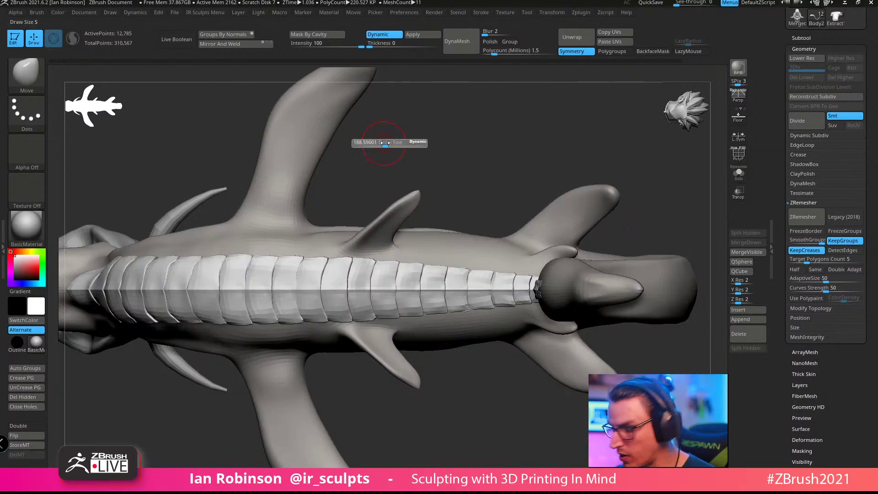
pyautogui.moveTo(391, 139); pyautogui.dragTo(417, 132)
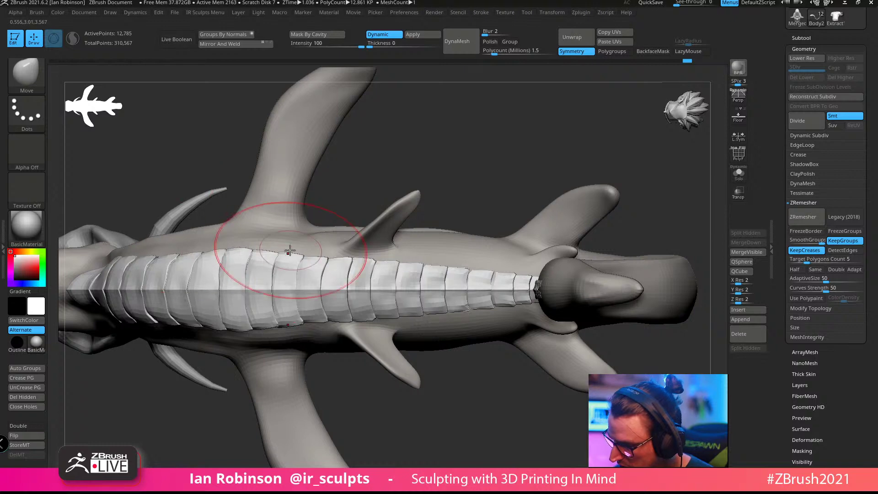
pyautogui.moveTo(402, 180)
pyautogui.mouseDown()
pyautogui.moveTo(491, 133)
pyautogui.moveTo(467, 132)
pyautogui.mouseUp()
pyautogui.moveTo(440, 234); pyautogui.dragTo(429, 241)
pyautogui.moveTo(526, 182); pyautogui.dragTo(542, 119)
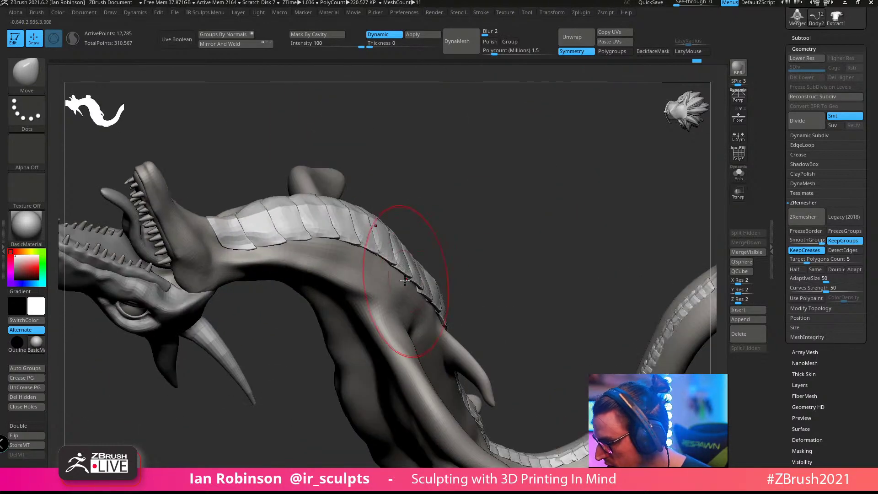
pyautogui.moveTo(508, 210); pyautogui.dragTo(258, 298)
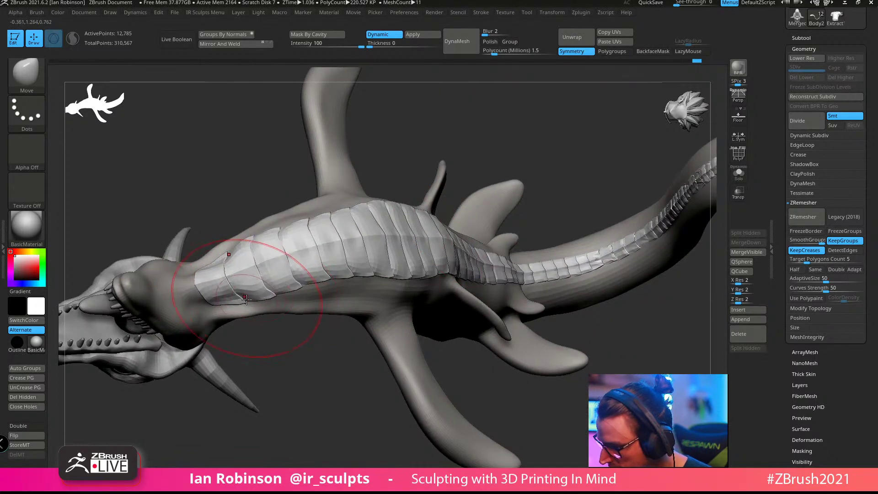
pyautogui.moveTo(263, 342)
pyautogui.mouseDown()
pyautogui.moveTo(220, 300)
pyautogui.moveTo(298, 173)
pyautogui.moveTo(212, 299)
pyautogui.moveTo(284, 165)
pyautogui.moveTo(172, 294)
pyautogui.moveTo(426, 158)
pyautogui.moveTo(476, 208)
pyautogui.moveTo(441, 206)
pyautogui.moveTo(461, 198)
pyautogui.moveTo(419, 206)
pyautogui.moveTo(434, 209)
pyautogui.moveTo(433, 194)
pyautogui.moveTo(282, 312)
pyautogui.mouseUp()
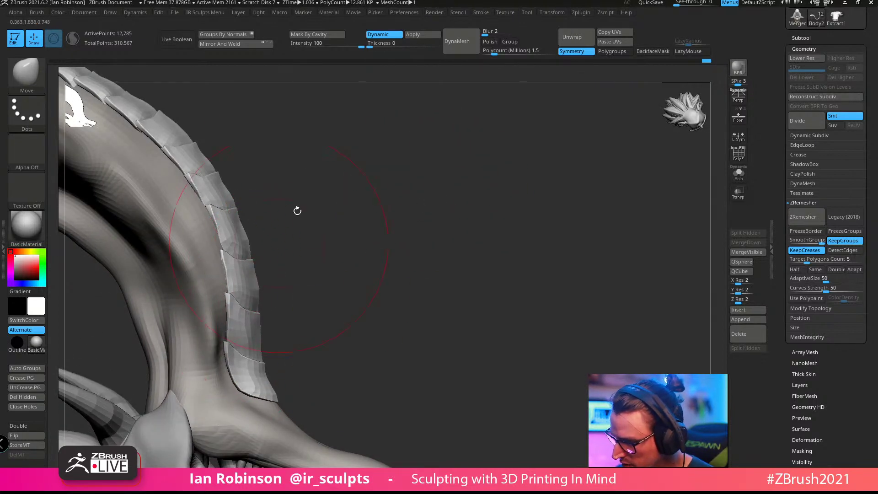
# Step: Adjust the outline of the neck and upper belly plates in profile and from below with the Move brush
pyautogui.moveTo(297, 210); pyautogui.dragTo(344, 246)
pyautogui.moveTo(266, 296); pyautogui.dragTo(309, 243)
pyautogui.moveTo(260, 272); pyautogui.dragTo(292, 245)
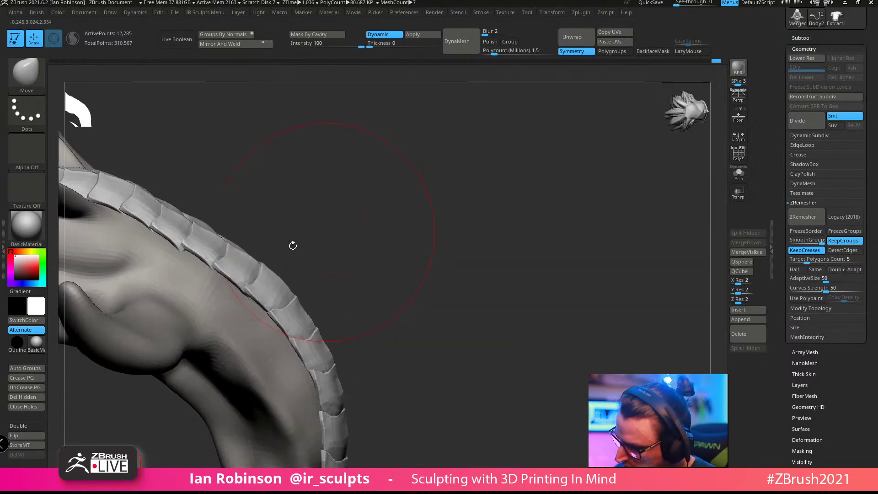
pyautogui.moveTo(195, 223); pyautogui.dragTo(343, 275)
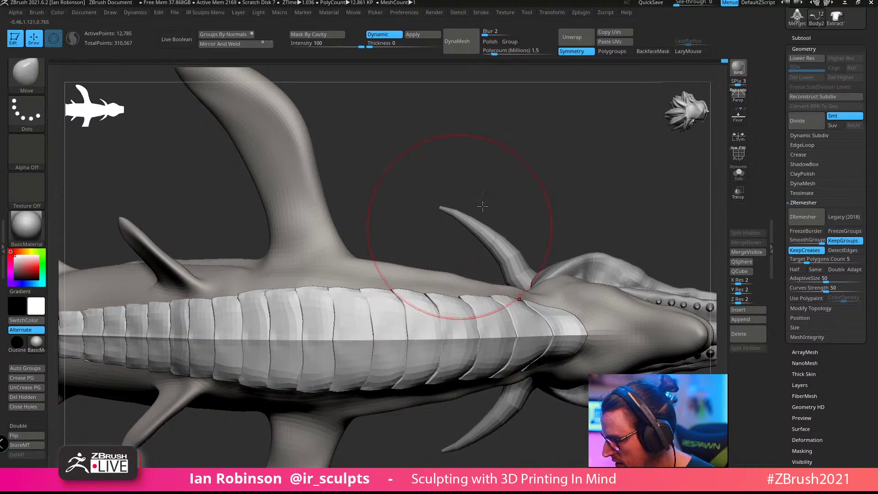
pyautogui.moveTo(453, 197); pyautogui.dragTo(419, 303)
pyautogui.moveTo(457, 210)
pyautogui.mouseDown()
pyautogui.moveTo(500, 182)
pyautogui.moveTo(544, 184)
pyautogui.moveTo(458, 163)
pyautogui.moveTo(489, 187)
pyautogui.moveTo(414, 144)
pyautogui.mouseUp()
# Step: Change the Move brush size and shape the tip and side edges of the throat plates against the neck
pyautogui.press('s')
pyautogui.press('s')
pyautogui.moveTo(551, 336)
pyautogui.mouseDown()
pyautogui.moveTo(588, 372)
pyautogui.moveTo(600, 406)
pyautogui.mouseUp()
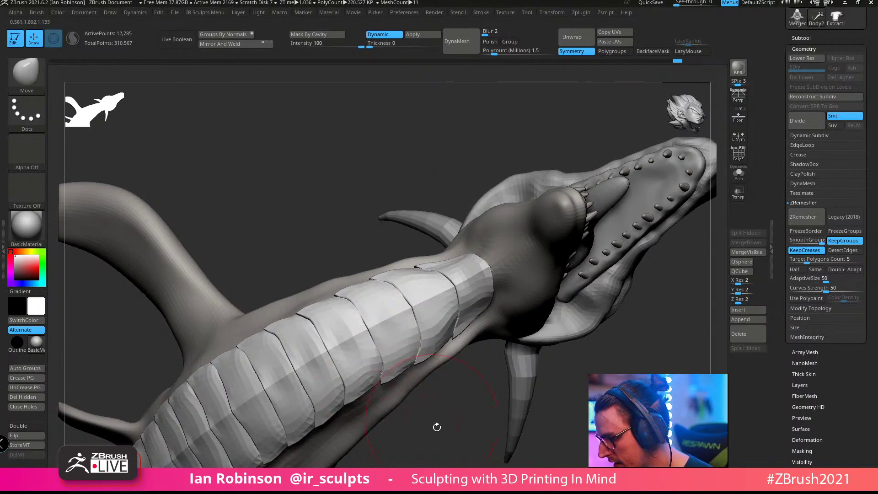
pyautogui.moveTo(437, 427); pyautogui.dragTo(392, 271)
pyautogui.moveTo(198, 179); pyautogui.dragTo(193, 176)
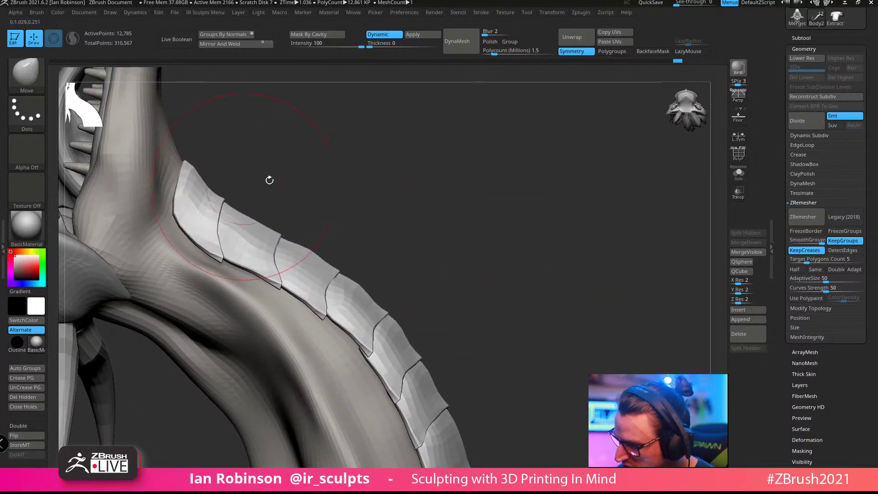
pyautogui.moveTo(269, 180)
pyautogui.mouseDown()
pyautogui.moveTo(396, 176)
pyautogui.moveTo(431, 255)
pyautogui.moveTo(289, 222)
pyautogui.mouseUp()
pyautogui.moveTo(290, 301); pyautogui.dragTo(295, 303)
pyautogui.moveTo(290, 365); pyautogui.dragTo(296, 366)
# Step: Pull the side corners of the chest plates slightly outward over the body, plate by plate with symmetry
pyautogui.keyDown('alt'); pyautogui.moveTo(458, 355); pyautogui.dragTo(500, 238); pyautogui.keyUp('alt')
pyautogui.moveTo(330, 295); pyautogui.dragTo(333, 296)
pyautogui.moveTo(485, 292); pyautogui.dragTo(488, 251)
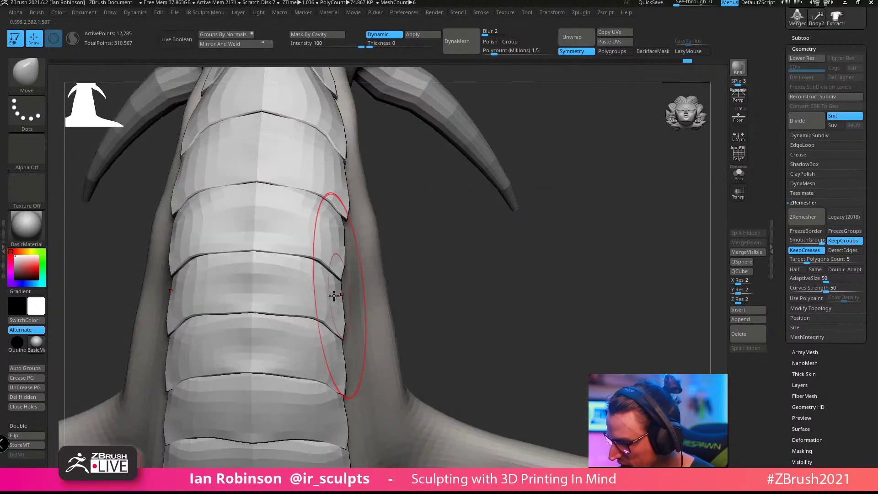
pyautogui.moveTo(336, 295); pyautogui.dragTo(343, 296)
pyautogui.moveTo(450, 323); pyautogui.dragTo(439, 283)
pyautogui.moveTo(344, 358); pyautogui.dragTo(350, 360)
pyautogui.moveTo(348, 413); pyautogui.dragTo(352, 414)
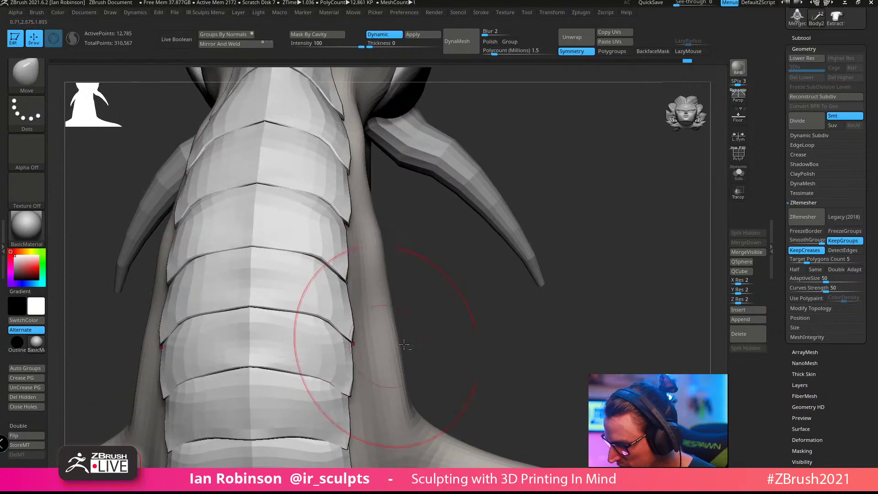
pyautogui.moveTo(485, 337); pyautogui.dragTo(466, 284)
pyautogui.moveTo(349, 394); pyautogui.dragTo(356, 394)
pyautogui.keyDown('alt'); pyautogui.moveTo(540, 319); pyautogui.dragTo(544, 293); pyautogui.keyUp('alt')
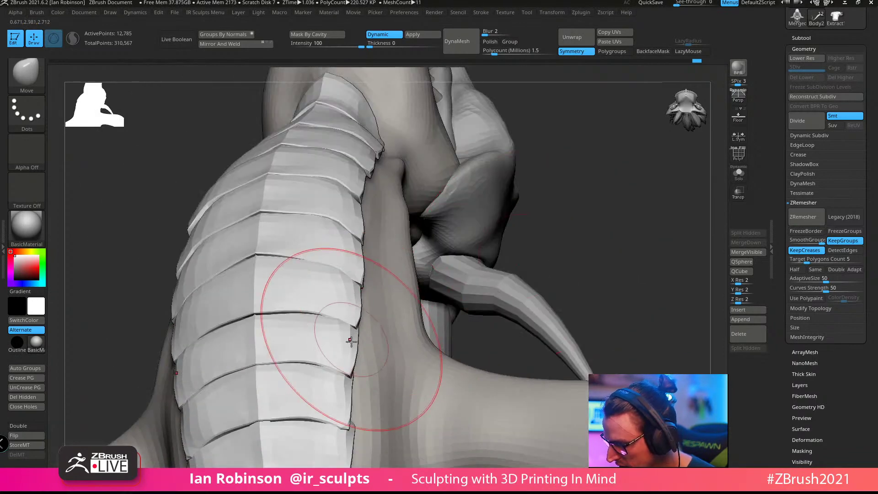
pyautogui.moveTo(349, 338); pyautogui.dragTo(354, 340)
# Step: Check the reshaped throat and chest plates on the whole creature from the front, side and below
pyautogui.moveTo(570, 285); pyautogui.dragTo(468, 242)
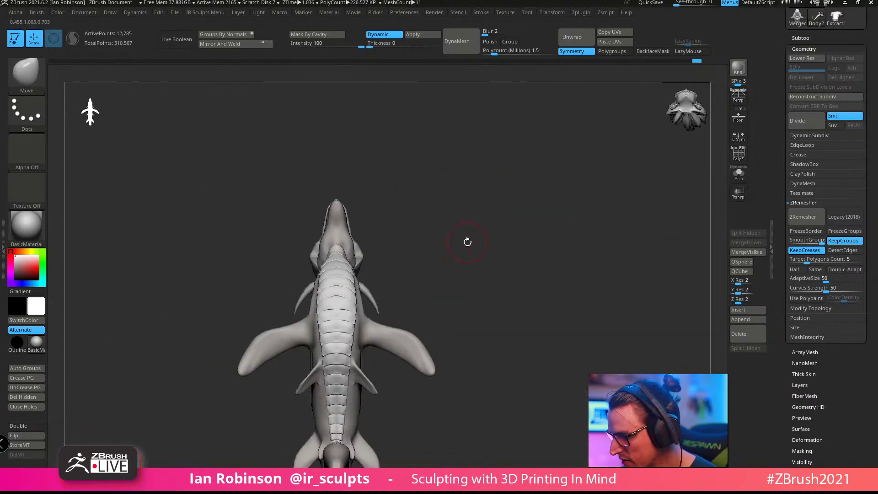
pyautogui.moveTo(413, 322); pyautogui.dragTo(367, 249)
pyautogui.moveTo(459, 260)
pyautogui.mouseDown()
pyautogui.moveTo(457, 280)
pyautogui.moveTo(475, 256)
pyautogui.mouseUp()
pyautogui.moveTo(475, 256)
pyautogui.keyDown('alt'); pyautogui.mouseDown()
pyautogui.moveTo(489, 288)
pyautogui.moveTo(479, 242)
pyautogui.mouseUp(); pyautogui.keyUp('alt')
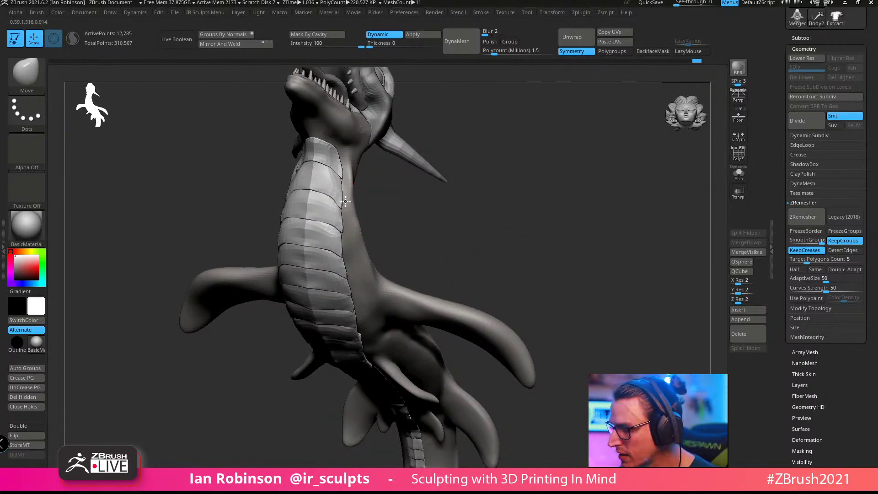
pyautogui.moveTo(345, 201)
pyautogui.mouseDown()
pyautogui.moveTo(439, 198)
pyautogui.moveTo(394, 196)
pyautogui.mouseUp()
pyautogui.moveTo(518, 253)
pyautogui.mouseDown()
pyautogui.moveTo(507, 237)
pyautogui.moveTo(499, 268)
pyautogui.moveTo(531, 244)
pyautogui.moveTo(566, 250)
pyautogui.moveTo(524, 223)
pyautogui.mouseUp()
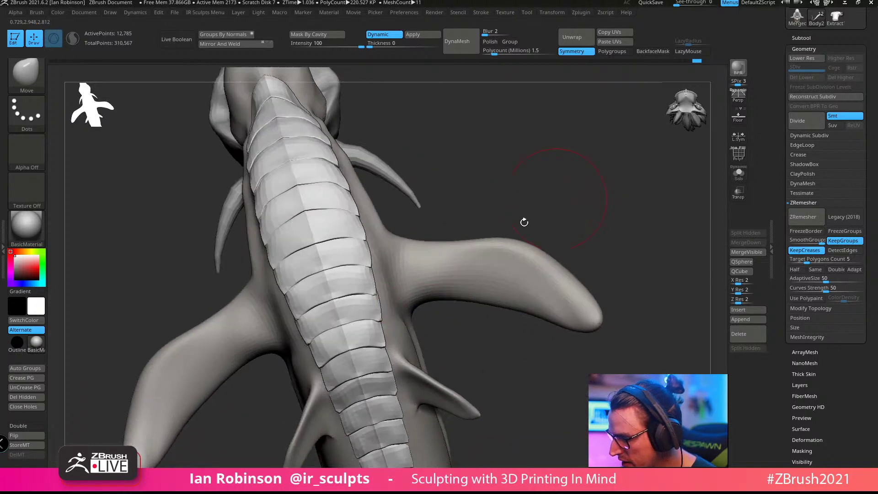
# Step: Adjust the side edges of the belly plates beside the small middle fins with the Move brush
pyautogui.keyDown('alt'); pyautogui.moveTo(458, 309); pyautogui.dragTo(452, 276); pyautogui.keyUp('alt')
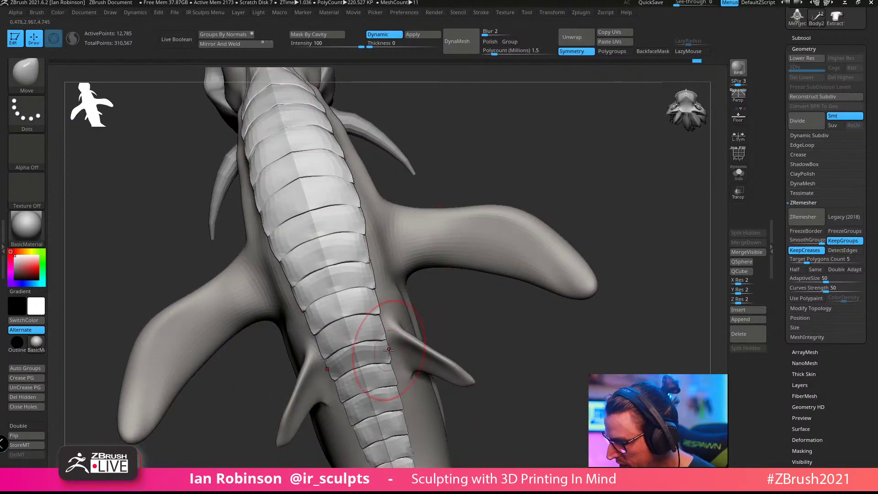
pyautogui.moveTo(473, 328)
pyautogui.mouseDown()
pyautogui.moveTo(619, 240)
pyautogui.moveTo(426, 326)
pyautogui.moveTo(406, 350)
pyautogui.mouseUp()
pyautogui.moveTo(526, 289)
pyautogui.mouseDown()
pyautogui.moveTo(553, 274)
pyautogui.moveTo(530, 280)
pyautogui.mouseUp()
pyautogui.moveTo(409, 352); pyautogui.dragTo(407, 349)
pyautogui.moveTo(577, 297); pyautogui.dragTo(506, 312)
pyautogui.moveTo(615, 274)
pyautogui.mouseDown()
pyautogui.moveTo(558, 279)
pyautogui.moveTo(649, 274)
pyautogui.mouseUp()
pyautogui.moveTo(519, 327)
pyautogui.mouseDown()
pyautogui.moveTo(501, 317)
pyautogui.moveTo(544, 297)
pyautogui.moveTo(551, 327)
pyautogui.moveTo(550, 309)
pyautogui.mouseUp()
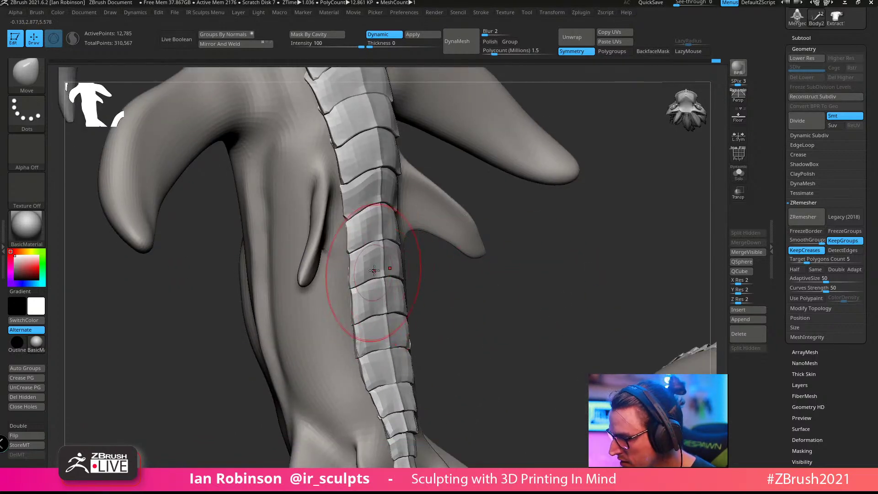
# Step: Widen the plates at the tail base between the rear fins by pulling their side edges outward symmetrically
pyautogui.moveTo(439, 262)
pyautogui.mouseDown()
pyautogui.moveTo(467, 300)
pyautogui.moveTo(533, 307)
pyautogui.moveTo(526, 326)
pyautogui.mouseUp()
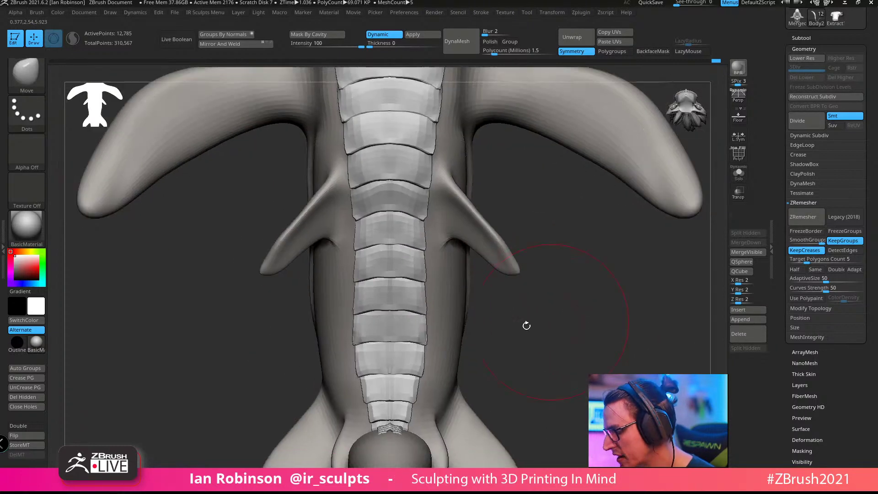
pyautogui.moveTo(584, 308)
pyautogui.mouseDown()
pyautogui.moveTo(521, 363)
pyautogui.moveTo(369, 312)
pyautogui.mouseUp()
pyautogui.moveTo(510, 332)
pyautogui.mouseDown()
pyautogui.moveTo(504, 351)
pyautogui.moveTo(617, 323)
pyautogui.mouseUp()
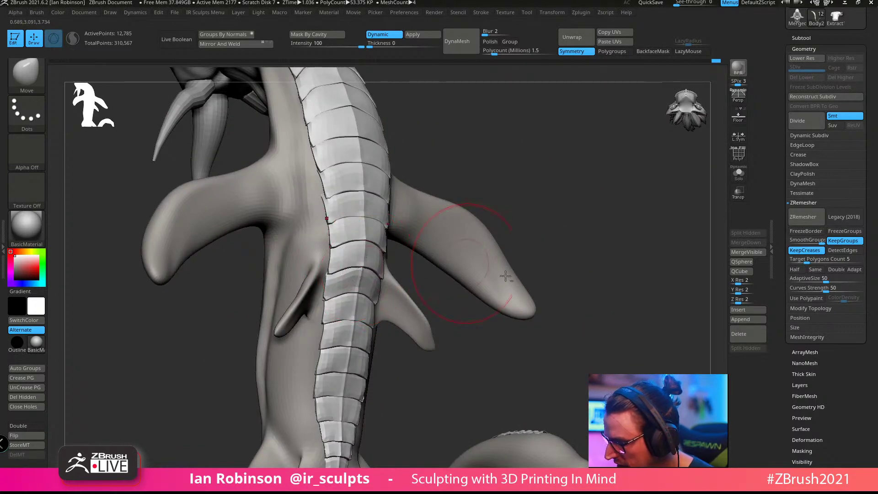
pyautogui.moveTo(506, 276)
pyautogui.mouseDown()
pyautogui.moveTo(571, 311)
pyautogui.moveTo(562, 235)
pyautogui.moveTo(530, 232)
pyautogui.mouseUp()
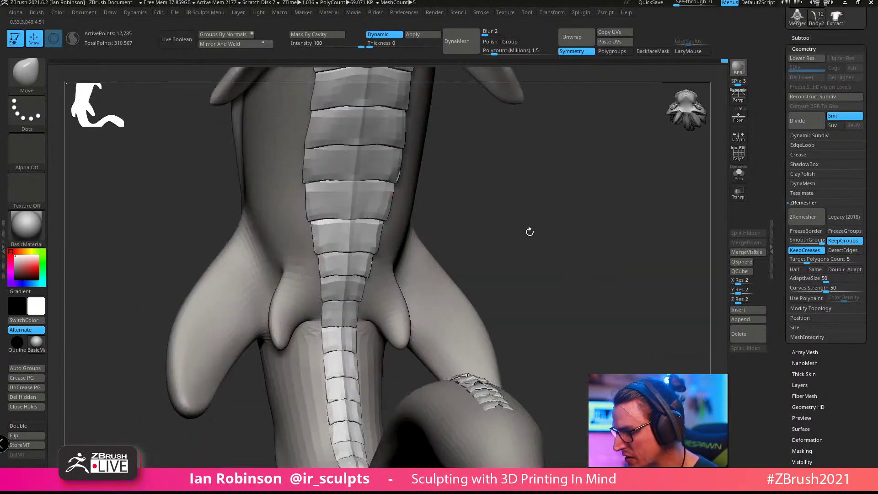
pyautogui.keyDown('alt'); pyautogui.moveTo(546, 271); pyautogui.dragTo(554, 302); pyautogui.keyUp('alt')
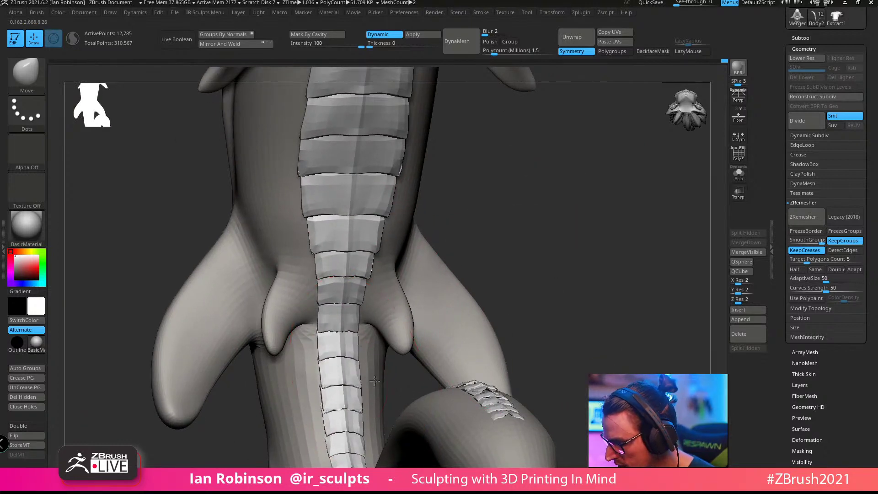
pyautogui.moveTo(375, 381); pyautogui.dragTo(379, 380)
pyautogui.moveTo(356, 320); pyautogui.dragTo(364, 319)
pyautogui.moveTo(374, 284); pyautogui.dragTo(382, 282)
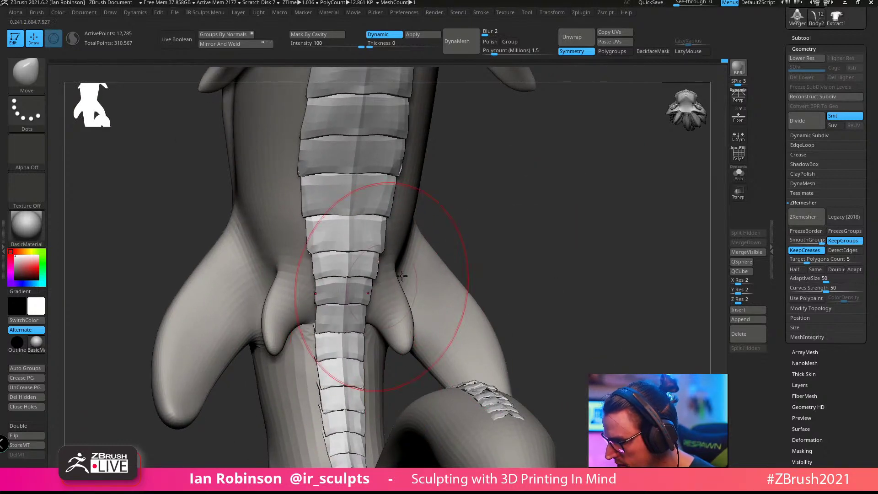
pyautogui.moveTo(572, 256); pyautogui.dragTo(540, 256)
pyautogui.moveTo(373, 282); pyautogui.dragTo(380, 280)
pyautogui.moveTo(599, 242)
pyautogui.mouseDown()
pyautogui.moveTo(576, 237)
pyautogui.moveTo(558, 249)
pyautogui.mouseUp()
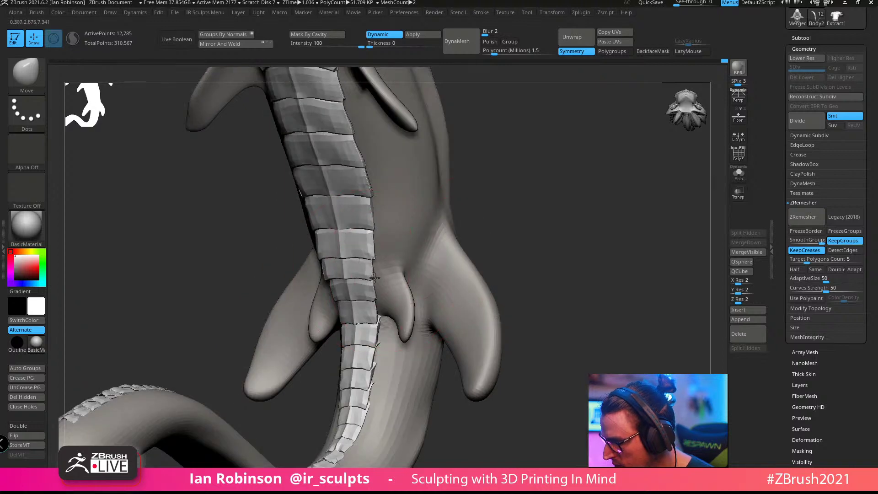
pyautogui.moveTo(374, 277); pyautogui.dragTo(382, 274)
# Step: Resize the Move brush and pull out the side edges of the narrow plates along the start of the tail
pyautogui.moveTo(549, 251)
pyautogui.mouseDown()
pyautogui.moveTo(581, 266)
pyautogui.moveTo(571, 189)
pyautogui.mouseUp()
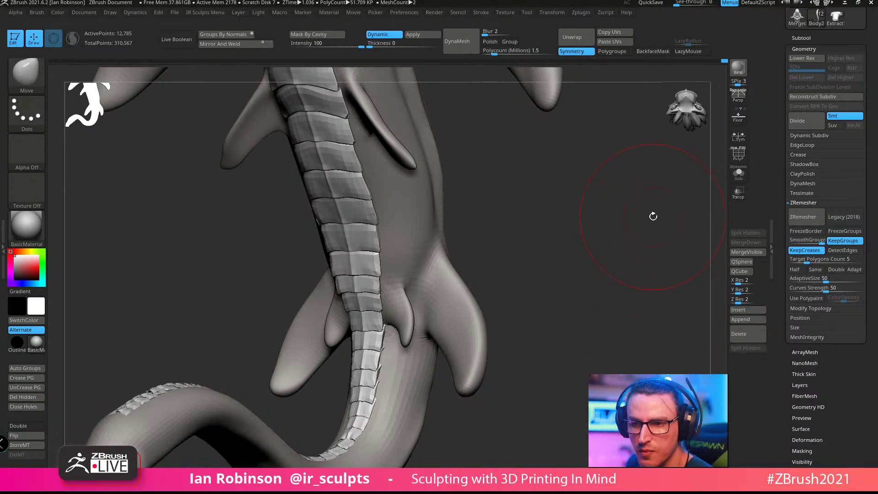
pyautogui.moveTo(594, 279)
pyautogui.mouseDown()
pyautogui.moveTo(619, 258)
pyautogui.moveTo(641, 261)
pyautogui.moveTo(451, 231)
pyautogui.moveTo(472, 245)
pyautogui.moveTo(488, 201)
pyautogui.moveTo(462, 195)
pyautogui.mouseUp()
pyautogui.press('s')
pyautogui.moveTo(464, 238); pyautogui.dragTo(470, 293)
pyautogui.moveTo(342, 260); pyautogui.dragTo(345, 257)
pyautogui.moveTo(337, 212); pyautogui.dragTo(340, 212)
pyautogui.moveTo(464, 258)
pyautogui.mouseDown()
pyautogui.moveTo(459, 253)
pyautogui.moveTo(452, 294)
pyautogui.moveTo(482, 289)
pyautogui.moveTo(430, 278)
pyautogui.moveTo(454, 304)
pyautogui.mouseUp()
pyautogui.press('s')
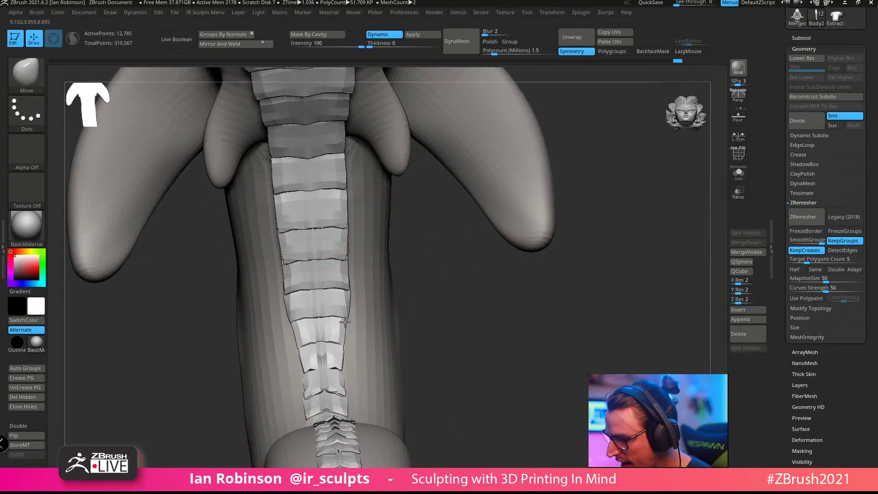
pyautogui.moveTo(345, 351); pyautogui.dragTo(345, 367)
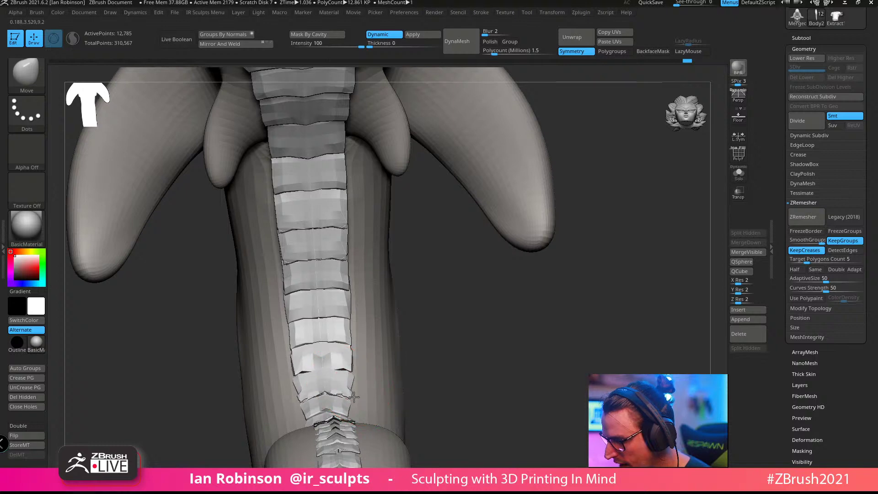
# Step: Reshape the side edges of the plates further down the tail to even out their width
pyautogui.moveTo(501, 334)
pyautogui.mouseDown()
pyautogui.moveTo(512, 329)
pyautogui.moveTo(382, 341)
pyautogui.moveTo(386, 371)
pyautogui.mouseUp()
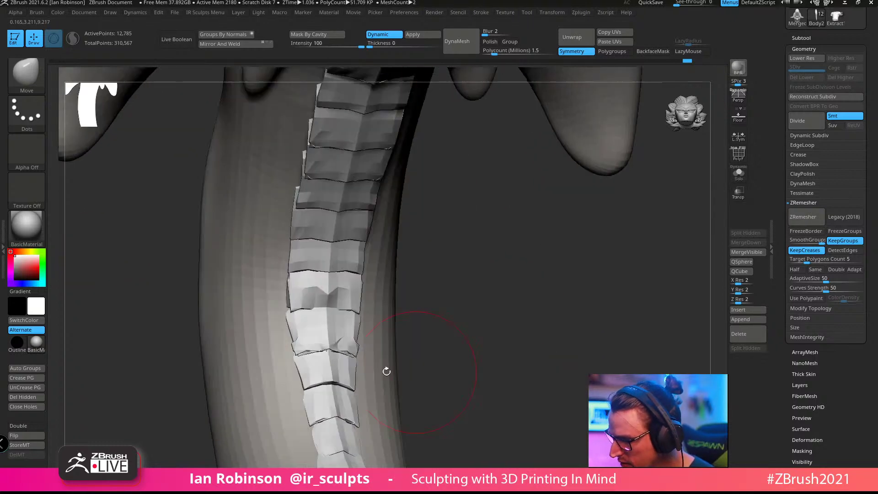
pyautogui.keyDown('shift'); pyautogui.moveTo(458, 326); pyautogui.dragTo(515, 326); pyautogui.keyUp('shift')
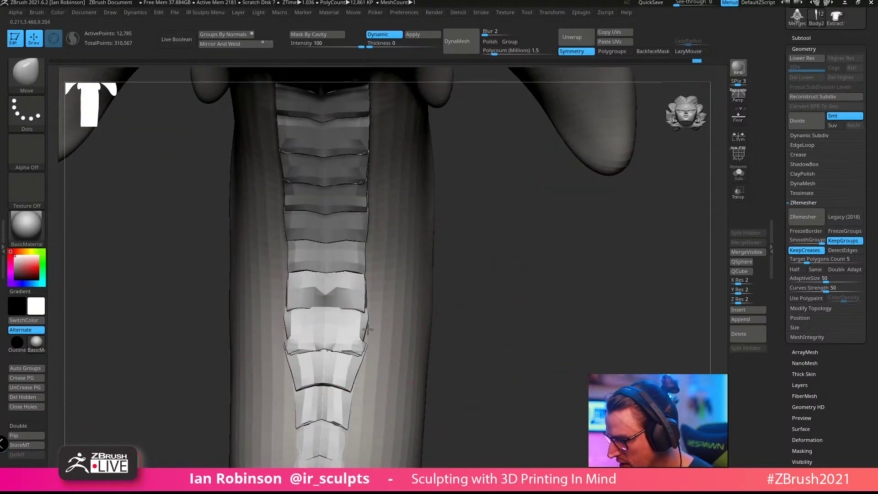
pyautogui.moveTo(477, 278); pyautogui.dragTo(480, 249)
pyautogui.moveTo(362, 261); pyautogui.dragTo(376, 231)
pyautogui.moveTo(483, 242)
pyautogui.mouseDown()
pyautogui.moveTo(497, 297)
pyautogui.moveTo(539, 300)
pyautogui.moveTo(377, 324)
pyautogui.moveTo(450, 323)
pyautogui.mouseUp()
# Step: Inspect the belly and tail plates through a transparent body, and turn transparency off to view the creature from the side
pyautogui.click(738, 192)
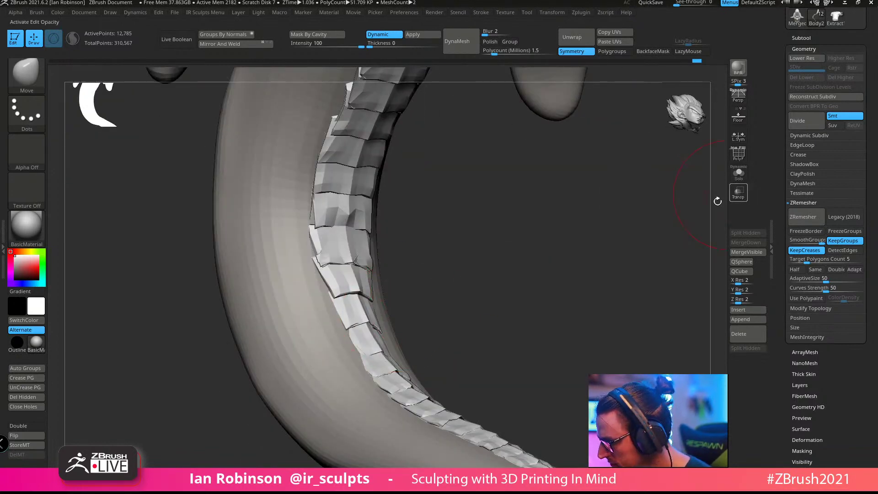
pyautogui.moveTo(535, 256)
pyautogui.mouseDown()
pyautogui.moveTo(576, 277)
pyautogui.moveTo(558, 286)
pyautogui.mouseUp()
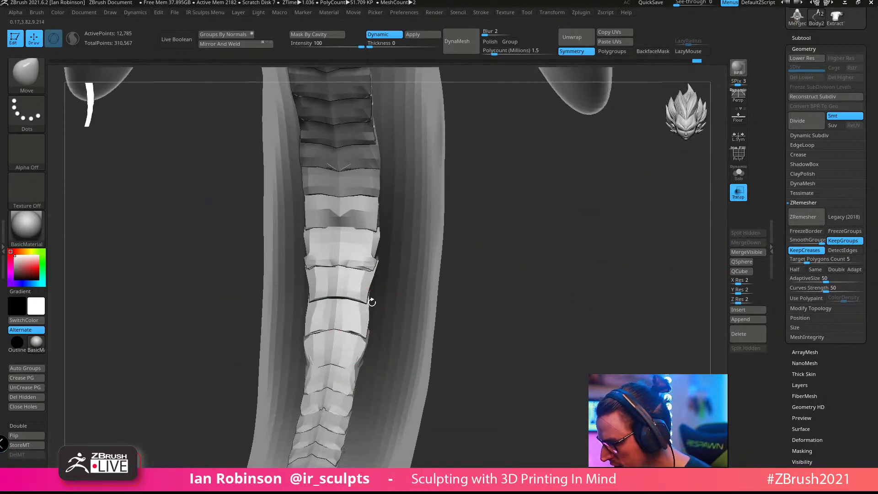
pyautogui.moveTo(372, 302)
pyautogui.mouseDown()
pyautogui.moveTo(353, 352)
pyautogui.moveTo(562, 290)
pyautogui.moveTo(547, 273)
pyautogui.moveTo(562, 243)
pyautogui.moveTo(569, 247)
pyautogui.moveTo(524, 248)
pyautogui.mouseUp()
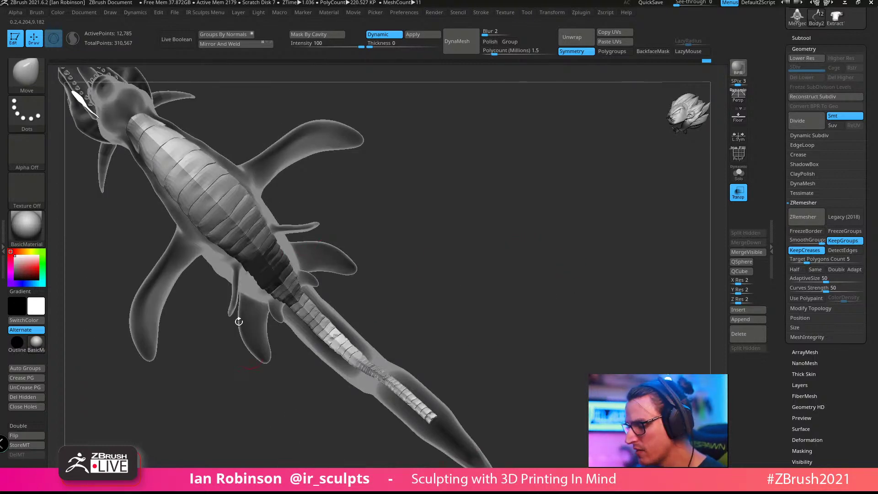
pyautogui.moveTo(239, 321)
pyautogui.mouseDown()
pyautogui.moveTo(584, 276)
pyautogui.moveTo(580, 283)
pyautogui.mouseUp()
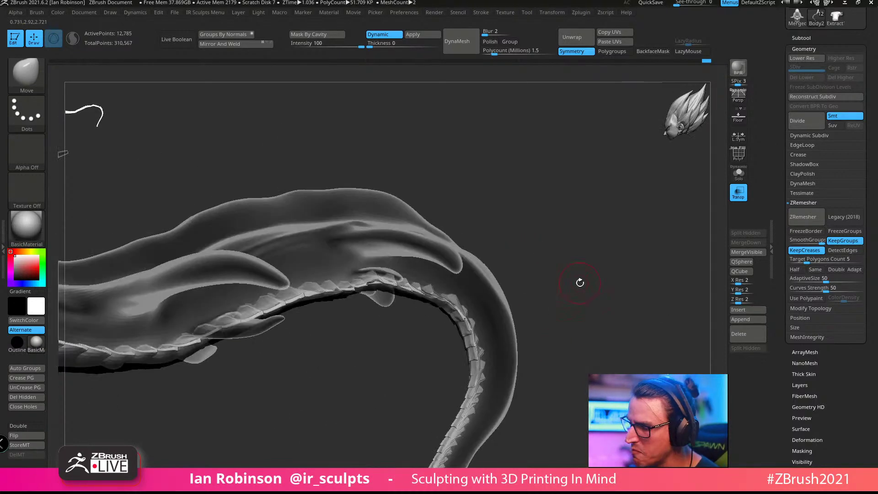
pyautogui.click(738, 193)
pyautogui.moveTo(623, 253)
pyautogui.mouseDown()
pyautogui.moveTo(599, 270)
pyautogui.moveTo(641, 231)
pyautogui.moveTo(605, 294)
pyautogui.moveTo(431, 243)
pyautogui.mouseUp()
pyautogui.moveTo(596, 163)
pyautogui.mouseDown()
pyautogui.moveTo(576, 243)
pyautogui.moveTo(576, 169)
pyautogui.moveTo(567, 182)
pyautogui.moveTo(578, 156)
pyautogui.mouseUp()
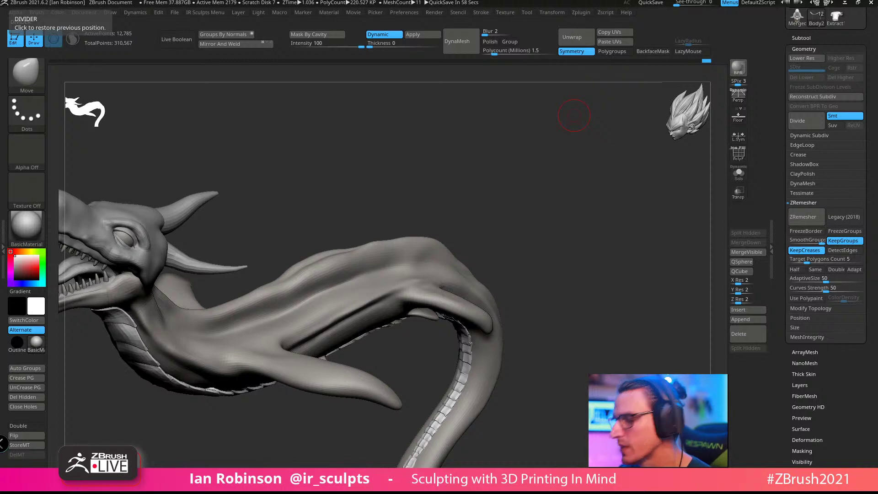
# Step: Select the body subtool and reshape the ridge along the back of the neck between the front fins with the Move brush
pyautogui.moveTo(574, 115)
pyautogui.mouseDown()
pyautogui.moveTo(568, 204)
pyautogui.moveTo(605, 233)
pyautogui.moveTo(576, 198)
pyautogui.moveTo(587, 208)
pyautogui.moveTo(562, 245)
pyautogui.moveTo(597, 208)
pyautogui.mouseUp()
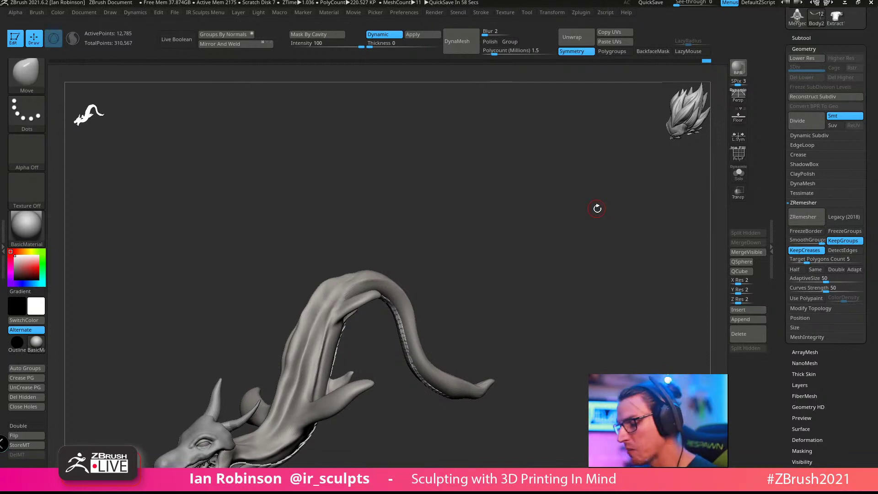
pyautogui.moveTo(597, 208)
pyautogui.mouseDown()
pyautogui.moveTo(529, 254)
pyautogui.moveTo(564, 155)
pyautogui.moveTo(526, 162)
pyautogui.mouseUp()
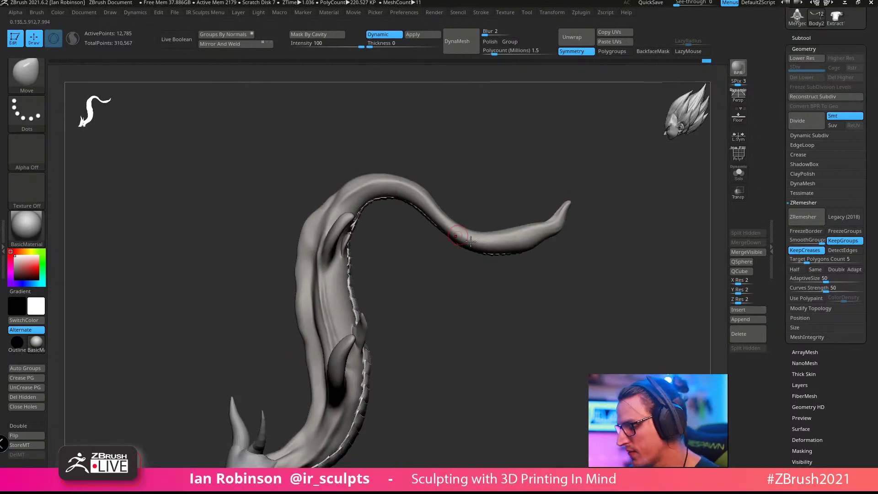
pyautogui.moveTo(542, 158); pyautogui.dragTo(511, 154)
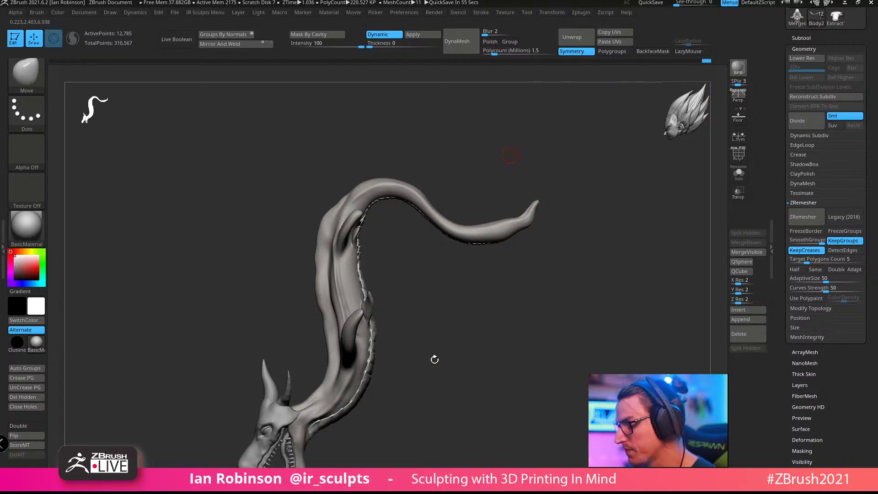
pyautogui.moveTo(434, 360)
pyautogui.mouseDown()
pyautogui.moveTo(562, 231)
pyautogui.moveTo(528, 339)
pyautogui.moveTo(544, 341)
pyautogui.moveTo(550, 322)
pyautogui.moveTo(494, 372)
pyautogui.mouseUp()
pyautogui.moveTo(555, 301)
pyautogui.mouseDown()
pyautogui.moveTo(574, 296)
pyautogui.moveTo(523, 408)
pyautogui.moveTo(461, 317)
pyautogui.mouseUp()
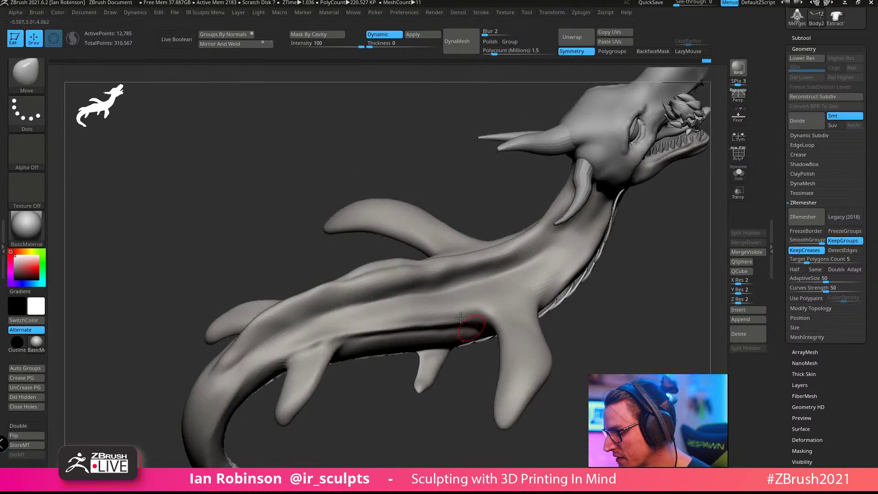
pyautogui.keyDown('alt'); pyautogui.click(442, 262); pyautogui.keyUp('alt')
pyautogui.keyDown('alt'); pyautogui.moveTo(652, 300); pyautogui.dragTo(556, 288); pyautogui.keyUp('alt')
pyautogui.moveTo(618, 250)
pyautogui.mouseDown()
pyautogui.moveTo(578, 275)
pyautogui.moveTo(619, 297)
pyautogui.moveTo(571, 355)
pyautogui.moveTo(606, 343)
pyautogui.moveTo(603, 320)
pyautogui.moveTo(590, 366)
pyautogui.mouseUp()
pyautogui.moveTo(592, 315)
pyautogui.keyDown('alt'); pyautogui.mouseDown()
pyautogui.moveTo(615, 182)
pyautogui.moveTo(638, 179)
pyautogui.moveTo(603, 273)
pyautogui.moveTo(412, 257)
pyautogui.mouseUp(); pyautogui.keyUp('alt')
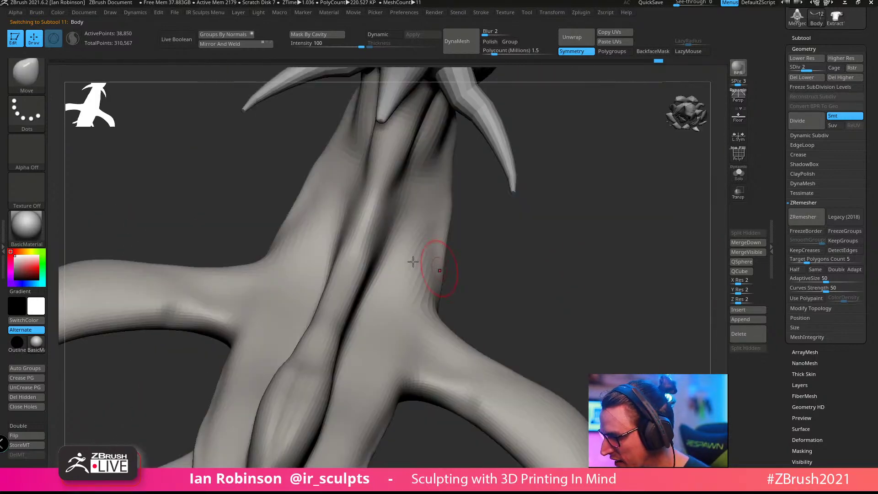
pyautogui.moveTo(358, 272); pyautogui.dragTo(339, 327)
pyautogui.moveTo(554, 240); pyautogui.dragTo(546, 247)
pyautogui.moveTo(376, 294); pyautogui.dragTo(333, 328)
pyautogui.moveTo(515, 262)
pyautogui.mouseDown()
pyautogui.moveTo(581, 249)
pyautogui.moveTo(588, 216)
pyautogui.moveTo(568, 212)
pyautogui.moveTo(412, 255)
pyautogui.mouseUp()
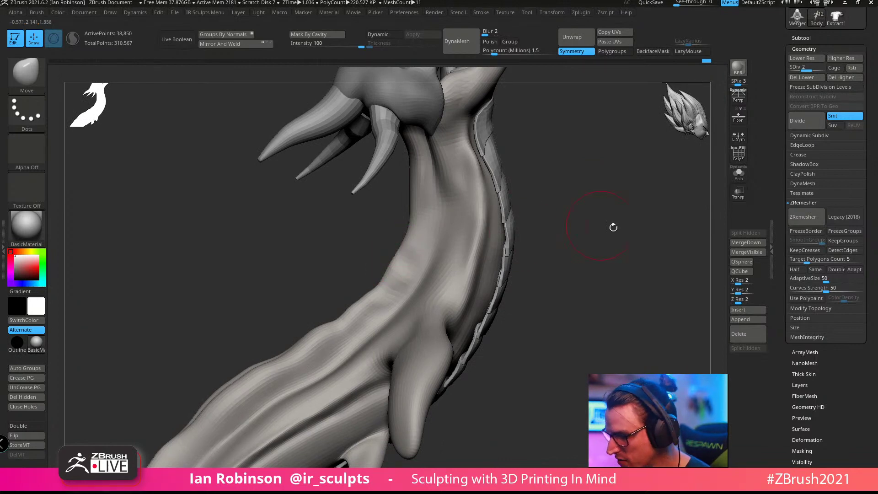
# Step: Switch to the SnakeHook brush and turn on Sculptris Pro mode
pyautogui.press('b')
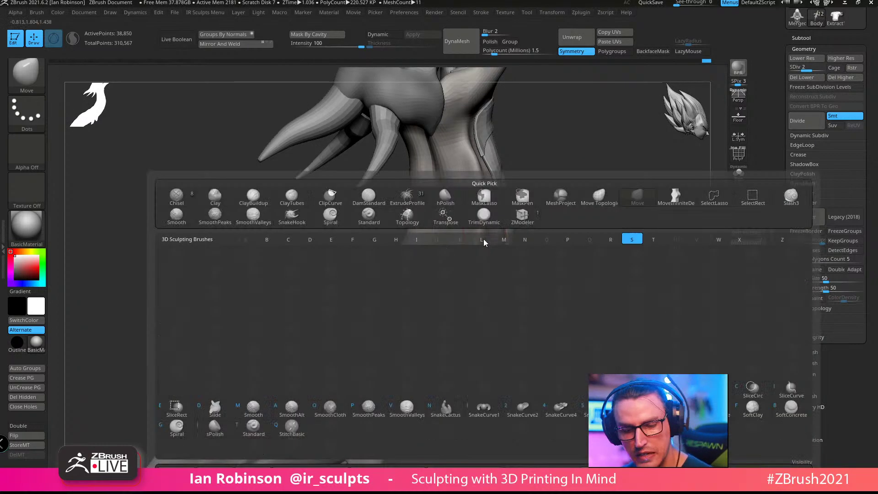
pyautogui.press('s')
pyautogui.press('h')
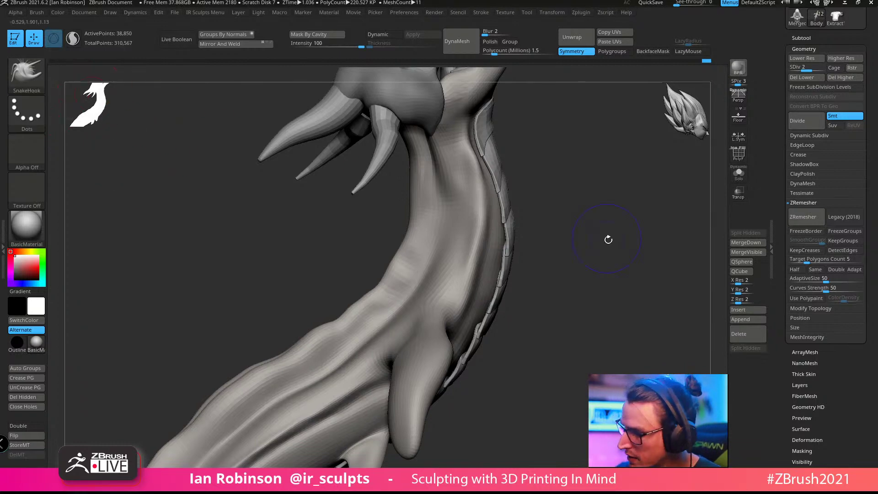
pyautogui.keyDown('shift'); pyautogui.moveTo(608, 239); pyautogui.dragTo(607, 238); pyautogui.keyUp('shift')
pyautogui.click(72, 39)
# Step: Try to pull spikes out of the creature's back behind the head with the SnakeHook brush in Sculptris Pro mode
pyautogui.moveTo(323, 204)
pyautogui.mouseDown()
pyautogui.moveTo(333, 207)
pyautogui.moveTo(345, 196)
pyautogui.mouseUp()
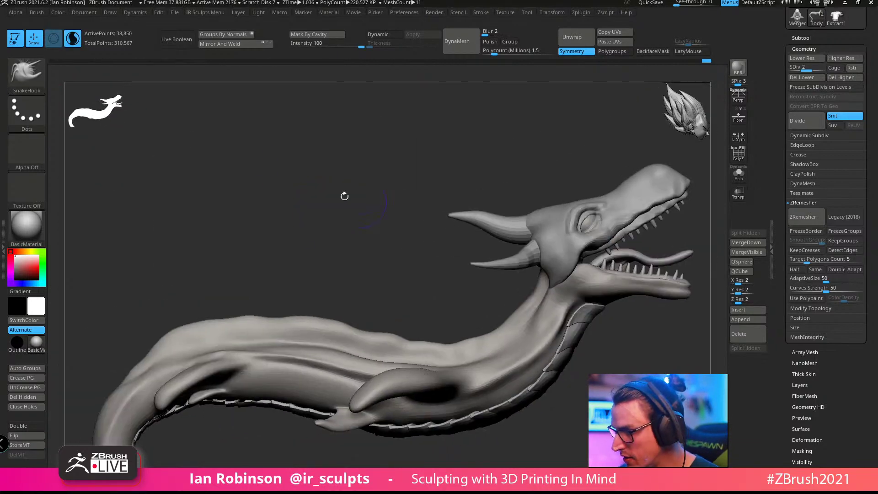
pyautogui.moveTo(404, 239); pyautogui.dragTo(419, 261)
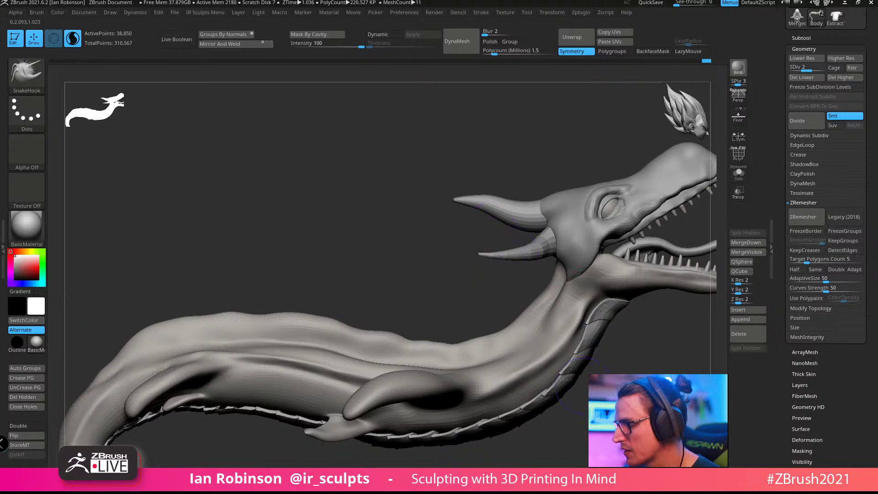
pyautogui.moveTo(579, 386); pyautogui.dragTo(546, 280)
pyautogui.moveTo(409, 236)
pyautogui.mouseDown()
pyautogui.moveTo(572, 228)
pyautogui.moveTo(533, 214)
pyautogui.moveTo(343, 294)
pyautogui.mouseUp()
pyautogui.moveTo(283, 303); pyautogui.dragTo(305, 275)
pyautogui.hotkey('ctrl', 'z')
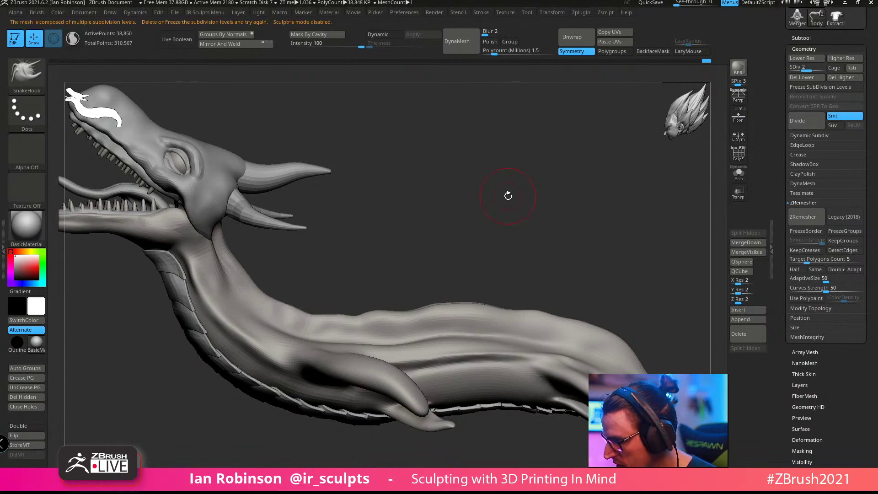
# Step: Show the body's wireframe, set it to subdivision level 3 and delete its lower subdivision levels
pyautogui.moveTo(507, 195); pyautogui.dragTo(503, 183)
pyautogui.press('s')
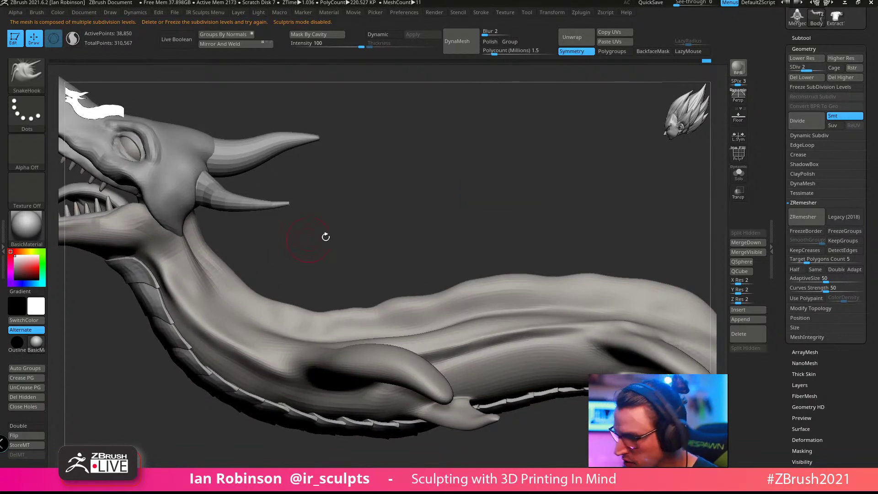
pyautogui.hotkey('shift', 'f')
pyautogui.click(822, 67)
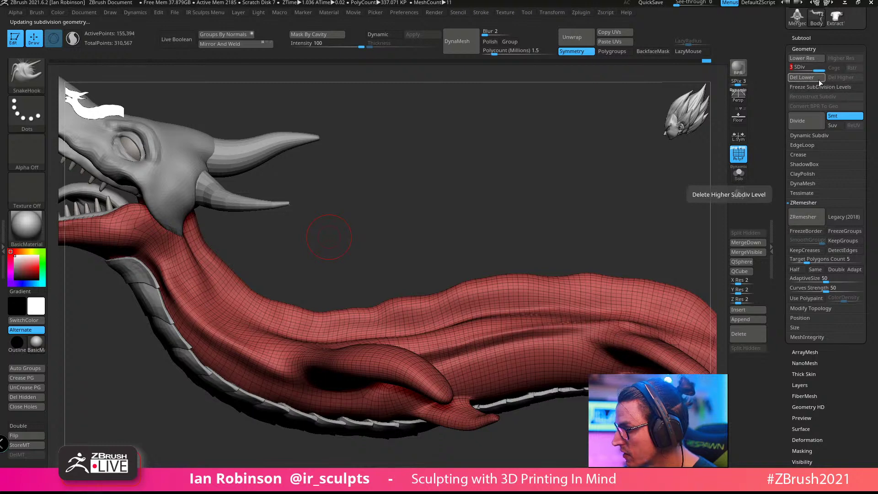
pyautogui.click(818, 79)
# Step: Try pulling a spike out of the back of the neck with SnakeHook, and undo it together with the lower-level deletion
pyautogui.moveTo(415, 173)
pyautogui.mouseDown()
pyautogui.moveTo(460, 157)
pyautogui.moveTo(496, 206)
pyautogui.moveTo(516, 213)
pyautogui.moveTo(426, 241)
pyautogui.mouseUp()
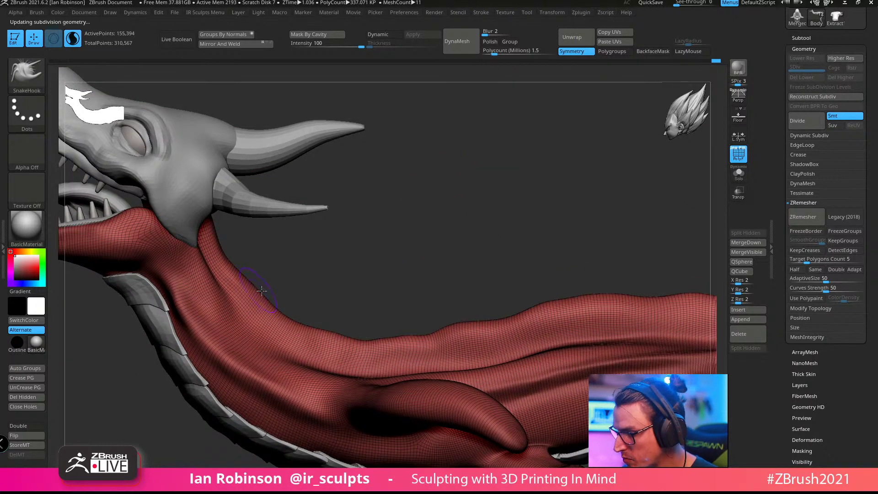
pyautogui.moveTo(262, 290)
pyautogui.mouseDown()
pyautogui.moveTo(314, 321)
pyautogui.moveTo(353, 289)
pyautogui.mouseUp()
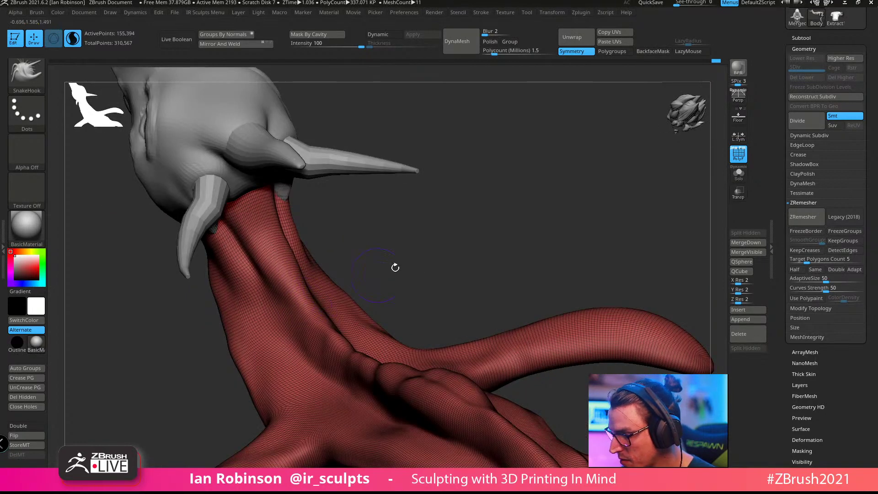
pyautogui.moveTo(395, 267)
pyautogui.mouseDown()
pyautogui.moveTo(284, 298)
pyautogui.moveTo(274, 289)
pyautogui.moveTo(330, 247)
pyautogui.mouseUp()
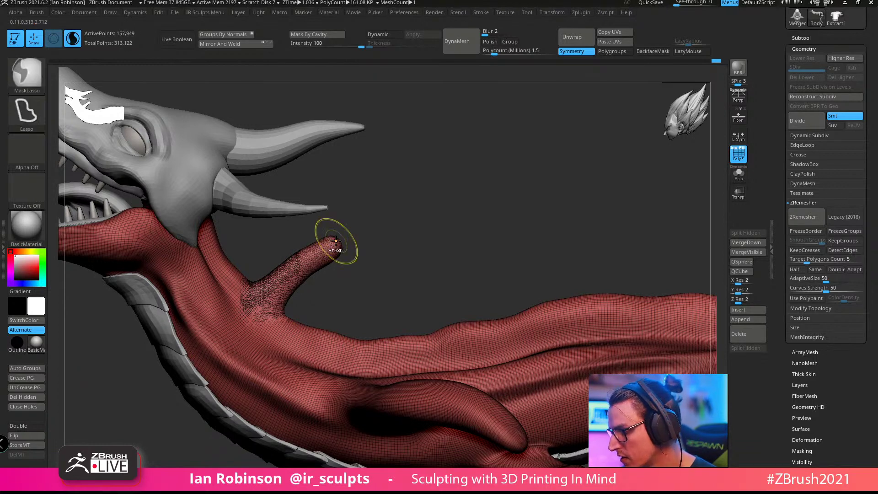
pyautogui.hotkey('ctrl', 'z')
pyautogui.keyDown('alt'); pyautogui.moveTo(472, 233); pyautogui.dragTo(615, 201); pyautogui.keyUp('alt')
pyautogui.hotkey('ctrl', 'z')
# Step: Move the Body subtool below Body2, duplicate it and select the duplicate
pyautogui.click(804, 49)
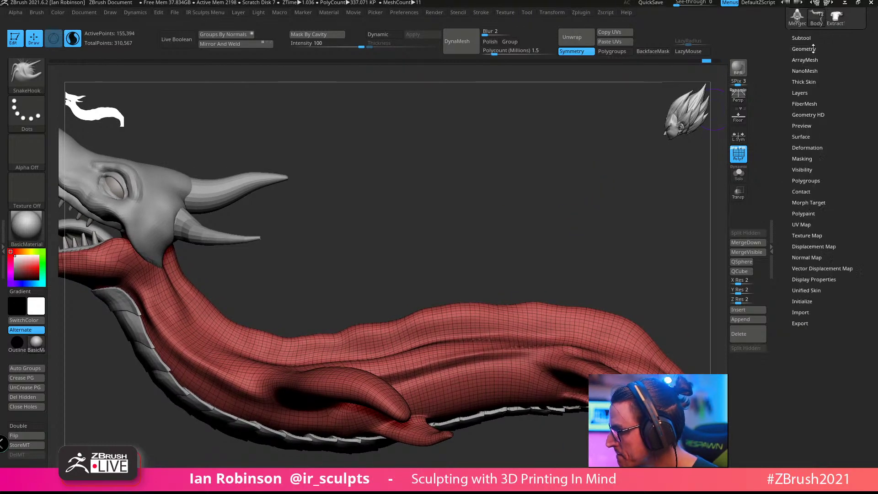
pyautogui.click(801, 38)
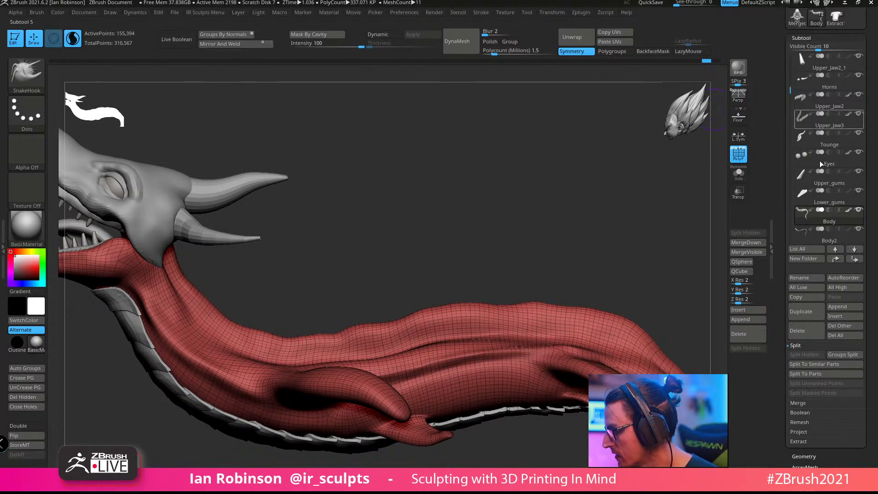
pyautogui.moveTo(832, 241)
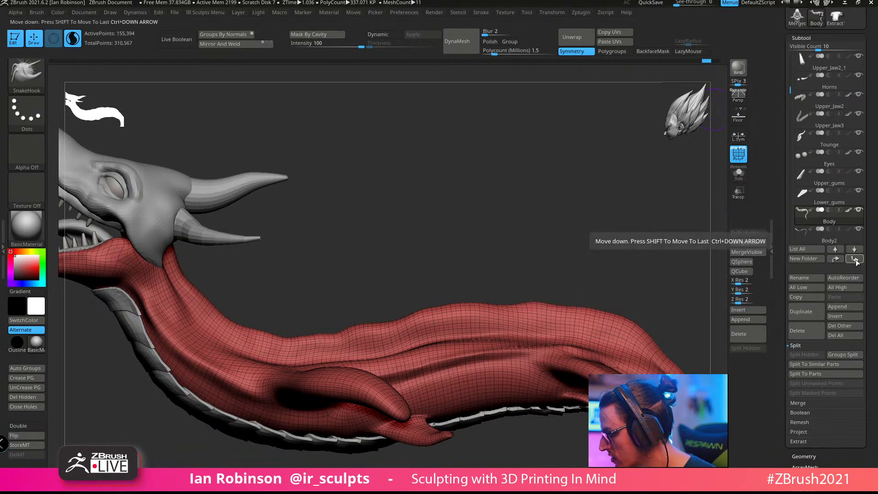
pyautogui.click(855, 259)
pyautogui.hotkey('ctrl', 'shift', 'd')
pyautogui.click(837, 237)
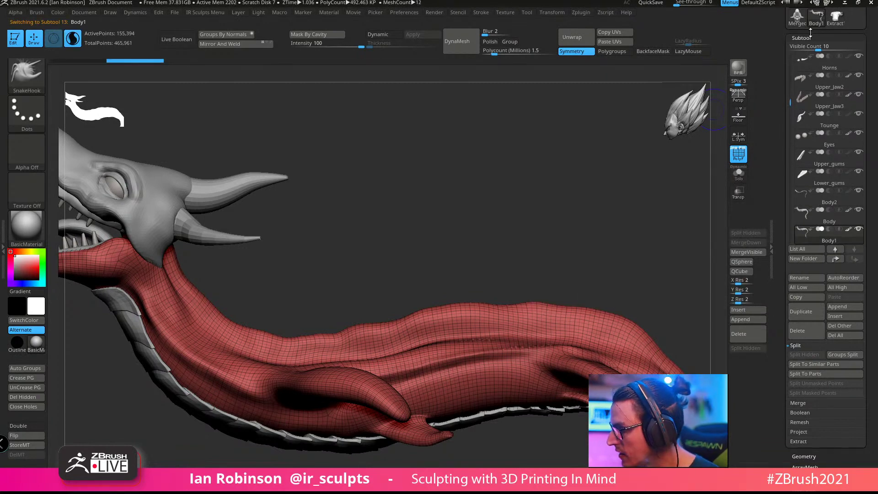
# Step: Delete the lower subdivision levels of the body duplicate and isolate it with Solo
pyautogui.click(810, 37)
pyautogui.click(810, 48)
pyautogui.click(813, 76)
pyautogui.moveTo(680, 194); pyautogui.dragTo(568, 196)
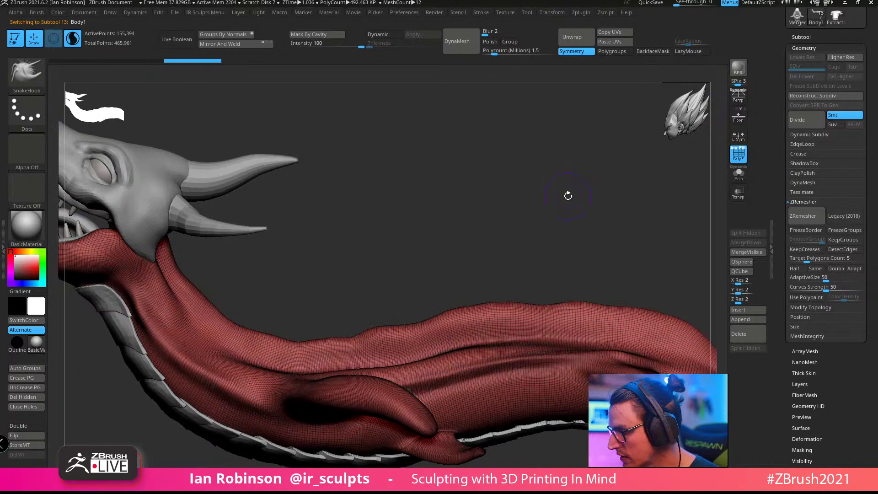
pyautogui.click(736, 181)
pyautogui.moveTo(597, 239)
pyautogui.mouseDown()
pyautogui.moveTo(560, 188)
pyautogui.moveTo(525, 196)
pyautogui.mouseUp()
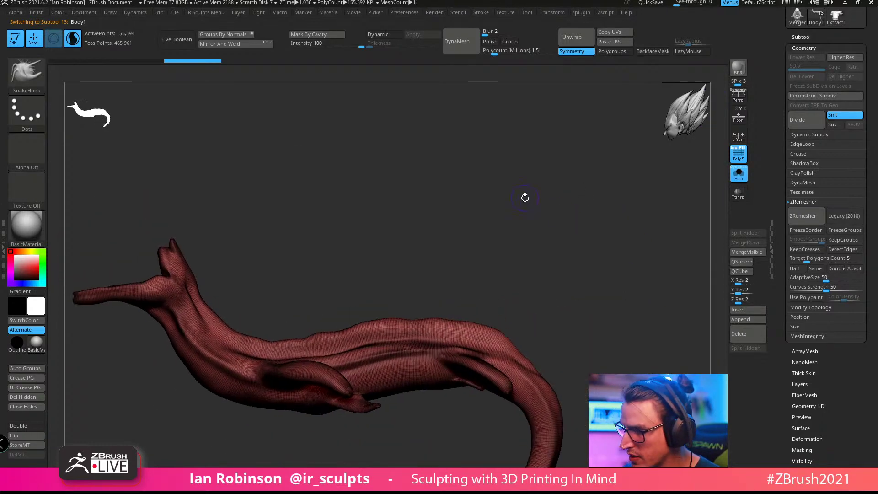
# Step: Adjust the SnakeHook brush's draw size for work on the isolated neck
pyautogui.hotkey('ctrl', 'shift')
pyautogui.keyDown('ctrl'); pyautogui.click(41, 79); pyautogui.keyUp('ctrl')
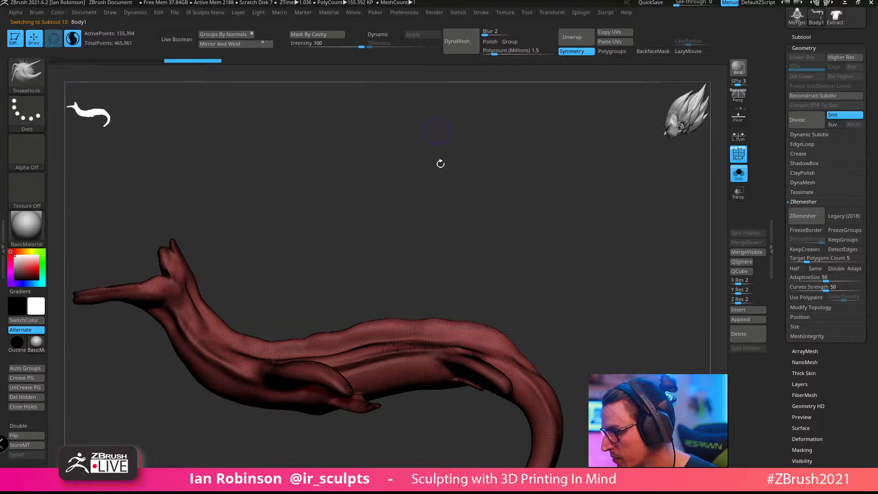
pyautogui.moveTo(441, 165)
pyautogui.keyDown('alt'); pyautogui.mouseDown()
pyautogui.moveTo(472, 235)
pyautogui.moveTo(508, 234)
pyautogui.mouseUp(); pyautogui.keyUp('alt')
pyautogui.press('s')
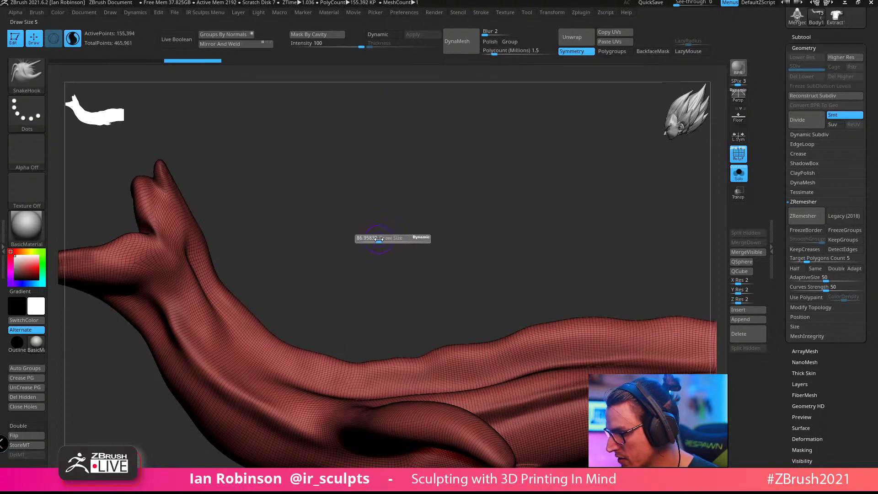
pyautogui.moveTo(388, 237)
pyautogui.keyDown('alt'); pyautogui.mouseDown()
pyautogui.moveTo(390, 210)
pyautogui.moveTo(416, 201)
pyautogui.mouseUp(); pyautogui.keyUp('alt')
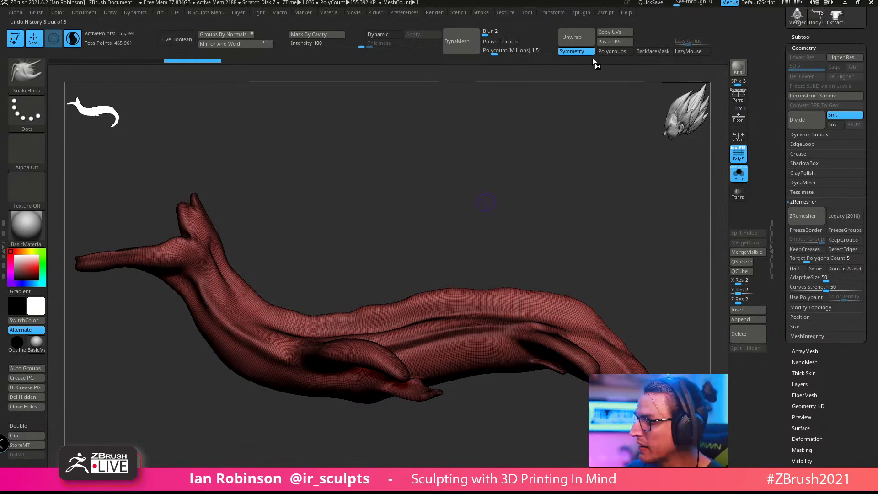
# Step: Insert a Cube3D subtool directly below the body duplicate
pyautogui.click(589, 13)
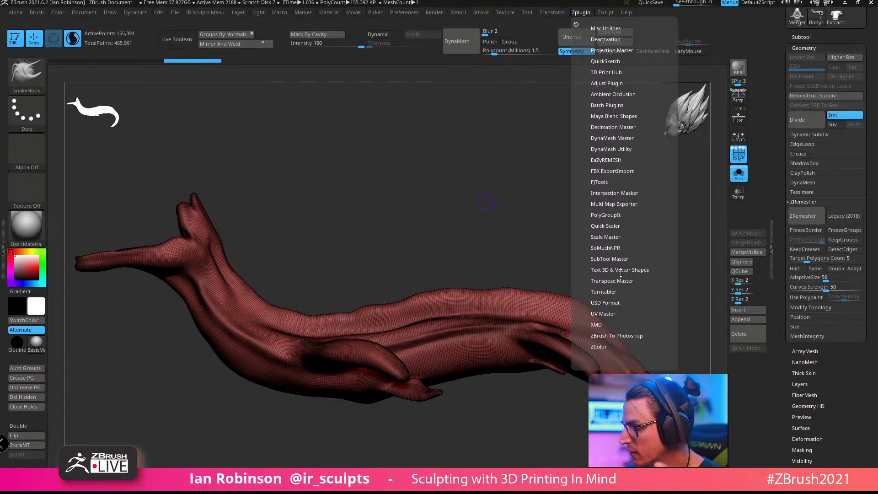
pyautogui.click(622, 236)
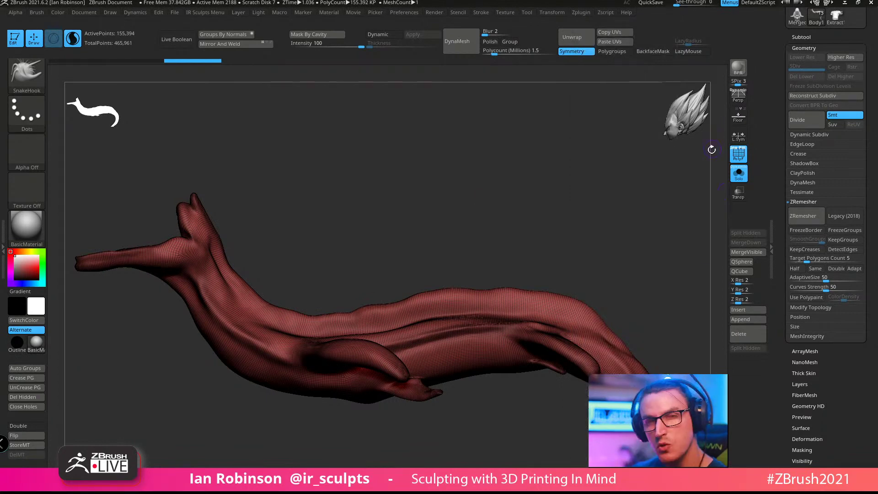
pyautogui.click(802, 37)
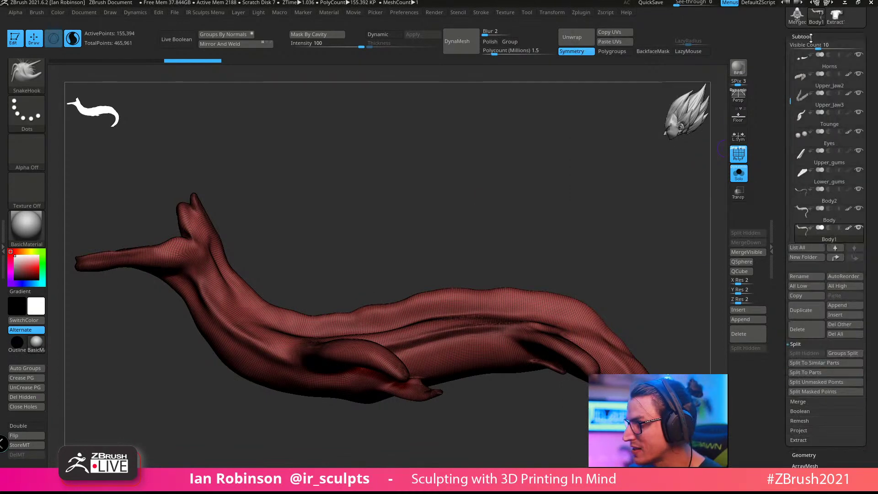
pyautogui.scroll(3, 821, 59)
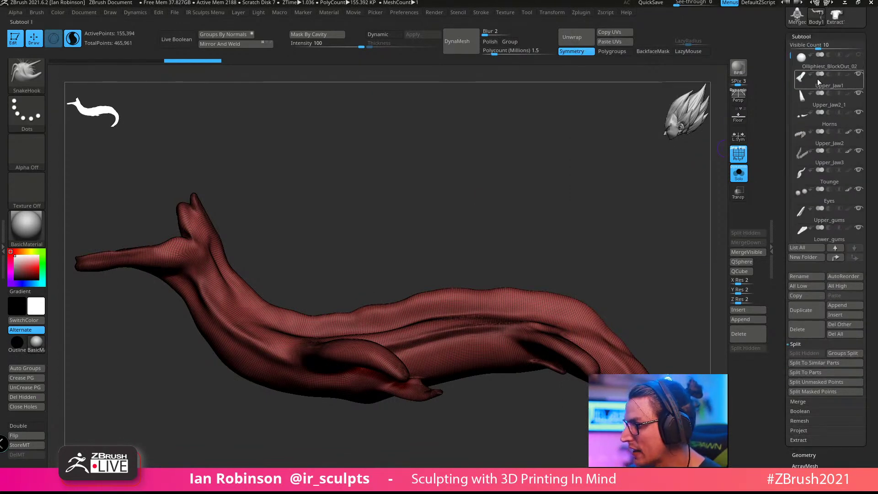
pyautogui.moveTo(822, 65)
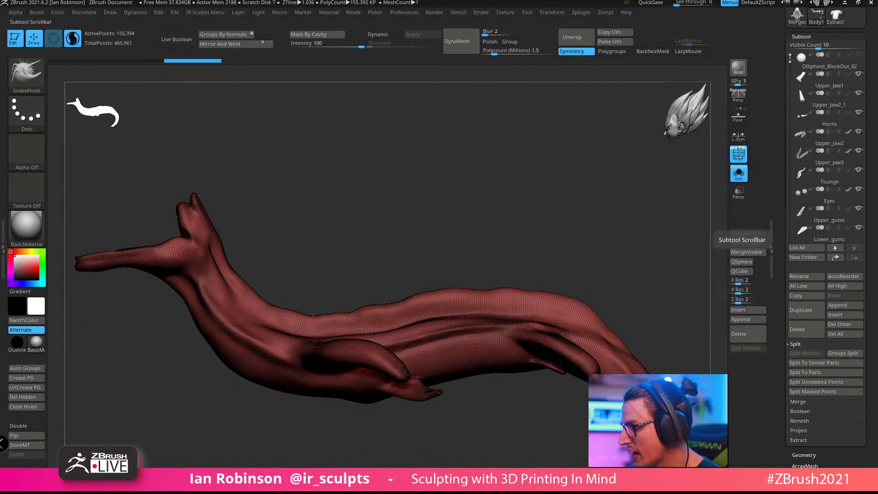
pyautogui.moveTo(790, 58); pyautogui.dragTo(791, 163)
pyautogui.click(842, 315)
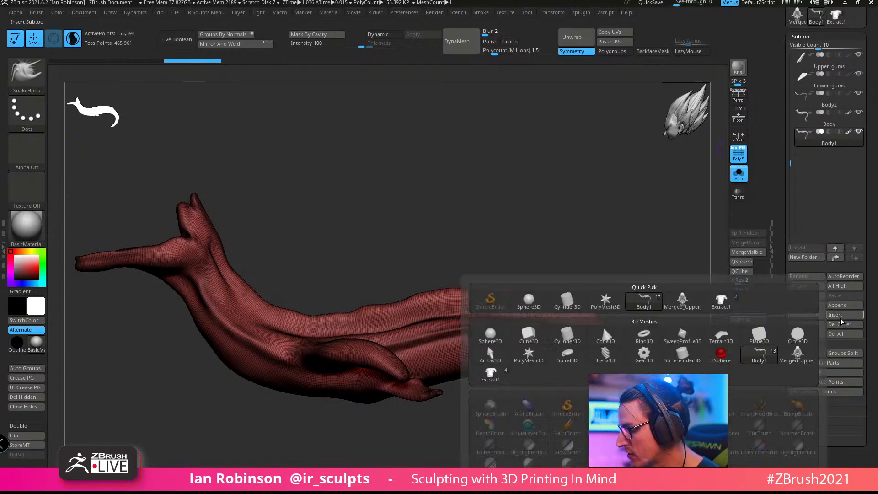
pyautogui.click(535, 329)
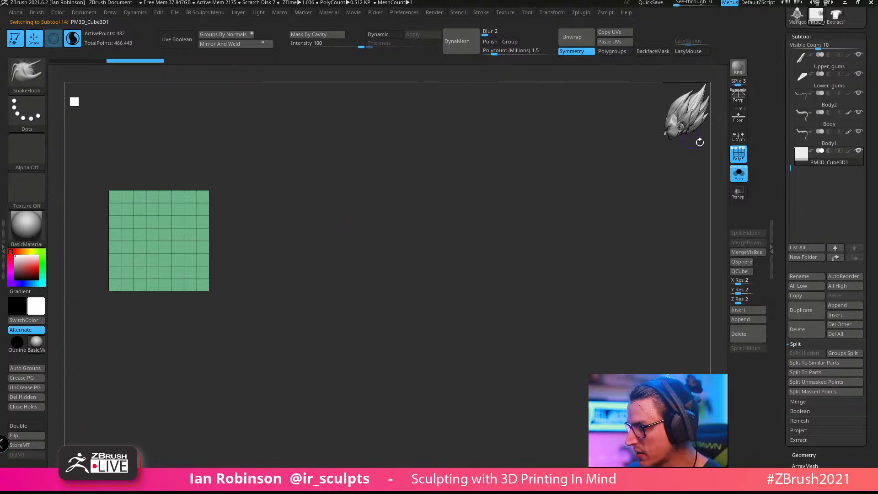
# Step: Set the scene scale from the inserted cube with Scale Master, choosing 2.00 x 2.00 x 2.00 mm
pyautogui.click(739, 175)
pyautogui.click(739, 176)
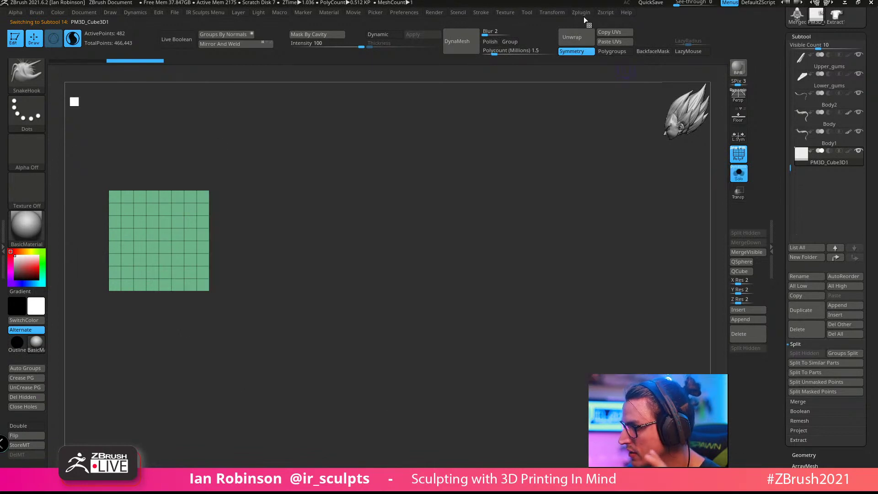
pyautogui.click(582, 14)
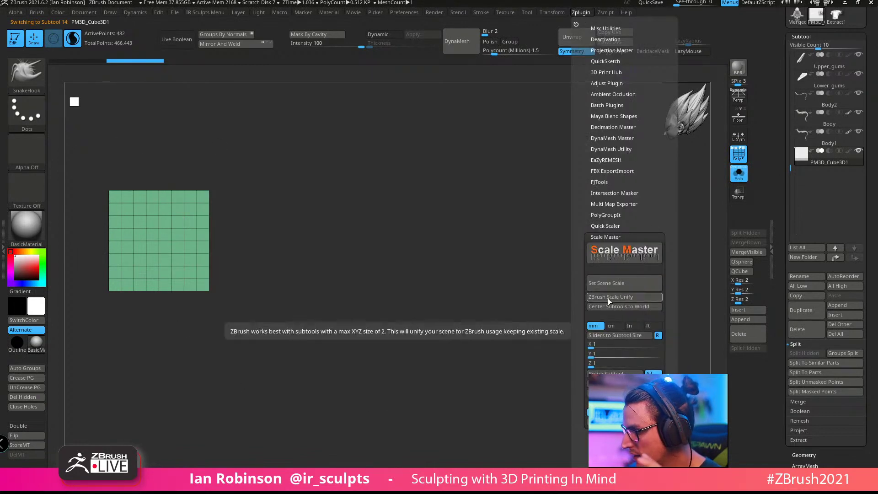
pyautogui.click(621, 285)
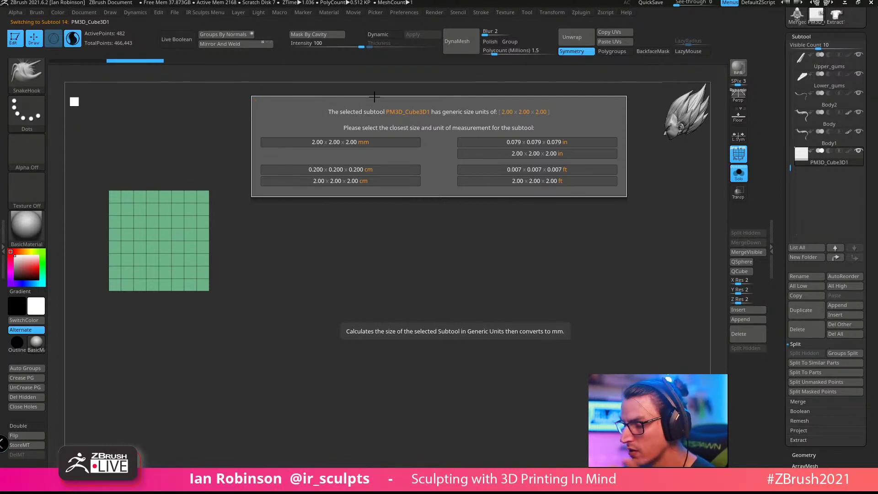
pyautogui.click(368, 143)
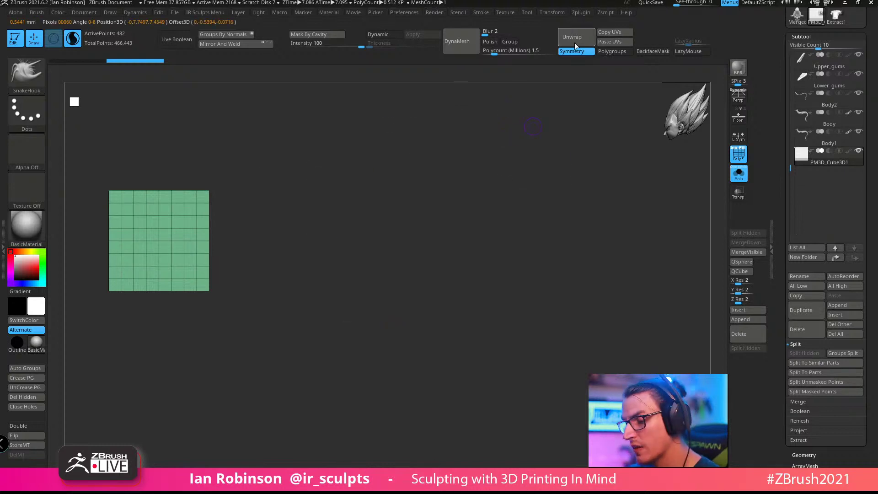
# Step: Examine the cube's X, Y and Z size values in Scale Master
pyautogui.click(581, 15)
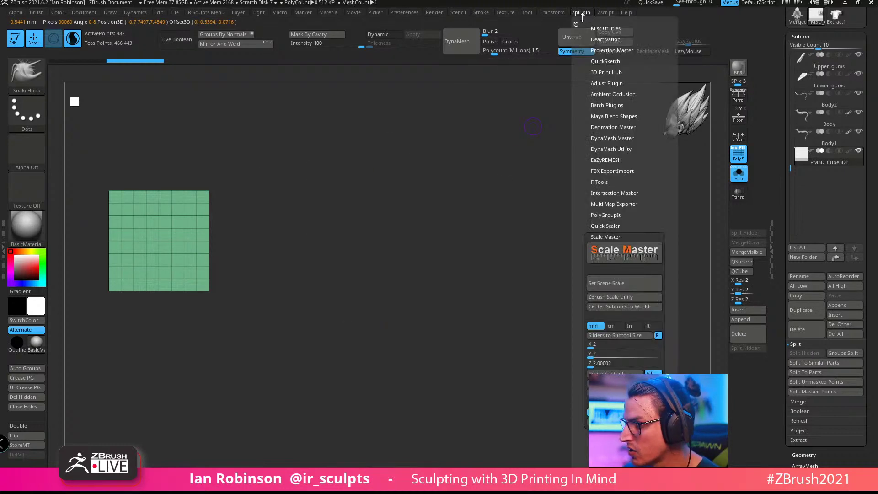
pyautogui.click(599, 349)
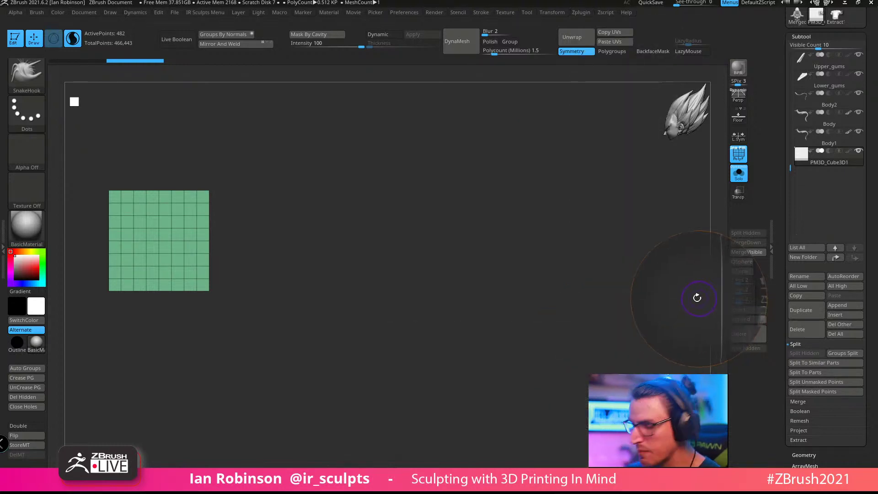
pyautogui.click(581, 12)
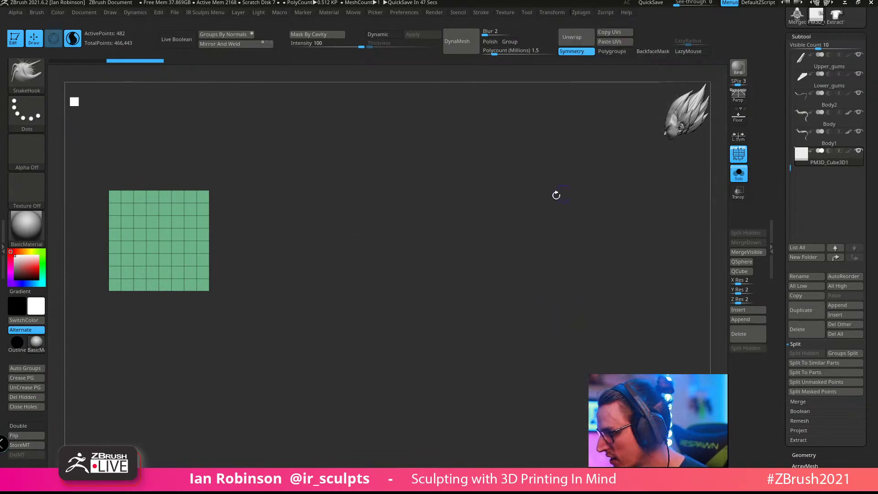
# Step: Delete the PM3D_Cube3D1 subtool below the body duplicate and confirm the deletion
pyautogui.keyDown('alt'); pyautogui.moveTo(429, 202); pyautogui.dragTo(511, 241); pyautogui.keyUp('alt')
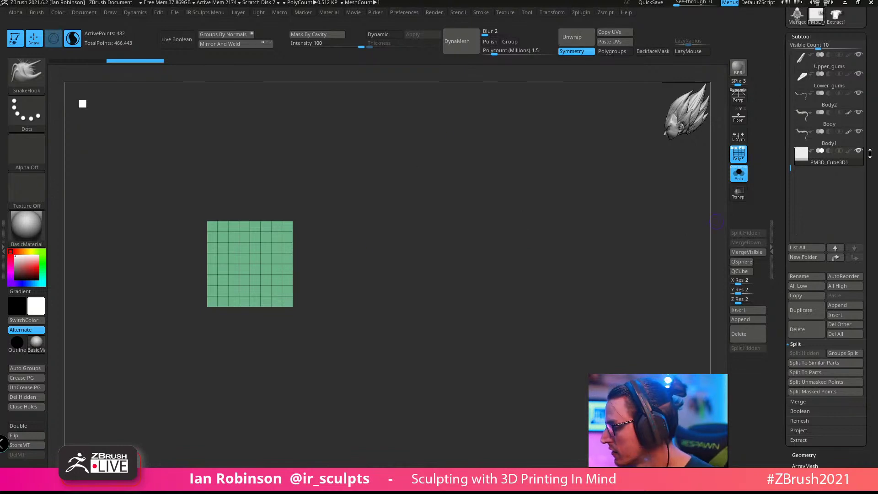
pyautogui.click(828, 134)
pyautogui.moveTo(583, 231); pyautogui.dragTo(558, 294)
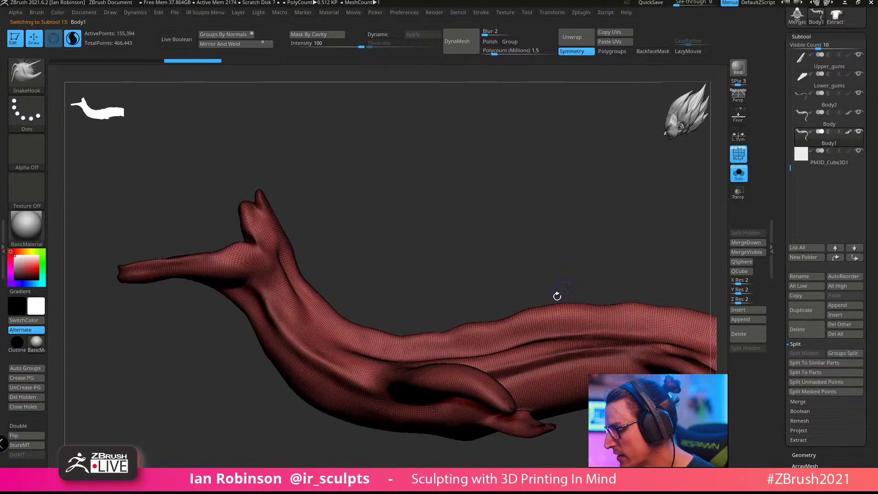
pyautogui.click(826, 161)
pyautogui.click(810, 333)
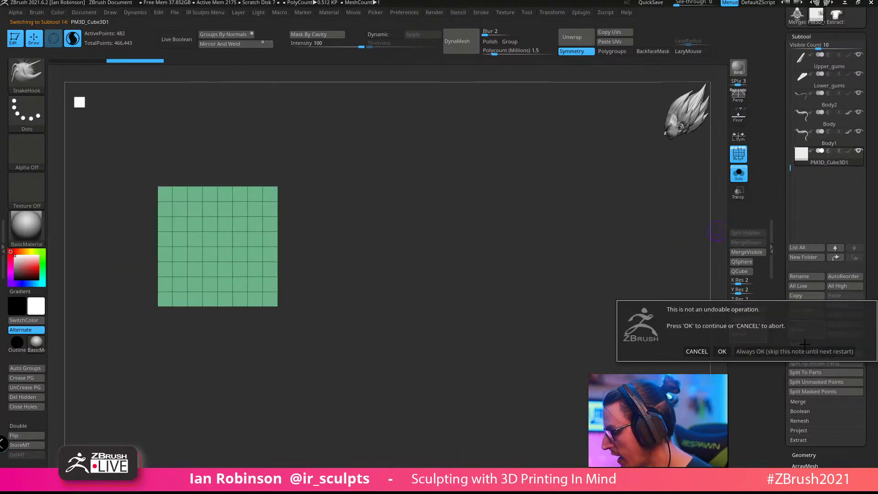
pyautogui.click(722, 351)
# Step: Create a curved, pointed spike rising from the back of the neck on the Body1 subtool with the MeshBalloon brush
pyautogui.moveTo(542, 164); pyautogui.dragTo(547, 189)
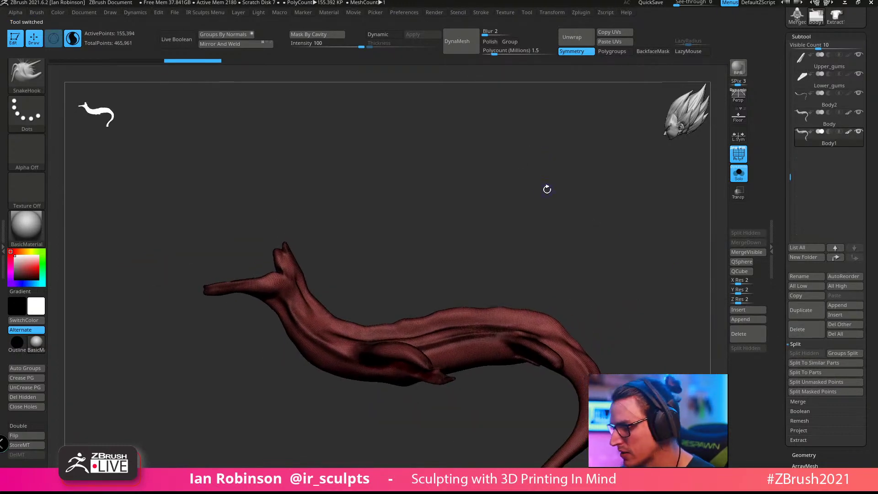
pyautogui.moveTo(607, 198)
pyautogui.mouseDown()
pyautogui.moveTo(572, 229)
pyautogui.moveTo(510, 207)
pyautogui.moveTo(545, 212)
pyautogui.mouseUp()
pyautogui.press('ctrl')
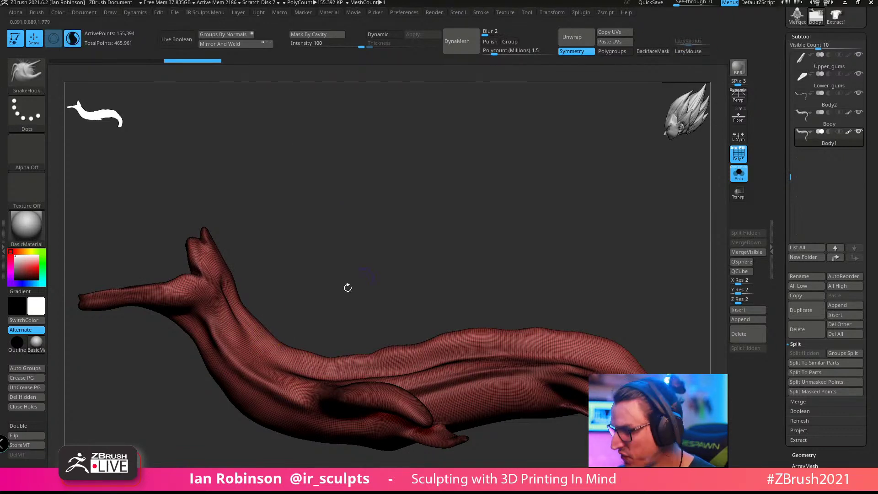
pyautogui.press('ctrl')
pyautogui.moveTo(277, 310)
pyautogui.keyDown('ctrl'); pyautogui.mouseDown()
pyautogui.moveTo(308, 261)
pyautogui.moveTo(291, 311)
pyautogui.mouseUp(); pyautogui.keyUp('ctrl')
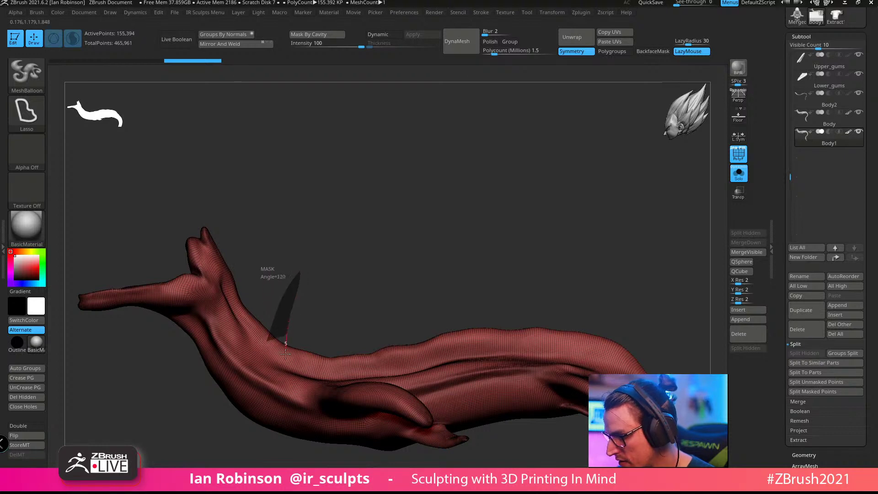
pyautogui.keyDown('ctrl'); pyautogui.moveTo(287, 370); pyautogui.dragTo(287, 368); pyautogui.keyUp('ctrl')
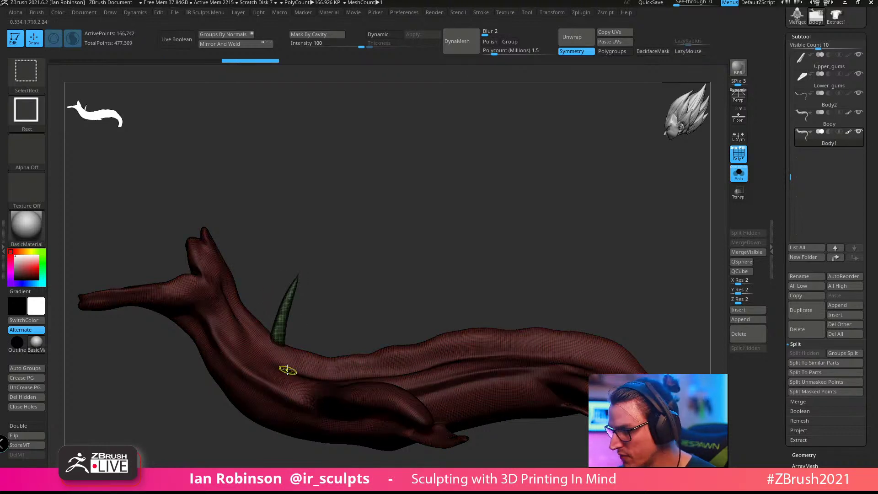
pyautogui.moveTo(487, 232)
pyautogui.mouseDown()
pyautogui.moveTo(449, 243)
pyautogui.moveTo(482, 234)
pyautogui.moveTo(404, 285)
pyautogui.mouseUp()
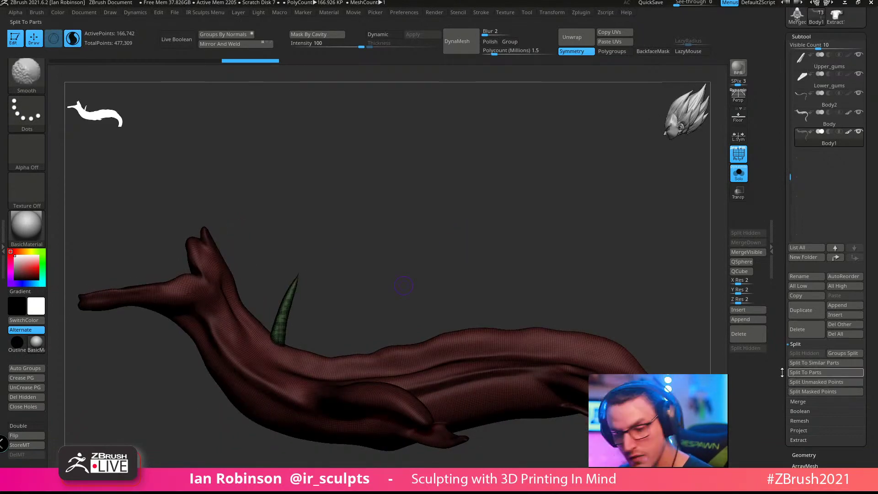
# Step: Isolate the spike, delete the hidden body geometry from Body1 and turn off Solo
pyautogui.hotkey('shift', 'f')
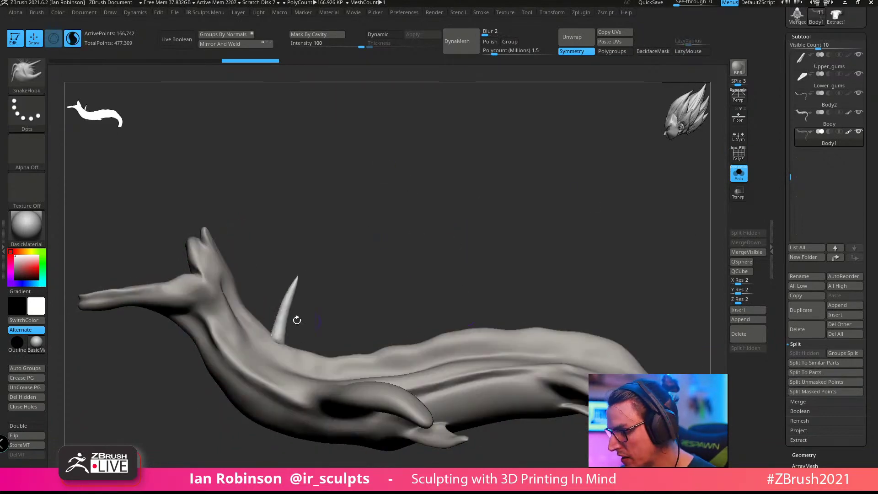
pyautogui.keyDown('ctrl'); pyautogui.keyDown('shift'); pyautogui.click(294, 319); pyautogui.keyUp('shift'); pyautogui.keyUp('ctrl')
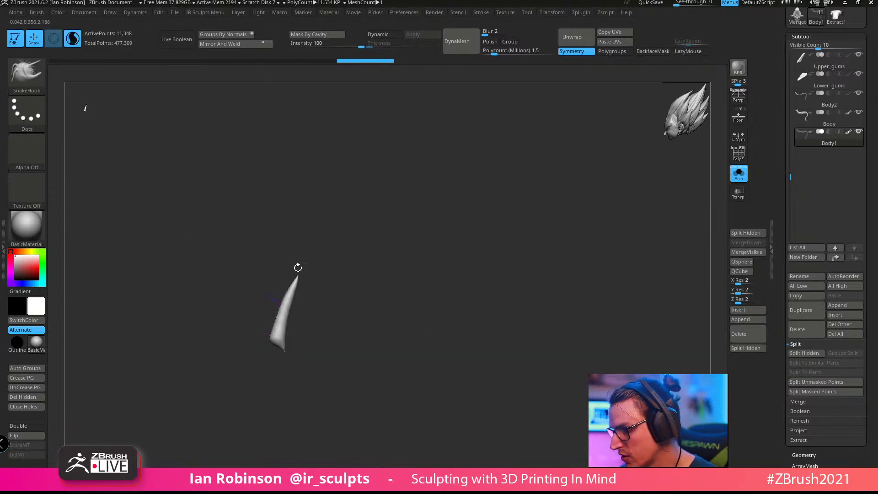
pyautogui.hotkey('shift', 'f')
pyautogui.keyDown('alt'); pyautogui.moveTo(444, 247); pyautogui.dragTo(502, 241); pyautogui.keyUp('alt')
pyautogui.keyDown('ctrl'); pyautogui.keyDown('shift'); pyautogui.click(358, 333); pyautogui.keyUp('shift'); pyautogui.keyUp('ctrl')
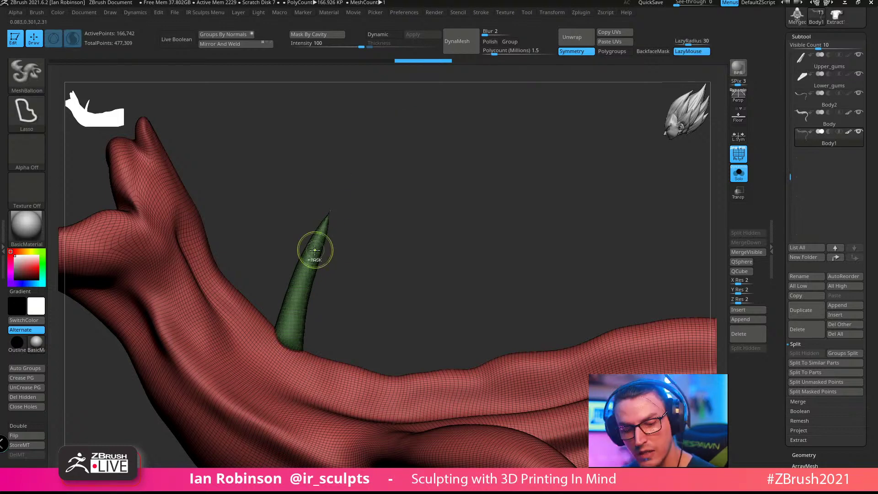
pyautogui.keyDown('ctrl'); pyautogui.keyDown('shift'); pyautogui.click(308, 251); pyautogui.keyUp('shift'); pyautogui.keyUp('ctrl')
pyautogui.moveTo(486, 220); pyautogui.dragTo(509, 243)
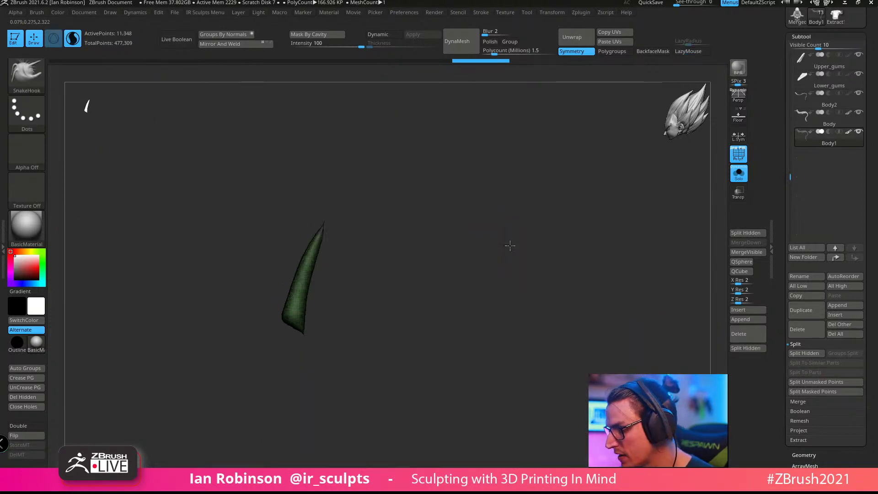
pyautogui.click(23, 397)
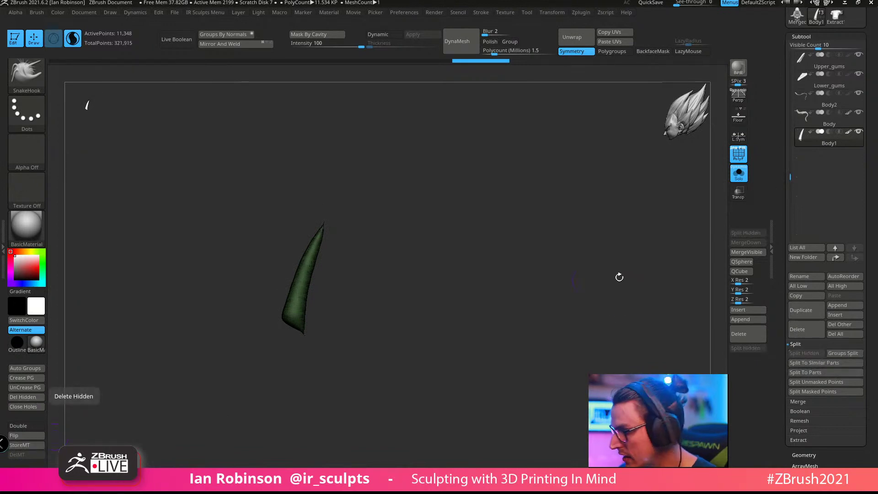
pyautogui.click(743, 174)
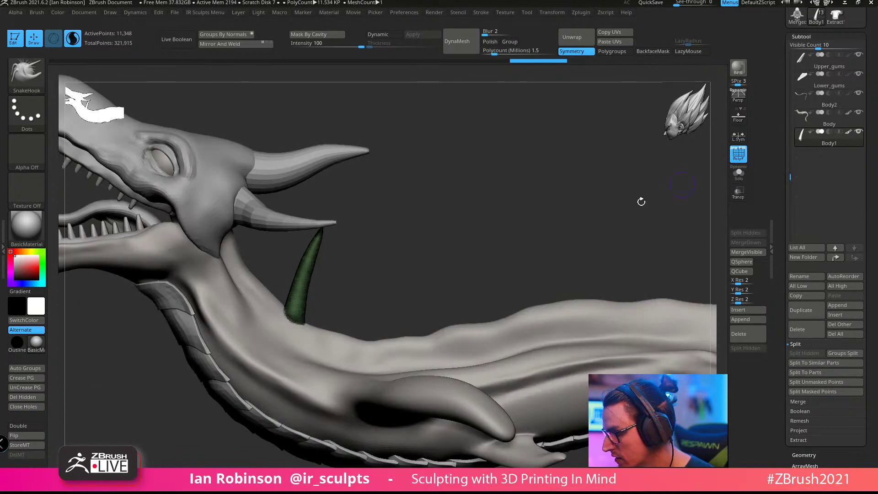
# Step: Duplicate the spike with the gizmo, place the copy behind the first at the base of the neck and adjust it
pyautogui.moveTo(460, 244); pyautogui.dragTo(496, 213)
pyautogui.press('w')
pyautogui.keyDown('ctrl'); pyautogui.moveTo(170, 286); pyautogui.dragTo(278, 300); pyautogui.keyUp('ctrl')
pyautogui.moveTo(329, 237); pyautogui.dragTo(329, 262)
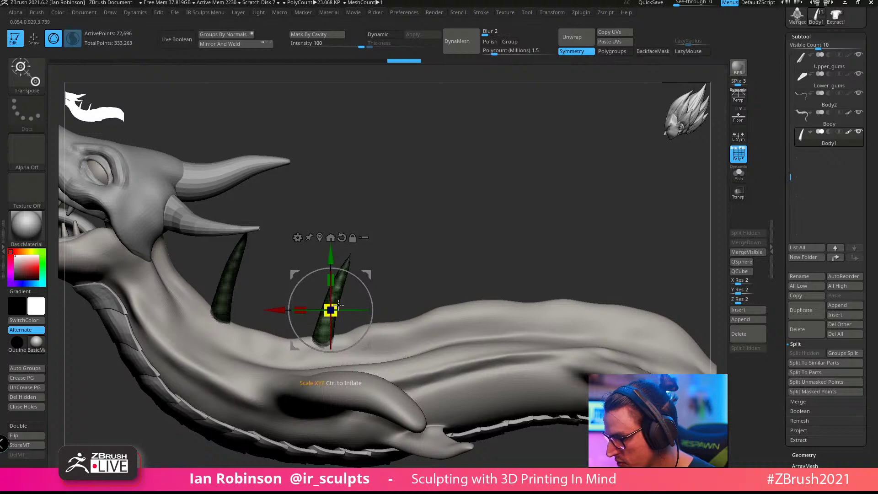
pyautogui.moveTo(406, 227); pyautogui.dragTo(426, 232)
# Step: Add a third spike farther along the back by duplicating the second, and rotate it to stand nearly upright
pyautogui.moveTo(330, 310); pyautogui.dragTo(421, 310)
pyautogui.moveTo(498, 267); pyautogui.dragTo(415, 298)
pyautogui.moveTo(427, 263); pyautogui.dragTo(444, 254)
pyautogui.keyDown('alt'); pyautogui.moveTo(605, 232); pyautogui.dragTo(520, 213); pyautogui.keyUp('alt')
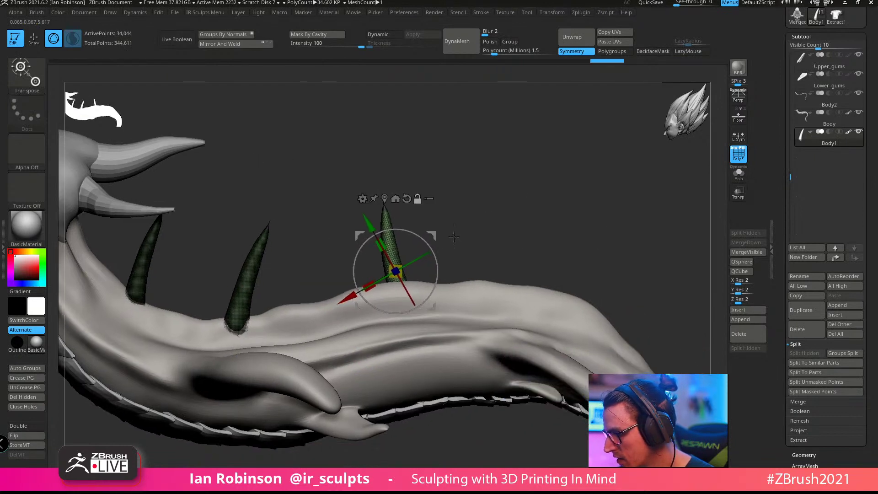
pyautogui.moveTo(418, 236); pyautogui.dragTo(390, 231)
# Step: Duplicate the third spike toward the rear of the back and tilt the copy backward
pyautogui.keyDown('ctrl'); pyautogui.moveTo(395, 272); pyautogui.dragTo(498, 249); pyautogui.keyUp('ctrl')
pyautogui.moveTo(523, 214); pyautogui.dragTo(506, 211)
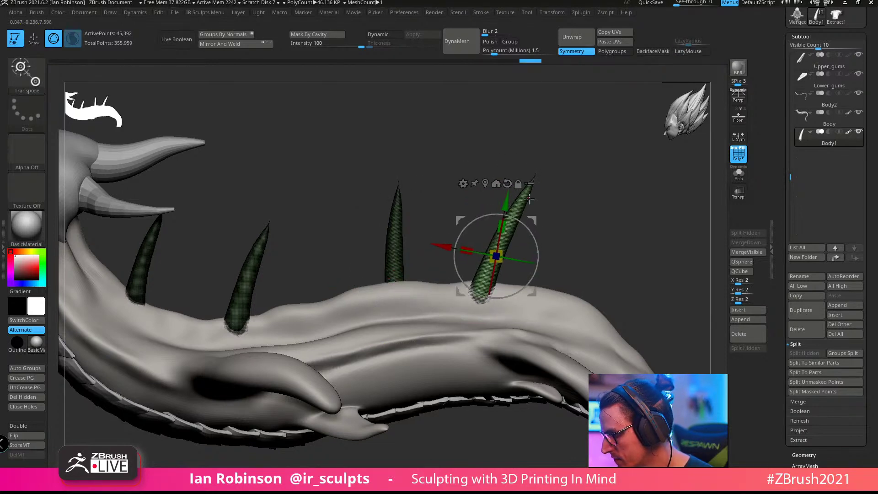
pyautogui.keyDown('alt'); pyautogui.moveTo(598, 244); pyautogui.dragTo(548, 246); pyautogui.keyUp('alt')
pyautogui.moveTo(422, 265); pyautogui.dragTo(437, 254)
pyautogui.keyDown('alt'); pyautogui.moveTo(553, 255); pyautogui.dragTo(543, 266); pyautogui.keyUp('alt')
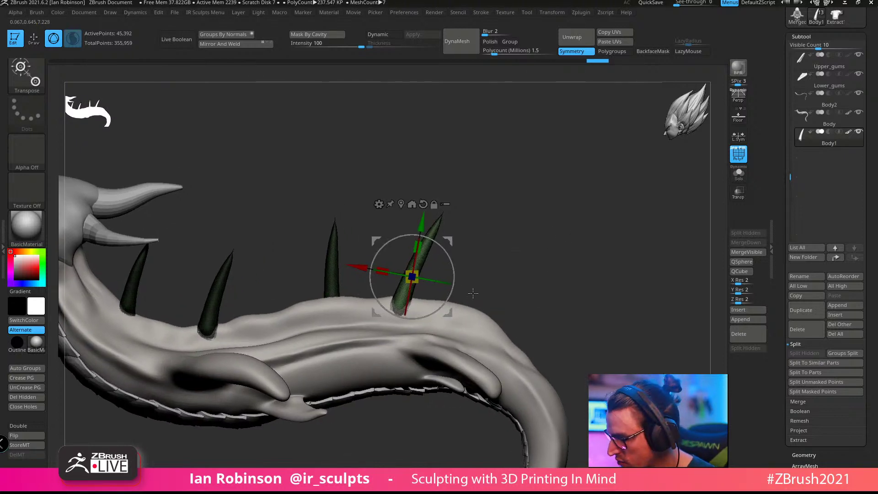
pyautogui.keyDown('alt'); pyautogui.moveTo(526, 212); pyautogui.dragTo(545, 221); pyautogui.keyUp('alt')
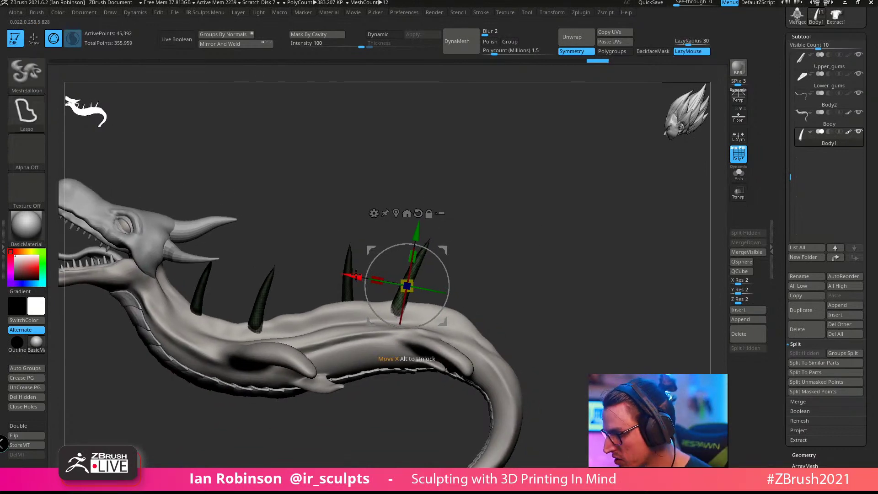
# Step: Add the fifth and sixth spikes down the rear slope toward the tail, tilting them backward with the body's curve
pyautogui.keyDown('ctrl'); pyautogui.moveTo(408, 284); pyautogui.dragTo(486, 300); pyautogui.keyUp('ctrl')
pyautogui.moveTo(521, 273); pyautogui.dragTo(528, 287)
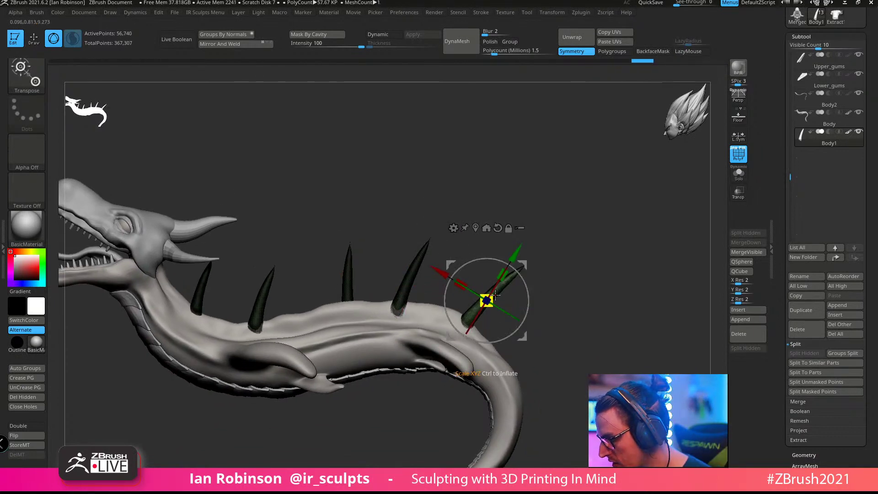
pyautogui.keyDown('alt'); pyautogui.moveTo(595, 273); pyautogui.dragTo(535, 305); pyautogui.keyUp('alt')
pyautogui.moveTo(552, 267); pyautogui.dragTo(539, 292)
pyautogui.hotkey('ctrl', 'z')
# Step: Examine the spike row from above, isolated and without PolyFrame, to check its alignment along the spine
pyautogui.moveTo(627, 280)
pyautogui.mouseDown()
pyautogui.moveTo(623, 265)
pyautogui.moveTo(369, 211)
pyautogui.moveTo(476, 176)
pyautogui.moveTo(523, 202)
pyautogui.moveTo(530, 246)
pyautogui.mouseUp()
pyautogui.press('q')
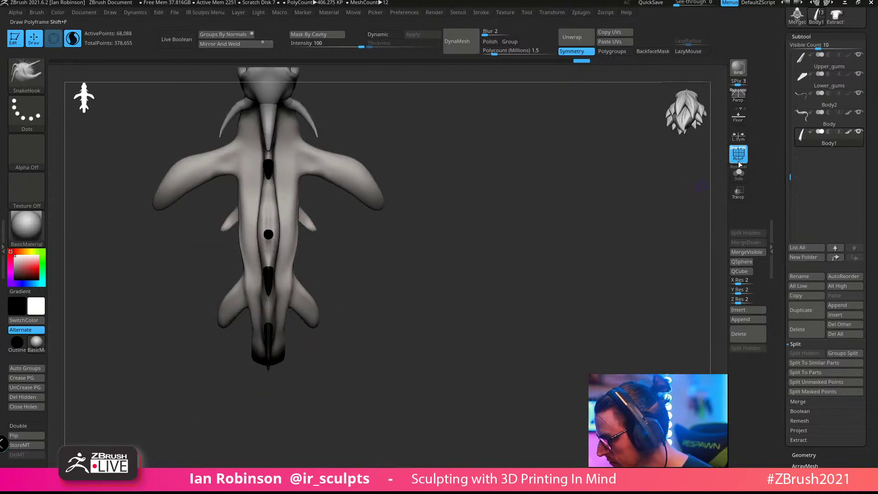
pyautogui.click(738, 159)
pyautogui.click(737, 172)
pyautogui.moveTo(703, 193); pyautogui.dragTo(471, 261)
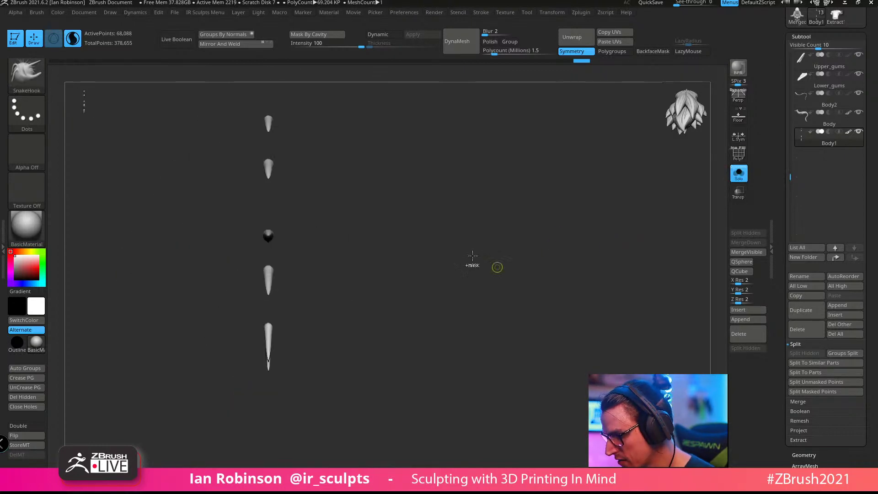
pyautogui.click(739, 173)
pyautogui.moveTo(588, 243); pyautogui.dragTo(607, 250)
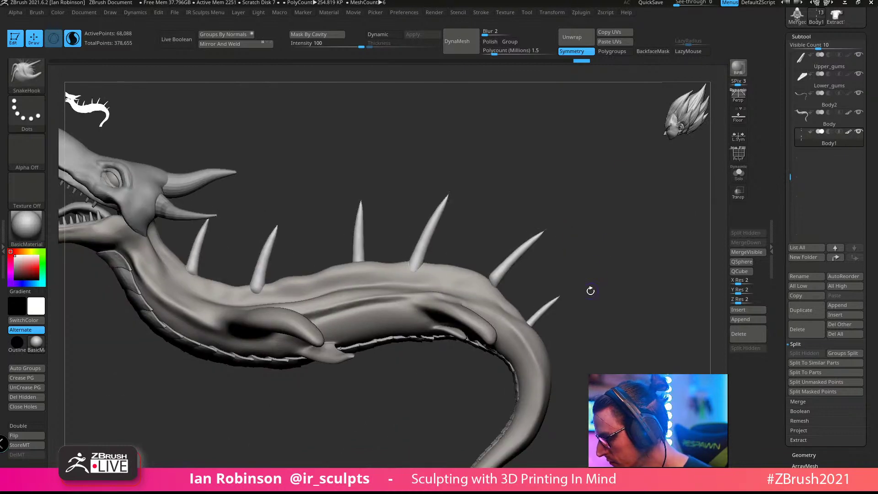
# Step: Turn on PolyFrame and give each spike in Body1 its own polygroup with Auto Groups
pyautogui.hotkey('shift', 'f')
pyautogui.keyDown('alt'); pyautogui.moveTo(634, 320); pyautogui.dragTo(647, 297); pyautogui.keyUp('alt')
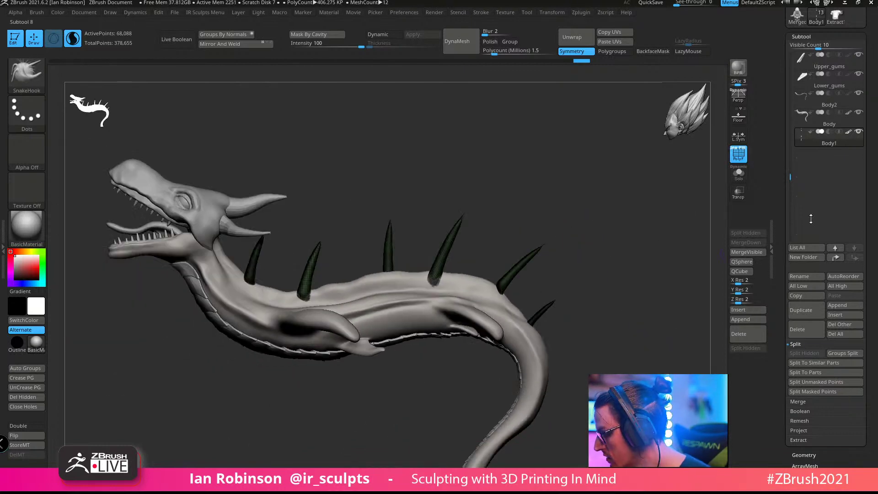
pyautogui.moveTo(868, 218); pyautogui.dragTo(876, 185)
pyautogui.scroll(-5, 813, 373)
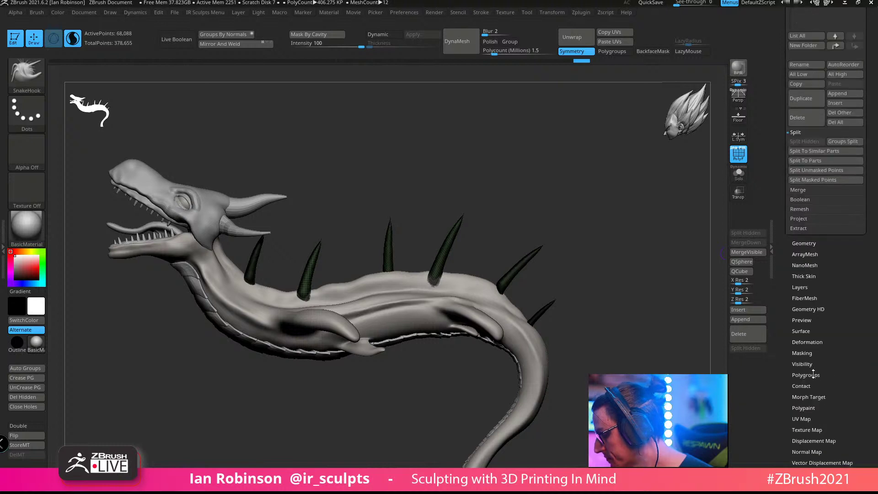
pyautogui.scroll(-1, 826, 398)
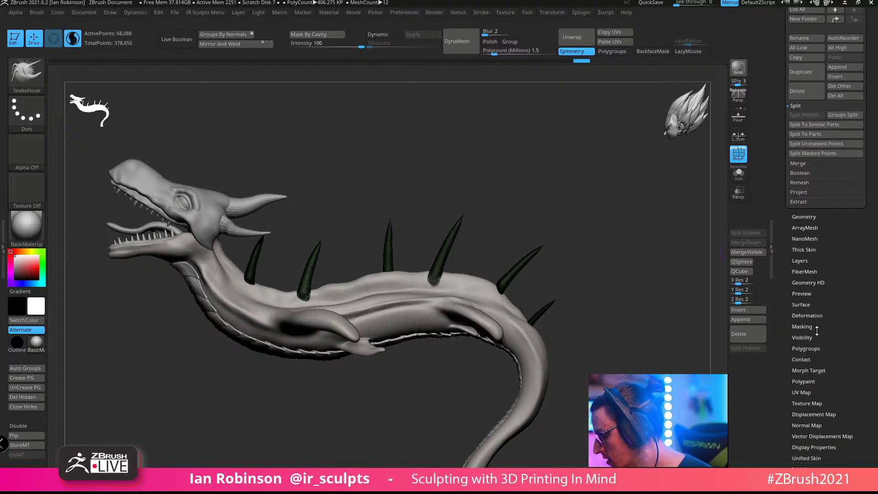
pyautogui.click(818, 350)
pyautogui.scroll(10, 860, 192)
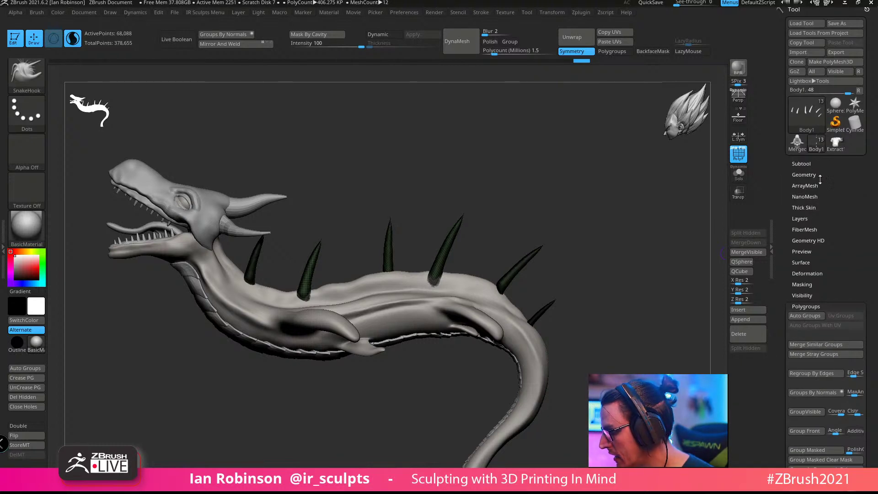
pyautogui.click(812, 317)
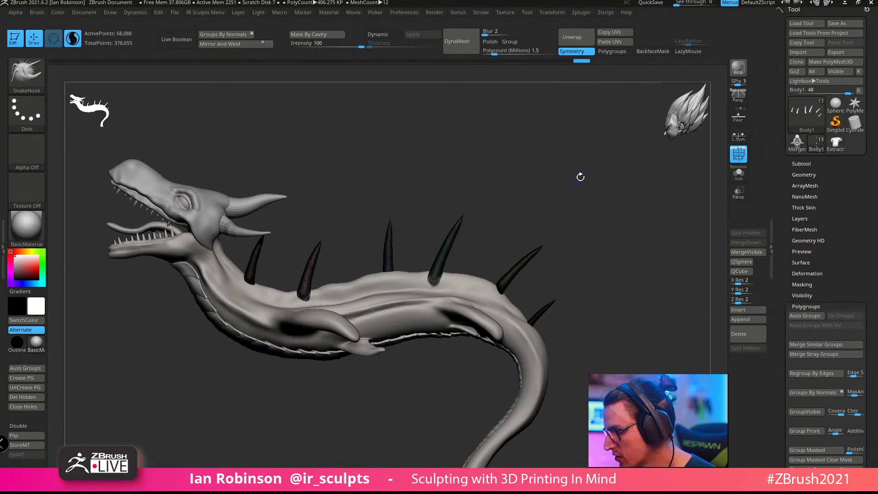
# Step: Turn on KeepGroups for ZRemesher with a target polygons count of 5, and undo a trial remesh of the spikes
pyautogui.keyDown('alt'); pyautogui.moveTo(580, 177); pyautogui.dragTo(362, 259); pyautogui.keyUp('alt')
pyautogui.moveTo(527, 145)
pyautogui.mouseDown()
pyautogui.moveTo(527, 190)
pyautogui.moveTo(541, 171)
pyautogui.moveTo(612, 156)
pyautogui.mouseUp()
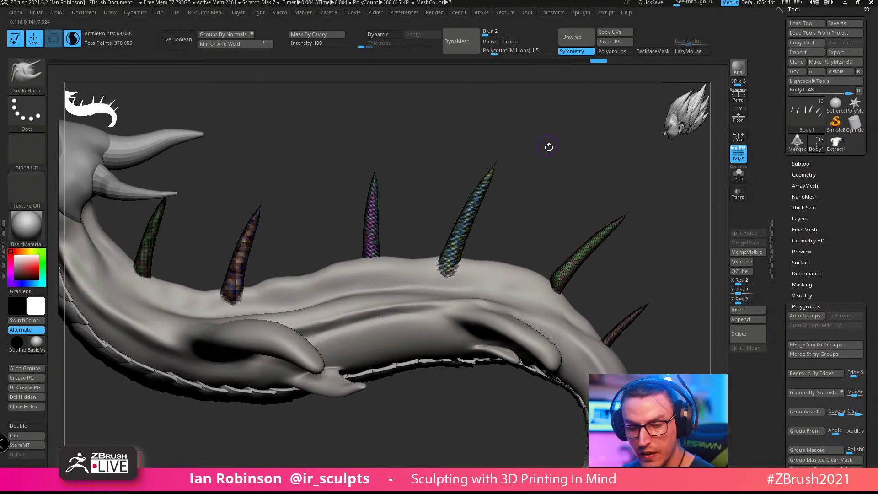
pyautogui.press('space')
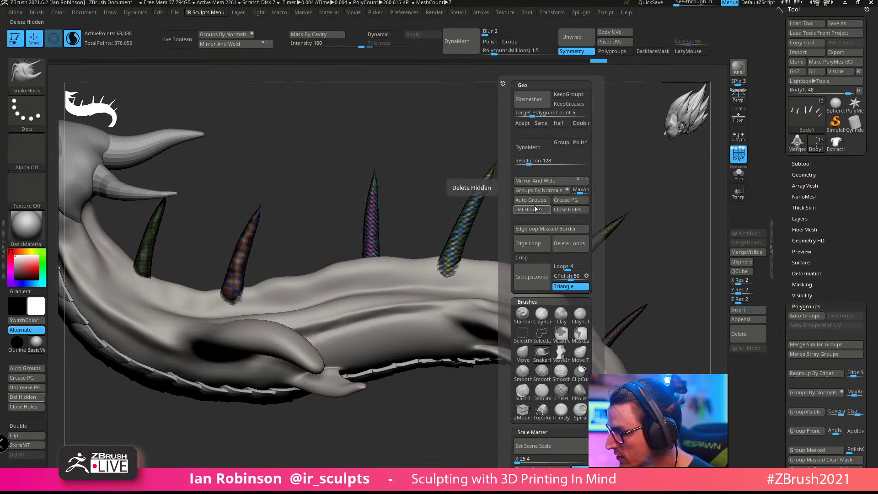
pyautogui.click(568, 95)
pyautogui.click(530, 112)
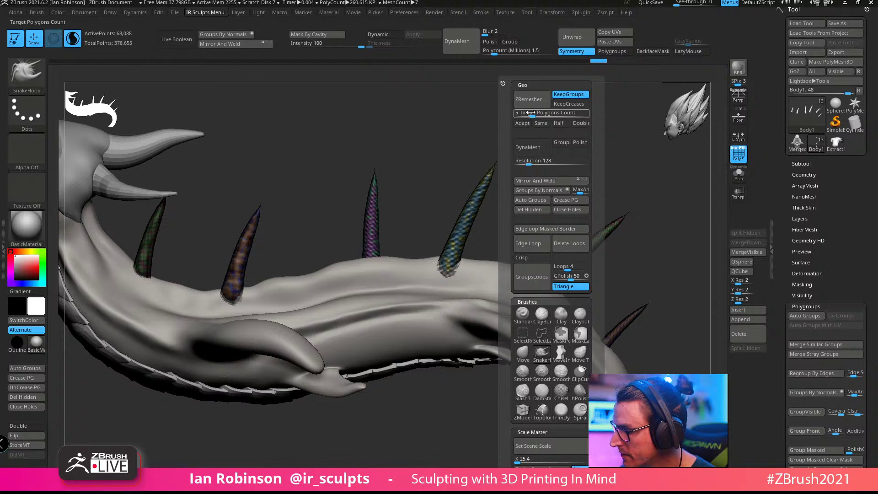
pyautogui.click(541, 94)
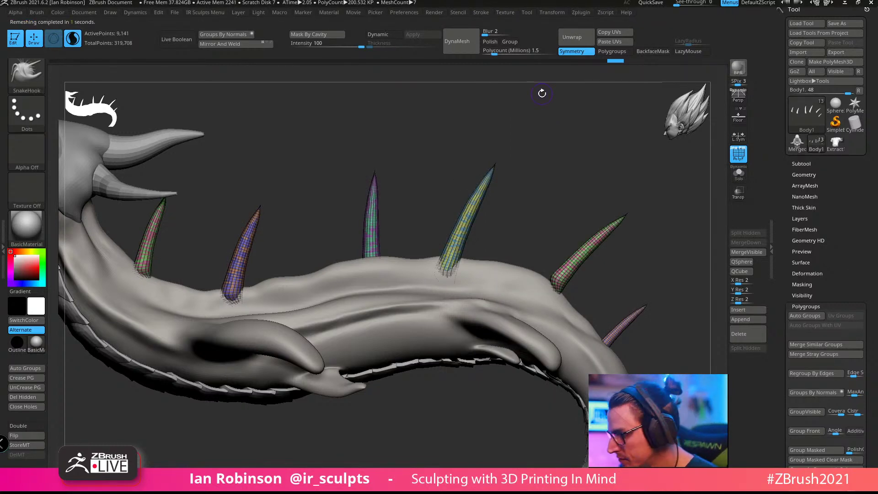
pyautogui.hotkey('ctrl', 'z')
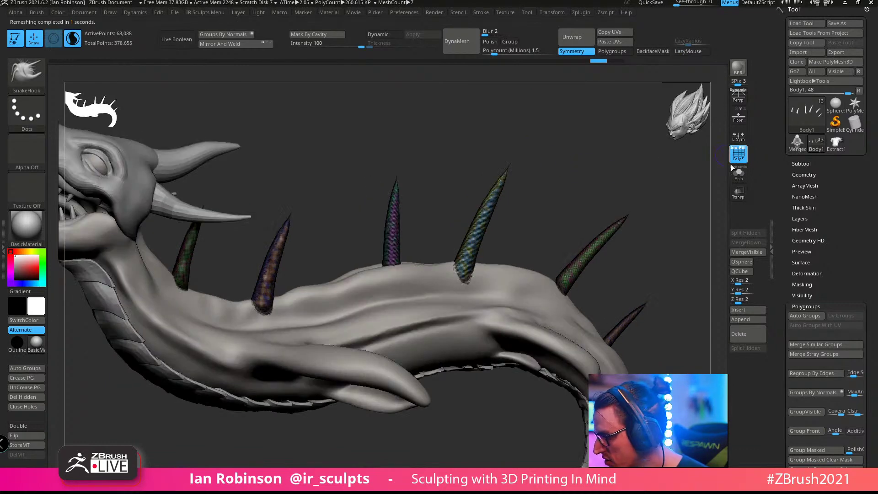
# Step: Isolate the Body1 spikes with Solo and ZRemesh them with KeepGroups on and a target polygons count of 5
pyautogui.click(738, 173)
pyautogui.moveTo(666, 206); pyautogui.dragTo(558, 185)
pyautogui.click(804, 174)
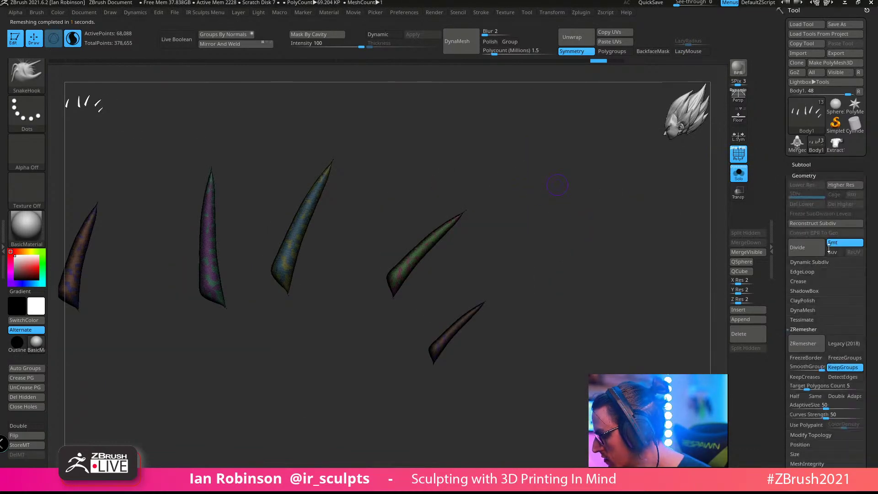
pyautogui.click(804, 343)
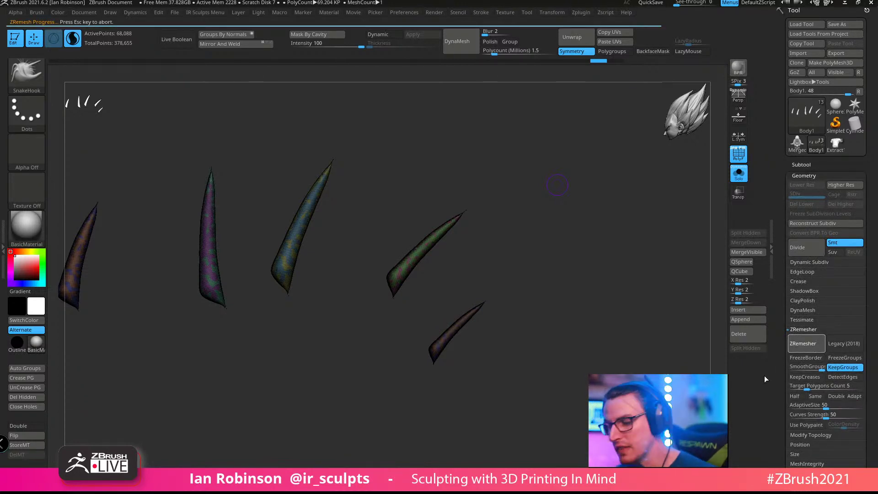
pyautogui.moveTo(536, 229); pyautogui.dragTo(641, 202)
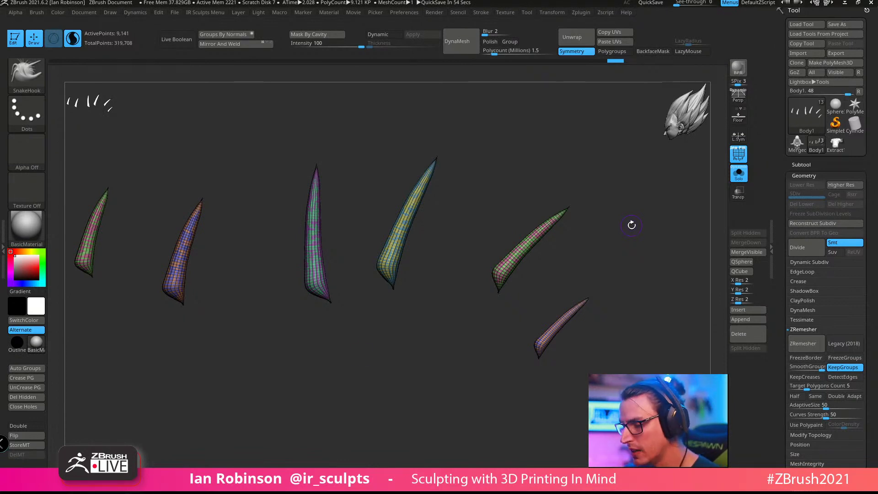
pyautogui.moveTo(369, 377)
pyautogui.keyDown('alt'); pyautogui.mouseDown()
pyautogui.moveTo(363, 372)
pyautogui.moveTo(381, 374)
pyautogui.mouseUp(); pyautogui.keyUp('alt')
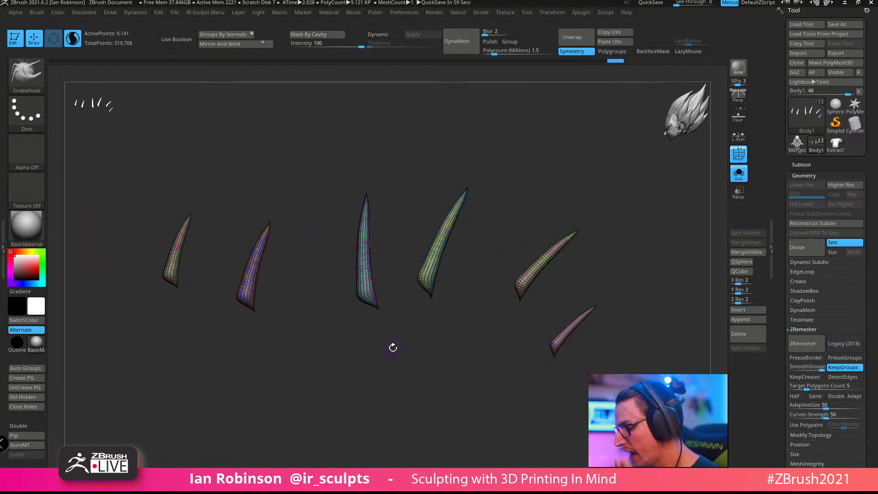
pyautogui.keyDown('alt'); pyautogui.moveTo(480, 346); pyautogui.dragTo(511, 369); pyautogui.keyUp('alt')
# Step: Regroup the remeshed spikes with Auto Groups so every separate shell gets its own polygroup
pyautogui.moveTo(874, 376); pyautogui.dragTo(876, 302)
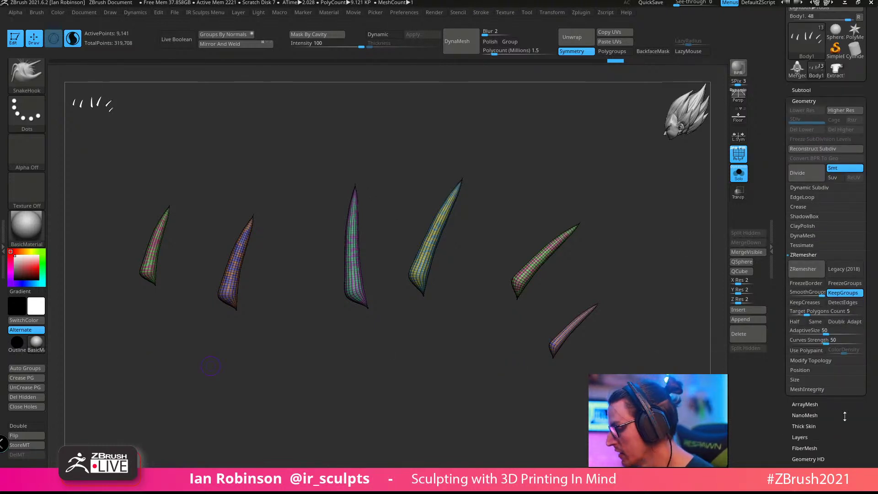
pyautogui.moveTo(844, 416); pyautogui.dragTo(836, 357)
pyautogui.moveTo(834, 402); pyautogui.dragTo(833, 348)
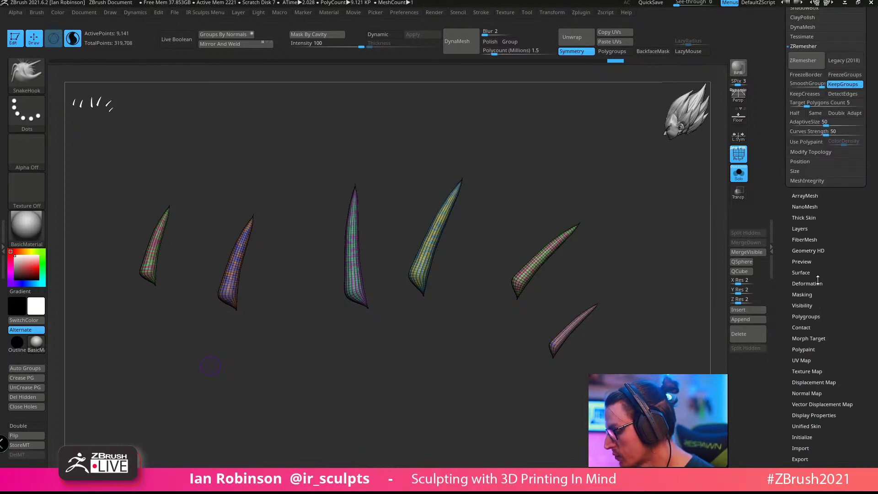
pyautogui.click(816, 316)
pyautogui.click(808, 33)
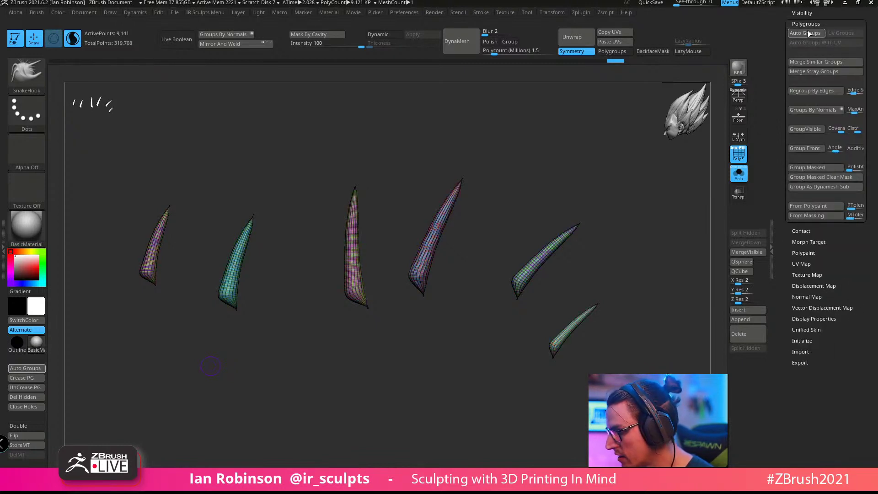
# Step: Hide individual polygroups of the first two spikes in turn to check for overlapping duplicate shells
pyautogui.keyDown('ctrl'); pyautogui.keyDown('shift'); pyautogui.click(159, 245); pyautogui.keyUp('shift'); pyautogui.keyUp('ctrl')
pyautogui.keyDown('ctrl'); pyautogui.keyDown('shift'); pyautogui.moveTo(336, 158); pyautogui.dragTo(378, 185); pyautogui.keyUp('shift'); pyautogui.keyUp('ctrl')
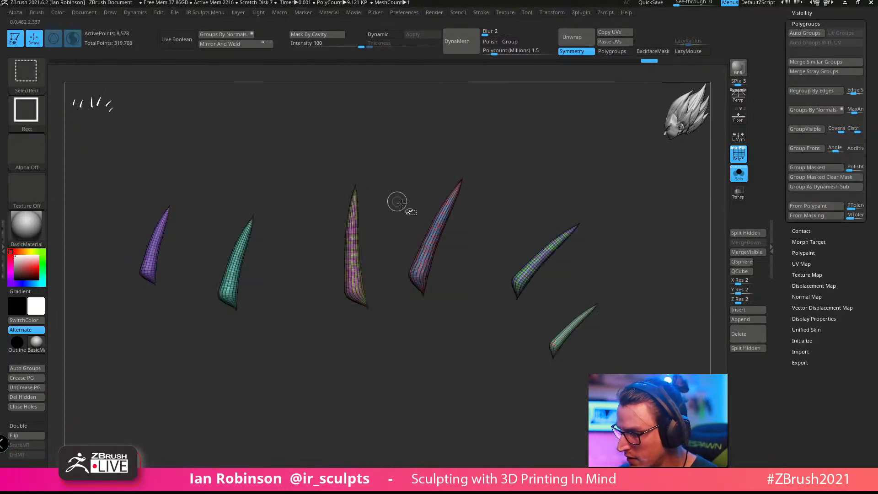
pyautogui.keyDown('ctrl'); pyautogui.keyDown('shift'); pyautogui.moveTo(262, 326); pyautogui.dragTo(309, 392); pyautogui.keyUp('shift'); pyautogui.keyUp('ctrl')
pyautogui.keyDown('ctrl'); pyautogui.keyDown('shift'); pyautogui.click(151, 255); pyautogui.keyUp('shift'); pyautogui.keyUp('ctrl')
pyautogui.keyDown('ctrl'); pyautogui.keyDown('shift'); pyautogui.moveTo(269, 127); pyautogui.dragTo(359, 224); pyautogui.keyUp('shift'); pyautogui.keyUp('ctrl')
pyautogui.keyDown('ctrl'); pyautogui.keyDown('shift'); pyautogui.click(236, 257); pyautogui.keyUp('shift'); pyautogui.keyUp('ctrl')
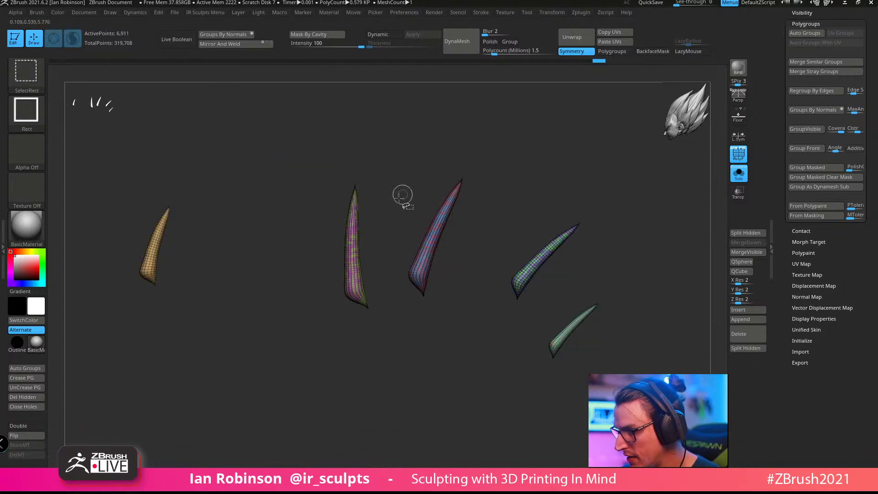
pyautogui.keyDown('ctrl'); pyautogui.keyDown('shift'); pyautogui.moveTo(326, 178); pyautogui.dragTo(337, 192); pyautogui.keyUp('shift'); pyautogui.keyUp('ctrl')
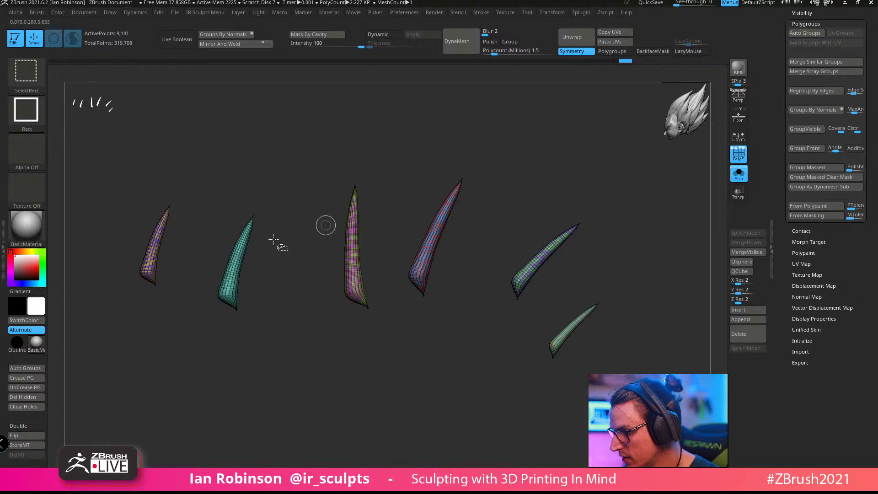
# Step: Hide one of the two overlapping shells on each spike except the second
pyautogui.keyDown('ctrl'); pyautogui.keyDown('shift'); pyautogui.click(157, 237); pyautogui.keyUp('shift'); pyautogui.keyUp('ctrl')
pyautogui.keyDown('ctrl'); pyautogui.keyDown('shift'); pyautogui.moveTo(262, 224); pyautogui.dragTo(264, 136); pyautogui.keyUp('shift'); pyautogui.keyUp('ctrl')
pyautogui.keyDown('ctrl'); pyautogui.keyDown('shift'); pyautogui.click(356, 213); pyautogui.keyUp('shift'); pyautogui.keyUp('ctrl')
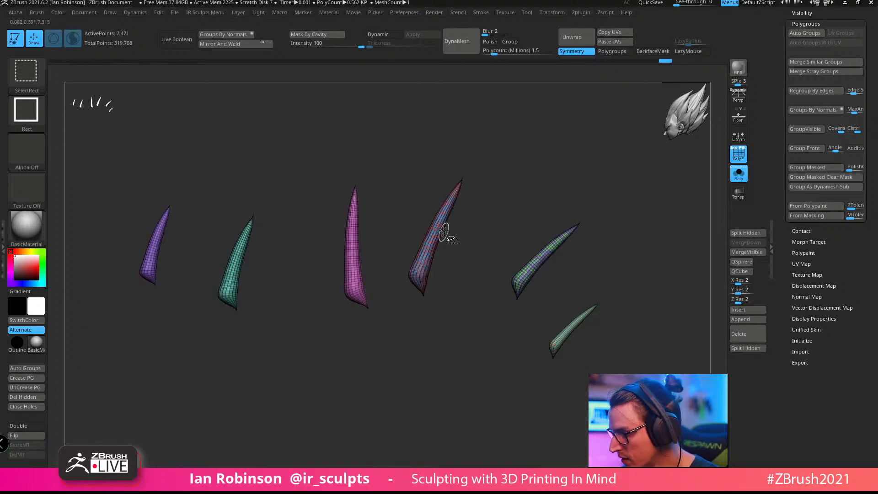
pyautogui.keyDown('ctrl'); pyautogui.keyDown('shift'); pyautogui.click(443, 228); pyautogui.keyUp('shift'); pyautogui.keyUp('ctrl')
pyautogui.keyDown('ctrl'); pyautogui.keyDown('shift'); pyautogui.click(551, 249); pyautogui.keyUp('shift'); pyautogui.keyUp('ctrl')
pyautogui.keyDown('ctrl'); pyautogui.keyDown('shift'); pyautogui.click(576, 324); pyautogui.keyUp('shift'); pyautogui.keyUp('ctrl')
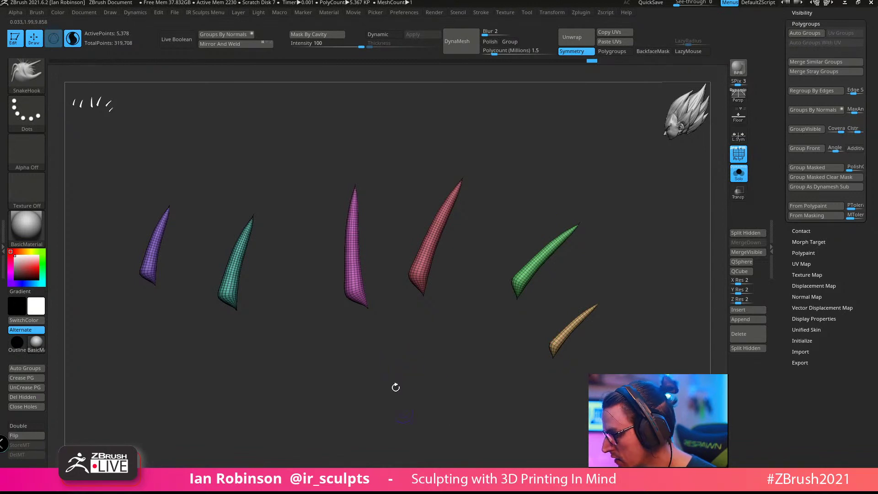
# Step: Hide the second spike as well, invert the visibility so one shell per spike shows, and delete the hidden duplicates
pyautogui.keyDown('ctrl'); pyautogui.keyDown('shift'); pyautogui.moveTo(398, 388); pyautogui.dragTo(471, 429); pyautogui.keyUp('shift'); pyautogui.keyUp('ctrl')
pyautogui.keyDown('ctrl'); pyautogui.keyDown('shift'); pyautogui.moveTo(283, 352); pyautogui.dragTo(318, 432); pyautogui.keyUp('shift'); pyautogui.keyUp('ctrl')
pyautogui.keyDown('ctrl'); pyautogui.keyDown('shift'); pyautogui.click(236, 267); pyautogui.keyUp('shift'); pyautogui.keyUp('ctrl')
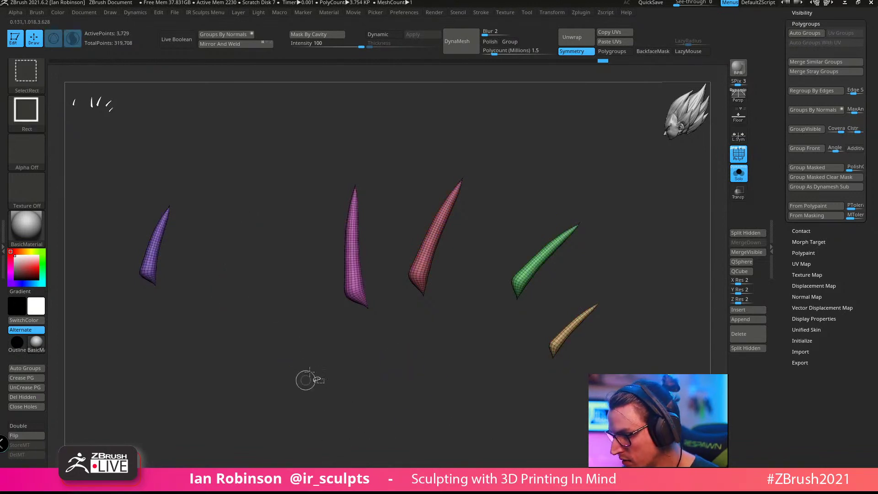
pyautogui.keyDown('ctrl'); pyautogui.keyDown('shift'); pyautogui.moveTo(310, 379); pyautogui.dragTo(332, 341); pyautogui.keyUp('shift'); pyautogui.keyUp('ctrl')
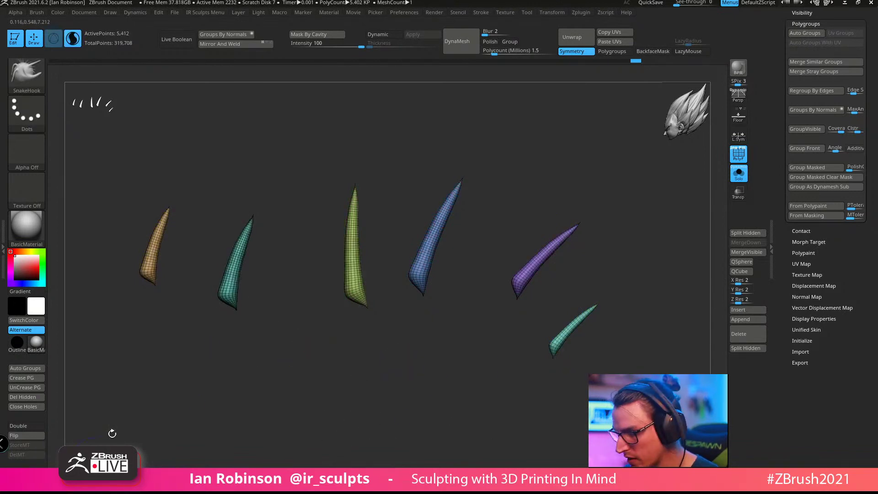
pyautogui.click(37, 397)
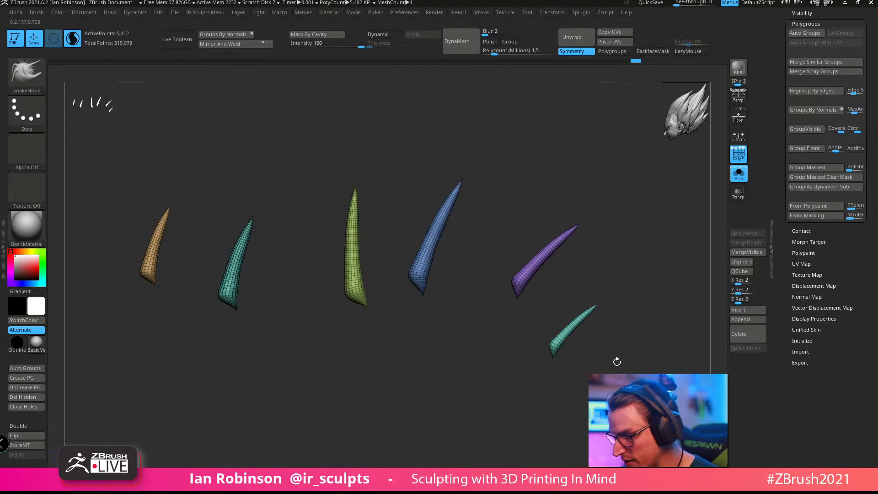
# Step: Turn off Solo to show the spikes together with the whole dragon
pyautogui.scroll(5, 875, 168)
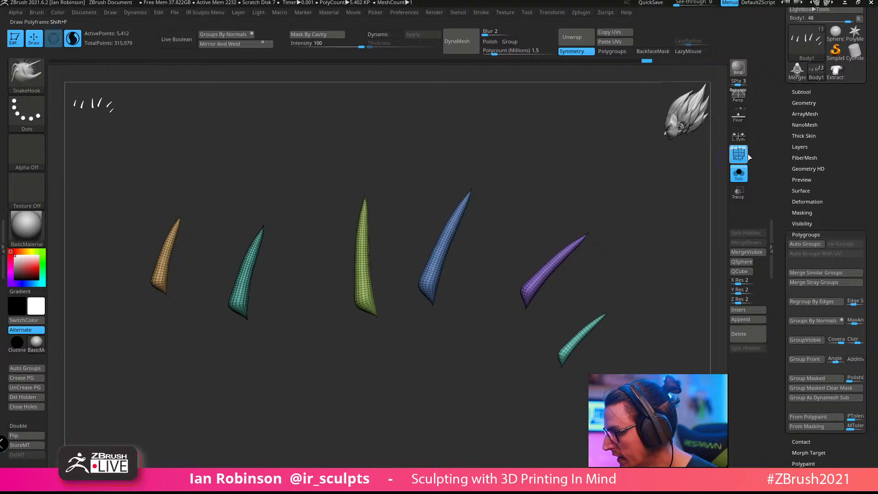
pyautogui.click(738, 173)
pyautogui.moveTo(605, 227); pyautogui.dragTo(656, 207)
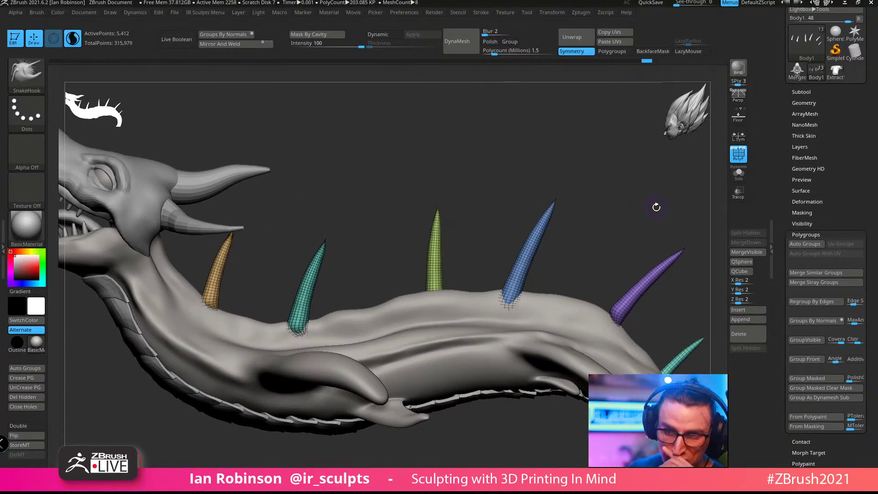
pyautogui.moveTo(498, 150); pyautogui.dragTo(534, 144)
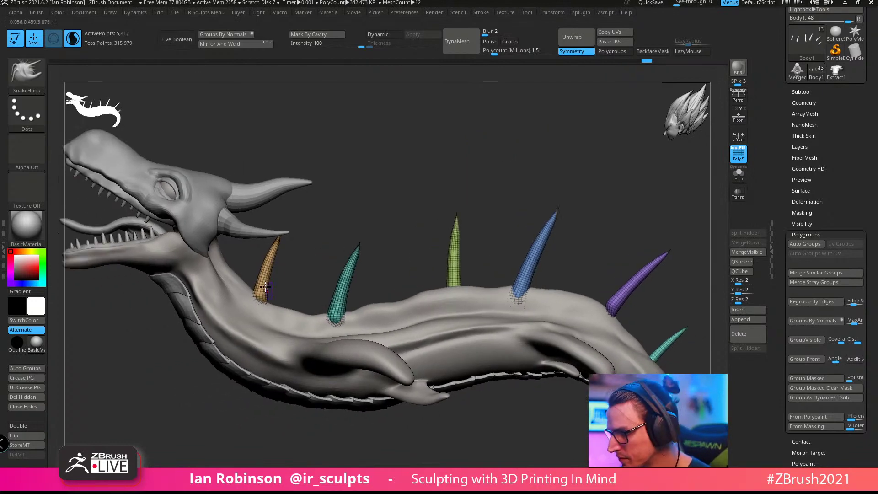
# Step: Mask every spike except the first one behind the head, and sink that spike into the neck slightly farther back
pyautogui.keyDown('ctrl'); pyautogui.keyDown('shift'); pyautogui.click(265, 277); pyautogui.keyUp('shift'); pyautogui.keyUp('ctrl')
pyautogui.keyDown('ctrl'); pyautogui.keyDown('shift'); pyautogui.click(429, 181); pyautogui.keyUp('shift'); pyautogui.keyUp('ctrl')
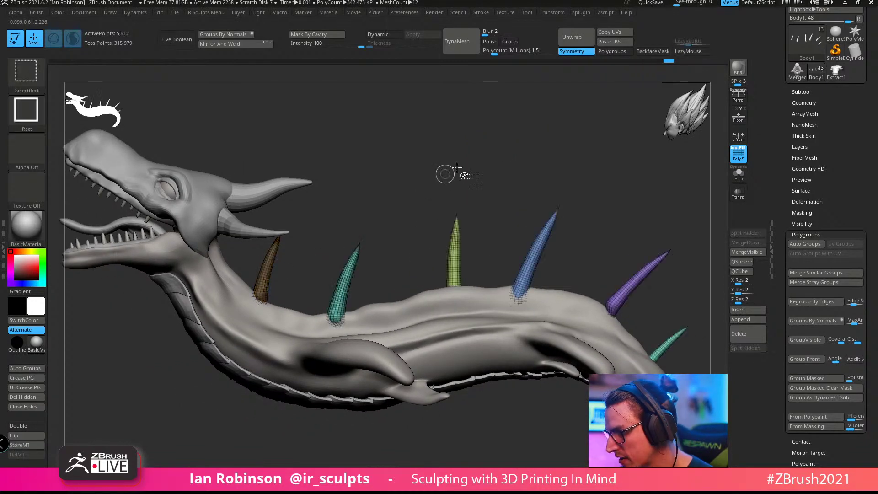
pyautogui.press('w')
pyautogui.click(265, 270)
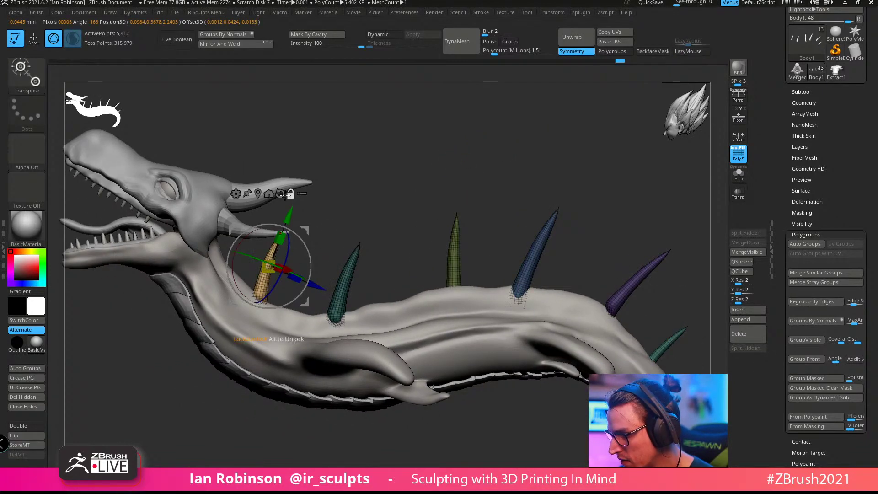
pyautogui.moveTo(267, 186); pyautogui.dragTo(298, 254)
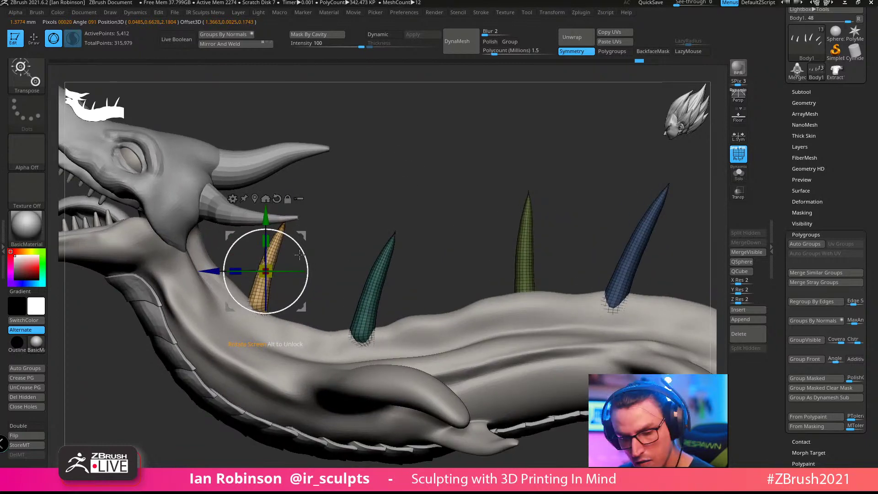
pyautogui.moveTo(273, 211); pyautogui.dragTo(274, 225)
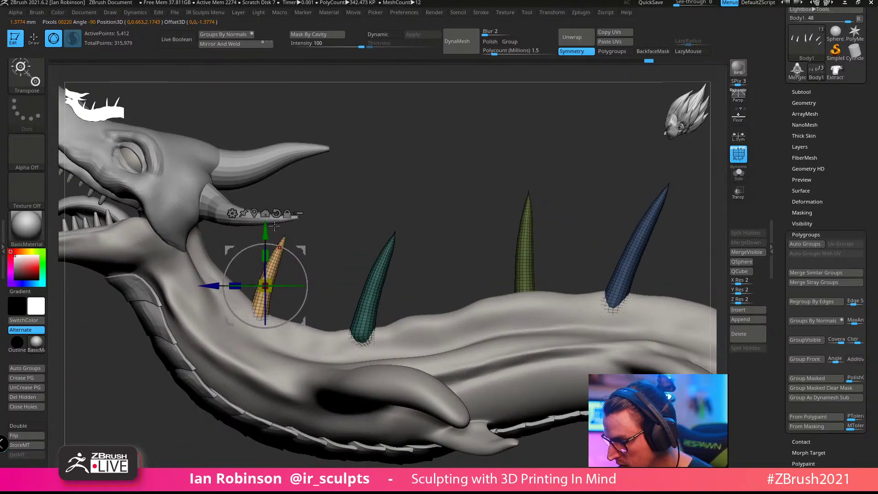
pyautogui.moveTo(300, 319); pyautogui.dragTo(311, 334)
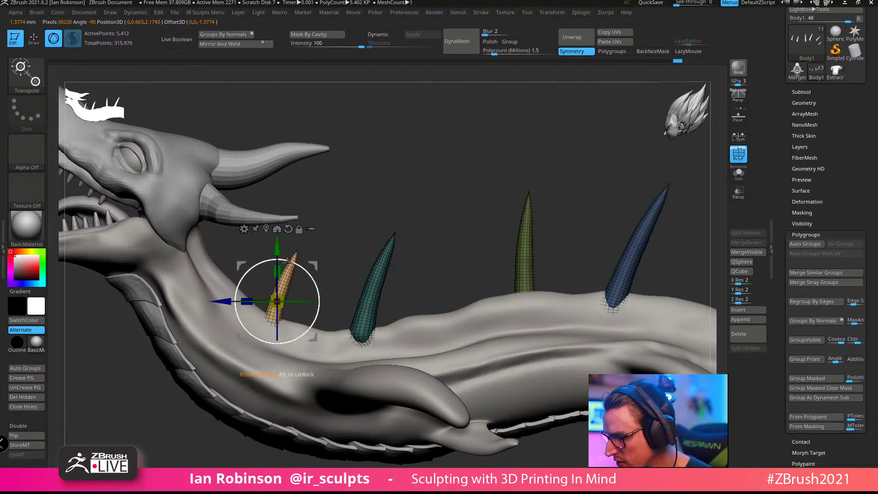
# Step: Switch to the Move brush and adjust its size to suit the first spike behind the head
pyautogui.press('q')
pyautogui.press('b')
pyautogui.press('m')
pyautogui.press('v')
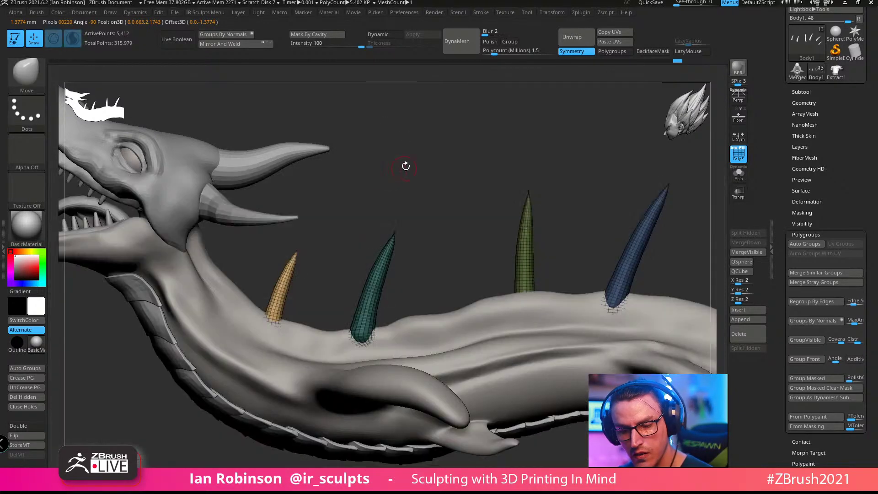
pyautogui.press('s')
pyautogui.moveTo(384, 186); pyautogui.dragTo(323, 279)
pyautogui.keyDown('alt'); pyautogui.moveTo(345, 237); pyautogui.dragTo(341, 409); pyautogui.keyUp('alt')
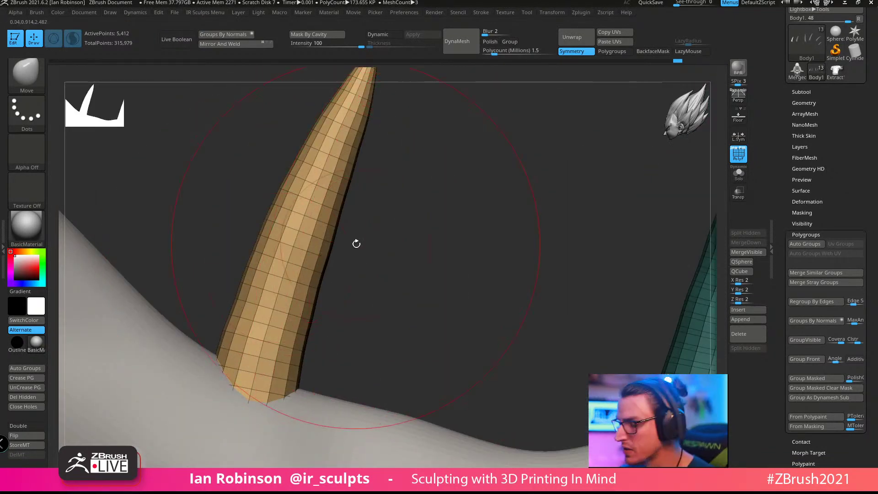
pyautogui.press('s')
pyautogui.moveTo(391, 224); pyautogui.dragTo(380, 226)
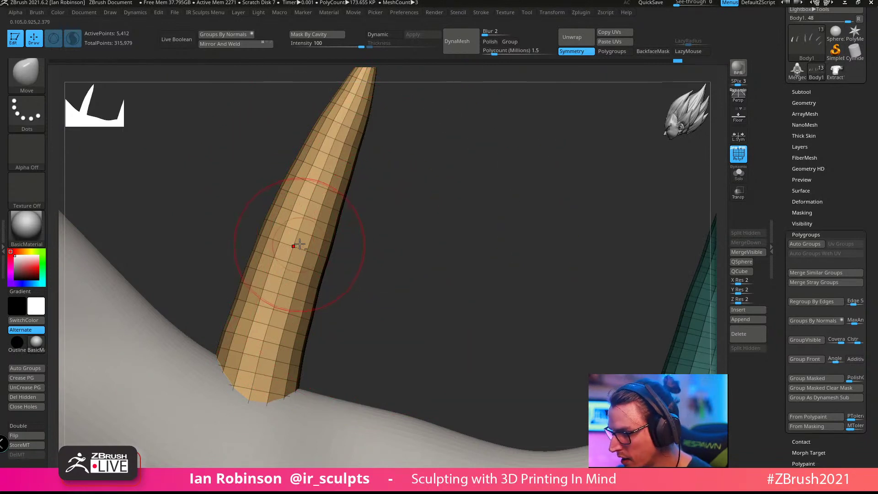
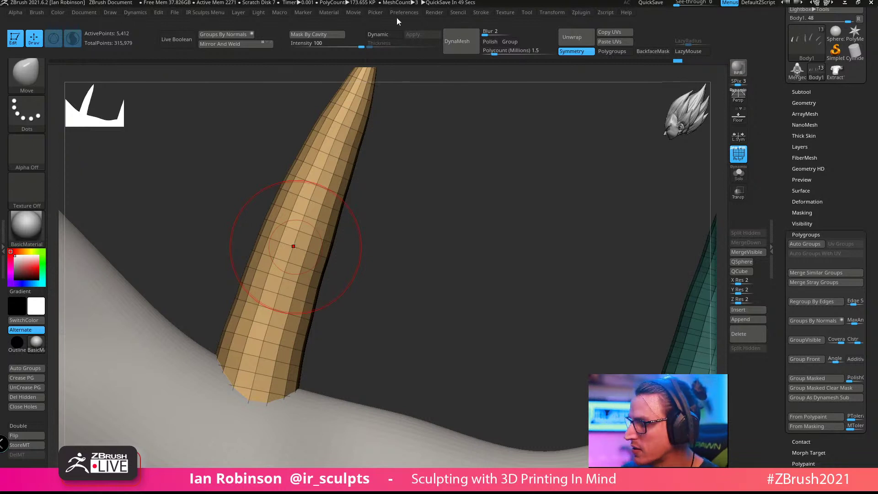
# Step: Set the Picker's depth option to Once Z
pyautogui.click(380, 11)
pyautogui.click(400, 49)
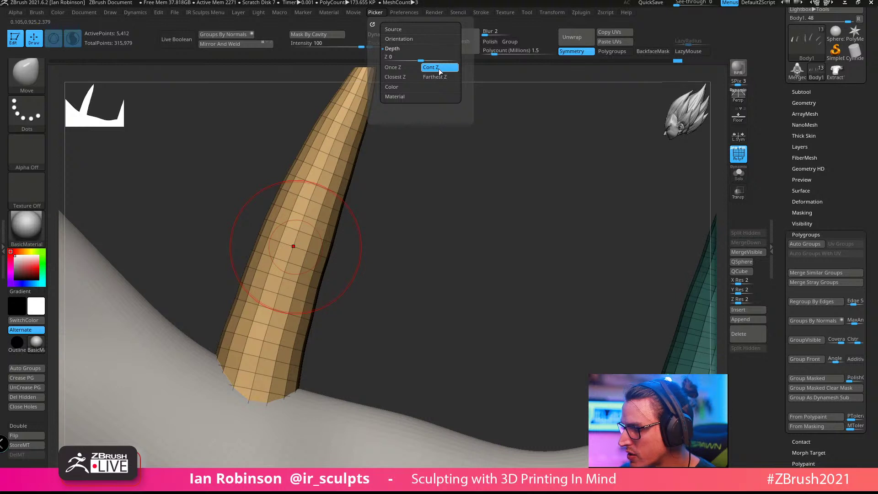
pyautogui.click(408, 68)
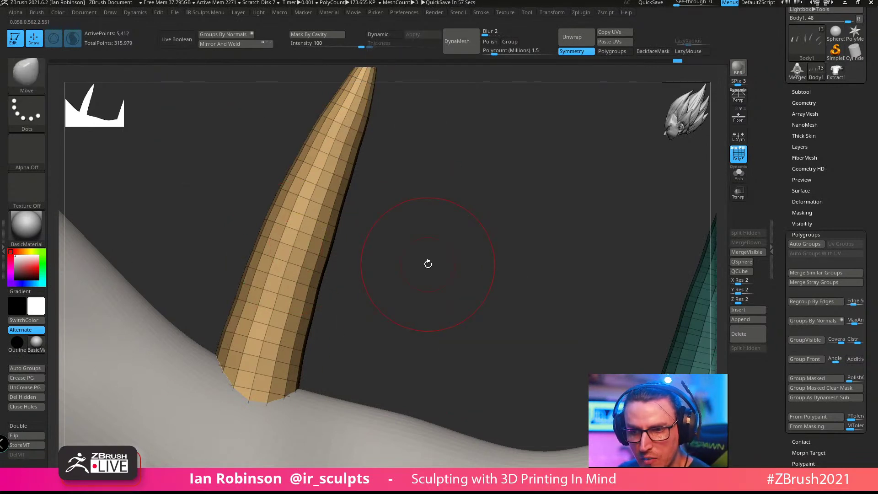
# Step: Resize the Move brush and bend the first spike's shaft and base into a gentle backward curve
pyautogui.press('s')
pyautogui.moveTo(488, 211)
pyautogui.mouseDown()
pyautogui.moveTo(501, 214)
pyautogui.moveTo(411, 181)
pyautogui.mouseUp()
pyautogui.press('s')
pyautogui.moveTo(293, 270)
pyautogui.mouseDown()
pyautogui.moveTo(321, 273)
pyautogui.moveTo(290, 283)
pyautogui.mouseUp()
pyautogui.moveTo(277, 320)
pyautogui.mouseDown()
pyautogui.moveTo(289, 315)
pyautogui.moveTo(297, 287)
pyautogui.mouseUp()
# Step: Bend the second spike into a matching gentle curve with the Move brush
pyautogui.moveTo(495, 202)
pyautogui.mouseDown()
pyautogui.moveTo(515, 198)
pyautogui.moveTo(486, 192)
pyautogui.moveTo(480, 206)
pyautogui.mouseUp()
pyautogui.moveTo(367, 325); pyautogui.dragTo(372, 326)
pyautogui.moveTo(359, 265); pyautogui.dragTo(381, 259)
pyautogui.moveTo(392, 247); pyautogui.dragTo(407, 224)
pyautogui.moveTo(452, 204); pyautogui.dragTo(440, 206)
pyautogui.press('\\')
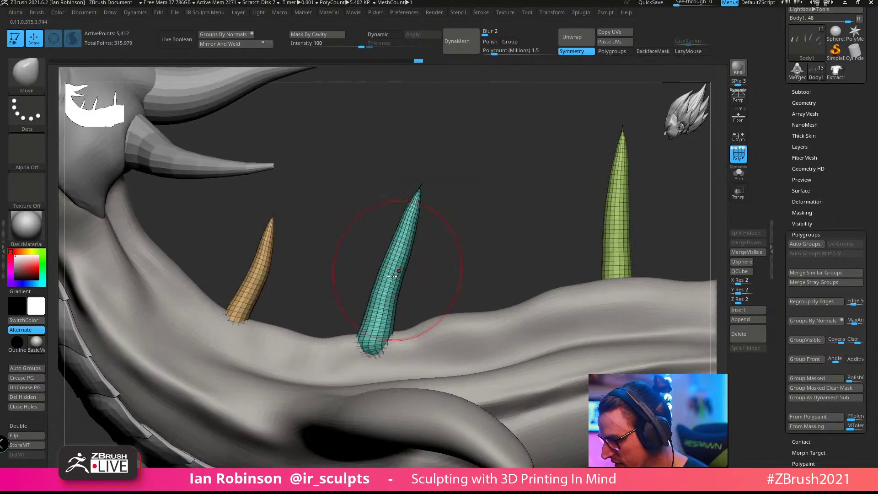
# Step: Try smoothing the second spike's base and shaft, and undo the strokes
pyautogui.keyDown('shift'); pyautogui.moveTo(381, 336); pyautogui.dragTo(371, 344); pyautogui.keyUp('shift')
pyautogui.keyDown('shift'); pyautogui.moveTo(405, 244); pyautogui.dragTo(415, 203); pyautogui.keyUp('shift')
pyautogui.keyDown('shift'); pyautogui.moveTo(385, 279); pyautogui.dragTo(387, 308); pyautogui.keyUp('shift')
pyautogui.hotkey('ctrl', 'z')
pyautogui.hotkey('ctrl', 'z')
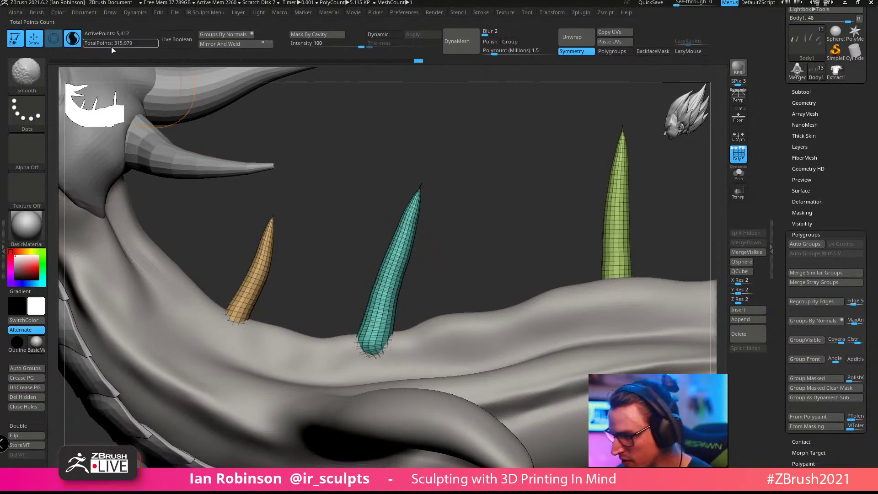
# Step: Turn off Sculptris Pro and try a smoothing stroke along the second spike's shaft
pyautogui.click(76, 40)
pyautogui.moveTo(488, 205); pyautogui.dragTo(493, 201)
pyautogui.keyDown('shift'); pyautogui.moveTo(389, 273); pyautogui.dragTo(383, 293); pyautogui.keyUp('shift')
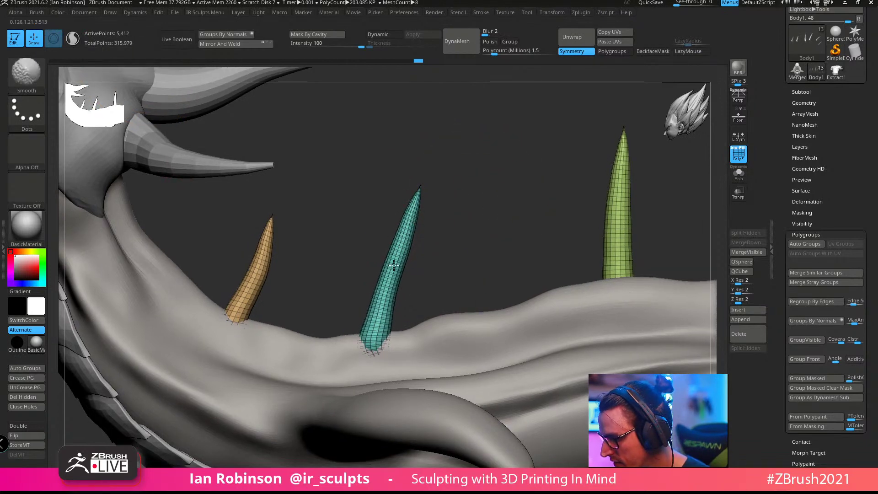
pyautogui.hotkey('ctrl', 'z')
# Step: Bend the third spike's base and middle into a curve with the Move brush
pyautogui.moveTo(455, 233)
pyautogui.keyDown('alt'); pyautogui.mouseDown()
pyautogui.moveTo(484, 226)
pyautogui.moveTo(383, 262)
pyautogui.moveTo(356, 283)
pyautogui.moveTo(380, 336)
pyautogui.moveTo(374, 282)
pyautogui.mouseUp(); pyautogui.keyUp('alt')
pyautogui.keyDown('alt'); pyautogui.moveTo(586, 180); pyautogui.dragTo(526, 201); pyautogui.keyUp('alt')
pyautogui.moveTo(494, 283); pyautogui.dragTo(520, 270)
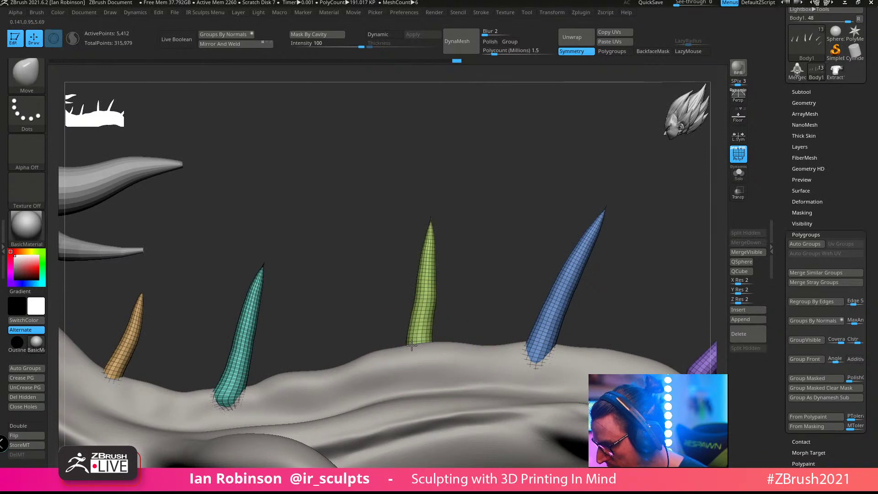
pyautogui.moveTo(425, 322)
pyautogui.mouseDown()
pyautogui.moveTo(434, 323)
pyautogui.moveTo(425, 327)
pyautogui.mouseUp()
pyautogui.moveTo(431, 295); pyautogui.dragTo(437, 290)
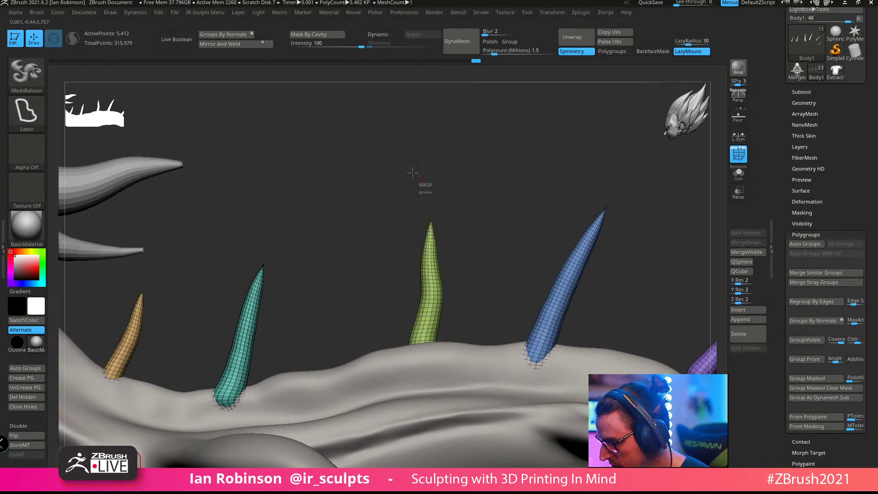
# Step: Mask every spike except the third, enlarge and reposition it with the gizmo, and clear the mask
pyautogui.moveTo(421, 183)
pyautogui.keyDown('ctrl'); pyautogui.mouseDown()
pyautogui.moveTo(398, 444)
pyautogui.moveTo(456, 116)
pyautogui.moveTo(447, 114)
pyautogui.mouseUp(); pyautogui.keyUp('ctrl')
pyautogui.keyDown('ctrl'); pyautogui.click(529, 169); pyautogui.keyUp('ctrl')
pyautogui.press('w')
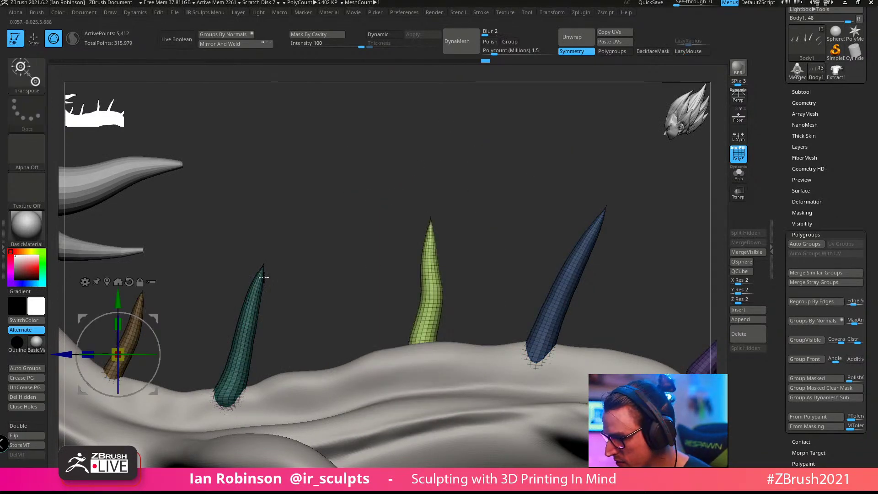
pyautogui.click(118, 281)
pyautogui.moveTo(433, 309); pyautogui.dragTo(448, 274)
pyautogui.moveTo(566, 186)
pyautogui.keyDown('alt'); pyautogui.mouseDown()
pyautogui.moveTo(553, 150)
pyautogui.moveTo(584, 198)
pyautogui.moveTo(597, 166)
pyautogui.moveTo(545, 189)
pyautogui.mouseUp(); pyautogui.keyUp('alt')
pyautogui.press('q')
pyautogui.press('w')
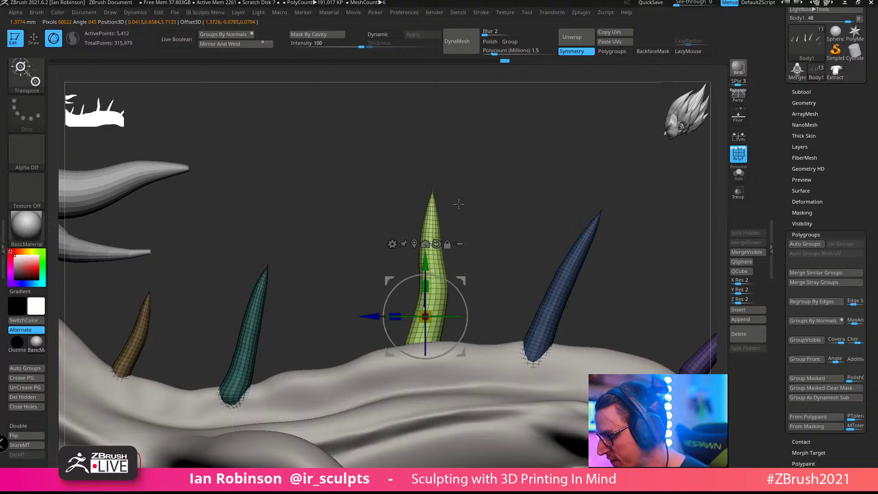
pyautogui.moveTo(462, 351); pyautogui.dragTo(453, 356)
pyautogui.press('q')
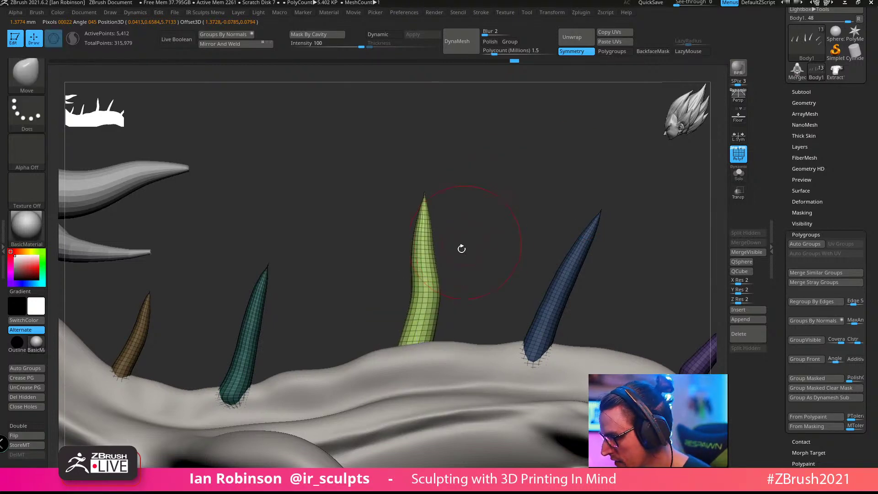
pyautogui.moveTo(424, 196)
pyautogui.mouseDown()
pyautogui.moveTo(589, 153)
pyautogui.moveTo(567, 167)
pyautogui.mouseUp()
# Step: Try remeshing the curved spikes with ZRemesher and undo it
pyautogui.keyDown('alt'); pyautogui.moveTo(468, 193); pyautogui.dragTo(450, 245); pyautogui.keyUp('alt')
pyautogui.keyDown('alt'); pyautogui.moveTo(503, 198); pyautogui.dragTo(608, 228); pyautogui.keyUp('alt')
pyautogui.click(803, 103)
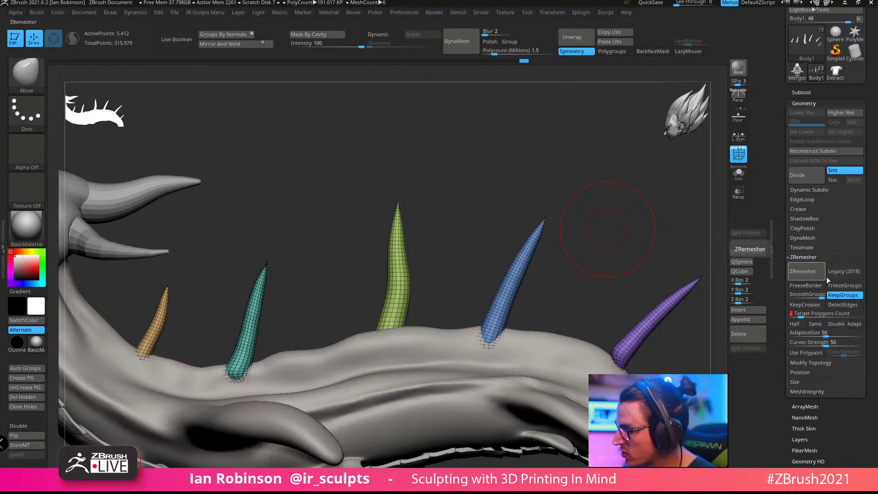
pyautogui.click(813, 277)
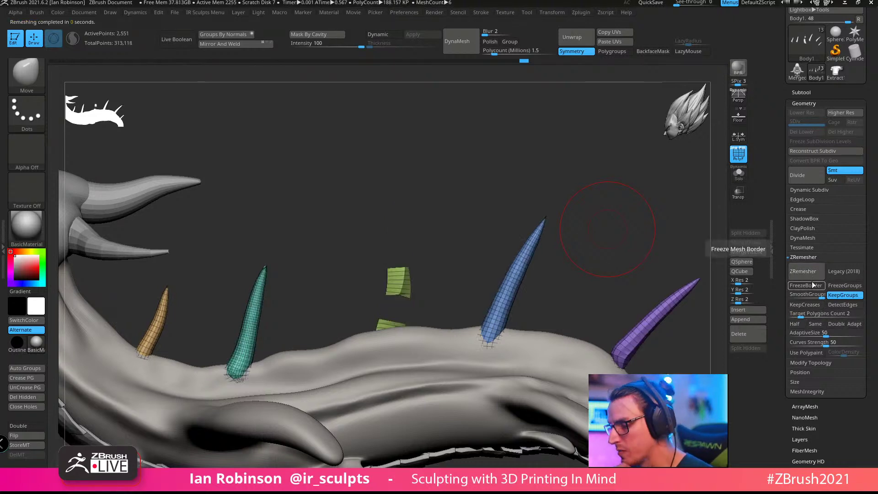
pyautogui.hotkey('ctrl', 'z')
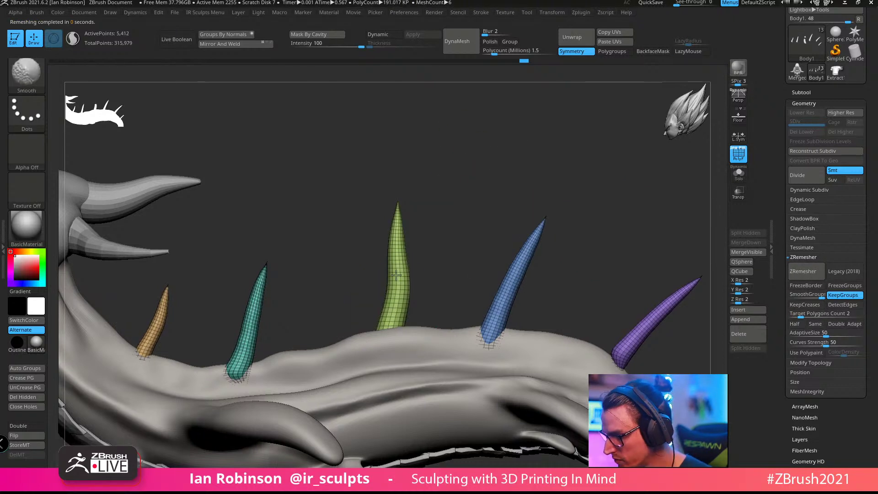
# Step: Set the ZRemesher target polygon count to 4 and remesh the spikes
pyautogui.keyDown('alt'); pyautogui.moveTo(482, 202); pyautogui.dragTo(469, 269); pyautogui.keyUp('alt')
pyautogui.click(823, 314)
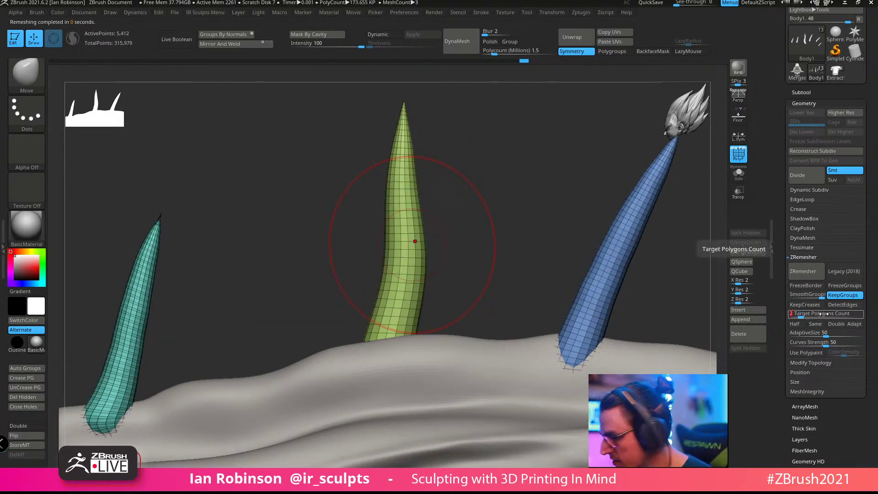
pyautogui.write('4')
pyautogui.press('Return')
pyautogui.click(804, 275)
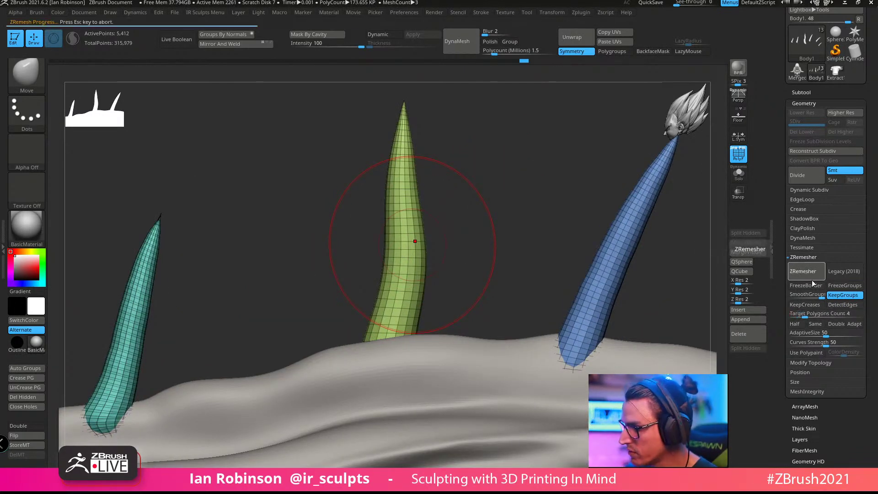
pyautogui.hotkey('ctrl', 'z')
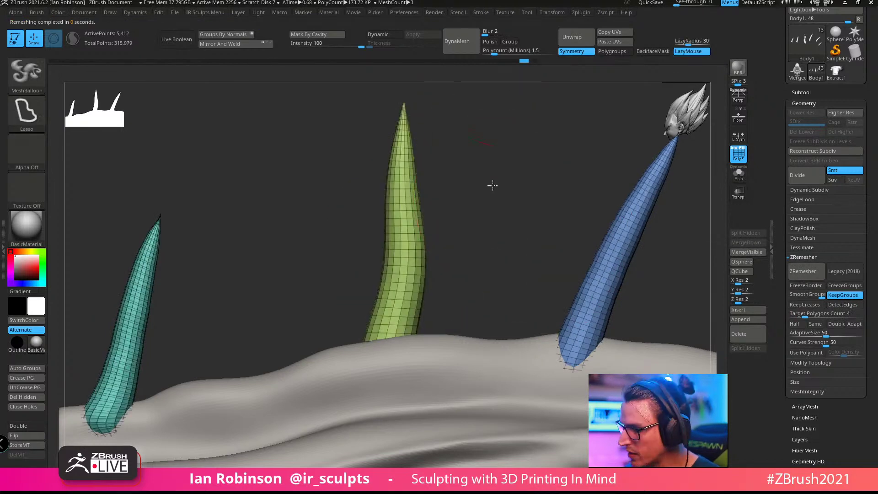
pyautogui.click(796, 278)
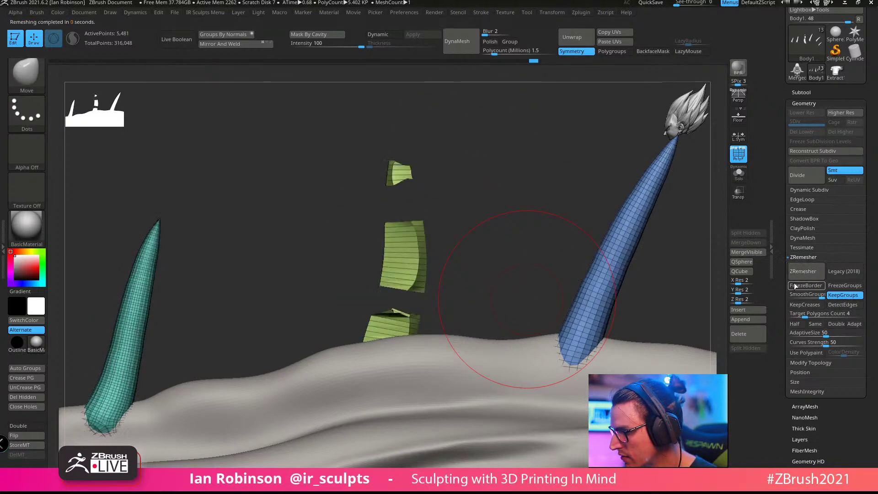
# Step: Isolate the spikes subtool with Solo and smooth the sharp tips of the intact spikes into rounded ends
pyautogui.moveTo(549, 287); pyautogui.dragTo(526, 196)
pyautogui.moveTo(619, 225); pyautogui.dragTo(383, 193)
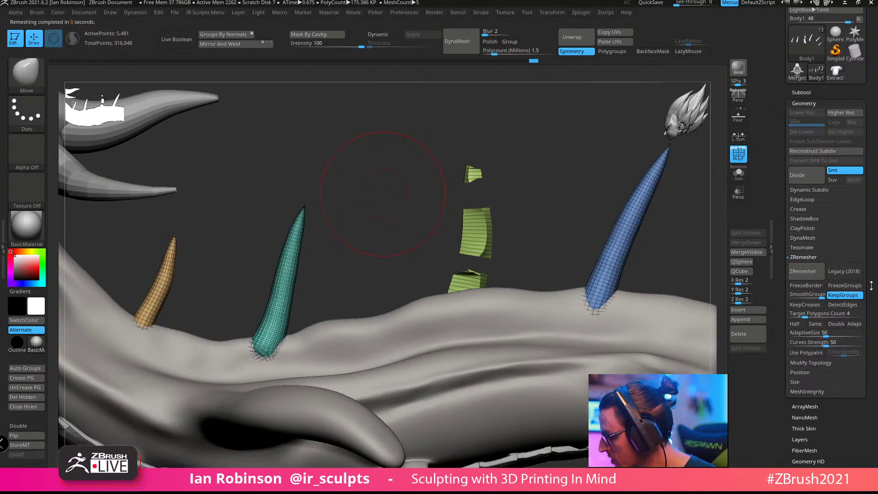
pyautogui.moveTo(871, 285); pyautogui.dragTo(869, 245)
pyautogui.click(738, 174)
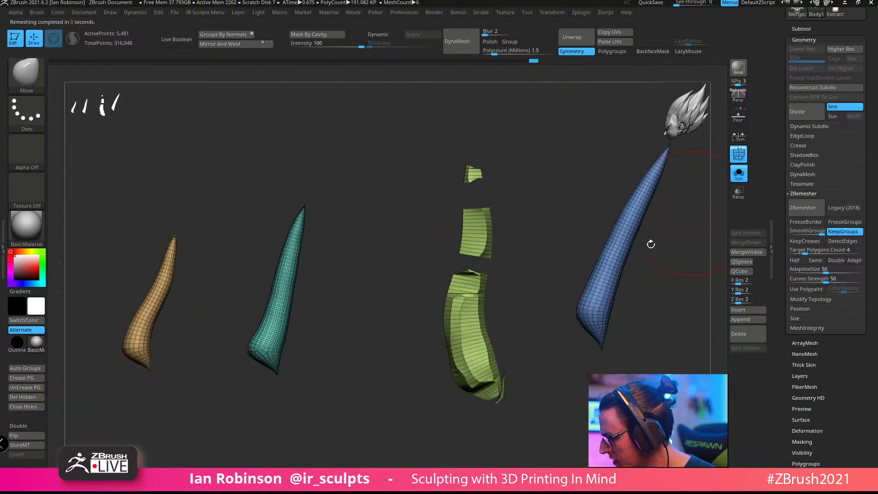
pyautogui.keyDown('alt'); pyautogui.moveTo(573, 213); pyautogui.dragTo(595, 398); pyautogui.keyUp('alt')
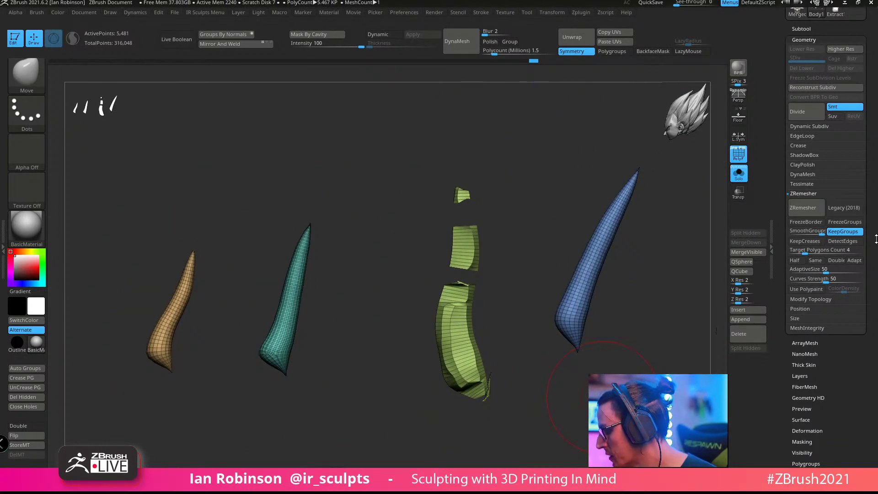
pyautogui.moveTo(876, 239); pyautogui.dragTo(873, 295)
pyautogui.keyDown('alt'); pyautogui.moveTo(663, 304); pyautogui.dragTo(584, 364); pyautogui.keyUp('alt')
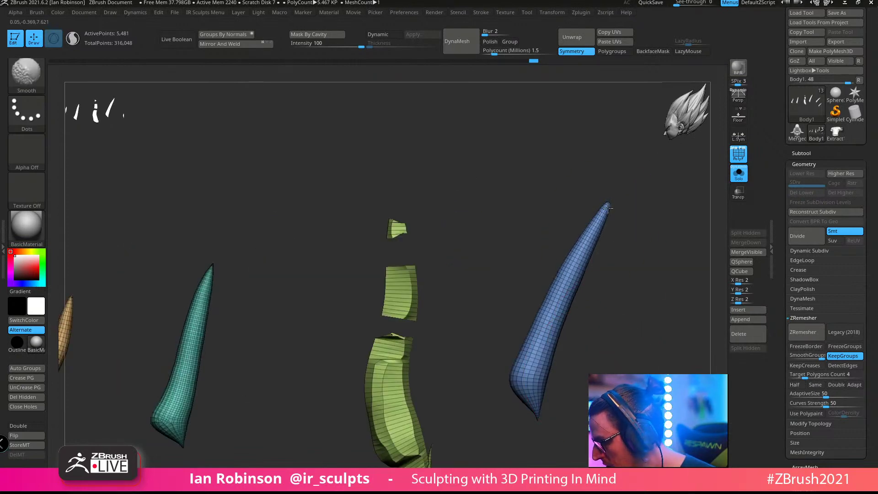
pyautogui.keyDown('alt'); pyautogui.moveTo(612, 299); pyautogui.dragTo(659, 275); pyautogui.keyUp('alt')
pyautogui.keyDown('shift'); pyautogui.moveTo(298, 297); pyautogui.dragTo(300, 280); pyautogui.keyUp('shift')
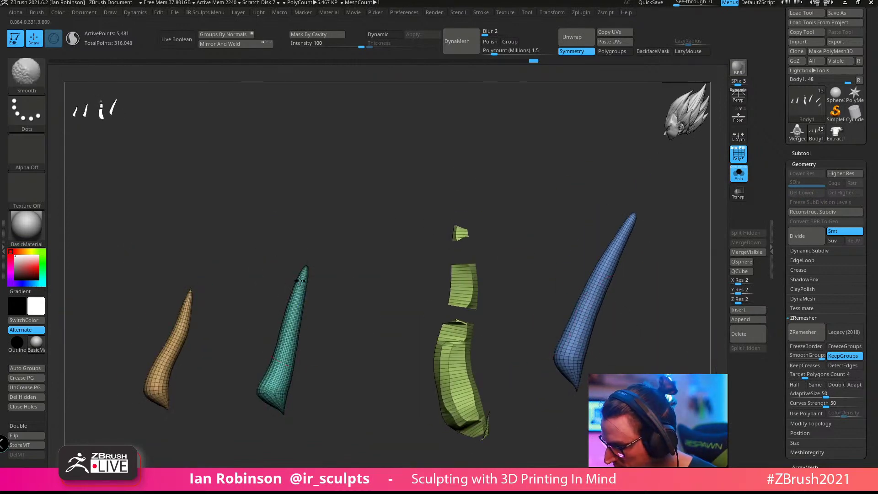
pyautogui.moveTo(421, 363); pyautogui.dragTo(514, 274)
pyautogui.press('shift')
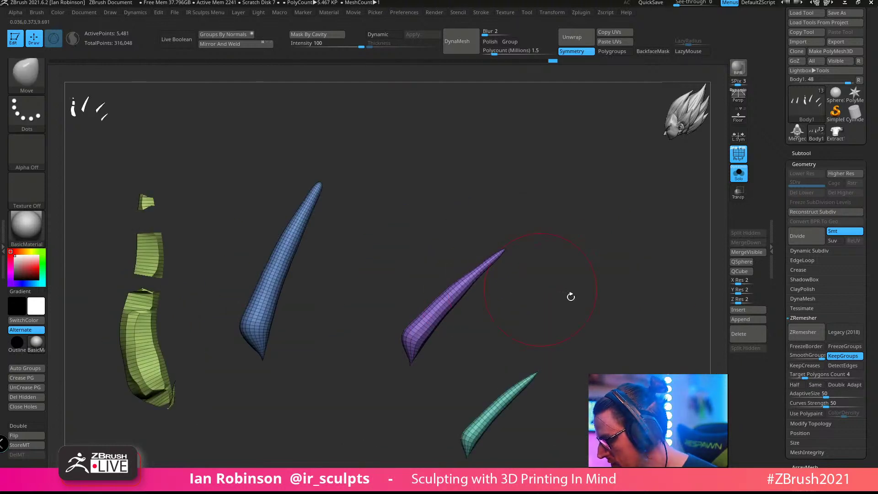
# Step: Hide the broken fragments of the third spike
pyautogui.keyDown('alt'); pyautogui.moveTo(570, 296); pyautogui.dragTo(606, 276); pyautogui.keyUp('alt')
pyautogui.keyDown('alt'); pyautogui.moveTo(341, 242); pyautogui.dragTo(431, 237); pyautogui.keyUp('alt')
pyautogui.moveTo(306, 109)
pyautogui.keyDown('ctrl'); pyautogui.keyDown('shift'); pyautogui.mouseDown()
pyautogui.moveTo(174, 446)
pyautogui.moveTo(320, 475)
pyautogui.moveTo(287, 442)
pyautogui.moveTo(337, 453)
pyautogui.moveTo(446, 364)
pyautogui.moveTo(486, 377)
pyautogui.mouseUp(); pyautogui.keyUp('shift'); pyautogui.keyUp('ctrl')
pyautogui.moveTo(360, 313)
pyautogui.keyDown('alt'); pyautogui.mouseDown()
pyautogui.moveTo(370, 367)
pyautogui.moveTo(560, 390)
pyautogui.mouseUp(); pyautogui.keyUp('alt')
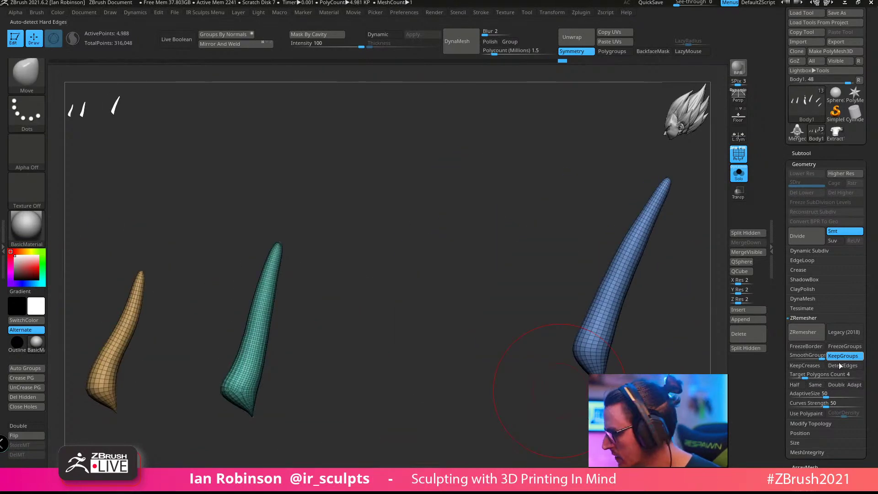
# Step: Assign new polygroups to the visible spikes with Auto Groups
pyautogui.scroll(-5, 824, 227)
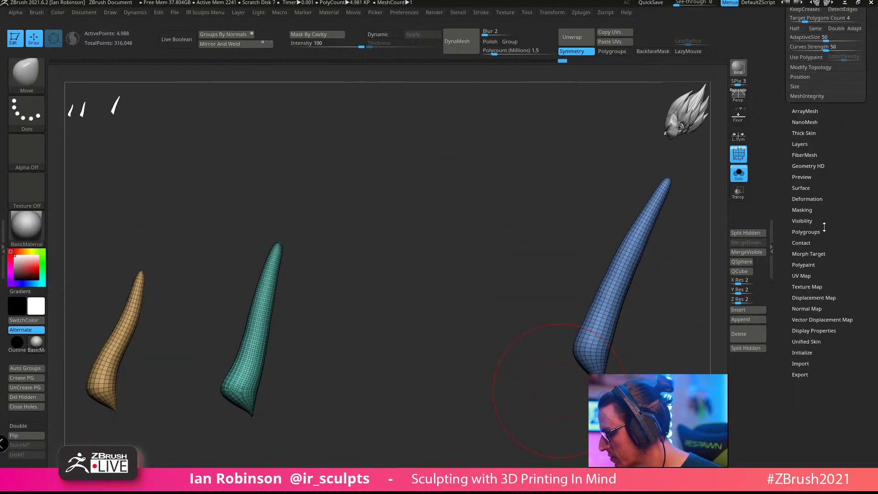
pyautogui.click(805, 232)
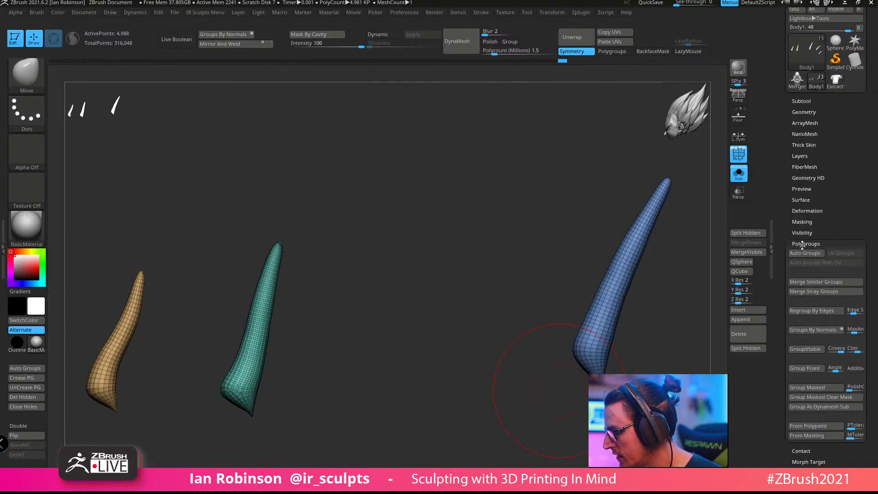
pyautogui.click(805, 253)
pyautogui.moveTo(532, 253)
pyautogui.mouseDown()
pyautogui.moveTo(401, 251)
pyautogui.moveTo(349, 274)
pyautogui.moveTo(276, 280)
pyautogui.mouseUp()
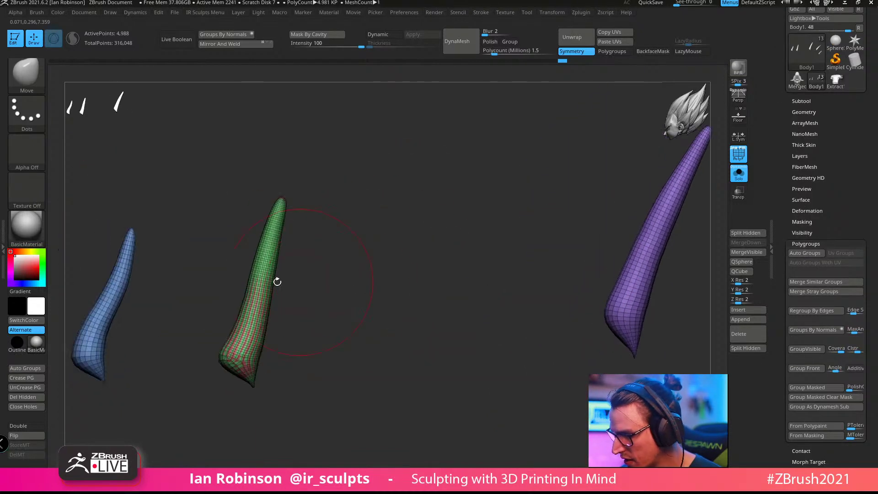
# Step: Hide the duplicate mesh overlapping the second spike and delete all hidden geometry
pyautogui.keyDown('ctrl'); pyautogui.keyDown('shift'); pyautogui.click(271, 250); pyautogui.keyUp('shift'); pyautogui.keyUp('ctrl')
pyautogui.keyDown('alt'); pyautogui.moveTo(410, 312); pyautogui.dragTo(401, 413); pyautogui.keyUp('alt')
pyautogui.click(35, 398)
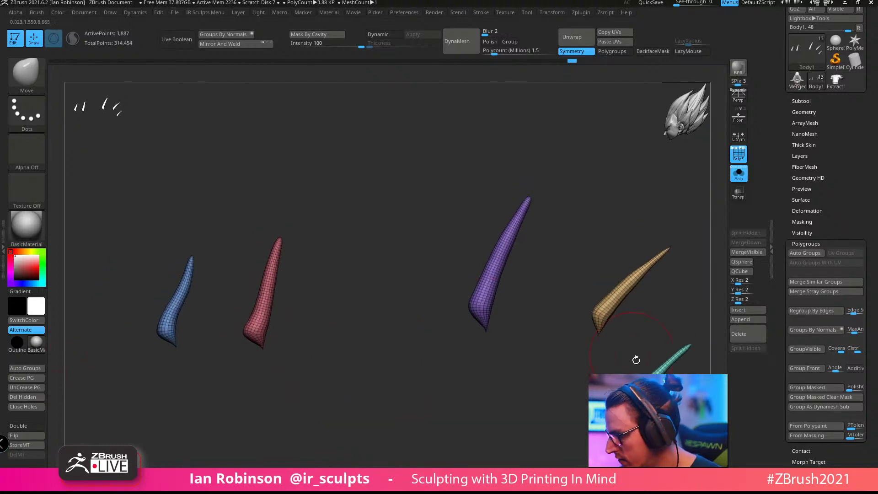
# Step: Hide the two rearmost spikes near the tail and delete them
pyautogui.keyDown('alt'); pyautogui.moveTo(572, 370); pyautogui.dragTo(515, 367); pyautogui.keyUp('alt')
pyautogui.moveTo(531, 194)
pyautogui.keyDown('ctrl'); pyautogui.keyDown('shift'); pyautogui.mouseDown()
pyautogui.moveTo(639, 425)
pyautogui.moveTo(665, 431)
pyautogui.mouseUp(); pyautogui.keyUp('shift'); pyautogui.keyUp('ctrl')
pyautogui.click(29, 399)
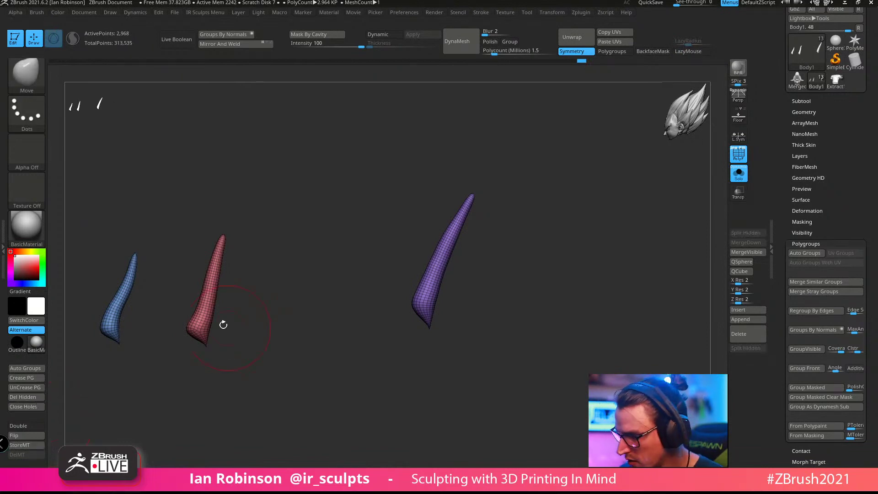
# Step: Mask all spikes except the second and duplicate it toward the empty third position with the gizmo
pyautogui.keyDown('ctrl'); pyautogui.moveTo(172, 205); pyautogui.dragTo(336, 311); pyautogui.keyUp('ctrl')
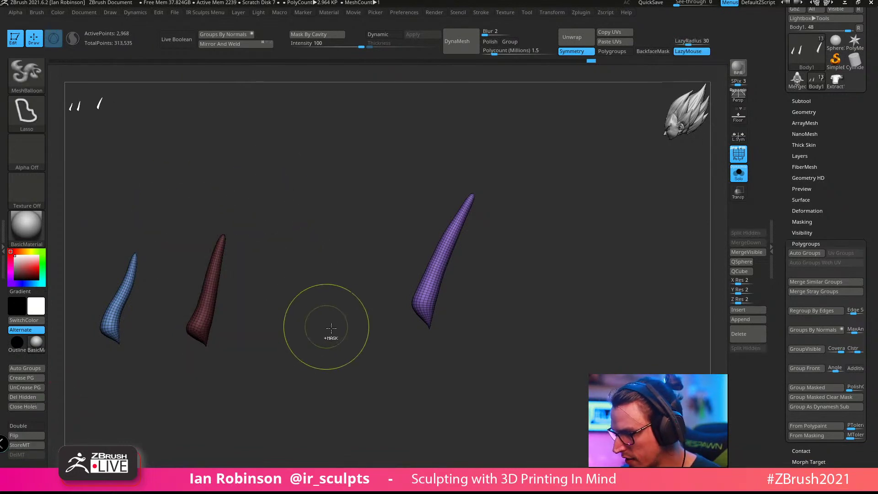
pyautogui.press('w')
pyautogui.click(328, 198)
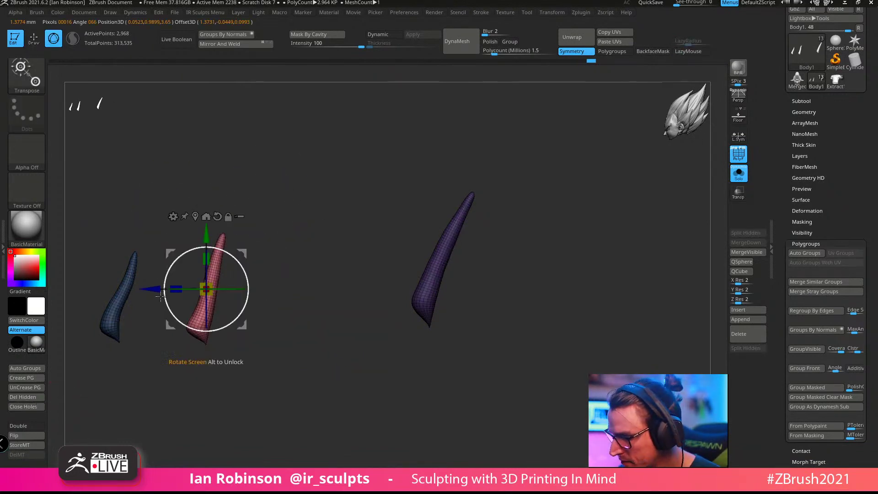
pyautogui.keyDown('ctrl'); pyautogui.moveTo(154, 292); pyautogui.dragTo(256, 300); pyautogui.keyUp('ctrl')
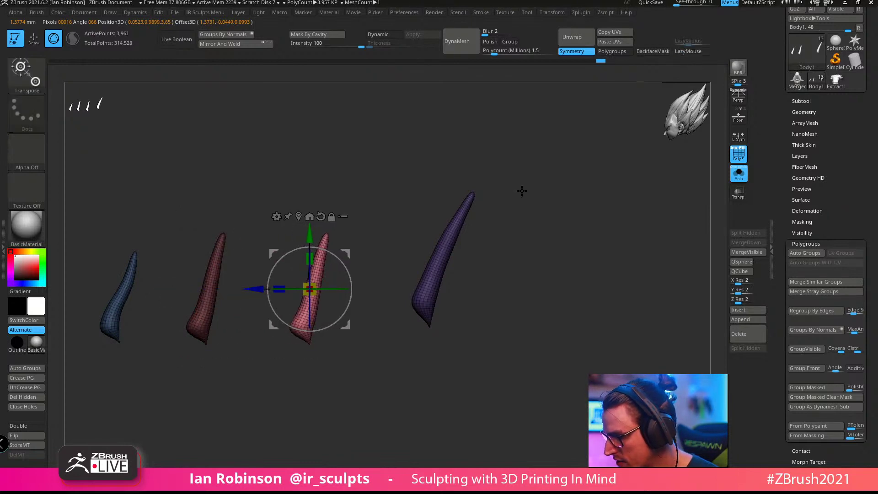
# Step: Show the body again, fit the enlarged copy in the third position, and place another tilted copy behind the fourth spike
pyautogui.click(728, 173)
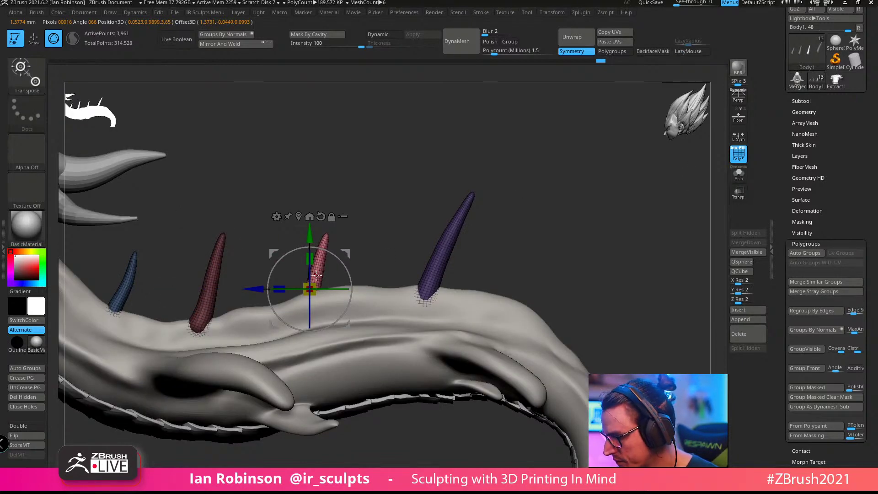
pyautogui.moveTo(253, 288)
pyautogui.mouseDown()
pyautogui.moveTo(272, 274)
pyautogui.moveTo(487, 275)
pyautogui.mouseUp()
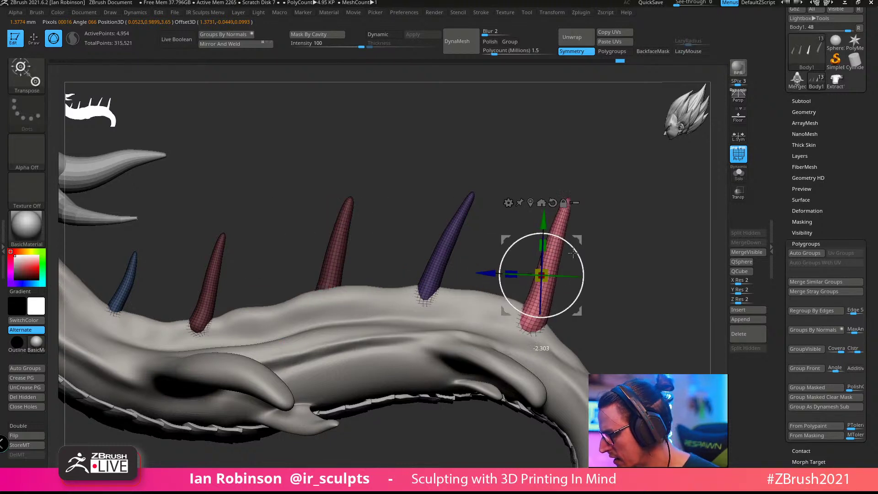
pyautogui.moveTo(573, 252)
pyautogui.mouseDown()
pyautogui.moveTo(637, 253)
pyautogui.moveTo(567, 245)
pyautogui.mouseUp()
pyautogui.moveTo(495, 213); pyautogui.dragTo(490, 226)
pyautogui.press('q')
pyautogui.moveTo(596, 251)
pyautogui.keyDown('alt'); pyautogui.mouseDown()
pyautogui.moveTo(598, 269)
pyautogui.moveTo(605, 251)
pyautogui.moveTo(605, 272)
pyautogui.moveTo(629, 253)
pyautogui.mouseUp(); pyautogui.keyUp('alt')
# Step: Duplicate the fifth spike and seat the smaller copy farther down the curve toward the tail
pyautogui.press('w')
pyautogui.keyDown('ctrl'); pyautogui.moveTo(423, 259); pyautogui.dragTo(466, 277); pyautogui.keyUp('ctrl')
pyautogui.moveTo(541, 245); pyautogui.dragTo(536, 280)
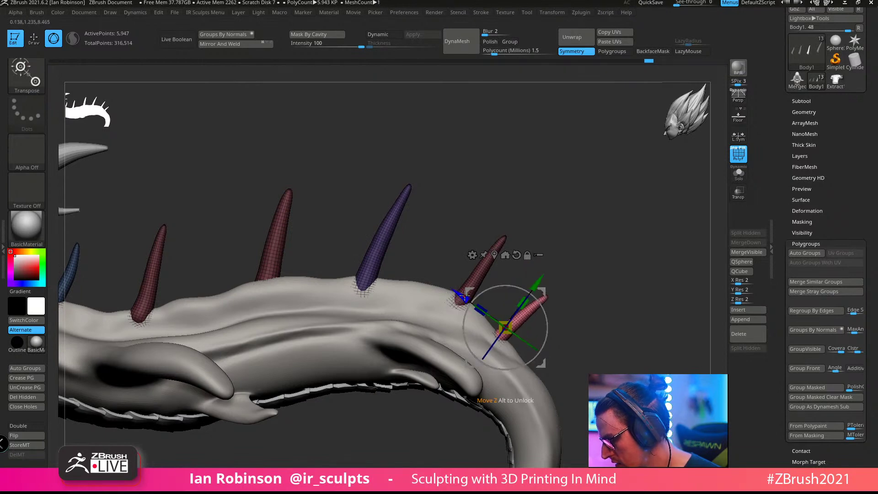
pyautogui.moveTo(464, 296); pyautogui.dragTo(485, 312)
pyautogui.press('q')
# Step: Clear the mask from the spikes and give each spike its own polygroup with Auto Groups
pyautogui.moveTo(629, 309)
pyautogui.keyDown('alt'); pyautogui.mouseDown()
pyautogui.moveTo(629, 271)
pyautogui.moveTo(564, 273)
pyautogui.mouseUp(); pyautogui.keyUp('alt')
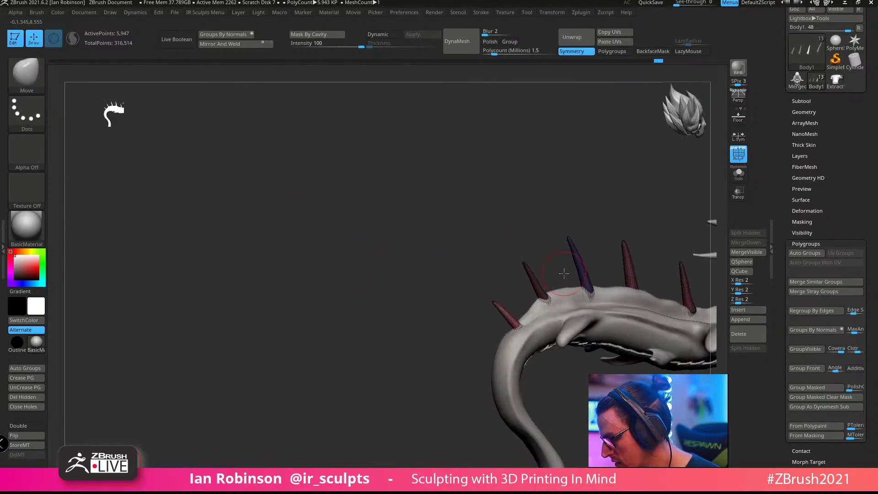
pyautogui.keyDown('shift'); pyautogui.moveTo(564, 273); pyautogui.dragTo(343, 204, button='right'); pyautogui.keyUp('shift')
pyautogui.moveTo(488, 198)
pyautogui.keyDown('ctrl'); pyautogui.mouseDown(button='right')
pyautogui.moveTo(482, 161)
pyautogui.moveTo(379, 167)
pyautogui.mouseUp(button='right'); pyautogui.keyUp('ctrl')
pyautogui.keyDown('ctrl'); pyautogui.click(29, 74); pyautogui.keyUp('ctrl')
pyautogui.keyDown('ctrl'); pyautogui.click(105, 85); pyautogui.keyUp('ctrl')
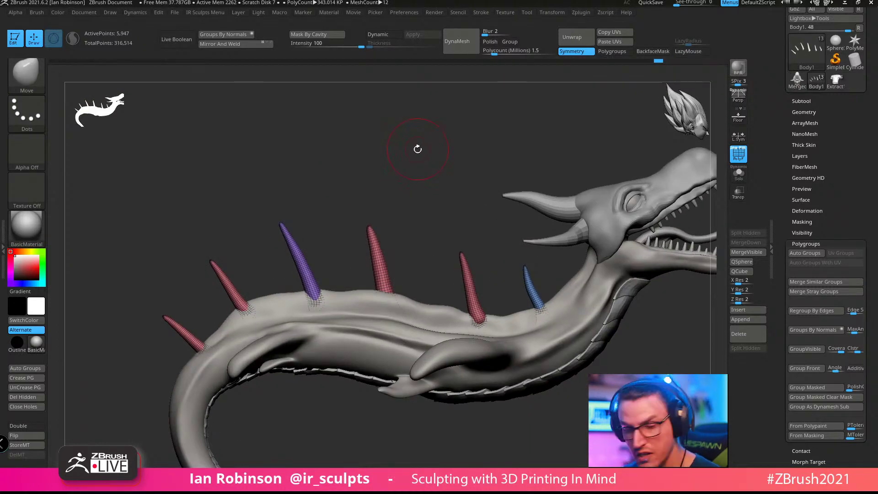
pyautogui.press('space')
pyautogui.click(481, 201)
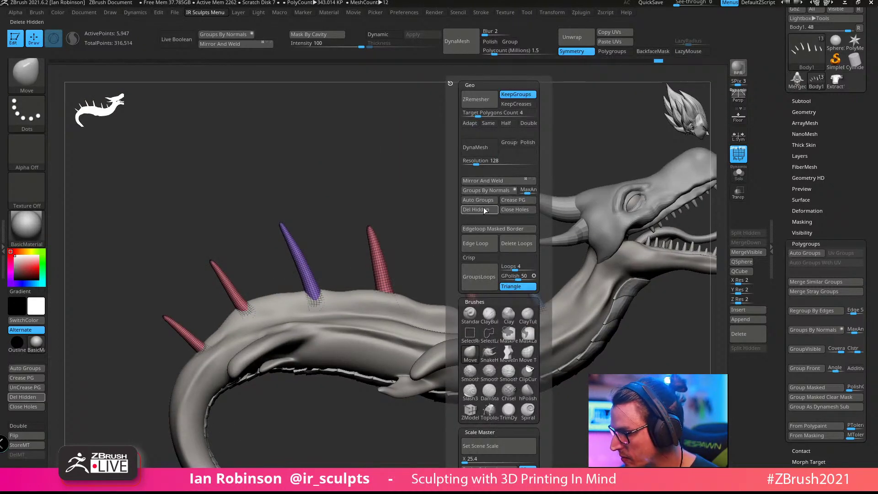
pyautogui.moveTo(451, 221); pyautogui.dragTo(566, 232, button='right')
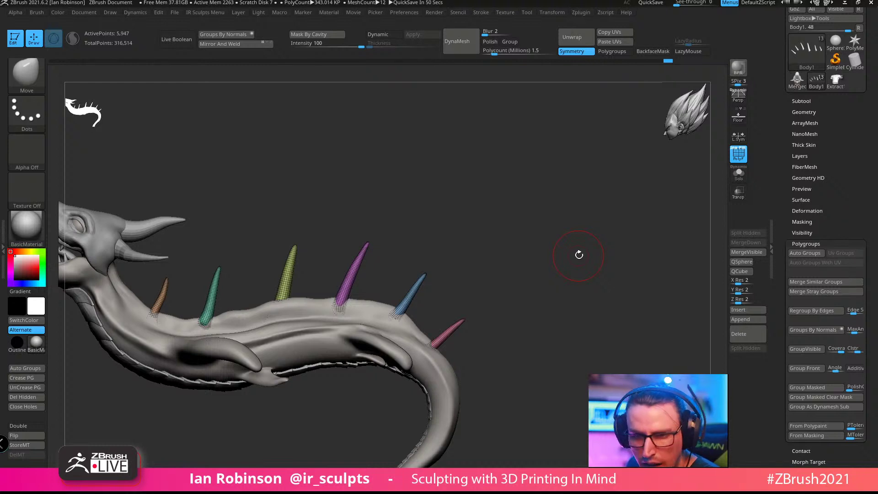
pyautogui.moveTo(578, 253)
pyautogui.keyDown('alt'); pyautogui.mouseDown()
pyautogui.moveTo(474, 190)
pyautogui.moveTo(556, 187)
pyautogui.mouseUp(); pyautogui.keyUp('alt')
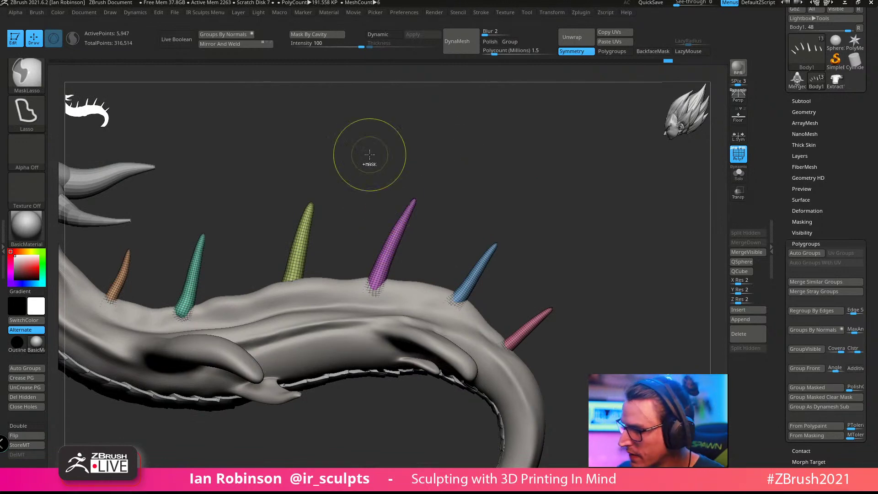
# Step: Try a MeshBalloon lasso shape above the third and fourth spikes, and undo it
pyautogui.click(36, 72)
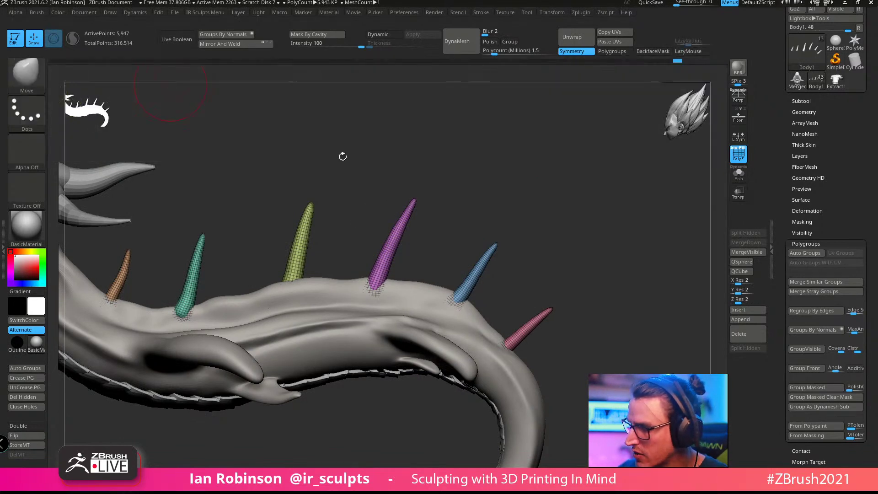
pyautogui.moveTo(343, 157)
pyautogui.mouseDown()
pyautogui.moveTo(402, 151)
pyautogui.moveTo(380, 202)
pyautogui.moveTo(464, 93)
pyautogui.moveTo(647, 192)
pyautogui.moveTo(630, 227)
pyautogui.moveTo(538, 188)
pyautogui.moveTo(430, 229)
pyautogui.moveTo(416, 250)
pyautogui.mouseUp()
pyautogui.press('ctrl')
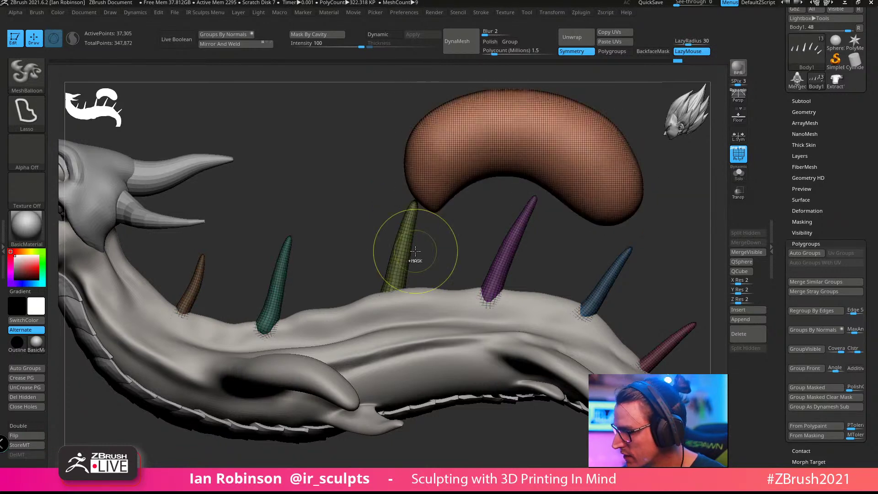
pyautogui.hotkey('ctrl', 'z')
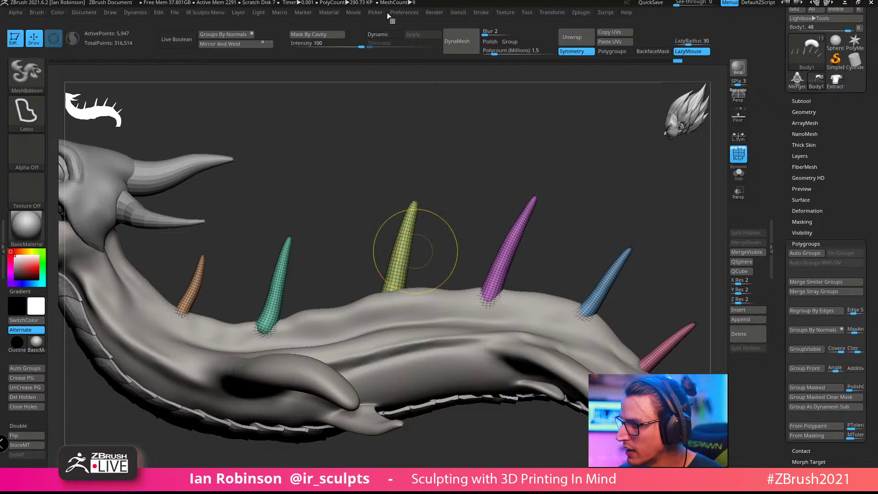
# Step: Try drawing a MeshBalloon web between the third and fourth spikes, and undo the generated shape
pyautogui.click(385, 13)
pyautogui.click(441, 67)
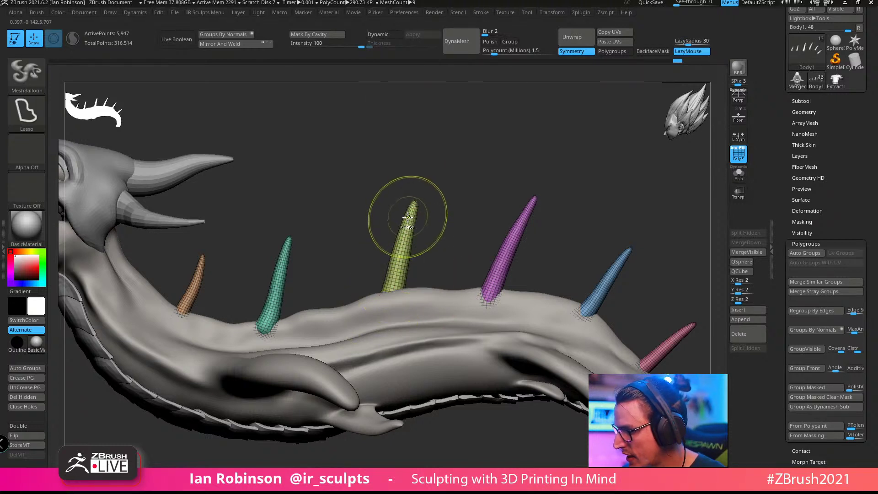
pyautogui.moveTo(414, 195)
pyautogui.keyDown('ctrl'); pyautogui.mouseDown()
pyautogui.moveTo(564, 212)
pyautogui.moveTo(539, 274)
pyautogui.moveTo(383, 294)
pyautogui.moveTo(446, 101)
pyautogui.mouseUp(); pyautogui.keyUp('ctrl')
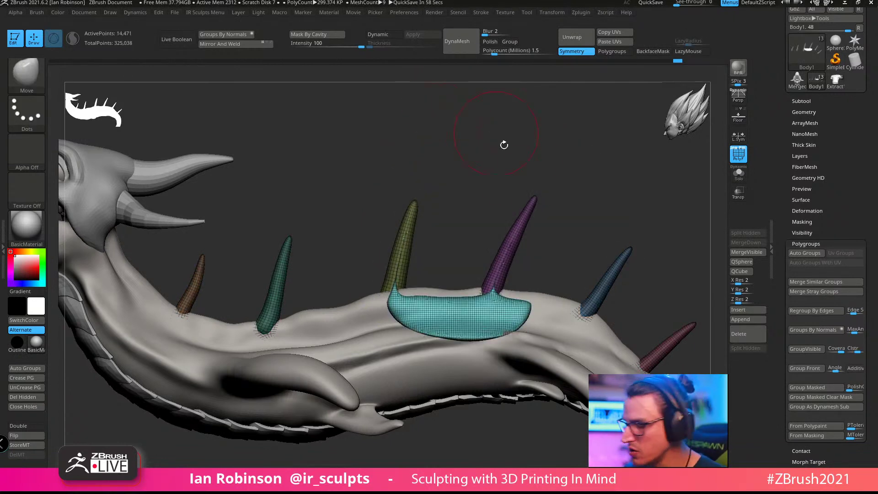
pyautogui.hotkey('ctrl', 'z')
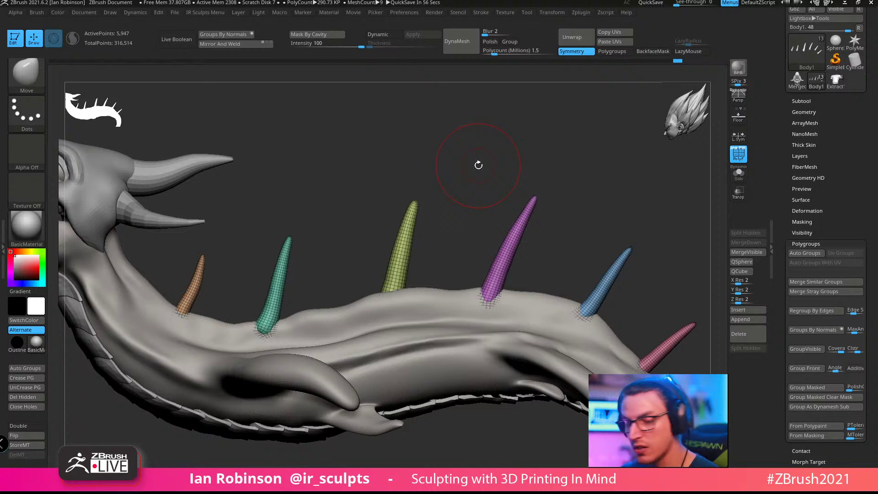
pyautogui.keyDown('alt'); pyautogui.moveTo(523, 140); pyautogui.dragTo(528, 138); pyautogui.keyUp('alt')
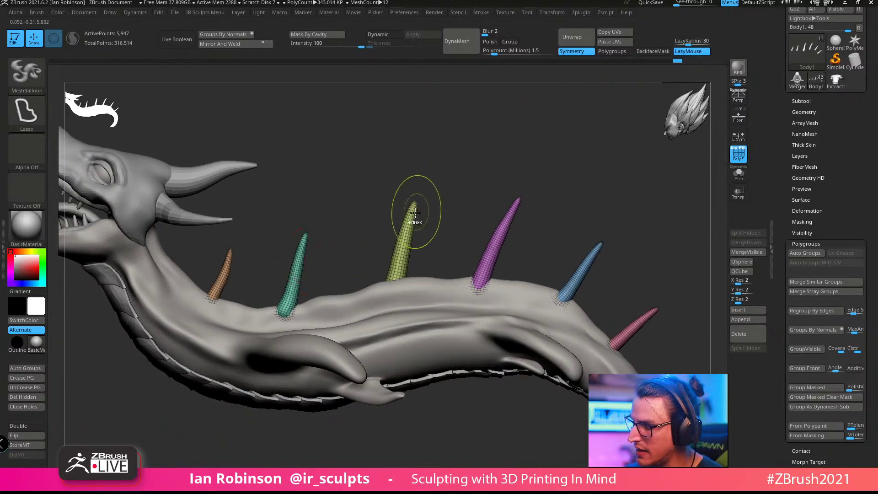
pyautogui.moveTo(418, 210)
pyautogui.keyDown('ctrl'); pyautogui.mouseDown()
pyautogui.moveTo(499, 188)
pyautogui.moveTo(416, 235)
pyautogui.mouseUp(); pyautogui.keyUp('ctrl')
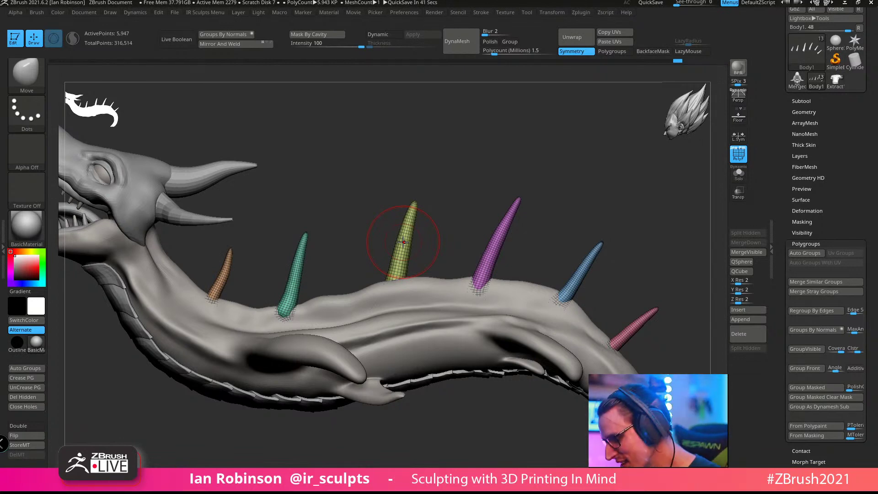
# Step: Choose MeshExtrude as the masking brush and frame the row of back spikes
pyautogui.moveTo(551, 197)
pyautogui.mouseDown()
pyautogui.moveTo(557, 145)
pyautogui.moveTo(572, 135)
pyautogui.moveTo(546, 144)
pyautogui.moveTo(535, 163)
pyautogui.moveTo(508, 98)
pyautogui.moveTo(475, 157)
pyautogui.moveTo(427, 148)
pyautogui.moveTo(507, 143)
pyautogui.moveTo(503, 125)
pyautogui.mouseUp()
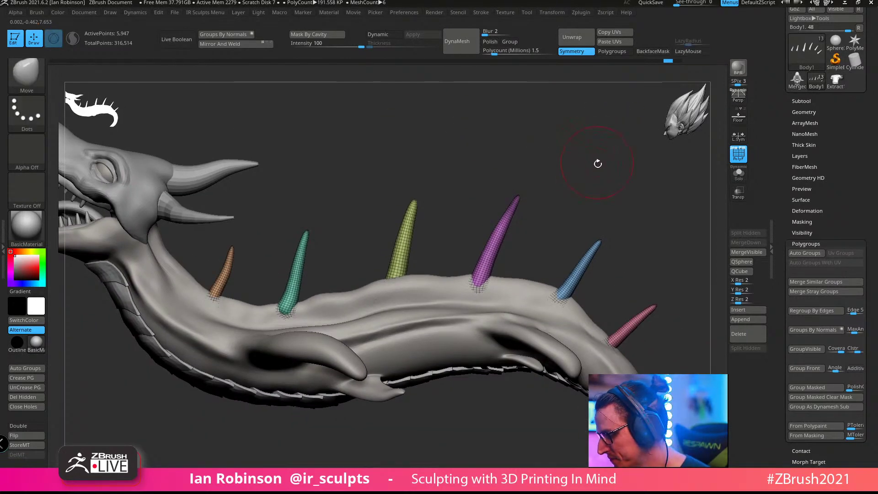
pyautogui.moveTo(598, 164); pyautogui.dragTo(577, 160)
pyautogui.click(29, 82)
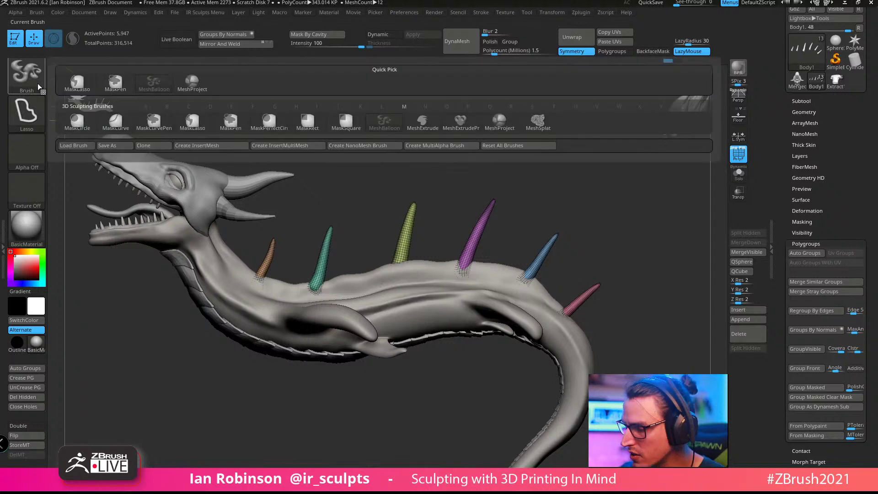
pyautogui.click(432, 127)
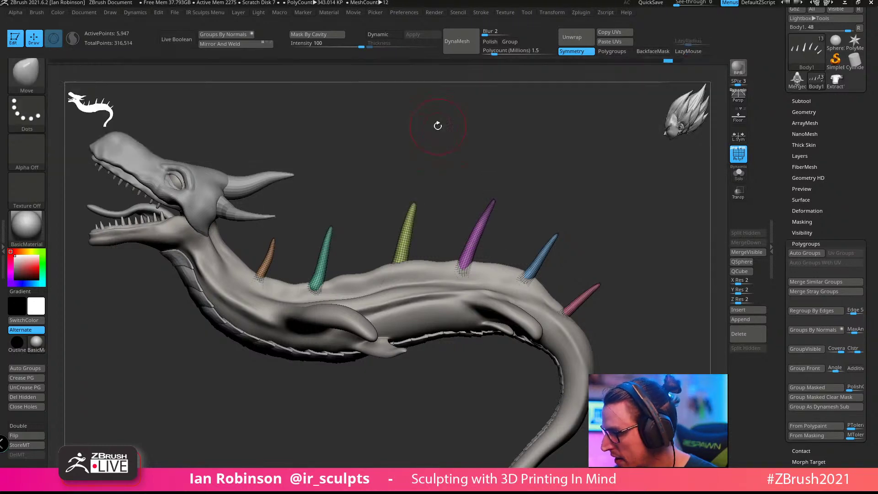
pyautogui.keyDown('alt'); pyautogui.moveTo(490, 119); pyautogui.dragTo(500, 151); pyautogui.keyUp('alt')
# Step: Try a scalloped MeshExtrude fin outlined from spike tip to spike tip and back along the creature's spine
pyautogui.press('ctrl')
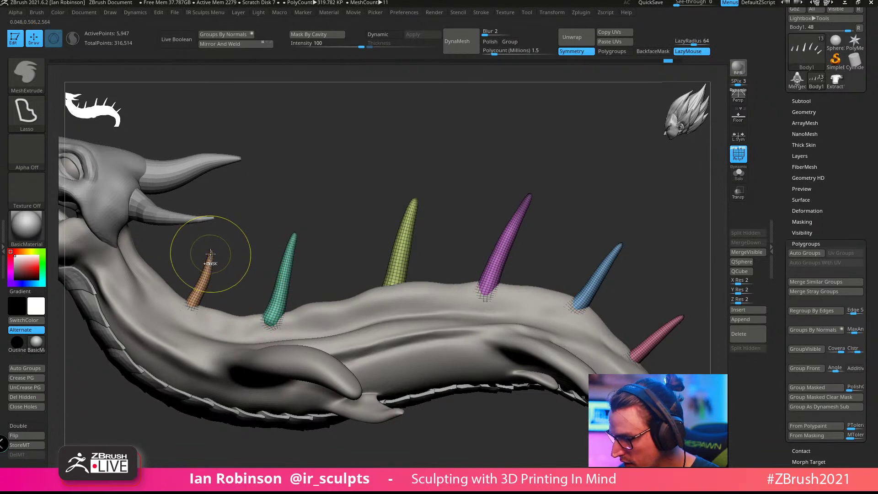
pyautogui.keyDown('ctrl'); pyautogui.moveTo(211, 256); pyautogui.dragTo(224, 271); pyautogui.keyUp('ctrl')
pyautogui.keyDown('ctrl'); pyautogui.moveTo(296, 249); pyautogui.dragTo(311, 216); pyautogui.keyUp('ctrl')
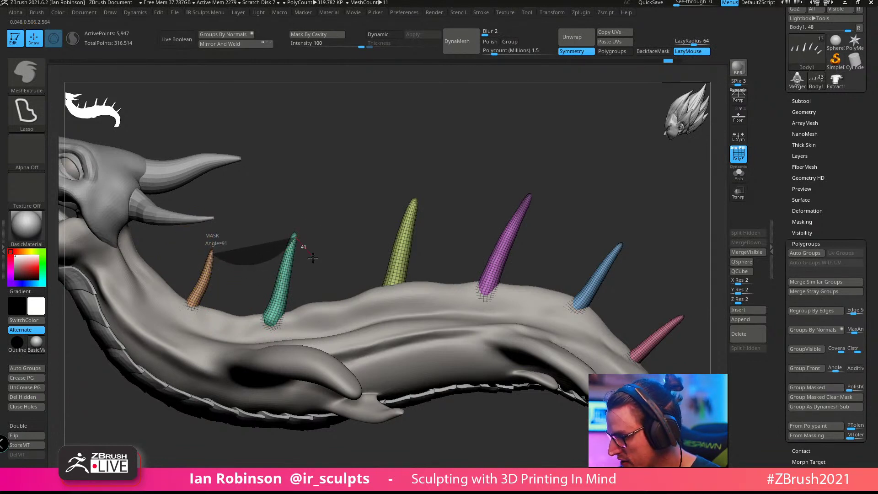
pyautogui.moveTo(313, 258)
pyautogui.keyDown('ctrl'); pyautogui.mouseDown()
pyautogui.moveTo(343, 258)
pyautogui.moveTo(402, 229)
pyautogui.moveTo(425, 178)
pyautogui.moveTo(414, 204)
pyautogui.moveTo(489, 229)
pyautogui.moveTo(541, 187)
pyautogui.moveTo(597, 255)
pyautogui.moveTo(639, 244)
pyautogui.moveTo(635, 293)
pyautogui.moveTo(667, 315)
pyautogui.moveTo(714, 327)
pyautogui.mouseUp(); pyautogui.keyUp('ctrl')
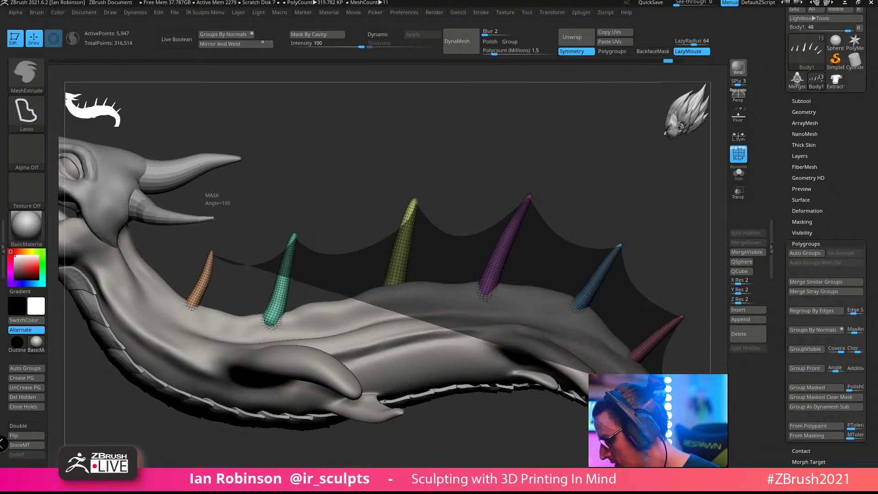
pyautogui.moveTo(600, 374)
pyautogui.keyDown('ctrl'); pyautogui.mouseDown()
pyautogui.moveTo(541, 338)
pyautogui.moveTo(452, 323)
pyautogui.moveTo(331, 342)
pyautogui.moveTo(160, 343)
pyautogui.moveTo(116, 321)
pyautogui.moveTo(101, 251)
pyautogui.moveTo(159, 253)
pyautogui.mouseUp(); pyautogui.keyUp('ctrl')
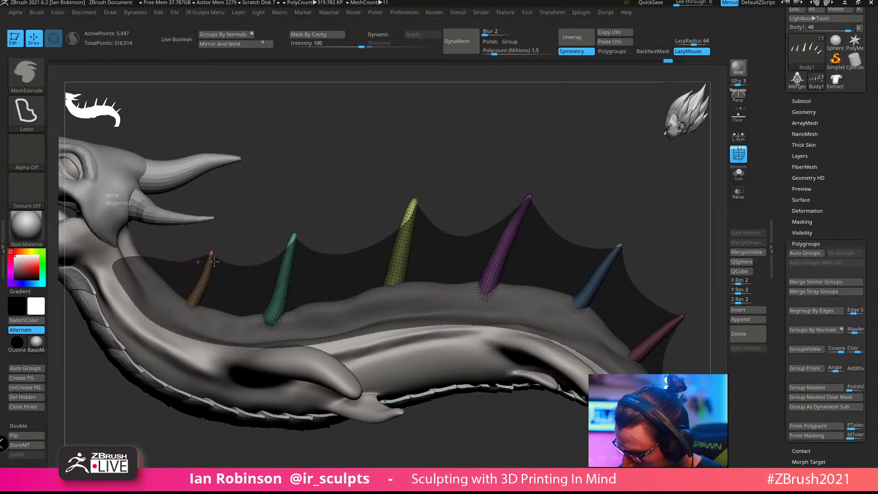
pyautogui.keyDown('ctrl'); pyautogui.moveTo(221, 251); pyautogui.dragTo(219, 249); pyautogui.keyUp('ctrl')
pyautogui.press('b')
pyautogui.press('m')
pyautogui.press('v')
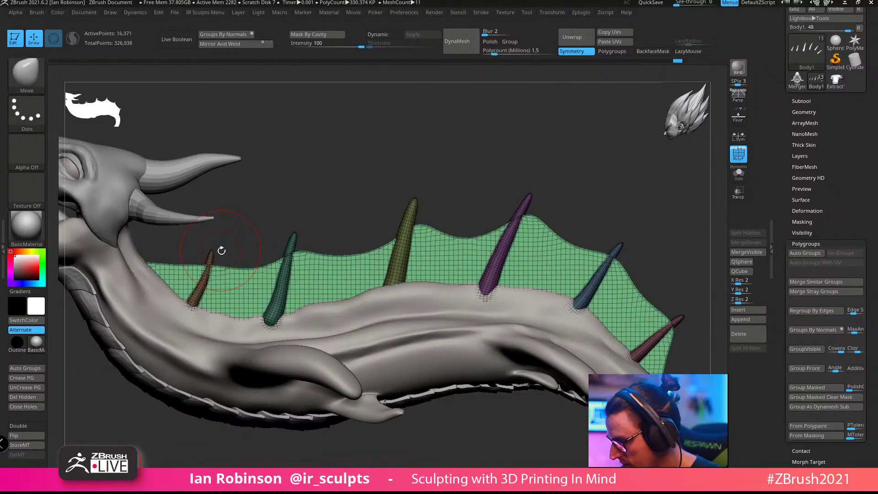
# Step: Isolate the fin subtool to inspect the new membrane, show the body again, and undo the fin
pyautogui.moveTo(348, 151)
pyautogui.mouseDown()
pyautogui.moveTo(571, 181)
pyautogui.moveTo(578, 225)
pyautogui.moveTo(601, 225)
pyautogui.moveTo(614, 165)
pyautogui.moveTo(619, 171)
pyautogui.moveTo(585, 241)
pyautogui.mouseUp()
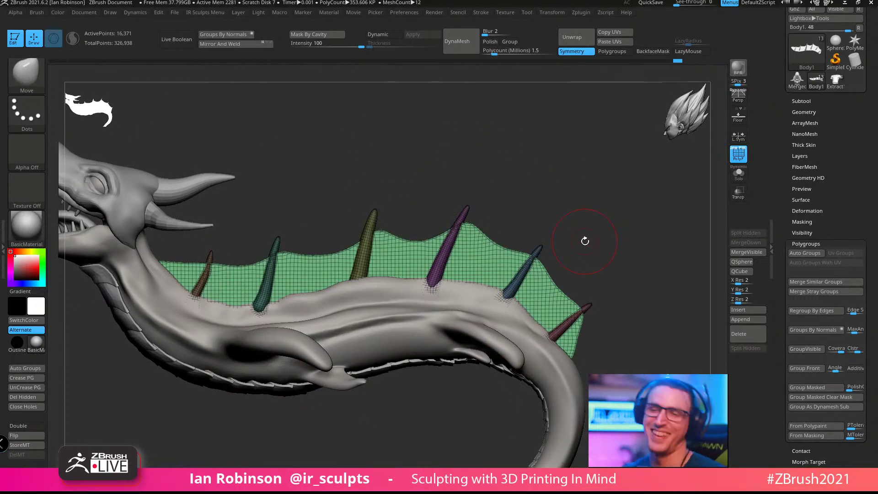
pyautogui.click(739, 177)
pyautogui.moveTo(572, 200); pyautogui.dragTo(589, 254)
pyautogui.moveTo(589, 255); pyautogui.dragTo(571, 236)
pyautogui.keyDown('alt'); pyautogui.moveTo(490, 419); pyautogui.dragTo(482, 385); pyautogui.keyUp('alt')
pyautogui.click(742, 181)
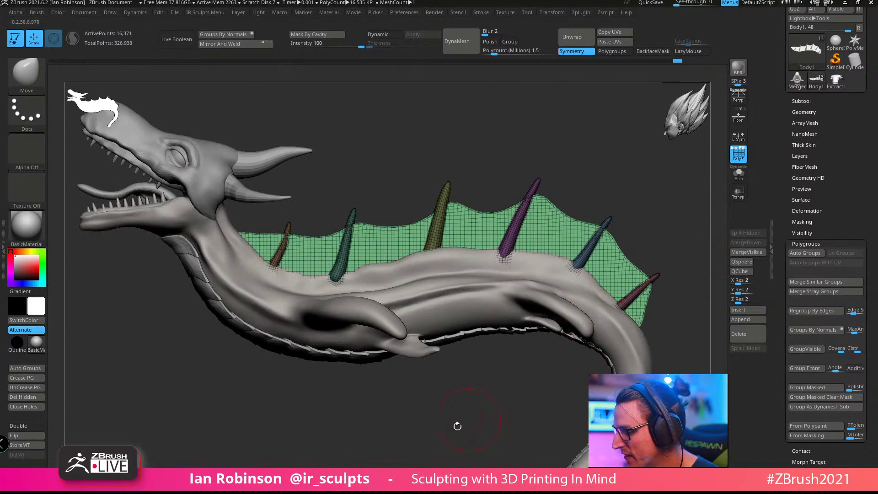
pyautogui.keyDown('alt'); pyautogui.moveTo(458, 426); pyautogui.dragTo(448, 396); pyautogui.keyUp('alt')
pyautogui.hotkey('ctrl', 'z')
pyautogui.keyDown('alt'); pyautogui.moveTo(609, 176); pyautogui.dragTo(506, 143); pyautogui.keyUp('alt')
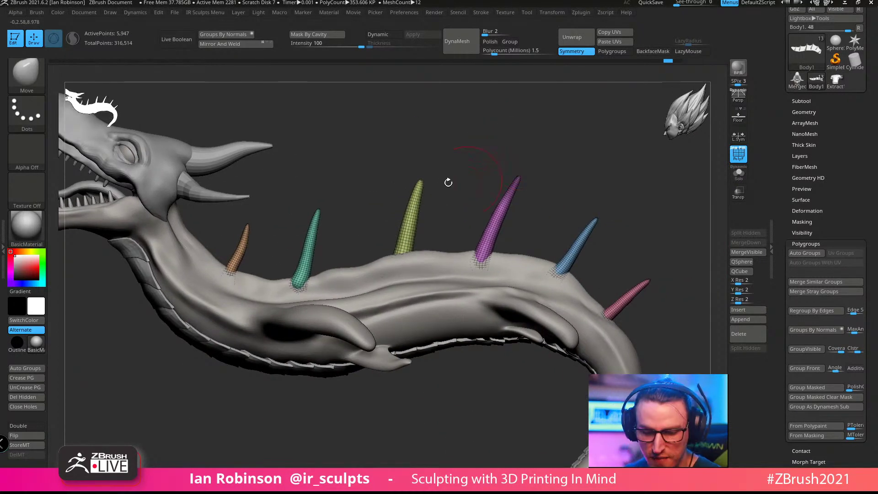
# Step: Try another MeshExtrude fin outline across all six spikes starting at the neck, and undo it
pyautogui.press('ctrl')
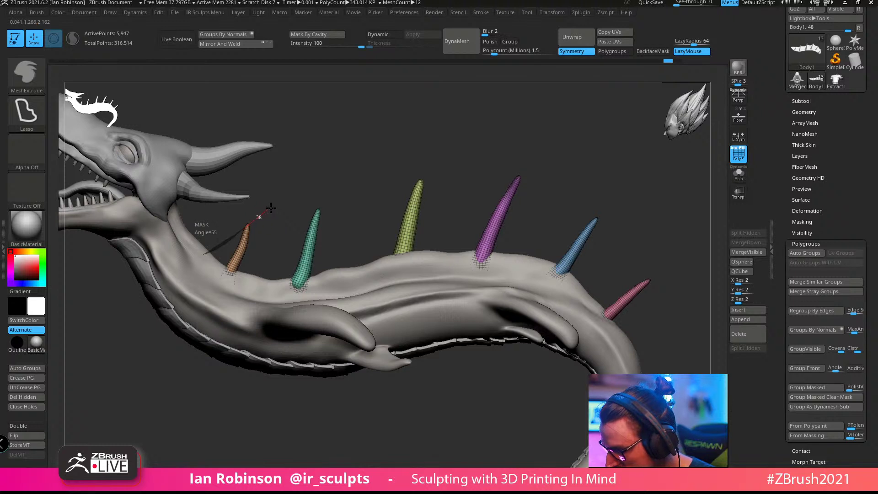
pyautogui.moveTo(304, 242)
pyautogui.keyDown('ctrl'); pyautogui.mouseDown()
pyautogui.moveTo(340, 219)
pyautogui.moveTo(361, 240)
pyautogui.moveTo(407, 208)
pyautogui.moveTo(427, 179)
pyautogui.moveTo(468, 217)
pyautogui.moveTo(511, 197)
pyautogui.moveTo(537, 164)
pyautogui.moveTo(537, 194)
pyautogui.moveTo(572, 226)
pyautogui.moveTo(617, 223)
pyautogui.moveTo(616, 271)
pyautogui.moveTo(641, 290)
pyautogui.moveTo(669, 290)
pyautogui.moveTo(632, 350)
pyautogui.moveTo(567, 318)
pyautogui.moveTo(462, 287)
pyautogui.moveTo(338, 298)
pyautogui.moveTo(209, 282)
pyautogui.moveTo(186, 257)
pyautogui.mouseUp(); pyautogui.keyUp('ctrl')
pyautogui.press('b')
pyautogui.press('m')
pyautogui.press('v')
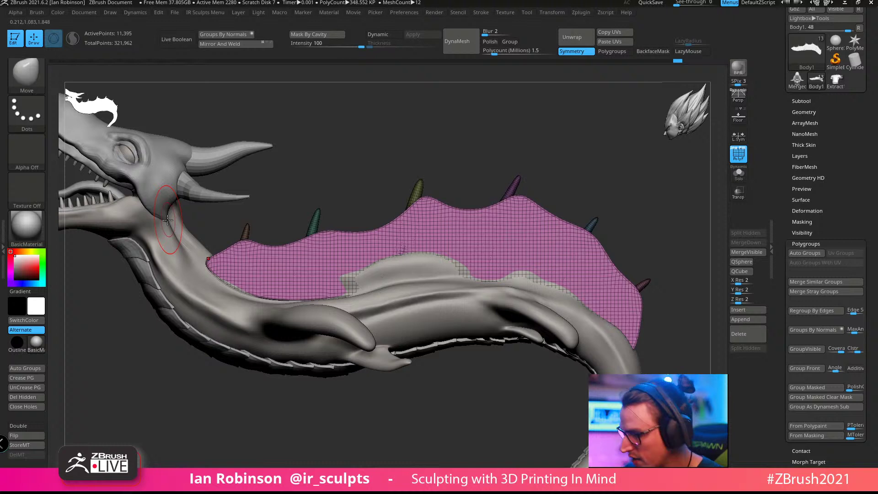
pyautogui.hotkey('ctrl', 'z')
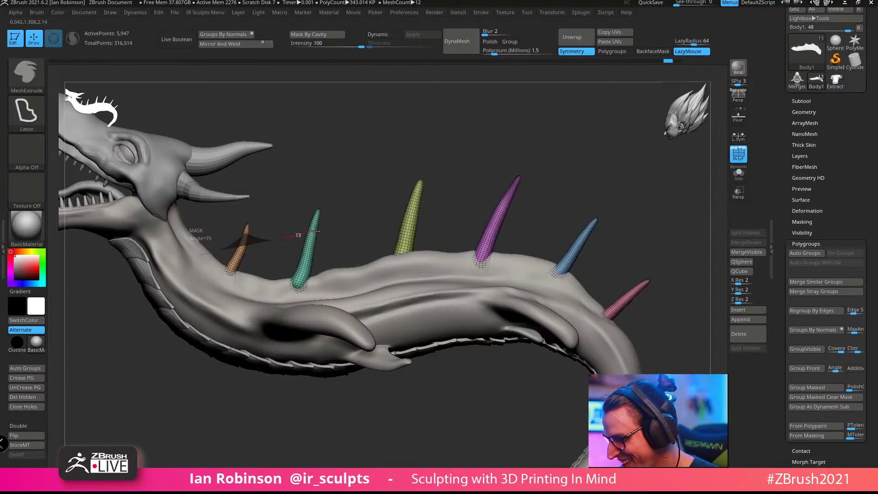
# Step: Draw a membrane connecting all the back spines behind the dragon's neck with the MeshExtrude brush
pyautogui.moveTo(315, 231)
pyautogui.keyDown('ctrl'); pyautogui.mouseDown()
pyautogui.moveTo(420, 189)
pyautogui.moveTo(436, 168)
pyautogui.moveTo(463, 218)
pyautogui.moveTo(513, 196)
pyautogui.moveTo(532, 169)
pyautogui.moveTo(560, 229)
pyautogui.moveTo(619, 222)
pyautogui.moveTo(620, 272)
pyautogui.moveTo(672, 296)
pyautogui.moveTo(643, 330)
pyautogui.moveTo(609, 347)
pyautogui.moveTo(535, 339)
pyautogui.moveTo(566, 312)
pyautogui.moveTo(169, 272)
pyautogui.mouseUp(); pyautogui.keyUp('ctrl')
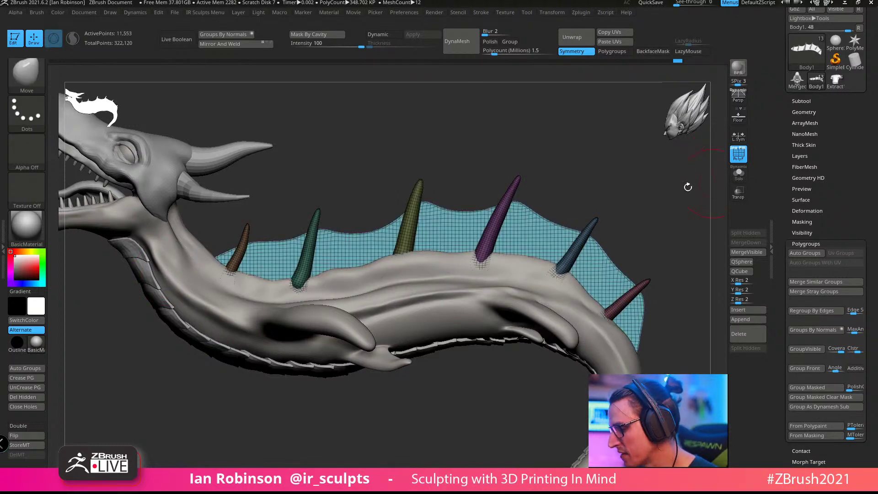
pyautogui.keyDown('alt'); pyautogui.moveTo(566, 156); pyautogui.dragTo(512, 128); pyautogui.keyUp('alt')
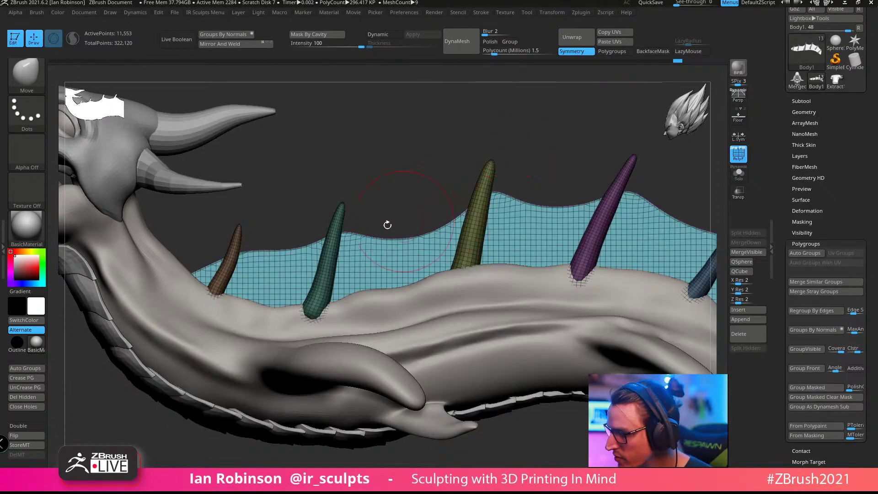
pyautogui.press('s')
pyautogui.moveTo(341, 220)
pyautogui.mouseDown()
pyautogui.moveTo(345, 235)
pyautogui.moveTo(336, 219)
pyautogui.mouseUp()
pyautogui.moveTo(239, 254); pyautogui.dragTo(235, 247)
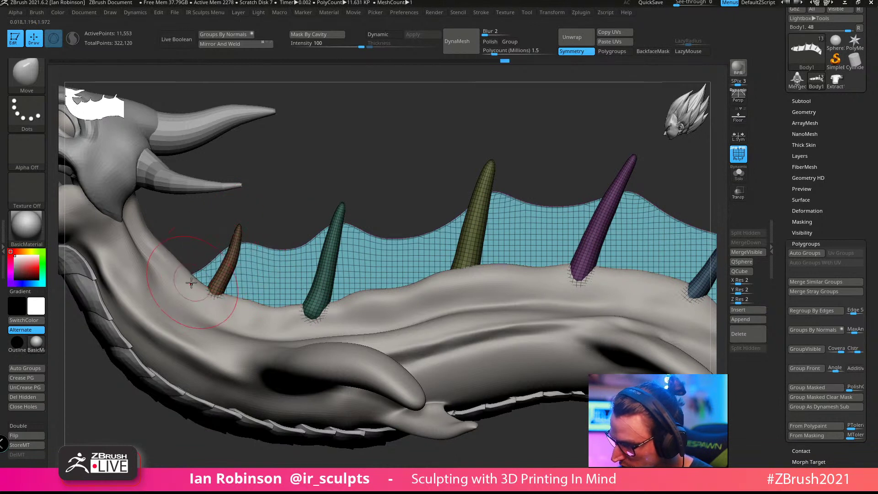
pyautogui.moveTo(178, 271); pyautogui.dragTo(186, 264)
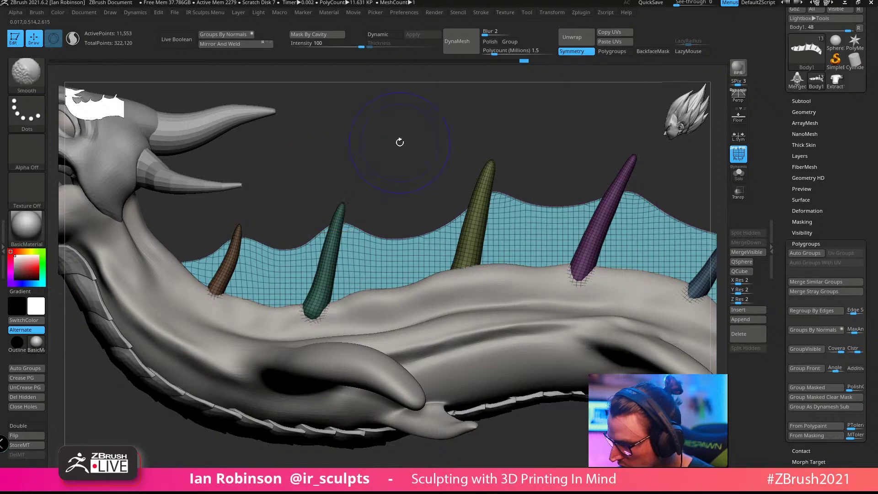
pyautogui.hotkey('ctrl', 'z')
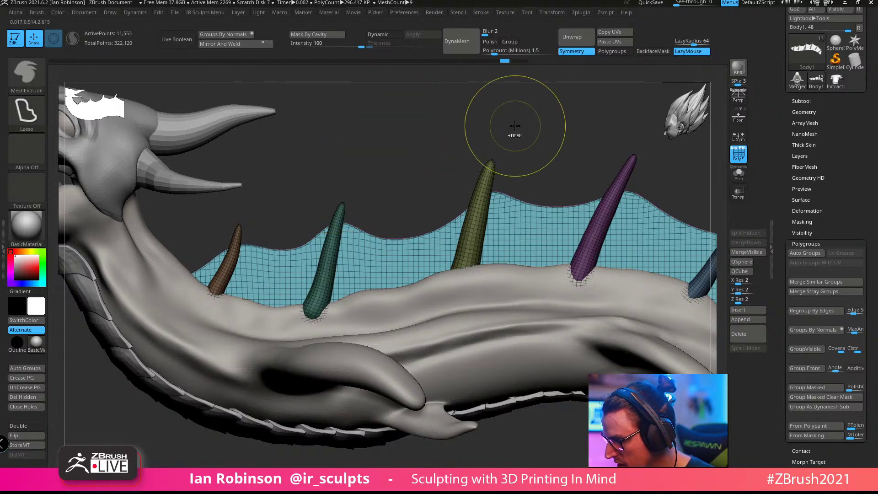
pyautogui.hotkey('ctrl', 'z')
pyautogui.hotkey('ctrl', 'z')
pyautogui.hotkey('ctrl', 'z')
pyautogui.hotkey('ctrl', 'z')
pyautogui.hotkey('ctrl', 'z')
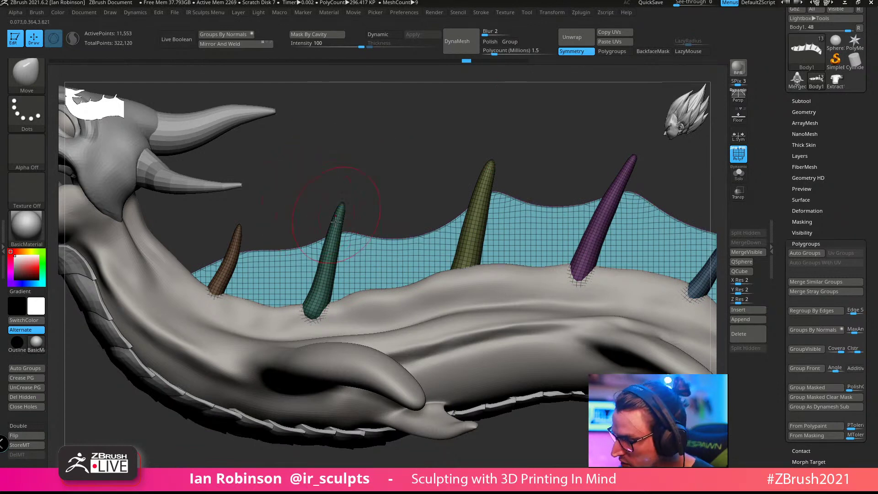
# Step: Pull the membrane's edge up into peaks at the orange, teal and yellow spines with the Move brush, leaving curved dips between them
pyautogui.moveTo(336, 221); pyautogui.dragTo(338, 219)
pyautogui.moveTo(230, 258)
pyautogui.mouseDown()
pyautogui.moveTo(232, 245)
pyautogui.moveTo(377, 163)
pyautogui.moveTo(469, 137)
pyautogui.moveTo(455, 136)
pyautogui.mouseUp()
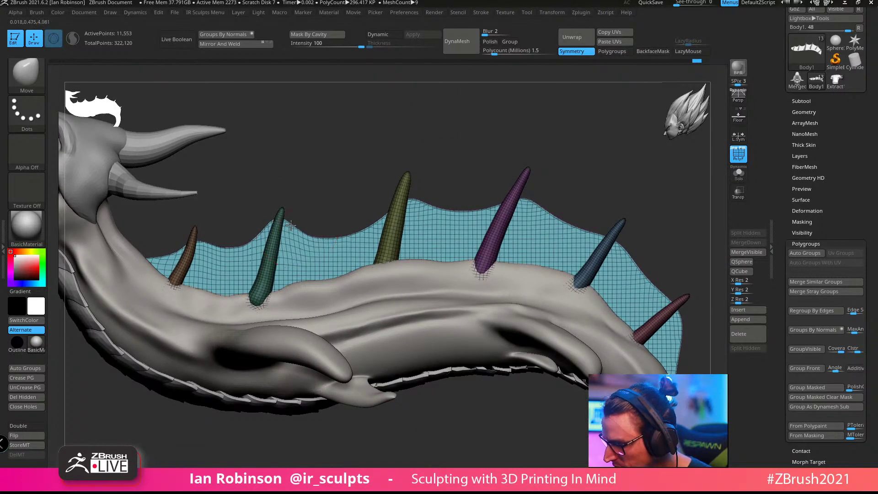
pyautogui.moveTo(200, 246); pyautogui.dragTo(205, 239)
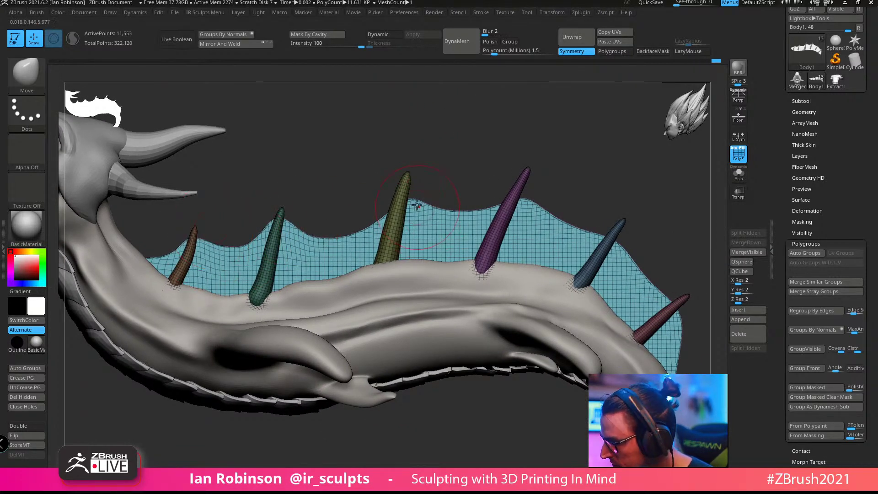
pyautogui.moveTo(417, 206); pyautogui.dragTo(416, 195)
pyautogui.moveTo(381, 218); pyautogui.dragTo(380, 203)
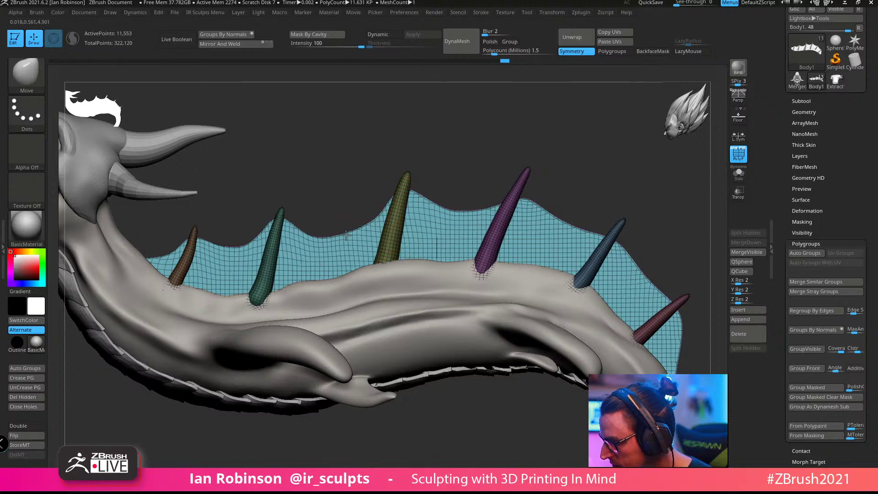
pyautogui.moveTo(321, 245); pyautogui.dragTo(359, 234)
# Step: Shape the membrane's edge at the purple, blue and red spines into peaks and tuck in its rear end
pyautogui.keyDown('alt'); pyautogui.moveTo(542, 170); pyautogui.dragTo(464, 163); pyautogui.keyUp('alt')
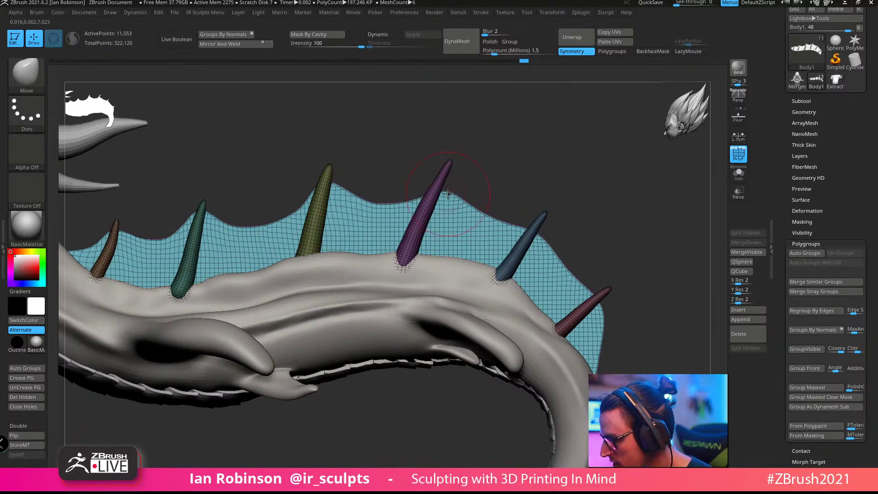
pyautogui.moveTo(448, 195)
pyautogui.mouseDown()
pyautogui.moveTo(443, 184)
pyautogui.moveTo(374, 205)
pyautogui.mouseUp()
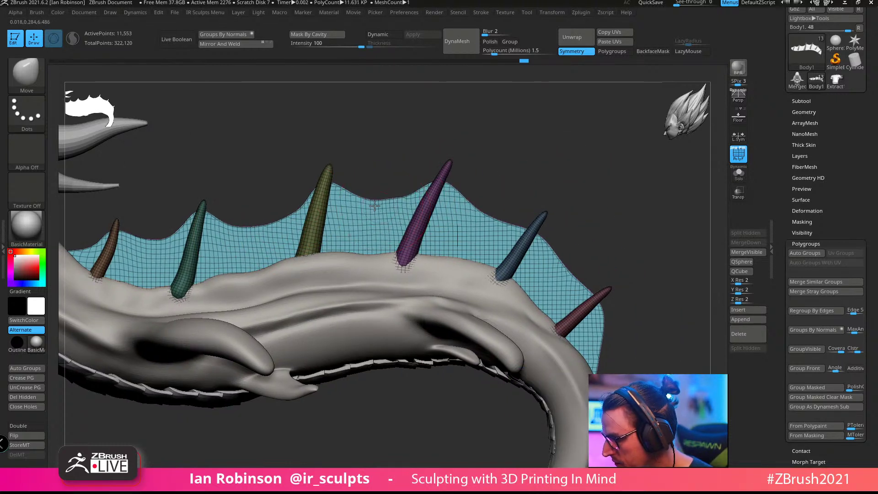
pyautogui.moveTo(537, 237); pyautogui.dragTo(535, 231)
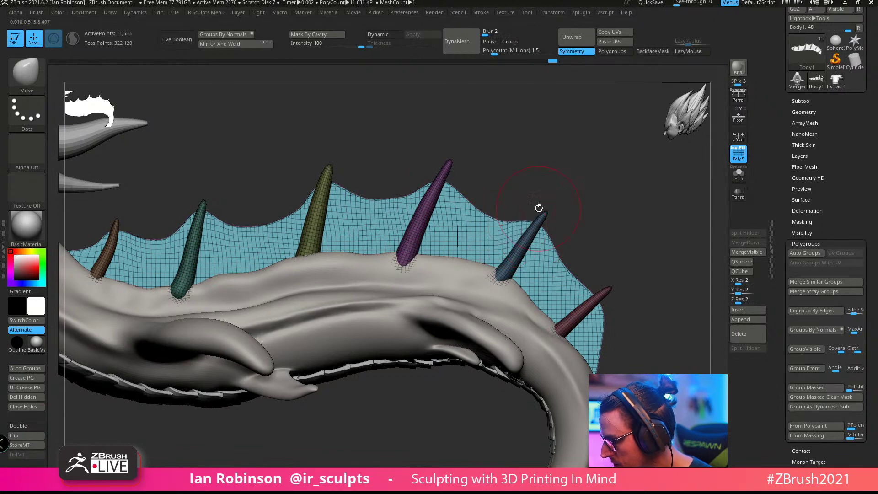
pyautogui.moveTo(604, 220); pyautogui.dragTo(618, 270)
pyautogui.moveTo(585, 326); pyautogui.dragTo(586, 316)
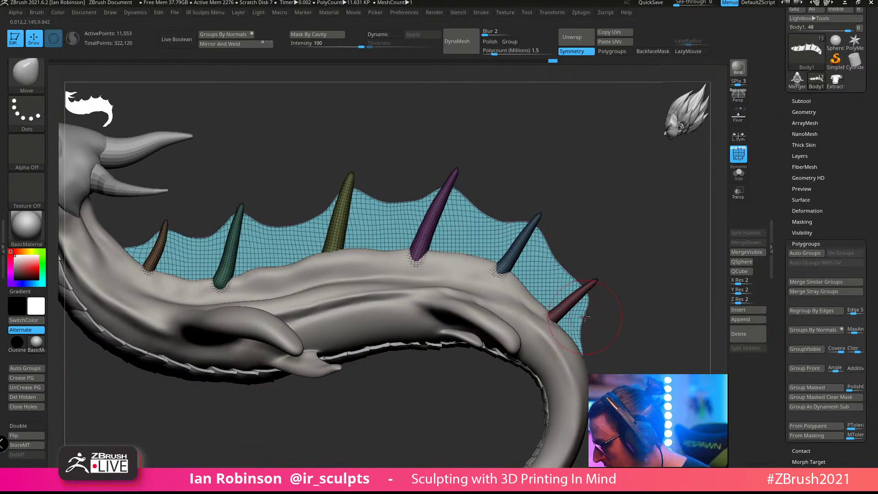
# Step: Isolate the spines and membrane subtool and split its unmasked points so the membrane becomes a separate subtool
pyautogui.press('f')
pyautogui.moveTo(594, 275)
pyautogui.mouseDown()
pyautogui.moveTo(647, 251)
pyautogui.moveTo(576, 335)
pyautogui.moveTo(577, 291)
pyautogui.moveTo(565, 302)
pyautogui.moveTo(576, 235)
pyautogui.moveTo(534, 282)
pyautogui.mouseUp()
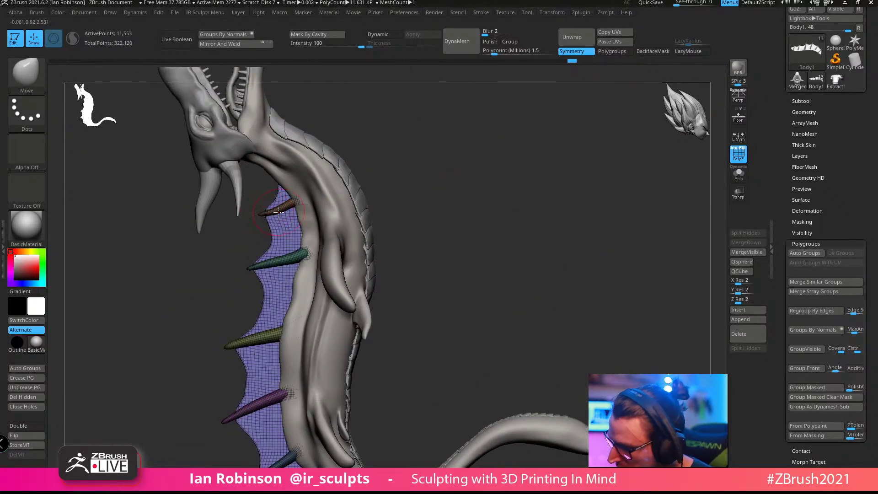
pyautogui.keyDown('alt'); pyautogui.moveTo(512, 183); pyautogui.dragTo(519, 247); pyautogui.keyUp('alt')
pyautogui.moveTo(546, 169)
pyautogui.mouseDown()
pyautogui.moveTo(555, 166)
pyautogui.moveTo(520, 168)
pyautogui.mouseUp()
pyautogui.moveTo(546, 197)
pyautogui.mouseDown()
pyautogui.moveTo(529, 202)
pyautogui.moveTo(555, 196)
pyautogui.moveTo(525, 226)
pyautogui.moveTo(506, 309)
pyautogui.mouseUp()
pyautogui.keyDown('alt'); pyautogui.moveTo(382, 335); pyautogui.dragTo(391, 296); pyautogui.keyUp('alt')
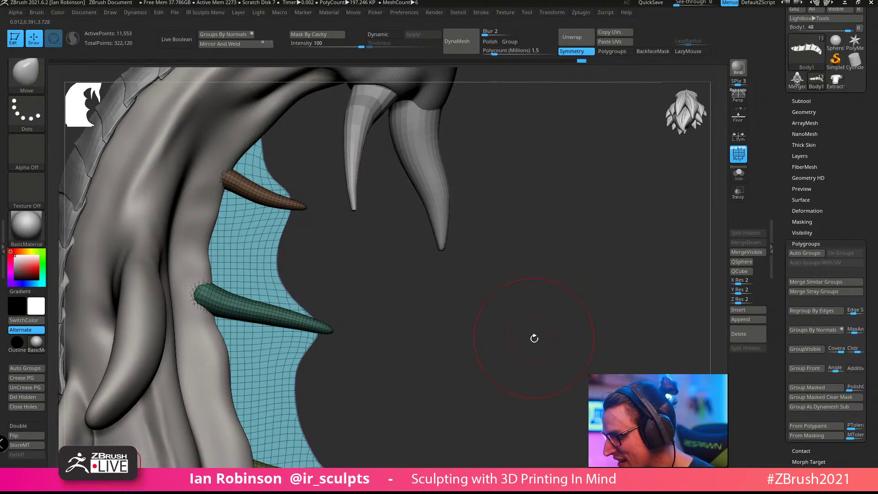
pyautogui.moveTo(534, 339); pyautogui.dragTo(498, 263)
pyautogui.hotkey('shift', 's')
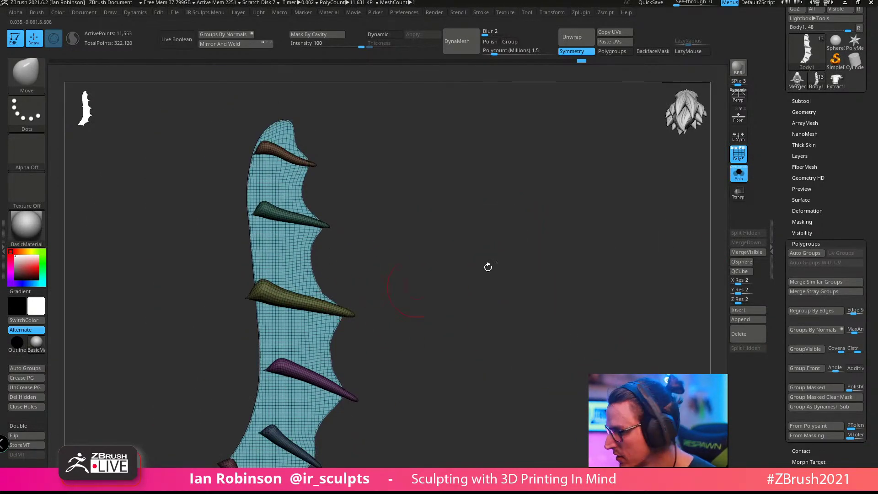
pyautogui.click(800, 101)
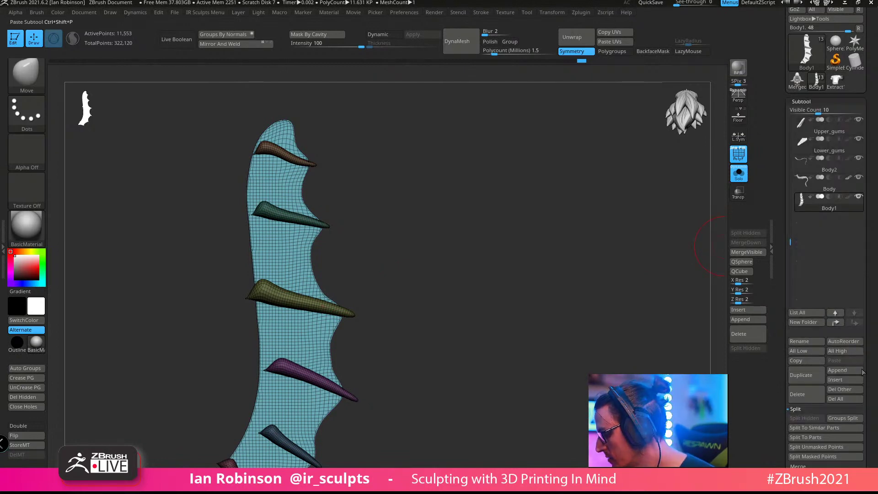
pyautogui.click(816, 447)
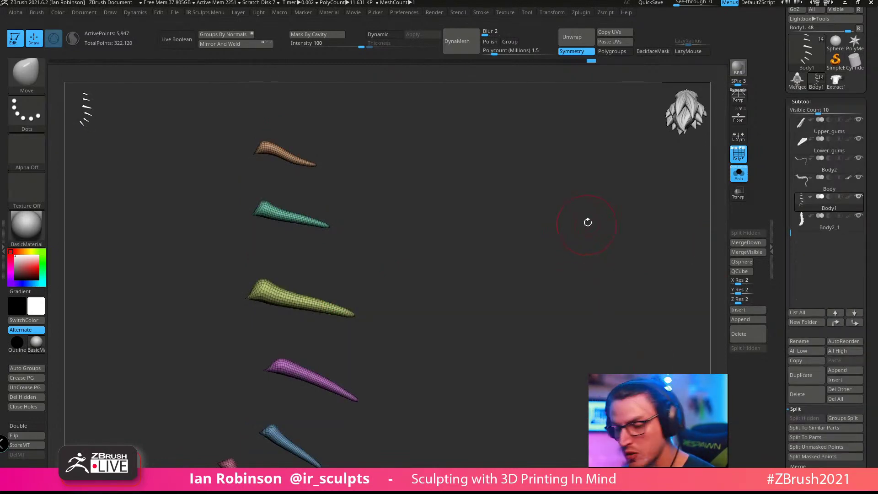
# Step: Select the split-off membrane subtool and switch to the ZModeler brush
pyautogui.press('Down')
pyautogui.moveTo(519, 180)
pyautogui.mouseDown()
pyautogui.moveTo(543, 202)
pyautogui.moveTo(541, 163)
pyautogui.moveTo(547, 253)
pyautogui.moveTo(568, 227)
pyautogui.moveTo(550, 214)
pyautogui.moveTo(548, 231)
pyautogui.mouseUp()
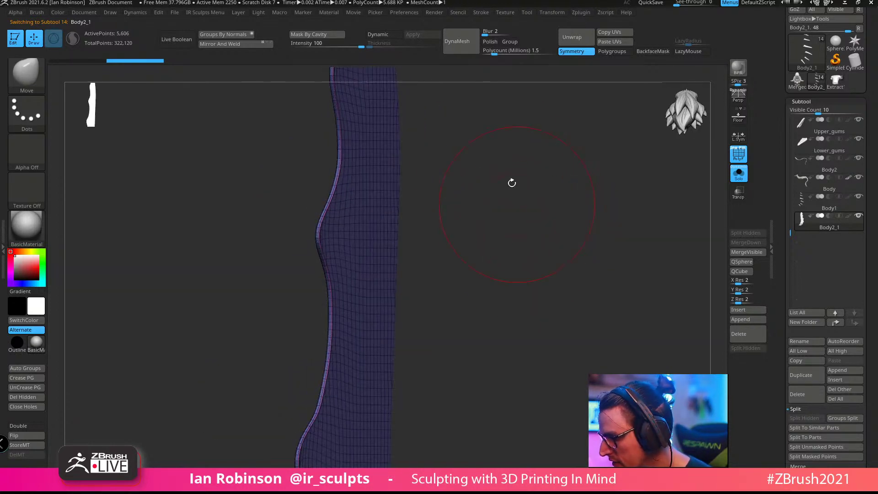
pyautogui.moveTo(486, 188)
pyautogui.mouseDown()
pyautogui.moveTo(484, 177)
pyautogui.moveTo(528, 190)
pyautogui.mouseUp()
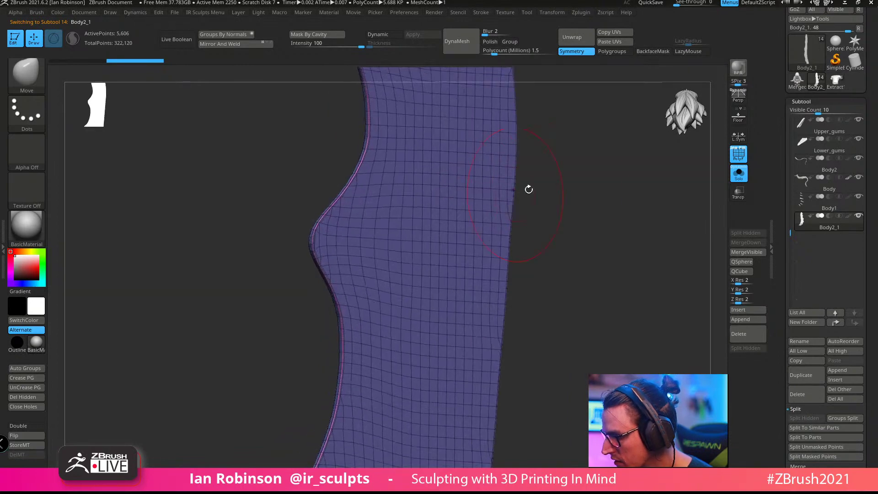
pyautogui.press('b')
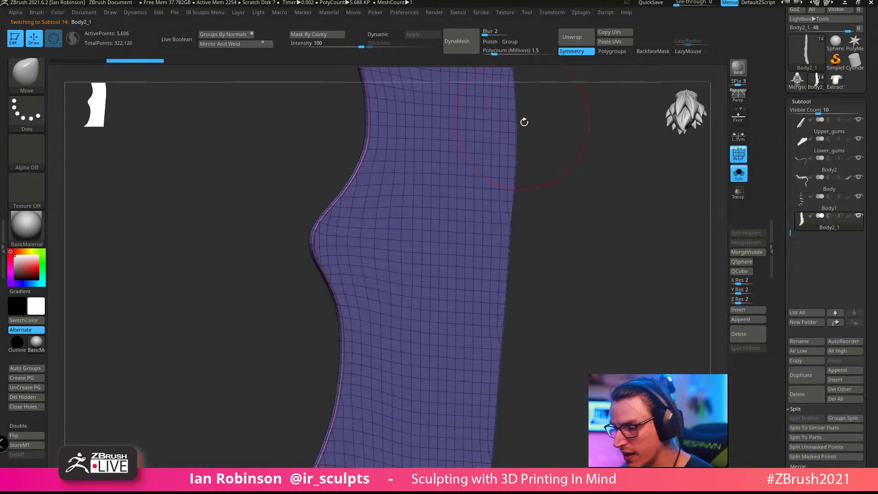
pyautogui.press('b')
pyautogui.press('z')
pyautogui.press('m')
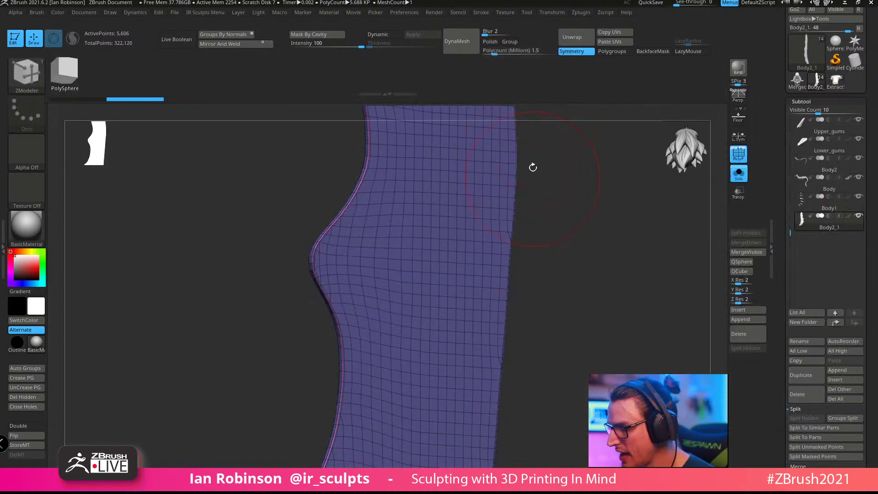
# Step: Turn on Local Symmetry and scale the membrane along its thin axis with the gizmo to thicken it
pyautogui.moveTo(582, 200); pyautogui.dragTo(580, 296)
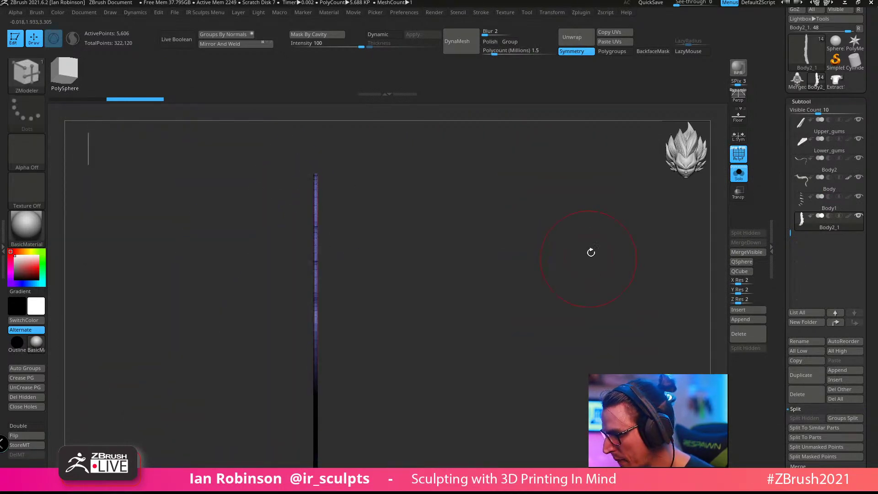
pyautogui.press('w')
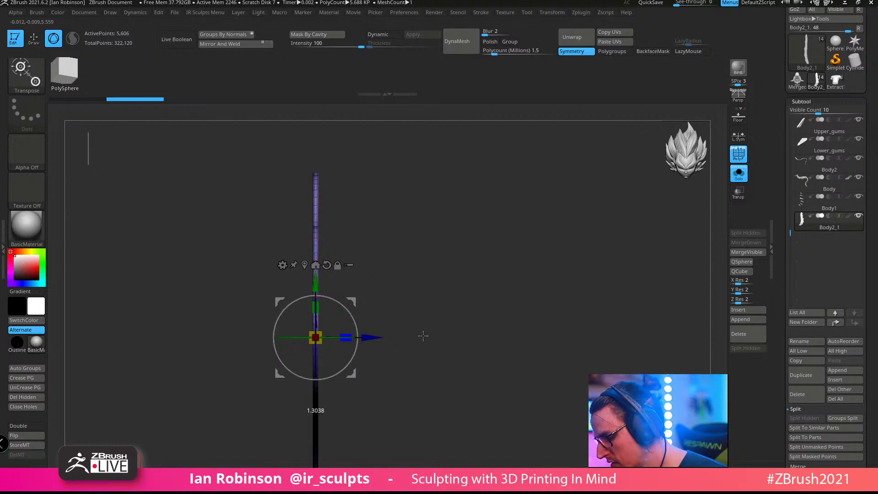
pyautogui.click(738, 137)
pyautogui.moveTo(364, 334); pyautogui.dragTo(681, 326)
pyautogui.moveTo(345, 336); pyautogui.dragTo(539, 321)
pyautogui.press('q')
pyautogui.moveTo(507, 267)
pyautogui.mouseDown()
pyautogui.moveTo(492, 257)
pyautogui.moveTo(508, 293)
pyautogui.moveTo(570, 229)
pyautogui.moveTo(545, 245)
pyautogui.mouseUp()
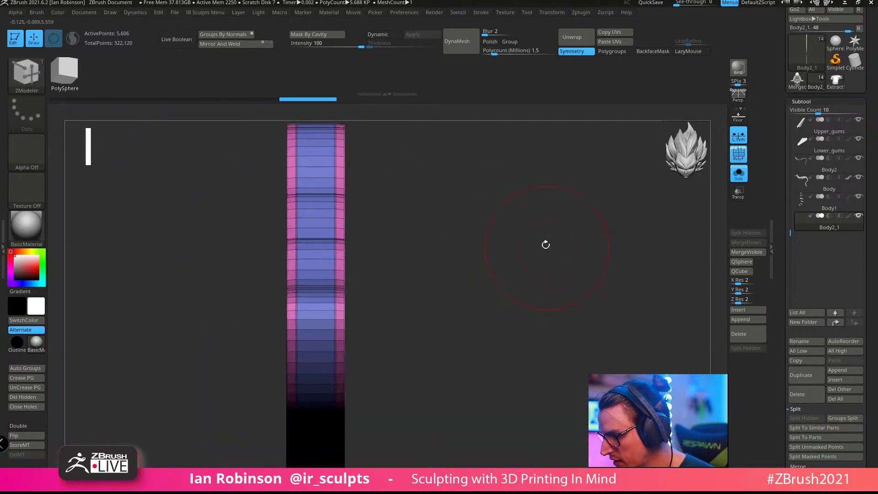
# Step: Set the ZModeler edge action to Insert with Multiple EdgeLoops and insert loops along the membrane's thin edge
pyautogui.moveTo(462, 220)
pyautogui.keyDown('alt'); pyautogui.mouseDown()
pyautogui.moveTo(441, 215)
pyautogui.moveTo(474, 199)
pyautogui.moveTo(500, 243)
pyautogui.moveTo(478, 222)
pyautogui.mouseUp(); pyautogui.keyUp('alt')
pyautogui.press('w')
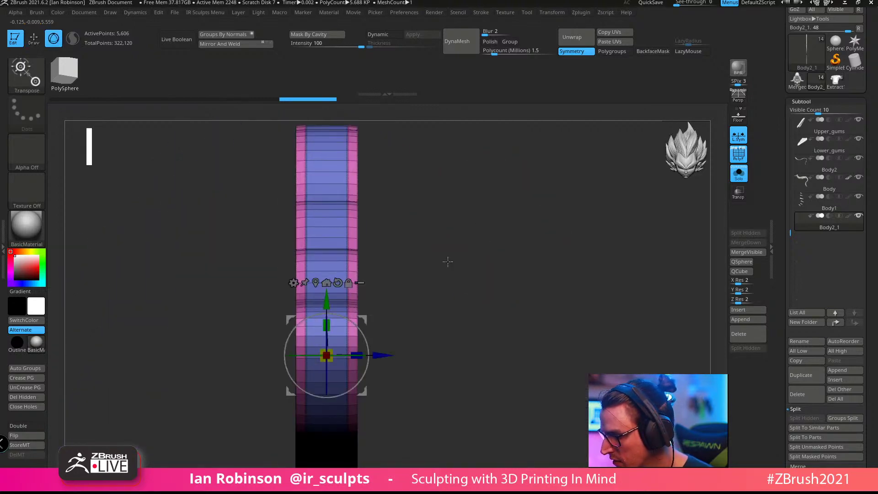
pyautogui.press('q')
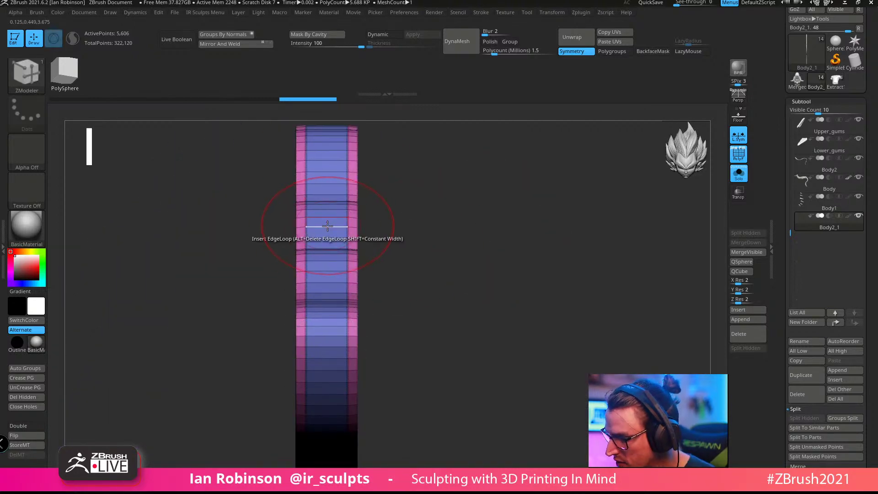
pyautogui.press('space')
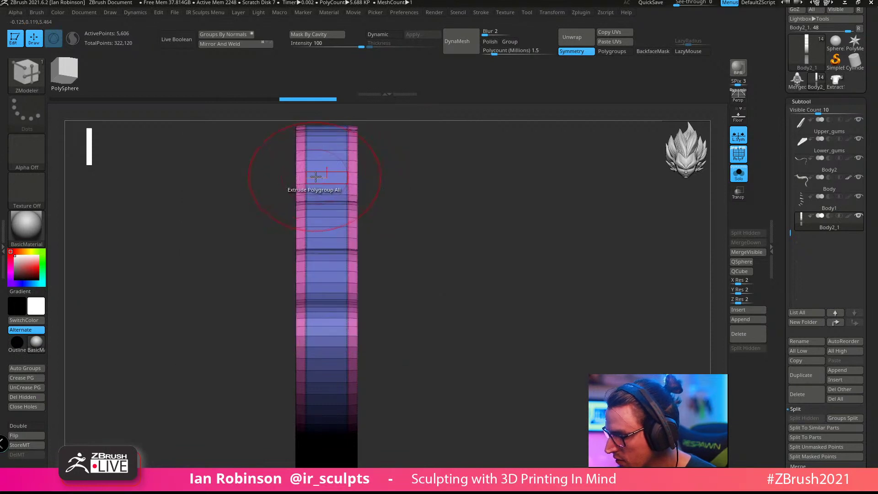
pyautogui.press('space')
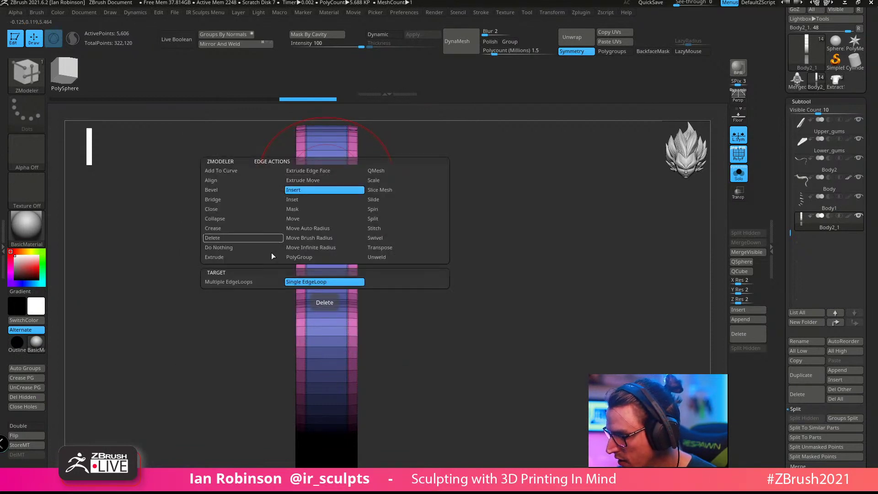
pyautogui.click(229, 281)
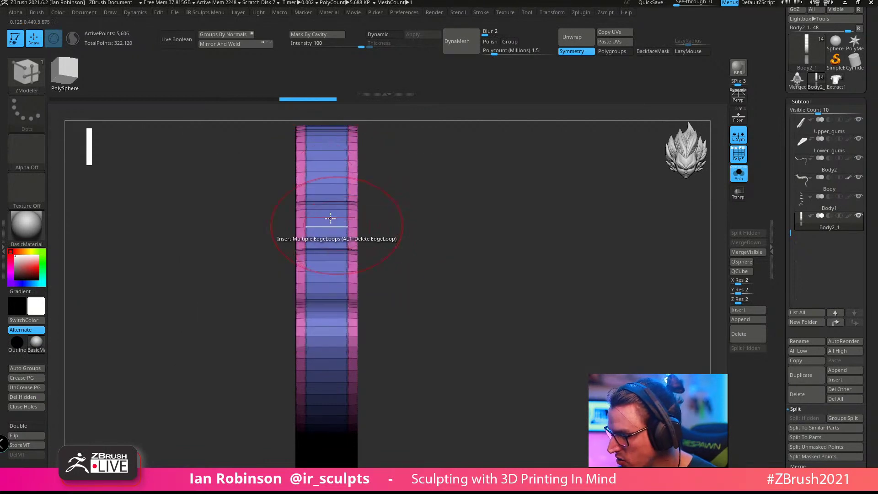
pyautogui.click(327, 183)
# Step: Switch the masking brush to MaskPen and mask the narrow centre strip along the membrane's full length
pyautogui.moveTo(459, 190)
pyautogui.mouseDown()
pyautogui.moveTo(474, 202)
pyautogui.moveTo(405, 182)
pyautogui.moveTo(530, 193)
pyautogui.moveTo(439, 195)
pyautogui.mouseUp()
pyautogui.press('ctrl')
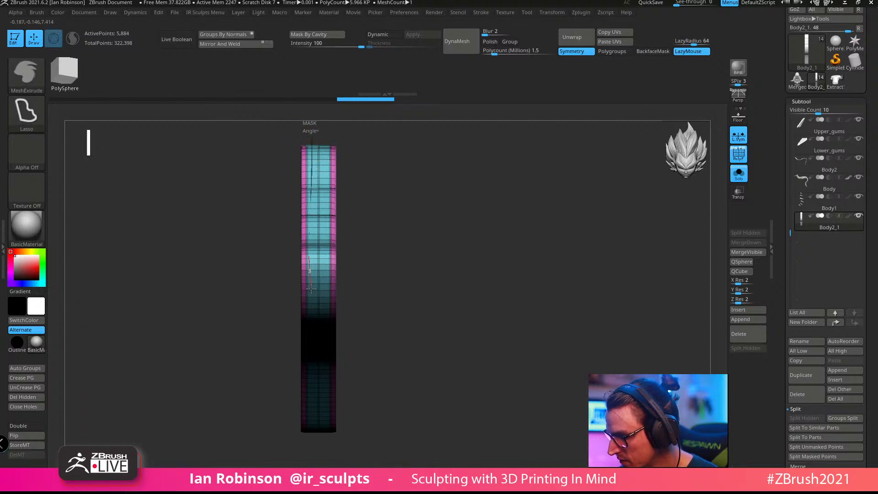
pyautogui.keyDown('ctrl'); pyautogui.moveTo(311, 288); pyautogui.dragTo(314, 284); pyautogui.keyUp('ctrl')
pyautogui.keyDown('ctrl'); pyautogui.click(26, 76); pyautogui.keyUp('ctrl')
pyautogui.keyDown('ctrl'); pyautogui.click(77, 83); pyautogui.keyUp('ctrl')
pyautogui.moveTo(456, 239)
pyautogui.keyDown('alt'); pyautogui.mouseDown()
pyautogui.moveTo(455, 272)
pyautogui.moveTo(362, 170)
pyautogui.moveTo(427, 211)
pyautogui.mouseUp(); pyautogui.keyUp('alt')
pyautogui.keyDown('ctrl'); pyautogui.click(27, 75); pyautogui.keyUp('ctrl')
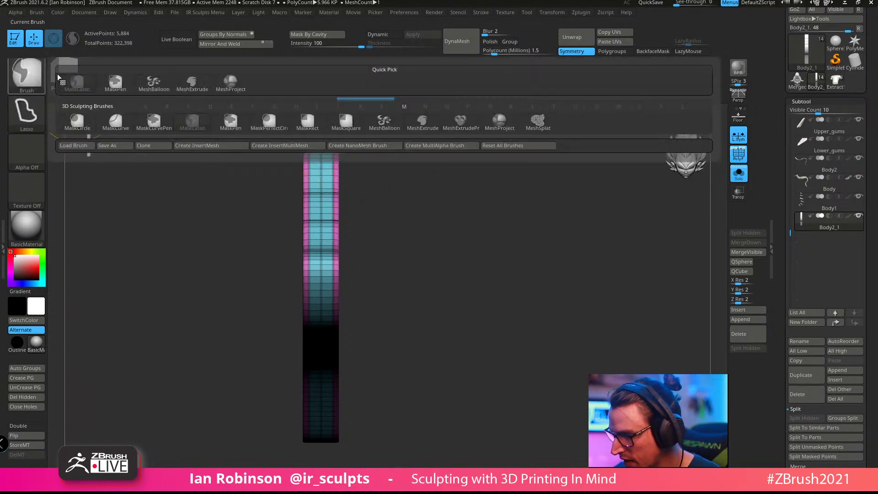
pyautogui.keyDown('ctrl'); pyautogui.click(128, 87); pyautogui.keyUp('ctrl')
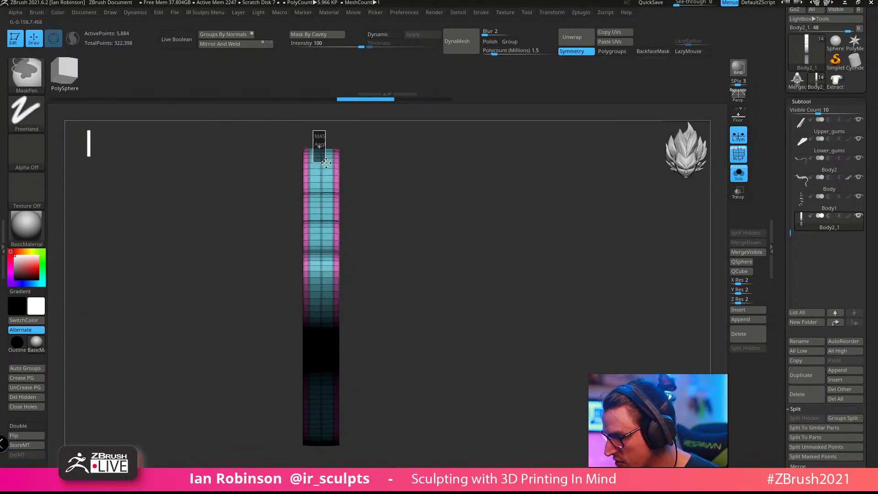
pyautogui.keyDown('ctrl'); pyautogui.moveTo(328, 368); pyautogui.dragTo(325, 437); pyautogui.keyUp('ctrl')
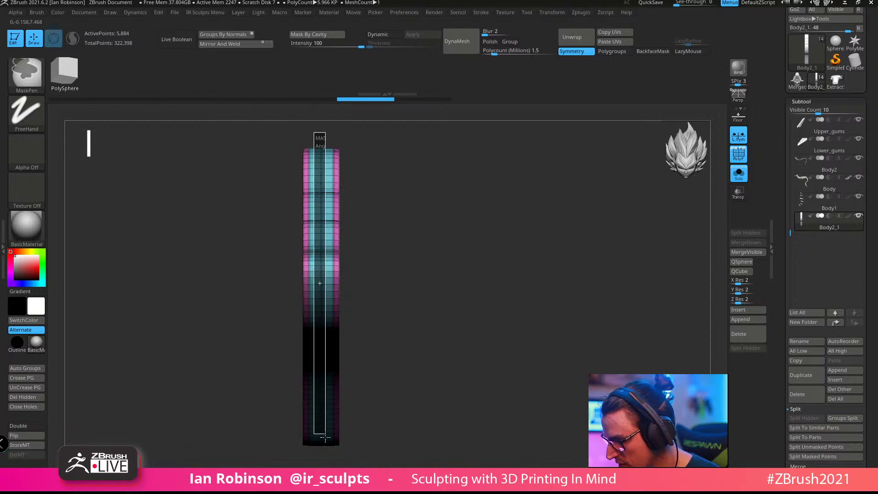
pyautogui.keyDown('ctrl'); pyautogui.moveTo(321, 302); pyautogui.dragTo(321, 302); pyautogui.keyUp('ctrl')
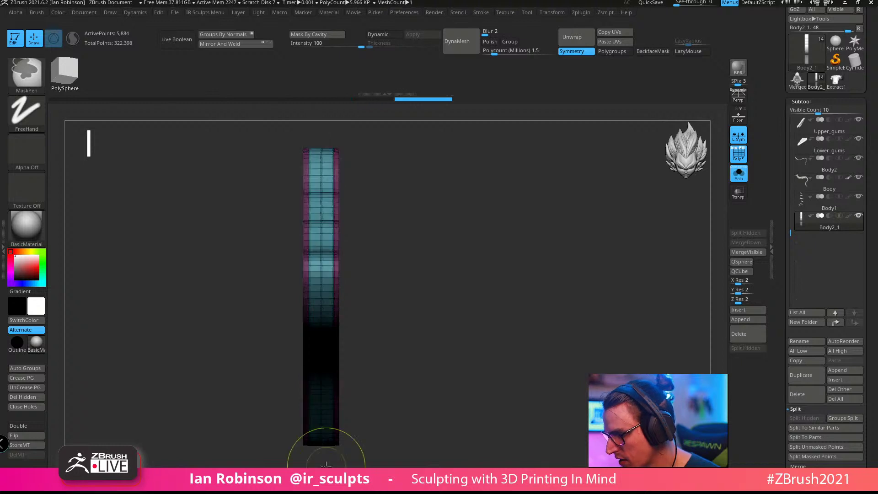
# Step: Scale up the unmasked centre strip of the membrane's thin edge to about 1.06 with the gizmo to form a raised ridge
pyautogui.press('w')
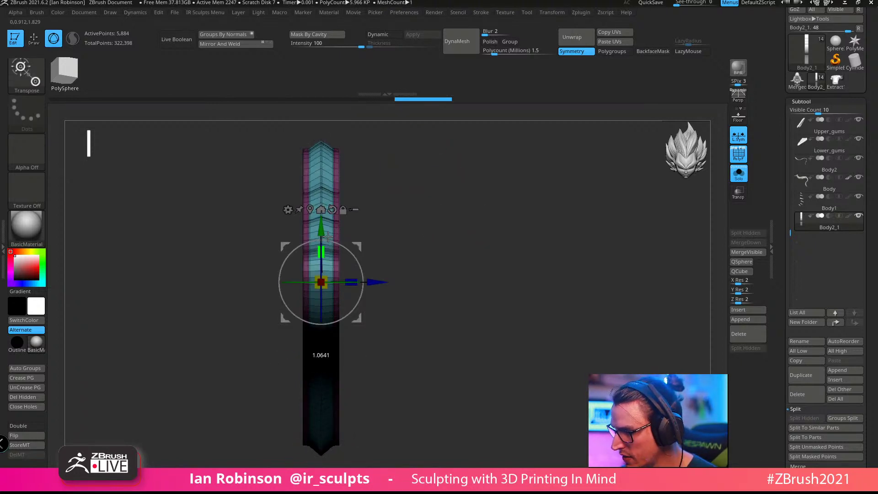
pyautogui.moveTo(329, 234); pyautogui.dragTo(329, 234)
pyautogui.keyDown('shift'); pyautogui.moveTo(439, 192); pyautogui.dragTo(522, 160); pyautogui.keyUp('shift')
pyautogui.moveTo(512, 159); pyautogui.dragTo(539, 247)
pyautogui.keyDown('alt'); pyautogui.moveTo(545, 192); pyautogui.dragTo(542, 217); pyautogui.keyUp('alt')
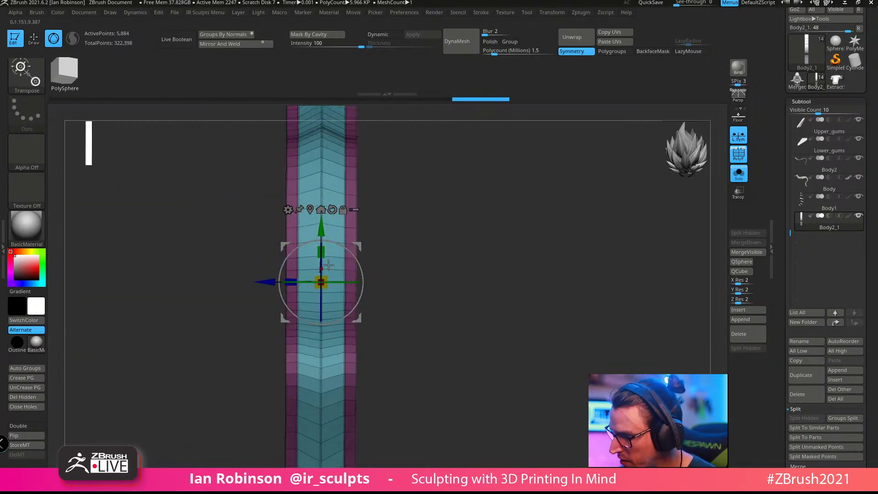
pyautogui.moveTo(326, 248); pyautogui.dragTo(326, 248)
pyautogui.moveTo(505, 210)
pyautogui.keyDown('alt'); pyautogui.mouseDown()
pyautogui.moveTo(506, 186)
pyautogui.moveTo(523, 196)
pyautogui.moveTo(516, 290)
pyautogui.moveTo(481, 254)
pyautogui.mouseUp(); pyautogui.keyUp('alt')
# Step: Set the ZModeler edge action to Insert with Single EdgeLoop and insert two loops beside the membrane's centre ridge
pyautogui.press('q')
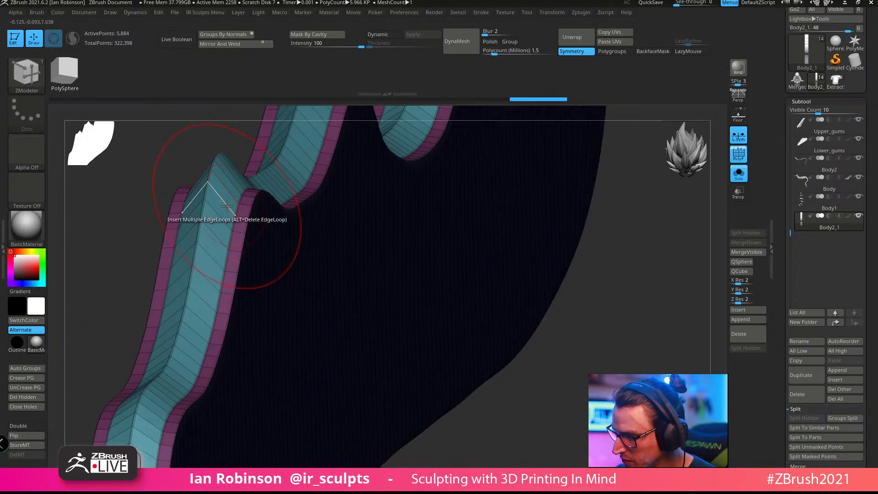
pyautogui.press('space')
pyautogui.click(215, 219)
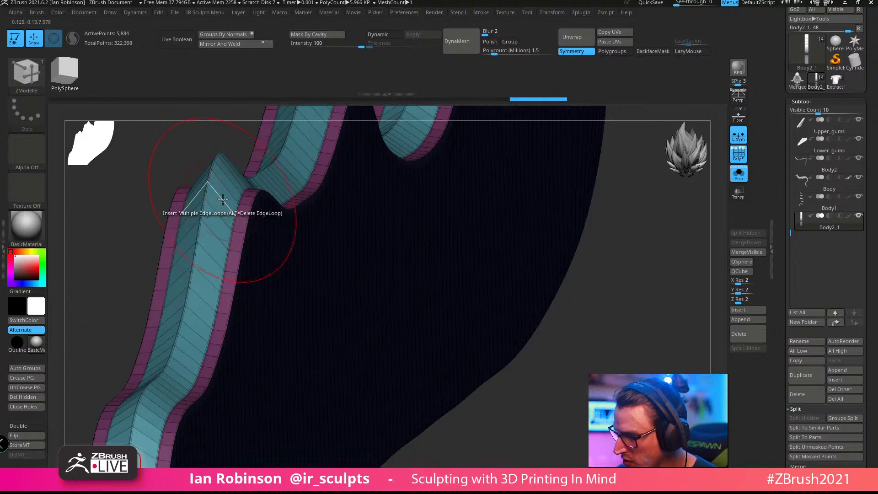
pyautogui.press('space')
pyautogui.click(203, 309)
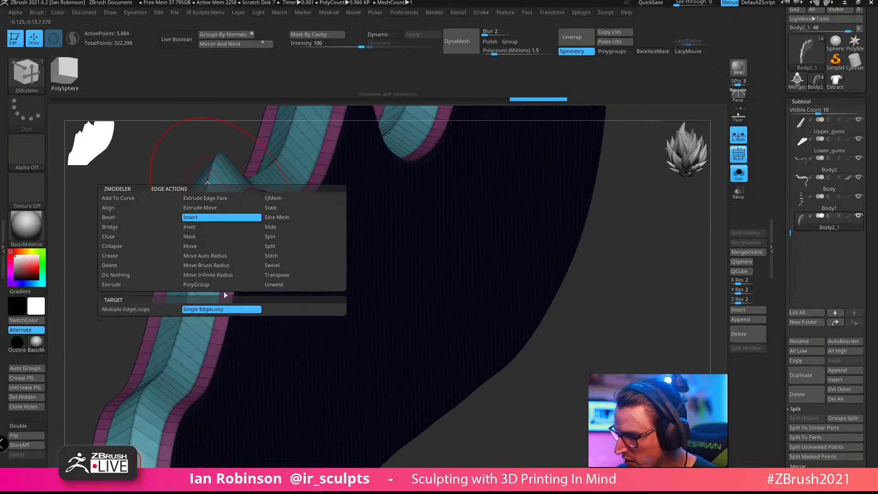
pyautogui.click(226, 205)
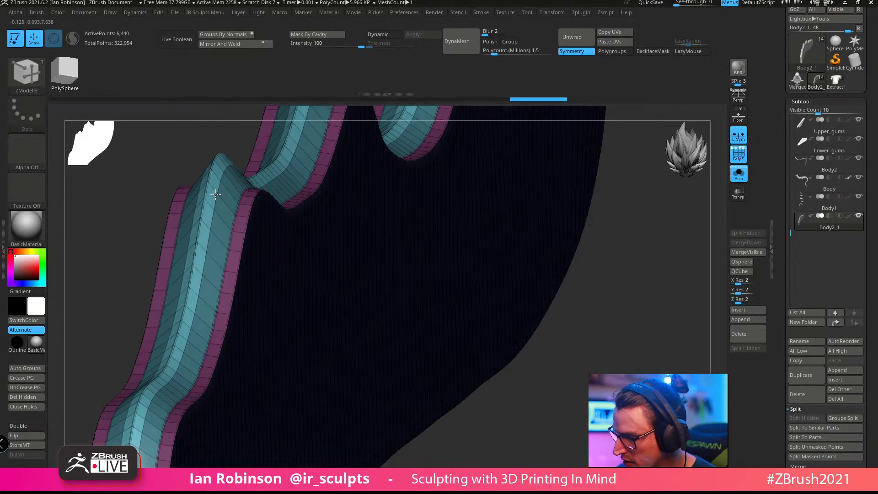
pyautogui.click(229, 208)
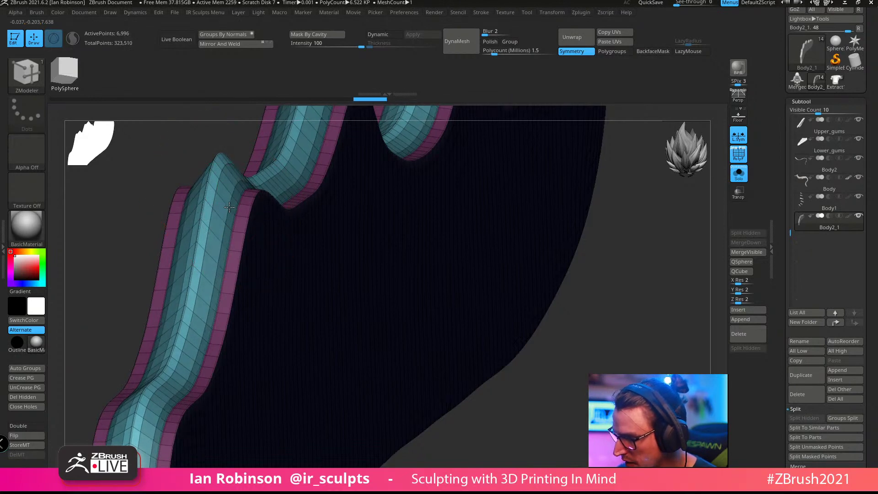
# Step: Apply Mirror And Weld to the membrane and turn off Solo to check it against the whole dragon
pyautogui.moveTo(244, 215)
pyautogui.keyDown('ctrl'); pyautogui.mouseDown(button='right')
pyautogui.moveTo(250, 247)
pyautogui.moveTo(243, 249)
pyautogui.moveTo(256, 247)
pyautogui.moveTo(247, 221)
pyautogui.mouseUp(button='right'); pyautogui.keyUp('ctrl')
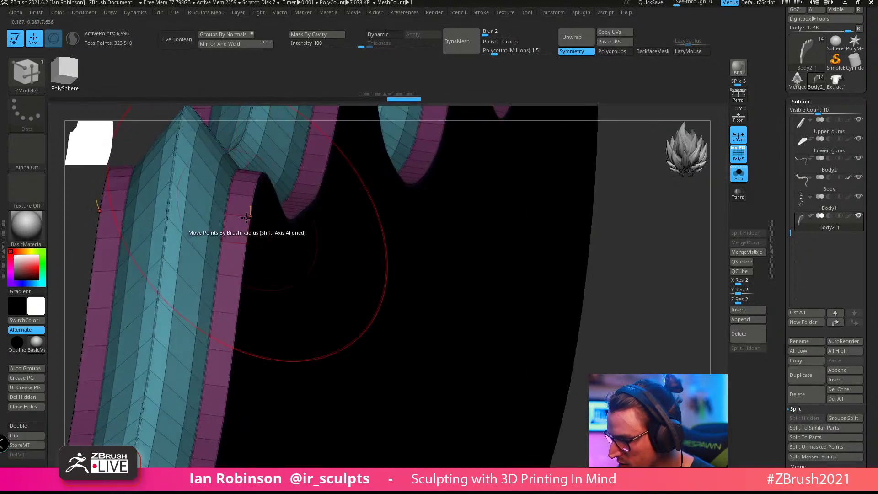
pyautogui.click(243, 216)
pyautogui.moveTo(320, 260)
pyautogui.mouseDown(button='right')
pyautogui.moveTo(376, 246)
pyautogui.moveTo(355, 262)
pyautogui.moveTo(357, 251)
pyautogui.mouseUp(button='right')
pyautogui.moveTo(357, 251)
pyautogui.mouseDown(button='right')
pyautogui.moveTo(453, 257)
pyautogui.moveTo(505, 275)
pyautogui.moveTo(461, 253)
pyautogui.moveTo(509, 278)
pyautogui.moveTo(461, 231)
pyautogui.mouseUp(button='right')
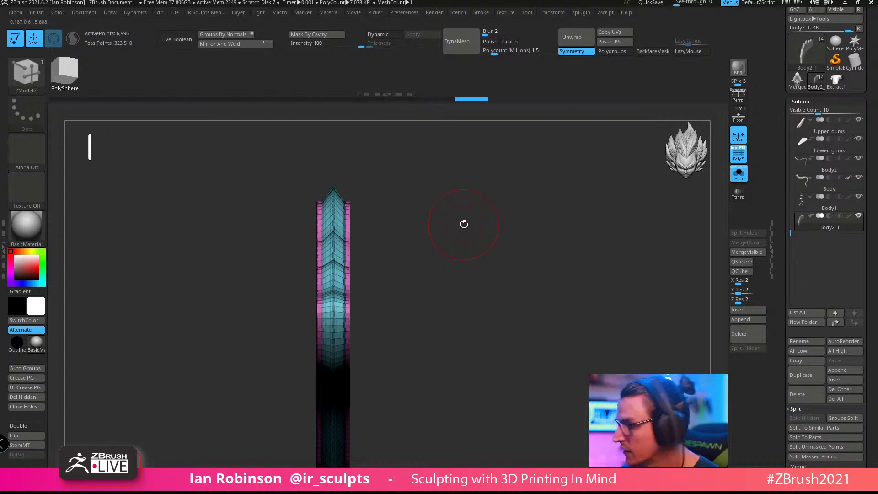
pyautogui.press('space')
pyautogui.click(494, 183)
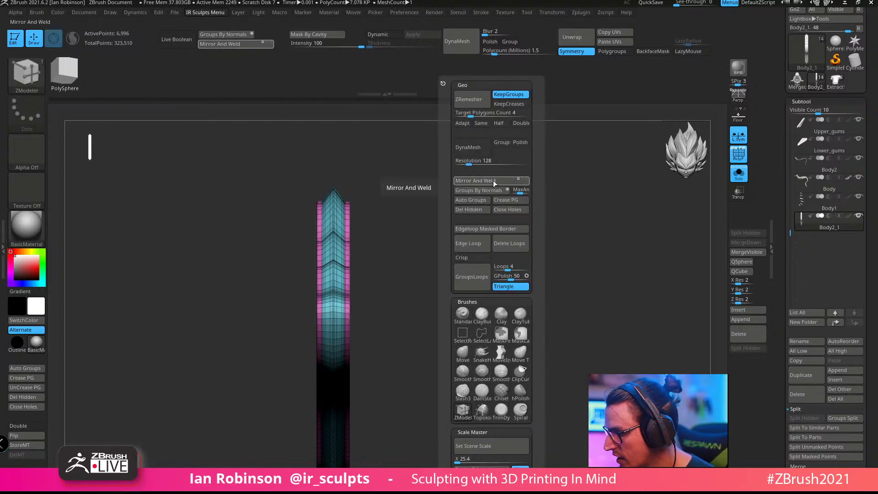
pyautogui.moveTo(460, 222)
pyautogui.keyDown('ctrl'); pyautogui.mouseDown(button='right')
pyautogui.moveTo(430, 352)
pyautogui.moveTo(507, 190)
pyautogui.mouseUp(button='right'); pyautogui.keyUp('ctrl')
pyautogui.click(739, 175)
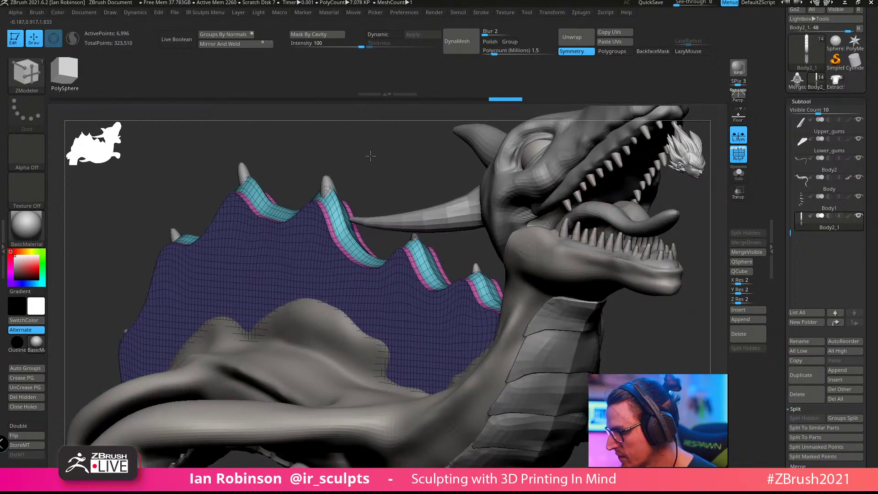
pyautogui.moveTo(347, 220); pyautogui.dragTo(529, 173, button='right')
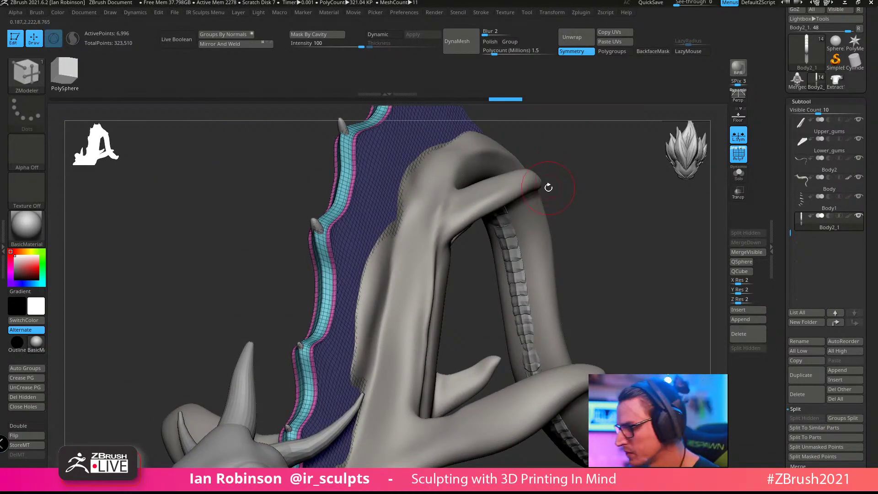
# Step: Reselect the ZModeler brush and reduce its draw size beside the membrane's spiked edge
pyautogui.press('d')
pyautogui.moveTo(601, 183)
pyautogui.mouseDown(button='right')
pyautogui.moveTo(609, 201)
pyautogui.moveTo(598, 224)
pyautogui.moveTo(600, 196)
pyautogui.moveTo(552, 251)
pyautogui.moveTo(472, 221)
pyautogui.moveTo(498, 194)
pyautogui.moveTo(524, 198)
pyautogui.moveTo(521, 244)
pyautogui.mouseUp(button='right')
pyautogui.press('b')
pyautogui.press('z')
pyautogui.press('m')
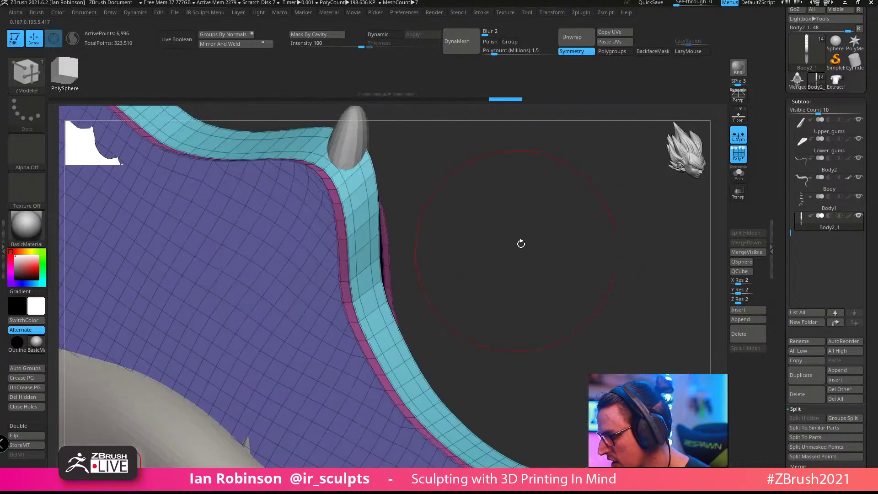
pyautogui.press('s')
pyautogui.moveTo(534, 229); pyautogui.dragTo(518, 228)
pyautogui.moveTo(604, 260); pyautogui.dragTo(586, 275, button='right')
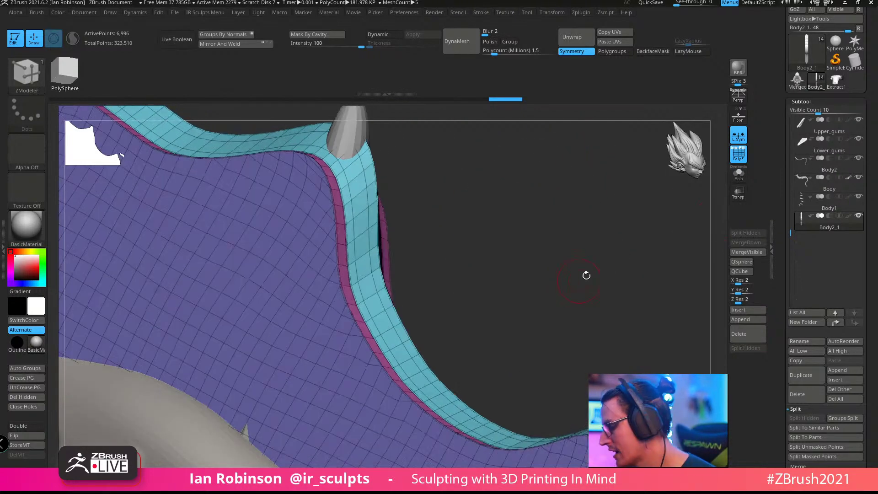
pyautogui.moveTo(638, 264); pyautogui.dragTo(632, 252, button='right')
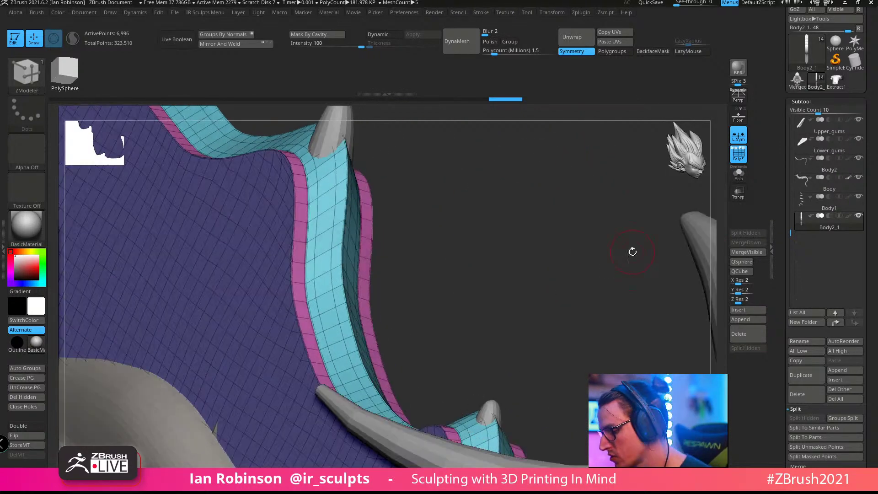
# Step: Try a crease bevel on the membrane with a Bevel Width of 0.0114, and undo it
pyautogui.scroll(-5, 823, 275)
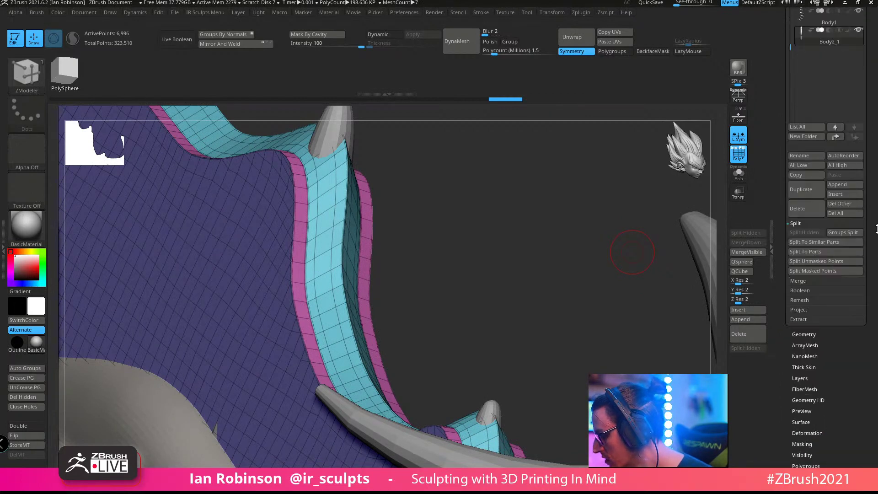
pyautogui.click(817, 295)
pyautogui.scroll(3, 877, 114)
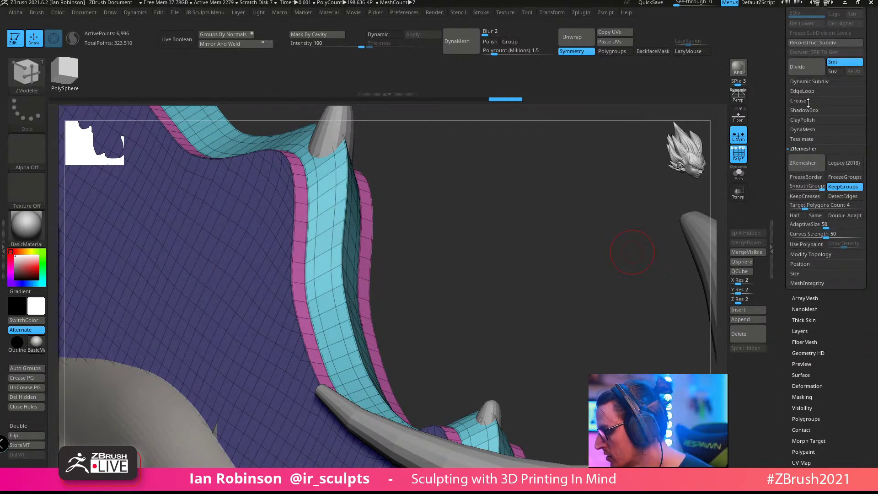
pyautogui.click(807, 101)
pyautogui.moveTo(832, 170); pyautogui.dragTo(817, 174)
pyautogui.hotkey('ctrl', 'z')
pyautogui.moveTo(510, 221); pyautogui.dragTo(458, 254)
pyautogui.moveTo(449, 193); pyautogui.dragTo(499, 207)
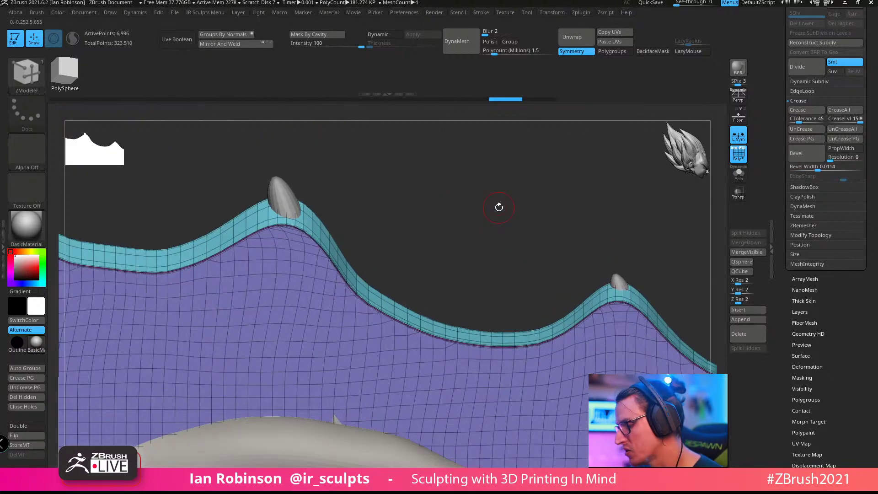
# Step: Solo the membrane and ZRemesh it with KeepGroups and KeepCreases on and a Target Polygons Count of 5
pyautogui.click(739, 174)
pyautogui.moveTo(580, 211); pyautogui.dragTo(508, 161)
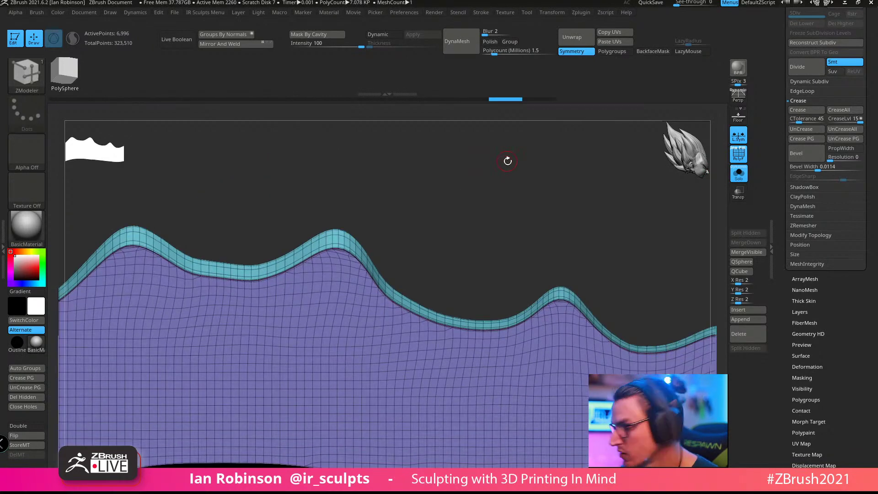
pyautogui.click(810, 226)
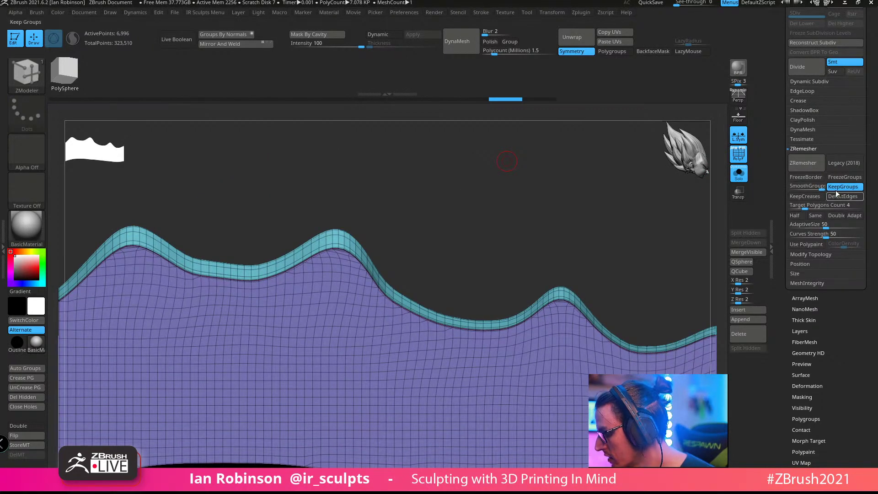
pyautogui.click(820, 198)
pyautogui.moveTo(629, 243); pyautogui.dragTo(498, 254)
pyautogui.moveTo(446, 266); pyautogui.dragTo(599, 227)
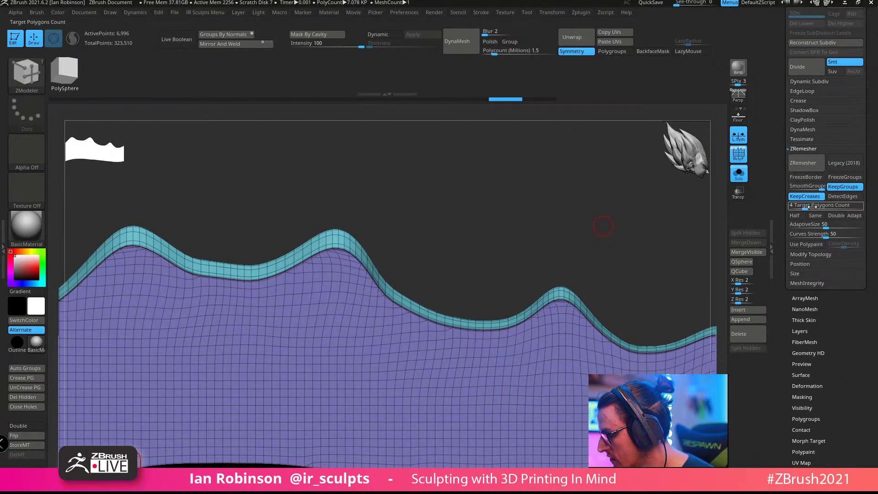
pyautogui.moveTo(813, 206); pyautogui.dragTo(814, 207)
pyautogui.click(810, 160)
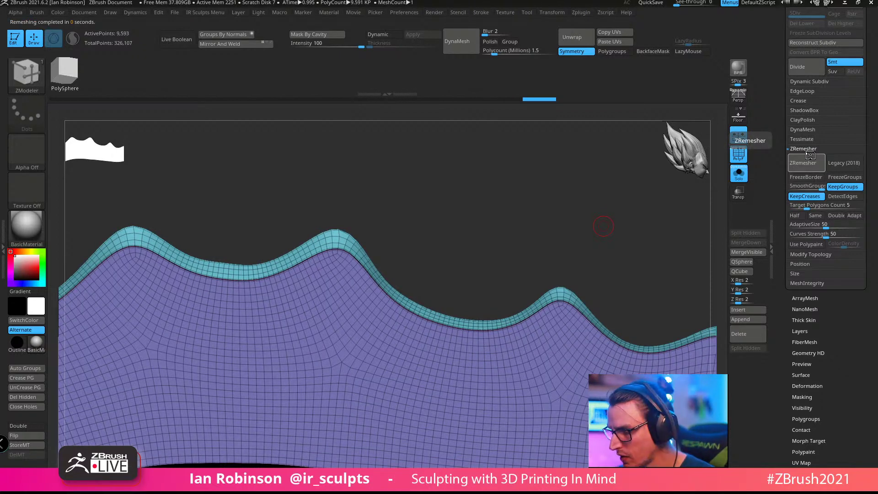
# Step: Mask the membrane's thin edge except the bands beside the centre ridge, and raise those bands with the gizmo to round the profile
pyautogui.moveTo(476, 181); pyautogui.dragTo(485, 208)
pyautogui.moveTo(482, 206)
pyautogui.mouseDown()
pyautogui.moveTo(506, 188)
pyautogui.moveTo(476, 200)
pyautogui.moveTo(372, 186)
pyautogui.moveTo(431, 172)
pyautogui.moveTo(383, 169)
pyautogui.mouseUp()
pyautogui.keyDown('ctrl'); pyautogui.moveTo(350, 135); pyautogui.dragTo(353, 189); pyautogui.keyUp('ctrl')
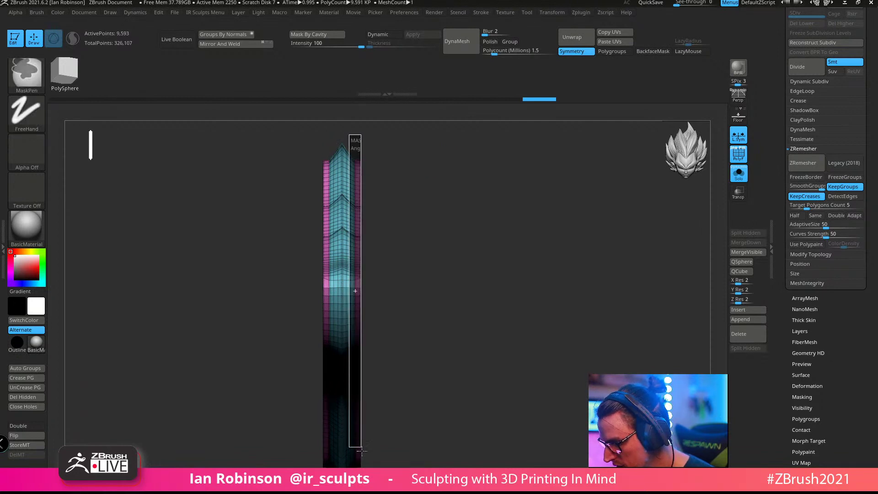
pyautogui.keyDown('ctrl'); pyautogui.moveTo(354, 311); pyautogui.dragTo(354, 320); pyautogui.keyUp('ctrl')
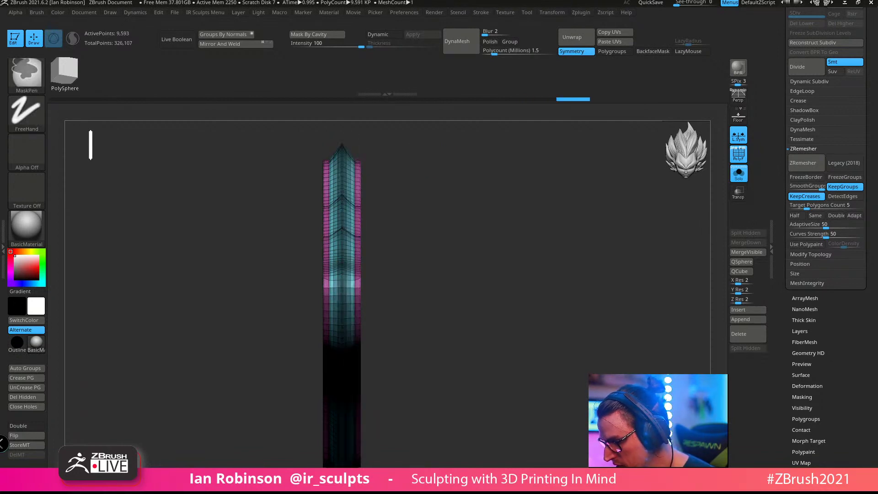
pyautogui.moveTo(480, 221); pyautogui.dragTo(371, 233)
pyautogui.press('w')
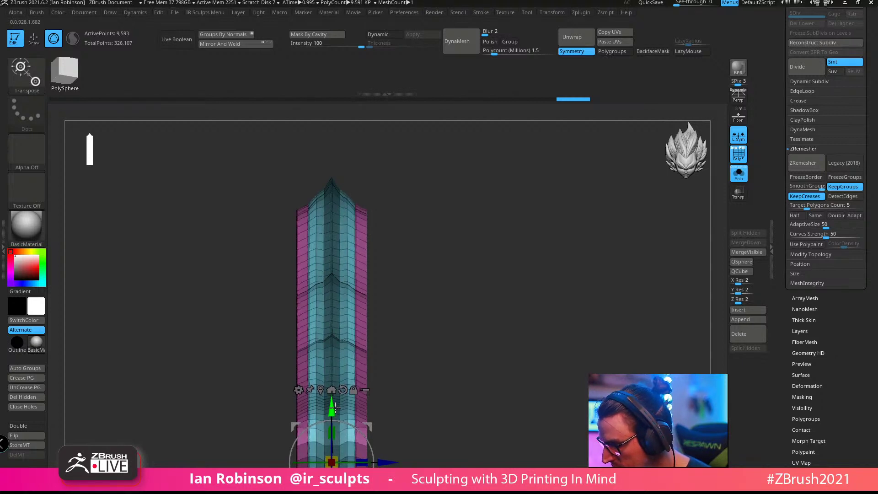
pyautogui.press('q')
# Step: Bevel the membrane's creased edges with a Bevel Width of 0.01859
pyautogui.moveTo(526, 288)
pyautogui.mouseDown()
pyautogui.moveTo(542, 276)
pyautogui.moveTo(674, 304)
pyautogui.moveTo(637, 306)
pyautogui.moveTo(670, 328)
pyautogui.moveTo(659, 407)
pyautogui.mouseUp()
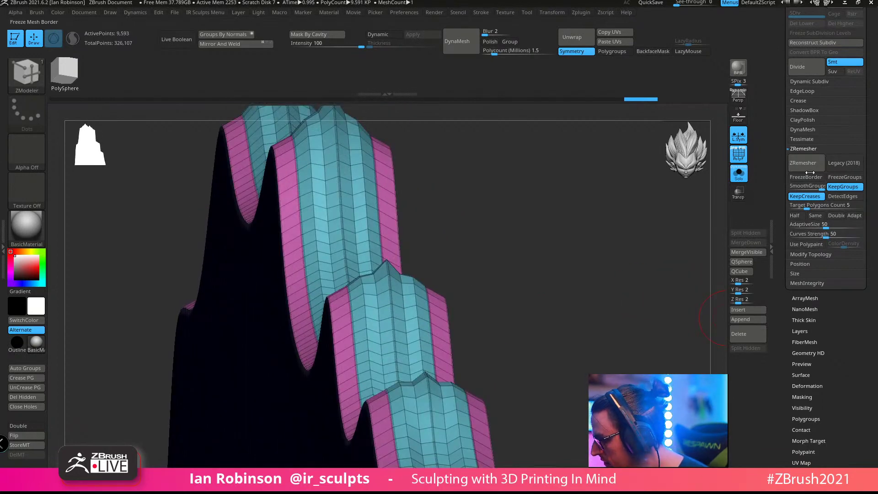
pyautogui.click(807, 100)
pyautogui.click(817, 171)
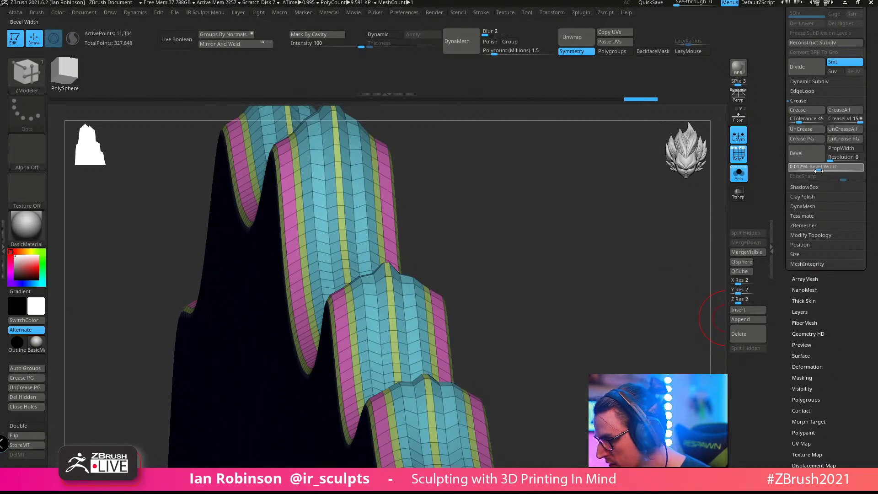
pyautogui.moveTo(818, 170); pyautogui.dragTo(821, 171)
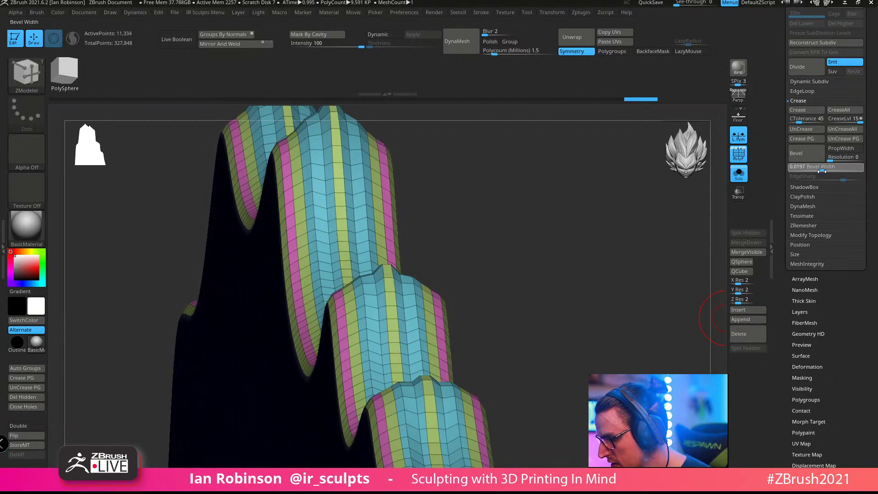
pyautogui.moveTo(563, 238)
pyautogui.mouseDown()
pyautogui.moveTo(555, 238)
pyautogui.moveTo(549, 206)
pyautogui.moveTo(572, 208)
pyautogui.moveTo(568, 190)
pyautogui.moveTo(542, 190)
pyautogui.moveTo(636, 166)
pyautogui.mouseUp()
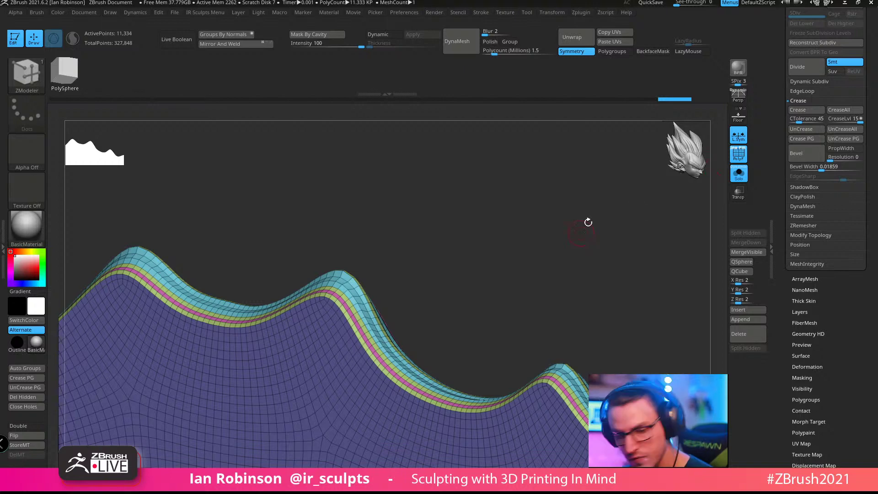
# Step: Turn on Dynamic Subdivision for the membrane and turn off Solo to show the whole dragon
pyautogui.press('d')
pyautogui.moveTo(570, 221); pyautogui.dragTo(566, 219)
pyautogui.click(739, 179)
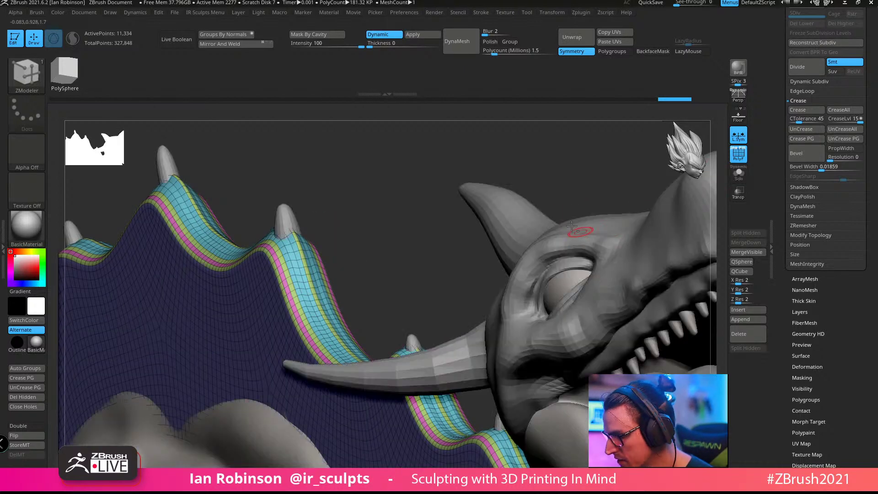
pyautogui.moveTo(598, 244)
pyautogui.mouseDown()
pyautogui.moveTo(553, 190)
pyautogui.moveTo(541, 233)
pyautogui.moveTo(508, 249)
pyautogui.moveTo(500, 182)
pyautogui.moveTo(514, 206)
pyautogui.moveTo(529, 159)
pyautogui.mouseUp()
# Step: Scale the membrane along its thin axis to about 0.75 with the gizmo to slim it between the spines
pyautogui.press('b')
pyautogui.press('m')
pyautogui.press('w')
pyautogui.keyDown('alt'); pyautogui.moveTo(470, 208); pyautogui.dragTo(533, 161); pyautogui.keyUp('alt')
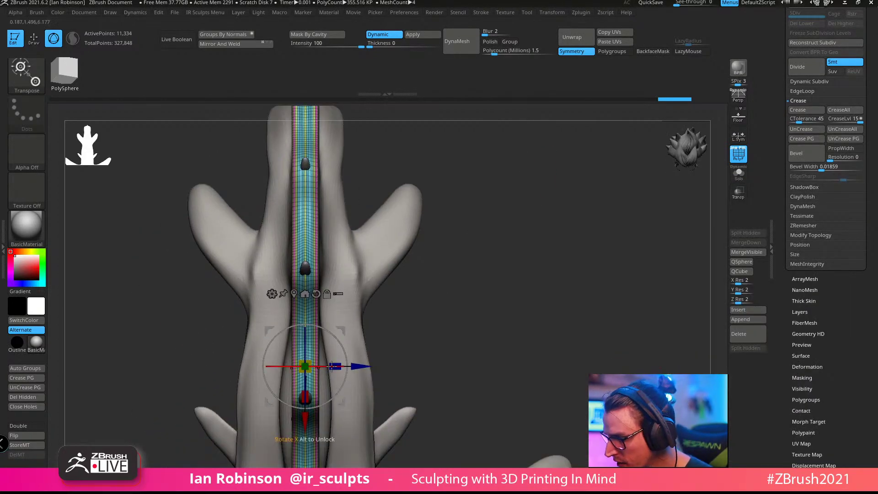
pyautogui.moveTo(335, 366); pyautogui.dragTo(297, 372)
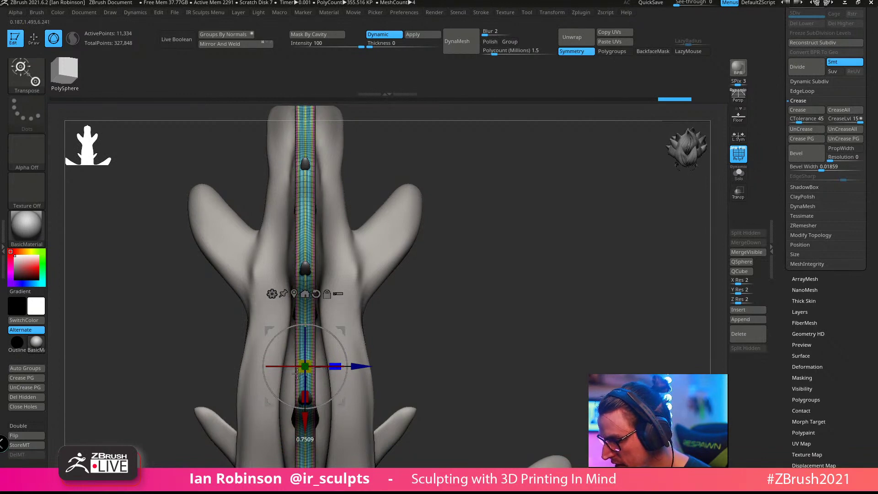
pyautogui.press('q')
# Step: Enlarge the Move brush to about 454 and try to reshape the membrane beside a buried back spine
pyautogui.moveTo(612, 228); pyautogui.dragTo(506, 216)
pyautogui.moveTo(458, 273)
pyautogui.mouseDown()
pyautogui.moveTo(485, 273)
pyautogui.moveTo(395, 243)
pyautogui.moveTo(471, 267)
pyautogui.mouseUp()
pyautogui.press('b')
pyautogui.press('m')
pyautogui.press('v')
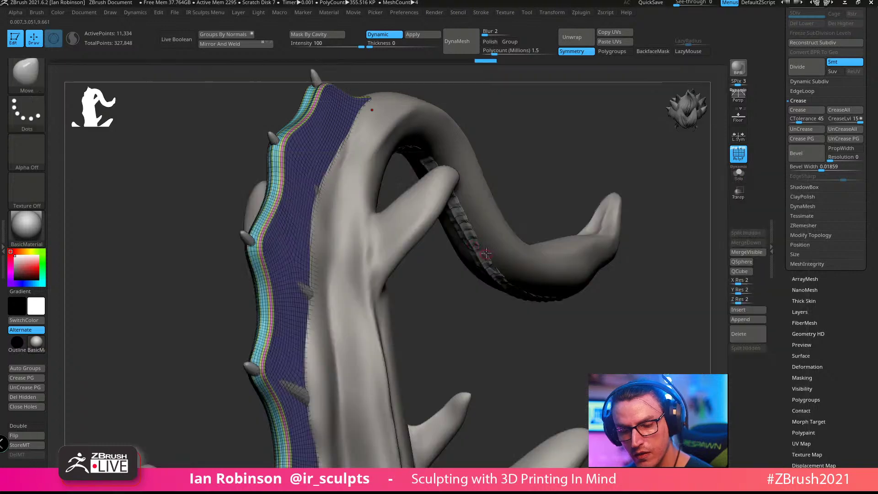
pyautogui.press('s')
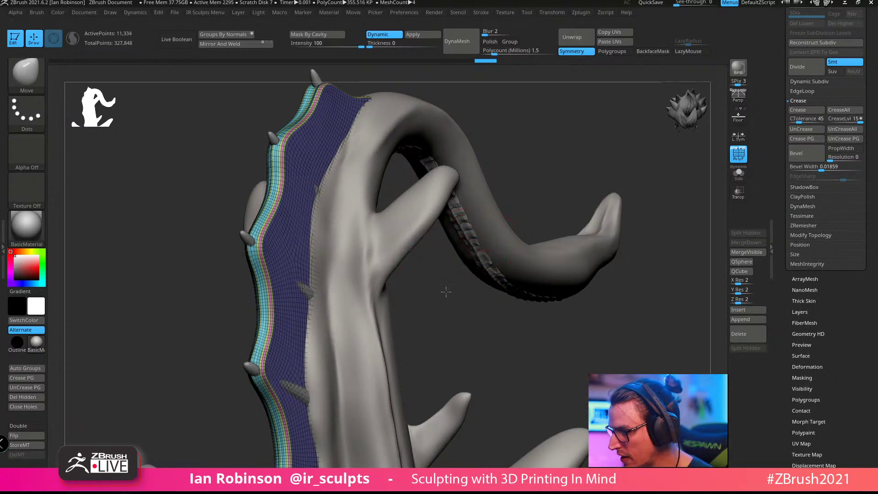
pyautogui.moveTo(446, 292); pyautogui.dragTo(369, 279)
pyautogui.moveTo(290, 261); pyautogui.dragTo(368, 284)
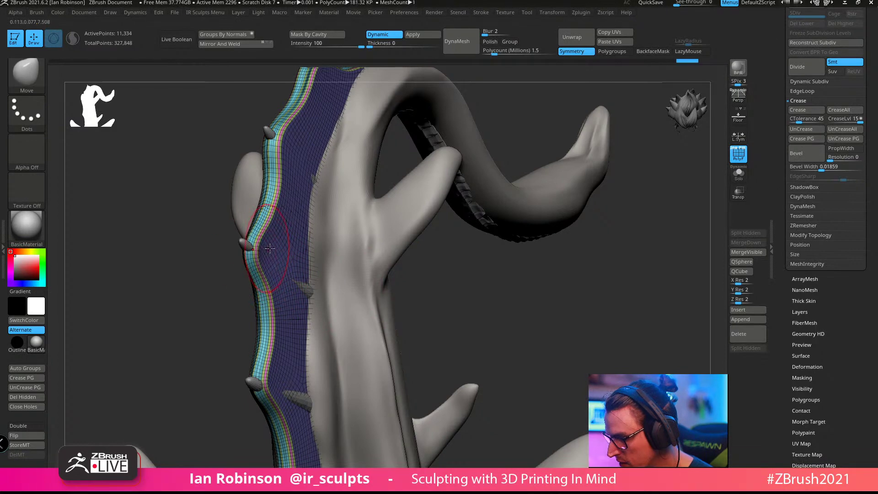
pyautogui.moveTo(420, 314); pyautogui.dragTo(480, 212)
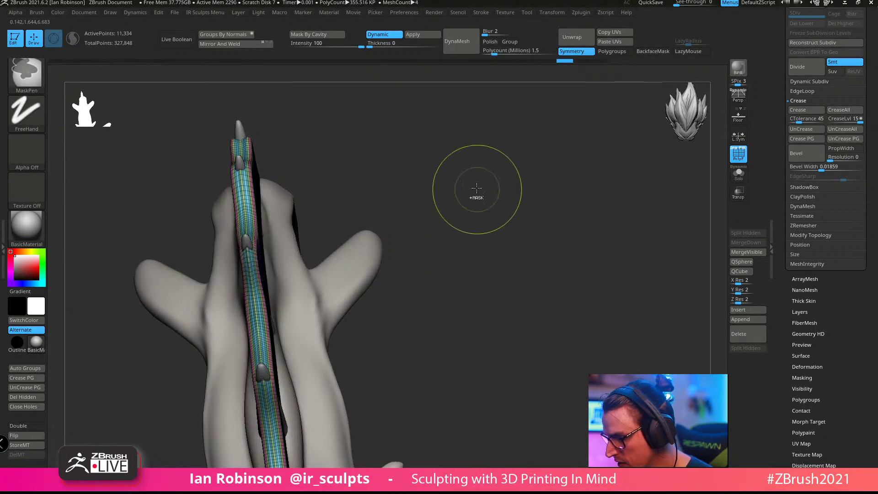
pyautogui.moveTo(486, 181)
pyautogui.mouseDown()
pyautogui.moveTo(455, 152)
pyautogui.moveTo(364, 122)
pyautogui.moveTo(261, 229)
pyautogui.moveTo(265, 151)
pyautogui.moveTo(330, 183)
pyautogui.mouseUp()
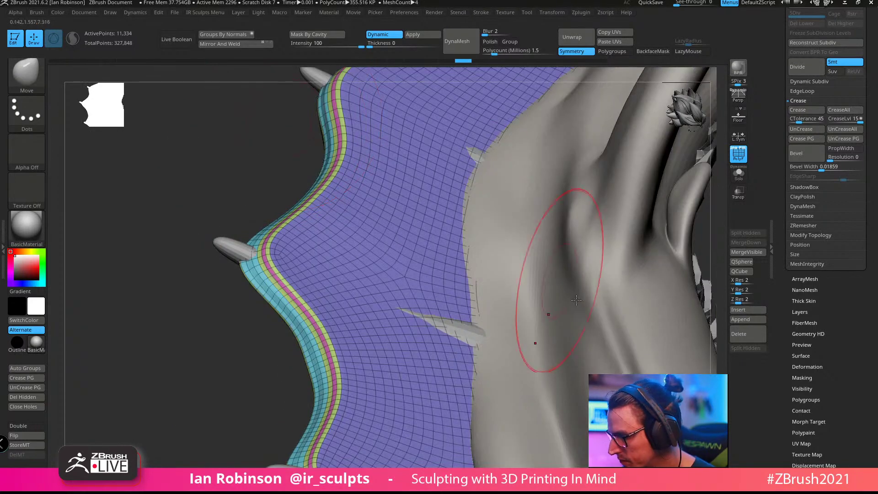
pyautogui.moveTo(647, 278)
pyautogui.mouseDown()
pyautogui.moveTo(524, 272)
pyautogui.moveTo(545, 250)
pyautogui.mouseUp()
pyautogui.press('s')
pyautogui.moveTo(415, 252); pyautogui.dragTo(427, 251)
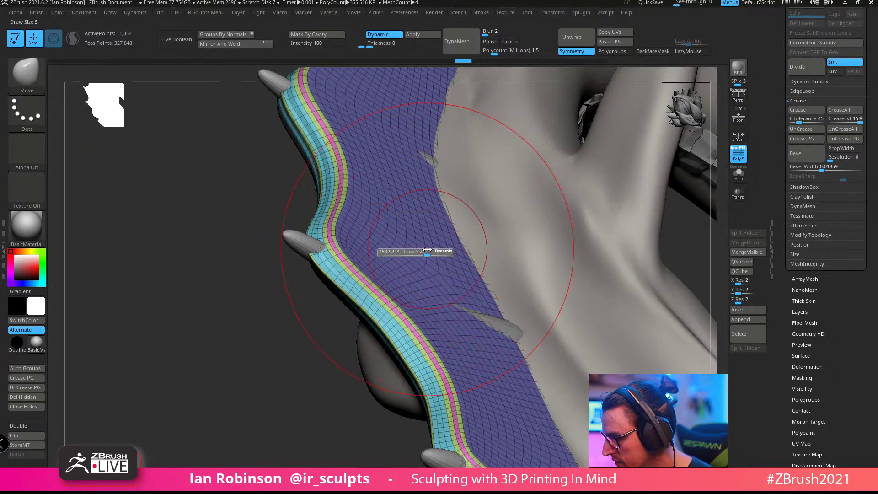
pyautogui.moveTo(357, 257); pyautogui.dragTo(345, 259)
pyautogui.hotkey('ctrl', 'z')
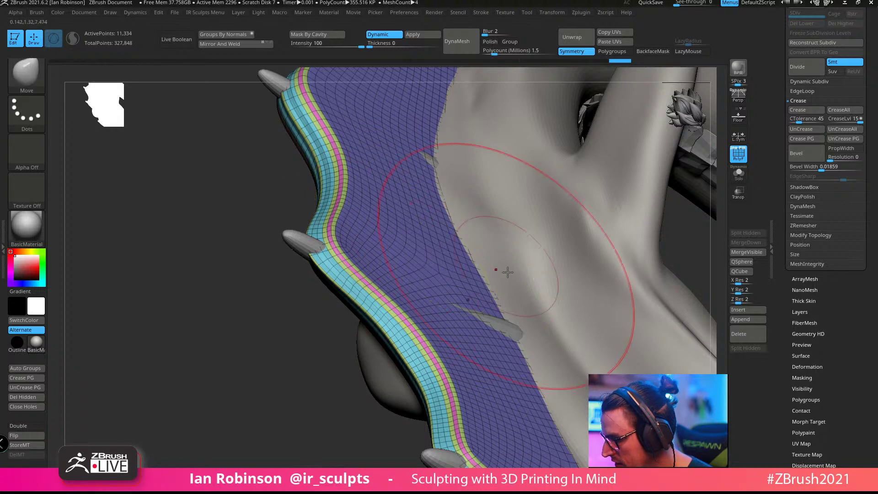
pyautogui.moveTo(409, 275)
pyautogui.keyDown('shift'); pyautogui.mouseDown()
pyautogui.moveTo(399, 273)
pyautogui.moveTo(409, 273)
pyautogui.mouseUp(); pyautogui.keyUp('shift')
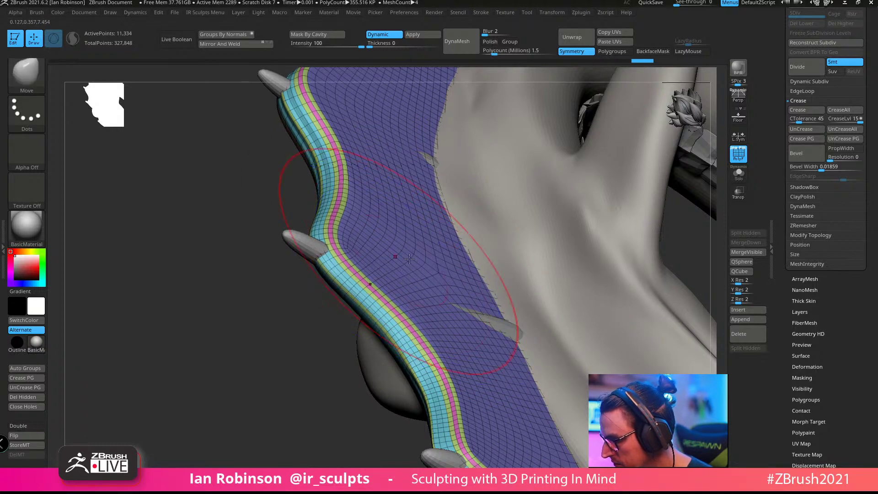
pyautogui.moveTo(394, 254)
pyautogui.mouseDown(button='right')
pyautogui.moveTo(388, 286)
pyautogui.moveTo(458, 283)
pyautogui.moveTo(449, 218)
pyautogui.mouseUp(button='right')
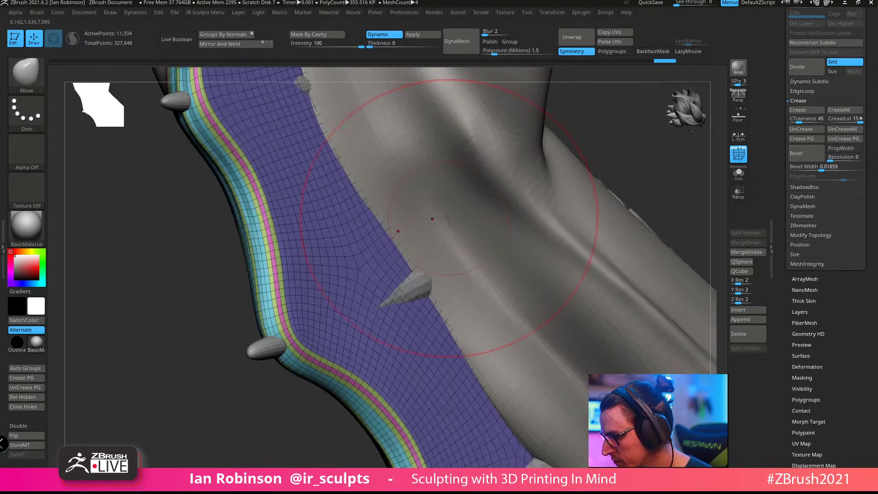
# Step: Carve the membrane down around one buried back spine with the ClayBuildup brush
pyautogui.press('b')
pyautogui.press('c')
pyautogui.press('b')
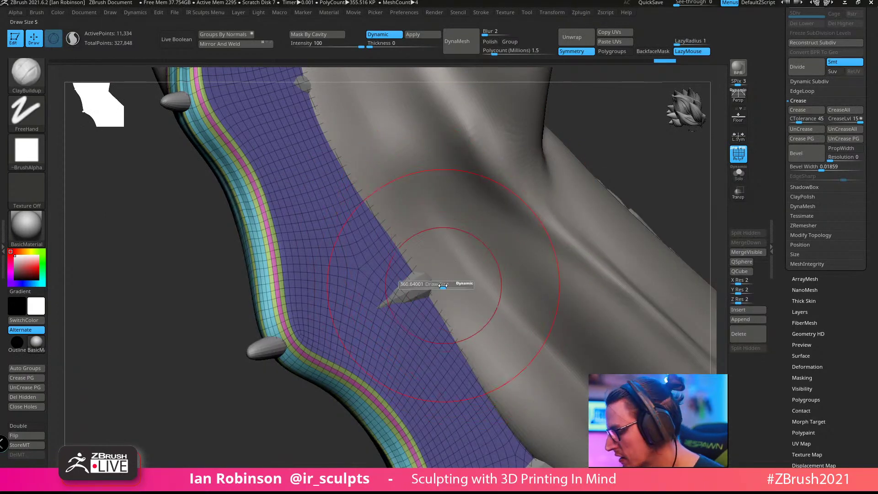
pyautogui.moveTo(337, 324); pyautogui.dragTo(382, 307)
pyautogui.keyDown('alt'); pyautogui.moveTo(300, 339); pyautogui.dragTo(296, 338); pyautogui.keyUp('alt')
pyautogui.moveTo(568, 203); pyautogui.dragTo(638, 117, button='right')
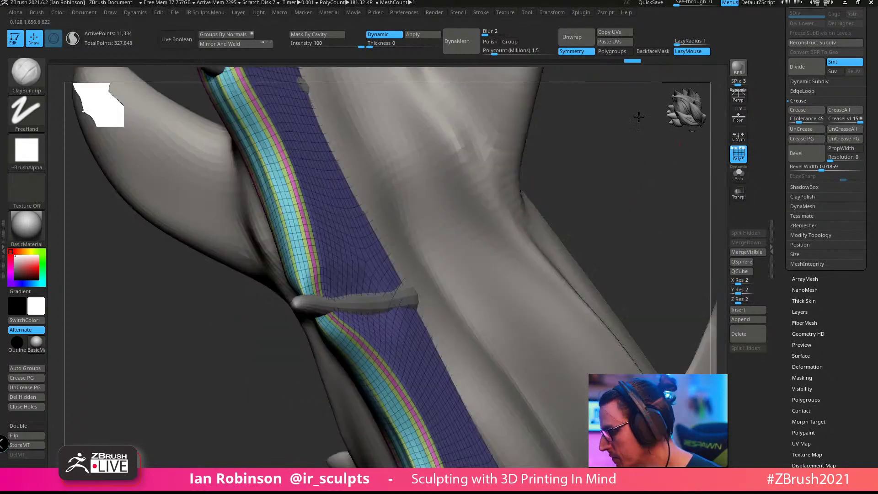
# Step: Turn on backface masking for ClayBuildup and undo the carving strokes around the spine
pyautogui.click(656, 54)
pyautogui.moveTo(638, 100)
pyautogui.mouseDown()
pyautogui.moveTo(604, 146)
pyautogui.moveTo(579, 209)
pyautogui.mouseUp()
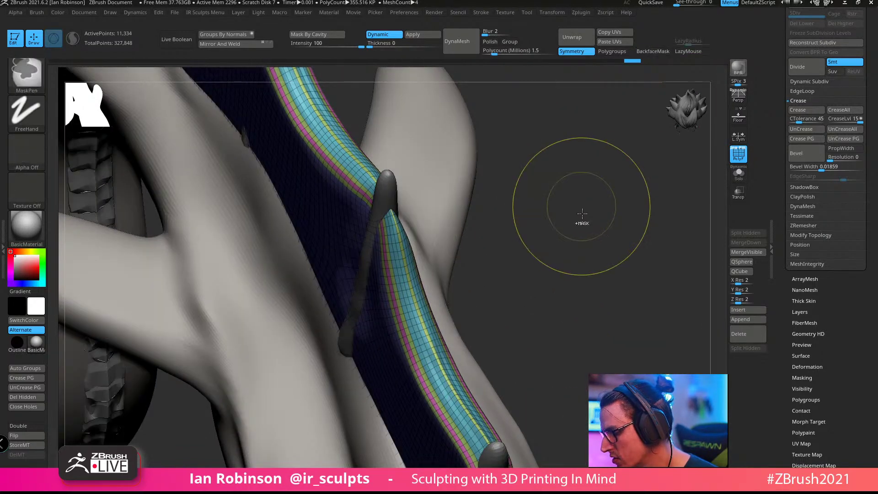
pyautogui.hotkey('ctrl', 'z')
pyautogui.hotkey('ctrl', 'z')
pyautogui.hotkey('ctrl', 'z')
pyautogui.hotkey('ctrl', 'z')
pyautogui.hotkey('ctrl', 'z')
pyautogui.hotkey('ctrl', 'z')
pyautogui.hotkey('ctrl', 'z')
pyautogui.hotkey('ctrl', 'z')
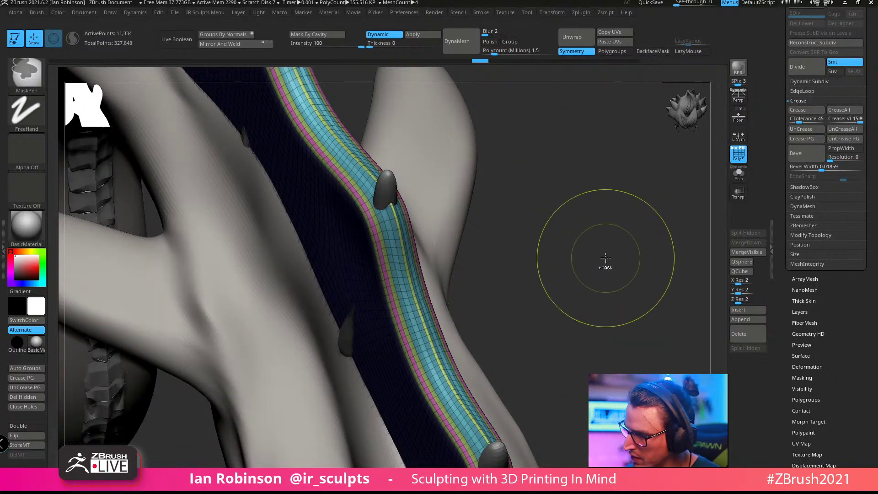
pyautogui.hotkey('ctrl', 'shift', 'z')
# Step: Scale the membrane along its thin axis to about 0.78 with the gizmo, seen from straight behind
pyautogui.moveTo(584, 242); pyautogui.dragTo(603, 245)
pyautogui.press('d')
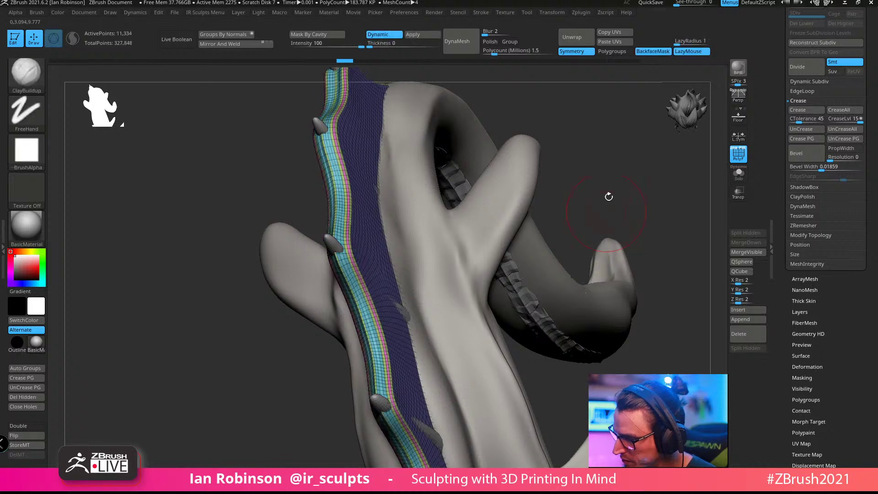
pyautogui.keyDown('shift'); pyautogui.moveTo(608, 195); pyautogui.dragTo(615, 181); pyautogui.keyUp('shift')
pyautogui.press('w')
pyautogui.moveTo(409, 380); pyautogui.dragTo(368, 382)
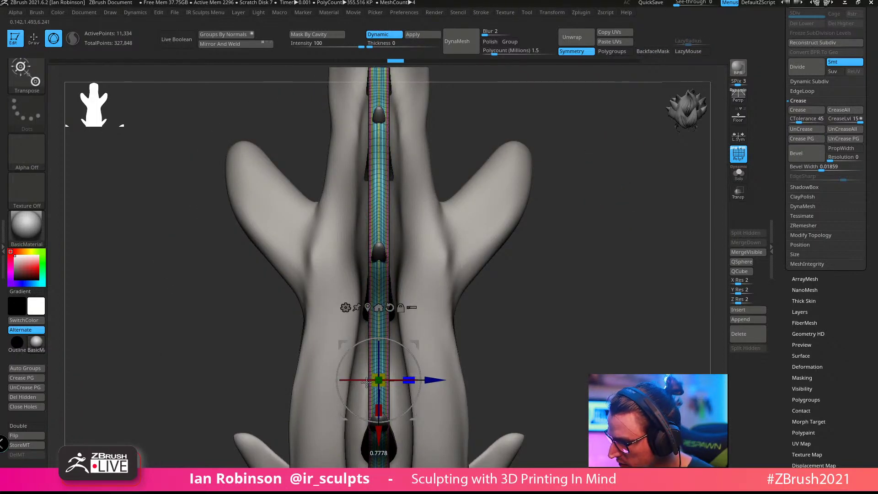
# Step: Carve the membrane down around the upper back spines with ClayBuildup to expose their full length
pyautogui.press('q')
pyautogui.moveTo(586, 274); pyautogui.dragTo(537, 244)
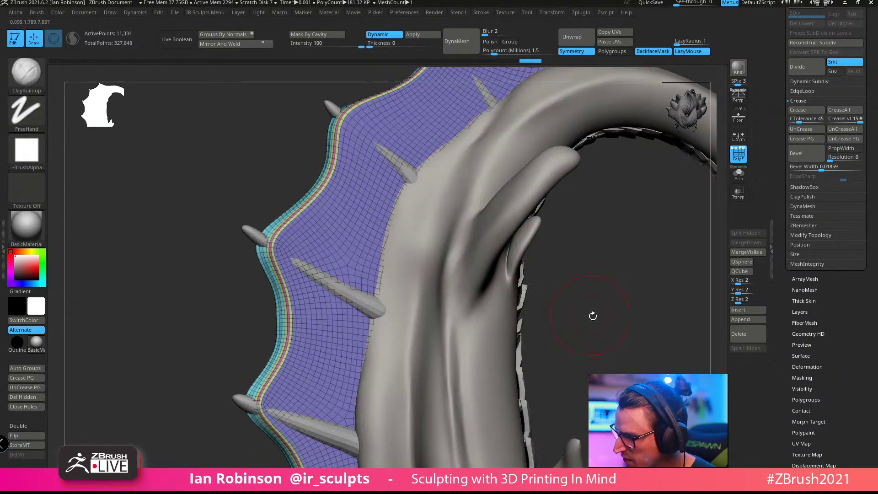
pyautogui.moveTo(592, 316); pyautogui.dragTo(596, 170)
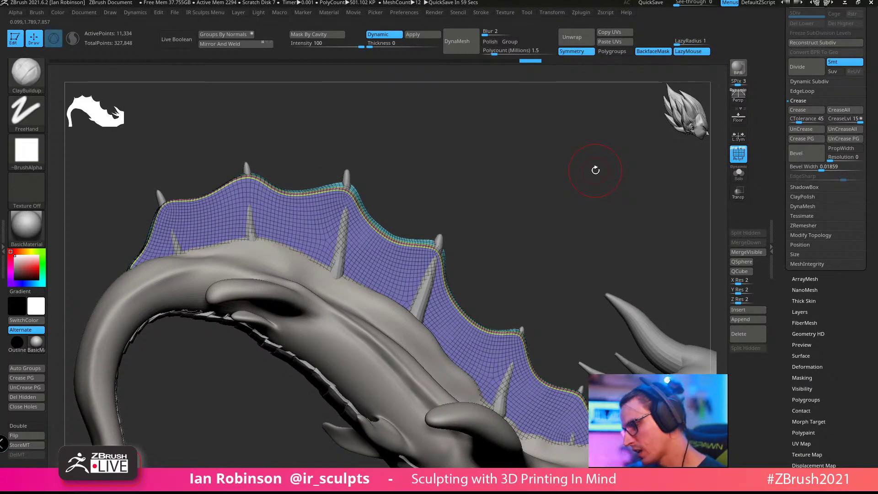
pyautogui.moveTo(595, 170); pyautogui.dragTo(323, 250)
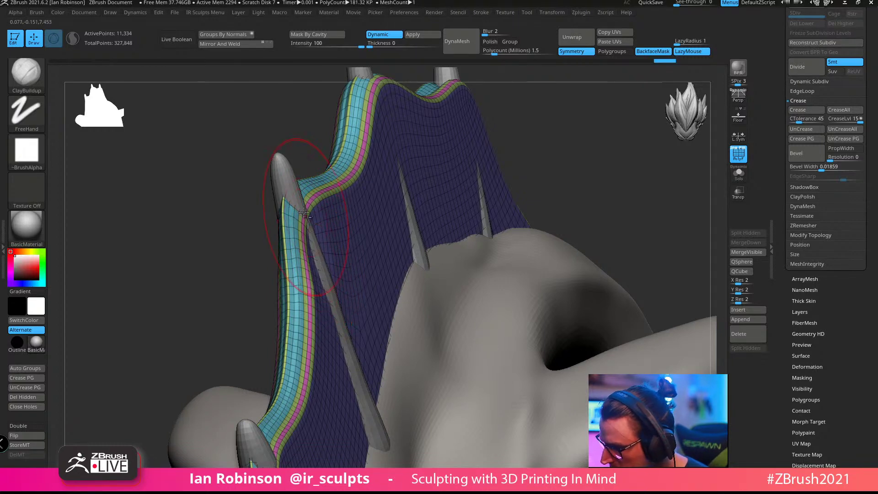
pyautogui.moveTo(323, 243)
pyautogui.mouseDown()
pyautogui.moveTo(343, 188)
pyautogui.moveTo(398, 140)
pyautogui.moveTo(408, 207)
pyautogui.moveTo(325, 249)
pyautogui.mouseUp()
pyautogui.hotkey('ctrl', 'z')
pyautogui.hotkey('ctrl', 'z')
pyautogui.hotkey('ctrl', 'z')
pyautogui.hotkey('ctrl', 'z')
pyautogui.hotkey('ctrl', 'z')
pyautogui.hotkey('ctrl', 'z')
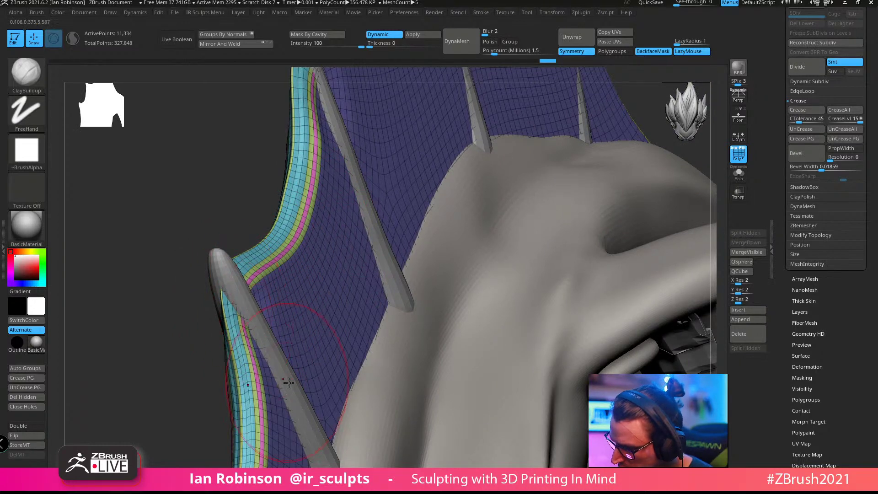
# Step: Continue carving the membrane down around the next spines along the lower back
pyautogui.hotkey('ctrl', 'shift', 'z')
pyautogui.hotkey('ctrl', 'shift', 'z')
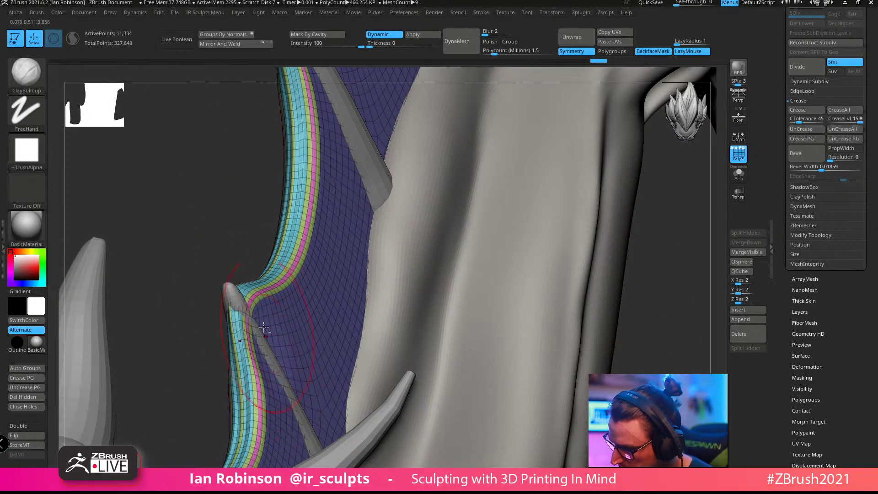
pyautogui.hotkey('ctrl', 'shift', 'z')
pyautogui.hotkey('ctrl', 'shift', 'z')
pyautogui.hotkey('ctrl', 'shift', 'z')
pyautogui.hotkey('ctrl', 'shift', 'z')
pyautogui.moveTo(310, 393)
pyautogui.keyDown('alt'); pyautogui.mouseDown(button='right')
pyautogui.moveTo(320, 293)
pyautogui.moveTo(362, 256)
pyautogui.moveTo(377, 210)
pyautogui.moveTo(315, 258)
pyautogui.mouseUp(button='right'); pyautogui.keyUp('alt')
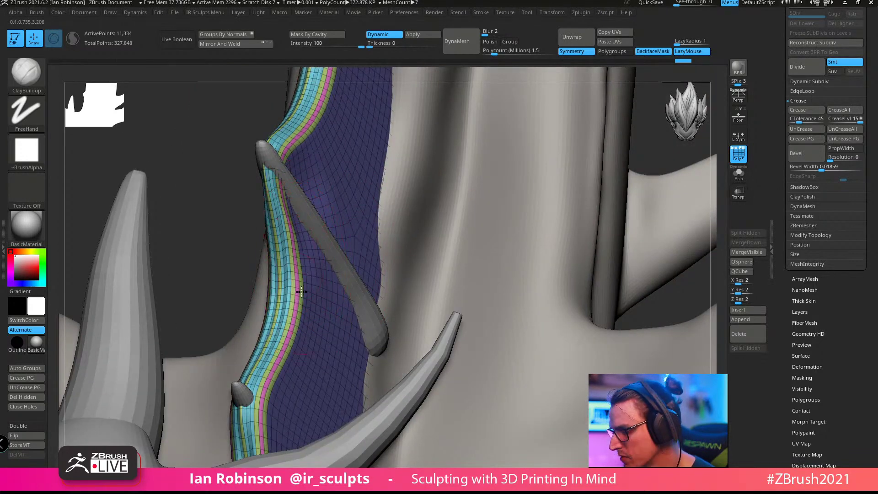
# Step: Carve around the lowest spines near the large horns and smooth the surrounding membrane surface
pyautogui.press('shift')
pyautogui.moveTo(332, 287)
pyautogui.mouseDown(button='right')
pyautogui.moveTo(359, 288)
pyautogui.moveTo(314, 194)
pyautogui.moveTo(358, 238)
pyautogui.moveTo(309, 285)
pyautogui.mouseUp(button='right')
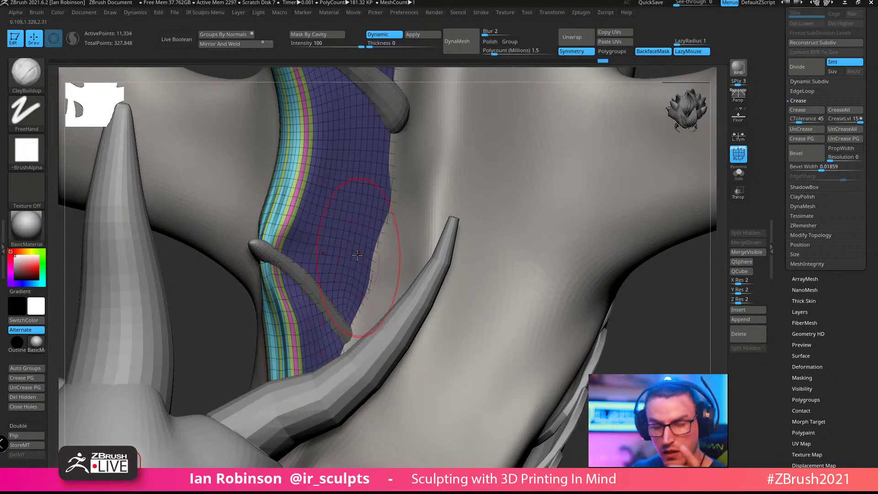
pyautogui.press('shift')
pyautogui.keyDown('alt'); pyautogui.moveTo(320, 292); pyautogui.dragTo(309, 341, button='right'); pyautogui.keyUp('alt')
pyautogui.keyDown('shift'); pyautogui.moveTo(293, 415); pyautogui.dragTo(284, 412); pyautogui.keyUp('shift')
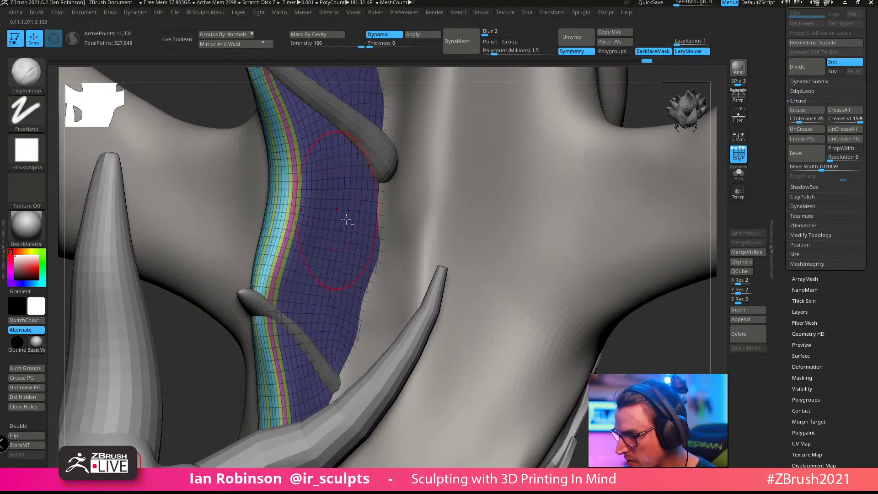
pyautogui.moveTo(344, 218)
pyautogui.mouseDown(button='right')
pyautogui.moveTo(325, 299)
pyautogui.moveTo(298, 248)
pyautogui.mouseUp(button='right')
pyautogui.press('shift')
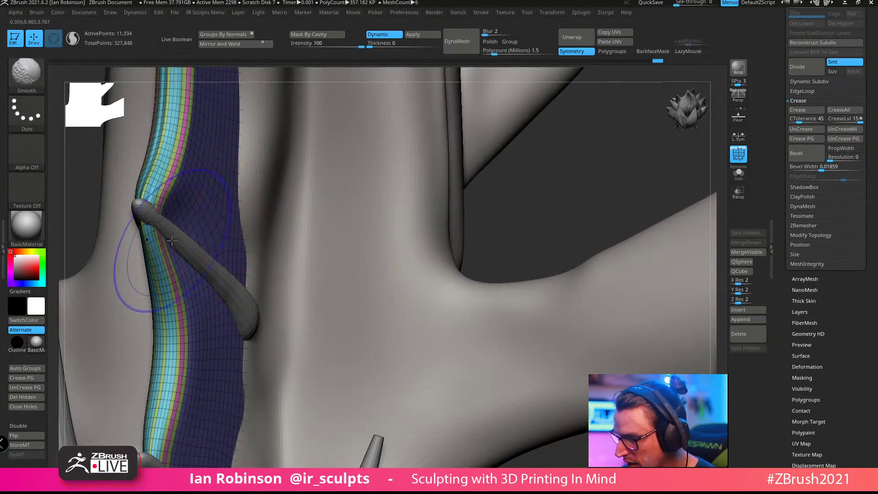
# Step: Blend the carved membrane between the mid-back spines and expose the matching spines on the opposite side
pyautogui.moveTo(275, 172); pyautogui.dragTo(229, 296, button='right')
pyautogui.moveTo(270, 235)
pyautogui.mouseDown(button='right')
pyautogui.moveTo(251, 315)
pyautogui.moveTo(337, 313)
pyautogui.mouseUp(button='right')
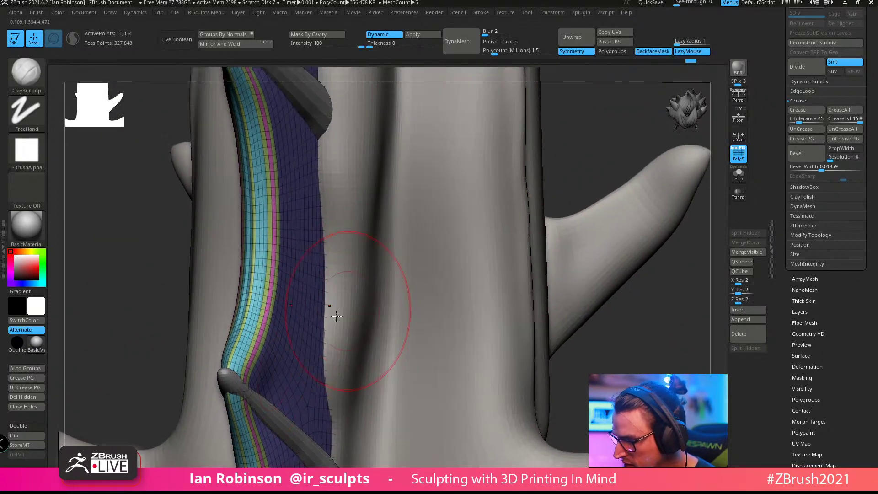
pyautogui.press('shift')
pyautogui.moveTo(239, 446)
pyautogui.mouseDown(button='right')
pyautogui.moveTo(316, 284)
pyautogui.moveTo(226, 196)
pyautogui.moveTo(335, 232)
pyautogui.mouseUp(button='right')
pyautogui.press('shift')
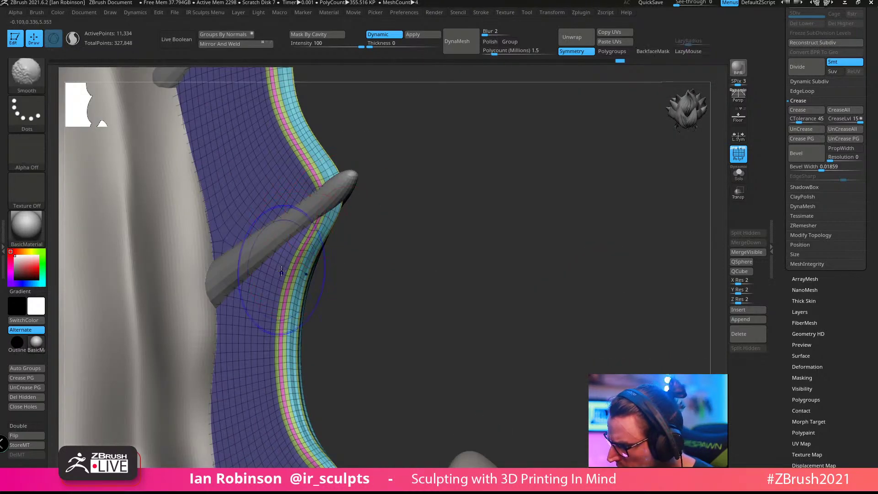
pyautogui.moveTo(334, 179); pyautogui.dragTo(388, 305, button='right')
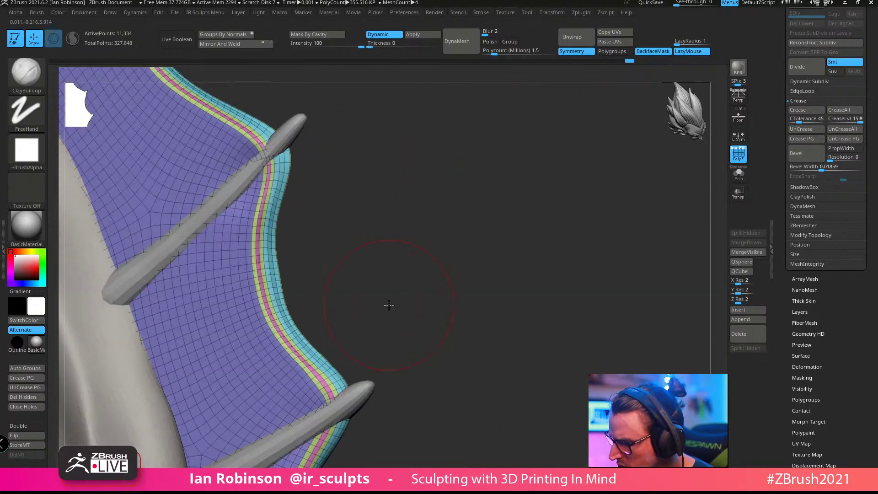
pyautogui.moveTo(324, 163)
pyautogui.mouseDown(button='right')
pyautogui.moveTo(345, 232)
pyautogui.moveTo(274, 187)
pyautogui.mouseUp(button='right')
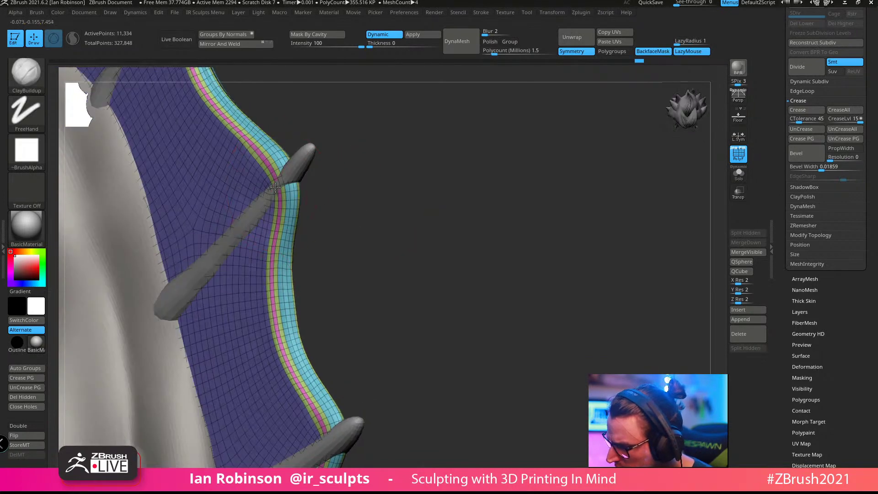
# Step: Carve around an upper spine, hide the polygon wireframe and smooth the membrane beside its rolled edge
pyautogui.moveTo(341, 175); pyautogui.dragTo(236, 260, button='right')
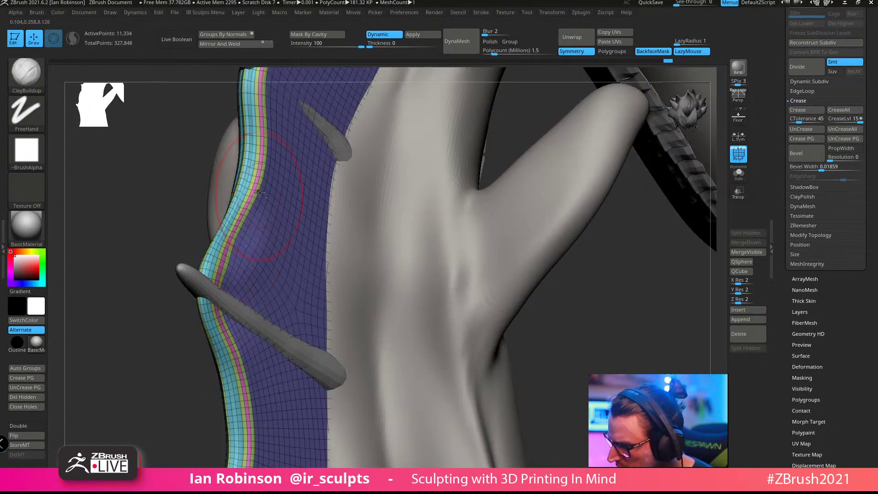
pyautogui.moveTo(302, 205); pyautogui.dragTo(298, 270, button='right')
pyautogui.hotkey('shift', 'f')
pyautogui.keyDown('shift'); pyautogui.moveTo(224, 311); pyautogui.dragTo(192, 380); pyautogui.keyUp('shift')
pyautogui.keyDown('alt'); pyautogui.moveTo(211, 339); pyautogui.dragTo(233, 306, button='right'); pyautogui.keyUp('alt')
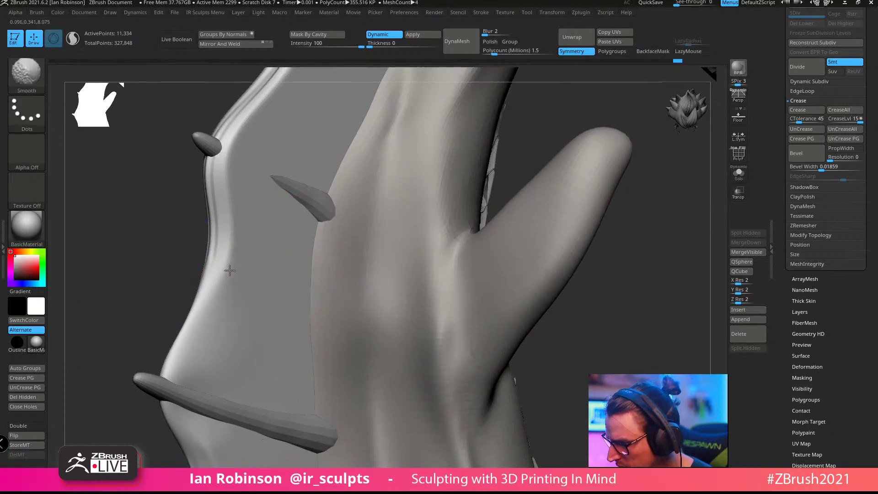
pyautogui.keyDown('shift'); pyautogui.moveTo(227, 268); pyautogui.dragTo(247, 238); pyautogui.keyUp('shift')
pyautogui.moveTo(298, 230)
pyautogui.keyDown('alt'); pyautogui.mouseDown(button='right')
pyautogui.moveTo(264, 363)
pyautogui.moveTo(274, 225)
pyautogui.mouseUp(button='right'); pyautogui.keyUp('alt')
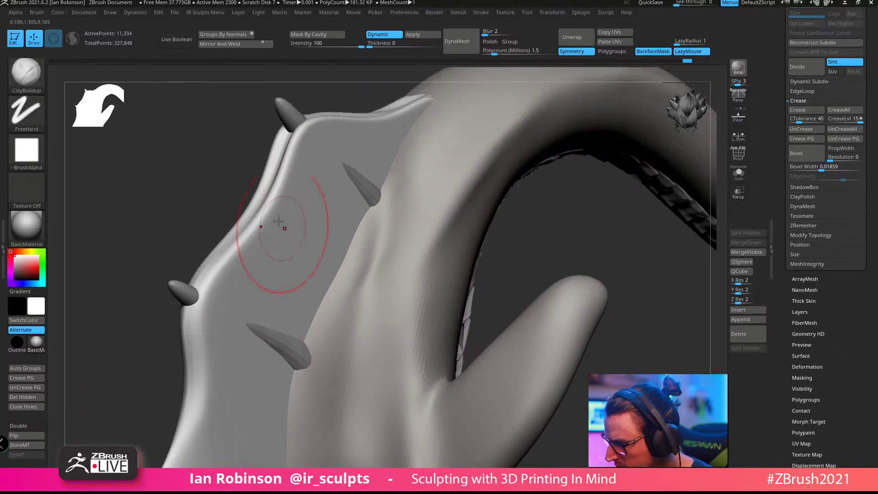
# Step: Smooth the upper membrane and carve it down around the two topmost spines, using a smaller brush for the last
pyautogui.moveTo(302, 158)
pyautogui.keyDown('shift'); pyautogui.mouseDown()
pyautogui.moveTo(294, 137)
pyautogui.moveTo(288, 169)
pyautogui.mouseUp(); pyautogui.keyUp('shift')
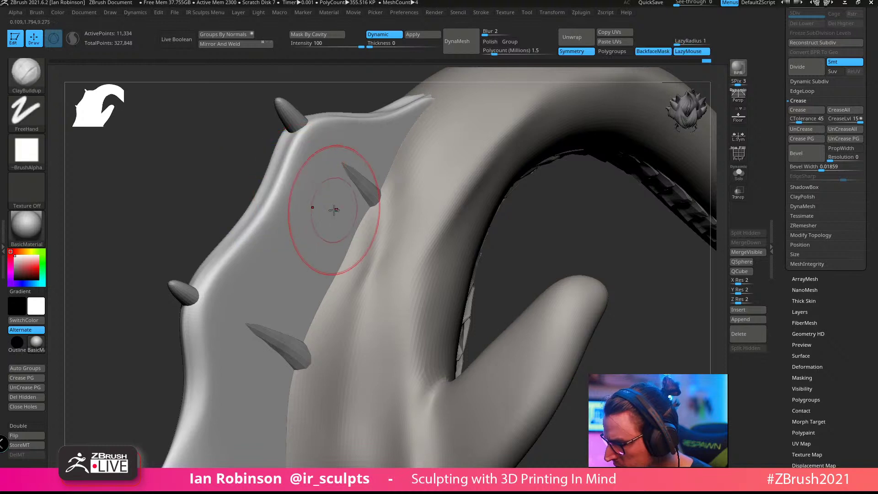
pyautogui.keyDown('alt'); pyautogui.moveTo(295, 159); pyautogui.dragTo(317, 112, button='right'); pyautogui.keyUp('alt')
pyautogui.moveTo(224, 274)
pyautogui.keyDown('alt'); pyautogui.mouseDown()
pyautogui.moveTo(248, 265)
pyautogui.moveTo(266, 272)
pyautogui.mouseUp(); pyautogui.keyUp('alt')
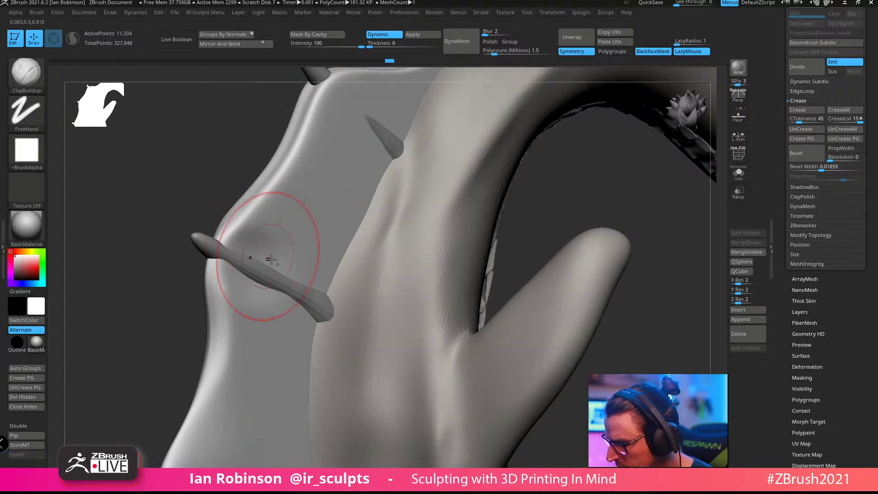
pyautogui.press('shift')
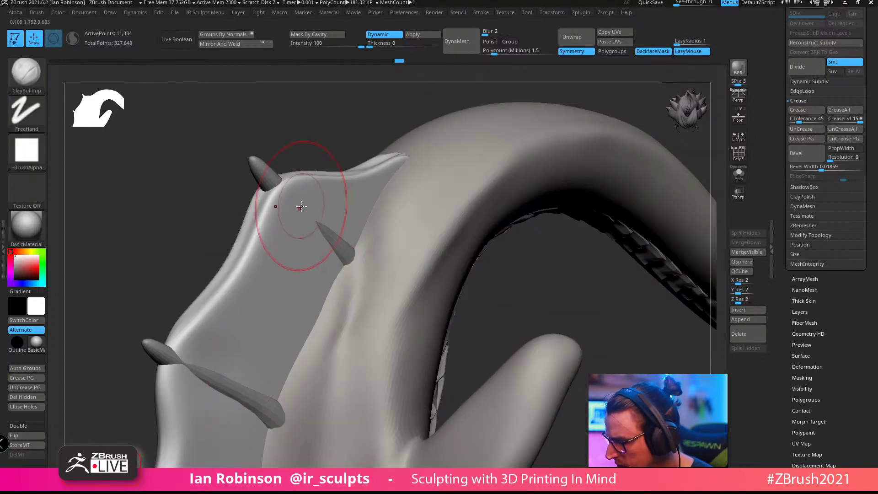
pyautogui.press('s')
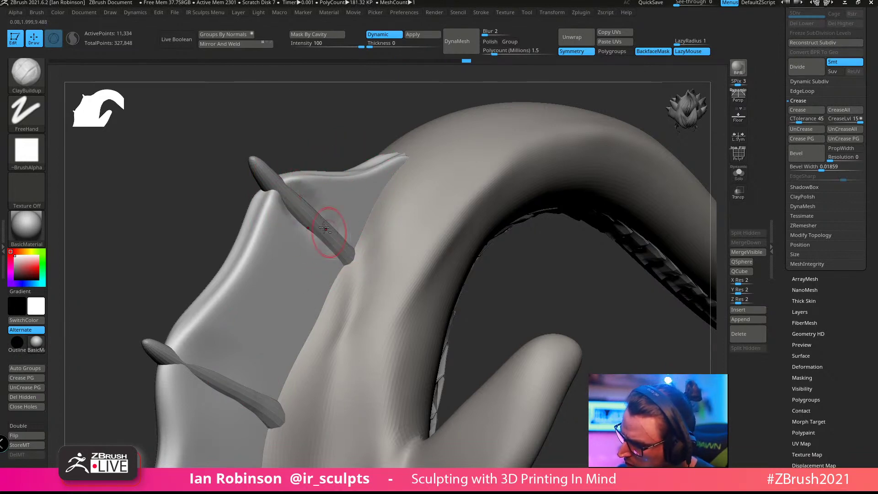
# Step: Switch to the TrimDynamic brush, adjust its size and flatten the rolled edge of the topmost membrane section above the first spine
pyautogui.press('shift')
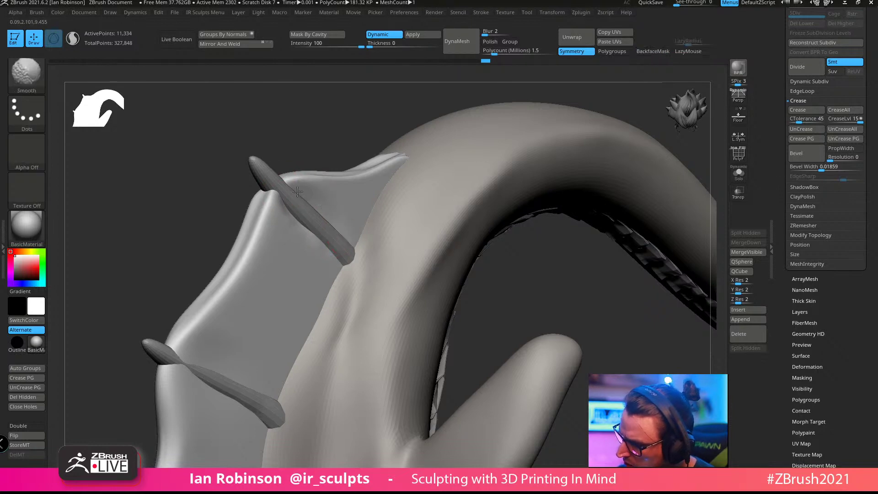
pyautogui.moveTo(530, 265)
pyautogui.mouseDown()
pyautogui.moveTo(563, 276)
pyautogui.moveTo(532, 171)
pyautogui.moveTo(496, 140)
pyautogui.mouseUp()
pyautogui.moveTo(434, 141); pyautogui.dragTo(487, 142)
pyautogui.press('b')
pyautogui.press('t')
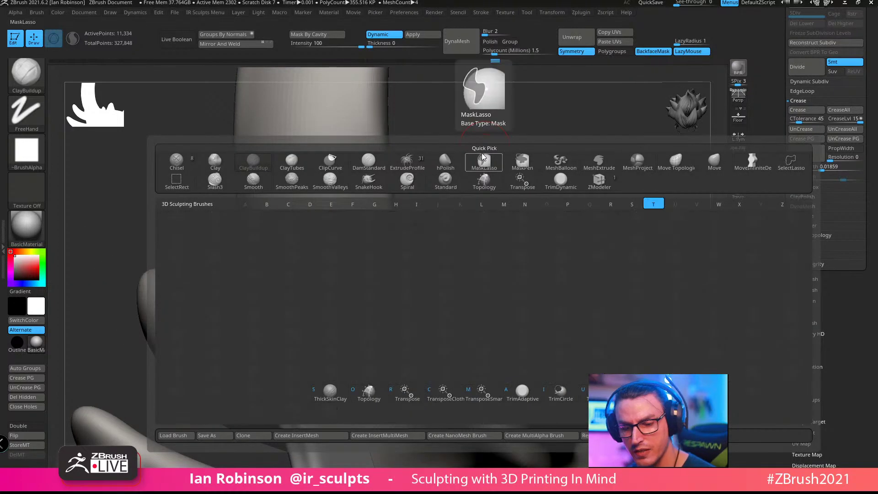
pyautogui.press('d')
pyautogui.moveTo(489, 169); pyautogui.dragTo(470, 166)
pyautogui.press('s')
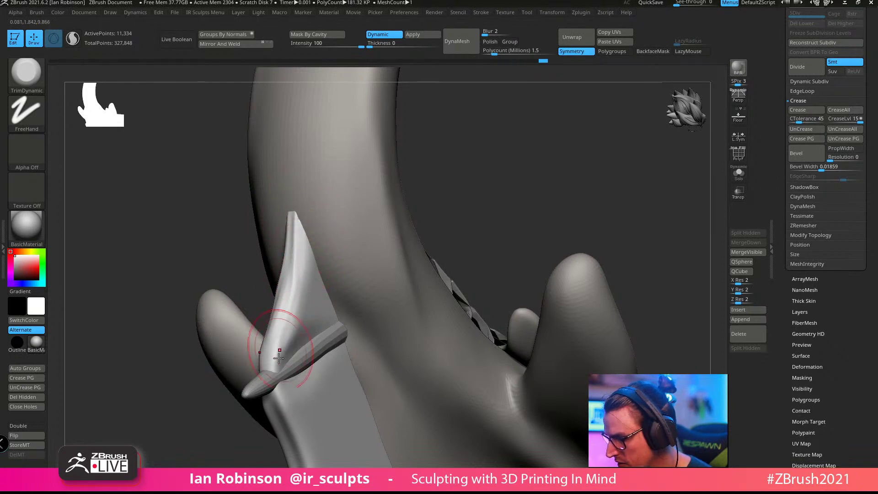
pyautogui.moveTo(290, 348); pyautogui.dragTo(301, 253)
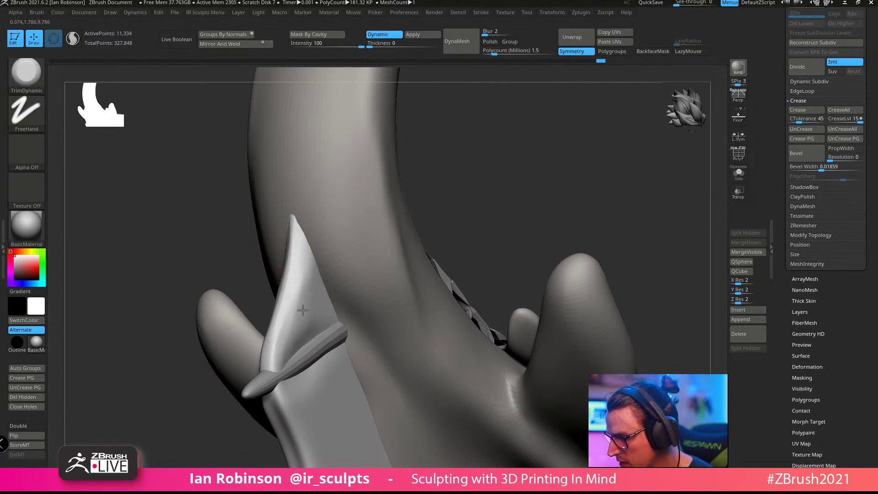
# Step: Trim and even out the rolled membrane edge between the two topmost spines, working on both sides of the membrane
pyautogui.moveTo(429, 217); pyautogui.dragTo(566, 83)
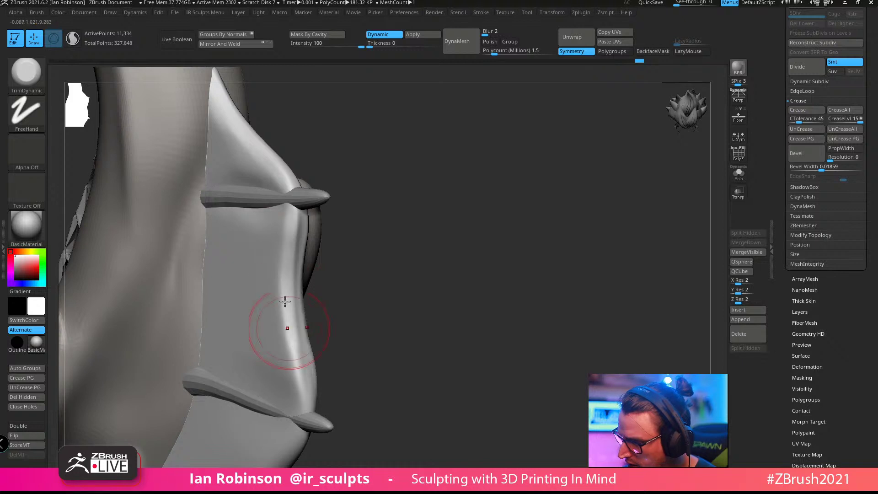
pyautogui.moveTo(382, 246); pyautogui.dragTo(287, 275)
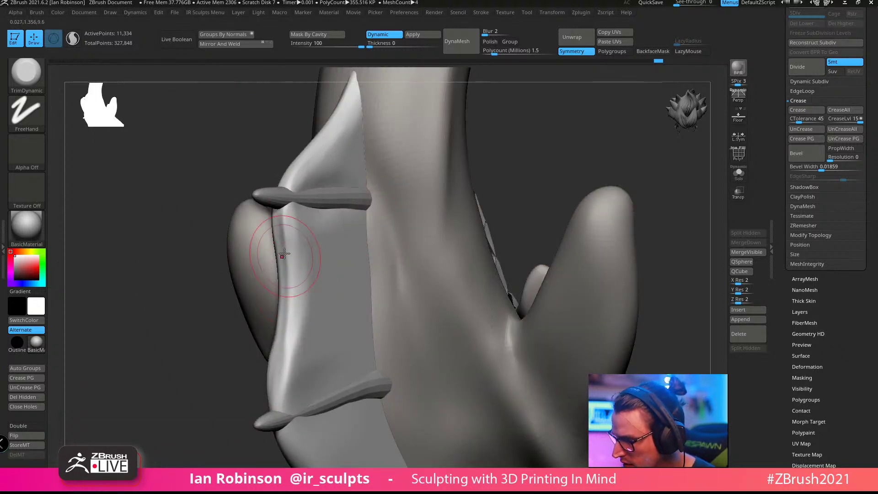
pyautogui.moveTo(496, 153); pyautogui.dragTo(539, 197)
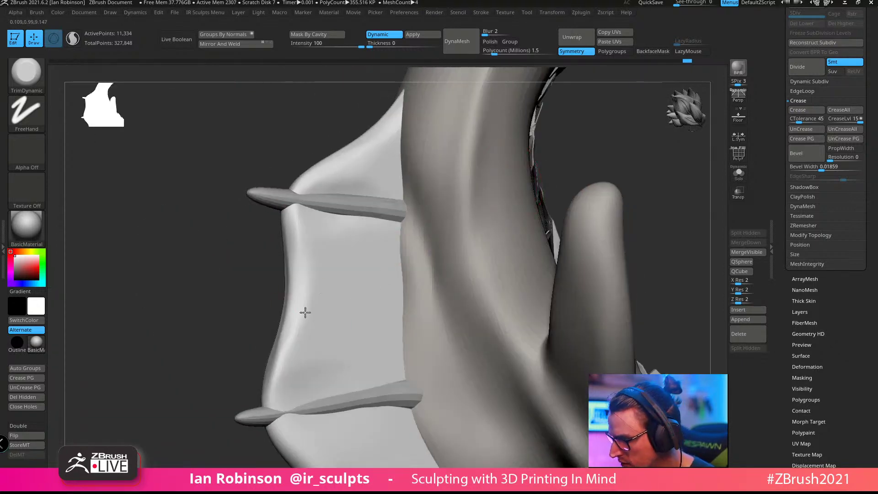
pyautogui.keyDown('alt'); pyautogui.moveTo(263, 323); pyautogui.dragTo(226, 261); pyautogui.keyUp('alt')
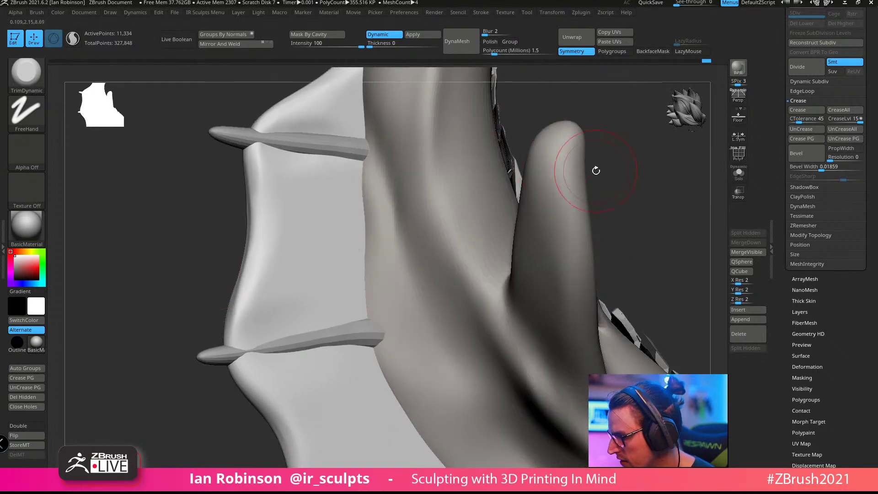
pyautogui.moveTo(596, 171); pyautogui.dragTo(372, 202)
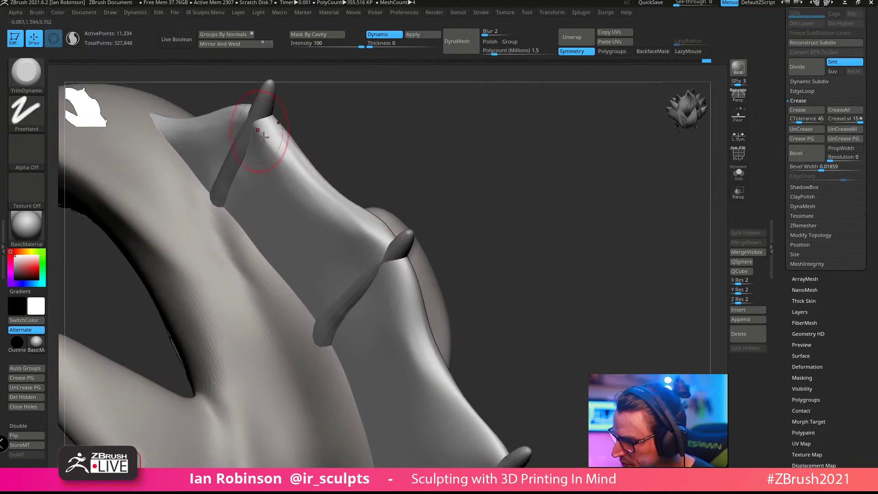
pyautogui.moveTo(255, 141)
pyautogui.mouseDown()
pyautogui.moveTo(425, 141)
pyautogui.moveTo(192, 178)
pyautogui.moveTo(204, 223)
pyautogui.mouseUp()
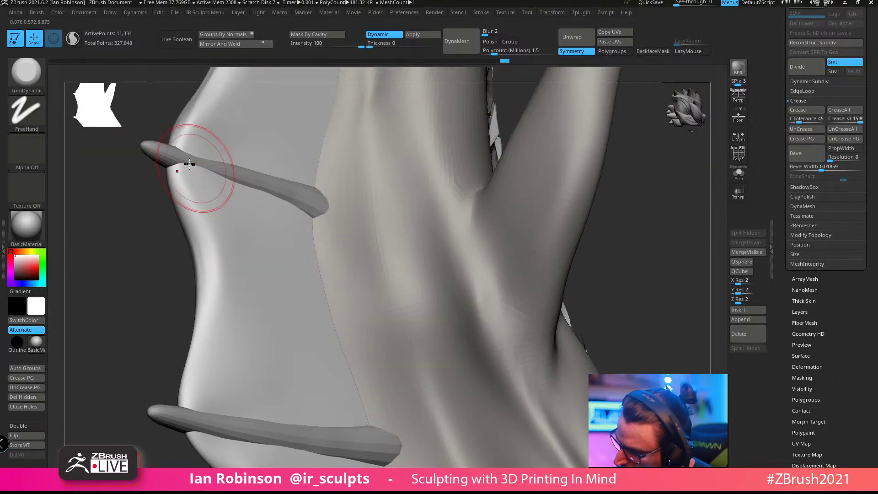
# Step: Flatten the ridged membrane edge beneath the mid-back spines and down the curved section that follows
pyautogui.moveTo(202, 196); pyautogui.dragTo(218, 299)
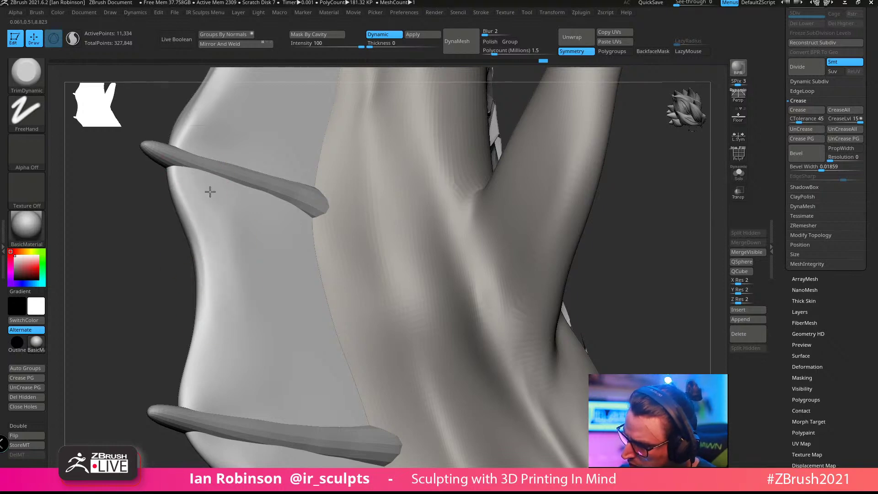
pyautogui.moveTo(236, 332)
pyautogui.mouseDown(button='right')
pyautogui.moveTo(298, 286)
pyautogui.moveTo(303, 194)
pyautogui.moveTo(294, 274)
pyautogui.mouseUp(button='right')
pyautogui.moveTo(265, 317); pyautogui.dragTo(322, 387)
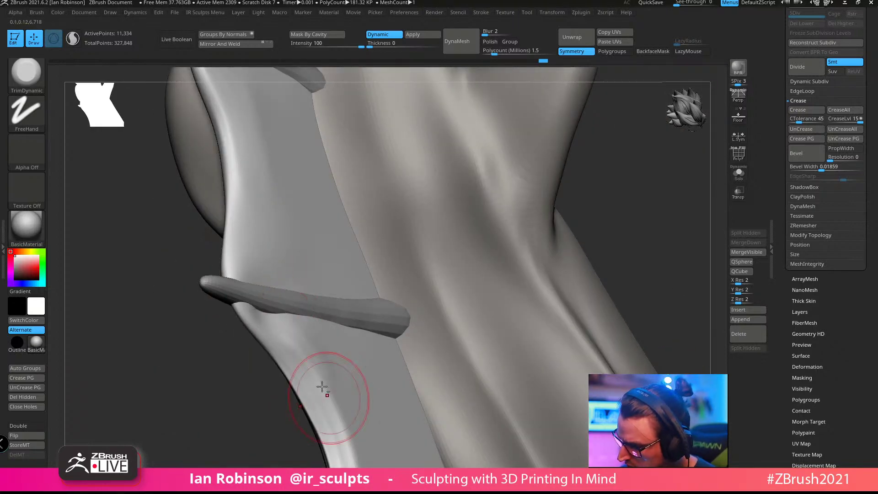
pyautogui.press('space')
pyautogui.keyDown('alt'); pyautogui.moveTo(387, 288); pyautogui.dragTo(355, 197, button='right'); pyautogui.keyUp('alt')
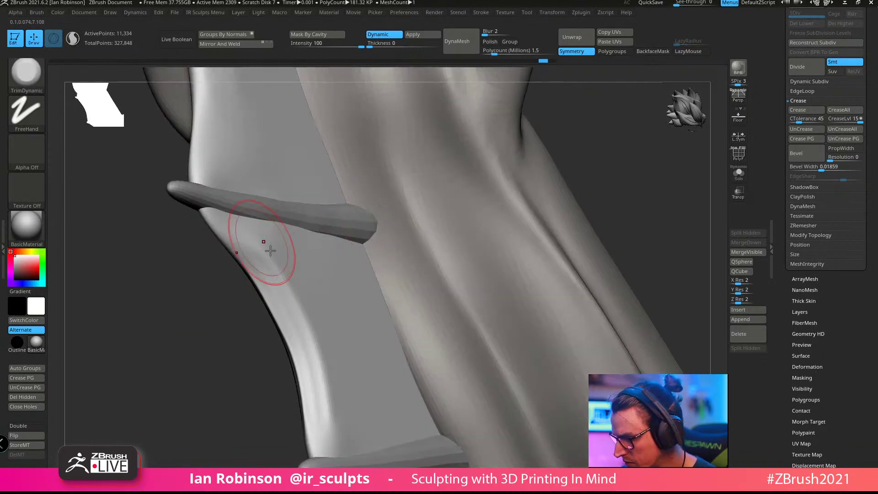
pyautogui.moveTo(270, 250); pyautogui.dragTo(328, 372)
pyautogui.moveTo(306, 358); pyautogui.dragTo(314, 278, button='right')
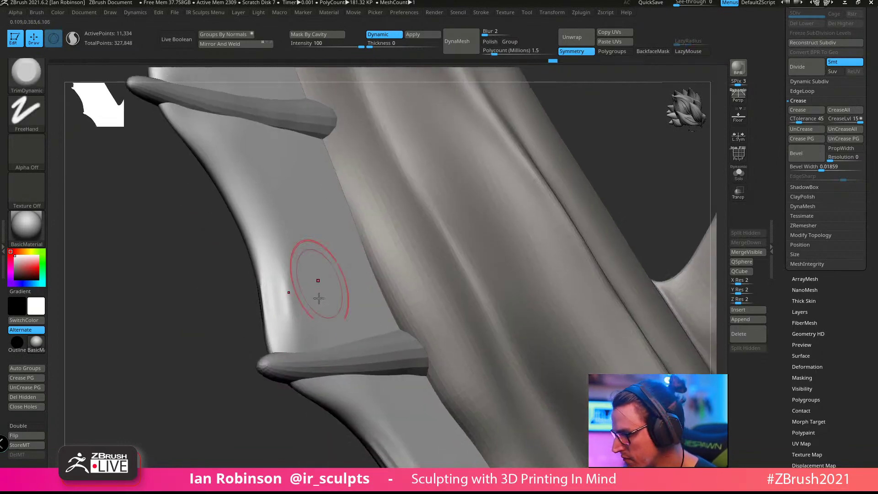
pyautogui.moveTo(313, 279); pyautogui.dragTo(281, 310)
pyautogui.moveTo(281, 310)
pyautogui.mouseDown(button='right')
pyautogui.moveTo(402, 241)
pyautogui.moveTo(378, 198)
pyautogui.moveTo(451, 141)
pyautogui.mouseUp(button='right')
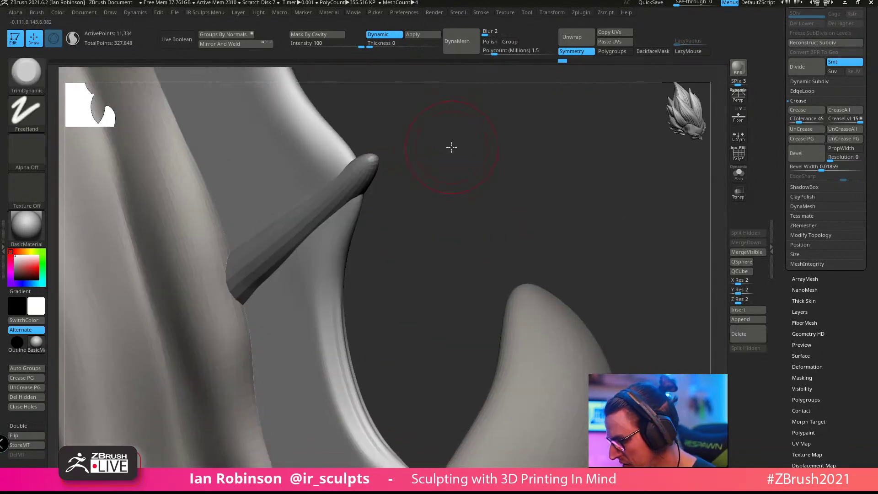
# Step: Trim and smooth the membrane edge in the lower-back section just above the spine beside the thick side branch
pyautogui.moveTo(406, 295)
pyautogui.mouseDown(button='right')
pyautogui.moveTo(402, 212)
pyautogui.moveTo(386, 319)
pyautogui.mouseUp(button='right')
pyautogui.moveTo(490, 235)
pyautogui.mouseDown(button='right')
pyautogui.moveTo(392, 282)
pyautogui.moveTo(269, 248)
pyautogui.mouseUp(button='right')
pyautogui.moveTo(298, 164); pyautogui.dragTo(358, 239, button='right')
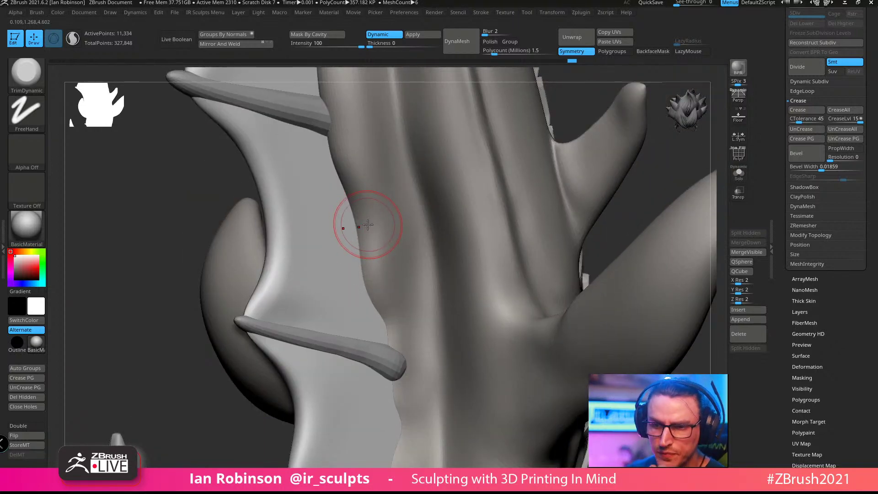
pyautogui.moveTo(337, 254); pyautogui.dragTo(341, 229, button='right')
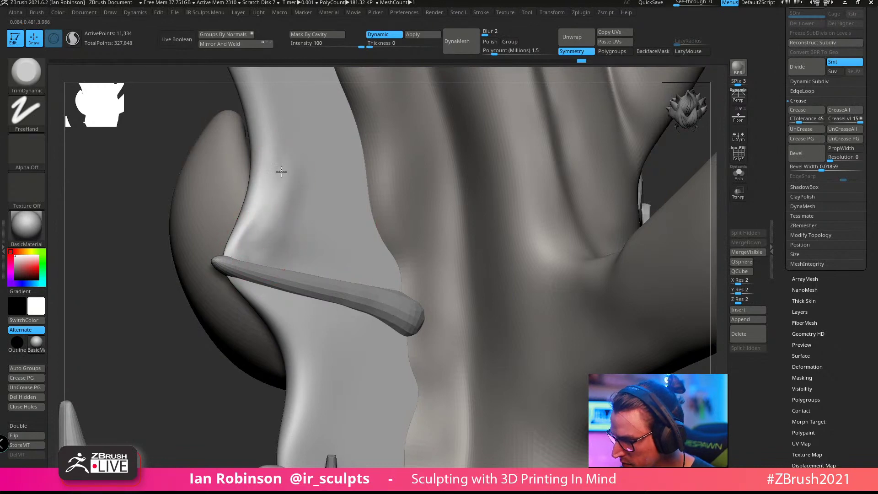
pyautogui.moveTo(281, 171)
pyautogui.mouseDown()
pyautogui.moveTo(273, 229)
pyautogui.moveTo(272, 207)
pyautogui.mouseUp()
pyautogui.hotkey('ctrl', 'z')
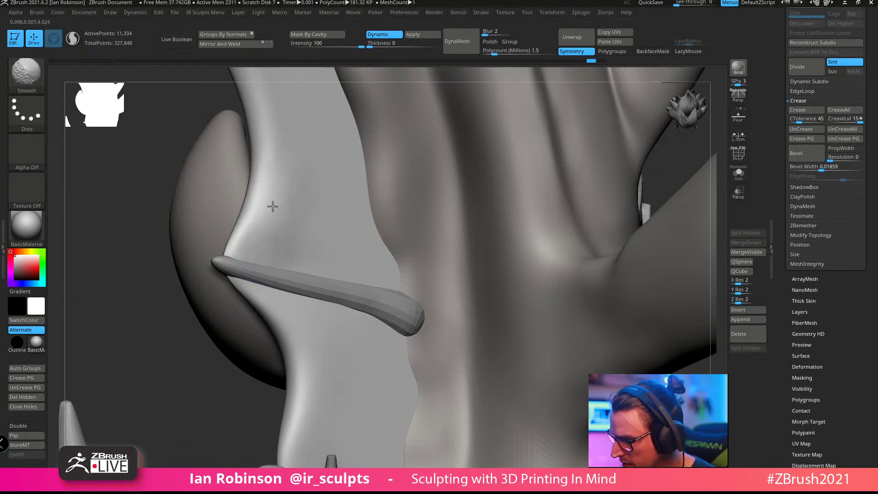
pyautogui.keyDown('alt'); pyautogui.moveTo(304, 215); pyautogui.dragTo(306, 308, button='right'); pyautogui.keyUp('alt')
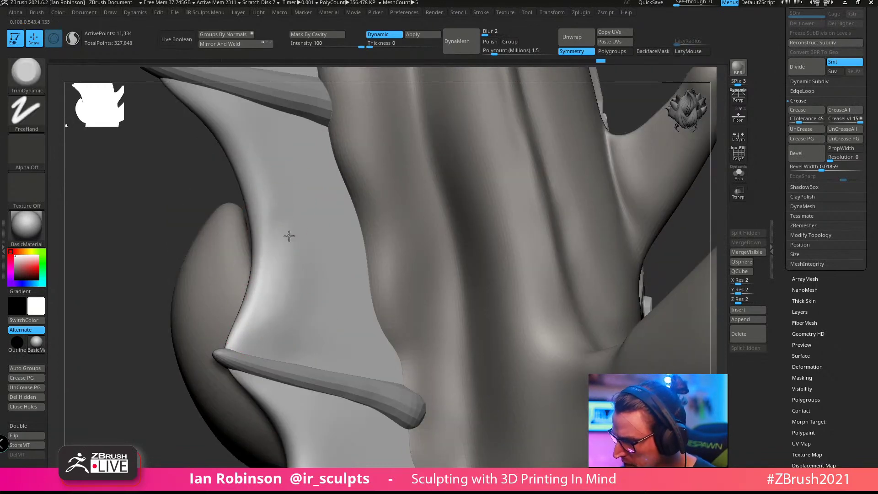
# Step: Clean up the lowest membrane sections near the large horns, then undo the last trim stroke above the spine
pyautogui.moveTo(289, 236)
pyautogui.mouseDown(button='right')
pyautogui.moveTo(323, 127)
pyautogui.moveTo(337, 168)
pyautogui.moveTo(320, 235)
pyautogui.mouseUp(button='right')
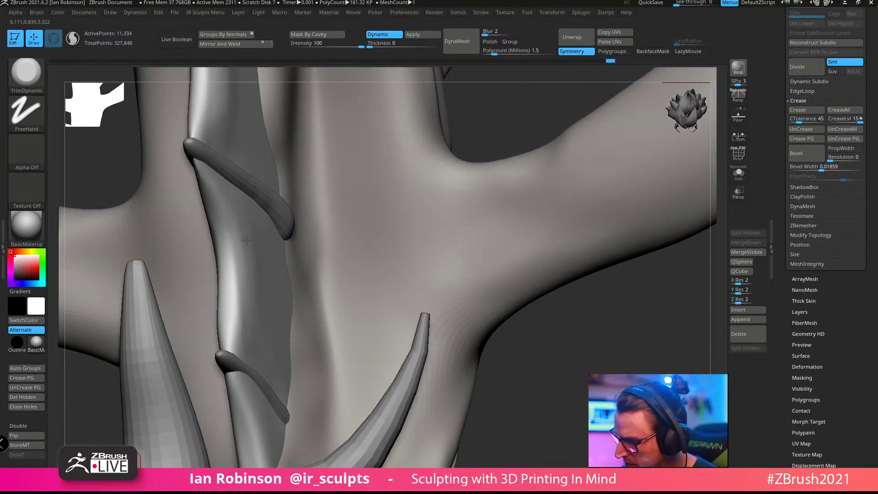
pyautogui.moveTo(245, 284)
pyautogui.mouseDown(button='right')
pyautogui.moveTo(320, 264)
pyautogui.moveTo(318, 255)
pyautogui.moveTo(353, 271)
pyautogui.mouseUp(button='right')
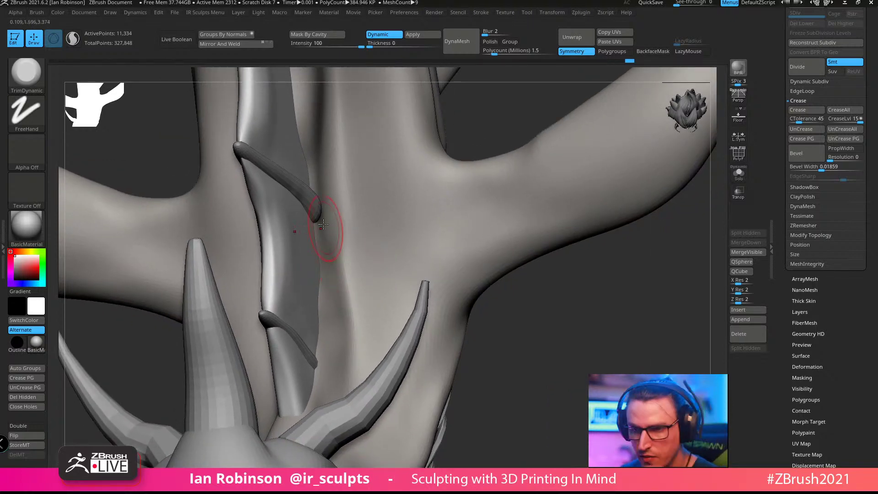
pyautogui.moveTo(323, 251)
pyautogui.mouseDown(button='right')
pyautogui.moveTo(343, 274)
pyautogui.moveTo(280, 259)
pyautogui.mouseUp(button='right')
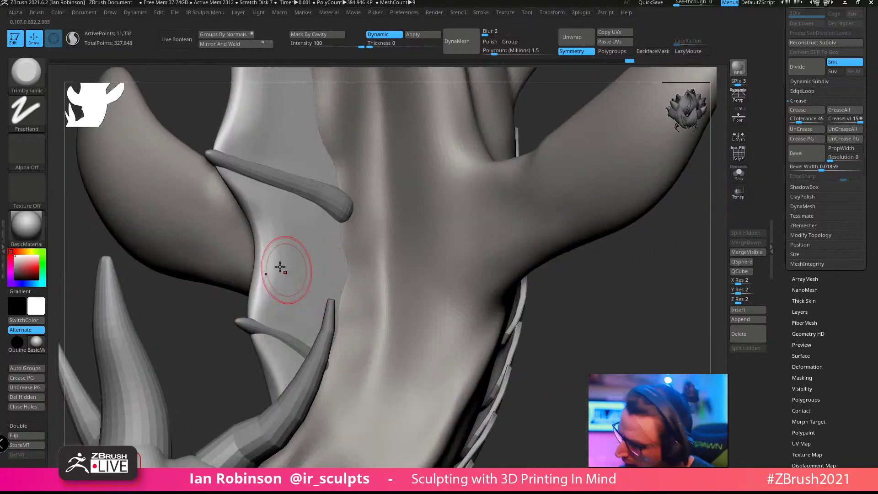
pyautogui.press('shift')
pyautogui.moveTo(319, 280)
pyautogui.mouseDown(button='right')
pyautogui.moveTo(324, 291)
pyautogui.moveTo(349, 295)
pyautogui.moveTo(297, 231)
pyautogui.moveTo(274, 256)
pyautogui.moveTo(253, 253)
pyautogui.moveTo(255, 196)
pyautogui.moveTo(245, 251)
pyautogui.moveTo(258, 246)
pyautogui.mouseUp(button='right')
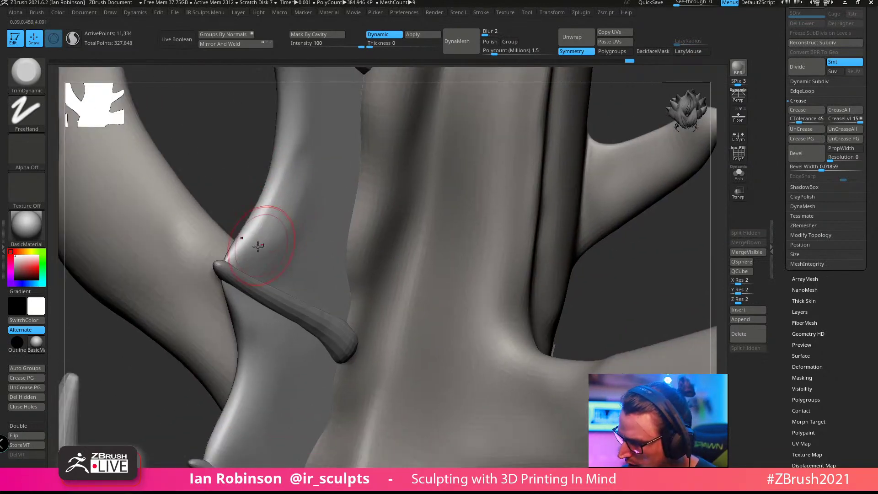
pyautogui.moveTo(249, 224); pyautogui.dragTo(243, 239)
pyautogui.hotkey('ctrl', 'z')
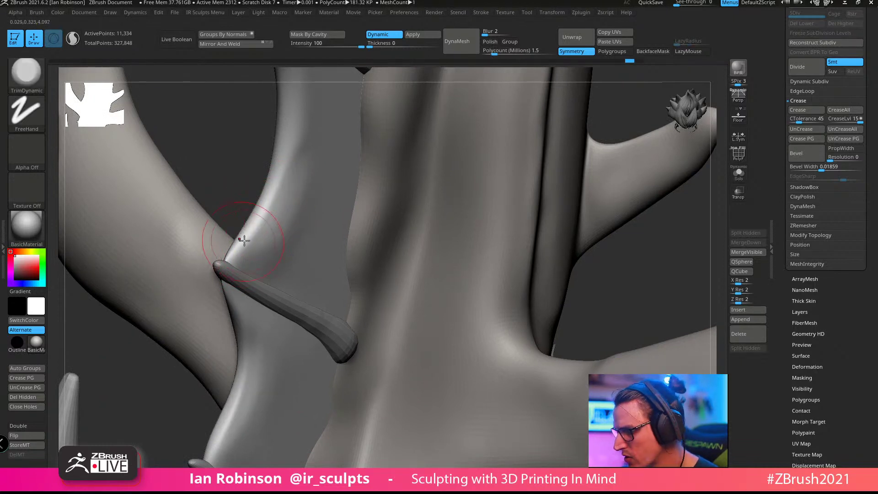
# Step: Thin and round the membrane's outer edge between the lower-back spines with TrimDynamic, including the opposite side
pyautogui.keyDown('alt'); pyautogui.moveTo(276, 238); pyautogui.dragTo(259, 310, button='right'); pyautogui.keyUp('alt')
pyautogui.moveTo(233, 307)
pyautogui.mouseDown()
pyautogui.moveTo(260, 242)
pyautogui.moveTo(283, 224)
pyautogui.mouseUp()
pyautogui.moveTo(290, 175); pyautogui.dragTo(394, 264, button='right')
pyautogui.moveTo(355, 272)
pyautogui.mouseDown()
pyautogui.moveTo(365, 206)
pyautogui.moveTo(352, 270)
pyautogui.mouseUp()
pyautogui.moveTo(402, 247)
pyautogui.mouseDown(button='right')
pyautogui.moveTo(487, 229)
pyautogui.moveTo(476, 231)
pyautogui.mouseUp(button='right')
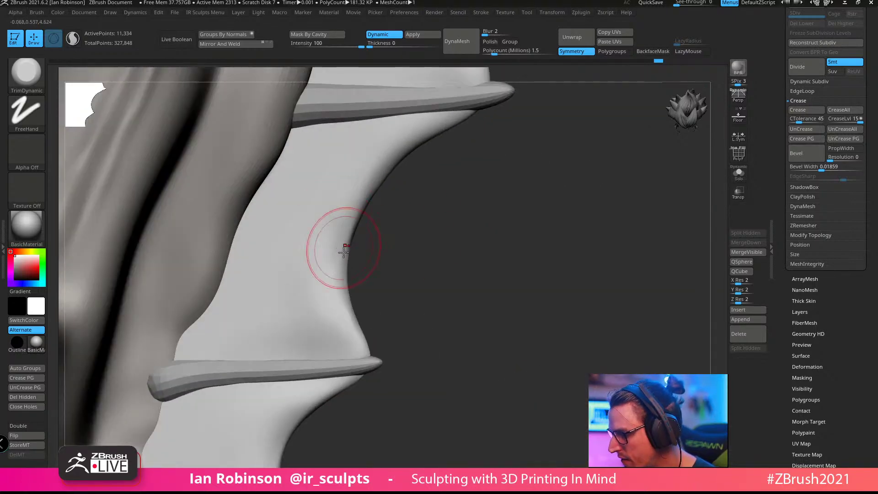
pyautogui.moveTo(343, 249); pyautogui.dragTo(407, 159)
pyautogui.moveTo(411, 159); pyautogui.dragTo(426, 136, button='right')
pyautogui.moveTo(390, 267)
pyautogui.keyDown('ctrl'); pyautogui.mouseDown(button='right')
pyautogui.moveTo(389, 207)
pyautogui.moveTo(402, 265)
pyautogui.moveTo(370, 245)
pyautogui.moveTo(331, 243)
pyautogui.moveTo(341, 186)
pyautogui.moveTo(348, 246)
pyautogui.moveTo(310, 298)
pyautogui.mouseUp(button='right'); pyautogui.keyUp('ctrl')
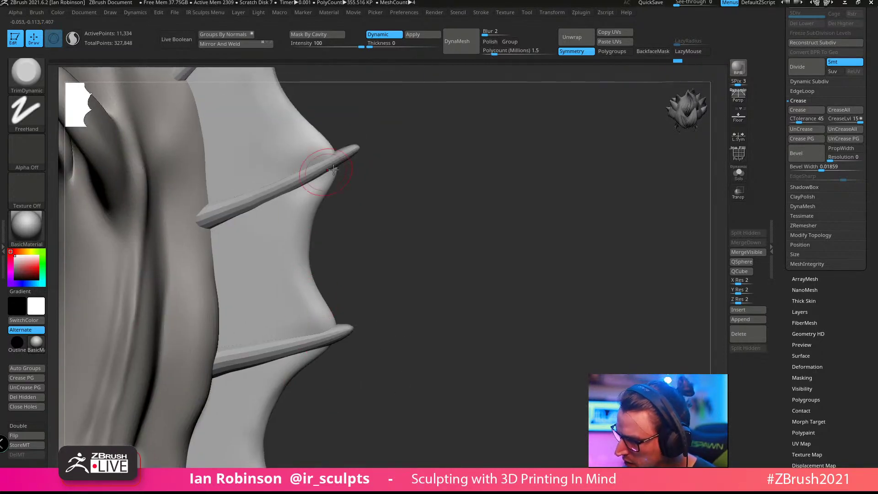
# Step: Switch to the Move brush, resize it and pull the membrane's outer edge inward between two mid-back spines
pyautogui.press('b')
pyautogui.press('m')
pyautogui.press('v')
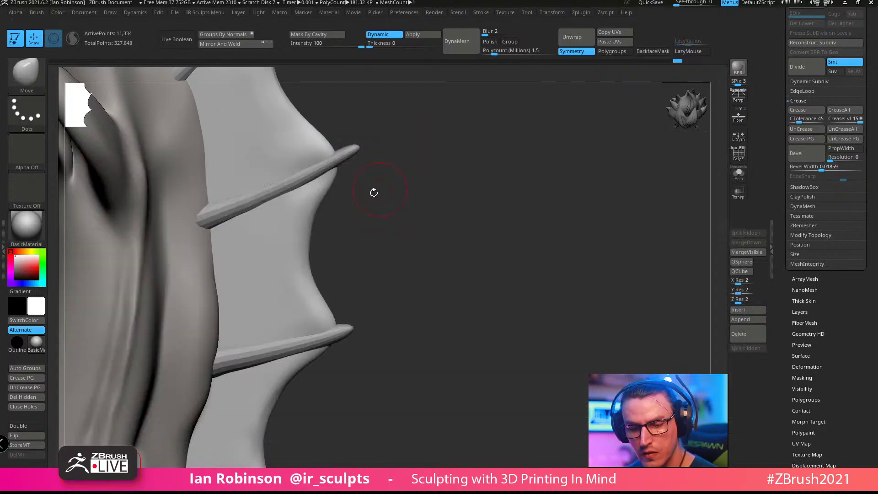
pyautogui.press('s')
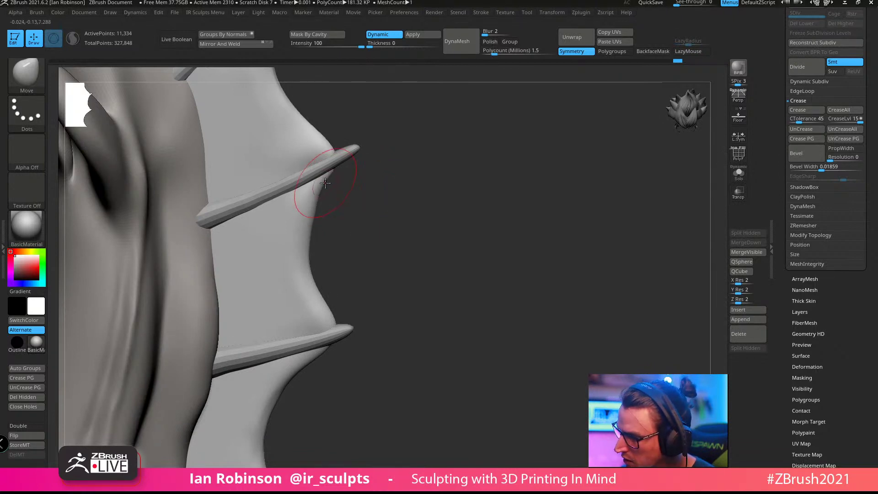
pyautogui.keyDown('alt'); pyautogui.moveTo(377, 235); pyautogui.dragTo(372, 211, button='right'); pyautogui.keyUp('alt')
pyautogui.press('s')
pyautogui.moveTo(345, 248); pyautogui.dragTo(354, 248)
pyautogui.moveTo(387, 210); pyautogui.dragTo(355, 218)
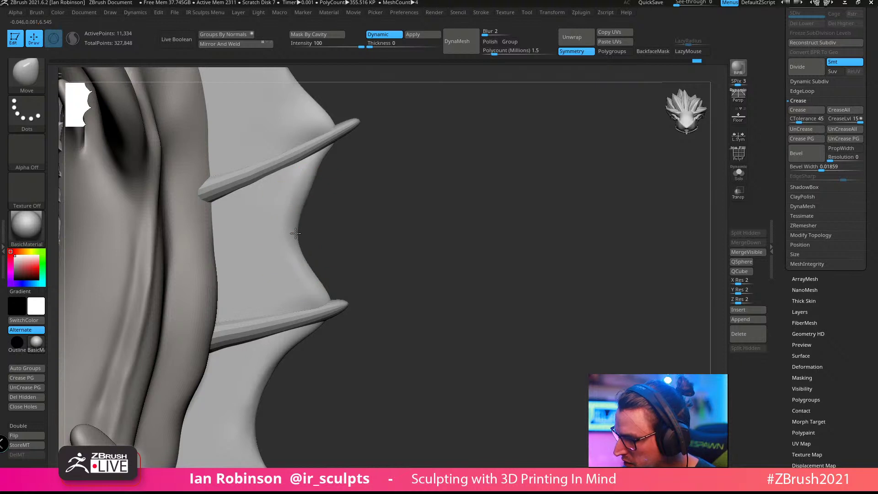
pyautogui.moveTo(421, 218); pyautogui.dragTo(293, 232)
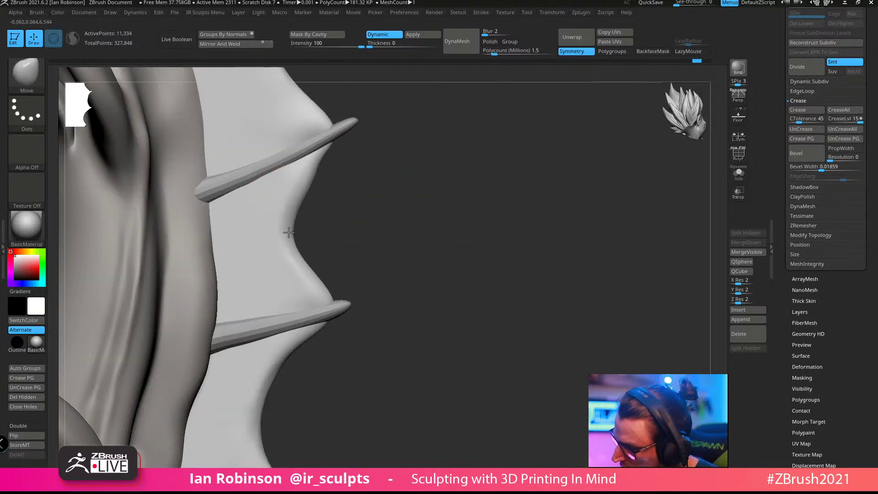
pyautogui.moveTo(302, 196); pyautogui.dragTo(291, 200)
# Step: Pull the membrane's outer edge inward between two upper-back spines and tuck it in just below the lower spine's tip
pyautogui.moveTo(428, 176)
pyautogui.keyDown('alt'); pyautogui.mouseDown()
pyautogui.moveTo(432, 155)
pyautogui.moveTo(425, 249)
pyautogui.mouseUp(); pyautogui.keyUp('alt')
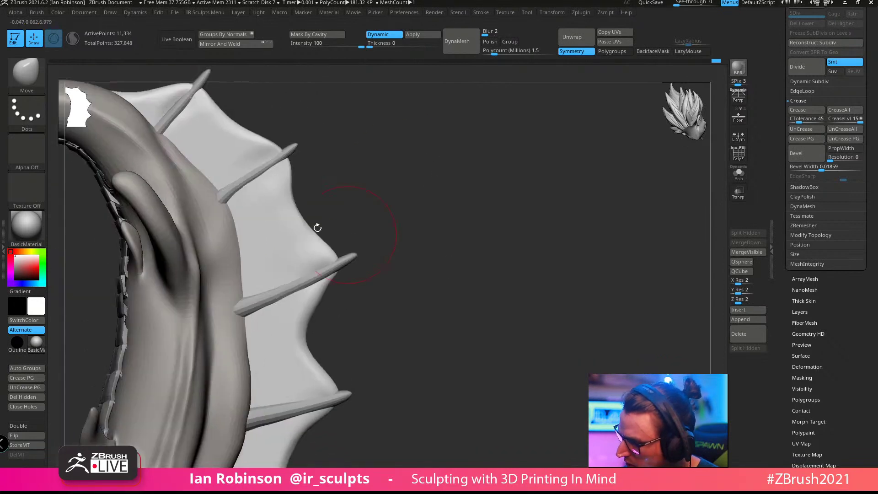
pyautogui.moveTo(315, 224); pyautogui.dragTo(298, 222)
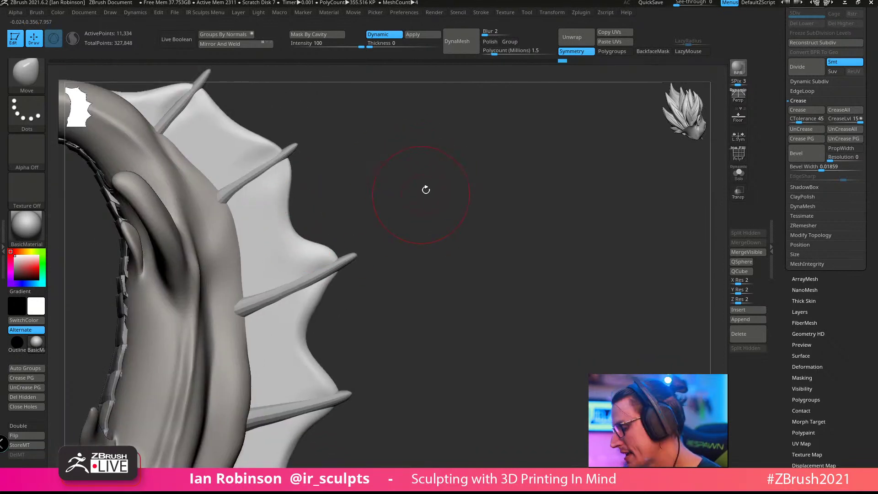
pyautogui.moveTo(401, 219)
pyautogui.mouseDown()
pyautogui.moveTo(430, 227)
pyautogui.moveTo(415, 235)
pyautogui.moveTo(440, 205)
pyautogui.moveTo(454, 219)
pyautogui.moveTo(363, 280)
pyautogui.mouseUp()
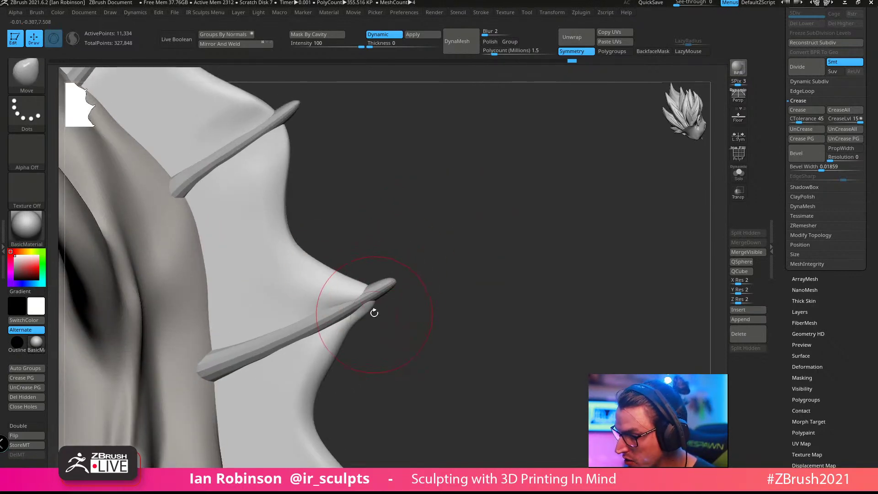
pyautogui.moveTo(374, 312); pyautogui.dragTo(369, 303)
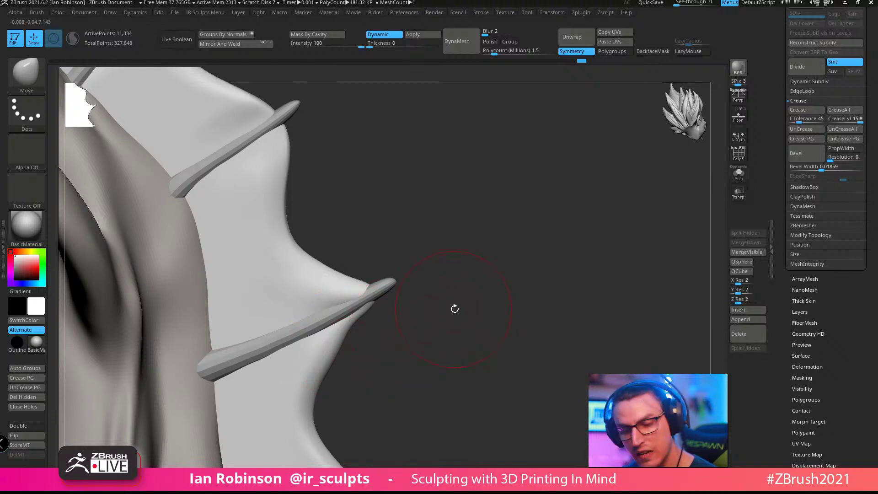
# Step: Resize the Move brush and refine the curve of the membrane edge just below the spine tip in the mid-back section
pyautogui.moveTo(485, 301)
pyautogui.keyDown('alt'); pyautogui.mouseDown()
pyautogui.moveTo(480, 263)
pyautogui.moveTo(459, 268)
pyautogui.mouseUp(); pyautogui.keyUp('alt')
pyautogui.press('s')
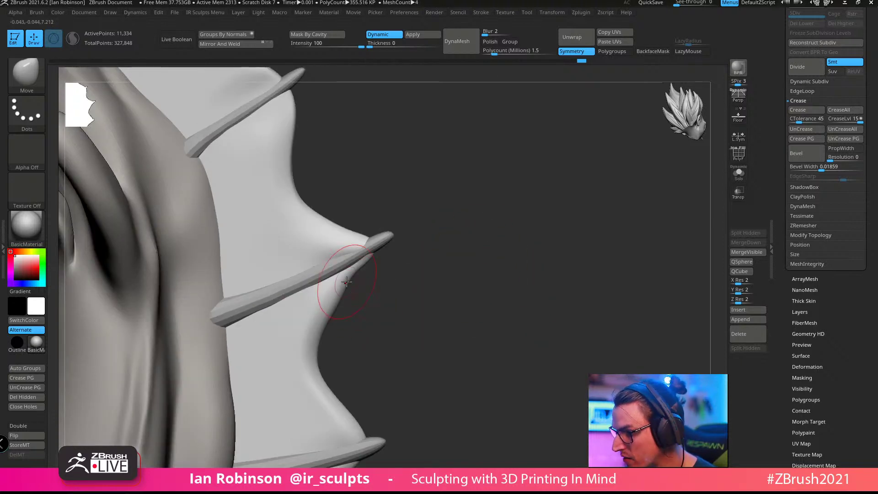
pyautogui.moveTo(346, 282); pyautogui.dragTo(351, 285)
pyautogui.moveTo(316, 344); pyautogui.dragTo(321, 348)
pyautogui.moveTo(383, 327); pyautogui.dragTo(376, 319)
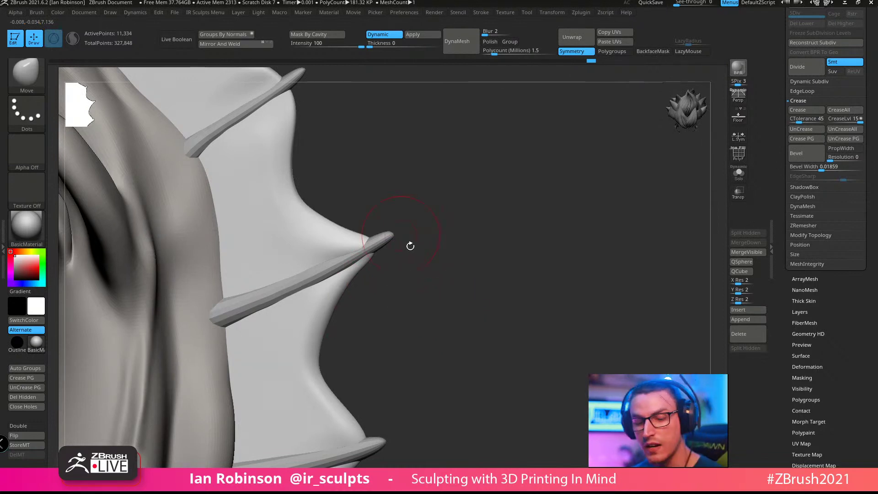
pyautogui.moveTo(410, 246)
pyautogui.mouseDown()
pyautogui.moveTo(476, 222)
pyautogui.moveTo(353, 261)
pyautogui.mouseUp()
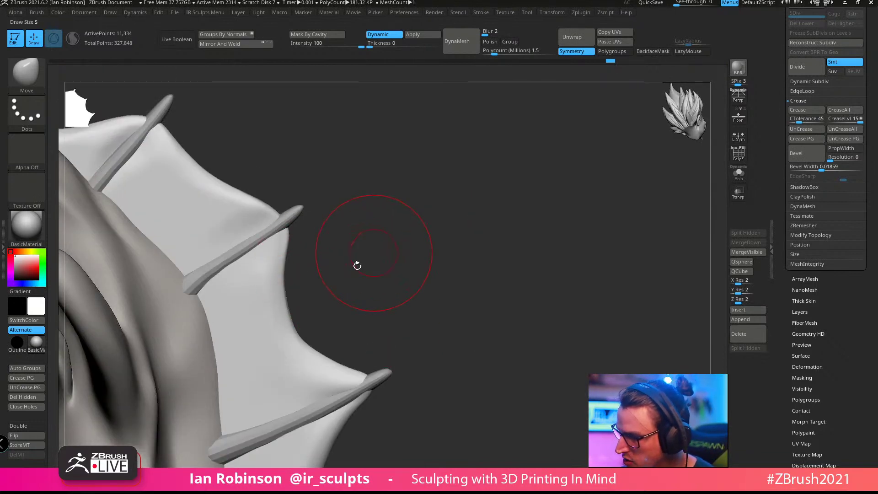
# Step: Pull the membrane edge inward between the two topmost spines into a deeper, even curve
pyautogui.moveTo(324, 262); pyautogui.dragTo(226, 246)
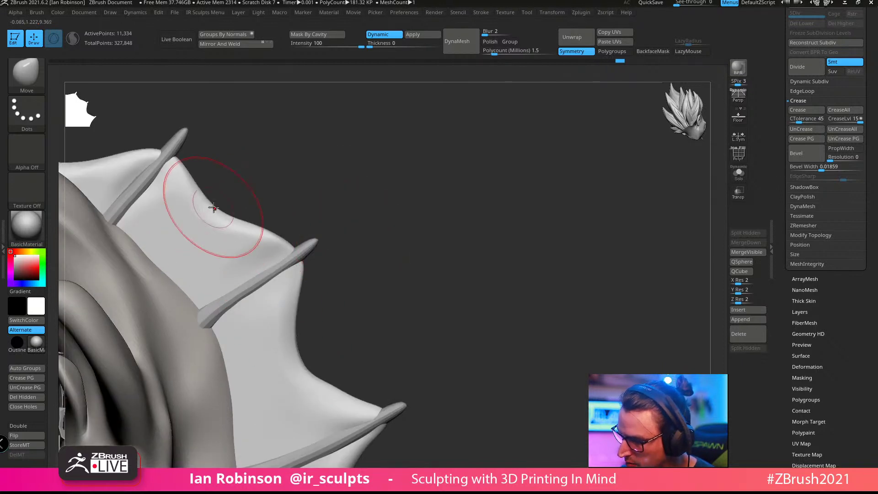
pyautogui.moveTo(212, 204)
pyautogui.mouseDown()
pyautogui.moveTo(200, 217)
pyautogui.moveTo(255, 239)
pyautogui.mouseUp()
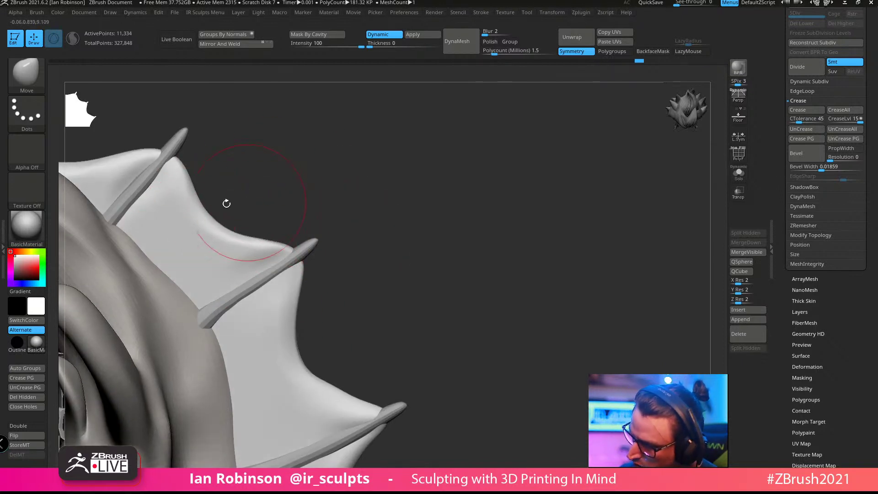
pyautogui.moveTo(200, 191); pyautogui.dragTo(194, 198)
pyautogui.moveTo(381, 166)
pyautogui.keyDown('alt'); pyautogui.mouseDown()
pyautogui.moveTo(425, 219)
pyautogui.moveTo(407, 262)
pyautogui.mouseUp(); pyautogui.keyUp('alt')
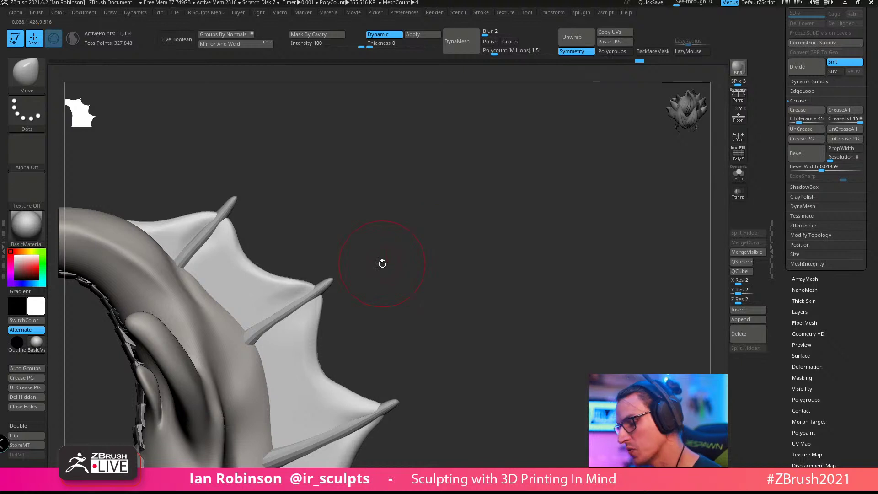
pyautogui.keyDown('alt'); pyautogui.moveTo(423, 178); pyautogui.dragTo(434, 238); pyautogui.keyUp('alt')
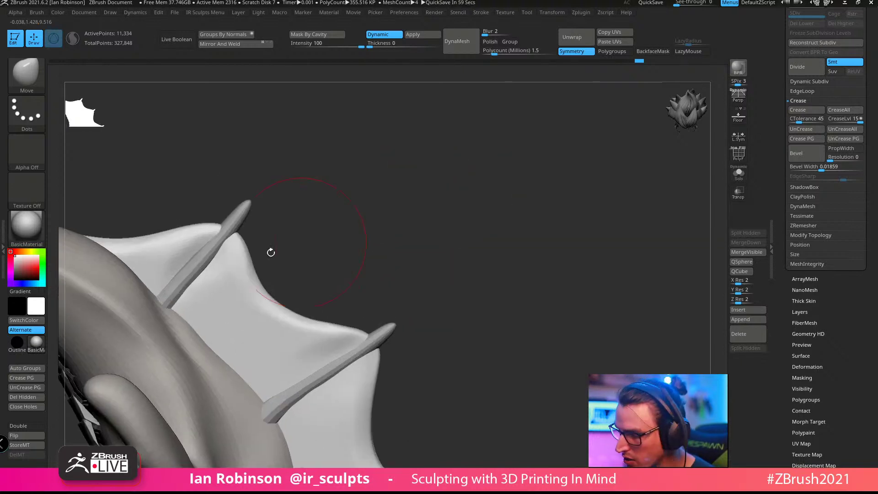
pyautogui.moveTo(243, 240); pyautogui.dragTo(234, 249)
pyautogui.moveTo(269, 289)
pyautogui.mouseDown()
pyautogui.moveTo(265, 298)
pyautogui.moveTo(294, 320)
pyautogui.mouseUp()
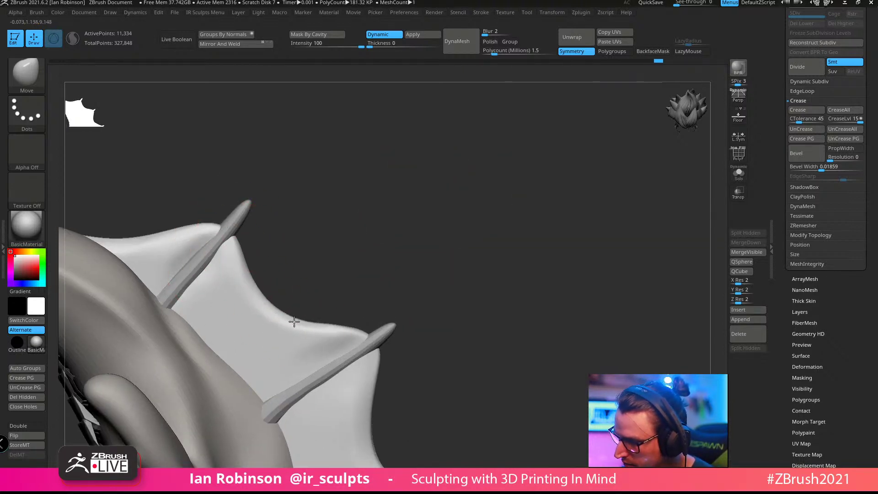
# Step: Refine the membrane edge around the topmost spine and toward the neck, and just below the second spine's tip
pyautogui.keyDown('alt'); pyautogui.moveTo(491, 257); pyautogui.dragTo(488, 237); pyautogui.keyUp('alt')
pyautogui.keyDown('alt'); pyautogui.moveTo(408, 243); pyautogui.dragTo(431, 242); pyautogui.keyUp('alt')
pyautogui.moveTo(225, 254); pyautogui.dragTo(228, 258)
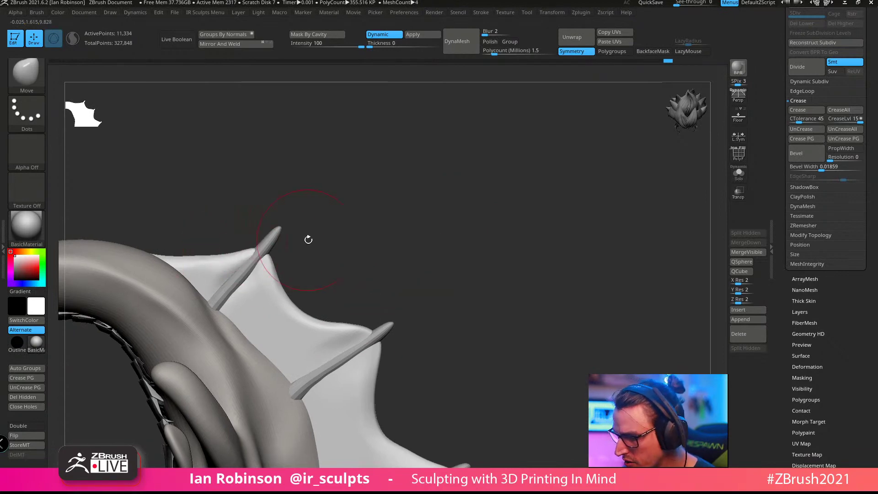
pyautogui.moveTo(307, 239)
pyautogui.mouseDown()
pyautogui.moveTo(431, 196)
pyautogui.moveTo(428, 162)
pyautogui.moveTo(407, 229)
pyautogui.moveTo(472, 180)
pyautogui.moveTo(456, 167)
pyautogui.moveTo(422, 183)
pyautogui.moveTo(397, 251)
pyautogui.mouseUp()
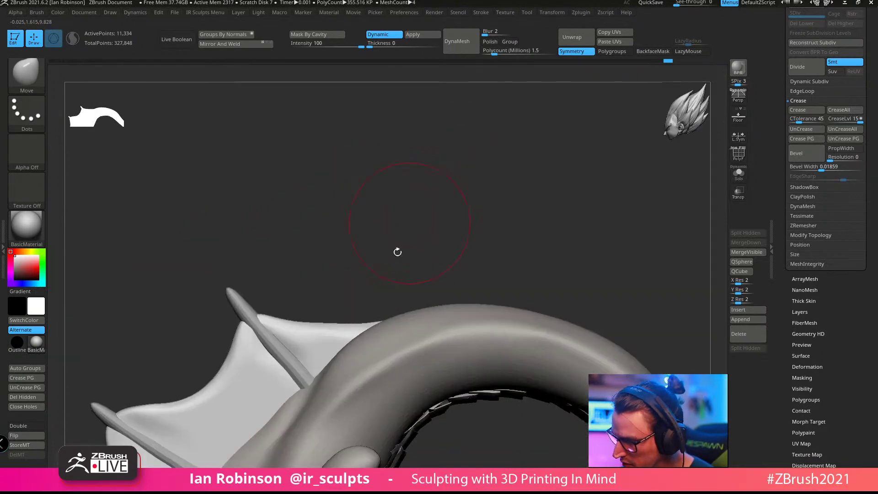
pyautogui.moveTo(388, 320); pyautogui.dragTo(467, 260)
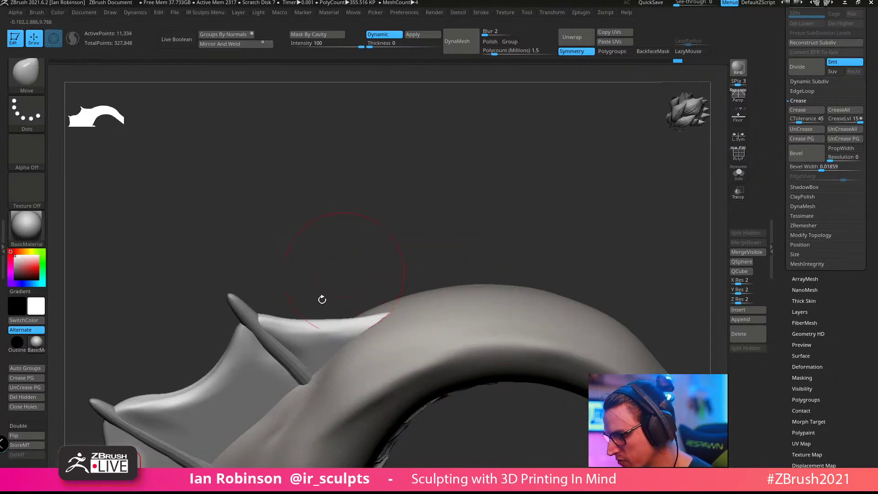
pyautogui.moveTo(322, 299)
pyautogui.mouseDown()
pyautogui.moveTo(317, 308)
pyautogui.moveTo(368, 238)
pyautogui.moveTo(254, 341)
pyautogui.moveTo(427, 198)
pyautogui.moveTo(453, 157)
pyautogui.moveTo(520, 150)
pyautogui.moveTo(385, 246)
pyautogui.mouseUp()
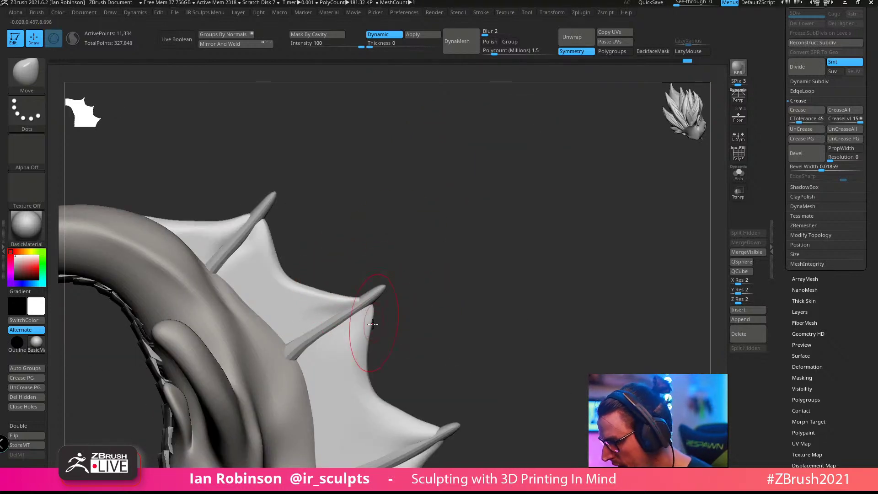
pyautogui.moveTo(376, 318); pyautogui.dragTo(463, 296)
pyautogui.moveTo(481, 240); pyautogui.dragTo(496, 247)
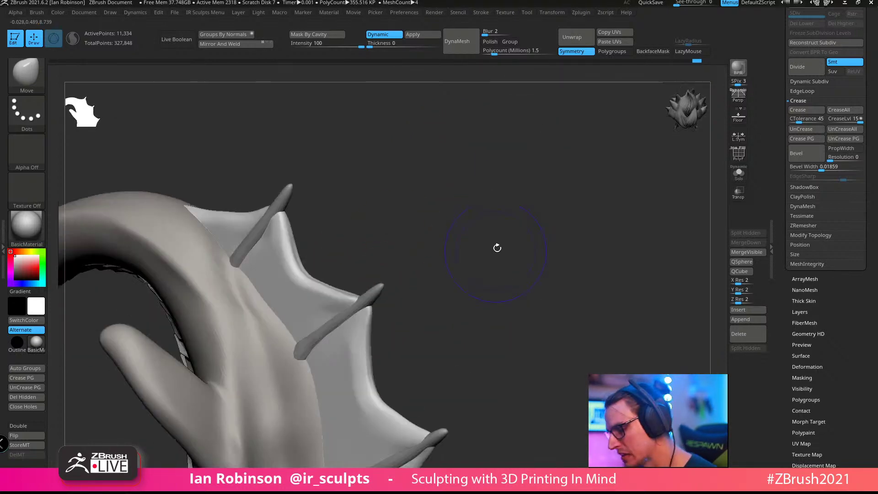
# Step: Working from behind, shift the membrane edge between the two topmost spines so its thickness lines up with both spines
pyautogui.hotkey('shift', 'f')
pyautogui.hotkey('shift', 'f')
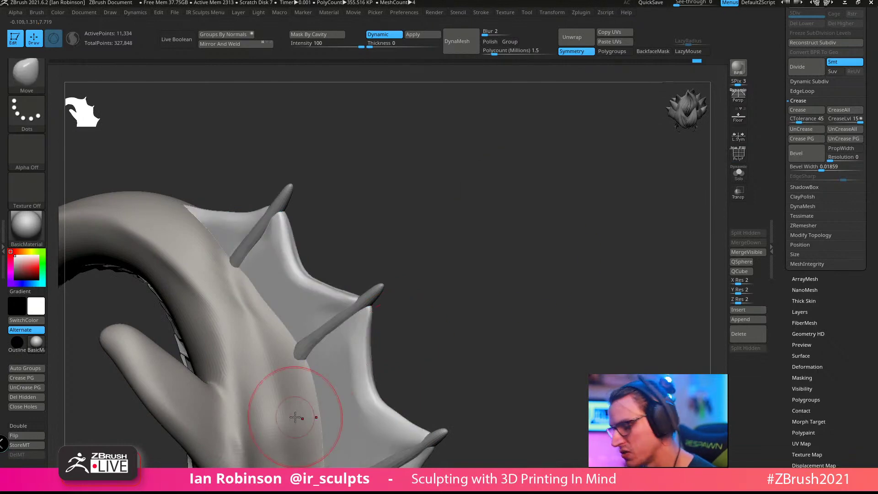
pyautogui.moveTo(457, 256)
pyautogui.keyDown('shift'); pyautogui.mouseDown()
pyautogui.moveTo(480, 232)
pyautogui.moveTo(539, 221)
pyautogui.moveTo(579, 171)
pyautogui.moveTo(613, 165)
pyautogui.moveTo(486, 248)
pyautogui.mouseUp(); pyautogui.keyUp('shift')
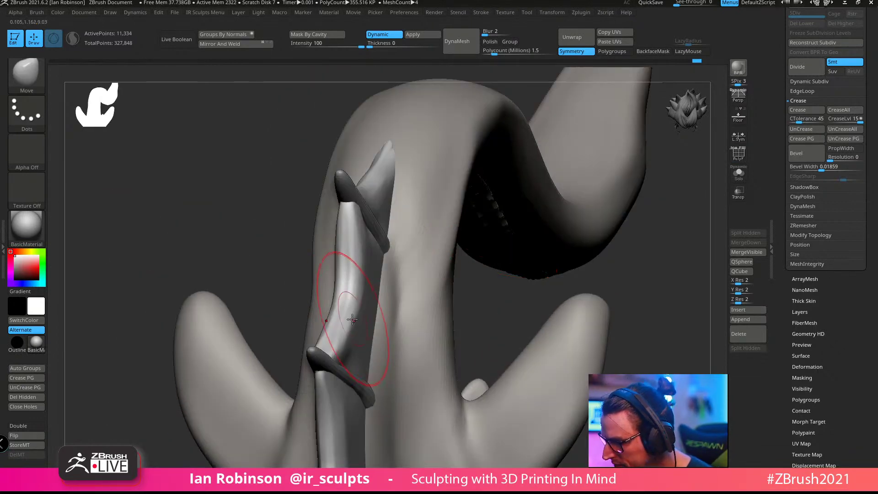
pyautogui.moveTo(343, 348); pyautogui.dragTo(343, 353)
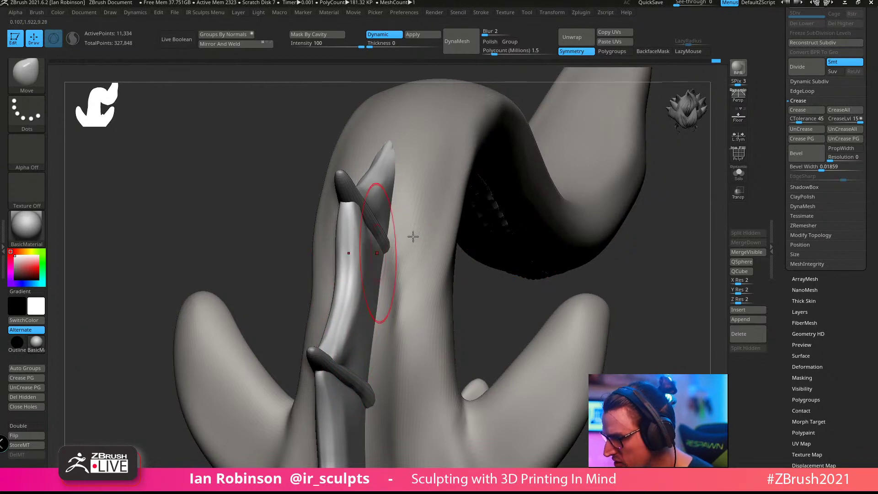
pyautogui.moveTo(633, 224); pyautogui.dragTo(517, 214)
pyautogui.moveTo(370, 219); pyautogui.dragTo(451, 266)
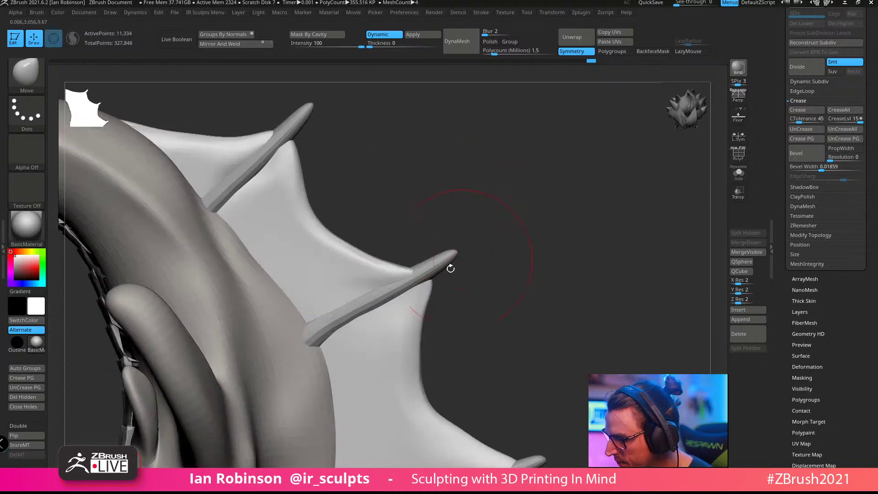
# Step: Select the back spines and thicken them with the Inflate deformation at 20, followed by a second inflation
pyautogui.keyDown('alt'); pyautogui.click(447, 263); pyautogui.keyUp('alt')
pyautogui.moveTo(594, 233); pyautogui.dragTo(540, 264)
pyautogui.moveTo(874, 236); pyautogui.dragTo(875, 149)
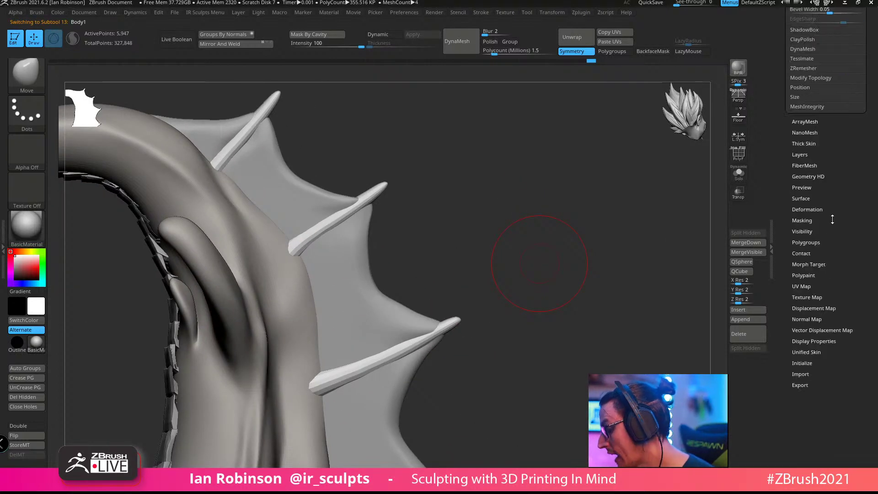
pyautogui.click(825, 210)
pyautogui.moveTo(863, 297); pyautogui.dragTo(858, 182)
pyautogui.click(813, 277)
pyautogui.moveTo(826, 265); pyautogui.dragTo(831, 264)
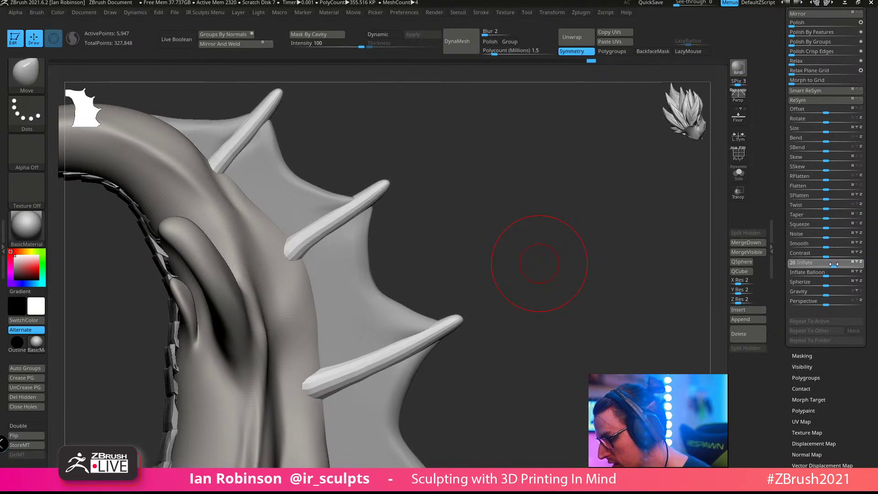
pyautogui.moveTo(833, 264); pyautogui.dragTo(833, 264)
pyautogui.moveTo(540, 260)
pyautogui.mouseDown()
pyautogui.moveTo(584, 319)
pyautogui.moveTo(574, 290)
pyautogui.moveTo(608, 343)
pyautogui.moveTo(590, 336)
pyautogui.mouseUp()
pyautogui.moveTo(539, 356); pyautogui.dragTo(610, 300)
pyautogui.moveTo(826, 266); pyautogui.dragTo(833, 265)
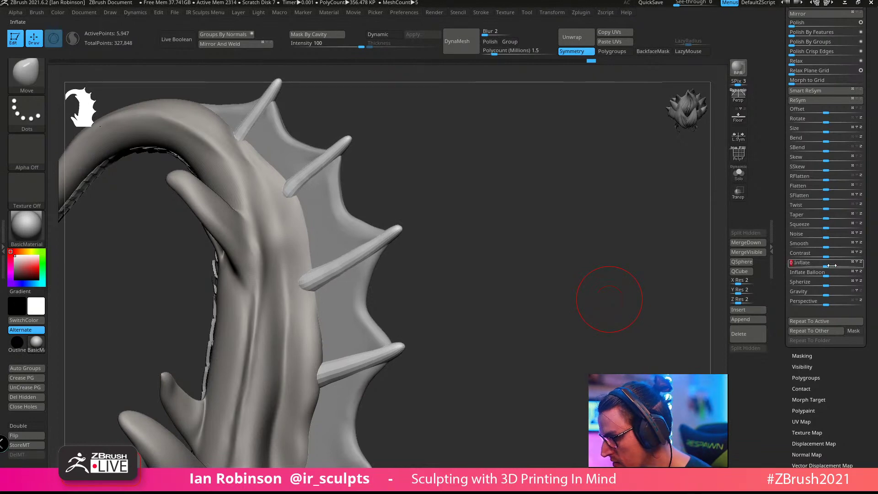
# Step: Select the body and, with a smaller ClayBuildup brush, build up clay around the base of the second spine from the top
pyautogui.moveTo(548, 201); pyautogui.dragTo(552, 317)
pyautogui.keyDown('alt'); pyautogui.moveTo(510, 253); pyautogui.dragTo(510, 300); pyautogui.keyUp('alt')
pyautogui.keyDown('alt'); pyautogui.click(417, 229); pyautogui.keyUp('alt')
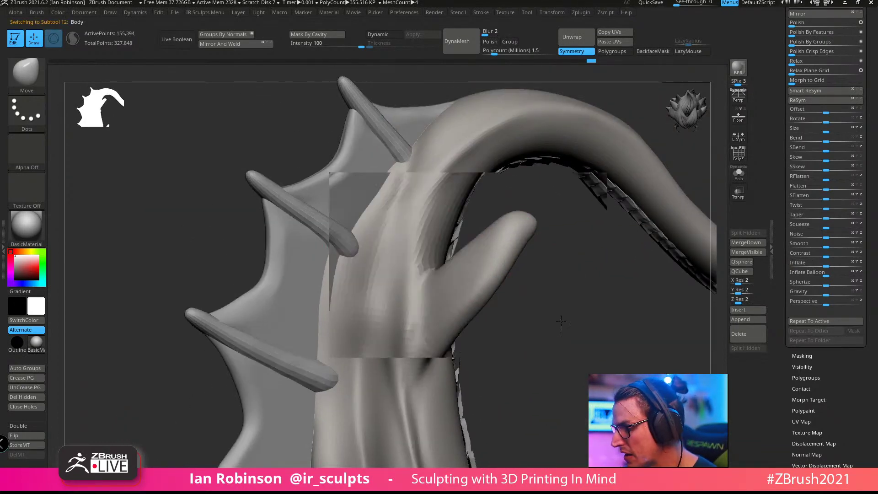
pyautogui.moveTo(563, 319); pyautogui.dragTo(488, 224)
pyautogui.press('b')
pyautogui.press('c')
pyautogui.press('b')
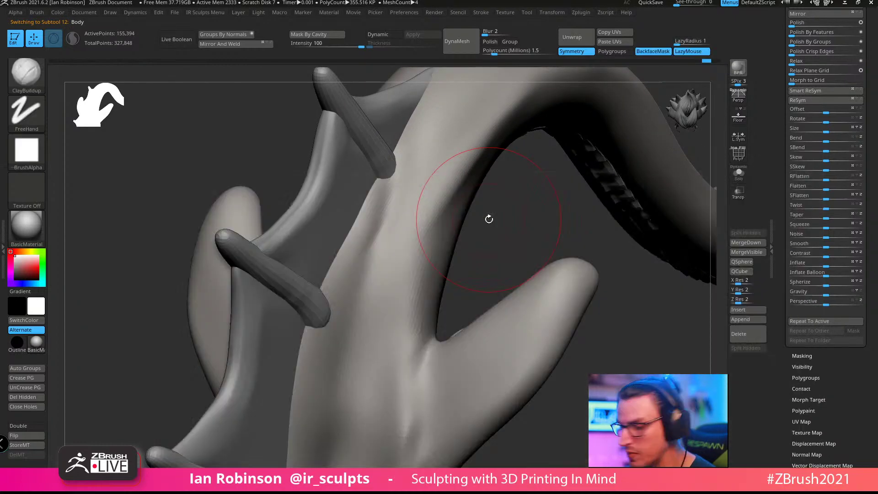
pyautogui.press('s')
pyautogui.moveTo(399, 233)
pyautogui.mouseDown()
pyautogui.moveTo(384, 232)
pyautogui.moveTo(392, 228)
pyautogui.mouseUp()
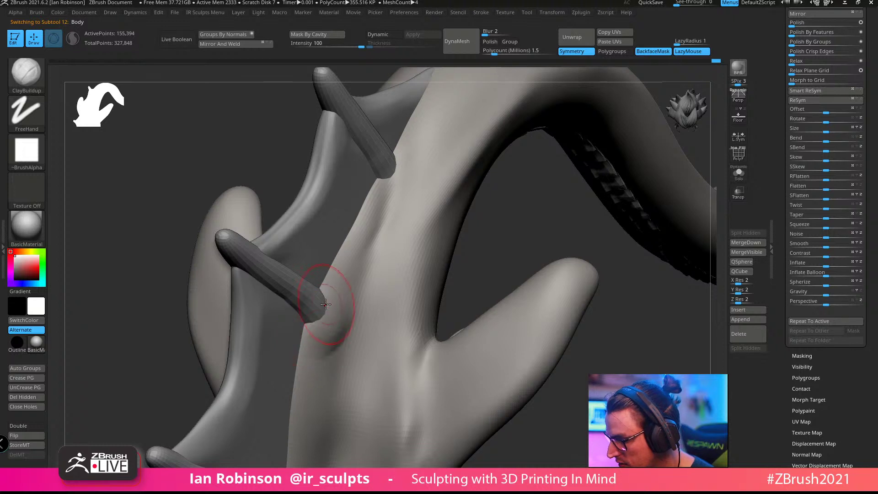
pyautogui.press('s')
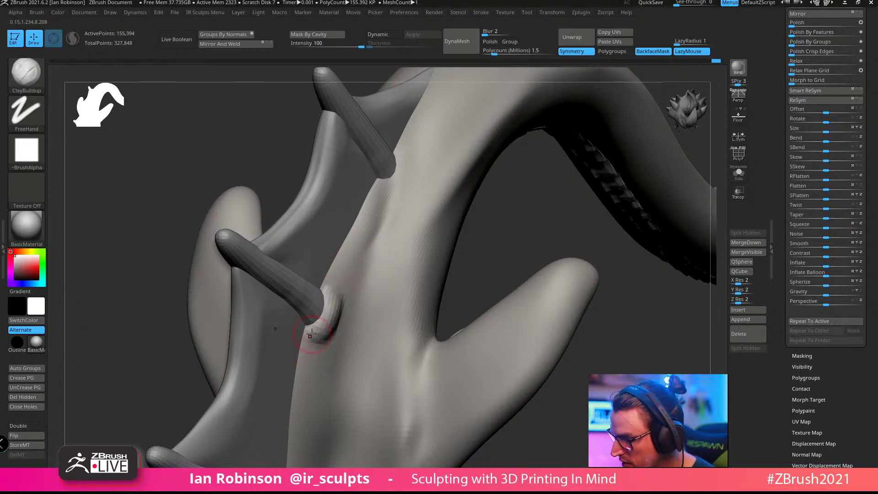
pyautogui.moveTo(451, 285); pyautogui.dragTo(341, 327)
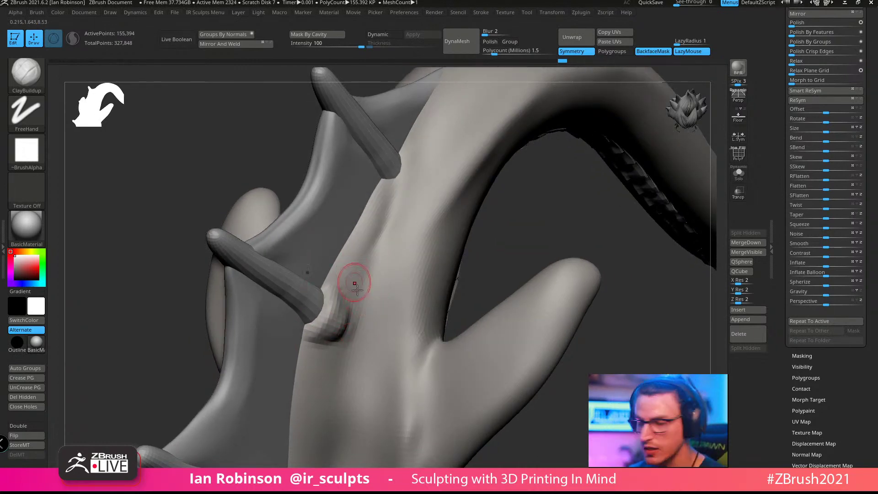
pyautogui.moveTo(356, 289)
pyautogui.mouseDown()
pyautogui.moveTo(333, 296)
pyautogui.moveTo(315, 285)
pyautogui.mouseUp()
# Step: Build up clay on the body around the topmost spine's base and up along the membrane's root toward the neck
pyautogui.keyDown('alt'); pyautogui.moveTo(316, 285); pyautogui.dragTo(333, 382, button='right'); pyautogui.keyUp('alt')
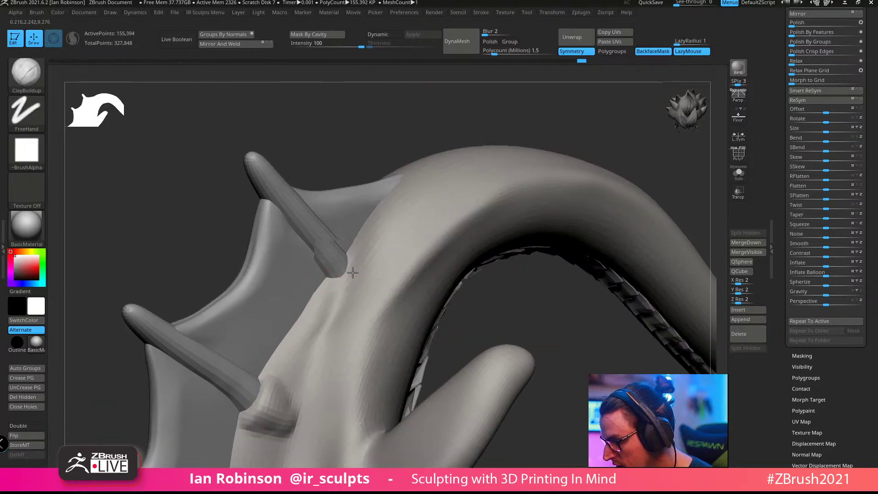
pyautogui.keyDown('ctrl'); pyautogui.moveTo(352, 273); pyautogui.dragTo(334, 281, button='right'); pyautogui.keyUp('ctrl')
pyautogui.moveTo(327, 279); pyautogui.dragTo(349, 245)
pyautogui.moveTo(327, 282)
pyautogui.mouseDown(button='right')
pyautogui.moveTo(362, 280)
pyautogui.moveTo(378, 295)
pyautogui.mouseUp(button='right')
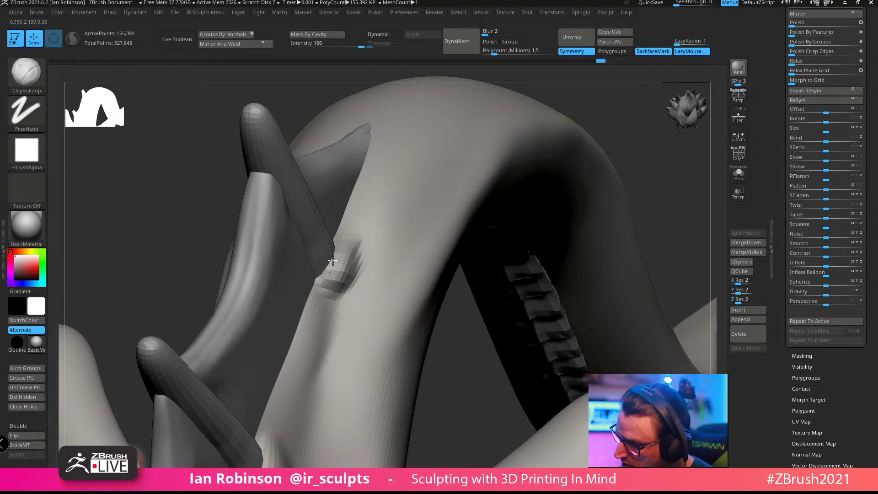
pyautogui.moveTo(372, 170); pyautogui.dragTo(349, 209)
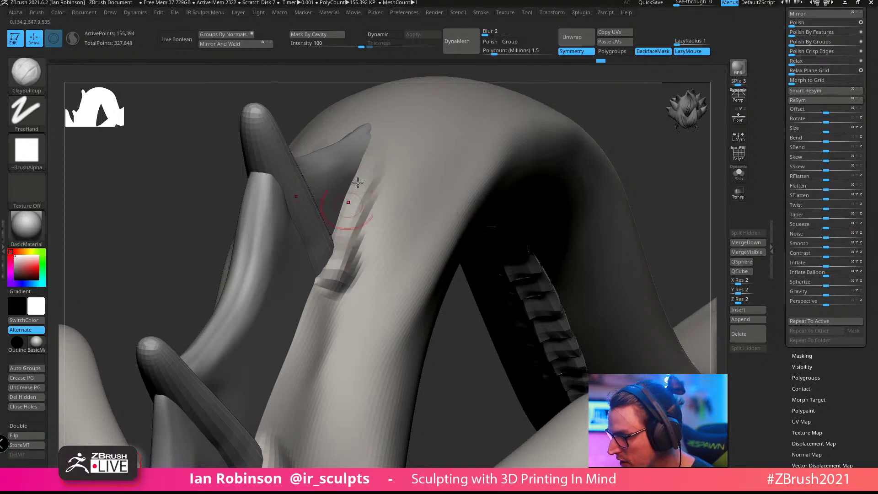
pyautogui.moveTo(413, 243)
pyautogui.mouseDown(button='right')
pyautogui.moveTo(494, 418)
pyautogui.moveTo(519, 348)
pyautogui.moveTo(564, 320)
pyautogui.moveTo(566, 266)
pyautogui.mouseUp(button='right')
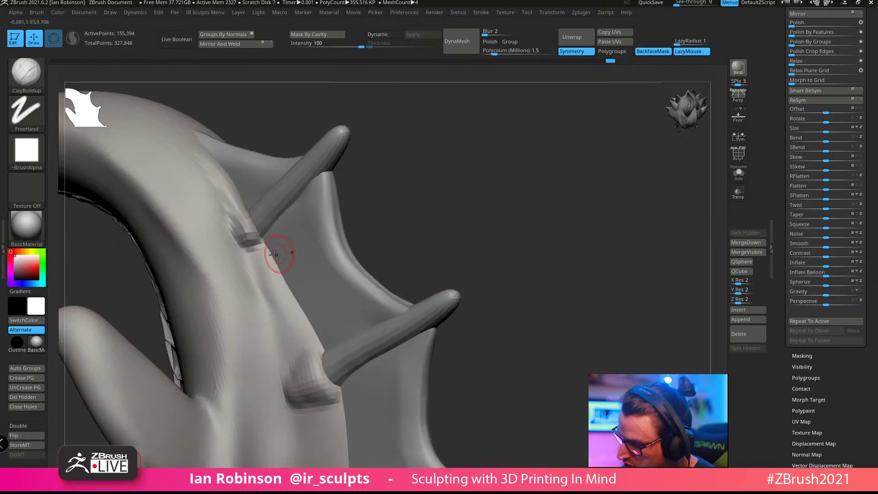
# Step: Build up clay on the body along the membrane's root between the two topmost spines
pyautogui.moveTo(265, 244); pyautogui.dragTo(312, 330)
pyautogui.moveTo(462, 224); pyautogui.dragTo(400, 219, button='right')
pyautogui.moveTo(236, 176); pyautogui.dragTo(288, 314)
pyautogui.moveTo(416, 186); pyautogui.dragTo(388, 257, button='right')
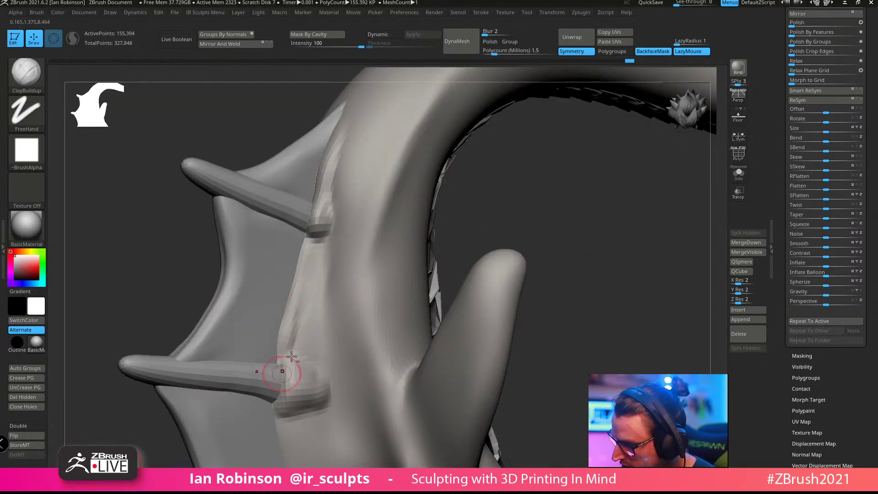
# Step: Build up a clay collar on the body around the base of the third spine from the top and lightly smooth it
pyautogui.moveTo(292, 357)
pyautogui.mouseDown(button='right')
pyautogui.moveTo(313, 281)
pyautogui.moveTo(313, 144)
pyautogui.moveTo(275, 261)
pyautogui.moveTo(265, 219)
pyautogui.mouseUp(button='right')
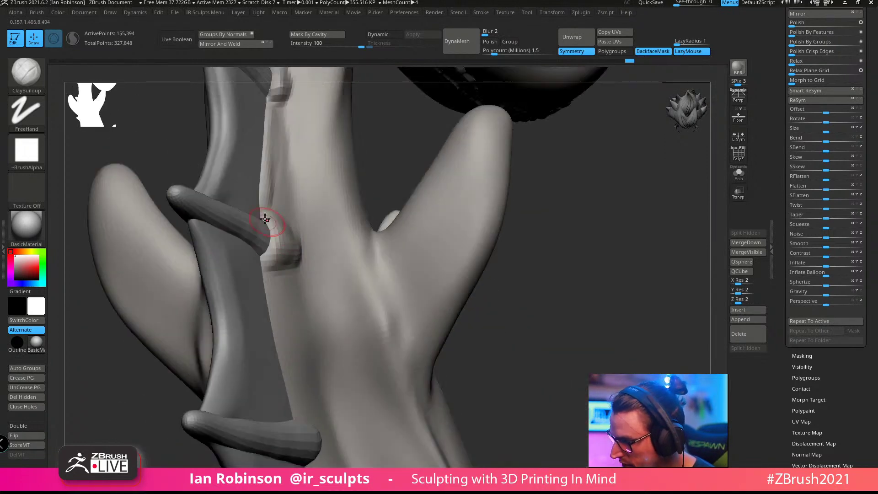
pyautogui.moveTo(325, 239)
pyautogui.mouseDown(button='right')
pyautogui.moveTo(269, 261)
pyautogui.moveTo(330, 209)
pyautogui.moveTo(577, 235)
pyautogui.moveTo(282, 305)
pyautogui.mouseUp(button='right')
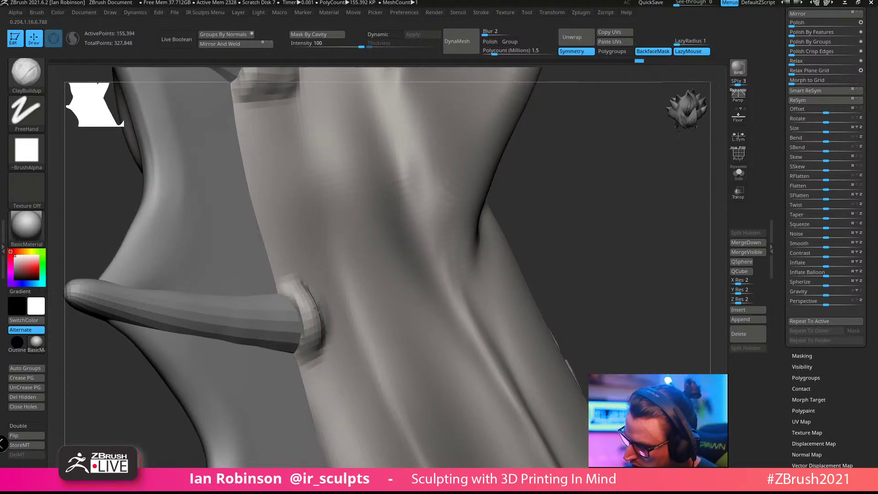
pyautogui.moveTo(586, 251); pyautogui.dragTo(324, 296, button='right')
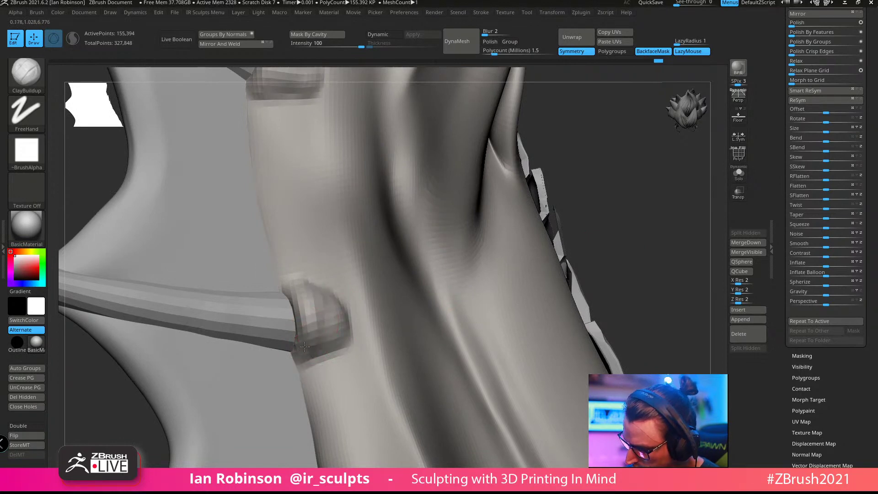
pyautogui.moveTo(305, 346); pyautogui.dragTo(413, 312, button='right')
pyautogui.moveTo(341, 318); pyautogui.dragTo(349, 313, button='right')
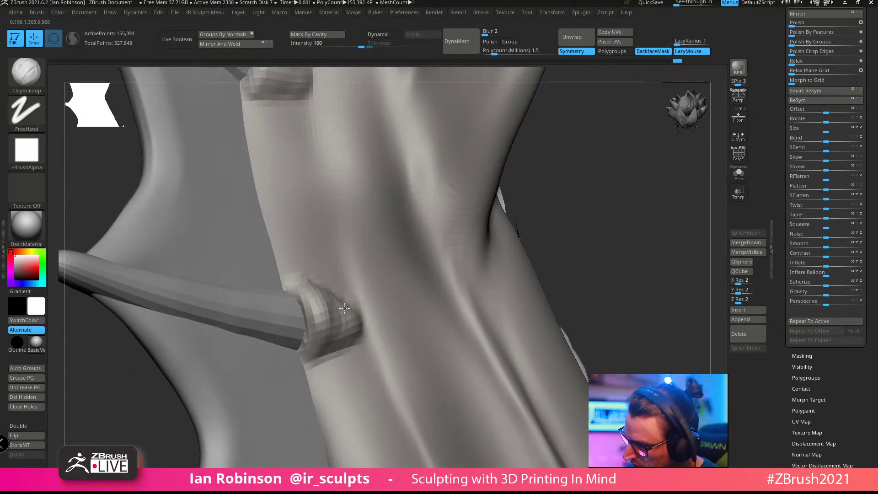
pyautogui.press('shift')
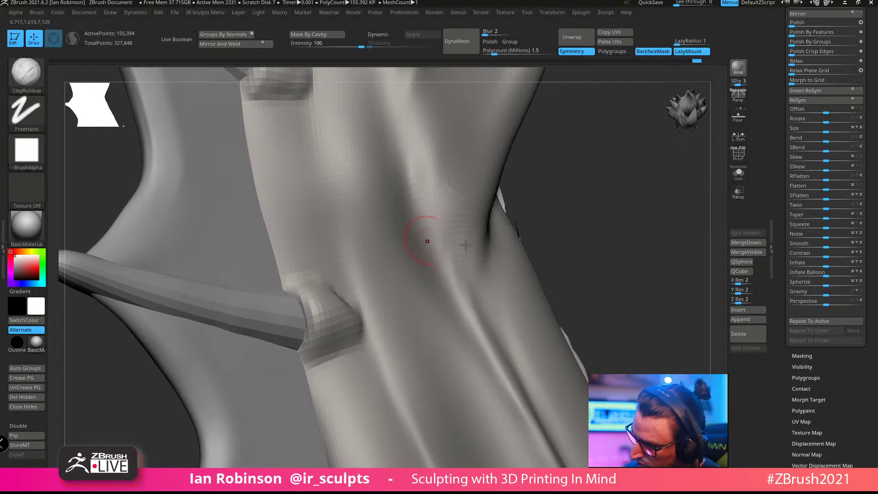
# Step: Build up clay around the fourth spine's base and along the membrane root leading up toward the third spine
pyautogui.moveTo(372, 240); pyautogui.dragTo(393, 228, button='right')
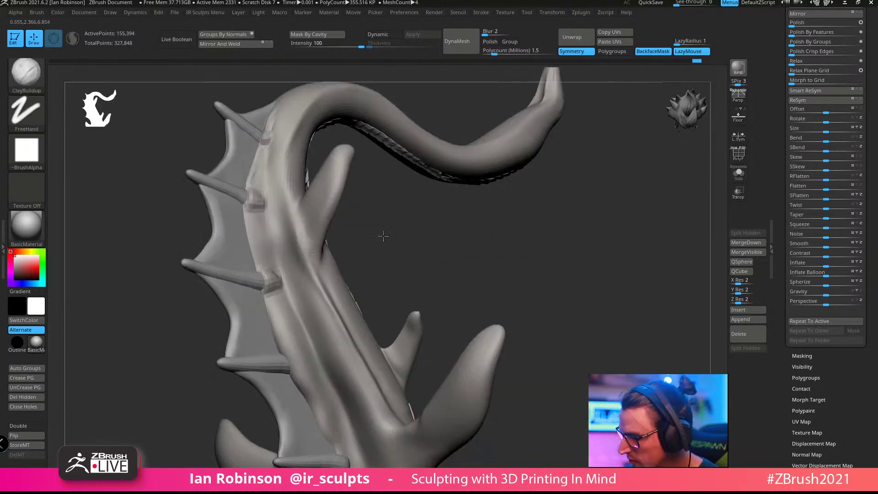
pyautogui.moveTo(382, 231); pyautogui.dragTo(417, 210, button='right')
pyautogui.keyDown('ctrl'); pyautogui.moveTo(357, 222); pyautogui.dragTo(319, 294, button='right'); pyautogui.keyUp('ctrl')
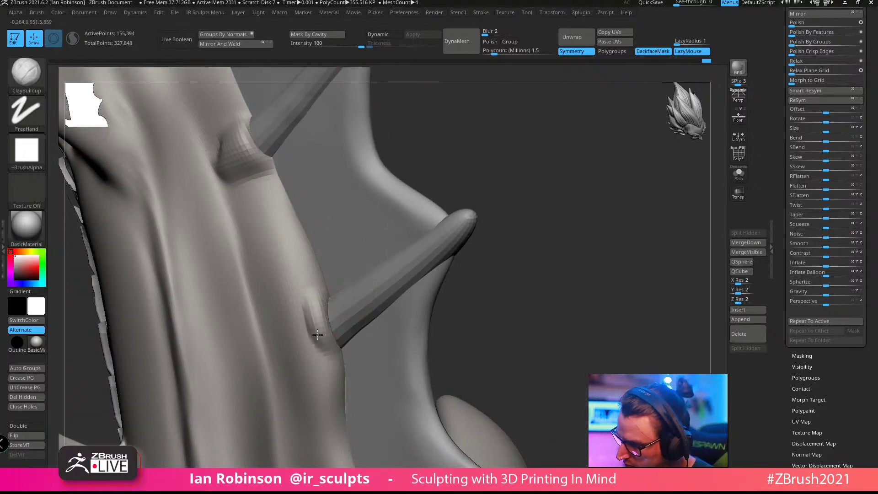
pyautogui.moveTo(289, 330); pyautogui.dragTo(356, 296, button='right')
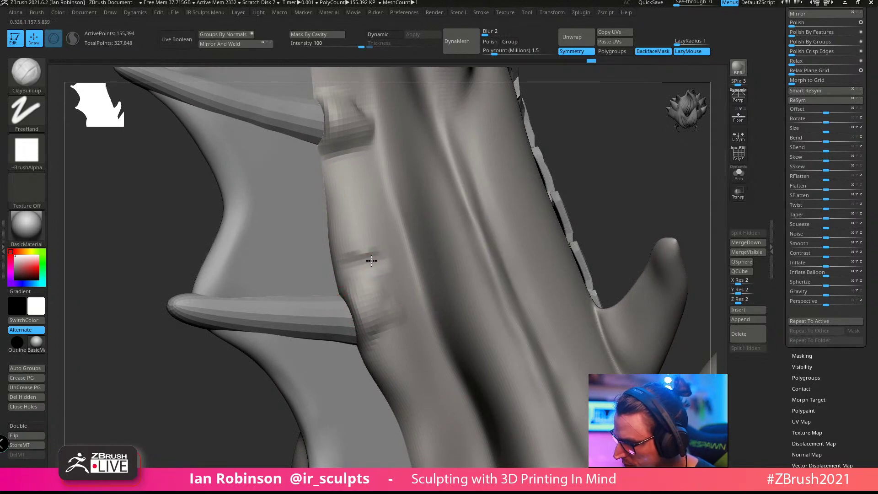
pyautogui.moveTo(371, 261); pyautogui.dragTo(351, 245)
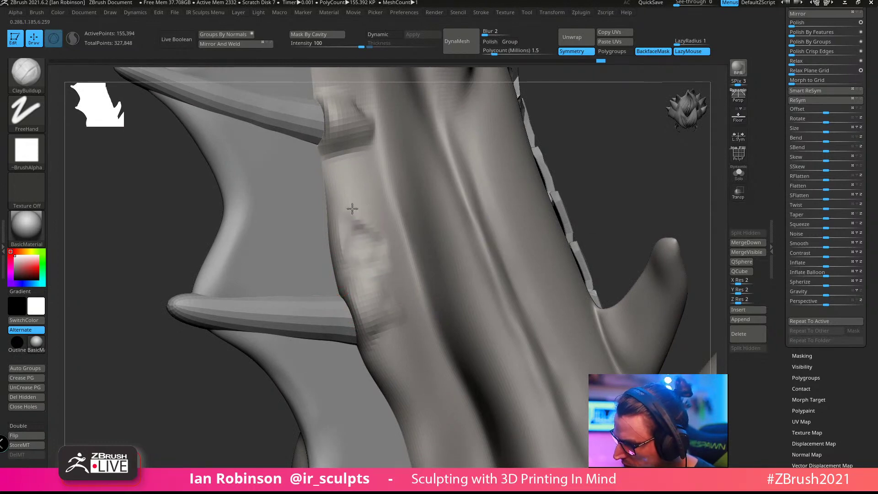
pyautogui.moveTo(352, 208)
pyautogui.mouseDown()
pyautogui.moveTo(358, 230)
pyautogui.moveTo(347, 204)
pyautogui.moveTo(363, 219)
pyautogui.mouseUp()
pyautogui.moveTo(431, 249); pyautogui.dragTo(317, 273, button='right')
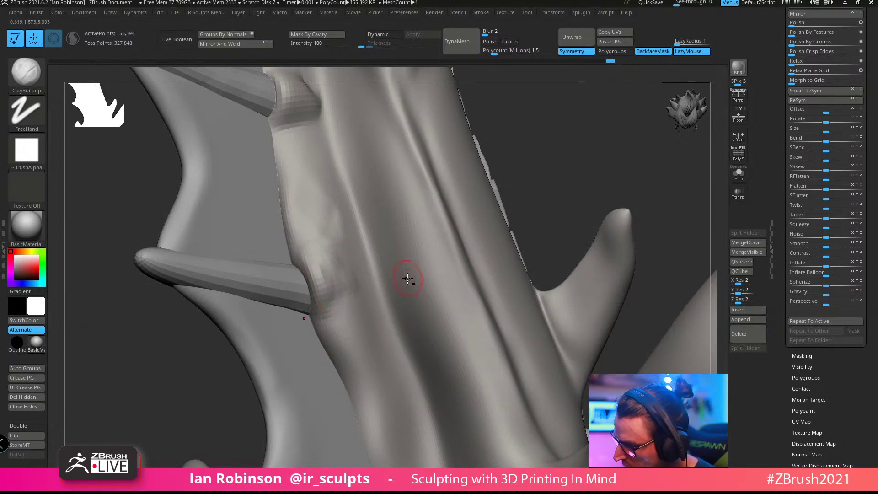
# Step: Strengthen the clay collar below and behind the fourth spine's base
pyautogui.moveTo(407, 278)
pyautogui.mouseDown(button='right')
pyautogui.moveTo(405, 314)
pyautogui.moveTo(396, 255)
pyautogui.moveTo(402, 275)
pyautogui.moveTo(391, 282)
pyautogui.mouseUp(button='right')
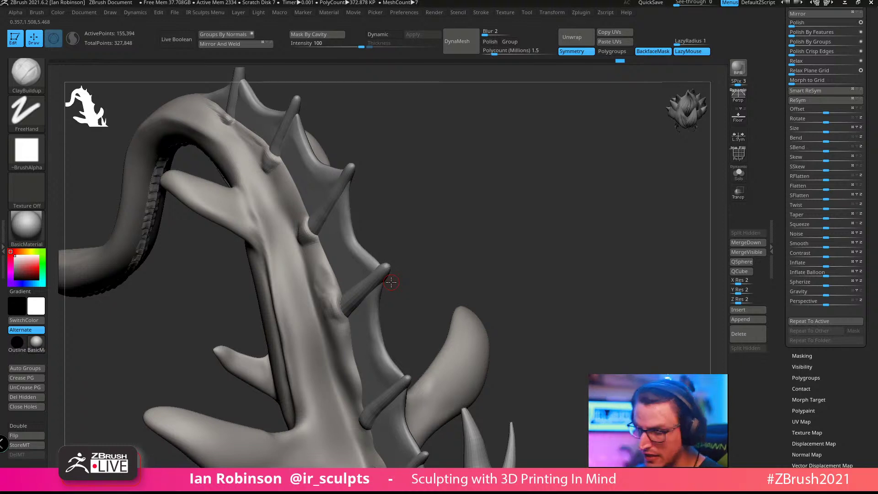
pyautogui.moveTo(419, 221)
pyautogui.keyDown('ctrl'); pyautogui.mouseDown(button='right')
pyautogui.moveTo(405, 279)
pyautogui.moveTo(370, 286)
pyautogui.mouseUp(button='right'); pyautogui.keyUp('ctrl')
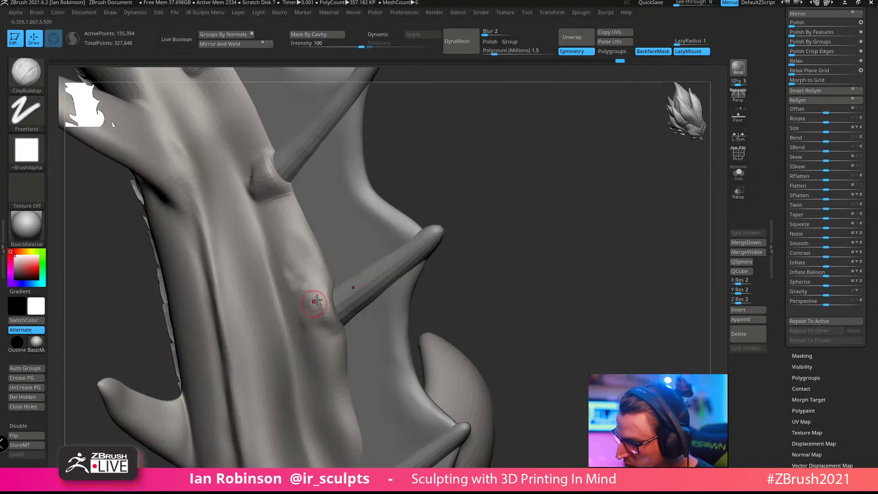
pyautogui.moveTo(321, 328); pyautogui.dragTo(345, 297)
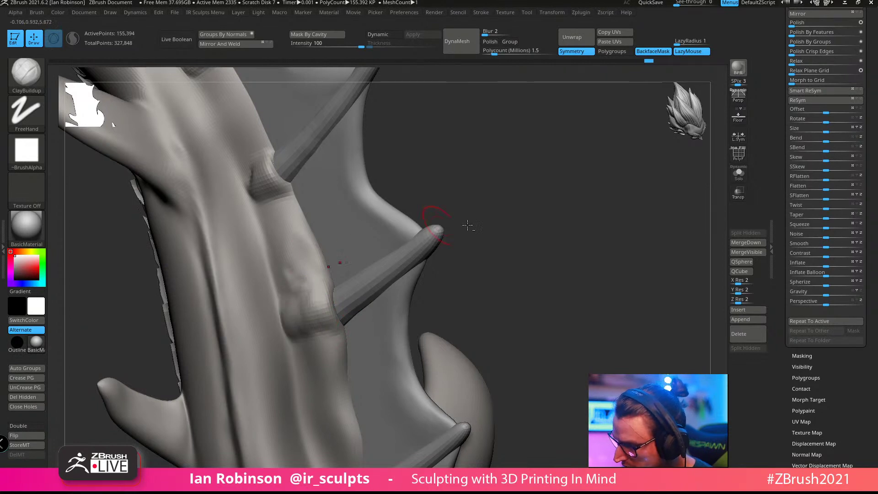
pyautogui.moveTo(468, 225)
pyautogui.mouseDown(button='right')
pyautogui.moveTo(516, 258)
pyautogui.moveTo(544, 230)
pyautogui.moveTo(523, 277)
pyautogui.moveTo(461, 295)
pyautogui.mouseUp(button='right')
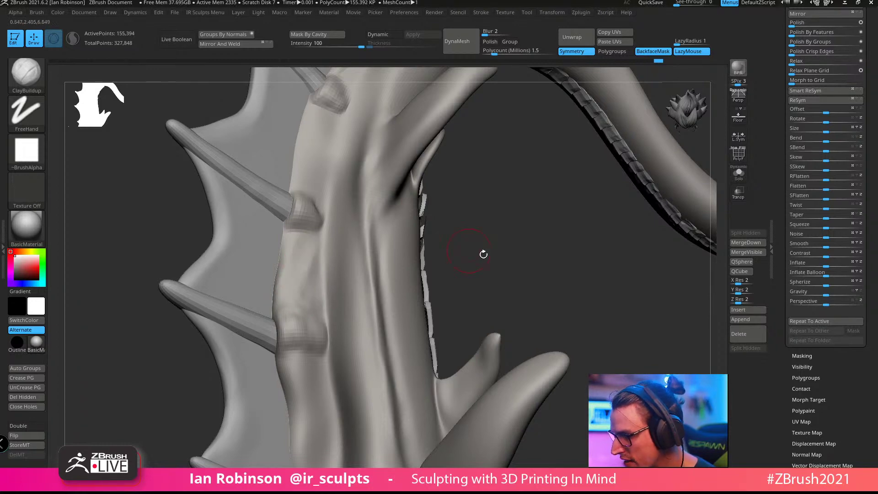
# Step: Extend the clay ridge from the fourth spine down the membrane root and build up the fifth spine's base
pyautogui.moveTo(483, 254)
pyautogui.mouseDown(button='right')
pyautogui.moveTo(476, 207)
pyautogui.moveTo(536, 235)
pyautogui.moveTo(392, 262)
pyautogui.moveTo(275, 260)
pyautogui.mouseUp(button='right')
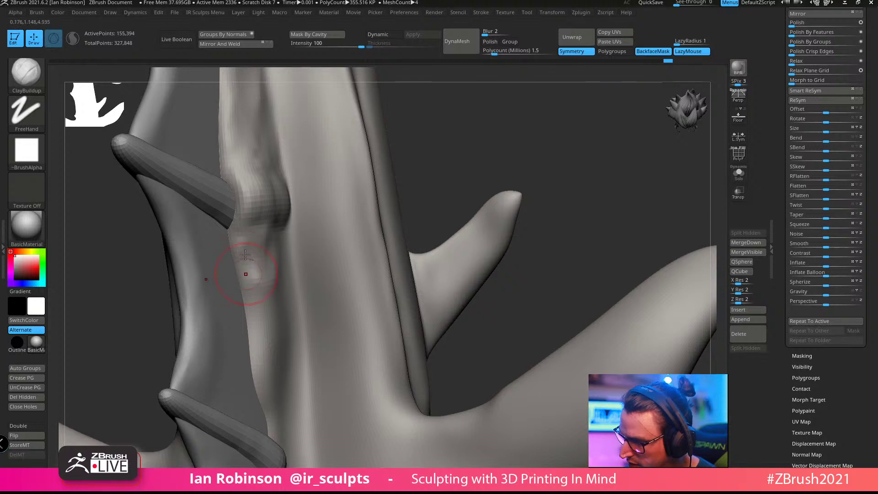
pyautogui.moveTo(272, 289); pyautogui.dragTo(275, 289)
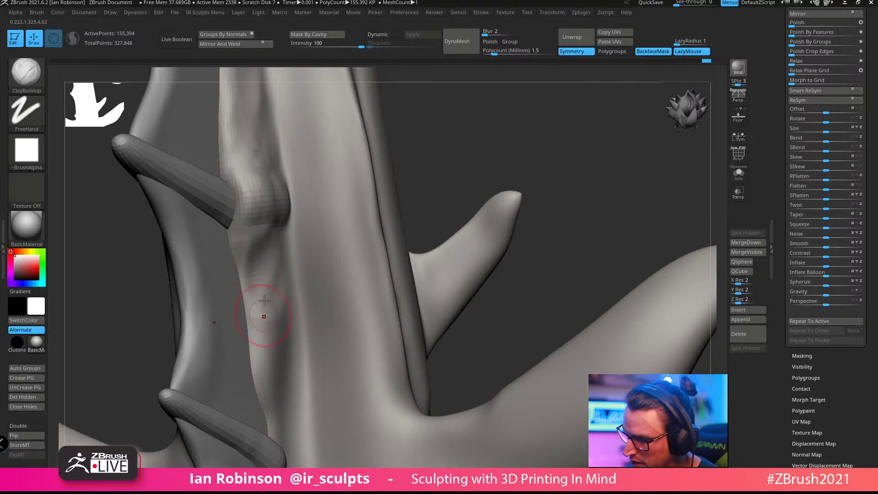
pyautogui.moveTo(559, 223); pyautogui.dragTo(343, 290)
pyautogui.moveTo(558, 317); pyautogui.dragTo(507, 181)
pyautogui.moveTo(283, 337)
pyautogui.mouseDown()
pyautogui.moveTo(291, 298)
pyautogui.moveTo(315, 321)
pyautogui.moveTo(308, 320)
pyautogui.moveTo(320, 311)
pyautogui.moveTo(301, 351)
pyautogui.mouseUp()
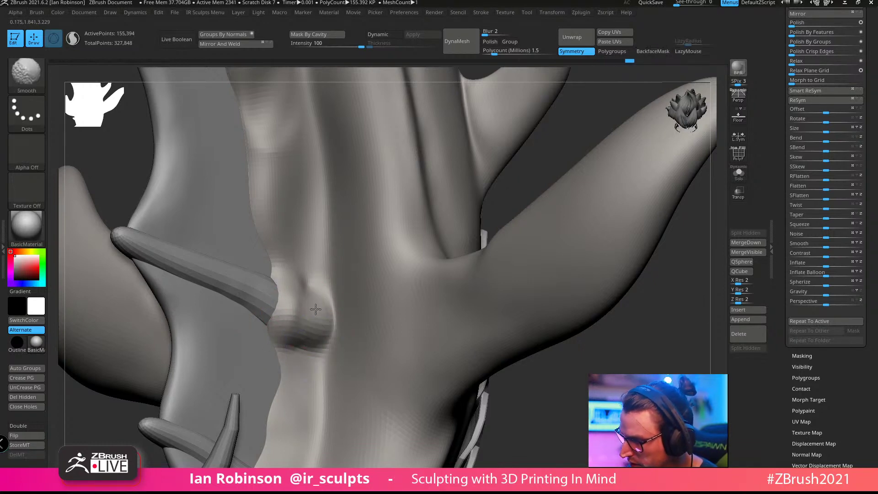
# Step: Adjust the brush size and smooth the clay ridge on the body between the fourth and fifth spines' bases
pyautogui.moveTo(574, 386)
pyautogui.mouseDown()
pyautogui.moveTo(498, 381)
pyautogui.moveTo(577, 310)
pyautogui.moveTo(587, 320)
pyautogui.moveTo(536, 334)
pyautogui.moveTo(576, 401)
pyautogui.moveTo(626, 385)
pyautogui.moveTo(545, 329)
pyautogui.mouseUp()
pyautogui.moveTo(273, 271)
pyautogui.keyDown('shift'); pyautogui.mouseDown()
pyautogui.moveTo(321, 248)
pyautogui.moveTo(278, 243)
pyautogui.mouseUp(); pyautogui.keyUp('shift')
pyautogui.press('s')
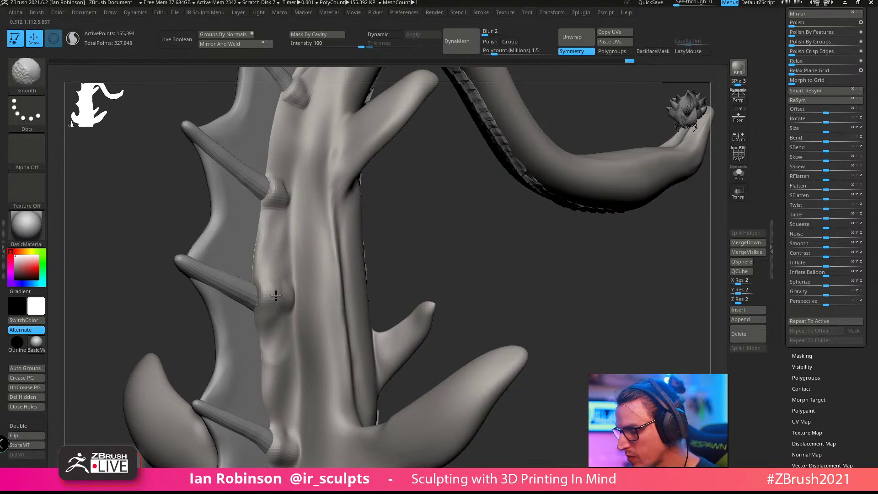
pyautogui.keyDown('shift'); pyautogui.moveTo(274, 385); pyautogui.dragTo(280, 288); pyautogui.keyUp('shift')
pyautogui.press('shift')
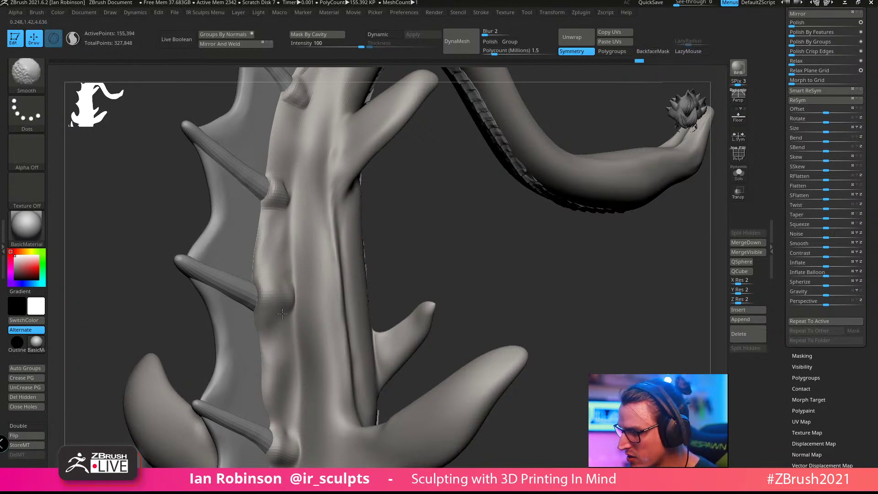
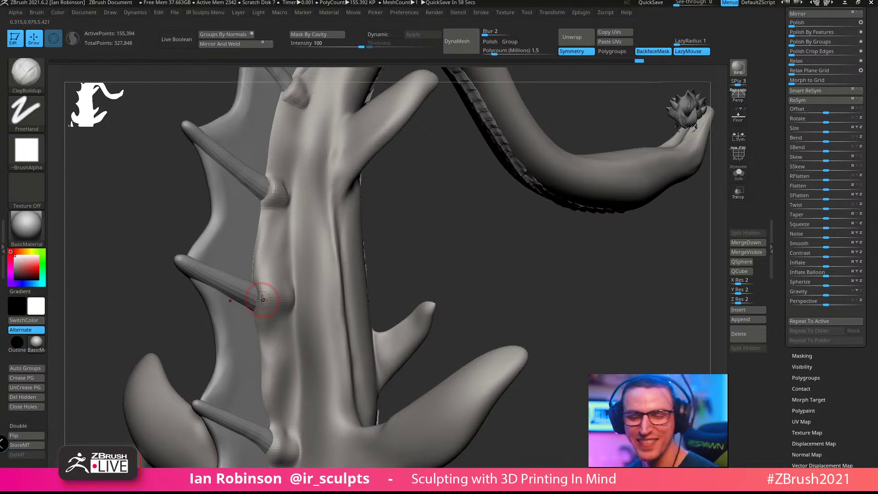
# Step: Add more clay at the third spine's base, then smooth it with the draw size set to about 121
pyautogui.moveTo(432, 270); pyautogui.dragTo(478, 214)
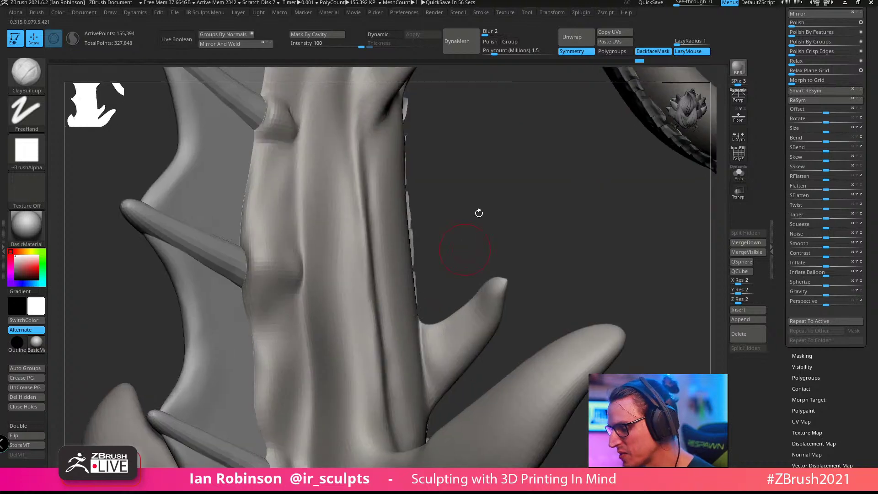
pyautogui.moveTo(492, 252)
pyautogui.mouseDown()
pyautogui.moveTo(488, 244)
pyautogui.moveTo(386, 308)
pyautogui.mouseUp()
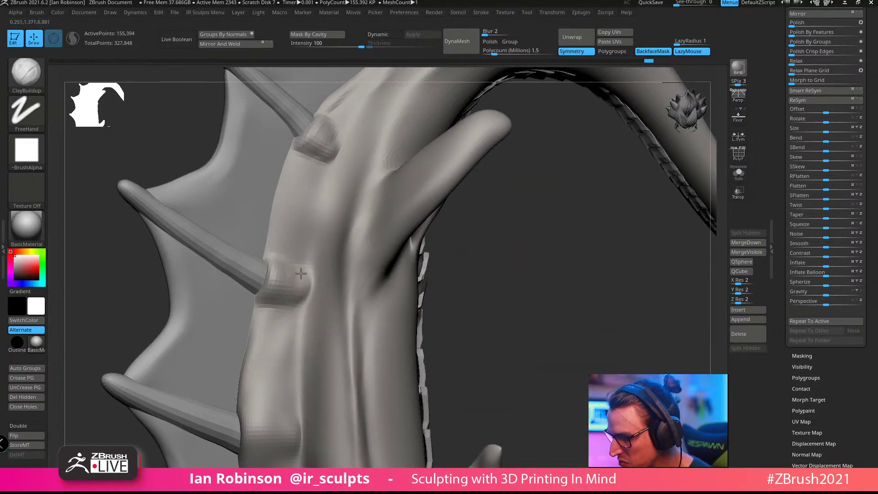
pyautogui.press('space')
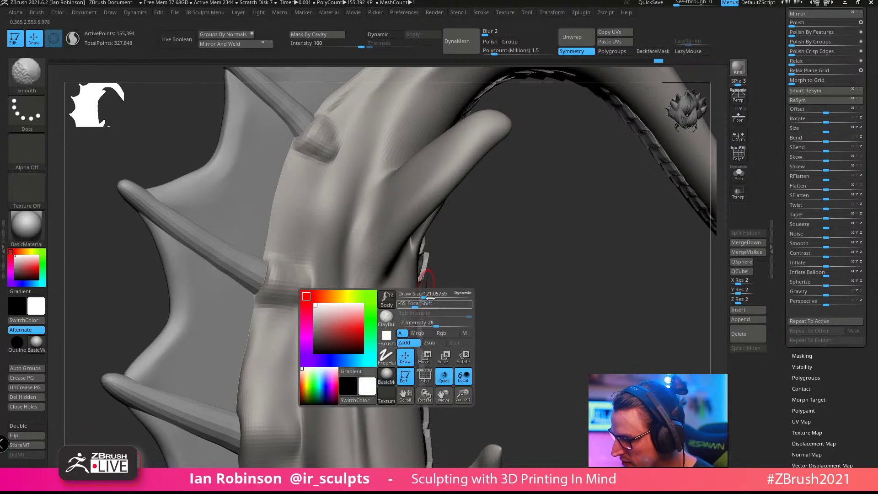
pyautogui.press('shift')
pyautogui.keyDown('alt'); pyautogui.moveTo(523, 308); pyautogui.dragTo(514, 297); pyautogui.keyUp('alt')
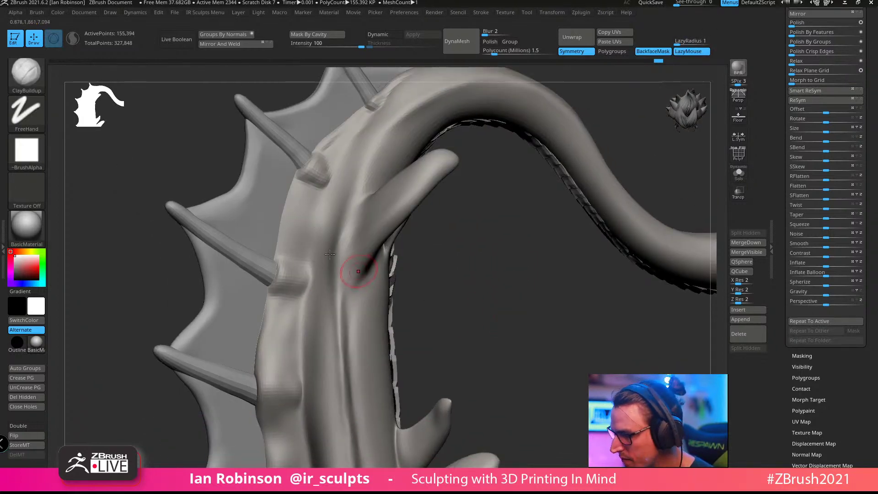
# Step: Smooth the built-up clay on the body between the topmost and second spines
pyautogui.moveTo(484, 258)
pyautogui.keyDown('alt'); pyautogui.mouseDown()
pyautogui.moveTo(474, 347)
pyautogui.moveTo(463, 341)
pyautogui.mouseUp(); pyautogui.keyUp('alt')
pyautogui.press('shift')
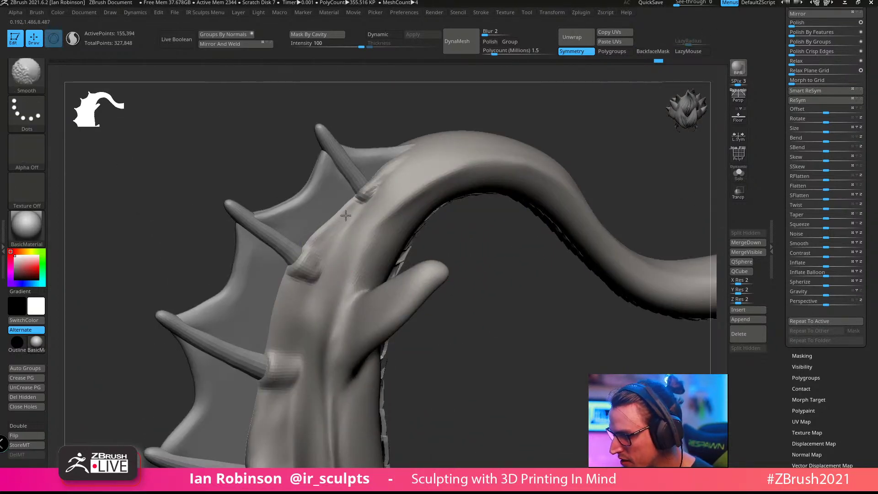
pyautogui.keyDown('shift'); pyautogui.moveTo(346, 216); pyautogui.dragTo(372, 205); pyautogui.keyUp('shift')
pyautogui.keyDown('shift'); pyautogui.moveTo(320, 270); pyautogui.dragTo(329, 254); pyautogui.keyUp('shift')
# Step: Build up clay around the membrane's upper end where it meets the neck, and smooth it into the body
pyautogui.moveTo(463, 336)
pyautogui.mouseDown()
pyautogui.moveTo(562, 337)
pyautogui.moveTo(329, 264)
pyautogui.mouseUp()
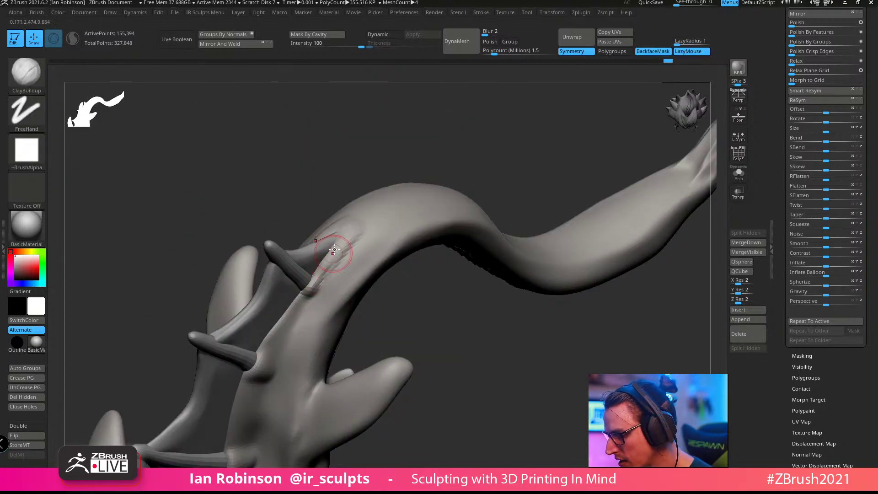
pyautogui.moveTo(442, 316); pyautogui.dragTo(384, 314)
pyautogui.moveTo(321, 293)
pyautogui.mouseDown()
pyautogui.moveTo(339, 286)
pyautogui.moveTo(325, 308)
pyautogui.mouseUp()
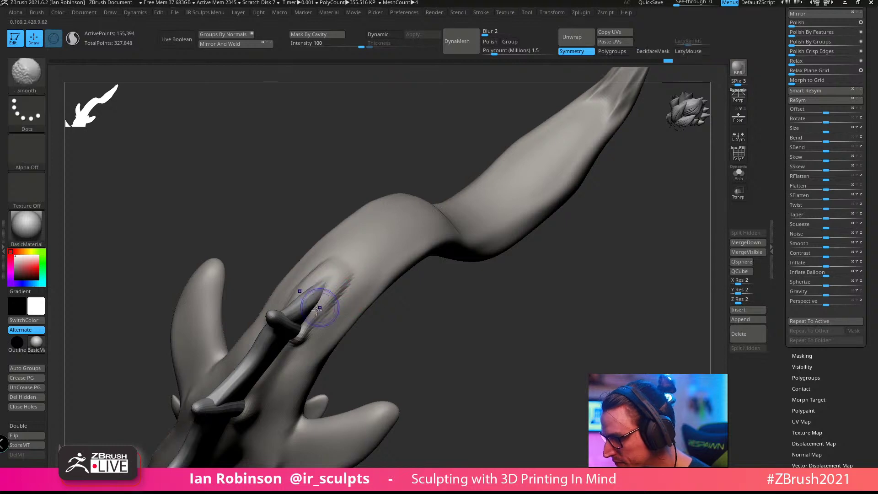
pyautogui.moveTo(432, 343)
pyautogui.mouseDown()
pyautogui.moveTo(442, 343)
pyautogui.moveTo(380, 296)
pyautogui.mouseUp()
# Step: Switch to the DamStandard brush to carve creases around the membrane's upper end
pyautogui.press('b')
pyautogui.press('d')
pyautogui.press('s')
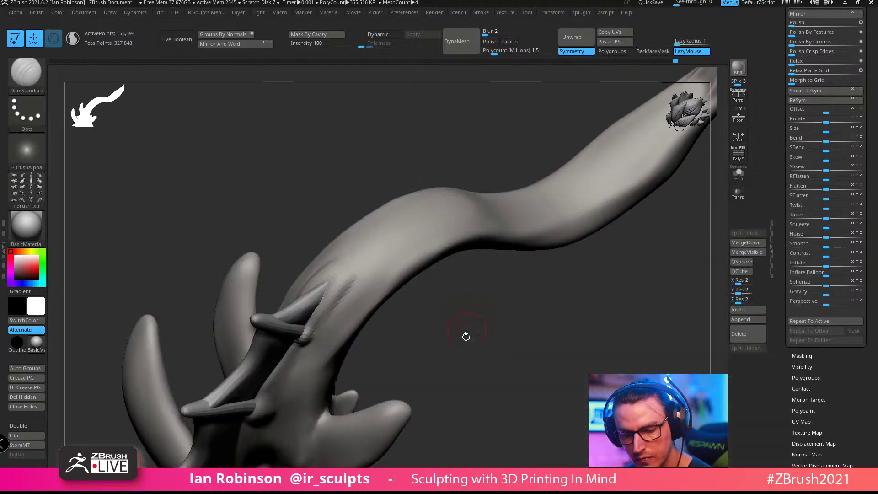
pyautogui.moveTo(474, 315)
pyautogui.keyDown('alt'); pyautogui.mouseDown()
pyautogui.moveTo(492, 319)
pyautogui.moveTo(497, 306)
pyautogui.mouseUp(); pyautogui.keyUp('alt')
pyautogui.moveTo(325, 314); pyautogui.dragTo(407, 224)
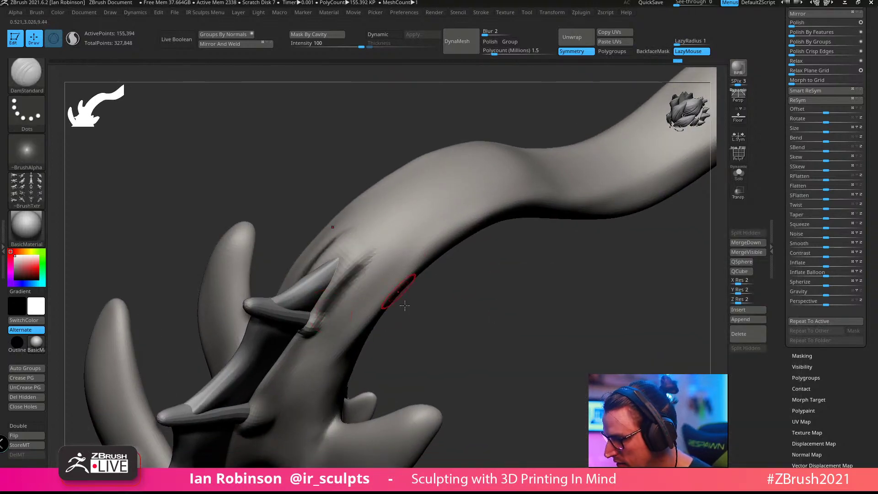
pyautogui.moveTo(453, 327); pyautogui.dragTo(418, 301)
pyautogui.hotkey('ctrl', 'z')
pyautogui.hotkey('ctrl', 'z')
# Step: Carve a crease from the topmost spine's base past the membrane's upper end onto the neck
pyautogui.press('space')
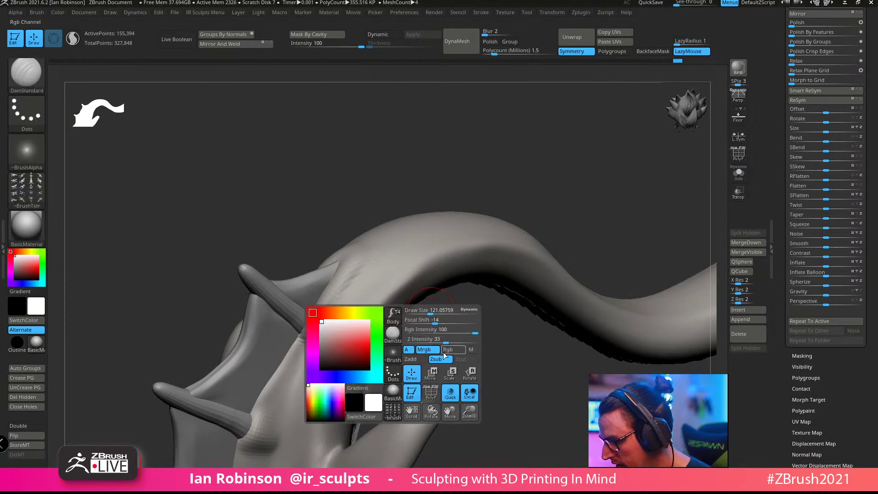
pyautogui.moveTo(335, 301); pyautogui.dragTo(394, 242)
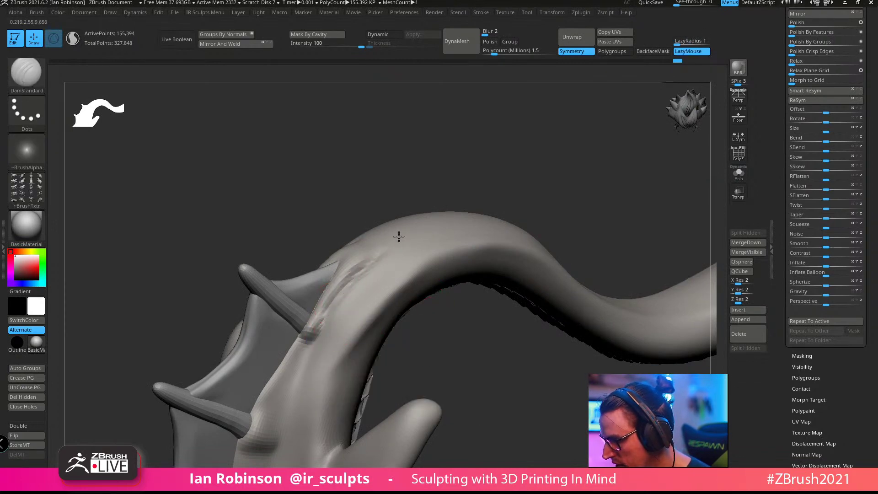
pyautogui.moveTo(473, 188); pyautogui.dragTo(482, 276)
pyautogui.moveTo(472, 178); pyautogui.dragTo(453, 176)
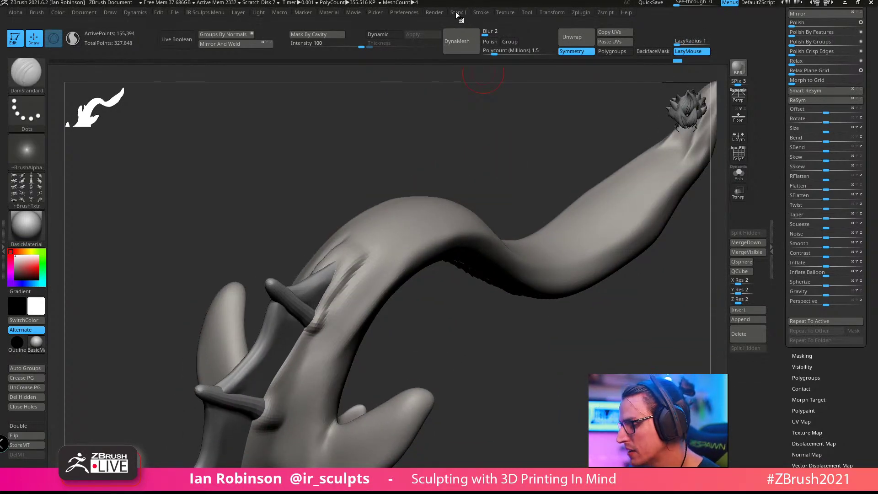
# Step: Turn on Occlusion in the Preview AO render settings
pyautogui.click(404, 12)
pyautogui.click(436, 12)
pyautogui.click(466, 274)
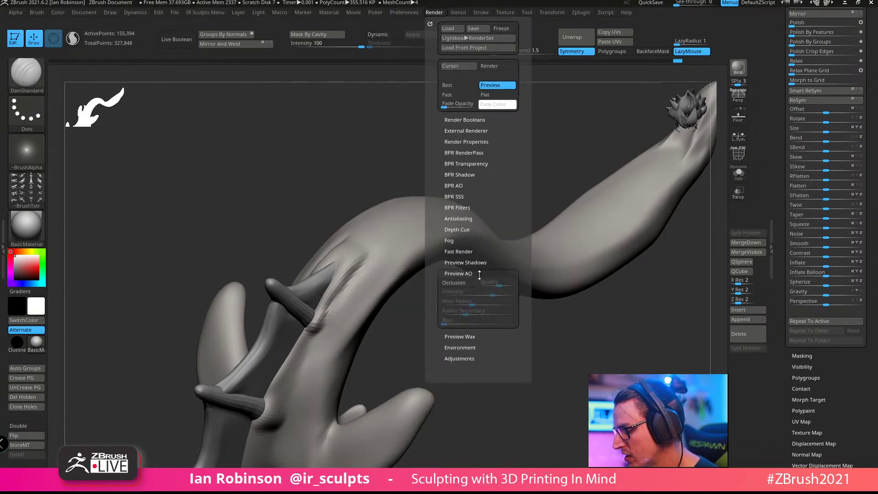
pyautogui.click(453, 282)
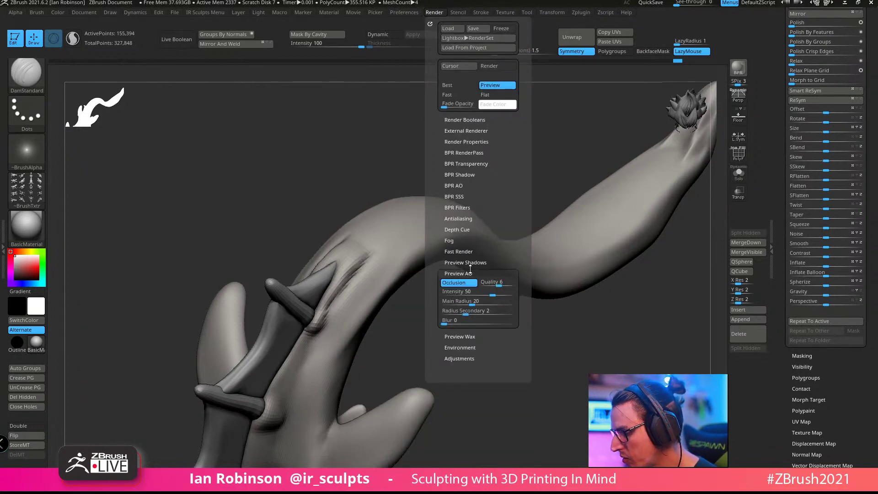
# Step: Set the occlusion intensity in the Preview AO render settings to 30
pyautogui.click(414, 14)
pyautogui.click(434, 13)
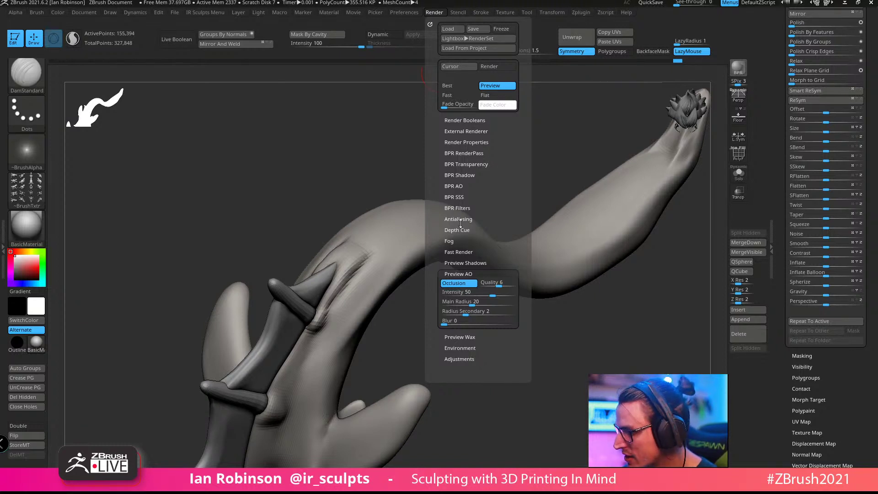
pyautogui.write('7')
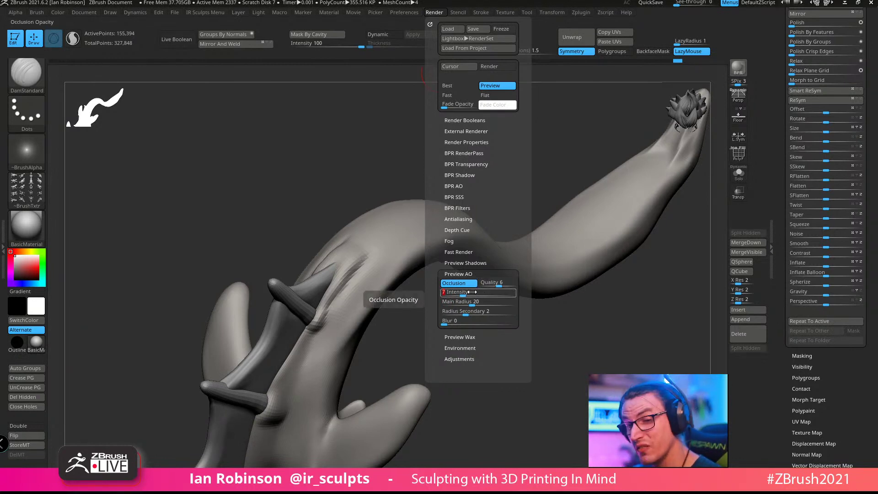
pyautogui.press('Return')
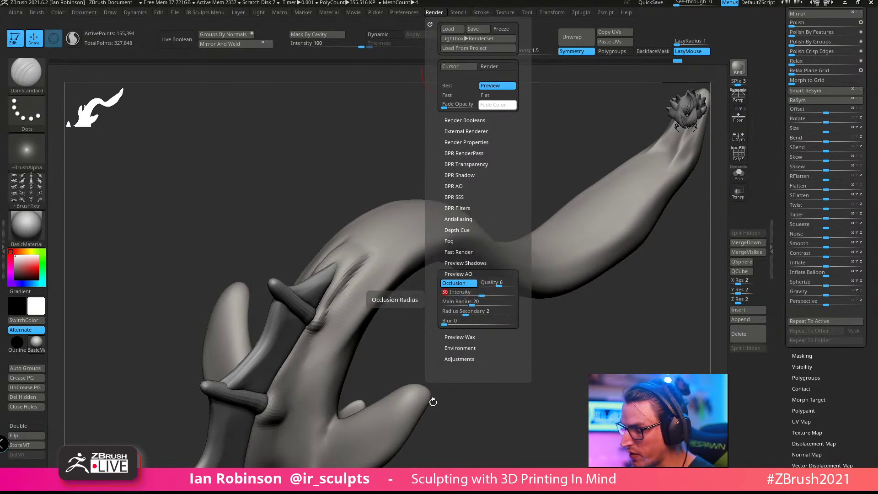
# Step: Carve a crease across the base of the front limb where it joins the neck with the DamStandard brush
pyautogui.moveTo(427, 326)
pyautogui.keyDown('alt'); pyautogui.mouseDown()
pyautogui.moveTo(437, 328)
pyautogui.moveTo(449, 277)
pyautogui.moveTo(459, 366)
pyautogui.moveTo(471, 347)
pyautogui.moveTo(521, 349)
pyautogui.moveTo(507, 356)
pyautogui.moveTo(531, 340)
pyautogui.moveTo(432, 402)
pyautogui.mouseUp(); pyautogui.keyUp('alt')
pyautogui.moveTo(480, 299)
pyautogui.mouseDown()
pyautogui.moveTo(584, 227)
pyautogui.moveTo(491, 164)
pyautogui.moveTo(594, 183)
pyautogui.moveTo(588, 266)
pyautogui.moveTo(597, 226)
pyautogui.mouseUp()
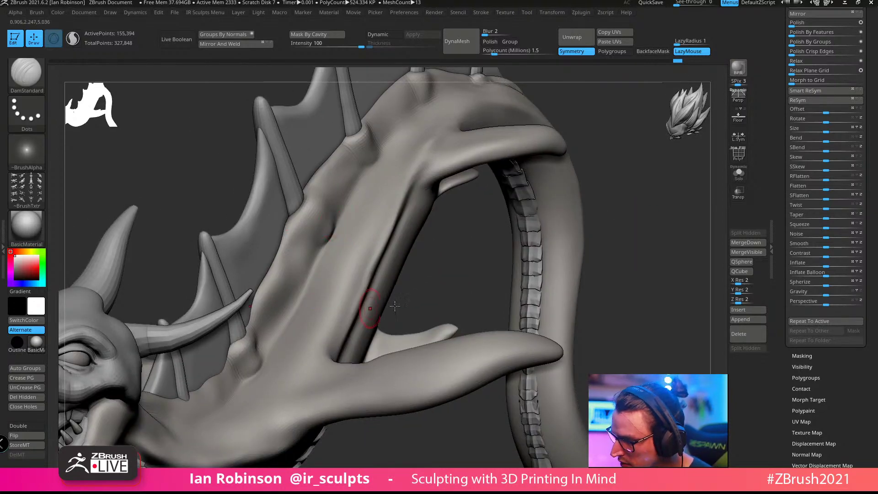
pyautogui.moveTo(394, 306)
pyautogui.mouseDown()
pyautogui.moveTo(440, 280)
pyautogui.moveTo(462, 243)
pyautogui.moveTo(453, 269)
pyautogui.moveTo(452, 415)
pyautogui.moveTo(442, 426)
pyautogui.moveTo(429, 403)
pyautogui.moveTo(426, 422)
pyautogui.moveTo(420, 420)
pyautogui.moveTo(440, 419)
pyautogui.moveTo(423, 286)
pyautogui.mouseUp()
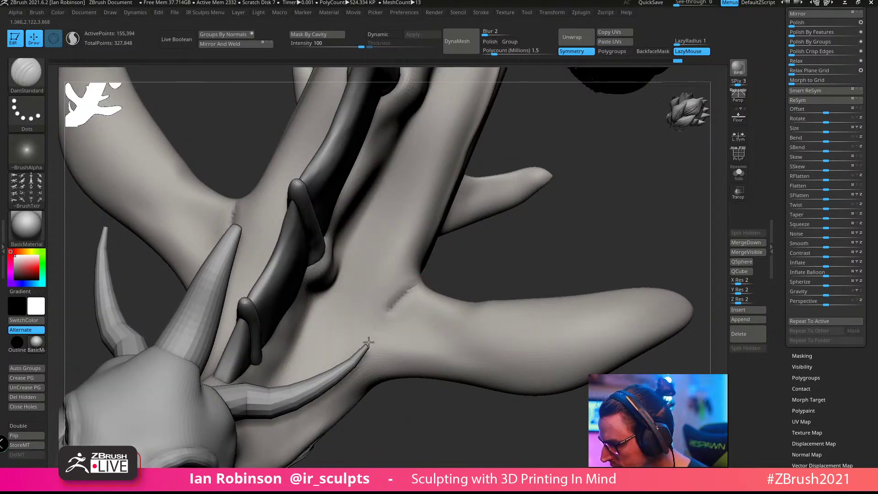
pyautogui.moveTo(363, 368); pyautogui.dragTo(382, 342)
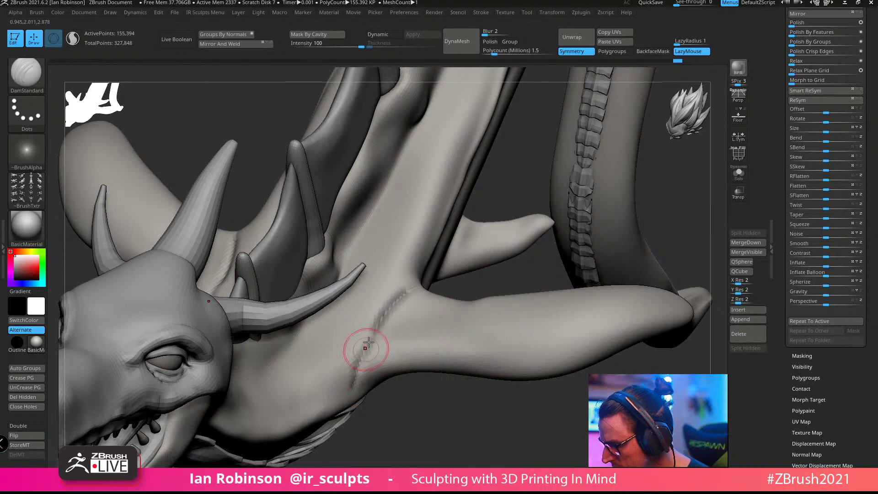
pyautogui.moveTo(374, 445); pyautogui.dragTo(361, 371)
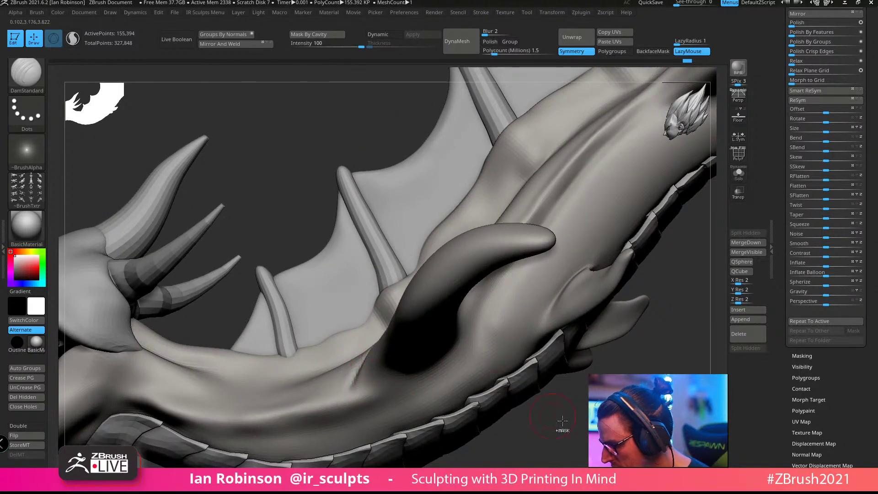
pyautogui.moveTo(562, 421)
pyautogui.mouseDown()
pyautogui.moveTo(496, 362)
pyautogui.moveTo(453, 362)
pyautogui.moveTo(398, 315)
pyautogui.mouseUp()
pyautogui.press('ctrl')
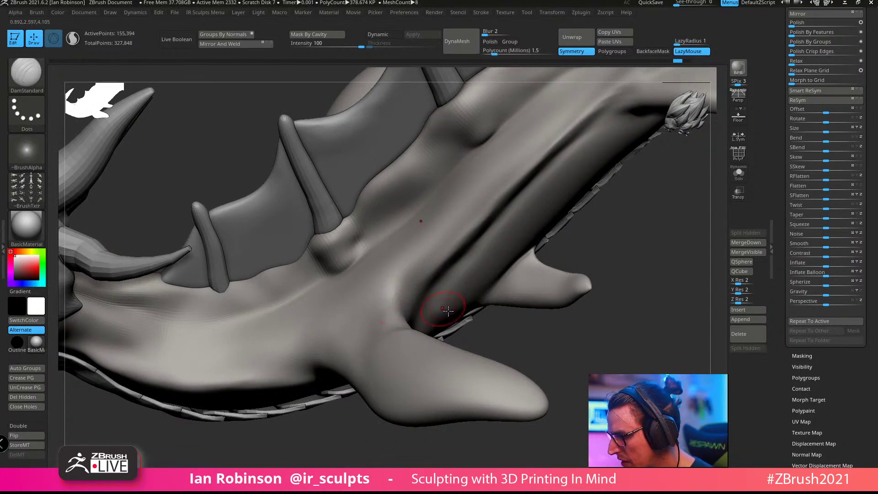
# Step: Switch to the ClayBuildup brush, resize it, and build up clay on the neck side of the front limb's crease
pyautogui.moveTo(448, 311)
pyautogui.mouseDown(button='right')
pyautogui.moveTo(466, 293)
pyautogui.moveTo(433, 313)
pyautogui.moveTo(414, 292)
pyautogui.moveTo(402, 313)
pyautogui.moveTo(411, 290)
pyautogui.mouseUp(button='right')
pyautogui.press('b')
pyautogui.press('c')
pyautogui.press('b')
pyautogui.press('s')
pyautogui.moveTo(412, 290); pyautogui.dragTo(353, 336)
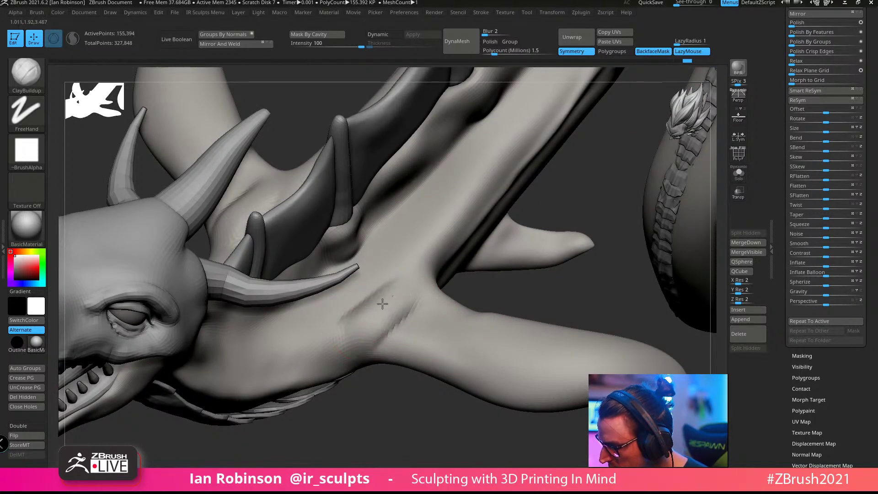
# Step: Build up the shoulder mass from the front limb's crease towards the neck and the membrane's base
pyautogui.moveTo(392, 290)
pyautogui.mouseDown(button='right')
pyautogui.moveTo(372, 297)
pyautogui.moveTo(397, 271)
pyautogui.mouseUp(button='right')
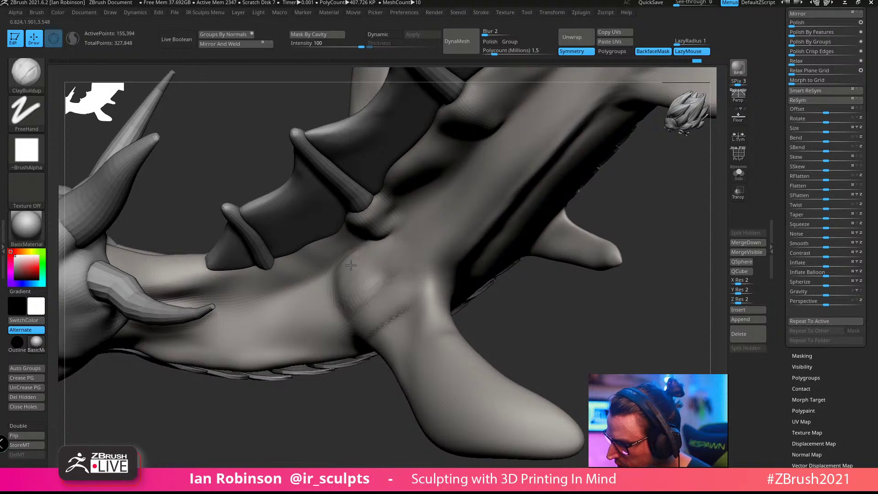
pyautogui.moveTo(325, 269); pyautogui.dragTo(340, 261)
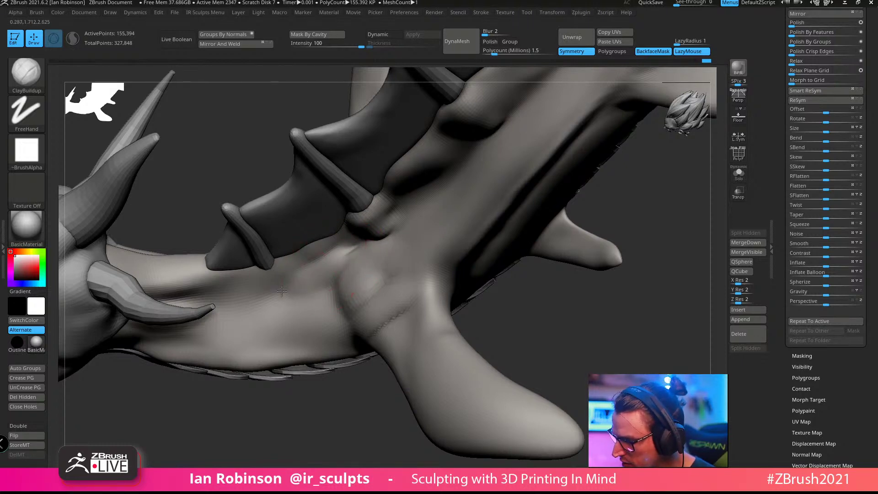
pyautogui.moveTo(282, 291)
pyautogui.mouseDown(button='right')
pyautogui.moveTo(398, 337)
pyautogui.moveTo(401, 321)
pyautogui.mouseUp(button='right')
pyautogui.moveTo(385, 287); pyautogui.dragTo(352, 262)
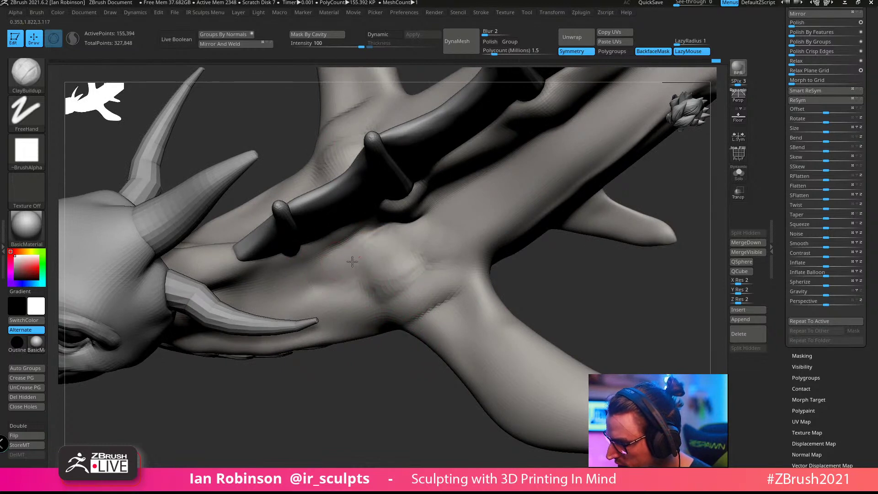
pyautogui.moveTo(410, 240)
pyautogui.mouseDown()
pyautogui.moveTo(442, 231)
pyautogui.moveTo(428, 270)
pyautogui.moveTo(399, 279)
pyautogui.mouseUp()
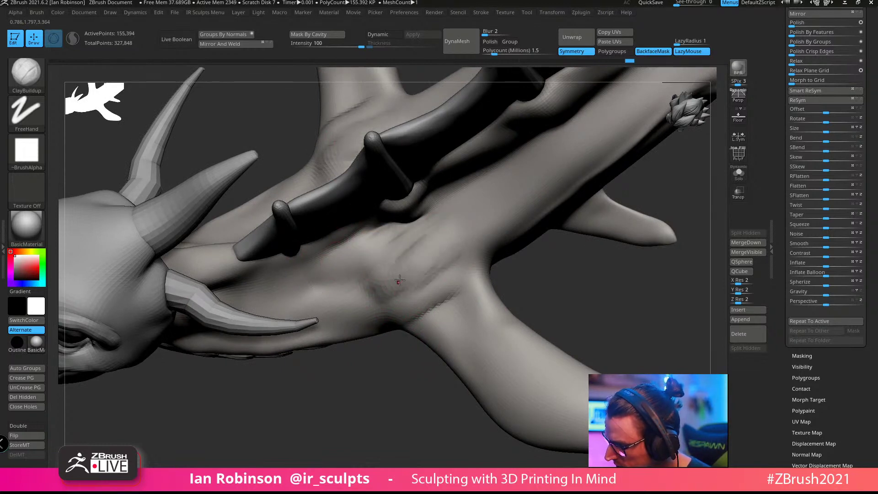
pyautogui.moveTo(403, 255)
pyautogui.keyDown('alt'); pyautogui.mouseDown(button='right')
pyautogui.moveTo(388, 303)
pyautogui.moveTo(399, 294)
pyautogui.moveTo(385, 290)
pyautogui.moveTo(372, 304)
pyautogui.mouseUp(button='right'); pyautogui.keyUp('alt')
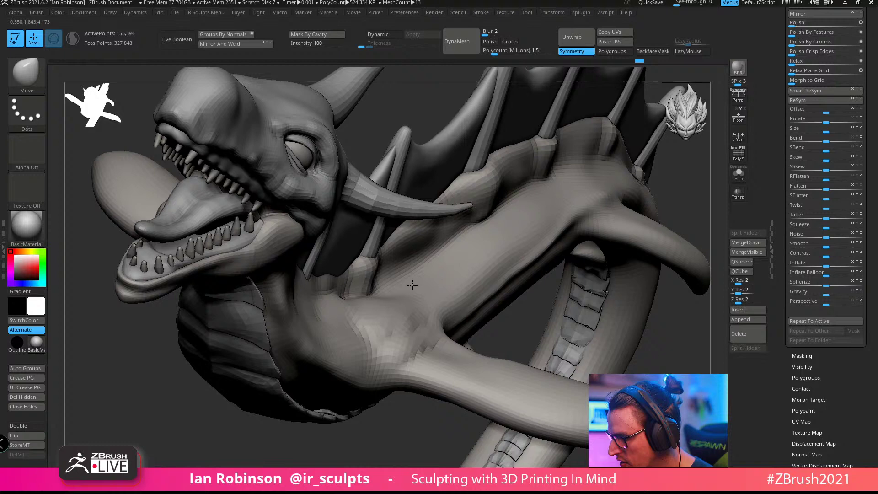
# Step: Reshape the shoulder mass below the lower neck spine's base with a resized Move brush
pyautogui.moveTo(411, 285); pyautogui.dragTo(406, 290, button='right')
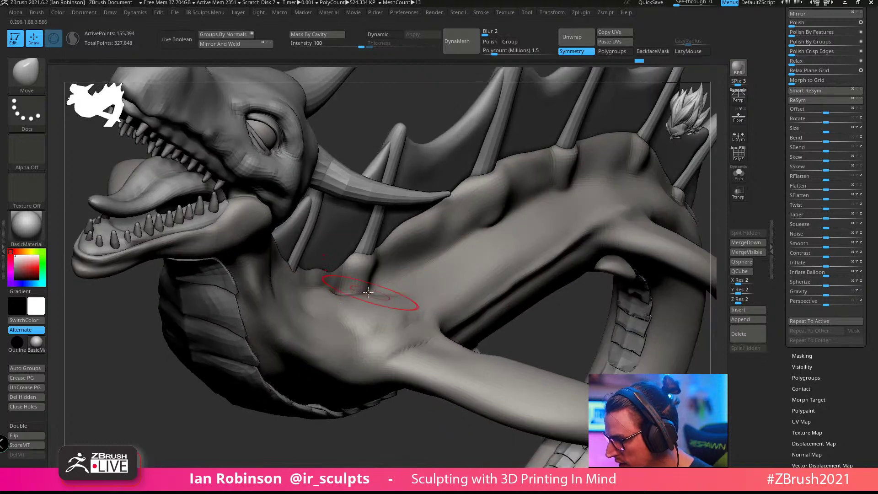
pyautogui.press('s')
pyautogui.moveTo(366, 290); pyautogui.dragTo(382, 291)
pyautogui.moveTo(412, 286)
pyautogui.mouseDown(button='right')
pyautogui.moveTo(374, 344)
pyautogui.moveTo(353, 314)
pyautogui.moveTo(453, 252)
pyautogui.mouseUp(button='right')
pyautogui.keyDown('ctrl'); pyautogui.moveTo(453, 251); pyautogui.dragTo(423, 274, button='right'); pyautogui.keyUp('ctrl')
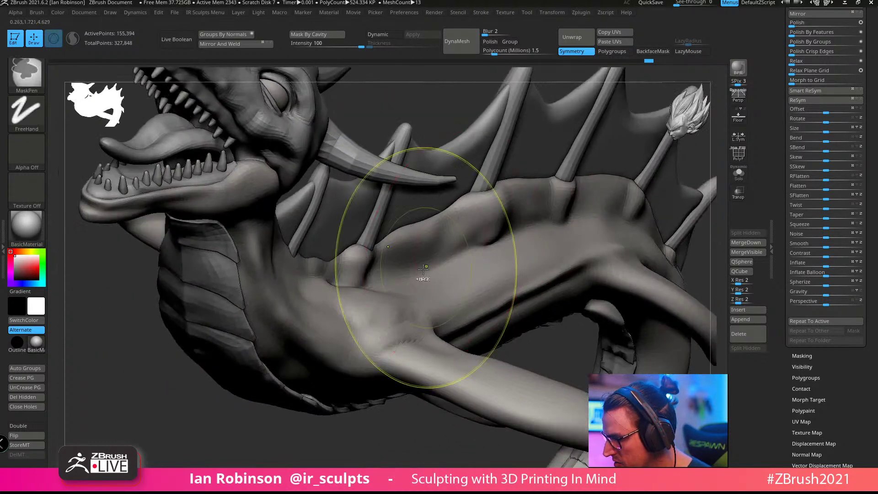
pyautogui.press('s')
pyautogui.click(401, 268)
pyautogui.moveTo(401, 268)
pyautogui.mouseDown()
pyautogui.moveTo(368, 261)
pyautogui.moveTo(355, 286)
pyautogui.moveTo(363, 287)
pyautogui.mouseUp()
# Step: Smooth the shoulder surface and adjust its form between the front limb and the spine bases
pyautogui.moveTo(407, 297); pyautogui.dragTo(408, 272, button='right')
pyautogui.keyDown('shift'); pyautogui.moveTo(408, 270); pyautogui.dragTo(403, 276); pyautogui.keyUp('shift')
pyautogui.moveTo(403, 276)
pyautogui.mouseDown(button='right')
pyautogui.moveTo(390, 287)
pyautogui.moveTo(386, 277)
pyautogui.mouseUp(button='right')
pyautogui.moveTo(386, 277); pyautogui.dragTo(392, 267)
pyautogui.moveTo(412, 263)
pyautogui.mouseDown(button='right')
pyautogui.moveTo(415, 240)
pyautogui.moveTo(380, 281)
pyautogui.mouseUp(button='right')
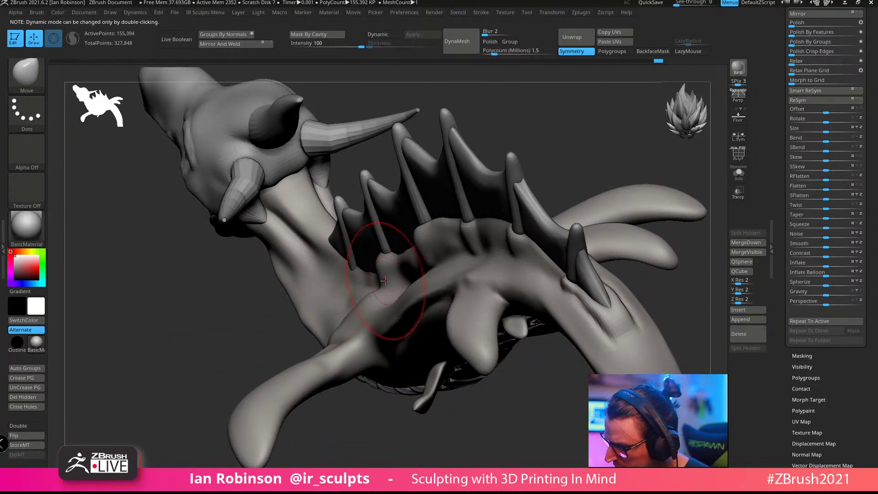
pyautogui.moveTo(398, 325)
pyautogui.mouseDown(button='right')
pyautogui.moveTo(351, 297)
pyautogui.moveTo(294, 290)
pyautogui.moveTo(374, 264)
pyautogui.moveTo(356, 278)
pyautogui.moveTo(384, 239)
pyautogui.moveTo(376, 293)
pyautogui.mouseUp(button='right')
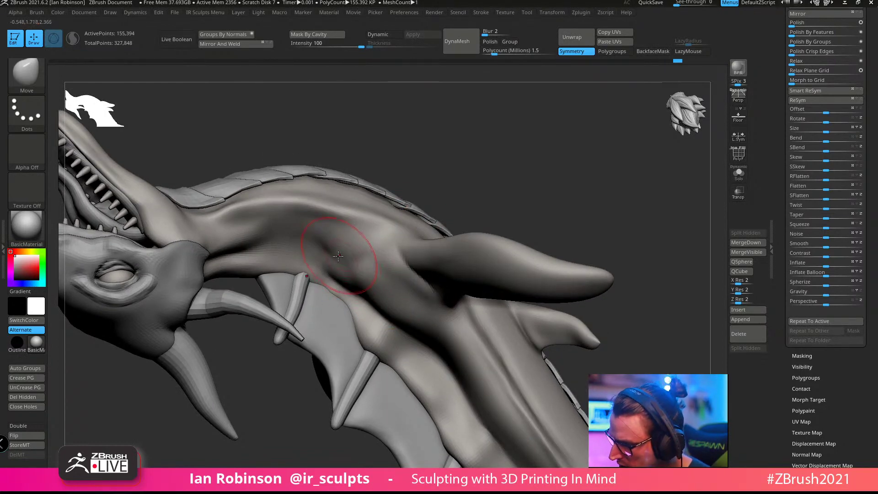
pyautogui.moveTo(403, 215)
pyautogui.mouseDown(button='right')
pyautogui.moveTo(368, 176)
pyautogui.moveTo(305, 240)
pyautogui.mouseUp(button='right')
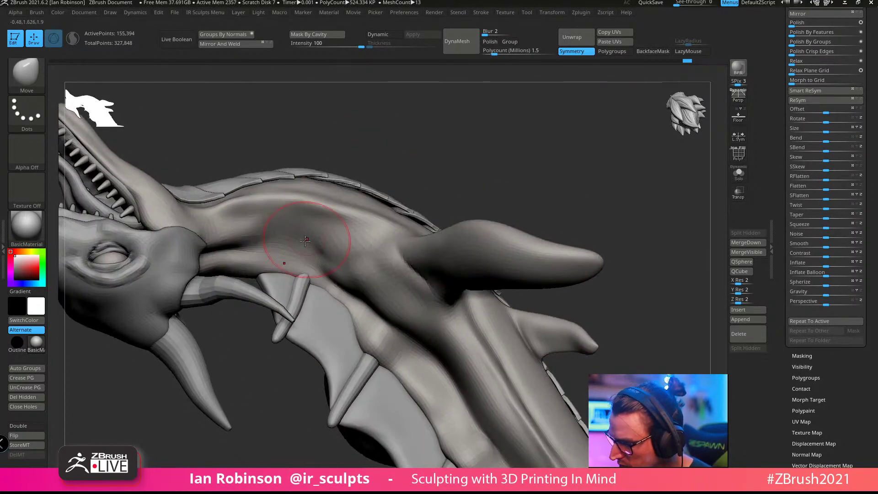
# Step: Fill out the side of the neck in front of the limb and the shoulder with the ClayBuildup brush
pyautogui.press('b')
pyautogui.press('c')
pyautogui.press('b')
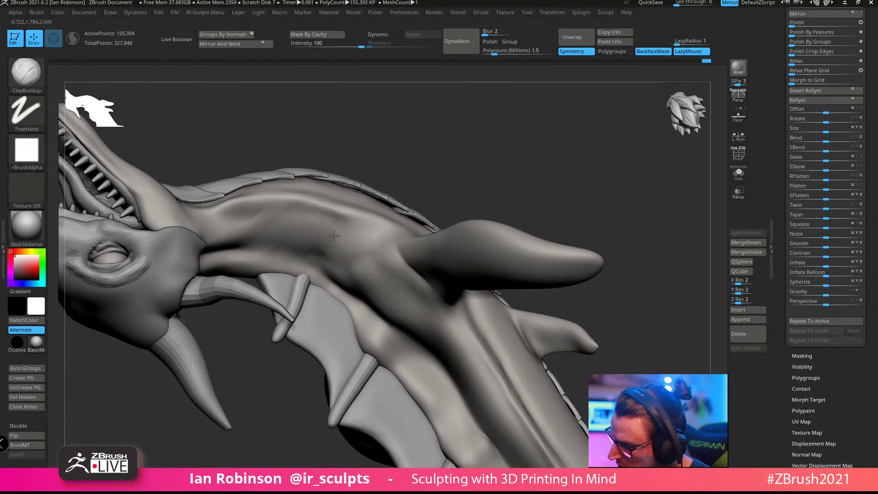
pyautogui.moveTo(444, 183); pyautogui.dragTo(380, 258, button='right')
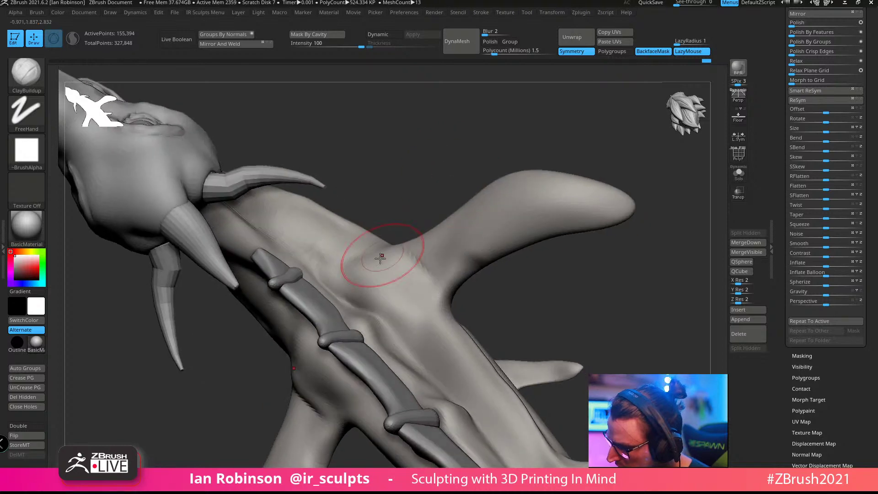
pyautogui.moveTo(435, 195); pyautogui.dragTo(464, 211, button='right')
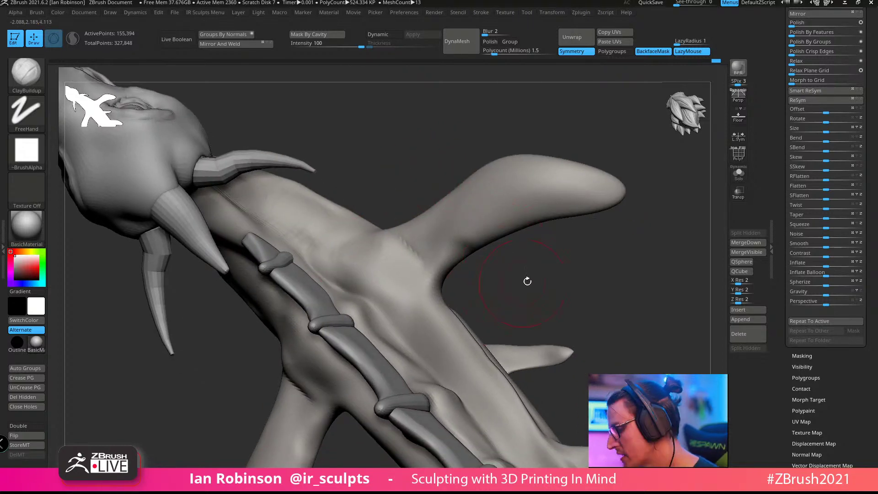
pyautogui.moveTo(493, 291)
pyautogui.mouseDown(button='right')
pyautogui.moveTo(535, 290)
pyautogui.moveTo(442, 304)
pyautogui.mouseUp(button='right')
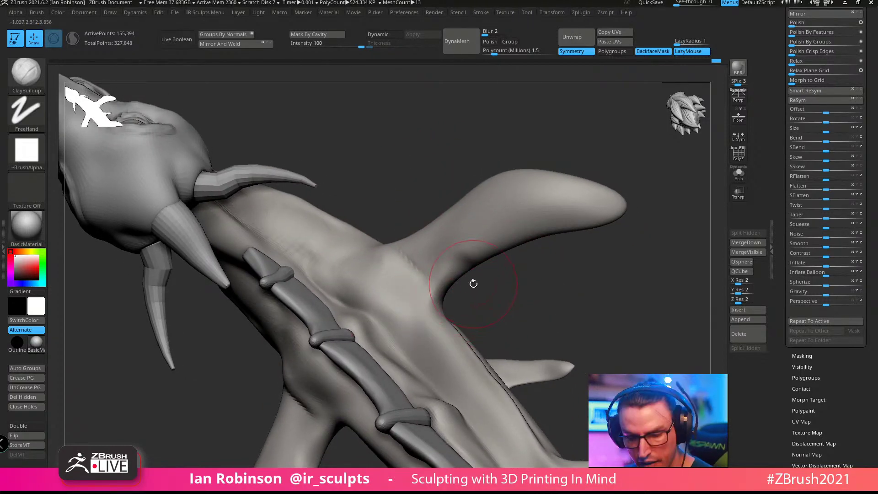
# Step: Shift the shoulder's inner edge beside the membrane with the Move brush and smooth the area
pyautogui.press('b')
pyautogui.press('m')
pyautogui.press('v')
pyautogui.moveTo(390, 345)
pyautogui.mouseDown()
pyautogui.moveTo(385, 350)
pyautogui.moveTo(384, 333)
pyautogui.mouseUp()
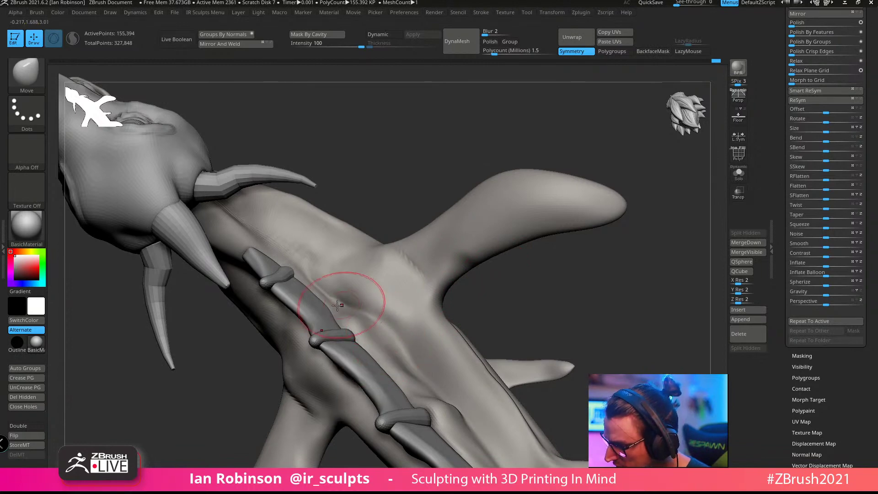
pyautogui.moveTo(336, 317); pyautogui.dragTo(333, 305)
pyautogui.moveTo(531, 317)
pyautogui.mouseDown(button='right')
pyautogui.moveTo(567, 274)
pyautogui.moveTo(575, 245)
pyautogui.mouseUp(button='right')
pyautogui.keyDown('shift'); pyautogui.moveTo(347, 344); pyautogui.dragTo(316, 326); pyautogui.keyUp('shift')
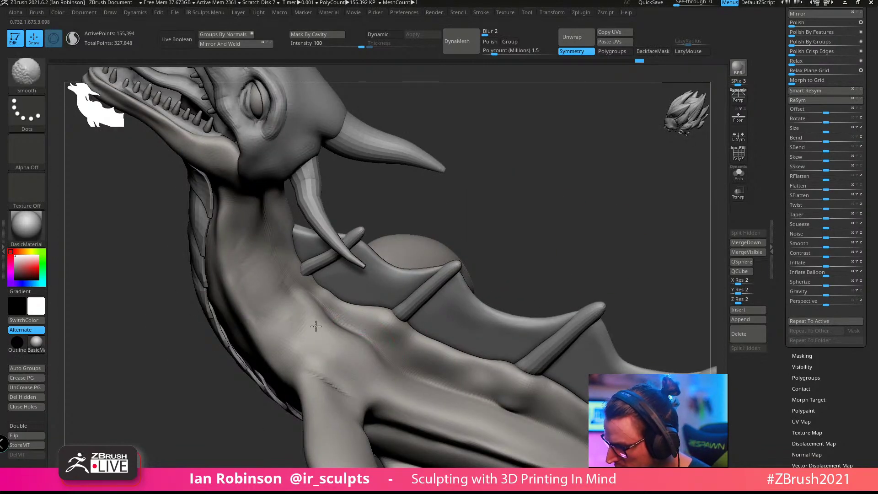
# Step: Build up clay over the crease at the front limb's base with the ClayBuildup brush to blend it outward
pyautogui.moveTo(535, 206)
pyautogui.mouseDown(button='right')
pyautogui.moveTo(555, 191)
pyautogui.moveTo(574, 146)
pyautogui.moveTo(600, 197)
pyautogui.moveTo(586, 178)
pyautogui.mouseUp(button='right')
pyautogui.press('b')
pyautogui.press('c')
pyautogui.press('b')
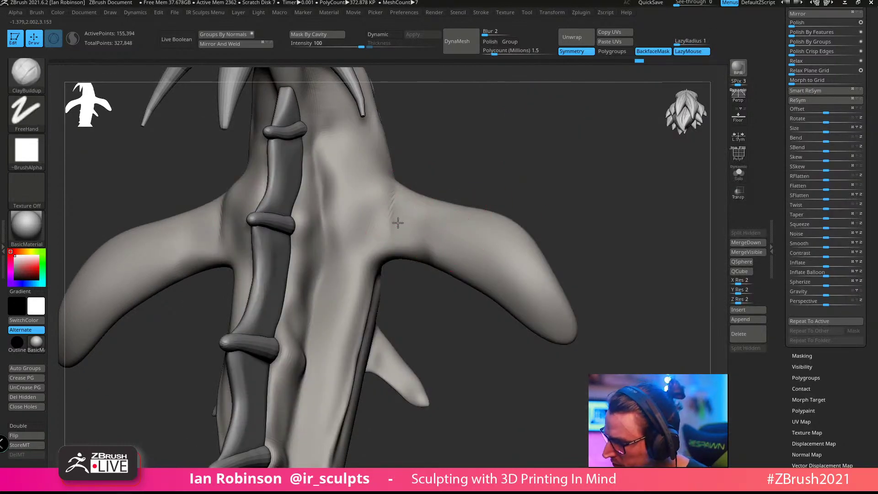
pyautogui.moveTo(398, 223)
pyautogui.mouseDown()
pyautogui.moveTo(392, 196)
pyautogui.moveTo(402, 229)
pyautogui.moveTo(439, 230)
pyautogui.mouseUp()
# Step: Extend the front limb's tip slightly outward and backward with the Move brush
pyautogui.moveTo(577, 199)
pyautogui.mouseDown()
pyautogui.moveTo(538, 190)
pyautogui.moveTo(568, 212)
pyautogui.moveTo(588, 198)
pyautogui.moveTo(557, 203)
pyautogui.moveTo(545, 179)
pyautogui.mouseUp()
pyautogui.press('b')
pyautogui.press('m')
pyautogui.press('v')
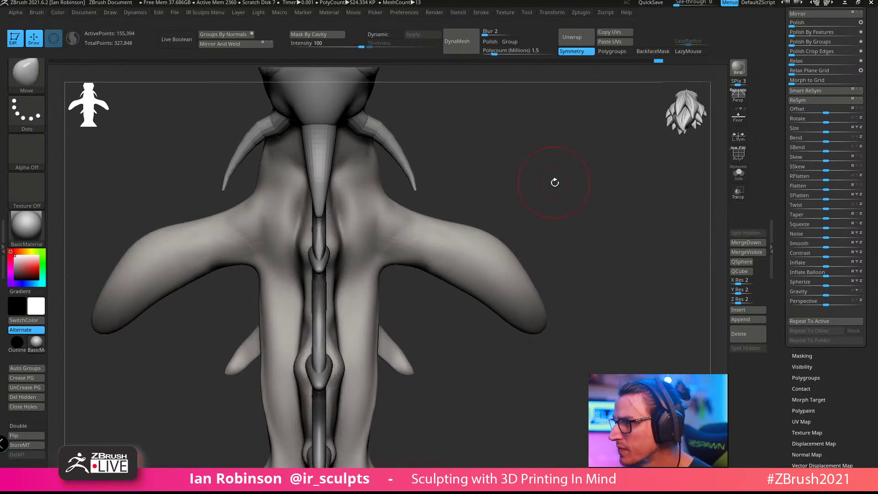
pyautogui.moveTo(542, 329); pyautogui.dragTo(553, 347)
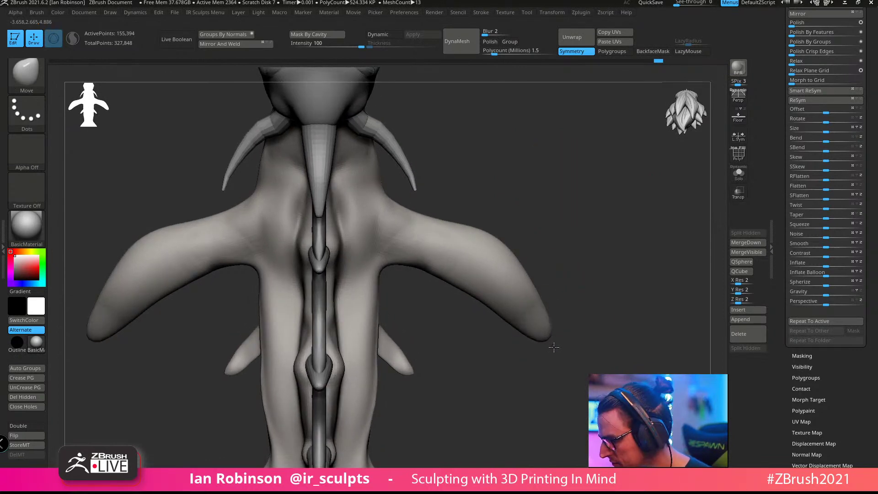
pyautogui.moveTo(597, 232)
pyautogui.mouseDown()
pyautogui.moveTo(545, 249)
pyautogui.moveTo(386, 353)
pyautogui.moveTo(303, 382)
pyautogui.moveTo(349, 410)
pyautogui.moveTo(658, 233)
pyautogui.moveTo(659, 216)
pyautogui.mouseUp()
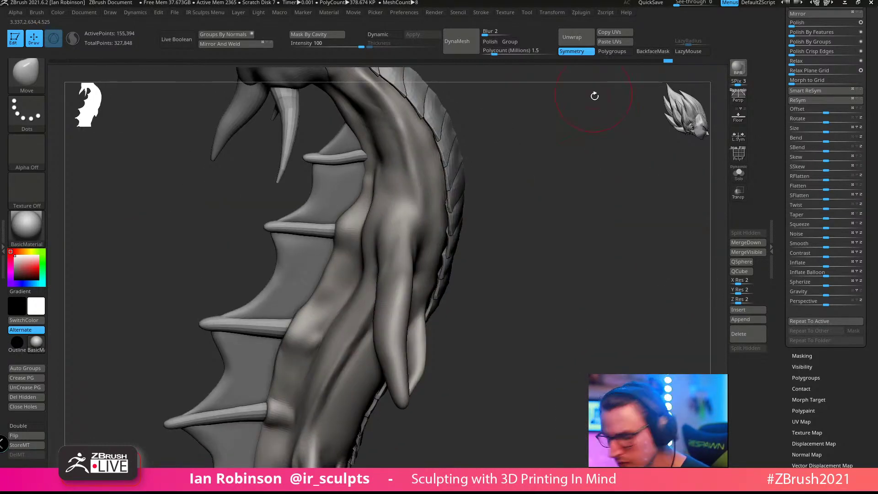
# Step: Switch to the Inflat brush, resize it, and thicken the upper part of the front limb near the shoulder
pyautogui.press('b')
pyautogui.press('i')
pyautogui.press('n')
pyautogui.moveTo(607, 173)
pyautogui.keyDown('alt'); pyautogui.mouseDown()
pyautogui.moveTo(594, 205)
pyautogui.moveTo(590, 194)
pyautogui.moveTo(621, 185)
pyautogui.mouseUp(); pyautogui.keyUp('alt')
pyautogui.press('s')
pyautogui.moveTo(387, 287); pyautogui.dragTo(393, 220)
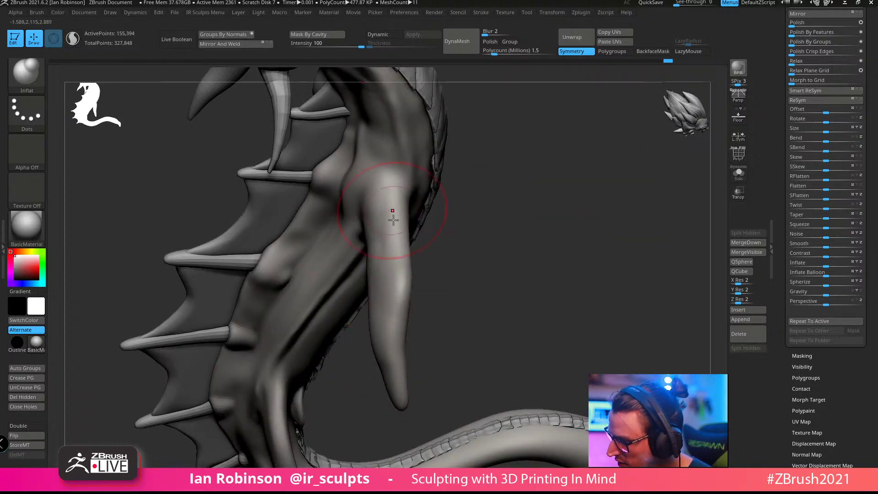
# Step: Inflate the middle and leading edge of the front limb to give it more thickness along its length
pyautogui.moveTo(566, 219)
pyautogui.mouseDown()
pyautogui.moveTo(570, 267)
pyautogui.moveTo(392, 274)
pyautogui.moveTo(374, 189)
pyautogui.mouseUp()
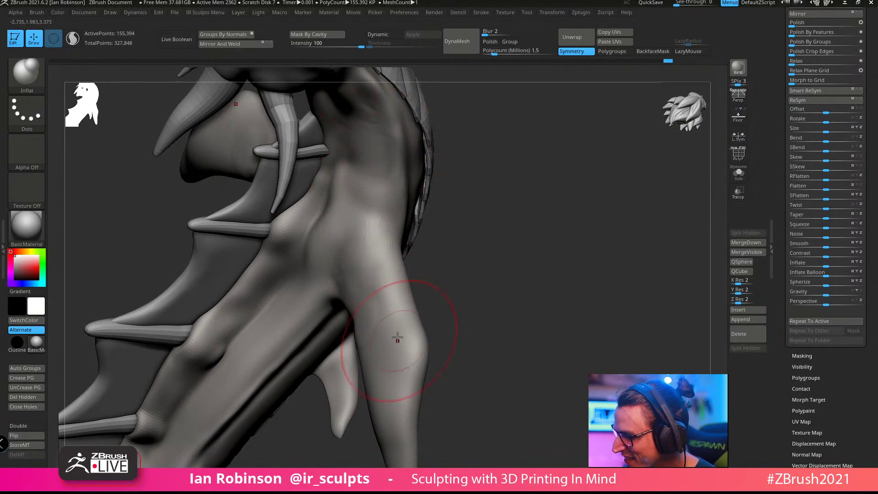
pyautogui.moveTo(577, 314); pyautogui.dragTo(412, 274)
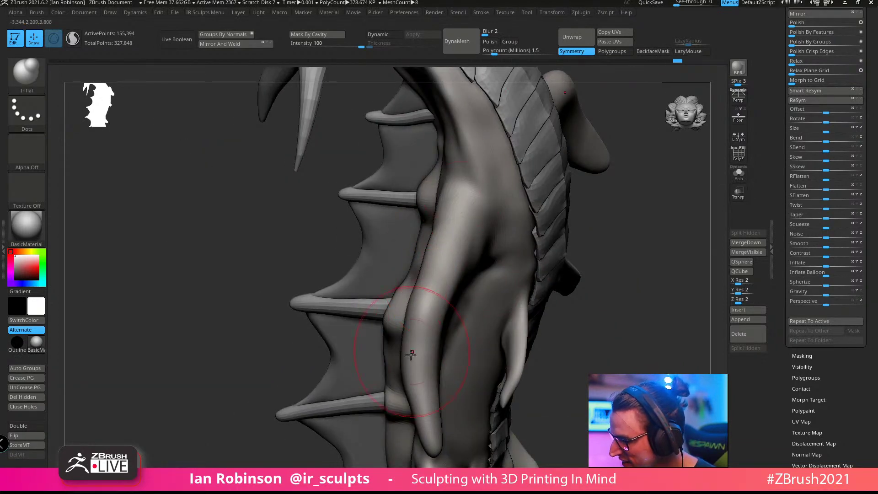
pyautogui.moveTo(255, 335)
pyautogui.mouseDown()
pyautogui.moveTo(360, 296)
pyautogui.moveTo(366, 274)
pyautogui.mouseUp()
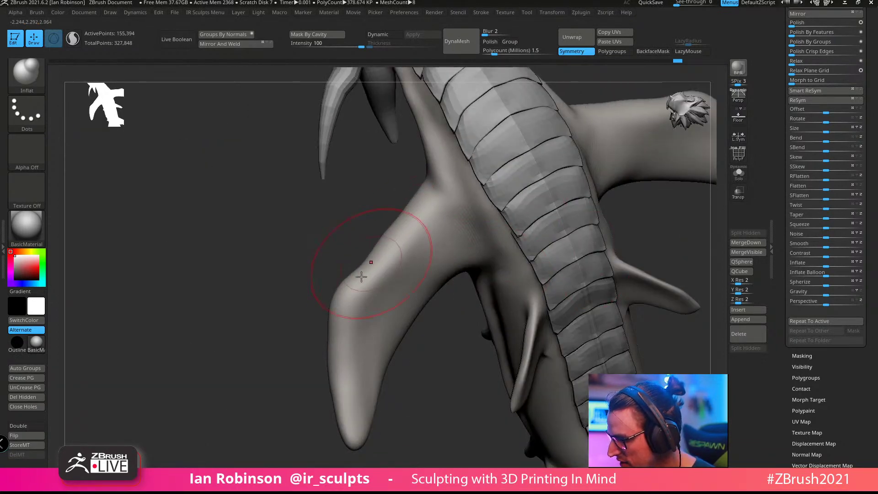
pyautogui.moveTo(275, 274)
pyautogui.keyDown('alt'); pyautogui.mouseDown()
pyautogui.moveTo(270, 331)
pyautogui.moveTo(284, 311)
pyautogui.mouseUp(); pyautogui.keyUp('alt')
pyautogui.moveTo(333, 296); pyautogui.dragTo(356, 267)
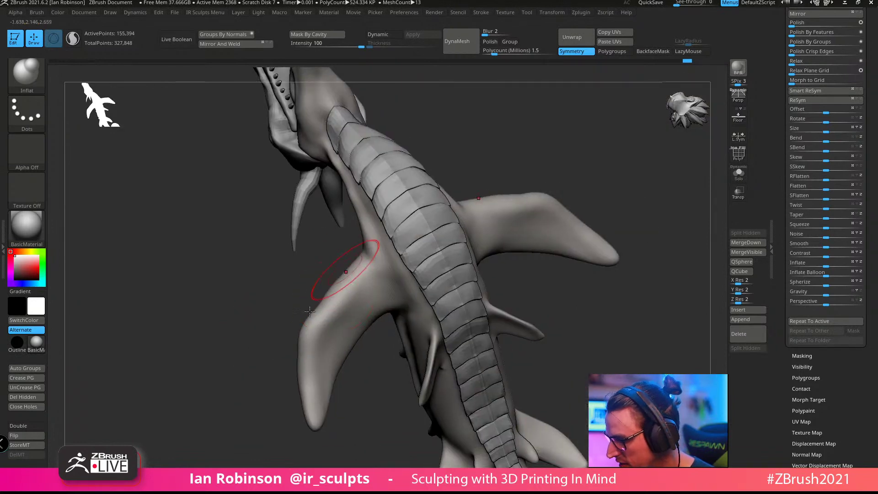
pyautogui.moveTo(293, 238)
pyautogui.mouseDown()
pyautogui.moveTo(507, 244)
pyautogui.moveTo(523, 215)
pyautogui.mouseUp()
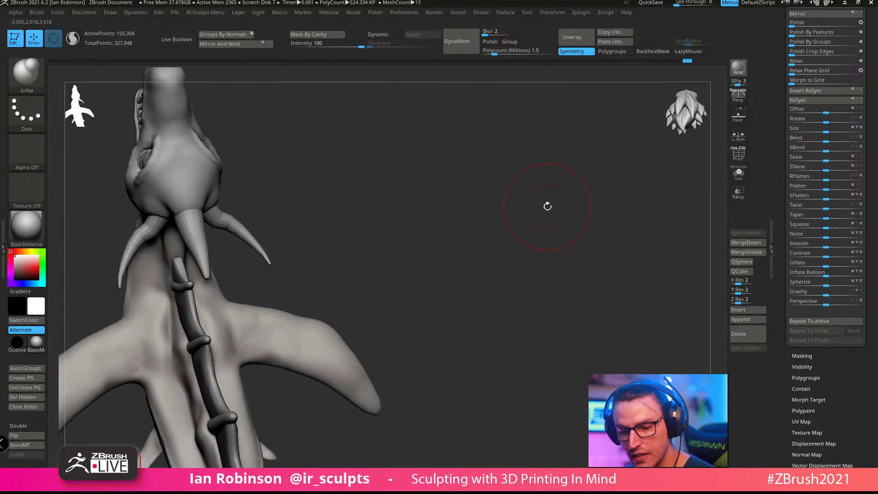
# Step: Switch to the Pinch brush, adjust its size, and sharpen the front limb's trailing edge from its base to the tip
pyautogui.press('b')
pyautogui.press('p')
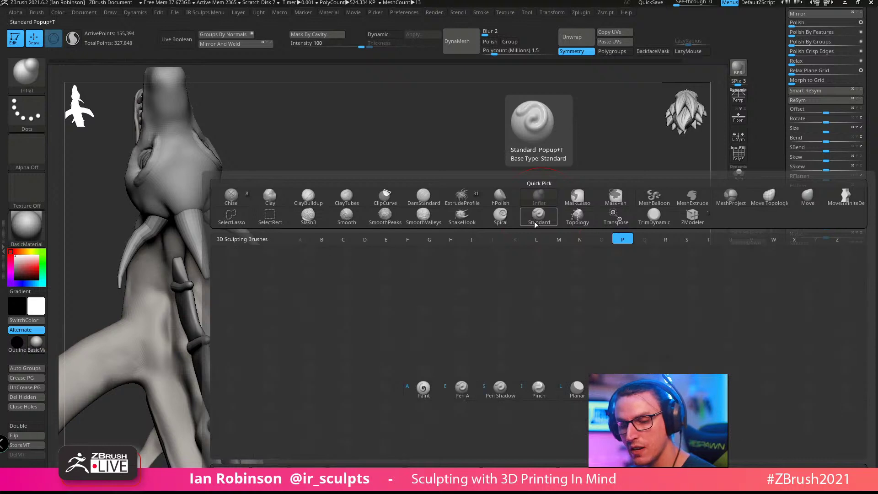
pyautogui.press('i')
pyautogui.moveTo(518, 237)
pyautogui.mouseDown()
pyautogui.moveTo(508, 251)
pyautogui.moveTo(505, 243)
pyautogui.moveTo(525, 254)
pyautogui.mouseUp()
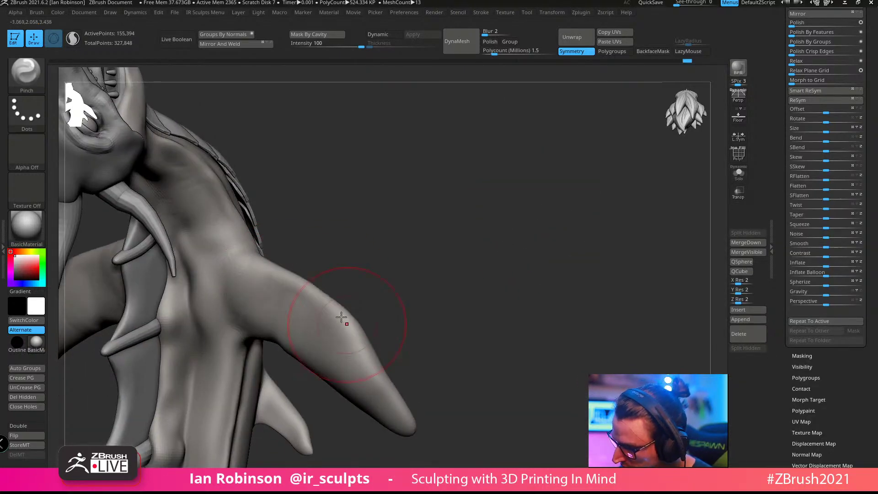
pyautogui.moveTo(411, 255); pyautogui.dragTo(309, 288)
pyautogui.moveTo(485, 236); pyautogui.dragTo(437, 226)
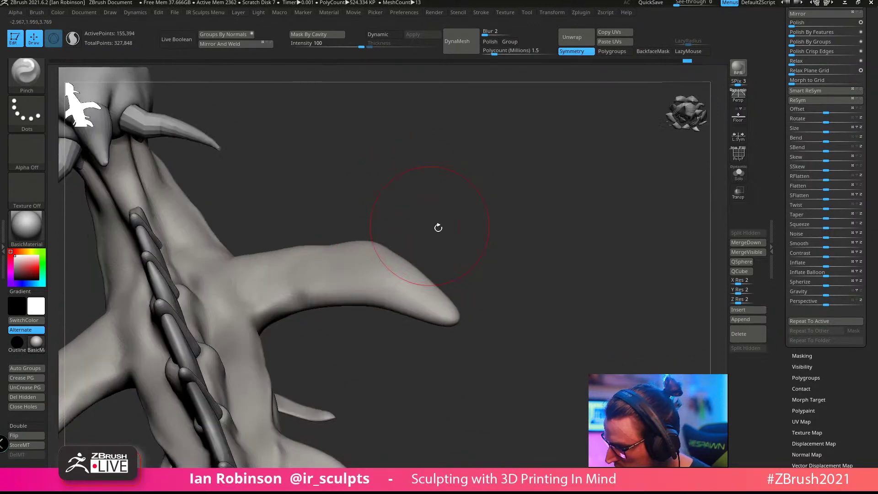
pyautogui.press('space')
pyautogui.click(376, 311)
pyautogui.press('Return')
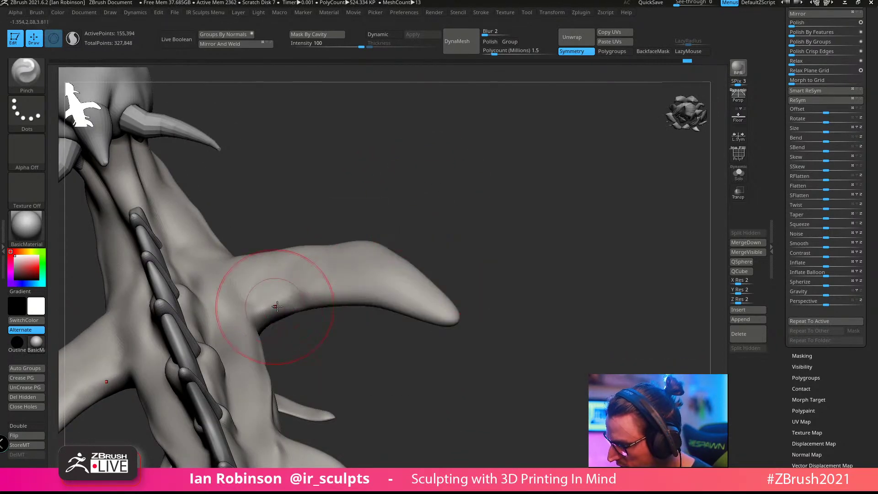
pyautogui.press('space')
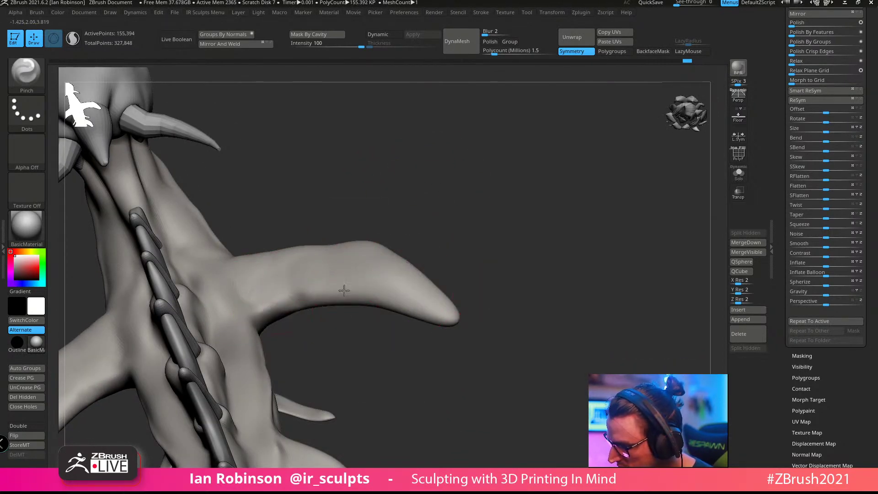
pyautogui.moveTo(299, 304)
pyautogui.mouseDown()
pyautogui.moveTo(368, 298)
pyautogui.moveTo(331, 299)
pyautogui.moveTo(433, 319)
pyautogui.mouseUp()
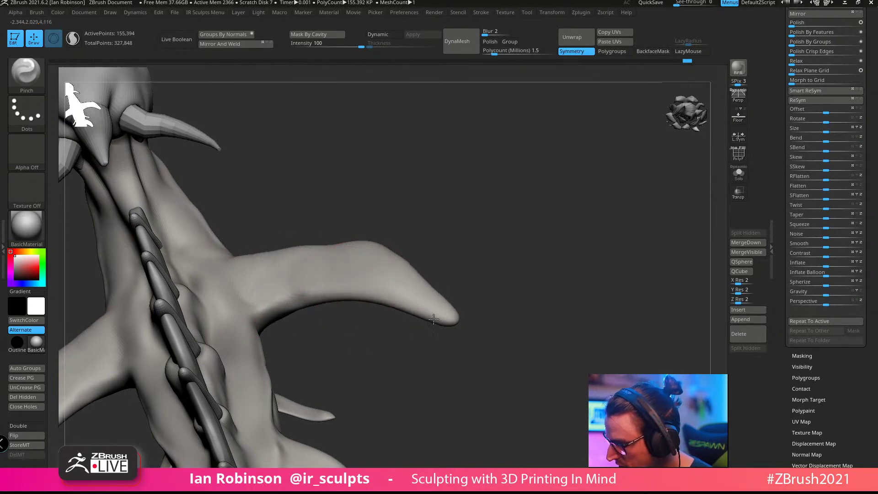
pyautogui.moveTo(525, 241)
pyautogui.mouseDown()
pyautogui.moveTo(549, 249)
pyautogui.moveTo(375, 306)
pyautogui.moveTo(343, 330)
pyautogui.moveTo(403, 274)
pyautogui.moveTo(440, 263)
pyautogui.mouseUp()
pyautogui.moveTo(366, 317); pyautogui.dragTo(367, 346)
pyautogui.moveTo(424, 265); pyautogui.dragTo(439, 282)
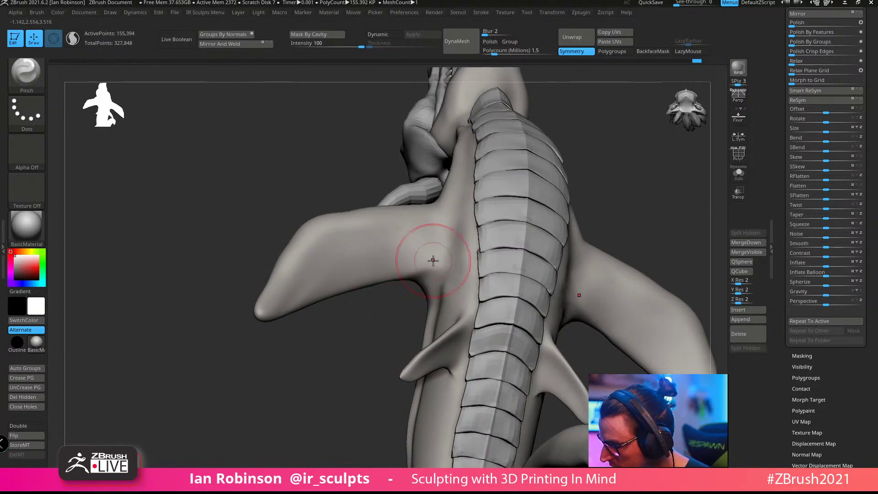
# Step: Switch to the Move brush and adjust the armpit where the front limb's trailing edge meets the body
pyautogui.moveTo(390, 310)
pyautogui.mouseDown()
pyautogui.moveTo(392, 320)
pyautogui.moveTo(333, 320)
pyautogui.mouseUp()
pyautogui.press('b')
pyautogui.press('m')
pyautogui.press('v')
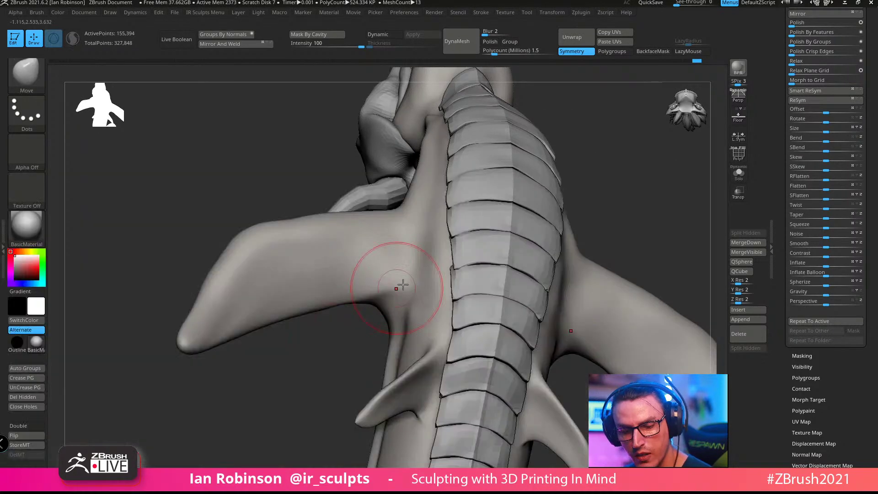
pyautogui.moveTo(356, 357); pyautogui.dragTo(315, 359)
pyautogui.moveTo(390, 300); pyautogui.dragTo(399, 308)
pyautogui.moveTo(369, 336); pyautogui.dragTo(543, 254)
pyautogui.moveTo(490, 295)
pyautogui.mouseDown()
pyautogui.moveTo(393, 306)
pyautogui.moveTo(553, 252)
pyautogui.mouseUp()
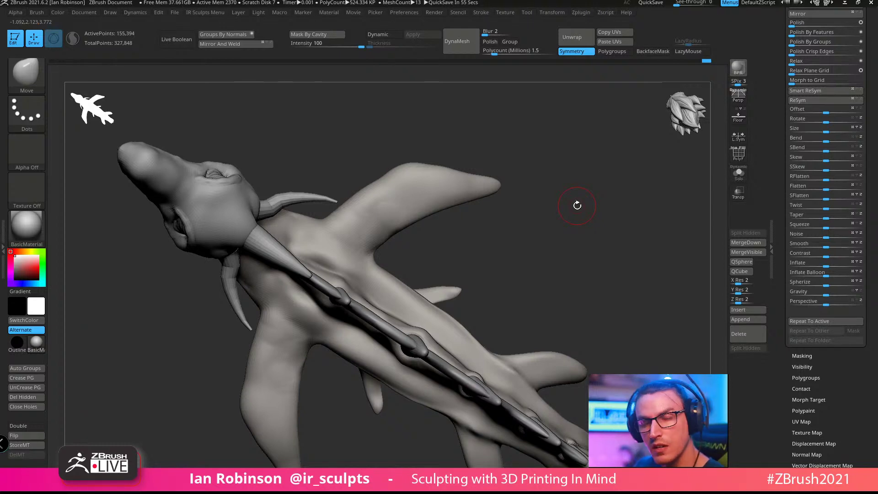
pyautogui.moveTo(538, 220)
pyautogui.mouseDown()
pyautogui.moveTo(568, 210)
pyautogui.moveTo(610, 218)
pyautogui.moveTo(547, 256)
pyautogui.moveTo(554, 245)
pyautogui.moveTo(570, 280)
pyautogui.mouseUp()
# Step: Mask both front limbs up to their bases, switching from MaskPen to the MaskLasso brush to cover them completely
pyautogui.moveTo(383, 223)
pyautogui.keyDown('ctrl'); pyautogui.mouseDown()
pyautogui.moveTo(419, 188)
pyautogui.moveTo(612, 265)
pyautogui.moveTo(579, 363)
pyautogui.moveTo(570, 360)
pyautogui.moveTo(584, 337)
pyautogui.moveTo(556, 374)
pyautogui.moveTo(539, 368)
pyautogui.moveTo(570, 355)
pyautogui.moveTo(547, 370)
pyautogui.mouseUp(); pyautogui.keyUp('ctrl')
pyautogui.click(20, 72)
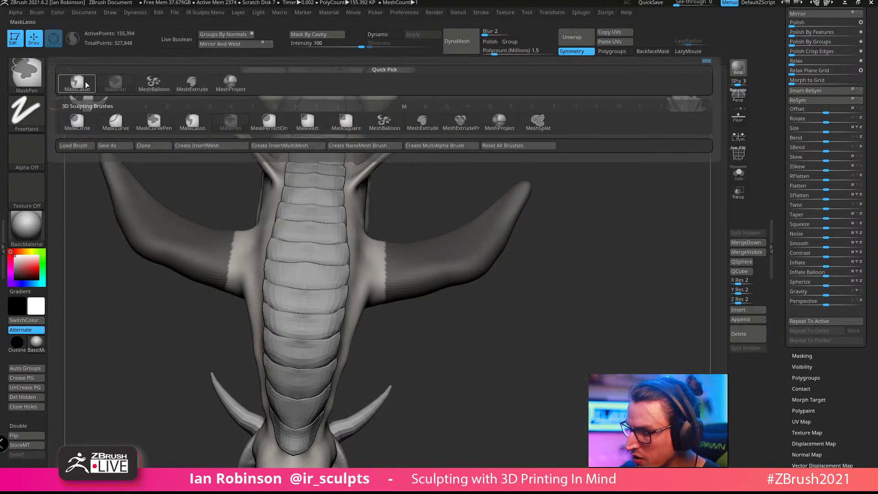
pyautogui.press('m')
pyautogui.press('l')
pyautogui.moveTo(381, 223)
pyautogui.keyDown('ctrl'); pyautogui.mouseDown()
pyautogui.moveTo(581, 202)
pyautogui.moveTo(414, 348)
pyautogui.moveTo(371, 336)
pyautogui.mouseUp(); pyautogui.keyUp('ctrl')
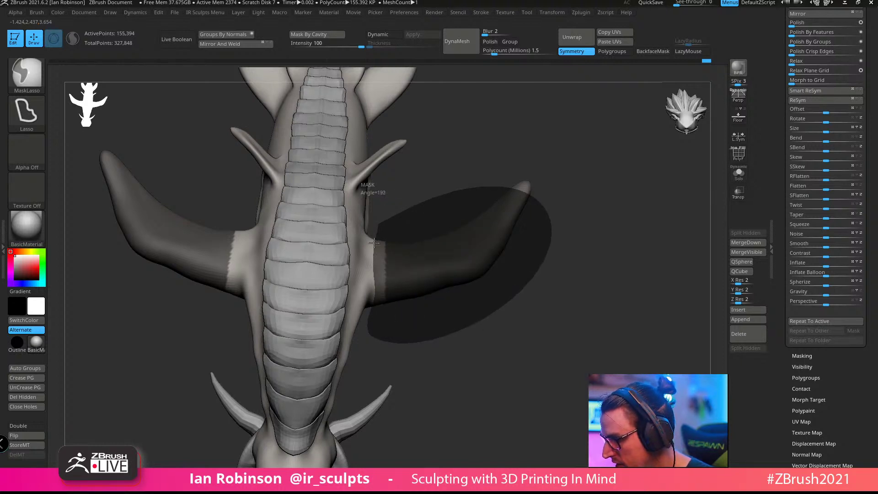
pyautogui.keyDown('ctrl'); pyautogui.moveTo(374, 234); pyautogui.dragTo(377, 232); pyautogui.keyUp('ctrl')
pyautogui.moveTo(548, 332); pyautogui.dragTo(560, 339)
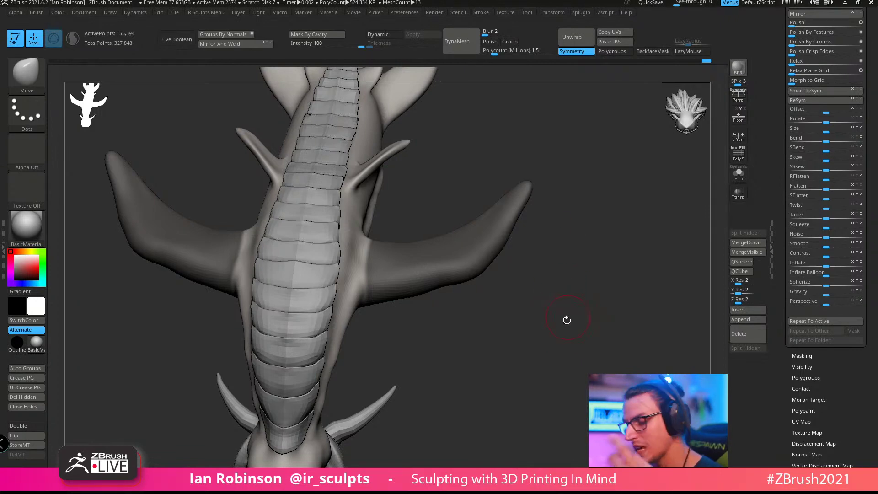
pyautogui.moveTo(567, 320); pyautogui.dragTo(560, 302)
pyautogui.moveTo(601, 325); pyautogui.dragTo(570, 384)
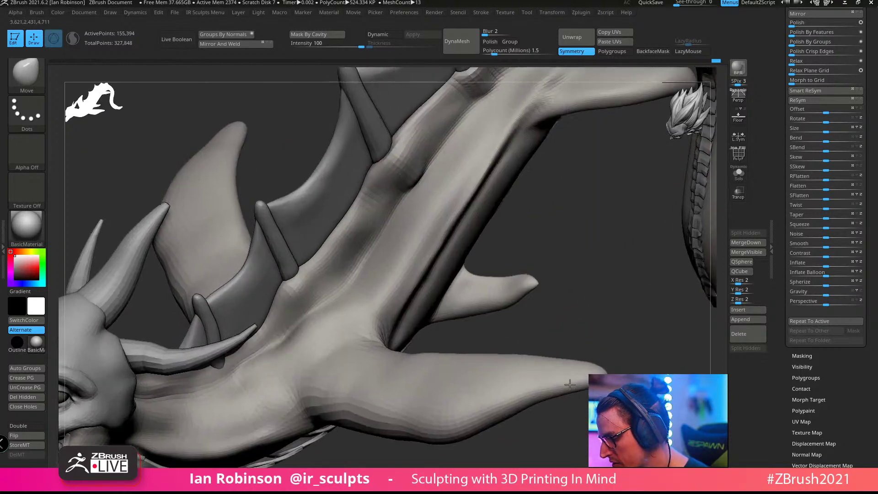
# Step: Carve a crease between the front limb's base and the chest beside the belly scales with the DamStandard brush
pyautogui.keyDown('alt'); pyautogui.moveTo(601, 297); pyautogui.dragTo(388, 247); pyautogui.keyUp('alt')
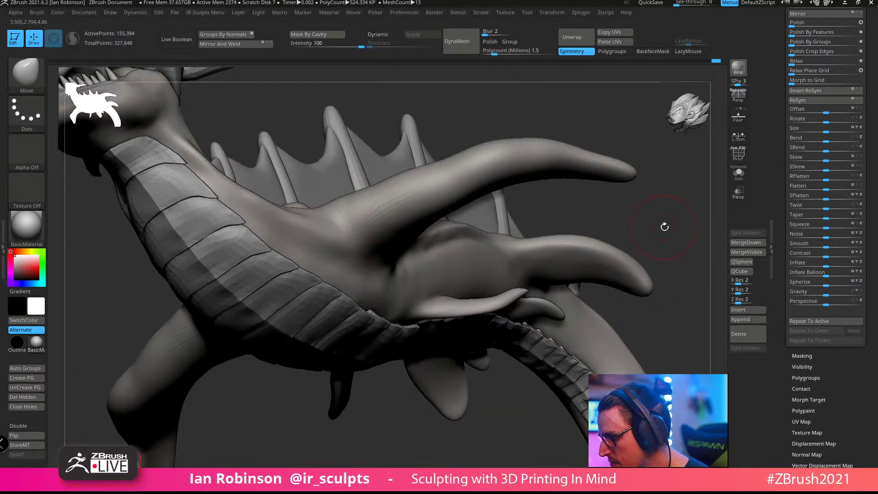
pyautogui.moveTo(665, 226)
pyautogui.mouseDown()
pyautogui.moveTo(614, 192)
pyautogui.moveTo(574, 261)
pyautogui.mouseUp()
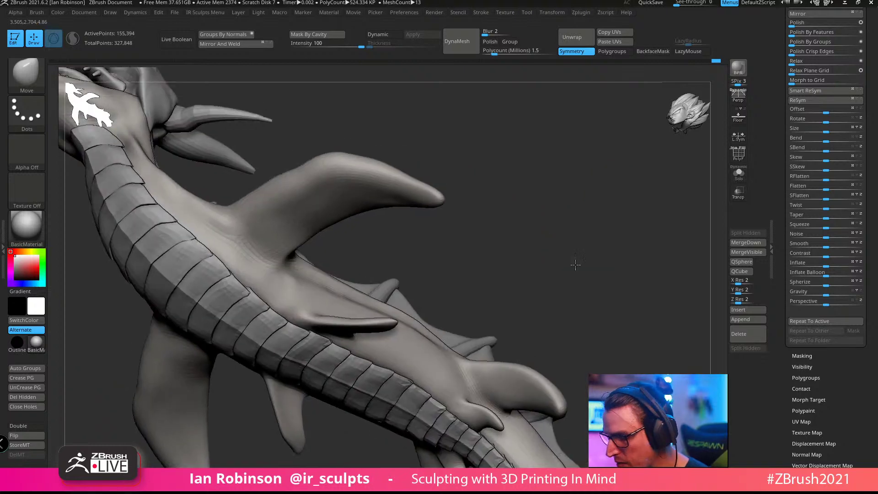
pyautogui.press('b')
pyautogui.press('d')
pyautogui.press('s')
pyautogui.moveTo(246, 250); pyautogui.dragTo(283, 274)
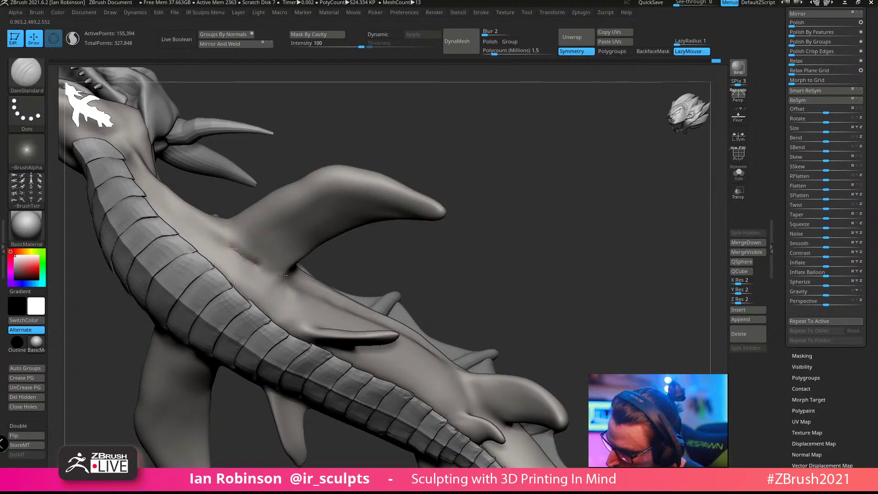
pyautogui.moveTo(230, 252); pyautogui.dragTo(245, 264)
pyautogui.moveTo(454, 192); pyautogui.dragTo(530, 125)
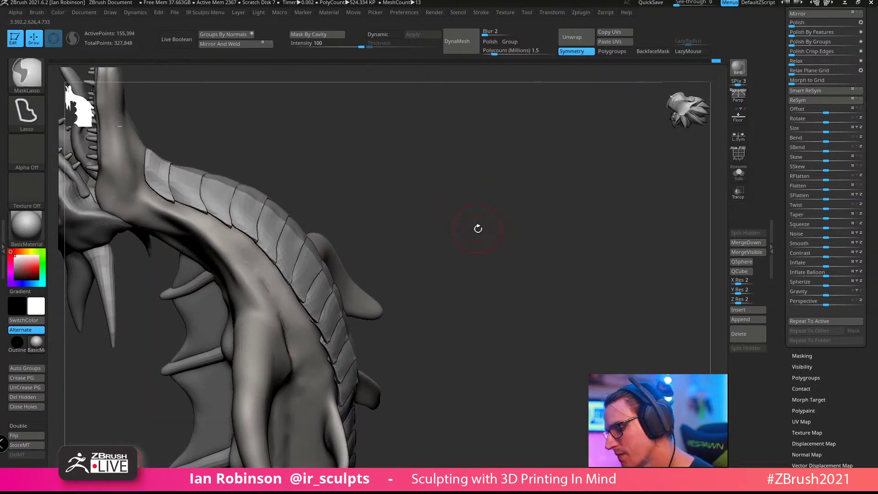
# Step: Carve creases from the neck along the belly scales down to the front limb's base with the DamStandard brush
pyautogui.moveTo(476, 227)
pyautogui.mouseDown()
pyautogui.moveTo(490, 272)
pyautogui.moveTo(523, 222)
pyautogui.moveTo(499, 215)
pyautogui.mouseUp()
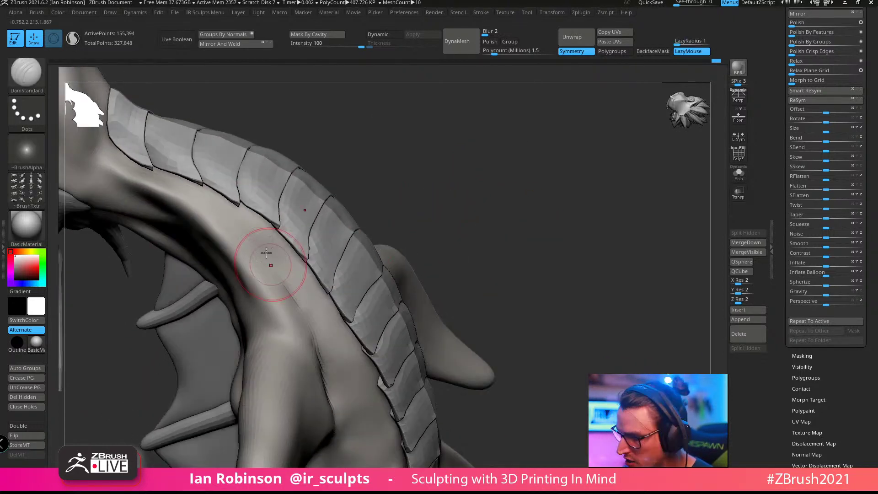
pyautogui.moveTo(249, 236); pyautogui.dragTo(316, 320)
pyautogui.moveTo(462, 215); pyautogui.dragTo(445, 200)
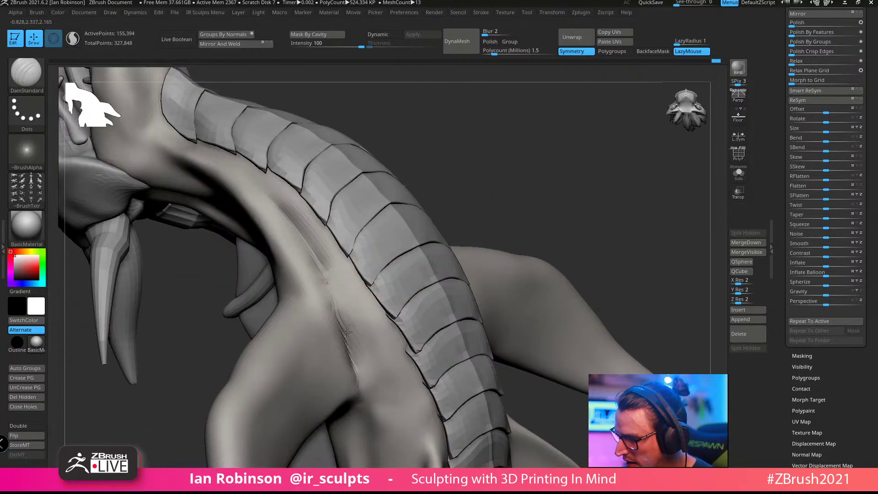
pyautogui.moveTo(347, 332); pyautogui.dragTo(358, 376)
pyautogui.moveTo(522, 206); pyautogui.dragTo(536, 179)
pyautogui.moveTo(471, 151)
pyautogui.mouseDown()
pyautogui.moveTo(523, 140)
pyautogui.moveTo(586, 190)
pyautogui.moveTo(569, 173)
pyautogui.moveTo(562, 179)
pyautogui.moveTo(569, 172)
pyautogui.moveTo(548, 197)
pyautogui.mouseUp()
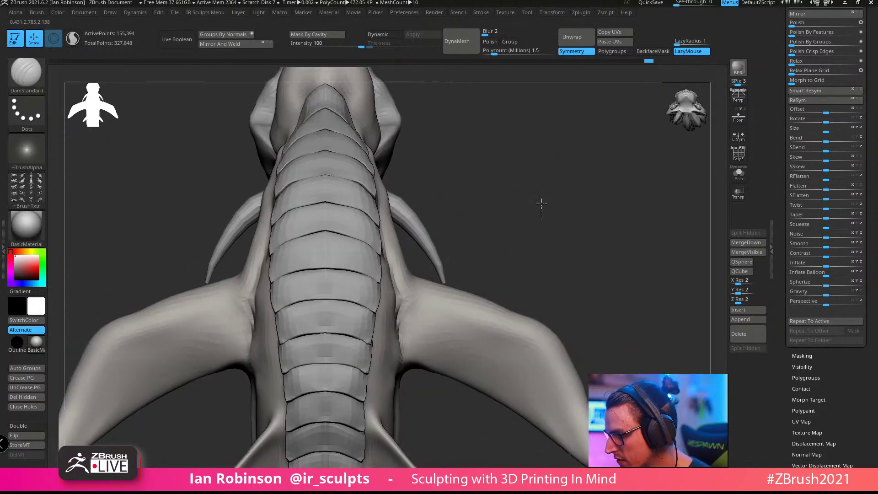
# Step: Mask the body around the front limb's base and pull the top of the shoulder outward with the Move brush
pyautogui.press('b')
pyautogui.press('m')
pyautogui.press('v')
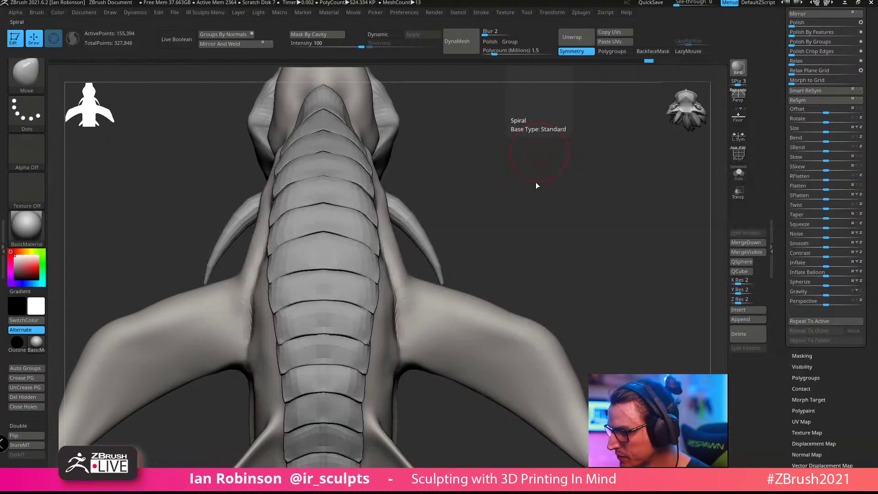
pyautogui.moveTo(407, 272); pyautogui.dragTo(414, 260)
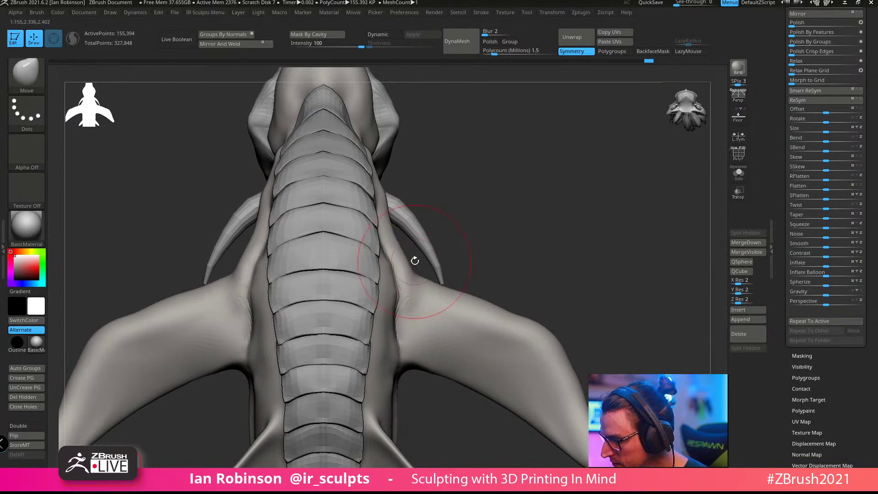
pyautogui.hotkey('ctrl', 'z')
pyautogui.moveTo(406, 310)
pyautogui.keyDown('ctrl'); pyautogui.mouseDown()
pyautogui.moveTo(402, 151)
pyautogui.moveTo(548, 361)
pyautogui.moveTo(435, 357)
pyautogui.mouseUp(); pyautogui.keyUp('ctrl')
pyautogui.keyDown('ctrl'); pyautogui.click(447, 310); pyautogui.keyUp('ctrl')
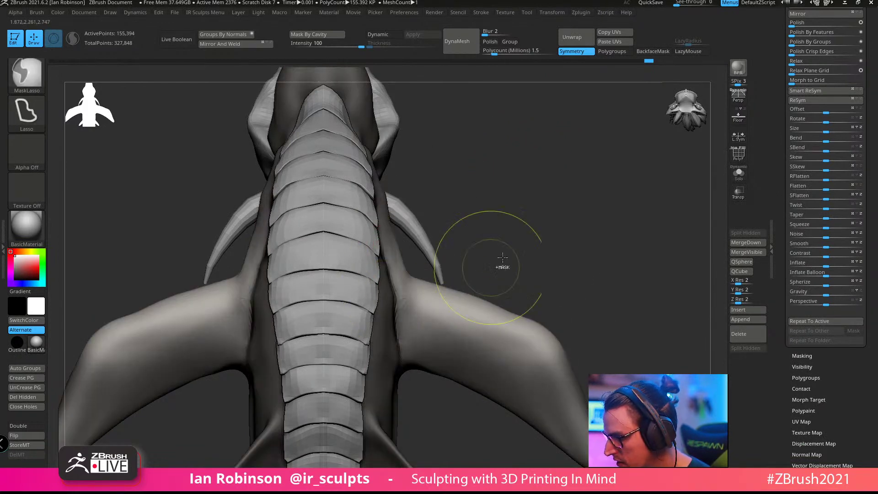
pyautogui.moveTo(410, 274); pyautogui.dragTo(435, 268)
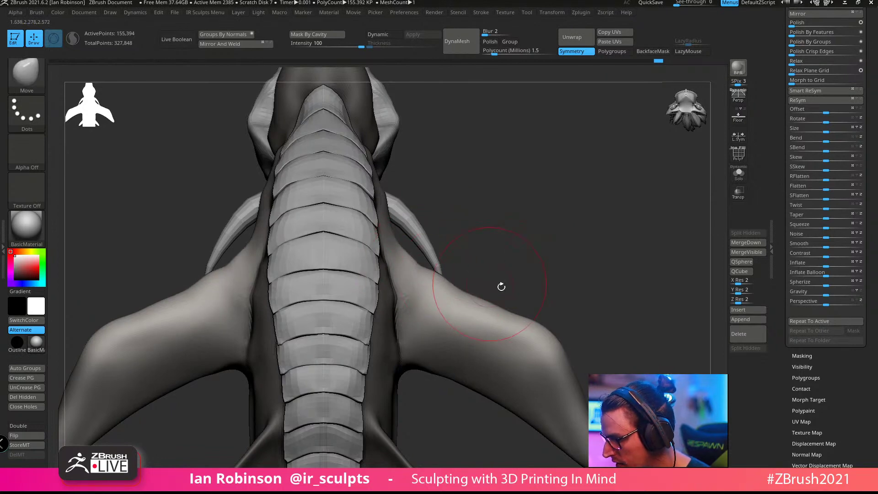
pyautogui.moveTo(471, 302); pyautogui.dragTo(475, 288)
# Step: Reshape the front limb's upper contour and elbow with the Move brush and smooth the transition
pyautogui.moveTo(613, 242)
pyautogui.mouseDown()
pyautogui.moveTo(553, 256)
pyautogui.moveTo(411, 315)
pyautogui.mouseUp()
pyautogui.moveTo(332, 348)
pyautogui.mouseDown()
pyautogui.moveTo(303, 333)
pyautogui.moveTo(315, 320)
pyautogui.mouseUp()
pyautogui.moveTo(438, 255); pyautogui.dragTo(425, 278)
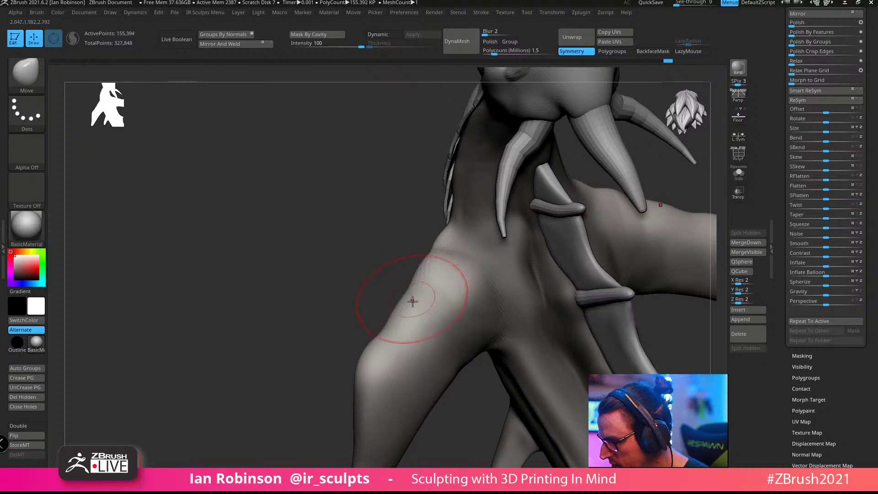
pyautogui.moveTo(345, 288)
pyautogui.mouseDown()
pyautogui.moveTo(555, 249)
pyautogui.moveTo(503, 310)
pyautogui.mouseUp()
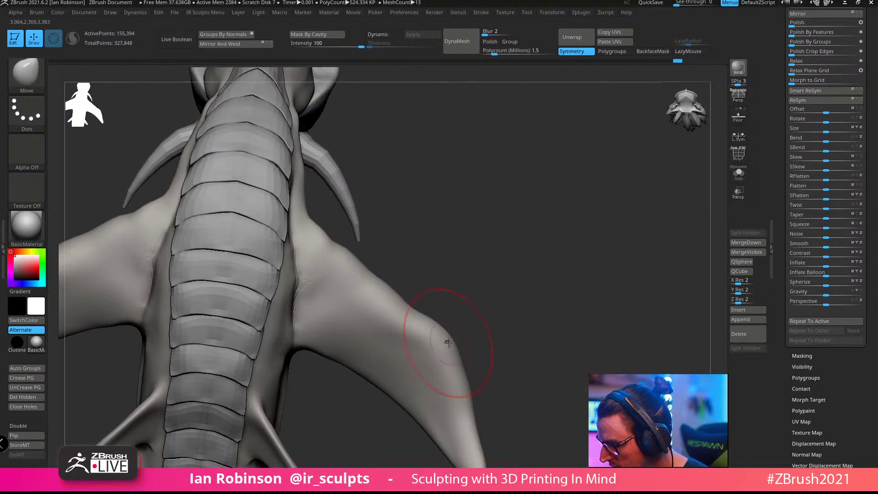
pyautogui.moveTo(452, 354); pyautogui.dragTo(447, 356)
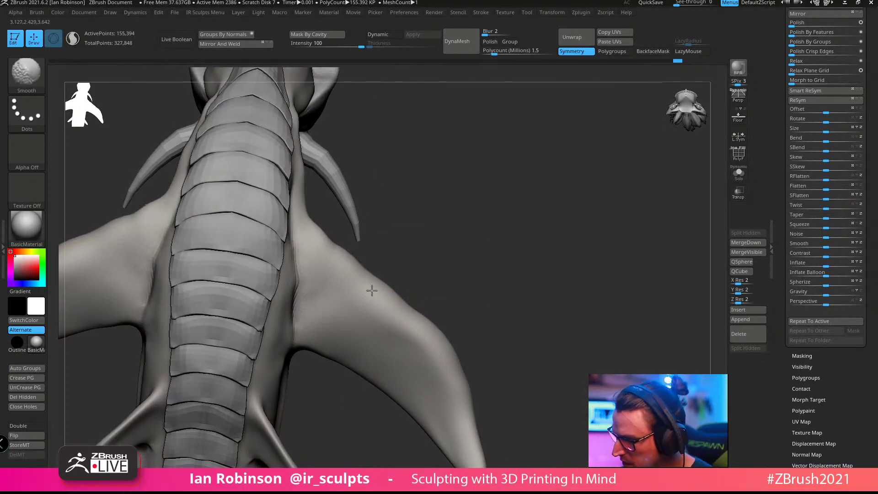
# Step: Switch to the ClayBuildup brush, resize it, and build up clay where the shoulder meets the base of the neck
pyautogui.moveTo(496, 224)
pyautogui.keyDown('alt'); pyautogui.mouseDown()
pyautogui.moveTo(505, 247)
pyautogui.moveTo(525, 222)
pyautogui.moveTo(544, 239)
pyautogui.moveTo(557, 225)
pyautogui.moveTo(554, 139)
pyautogui.mouseUp(); pyautogui.keyUp('alt')
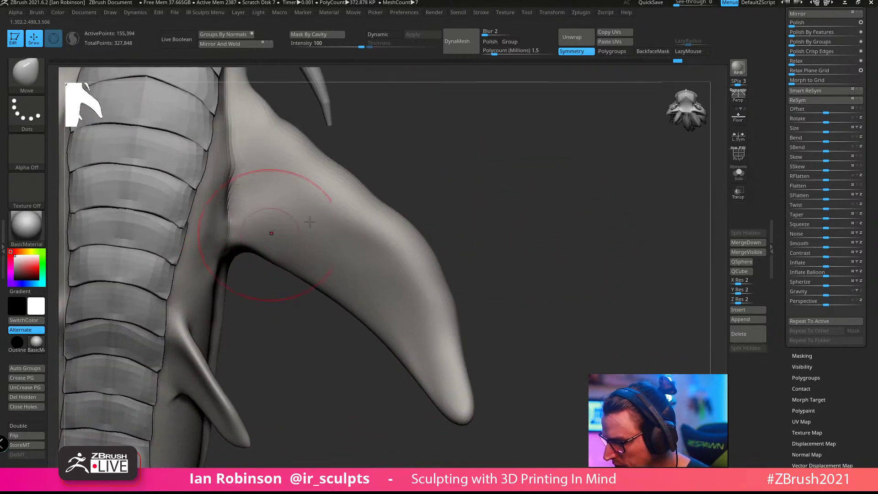
pyautogui.moveTo(412, 192)
pyautogui.mouseDown()
pyautogui.moveTo(534, 141)
pyautogui.moveTo(553, 186)
pyautogui.moveTo(593, 205)
pyautogui.moveTo(582, 181)
pyautogui.moveTo(510, 249)
pyautogui.moveTo(533, 265)
pyautogui.moveTo(510, 219)
pyautogui.moveTo(580, 188)
pyautogui.moveTo(588, 227)
pyautogui.moveTo(400, 256)
pyautogui.mouseUp()
pyautogui.press('b')
pyautogui.press('c')
pyautogui.press('b')
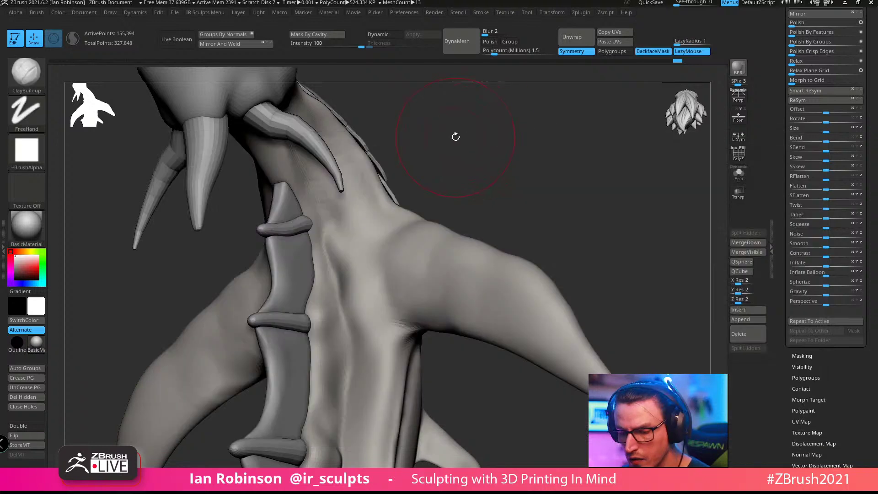
pyautogui.press('s')
pyautogui.moveTo(469, 147)
pyautogui.mouseDown()
pyautogui.moveTo(458, 147)
pyautogui.moveTo(482, 202)
pyautogui.mouseUp()
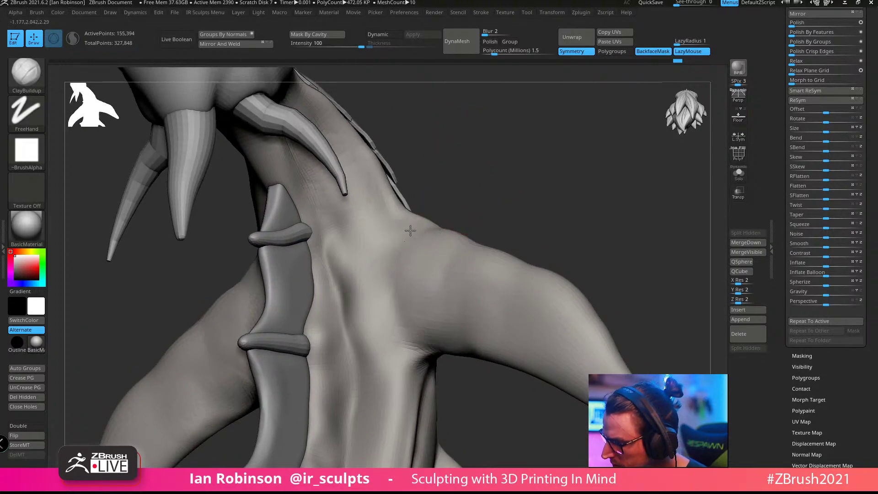
pyautogui.moveTo(389, 231)
pyautogui.mouseDown()
pyautogui.moveTo(376, 212)
pyautogui.moveTo(357, 226)
pyautogui.mouseUp()
# Step: Build up clay along the side of the neck behind the jaw horns with the ClayBuildup brush
pyautogui.keyDown('alt'); pyautogui.moveTo(471, 154); pyautogui.dragTo(457, 245); pyautogui.keyUp('alt')
pyautogui.moveTo(458, 246); pyautogui.dragTo(446, 245)
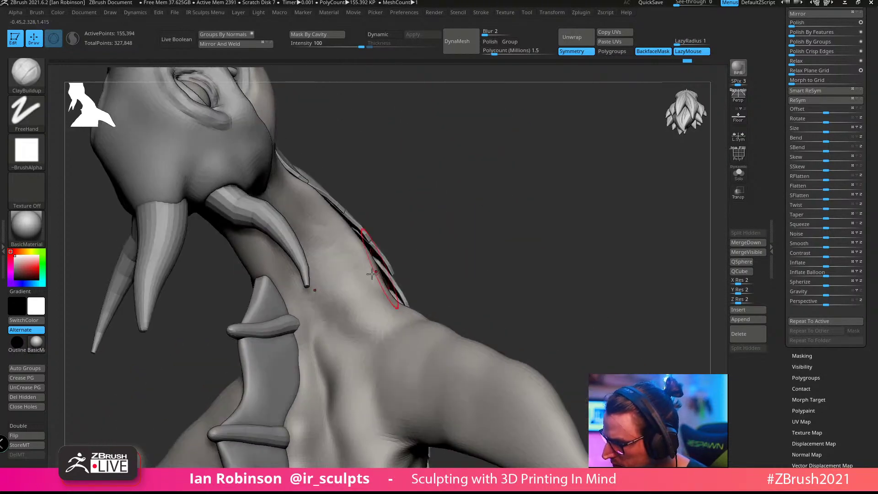
pyautogui.moveTo(332, 275)
pyautogui.mouseDown()
pyautogui.moveTo(352, 253)
pyautogui.moveTo(317, 224)
pyautogui.mouseUp()
pyautogui.moveTo(467, 178); pyautogui.dragTo(533, 142)
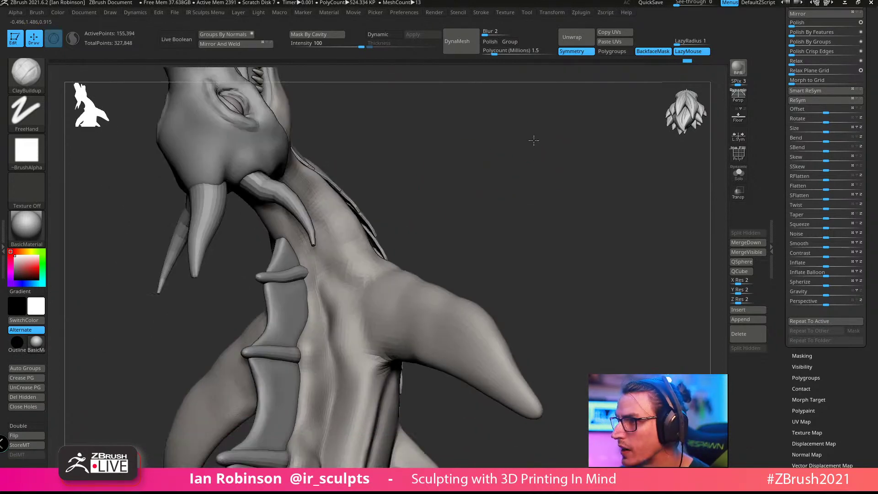
# Step: Save the tool as a new version named Olliphiest_BlockOut_03.ztl instead of overwriting the previous file
pyautogui.moveTo(572, 161)
pyautogui.mouseDown()
pyautogui.moveTo(590, 160)
pyautogui.moveTo(592, 176)
pyautogui.moveTo(668, 163)
pyautogui.moveTo(617, 141)
pyautogui.moveTo(602, 237)
pyautogui.moveTo(554, 237)
pyautogui.moveTo(537, 328)
pyautogui.moveTo(565, 306)
pyautogui.mouseUp()
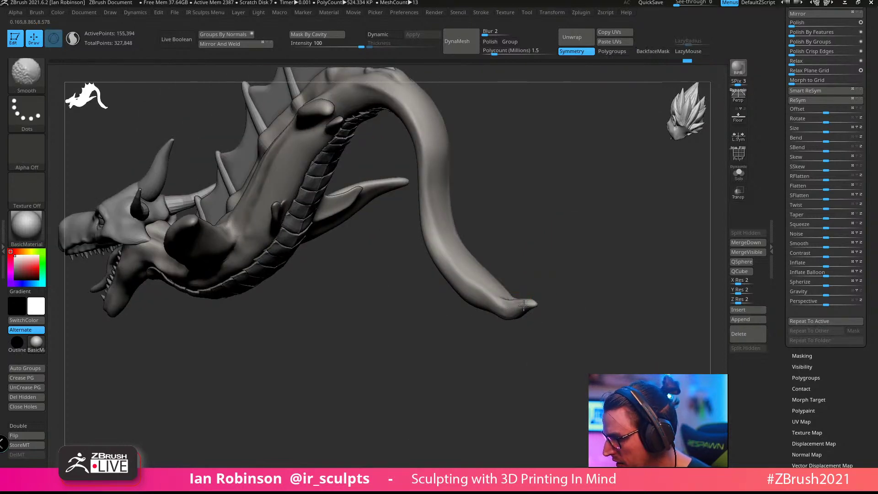
pyautogui.scroll(6, 849, 85)
pyautogui.click(846, 27)
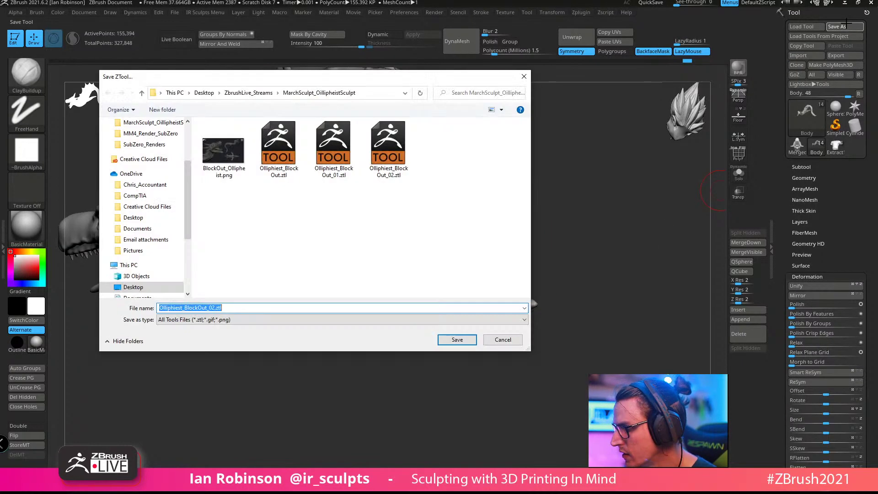
pyautogui.click(458, 337)
pyautogui.click(492, 241)
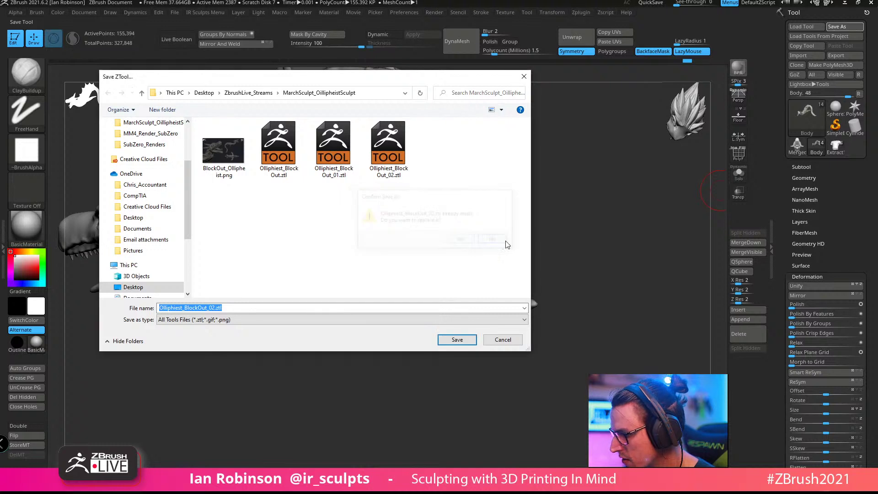
pyautogui.click(255, 309)
pyautogui.press('Left')
pyautogui.press('Left')
pyautogui.press('Left')
pyautogui.press('Left')
pyautogui.press('BackSpace')
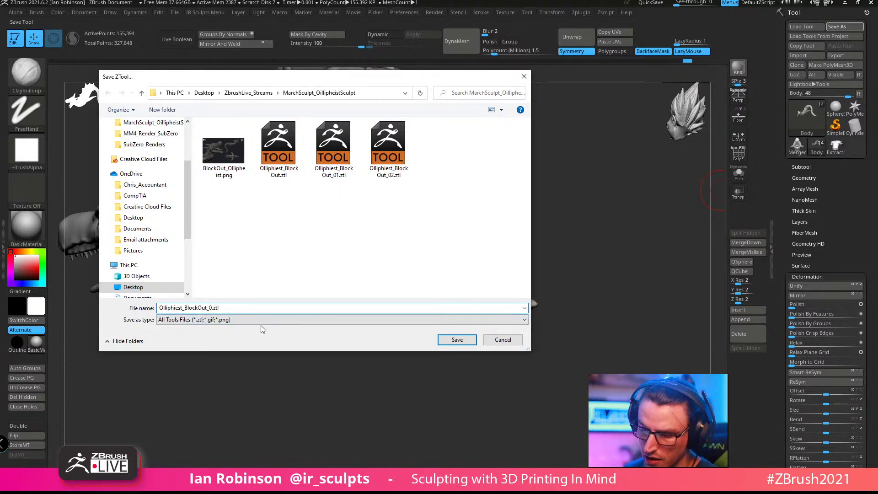
pyautogui.write('3')
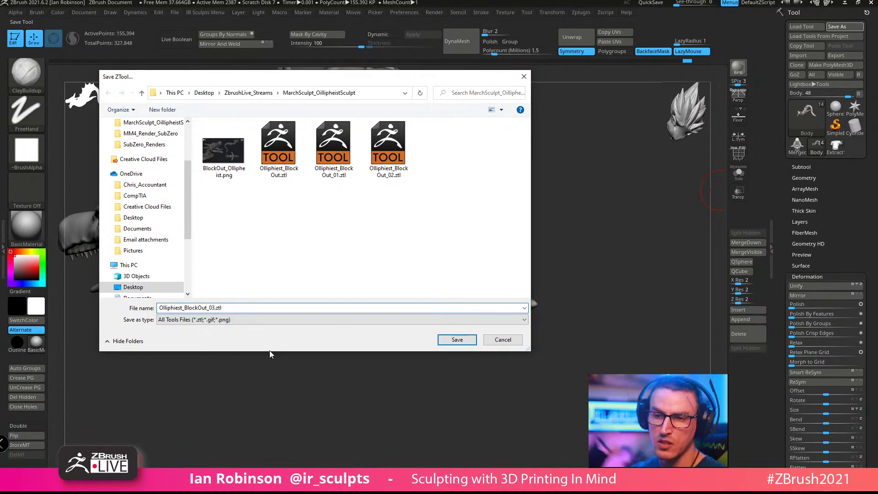
pyautogui.press('Return')
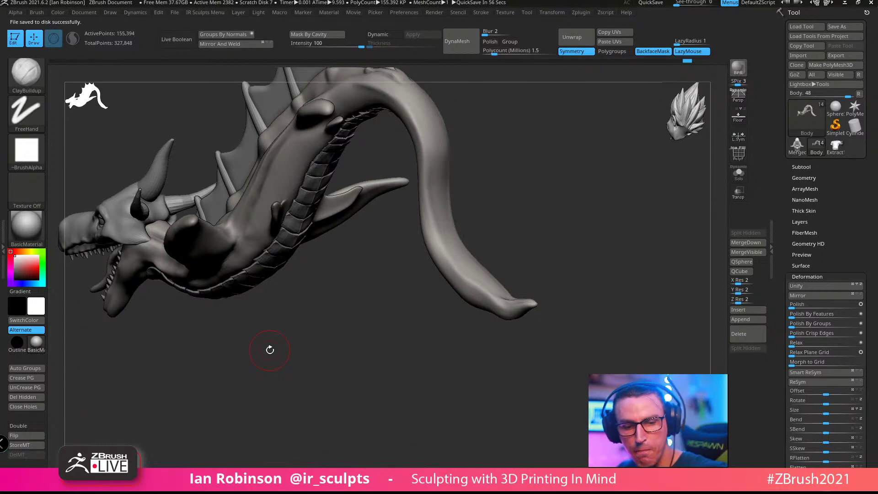
# Step: Switch to the Move brush, enlarge it, and pull the sides of the tail's end outward into a wider paddle shape
pyautogui.moveTo(270, 350); pyautogui.dragTo(501, 131)
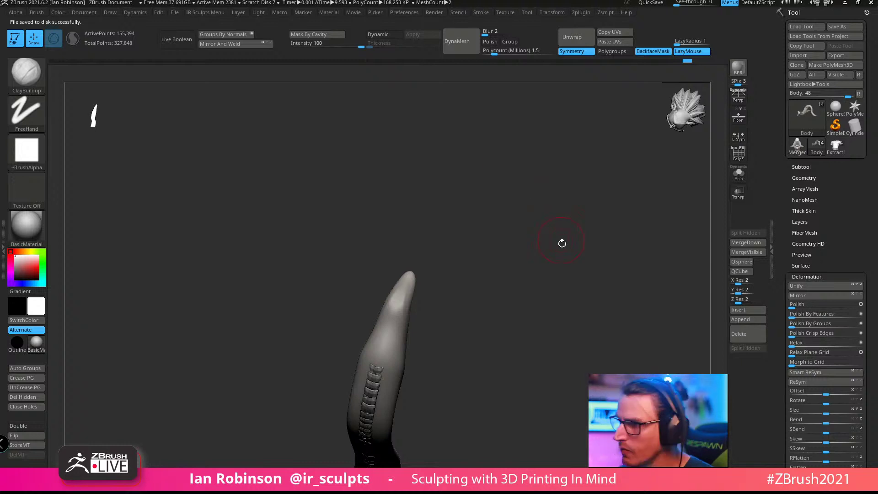
pyautogui.moveTo(562, 243); pyautogui.dragTo(559, 239)
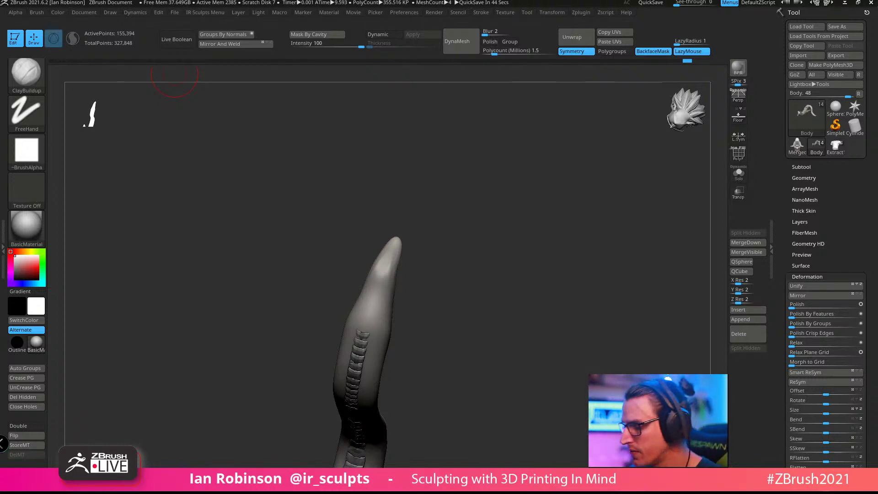
pyautogui.moveTo(490, 246); pyautogui.dragTo(546, 248)
pyautogui.keyDown('alt'); pyautogui.moveTo(551, 302); pyautogui.dragTo(525, 160); pyautogui.keyUp('alt')
pyautogui.keyDown('alt'); pyautogui.moveTo(516, 274); pyautogui.dragTo(493, 187); pyautogui.keyUp('alt')
pyautogui.moveTo(507, 220); pyautogui.dragTo(482, 240)
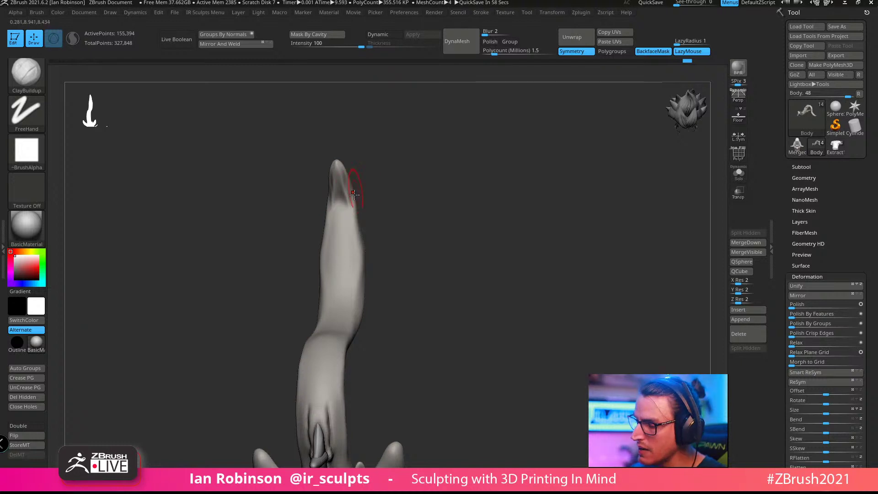
pyautogui.moveTo(467, 204)
pyautogui.mouseDown()
pyautogui.moveTo(480, 225)
pyautogui.moveTo(472, 222)
pyautogui.moveTo(486, 227)
pyautogui.moveTo(542, 210)
pyautogui.moveTo(537, 247)
pyautogui.mouseUp()
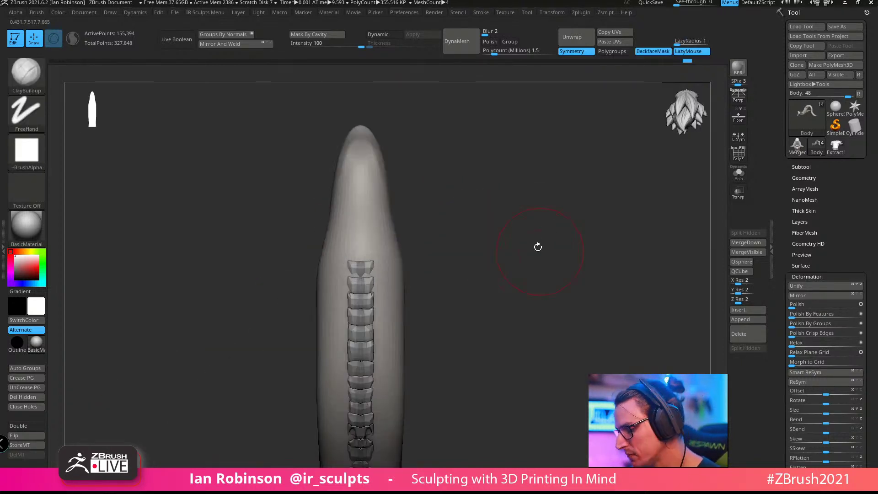
pyautogui.moveTo(491, 214)
pyautogui.mouseDown()
pyautogui.moveTo(521, 198)
pyautogui.moveTo(489, 195)
pyautogui.moveTo(521, 218)
pyautogui.moveTo(521, 203)
pyautogui.moveTo(545, 250)
pyautogui.moveTo(535, 169)
pyautogui.moveTo(571, 225)
pyautogui.moveTo(519, 197)
pyautogui.mouseUp()
pyautogui.press('b')
pyautogui.press('m')
pyautogui.press('v')
pyautogui.press('s')
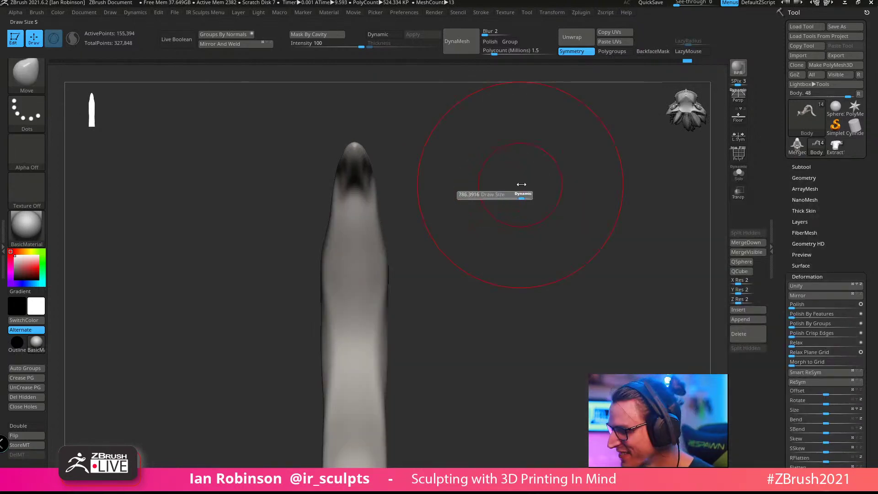
pyautogui.click(524, 194)
pyautogui.moveTo(387, 257); pyautogui.dragTo(392, 251)
pyautogui.moveTo(384, 219); pyautogui.dragTo(393, 194)
pyautogui.moveTo(393, 266); pyautogui.dragTo(398, 312)
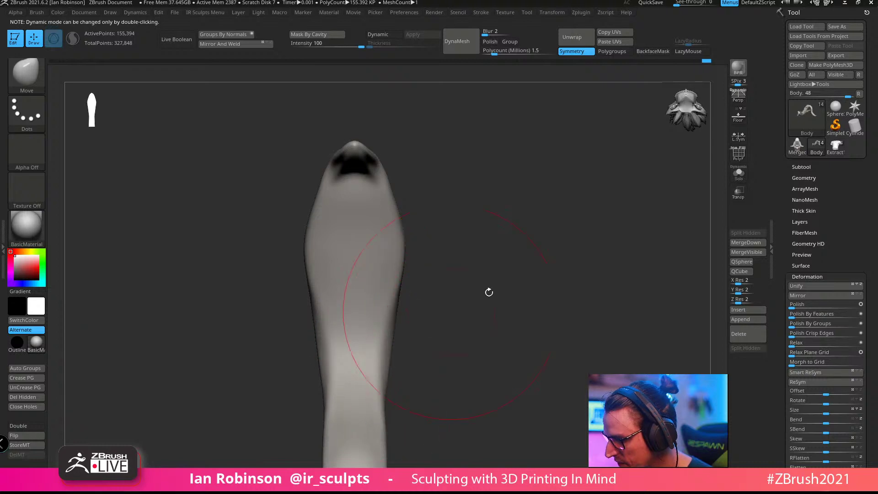
# Step: Adjust the tail's side profile along the underside plates below the widened end with the Move brush
pyautogui.moveTo(489, 292); pyautogui.dragTo(540, 235)
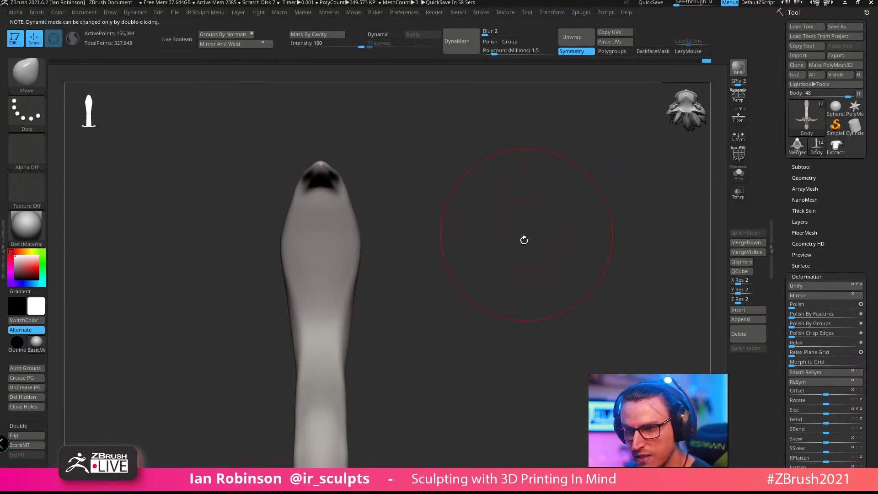
pyautogui.moveTo(543, 223)
pyautogui.mouseDown()
pyautogui.moveTo(494, 202)
pyautogui.moveTo(542, 202)
pyautogui.moveTo(523, 198)
pyautogui.moveTo(351, 224)
pyautogui.moveTo(360, 219)
pyautogui.mouseUp()
pyautogui.moveTo(443, 223); pyautogui.dragTo(455, 227)
pyautogui.moveTo(335, 323); pyautogui.dragTo(344, 322)
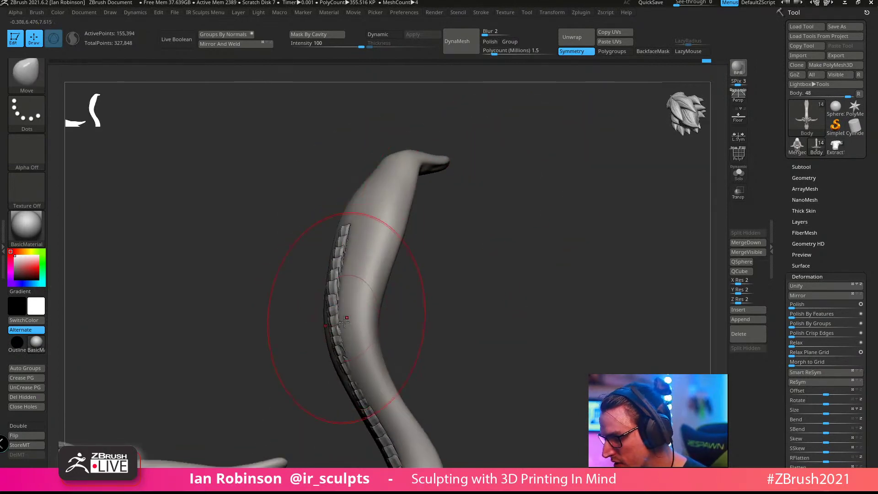
pyautogui.moveTo(352, 383); pyautogui.dragTo(359, 382)
pyautogui.moveTo(470, 288); pyautogui.dragTo(476, 315)
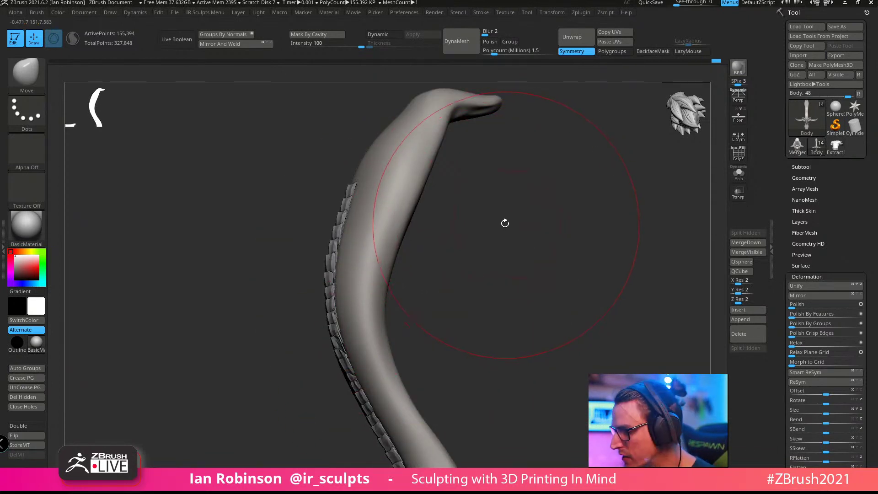
# Step: Bend the tail tip and fill out the inner side of the curve just below it with the Move brush
pyautogui.moveTo(500, 193); pyautogui.dragTo(486, 226)
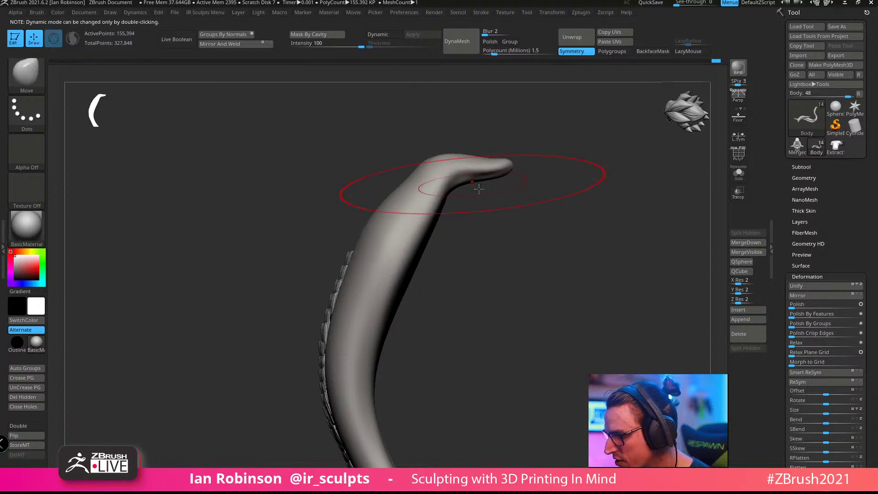
pyautogui.moveTo(443, 156)
pyautogui.mouseDown()
pyautogui.moveTo(467, 175)
pyautogui.moveTo(511, 174)
pyautogui.moveTo(513, 185)
pyautogui.mouseUp()
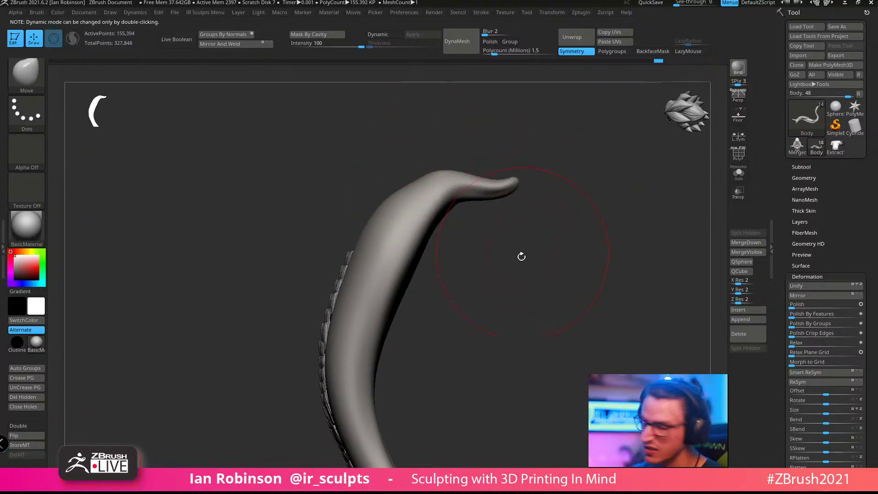
pyautogui.moveTo(521, 256); pyautogui.dragTo(474, 254)
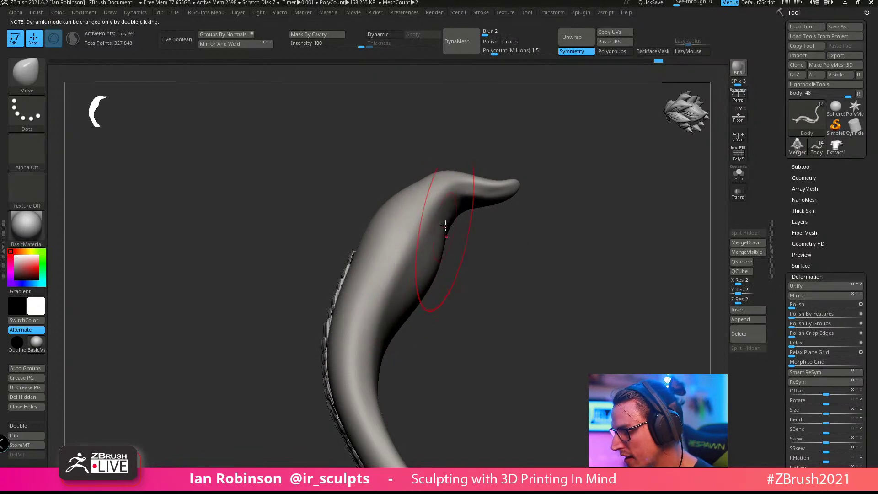
pyautogui.moveTo(540, 247)
pyautogui.mouseDown()
pyautogui.moveTo(554, 273)
pyautogui.moveTo(527, 240)
pyautogui.moveTo(584, 237)
pyautogui.moveTo(525, 252)
pyautogui.mouseUp()
# Step: Stretch the tail tip outward with the Move brush and smooth its taper into the widened section
pyautogui.moveTo(403, 239)
pyautogui.mouseDown()
pyautogui.moveTo(509, 227)
pyautogui.moveTo(517, 204)
pyautogui.moveTo(358, 224)
pyautogui.mouseUp()
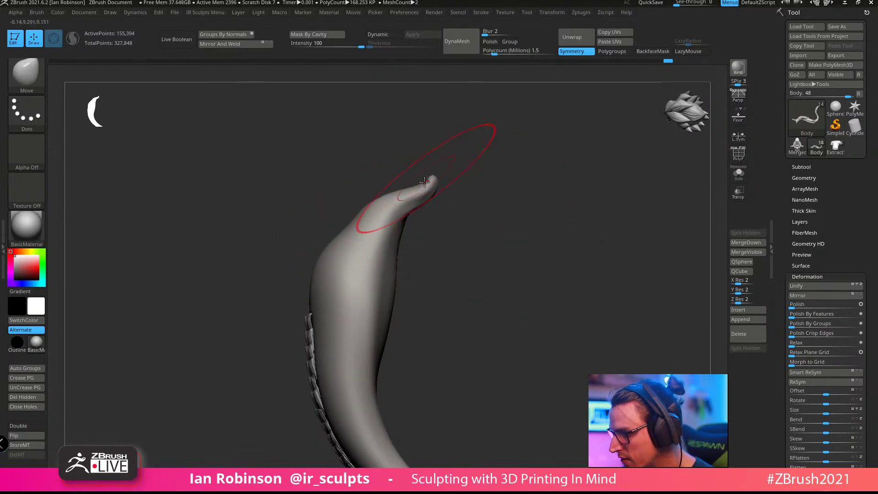
pyautogui.moveTo(435, 162)
pyautogui.mouseDown()
pyautogui.moveTo(453, 128)
pyautogui.moveTo(460, 133)
pyautogui.mouseUp()
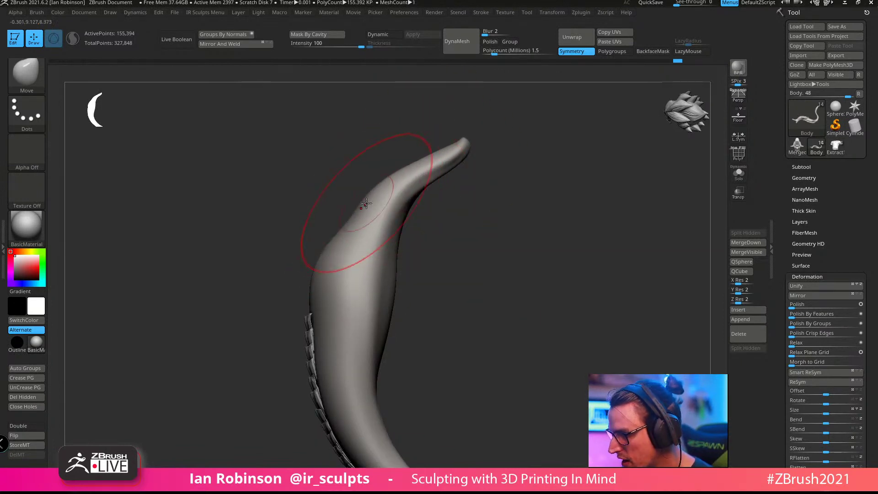
pyautogui.moveTo(496, 164)
pyautogui.mouseDown()
pyautogui.moveTo(543, 195)
pyautogui.moveTo(470, 186)
pyautogui.moveTo(513, 203)
pyautogui.moveTo(534, 191)
pyautogui.moveTo(395, 226)
pyautogui.mouseUp()
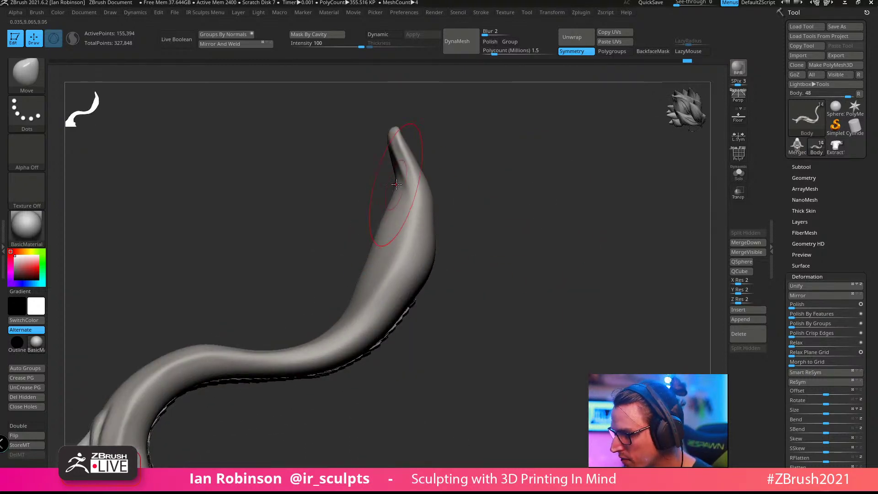
pyautogui.moveTo(400, 151); pyautogui.dragTo(392, 141)
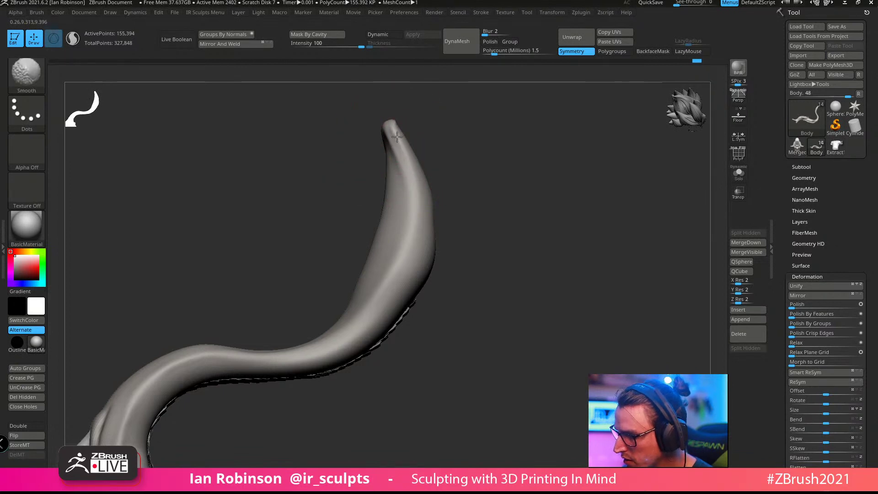
pyautogui.moveTo(457, 183)
pyautogui.mouseDown()
pyautogui.moveTo(484, 201)
pyautogui.moveTo(363, 182)
pyautogui.mouseUp()
# Step: Refine the contour of the tail tip and extend its end outward from the side with the Move brush
pyautogui.moveTo(378, 205); pyautogui.dragTo(379, 194, button='right')
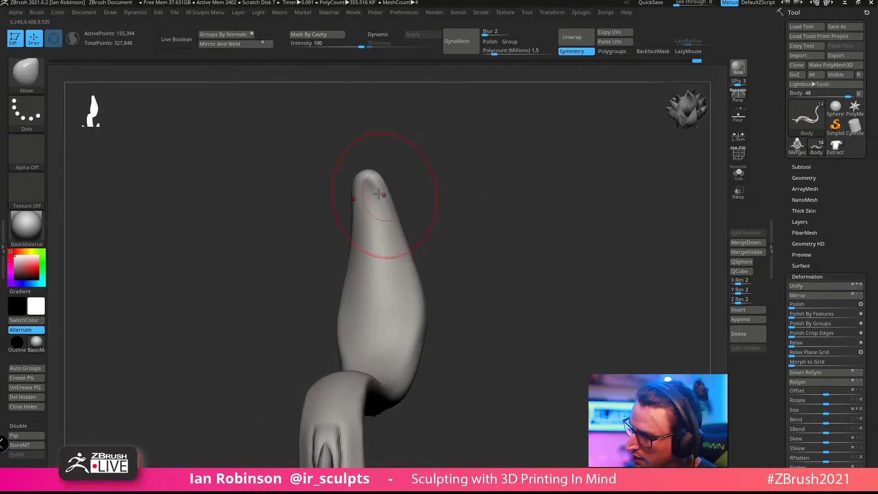
pyautogui.moveTo(383, 179); pyautogui.dragTo(378, 176)
pyautogui.moveTo(482, 189); pyautogui.dragTo(457, 190)
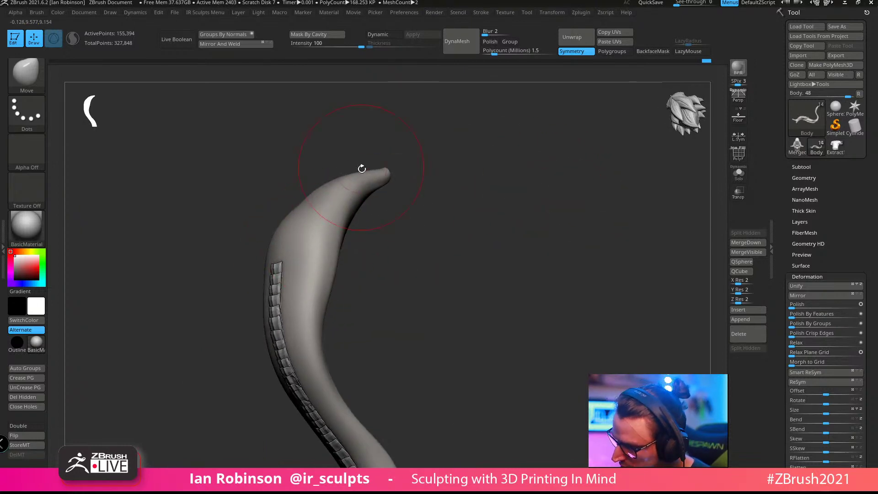
pyautogui.moveTo(371, 175); pyautogui.dragTo(385, 171)
pyautogui.moveTo(434, 183)
pyautogui.mouseDown()
pyautogui.moveTo(405, 189)
pyautogui.moveTo(406, 174)
pyautogui.mouseUp()
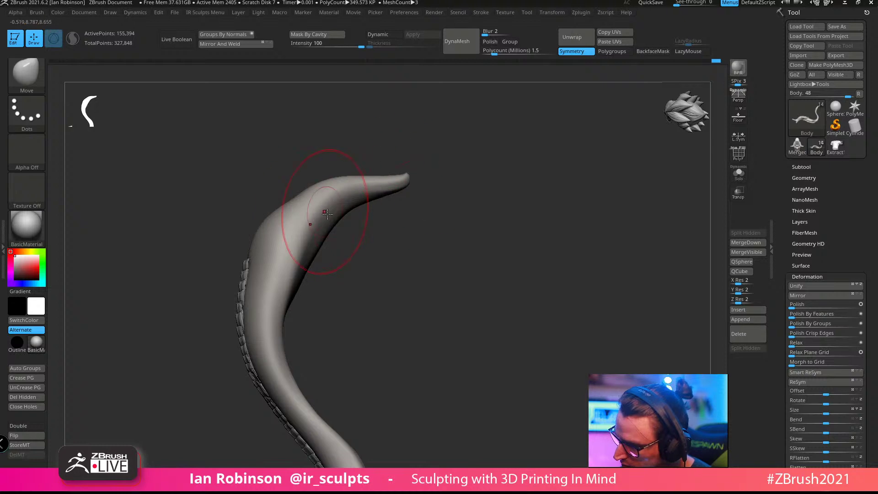
# Step: Examine the reshaped tail and the whole dragon's silhouette from several sides
pyautogui.moveTo(333, 238); pyautogui.dragTo(405, 250)
pyautogui.moveTo(356, 312); pyautogui.dragTo(348, 254)
pyautogui.moveTo(354, 244); pyautogui.dragTo(351, 241)
pyautogui.press('f')
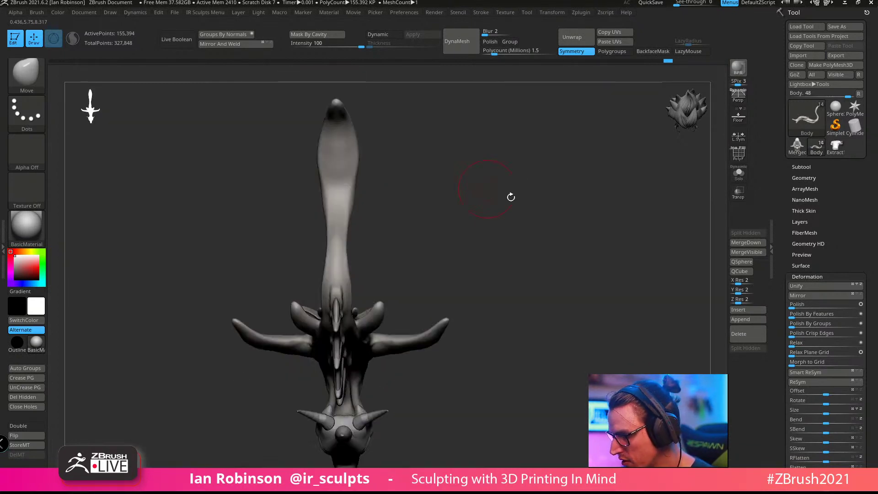
pyautogui.moveTo(510, 196); pyautogui.dragTo(507, 280)
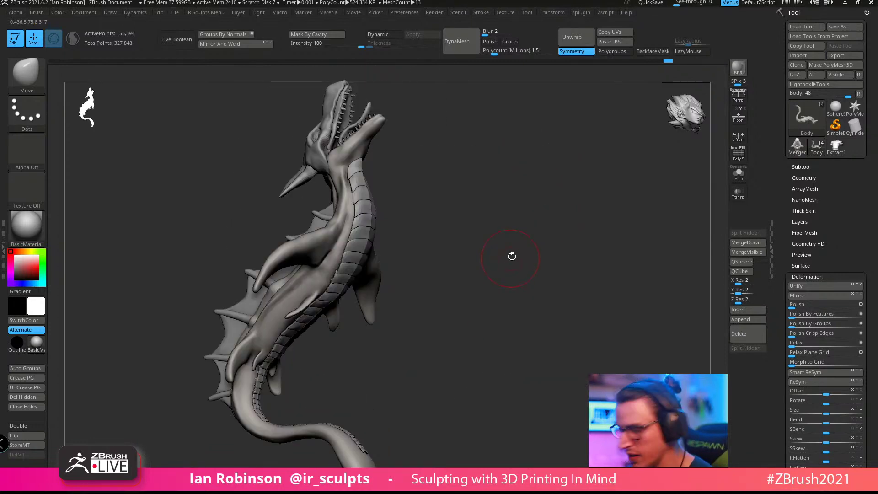
pyautogui.moveTo(477, 215)
pyautogui.mouseDown()
pyautogui.moveTo(494, 306)
pyautogui.moveTo(506, 237)
pyautogui.moveTo(366, 271)
pyautogui.moveTo(392, 233)
pyautogui.moveTo(399, 247)
pyautogui.moveTo(356, 178)
pyautogui.mouseUp()
pyautogui.moveTo(453, 206)
pyautogui.mouseDown()
pyautogui.moveTo(486, 232)
pyautogui.moveTo(430, 222)
pyautogui.mouseUp()
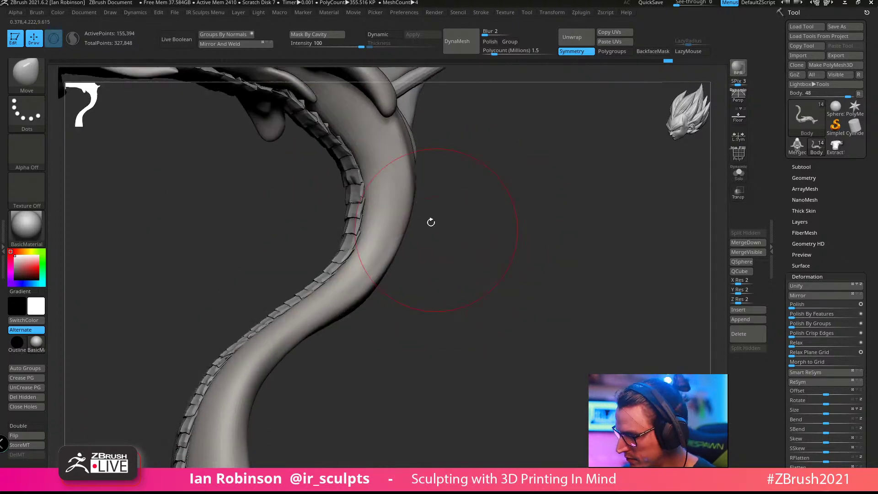
pyautogui.moveTo(371, 203); pyautogui.dragTo(461, 263)
pyautogui.moveTo(444, 347); pyautogui.dragTo(386, 390)
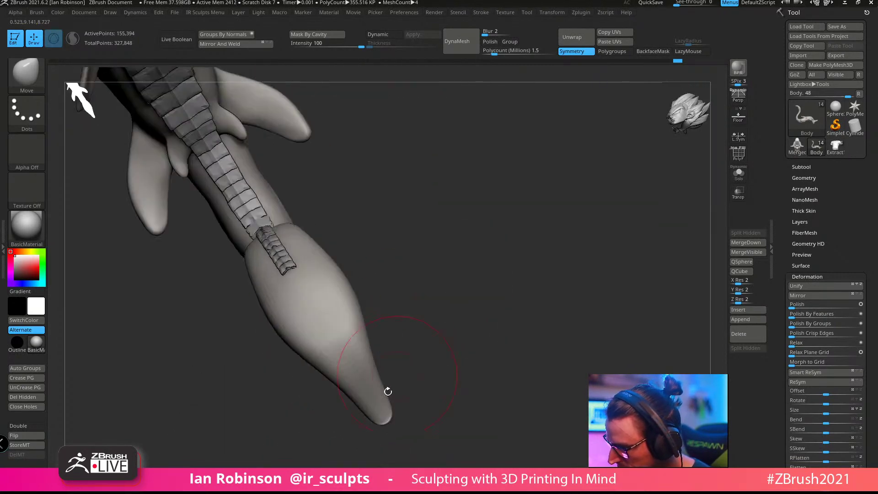
pyautogui.moveTo(457, 333); pyautogui.dragTo(493, 265)
pyautogui.press('space')
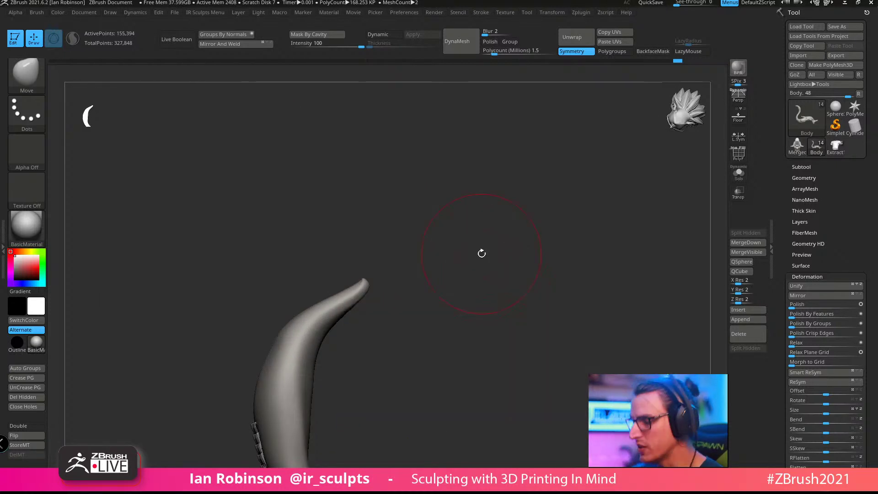
# Step: Switch to the TrimDynamic brush and flatten the surface of the tail tip, adjusting the brush size
pyautogui.moveTo(455, 238)
pyautogui.mouseDown()
pyautogui.moveTo(466, 243)
pyautogui.moveTo(466, 268)
pyautogui.moveTo(470, 211)
pyautogui.mouseUp()
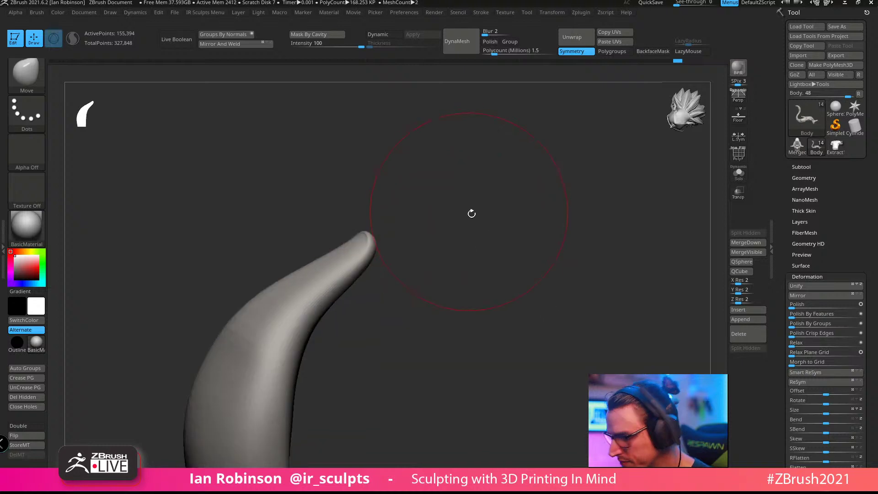
pyautogui.press('b')
pyautogui.press('t')
pyautogui.press('d')
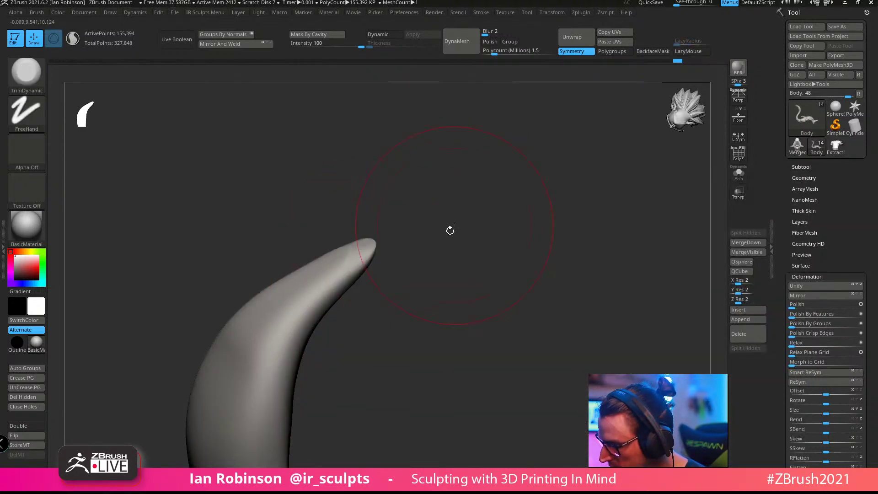
pyautogui.moveTo(492, 235)
pyautogui.mouseDown()
pyautogui.moveTo(502, 186)
pyautogui.moveTo(503, 224)
pyautogui.moveTo(522, 225)
pyautogui.moveTo(502, 208)
pyautogui.moveTo(469, 211)
pyautogui.mouseUp()
pyautogui.press('s')
# Step: Frame the tail tip from behind and choose MeshExtrude as the masking brush
pyautogui.keyDown('alt'); pyautogui.moveTo(493, 318); pyautogui.dragTo(479, 234); pyautogui.keyUp('alt')
pyautogui.keyDown('alt'); pyautogui.moveTo(489, 277); pyautogui.dragTo(492, 146); pyautogui.keyUp('alt')
pyautogui.moveTo(402, 285)
pyautogui.mouseDown()
pyautogui.moveTo(375, 357)
pyautogui.moveTo(320, 427)
pyautogui.moveTo(404, 324)
pyautogui.moveTo(439, 307)
pyautogui.moveTo(476, 270)
pyautogui.moveTo(459, 355)
pyautogui.mouseUp()
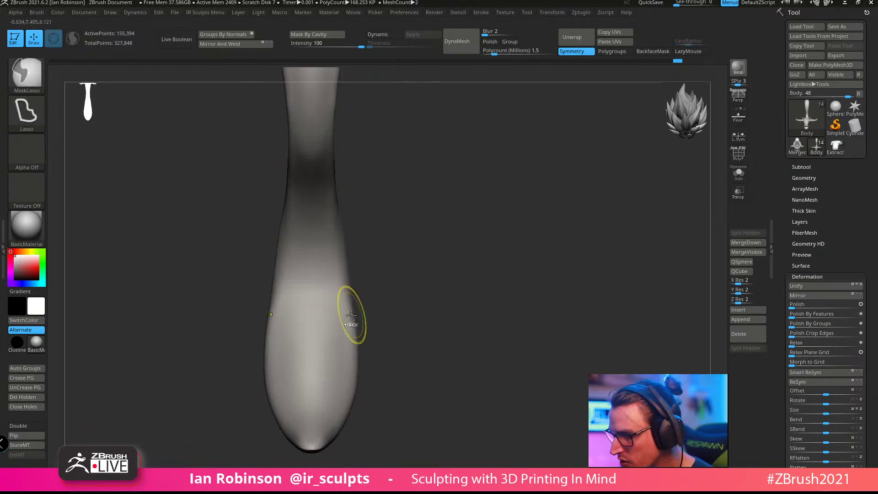
pyautogui.keyDown('ctrl'); pyautogui.click(30, 76); pyautogui.keyUp('ctrl')
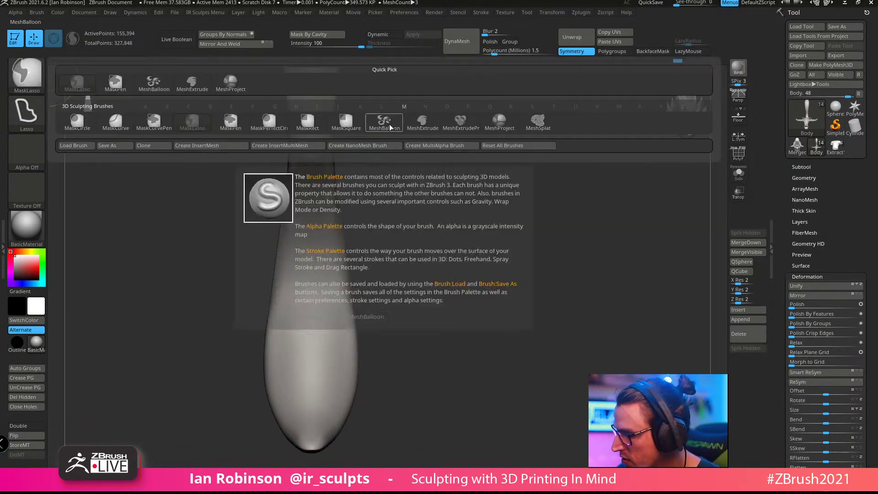
pyautogui.moveTo(460, 265)
pyautogui.mouseDown()
pyautogui.moveTo(476, 257)
pyautogui.moveTo(431, 262)
pyautogui.mouseUp()
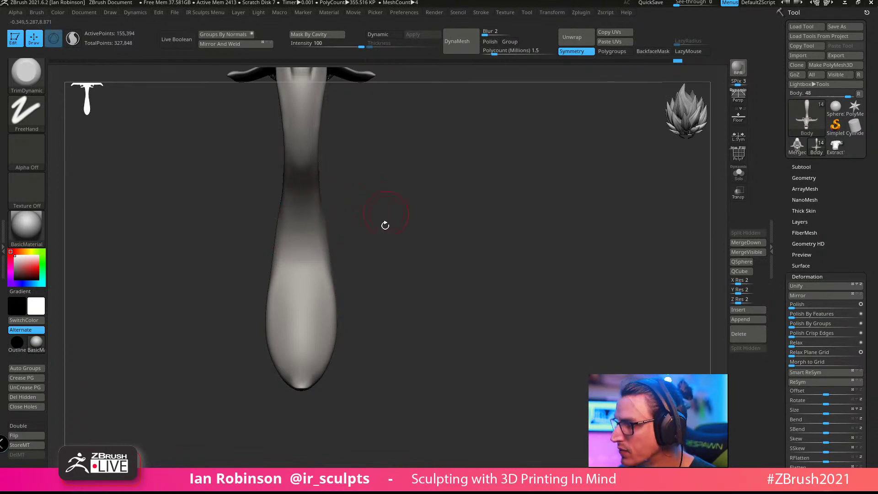
pyautogui.keyDown('ctrl'); pyautogui.click(28, 78); pyautogui.keyUp('ctrl')
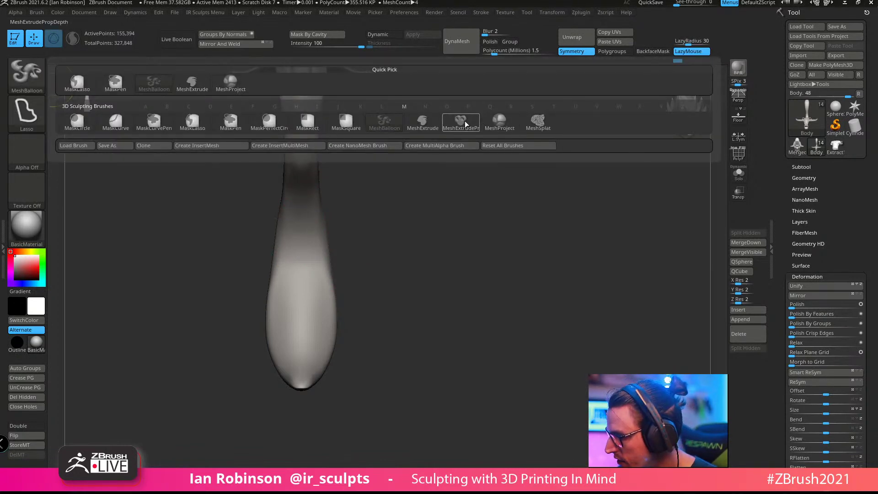
pyautogui.keyDown('alt'); pyautogui.moveTo(450, 223); pyautogui.dragTo(462, 251); pyautogui.keyUp('alt')
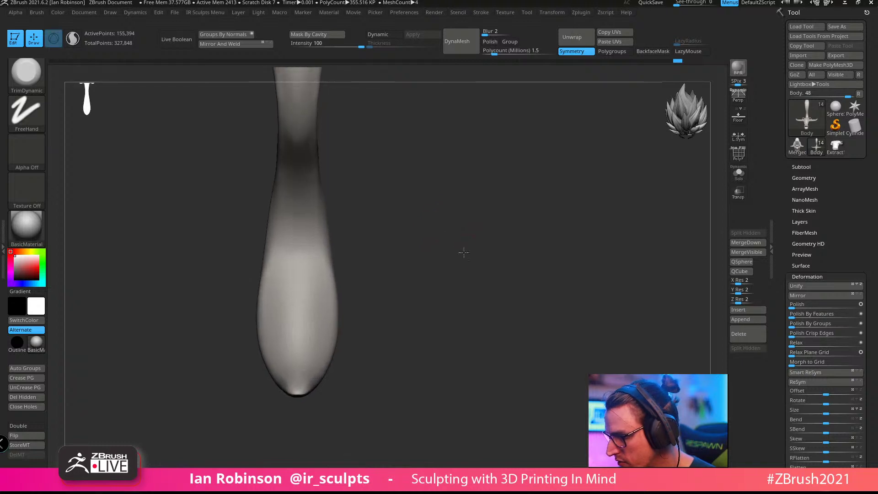
pyautogui.hotkey('ctrl', 'b')
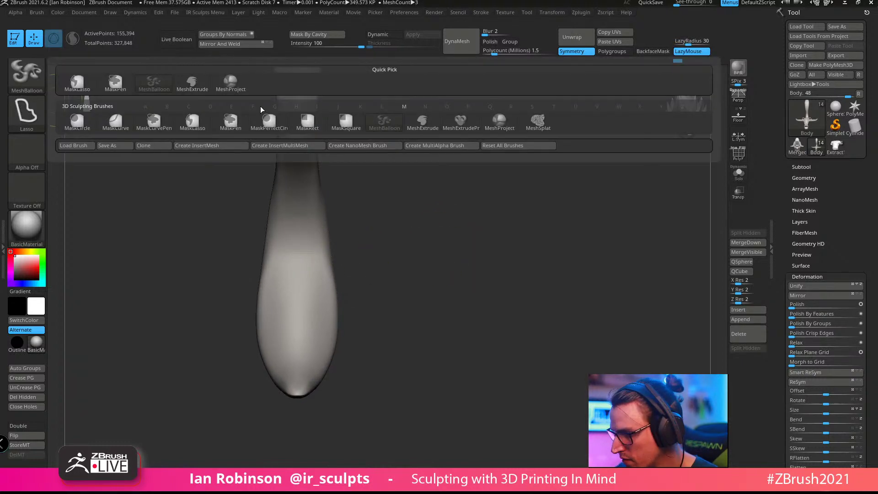
pyautogui.click(427, 124)
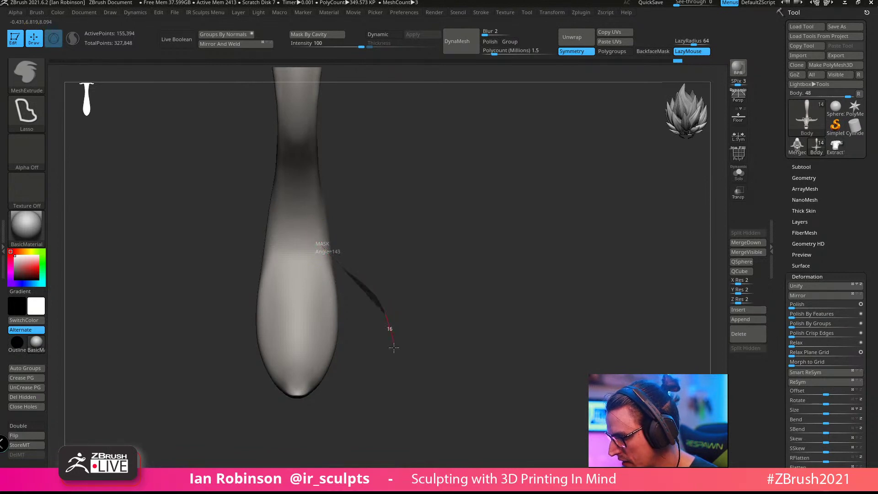
# Step: Try to extrude a fin from the side of the tail tip with a MeshExtrude outline on the Body subtool
pyautogui.moveTo(393, 348); pyautogui.dragTo(390, 398)
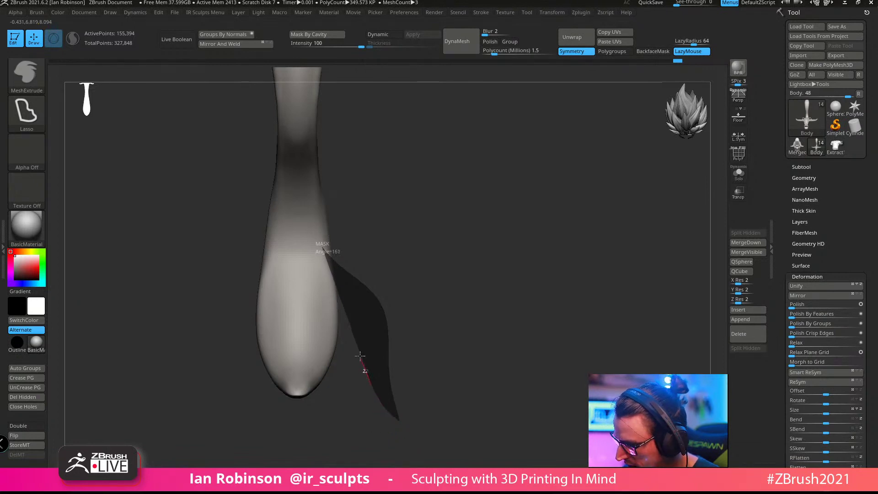
pyautogui.moveTo(346, 339); pyautogui.dragTo(316, 326)
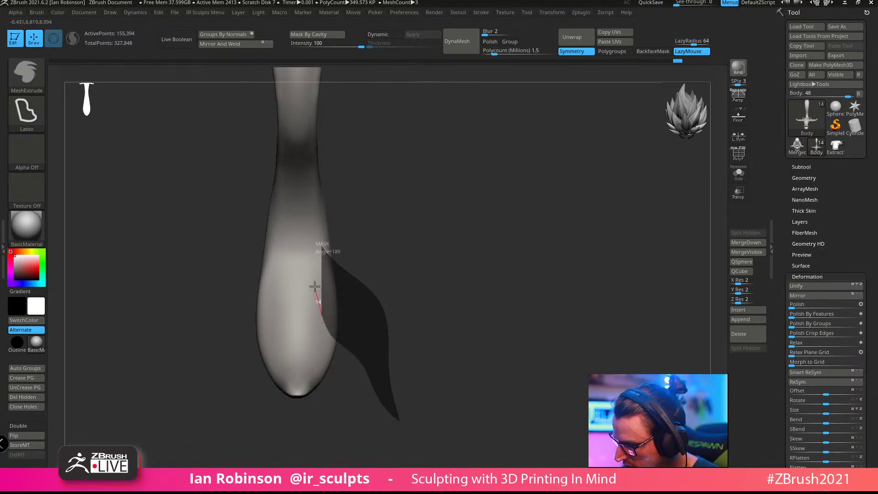
pyautogui.moveTo(315, 282); pyautogui.dragTo(315, 283)
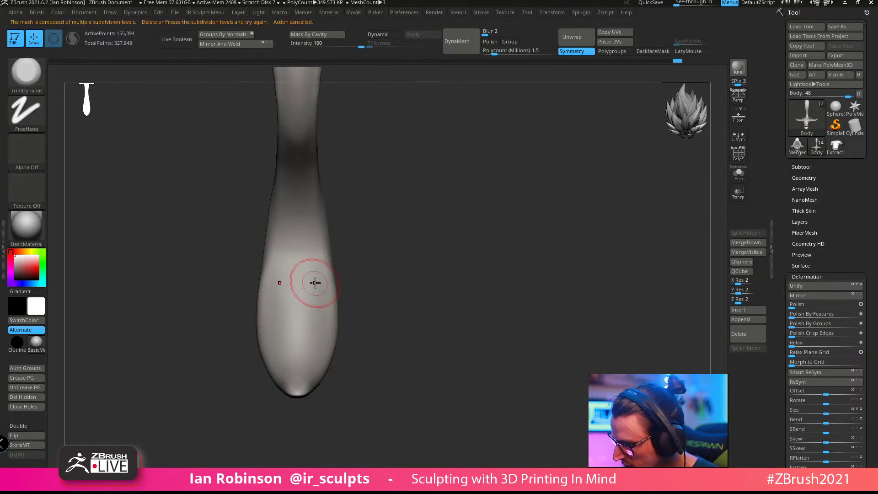
# Step: Select the Body1 subtool, turn on the polyframe display and open its geometry settings
pyautogui.click(818, 168)
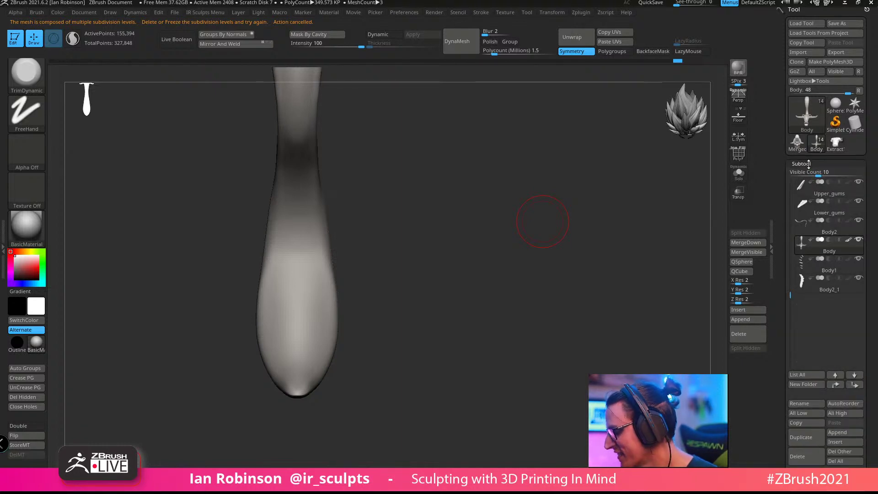
pyautogui.click(808, 163)
pyautogui.click(809, 174)
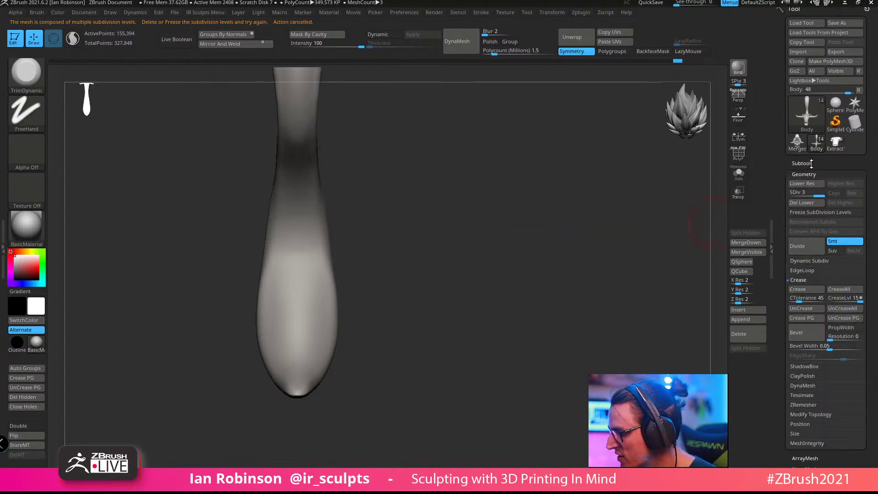
pyautogui.click(811, 163)
pyautogui.click(824, 268)
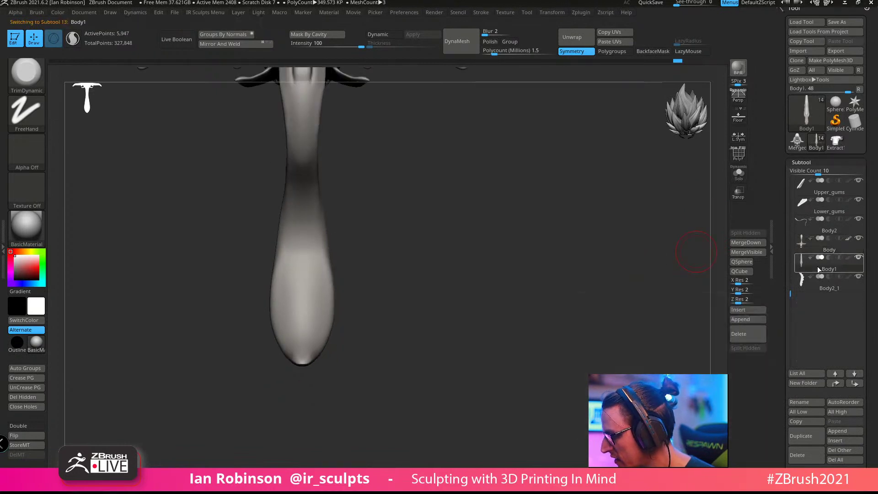
pyautogui.hotkey('shift', 'f')
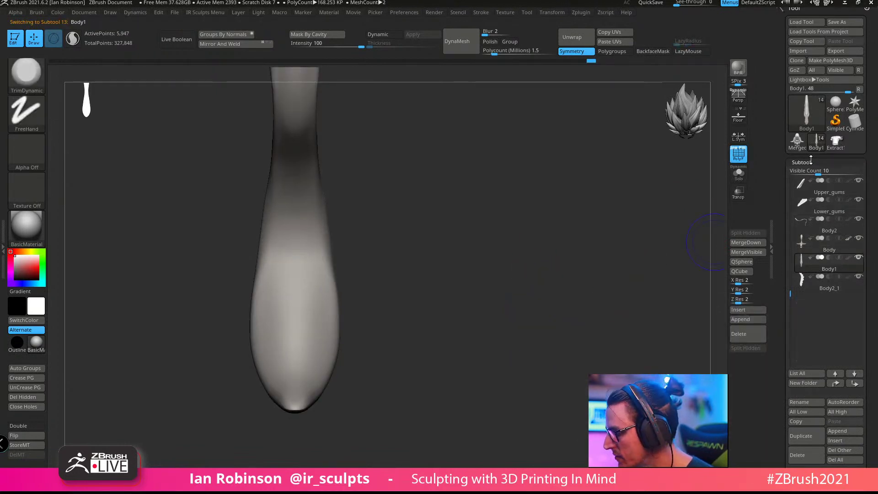
pyautogui.click(802, 162)
pyautogui.click(804, 172)
# Step: Outline a long pointed fin beside the tail tip with MeshExtrude to create a symmetrical pair on Body1
pyautogui.moveTo(550, 239); pyautogui.dragTo(556, 304)
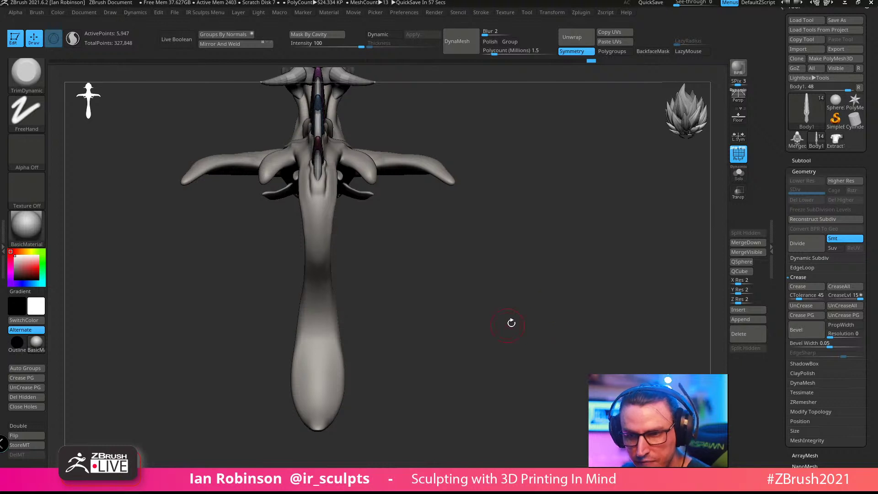
pyautogui.moveTo(549, 291); pyautogui.dragTo(580, 279)
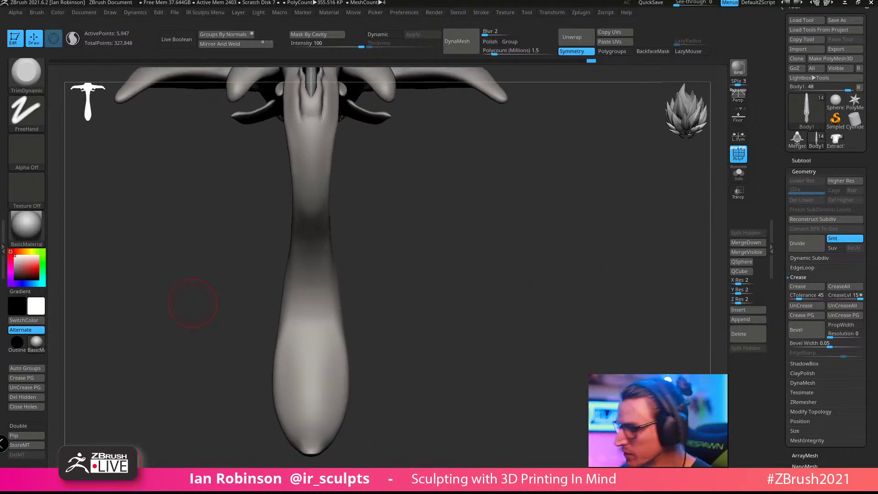
pyautogui.moveTo(193, 303); pyautogui.dragTo(434, 260)
pyautogui.press('ctrl')
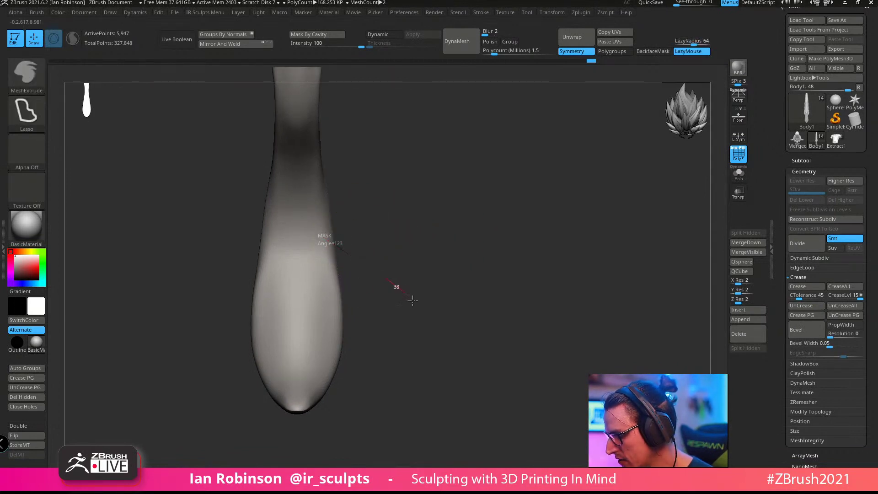
pyautogui.moveTo(413, 300)
pyautogui.keyDown('ctrl'); pyautogui.mouseDown()
pyautogui.moveTo(427, 388)
pyautogui.moveTo(467, 454)
pyautogui.mouseUp(); pyautogui.keyUp('ctrl')
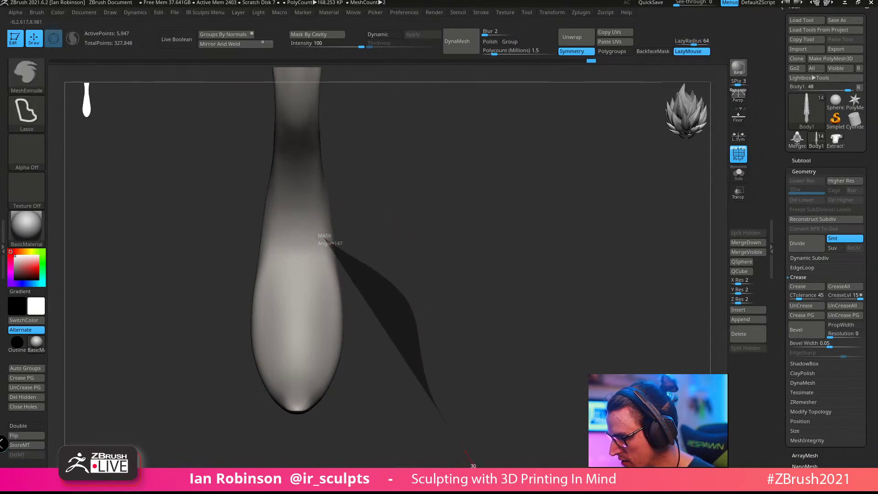
pyautogui.moveTo(439, 429)
pyautogui.keyDown('ctrl'); pyautogui.mouseDown()
pyautogui.moveTo(349, 368)
pyautogui.moveTo(318, 261)
pyautogui.mouseUp(); pyautogui.keyUp('ctrl')
# Step: Rotate and shift the tail fins with the Gizmo in side view so they follow the curve of the tail tip
pyautogui.moveTo(566, 281)
pyautogui.keyDown('alt'); pyautogui.mouseDown()
pyautogui.moveTo(545, 221)
pyautogui.moveTo(541, 352)
pyautogui.mouseUp(); pyautogui.keyUp('alt')
pyautogui.moveTo(541, 352)
pyautogui.mouseDown()
pyautogui.moveTo(539, 329)
pyautogui.moveTo(520, 316)
pyautogui.mouseUp()
pyautogui.press('w')
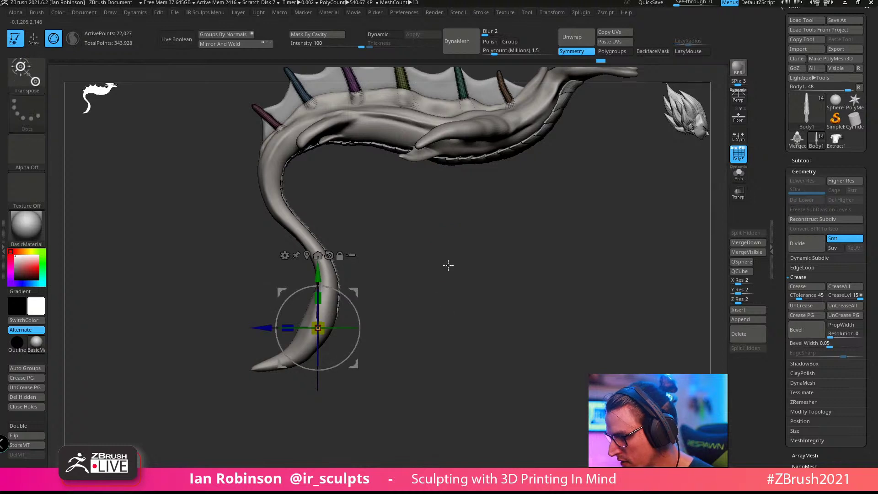
pyautogui.keyDown('alt'); pyautogui.moveTo(448, 266); pyautogui.dragTo(445, 316); pyautogui.keyUp('alt')
pyautogui.moveTo(349, 302); pyautogui.dragTo(357, 314)
pyautogui.moveTo(354, 364); pyautogui.dragTo(325, 383)
pyautogui.moveTo(320, 319); pyautogui.dragTo(325, 326)
# Step: Nudge the tail fins against the tail with the Gizmo and check their placement from several sides
pyautogui.press('q')
pyautogui.moveTo(400, 327)
pyautogui.mouseDown()
pyautogui.moveTo(490, 298)
pyautogui.moveTo(480, 300)
pyautogui.mouseUp()
pyautogui.press('w')
pyautogui.moveTo(321, 315); pyautogui.dragTo(314, 323)
pyautogui.press('q')
pyautogui.moveTo(469, 283)
pyautogui.mouseDown()
pyautogui.moveTo(497, 259)
pyautogui.moveTo(538, 256)
pyautogui.mouseUp()
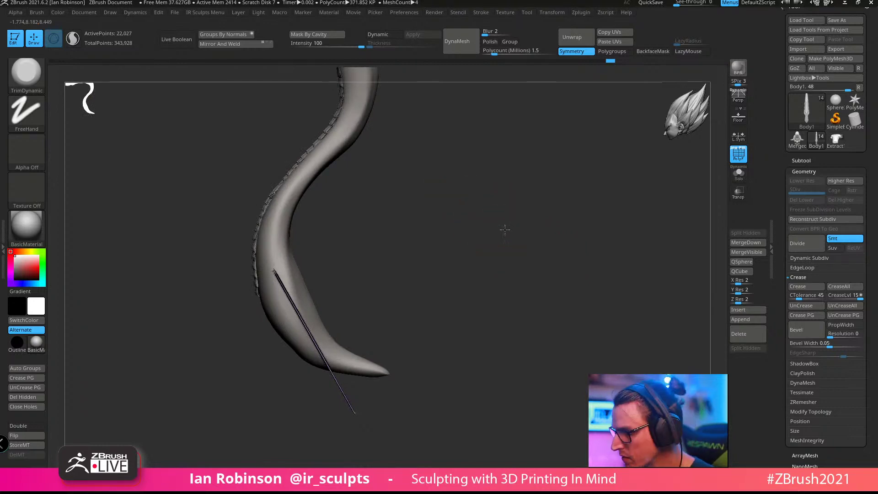
pyautogui.moveTo(537, 255); pyautogui.dragTo(560, 214)
pyautogui.moveTo(534, 272); pyautogui.dragTo(411, 257)
pyautogui.moveTo(345, 309); pyautogui.dragTo(375, 266)
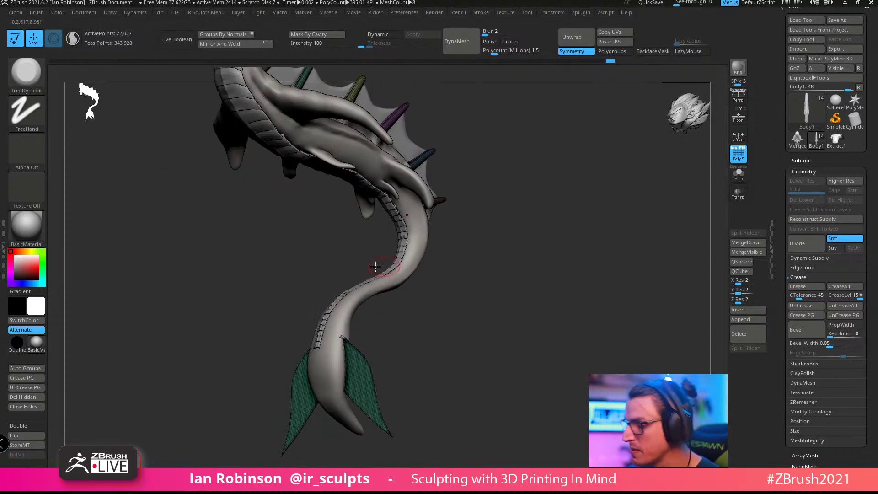
# Step: Select the belly scales subtool and rename it Belly_Scales
pyautogui.moveTo(465, 300); pyautogui.dragTo(423, 269)
pyautogui.keyDown('alt'); pyautogui.click(405, 241); pyautogui.keyUp('alt')
pyautogui.moveTo(495, 235); pyautogui.dragTo(592, 257)
pyautogui.keyDown('alt'); pyautogui.click(407, 207); pyautogui.keyUp('alt')
pyautogui.moveTo(460, 210); pyautogui.dragTo(563, 202)
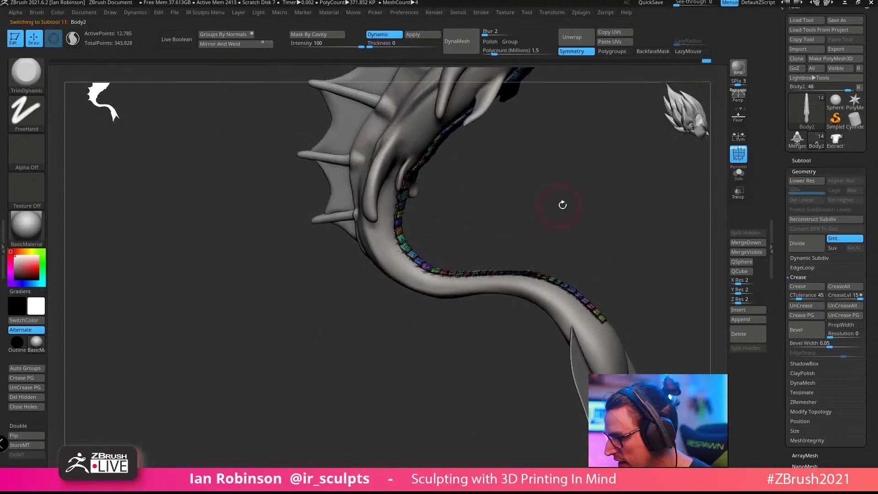
pyautogui.click(819, 159)
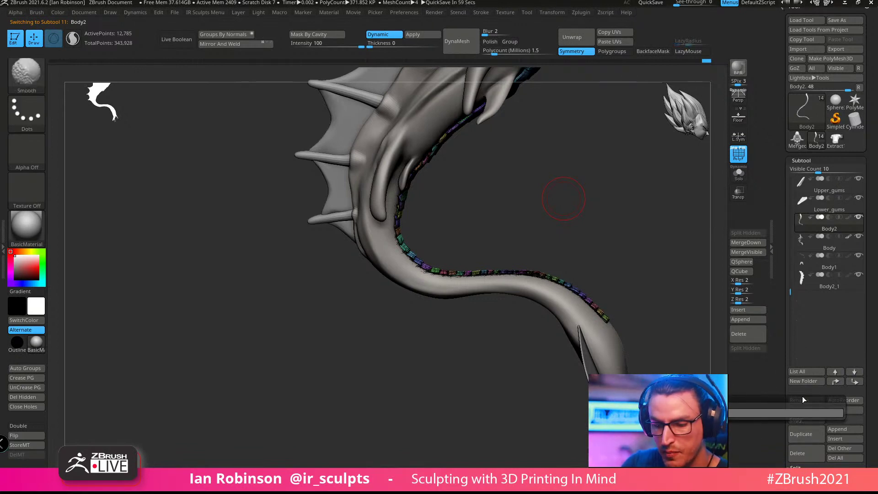
pyautogui.press('Return')
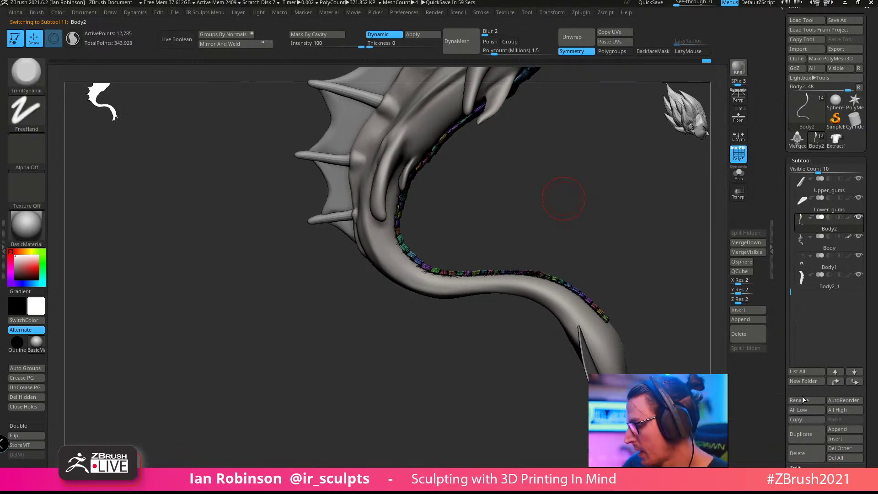
# Step: Duplicate the Belly_Scales subtool, then move the copy to the end of the subtool list and hide it
pyautogui.hotkey('ctrl', 'shift', 'd')
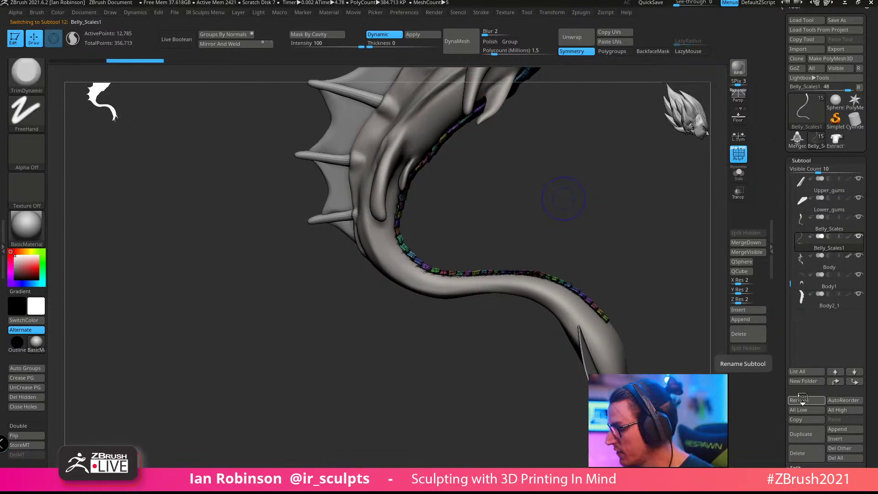
pyautogui.keyDown('shift'); pyautogui.click(855, 382); pyautogui.keyUp('shift')
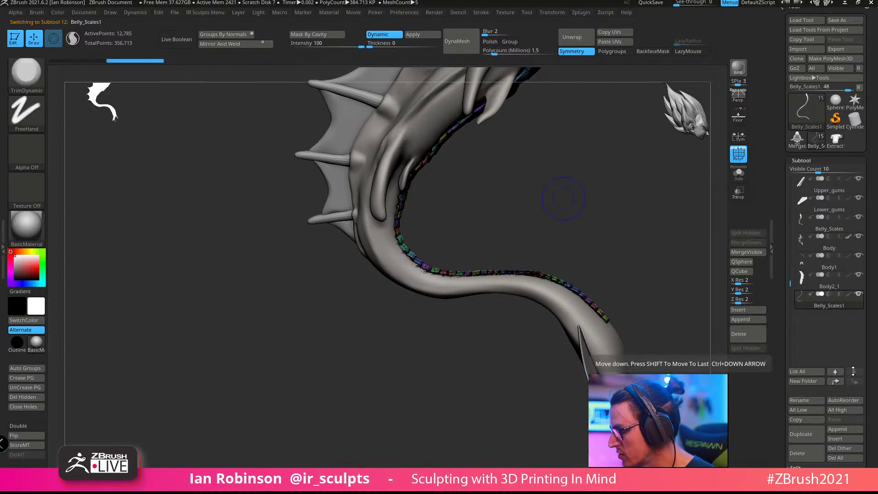
pyautogui.moveTo(855, 296)
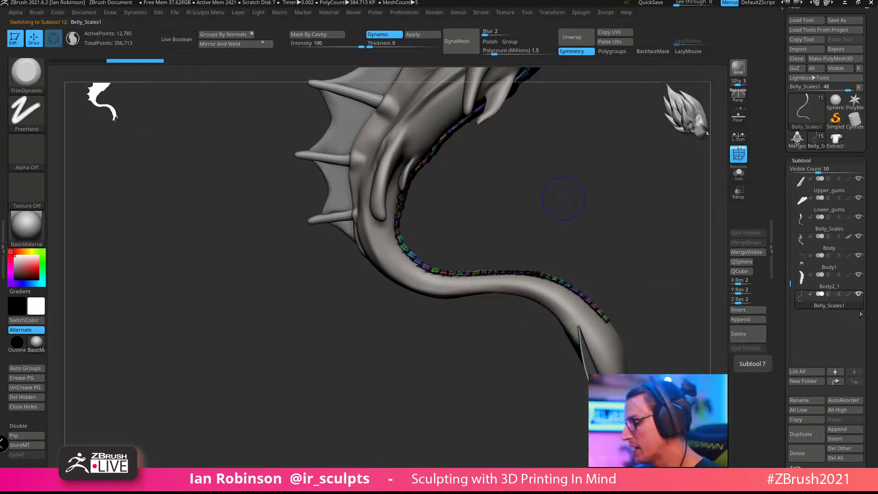
# Step: Select the original Belly_Scales subtool and isolate it with Solo
pyautogui.click(830, 224)
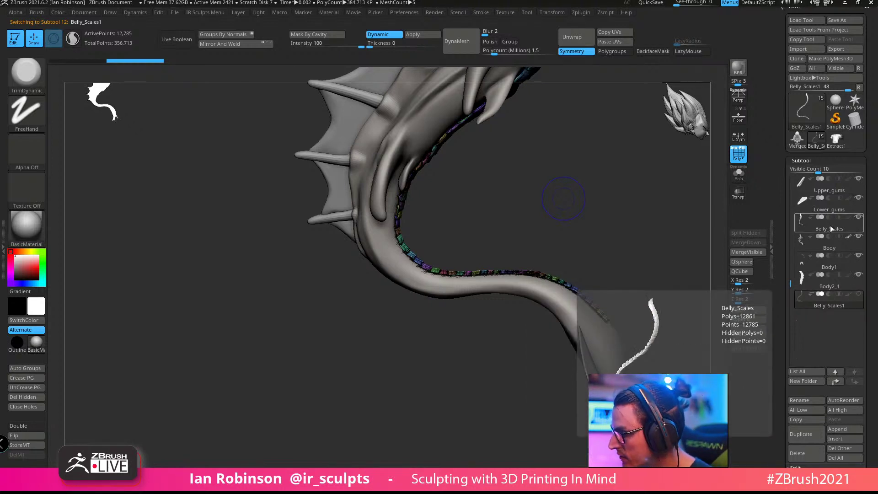
pyautogui.keyDown('shift'); pyautogui.moveTo(597, 189); pyautogui.dragTo(532, 193); pyautogui.keyUp('shift')
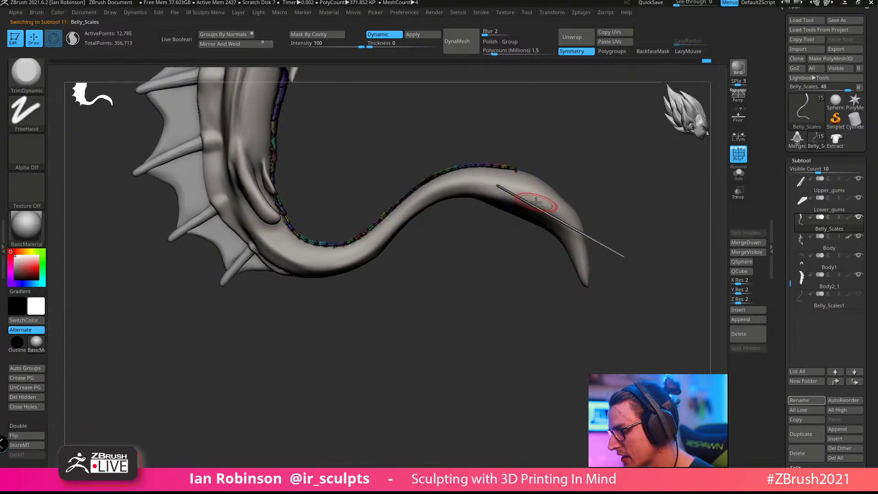
pyautogui.keyDown('alt'); pyautogui.moveTo(491, 286); pyautogui.dragTo(447, 331); pyautogui.keyUp('alt')
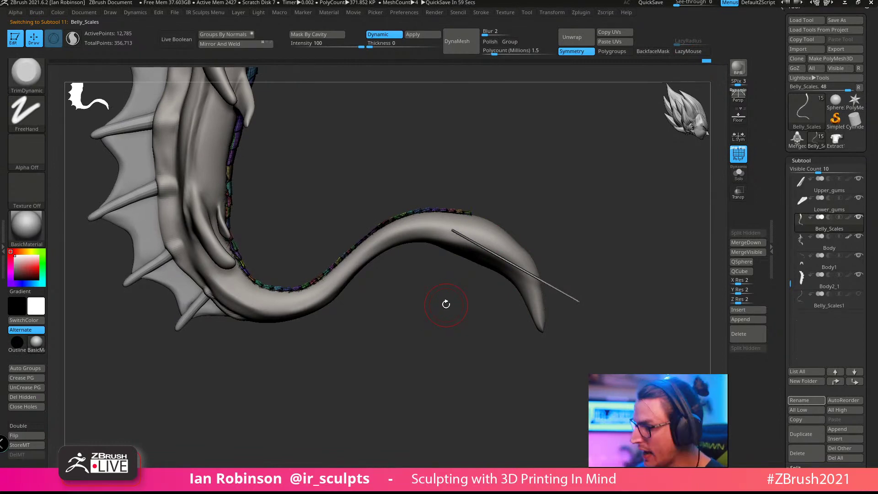
pyautogui.keyDown('alt'); pyautogui.moveTo(523, 163); pyautogui.dragTo(641, 166); pyautogui.keyUp('alt')
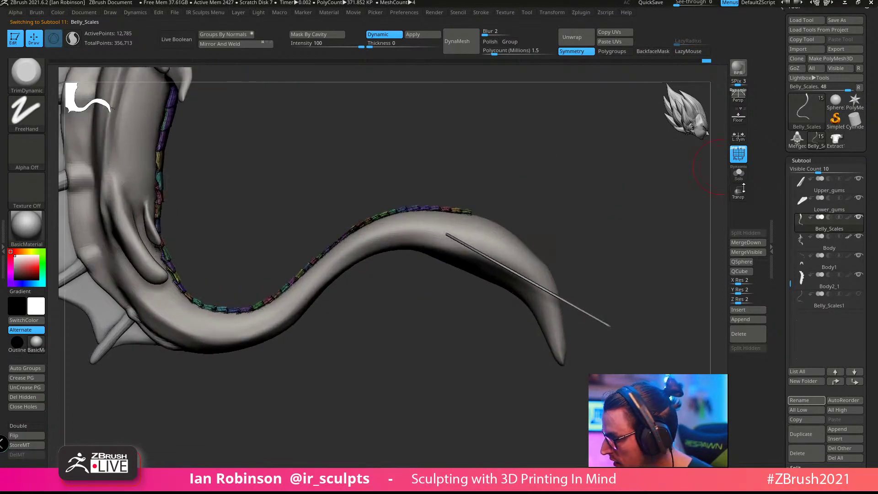
pyautogui.click(738, 174)
pyautogui.keyDown('alt'); pyautogui.moveTo(503, 176); pyautogui.dragTo(392, 337); pyautogui.keyUp('alt')
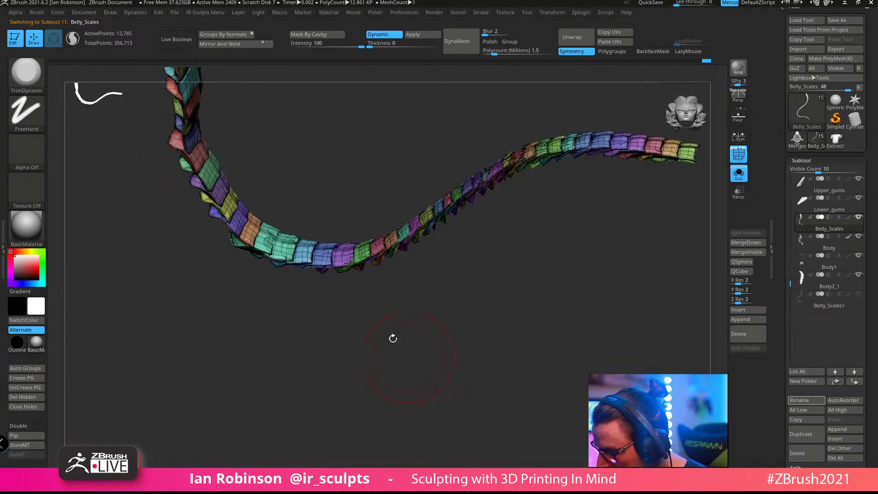
# Step: Hide the belly scales from the lower bend to the tail end, leaving the upper stretch visible
pyautogui.keyDown('ctrl'); pyautogui.keyDown('shift'); pyautogui.click(329, 258); pyautogui.keyUp('shift'); pyautogui.keyUp('ctrl')
pyautogui.keyDown('ctrl'); pyautogui.keyDown('shift'); pyautogui.click(404, 418); pyautogui.keyUp('shift'); pyautogui.keyUp('ctrl')
pyautogui.keyDown('alt'); pyautogui.moveTo(404, 421); pyautogui.dragTo(394, 354); pyautogui.keyUp('alt')
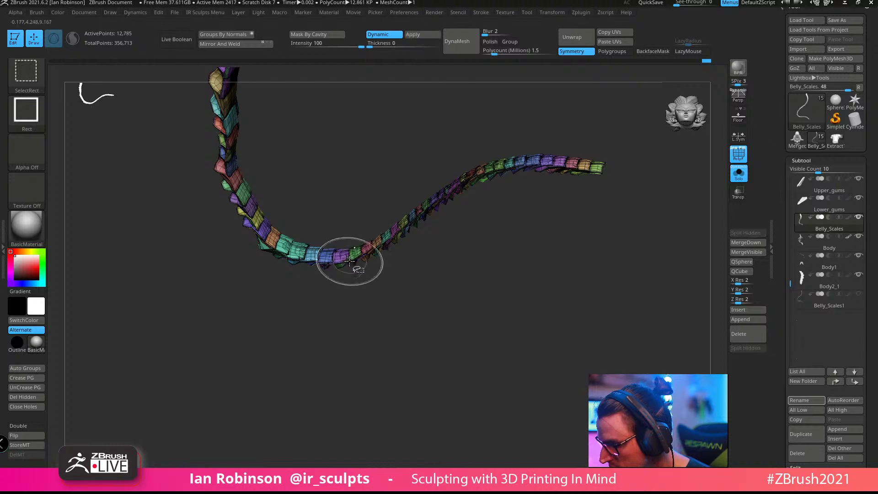
pyautogui.keyDown('ctrl'); pyautogui.keyDown('shift'); pyautogui.click(354, 258); pyautogui.keyUp('shift'); pyautogui.keyUp('ctrl')
pyautogui.keyDown('ctrl'); pyautogui.keyDown('shift'); pyautogui.click(393, 320); pyautogui.keyUp('shift'); pyautogui.keyUp('ctrl')
pyautogui.moveTo(412, 333); pyautogui.dragTo(389, 307)
pyautogui.keyDown('ctrl'); pyautogui.keyDown('shift'); pyautogui.moveTo(351, 194); pyautogui.dragTo(398, 317); pyautogui.keyUp('shift'); pyautogui.keyUp('ctrl')
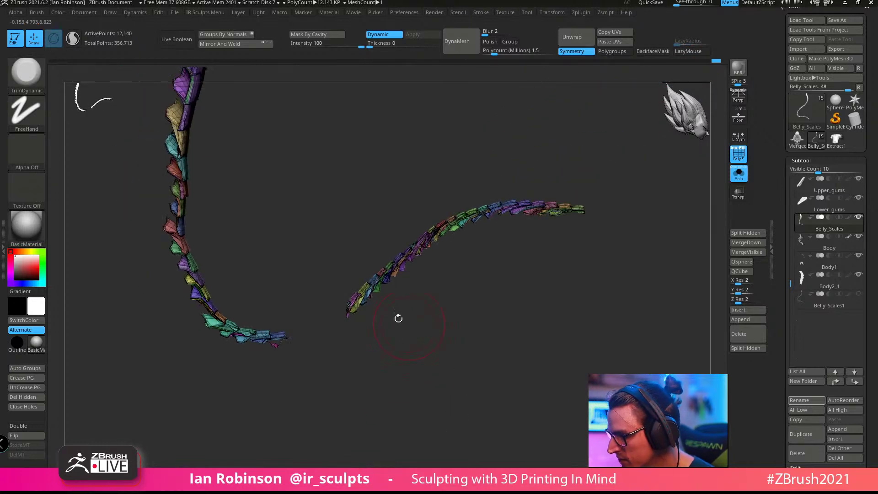
pyautogui.keyDown('ctrl'); pyautogui.keyDown('shift'); pyautogui.moveTo(279, 177); pyautogui.dragTo(600, 339); pyautogui.keyUp('shift'); pyautogui.keyUp('ctrl')
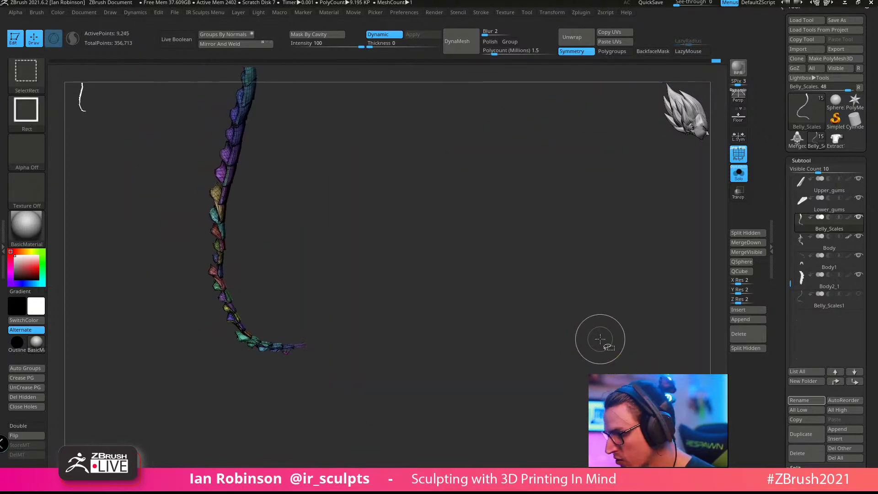
# Step: Delete the hidden belly scales and turn off Solo to bring back the full dragon
pyautogui.moveTo(512, 311)
pyautogui.keyDown('alt'); pyautogui.mouseDown()
pyautogui.moveTo(503, 306)
pyautogui.moveTo(471, 368)
pyautogui.moveTo(471, 403)
pyautogui.mouseUp(); pyautogui.keyUp('alt')
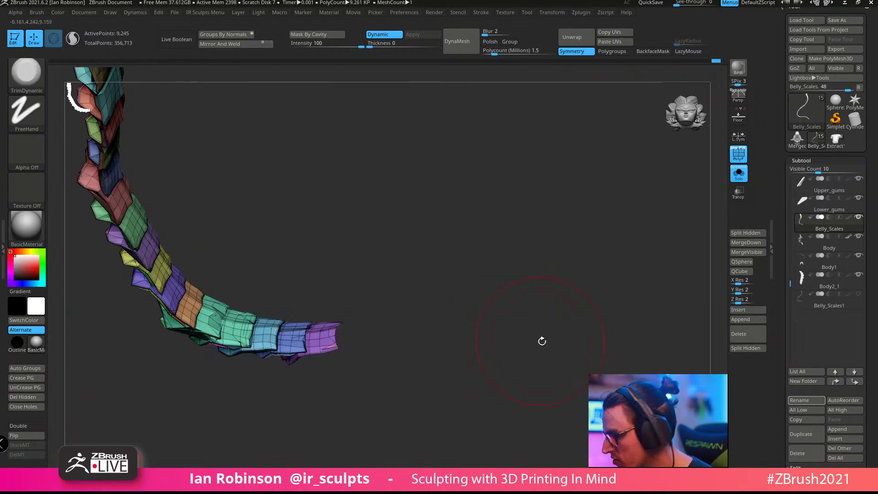
pyautogui.moveTo(542, 341); pyautogui.dragTo(603, 310)
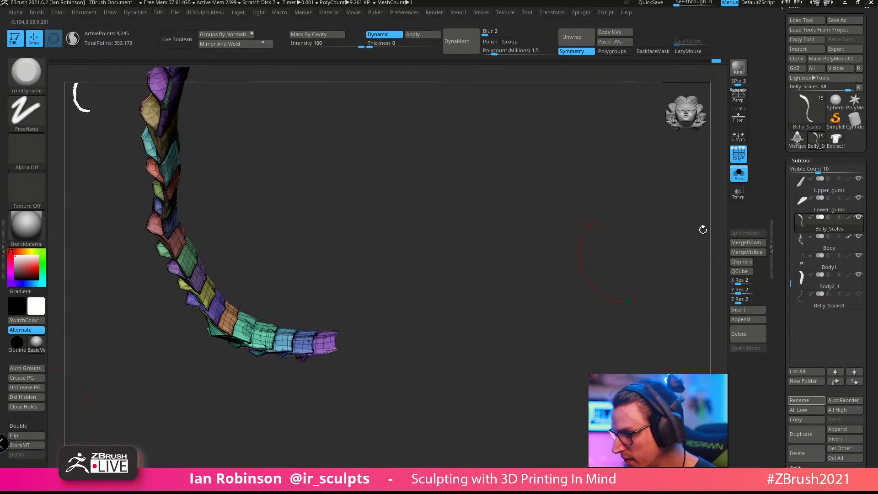
pyautogui.click(738, 180)
pyautogui.moveTo(543, 329); pyautogui.dragTo(568, 229)
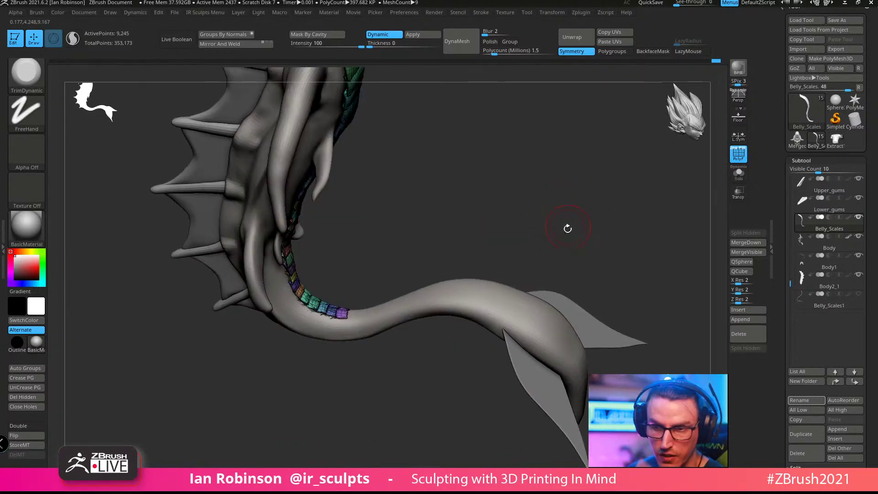
pyautogui.moveTo(523, 171)
pyautogui.mouseDown()
pyautogui.moveTo(509, 188)
pyautogui.moveTo(519, 179)
pyautogui.mouseUp()
pyautogui.moveTo(445, 276); pyautogui.dragTo(413, 259)
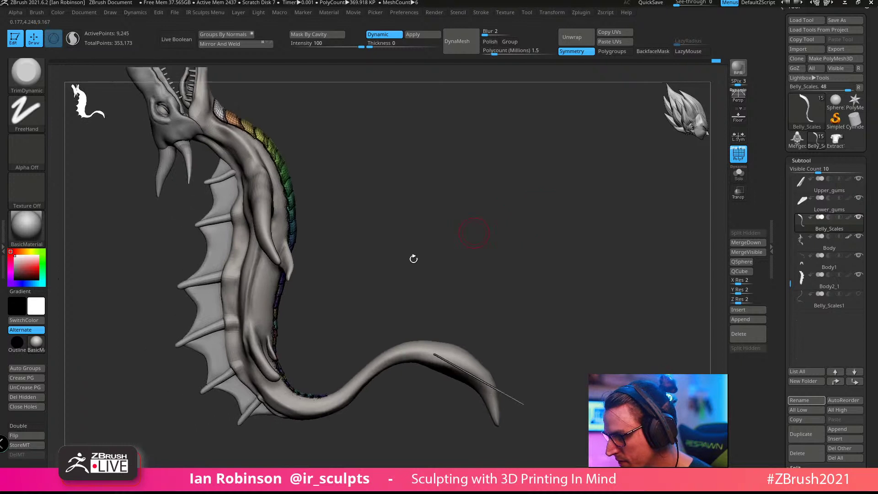
# Step: Select the back fin membrane subtool and make a copy of the membrane beside the body, above the tail
pyautogui.keyDown('alt'); pyautogui.click(215, 252); pyautogui.keyUp('alt')
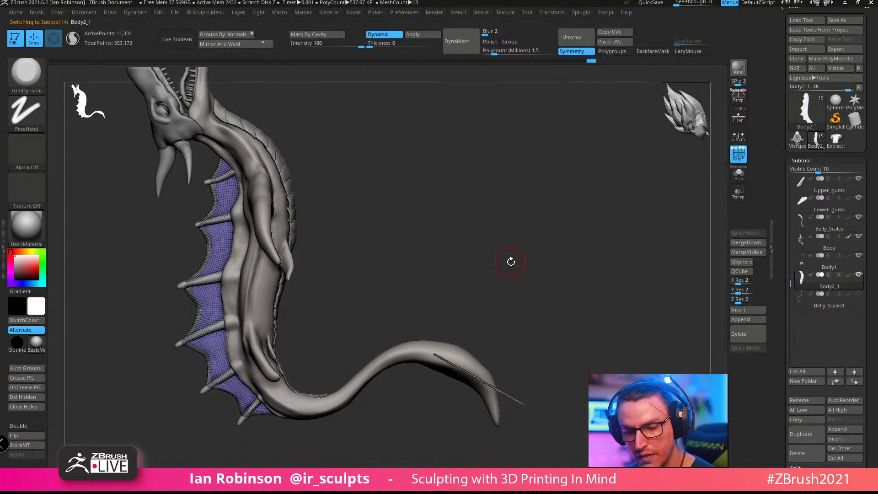
pyautogui.press('r')
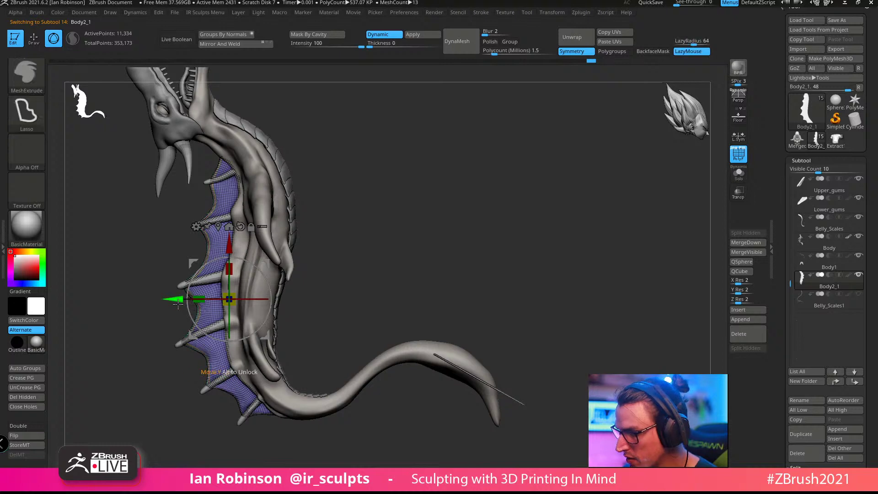
pyautogui.keyDown('ctrl'); pyautogui.moveTo(225, 300); pyautogui.dragTo(528, 291); pyautogui.keyUp('ctrl')
pyautogui.hotkey('ctrl', 'z')
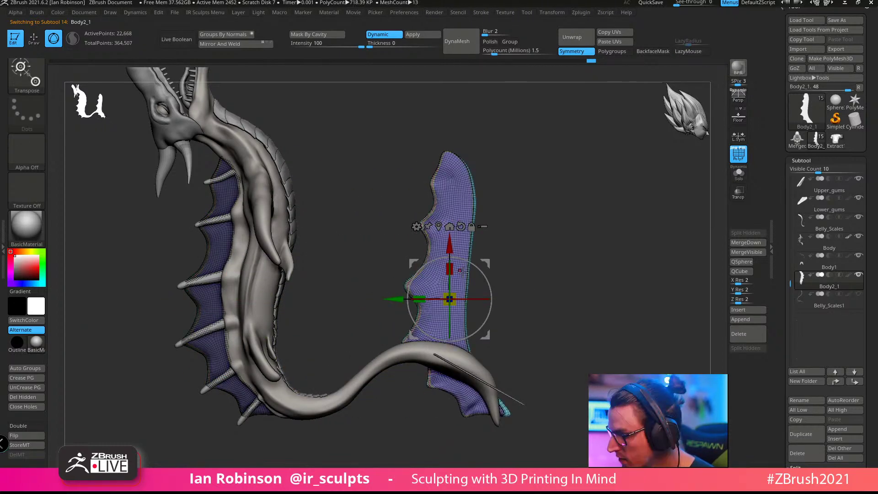
# Step: Flip the copied membrane, scale it down, and rotate and move it along the upper curve of the tail
pyautogui.moveTo(462, 271); pyautogui.dragTo(605, 301)
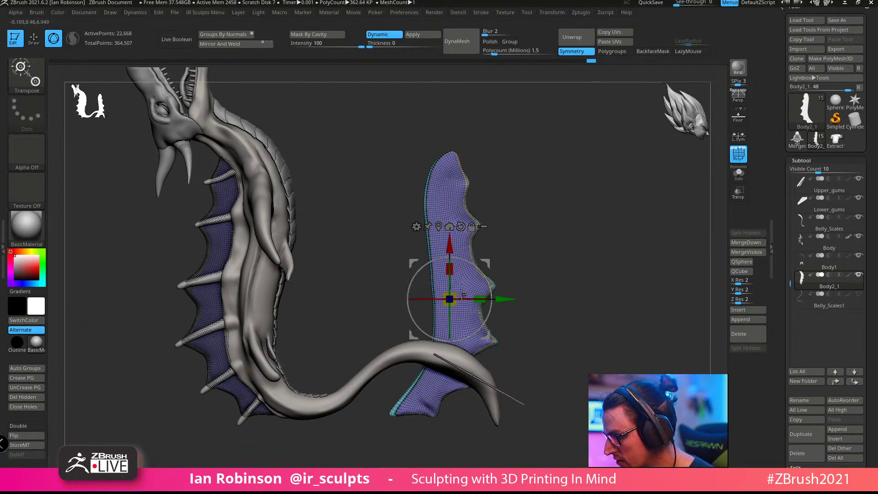
pyautogui.moveTo(450, 299); pyautogui.dragTo(434, 310)
pyautogui.moveTo(480, 271); pyautogui.dragTo(428, 264)
pyautogui.moveTo(490, 336); pyautogui.dragTo(460, 379)
pyautogui.press('q')
pyautogui.moveTo(555, 255)
pyautogui.keyDown('alt'); pyautogui.mouseDown()
pyautogui.moveTo(557, 266)
pyautogui.moveTo(590, 238)
pyautogui.mouseUp(); pyautogui.keyUp('alt')
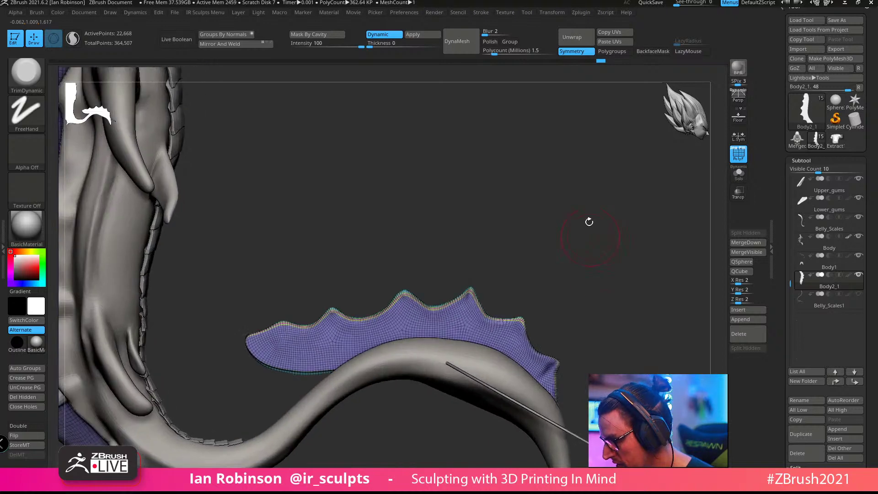
pyautogui.moveTo(365, 277)
pyautogui.keyDown('ctrl'); pyautogui.mouseDown()
pyautogui.moveTo(515, 225)
pyautogui.moveTo(515, 465)
pyautogui.moveTo(409, 446)
pyautogui.mouseUp(); pyautogui.keyUp('ctrl')
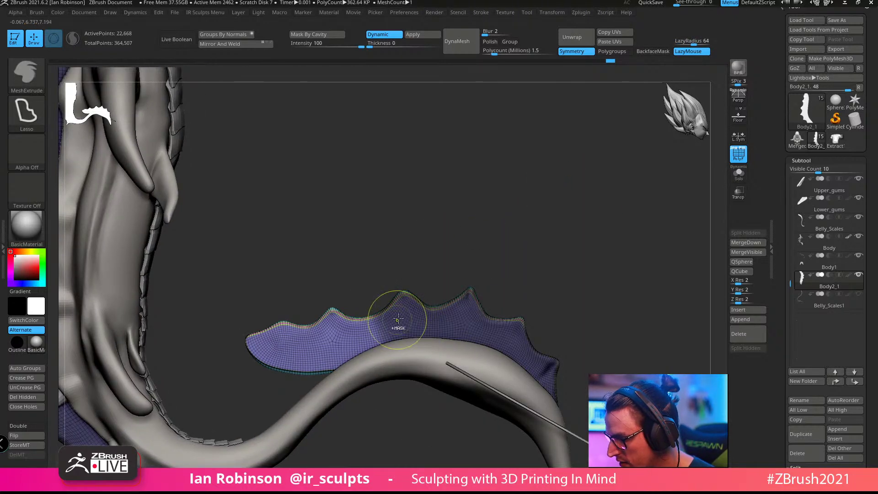
pyautogui.moveTo(354, 297)
pyautogui.keyDown('ctrl'); pyautogui.mouseDown()
pyautogui.moveTo(631, 366)
pyautogui.moveTo(384, 450)
pyautogui.mouseUp(); pyautogui.keyUp('ctrl')
pyautogui.moveTo(586, 274)
pyautogui.keyDown('alt'); pyautogui.mouseDown()
pyautogui.moveTo(533, 272)
pyautogui.moveTo(517, 256)
pyautogui.mouseUp(); pyautogui.keyUp('alt')
# Step: Hide the front section of the tail fin with the SelectLasso brush
pyautogui.keyDown('ctrl'); pyautogui.keyDown('shift'); pyautogui.click(27, 74); pyautogui.keyUp('shift'); pyautogui.keyUp('ctrl')
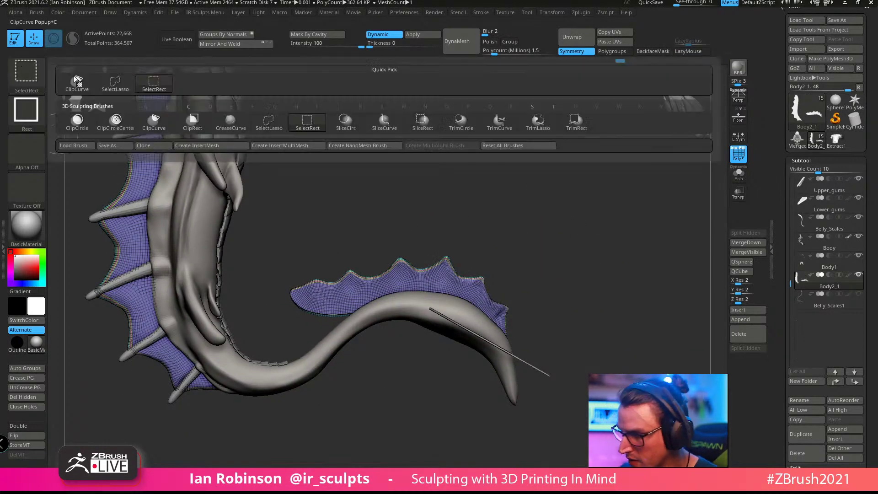
pyautogui.click(129, 90)
pyautogui.moveTo(345, 240)
pyautogui.keyDown('ctrl'); pyautogui.keyDown('shift'); pyautogui.mouseDown()
pyautogui.moveTo(341, 395)
pyautogui.moveTo(385, 349)
pyautogui.mouseUp(); pyautogui.keyUp('shift'); pyautogui.keyUp('ctrl')
pyautogui.keyDown('ctrl'); pyautogui.keyDown('alt'); pyautogui.keyDown('shift'); pyautogui.moveTo(383, 316); pyautogui.dragTo(368, 233); pyautogui.keyUp('shift'); pyautogui.keyUp('alt'); pyautogui.keyUp('ctrl')
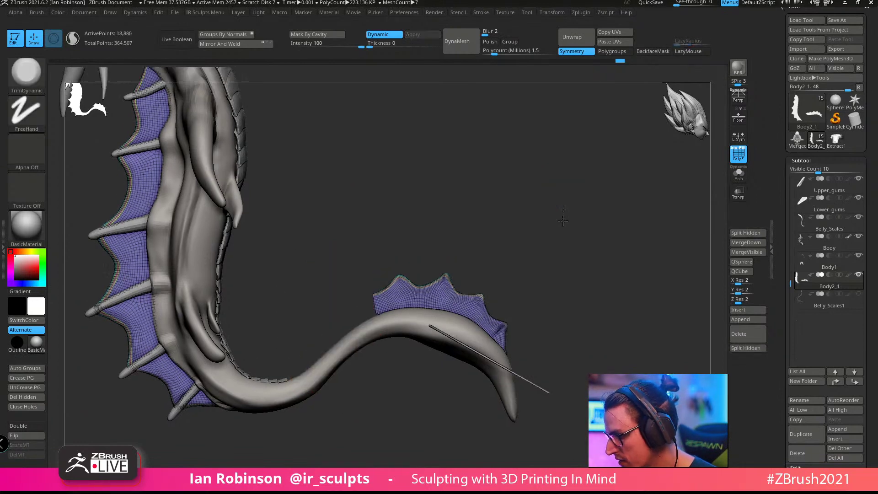
pyautogui.keyDown('alt'); pyautogui.moveTo(562, 219); pyautogui.dragTo(716, 225); pyautogui.keyUp('alt')
# Step: Isolate the fin subtool and trim the jagged leftover polygons so the tail fin's cut follows a clean edge
pyautogui.click(738, 174)
pyautogui.moveTo(606, 218)
pyautogui.mouseDown()
pyautogui.moveTo(525, 157)
pyautogui.moveTo(509, 194)
pyautogui.moveTo(509, 154)
pyautogui.moveTo(506, 179)
pyautogui.mouseUp()
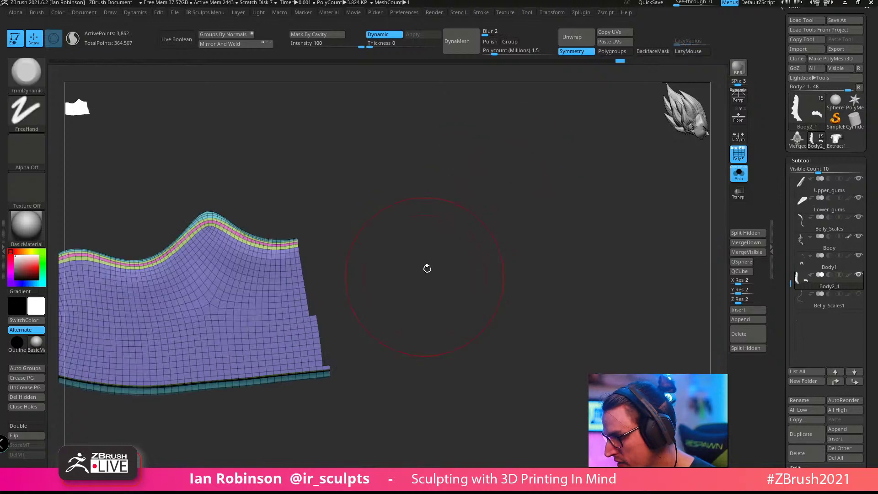
pyautogui.moveTo(427, 269)
pyautogui.keyDown('alt'); pyautogui.mouseDown()
pyautogui.moveTo(459, 302)
pyautogui.moveTo(537, 173)
pyautogui.mouseUp(); pyautogui.keyUp('alt')
pyautogui.moveTo(349, 159)
pyautogui.keyDown('ctrl'); pyautogui.keyDown('shift'); pyautogui.mouseDown()
pyautogui.moveTo(433, 304)
pyautogui.moveTo(368, 350)
pyautogui.moveTo(356, 332)
pyautogui.moveTo(349, 178)
pyautogui.mouseUp(); pyautogui.keyUp('shift'); pyautogui.keyUp('ctrl')
pyautogui.keyDown('alt'); pyautogui.moveTo(485, 253); pyautogui.dragTo(494, 320); pyautogui.keyUp('alt')
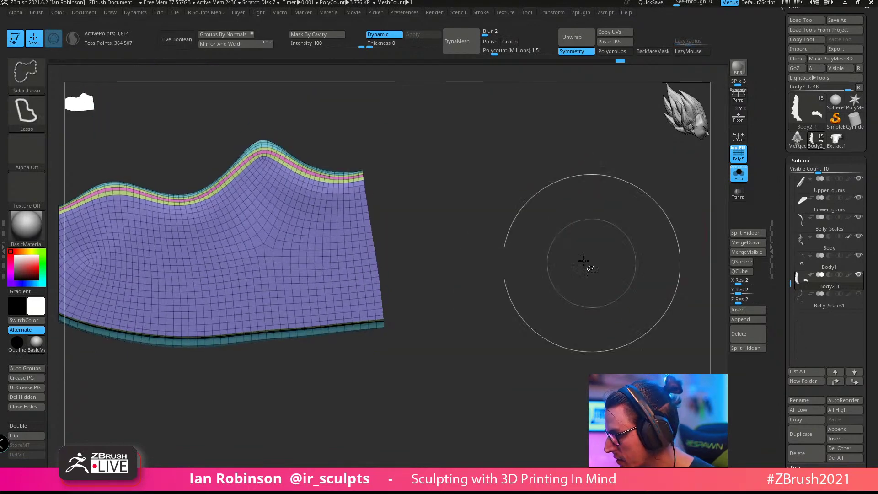
pyautogui.keyDown('ctrl'); pyautogui.keyDown('shift'); pyautogui.moveTo(589, 264); pyautogui.dragTo(567, 306); pyautogui.keyUp('shift'); pyautogui.keyUp('ctrl')
# Step: Delete the hidden front section of the tail fin
pyautogui.moveTo(520, 370)
pyautogui.keyDown('alt'); pyautogui.mouseDown()
pyautogui.moveTo(464, 377)
pyautogui.moveTo(468, 306)
pyautogui.mouseUp(); pyautogui.keyUp('alt')
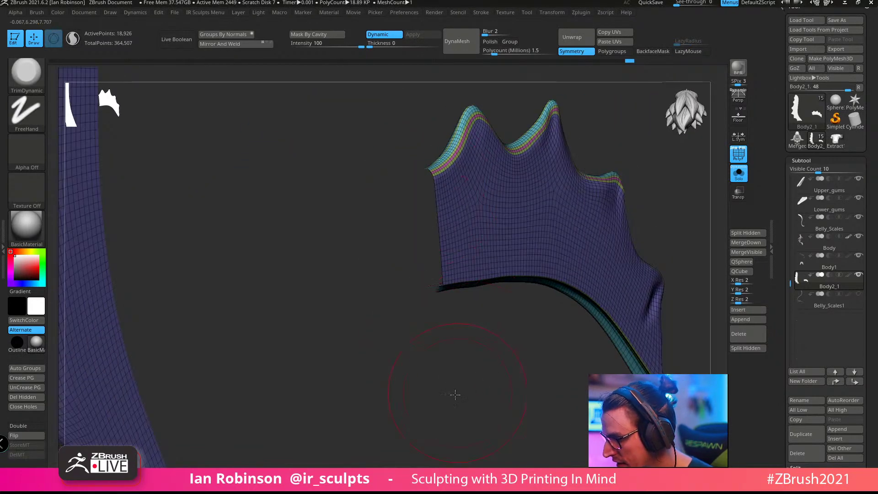
pyautogui.moveTo(455, 395); pyautogui.dragTo(198, 422)
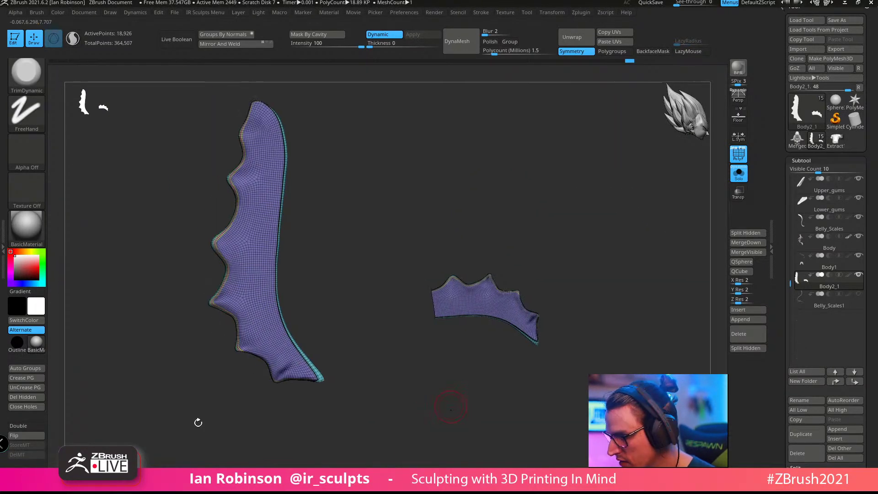
pyautogui.click(33, 400)
pyautogui.keyDown('alt'); pyautogui.moveTo(377, 402); pyautogui.dragTo(366, 439); pyautogui.keyUp('alt')
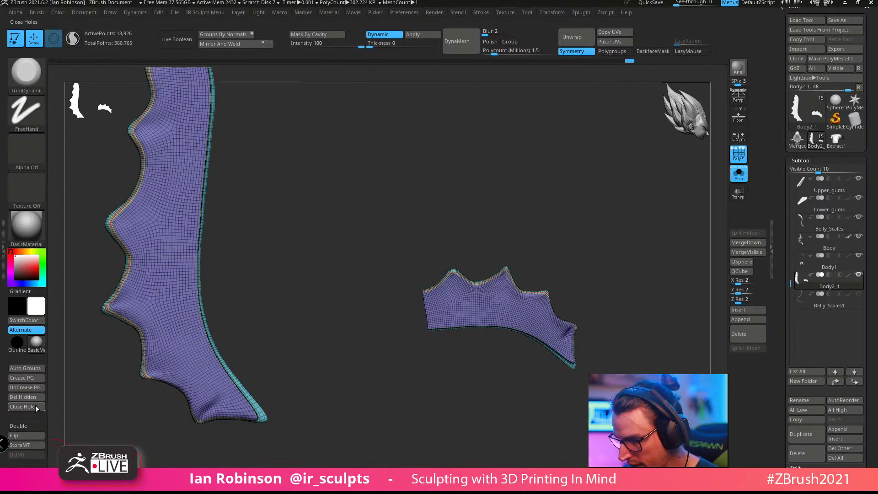
# Step: Hide the tail fin and use Split Hidden to separate it from the back fin membrane into its own subtool
pyautogui.moveTo(352, 234)
pyautogui.keyDown('ctrl'); pyautogui.keyDown('shift'); pyautogui.mouseDown()
pyautogui.moveTo(529, 433)
pyautogui.moveTo(482, 454)
pyautogui.moveTo(645, 310)
pyautogui.mouseUp(); pyautogui.keyUp('shift'); pyautogui.keyUp('ctrl')
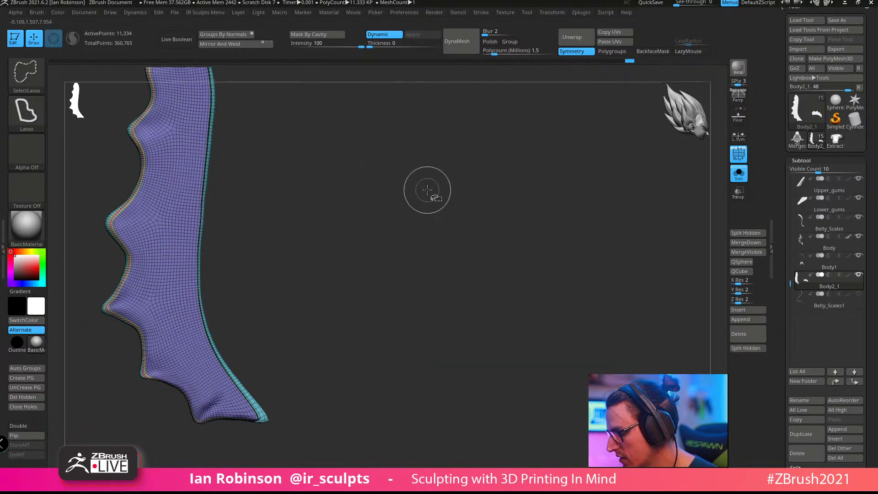
pyautogui.click(804, 161)
pyautogui.click(825, 162)
pyautogui.moveTo(873, 317); pyautogui.dragTo(875, 195)
pyautogui.click(801, 355)
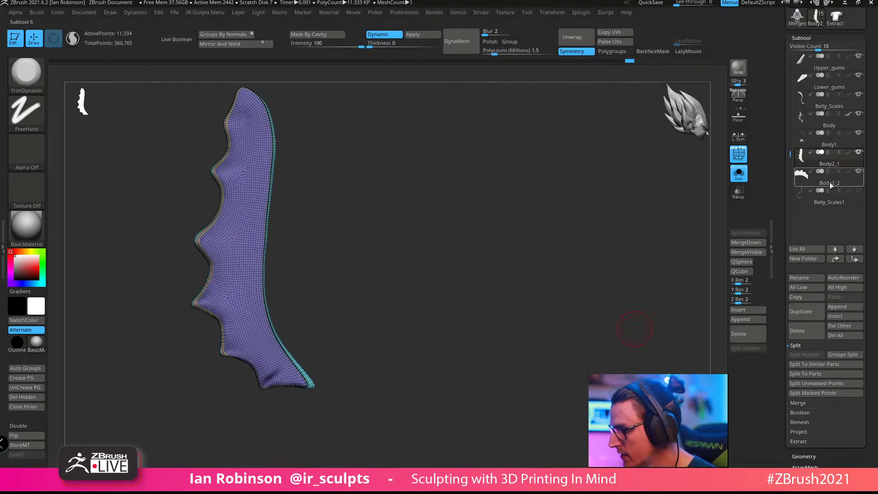
# Step: Select the Body2_2 tail fin subtool, turn off Solo, and close the holes in its mesh
pyautogui.click(829, 182)
pyautogui.click(738, 174)
pyautogui.keyDown('alt'); pyautogui.moveTo(600, 227); pyautogui.dragTo(577, 213); pyautogui.keyUp('alt')
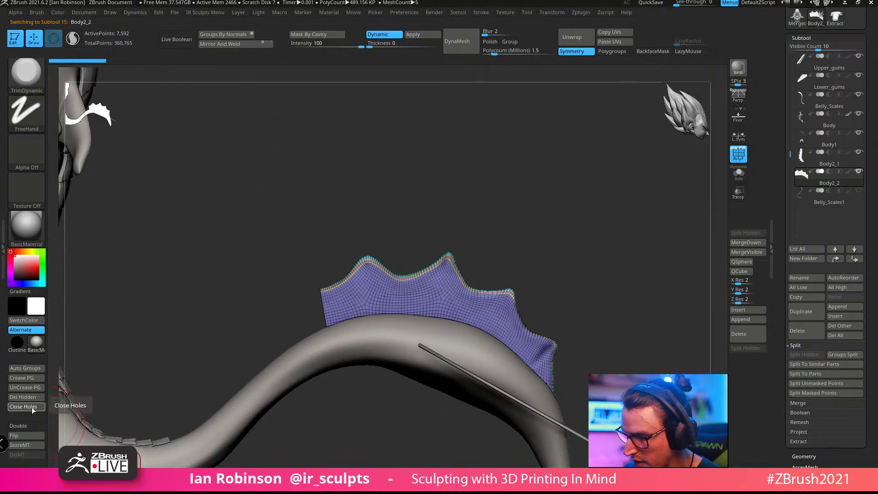
pyautogui.moveTo(633, 249); pyautogui.dragTo(526, 202)
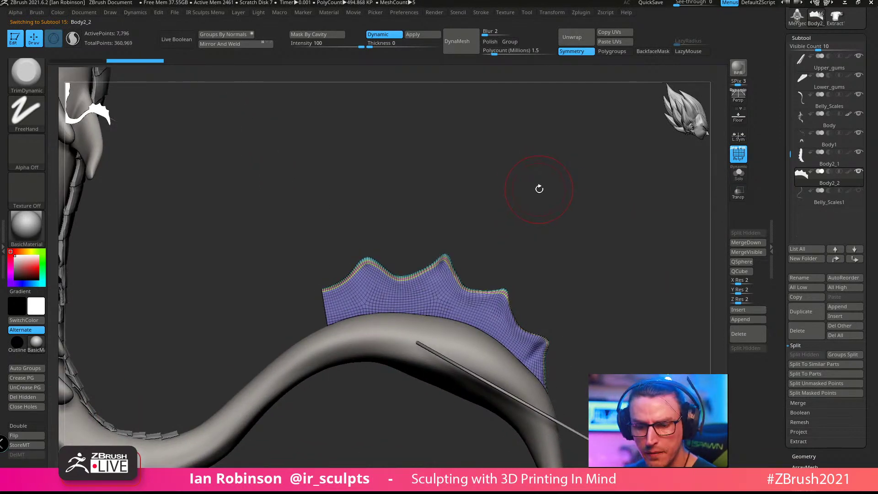
# Step: Try to pull the tail fin's front corner and first peak down toward the tail with the Move brush
pyautogui.press('F1')
pyautogui.moveTo(543, 203)
pyautogui.press('b')
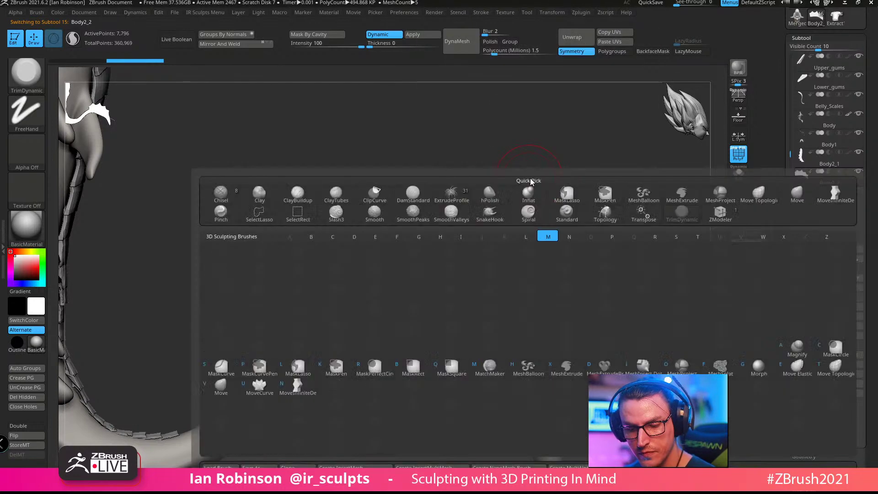
pyautogui.press('m')
pyautogui.press('v')
pyautogui.press('s')
pyautogui.moveTo(326, 305); pyautogui.dragTo(310, 352)
pyautogui.moveTo(371, 260)
pyautogui.mouseDown()
pyautogui.moveTo(366, 280)
pyautogui.moveTo(398, 289)
pyautogui.mouseUp()
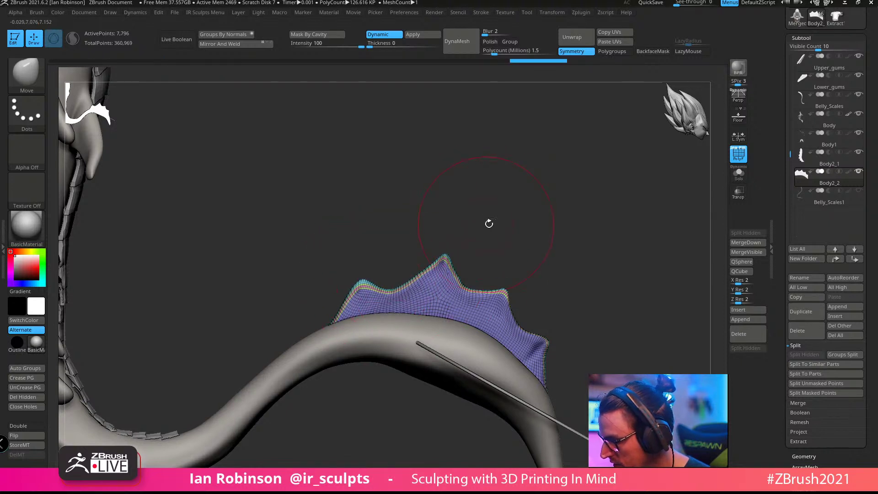
# Step: Undo the Move brush edits on the front of the tail fin
pyautogui.hotkey('ctrl', 'z')
pyautogui.hotkey('ctrl', 'z')
pyautogui.hotkey('ctrl', 'z')
pyautogui.hotkey('ctrl', 'z')
pyautogui.hotkey('ctrl', 'z')
pyautogui.hotkey('ctrl', 'z')
pyautogui.hotkey('ctrl', 'z')
pyautogui.hotkey('ctrl', 'z')
pyautogui.hotkey('ctrl', 'z')
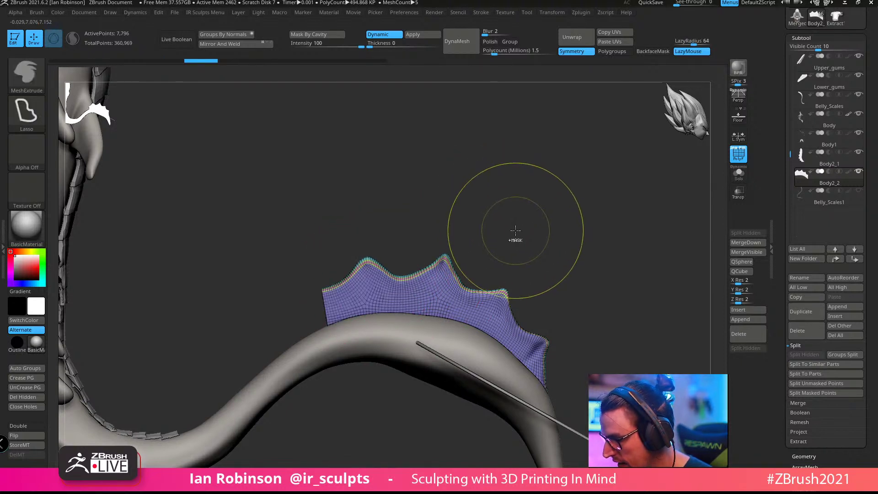
pyautogui.moveTo(478, 211); pyautogui.dragTo(517, 212)
pyautogui.hotkey('ctrl', 'z')
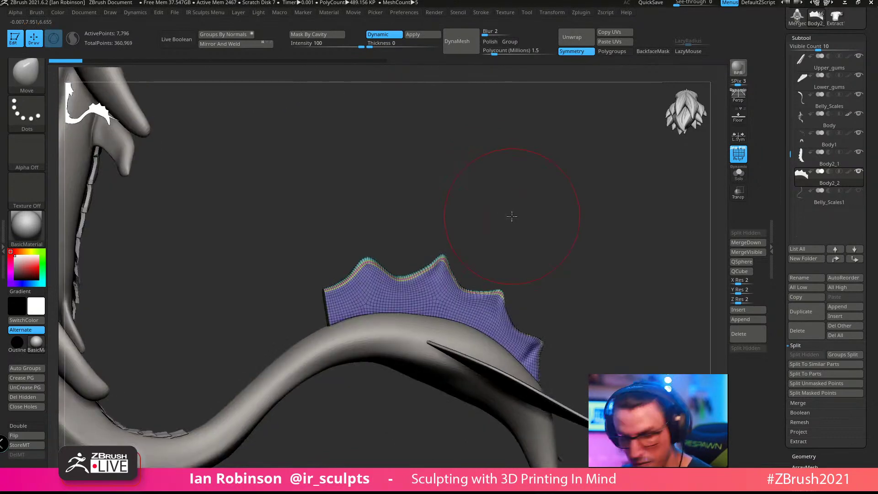
# Step: Mask the tail fin's front edge, soften the mask, and invert it so only that edge stays editable
pyautogui.moveTo(442, 216); pyautogui.dragTo(425, 256)
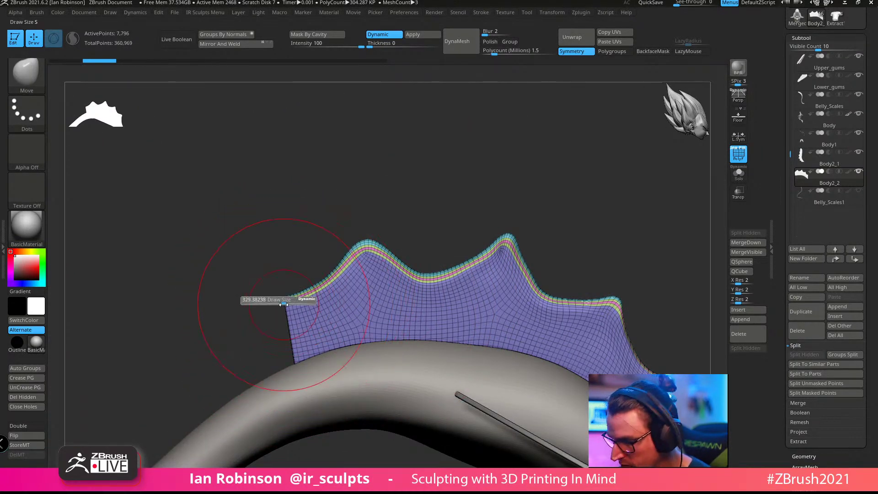
pyautogui.moveTo(310, 236)
pyautogui.keyDown('ctrl'); pyautogui.mouseDown()
pyautogui.moveTo(341, 359)
pyautogui.moveTo(237, 224)
pyautogui.moveTo(279, 224)
pyautogui.mouseUp(); pyautogui.keyUp('ctrl')
pyautogui.keyDown('ctrl'); pyautogui.click(317, 305); pyautogui.keyUp('ctrl')
pyautogui.keyDown('ctrl'); pyautogui.click(319, 306); pyautogui.keyUp('ctrl')
pyautogui.keyDown('alt'); pyautogui.moveTo(403, 176); pyautogui.dragTo(396, 124); pyautogui.keyUp('alt')
pyautogui.press('b')
pyautogui.press('m')
pyautogui.click(77, 85)
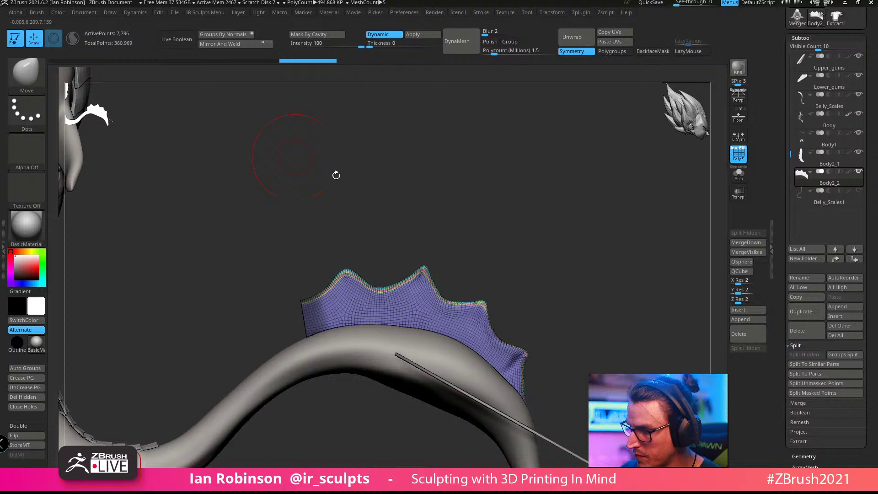
pyautogui.keyDown('ctrl'); pyautogui.click(397, 247); pyautogui.keyUp('ctrl')
# Step: Transform the unmasked front edge of the fin down to the tail surface with the gizmo and clear the mask
pyautogui.press('w')
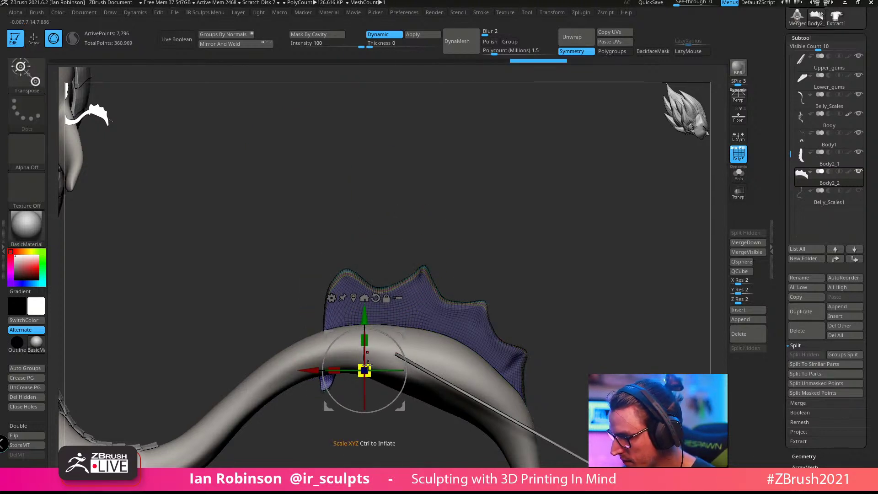
pyautogui.moveTo(367, 366); pyautogui.dragTo(396, 401)
pyautogui.press('q')
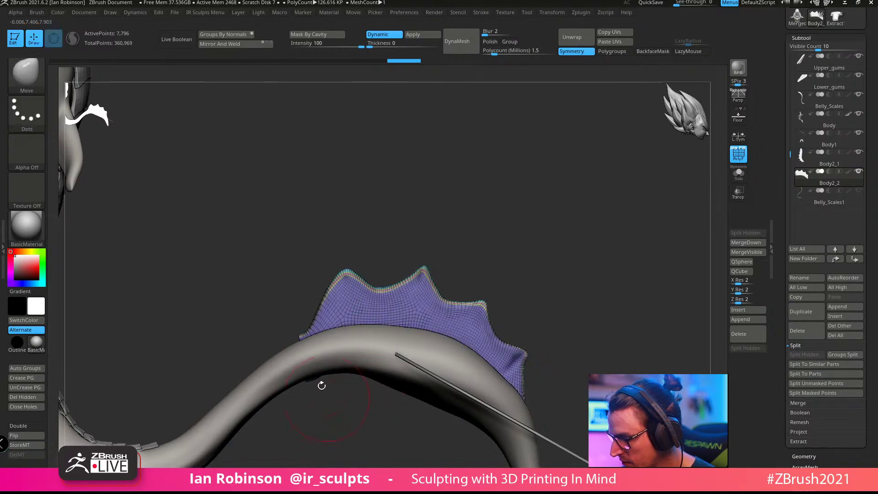
# Step: Reshape the tail fin's front edge and peaks with the Move brush so it slopes into the tail
pyautogui.moveTo(331, 388)
pyautogui.mouseDown()
pyautogui.moveTo(457, 260)
pyautogui.moveTo(510, 225)
pyautogui.moveTo(505, 241)
pyautogui.moveTo(347, 294)
pyautogui.mouseUp()
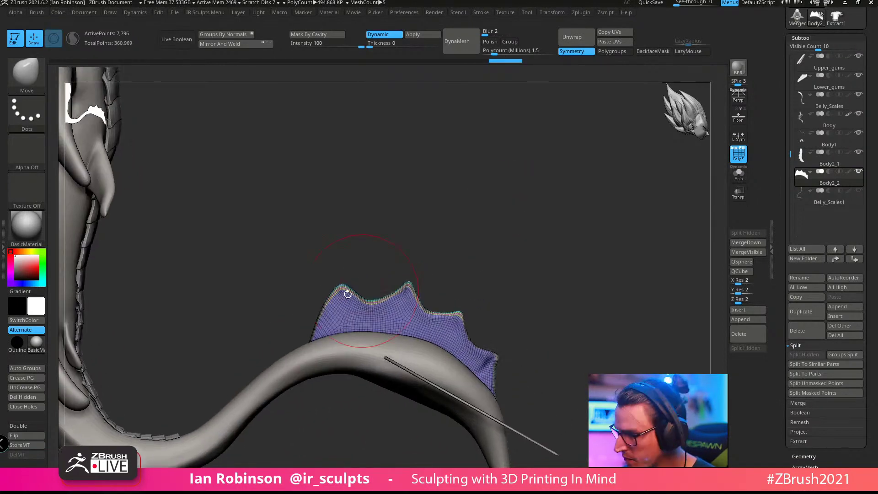
pyautogui.moveTo(503, 240); pyautogui.dragTo(532, 284)
pyautogui.moveTo(562, 225); pyautogui.dragTo(578, 175)
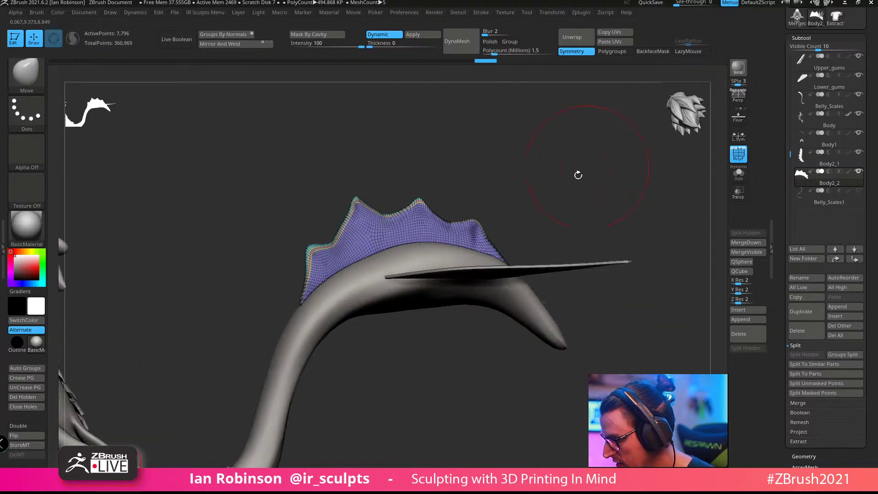
pyautogui.moveTo(528, 204)
pyautogui.mouseDown()
pyautogui.moveTo(529, 167)
pyautogui.moveTo(515, 131)
pyautogui.moveTo(500, 284)
pyautogui.moveTo(580, 215)
pyautogui.moveTo(578, 186)
pyautogui.moveTo(599, 190)
pyautogui.moveTo(558, 219)
pyautogui.moveTo(473, 210)
pyautogui.mouseUp()
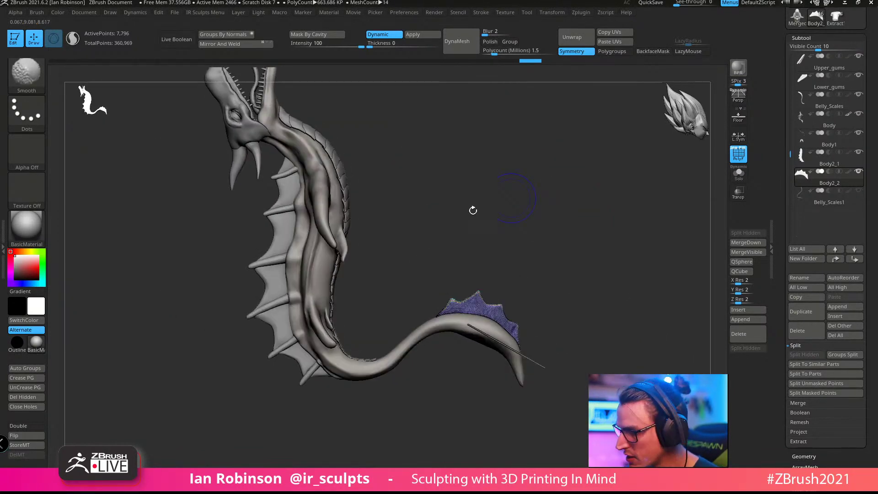
# Step: Select the Body1 back spines subtool, isolate it, and mask everything except the third spine from the head
pyautogui.keyDown('alt'); pyautogui.click(273, 261); pyautogui.keyUp('alt')
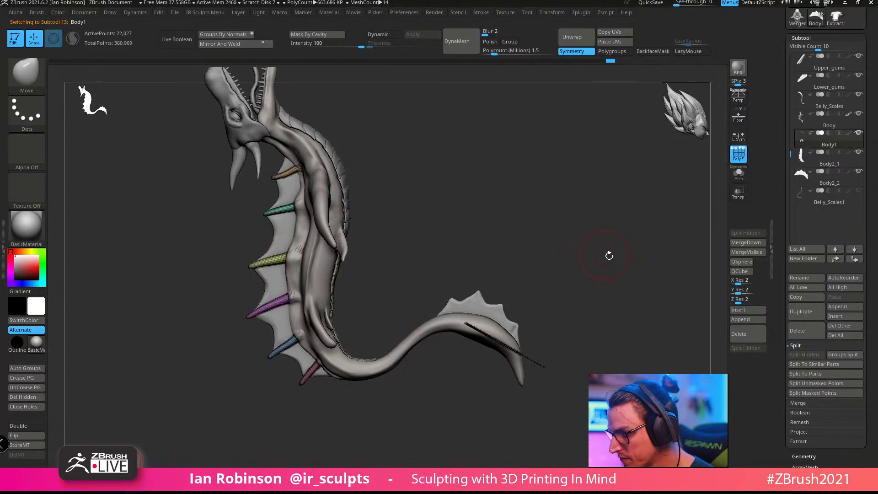
pyautogui.click(739, 175)
pyautogui.moveTo(594, 232); pyautogui.dragTo(599, 254)
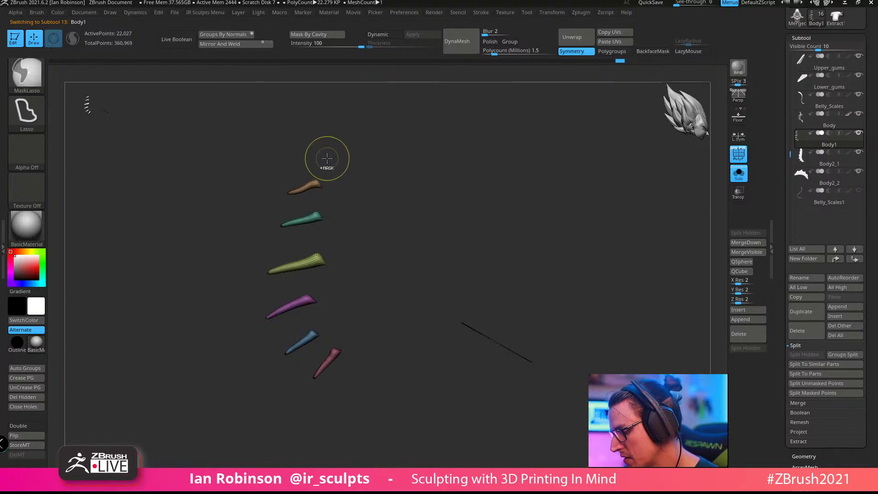
pyautogui.moveTo(325, 239)
pyautogui.keyDown('ctrl'); pyautogui.mouseDown()
pyautogui.moveTo(275, 295)
pyautogui.moveTo(398, 234)
pyautogui.moveTo(366, 229)
pyautogui.mouseUp(); pyautogui.keyUp('ctrl')
pyautogui.press('r')
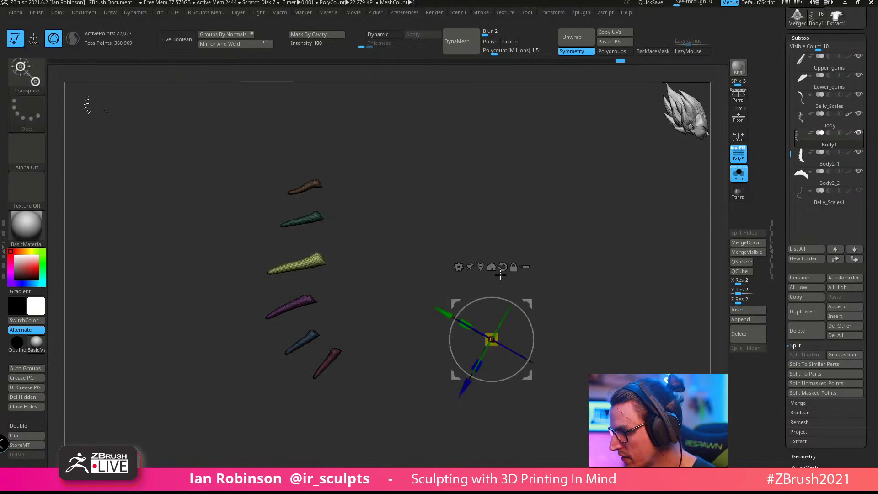
# Step: Center the gizmo on the unmasked spine, duplicate it over toward the tail fin, and turn off Solo
pyautogui.click(479, 268)
pyautogui.keyDown('ctrl'); pyautogui.moveTo(241, 265); pyautogui.dragTo(397, 265); pyautogui.keyUp('ctrl')
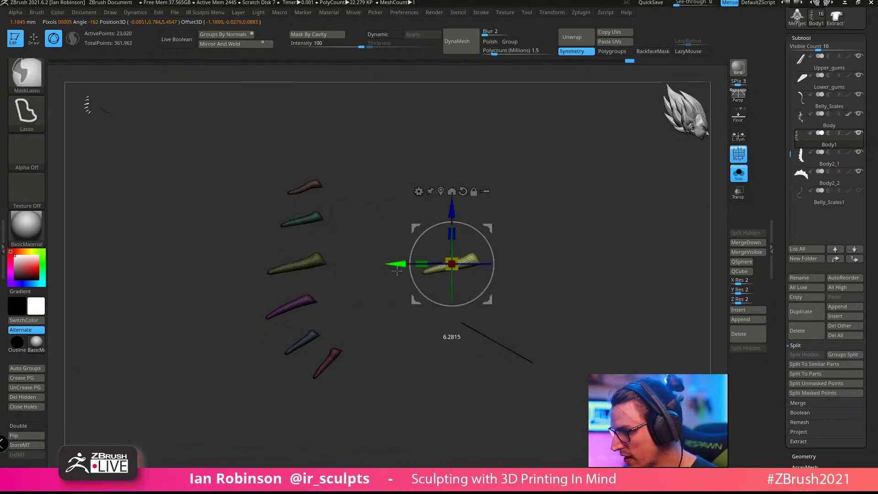
pyautogui.click(737, 175)
pyautogui.keyDown('alt'); pyautogui.moveTo(560, 216); pyautogui.dragTo(496, 279); pyautogui.keyUp('alt')
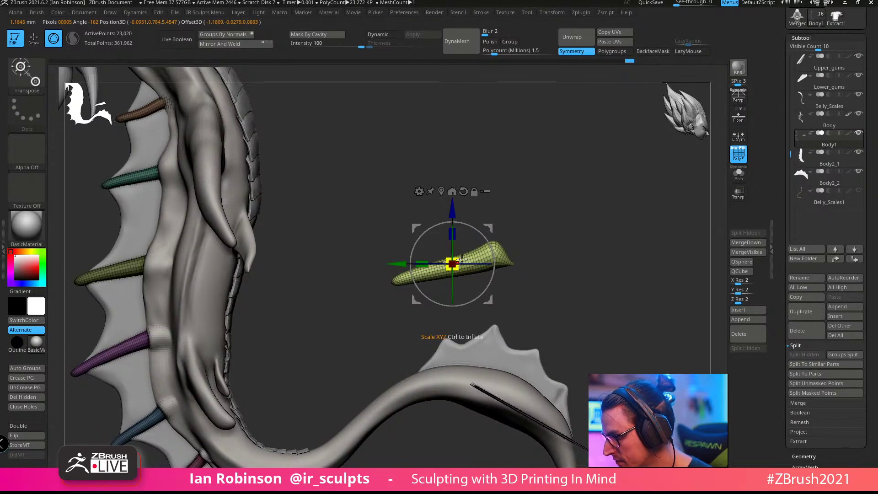
pyautogui.press('q')
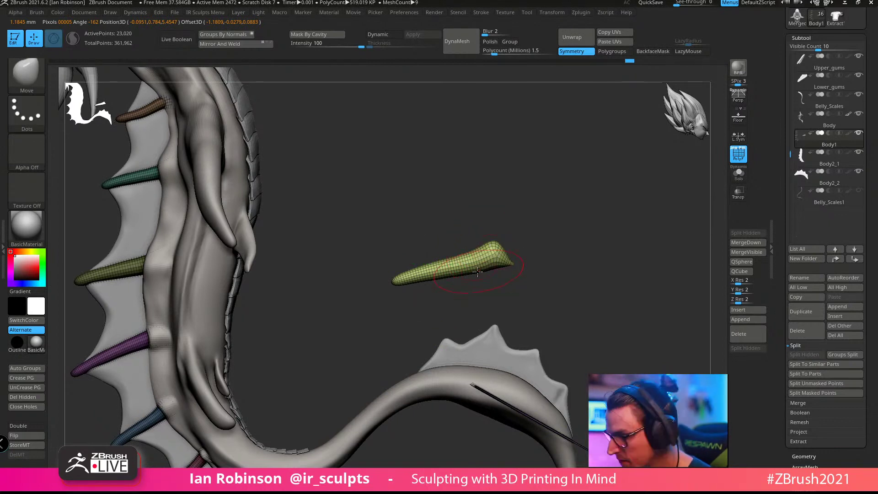
# Step: Rotate the detached spike about 175° to face the opposite way and undo the extra repositioning
pyautogui.press('w')
pyautogui.moveTo(555, 267); pyautogui.dragTo(591, 262)
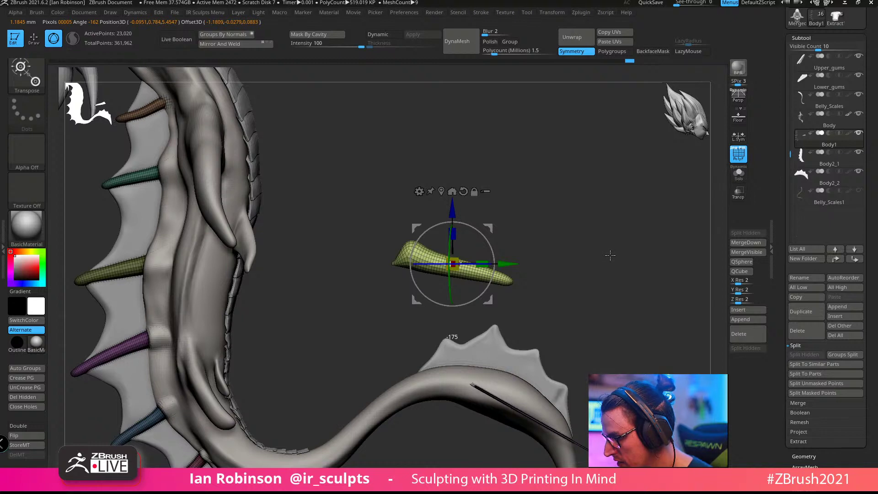
pyautogui.moveTo(493, 274); pyautogui.dragTo(486, 380)
pyautogui.keyDown('alt'); pyautogui.moveTo(560, 239); pyautogui.dragTo(546, 293); pyautogui.keyUp('alt')
pyautogui.moveTo(445, 342); pyautogui.dragTo(437, 387)
pyautogui.moveTo(538, 245); pyautogui.dragTo(594, 228)
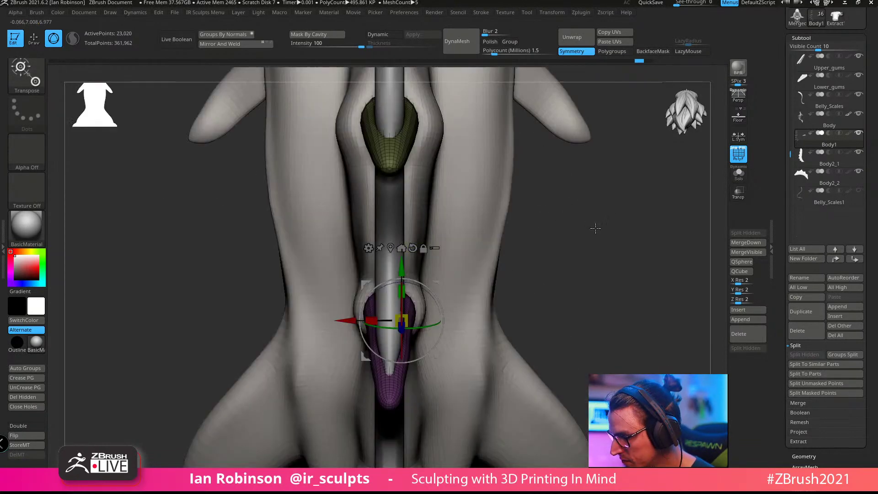
pyautogui.moveTo(595, 261); pyautogui.dragTo(527, 270)
pyautogui.hotkey('ctrl', 'z')
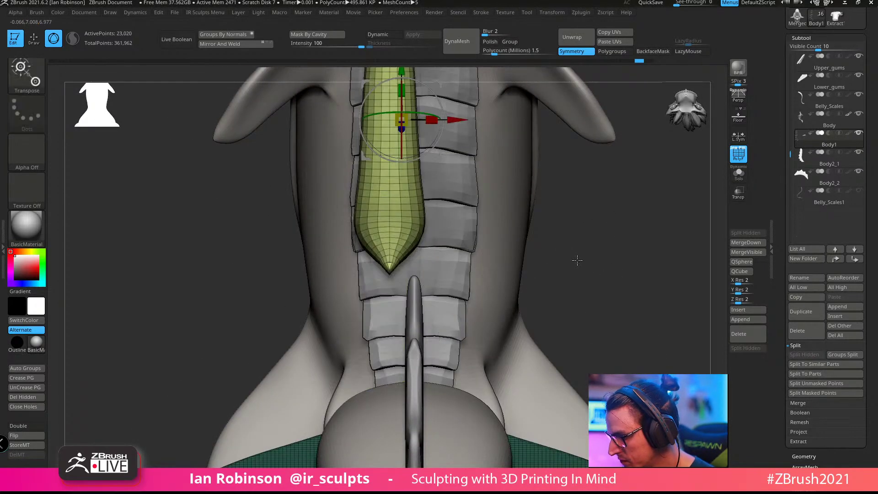
pyautogui.hotkey('ctrl', 'z')
# Step: Reset the gizmo's orientation on the detached spike and move the spike over to the tail fin
pyautogui.keyDown('alt'); pyautogui.moveTo(602, 267); pyautogui.dragTo(483, 304); pyautogui.keyUp('alt')
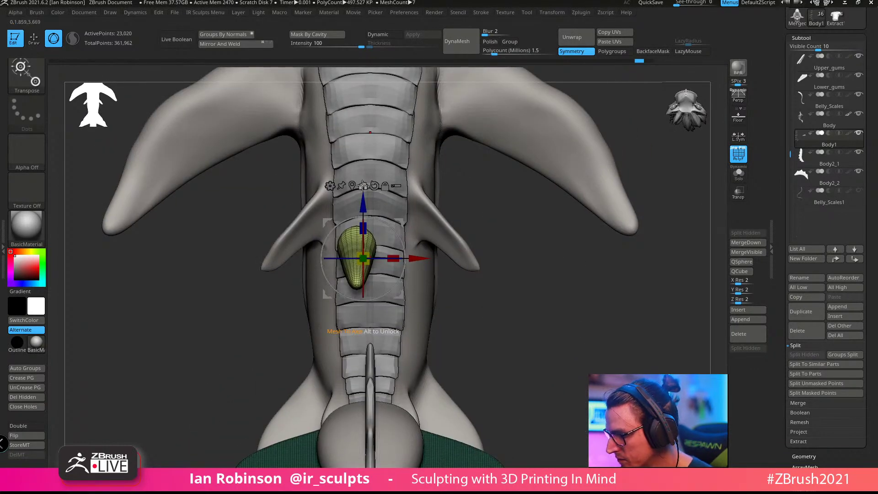
pyautogui.click(374, 186)
pyautogui.keyDown('alt'); pyautogui.moveTo(564, 295); pyautogui.dragTo(464, 441); pyautogui.keyUp('alt')
pyautogui.moveTo(571, 216); pyautogui.dragTo(517, 211)
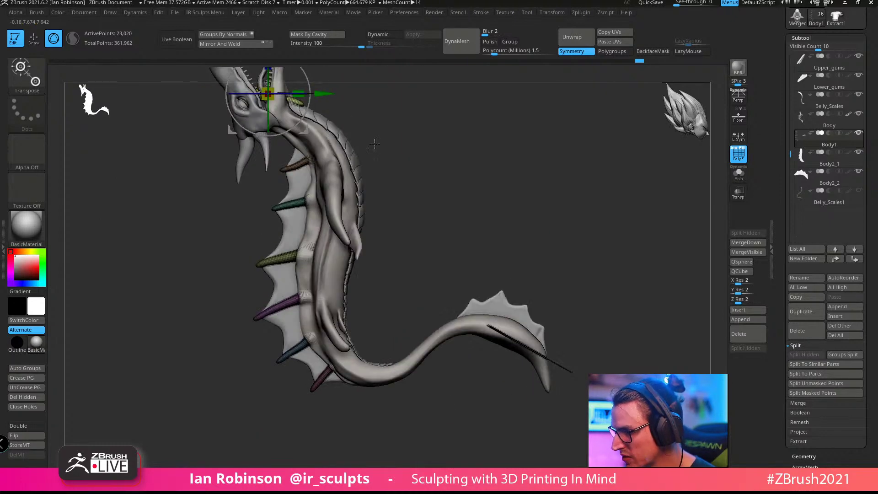
pyautogui.moveTo(325, 93); pyautogui.dragTo(499, 295)
pyautogui.keyDown('alt'); pyautogui.moveTo(544, 206); pyautogui.dragTo(553, 292); pyautogui.keyUp('alt')
# Step: Stand the spike upright on the tail near the front of the fin and adjust its scale
pyautogui.moveTo(496, 260); pyautogui.dragTo(389, 251)
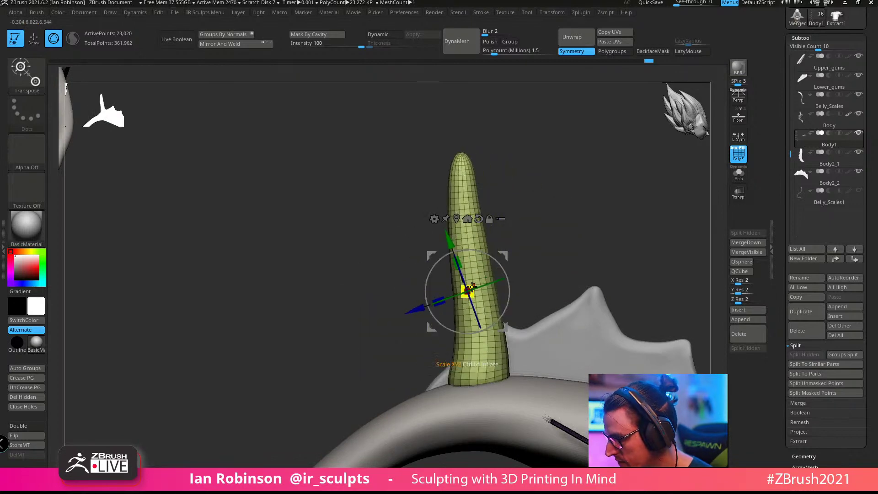
pyautogui.moveTo(469, 293)
pyautogui.mouseDown()
pyautogui.moveTo(477, 298)
pyautogui.moveTo(470, 289)
pyautogui.mouseUp()
pyautogui.moveTo(603, 204); pyautogui.dragTo(556, 192)
pyautogui.moveTo(441, 235)
pyautogui.keyDown('alt'); pyautogui.mouseDown()
pyautogui.moveTo(447, 262)
pyautogui.moveTo(501, 231)
pyautogui.moveTo(451, 271)
pyautogui.moveTo(525, 200)
pyautogui.moveTo(552, 205)
pyautogui.moveTo(518, 277)
pyautogui.moveTo(536, 267)
pyautogui.moveTo(286, 284)
pyautogui.moveTo(538, 256)
pyautogui.mouseUp(); pyautogui.keyUp('alt')
pyautogui.keyDown('alt'); pyautogui.moveTo(567, 196); pyautogui.dragTo(516, 270); pyautogui.keyUp('alt')
pyautogui.hotkey('ctrl', 'z')
pyautogui.click(366, 209)
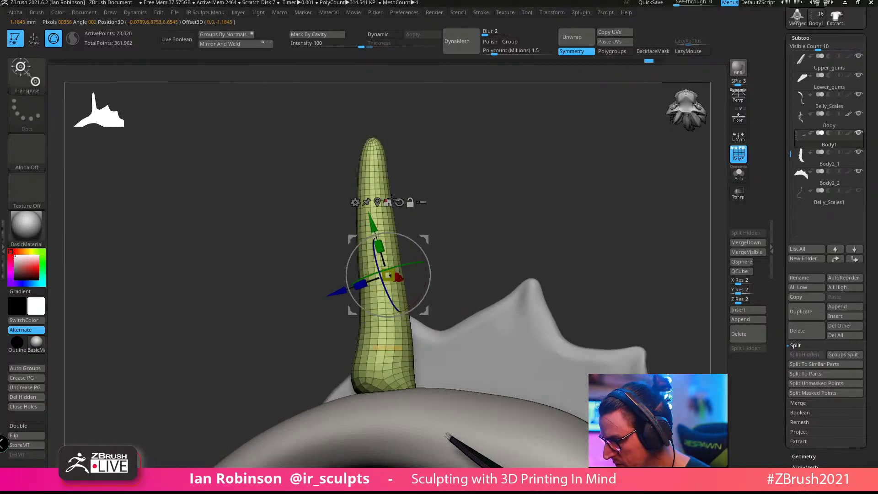
# Step: Centre the spike over the tail's midline, lower it toward the body and make it symmetrical with Mirror And Weld
pyautogui.keyDown('shift'); pyautogui.moveTo(467, 188); pyautogui.dragTo(468, 191); pyautogui.keyUp('shift')
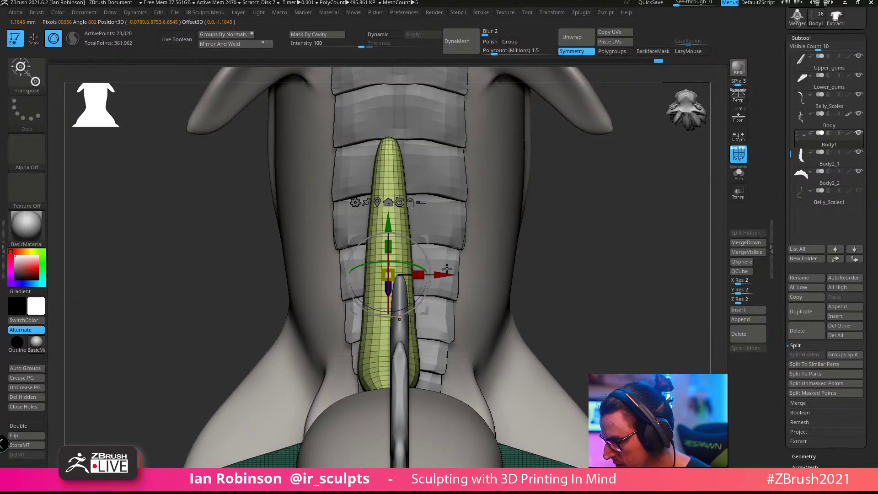
pyautogui.moveTo(445, 275); pyautogui.dragTo(460, 274)
pyautogui.moveTo(403, 223); pyautogui.dragTo(403, 278)
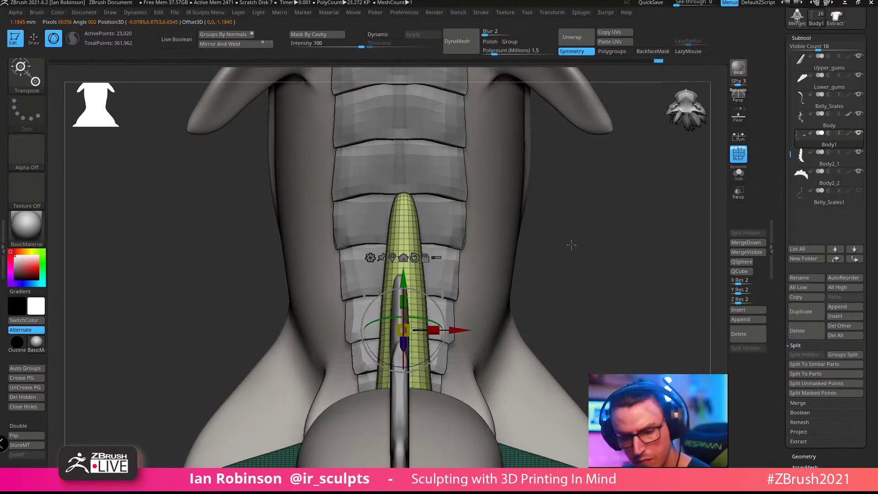
pyautogui.moveTo(409, 326); pyautogui.dragTo(400, 331)
pyautogui.press('space')
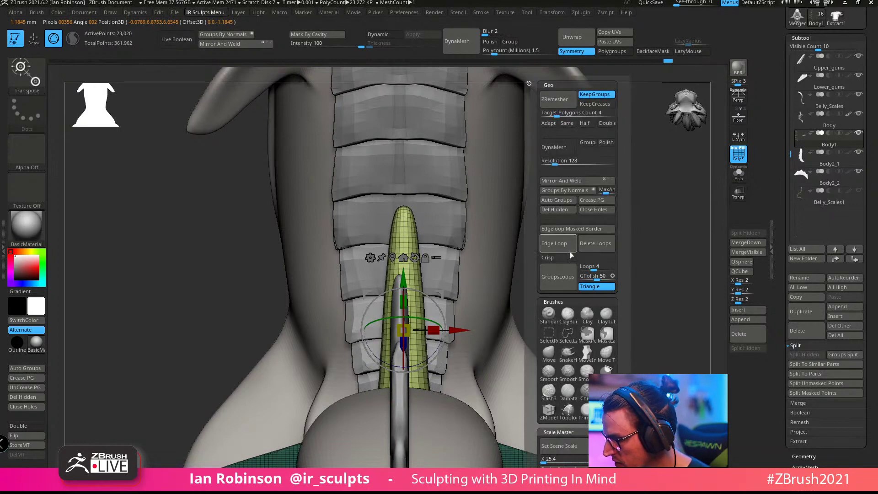
pyautogui.click(577, 182)
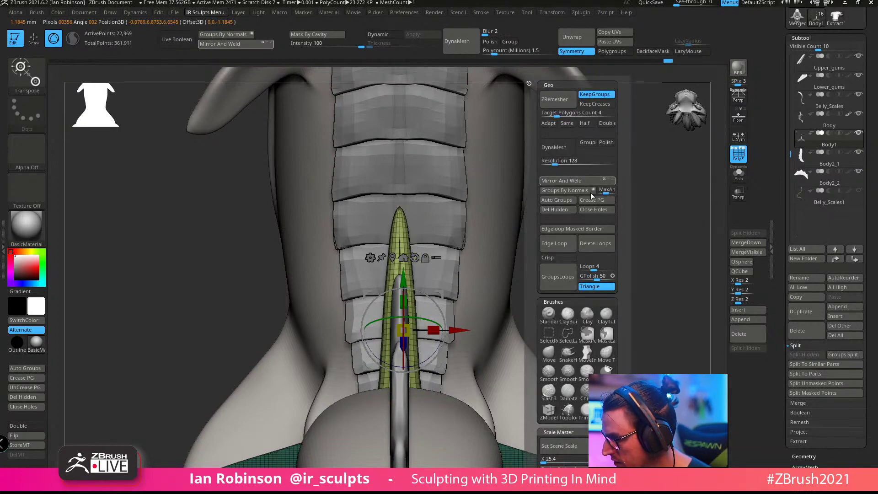
# Step: Sink the spike's base into the tail and align it with the first point of the tail fin
pyautogui.moveTo(652, 320); pyautogui.dragTo(582, 306)
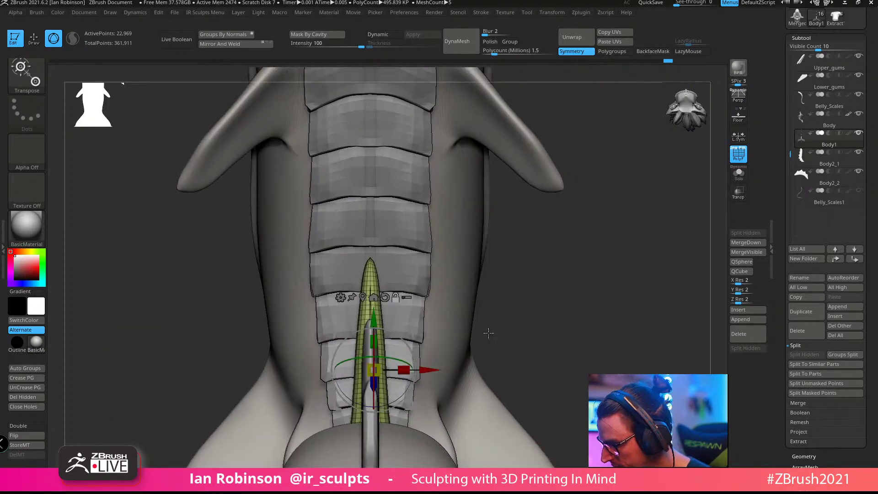
pyautogui.moveTo(373, 315); pyautogui.dragTo(373, 349)
pyautogui.moveTo(571, 312)
pyautogui.mouseDown()
pyautogui.moveTo(597, 296)
pyautogui.moveTo(582, 325)
pyautogui.mouseUp()
pyautogui.moveTo(370, 401); pyautogui.dragTo(363, 406)
pyautogui.moveTo(351, 349); pyautogui.dragTo(361, 377)
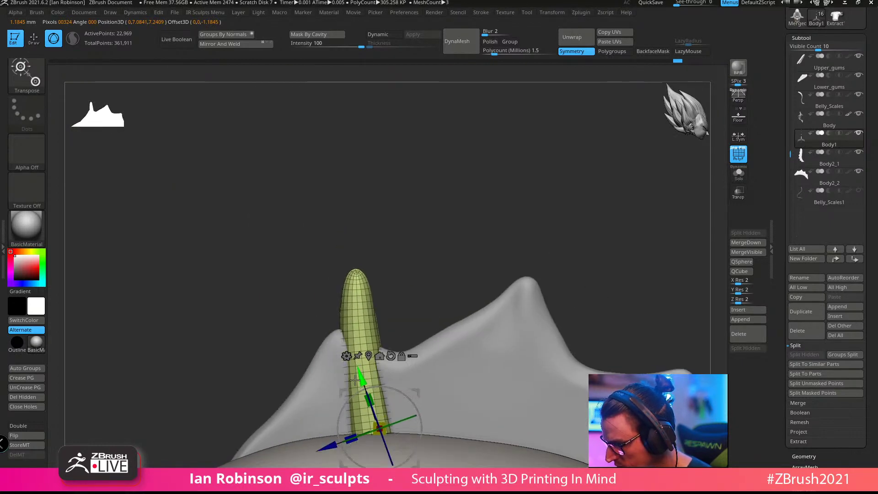
pyautogui.moveTo(331, 445); pyautogui.dragTo(312, 451)
pyautogui.keyDown('alt'); pyautogui.moveTo(511, 259); pyautogui.dragTo(493, 224); pyautogui.keyUp('alt')
# Step: Duplicate the spike onto the second and third fin points, tilting and shrinking the third copy to follow the fin
pyautogui.keyDown('ctrl'); pyautogui.moveTo(331, 303); pyautogui.dragTo(432, 336); pyautogui.keyUp('ctrl')
pyautogui.keyDown('alt'); pyautogui.moveTo(559, 248); pyautogui.dragTo(517, 247); pyautogui.keyUp('alt')
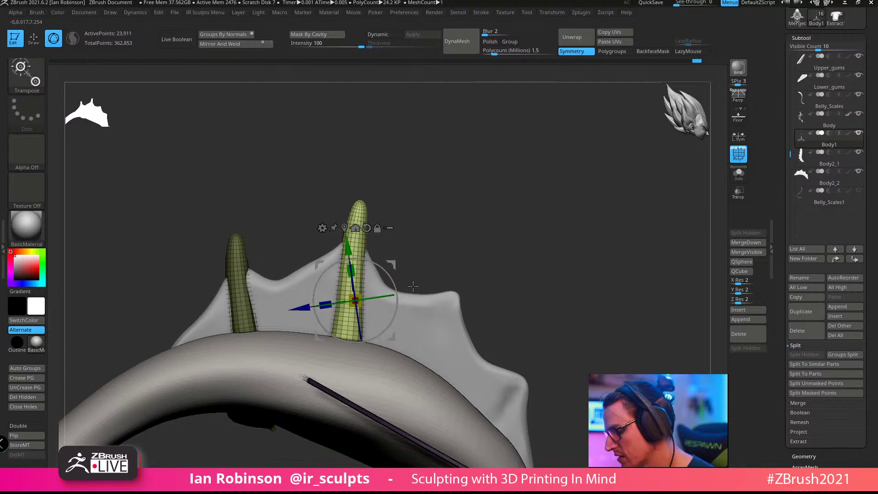
pyautogui.keyDown('ctrl'); pyautogui.moveTo(392, 333); pyautogui.dragTo(484, 360); pyautogui.keyUp('ctrl')
pyautogui.moveTo(482, 307); pyautogui.dragTo(489, 323)
pyautogui.keyDown('alt'); pyautogui.moveTo(573, 292); pyautogui.dragTo(445, 320); pyautogui.keyUp('alt')
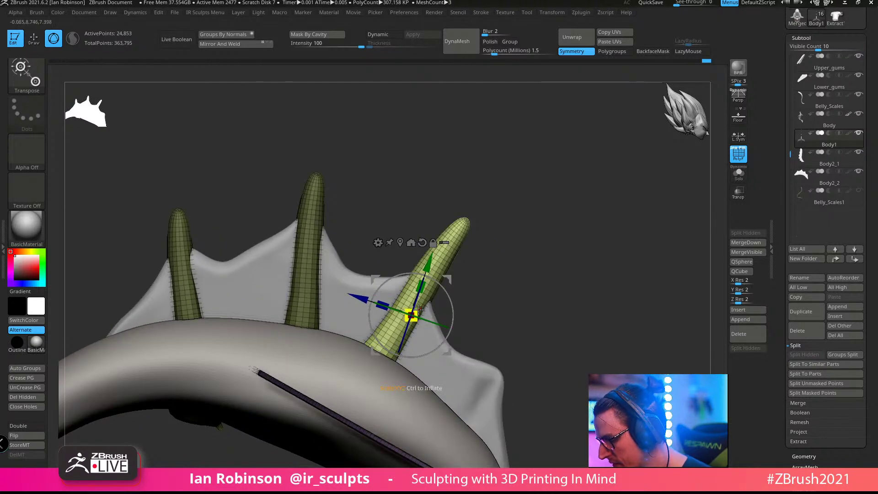
pyautogui.moveTo(418, 280); pyautogui.dragTo(417, 284)
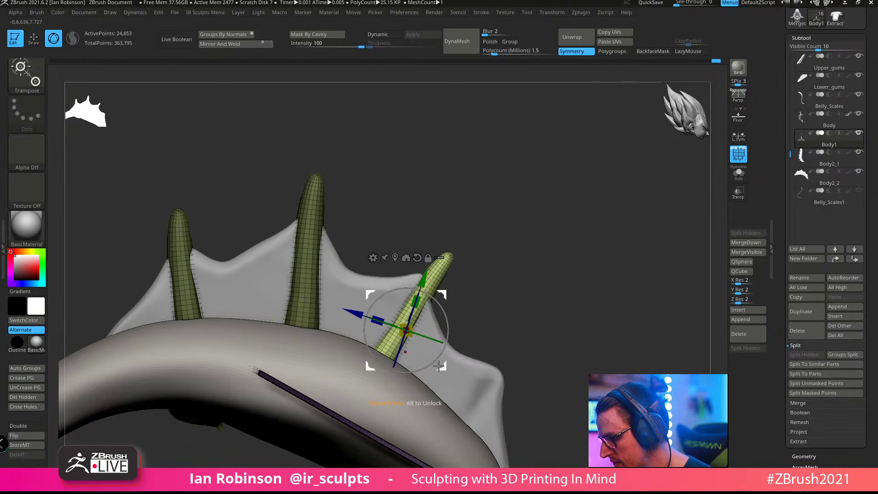
# Step: Place a fourth spike copy at the last fin point, tilted and scaled to match the tail's curve
pyautogui.keyDown('alt'); pyautogui.moveTo(572, 291); pyautogui.dragTo(564, 263); pyautogui.keyUp('alt')
pyautogui.press('w')
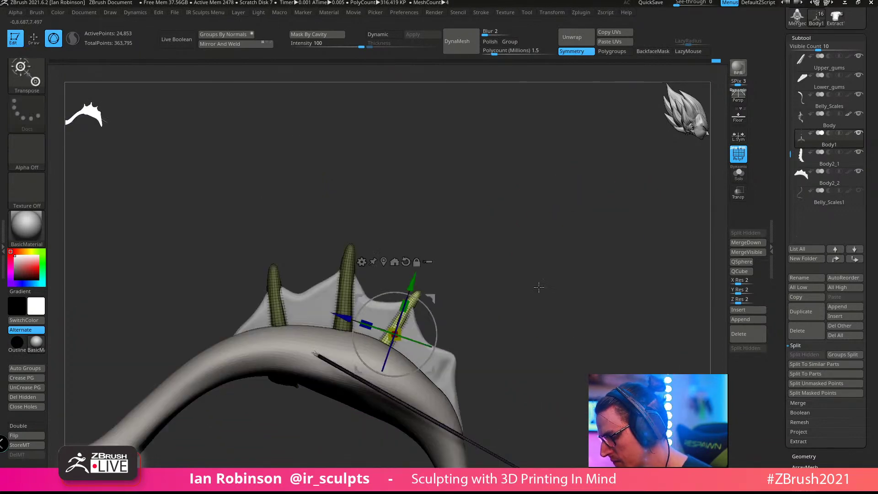
pyautogui.keyDown('alt'); pyautogui.moveTo(548, 381); pyautogui.dragTo(555, 408); pyautogui.keyUp('alt')
pyautogui.moveTo(475, 345)
pyautogui.mouseDown()
pyautogui.moveTo(480, 353)
pyautogui.moveTo(472, 355)
pyautogui.mouseUp()
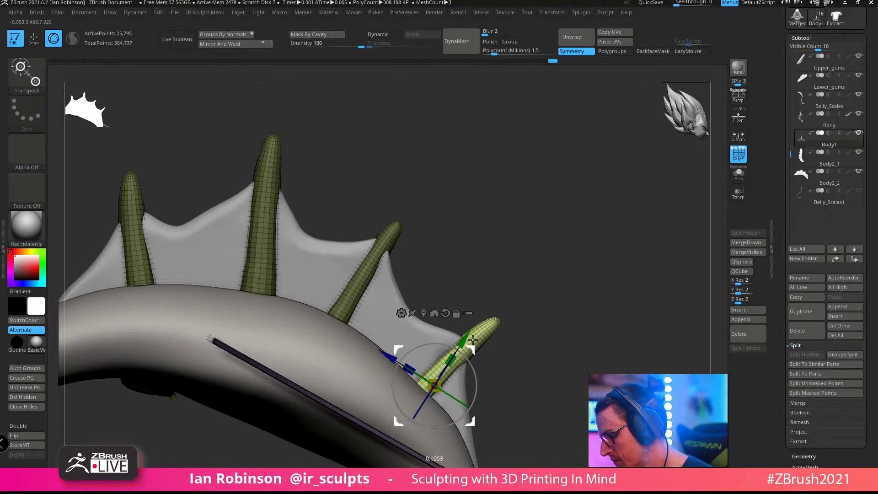
pyautogui.moveTo(580, 315)
pyautogui.keyDown('alt'); pyautogui.mouseDown()
pyautogui.moveTo(557, 229)
pyautogui.moveTo(531, 274)
pyautogui.moveTo(547, 363)
pyautogui.moveTo(523, 327)
pyautogui.moveTo(523, 362)
pyautogui.moveTo(506, 355)
pyautogui.moveTo(513, 378)
pyautogui.moveTo(534, 351)
pyautogui.moveTo(555, 363)
pyautogui.moveTo(562, 328)
pyautogui.mouseUp(); pyautogui.keyUp('alt')
pyautogui.press('q')
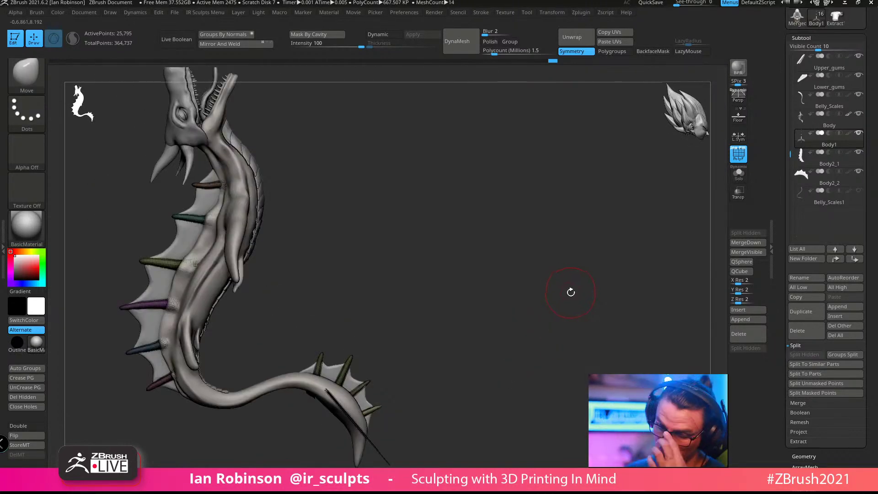
pyautogui.moveTo(506, 243); pyautogui.dragTo(575, 276)
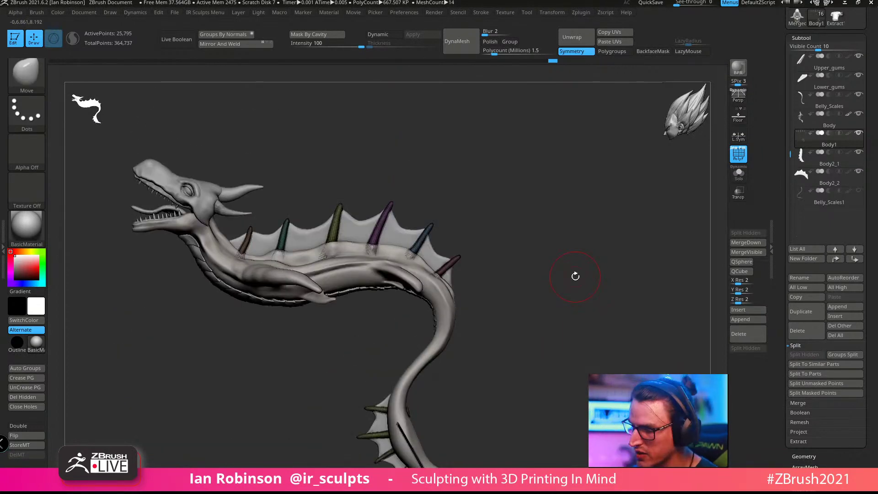
pyautogui.moveTo(532, 229); pyautogui.dragTo(420, 329)
pyautogui.press('w')
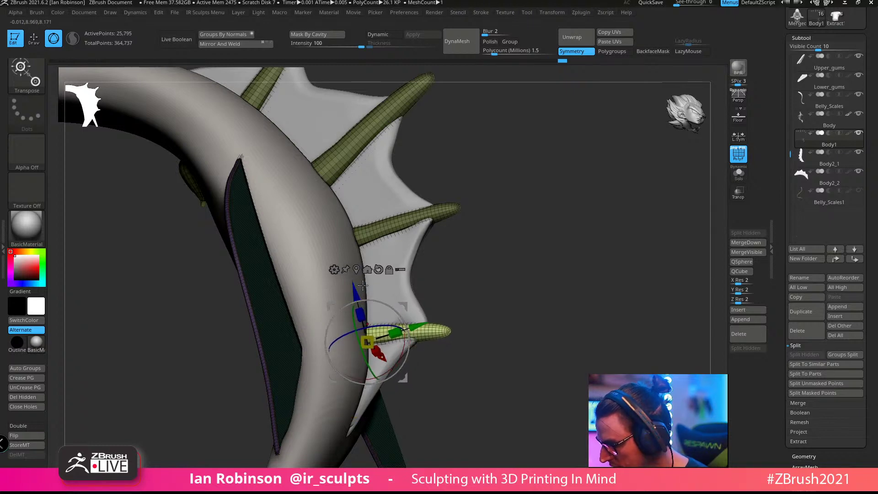
pyautogui.press('q')
pyautogui.moveTo(537, 255)
pyautogui.mouseDown()
pyautogui.moveTo(564, 250)
pyautogui.moveTo(512, 297)
pyautogui.moveTo(535, 269)
pyautogui.moveTo(536, 242)
pyautogui.moveTo(513, 220)
pyautogui.moveTo(531, 150)
pyautogui.mouseUp()
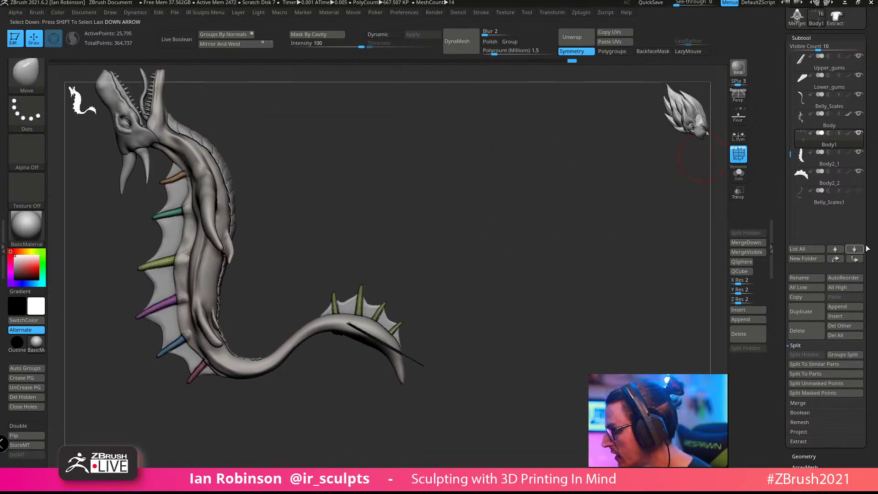
# Step: Assign a separate polygroup to each spike in the Body1 subtool with Auto Groups
pyautogui.moveTo(868, 248); pyautogui.dragTo(870, 148)
pyautogui.click(813, 287)
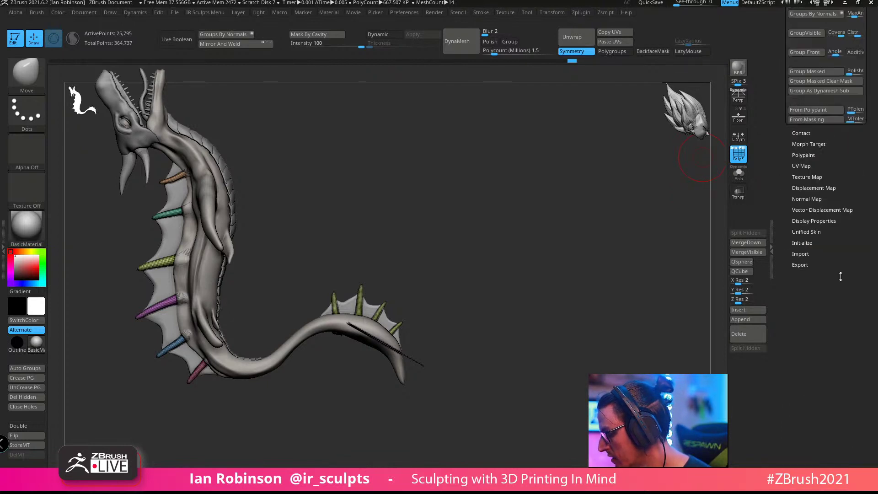
pyautogui.moveTo(840, 276); pyautogui.dragTo(833, 205)
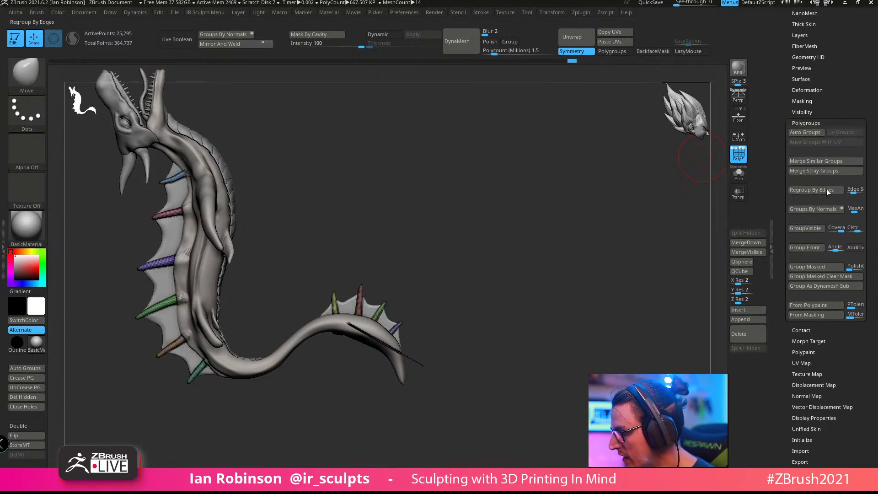
# Step: Apply Mirror And Weld to the Body1 spikes and side fins
pyautogui.moveTo(835, 49); pyautogui.dragTo(835, 130)
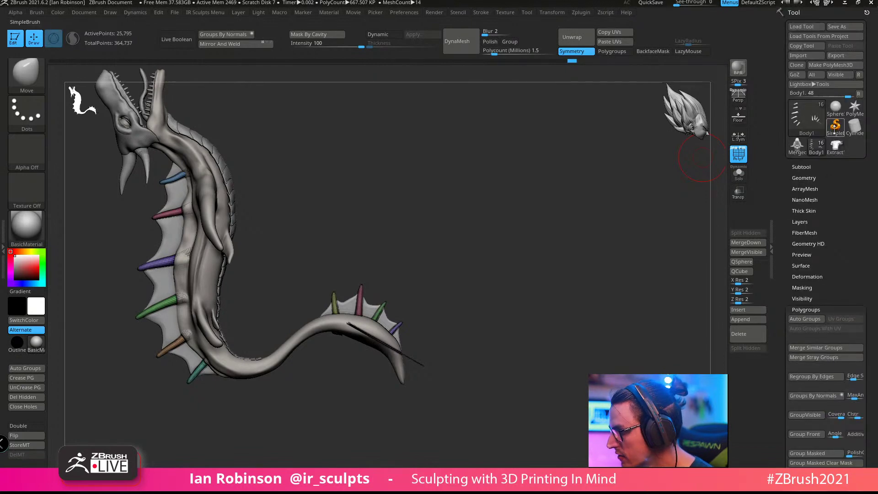
pyautogui.click(805, 178)
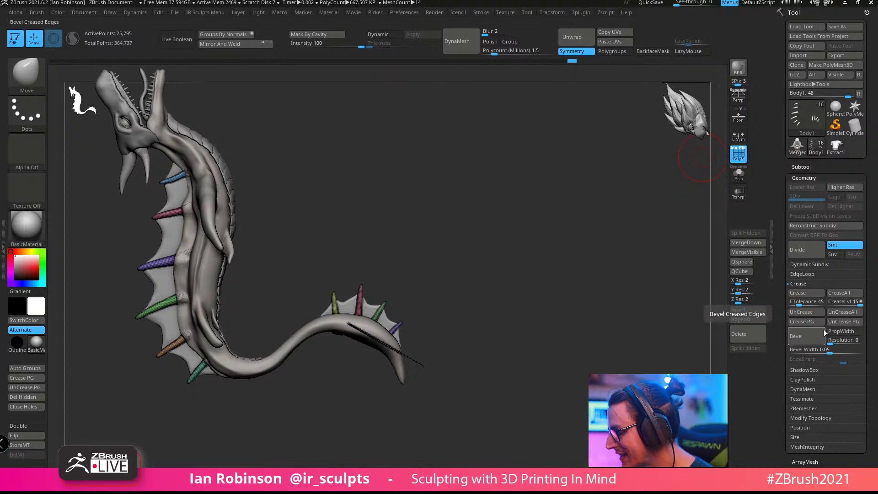
pyautogui.click(823, 417)
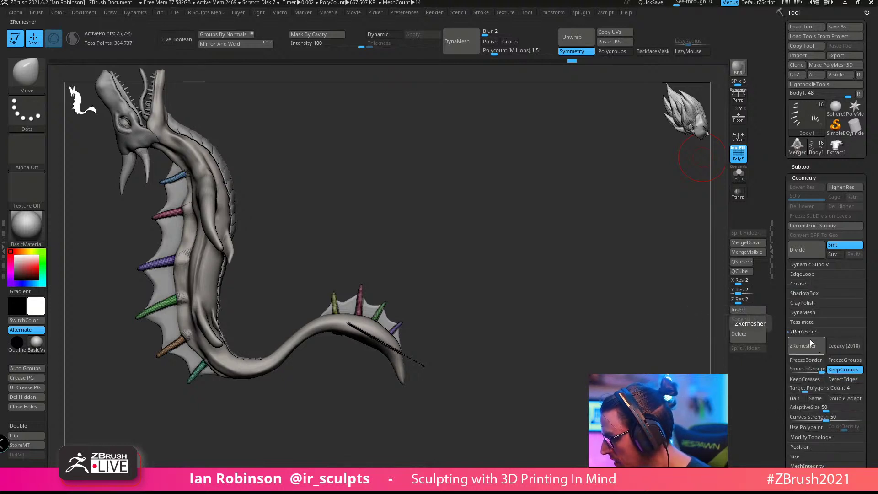
pyautogui.click(823, 370)
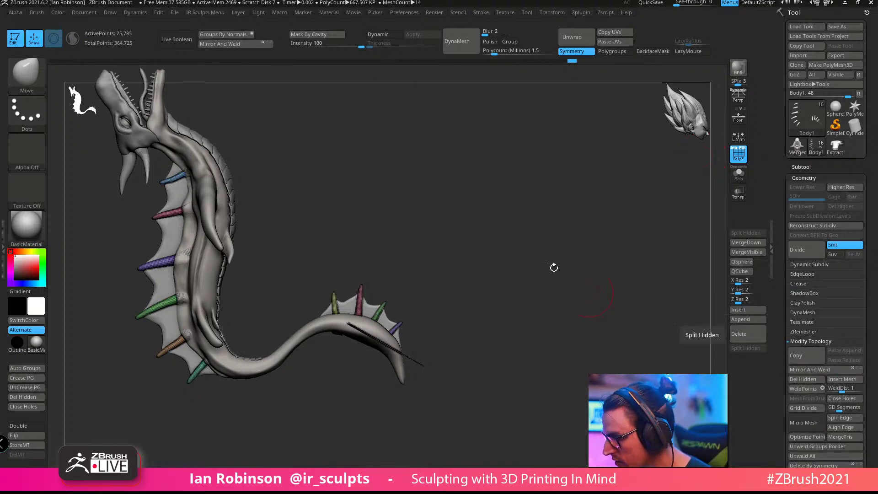
# Step: Isolate the purple side fins by polygroup and mask the spikes so only the fins stay editable
pyautogui.moveTo(544, 189)
pyautogui.mouseDown()
pyautogui.moveTo(526, 202)
pyautogui.moveTo(543, 259)
pyautogui.moveTo(516, 239)
pyautogui.moveTo(453, 241)
pyautogui.moveTo(437, 335)
pyautogui.mouseUp()
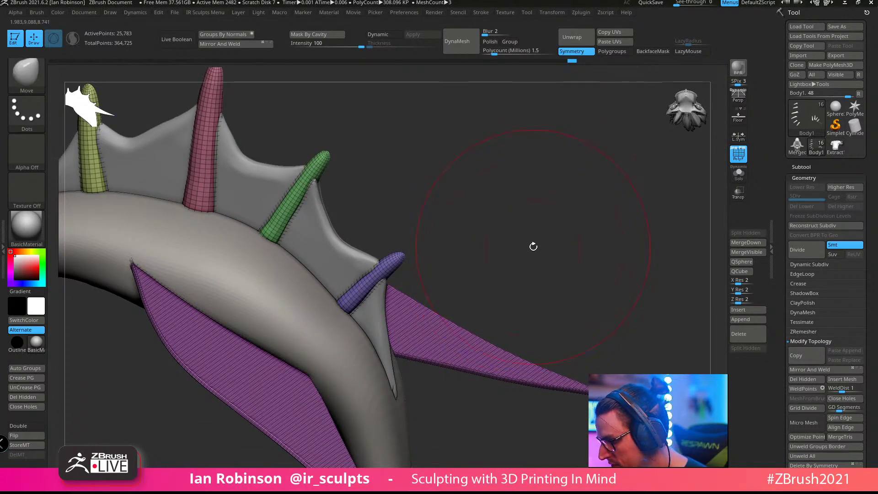
pyautogui.keyDown('alt'); pyautogui.moveTo(533, 247); pyautogui.dragTo(489, 277); pyautogui.keyUp('alt')
pyautogui.keyDown('ctrl'); pyautogui.keyDown('shift'); pyautogui.click(425, 300); pyautogui.keyUp('shift'); pyautogui.keyUp('ctrl')
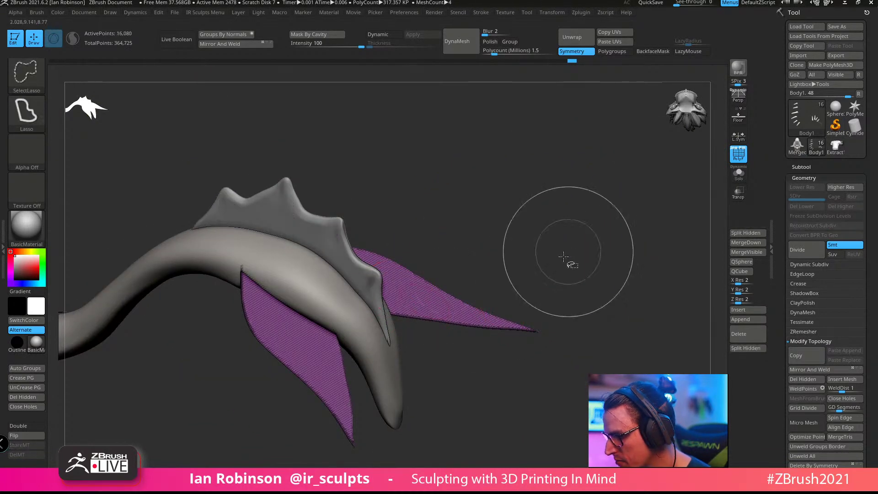
pyautogui.keyDown('ctrl'); pyautogui.keyDown('shift'); pyautogui.click(557, 234); pyautogui.keyUp('shift'); pyautogui.keyUp('ctrl')
pyautogui.moveTo(562, 237); pyautogui.dragTo(545, 170)
# Step: Bend the purple side fins along the tail's curve using a transpose line from their root to their tip
pyautogui.press('w')
pyautogui.press('y')
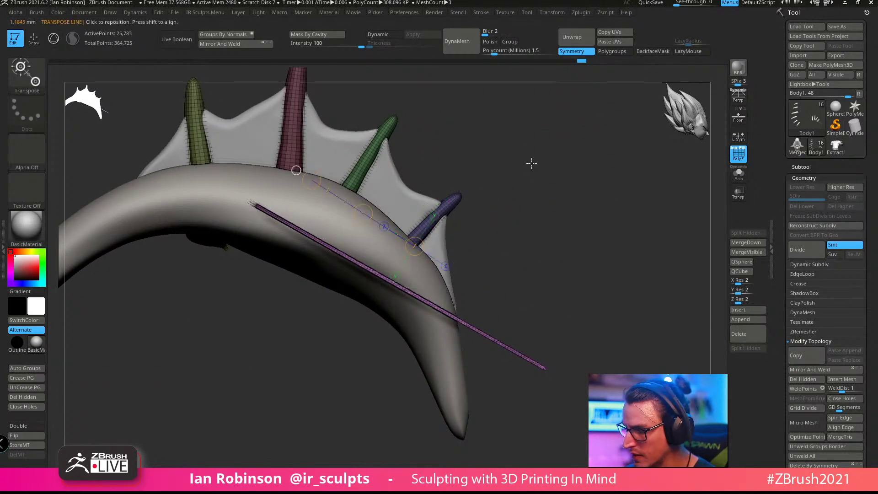
pyautogui.keyDown('alt'); pyautogui.moveTo(523, 140); pyautogui.dragTo(520, 162); pyautogui.keyUp('alt')
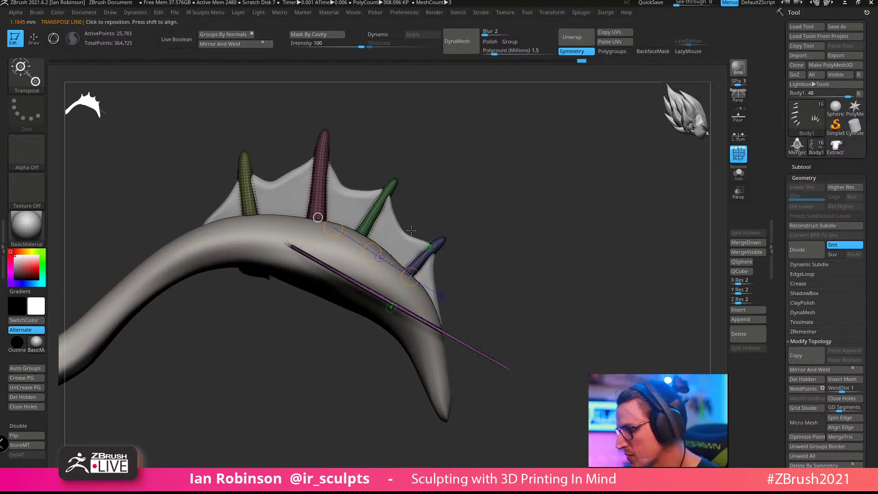
pyautogui.moveTo(287, 244)
pyautogui.mouseDown()
pyautogui.moveTo(399, 308)
pyautogui.moveTo(417, 272)
pyautogui.mouseUp()
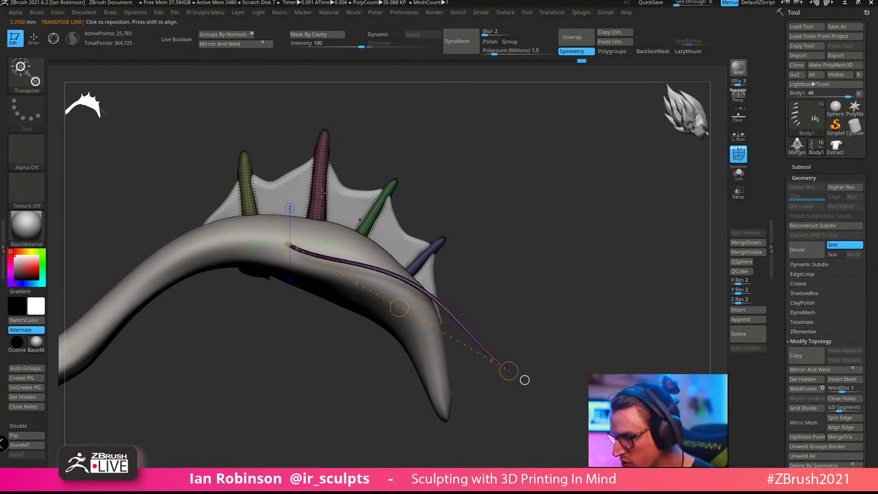
pyautogui.moveTo(515, 373)
pyautogui.mouseDown()
pyautogui.moveTo(476, 381)
pyautogui.moveTo(475, 394)
pyautogui.mouseUp()
pyautogui.press('q')
pyautogui.moveTo(555, 308)
pyautogui.mouseDown()
pyautogui.moveTo(555, 249)
pyautogui.moveTo(534, 292)
pyautogui.moveTo(425, 366)
pyautogui.mouseUp()
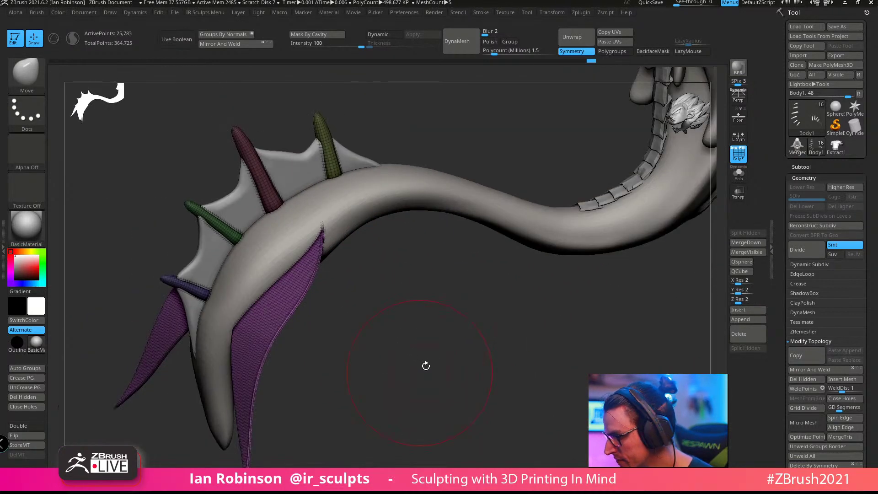
# Step: Split the unmasked side fins off Body1 into their own subtool and make Body2 active
pyautogui.click(808, 166)
pyautogui.scroll(-5, 873, 336)
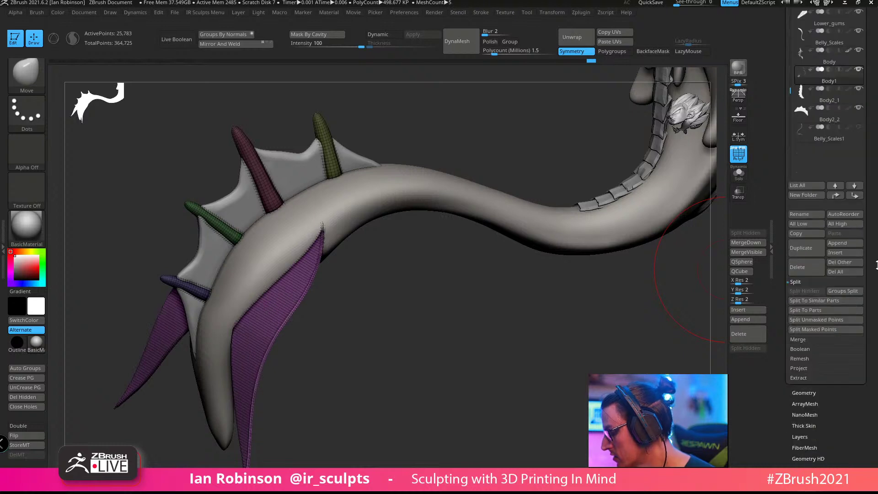
pyautogui.click(817, 314)
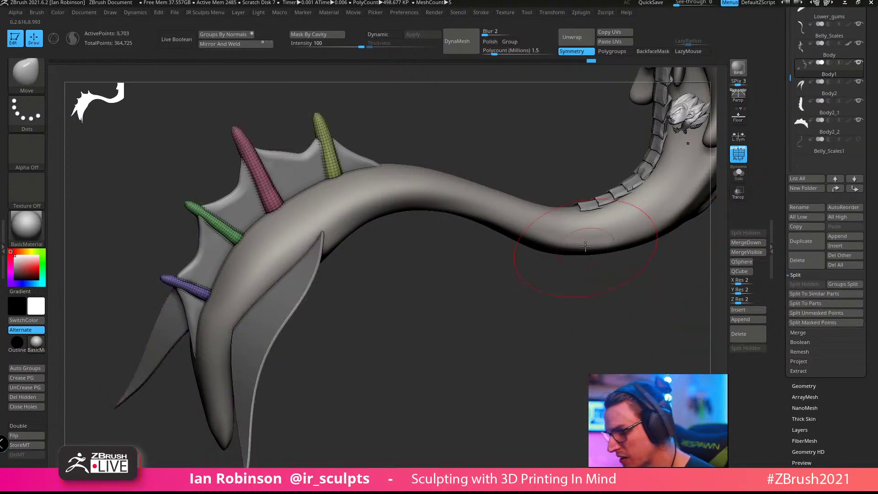
pyautogui.press('Down')
pyautogui.moveTo(443, 336); pyautogui.dragTo(621, 293)
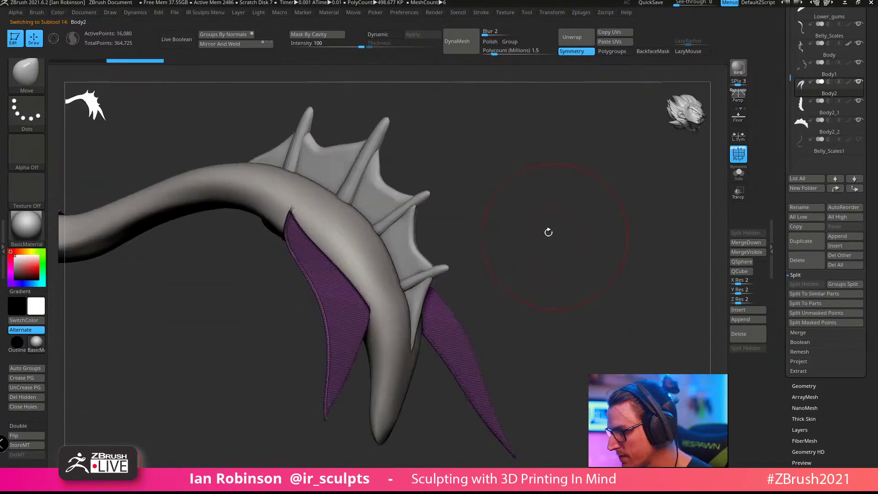
# Step: Try to regroup the side fins with Groups By Normals at a max angle of 45
pyautogui.hotkey('shift', 'f')
pyautogui.moveTo(535, 214)
pyautogui.keyDown('alt'); pyautogui.mouseDown()
pyautogui.moveTo(536, 261)
pyautogui.moveTo(586, 214)
pyautogui.moveTo(542, 215)
pyautogui.mouseUp(); pyautogui.keyUp('alt')
pyautogui.moveTo(785, 464); pyautogui.dragTo(786, 345)
pyautogui.moveTo(608, 347); pyautogui.dragTo(650, 389)
pyautogui.hotkey('shift', 'f')
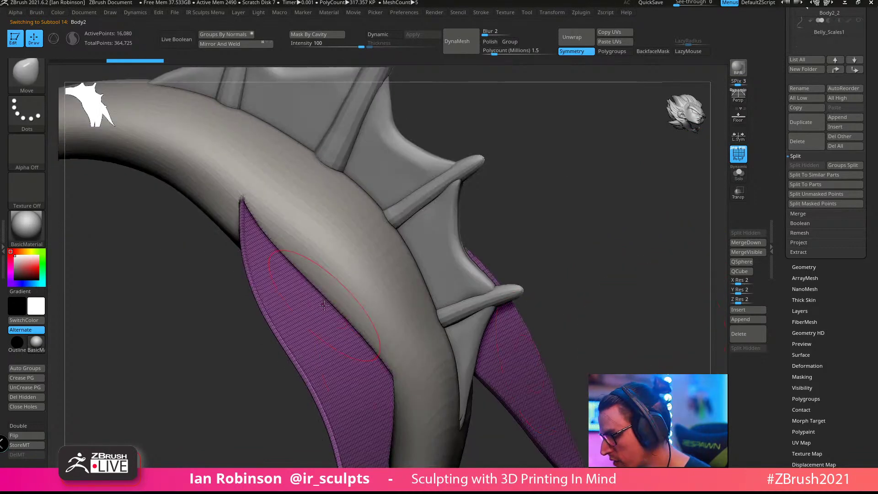
pyautogui.moveTo(588, 257)
pyautogui.mouseDown()
pyautogui.moveTo(590, 270)
pyautogui.moveTo(595, 259)
pyautogui.mouseUp()
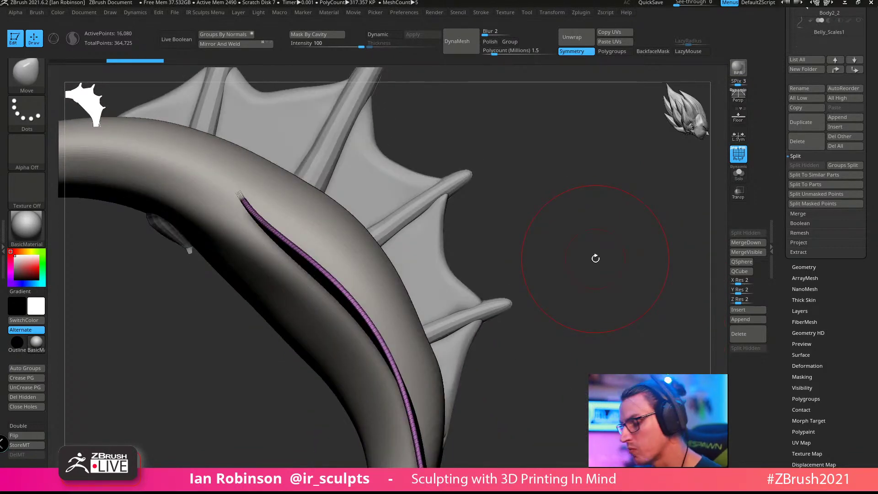
pyautogui.moveTo(841, 279); pyautogui.dragTo(838, 285)
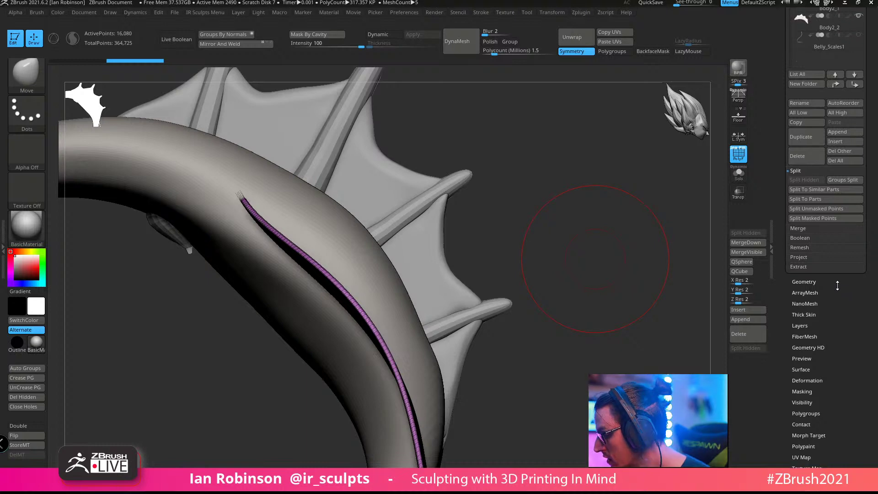
pyautogui.scroll(-5, 808, 257)
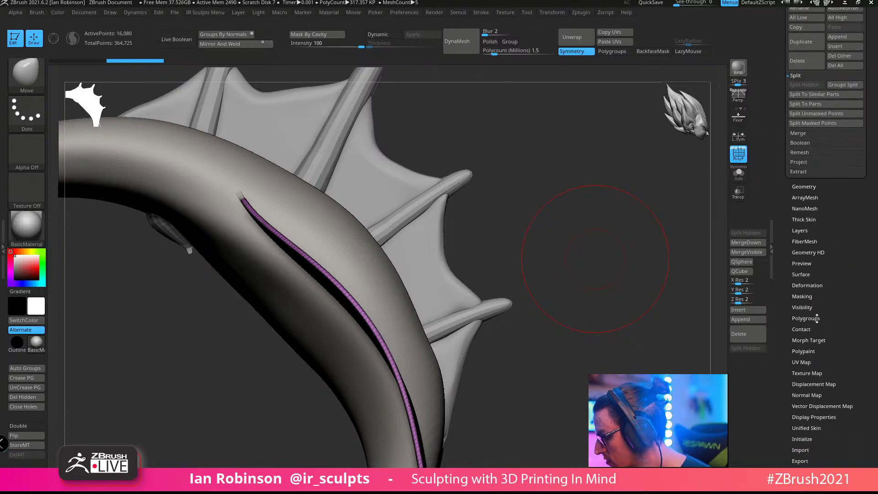
pyautogui.click(817, 319)
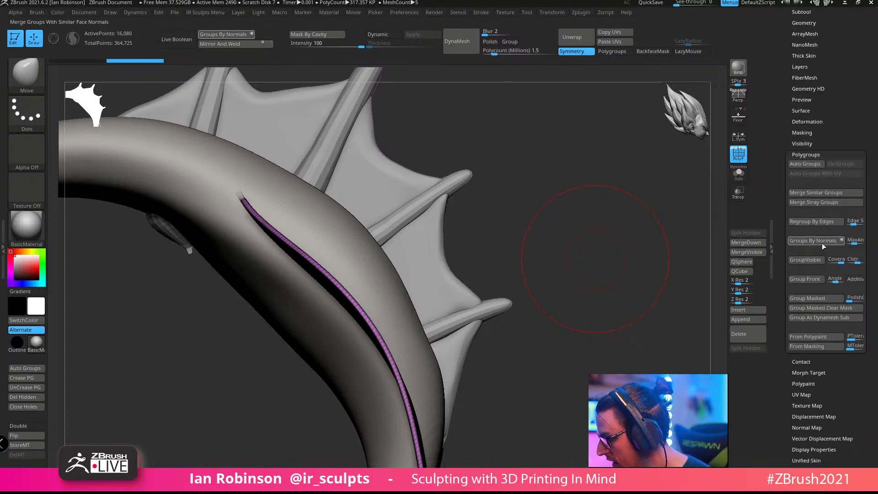
pyautogui.click(822, 246)
pyautogui.moveTo(633, 264); pyautogui.dragTo(598, 234)
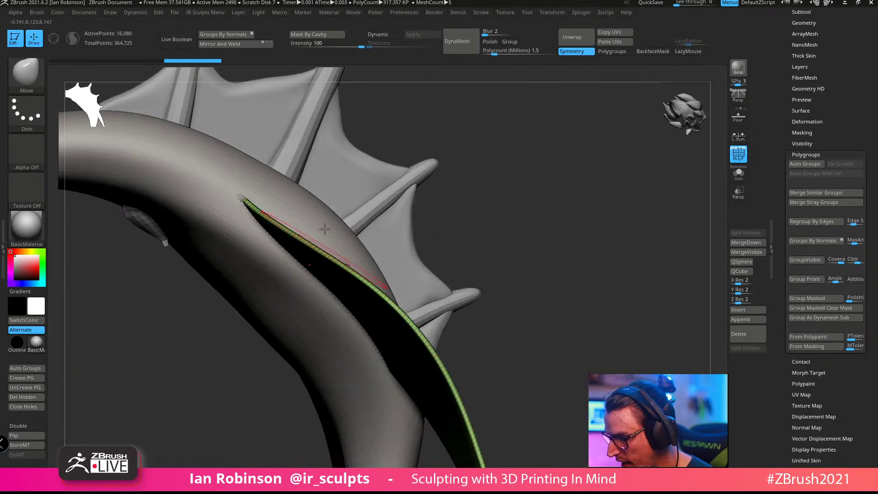
# Step: Lower the Groups By Normals max angle to about 16 and regroup the side fins so faces and edges separate
pyautogui.moveTo(325, 228); pyautogui.dragTo(347, 277)
pyautogui.keyDown('alt'); pyautogui.moveTo(217, 393); pyautogui.dragTo(256, 293); pyautogui.keyUp('alt')
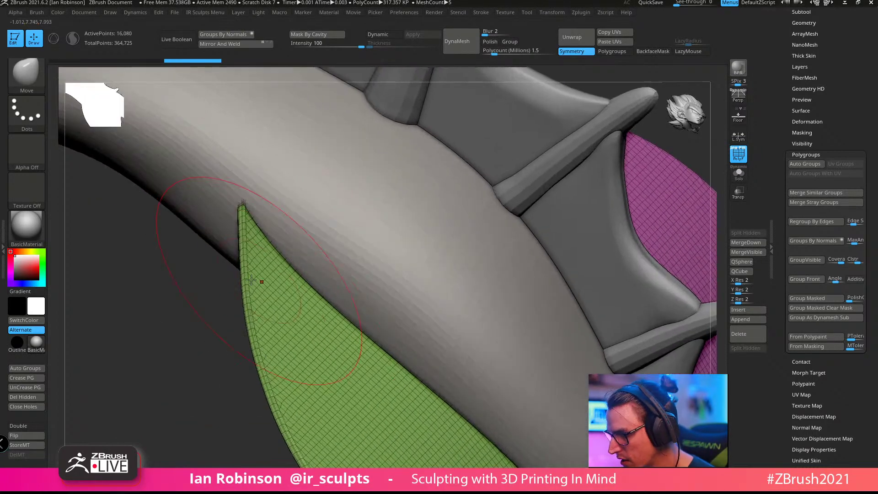
pyautogui.moveTo(183, 352); pyautogui.dragTo(576, 247)
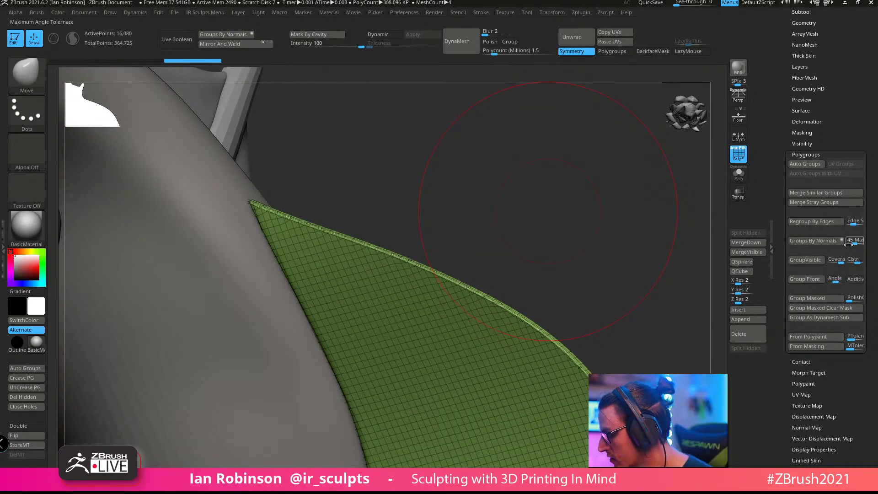
pyautogui.moveTo(848, 244); pyautogui.dragTo(853, 244)
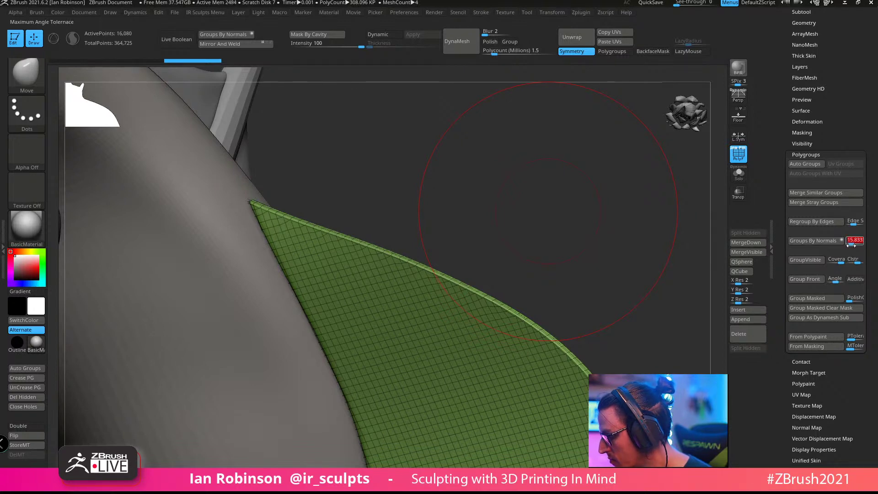
pyautogui.click(809, 240)
# Step: Apply Mirror And Weld to the regrouped side fins in Body2
pyautogui.moveTo(589, 235); pyautogui.dragTo(549, 262)
pyautogui.moveTo(162, 245)
pyautogui.mouseDown()
pyautogui.moveTo(515, 174)
pyautogui.moveTo(617, 177)
pyautogui.mouseUp()
pyautogui.press('space')
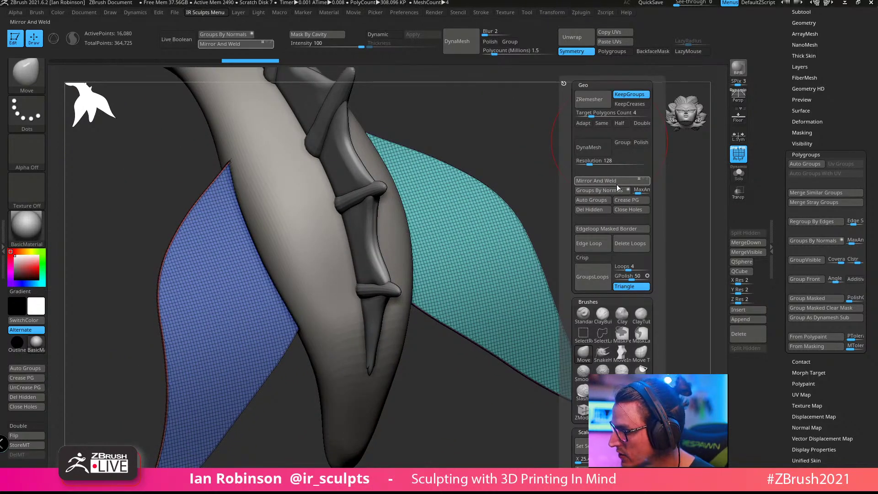
pyautogui.click(617, 181)
# Step: Isolate the blue face polygroup of the side fins and delete the hidden geometry
pyautogui.moveTo(451, 130); pyautogui.dragTo(521, 138)
pyautogui.keyDown('ctrl'); pyautogui.keyDown('shift'); pyautogui.click(246, 247); pyautogui.keyUp('shift'); pyautogui.keyUp('ctrl')
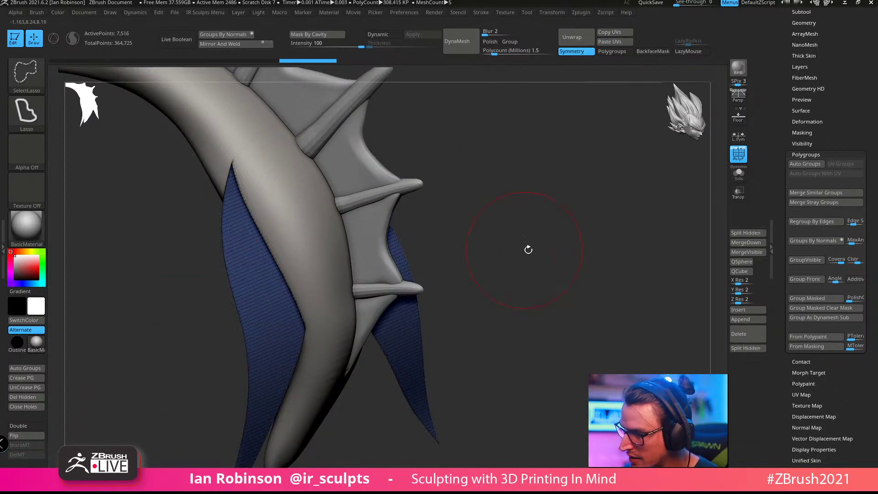
pyautogui.moveTo(528, 250)
pyautogui.mouseDown()
pyautogui.moveTo(543, 241)
pyautogui.moveTo(530, 233)
pyautogui.mouseUp()
pyautogui.moveTo(570, 330); pyautogui.dragTo(559, 299)
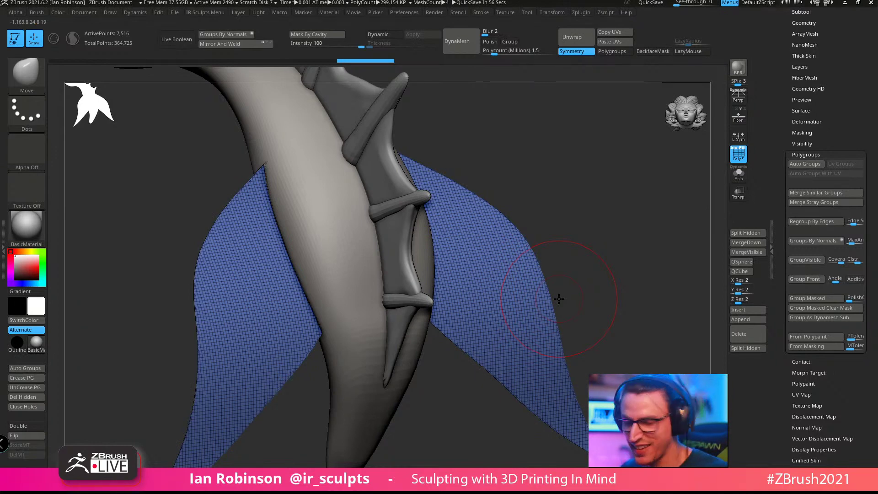
pyautogui.moveTo(556, 204)
pyautogui.mouseDown()
pyautogui.moveTo(559, 182)
pyautogui.moveTo(560, 219)
pyautogui.moveTo(560, 202)
pyautogui.moveTo(602, 280)
pyautogui.moveTo(552, 239)
pyautogui.moveTo(562, 204)
pyautogui.moveTo(594, 188)
pyautogui.moveTo(566, 198)
pyautogui.moveTo(632, 233)
pyautogui.moveTo(619, 180)
pyautogui.moveTo(593, 192)
pyautogui.mouseUp()
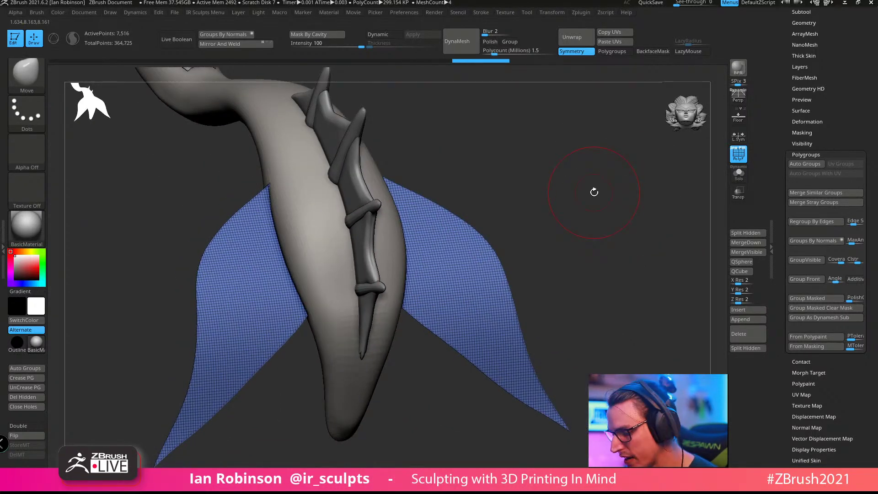
pyautogui.click(40, 397)
# Step: Smooth the single-sided fins with Polish By Groups at 2
pyautogui.moveTo(540, 202); pyautogui.dragTo(599, 198)
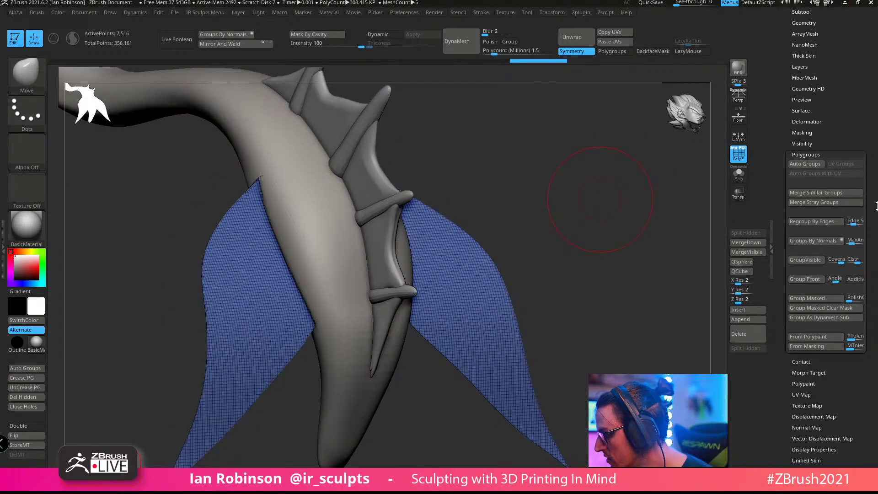
pyautogui.click(807, 122)
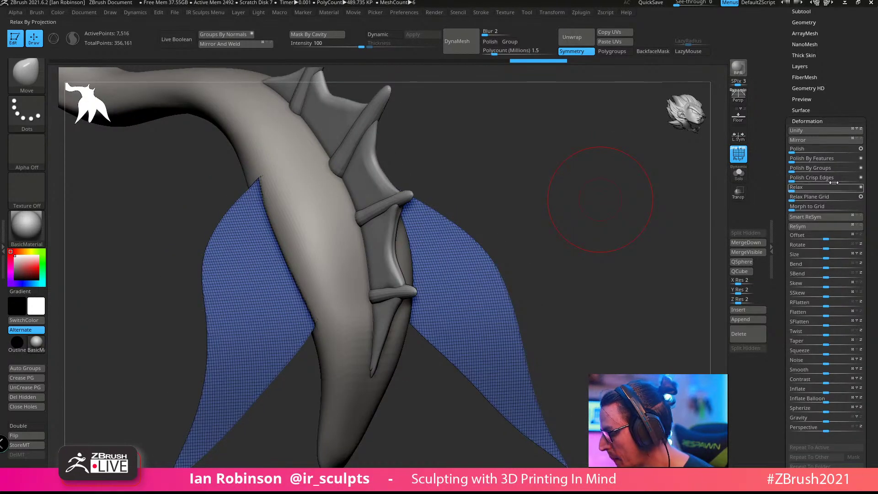
pyautogui.moveTo(799, 162); pyautogui.dragTo(866, 154)
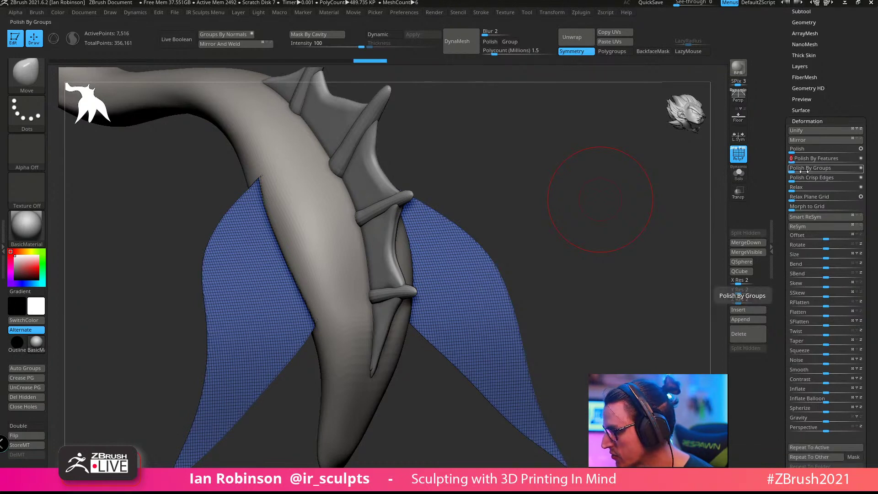
pyautogui.moveTo(794, 170); pyautogui.dragTo(677, 187)
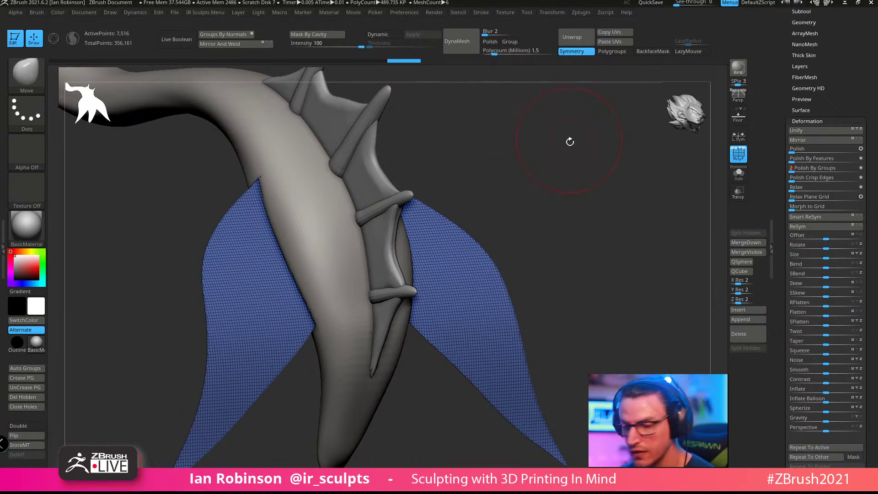
# Step: Remesh the side fins with ZRemesher, with KeepGroups off, KeepCreases on and a target polygon count of 3
pyautogui.click(806, 121)
pyautogui.click(828, 132)
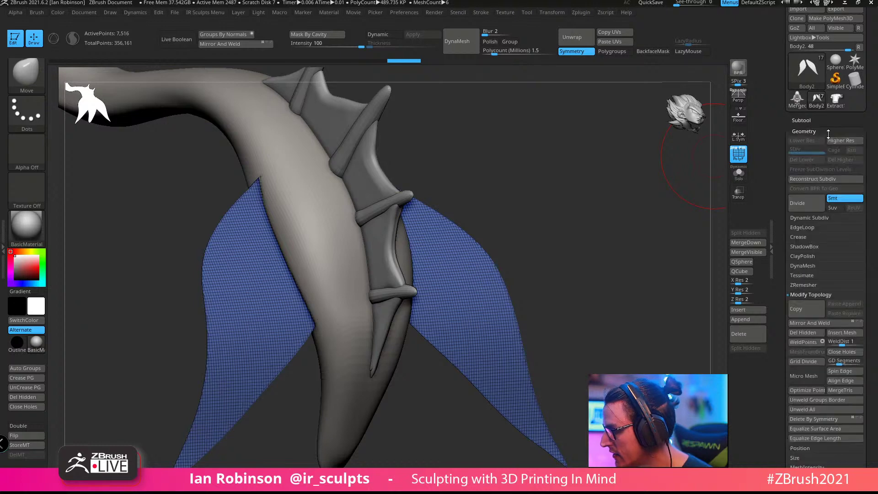
pyautogui.click(811, 294)
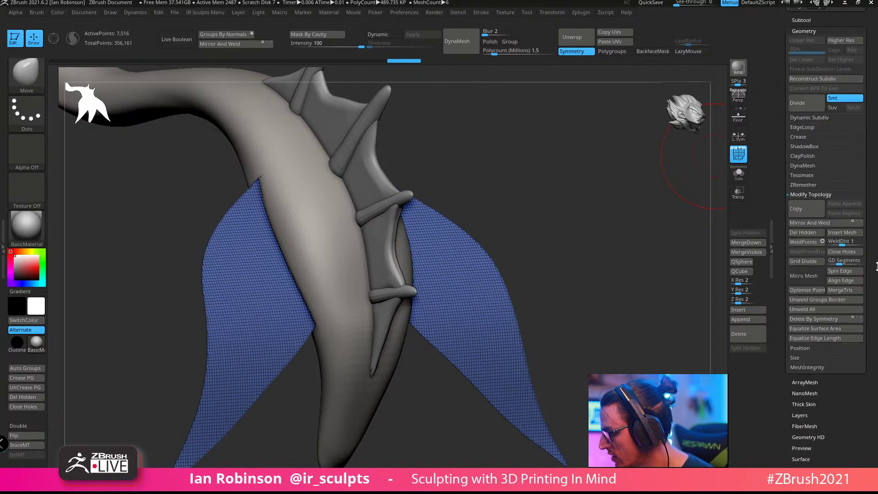
pyautogui.click(808, 185)
pyautogui.click(843, 222)
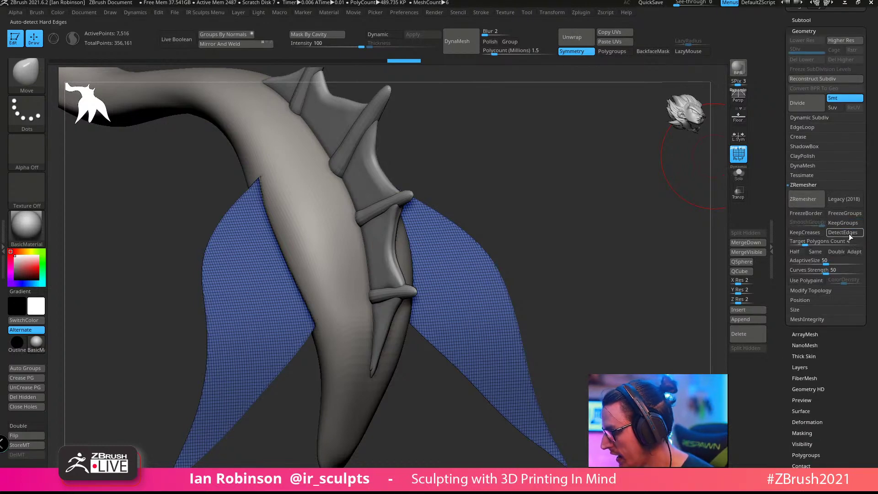
pyautogui.click(805, 232)
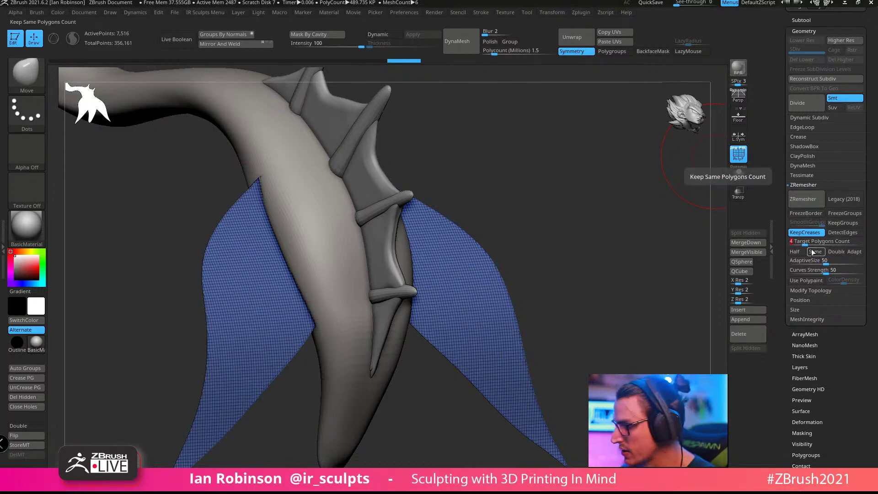
pyautogui.click(821, 196)
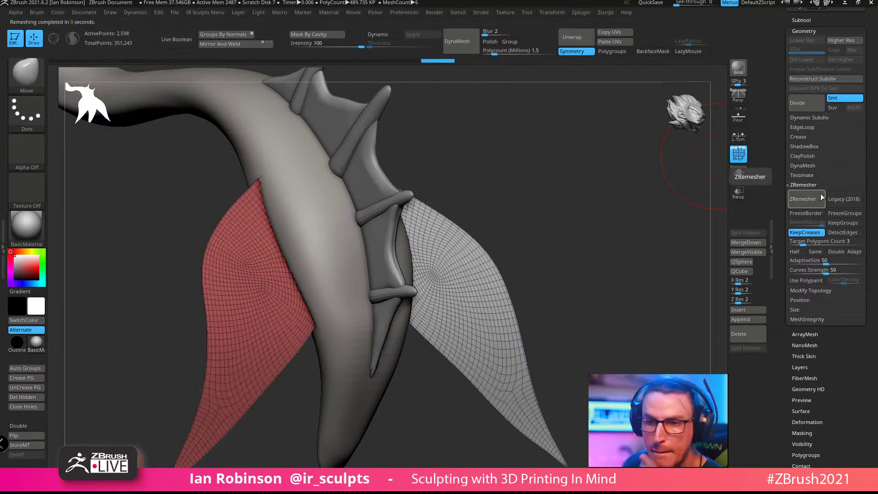
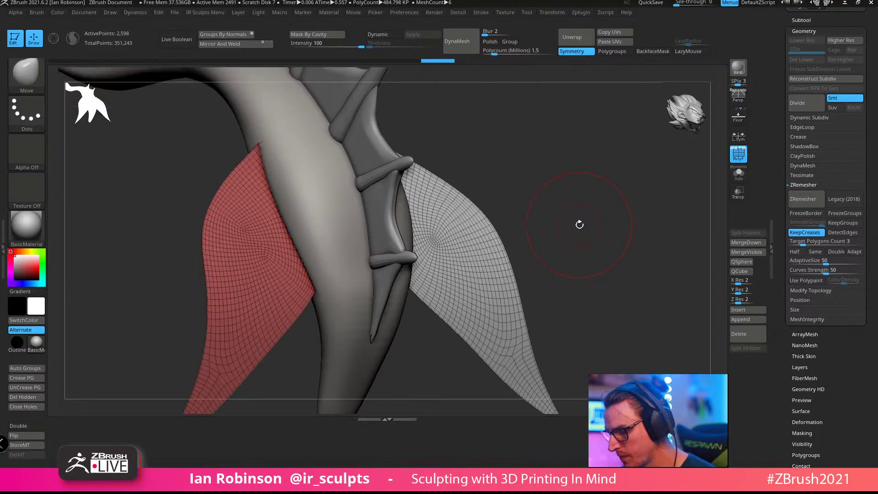
pyautogui.click(368, 489)
pyautogui.press('h')
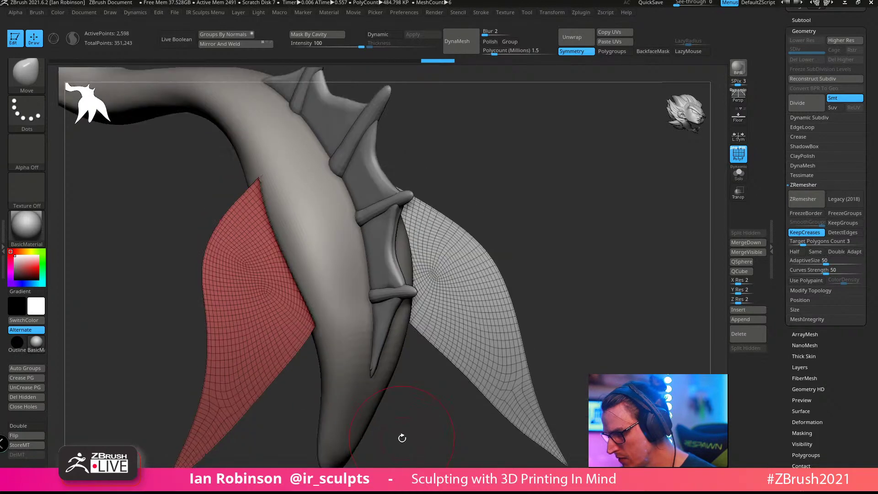
pyautogui.press('h')
pyautogui.press('h')
pyautogui.press('Tab')
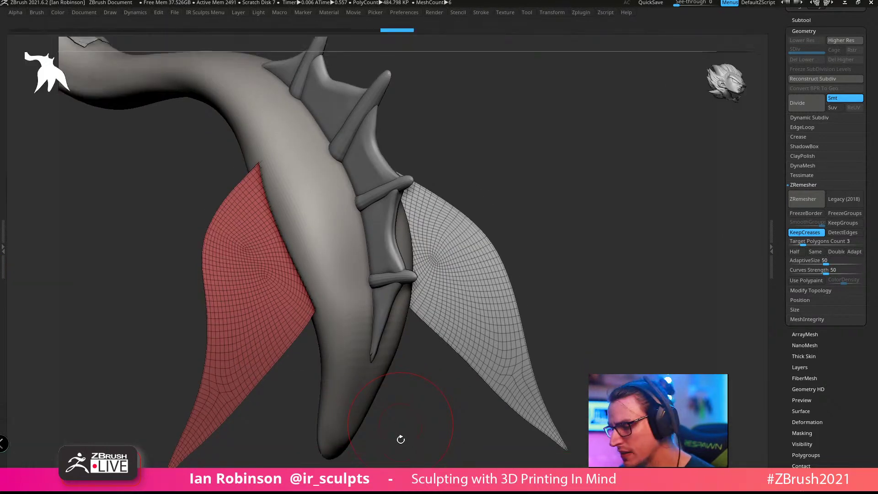
pyautogui.press('Tab')
pyautogui.press('Tab')
pyautogui.press('Tab')
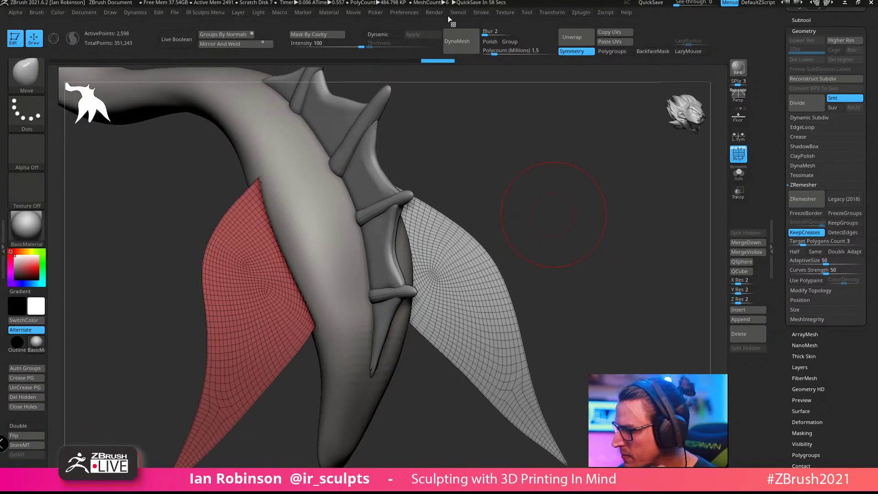
pyautogui.click(414, 12)
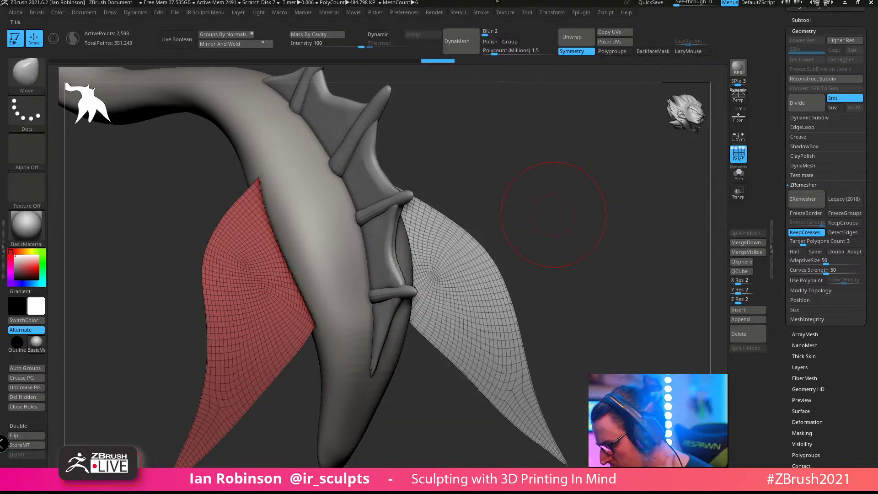
pyautogui.click(392, 13)
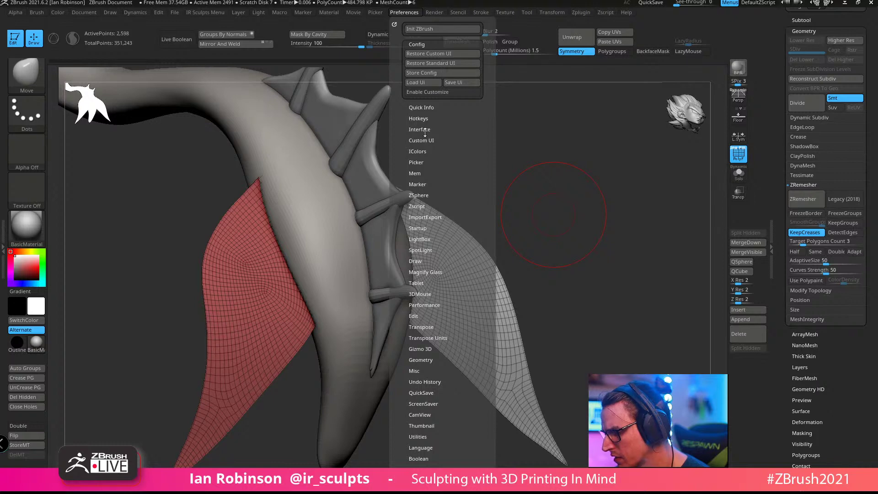
pyautogui.click(434, 173)
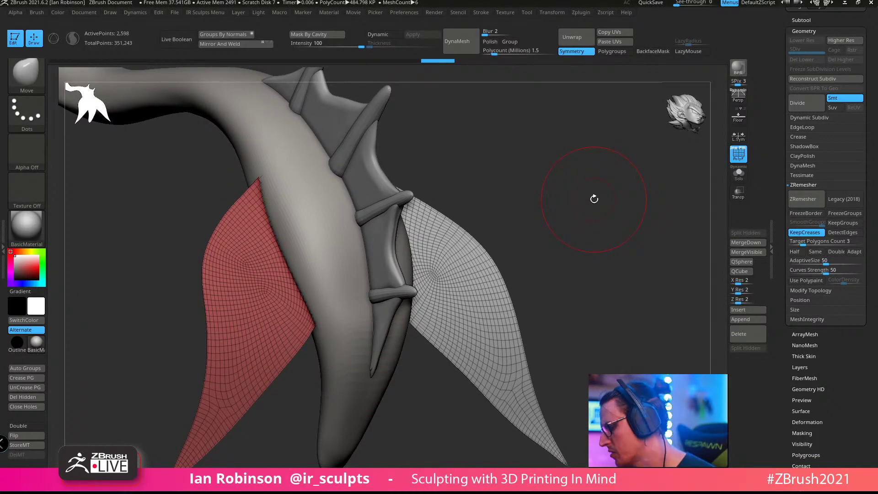
pyautogui.press('Tab')
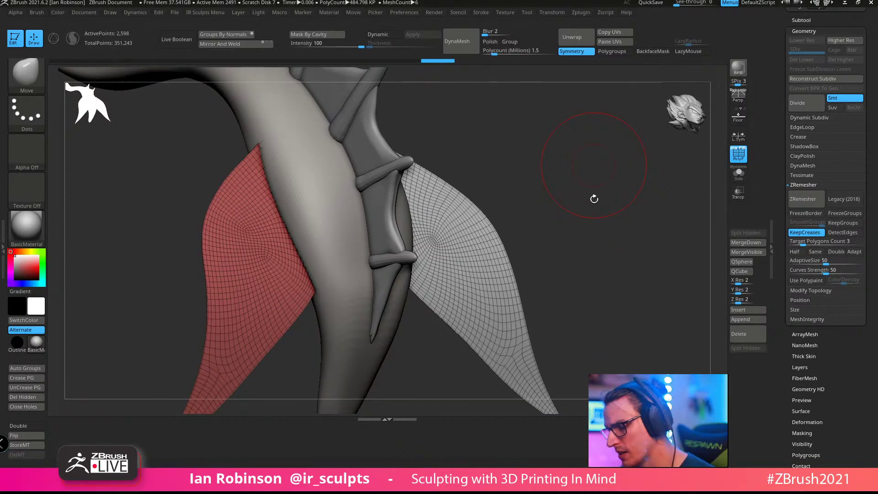
pyautogui.press('Tab')
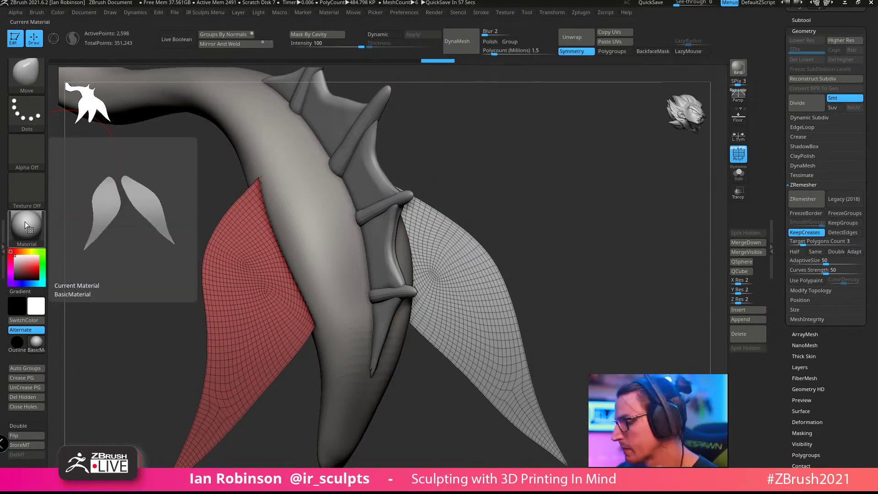
pyautogui.moveTo(568, 202); pyautogui.dragTo(611, 196)
pyautogui.moveTo(632, 259); pyautogui.dragTo(636, 264)
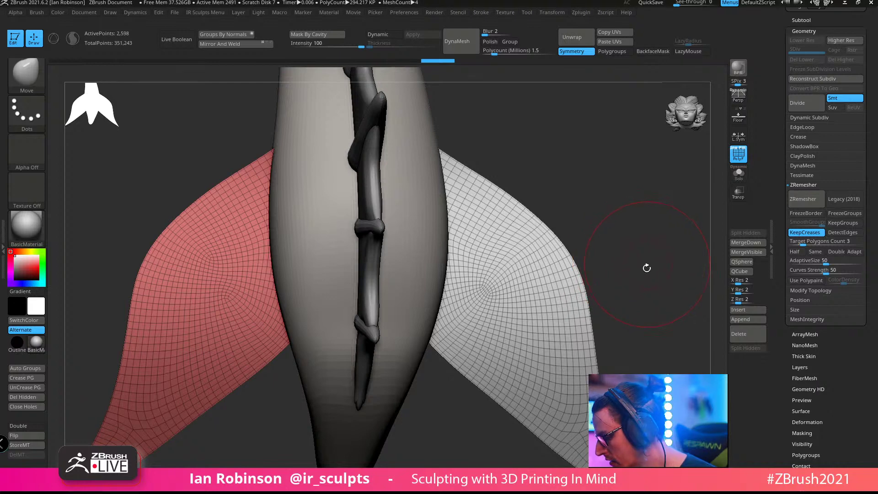
# Step: Try remeshing the side fins with ZRemesher at the Same polygon count, and undo back to the dense blue mesh
pyautogui.keyDown('alt'); pyautogui.moveTo(680, 321); pyautogui.dragTo(646, 302); pyautogui.keyUp('alt')
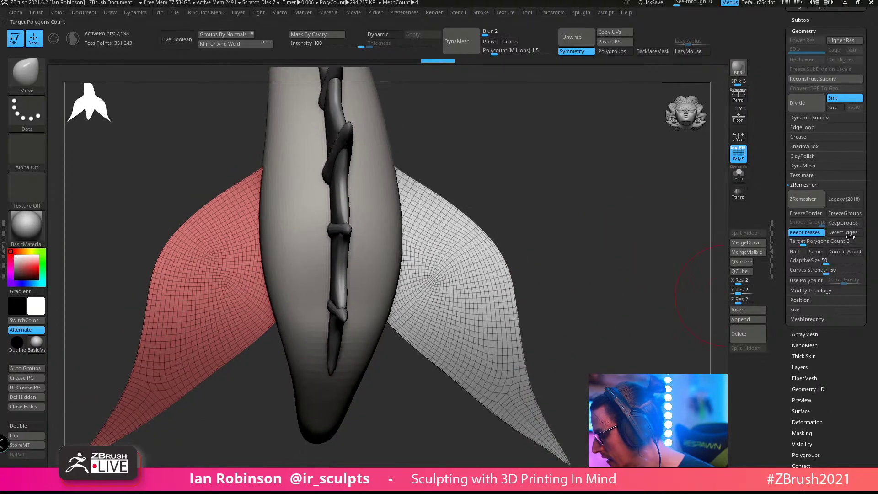
pyautogui.click(814, 252)
pyautogui.click(812, 203)
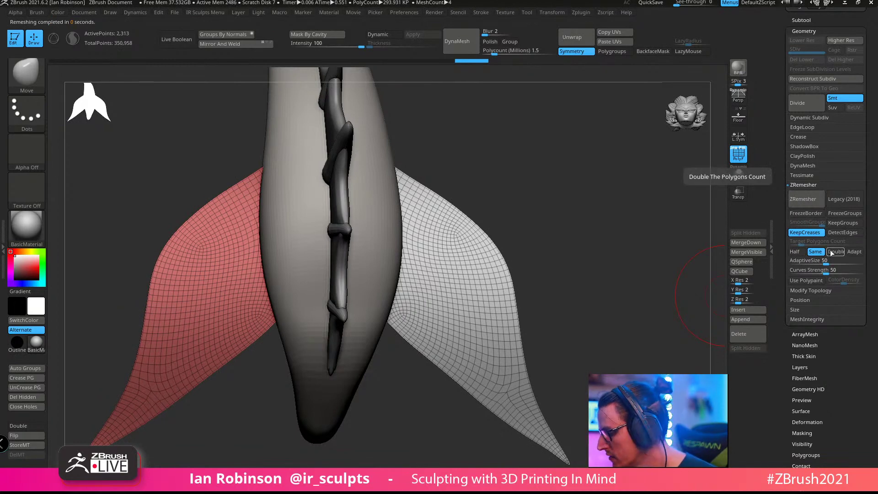
pyautogui.hotkey('ctrl', 'z')
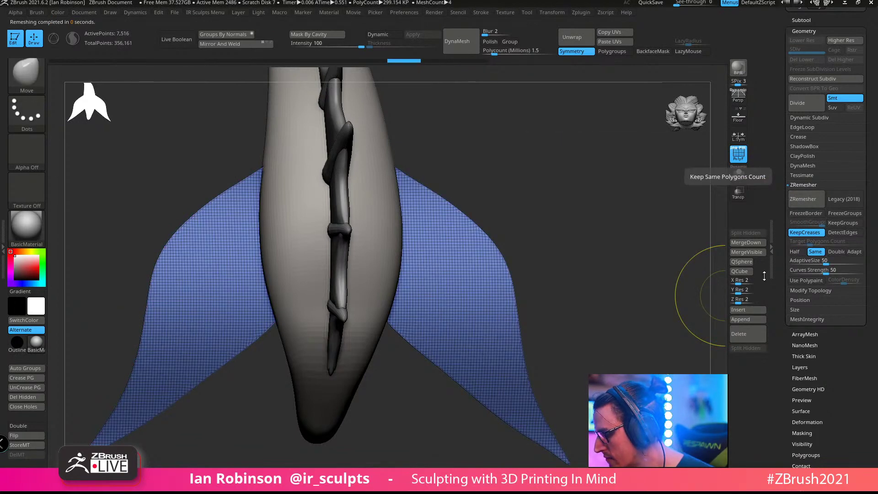
# Step: Try remeshing the side fins with Adapt on and a target polygon count of 5, undoing each attempt
pyautogui.click(812, 252)
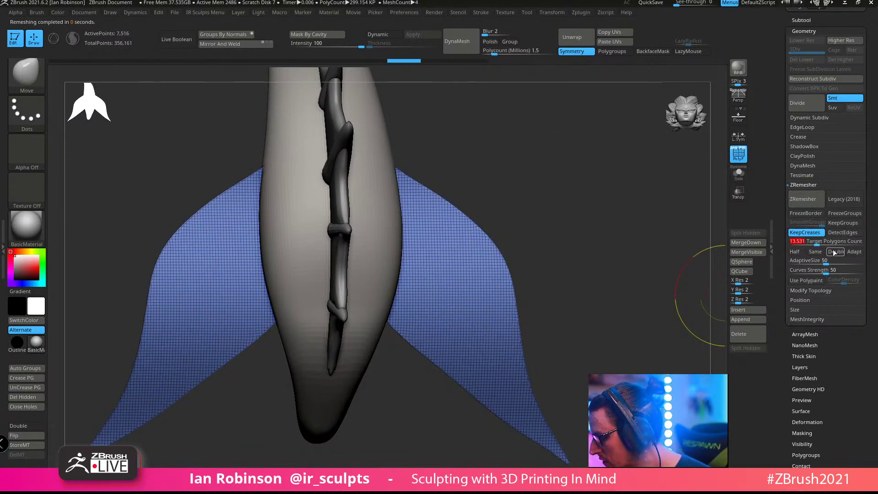
pyautogui.click(814, 252)
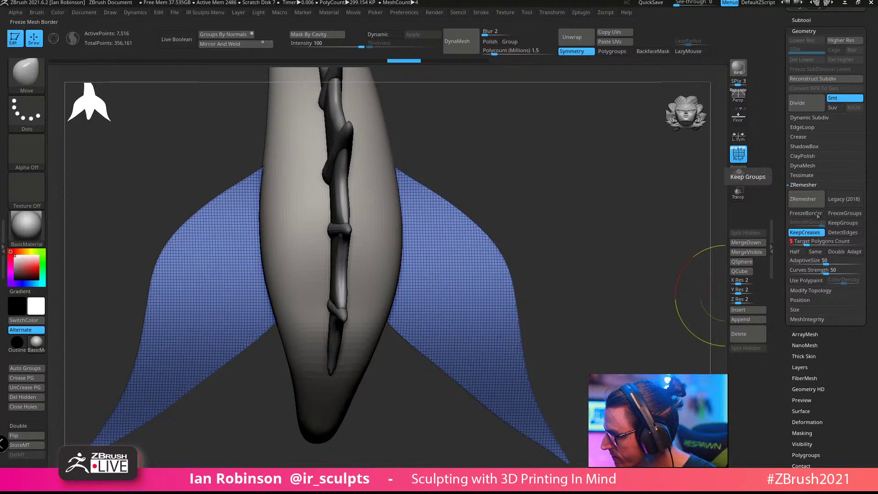
pyautogui.click(854, 252)
pyautogui.click(807, 199)
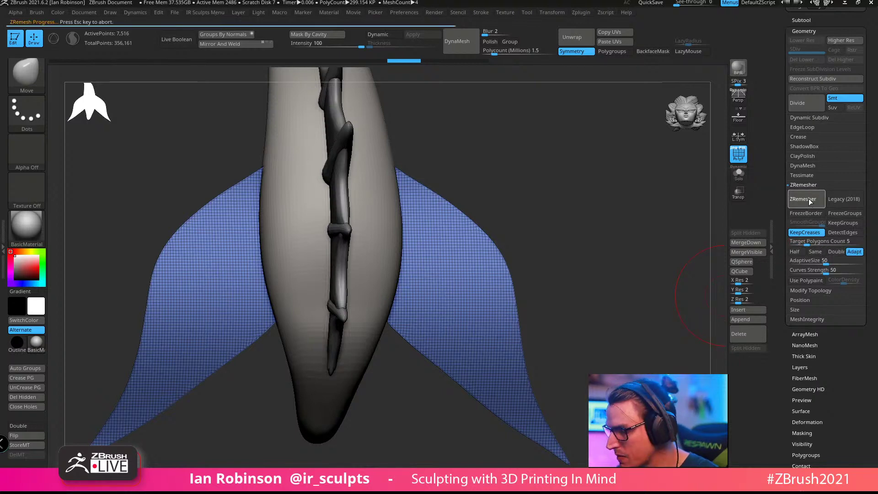
pyautogui.hotkey('ctrl', 'z')
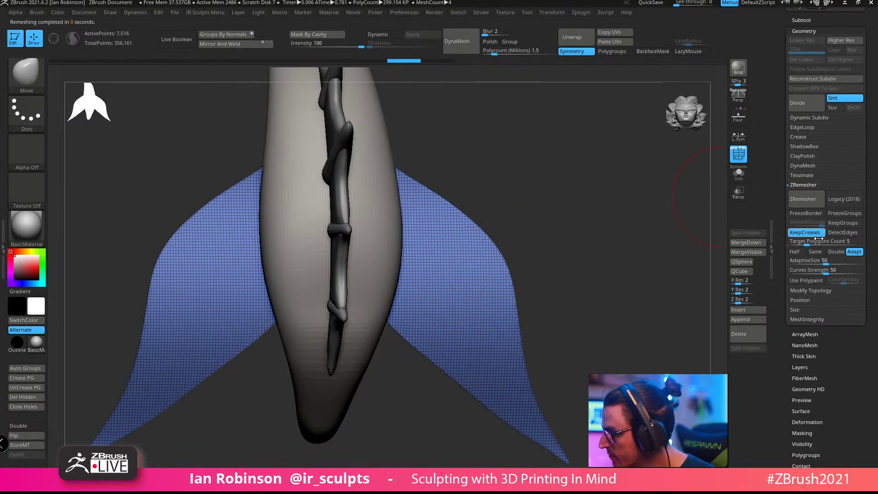
pyautogui.click(805, 200)
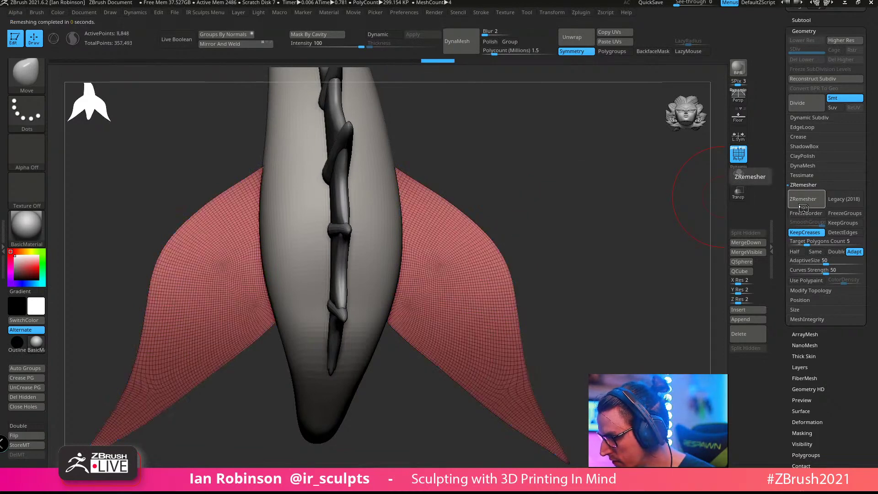
pyautogui.hotkey('ctrl', 'z')
# Step: Remesh the side fins with Adapt off at a target polygon count of 5, and again at 2
pyautogui.click(855, 252)
pyautogui.click(798, 203)
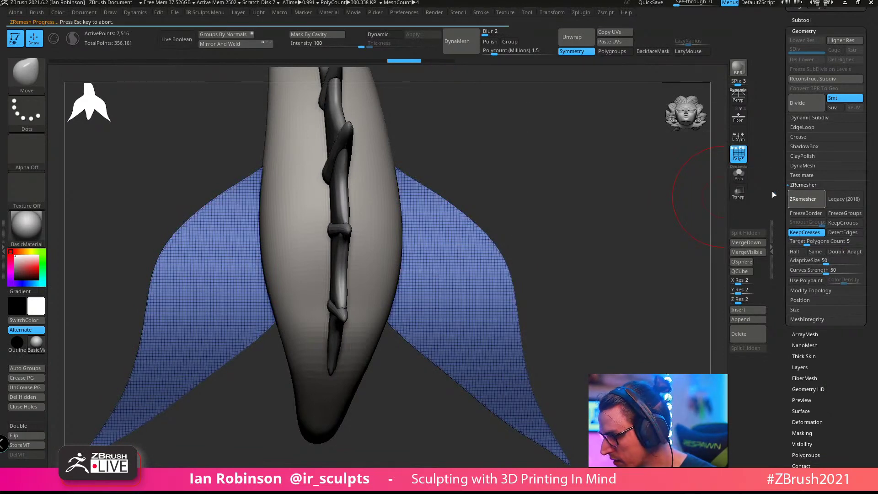
pyautogui.moveTo(627, 268); pyautogui.dragTo(669, 255)
pyautogui.moveTo(822, 241); pyautogui.dragTo(818, 241)
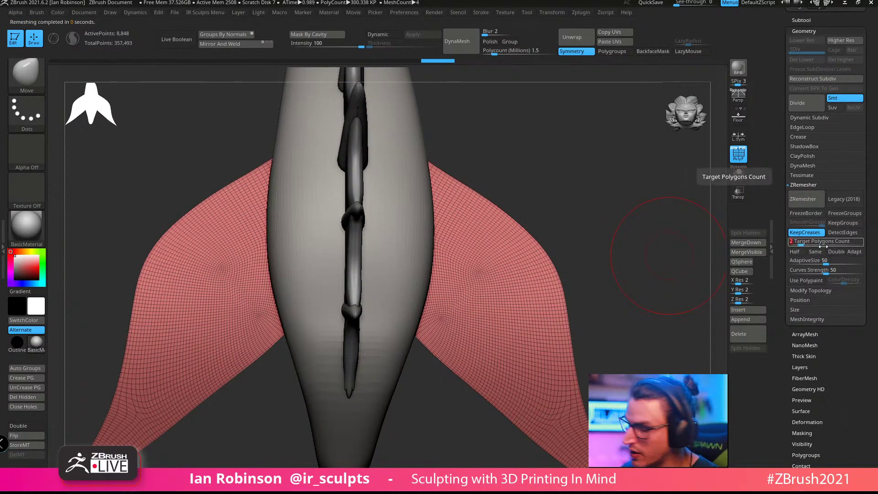
pyautogui.click(803, 199)
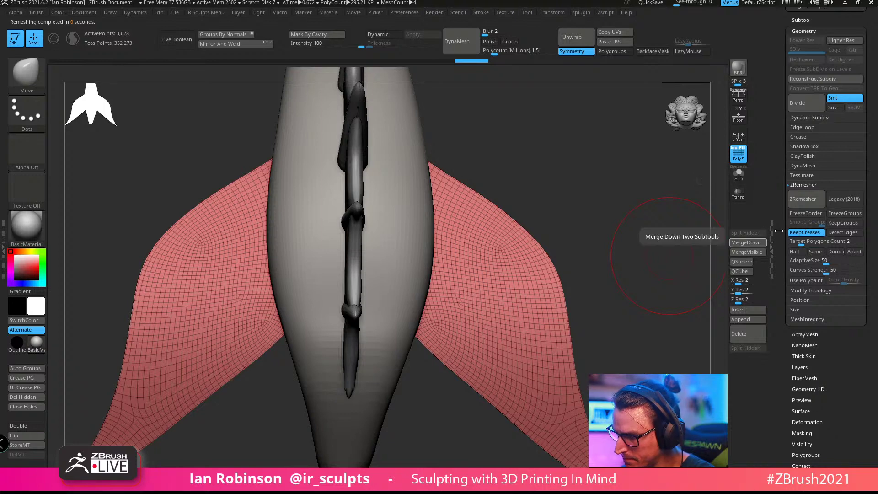
# Step: Remesh the side fins at a target polygon count of 1 and check the topology near the fin tip
pyautogui.click(803, 242)
pyautogui.write('1')
pyautogui.press('Return')
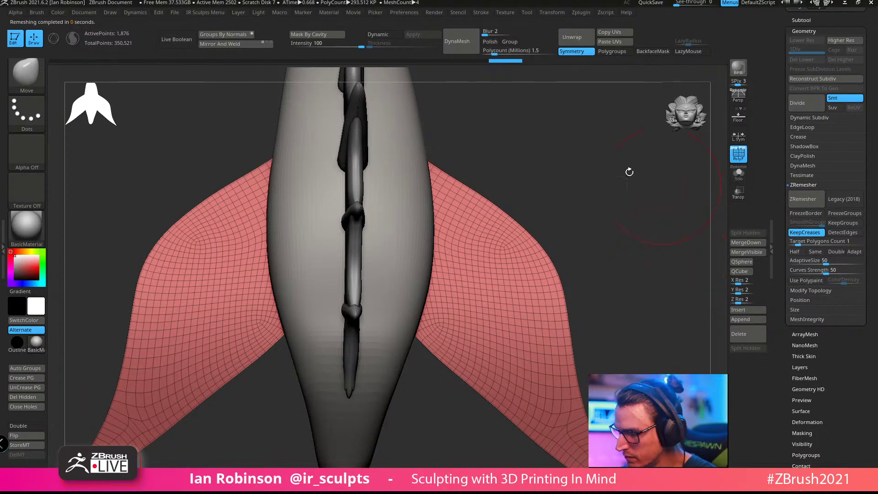
pyautogui.keyDown('alt'); pyautogui.moveTo(642, 270); pyautogui.dragTo(626, 282); pyautogui.keyUp('alt')
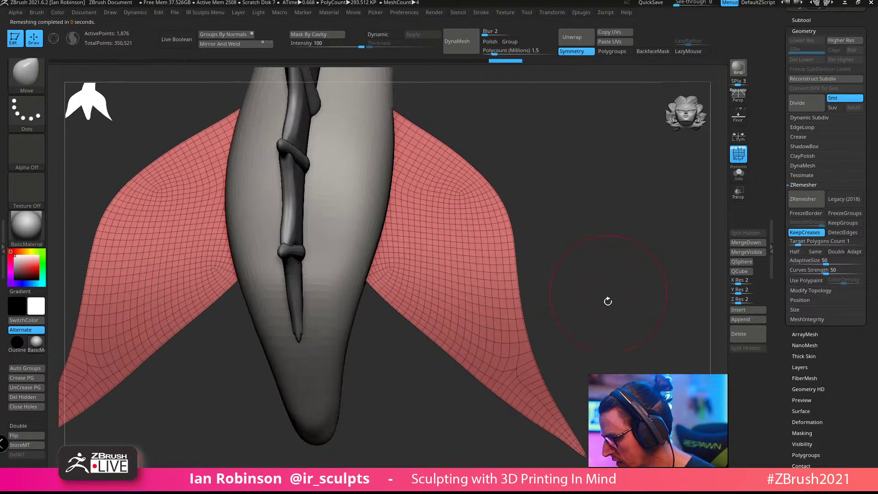
pyautogui.keyDown('alt'); pyautogui.moveTo(589, 328); pyautogui.dragTo(535, 391); pyautogui.keyUp('alt')
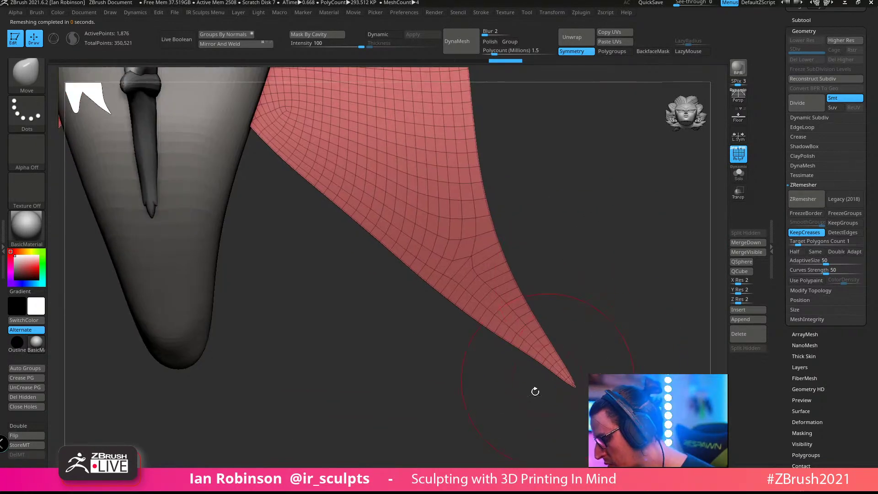
pyautogui.moveTo(631, 313); pyautogui.dragTo(515, 268)
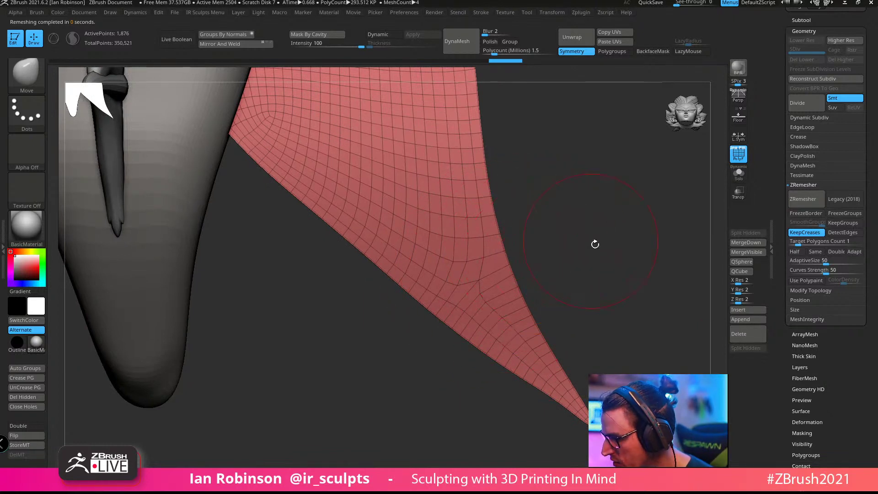
# Step: Remesh the side fins once at the Same polygon count, and again with Same off at a target of 0.5
pyautogui.click(814, 252)
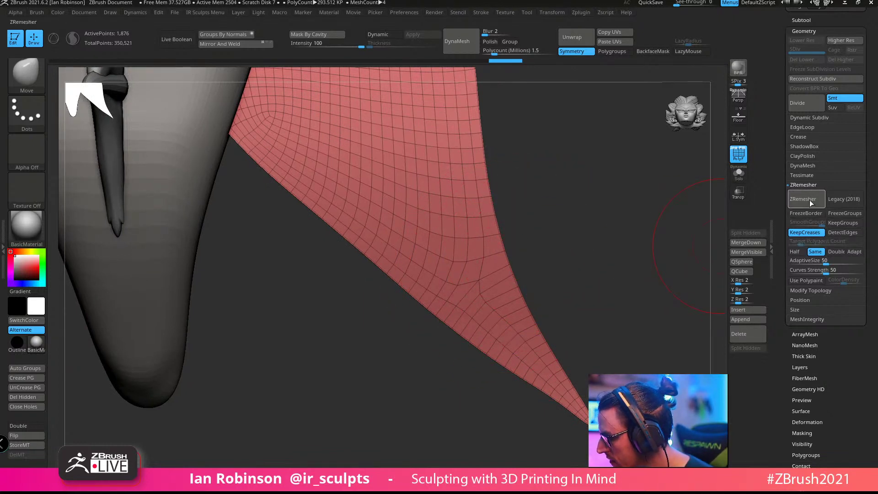
pyautogui.click(809, 200)
pyautogui.click(815, 251)
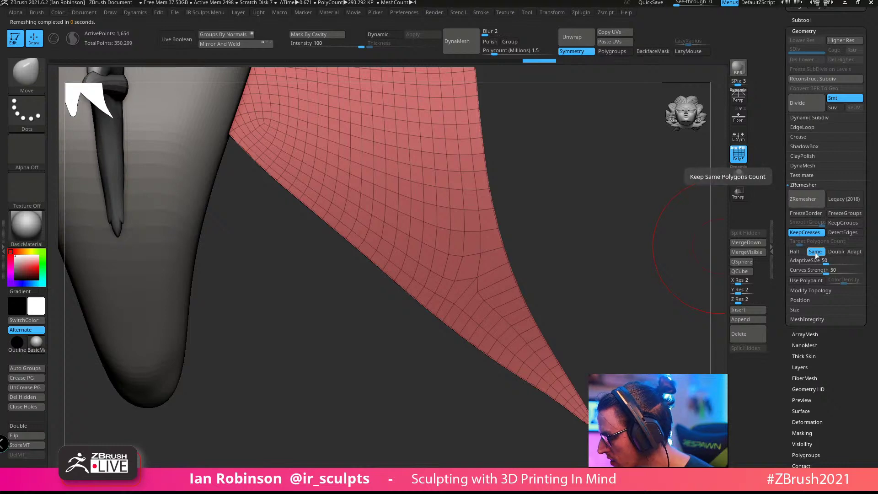
pyautogui.click(808, 242)
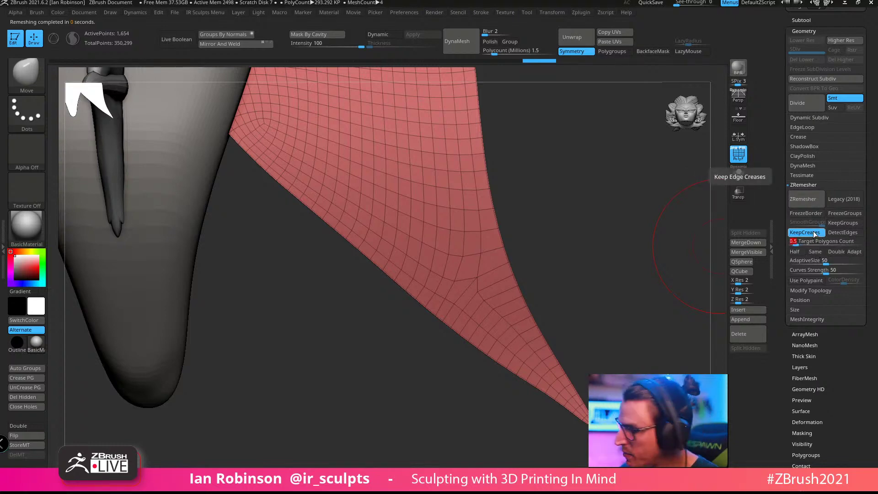
pyautogui.click(806, 200)
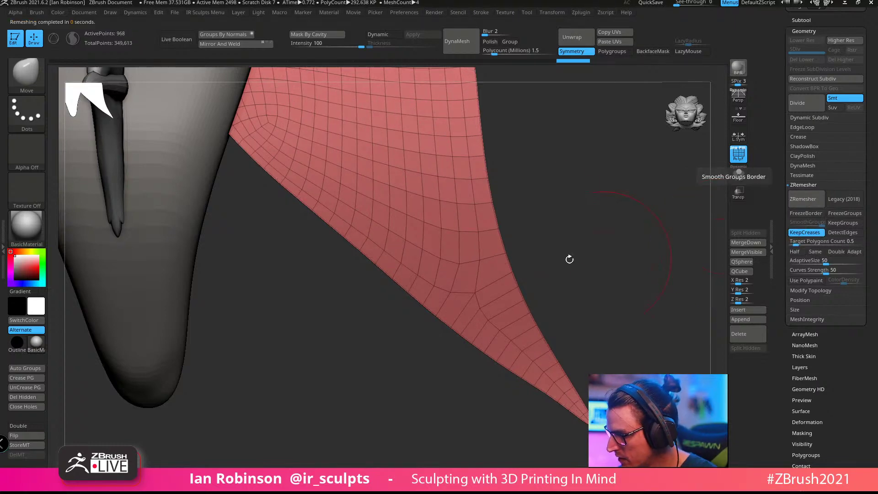
# Step: Turn on Dynamic Subdiv for the side fins and thicken them to about 0.059
pyautogui.keyDown('alt'); pyautogui.moveTo(579, 192); pyautogui.dragTo(488, 120); pyautogui.keyUp('alt')
pyautogui.click(379, 34)
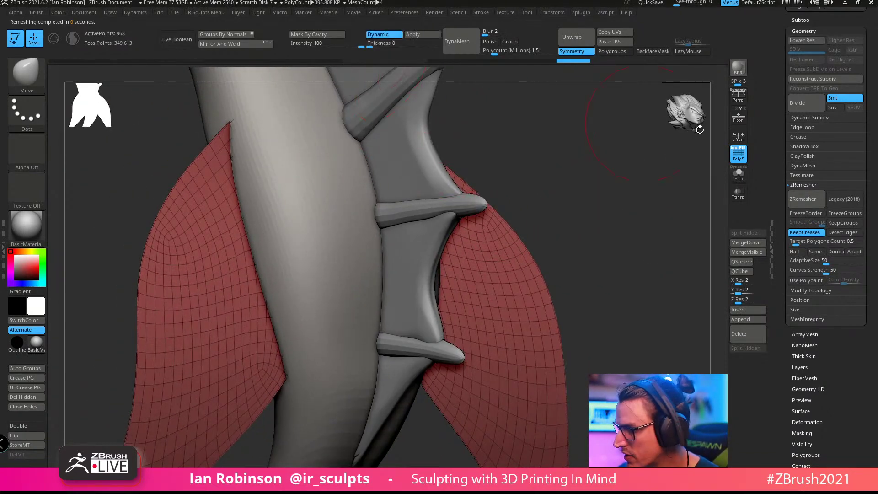
pyautogui.scroll(3, 807, 92)
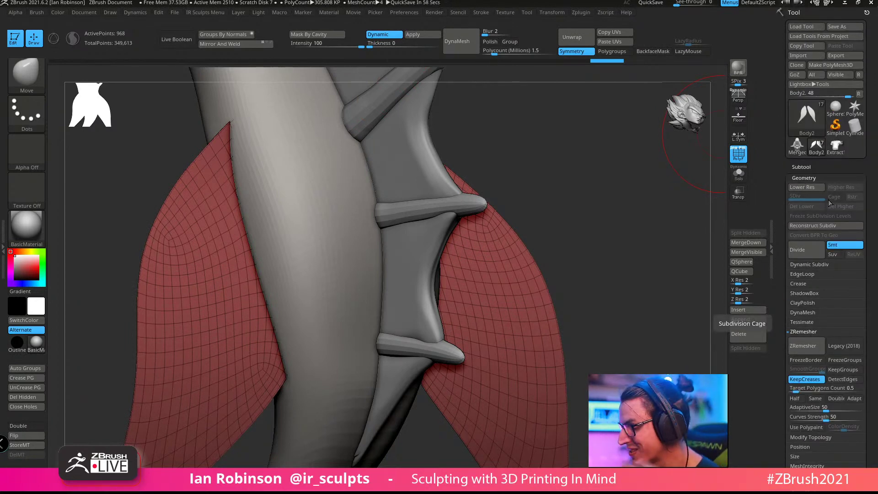
pyautogui.click(821, 263)
pyautogui.scroll(-2, 823, 205)
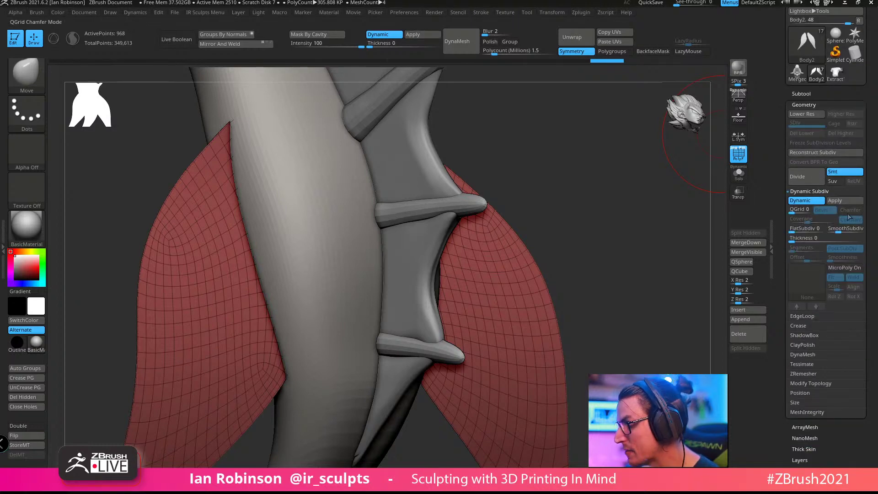
pyautogui.click(801, 238)
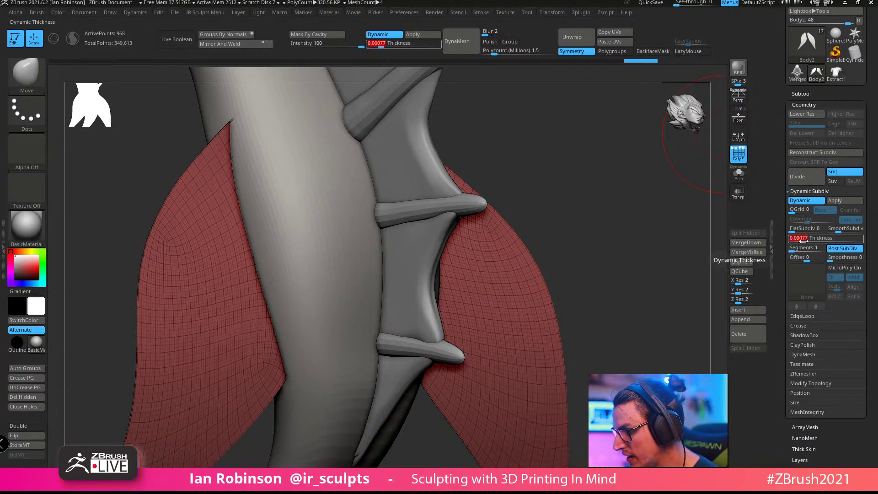
pyautogui.moveTo(794, 241); pyautogui.dragTo(819, 240)
pyautogui.moveTo(822, 240); pyautogui.dragTo(825, 241)
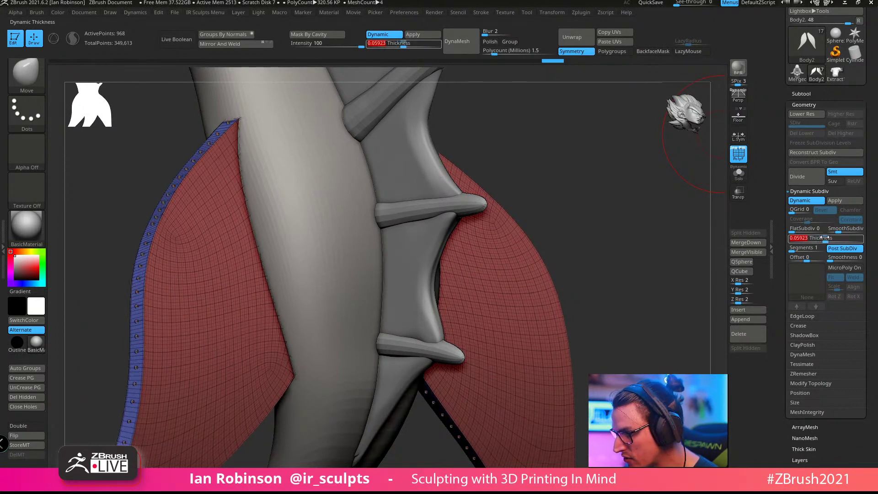
# Step: Set the side fins' Dynamic Subdiv thickness to 0.035 and check them from the side
pyautogui.moveTo(579, 197); pyautogui.dragTo(555, 198)
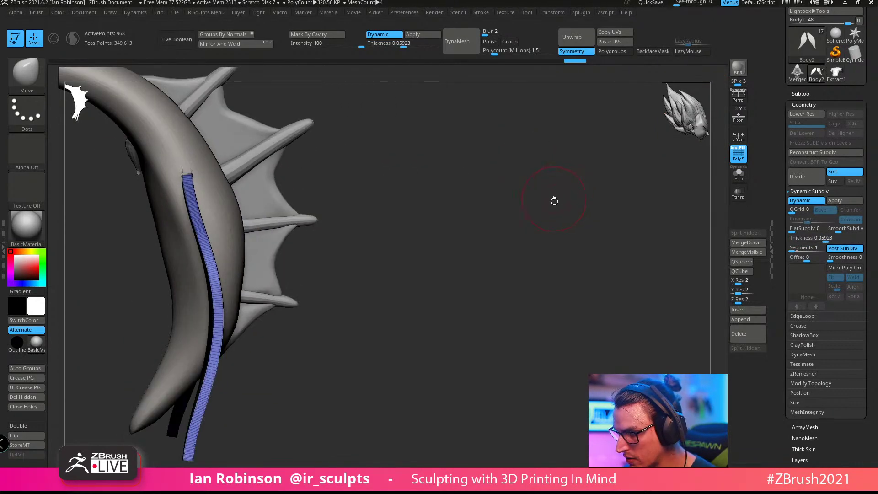
pyautogui.click(822, 240)
pyautogui.write('.035')
pyautogui.press('Return')
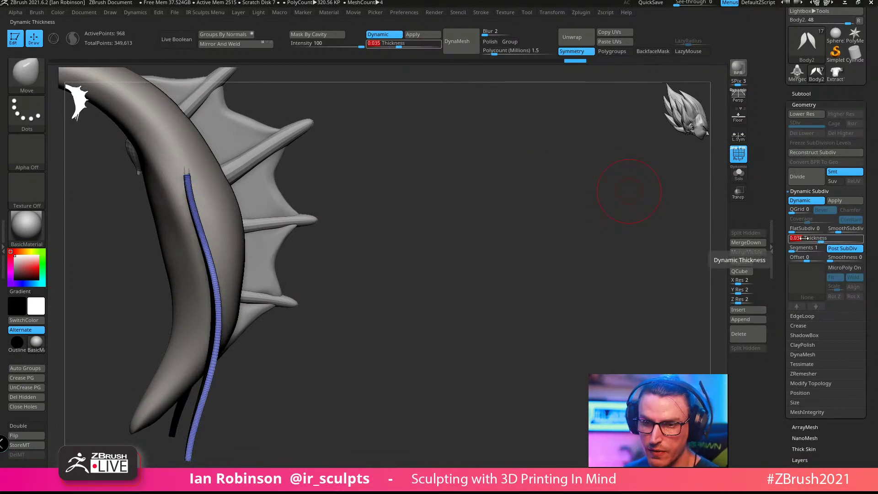
pyautogui.moveTo(514, 242); pyautogui.dragTo(305, 302)
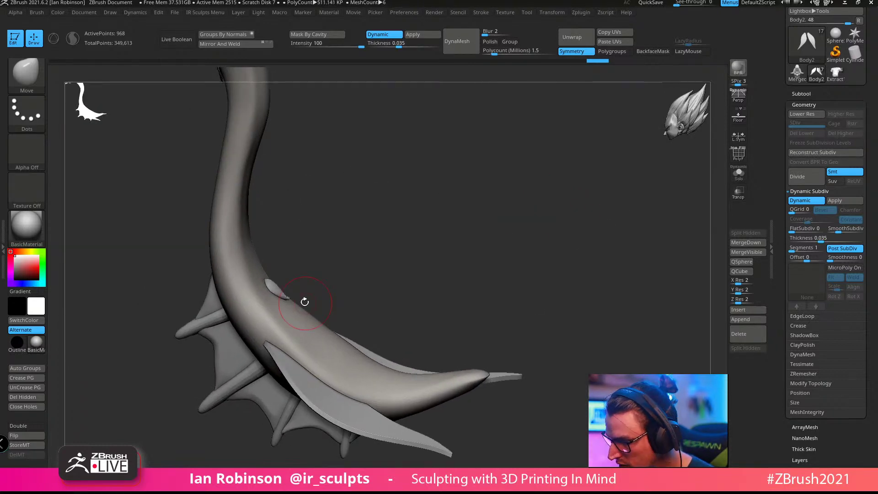
# Step: Make the dragon's main Body subtool active
pyautogui.keyDown('alt'); pyautogui.click(278, 287); pyautogui.keyUp('alt')
pyautogui.moveTo(338, 251)
pyautogui.mouseDown()
pyautogui.moveTo(363, 239)
pyautogui.moveTo(383, 253)
pyautogui.moveTo(357, 278)
pyautogui.moveTo(418, 264)
pyautogui.moveTo(445, 202)
pyautogui.moveTo(490, 237)
pyautogui.moveTo(536, 251)
pyautogui.moveTo(507, 406)
pyautogui.moveTo(401, 386)
pyautogui.moveTo(327, 286)
pyautogui.moveTo(325, 293)
pyautogui.mouseUp()
pyautogui.press('s')
pyautogui.keyDown('alt'); pyautogui.click(314, 325); pyautogui.keyUp('alt')
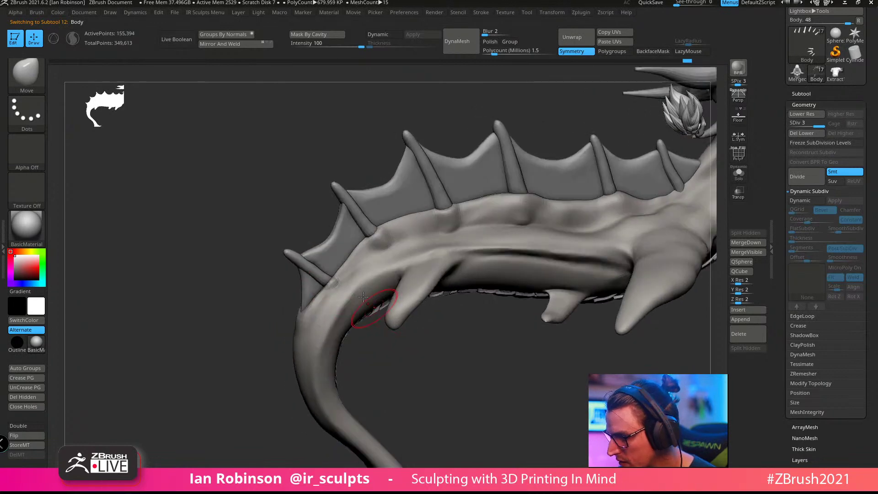
# Step: Examine the dragon's full silhouette, body and back fin from side and three-quarter angles
pyautogui.moveTo(384, 344); pyautogui.dragTo(352, 328)
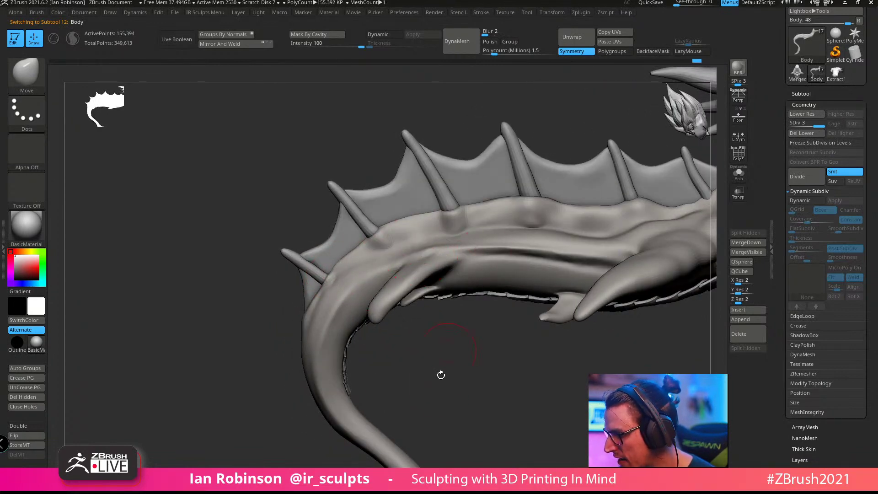
pyautogui.moveTo(441, 372); pyautogui.dragTo(567, 284)
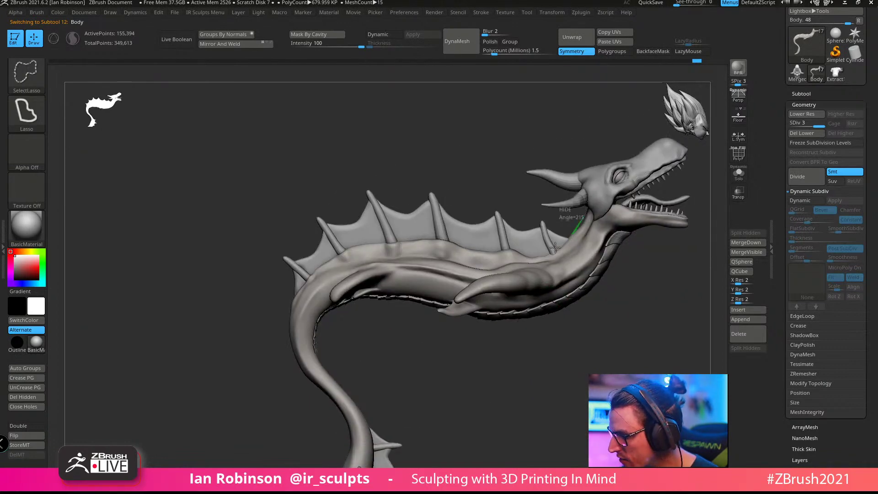
pyautogui.moveTo(618, 208)
pyautogui.keyDown('ctrl'); pyautogui.keyDown('shift'); pyautogui.mouseDown()
pyautogui.moveTo(388, 249)
pyautogui.moveTo(360, 366)
pyautogui.mouseUp(); pyautogui.keyUp('shift'); pyautogui.keyUp('ctrl')
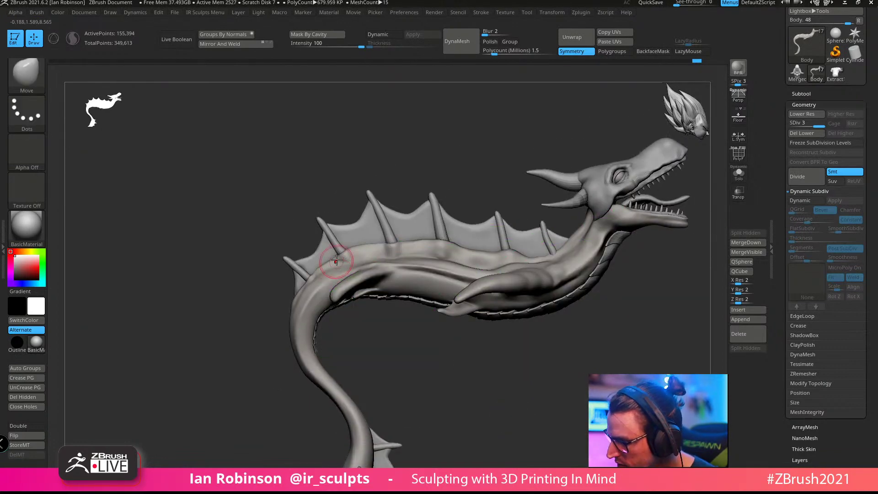
pyautogui.press('s')
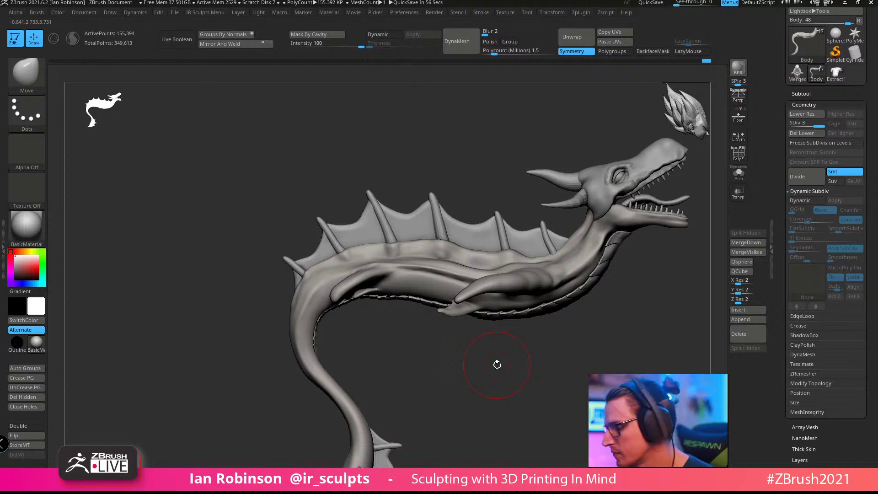
pyautogui.moveTo(497, 364); pyautogui.dragTo(474, 368)
pyautogui.click(393, 492)
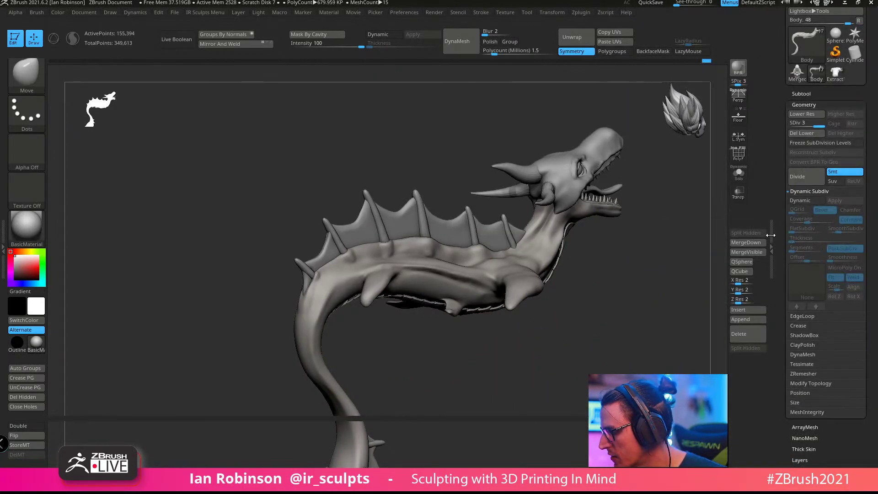
pyautogui.moveTo(771, 235); pyautogui.dragTo(799, 238)
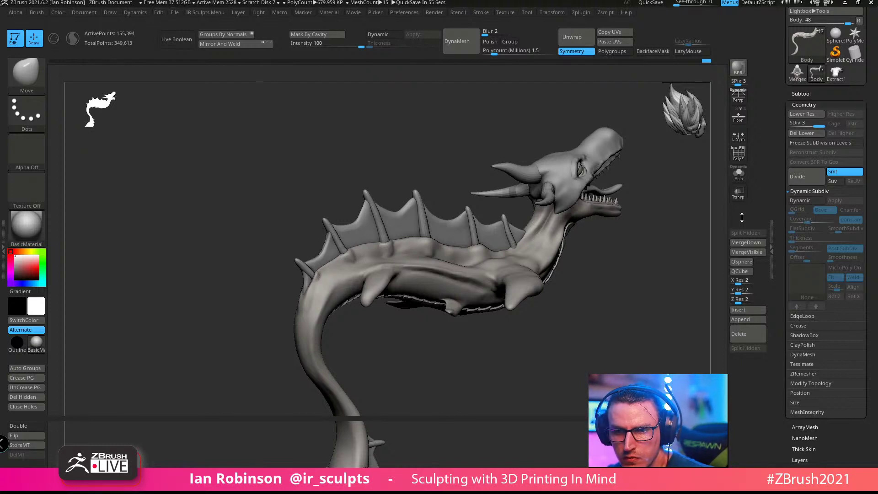
pyautogui.moveTo(741, 217); pyautogui.dragTo(537, 355)
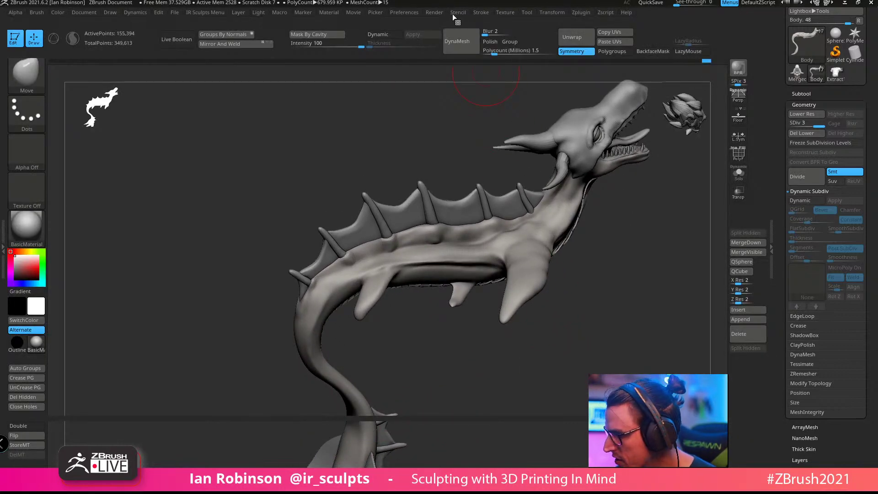
# Step: Restore the standard user interface, and return to the custom UI layout
pyautogui.click(414, 13)
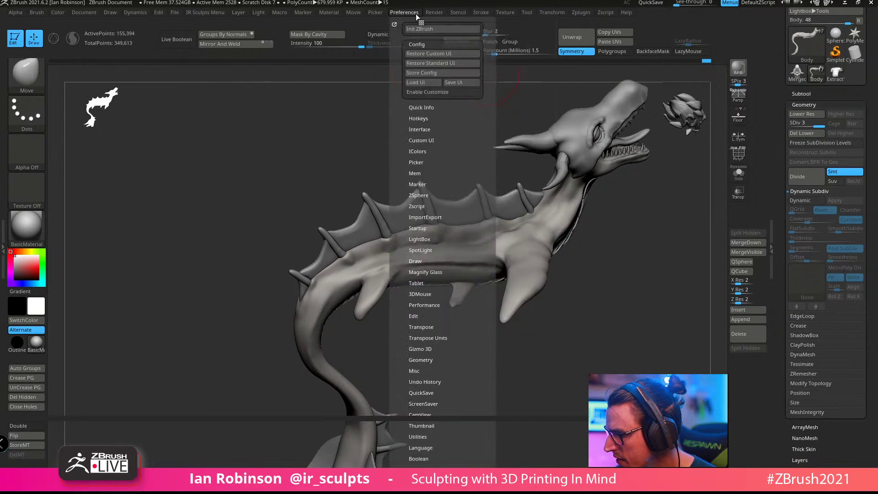
pyautogui.click(449, 63)
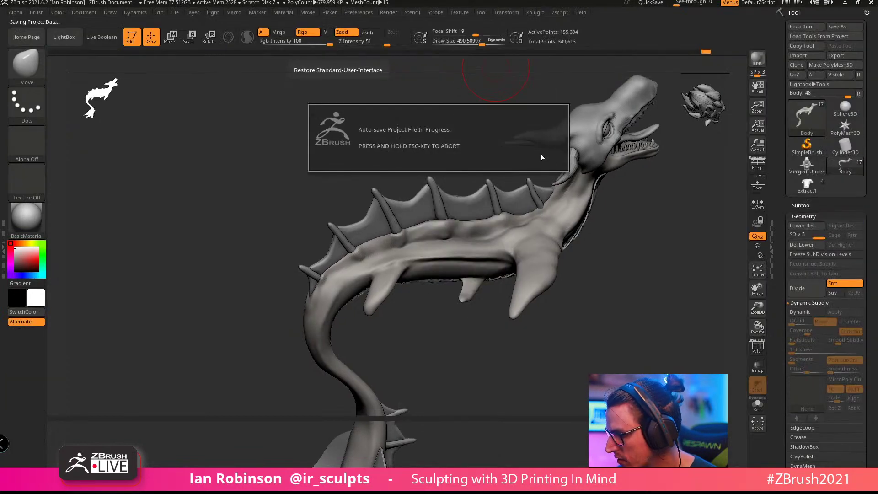
pyautogui.click(435, 12)
pyautogui.click(389, 12)
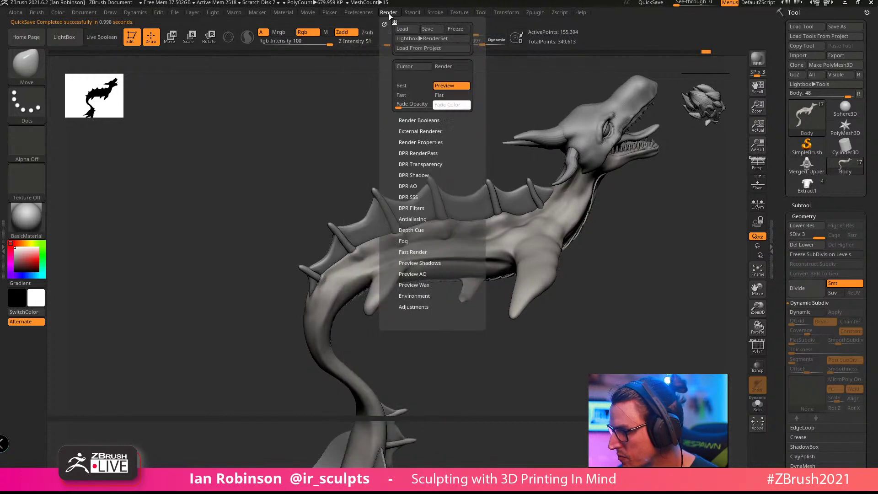
pyautogui.click(358, 12)
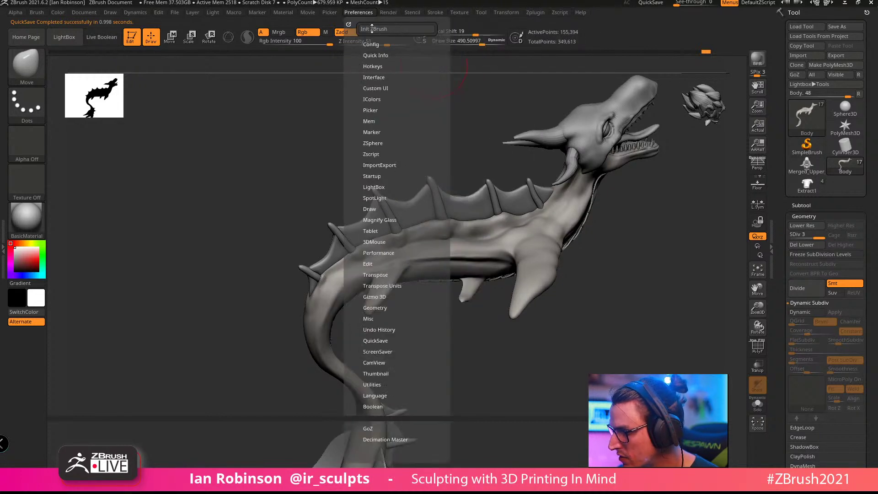
pyautogui.click(414, 54)
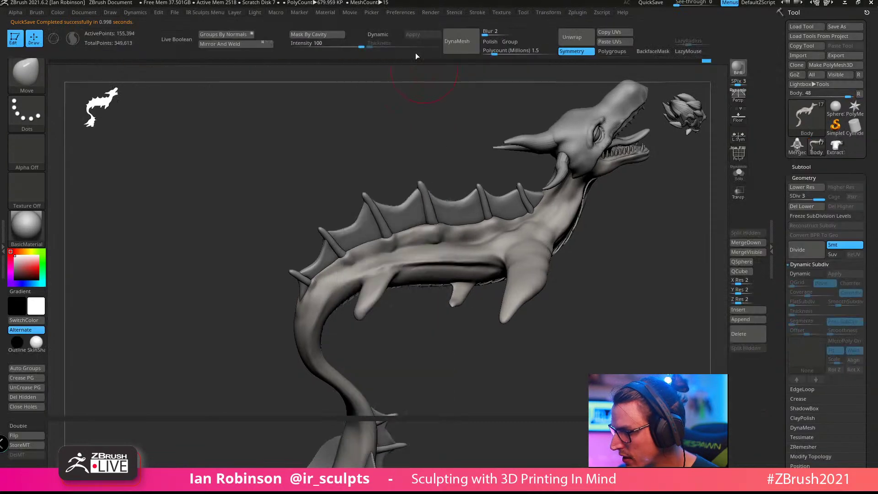
pyautogui.keyDown('alt'); pyautogui.moveTo(612, 317); pyautogui.dragTo(549, 329); pyautogui.keyUp('alt')
pyautogui.press('Tab')
pyautogui.press('Tab')
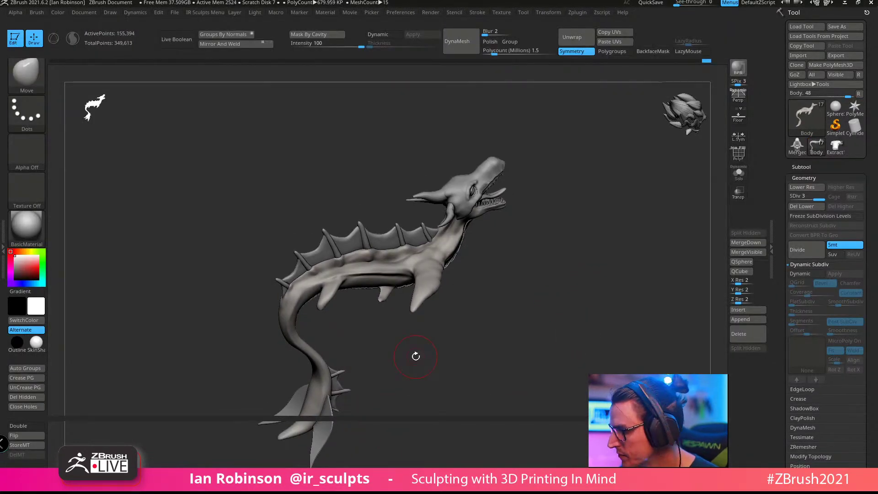
pyautogui.moveTo(415, 356); pyautogui.dragTo(530, 278)
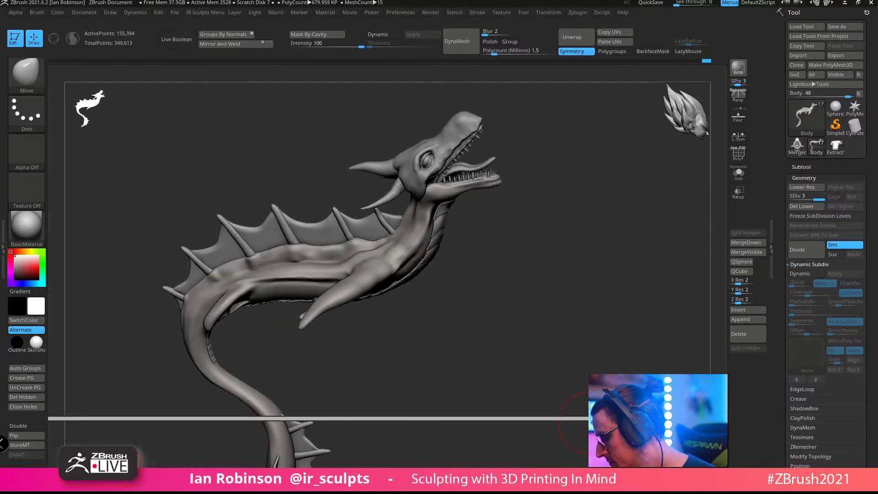
pyautogui.moveTo(443, 417); pyautogui.dragTo(443, 428)
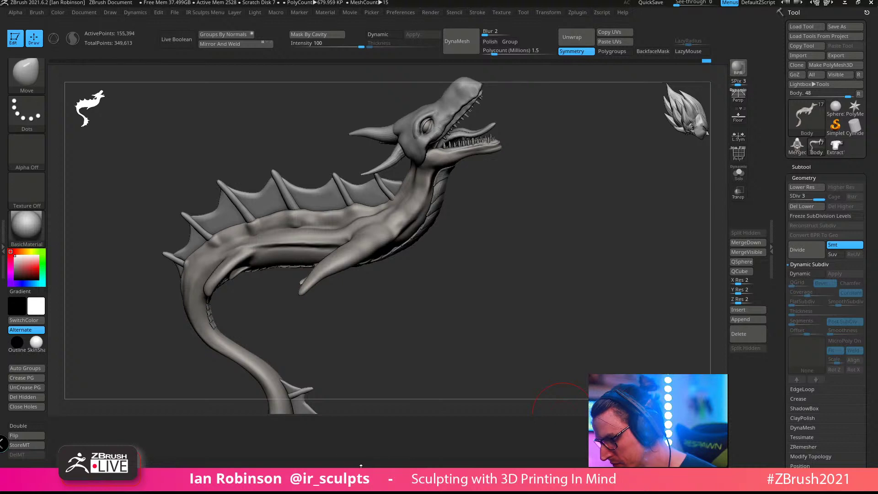
pyautogui.moveTo(422, 390); pyautogui.dragTo(517, 239)
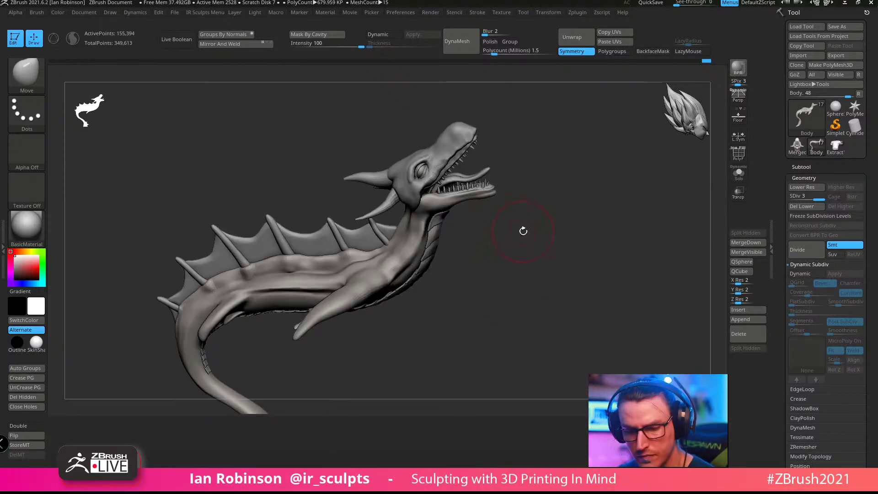
pyautogui.click(409, 419)
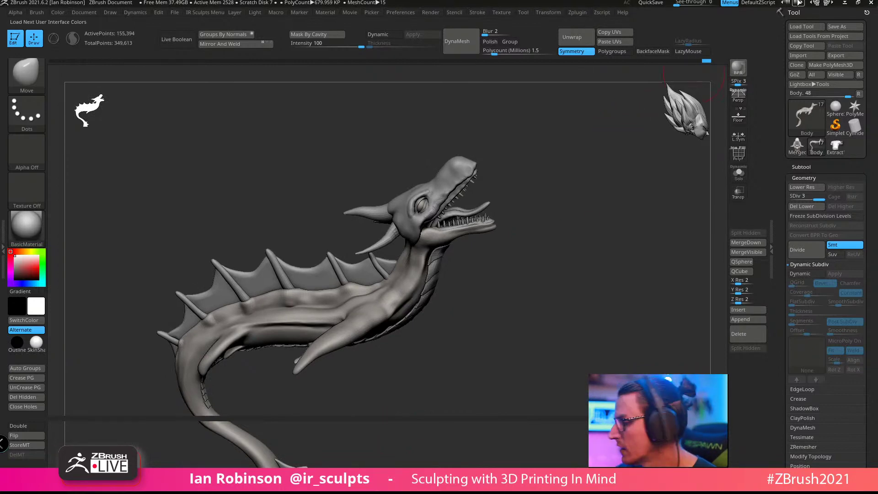
# Step: Save the dragon tool over the existing Olliphiest_BlockOut_03.ztl file
pyautogui.hotkey('ctrl', 's')
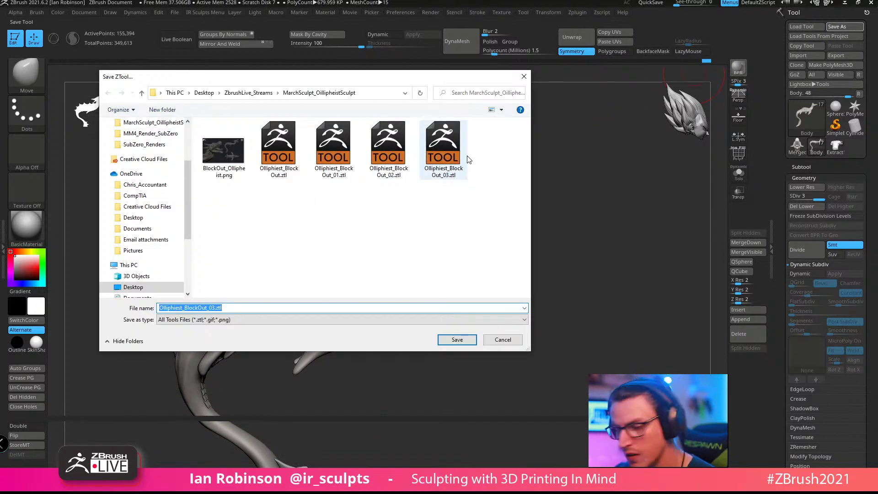
pyautogui.doubleClick(454, 156)
pyautogui.press('Return')
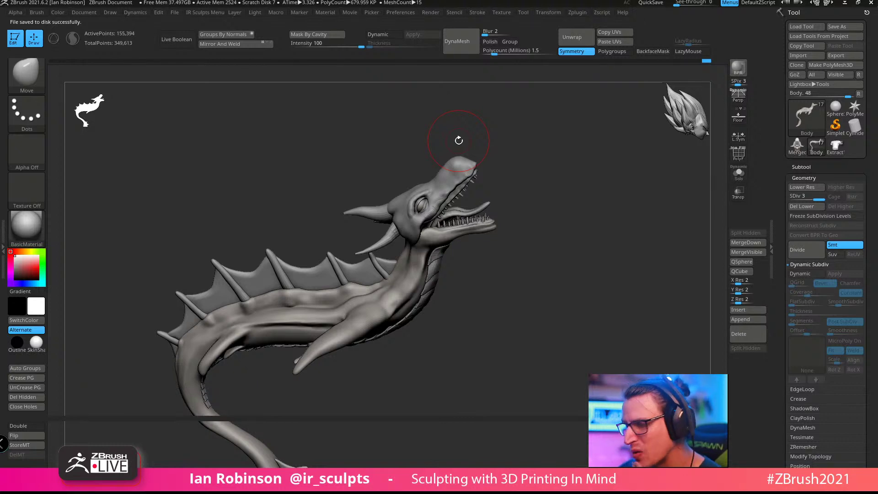
# Step: Make the dragon's Horns subtool active
pyautogui.moveTo(516, 152); pyautogui.dragTo(418, 368)
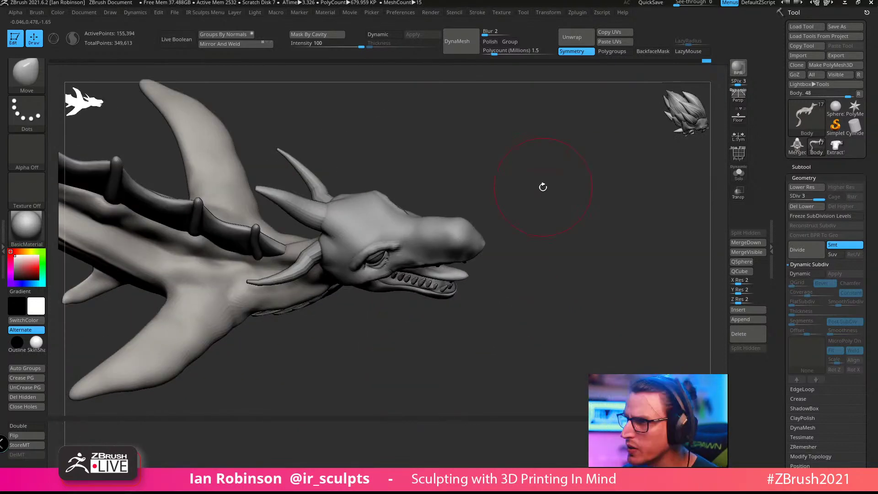
pyautogui.moveTo(543, 187)
pyautogui.mouseDown()
pyautogui.moveTo(541, 196)
pyautogui.moveTo(537, 185)
pyautogui.mouseUp()
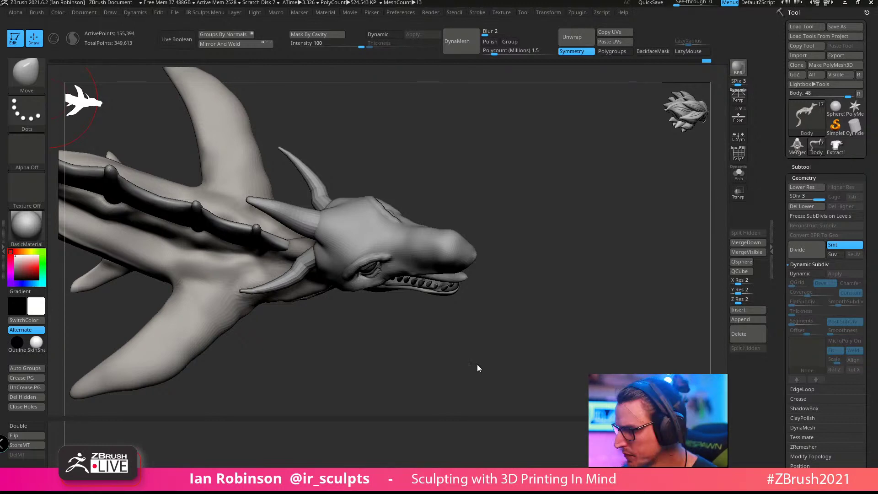
pyautogui.moveTo(477, 368); pyautogui.dragTo(558, 171)
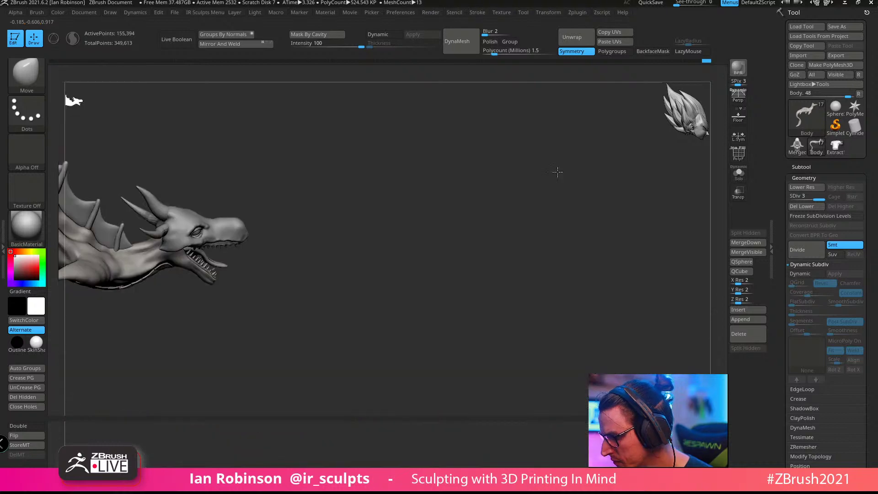
pyautogui.keyDown('alt'); pyautogui.moveTo(425, 197); pyautogui.dragTo(458, 309); pyautogui.keyUp('alt')
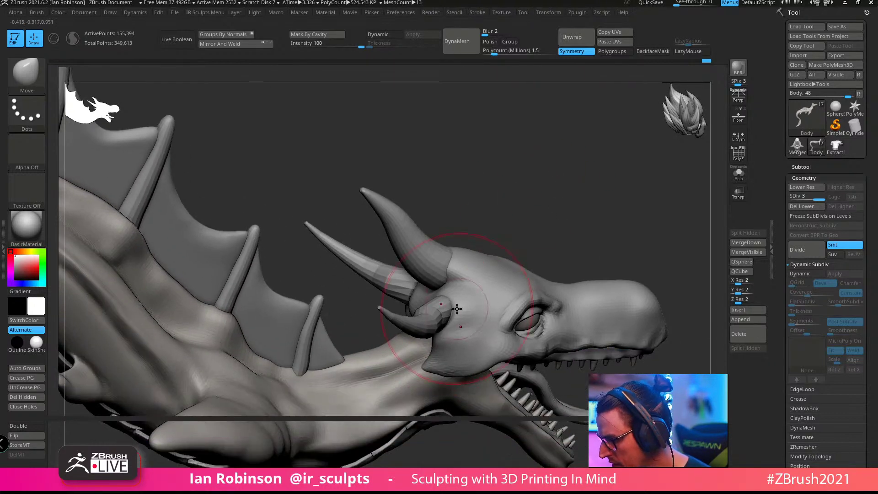
pyautogui.moveTo(516, 204); pyautogui.dragTo(518, 224)
pyautogui.keyDown('alt'); pyautogui.click(422, 315); pyautogui.keyUp('alt')
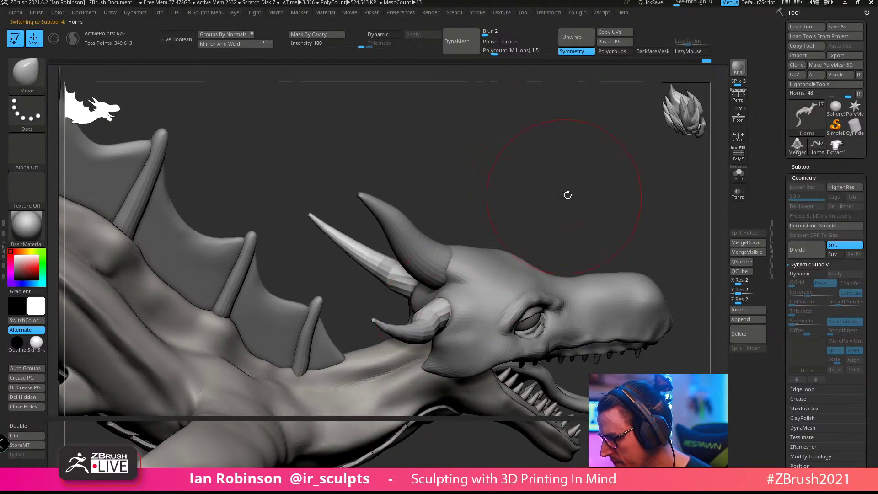
# Step: Switch the Horns subtool from the transpose line to the Gizmo 3D manipulator
pyautogui.moveTo(567, 195)
pyautogui.mouseDown()
pyautogui.moveTo(553, 166)
pyautogui.moveTo(550, 116)
pyautogui.mouseUp()
pyautogui.press('w')
pyautogui.moveTo(498, 134)
pyautogui.mouseDown()
pyautogui.moveTo(503, 196)
pyautogui.moveTo(507, 188)
pyautogui.mouseUp()
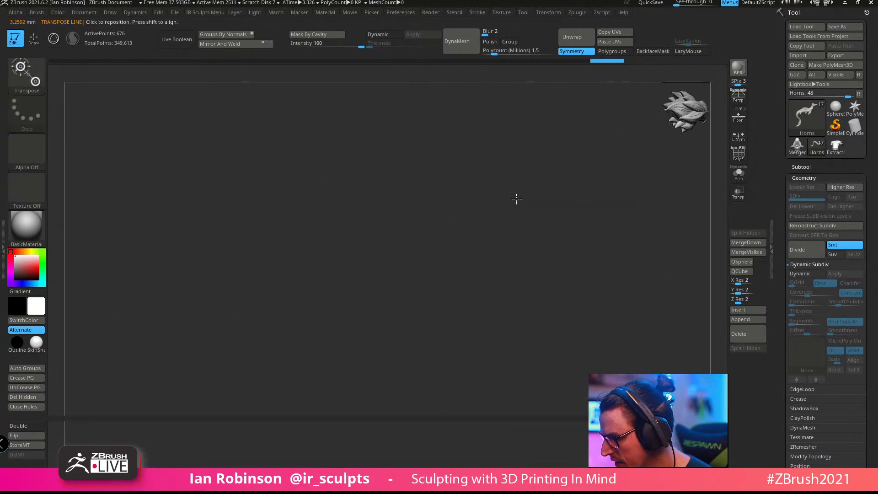
pyautogui.press('f')
pyautogui.press('space')
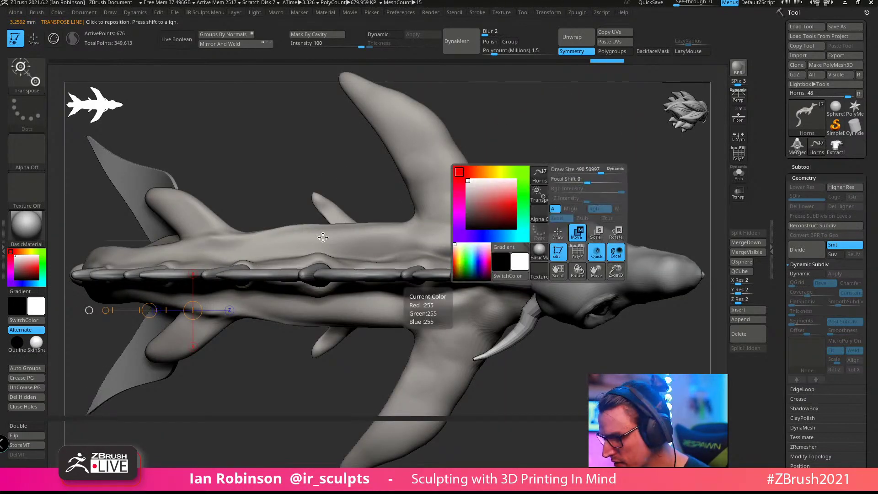
pyautogui.press('y')
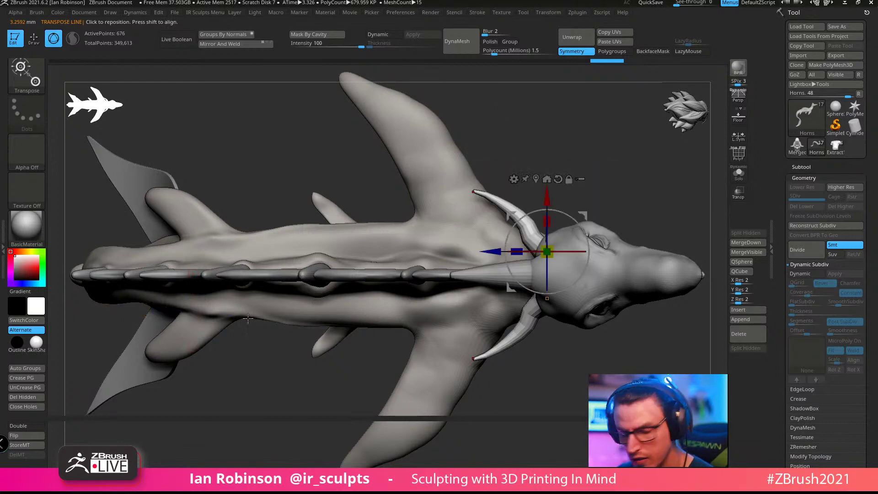
pyautogui.keyDown('alt'); pyautogui.moveTo(598, 162); pyautogui.dragTo(568, 168); pyautogui.keyUp('alt')
pyautogui.moveTo(508, 201); pyautogui.dragTo(553, 171)
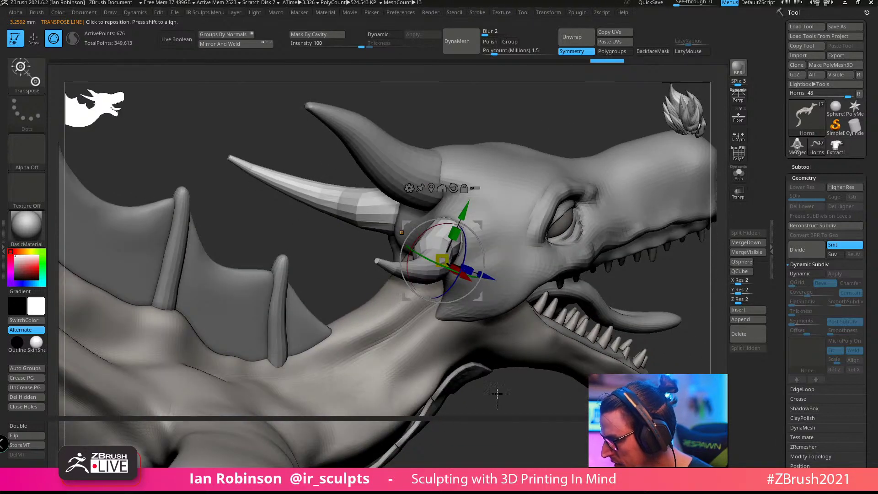
# Step: Try duplicating the side horns and moving and rotating the copies beneath the originals near the jaw
pyautogui.moveTo(497, 393); pyautogui.dragTo(445, 237)
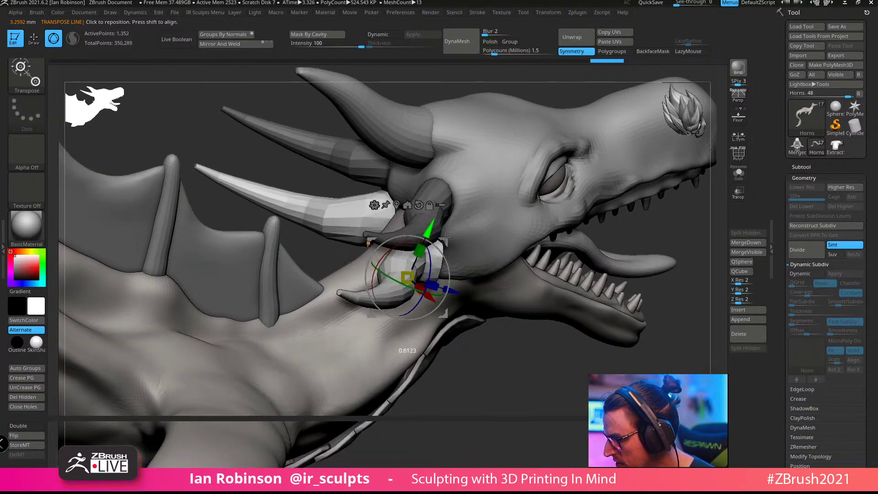
pyautogui.moveTo(517, 372); pyautogui.dragTo(468, 353)
pyautogui.moveTo(447, 315); pyautogui.dragTo(493, 303)
pyautogui.moveTo(538, 363); pyautogui.dragTo(515, 309)
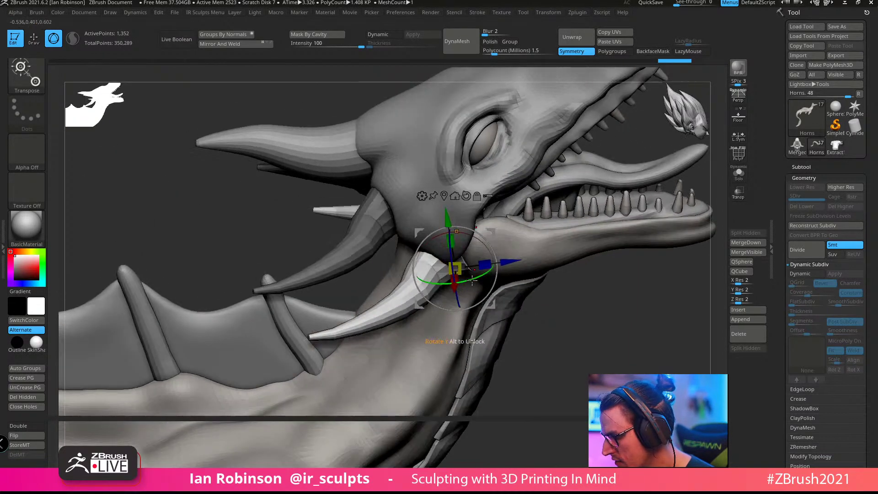
pyautogui.moveTo(484, 242); pyautogui.dragTo(470, 231)
pyautogui.moveTo(490, 234); pyautogui.dragTo(459, 221)
pyautogui.moveTo(538, 341); pyautogui.dragTo(534, 303)
pyautogui.moveTo(461, 238); pyautogui.dragTo(483, 225)
# Step: Undo the horn duplication and its placement, and return to draw mode
pyautogui.hotkey('ctrl', 'z')
pyautogui.moveTo(582, 346)
pyautogui.mouseDown()
pyautogui.moveTo(595, 228)
pyautogui.moveTo(599, 283)
pyautogui.moveTo(613, 288)
pyautogui.moveTo(612, 241)
pyautogui.moveTo(608, 273)
pyautogui.mouseUp()
pyautogui.hotkey('ctrl', 'z')
pyautogui.hotkey('ctrl', 'z')
pyautogui.hotkey('ctrl', 'z')
pyautogui.hotkey('ctrl', 'z')
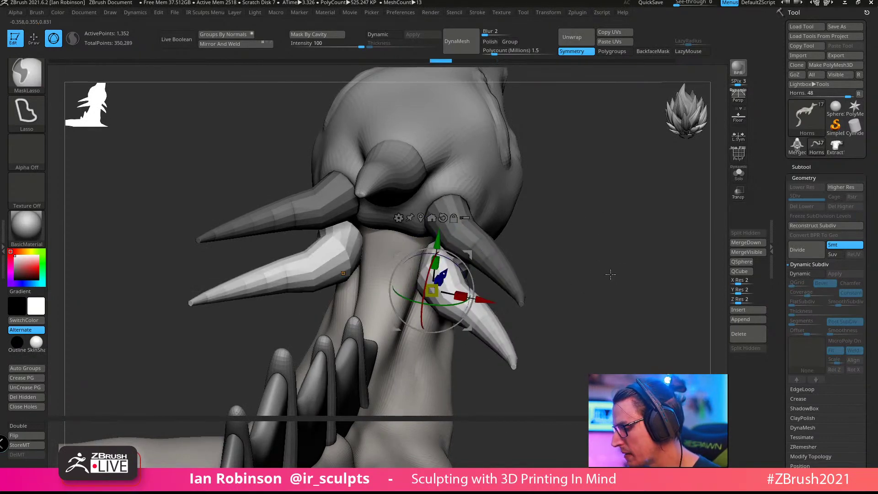
pyautogui.press('q')
pyautogui.moveTo(629, 306)
pyautogui.mouseDown()
pyautogui.moveTo(601, 306)
pyautogui.moveTo(467, 147)
pyautogui.mouseUp()
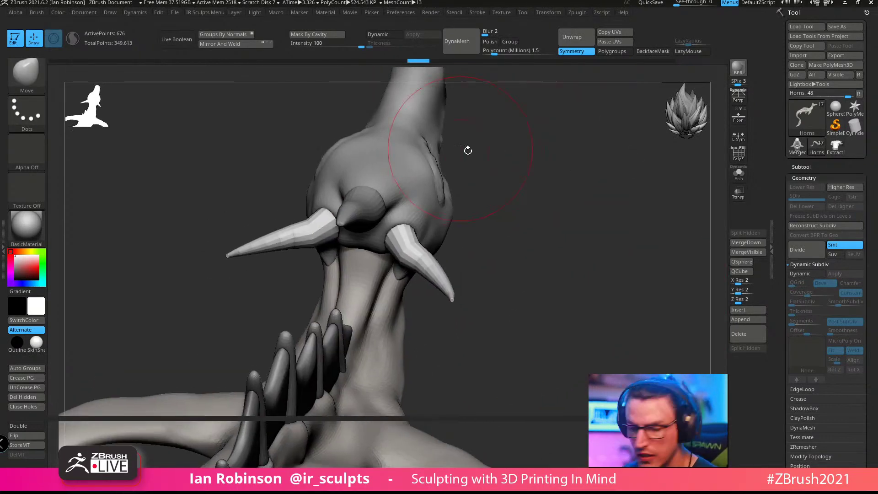
# Step: Choose the ExtrudeProfile brush with its circle profile for working around the dragon's horns
pyautogui.press('b')
pyautogui.press('e')
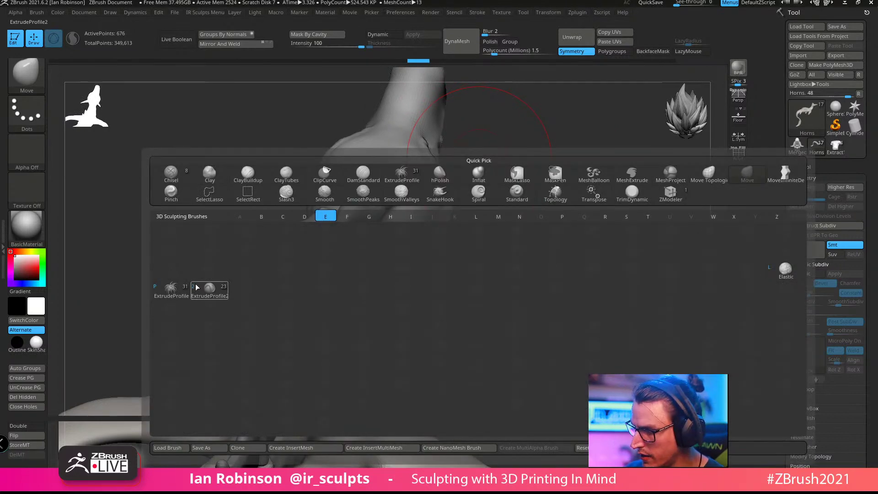
pyautogui.click(183, 292)
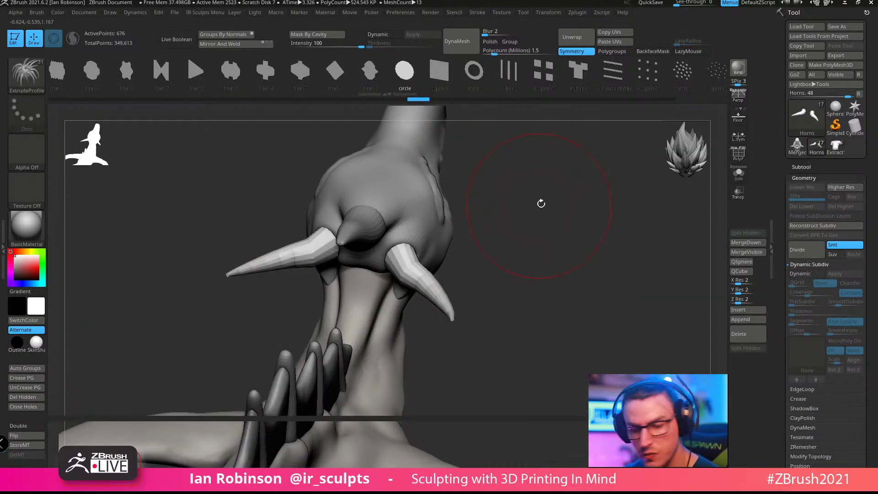
pyautogui.moveTo(545, 240); pyautogui.dragTo(570, 228)
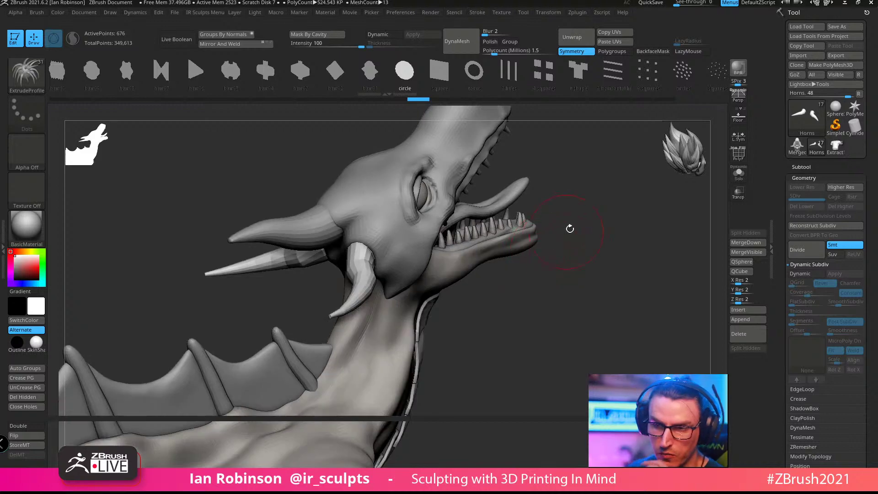
pyautogui.moveTo(520, 73)
pyautogui.mouseDown()
pyautogui.moveTo(251, 91)
pyautogui.moveTo(213, 102)
pyautogui.moveTo(580, 77)
pyautogui.moveTo(290, 92)
pyautogui.moveTo(526, 78)
pyautogui.mouseUp()
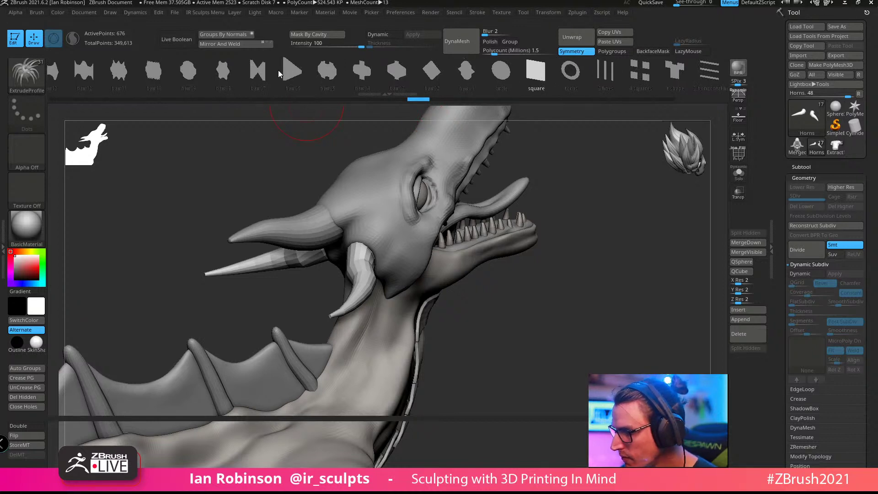
pyautogui.moveTo(278, 70); pyautogui.dragTo(382, 75)
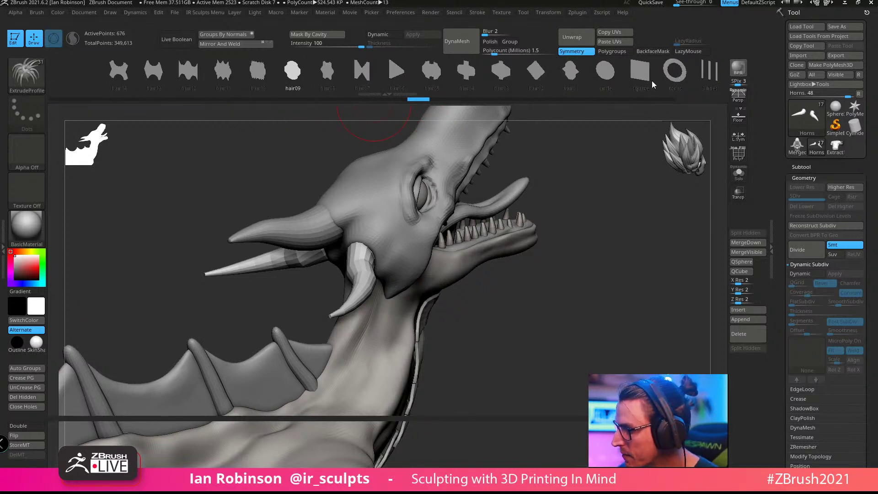
pyautogui.click(608, 73)
pyautogui.moveTo(572, 261); pyautogui.dragTo(607, 247)
# Step: Dock the Stroke palette in the side tray and expand its Curve settings
pyautogui.click(4, 254)
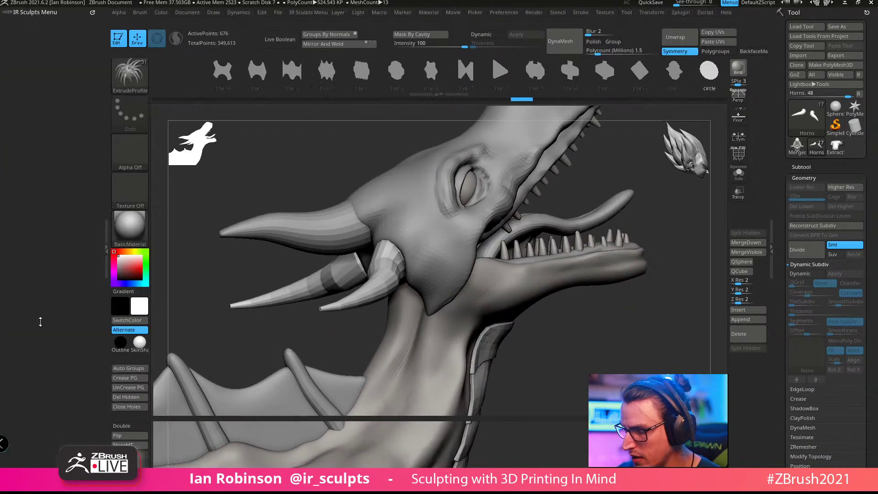
pyautogui.click(495, 13)
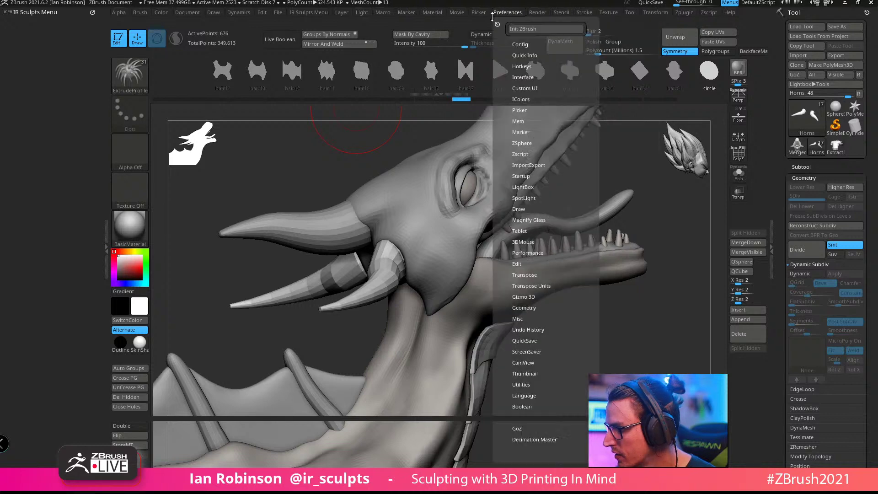
pyautogui.moveTo(569, 15)
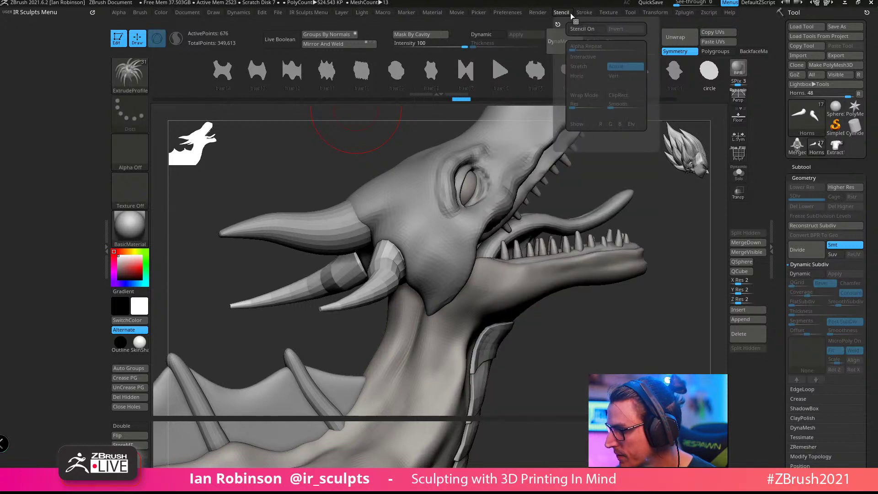
pyautogui.moveTo(581, 24); pyautogui.dragTo(50, 46)
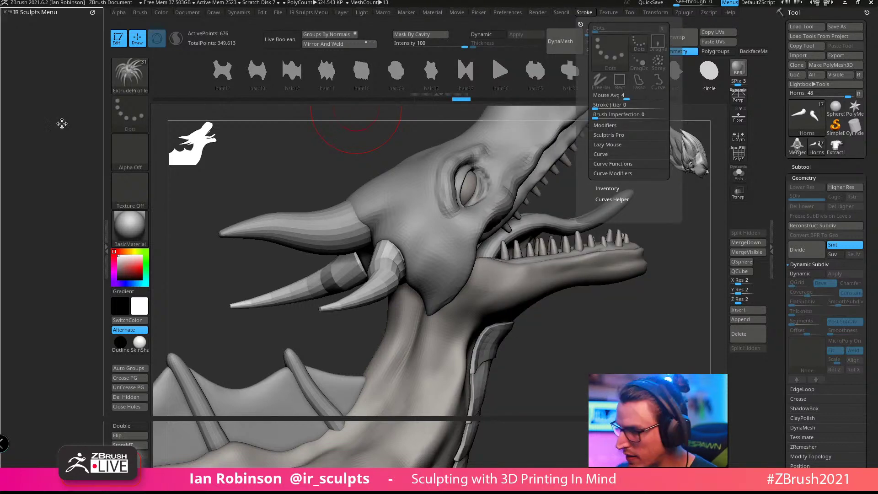
pyautogui.click(24, 162)
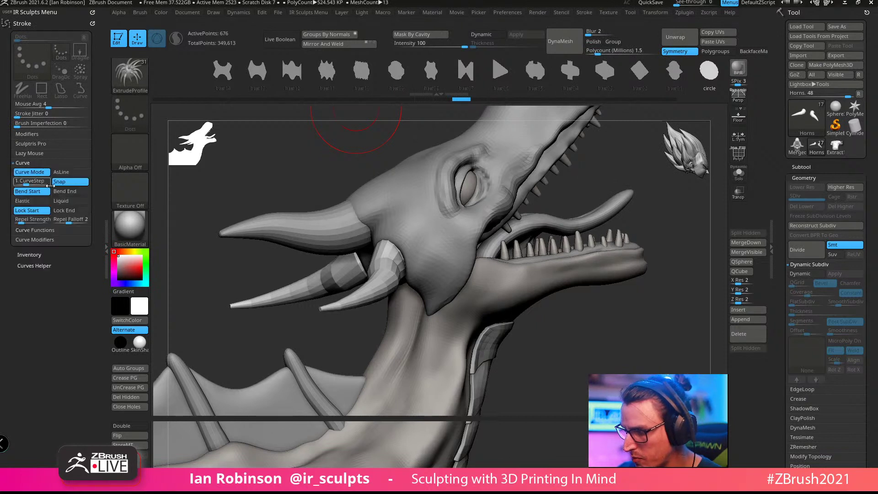
# Step: Expand the stroke's Curve Modifiers with Size enabled so the extruded curves taper
pyautogui.click(41, 229)
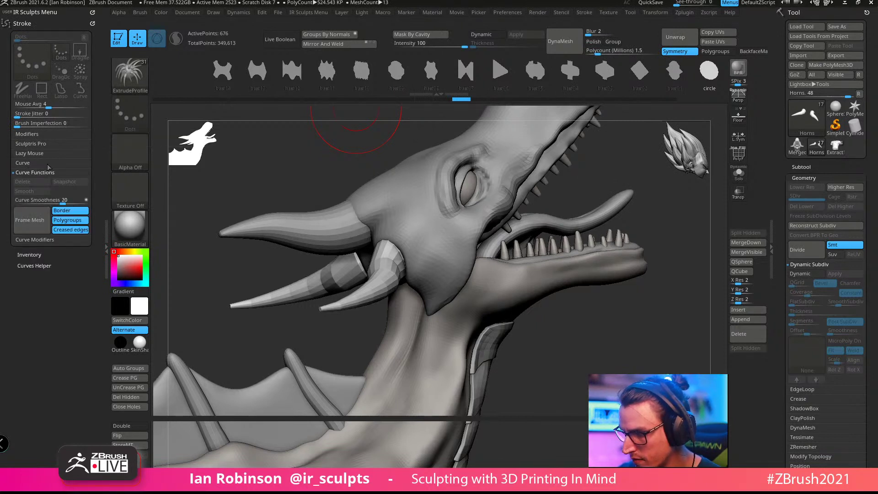
pyautogui.click(47, 239)
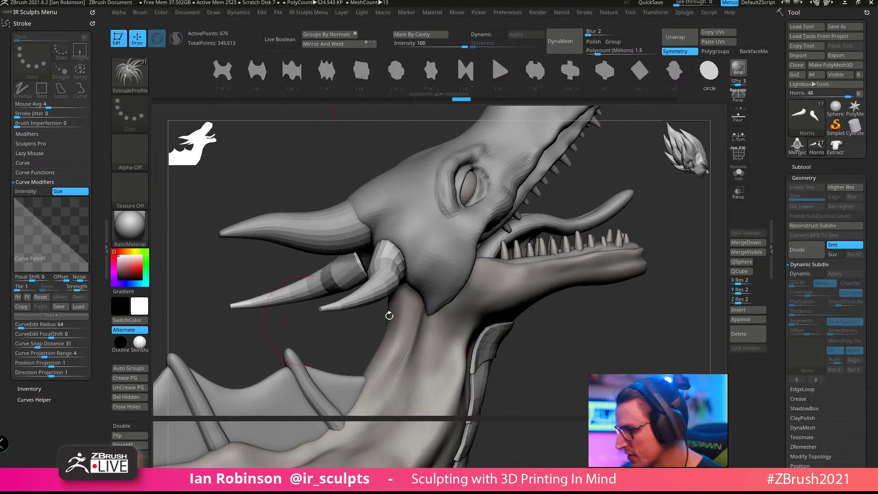
# Step: Try extruding a tapered circle-profile horn from the back of the jaw, below the side horns
pyautogui.moveTo(389, 315); pyautogui.dragTo(520, 303)
pyautogui.moveTo(406, 366); pyautogui.dragTo(403, 371)
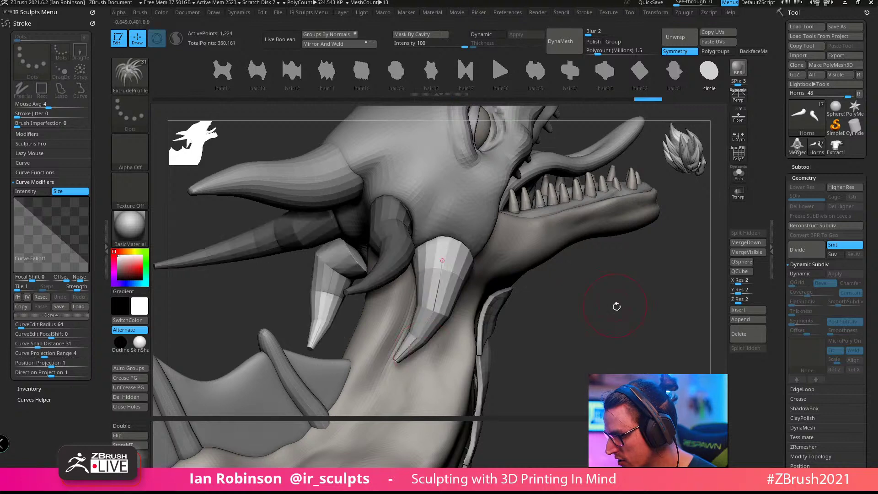
pyautogui.moveTo(616, 306); pyautogui.dragTo(585, 299)
pyautogui.moveTo(647, 327); pyautogui.dragTo(625, 255)
pyautogui.hotkey('ctrl', 'z')
pyautogui.moveTo(326, 283); pyautogui.dragTo(326, 286)
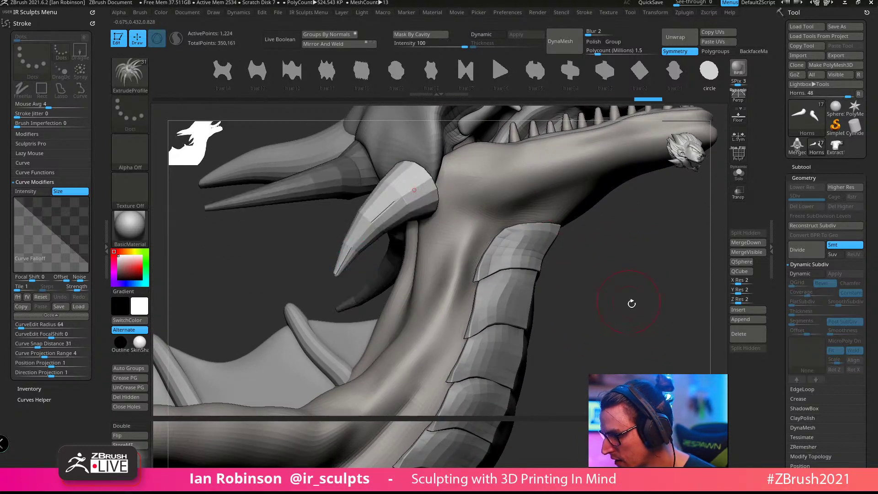
# Step: Try repositioning the newly extruded jaw horns with the transform gizmo so they sit against the head
pyautogui.moveTo(629, 302); pyautogui.dragTo(637, 286)
pyautogui.press('w')
pyautogui.moveTo(593, 205)
pyautogui.mouseDown()
pyautogui.moveTo(563, 280)
pyautogui.moveTo(508, 276)
pyautogui.mouseUp()
pyautogui.press('q')
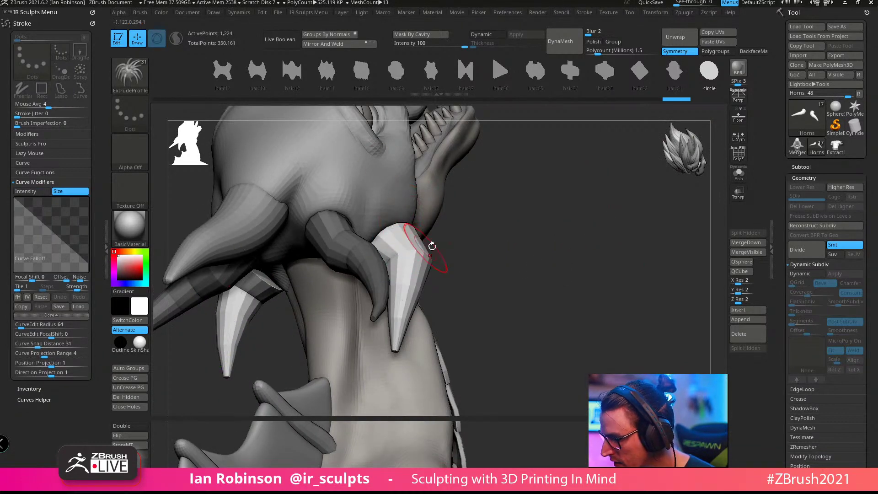
pyautogui.press('w')
pyautogui.click(296, 337)
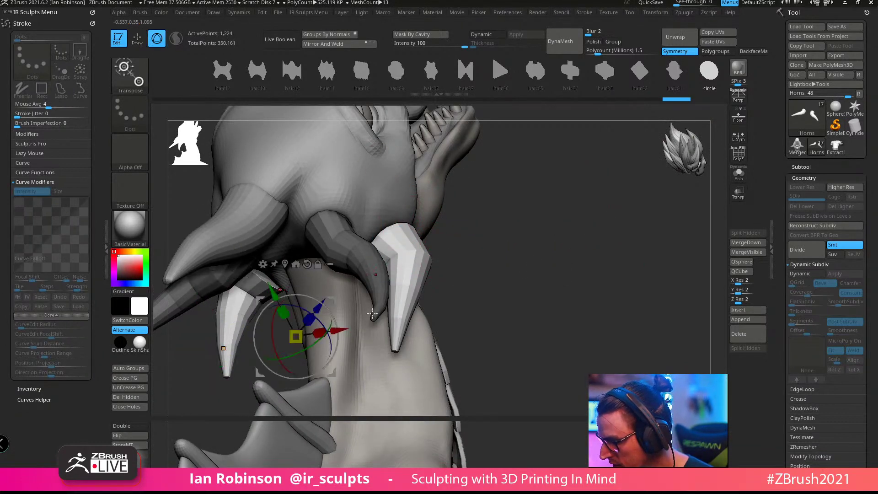
pyautogui.moveTo(572, 250); pyautogui.dragTo(429, 283)
pyautogui.keyDown('alt'); pyautogui.click(285, 264); pyautogui.keyUp('alt')
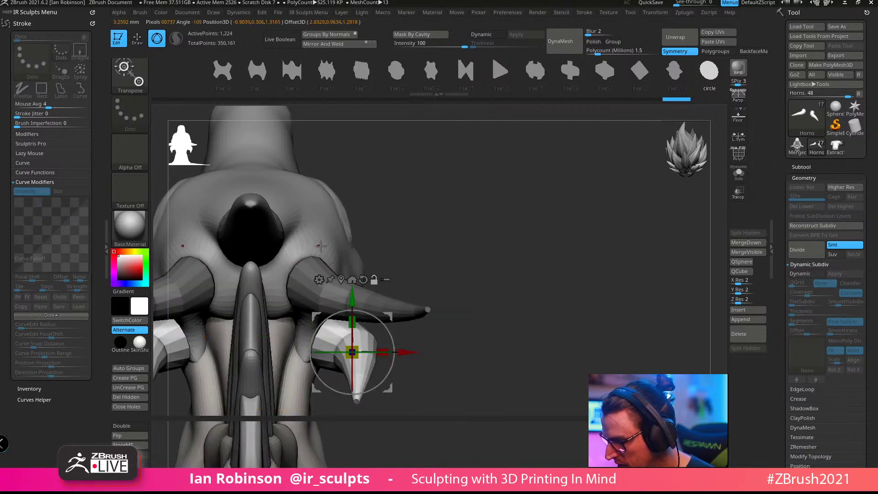
pyautogui.keyDown('alt'); pyautogui.moveTo(511, 246); pyautogui.dragTo(463, 338); pyautogui.keyUp('alt')
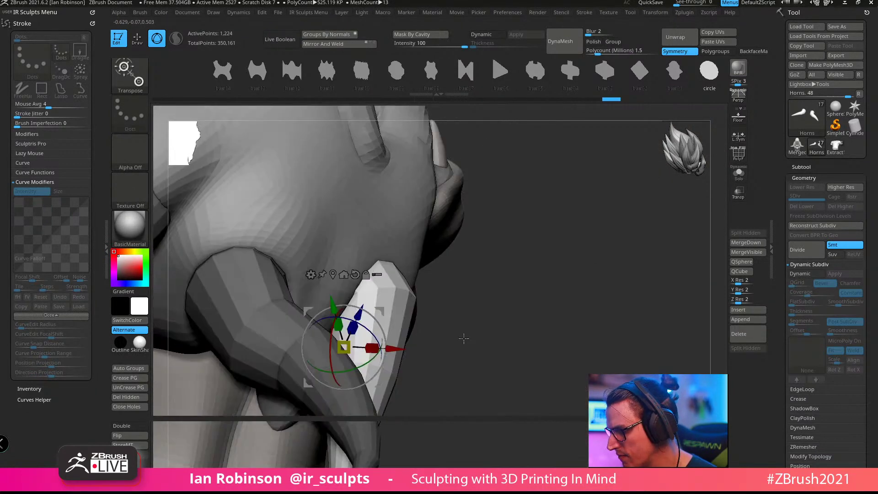
# Step: Undo the jaw horn's placement and its extrusion
pyautogui.hotkey('ctrl', 'z')
pyautogui.hotkey('ctrl', 'z')
pyautogui.hotkey('ctrl', 'z')
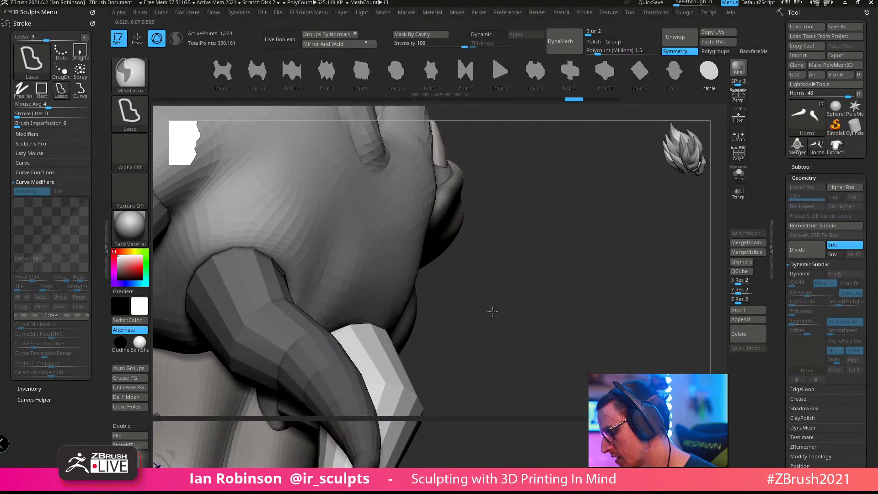
pyautogui.hotkey('ctrl', 'z')
pyautogui.hotkey('ctrl', 'z')
pyautogui.hotkey('ctrl', 'z')
# Step: Extrude a curved, tapered horn behind the jaw beside the side horn, and regenerate it along its curve with a thinner profile
pyautogui.moveTo(532, 299)
pyautogui.keyDown('alt'); pyautogui.mouseDown()
pyautogui.moveTo(551, 276)
pyautogui.moveTo(589, 271)
pyautogui.moveTo(463, 293)
pyautogui.moveTo(369, 262)
pyautogui.mouseUp(); pyautogui.keyUp('alt')
pyautogui.press('q')
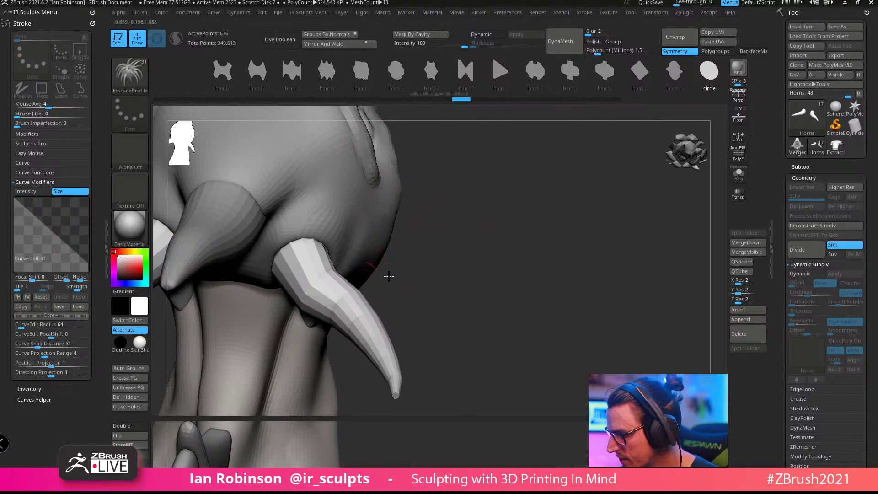
pyautogui.moveTo(454, 367); pyautogui.dragTo(455, 369)
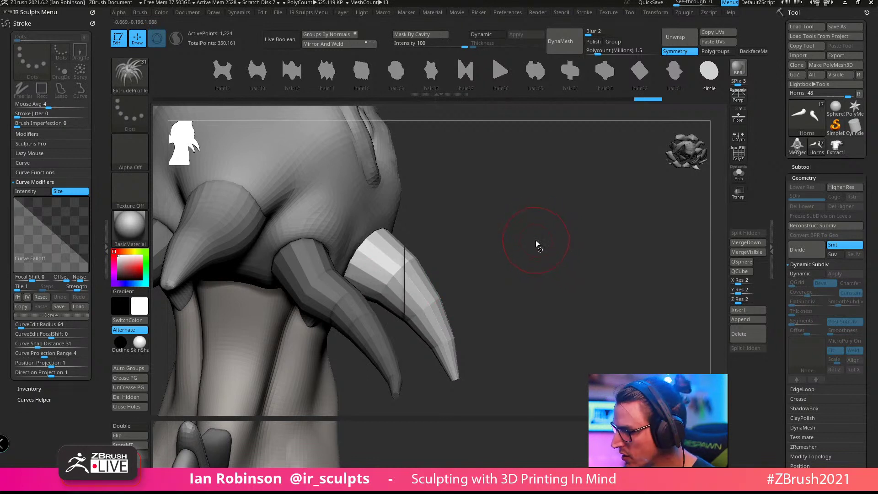
pyautogui.click(397, 280)
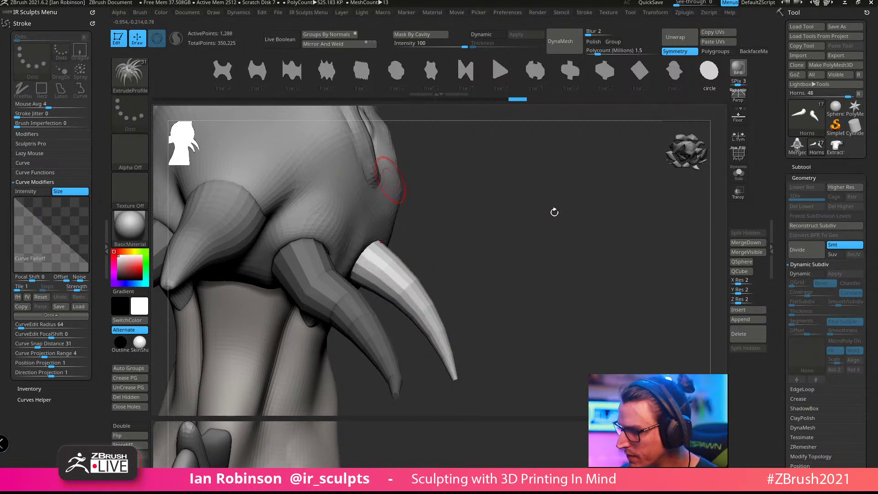
# Step: Move the new jaw horns inward so their bases sit embedded in the cheeks
pyautogui.moveTo(553, 210); pyautogui.dragTo(569, 274)
pyautogui.press('w')
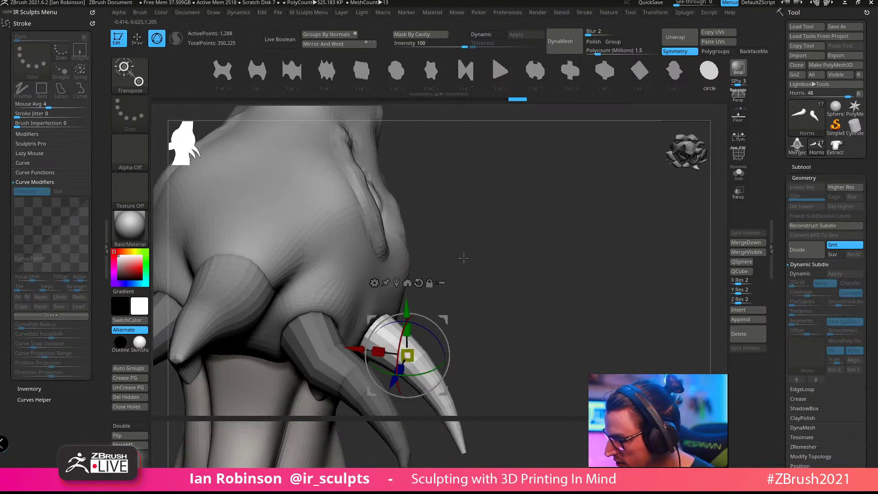
pyautogui.keyDown('shift'); pyautogui.moveTo(464, 258); pyautogui.dragTo(450, 296); pyautogui.keyUp('shift')
pyautogui.keyDown('shift'); pyautogui.moveTo(510, 270); pyautogui.dragTo(450, 338); pyautogui.keyUp('shift')
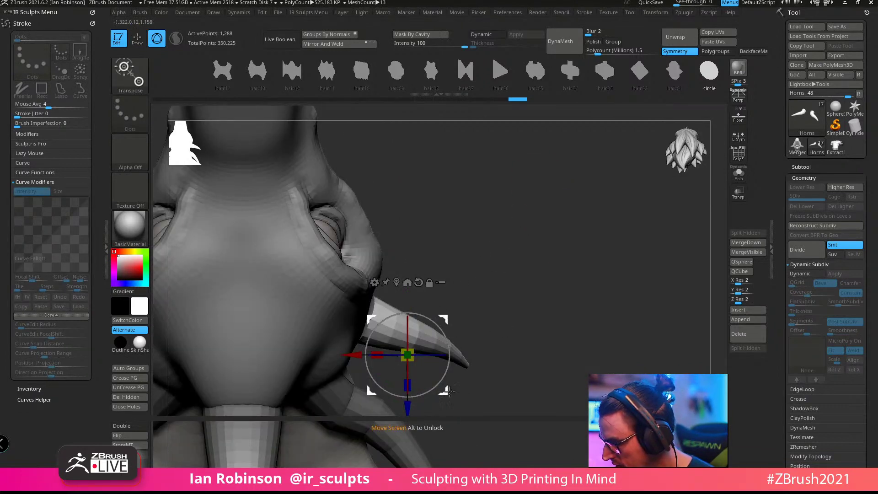
pyautogui.moveTo(449, 391); pyautogui.dragTo(434, 389)
pyautogui.moveTo(525, 274); pyautogui.dragTo(442, 358)
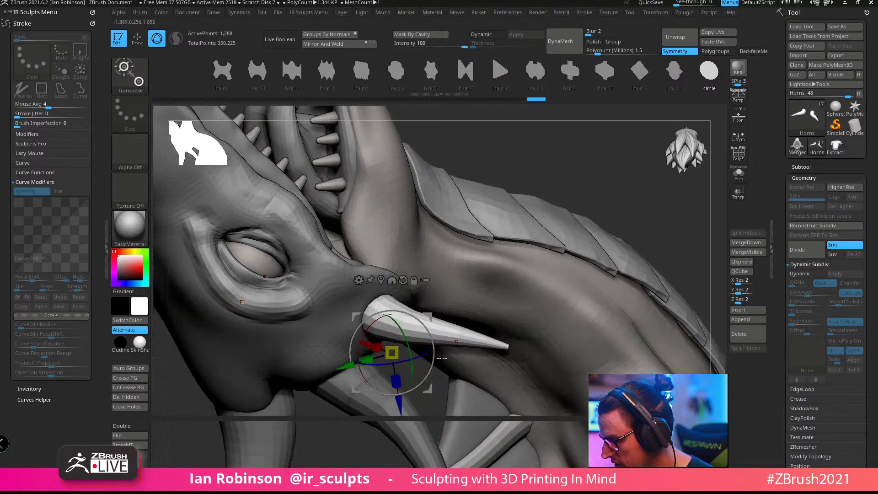
pyautogui.moveTo(430, 388); pyautogui.dragTo(428, 380)
pyautogui.keyDown('alt'); pyautogui.moveTo(561, 176); pyautogui.dragTo(549, 165); pyautogui.keyUp('alt')
pyautogui.press('q')
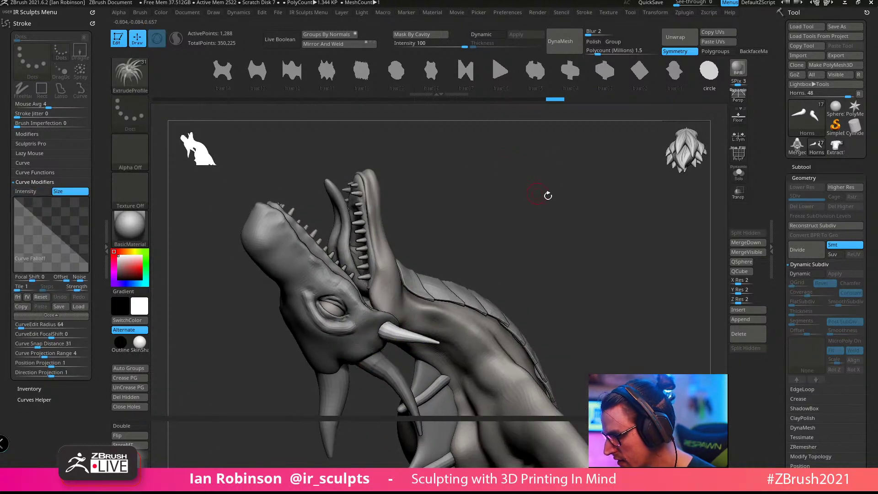
# Step: Nudge the new jaw horns slightly closer to the head, and return to draw mode
pyautogui.moveTo(548, 196); pyautogui.dragTo(612, 146)
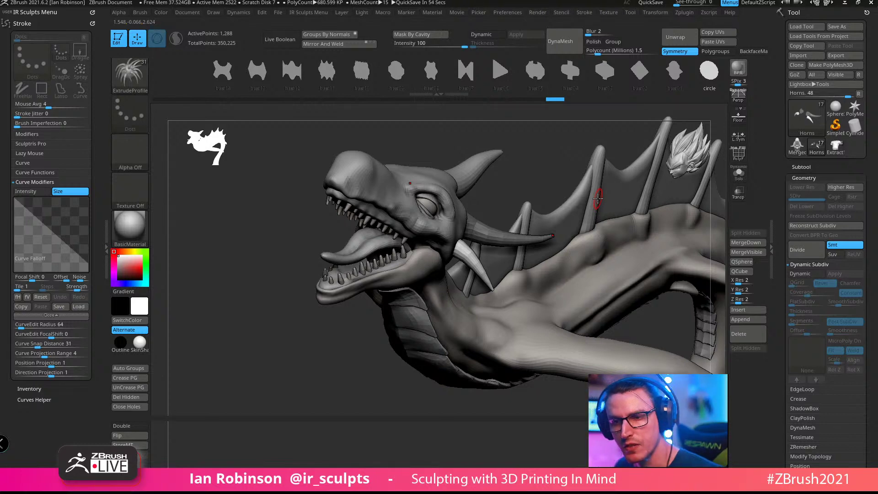
pyautogui.moveTo(288, 376); pyautogui.dragTo(330, 388)
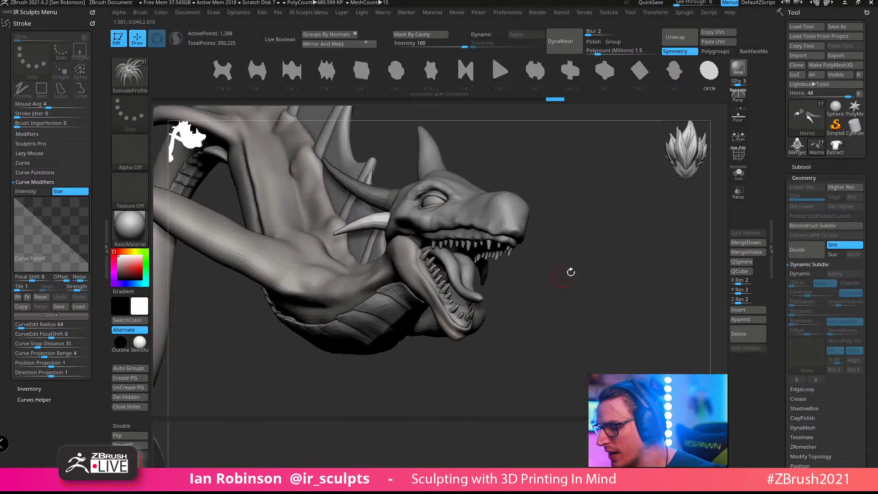
pyautogui.moveTo(571, 272); pyautogui.dragTo(564, 294)
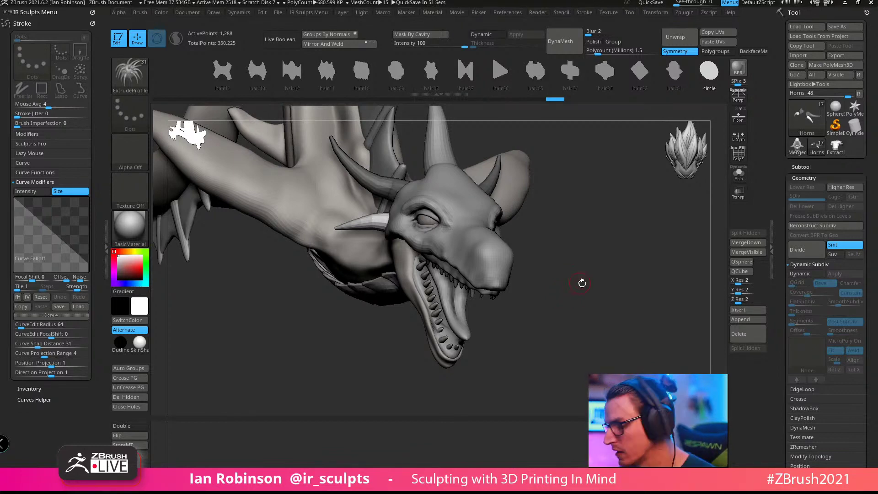
pyautogui.moveTo(582, 283)
pyautogui.mouseDown()
pyautogui.moveTo(623, 277)
pyautogui.moveTo(614, 323)
pyautogui.moveTo(622, 290)
pyautogui.mouseUp()
pyautogui.press('w')
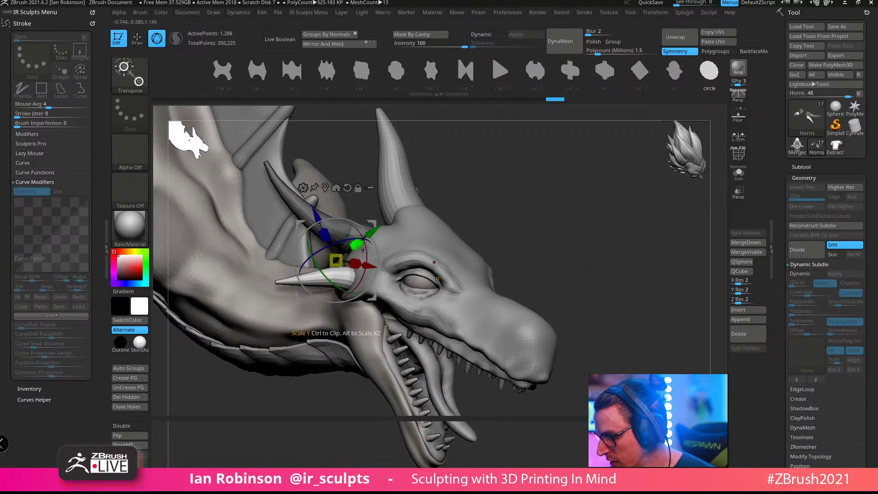
pyautogui.moveTo(360, 239); pyautogui.dragTo(394, 227)
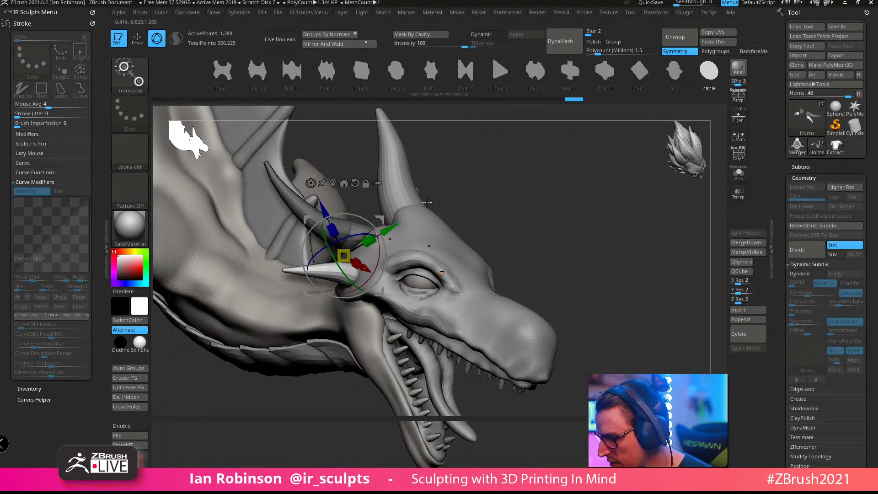
pyautogui.press('q')
# Step: Expand the Subtool list and make the Body2_2 subtool active for work on the tail
pyautogui.moveTo(547, 224)
pyautogui.mouseDown()
pyautogui.moveTo(594, 204)
pyautogui.moveTo(532, 173)
pyautogui.moveTo(465, 190)
pyautogui.moveTo(496, 198)
pyautogui.moveTo(543, 185)
pyautogui.moveTo(550, 151)
pyautogui.moveTo(552, 232)
pyautogui.moveTo(554, 166)
pyautogui.moveTo(585, 179)
pyautogui.moveTo(566, 207)
pyautogui.moveTo(582, 218)
pyautogui.moveTo(582, 197)
pyautogui.moveTo(521, 226)
pyautogui.moveTo(564, 186)
pyautogui.moveTo(584, 188)
pyautogui.moveTo(563, 270)
pyautogui.mouseUp()
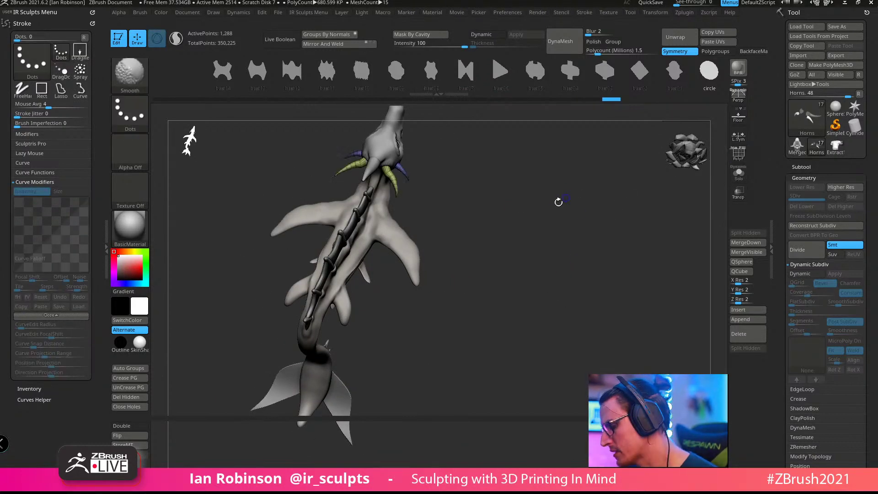
pyautogui.moveTo(559, 200); pyautogui.dragTo(649, 239)
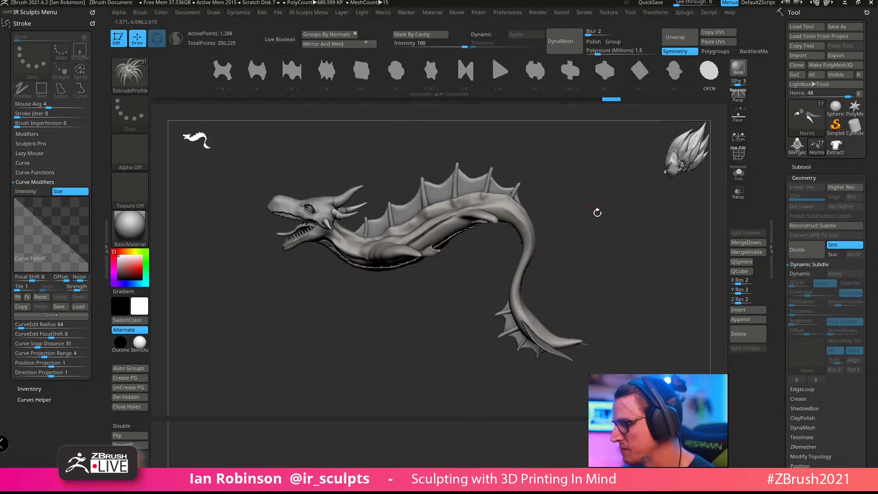
pyautogui.moveTo(597, 213); pyautogui.dragTo(661, 257)
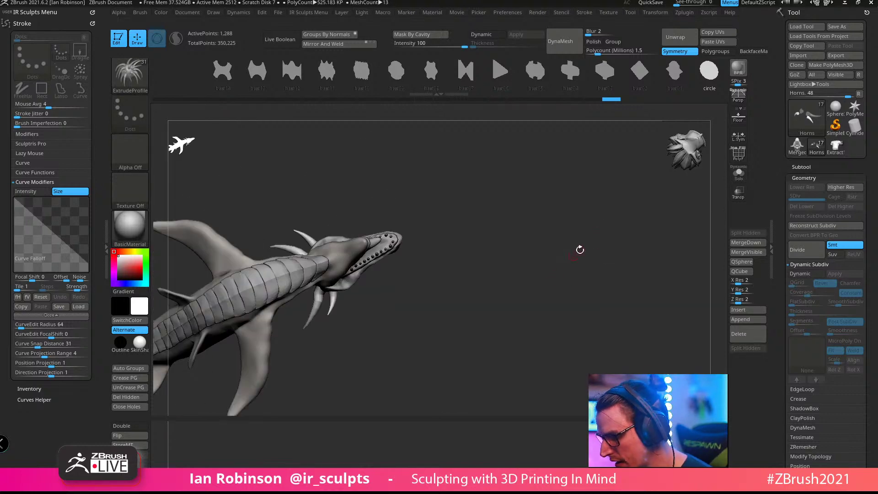
pyautogui.moveTo(580, 250); pyautogui.dragTo(512, 206)
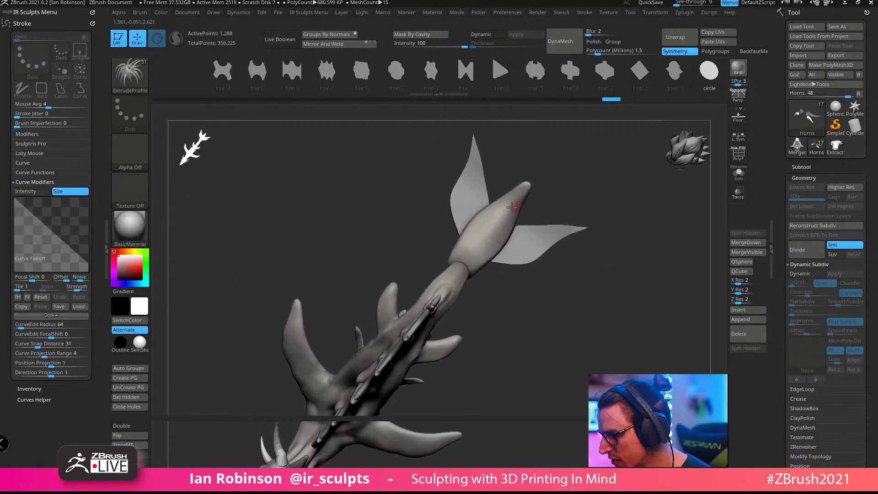
pyautogui.keyDown('alt'); pyautogui.click(512, 207); pyautogui.keyUp('alt')
pyautogui.moveTo(602, 208); pyautogui.dragTo(573, 257)
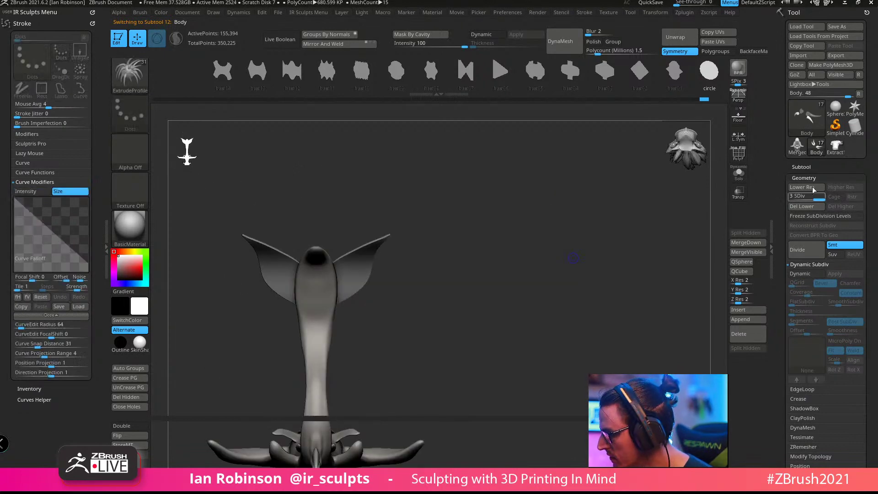
pyautogui.click(801, 167)
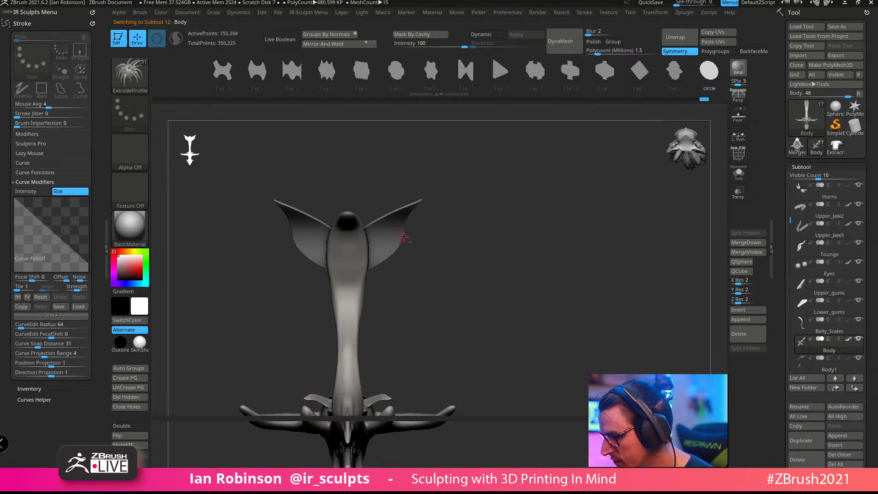
pyautogui.hotkey('alt', 'Down')
pyautogui.hotkey('alt', 'Down')
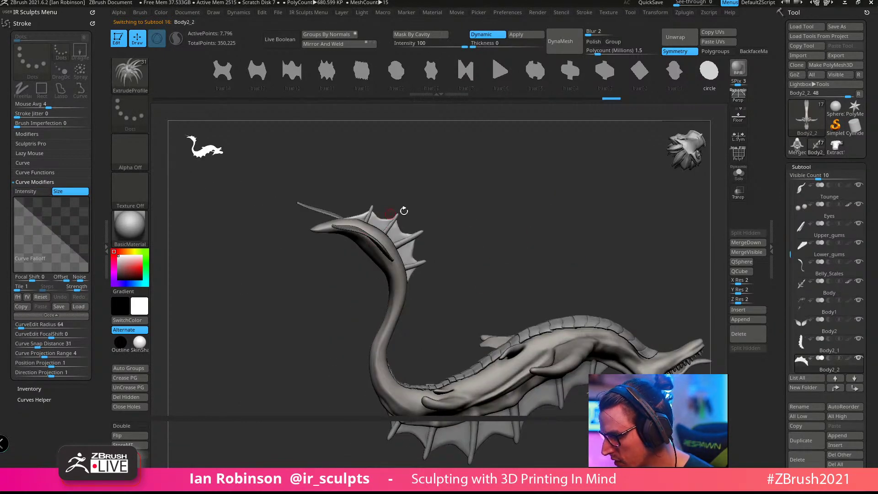
pyautogui.hotkey('alt', 'Down')
pyautogui.hotkey('alt', 'Down')
# Step: Close the tray holding the Stroke palette and set MeshBalloon as the masking brush for work around the tail fins
pyautogui.press('ctrl')
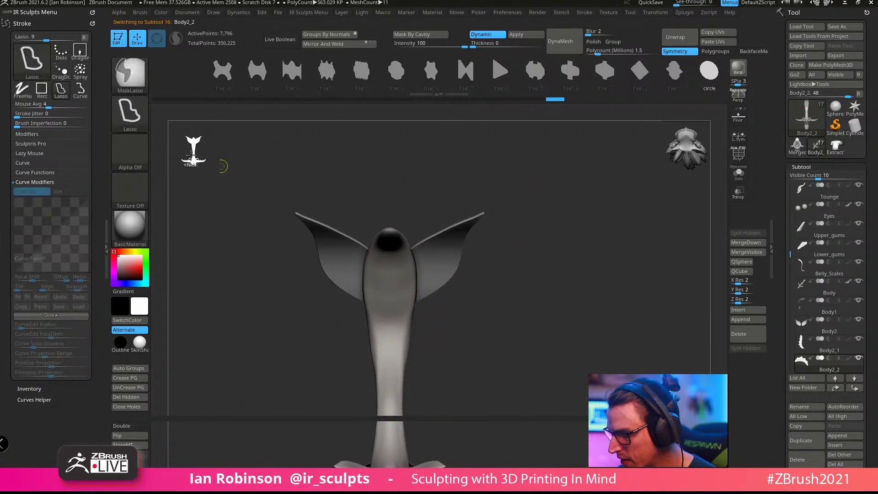
pyautogui.click(94, 68)
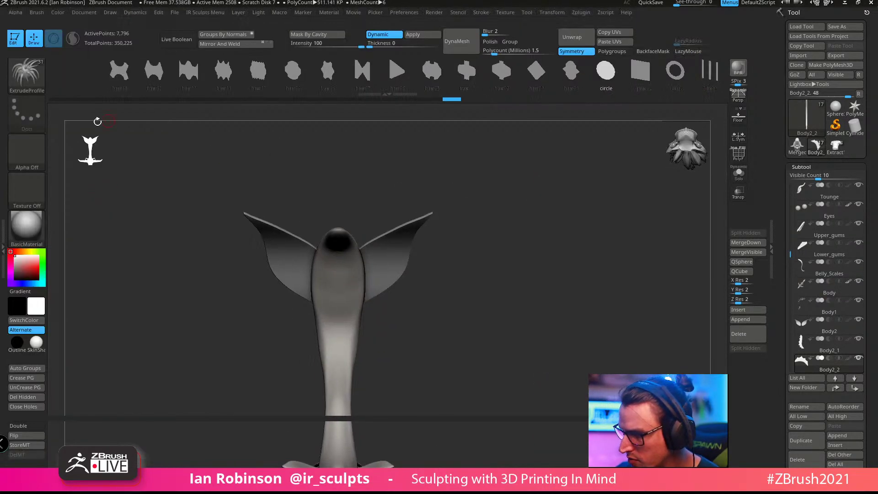
pyautogui.click(28, 71)
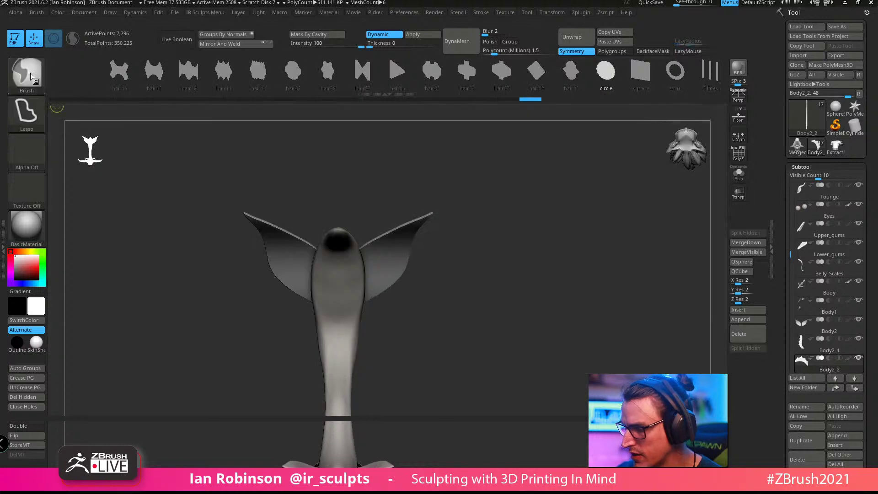
pyautogui.keyDown('ctrl'); pyautogui.click(30, 73); pyautogui.keyUp('ctrl')
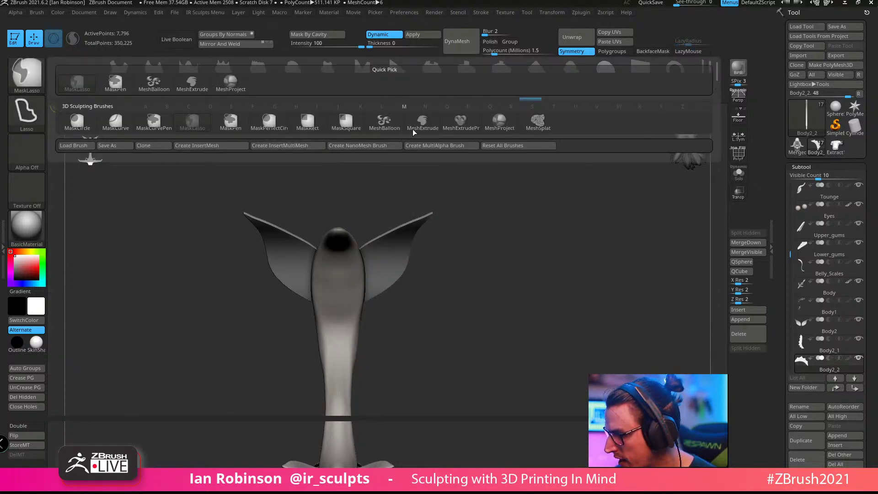
pyautogui.moveTo(525, 235)
pyautogui.mouseDown()
pyautogui.moveTo(564, 300)
pyautogui.moveTo(559, 257)
pyautogui.moveTo(374, 316)
pyautogui.mouseUp()
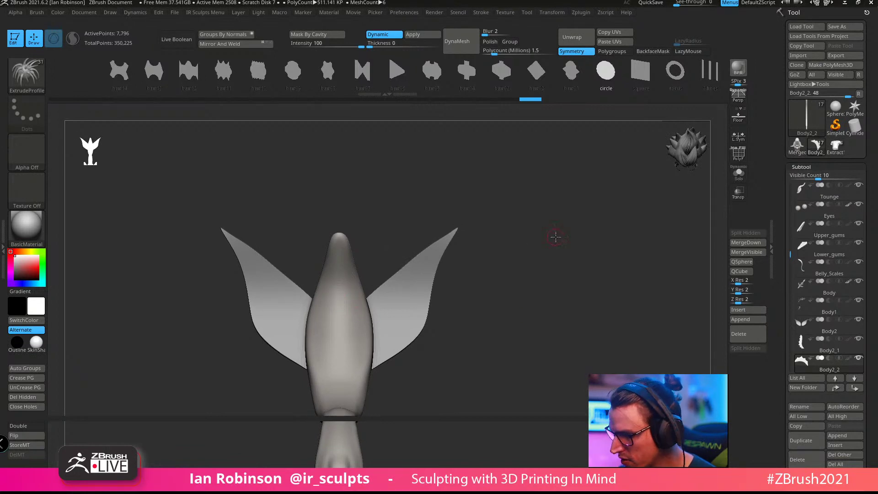
pyautogui.moveTo(556, 237); pyautogui.dragTo(423, 276)
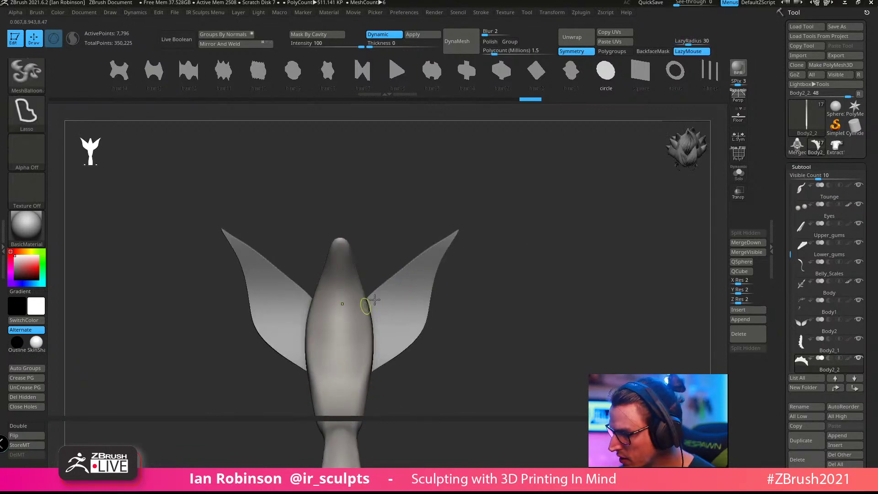
pyautogui.moveTo(635, 227); pyautogui.dragTo(580, 251)
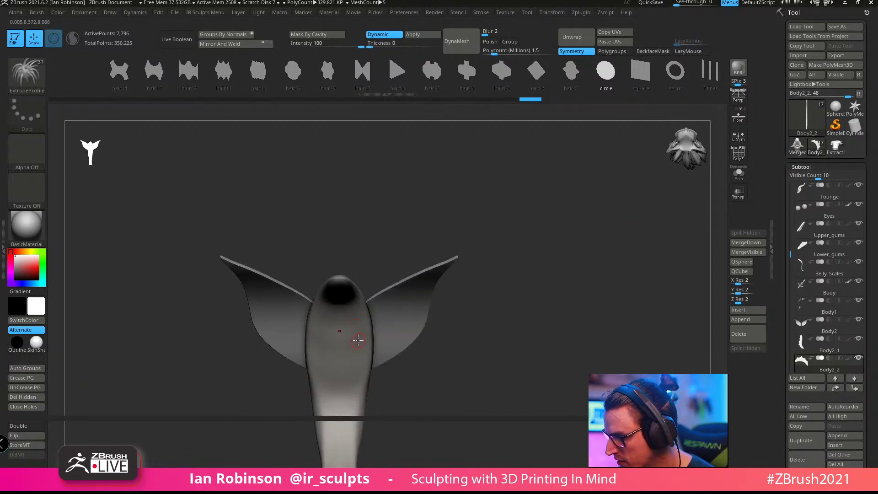
# Step: Try an extruded profile on the tail fins and a MeshBalloon shape over the tail tip, undoing both
pyautogui.moveTo(394, 301); pyautogui.dragTo(434, 295)
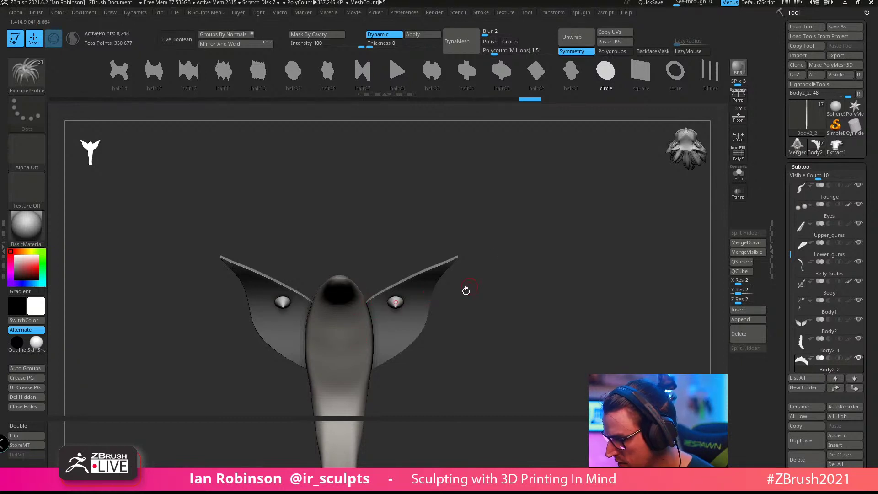
pyautogui.hotkey('ctrl', 'z')
pyautogui.moveTo(487, 257); pyautogui.dragTo(487, 206)
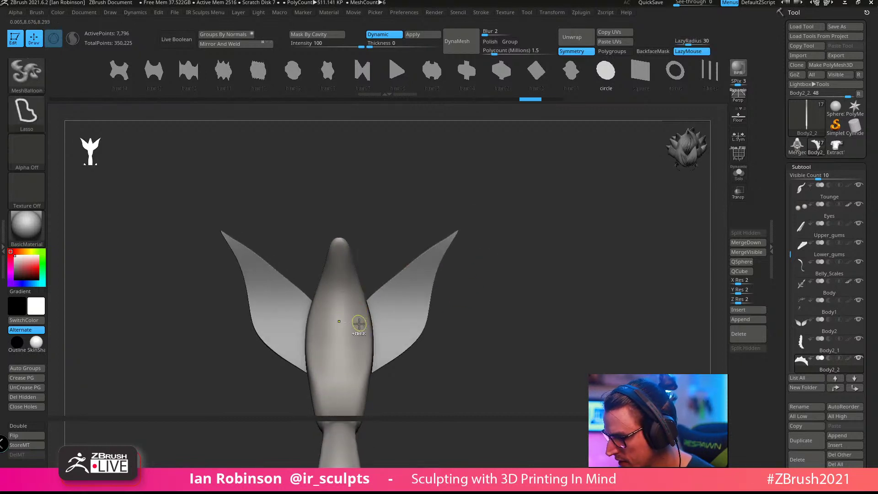
pyautogui.moveTo(388, 198)
pyautogui.keyDown('ctrl'); pyautogui.mouseDown()
pyautogui.moveTo(330, 104)
pyautogui.moveTo(309, 229)
pyautogui.moveTo(314, 292)
pyautogui.moveTo(341, 336)
pyautogui.mouseUp(); pyautogui.keyUp('ctrl')
pyautogui.hotkey('ctrl', 'z')
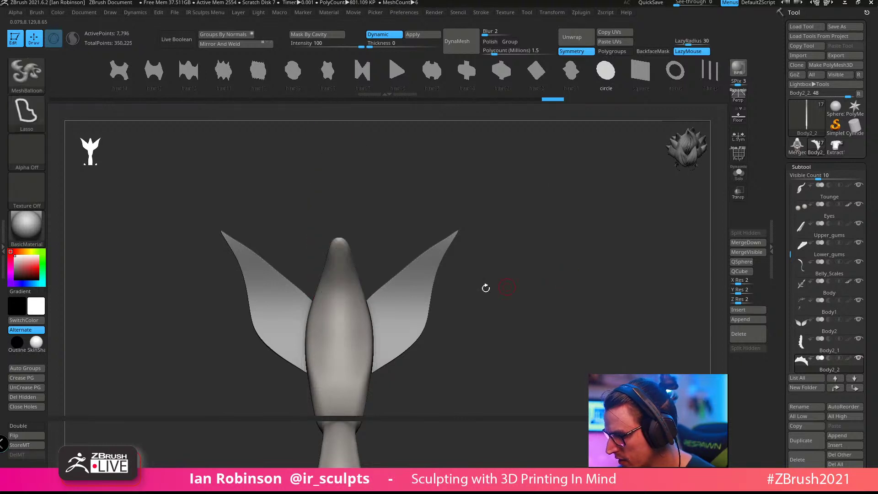
pyautogui.click(434, 12)
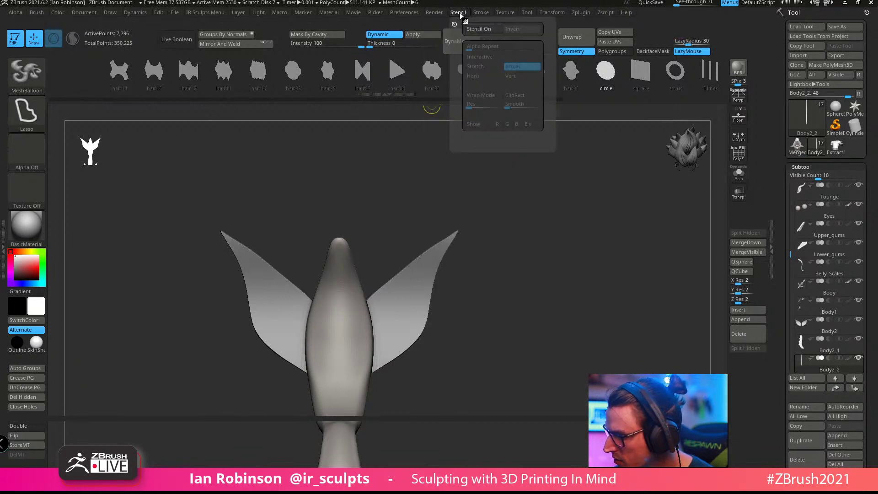
pyautogui.click(404, 13)
pyautogui.click(375, 13)
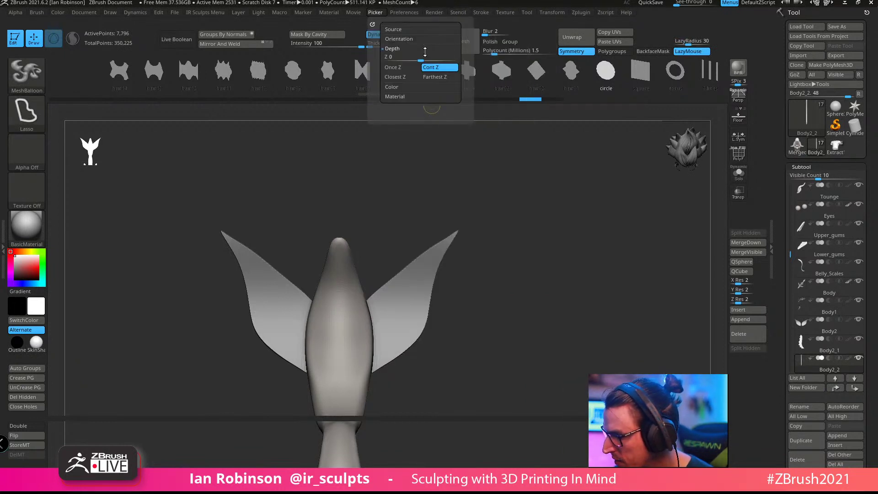
pyautogui.click(409, 69)
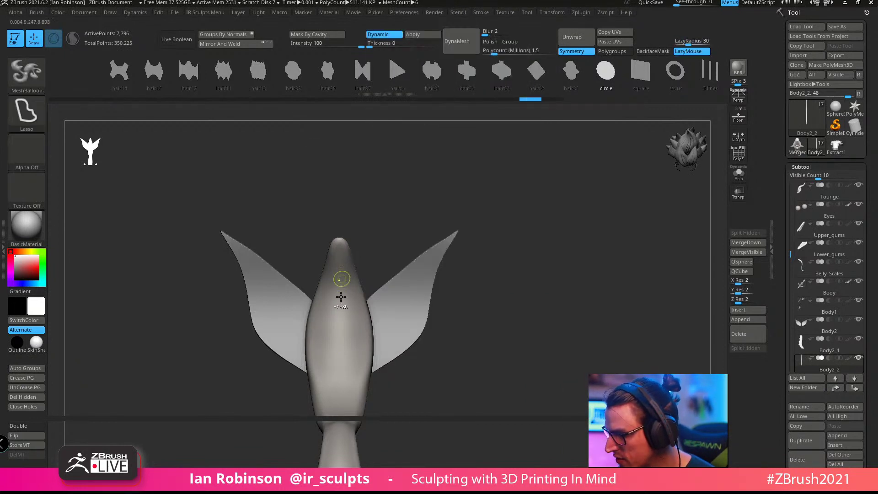
# Step: Try mirrored MeshBalloon lobes extending from the tail tip between the two fins, and undo them
pyautogui.moveTo(384, 239)
pyautogui.mouseDown()
pyautogui.moveTo(417, 160)
pyautogui.moveTo(400, 114)
pyautogui.moveTo(377, 121)
pyautogui.moveTo(385, 179)
pyautogui.moveTo(350, 227)
pyautogui.moveTo(347, 340)
pyautogui.mouseUp()
pyautogui.hotkey('ctrl', 'z')
pyautogui.moveTo(541, 245)
pyautogui.keyDown('alt'); pyautogui.mouseDown()
pyautogui.moveTo(531, 300)
pyautogui.moveTo(553, 181)
pyautogui.mouseUp(); pyautogui.keyUp('alt')
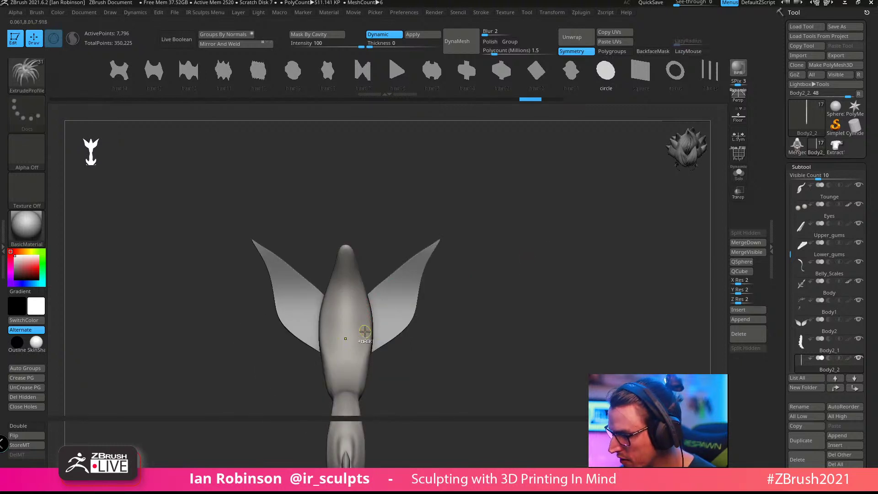
pyautogui.moveTo(367, 324)
pyautogui.keyDown('ctrl'); pyautogui.mouseDown()
pyautogui.moveTo(378, 270)
pyautogui.moveTo(363, 194)
pyautogui.moveTo(321, 110)
pyautogui.moveTo(361, 304)
pyautogui.moveTo(318, 320)
pyautogui.moveTo(349, 350)
pyautogui.mouseUp(); pyautogui.keyUp('ctrl')
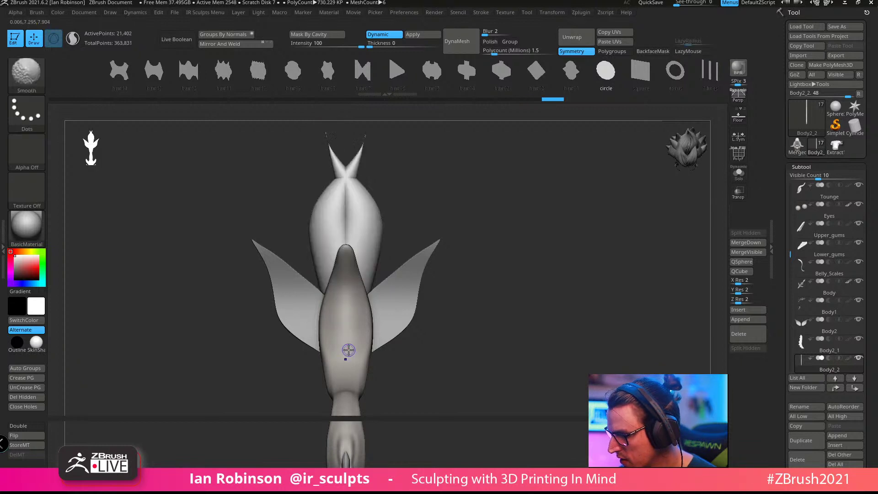
pyautogui.hotkey('ctrl', 'z')
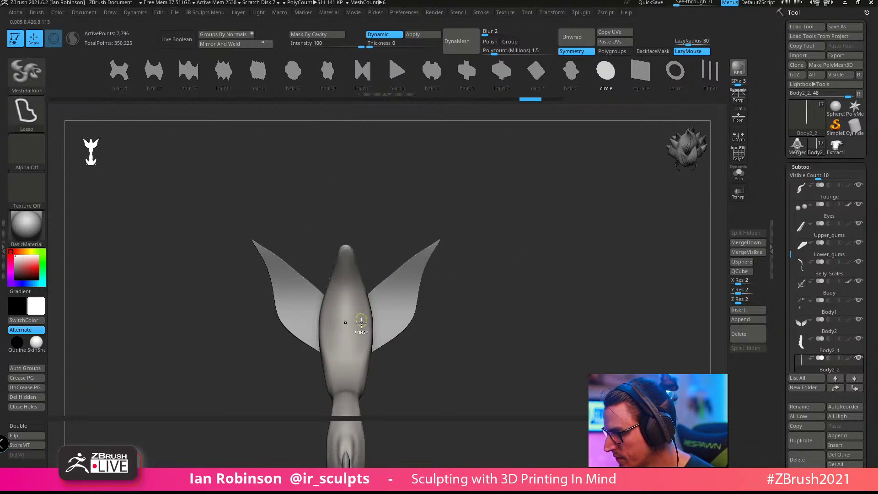
# Step: Try a rounded MeshBalloon lobe beyond the tail tip, undo it, and try slimmer curved prongs instead
pyautogui.moveTo(387, 243)
pyautogui.keyDown('ctrl'); pyautogui.mouseDown()
pyautogui.moveTo(363, 160)
pyautogui.moveTo(332, 131)
pyautogui.moveTo(323, 256)
pyautogui.moveTo(345, 308)
pyautogui.mouseUp(); pyautogui.keyUp('ctrl')
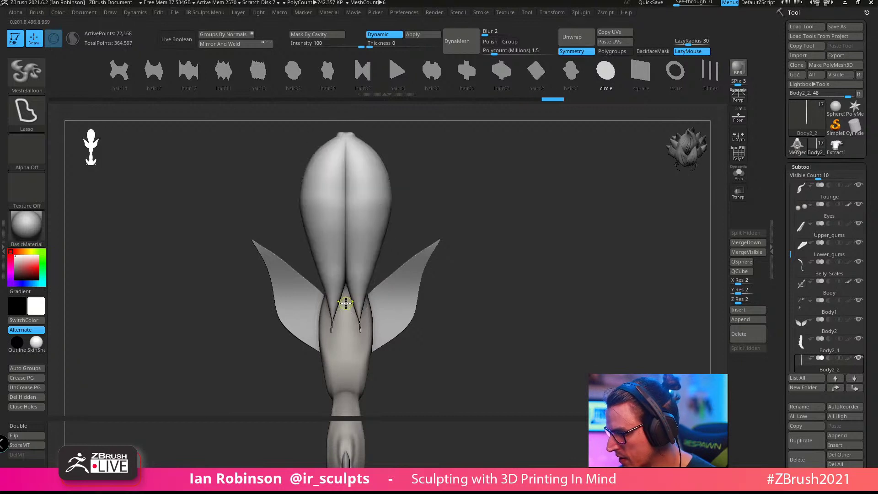
pyautogui.hotkey('ctrl', 'z')
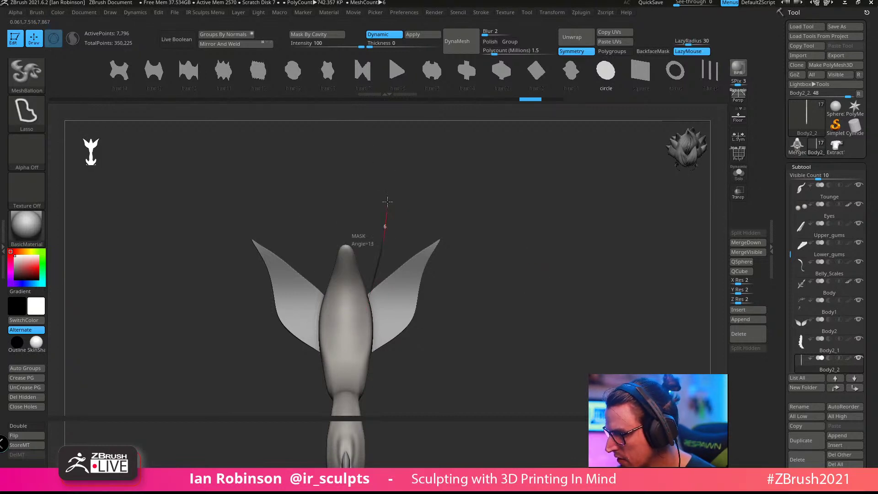
pyautogui.moveTo(388, 202)
pyautogui.keyDown('ctrl'); pyautogui.mouseDown()
pyautogui.moveTo(345, 130)
pyautogui.moveTo(340, 165)
pyautogui.moveTo(359, 209)
pyautogui.mouseUp(); pyautogui.keyUp('ctrl')
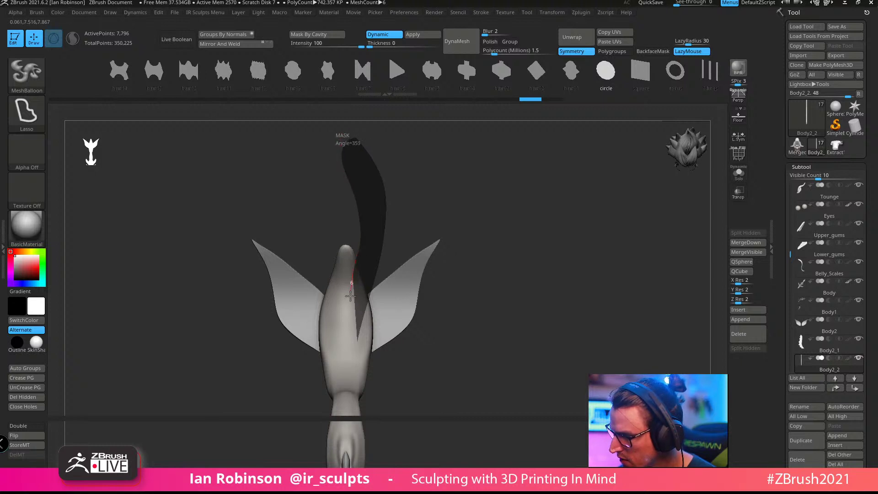
pyautogui.keyDown('ctrl'); pyautogui.moveTo(350, 297); pyautogui.dragTo(350, 304); pyautogui.keyUp('ctrl')
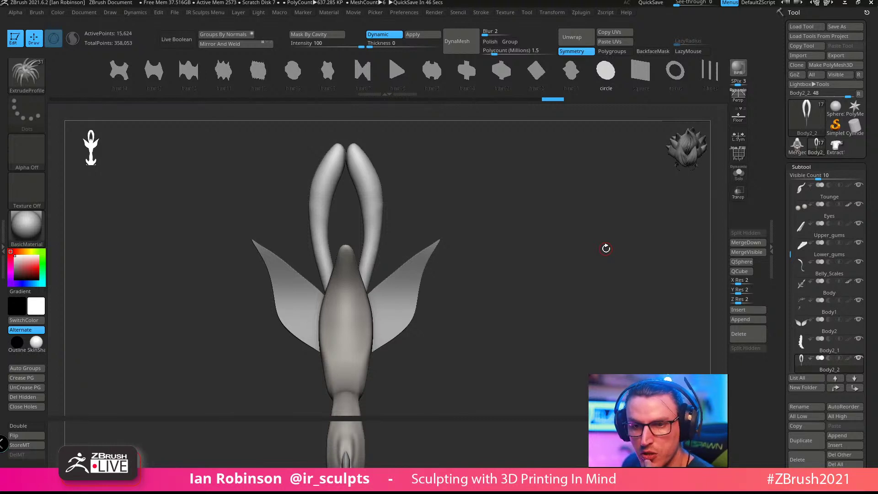
# Step: Try a MeshBalloon extension of the tail tip from the side view, and undo it
pyautogui.moveTo(544, 220); pyautogui.dragTo(529, 232)
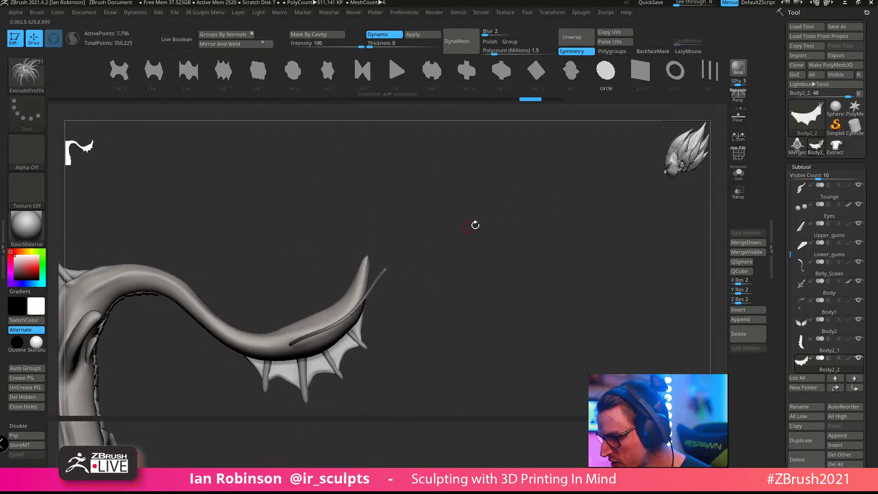
pyautogui.moveTo(474, 224)
pyautogui.mouseDown()
pyautogui.moveTo(384, 283)
pyautogui.moveTo(407, 252)
pyautogui.moveTo(436, 137)
pyautogui.moveTo(496, 206)
pyautogui.moveTo(502, 262)
pyautogui.moveTo(478, 287)
pyautogui.moveTo(397, 299)
pyautogui.moveTo(364, 324)
pyautogui.moveTo(379, 280)
pyautogui.moveTo(384, 143)
pyautogui.moveTo(425, 174)
pyautogui.moveTo(460, 237)
pyautogui.moveTo(414, 274)
pyautogui.mouseUp()
pyautogui.hotkey('ctrl', 'z')
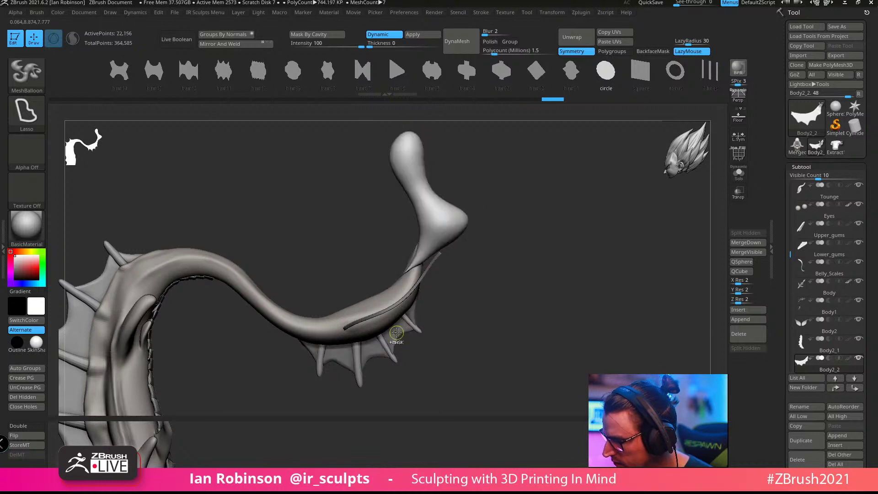
pyautogui.hotkey('ctrl', 'z')
# Step: Make the Body subtool active and choose the ClayBuildup brush for sculpting the back of the tail
pyautogui.moveTo(564, 301); pyautogui.dragTo(554, 278)
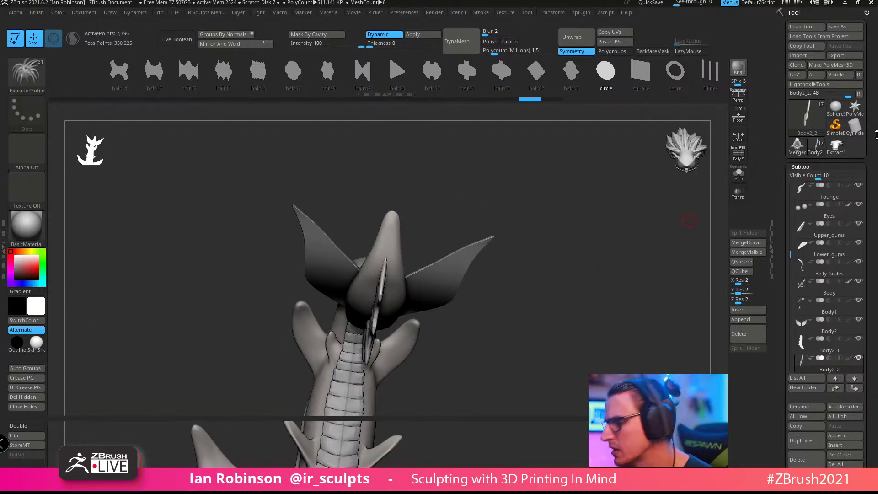
pyautogui.moveTo(603, 238)
pyautogui.mouseDown()
pyautogui.moveTo(418, 382)
pyautogui.moveTo(462, 335)
pyautogui.moveTo(584, 246)
pyautogui.moveTo(550, 315)
pyautogui.mouseUp()
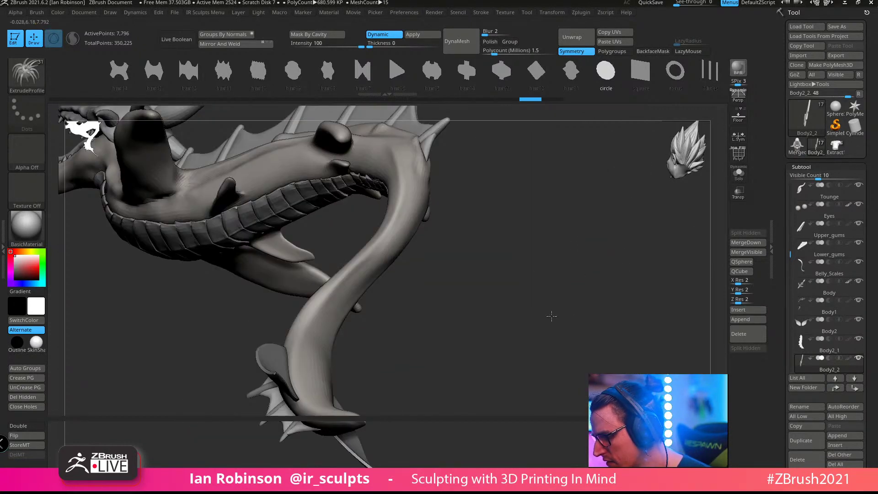
pyautogui.keyDown('alt'); pyautogui.click(387, 249); pyautogui.keyUp('alt')
pyautogui.moveTo(609, 218)
pyautogui.mouseDown()
pyautogui.moveTo(596, 247)
pyautogui.moveTo(639, 215)
pyautogui.moveTo(459, 289)
pyautogui.moveTo(428, 274)
pyautogui.moveTo(455, 301)
pyautogui.moveTo(480, 293)
pyautogui.mouseUp()
pyautogui.press('b')
pyautogui.press('c')
pyautogui.press('b')
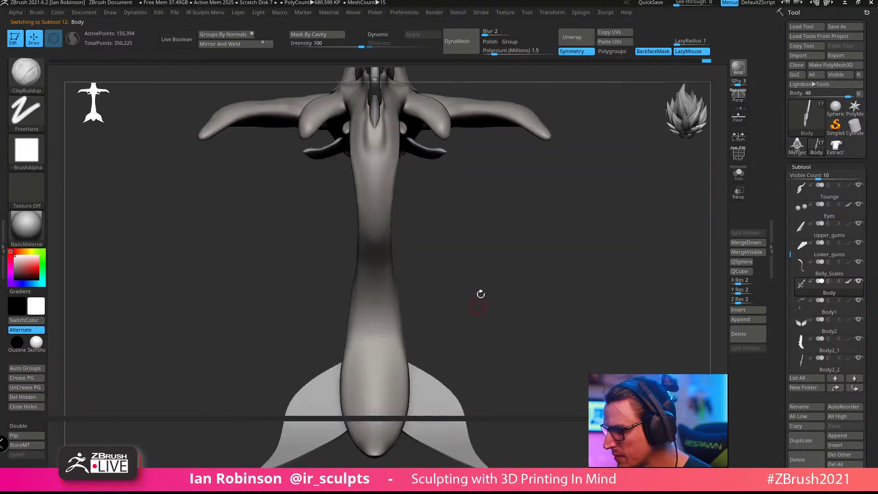
# Step: Try building up a ridge along the tail's centreline with long ClayBuildup strokes, and undo the last one
pyautogui.keyDown('shift'); pyautogui.moveTo(374, 154); pyautogui.dragTo(373, 416); pyautogui.keyUp('shift')
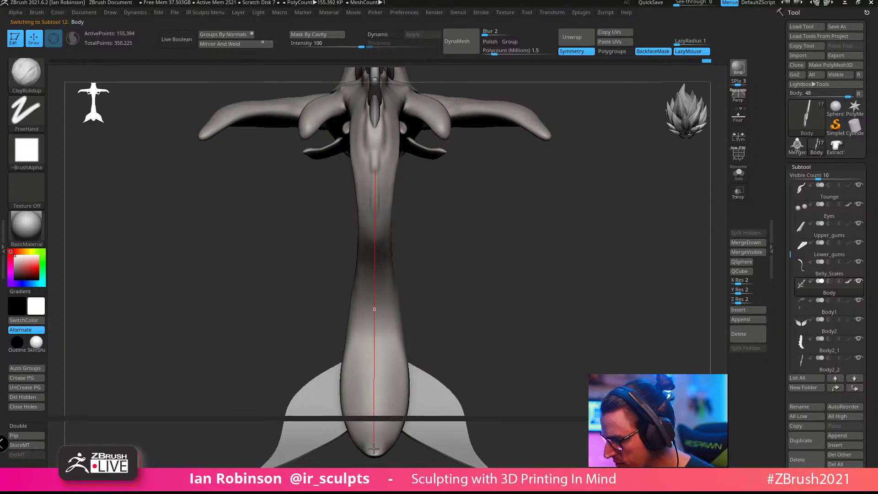
pyautogui.moveTo(374, 449); pyautogui.dragTo(375, 455)
pyautogui.moveTo(562, 274)
pyautogui.mouseDown()
pyautogui.moveTo(582, 267)
pyautogui.moveTo(589, 243)
pyautogui.moveTo(600, 270)
pyautogui.mouseUp()
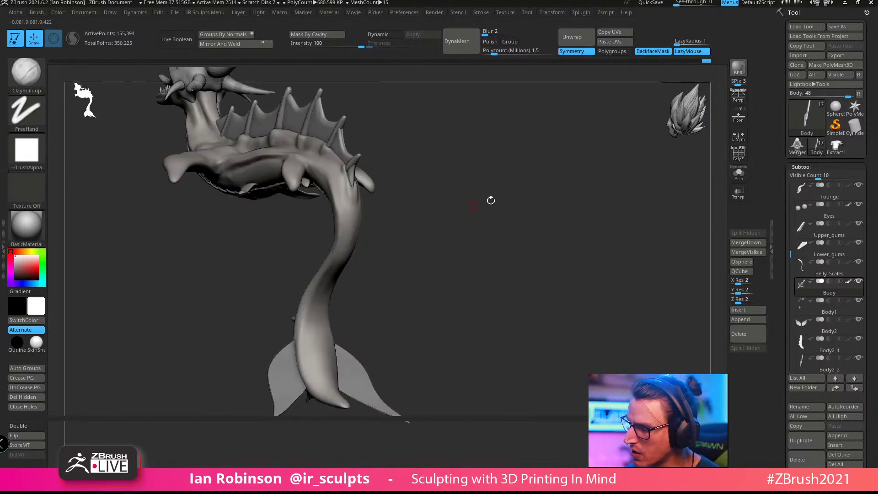
pyautogui.moveTo(491, 201); pyautogui.dragTo(487, 228)
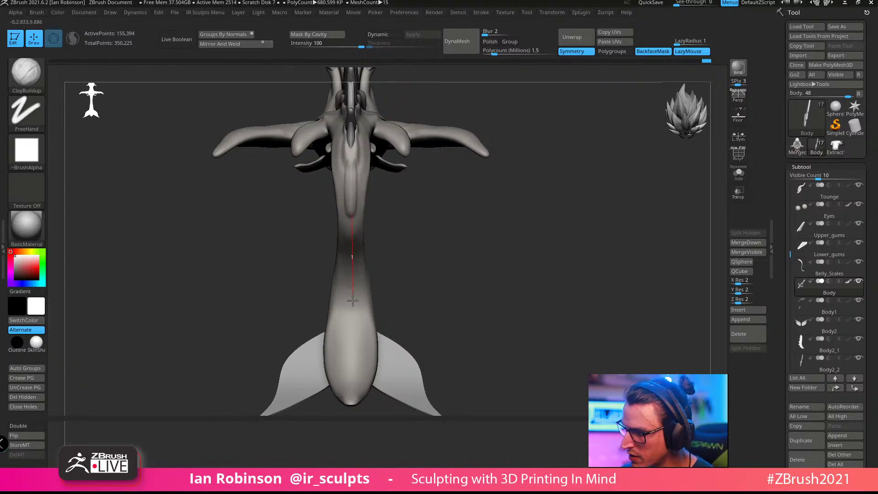
pyautogui.moveTo(350, 329); pyautogui.dragTo(351, 385)
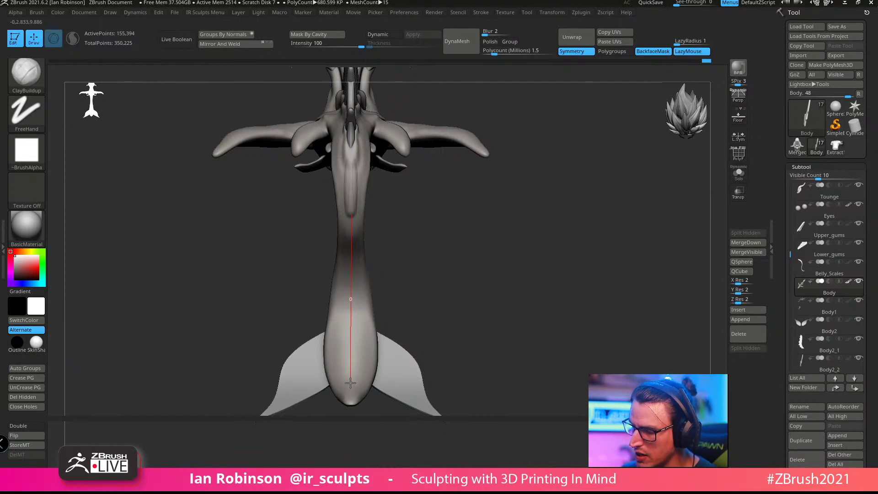
pyautogui.moveTo(350, 382); pyautogui.dragTo(349, 383)
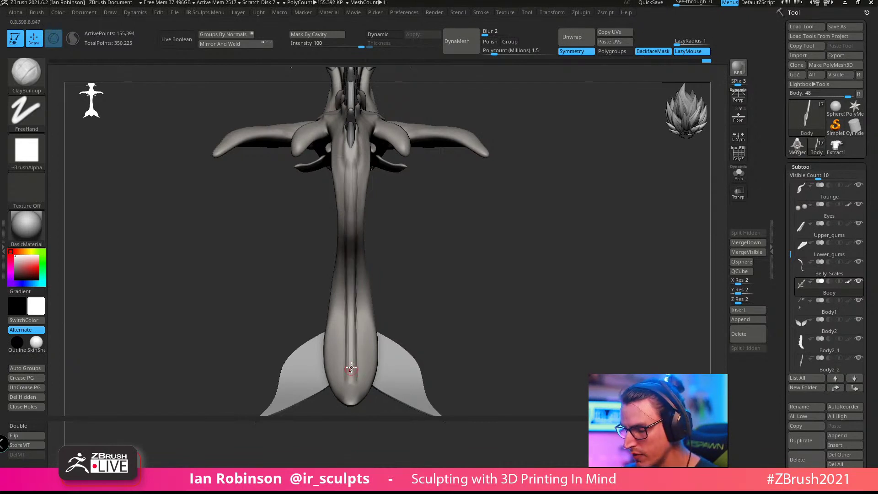
pyautogui.hotkey('ctrl', 'z')
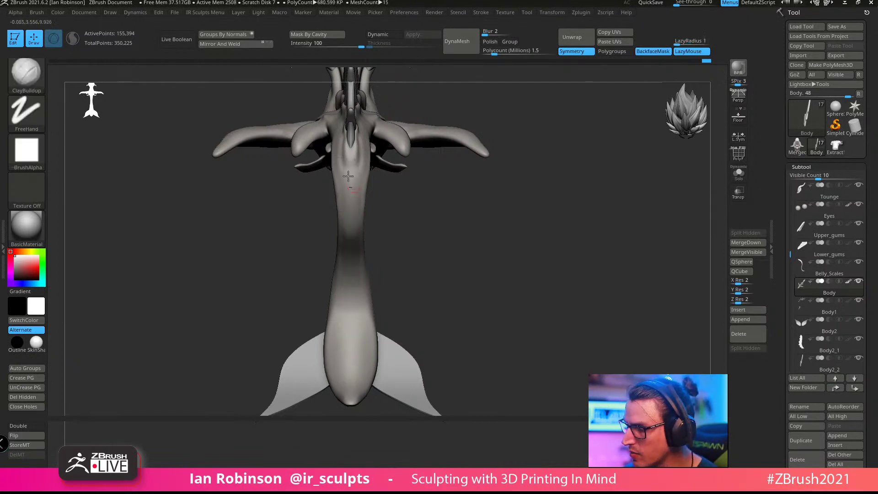
# Step: Build up a straight ridge down the tail's back centreline, from the last dorsal spine to the tail tip
pyautogui.moveTo(427, 206)
pyautogui.mouseDown()
pyautogui.moveTo(457, 221)
pyautogui.moveTo(539, 226)
pyautogui.moveTo(558, 251)
pyautogui.moveTo(513, 244)
pyautogui.moveTo(476, 271)
pyautogui.mouseUp()
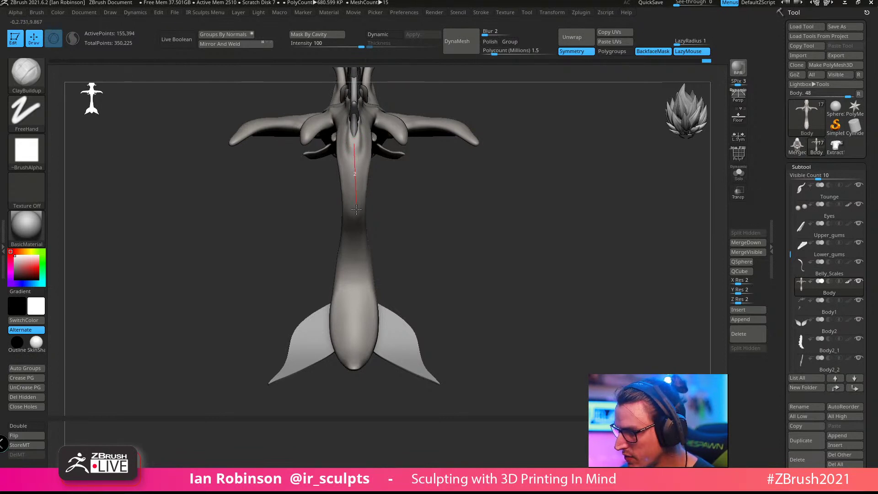
pyautogui.moveTo(354, 261); pyautogui.dragTo(354, 349)
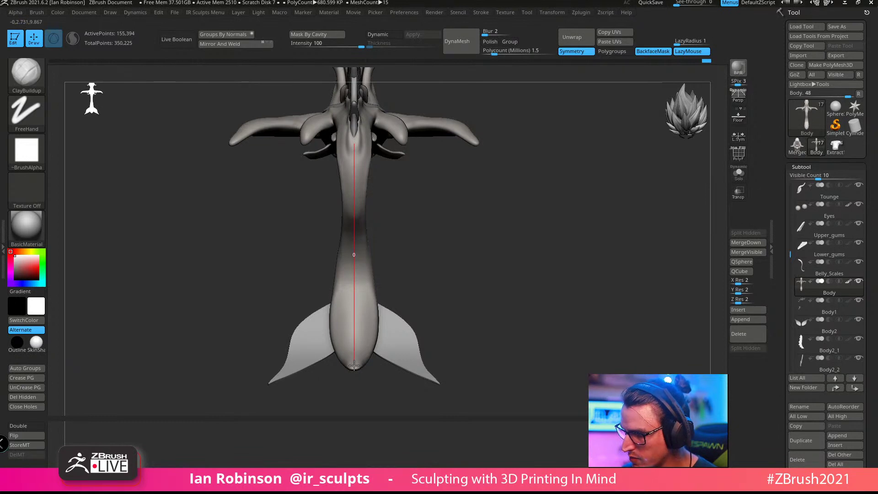
pyautogui.moveTo(354, 366); pyautogui.dragTo(355, 366)
pyautogui.moveTo(497, 233); pyautogui.dragTo(528, 234)
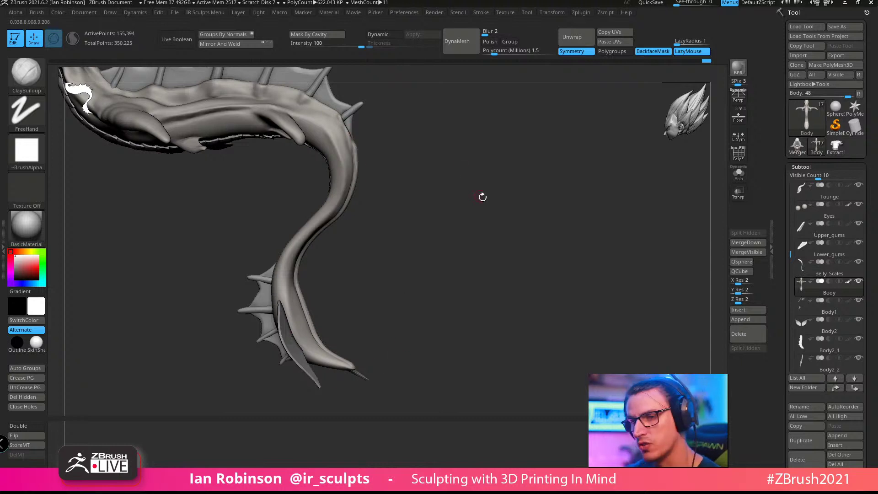
pyautogui.moveTo(482, 197); pyautogui.dragTo(540, 253)
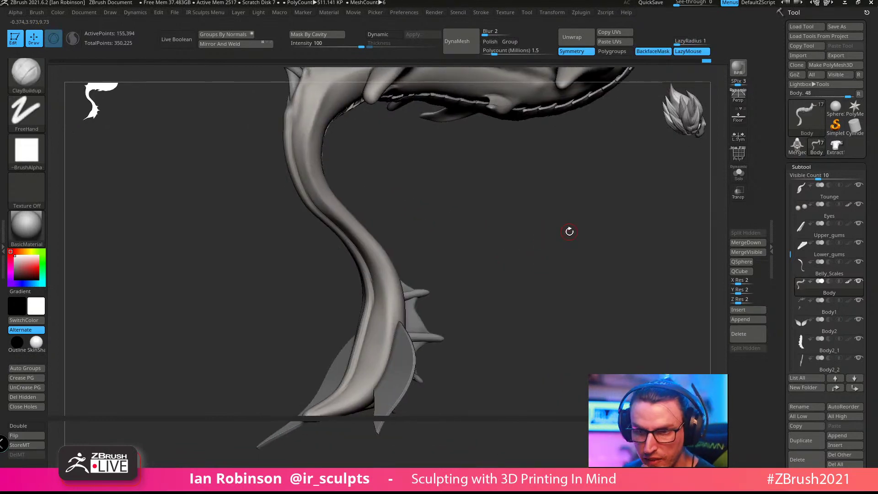
pyautogui.moveTo(515, 225)
pyautogui.mouseDown()
pyautogui.moveTo(544, 243)
pyautogui.moveTo(556, 231)
pyautogui.moveTo(472, 254)
pyautogui.moveTo(531, 266)
pyautogui.mouseUp()
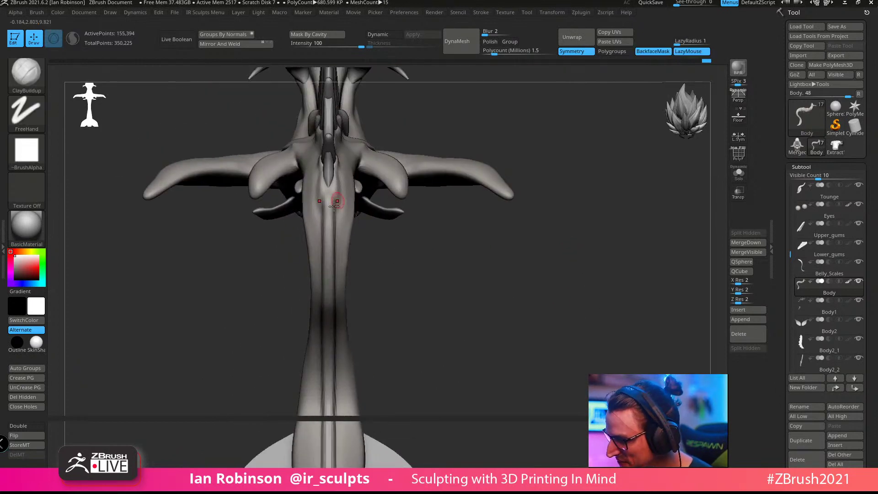
# Step: Build up the start of the tail ridge around the last dorsal spine, undoing a stray stroke along the flank
pyautogui.moveTo(337, 209); pyautogui.dragTo(339, 179)
pyautogui.moveTo(402, 258); pyautogui.dragTo(329, 232)
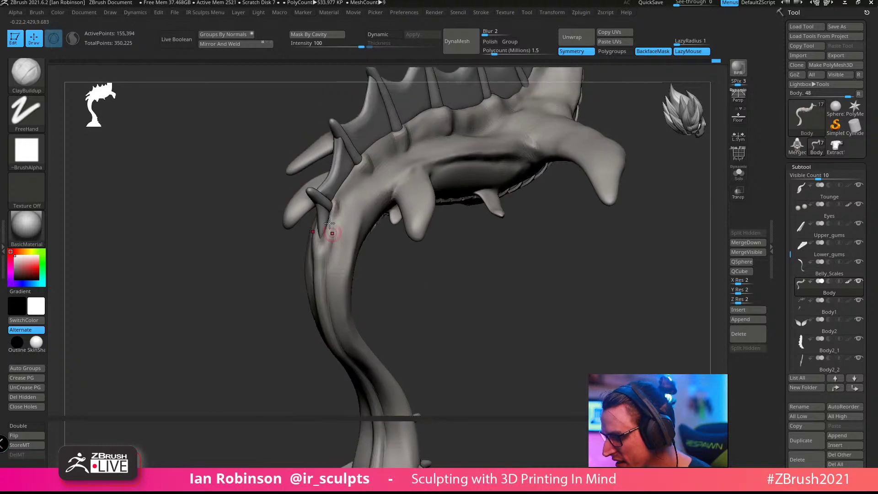
pyautogui.moveTo(427, 257)
pyautogui.mouseDown()
pyautogui.moveTo(479, 358)
pyautogui.moveTo(574, 245)
pyautogui.moveTo(523, 243)
pyautogui.moveTo(428, 265)
pyautogui.mouseUp()
pyautogui.moveTo(459, 169); pyautogui.dragTo(394, 209)
pyautogui.moveTo(437, 346)
pyautogui.mouseDown()
pyautogui.moveTo(463, 317)
pyautogui.moveTo(457, 284)
pyautogui.mouseUp()
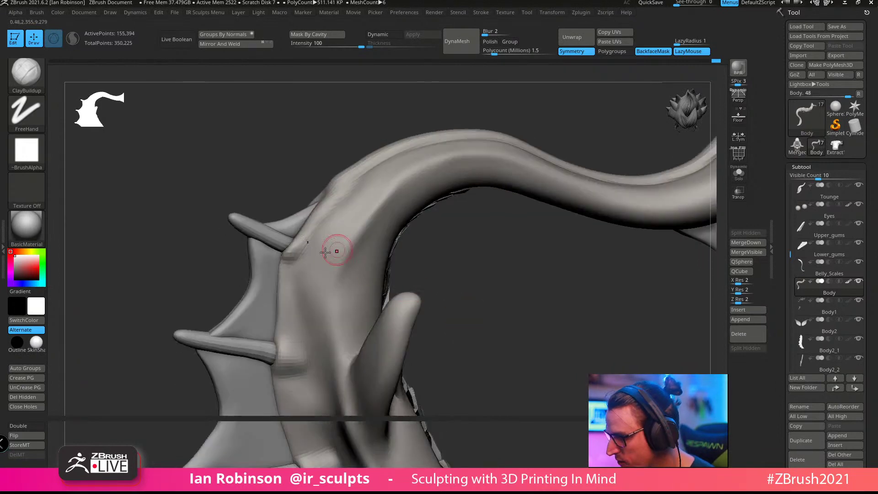
pyautogui.moveTo(323, 258)
pyautogui.mouseDown()
pyautogui.moveTo(374, 185)
pyautogui.moveTo(440, 136)
pyautogui.mouseUp()
pyautogui.hotkey('ctrl', 'z')
# Step: Build up raised clay around the bases of the rear dorsal fin spines with the ClayBuildup brush
pyautogui.moveTo(476, 284)
pyautogui.keyDown('alt'); pyautogui.mouseDown()
pyautogui.moveTo(465, 251)
pyautogui.moveTo(474, 249)
pyautogui.mouseUp(); pyautogui.keyUp('alt')
pyautogui.moveTo(272, 232); pyautogui.dragTo(274, 302)
pyautogui.keyDown('alt'); pyautogui.moveTo(470, 242); pyautogui.dragTo(333, 274); pyautogui.keyUp('alt')
pyautogui.press('space')
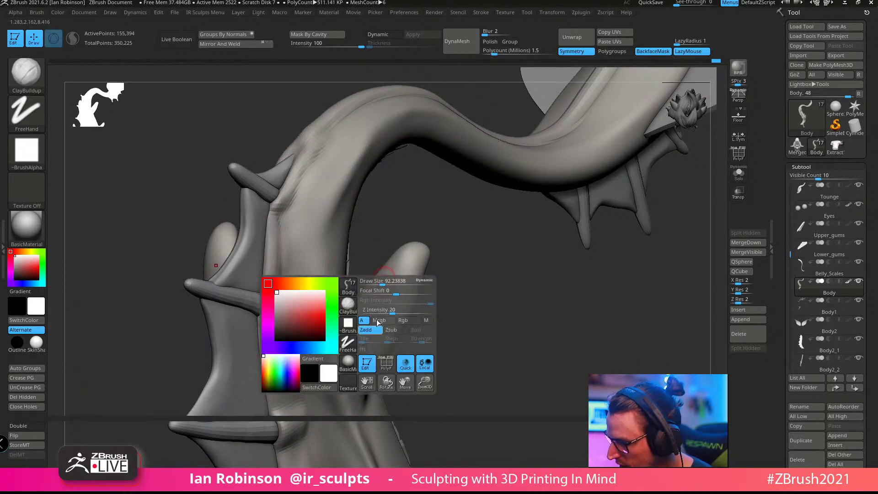
pyautogui.keyDown('alt'); pyautogui.moveTo(490, 272); pyautogui.dragTo(485, 302); pyautogui.keyUp('alt')
pyautogui.moveTo(281, 245)
pyautogui.mouseDown()
pyautogui.moveTo(279, 208)
pyautogui.moveTo(292, 182)
pyautogui.moveTo(281, 192)
pyautogui.moveTo(292, 206)
pyautogui.mouseUp()
pyautogui.moveTo(330, 242)
pyautogui.keyDown('alt'); pyautogui.mouseDown(button='right')
pyautogui.moveTo(339, 244)
pyautogui.moveTo(329, 198)
pyautogui.moveTo(323, 247)
pyautogui.mouseUp(button='right'); pyautogui.keyUp('alt')
pyautogui.moveTo(295, 281)
pyautogui.mouseDown()
pyautogui.moveTo(295, 295)
pyautogui.moveTo(270, 298)
pyautogui.mouseUp()
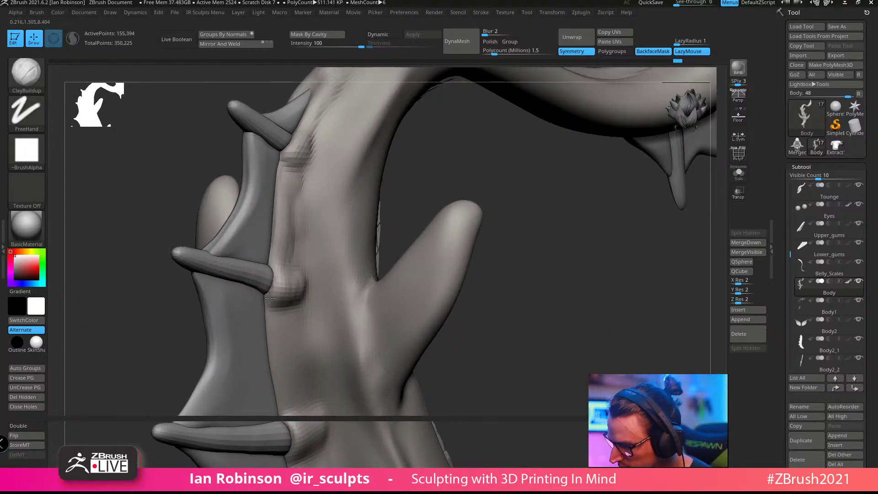
pyautogui.moveTo(300, 269)
pyautogui.mouseDown()
pyautogui.moveTo(298, 303)
pyautogui.moveTo(314, 296)
pyautogui.moveTo(312, 279)
pyautogui.moveTo(280, 245)
pyautogui.moveTo(288, 201)
pyautogui.moveTo(286, 242)
pyautogui.mouseUp()
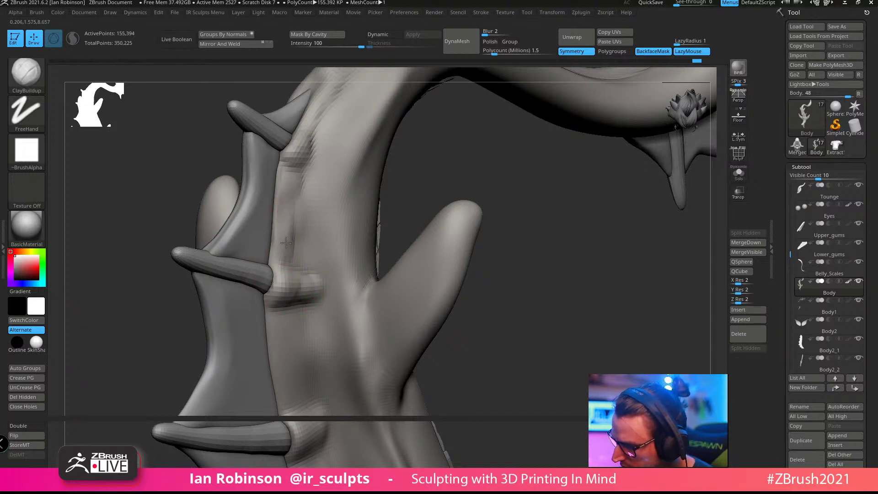
# Step: Smooth the raised ridge along the back of the tail near its leaf-shaped tip
pyautogui.moveTo(455, 228)
pyautogui.mouseDown()
pyautogui.moveTo(492, 211)
pyautogui.moveTo(403, 266)
pyautogui.moveTo(359, 190)
pyautogui.moveTo(446, 247)
pyautogui.moveTo(357, 157)
pyautogui.moveTo(388, 190)
pyautogui.moveTo(400, 284)
pyautogui.mouseUp()
pyautogui.moveTo(324, 302); pyautogui.dragTo(315, 294)
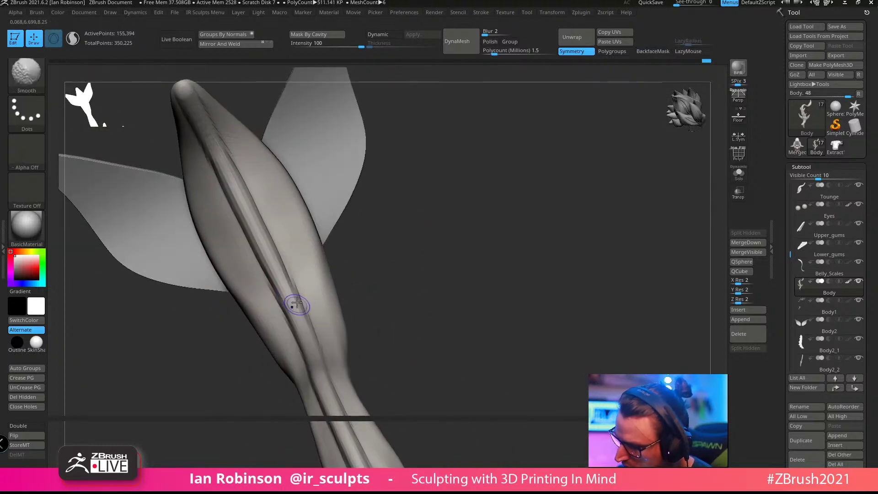
pyautogui.keyDown('shift'); pyautogui.moveTo(271, 244); pyautogui.dragTo(319, 343); pyautogui.keyUp('shift')
pyautogui.keyDown('shift'); pyautogui.moveTo(257, 211); pyautogui.dragTo(229, 158); pyautogui.keyUp('shift')
pyautogui.moveTo(439, 257)
pyautogui.mouseDown()
pyautogui.moveTo(475, 251)
pyautogui.moveTo(274, 191)
pyautogui.mouseUp()
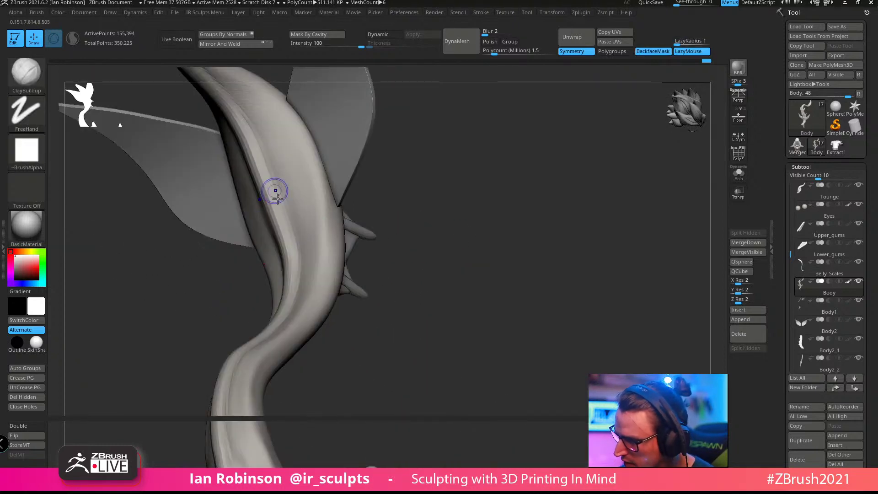
# Step: Build up and smooth the tail ridge and its sides where they meet the last dorsal spine
pyautogui.moveTo(476, 221)
pyautogui.keyDown('alt'); pyautogui.mouseDown()
pyautogui.moveTo(488, 190)
pyautogui.moveTo(450, 201)
pyautogui.moveTo(457, 272)
pyautogui.moveTo(499, 274)
pyautogui.mouseUp(); pyautogui.keyUp('alt')
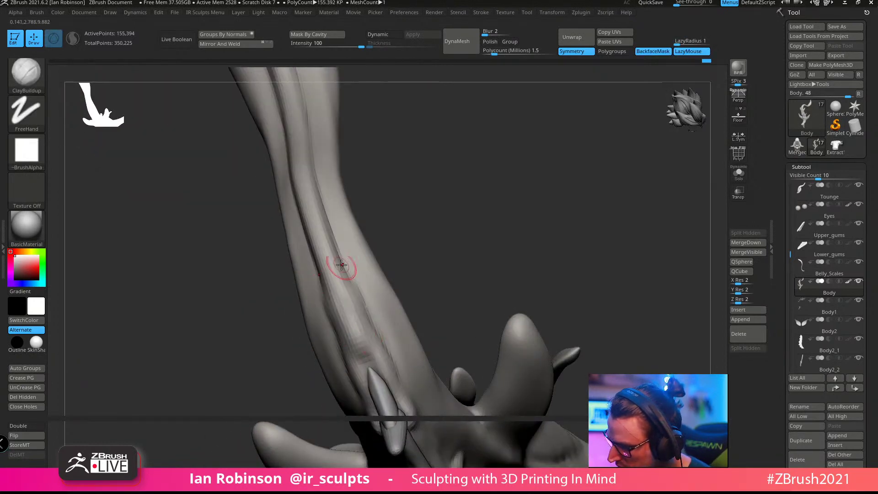
pyautogui.moveTo(345, 278)
pyautogui.mouseDown()
pyautogui.moveTo(325, 214)
pyautogui.moveTo(362, 310)
pyautogui.moveTo(350, 229)
pyautogui.mouseUp()
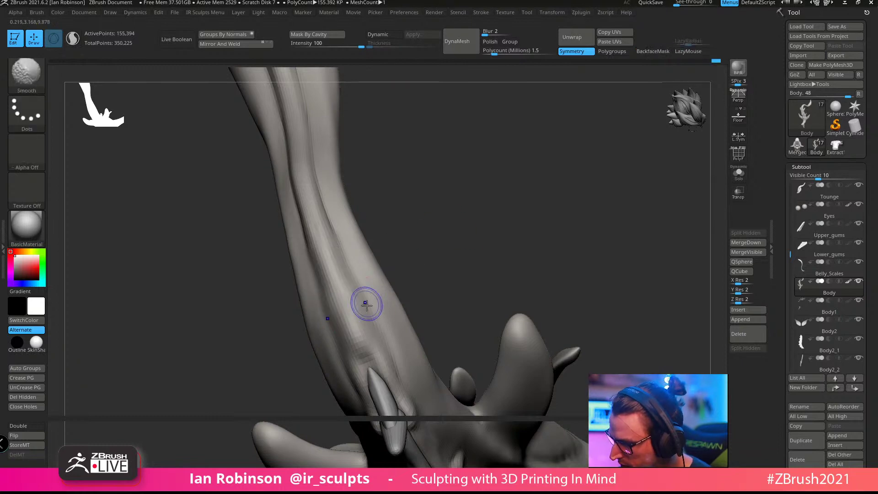
pyautogui.keyDown('shift'); pyautogui.moveTo(365, 304); pyautogui.dragTo(352, 265); pyautogui.keyUp('shift')
pyautogui.moveTo(466, 232)
pyautogui.mouseDown()
pyautogui.moveTo(550, 177)
pyautogui.moveTo(567, 229)
pyautogui.moveTo(551, 256)
pyautogui.mouseUp()
pyautogui.moveTo(403, 279)
pyautogui.mouseDown()
pyautogui.moveTo(414, 327)
pyautogui.moveTo(402, 334)
pyautogui.mouseUp()
pyautogui.moveTo(402, 295)
pyautogui.keyDown('shift'); pyautogui.mouseDown()
pyautogui.moveTo(401, 286)
pyautogui.moveTo(401, 326)
pyautogui.mouseUp(); pyautogui.keyUp('shift')
pyautogui.keyDown('alt'); pyautogui.moveTo(505, 274); pyautogui.dragTo(513, 241); pyautogui.keyUp('alt')
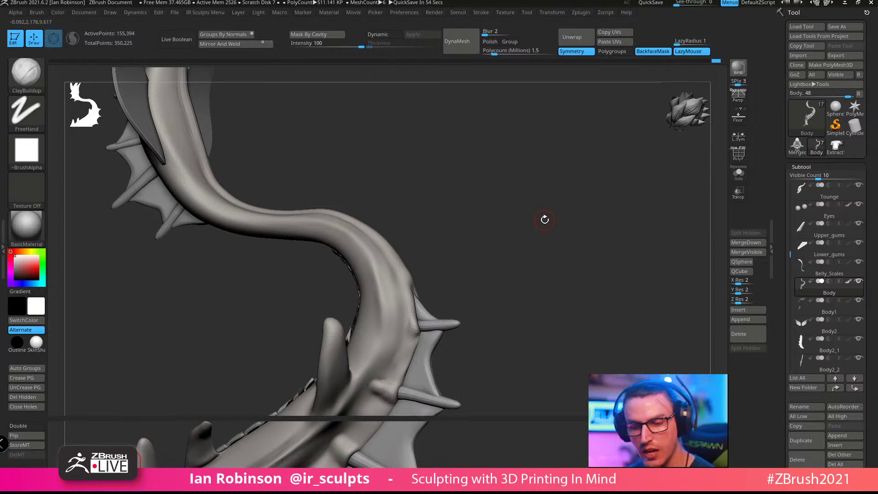
# Step: Isolate the body with its polygon wireframe shown and smooth the tail's flank just behind the last dorsal spine
pyautogui.moveTo(571, 257)
pyautogui.mouseDown()
pyautogui.moveTo(610, 270)
pyautogui.moveTo(497, 341)
pyautogui.mouseUp()
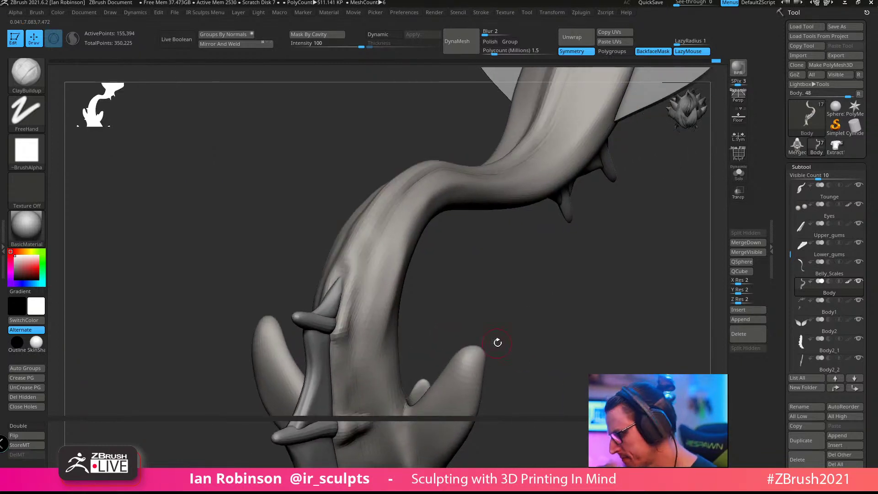
pyautogui.click(736, 177)
pyautogui.moveTo(614, 249); pyautogui.dragTo(581, 284)
pyautogui.hotkey('shift', 'f')
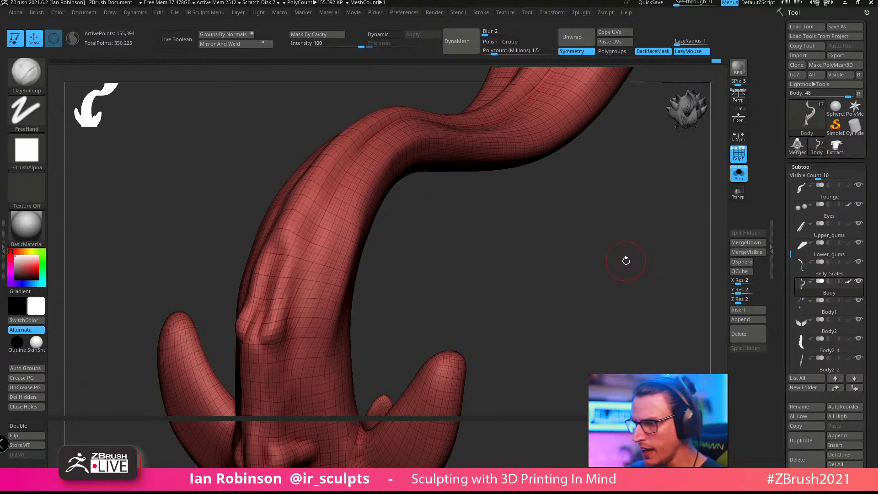
pyautogui.moveTo(651, 275); pyautogui.dragTo(608, 306)
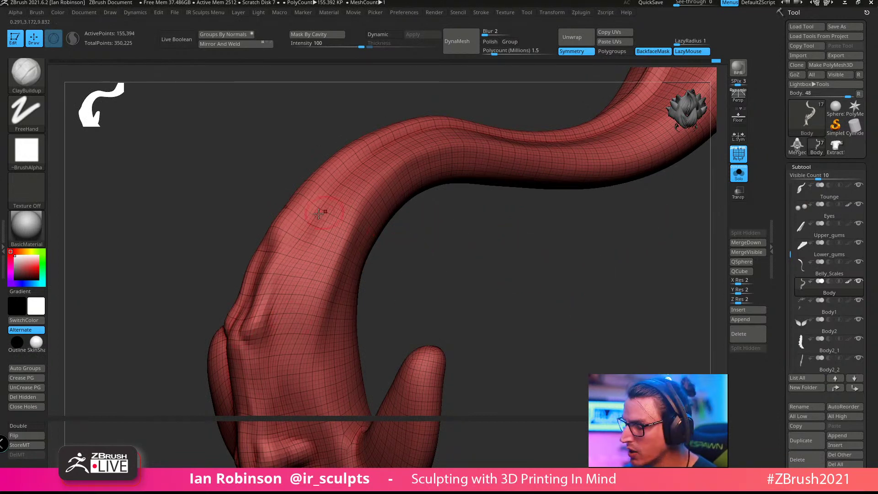
pyautogui.press('shift')
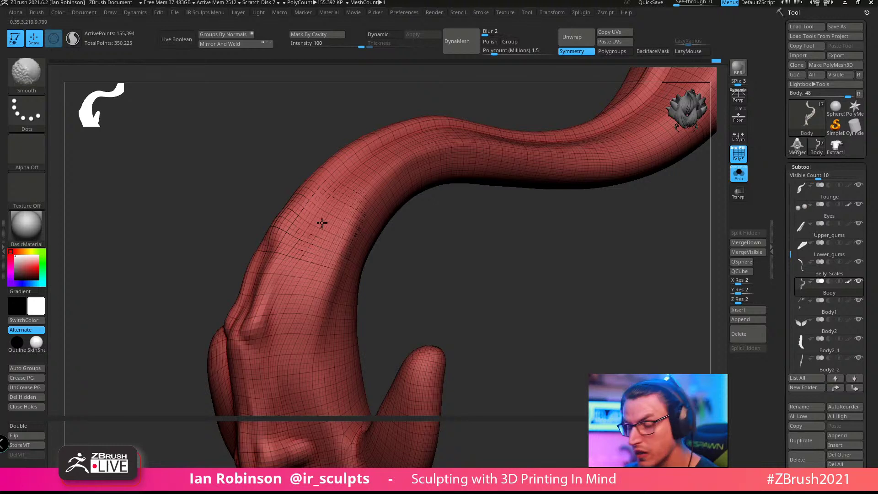
pyautogui.keyDown('shift'); pyautogui.moveTo(316, 235); pyautogui.dragTo(318, 269); pyautogui.keyUp('shift')
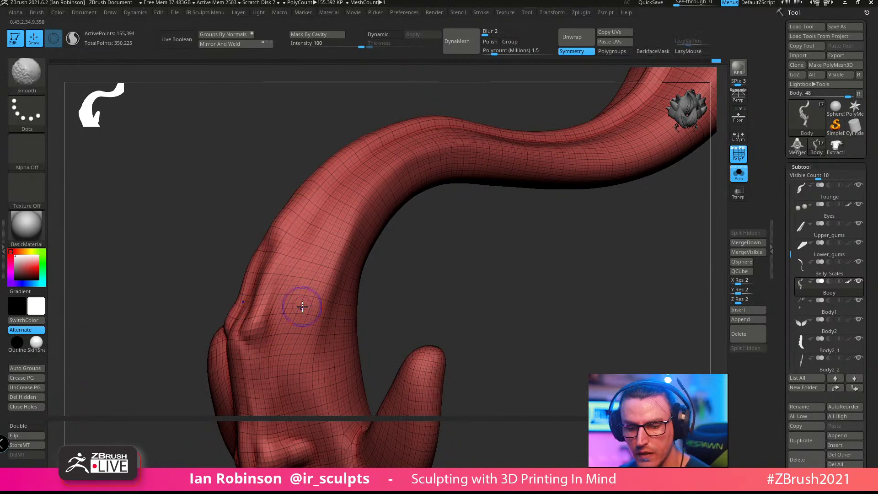
# Step: Hide the wireframe, show all subtools again, and examine the whole dragon in profile and the belly scales up close
pyautogui.hotkey('shift', 'f')
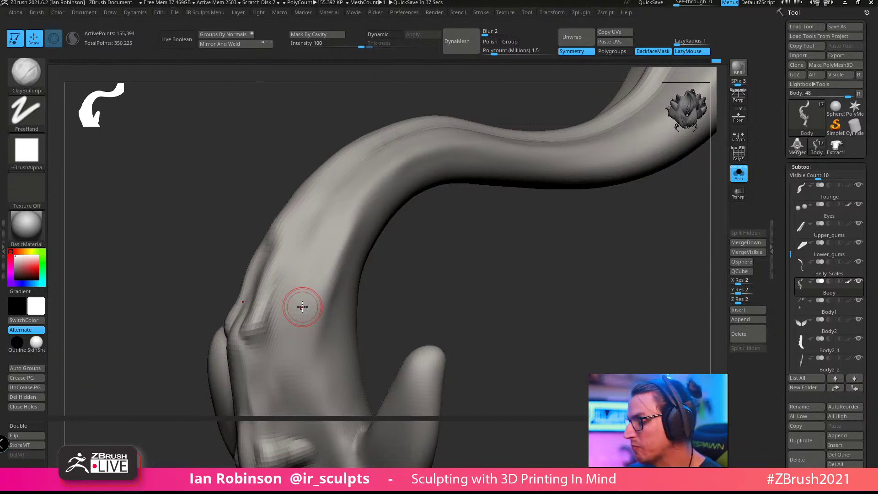
pyautogui.click(738, 174)
pyautogui.moveTo(483, 306); pyautogui.dragTo(572, 278)
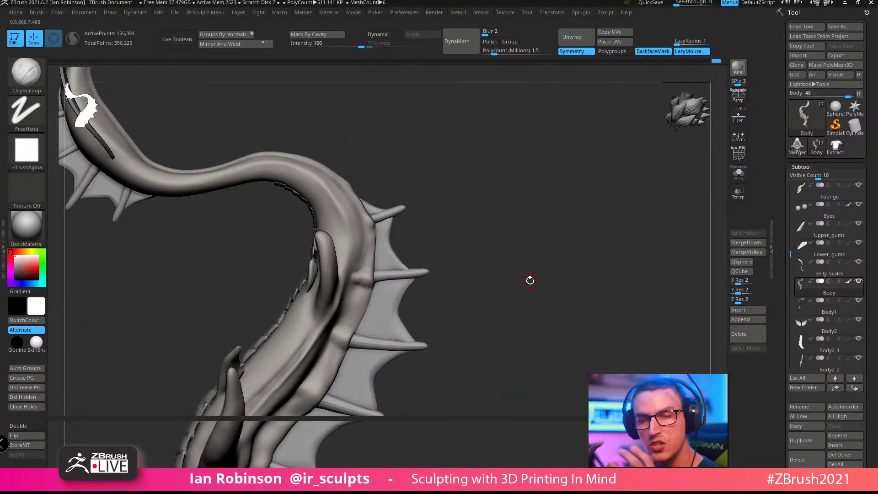
pyautogui.keyDown('alt'); pyautogui.moveTo(542, 278); pyautogui.dragTo(608, 214); pyautogui.keyUp('alt')
pyautogui.moveTo(619, 255)
pyautogui.mouseDown()
pyautogui.moveTo(651, 276)
pyautogui.moveTo(629, 253)
pyautogui.mouseUp()
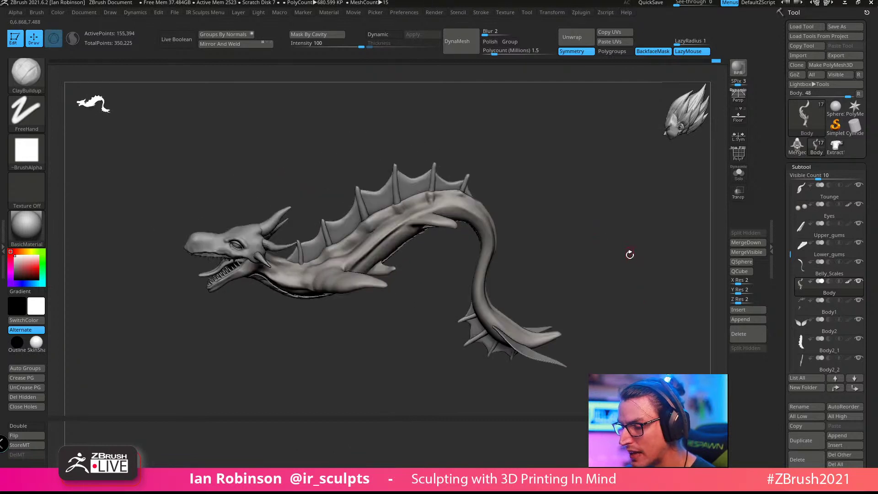
pyautogui.moveTo(99, 107); pyautogui.dragTo(128, 118)
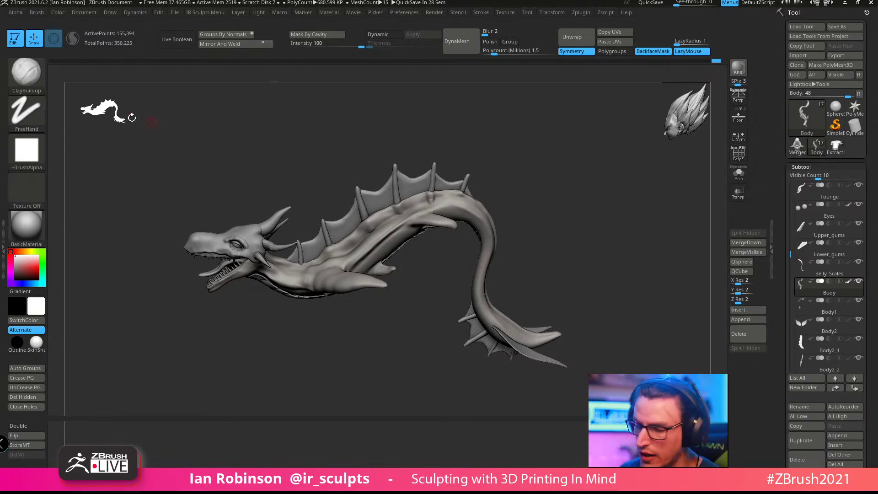
pyautogui.press('shift')
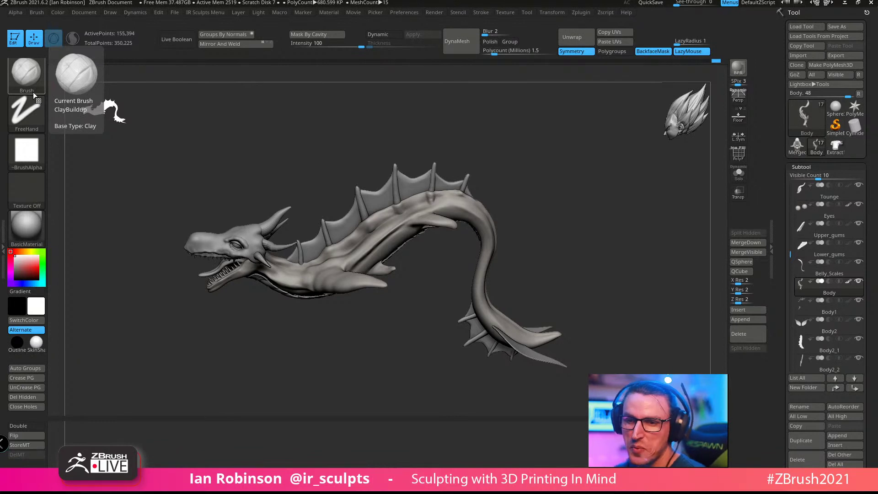
pyautogui.moveTo(571, 275)
pyautogui.mouseDown()
pyautogui.moveTo(603, 279)
pyautogui.moveTo(599, 300)
pyautogui.moveTo(598, 290)
pyautogui.moveTo(627, 292)
pyautogui.moveTo(588, 272)
pyautogui.moveTo(488, 353)
pyautogui.mouseUp()
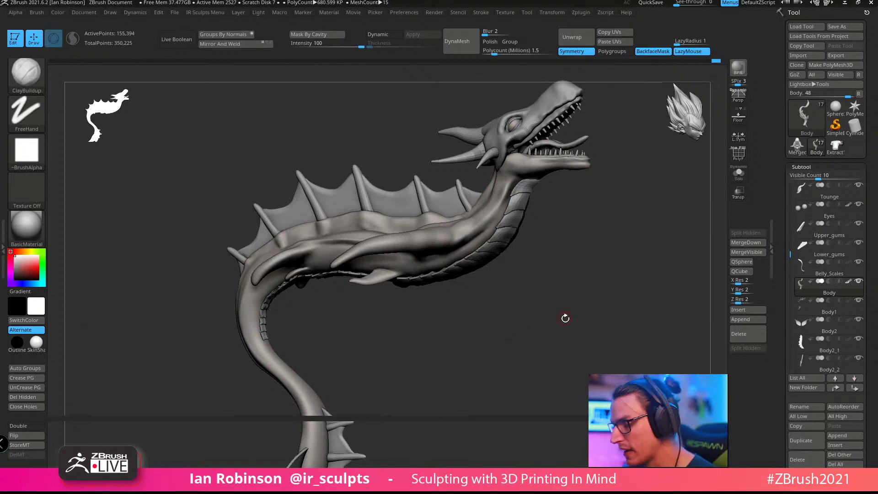
pyautogui.keyDown('alt'); pyautogui.moveTo(572, 298); pyautogui.dragTo(559, 323); pyautogui.keyUp('alt')
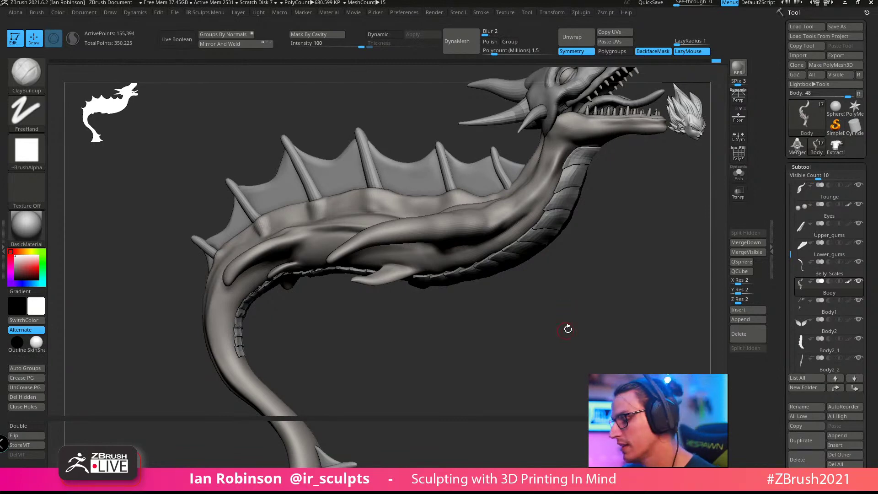
pyautogui.moveTo(566, 328)
pyautogui.keyDown('alt'); pyautogui.mouseDown()
pyautogui.moveTo(440, 353)
pyautogui.moveTo(396, 383)
pyautogui.moveTo(417, 229)
pyautogui.mouseUp(); pyautogui.keyUp('alt')
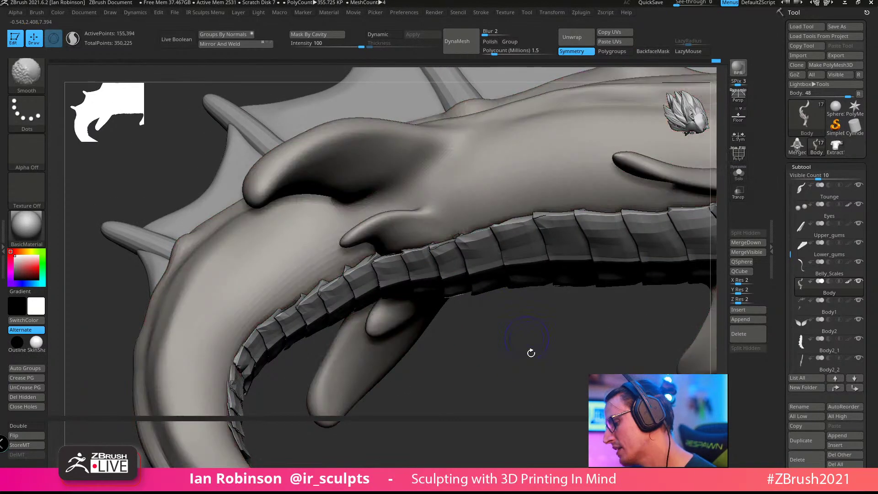
pyautogui.moveTo(529, 353)
pyautogui.mouseDown()
pyautogui.moveTo(455, 334)
pyautogui.moveTo(487, 346)
pyautogui.mouseUp()
# Step: Select the belly scales subtool and push the edges of its rear scales toward the body with an enlarged Move brush
pyautogui.keyDown('alt'); pyautogui.click(368, 281); pyautogui.keyUp('alt')
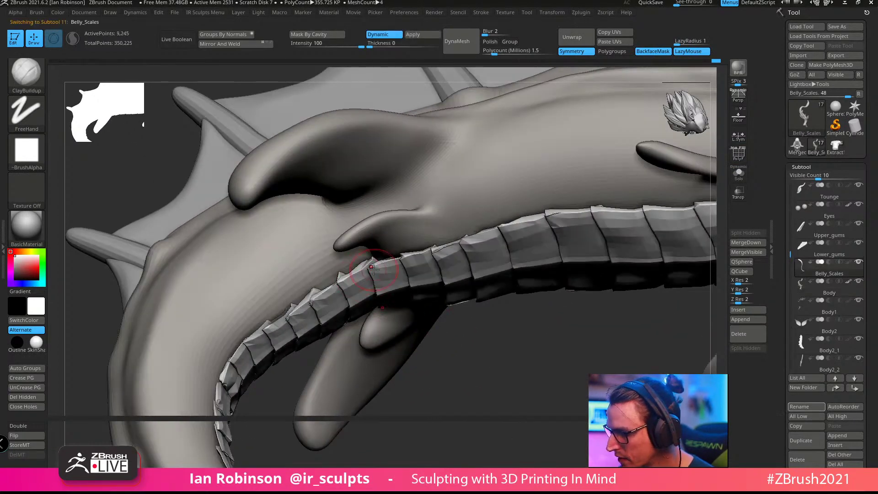
pyautogui.press('b')
pyautogui.press('m')
pyautogui.press('v')
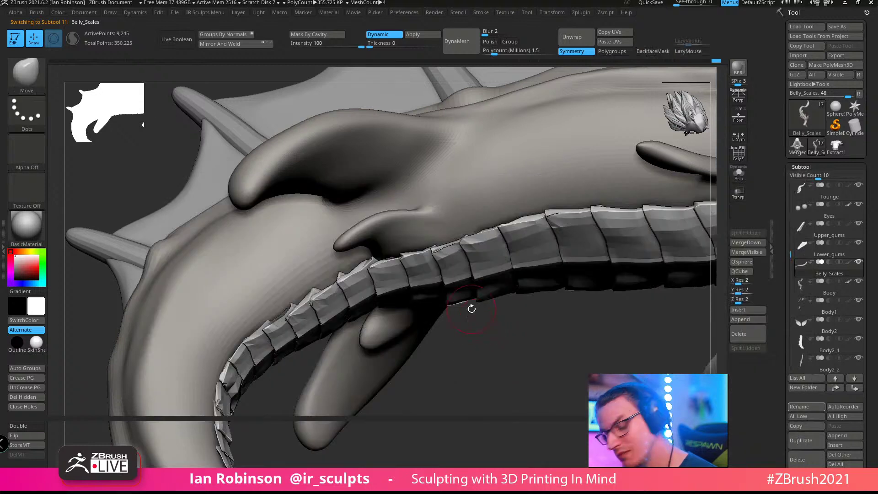
pyautogui.press('s')
pyautogui.moveTo(471, 308); pyautogui.dragTo(492, 309)
pyautogui.moveTo(478, 356); pyautogui.dragTo(459, 392)
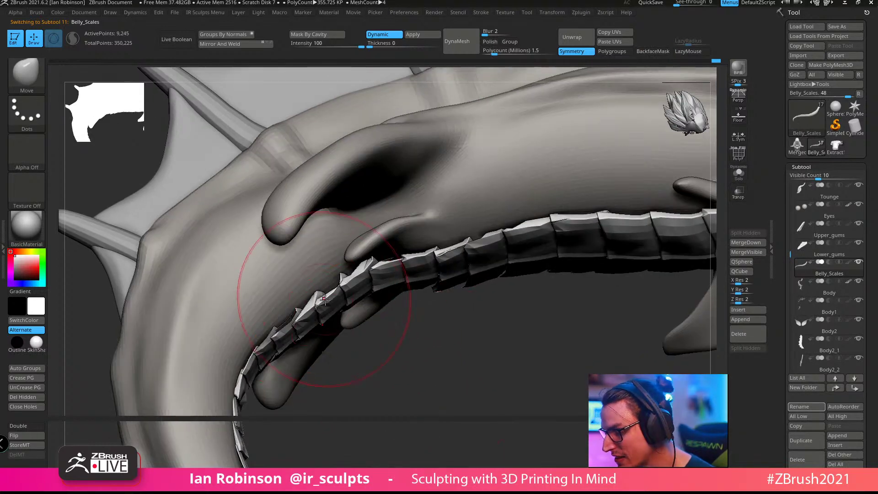
pyautogui.moveTo(322, 300); pyautogui.dragTo(317, 290)
pyautogui.moveTo(351, 280); pyautogui.dragTo(349, 271)
pyautogui.moveTo(389, 372); pyautogui.dragTo(383, 315)
pyautogui.moveTo(383, 315); pyautogui.dragTo(375, 330, button='right')
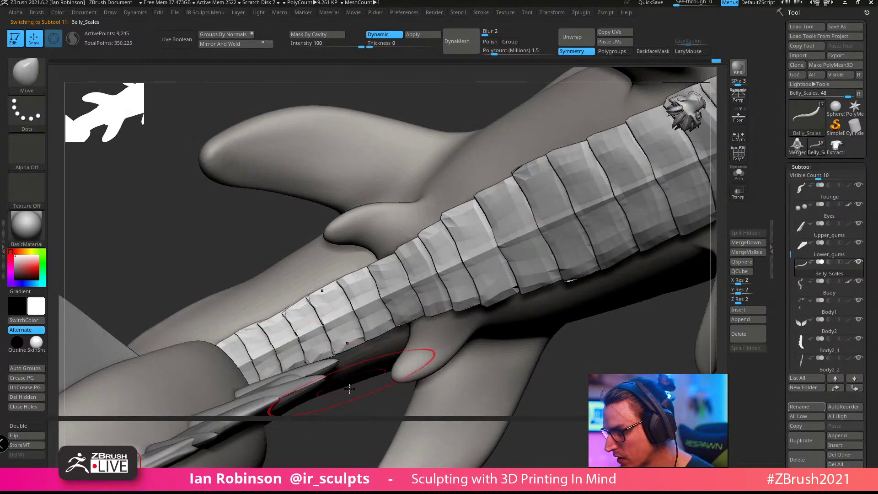
# Step: Reset the gizmo's orientation, centre it on the belly scales, and move them about 1.3 mm into the body
pyautogui.moveTo(361, 377)
pyautogui.mouseDown(button='right')
pyautogui.moveTo(415, 305)
pyautogui.moveTo(379, 253)
pyautogui.moveTo(358, 300)
pyautogui.mouseUp(button='right')
pyautogui.press('w')
pyautogui.rightClick(358, 300)
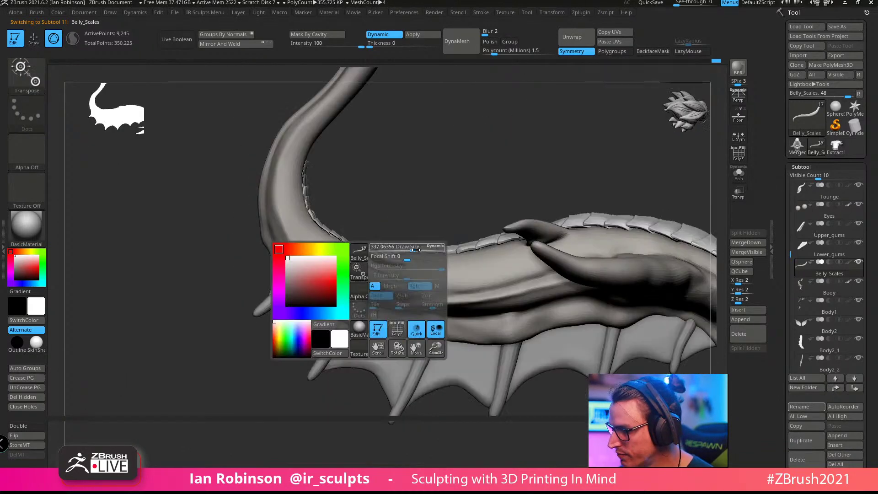
pyautogui.click(393, 247)
pyautogui.keyDown('alt'); pyautogui.moveTo(505, 236); pyautogui.dragTo(315, 297, button='right'); pyautogui.keyUp('alt')
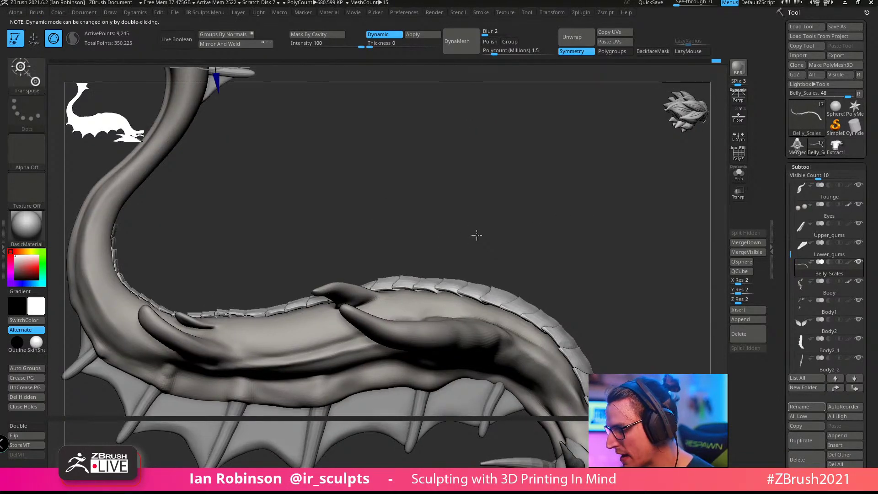
pyautogui.click(423, 283)
pyautogui.keyDown('alt'); pyautogui.click(434, 211); pyautogui.keyUp('alt')
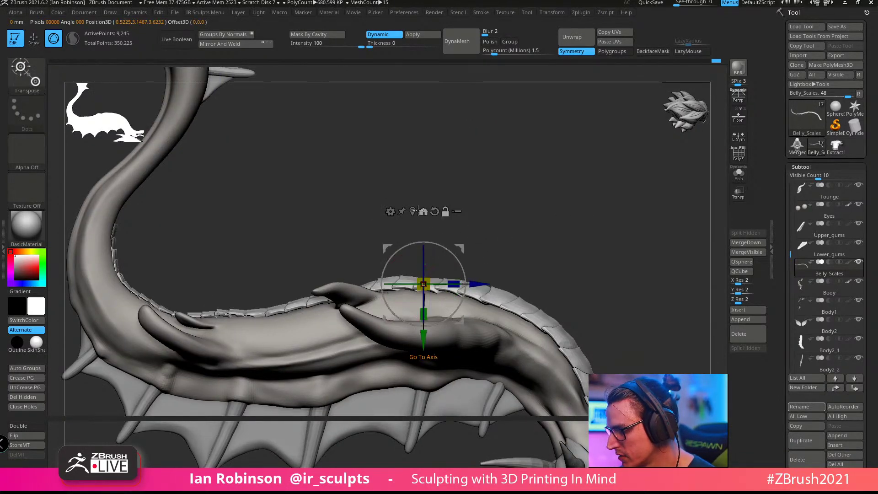
pyautogui.click(413, 211)
pyautogui.keyDown('shift'); pyautogui.moveTo(518, 196); pyautogui.dragTo(509, 201, button='right'); pyautogui.keyUp('shift')
pyautogui.moveTo(367, 353); pyautogui.dragTo(368, 381)
pyautogui.press('q')
pyautogui.moveTo(444, 214)
pyautogui.keyDown('ctrl'); pyautogui.mouseDown(button='right')
pyautogui.moveTo(451, 206)
pyautogui.moveTo(448, 235)
pyautogui.mouseUp(button='right'); pyautogui.keyUp('ctrl')
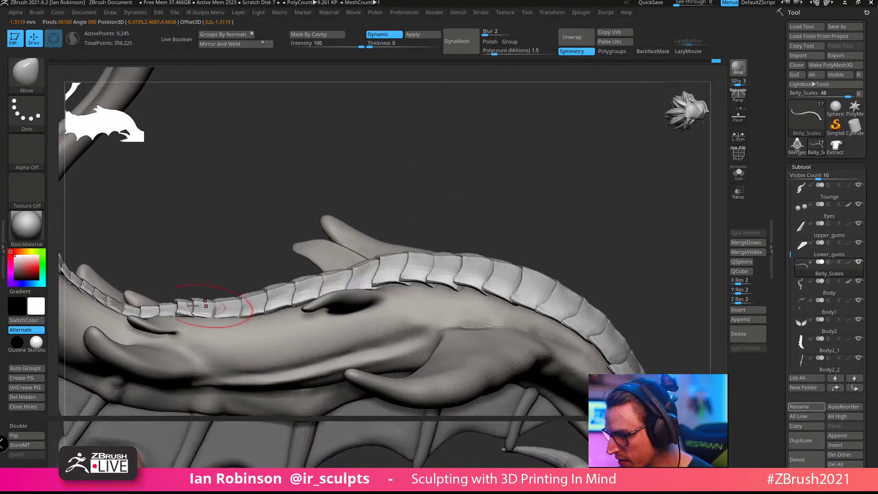
pyautogui.moveTo(336, 178)
pyautogui.keyDown('alt'); pyautogui.mouseDown(button='right')
pyautogui.moveTo(448, 163)
pyautogui.moveTo(492, 169)
pyautogui.mouseUp(button='right'); pyautogui.keyUp('alt')
# Step: Select the body subtool, isolate it facing the tail's underside, and switch to the ClayBuildup brush
pyautogui.press('s')
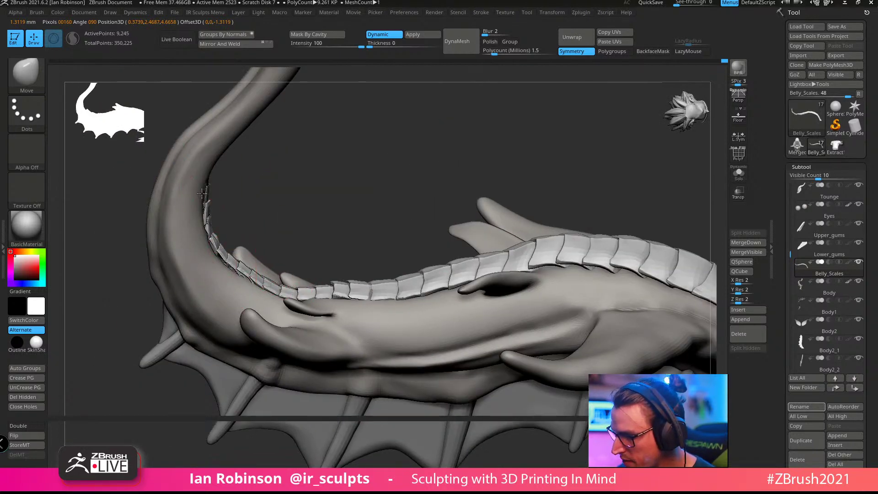
pyautogui.moveTo(203, 180); pyautogui.dragTo(409, 201, button='right')
pyautogui.keyDown('alt'); pyautogui.click(238, 225); pyautogui.keyUp('alt')
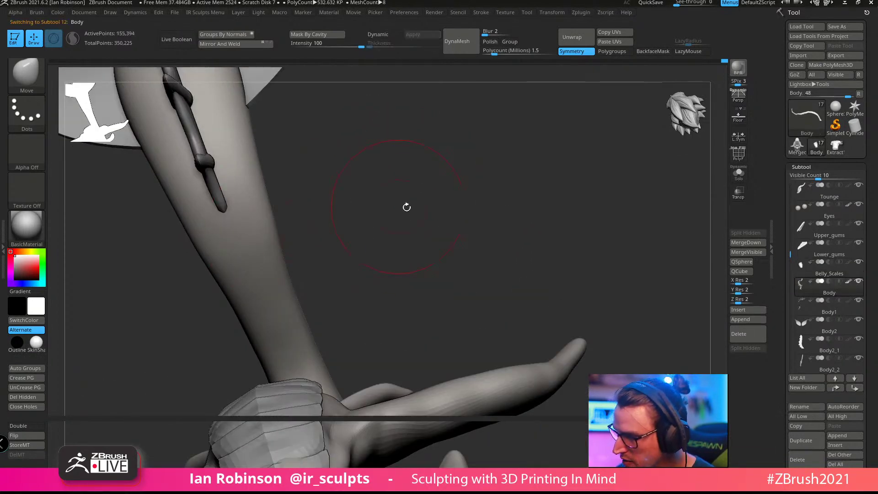
pyautogui.moveTo(406, 206); pyautogui.dragTo(448, 188)
pyautogui.moveTo(488, 230); pyautogui.dragTo(522, 227)
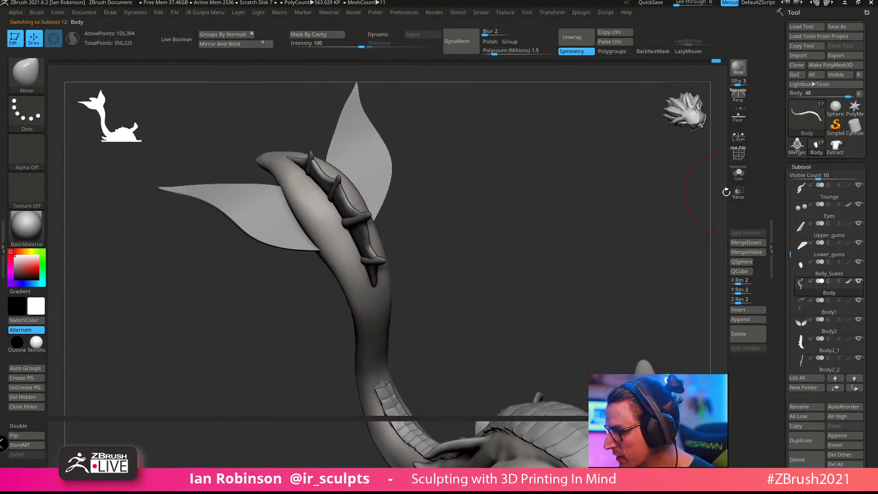
pyautogui.click(739, 175)
pyautogui.moveTo(626, 226)
pyautogui.keyDown('shift'); pyautogui.mouseDown()
pyautogui.moveTo(623, 237)
pyautogui.moveTo(452, 165)
pyautogui.mouseUp(); pyautogui.keyUp('shift')
pyautogui.press('s')
pyautogui.press('b')
pyautogui.press('c')
pyautogui.press('b')
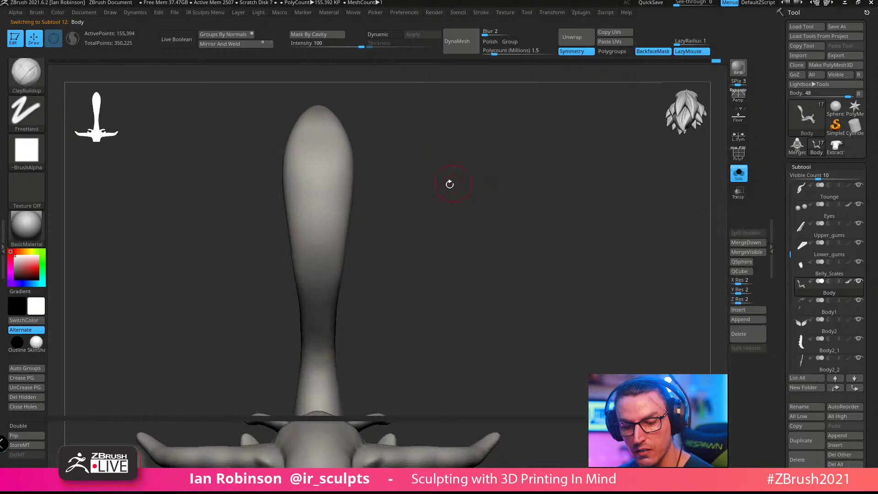
pyautogui.press('s')
# Step: Try a straight ClayBuildup ridge down the tail's underside from the tip, and compare it with the other subtools visible
pyautogui.moveTo(317, 115)
pyautogui.mouseDown()
pyautogui.moveTo(309, 117)
pyautogui.moveTo(319, 137)
pyautogui.moveTo(318, 356)
pyautogui.mouseUp()
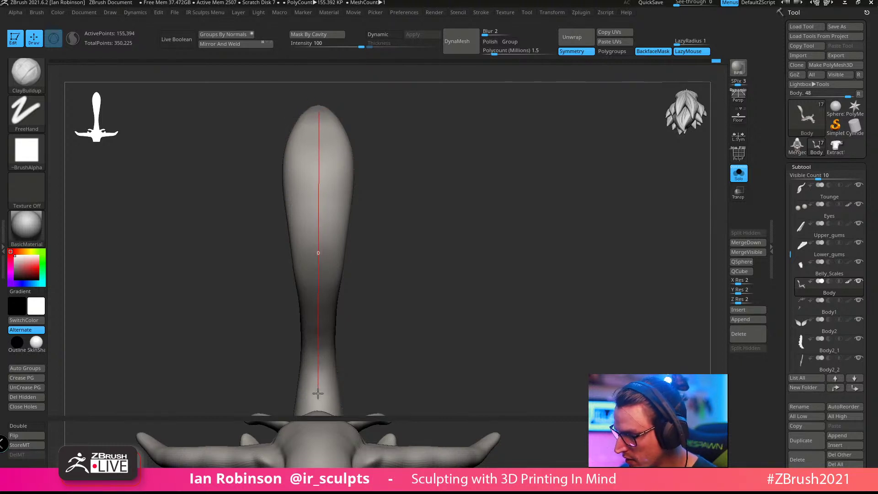
pyautogui.moveTo(318, 395); pyautogui.dragTo(318, 397)
pyautogui.moveTo(497, 231); pyautogui.dragTo(598, 201)
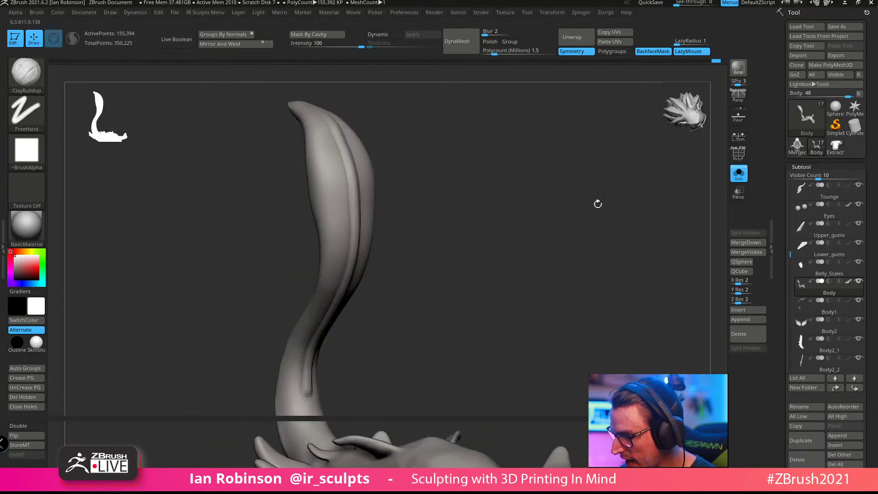
pyautogui.click(740, 176)
pyautogui.moveTo(525, 204); pyautogui.dragTo(334, 239)
pyautogui.moveTo(503, 215); pyautogui.dragTo(616, 221)
pyautogui.click(738, 178)
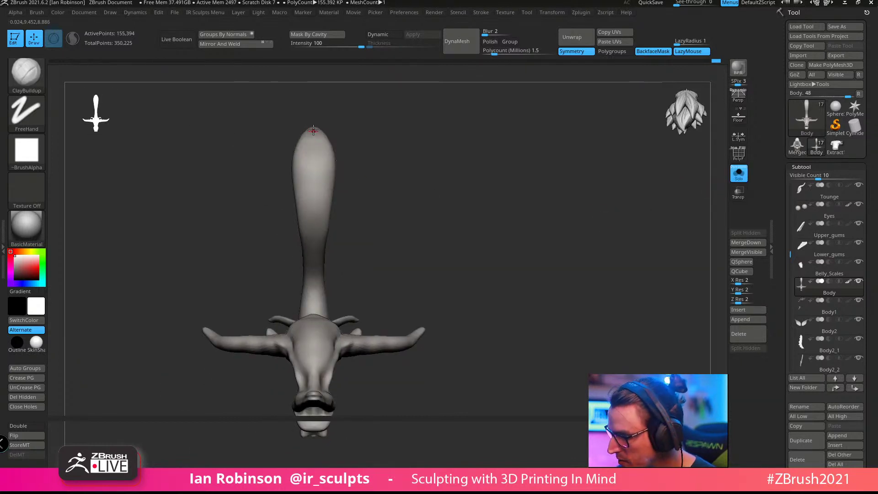
# Step: Build a straight ClayBuildup ridge down the middle of the isolated tail from its tip, and show the other subtools again
pyautogui.moveTo(314, 129); pyautogui.dragTo(313, 240)
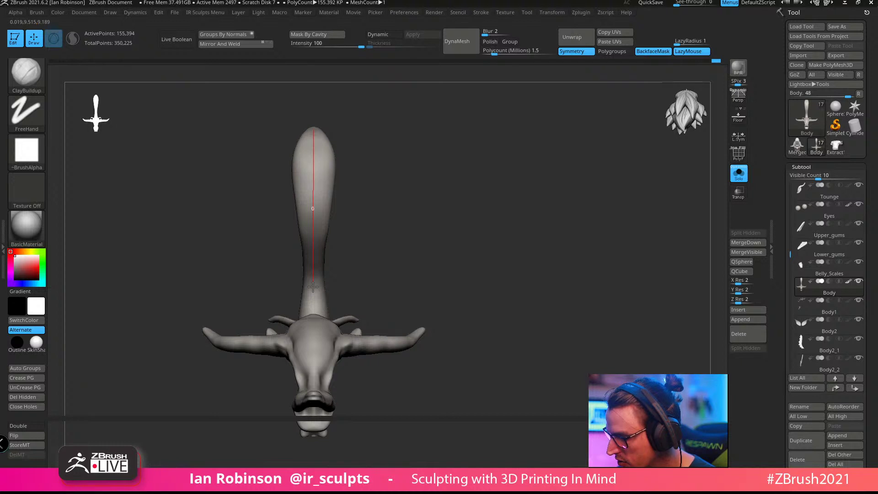
pyautogui.moveTo(313, 286); pyautogui.dragTo(315, 282)
pyautogui.press('space')
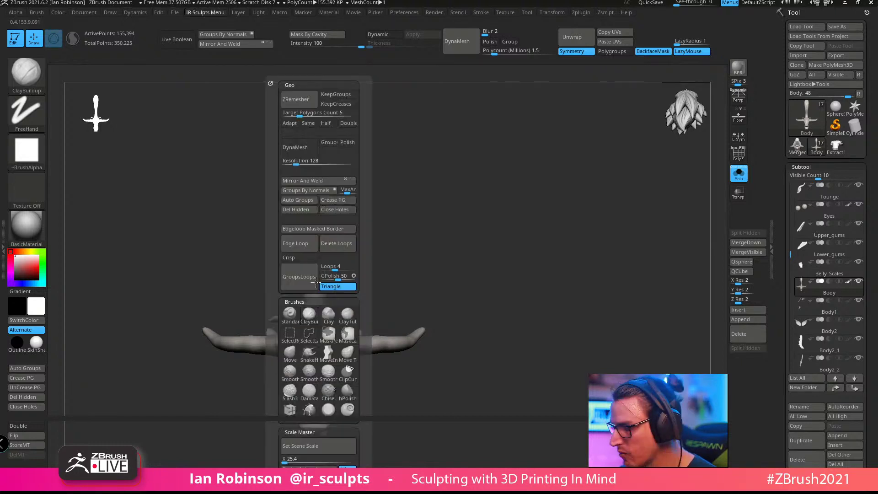
pyautogui.moveTo(486, 164)
pyautogui.mouseDown()
pyautogui.moveTo(506, 225)
pyautogui.moveTo(534, 246)
pyautogui.moveTo(547, 239)
pyautogui.moveTo(482, 244)
pyautogui.moveTo(508, 302)
pyautogui.mouseUp()
pyautogui.click(740, 178)
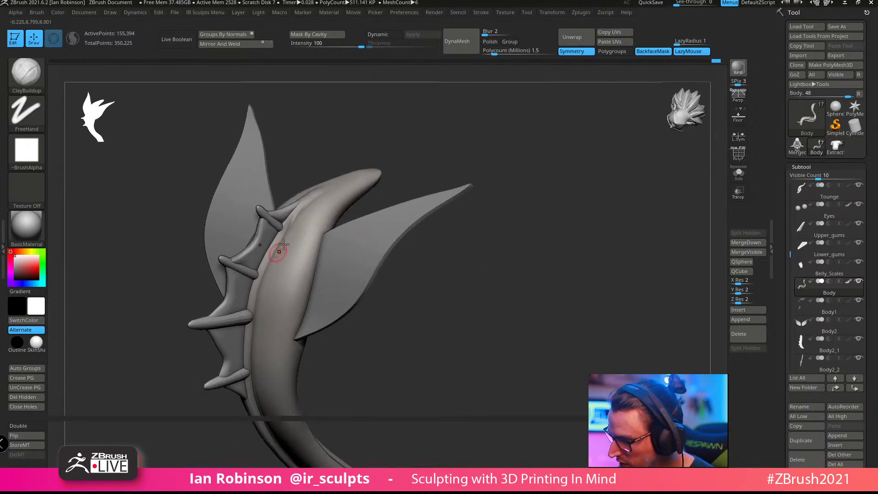
# Step: Build up clay on the body alongside the tail fin's uppermost spines, continuing the ridge toward the tail tip
pyautogui.moveTo(270, 259); pyautogui.dragTo(292, 223)
pyautogui.moveTo(271, 259); pyautogui.dragTo(291, 224)
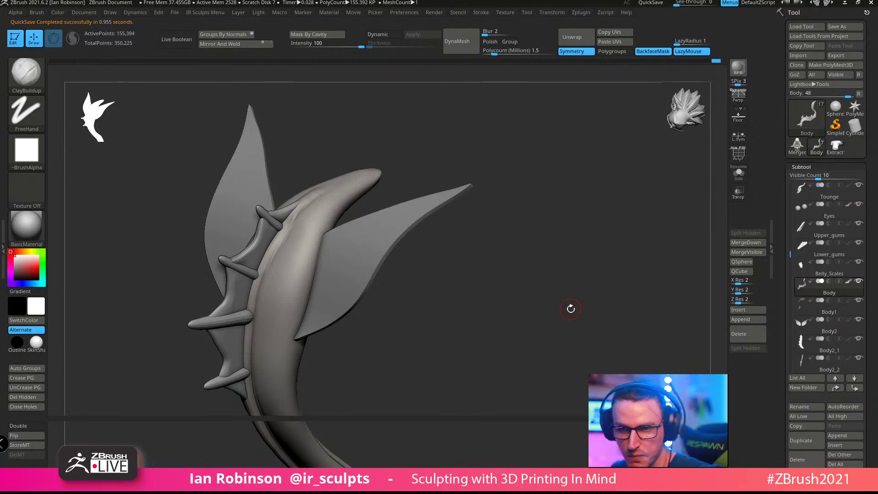
pyautogui.moveTo(571, 308); pyautogui.dragTo(534, 300)
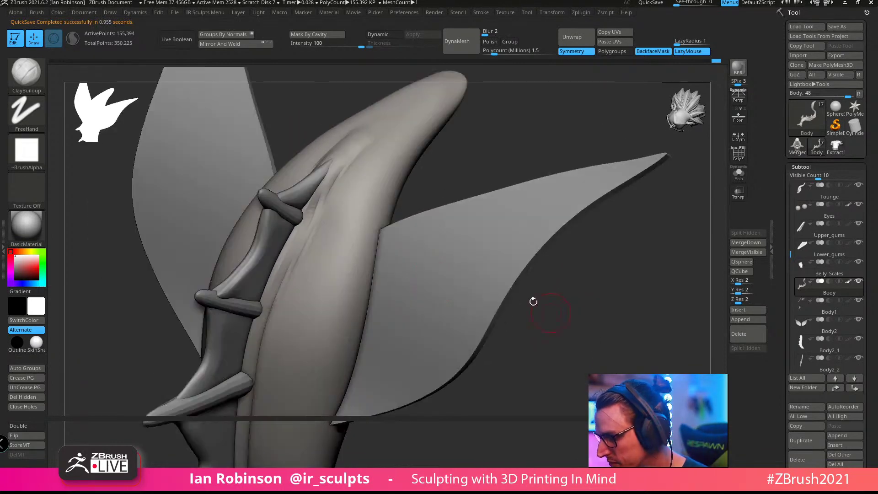
pyautogui.moveTo(308, 214)
pyautogui.mouseDown()
pyautogui.moveTo(302, 225)
pyautogui.moveTo(412, 90)
pyautogui.moveTo(470, 75)
pyautogui.mouseUp()
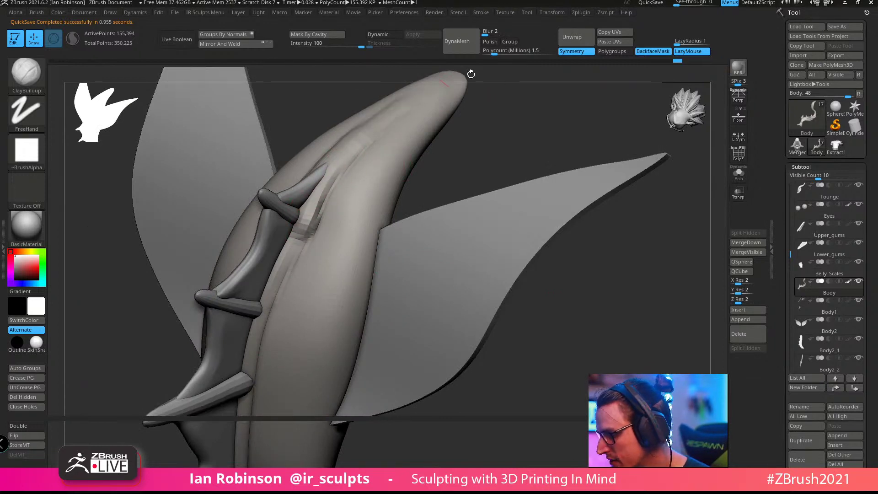
pyautogui.moveTo(543, 141); pyautogui.dragTo(522, 130)
# Step: Add ClayBuildup mounds on the body where the lower spines of the tail fin meet it
pyautogui.moveTo(263, 284)
pyautogui.mouseDown()
pyautogui.moveTo(252, 311)
pyautogui.moveTo(289, 253)
pyautogui.mouseUp()
pyautogui.moveTo(500, 394)
pyautogui.keyDown('alt'); pyautogui.mouseDown()
pyautogui.moveTo(525, 317)
pyautogui.moveTo(514, 316)
pyautogui.mouseUp(); pyautogui.keyUp('alt')
pyautogui.moveTo(268, 295)
pyautogui.mouseDown()
pyautogui.moveTo(277, 292)
pyautogui.moveTo(272, 317)
pyautogui.mouseUp()
pyautogui.keyDown('alt'); pyautogui.moveTo(504, 329); pyautogui.dragTo(526, 296); pyautogui.keyUp('alt')
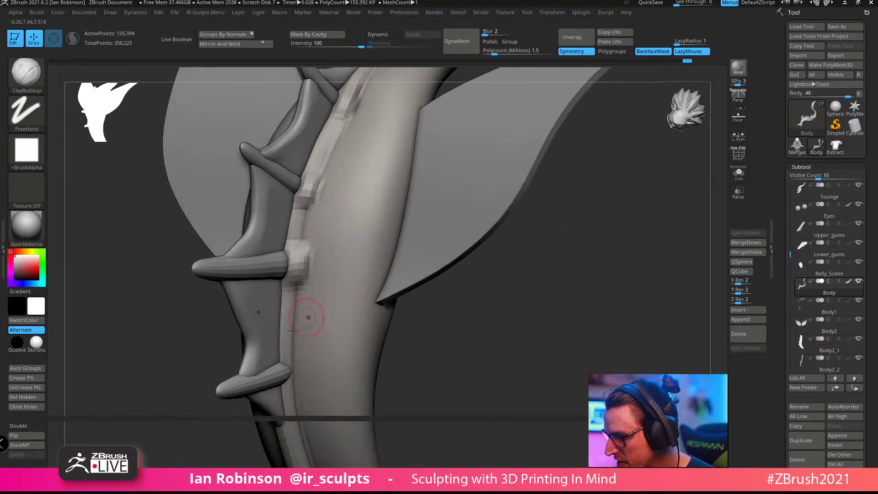
pyautogui.moveTo(284, 374)
pyautogui.mouseDown()
pyautogui.moveTo(289, 361)
pyautogui.moveTo(295, 382)
pyautogui.mouseUp()
pyautogui.moveTo(468, 316); pyautogui.dragTo(613, 302)
pyautogui.moveTo(291, 340); pyautogui.dragTo(285, 360)
# Step: Fill the strip between the tail fin's spine bases with clay and thicken the mound at the lowest spine
pyautogui.moveTo(456, 262); pyautogui.dragTo(417, 268)
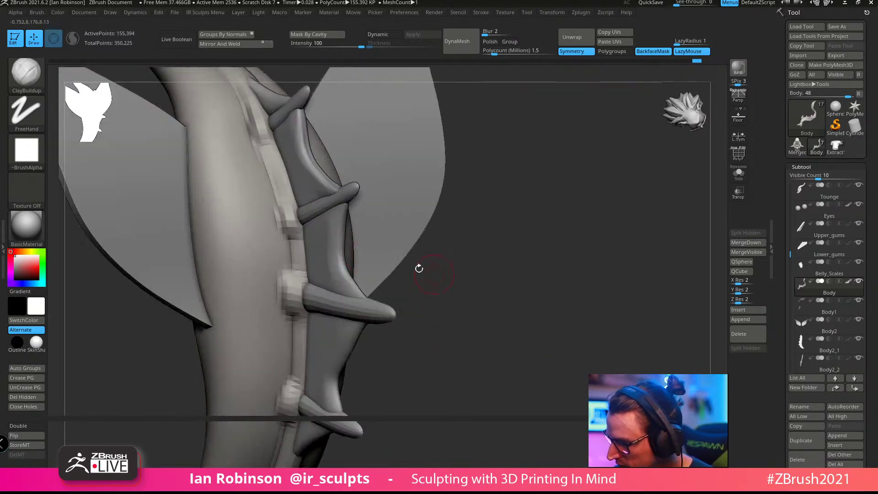
pyautogui.moveTo(286, 223)
pyautogui.mouseDown()
pyautogui.moveTo(284, 215)
pyautogui.moveTo(295, 332)
pyautogui.mouseUp()
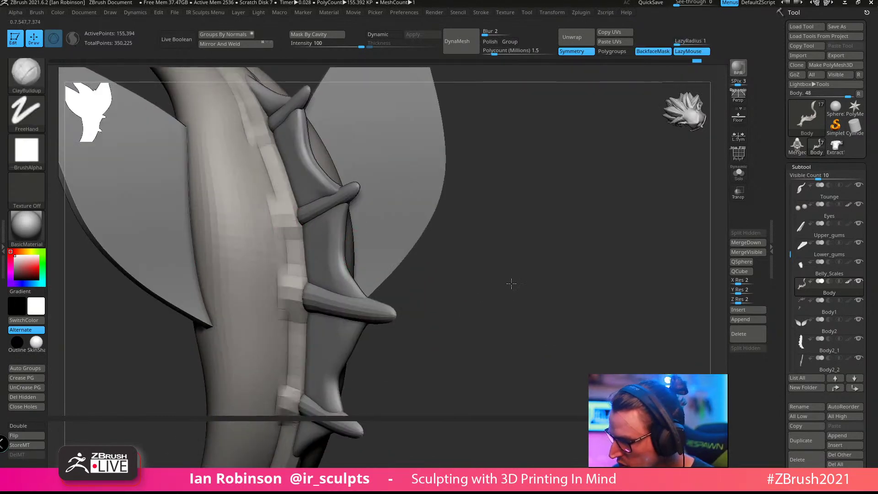
pyautogui.moveTo(509, 282); pyautogui.dragTo(420, 292)
pyautogui.moveTo(473, 310); pyautogui.dragTo(501, 278)
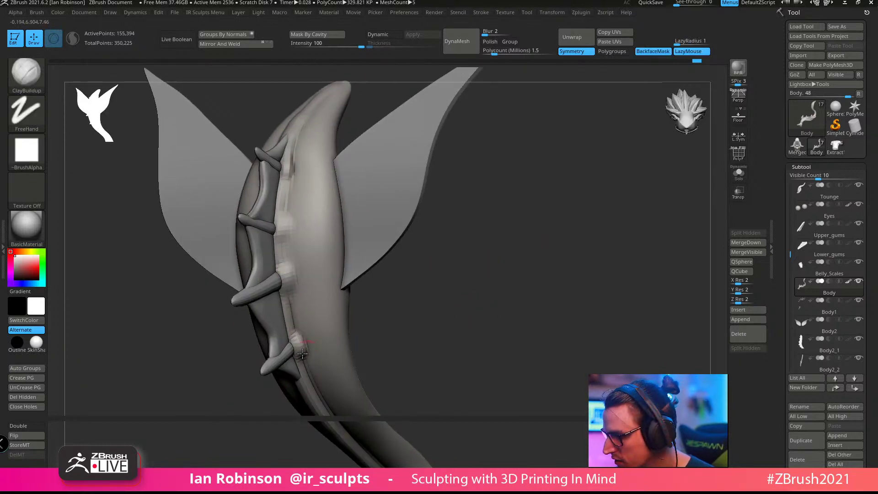
pyautogui.moveTo(290, 346); pyautogui.dragTo(295, 348)
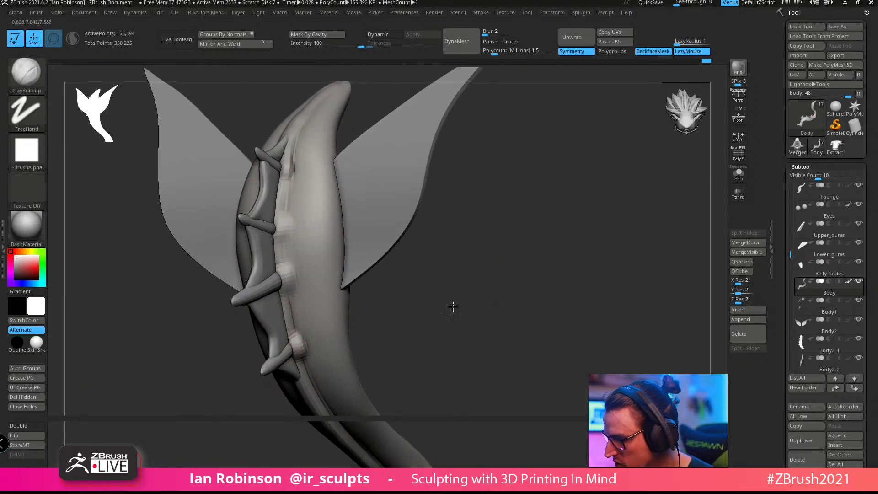
# Step: Touch up the built-up clay around the bases of the tail fin's remaining spines
pyautogui.keyDown('alt'); pyautogui.moveTo(452, 306); pyautogui.dragTo(452, 340); pyautogui.keyUp('alt')
pyautogui.moveTo(281, 179); pyautogui.dragTo(273, 218)
pyautogui.keyDown('alt'); pyautogui.moveTo(446, 194); pyautogui.dragTo(498, 359); pyautogui.keyUp('alt')
pyautogui.moveTo(283, 245); pyautogui.dragTo(292, 218)
pyautogui.moveTo(539, 297)
pyautogui.keyDown('alt'); pyautogui.mouseDown()
pyautogui.moveTo(523, 178)
pyautogui.moveTo(496, 304)
pyautogui.moveTo(507, 189)
pyautogui.moveTo(426, 288)
pyautogui.moveTo(437, 181)
pyautogui.moveTo(362, 304)
pyautogui.moveTo(346, 286)
pyautogui.moveTo(365, 298)
pyautogui.mouseUp(); pyautogui.keyUp('alt')
pyautogui.moveTo(435, 218)
pyautogui.mouseDown()
pyautogui.moveTo(489, 199)
pyautogui.moveTo(476, 247)
pyautogui.moveTo(457, 226)
pyautogui.moveTo(476, 212)
pyautogui.moveTo(464, 248)
pyautogui.moveTo(490, 190)
pyautogui.moveTo(488, 215)
pyautogui.mouseUp()
# Step: Switch to the Slash3 brush and lower its Z intensity
pyautogui.press('b')
pyautogui.press('s')
pyautogui.press('3')
pyautogui.press('space')
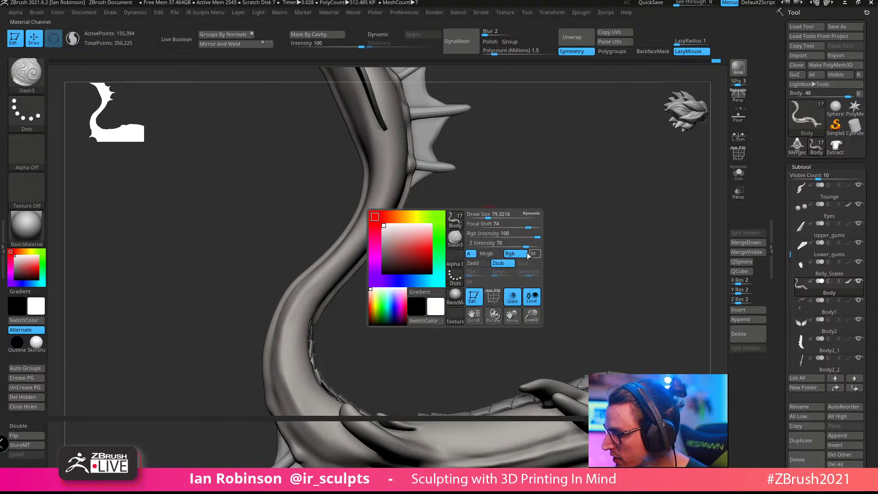
pyautogui.moveTo(529, 244); pyautogui.dragTo(485, 257)
# Step: Examine the neck, belly scales and flank from several sides to plan where grooves should run
pyautogui.moveTo(396, 168)
pyautogui.mouseDown()
pyautogui.moveTo(476, 153)
pyautogui.moveTo(457, 175)
pyautogui.moveTo(431, 178)
pyautogui.mouseUp()
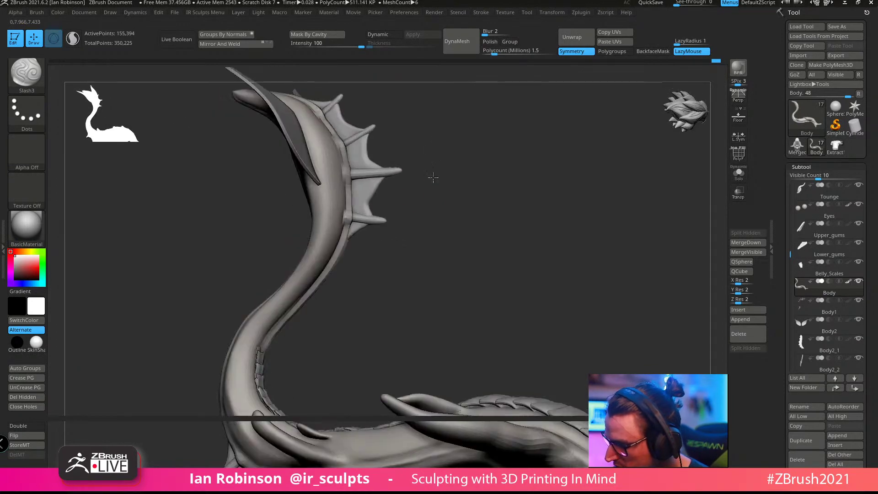
pyautogui.moveTo(246, 374)
pyautogui.mouseDown()
pyautogui.moveTo(366, 328)
pyautogui.moveTo(435, 231)
pyautogui.moveTo(492, 237)
pyautogui.mouseUp()
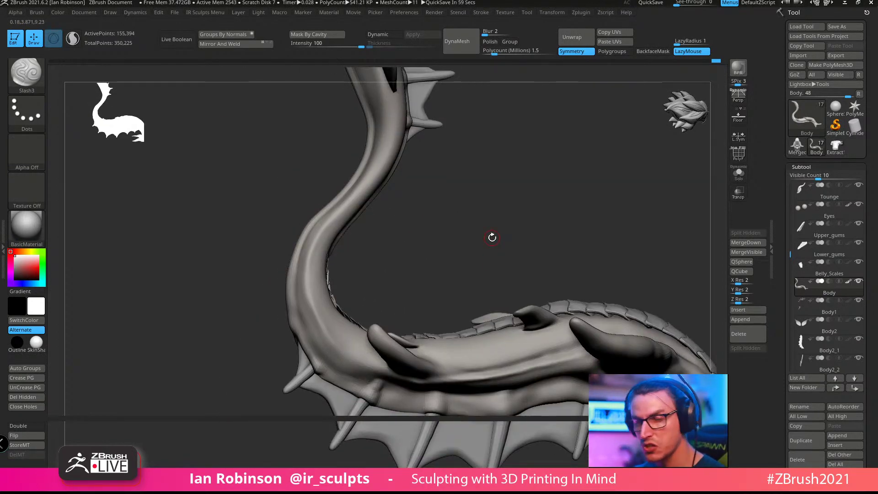
pyautogui.moveTo(491, 237)
pyautogui.mouseDown()
pyautogui.moveTo(534, 229)
pyautogui.moveTo(525, 256)
pyautogui.moveTo(486, 178)
pyautogui.moveTo(392, 328)
pyautogui.mouseUp()
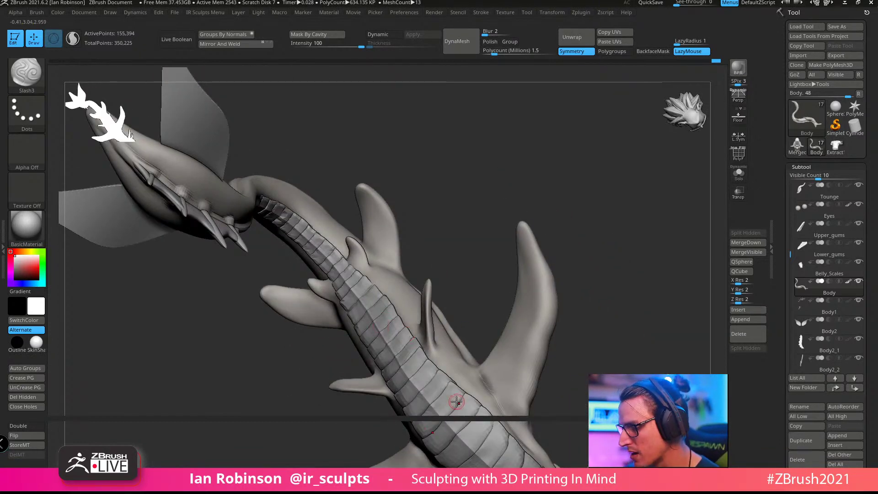
pyautogui.moveTo(523, 195)
pyautogui.mouseDown()
pyautogui.moveTo(492, 227)
pyautogui.moveTo(533, 227)
pyautogui.moveTo(488, 238)
pyautogui.mouseUp()
pyautogui.moveTo(577, 157)
pyautogui.mouseDown()
pyautogui.moveTo(592, 204)
pyautogui.moveTo(562, 242)
pyautogui.moveTo(300, 253)
pyautogui.mouseUp()
pyautogui.moveTo(587, 194)
pyautogui.mouseDown()
pyautogui.moveTo(594, 268)
pyautogui.moveTo(590, 183)
pyautogui.moveTo(615, 188)
pyautogui.moveTo(558, 208)
pyautogui.mouseUp()
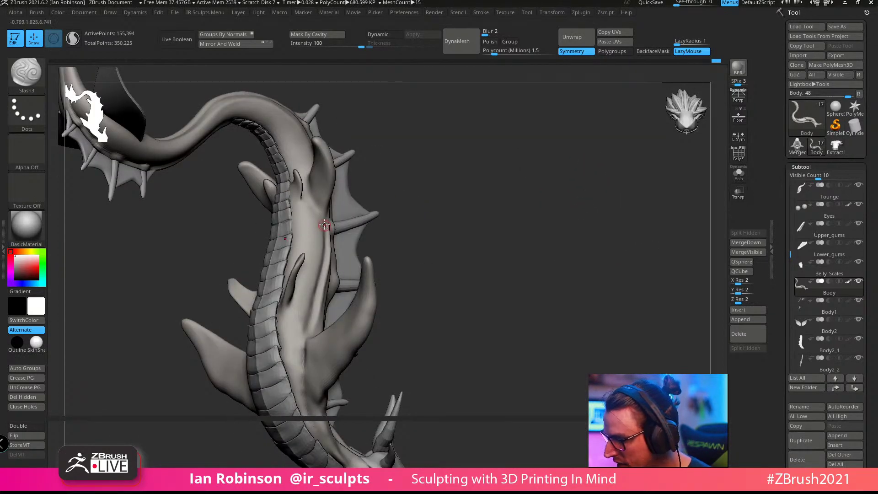
pyautogui.moveTo(526, 182); pyautogui.dragTo(499, 179)
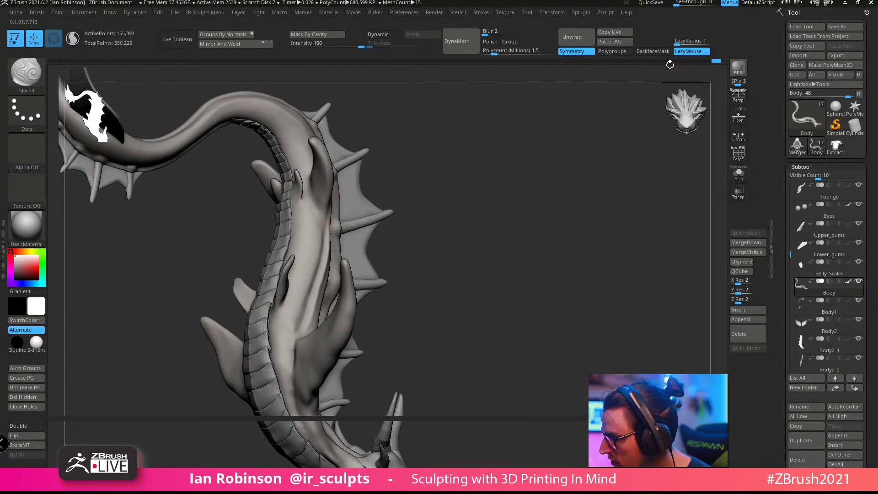
# Step: Set LazyRadius to 21 and cut a Slash3 groove down the flank beside the ridge to the large side fin's base
pyautogui.moveTo(679, 46); pyautogui.dragTo(685, 45)
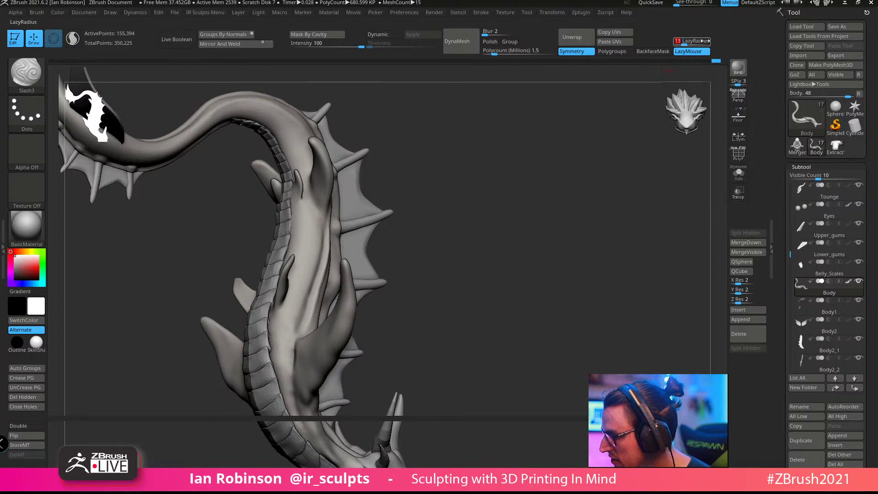
pyautogui.click(484, 14)
pyautogui.click(503, 145)
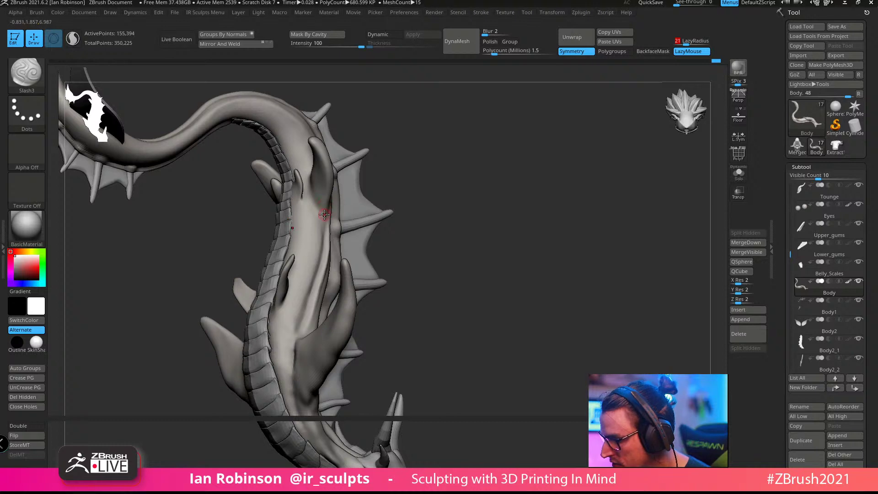
pyautogui.moveTo(323, 244); pyautogui.dragTo(322, 264)
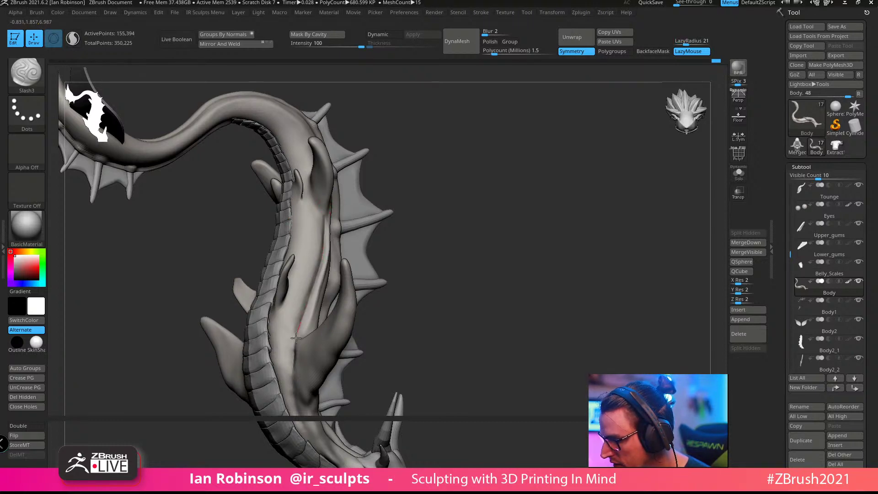
pyautogui.moveTo(292, 368); pyautogui.dragTo(299, 393)
# Step: Carve Slash3 creases around the large side fin's base and along the belly scales toward the head
pyautogui.moveTo(512, 225)
pyautogui.keyDown('alt'); pyautogui.mouseDown()
pyautogui.moveTo(558, 243)
pyautogui.moveTo(617, 237)
pyautogui.moveTo(588, 249)
pyautogui.moveTo(537, 183)
pyautogui.moveTo(520, 198)
pyautogui.mouseUp(); pyautogui.keyUp('alt')
pyautogui.moveTo(332, 296)
pyautogui.mouseDown()
pyautogui.moveTo(359, 330)
pyautogui.moveTo(364, 357)
pyautogui.mouseUp()
pyautogui.moveTo(499, 276)
pyautogui.keyDown('alt'); pyautogui.mouseDown()
pyautogui.moveTo(480, 192)
pyautogui.moveTo(337, 210)
pyautogui.mouseUp(); pyautogui.keyUp('alt')
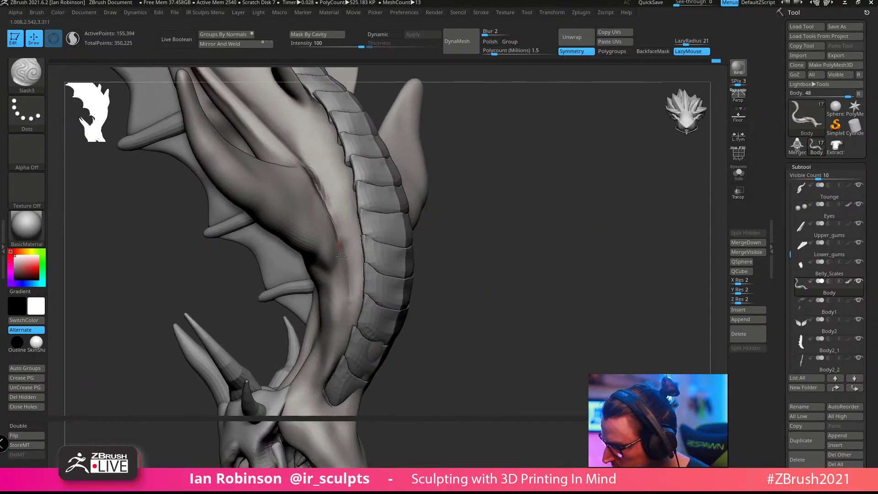
pyautogui.moveTo(492, 204)
pyautogui.mouseDown()
pyautogui.moveTo(476, 203)
pyautogui.moveTo(460, 218)
pyautogui.mouseUp()
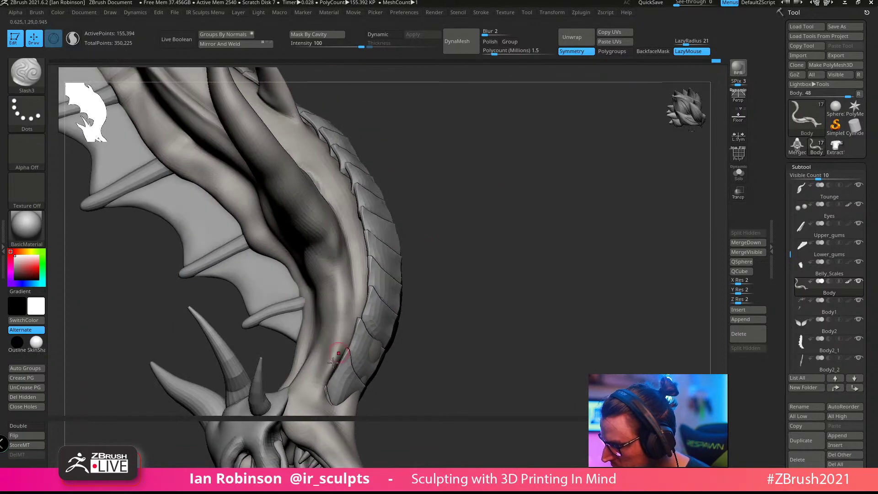
pyautogui.moveTo(333, 359)
pyautogui.mouseDown()
pyautogui.moveTo(334, 369)
pyautogui.moveTo(353, 274)
pyautogui.moveTo(342, 224)
pyautogui.moveTo(316, 179)
pyautogui.mouseUp()
# Step: Deepen the crease where the large side fin meets the flank and extend it toward the small fin
pyautogui.moveTo(511, 225); pyautogui.dragTo(402, 254)
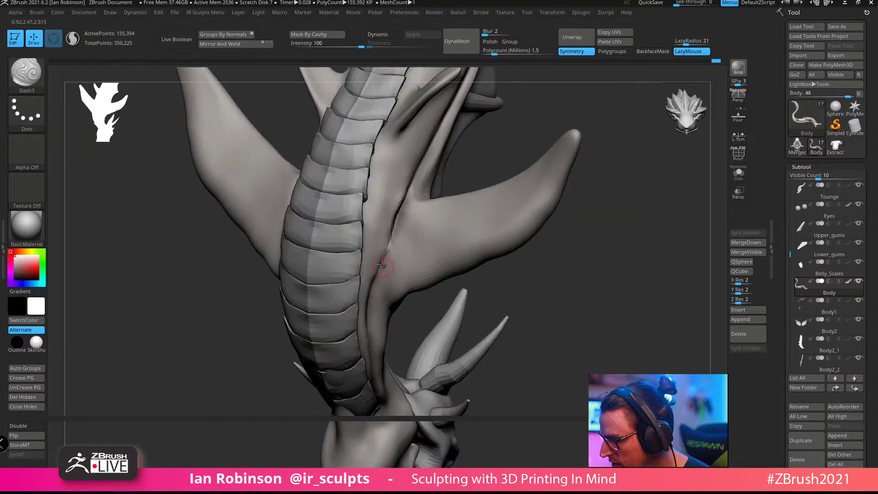
pyautogui.moveTo(536, 139); pyautogui.dragTo(520, 225)
pyautogui.moveTo(567, 188); pyautogui.dragTo(358, 323)
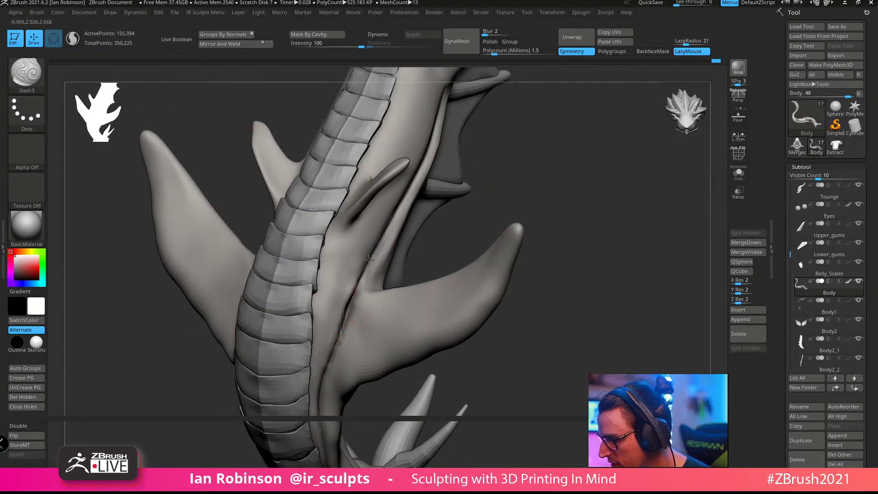
pyautogui.moveTo(499, 188); pyautogui.dragTo(517, 278)
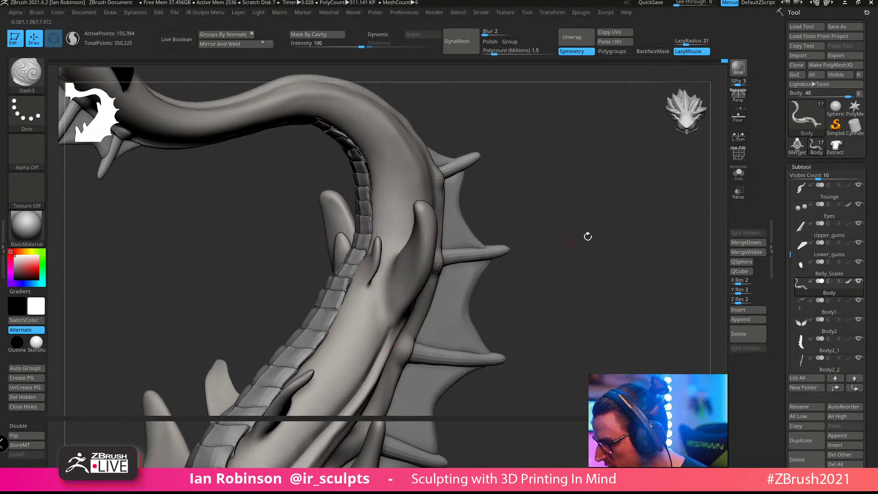
# Step: Cut Slash3 grooves along the flank ridge behind the rear side fin, continuing them up the body
pyautogui.moveTo(587, 236); pyautogui.dragTo(404, 339)
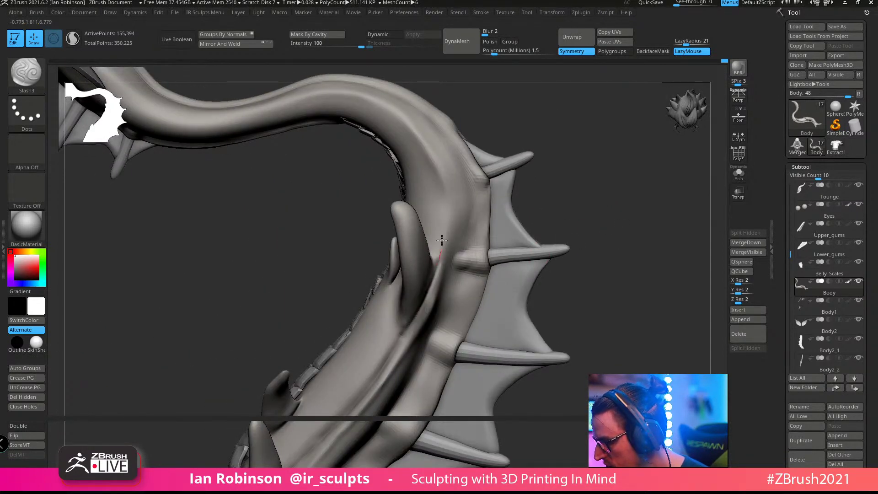
pyautogui.moveTo(604, 134); pyautogui.dragTo(414, 278)
pyautogui.moveTo(598, 189); pyautogui.dragTo(650, 174)
pyautogui.keyDown('ctrl'); pyautogui.moveTo(533, 215); pyautogui.dragTo(620, 179, button='right'); pyautogui.keyUp('ctrl')
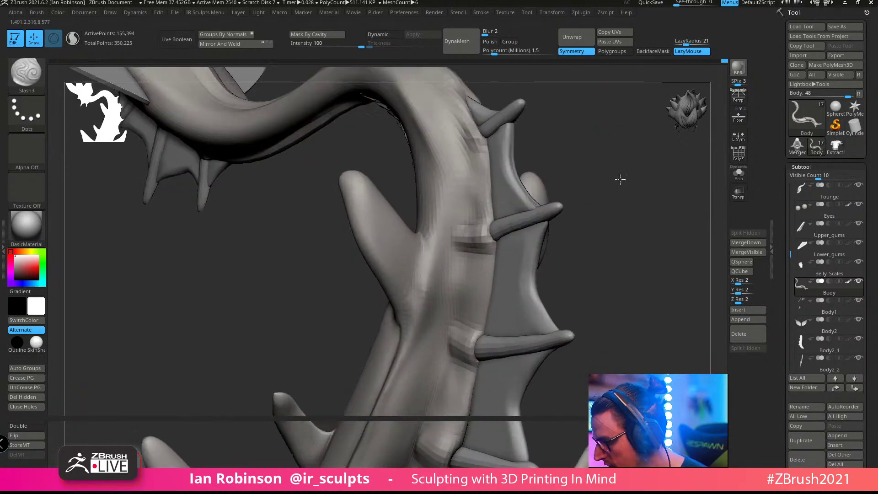
pyautogui.moveTo(620, 179)
pyautogui.mouseDown()
pyautogui.moveTo(609, 206)
pyautogui.moveTo(633, 192)
pyautogui.mouseUp()
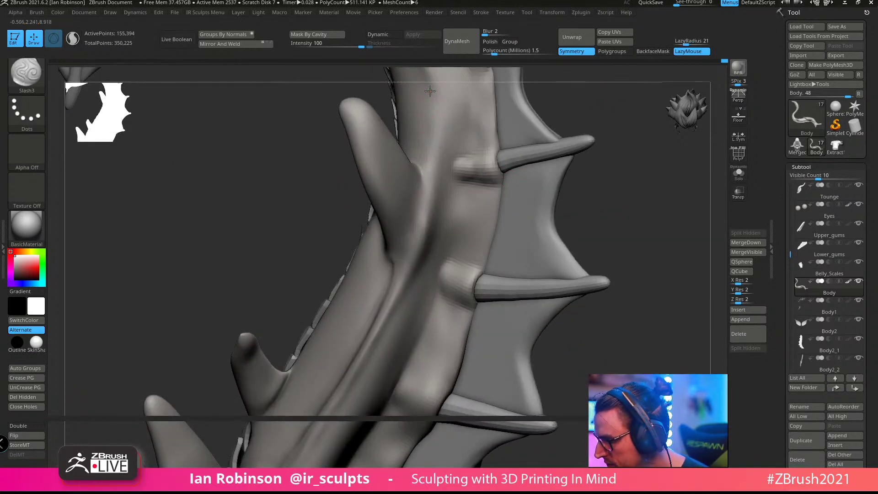
pyautogui.moveTo(431, 93); pyautogui.dragTo(416, 210)
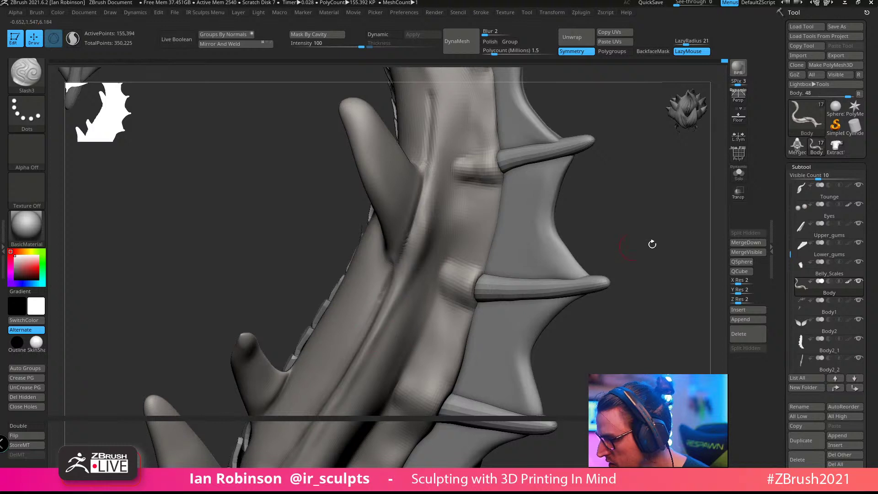
# Step: Switch to the Move brush, adjust its size, and reshape the flank ridge's contour around the rear side fins
pyautogui.moveTo(651, 243); pyautogui.dragTo(629, 200)
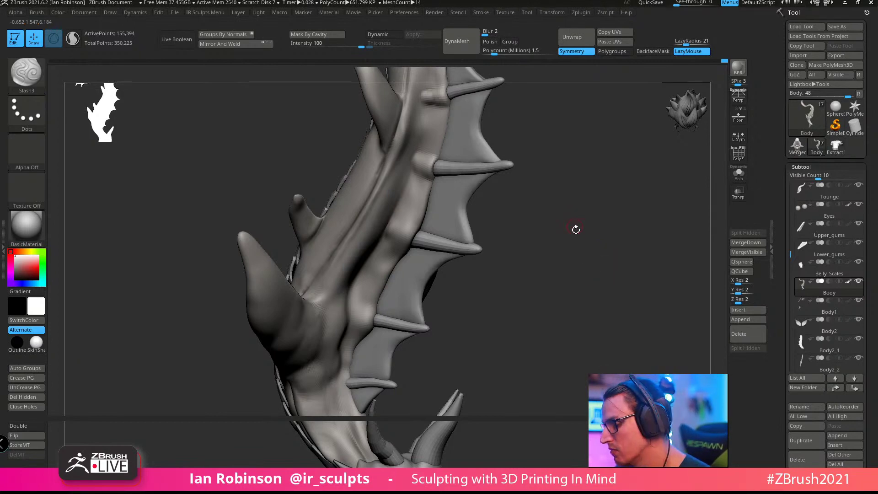
pyautogui.moveTo(576, 227); pyautogui.dragTo(507, 306)
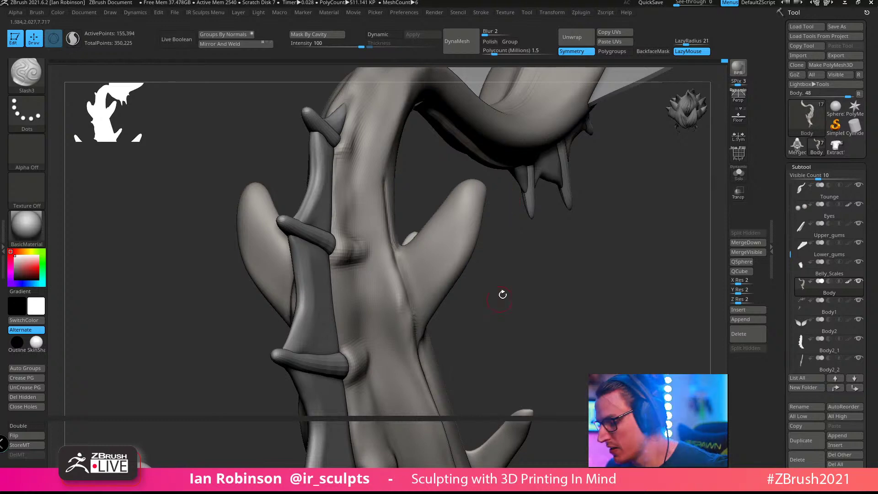
pyautogui.moveTo(526, 311); pyautogui.dragTo(538, 257)
pyautogui.moveTo(508, 223)
pyautogui.mouseDown()
pyautogui.moveTo(518, 230)
pyautogui.moveTo(515, 283)
pyautogui.moveTo(527, 214)
pyautogui.moveTo(539, 237)
pyautogui.mouseUp()
pyautogui.press('b')
pyautogui.press('m')
pyautogui.press('v')
pyautogui.press('s')
pyautogui.moveTo(411, 277)
pyautogui.mouseDown()
pyautogui.moveTo(421, 234)
pyautogui.moveTo(429, 235)
pyautogui.mouseUp()
pyautogui.moveTo(531, 238); pyautogui.dragTo(521, 220)
pyautogui.moveTo(531, 175); pyautogui.dragTo(533, 188)
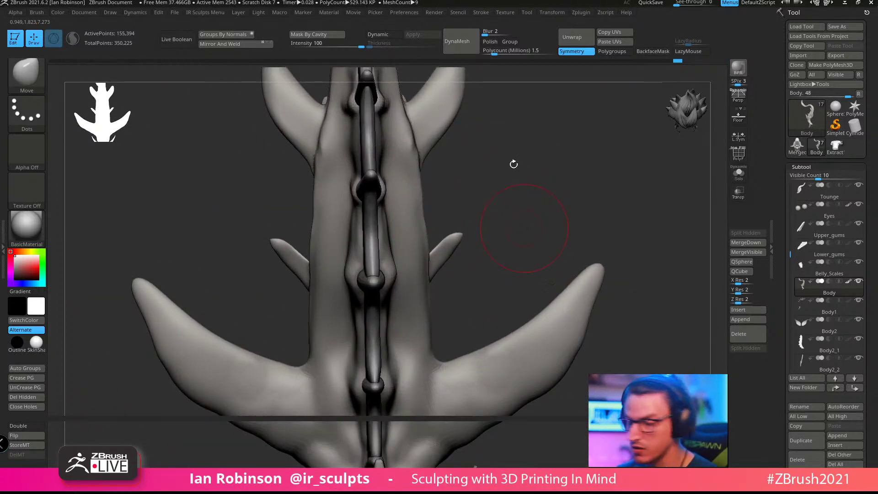
# Step: Enlarge the Move brush and adjust the body's contour where the large side fins join it
pyautogui.moveTo(506, 174)
pyautogui.mouseDown()
pyautogui.moveTo(523, 152)
pyautogui.moveTo(477, 137)
pyautogui.moveTo(470, 167)
pyautogui.mouseUp()
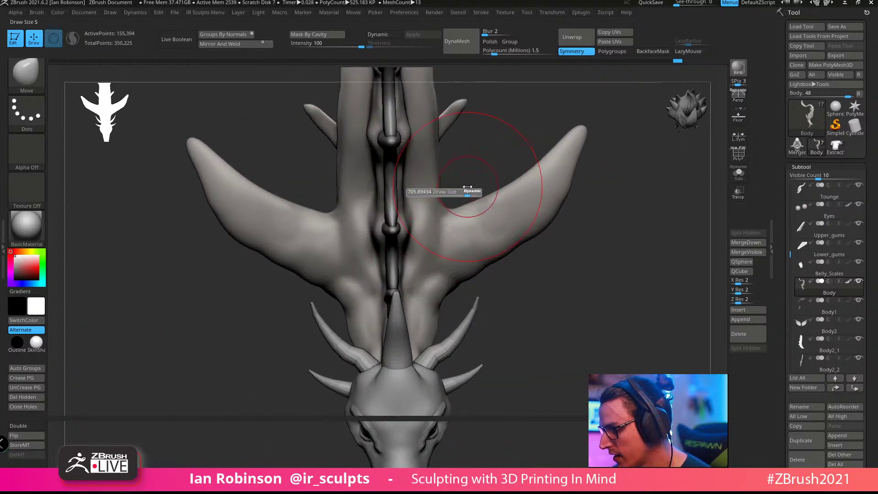
pyautogui.moveTo(435, 193)
pyautogui.mouseDown()
pyautogui.moveTo(449, 194)
pyautogui.moveTo(459, 239)
pyautogui.mouseUp()
pyautogui.moveTo(626, 284); pyautogui.dragTo(392, 294)
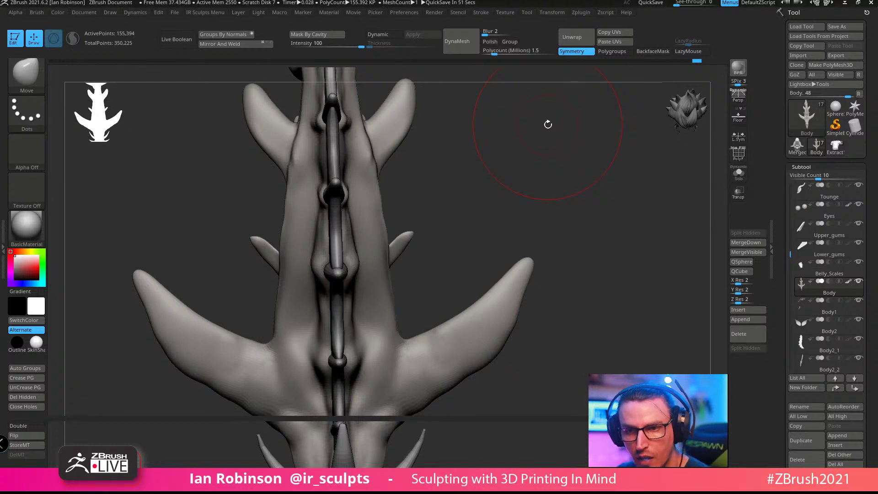
# Step: Adjust the Move brush size and select the upper jaw subtool on the dragon's head
pyautogui.moveTo(547, 124)
pyautogui.mouseDown()
pyautogui.moveTo(515, 204)
pyautogui.moveTo(528, 216)
pyautogui.moveTo(579, 190)
pyautogui.moveTo(659, 192)
pyautogui.moveTo(619, 173)
pyautogui.moveTo(526, 210)
pyautogui.moveTo(488, 245)
pyautogui.moveTo(594, 157)
pyautogui.moveTo(662, 131)
pyautogui.mouseUp()
pyautogui.moveTo(539, 178); pyautogui.dragTo(493, 182)
pyautogui.moveTo(293, 203)
pyautogui.keyDown('alt'); pyautogui.mouseDown()
pyautogui.moveTo(261, 168)
pyautogui.moveTo(318, 167)
pyautogui.moveTo(293, 163)
pyautogui.moveTo(352, 278)
pyautogui.mouseUp(); pyautogui.keyUp('alt')
pyautogui.press('s')
pyautogui.keyDown('alt'); pyautogui.moveTo(312, 225); pyautogui.dragTo(336, 193); pyautogui.keyUp('alt')
pyautogui.keyDown('alt'); pyautogui.click(245, 306); pyautogui.keyUp('alt')
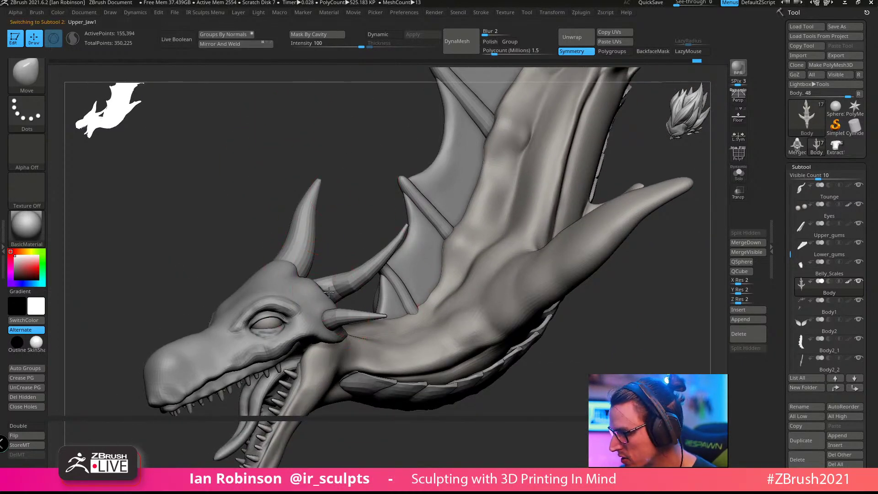
# Step: Save the dragon tool over the existing file Olliphiest_BlockOut_03.ztl
pyautogui.click(850, 28)
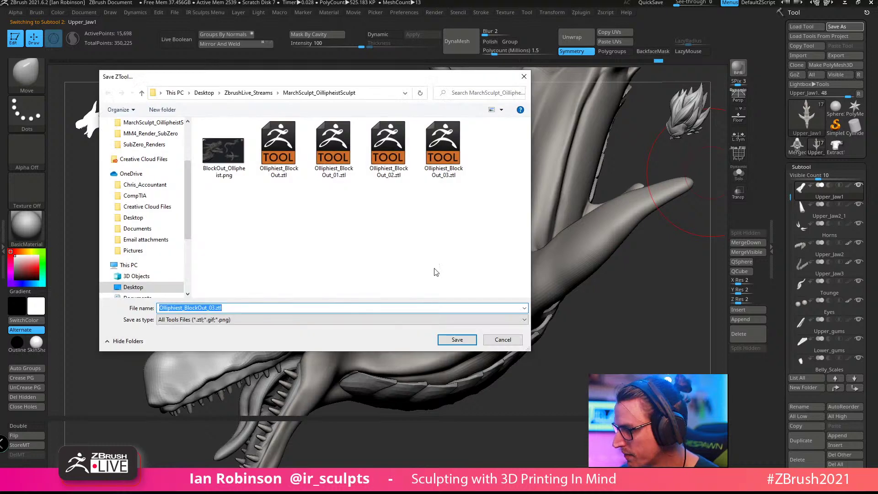
pyautogui.click(457, 339)
pyautogui.click(461, 241)
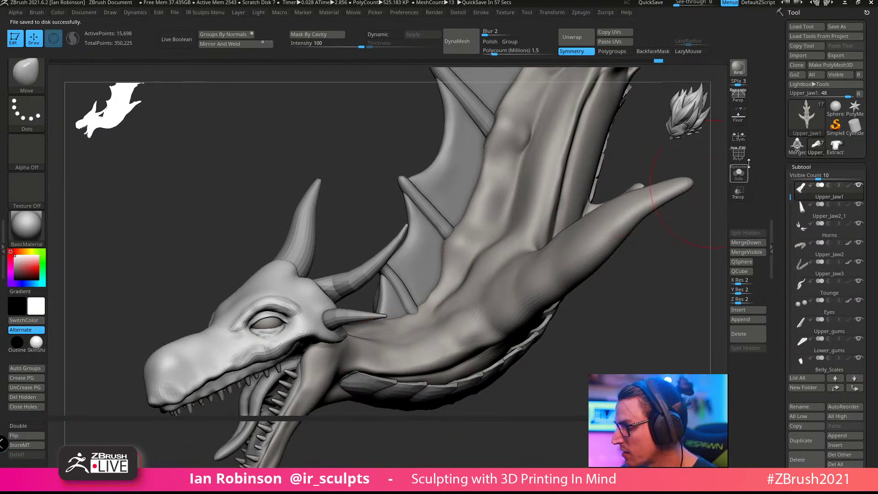
# Step: Isolate the upper jaw subtool, display its wireframe and turn off the visibility of all other subtools
pyautogui.click(739, 173)
pyautogui.keyDown('alt'); pyautogui.moveTo(458, 256); pyautogui.dragTo(539, 218); pyautogui.keyUp('alt')
pyautogui.hotkey('shift', 'f')
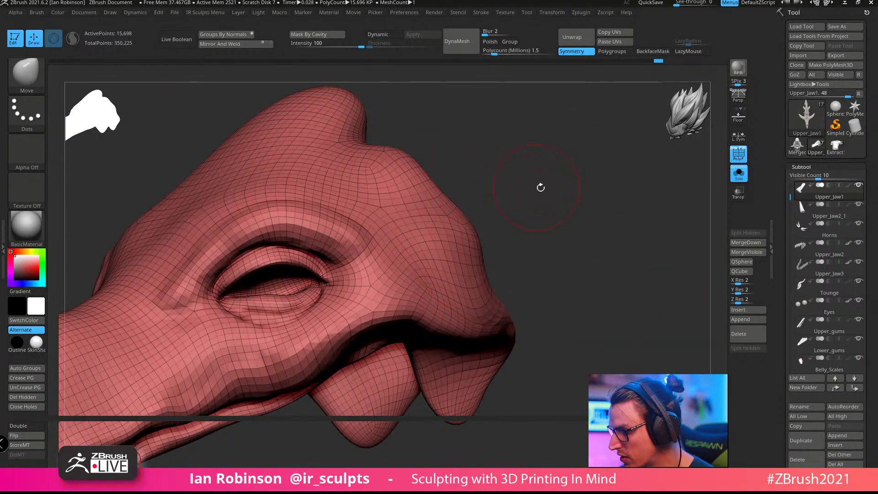
pyautogui.moveTo(539, 187)
pyautogui.mouseDown()
pyautogui.moveTo(580, 196)
pyautogui.moveTo(579, 157)
pyautogui.moveTo(549, 256)
pyautogui.moveTo(516, 320)
pyautogui.moveTo(542, 305)
pyautogui.moveTo(526, 346)
pyautogui.moveTo(535, 328)
pyautogui.moveTo(494, 310)
pyautogui.moveTo(407, 371)
pyautogui.mouseUp()
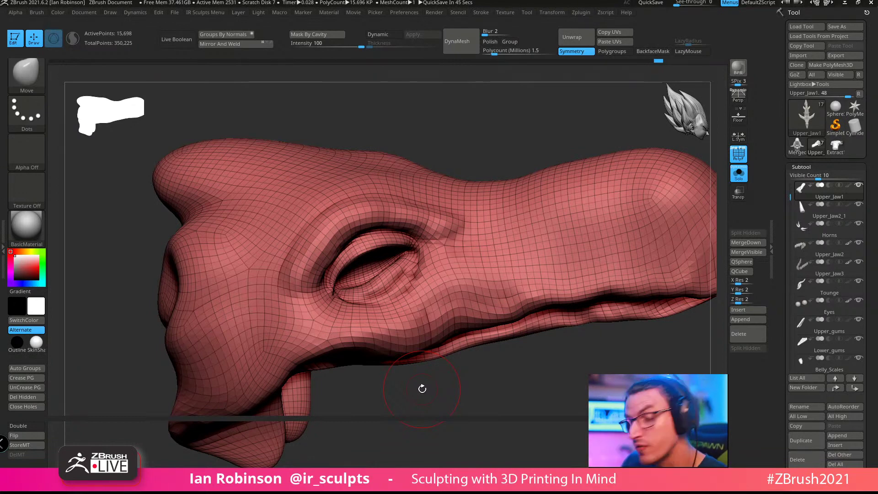
pyautogui.keyDown('shift'); pyautogui.click(859, 186); pyautogui.keyUp('shift')
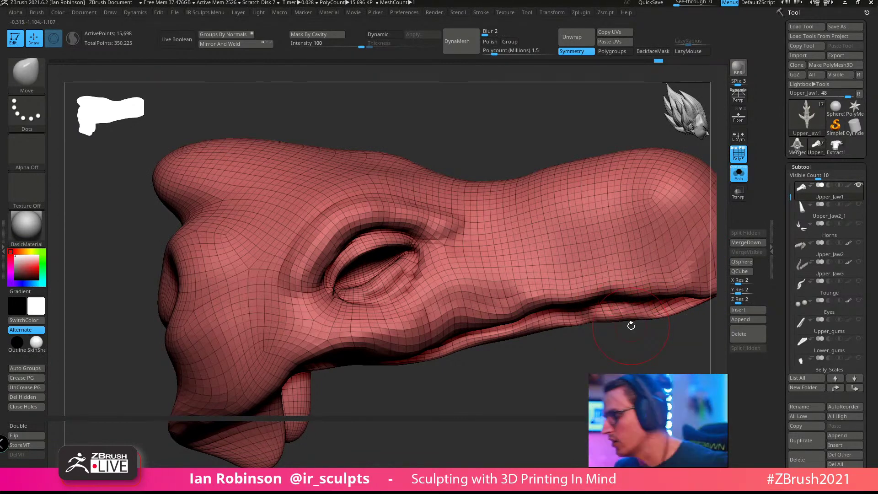
pyautogui.moveTo(557, 383)
pyautogui.mouseDown()
pyautogui.moveTo(506, 378)
pyautogui.moveTo(510, 356)
pyautogui.moveTo(535, 367)
pyautogui.moveTo(512, 338)
pyautogui.mouseUp()
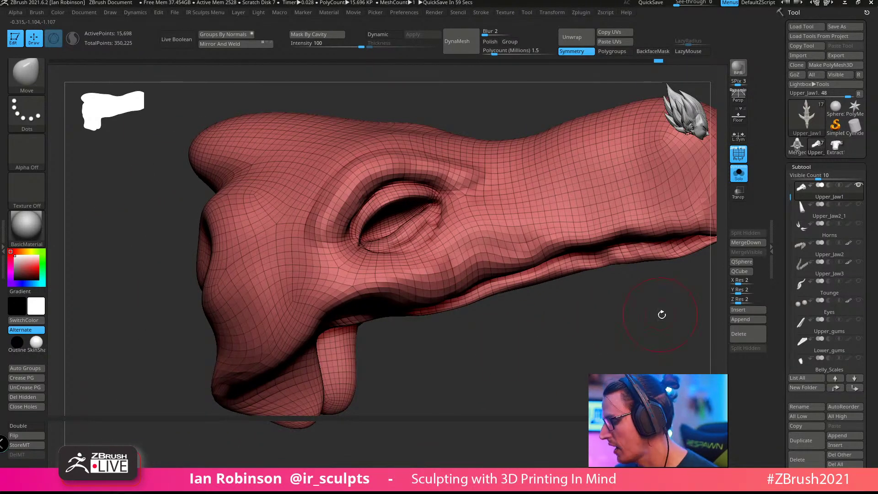
pyautogui.moveTo(662, 314); pyautogui.dragTo(504, 355)
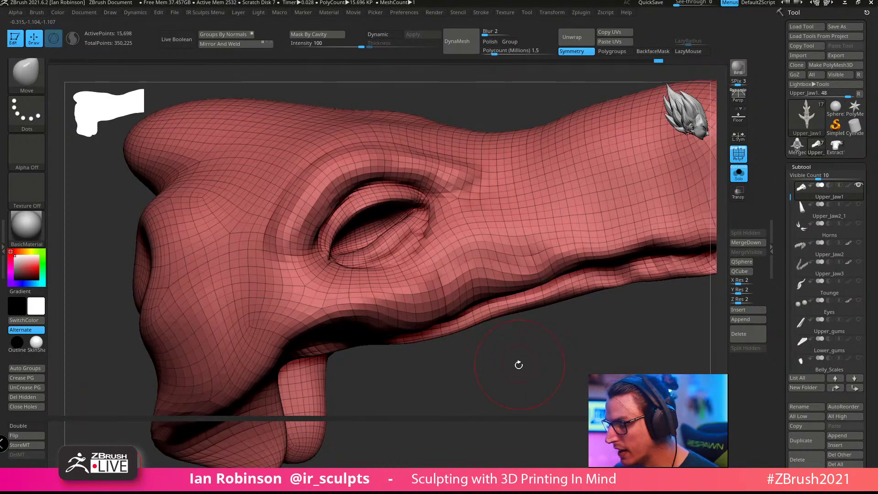
# Step: Subdivide the upper jaw mesh to about 1 million polygons and check the smoothed surface without and with the wireframe
pyautogui.hotkey('ctrl', 'd')
pyautogui.hotkey('ctrl', 'd')
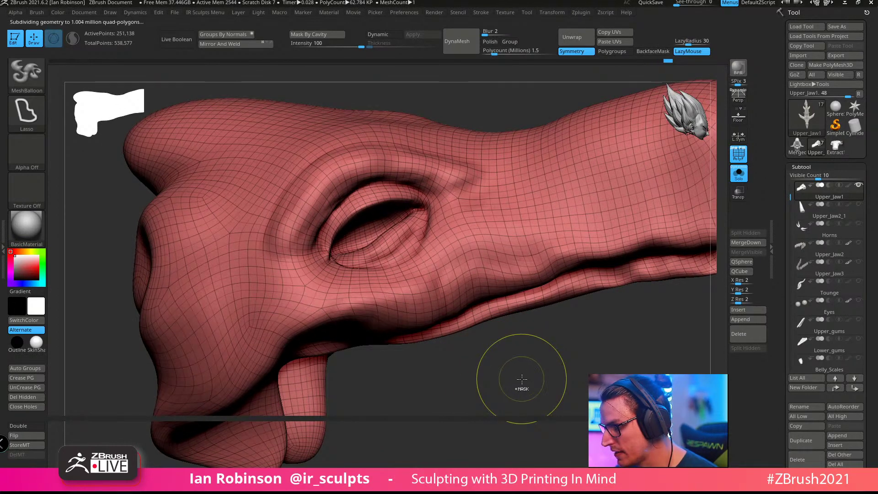
pyautogui.hotkey('shift', 'f')
pyautogui.moveTo(522, 376)
pyautogui.mouseDown()
pyautogui.moveTo(558, 367)
pyautogui.moveTo(547, 377)
pyautogui.moveTo(605, 314)
pyautogui.moveTo(599, 329)
pyautogui.moveTo(580, 254)
pyautogui.moveTo(516, 247)
pyautogui.moveTo(529, 257)
pyautogui.moveTo(624, 245)
pyautogui.moveTo(600, 239)
pyautogui.mouseUp()
pyautogui.hotkey('shift', 'f')
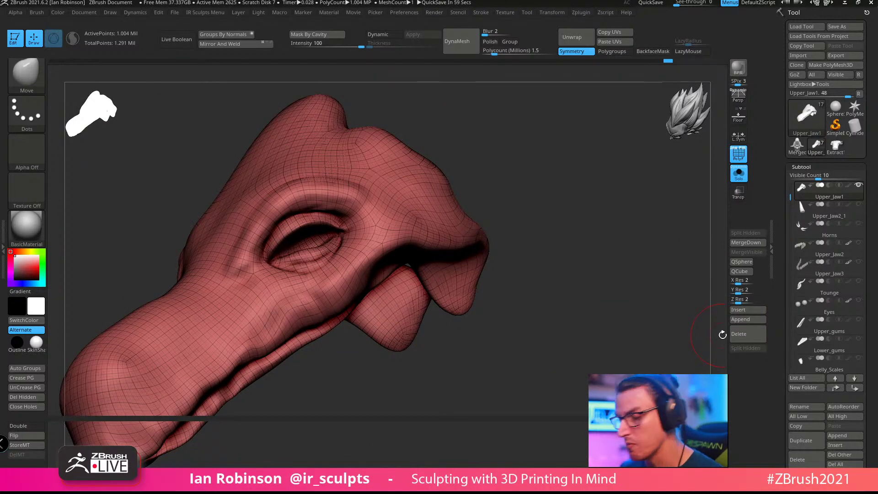
# Step: Duplicate the upper jaw subtool, raise the target polycount in DynaMesh Utility, DynaMesh the copy and turn off the wireframe
pyautogui.hotkey('ctrl', 'shift', 'd')
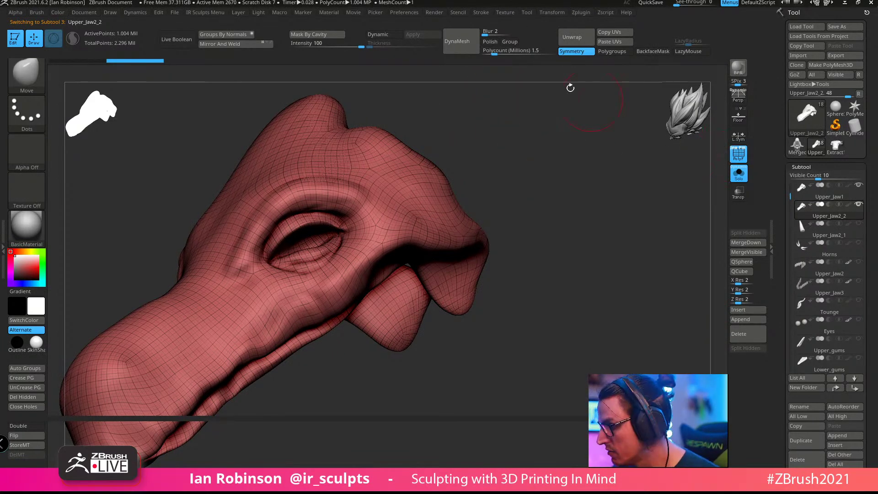
pyautogui.click(580, 13)
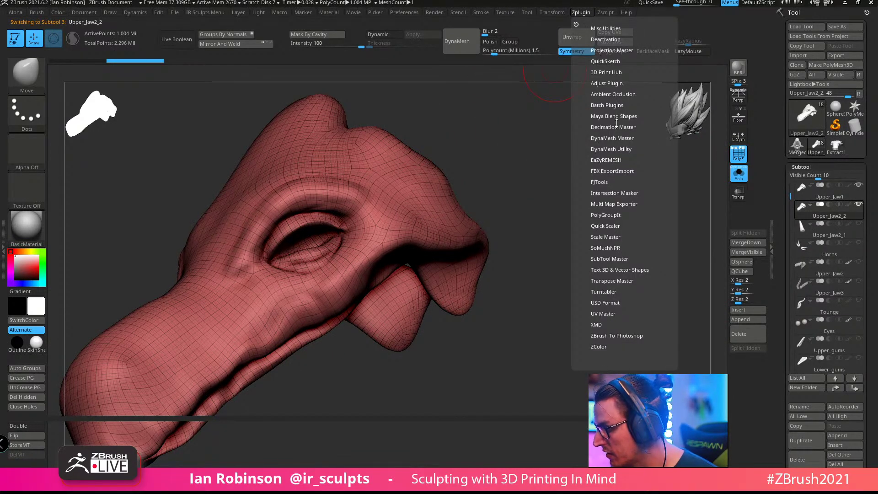
pyautogui.click(625, 149)
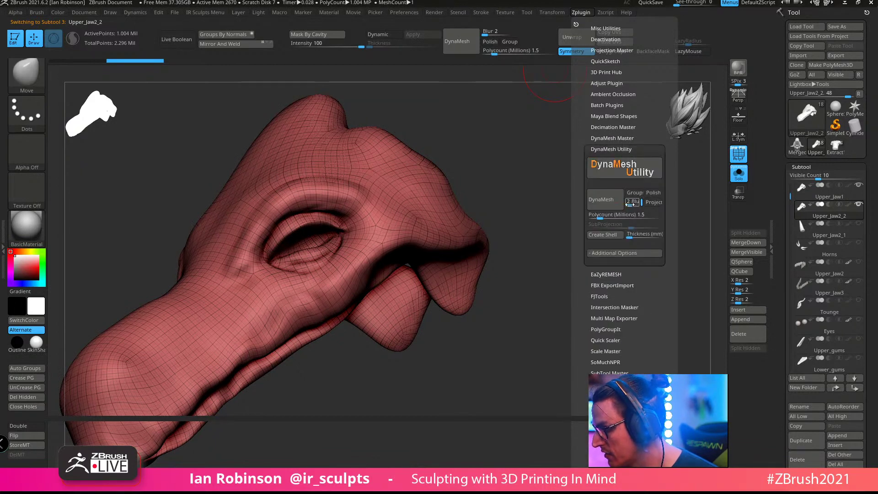
pyautogui.moveTo(613, 214); pyautogui.dragTo(626, 214)
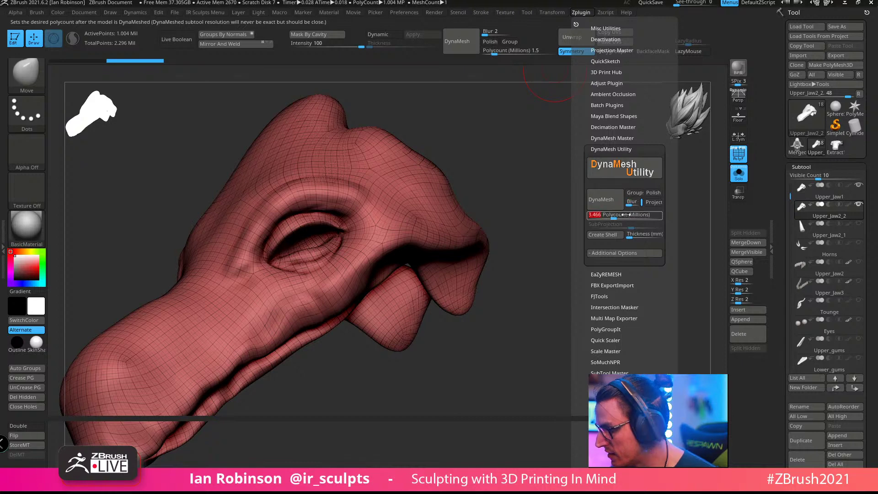
pyautogui.click(617, 195)
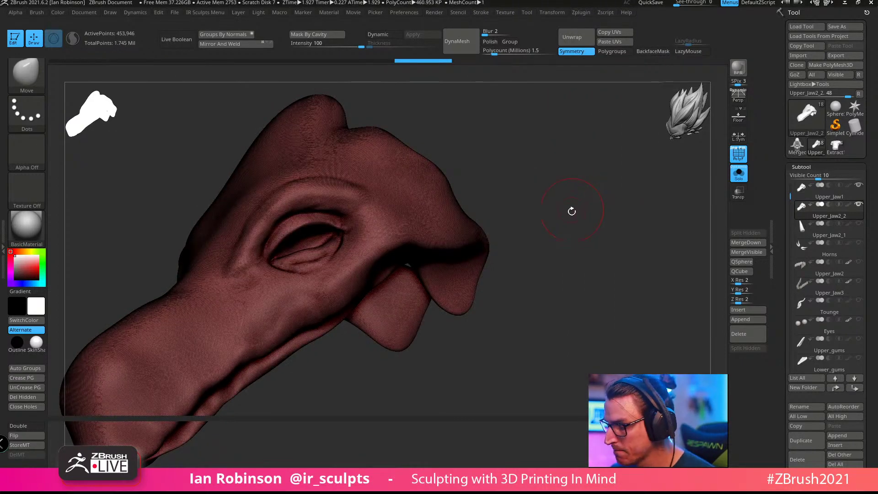
pyautogui.moveTo(571, 211); pyautogui.dragTo(592, 222)
pyautogui.hotkey('shift', 'f')
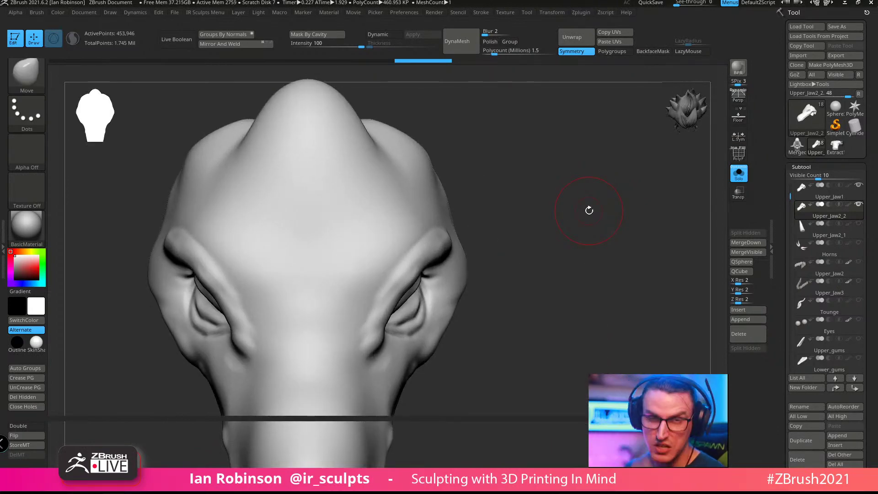
pyautogui.moveTo(589, 210)
pyautogui.mouseDown()
pyautogui.moveTo(525, 167)
pyautogui.moveTo(568, 172)
pyautogui.moveTo(573, 157)
pyautogui.mouseUp()
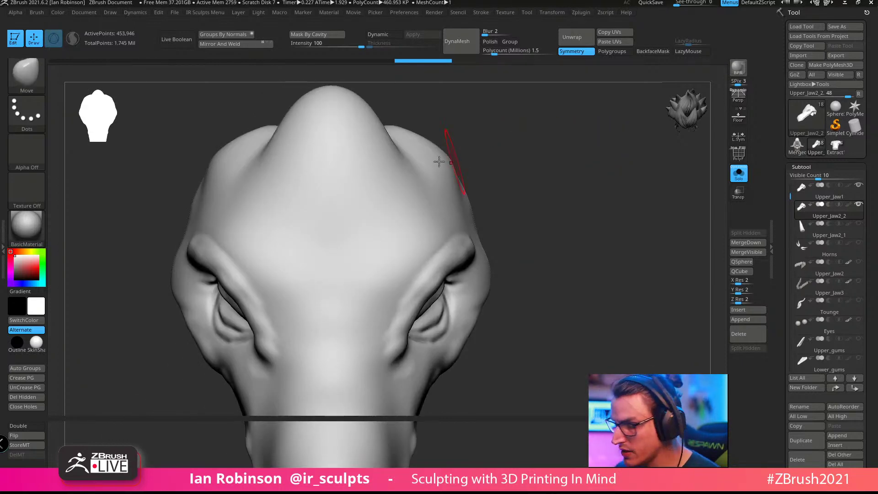
# Step: Choose the Paint brush and fill the duplicated head mesh with white
pyautogui.press('b')
pyautogui.press('p')
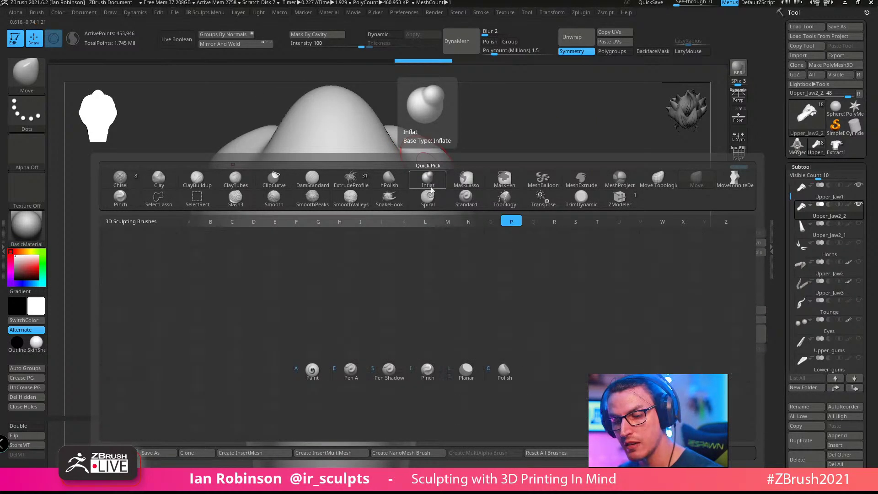
pyautogui.press('a')
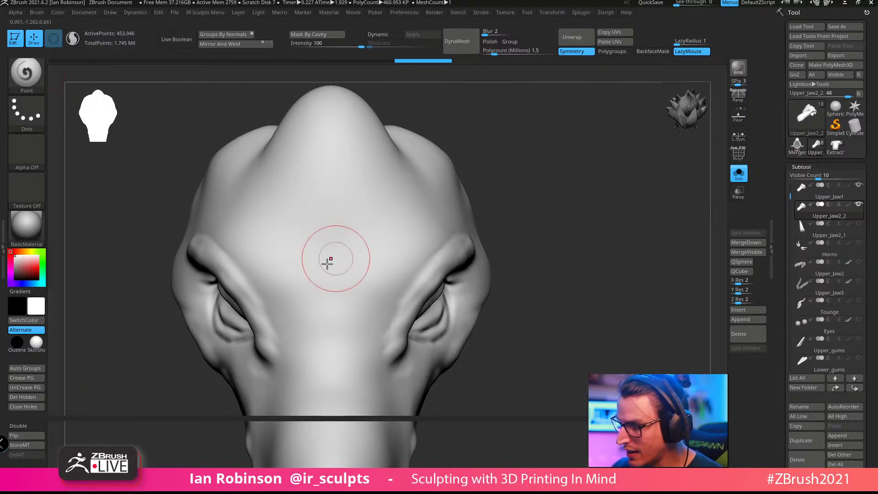
pyautogui.moveTo(508, 197)
pyautogui.mouseDown()
pyautogui.moveTo(525, 166)
pyautogui.moveTo(544, 186)
pyautogui.moveTo(521, 179)
pyautogui.mouseUp()
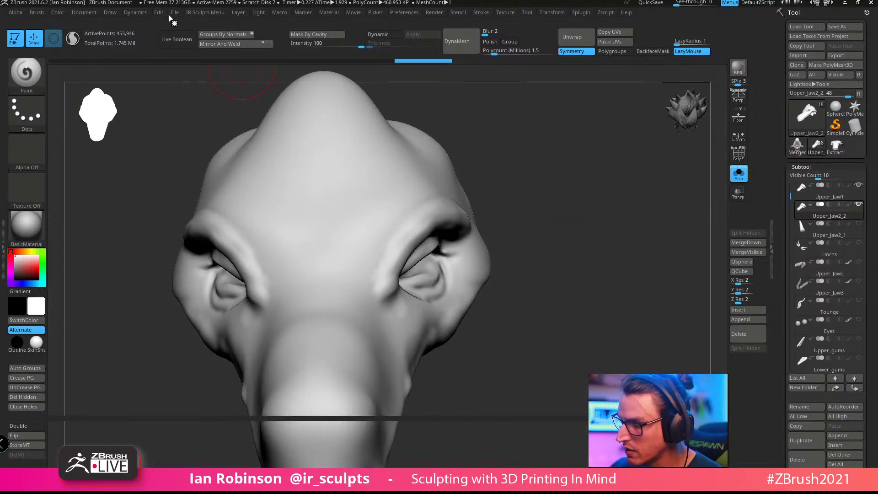
pyautogui.click(84, 13)
pyautogui.click(58, 13)
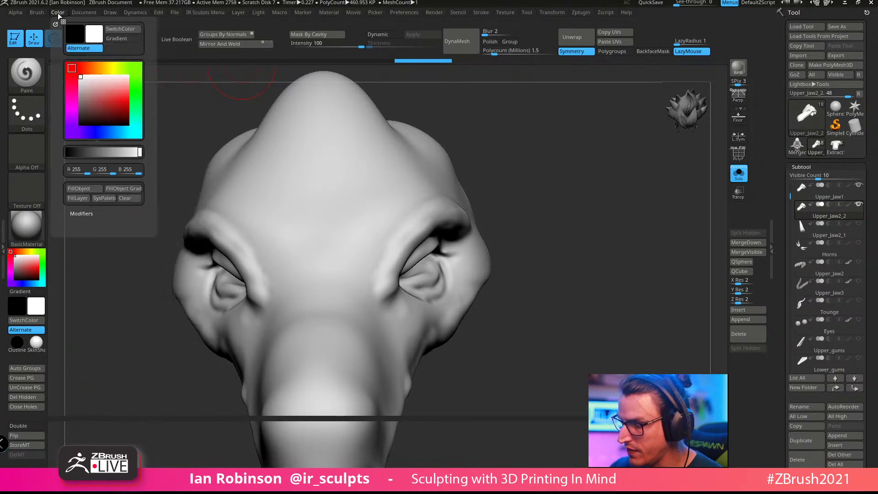
pyautogui.click(88, 189)
pyautogui.press('f')
pyautogui.moveTo(514, 201); pyautogui.dragTo(553, 210)
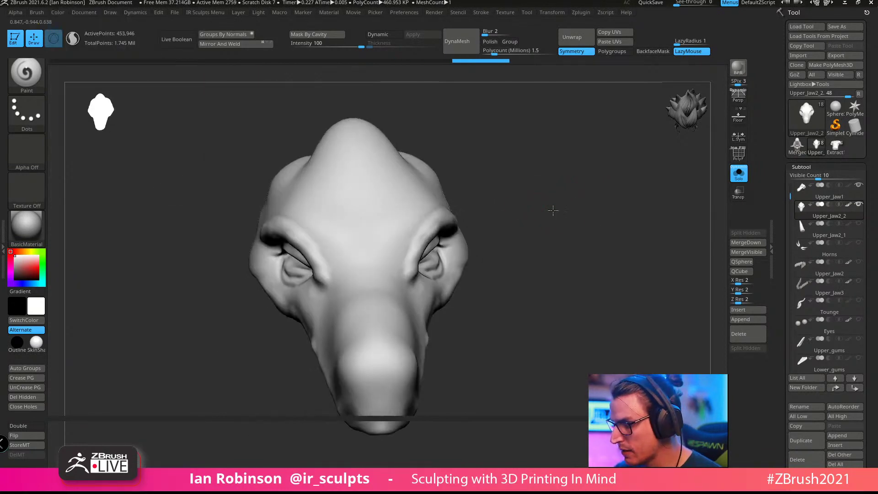
# Step: Switch the paint colour to black, reduce the brush size and set the LazyRadius to 27
pyautogui.click(26, 320)
pyautogui.press('s')
pyautogui.moveTo(533, 167)
pyautogui.mouseDown()
pyautogui.moveTo(533, 183)
pyautogui.moveTo(569, 166)
pyautogui.moveTo(595, 179)
pyautogui.mouseUp()
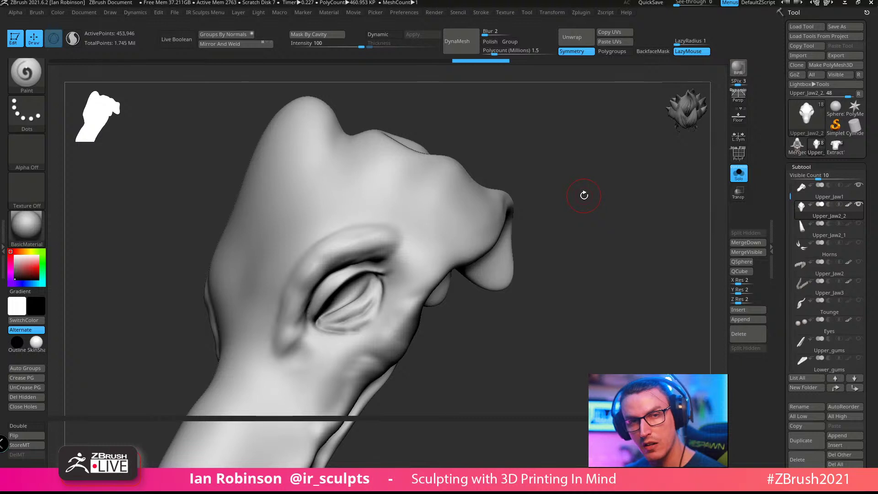
pyautogui.moveTo(566, 178); pyautogui.dragTo(553, 186)
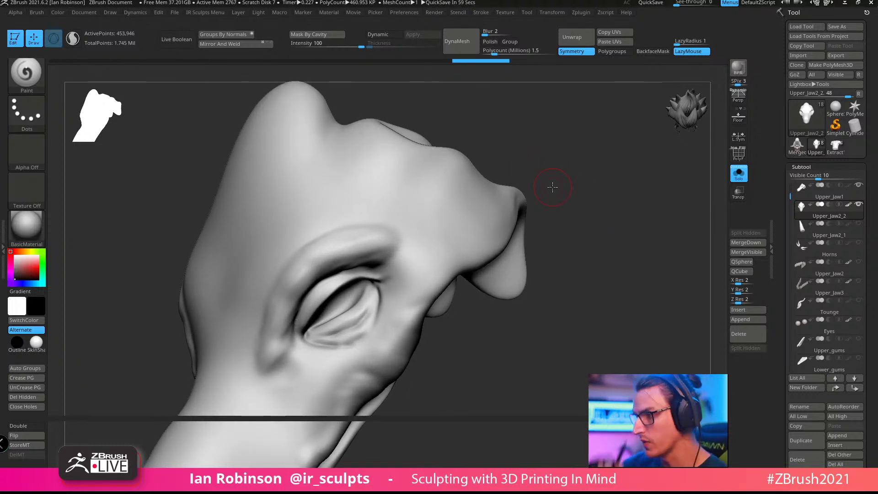
pyautogui.moveTo(600, 219)
pyautogui.mouseDown()
pyautogui.moveTo(650, 235)
pyautogui.moveTo(550, 314)
pyautogui.moveTo(542, 343)
pyautogui.mouseUp()
pyautogui.moveTo(531, 304)
pyautogui.mouseDown()
pyautogui.moveTo(547, 280)
pyautogui.moveTo(533, 280)
pyautogui.mouseUp()
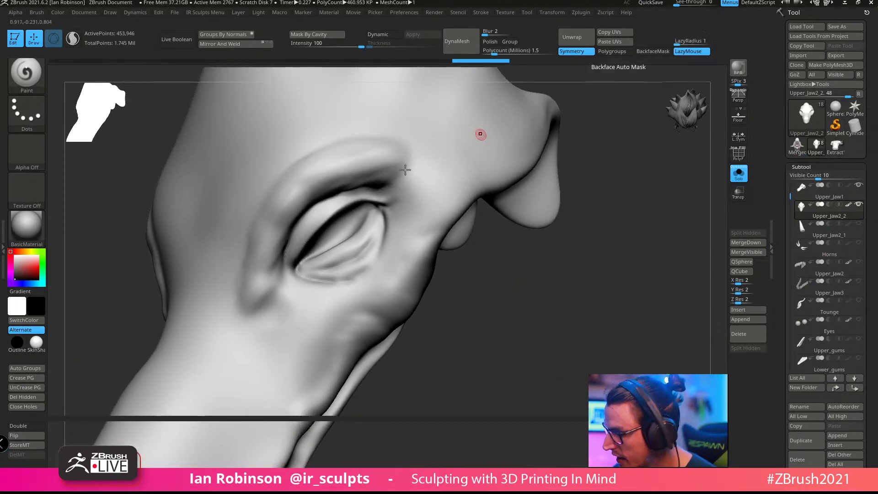
pyautogui.press('space')
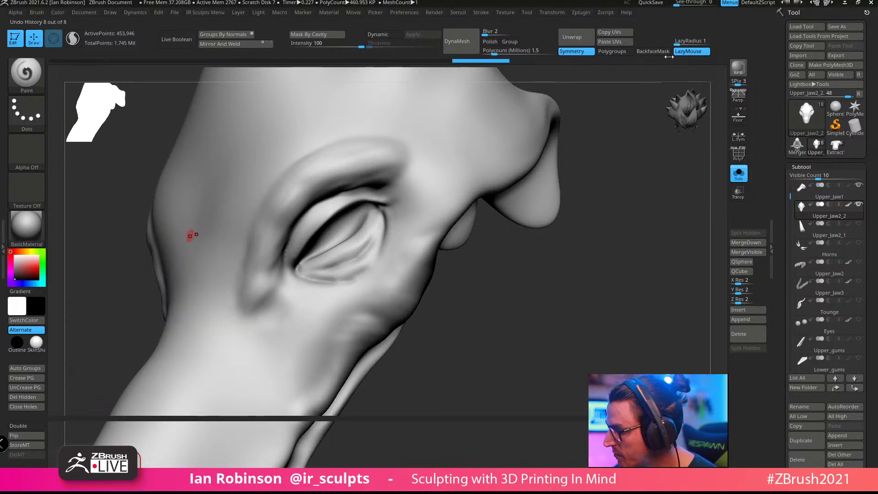
# Step: Paint a closed black outline around the brow ridge and eye socket
pyautogui.moveTo(571, 174); pyautogui.dragTo(533, 196)
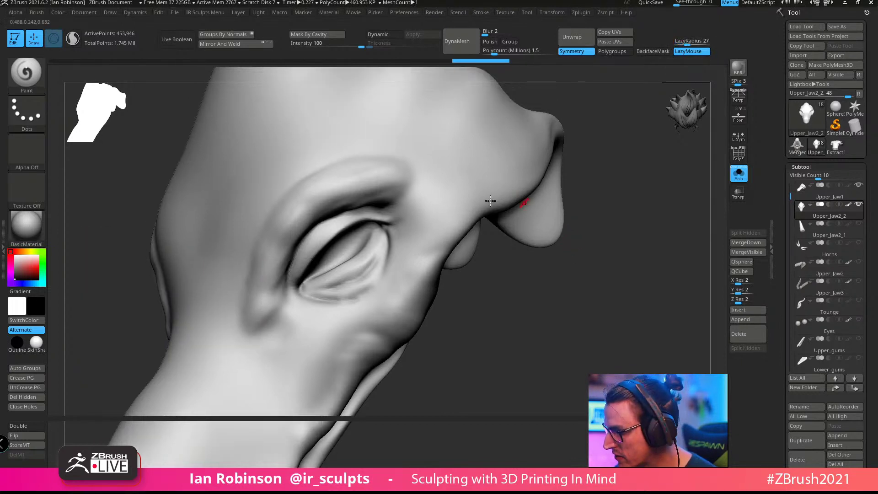
pyautogui.moveTo(407, 153)
pyautogui.mouseDown()
pyautogui.moveTo(339, 155)
pyautogui.moveTo(273, 200)
pyautogui.moveTo(234, 289)
pyautogui.moveTo(246, 339)
pyautogui.moveTo(295, 345)
pyautogui.moveTo(383, 310)
pyautogui.moveTo(417, 219)
pyautogui.moveTo(416, 147)
pyautogui.mouseUp()
pyautogui.moveTo(412, 143); pyautogui.dragTo(411, 141)
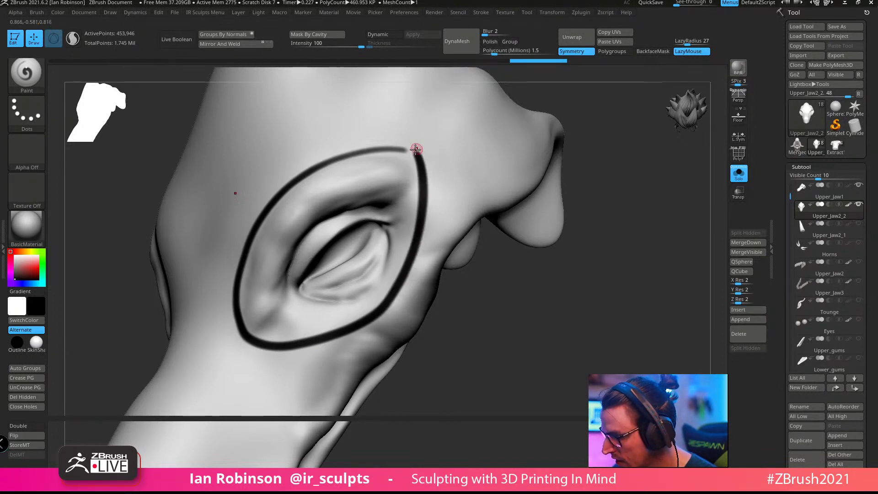
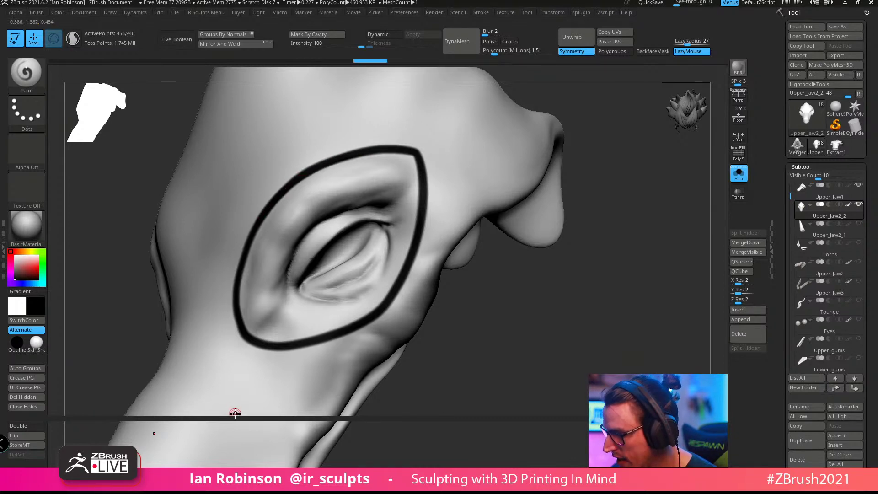
# Step: Paint an inner black guide line beneath the brow and around the eyelids, undoing the last stray stroke
pyautogui.moveTo(531, 274)
pyautogui.mouseDown()
pyautogui.moveTo(574, 298)
pyautogui.moveTo(535, 259)
pyautogui.moveTo(564, 288)
pyautogui.moveTo(572, 265)
pyautogui.moveTo(592, 348)
pyautogui.moveTo(596, 308)
pyautogui.moveTo(306, 182)
pyautogui.moveTo(612, 319)
pyautogui.moveTo(463, 225)
pyautogui.mouseUp()
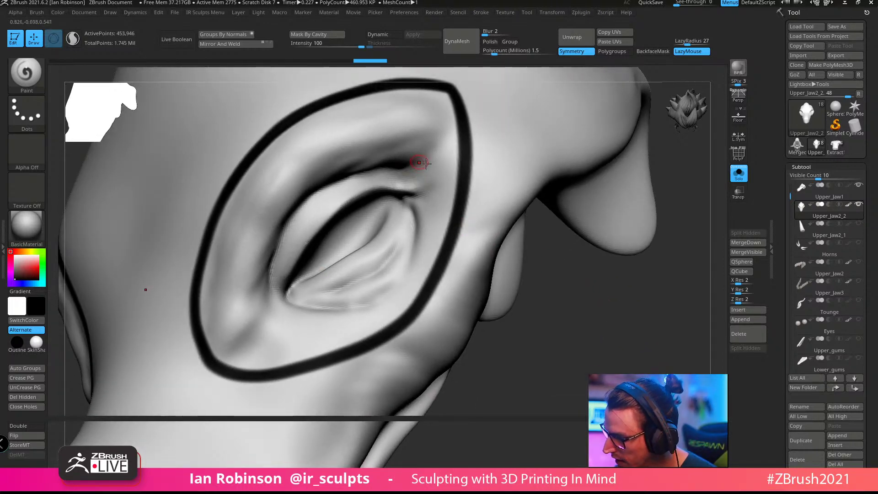
pyautogui.moveTo(548, 319); pyautogui.dragTo(549, 291)
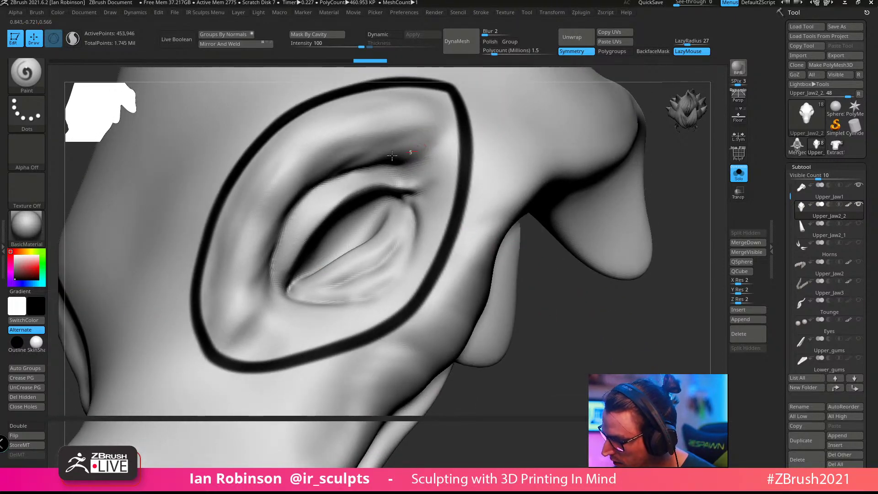
pyautogui.moveTo(392, 156)
pyautogui.mouseDown()
pyautogui.moveTo(322, 182)
pyautogui.moveTo(284, 223)
pyautogui.moveTo(270, 269)
pyautogui.mouseUp()
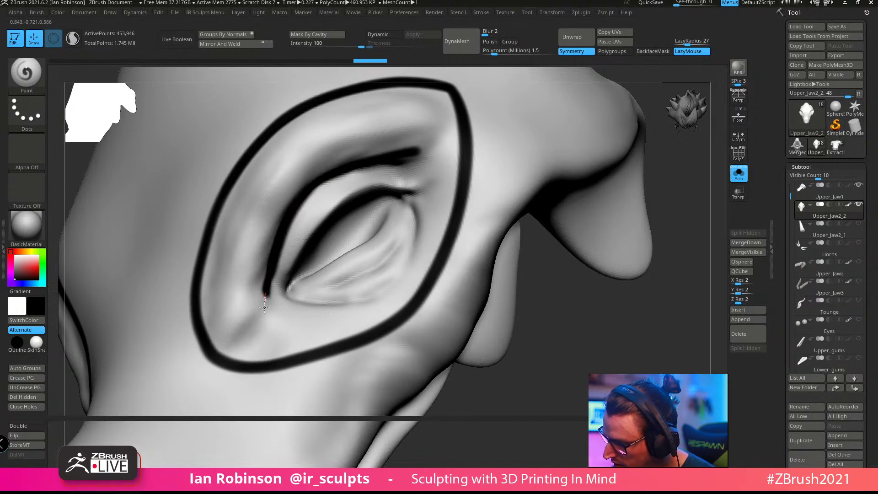
pyautogui.moveTo(267, 323)
pyautogui.mouseDown()
pyautogui.moveTo(380, 305)
pyautogui.moveTo(412, 276)
pyautogui.moveTo(429, 246)
pyautogui.moveTo(429, 163)
pyautogui.moveTo(420, 143)
pyautogui.moveTo(427, 229)
pyautogui.moveTo(398, 289)
pyautogui.moveTo(364, 308)
pyautogui.moveTo(254, 319)
pyautogui.moveTo(296, 316)
pyautogui.mouseUp()
pyautogui.hotkey('ctrl', 'z')
# Step: Paint a black line across the base of the snout connecting the two eye outlines
pyautogui.moveTo(563, 388)
pyautogui.keyDown('alt'); pyautogui.mouseDown()
pyautogui.moveTo(541, 356)
pyautogui.moveTo(566, 192)
pyautogui.moveTo(537, 196)
pyautogui.moveTo(559, 215)
pyautogui.mouseUp(); pyautogui.keyUp('alt')
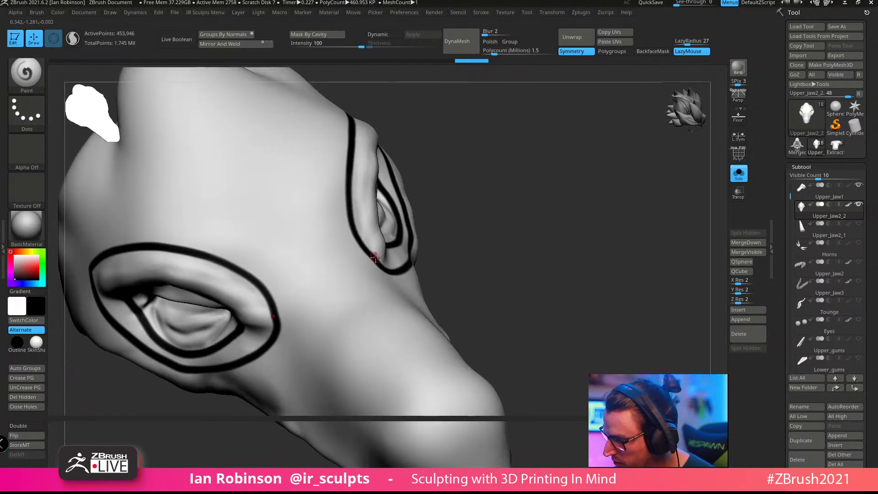
pyautogui.moveTo(369, 258); pyautogui.dragTo(314, 277)
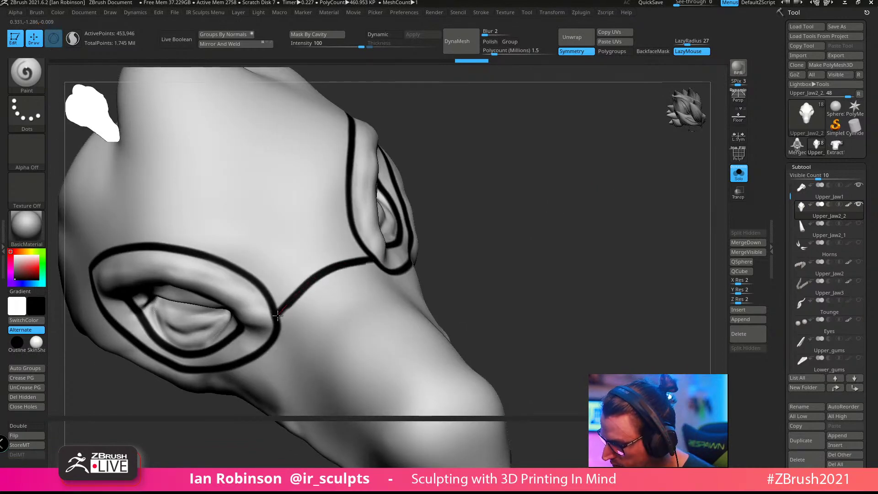
pyautogui.moveTo(278, 314); pyautogui.dragTo(279, 311)
# Step: Try a black line running from the eye outline's rear corner back across the head, and undo it
pyautogui.moveTo(506, 258)
pyautogui.mouseDown()
pyautogui.moveTo(543, 198)
pyautogui.moveTo(574, 172)
pyautogui.moveTo(590, 201)
pyautogui.moveTo(515, 180)
pyautogui.moveTo(462, 215)
pyautogui.mouseUp()
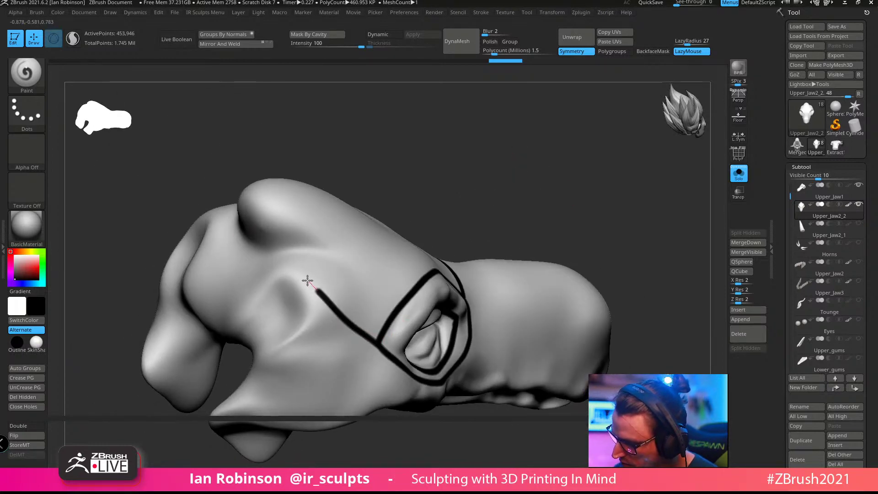
pyautogui.moveTo(274, 259); pyautogui.dragTo(253, 245)
pyautogui.hotkey('ctrl', 'z')
pyautogui.moveTo(476, 177); pyautogui.dragTo(474, 188)
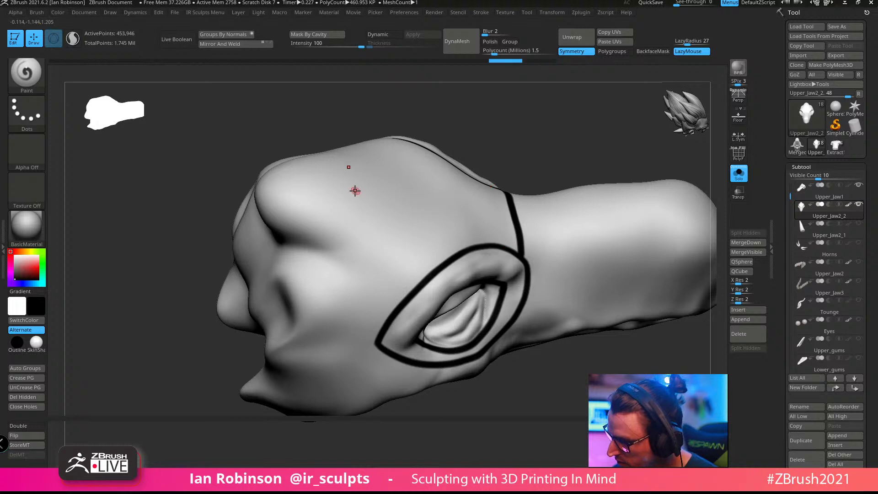
# Step: Paint a black line from the eye outline's rear corner up over the top of the head, undoing the first stray stroke
pyautogui.moveTo(353, 187); pyautogui.dragTo(373, 268)
pyautogui.hotkey('ctrl', 'z')
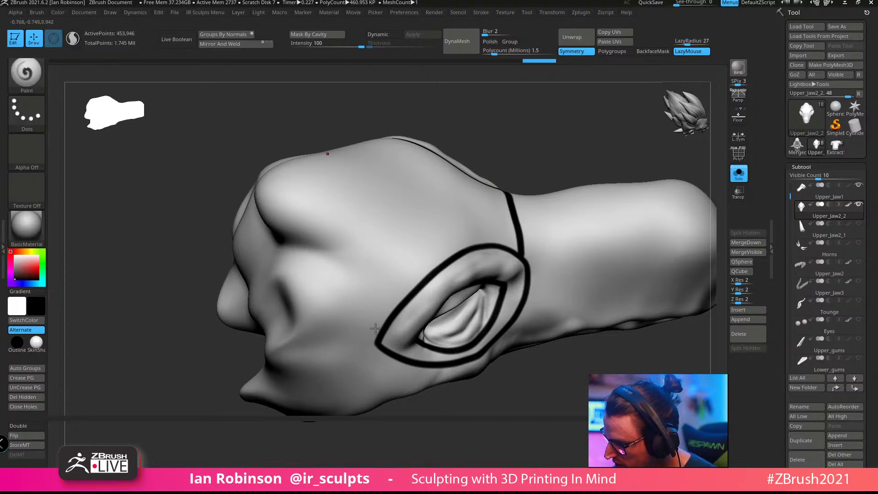
pyautogui.moveTo(373, 332); pyautogui.dragTo(342, 150)
# Step: Try a black line along the side of the snout above the upper lip, and undo it
pyautogui.moveTo(523, 132)
pyautogui.mouseDown()
pyautogui.moveTo(562, 100)
pyautogui.moveTo(562, 130)
pyautogui.moveTo(613, 173)
pyautogui.moveTo(574, 288)
pyautogui.moveTo(556, 302)
pyautogui.mouseUp()
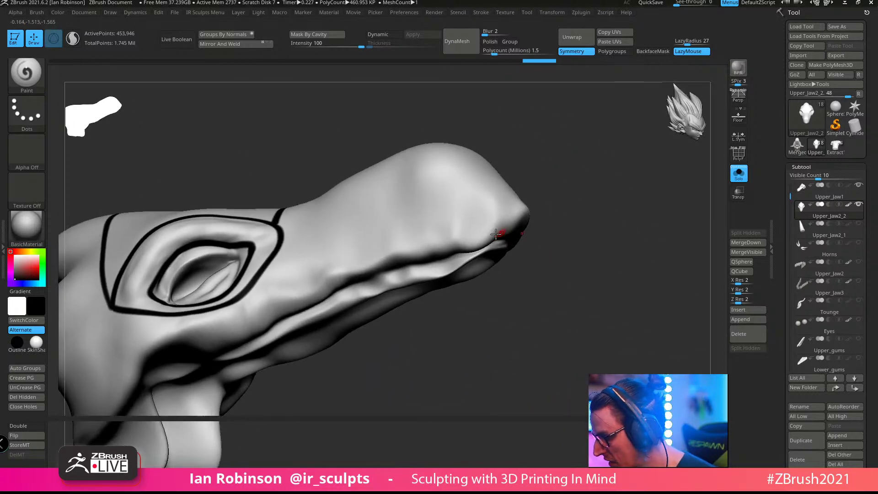
pyautogui.moveTo(479, 241); pyautogui.dragTo(317, 257)
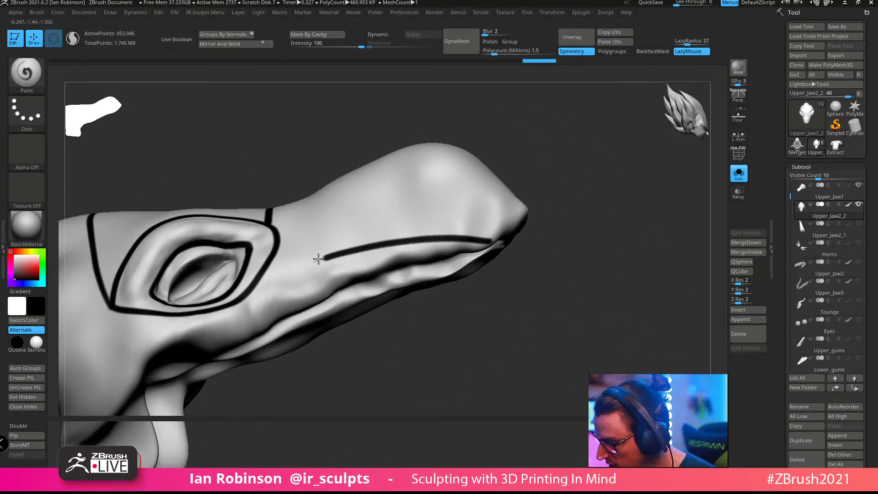
pyautogui.hotkey('ctrl', 'z')
# Step: Paint a black nostril circle near the snout tip and two lines across the snout joining both nostrils
pyautogui.moveTo(536, 221); pyautogui.dragTo(538, 239)
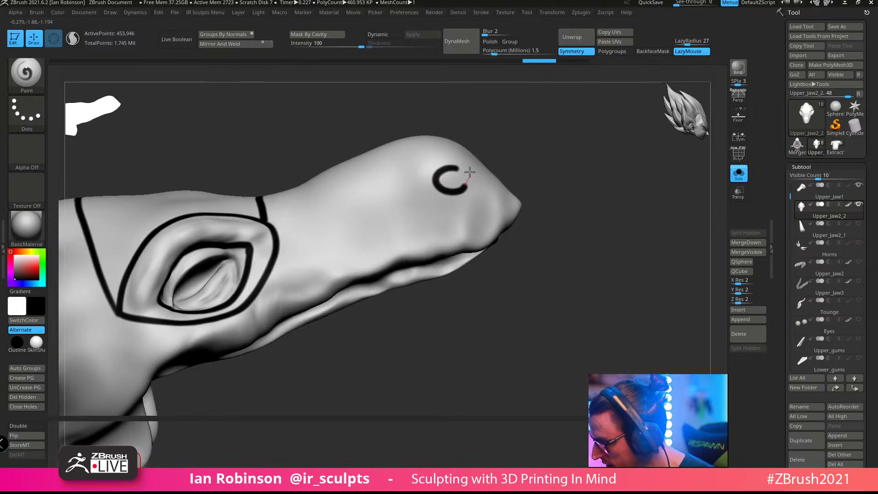
pyautogui.moveTo(457, 164); pyautogui.dragTo(449, 147)
pyautogui.moveTo(573, 239)
pyautogui.mouseDown()
pyautogui.moveTo(557, 327)
pyautogui.moveTo(590, 299)
pyautogui.mouseUp()
pyautogui.moveTo(472, 215); pyautogui.dragTo(424, 265)
pyautogui.moveTo(544, 254); pyautogui.dragTo(580, 247)
pyautogui.moveTo(456, 189); pyautogui.dragTo(422, 229)
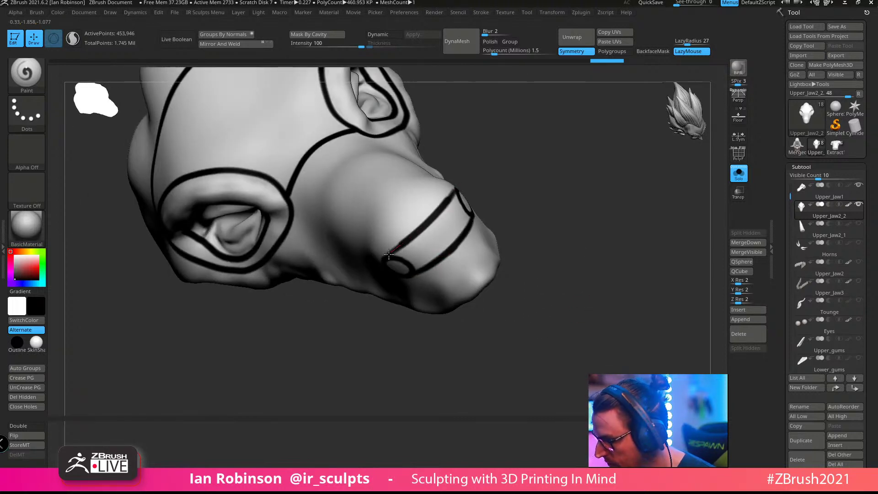
pyautogui.moveTo(378, 265); pyautogui.dragTo(381, 267)
# Step: Paint a black line along the side of the snout from the eye outline's front edge to the nostril circle
pyautogui.moveTo(608, 219)
pyautogui.mouseDown()
pyautogui.moveTo(621, 206)
pyautogui.moveTo(625, 251)
pyautogui.mouseUp()
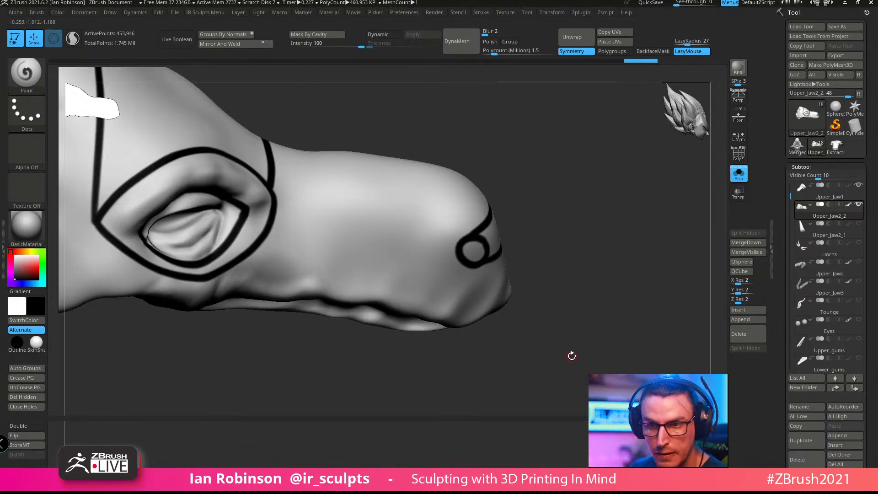
pyautogui.moveTo(600, 223); pyautogui.dragTo(570, 249)
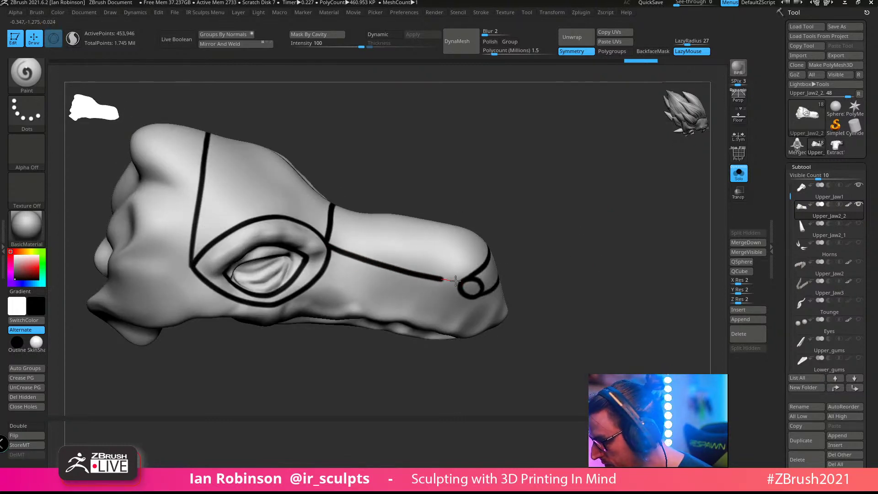
pyautogui.moveTo(574, 276); pyautogui.dragTo(331, 284)
# Step: Paint a black line from the nostril down to the lip and another around the front of the snout above the mouth
pyautogui.moveTo(574, 264); pyautogui.dragTo(567, 225)
pyautogui.moveTo(571, 184); pyautogui.dragTo(540, 188)
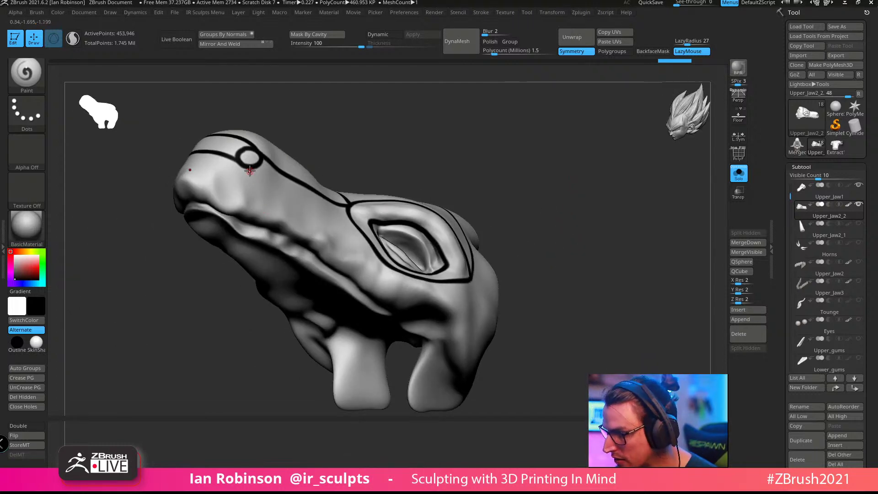
pyautogui.moveTo(212, 213); pyautogui.dragTo(211, 214)
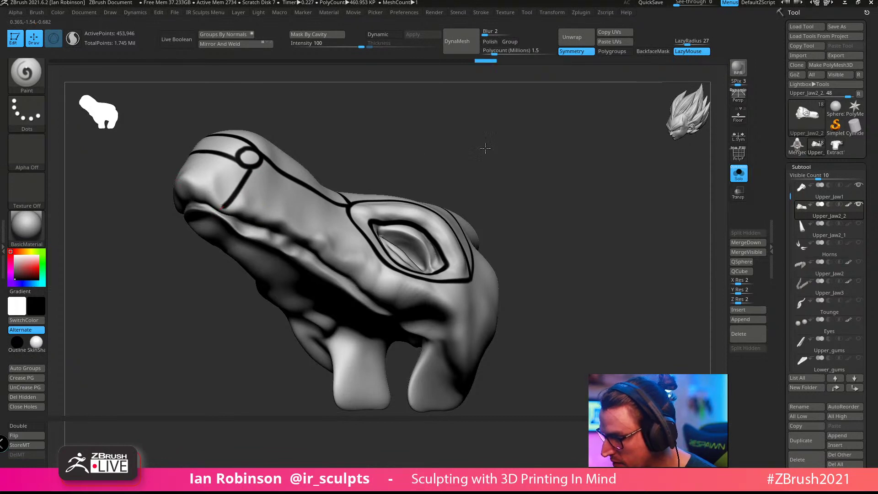
pyautogui.moveTo(486, 147); pyautogui.dragTo(555, 150)
pyautogui.moveTo(222, 178); pyautogui.dragTo(202, 188)
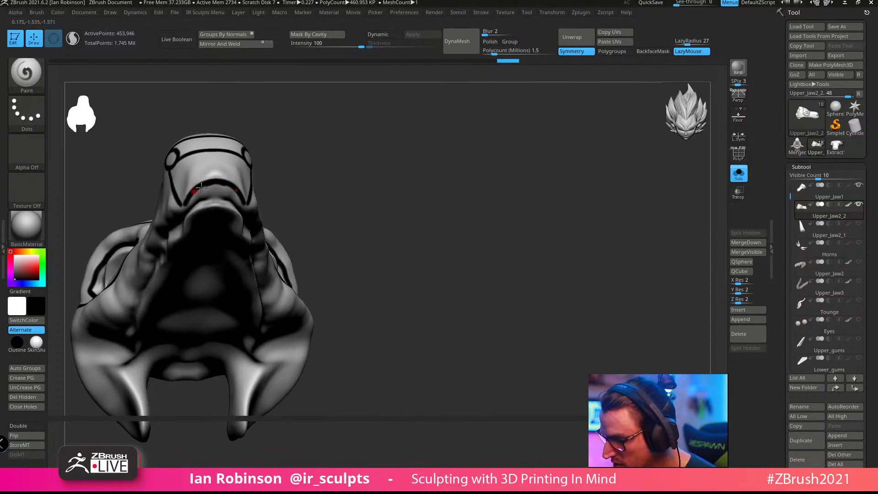
# Step: Undo all the snout and nostril guide lines, keeping the outlines around the eyes and forehead
pyautogui.moveTo(401, 142); pyautogui.dragTo(467, 145)
pyautogui.moveTo(415, 220); pyautogui.dragTo(545, 226)
pyautogui.moveTo(454, 155); pyautogui.dragTo(286, 302)
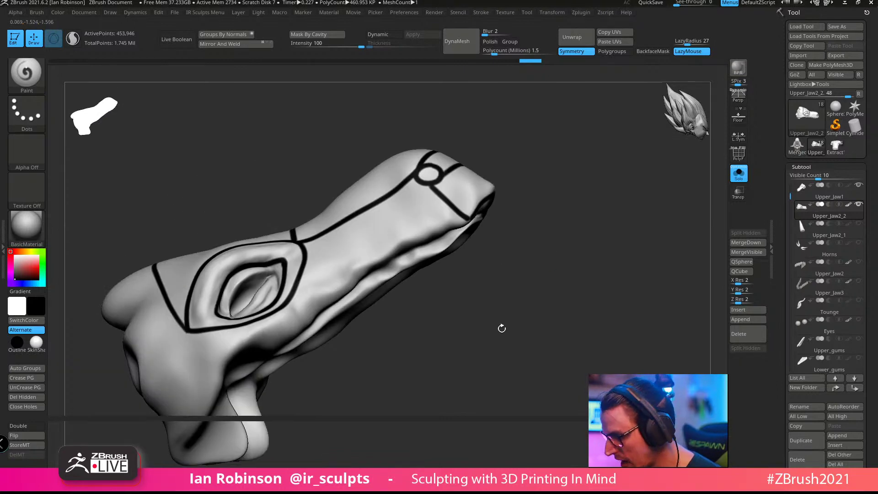
pyautogui.moveTo(501, 328); pyautogui.dragTo(535, 267)
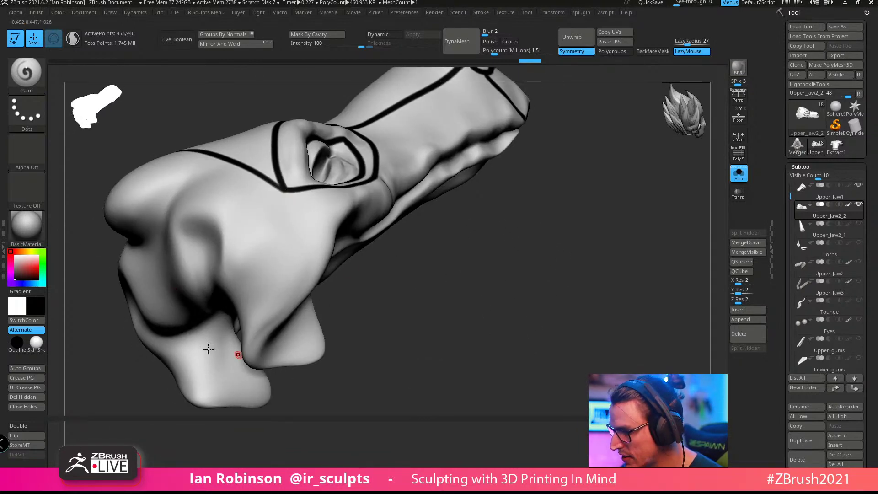
pyautogui.moveTo(208, 349); pyautogui.dragTo(335, 237)
pyautogui.moveTo(533, 320)
pyautogui.keyDown('alt'); pyautogui.mouseDown()
pyautogui.moveTo(539, 334)
pyautogui.moveTo(566, 347)
pyautogui.mouseUp(); pyautogui.keyUp('alt')
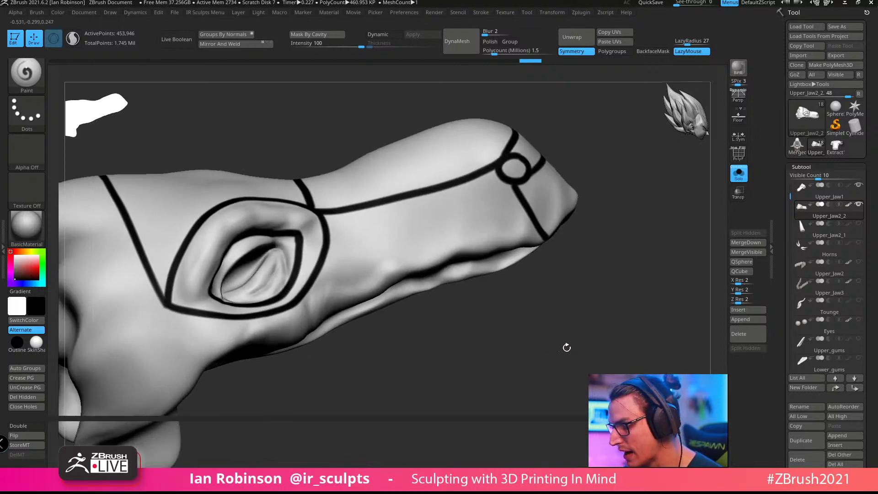
pyautogui.hotkey('ctrl', 'z')
pyautogui.hotkey('ctrl', 'z')
pyautogui.hotkey('ctrl', 'z')
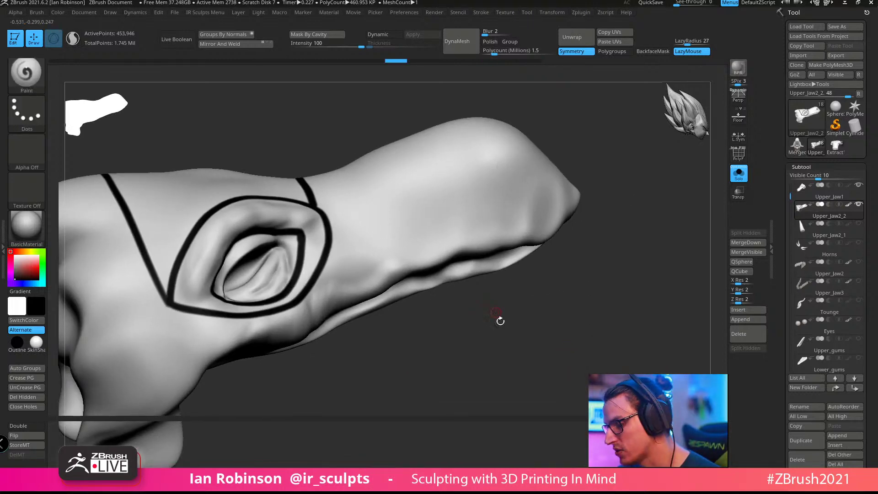
# Step: Dock the Zplugin palette beside the canvas in place of the Stroke palette, and collapse its DynaMesh Utility section
pyautogui.moveTo(499, 320); pyautogui.dragTo(256, 248)
pyautogui.moveTo(523, 304); pyautogui.dragTo(518, 302)
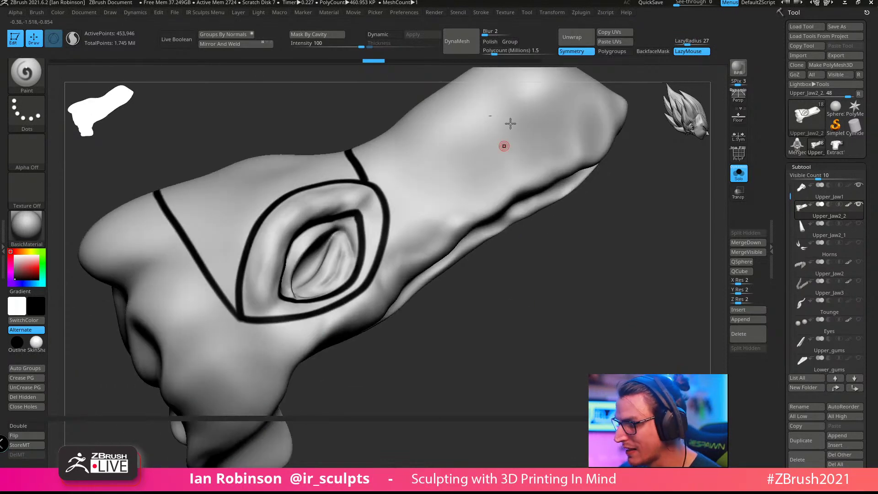
pyautogui.moveTo(523, 127); pyautogui.dragTo(574, 320)
pyautogui.moveTo(480, 320)
pyautogui.mouseDown()
pyautogui.moveTo(514, 358)
pyautogui.moveTo(509, 299)
pyautogui.mouseUp()
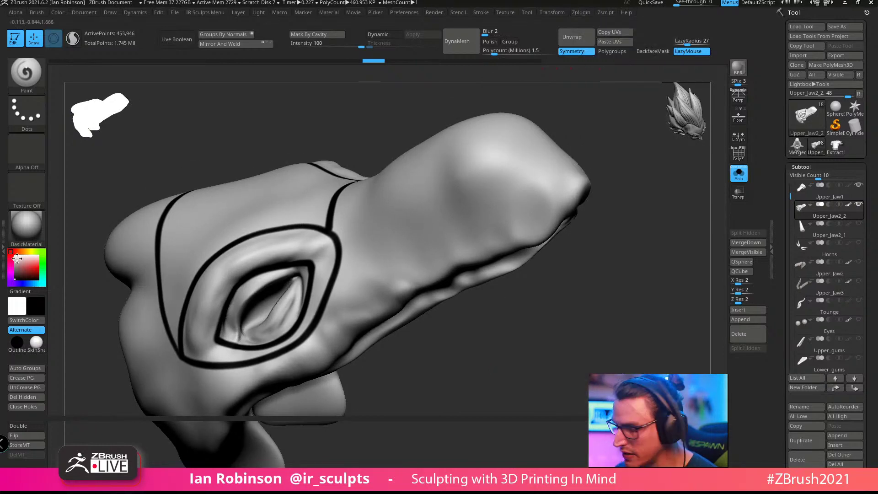
pyautogui.click(5, 247)
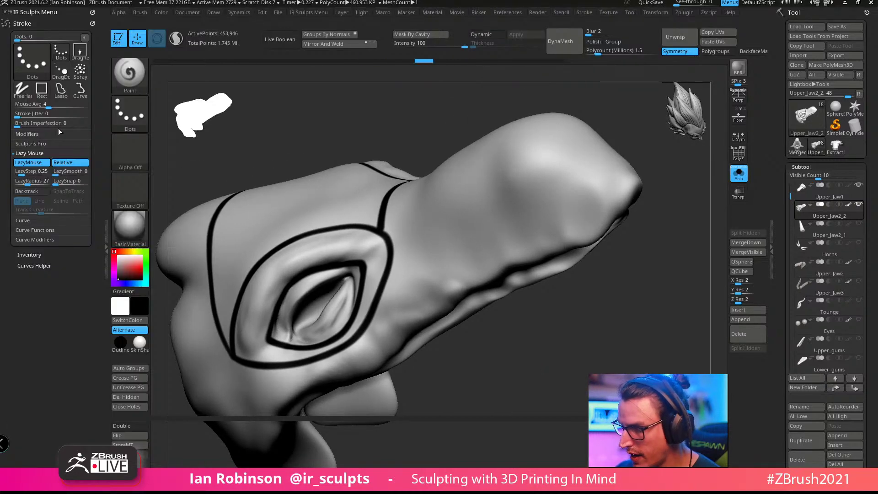
pyautogui.click(91, 21)
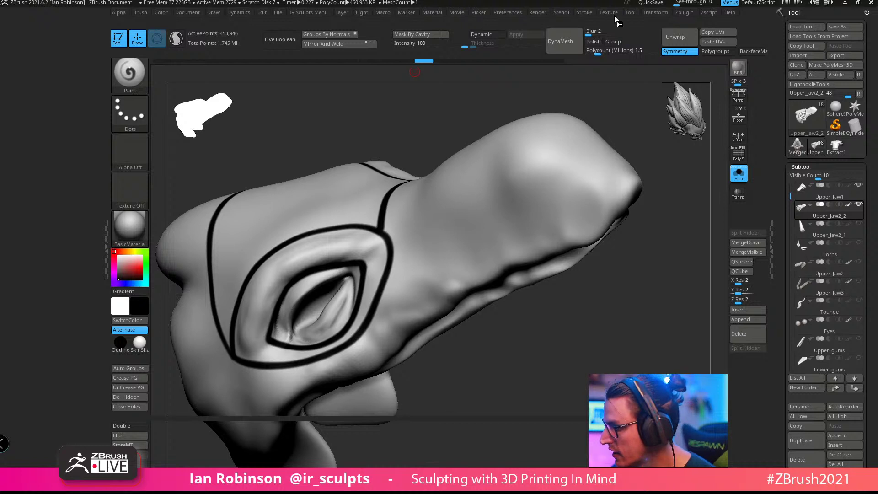
pyautogui.click(684, 12)
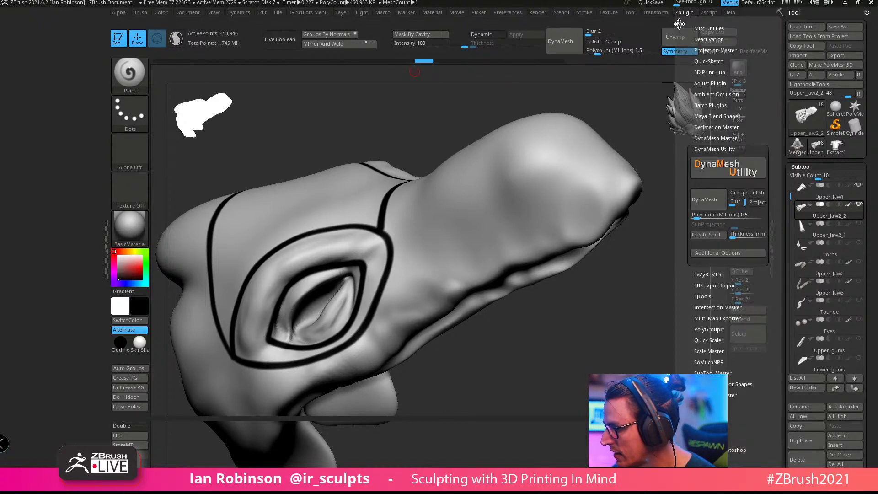
pyautogui.moveTo(597, 99); pyautogui.dragTo(71, 75)
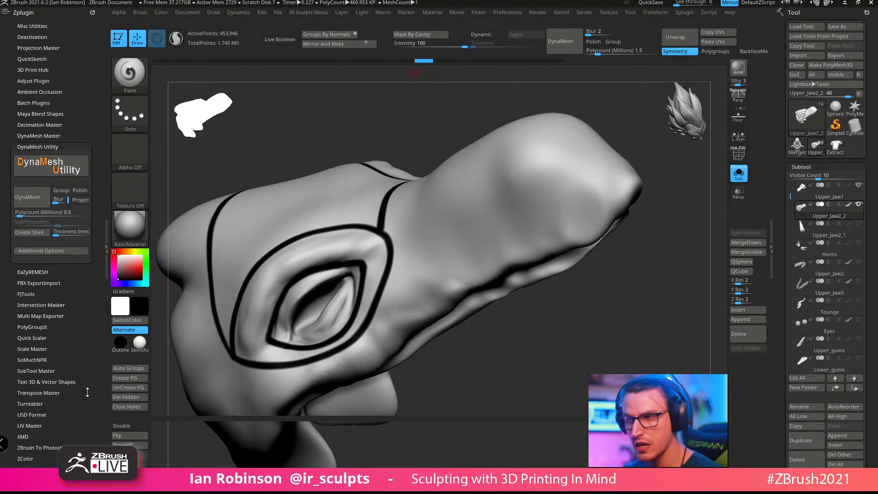
pyautogui.click(44, 146)
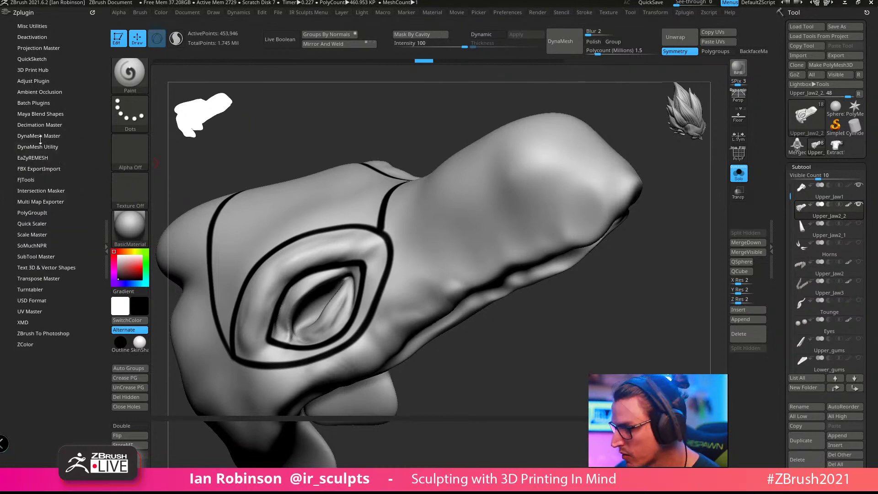
# Step: Turn on the polyframe display for the head and frame both painted eye outlines
pyautogui.click(737, 158)
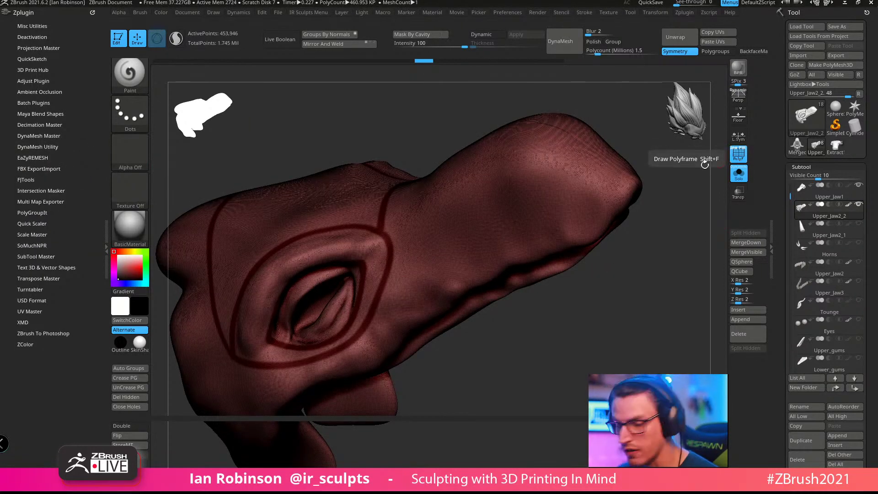
pyautogui.press('shift')
pyautogui.moveTo(476, 328)
pyautogui.mouseDown()
pyautogui.moveTo(529, 337)
pyautogui.moveTo(544, 364)
pyautogui.moveTo(431, 361)
pyautogui.moveTo(607, 341)
pyautogui.moveTo(613, 318)
pyautogui.moveTo(450, 285)
pyautogui.mouseUp()
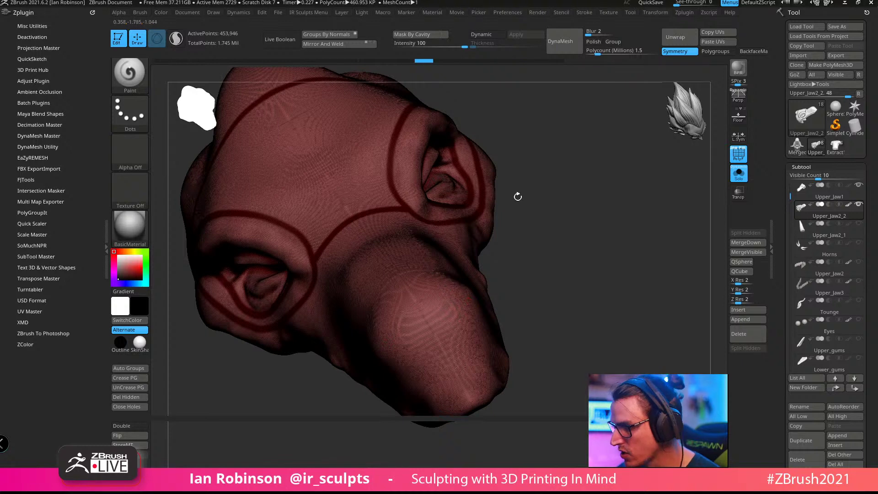
pyautogui.keyDown('alt'); pyautogui.moveTo(588, 250); pyautogui.dragTo(623, 245); pyautogui.keyUp('alt')
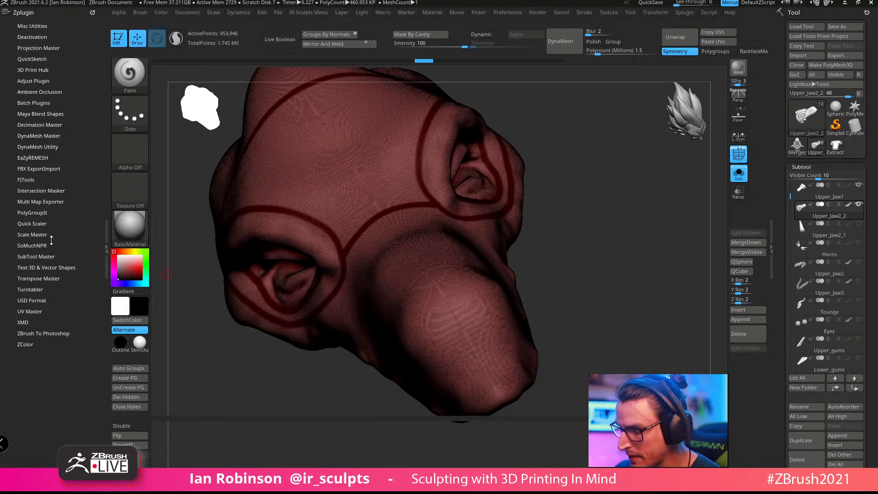
# Step: Create borderless polygroups from the painted lines with PolyGroupIt from Paint
pyautogui.click(47, 213)
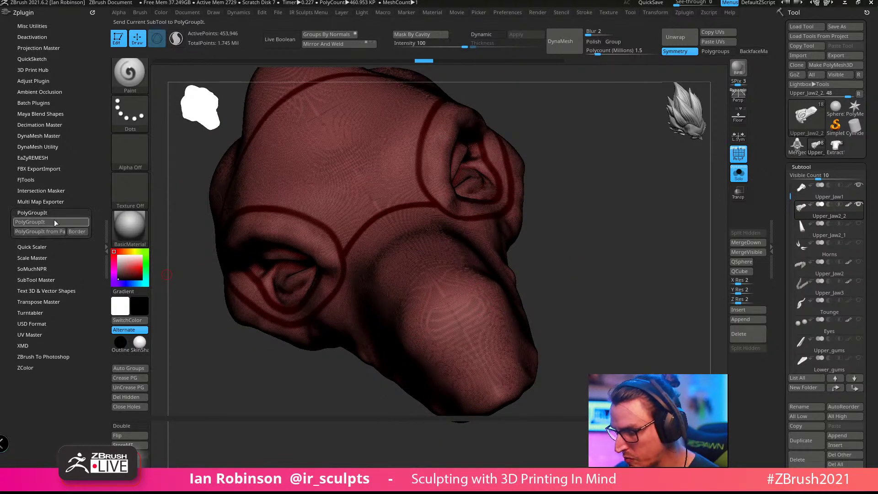
pyautogui.hotkey('shift', 'm')
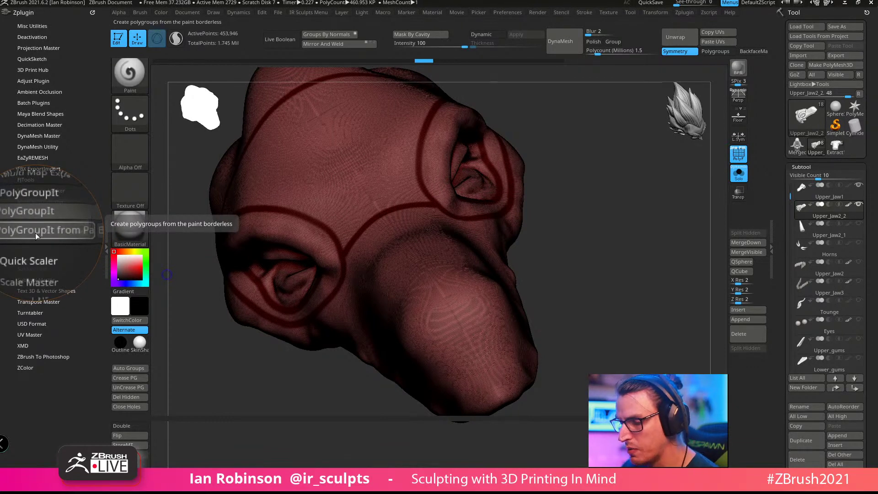
pyautogui.hotkey('shift', 'm')
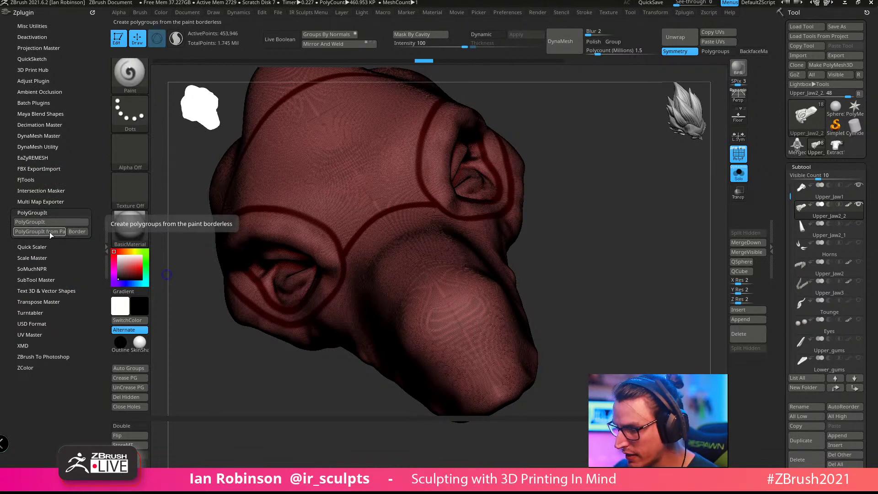
pyautogui.click(49, 232)
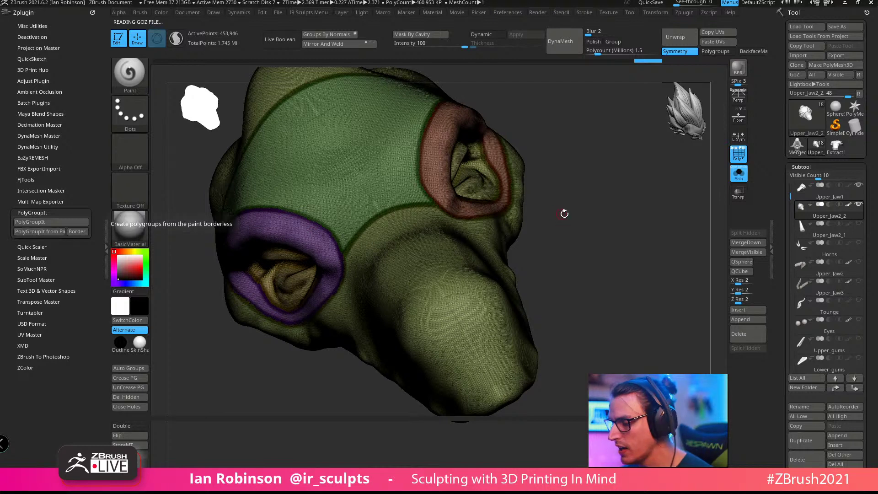
# Step: Examine the new polygroups and their borders around the eyes and forehead, comparing them with the painted lines
pyautogui.moveTo(565, 214)
pyautogui.mouseDown()
pyautogui.moveTo(553, 209)
pyautogui.moveTo(545, 179)
pyautogui.mouseUp()
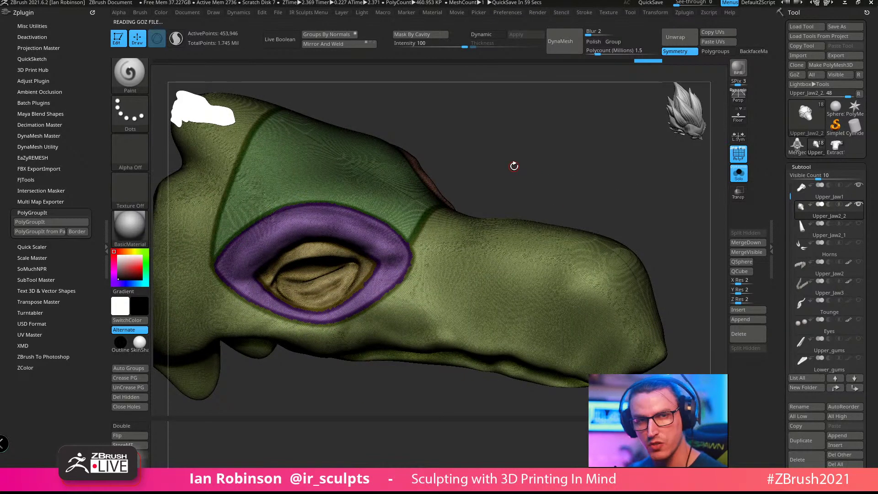
pyautogui.moveTo(514, 166); pyautogui.dragTo(494, 219)
pyautogui.hotkey('shift', 'f')
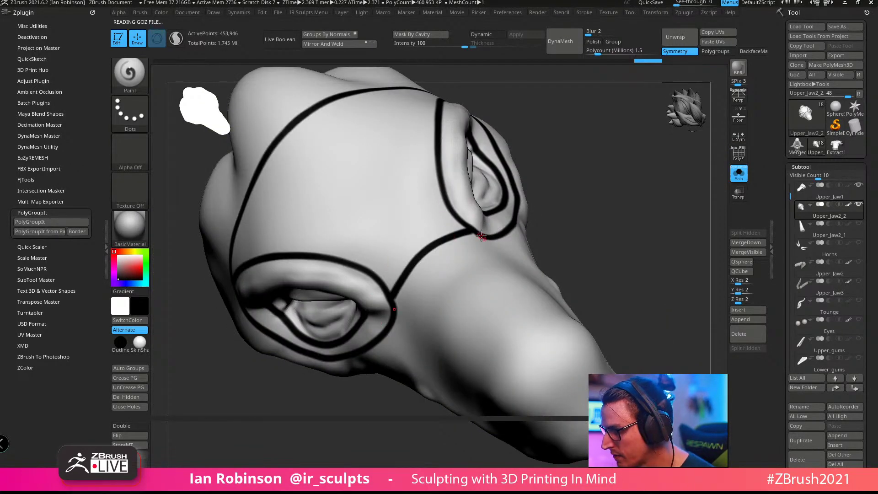
pyautogui.moveTo(525, 120)
pyautogui.mouseDown()
pyautogui.moveTo(546, 163)
pyautogui.moveTo(217, 222)
pyautogui.mouseUp()
pyautogui.hotkey('shift', 'f')
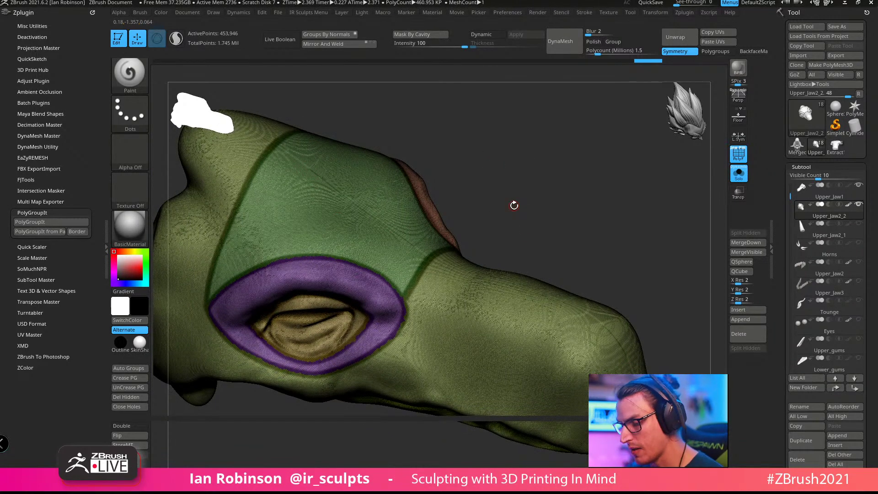
pyautogui.moveTo(544, 178); pyautogui.dragTo(544, 175)
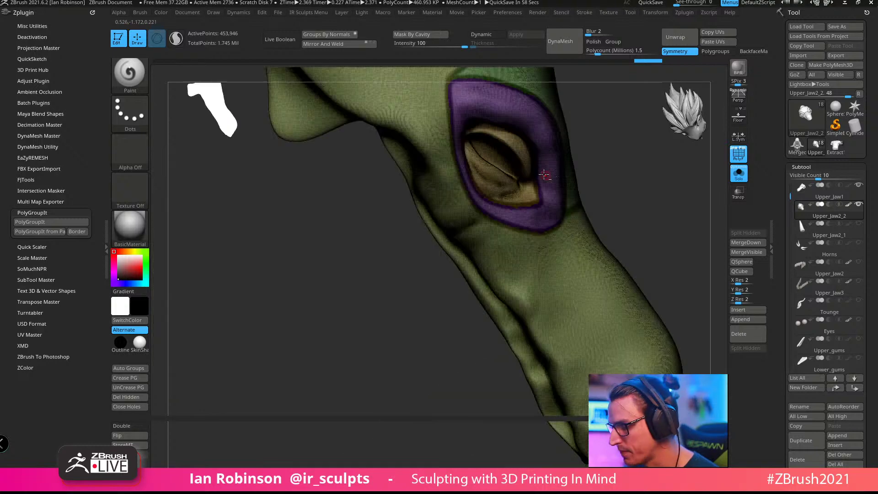
pyautogui.moveTo(413, 271)
pyautogui.mouseDown()
pyautogui.moveTo(670, 284)
pyautogui.moveTo(547, 246)
pyautogui.moveTo(526, 335)
pyautogui.moveTo(405, 183)
pyautogui.mouseUp()
pyautogui.moveTo(405, 183)
pyautogui.keyDown('alt'); pyautogui.mouseDown(button='right')
pyautogui.moveTo(402, 303)
pyautogui.moveTo(365, 251)
pyautogui.moveTo(354, 217)
pyautogui.moveTo(365, 239)
pyautogui.mouseUp(button='right'); pyautogui.keyUp('alt')
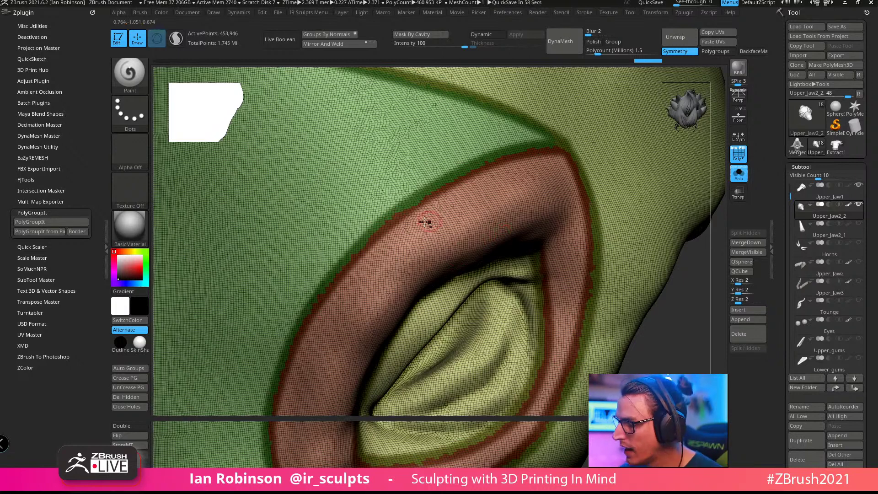
# Step: Load the Smooth Groups brush from the Smooth folder of the Lightbox brush library
pyautogui.keyDown('alt'); pyautogui.moveTo(425, 222); pyautogui.dragTo(460, 94, button='right'); pyautogui.keyUp('alt')
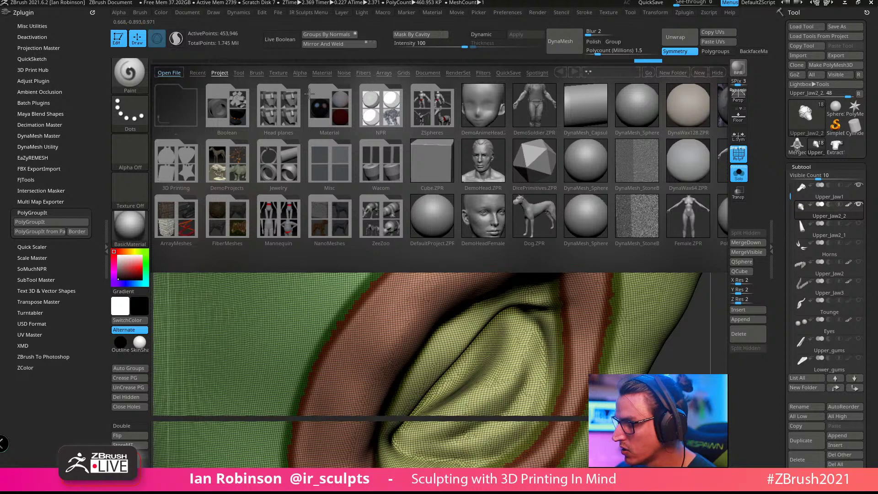
pyautogui.click(256, 73)
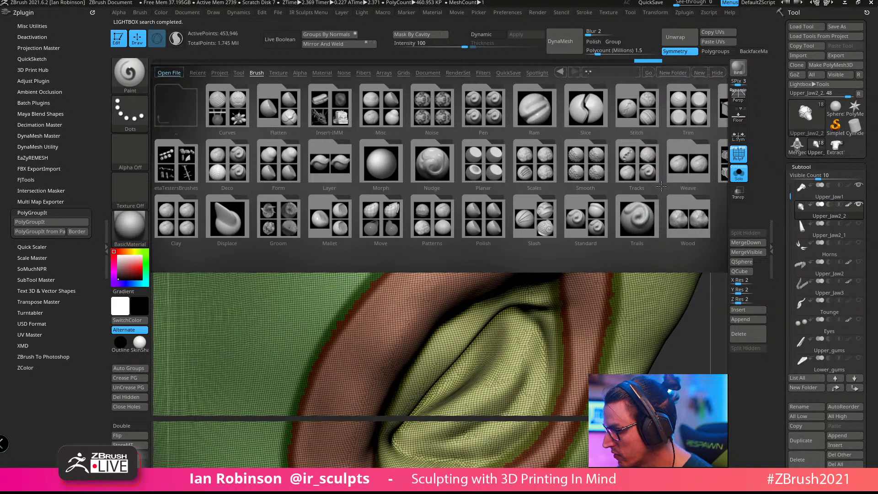
pyautogui.click(581, 165)
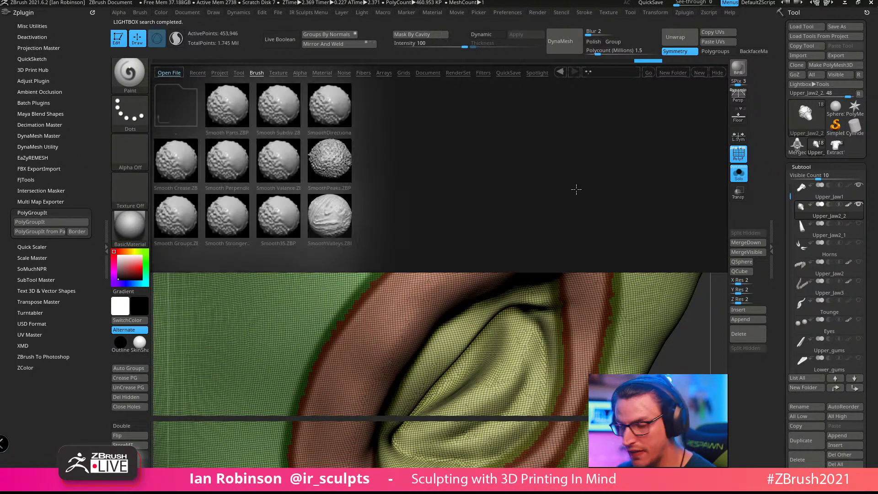
pyautogui.doubleClick(182, 212)
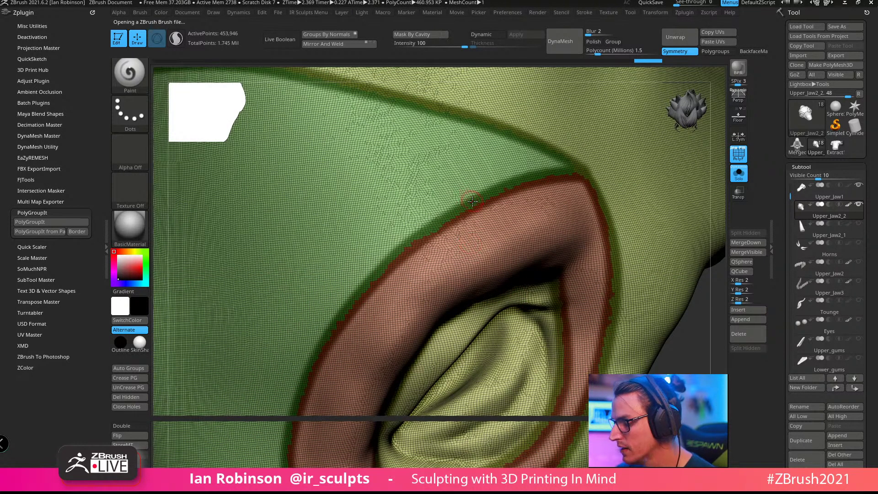
# Step: Enlarge the brush and smooth the jagged polygroup border along the outer edge of the eye ring
pyautogui.press('s')
pyautogui.moveTo(472, 201)
pyautogui.mouseDown()
pyautogui.moveTo(486, 200)
pyautogui.moveTo(377, 275)
pyautogui.moveTo(503, 201)
pyautogui.moveTo(474, 233)
pyautogui.moveTo(366, 283)
pyautogui.moveTo(577, 167)
pyautogui.moveTo(603, 215)
pyautogui.mouseUp()
pyautogui.keyDown('alt'); pyautogui.moveTo(621, 256); pyautogui.dragTo(576, 202, button='right'); pyautogui.keyUp('alt')
pyautogui.keyDown('shift'); pyautogui.moveTo(561, 215); pyautogui.dragTo(527, 363); pyautogui.keyUp('shift')
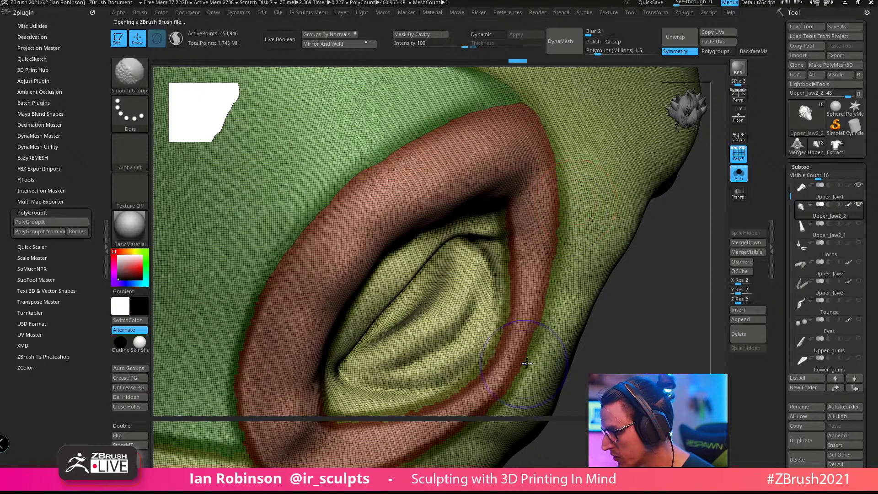
pyautogui.keyDown('alt'); pyautogui.moveTo(543, 370); pyautogui.dragTo(590, 212, button='right'); pyautogui.keyUp('alt')
pyautogui.moveTo(576, 192)
pyautogui.keyDown('shift'); pyautogui.mouseDown()
pyautogui.moveTo(475, 275)
pyautogui.moveTo(517, 214)
pyautogui.moveTo(336, 279)
pyautogui.mouseUp(); pyautogui.keyUp('shift')
pyautogui.keyDown('shift'); pyautogui.moveTo(292, 299); pyautogui.dragTo(297, 137); pyautogui.keyUp('shift')
pyautogui.keyDown('alt'); pyautogui.moveTo(318, 153); pyautogui.dragTo(315, 237, button='right'); pyautogui.keyUp('alt')
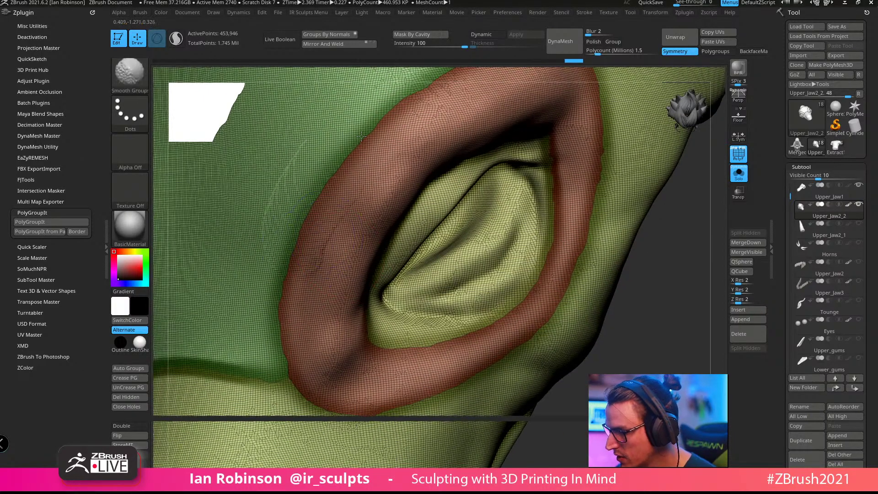
# Step: Smooth the upper border of the forehead polygroup with the Smooth Groups brush
pyautogui.keyDown('alt'); pyautogui.moveTo(430, 121); pyautogui.dragTo(436, 299, button='right'); pyautogui.keyUp('alt')
pyautogui.keyDown('shift'); pyautogui.moveTo(527, 190); pyautogui.dragTo(359, 139); pyautogui.keyUp('shift')
pyautogui.keyDown('alt'); pyautogui.moveTo(452, 180); pyautogui.dragTo(484, 216, button='right'); pyautogui.keyUp('alt')
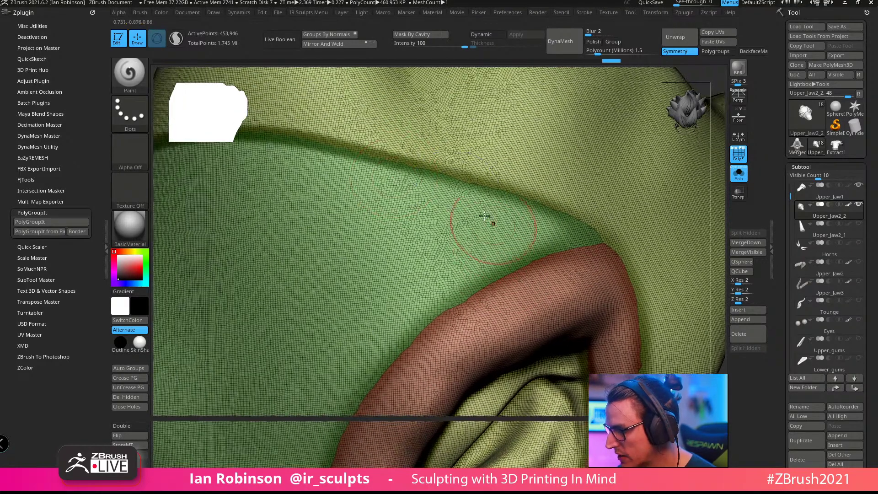
pyautogui.keyDown('shift'); pyautogui.moveTo(402, 165); pyautogui.dragTo(303, 137); pyautogui.keyUp('shift')
pyautogui.moveTo(491, 243)
pyautogui.keyDown('alt'); pyautogui.mouseDown(button='right')
pyautogui.moveTo(393, 182)
pyautogui.moveTo(480, 295)
pyautogui.mouseUp(button='right'); pyautogui.keyUp('alt')
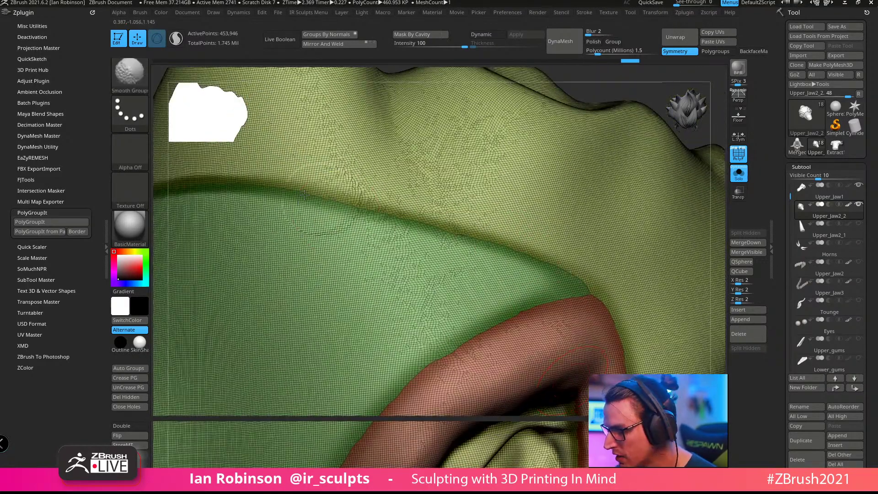
pyautogui.keyDown('shift'); pyautogui.moveTo(305, 194); pyautogui.dragTo(236, 185); pyautogui.keyUp('shift')
pyautogui.keyDown('alt'); pyautogui.moveTo(320, 192); pyautogui.dragTo(343, 202, button='right'); pyautogui.keyUp('alt')
pyautogui.moveTo(434, 375)
pyautogui.keyDown('alt'); pyautogui.mouseDown(button='right')
pyautogui.moveTo(472, 249)
pyautogui.moveTo(441, 200)
pyautogui.moveTo(432, 256)
pyautogui.moveTo(333, 85)
pyautogui.moveTo(464, 100)
pyautogui.mouseUp(button='right'); pyautogui.keyUp('alt')
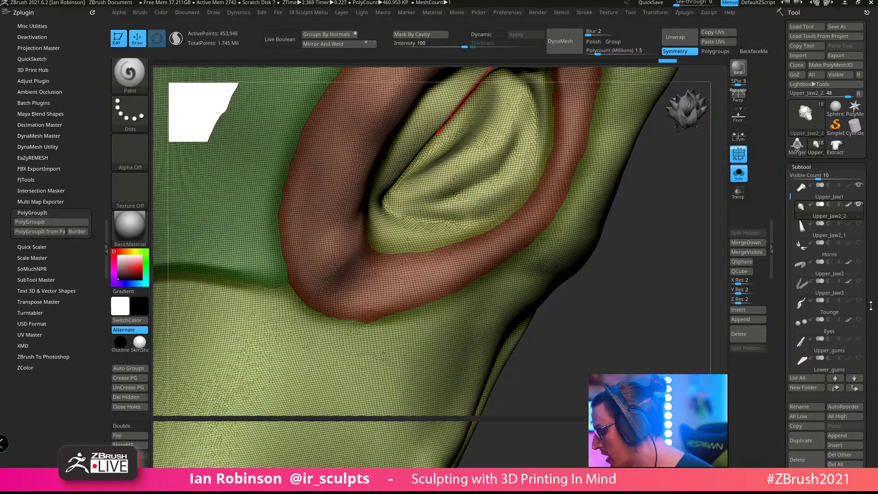
# Step: Apply the Polish By Groups deformation to the head at 100, and check the surface with the polyframe off
pyautogui.moveTo(870, 306); pyautogui.dragTo(870, 209)
pyautogui.click(807, 359)
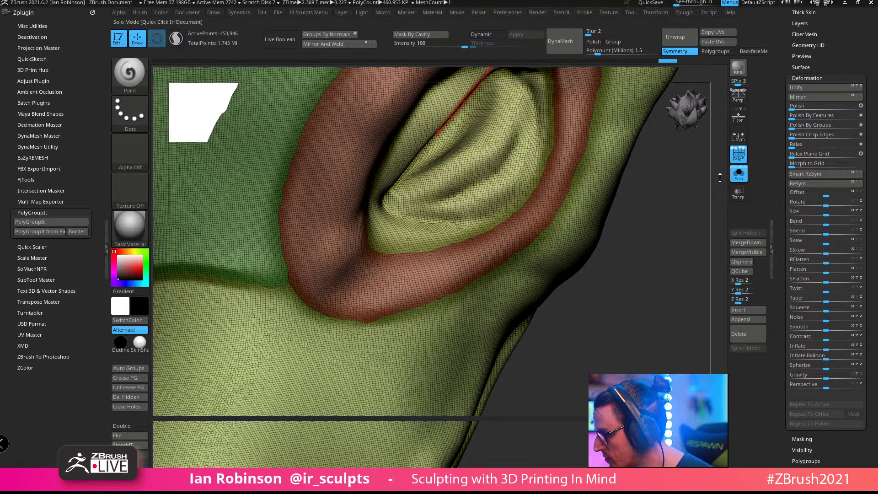
pyautogui.keyDown('alt'); pyautogui.moveTo(593, 302); pyautogui.dragTo(672, 360); pyautogui.keyUp('alt')
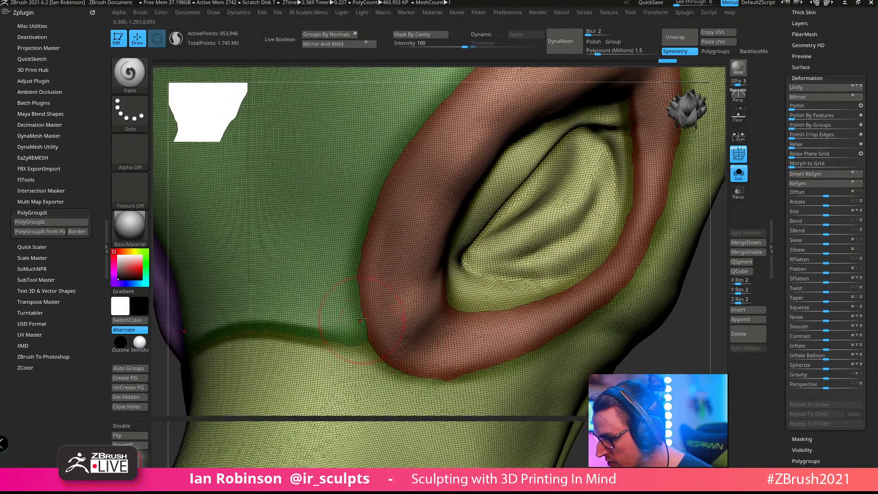
pyautogui.click(805, 125)
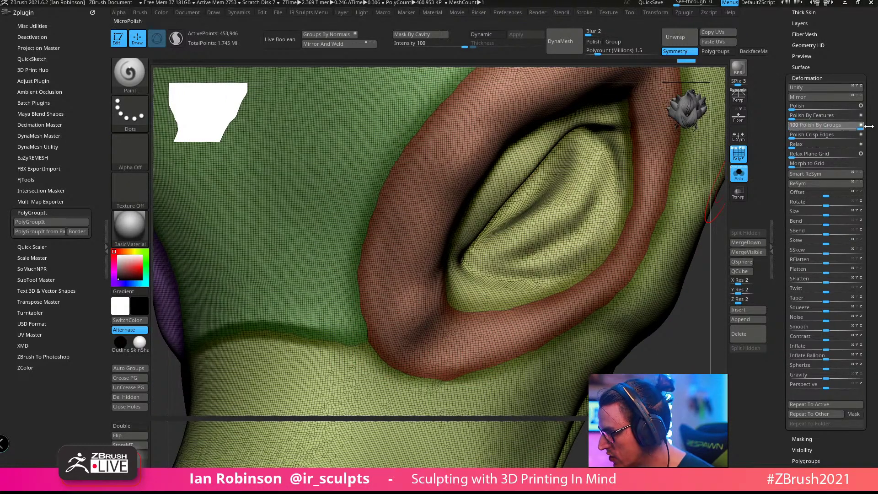
pyautogui.click(821, 135)
pyautogui.hotkey('shift', 'f')
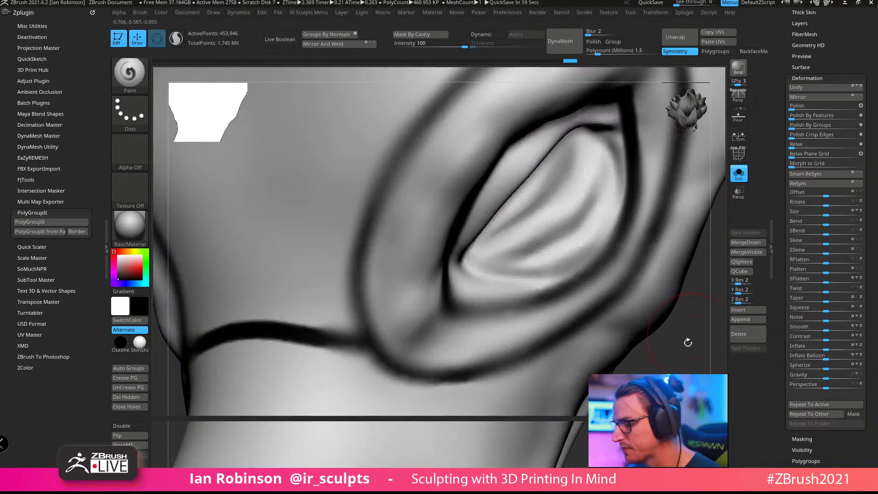
pyautogui.moveTo(686, 343); pyautogui.dragTo(569, 209)
pyautogui.hotkey('shift', 'f')
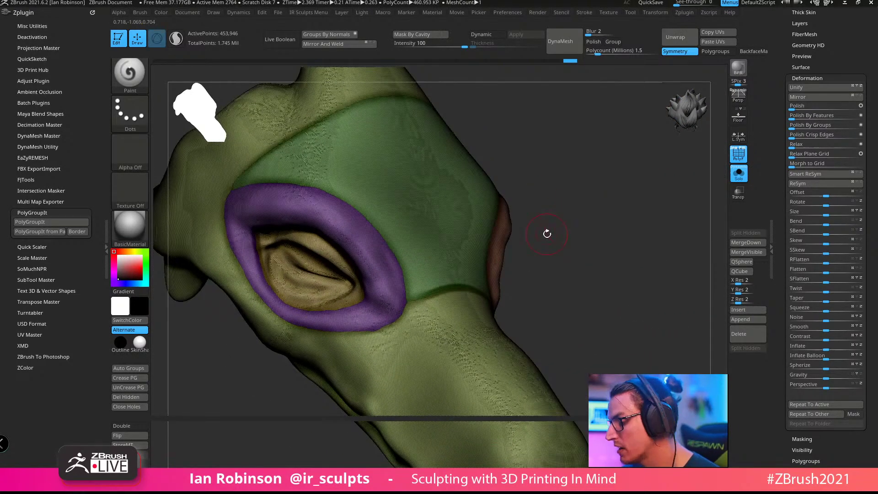
# Step: ZRemesh the head with KeepGroups and KeepCreases enabled
pyautogui.moveTo(851, 45); pyautogui.dragTo(843, 108)
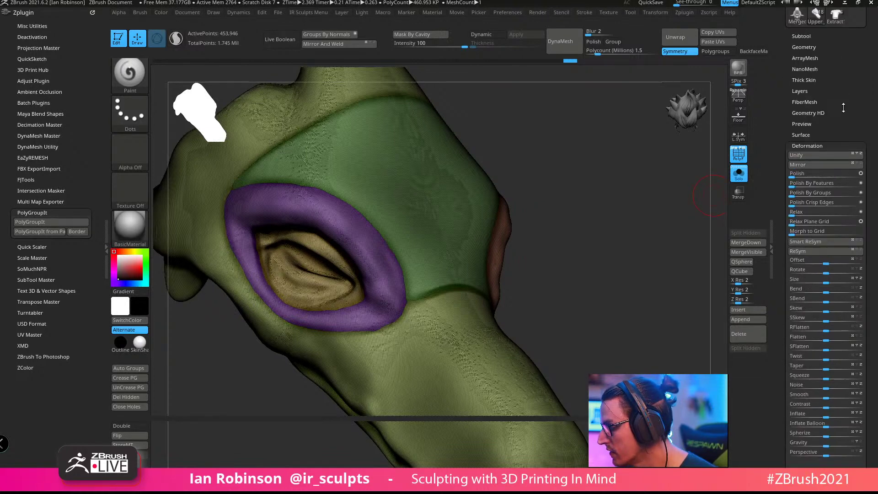
pyautogui.click(815, 47)
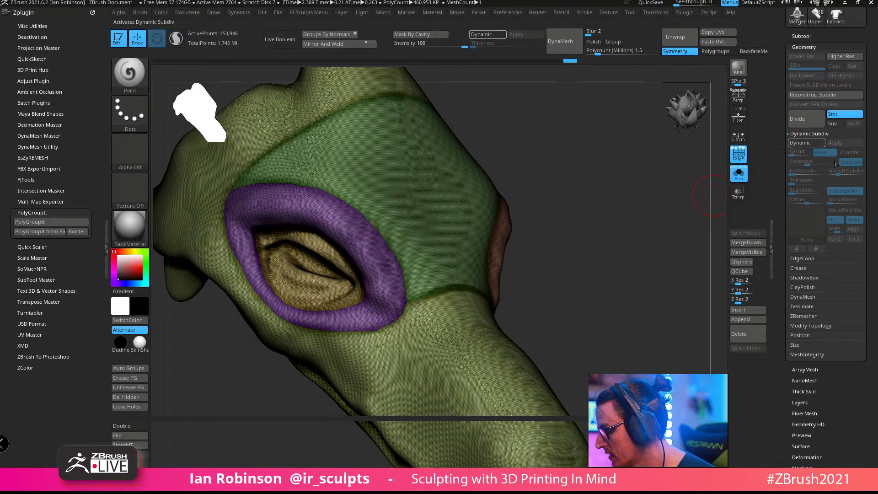
pyautogui.click(810, 269)
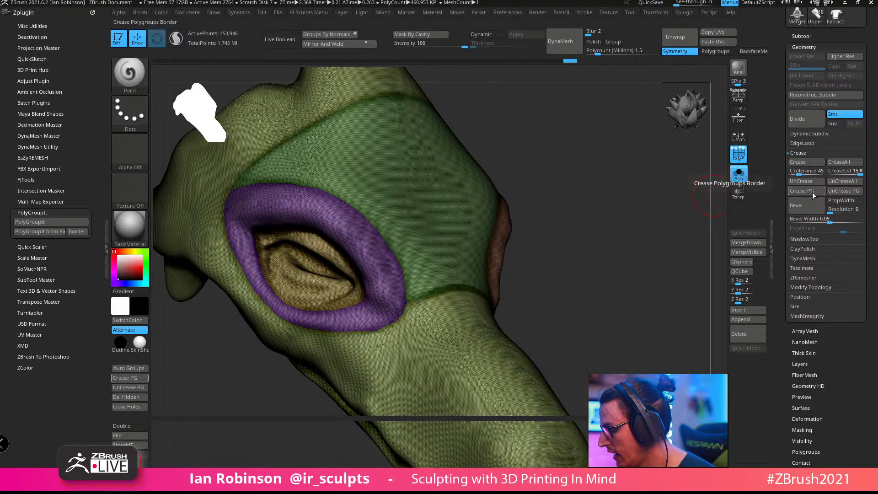
pyautogui.moveTo(609, 218); pyautogui.dragTo(664, 214)
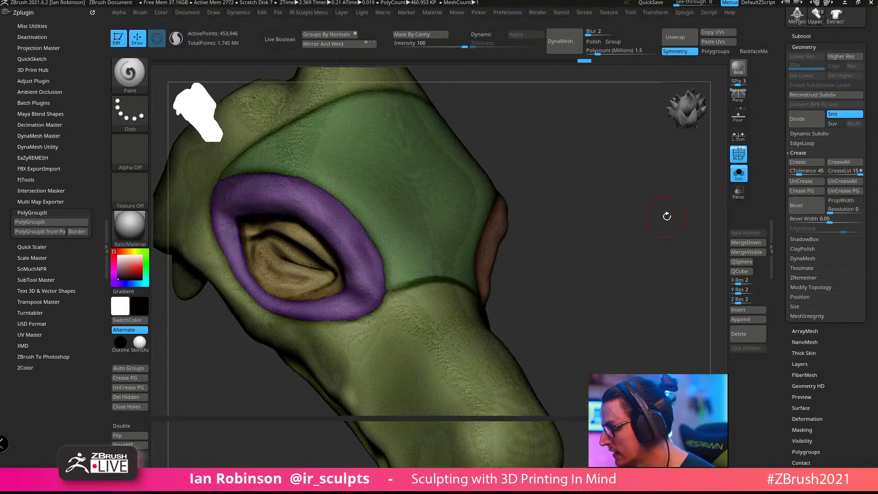
pyautogui.click(817, 277)
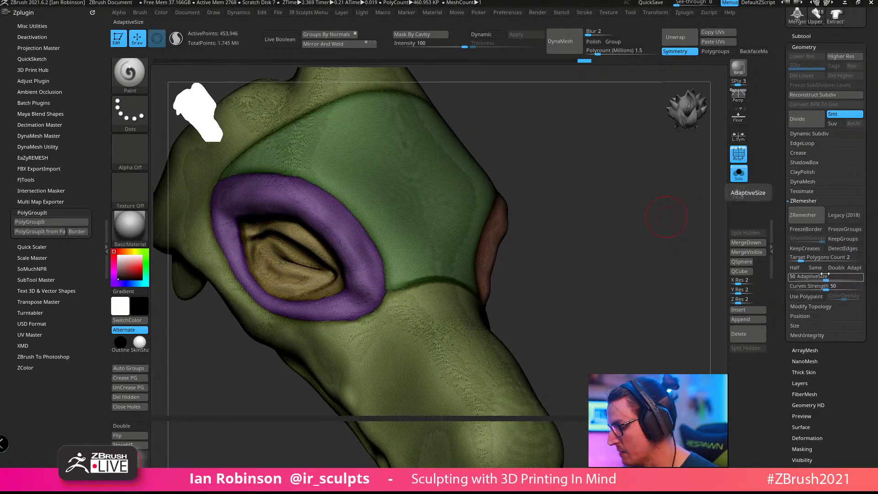
pyautogui.click(843, 240)
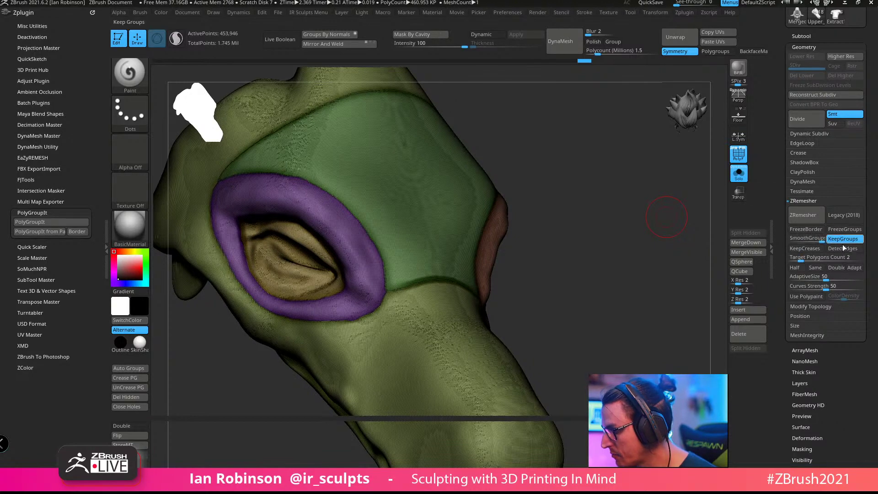
pyautogui.click(804, 248)
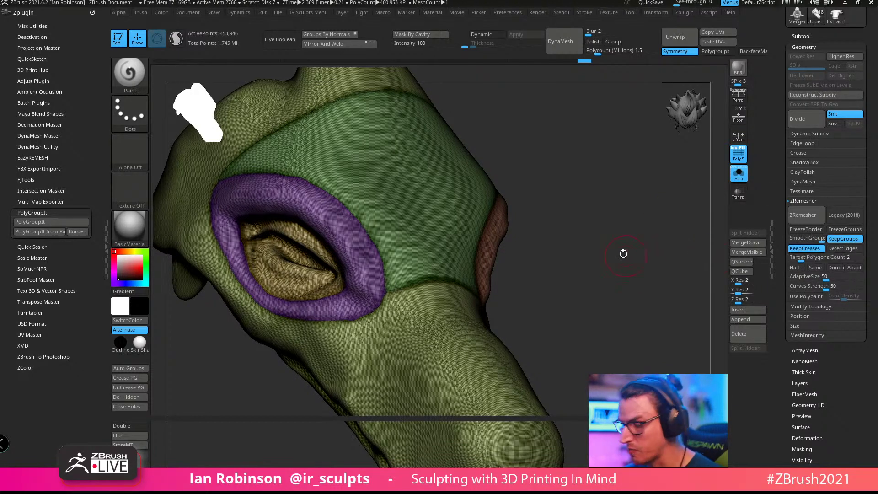
pyautogui.moveTo(623, 253)
pyautogui.mouseDown()
pyautogui.moveTo(640, 242)
pyautogui.moveTo(580, 296)
pyautogui.moveTo(594, 270)
pyautogui.moveTo(600, 274)
pyautogui.mouseUp()
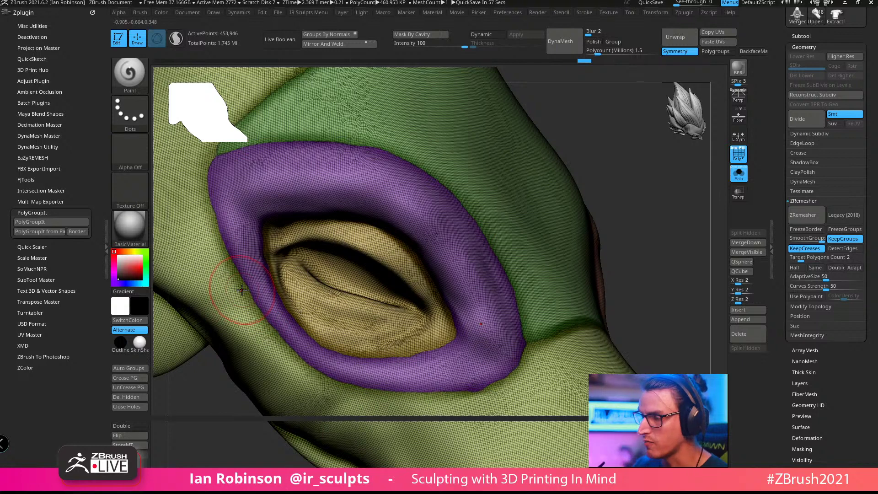
pyautogui.click(804, 215)
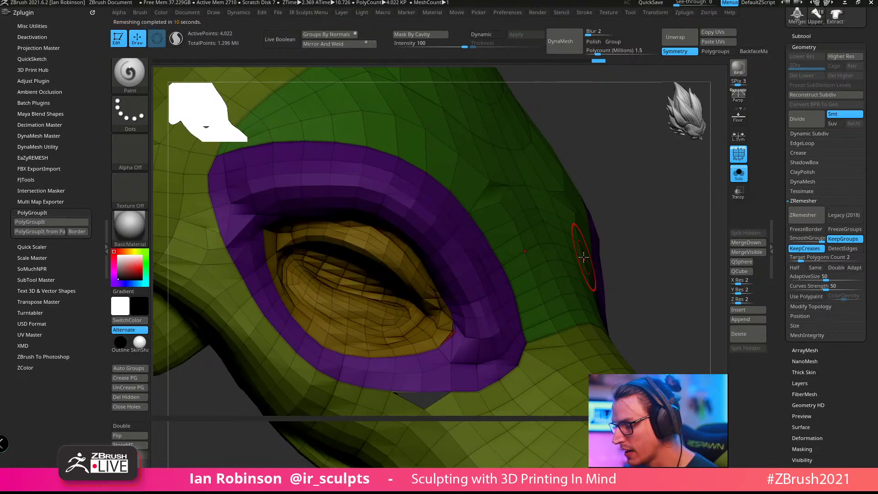
# Step: Swap the main and secondary colors, and examine the remeshed topology around the eye and forehead
pyautogui.moveTo(586, 159); pyautogui.dragTo(641, 191)
pyautogui.hotkey('shift', 'f')
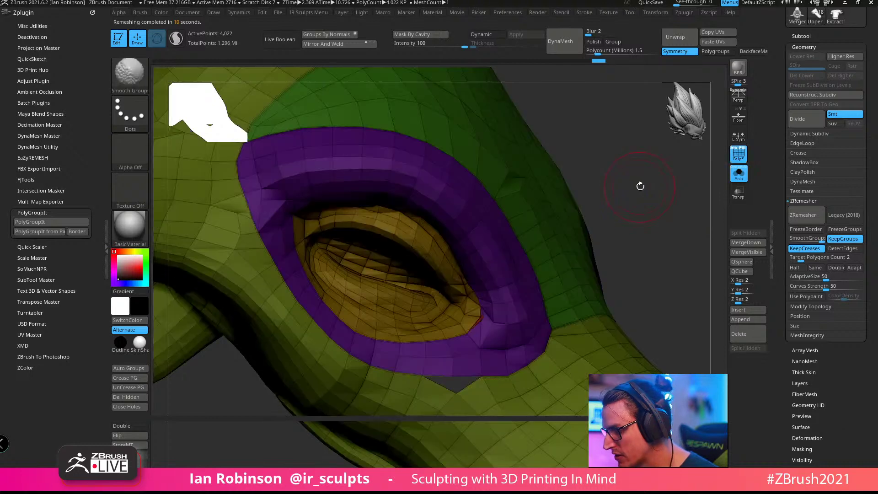
pyautogui.click(135, 320)
pyautogui.keyDown('ctrl'); pyautogui.moveTo(558, 192); pyautogui.dragTo(557, 233, button='right'); pyautogui.keyUp('ctrl')
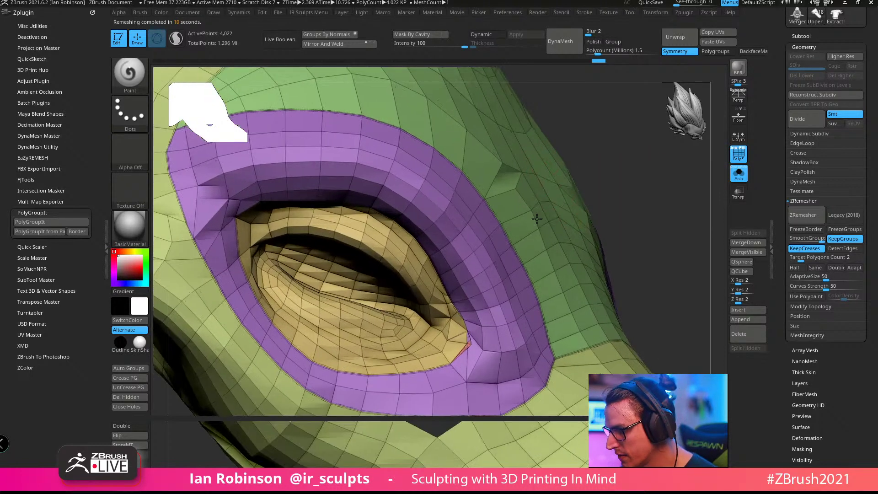
pyautogui.keyDown('alt'); pyautogui.moveTo(341, 153); pyautogui.dragTo(485, 176, button='right'); pyautogui.keyUp('alt')
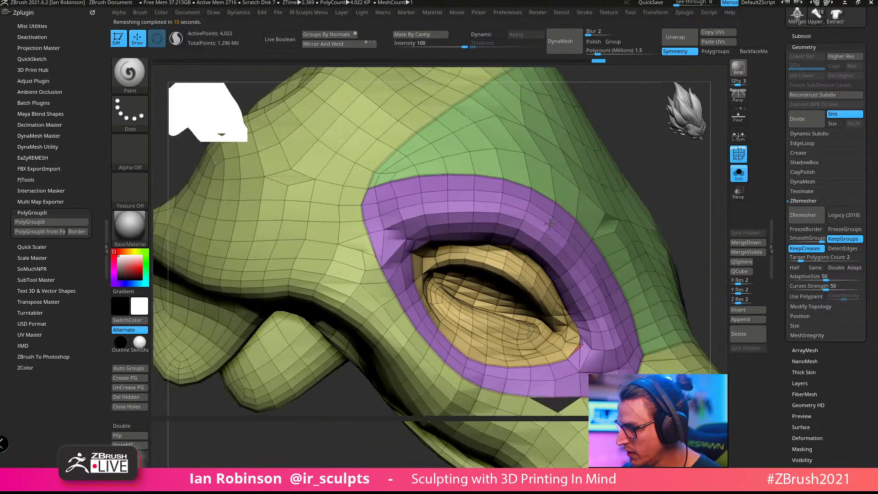
pyautogui.keyDown('alt'); pyautogui.moveTo(573, 209); pyautogui.dragTo(511, 195, button='right'); pyautogui.keyUp('alt')
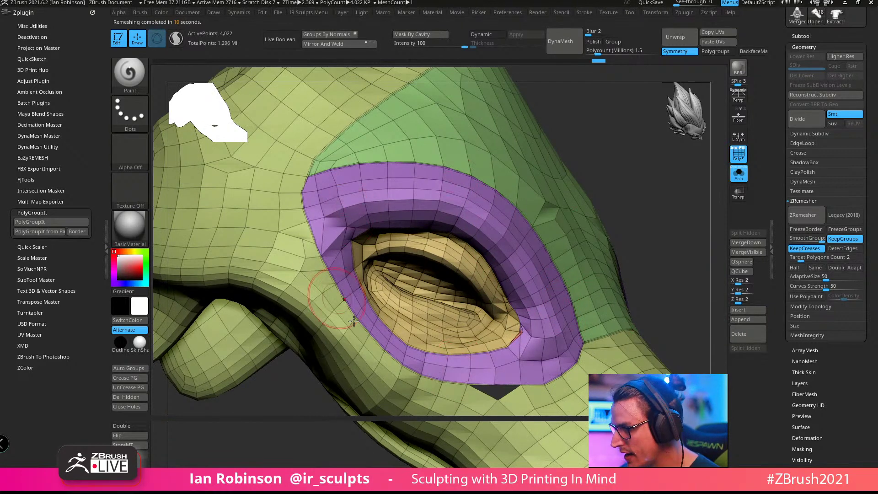
pyautogui.moveTo(342, 298); pyautogui.dragTo(279, 304, button='right')
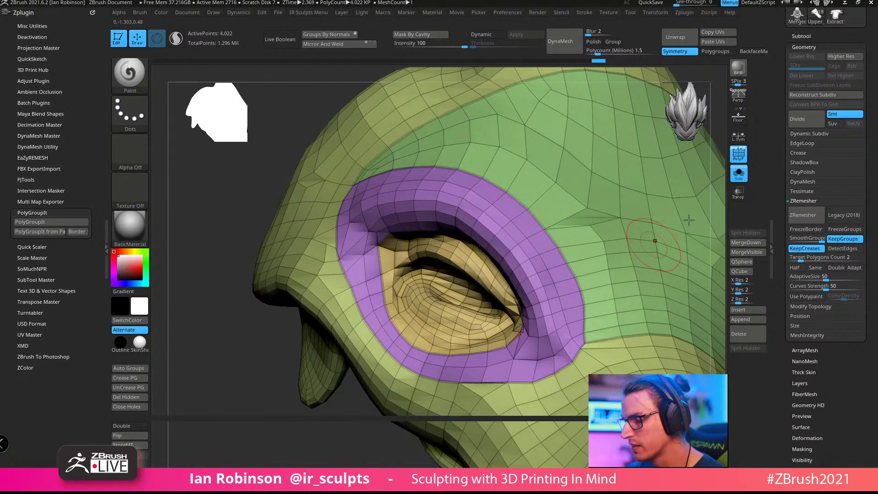
# Step: Divide the remeshed head mesh up to subdivision level 4 and step back down to its lowest level
pyautogui.hotkey('ctrl', 'd')
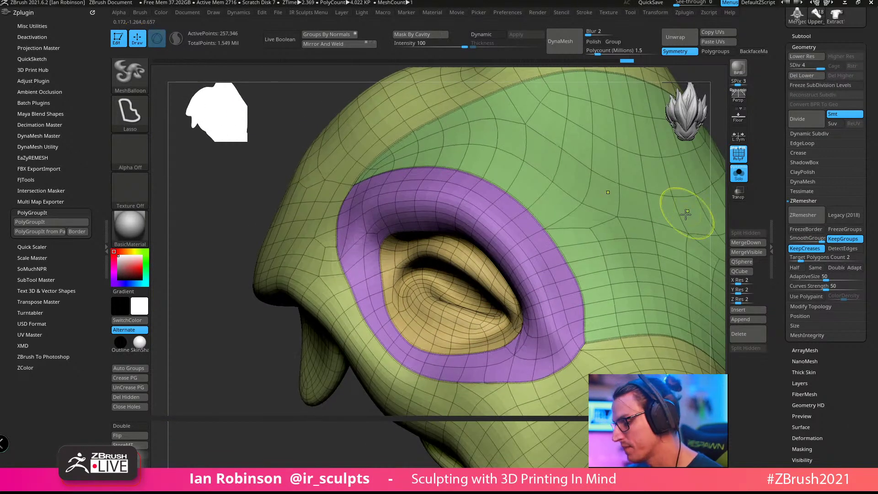
pyautogui.hotkey('ctrl', 'd')
pyautogui.hotkey('ctrl', 'd')
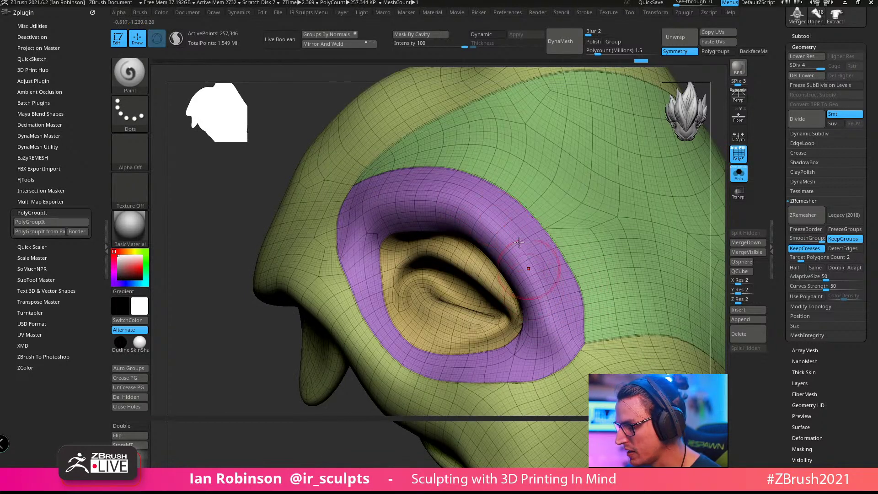
pyautogui.hotkey('shift', 'd')
pyautogui.hotkey('shift', 'd')
pyautogui.hotkey('shift', 'd')
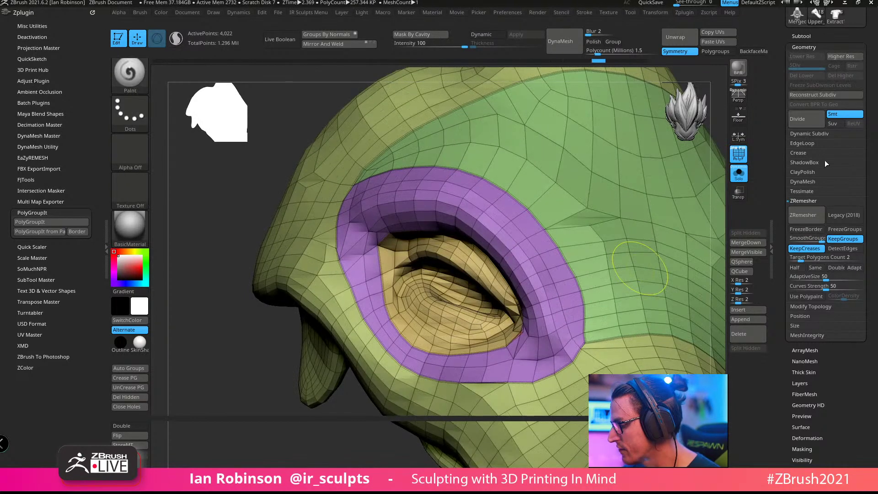
# Step: Remove all creases from the head mesh and return to subdivision level 4 to inspect the eye area
pyautogui.click(804, 153)
pyautogui.click(848, 182)
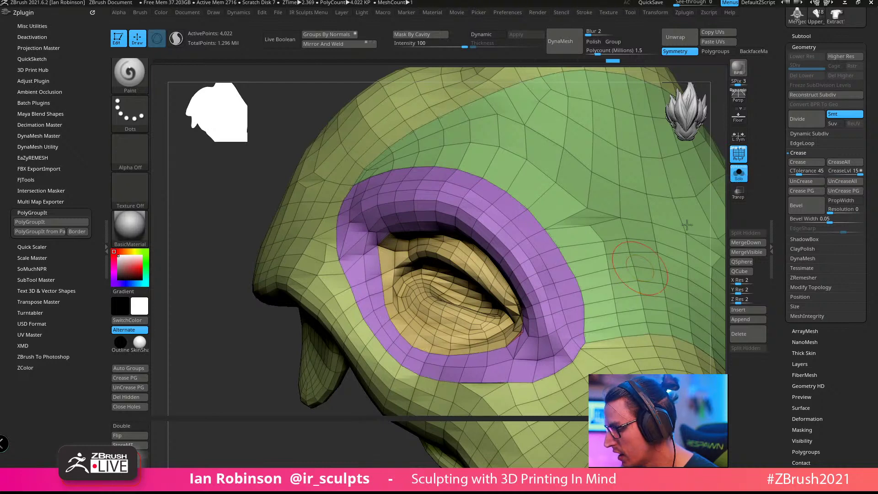
pyautogui.moveTo(572, 228); pyautogui.dragTo(590, 234, button='right')
pyautogui.hotkey('shift', 'f')
pyautogui.press('d')
pyautogui.press('d')
pyautogui.press('d')
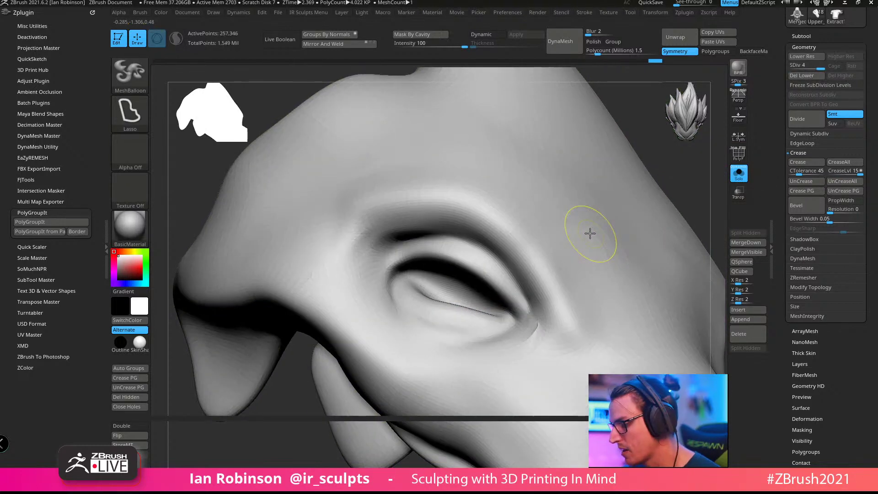
pyautogui.hotkey('shift', 'f')
pyautogui.moveTo(600, 255)
pyautogui.mouseDown(button='right')
pyautogui.moveTo(568, 251)
pyautogui.moveTo(494, 329)
pyautogui.mouseUp(button='right')
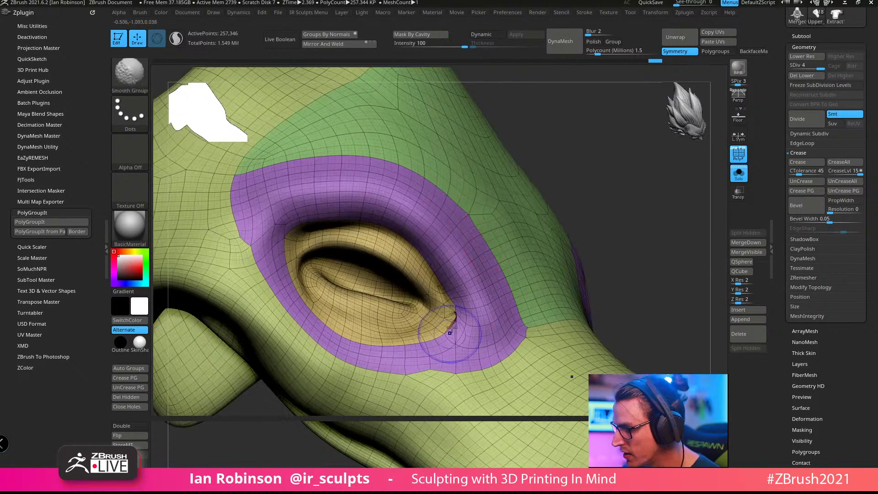
pyautogui.keyDown('ctrl'); pyautogui.moveTo(515, 242); pyautogui.dragTo(393, 274, button='right'); pyautogui.keyUp('ctrl')
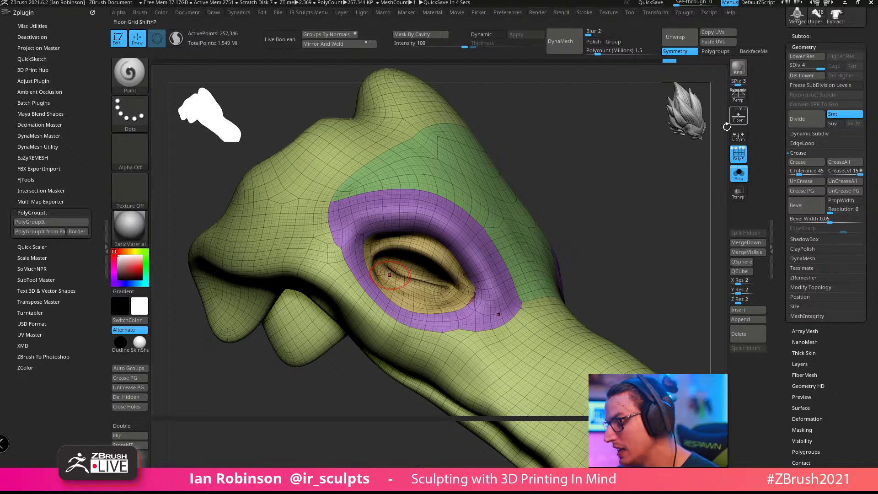
# Step: Check the visibility of Upper_Jaw1 and Upper_Jaw2_2 in the subtool list and examine the head's polygroup wireframe from the front
pyautogui.click(812, 36)
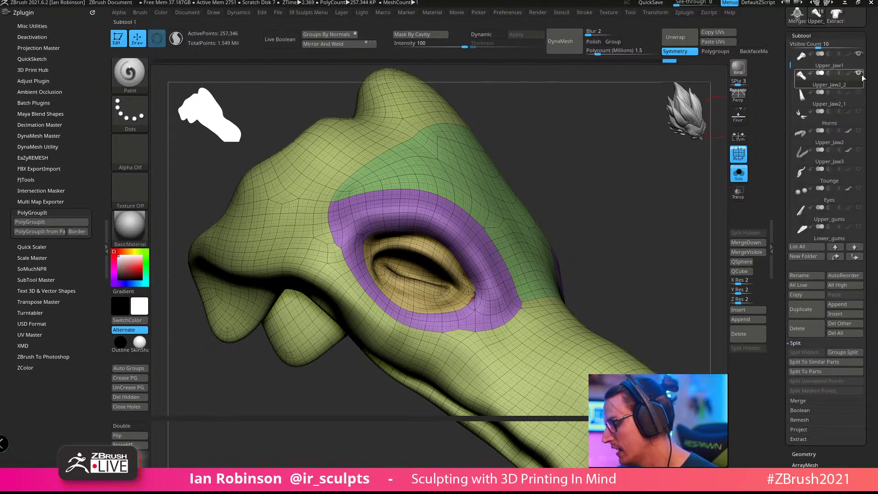
pyautogui.click(735, 180)
pyautogui.click(735, 180)
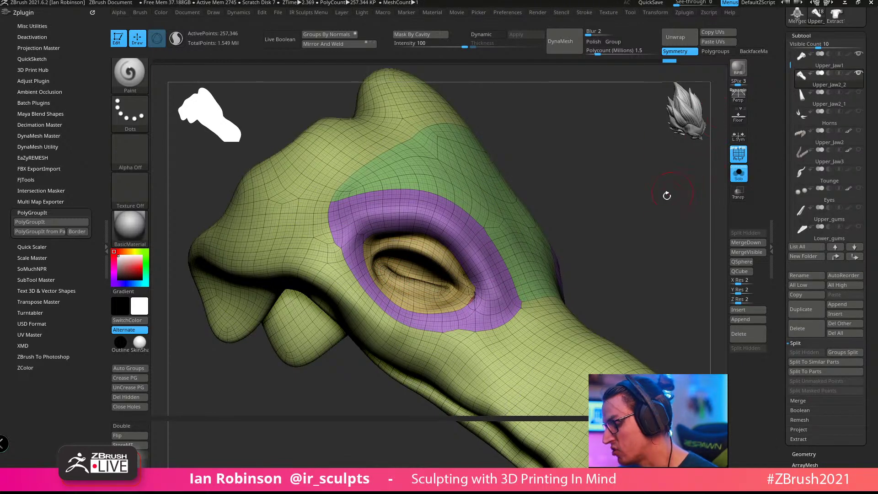
pyautogui.hotkey('shift', 'f')
pyautogui.hotkey('shift', 'f')
pyautogui.moveTo(627, 214); pyautogui.dragTo(676, 238)
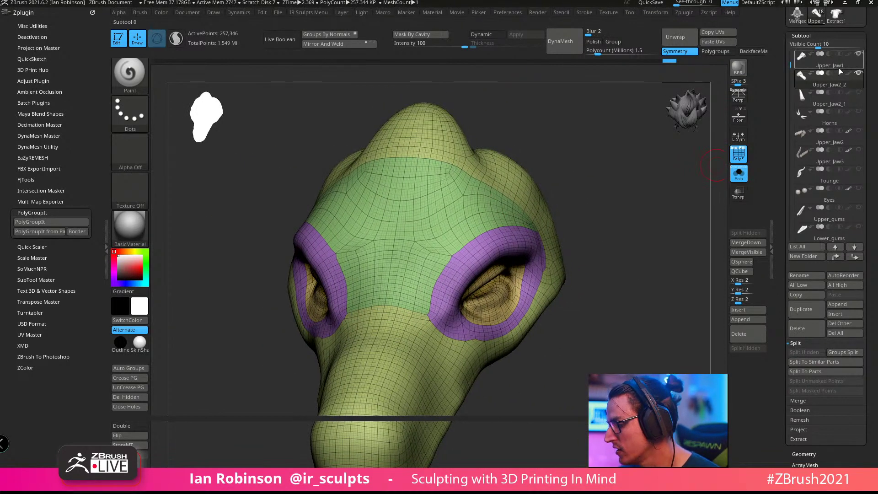
pyautogui.scroll(1, 819, 77)
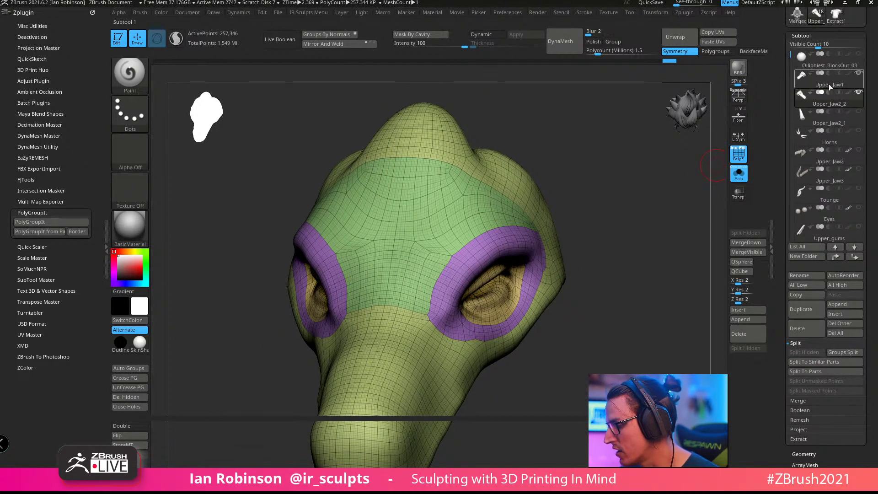
pyautogui.moveTo(838, 81)
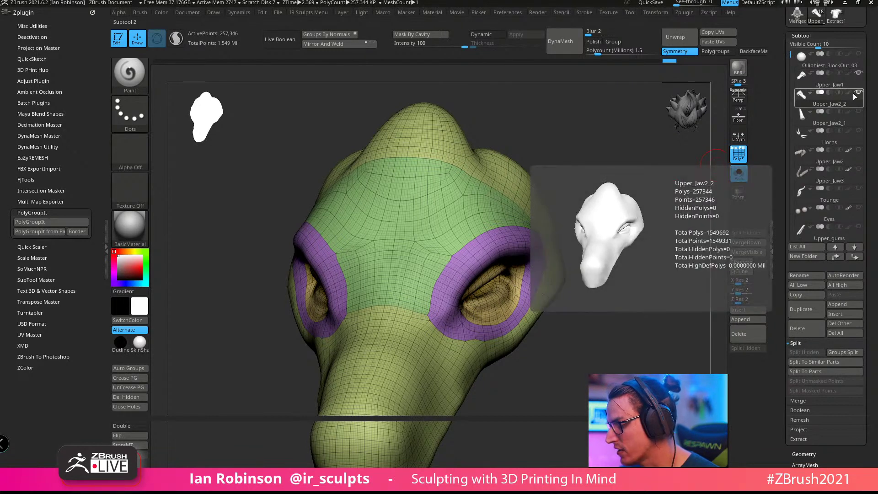
pyautogui.keyDown('alt'); pyautogui.moveTo(621, 317); pyautogui.dragTo(598, 294); pyautogui.keyUp('alt')
pyautogui.keyDown('alt'); pyautogui.moveTo(685, 335); pyautogui.dragTo(648, 323); pyautogui.keyUp('alt')
# Step: Project all detail from the visible Upper_Jaw1 onto Upper_Jaw2_2 and check the result around the eye
pyautogui.moveTo(838, 376); pyautogui.dragTo(839, 319)
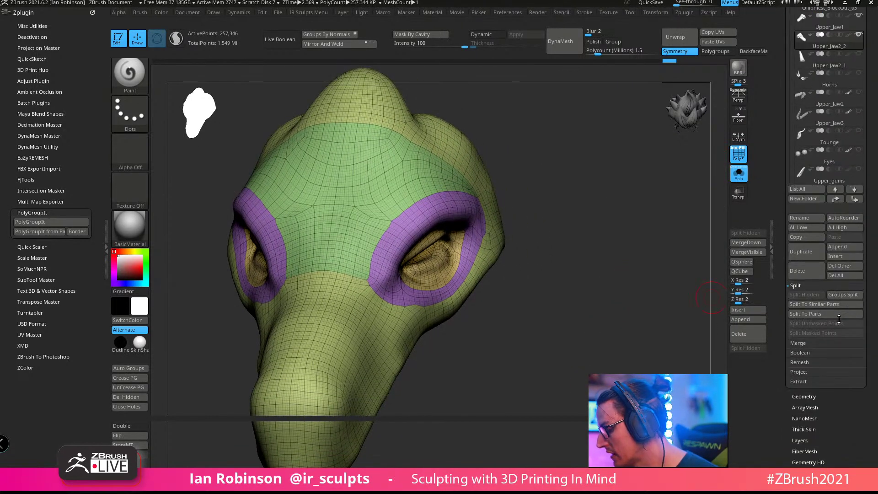
pyautogui.click(811, 371)
pyautogui.hotkey('shift', 'f')
pyautogui.click(808, 333)
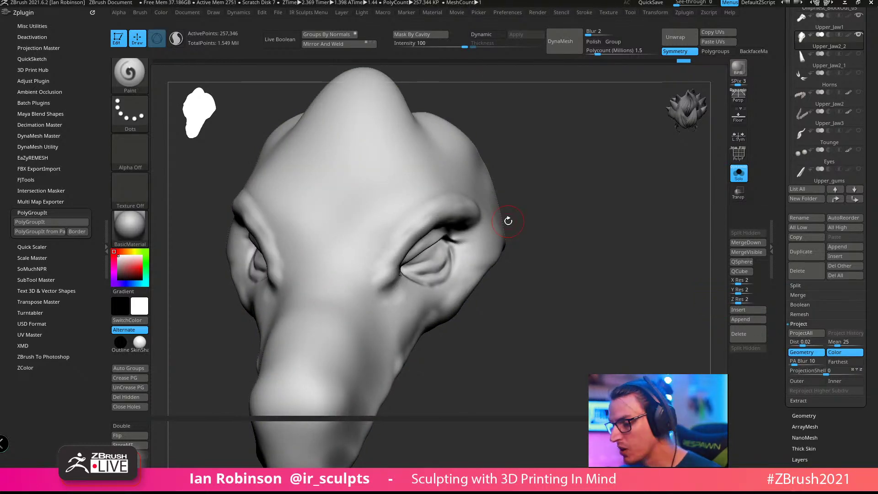
pyautogui.moveTo(506, 219)
pyautogui.mouseDown()
pyautogui.moveTo(565, 256)
pyautogui.moveTo(504, 225)
pyautogui.moveTo(611, 196)
pyautogui.mouseUp()
pyautogui.hotkey('shift', 'f')
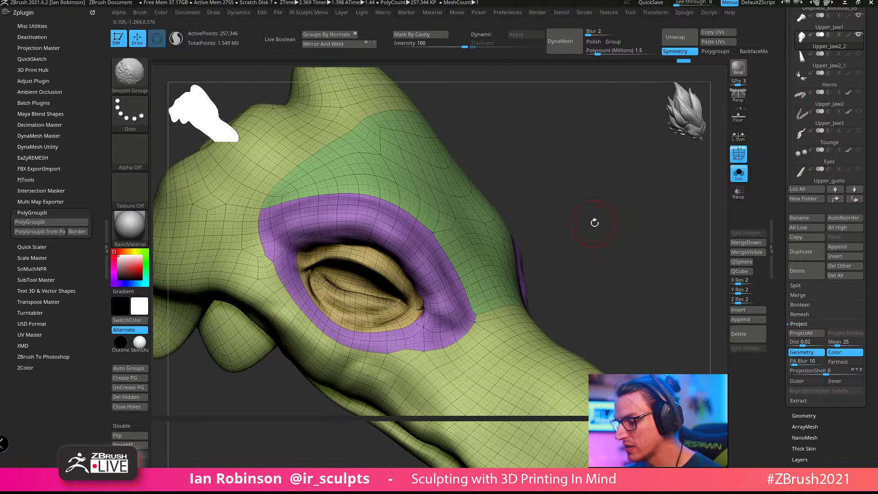
pyautogui.hotkey('shift', 'f')
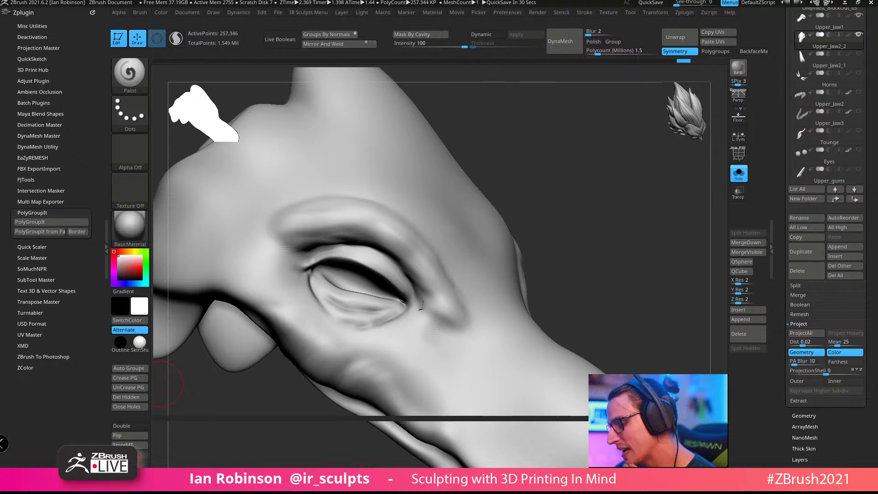
# Step: Hide the plugin tray and inspect the projected head from the front and side, with and without wireframe
pyautogui.click(106, 232)
pyautogui.keyDown('alt'); pyautogui.moveTo(432, 150); pyautogui.dragTo(719, 183); pyautogui.keyUp('alt')
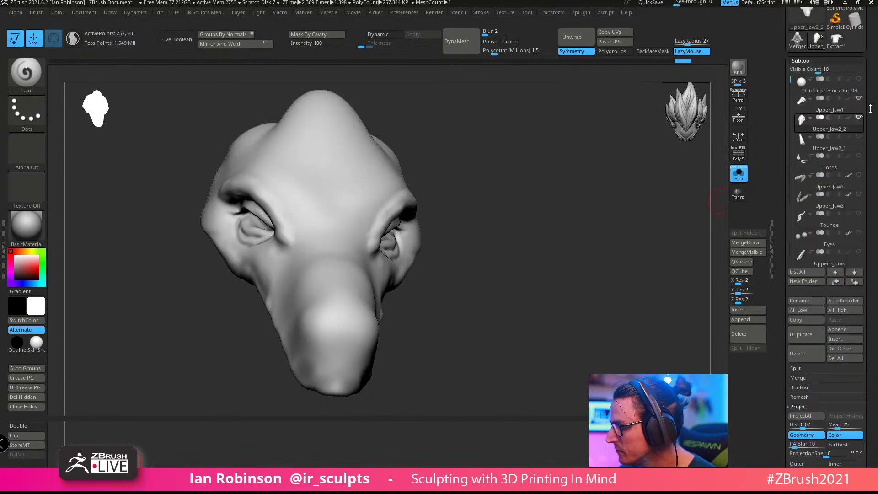
pyautogui.scroll(3, 818, 169)
pyautogui.press('shift')
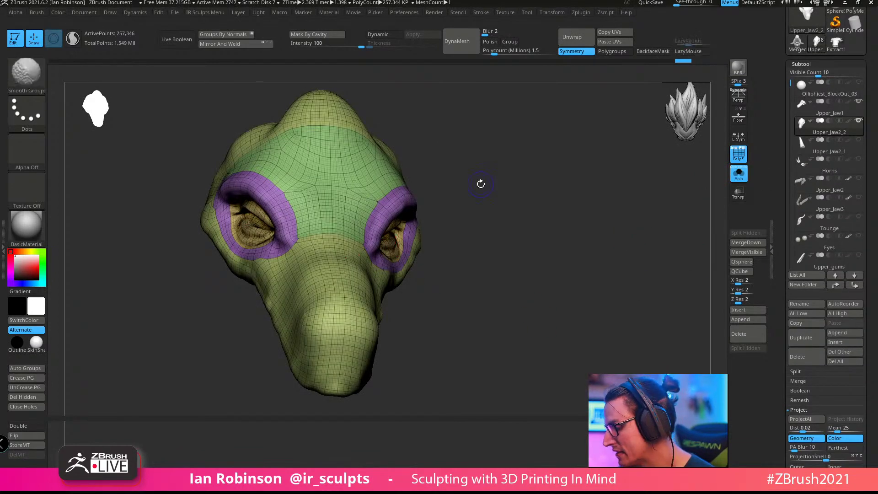
pyautogui.moveTo(481, 183); pyautogui.dragTo(716, 198)
pyautogui.hotkey('shift', 'f')
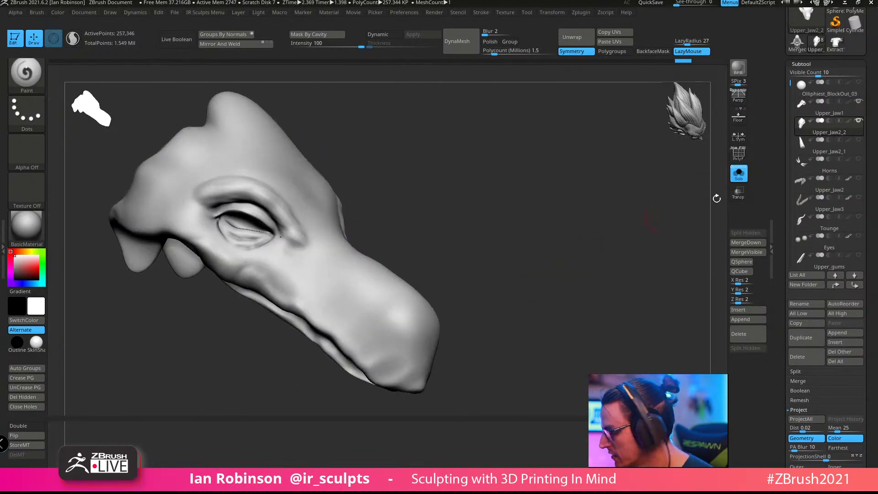
# Step: Select the Upper_Jaw1 subtool and examine its wireframe topology around the eye
pyautogui.click(832, 113)
pyautogui.hotkey('shift', 'f')
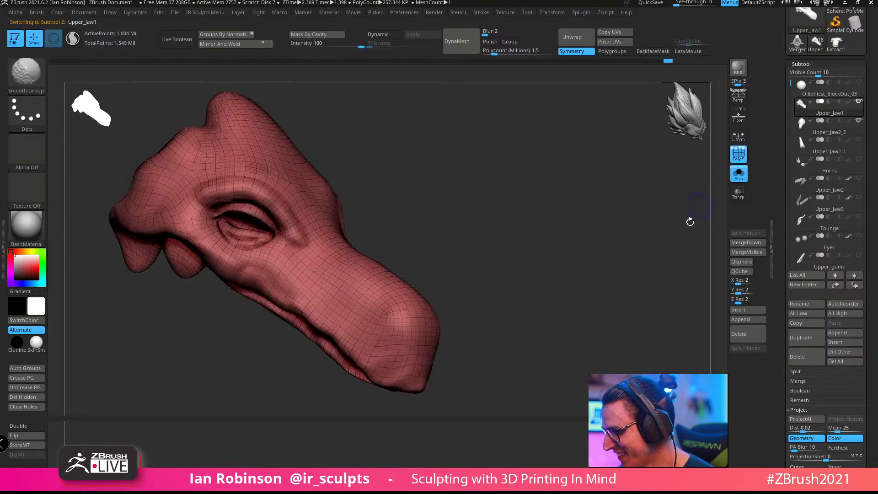
pyautogui.moveTo(479, 178)
pyautogui.keyDown('alt'); pyautogui.mouseDown()
pyautogui.moveTo(499, 235)
pyautogui.moveTo(507, 296)
pyautogui.mouseUp(); pyautogui.keyUp('alt')
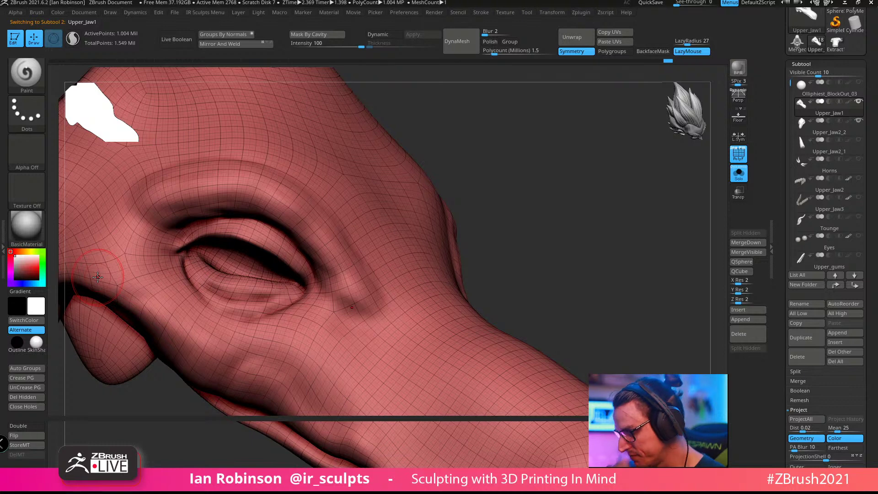
pyautogui.keyDown('alt'); pyautogui.moveTo(540, 198); pyautogui.dragTo(581, 187); pyautogui.keyUp('alt')
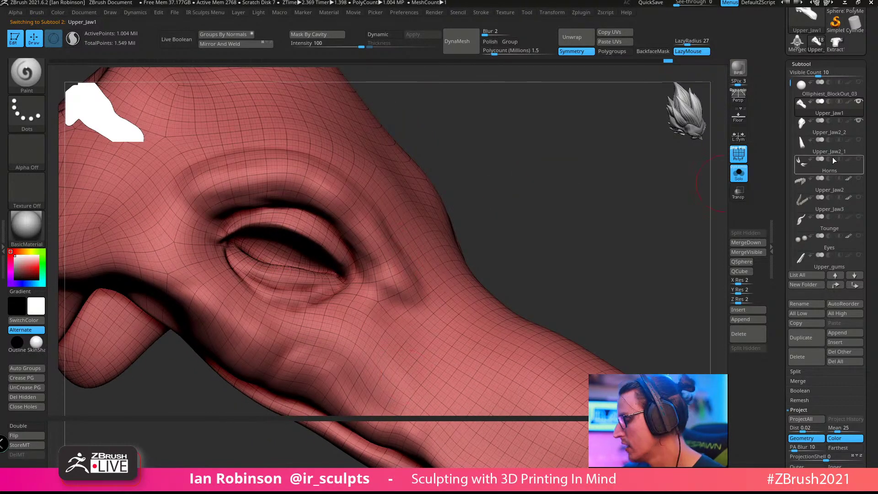
pyautogui.moveTo(541, 215); pyautogui.dragTo(567, 201)
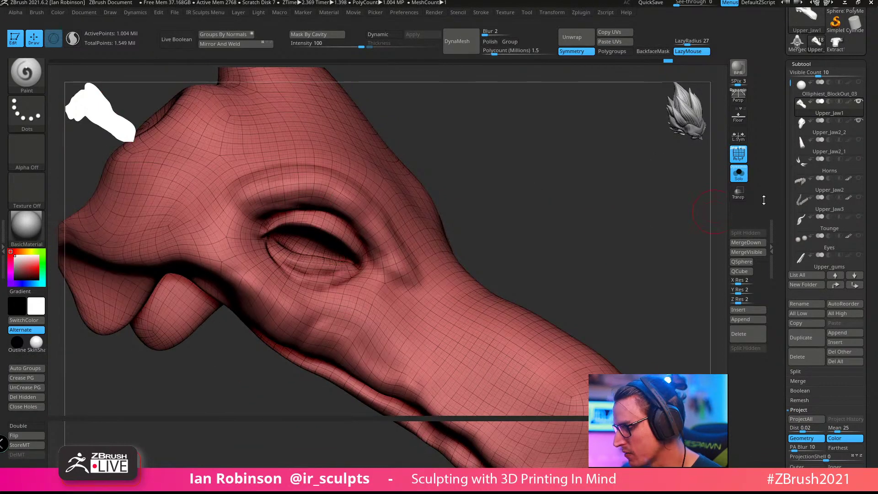
# Step: Leave Solo mode, hide the Upper_Jaw2_2 and Olliphiest_BlockOut_03 subtools, and turn off the wireframe
pyautogui.click(738, 173)
pyautogui.click(857, 101)
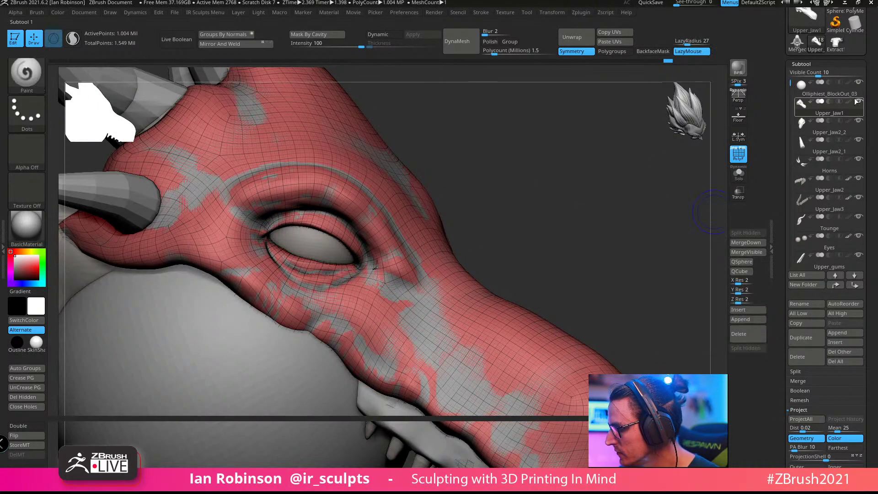
pyautogui.click(858, 120)
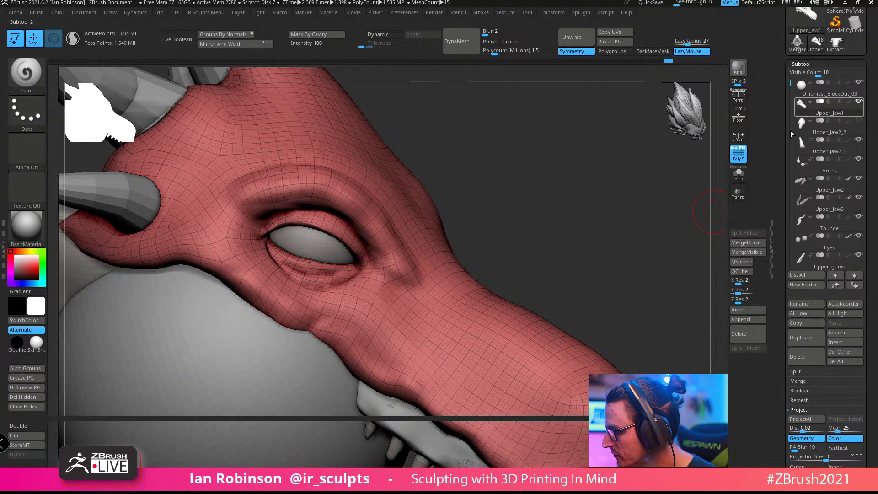
pyautogui.hotkey('shift', 'f')
pyautogui.click(858, 82)
pyautogui.keyDown('alt'); pyautogui.moveTo(616, 187); pyautogui.dragTo(582, 200); pyautogui.keyUp('alt')
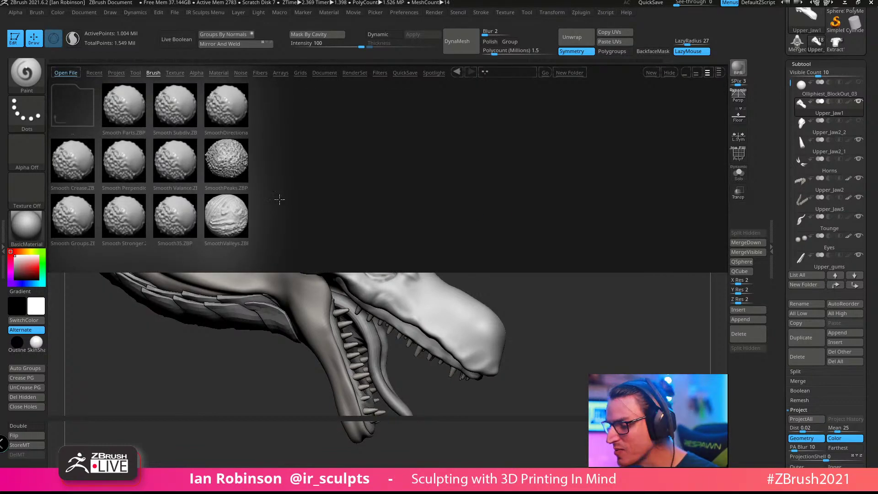
# Step: Browse the brush library and brush palette, and examine the dragon's head from the side and front
pyautogui.click(151, 74)
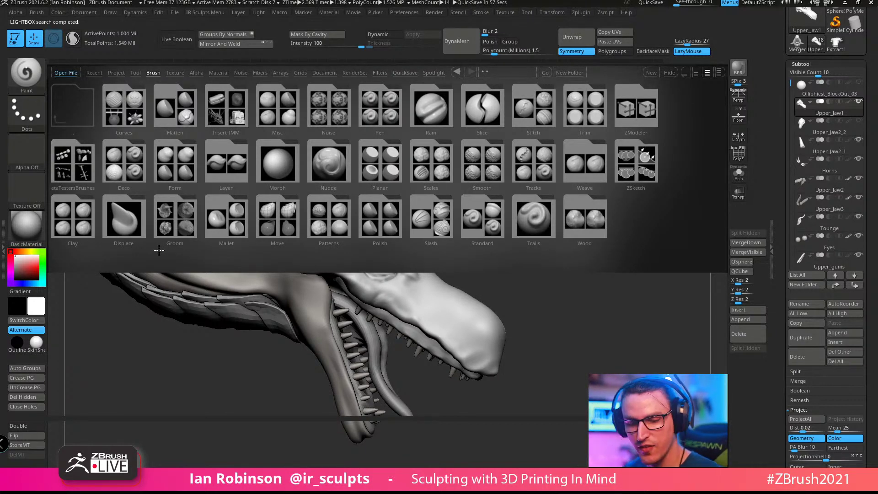
pyautogui.press('b')
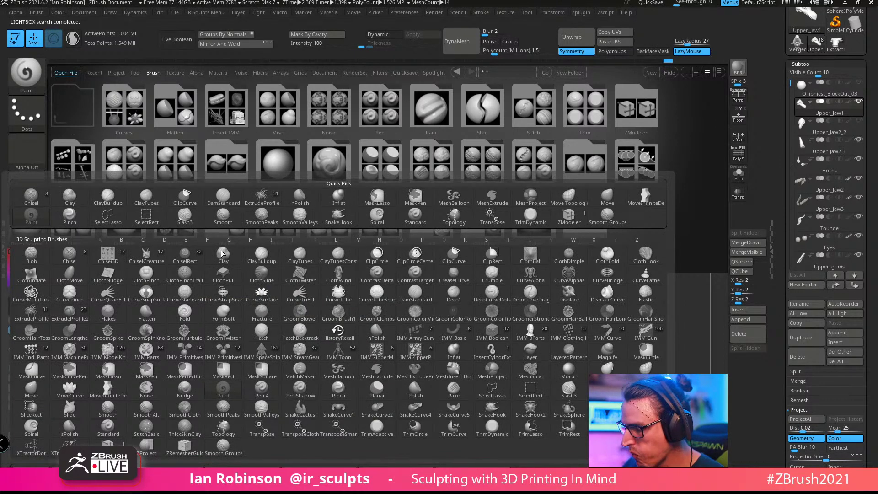
pyautogui.click(300, 251)
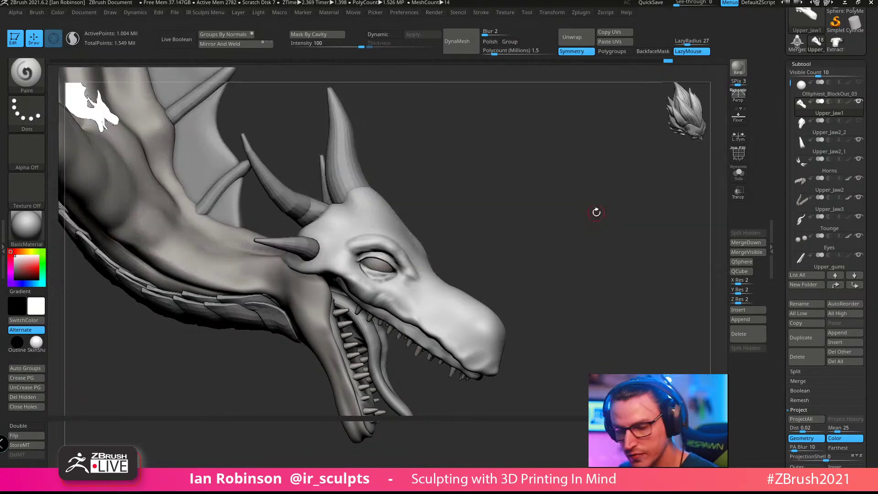
pyautogui.moveTo(554, 198)
pyautogui.keyDown('alt'); pyautogui.mouseDown()
pyautogui.moveTo(576, 186)
pyautogui.moveTo(588, 251)
pyautogui.moveTo(597, 235)
pyautogui.moveTo(573, 222)
pyautogui.moveTo(541, 173)
pyautogui.moveTo(580, 149)
pyautogui.moveTo(537, 136)
pyautogui.moveTo(556, 187)
pyautogui.mouseUp(); pyautogui.keyUp('alt')
pyautogui.moveTo(527, 268); pyautogui.dragTo(555, 320)
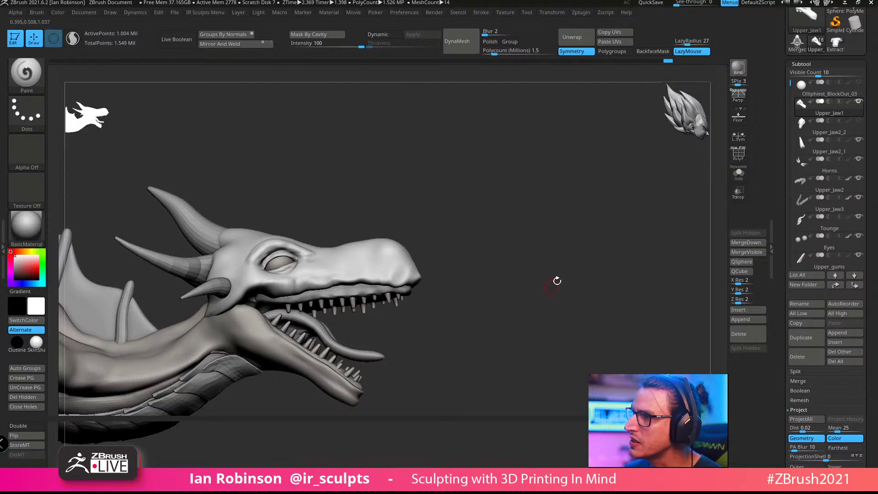
pyautogui.moveTo(557, 280); pyautogui.dragTo(576, 268)
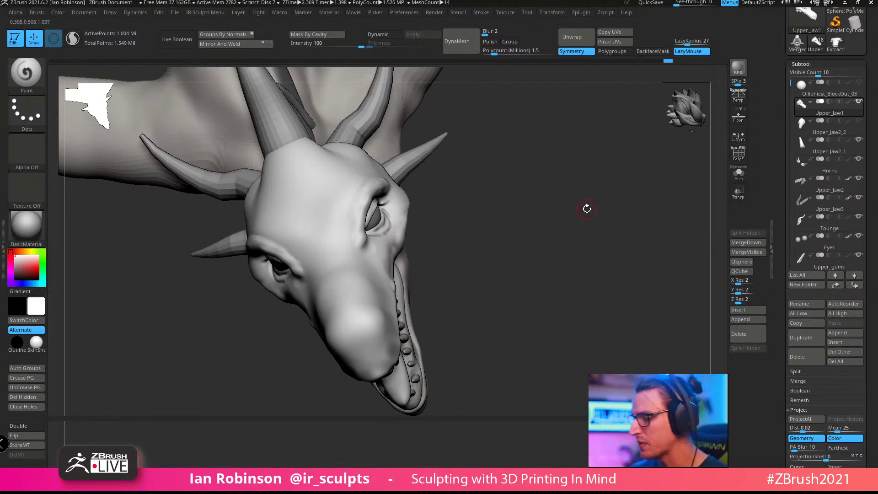
pyautogui.moveTo(586, 208); pyautogui.dragTo(502, 253)
# Step: Switch to the Move brush, enlarge its draw size, and view the jaw from below
pyautogui.press('b')
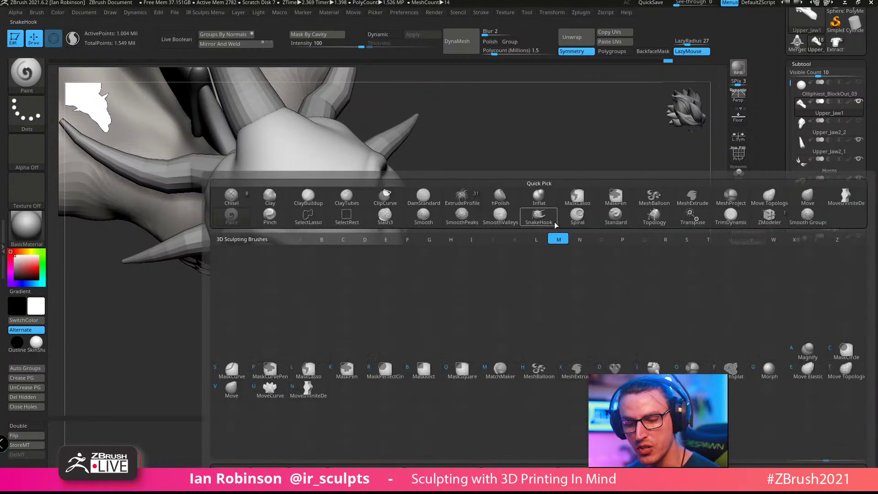
pyautogui.press('m')
pyautogui.press('v')
pyautogui.moveTo(550, 231)
pyautogui.mouseDown()
pyautogui.moveTo(549, 164)
pyautogui.moveTo(485, 171)
pyautogui.moveTo(435, 163)
pyautogui.mouseUp()
pyautogui.press('s')
pyautogui.moveTo(384, 171); pyautogui.dragTo(456, 194)
# Step: Delete the Upper_Jaw2_2 subtool
pyautogui.click(846, 130)
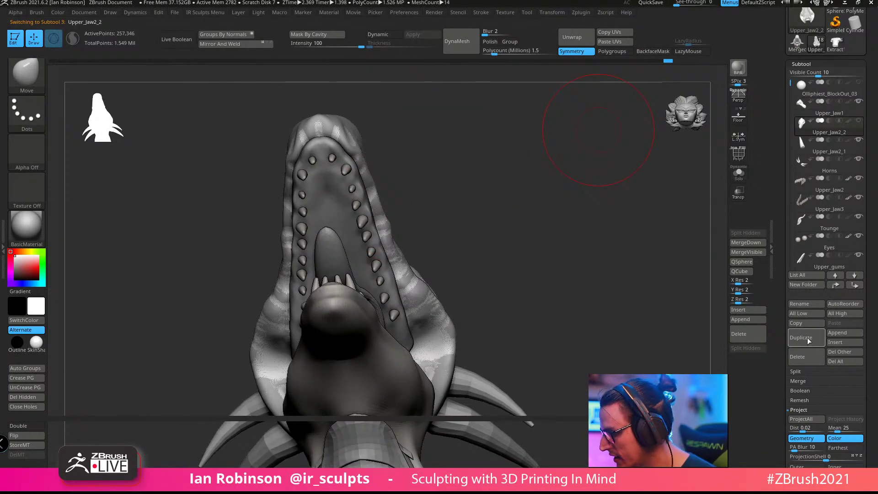
pyautogui.click(806, 357)
pyautogui.click(722, 375)
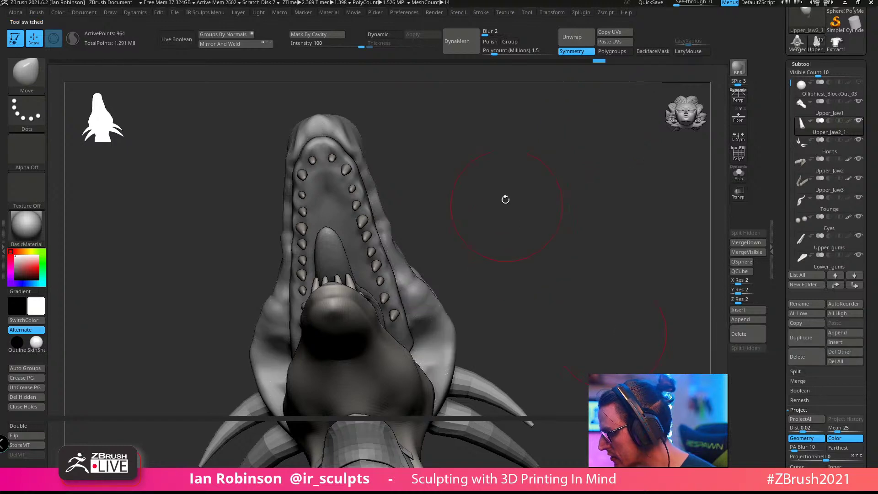
# Step: Save the tool over the existing Olliphiest_BlockOut_03.ztl file
pyautogui.click(531, 182)
pyautogui.moveTo(865, 88); pyautogui.dragTo(866, 192)
pyautogui.click(844, 26)
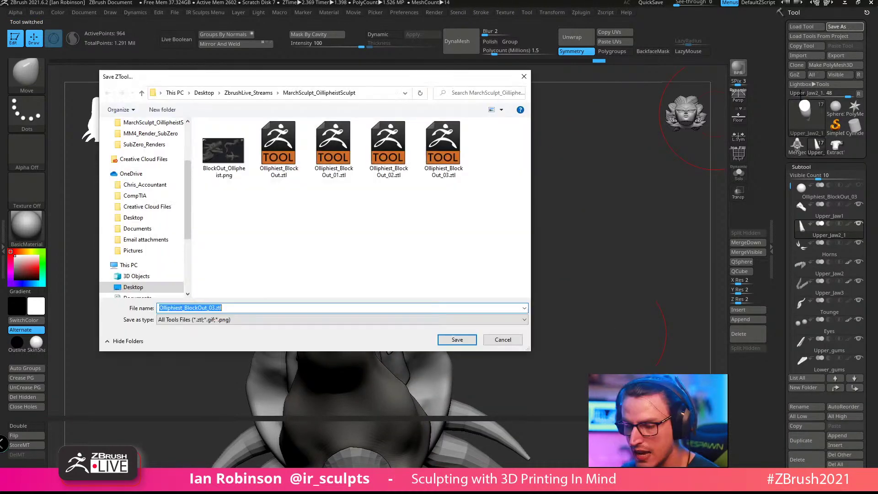
pyautogui.press('Return')
pyautogui.press('Return')
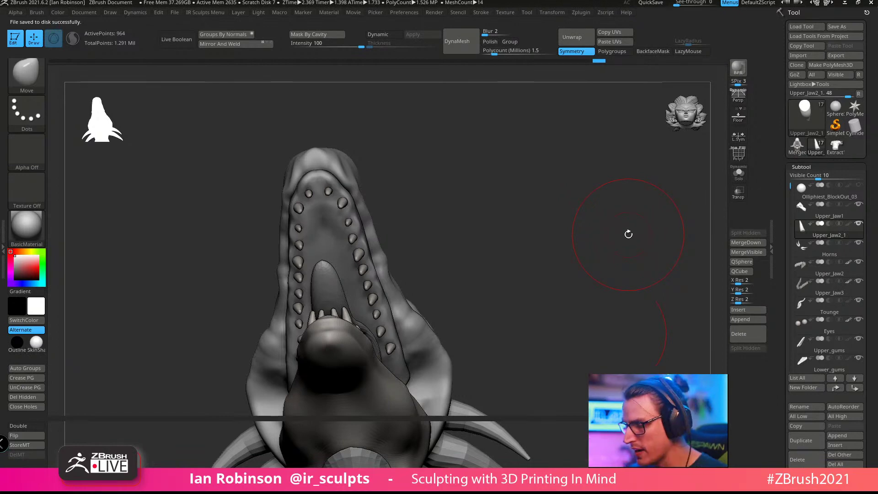
# Step: Turn on the wireframe and make the Upper_Jaw1 subtool active, with the dragon's snout in view
pyautogui.moveTo(475, 152); pyautogui.dragTo(465, 138)
pyautogui.press('s')
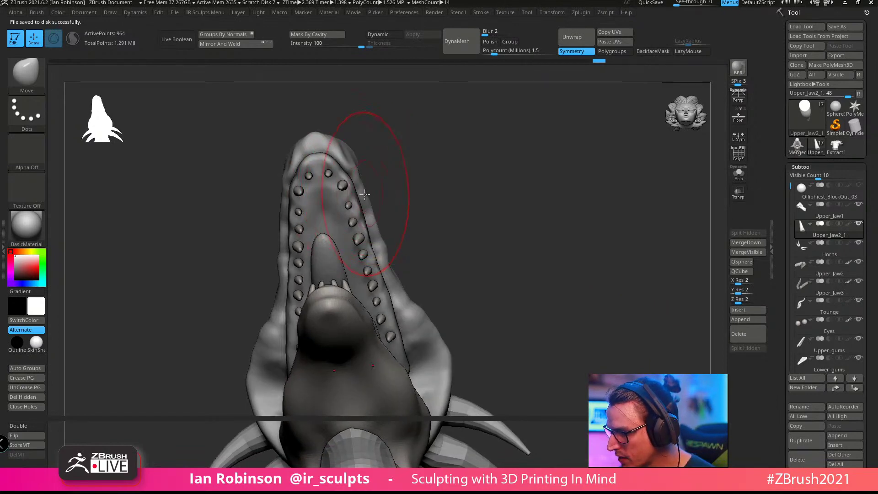
pyautogui.moveTo(459, 171); pyautogui.dragTo(453, 200)
pyautogui.hotkey('shift', 'f')
pyautogui.keyDown('alt'); pyautogui.click(327, 331); pyautogui.keyUp('alt')
pyautogui.keyDown('shift'); pyautogui.moveTo(366, 223); pyautogui.dragTo(529, 337); pyautogui.keyUp('shift')
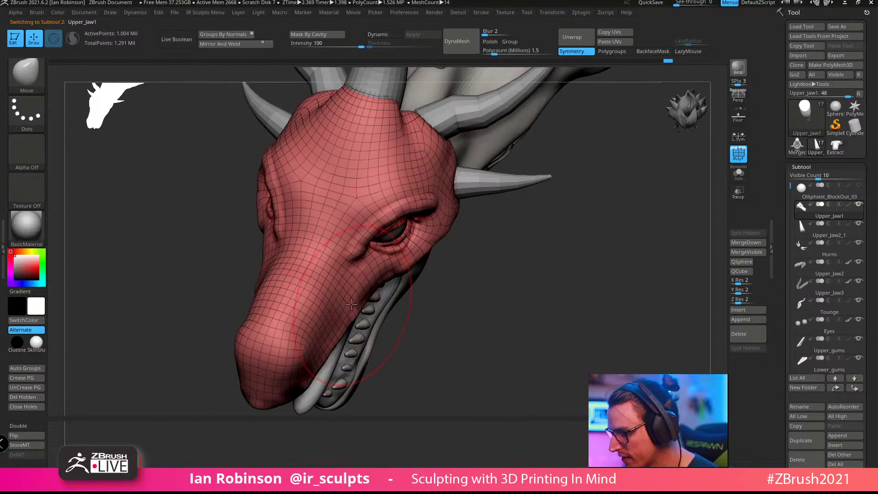
# Step: Widen the snout of Upper_Jaw1 symmetrically with the Move brush
pyautogui.moveTo(359, 308); pyautogui.dragTo(398, 321)
pyautogui.moveTo(344, 335)
pyautogui.mouseDown()
pyautogui.moveTo(364, 363)
pyautogui.moveTo(314, 378)
pyautogui.moveTo(327, 378)
pyautogui.moveTo(324, 373)
pyautogui.mouseUp()
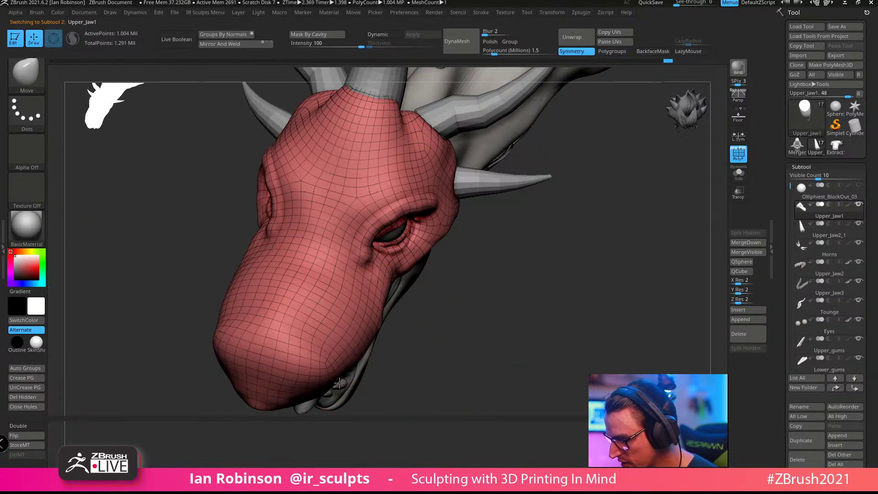
pyautogui.moveTo(388, 394)
pyautogui.mouseDown()
pyautogui.moveTo(438, 309)
pyautogui.moveTo(425, 424)
pyautogui.moveTo(394, 412)
pyautogui.moveTo(468, 325)
pyautogui.moveTo(548, 203)
pyautogui.moveTo(550, 236)
pyautogui.moveTo(588, 256)
pyautogui.moveTo(523, 233)
pyautogui.moveTo(525, 172)
pyautogui.moveTo(504, 157)
pyautogui.moveTo(402, 171)
pyautogui.moveTo(413, 183)
pyautogui.moveTo(529, 190)
pyautogui.mouseUp()
# Step: Compare Upper_Jaw1's subdivision levels, set it to level 3, and delete the higher levels
pyautogui.press('shift')
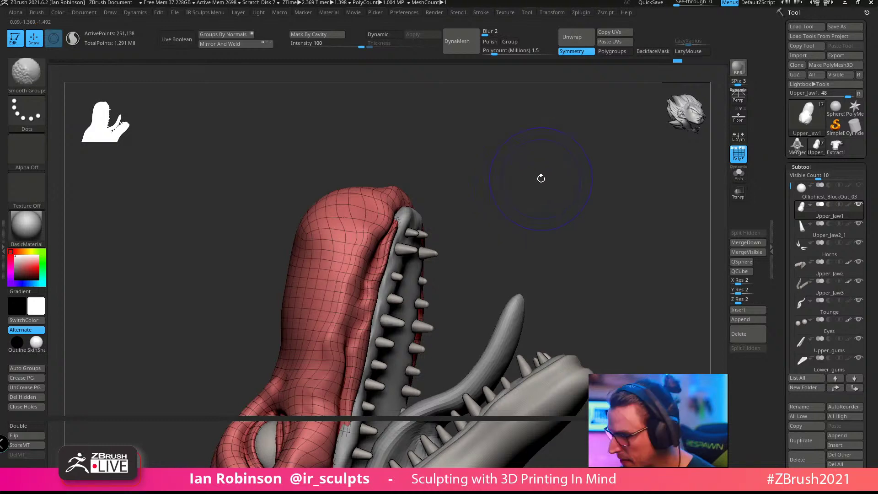
pyautogui.press('d')
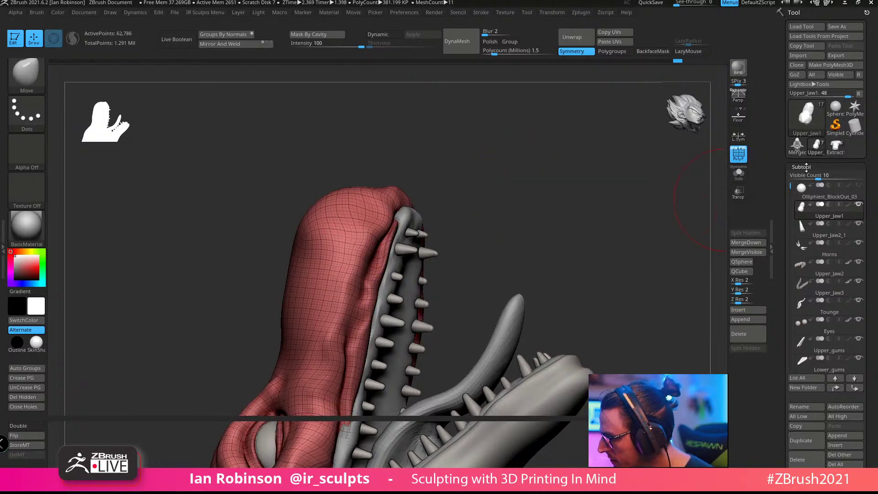
pyautogui.click(806, 167)
pyautogui.click(804, 177)
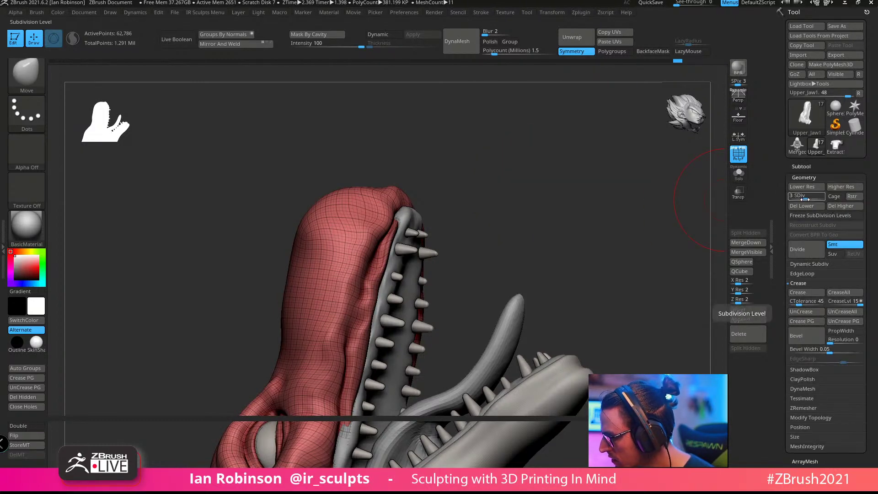
pyautogui.keyDown('alt'); pyautogui.moveTo(654, 249); pyautogui.dragTo(638, 261); pyautogui.keyUp('alt')
pyautogui.click(821, 198)
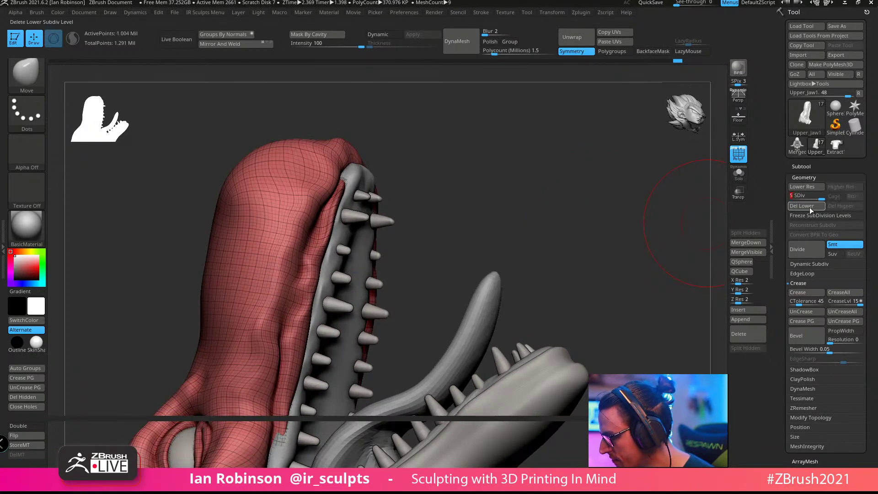
pyautogui.click(812, 197)
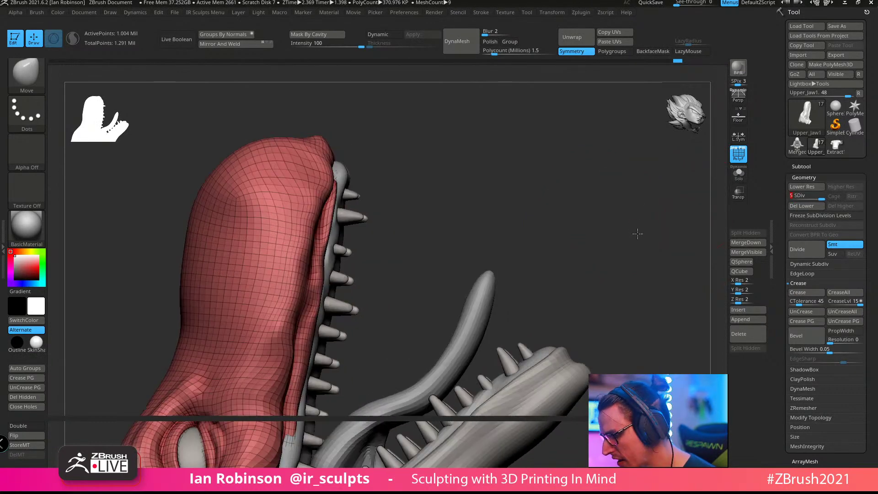
pyautogui.click(807, 197)
pyautogui.click(837, 207)
pyautogui.keyDown('alt'); pyautogui.moveTo(656, 217); pyautogui.dragTo(648, 233); pyautogui.keyUp('alt')
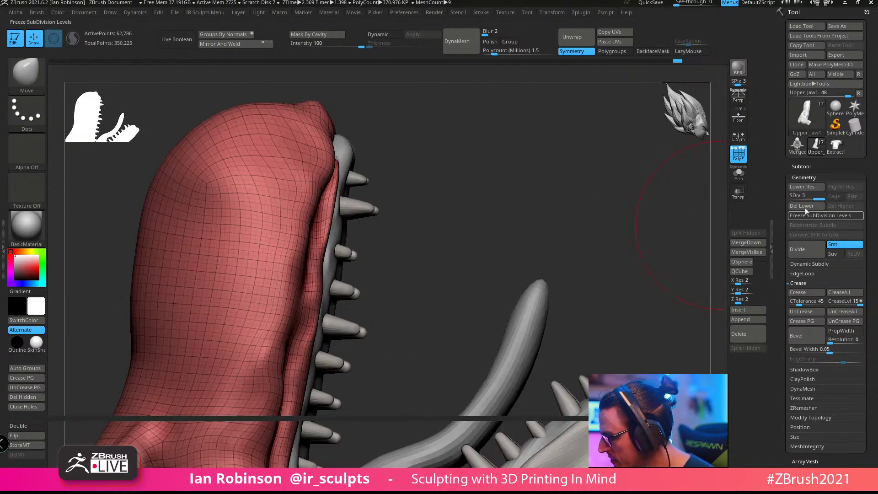
# Step: Lower Upper_Jaw1 to subdivision level 2 and delete the level above it
pyautogui.hotkey('shift', 'd')
pyautogui.click(836, 209)
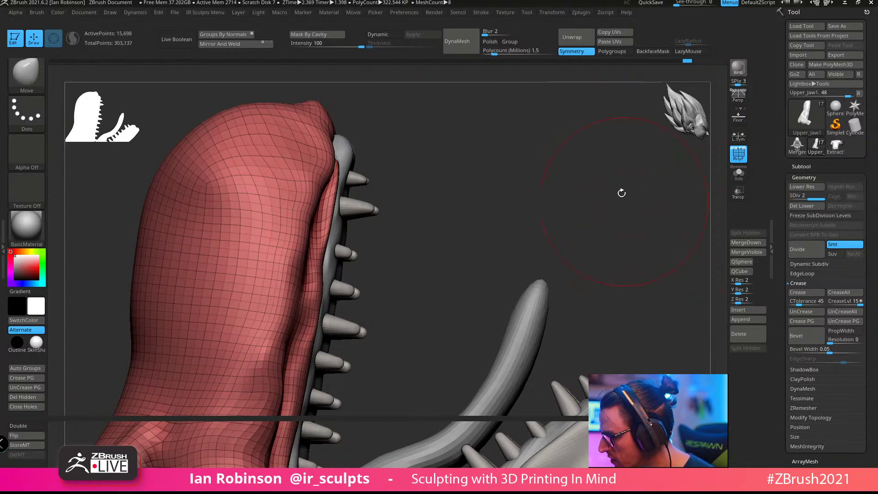
pyautogui.moveTo(619, 192); pyautogui.dragTo(503, 157)
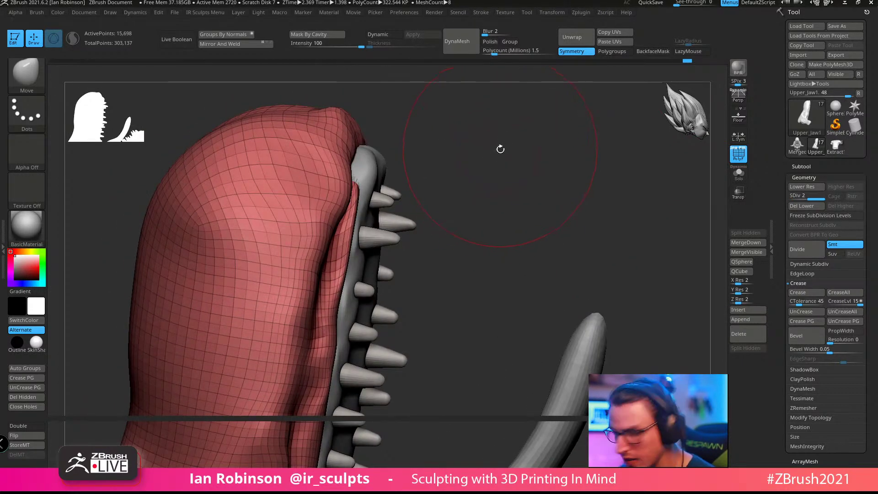
# Step: Turn off the wireframe, delete Upper_Jaw1's lower subdivision level, and enable Dynamic Subdivision on it
pyautogui.hotkey('shift', 'f')
pyautogui.moveTo(565, 184); pyautogui.dragTo(541, 179)
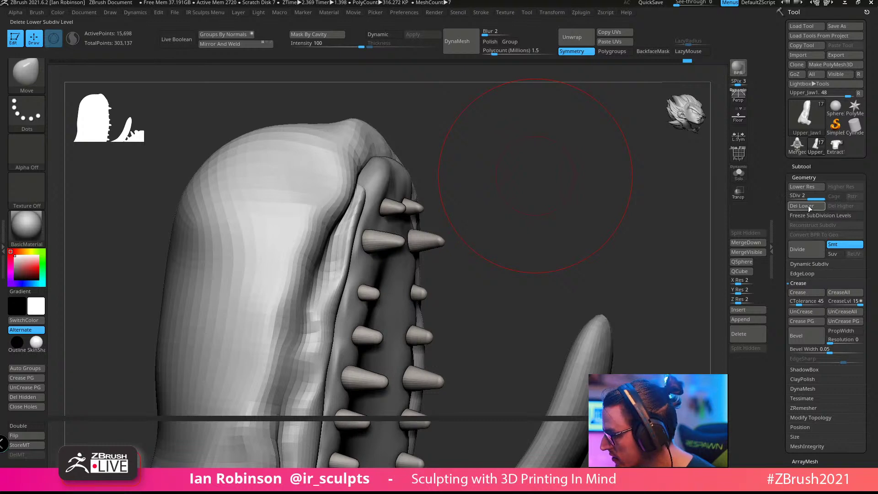
pyautogui.click(807, 207)
pyautogui.keyDown('alt'); pyautogui.moveTo(611, 198); pyautogui.dragTo(544, 172); pyautogui.keyUp('alt')
pyautogui.press('d')
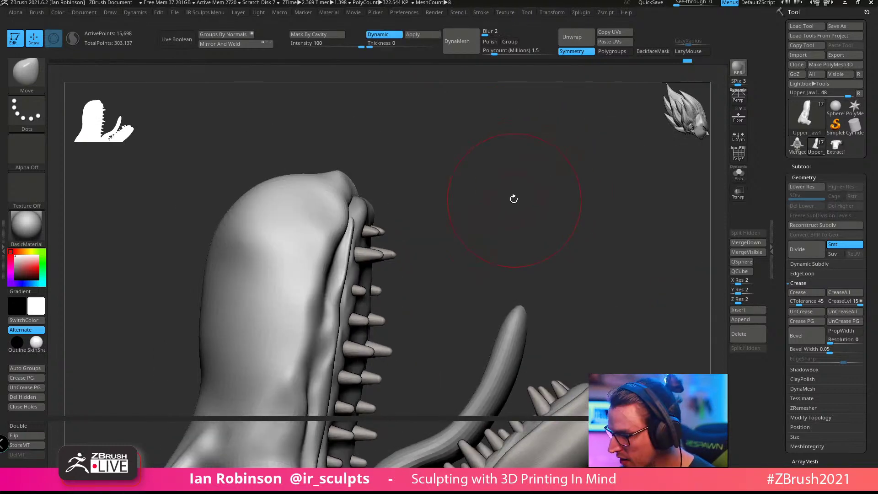
# Step: Examine the mouth from below and make the Upper_gums subtool active
pyautogui.moveTo(514, 198)
pyautogui.mouseDown()
pyautogui.moveTo(375, 262)
pyautogui.moveTo(344, 262)
pyautogui.moveTo(353, 235)
pyautogui.moveTo(508, 191)
pyautogui.mouseUp()
pyautogui.moveTo(347, 278)
pyautogui.mouseDown()
pyautogui.moveTo(337, 284)
pyautogui.moveTo(343, 260)
pyautogui.mouseUp()
pyautogui.keyDown('shift'); pyautogui.moveTo(484, 192); pyautogui.dragTo(566, 259); pyautogui.keyUp('shift')
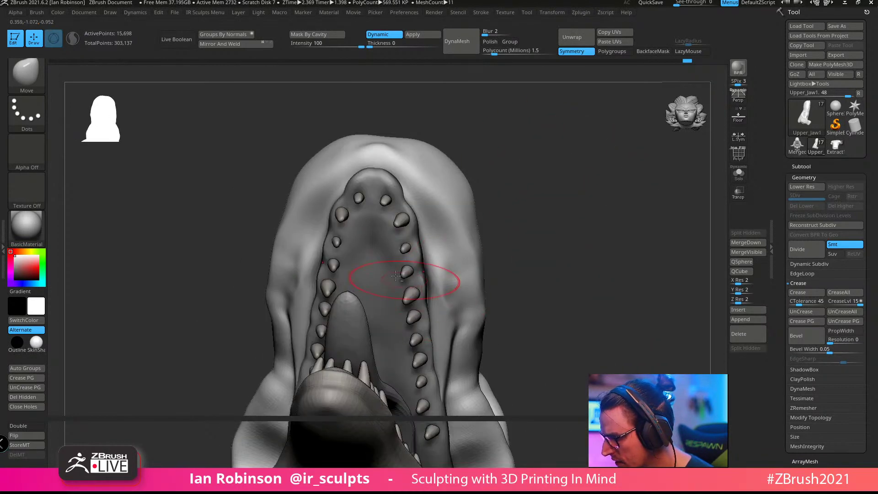
pyautogui.keyDown('alt'); pyautogui.click(420, 236); pyautogui.keyUp('alt')
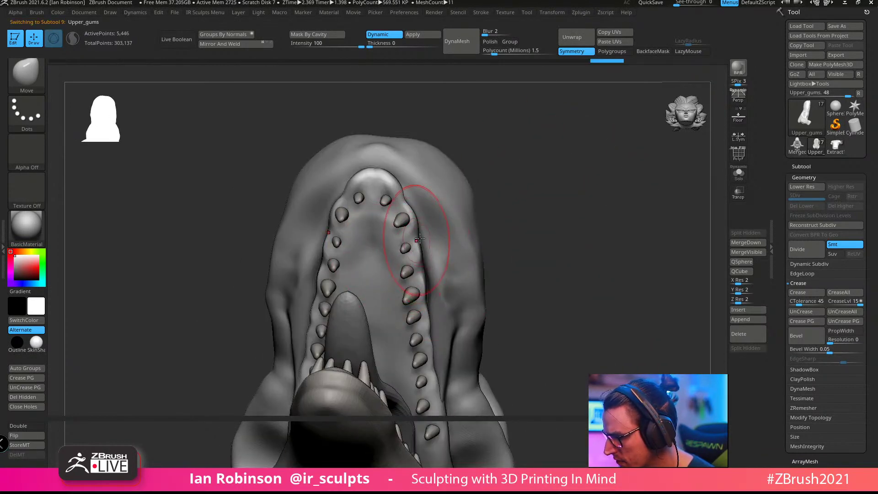
pyautogui.keyDown('shift'); pyautogui.moveTo(497, 208); pyautogui.dragTo(517, 208); pyautogui.keyUp('shift')
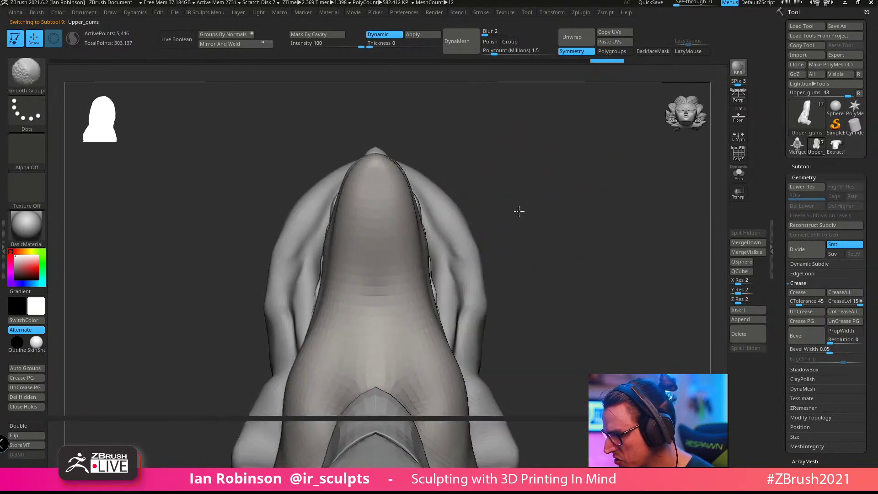
# Step: Hide the Body subtool and make Upper_gums active again
pyautogui.click(810, 168)
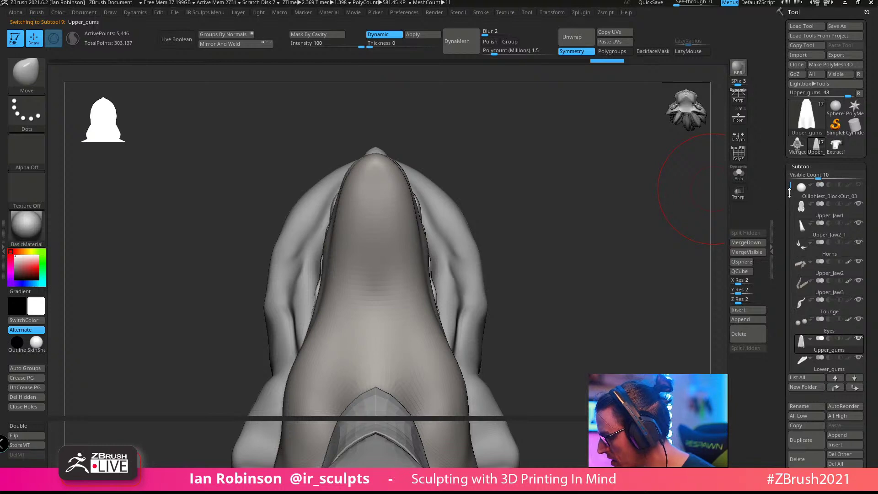
pyautogui.scroll(-4, 842, 320)
pyautogui.click(829, 325)
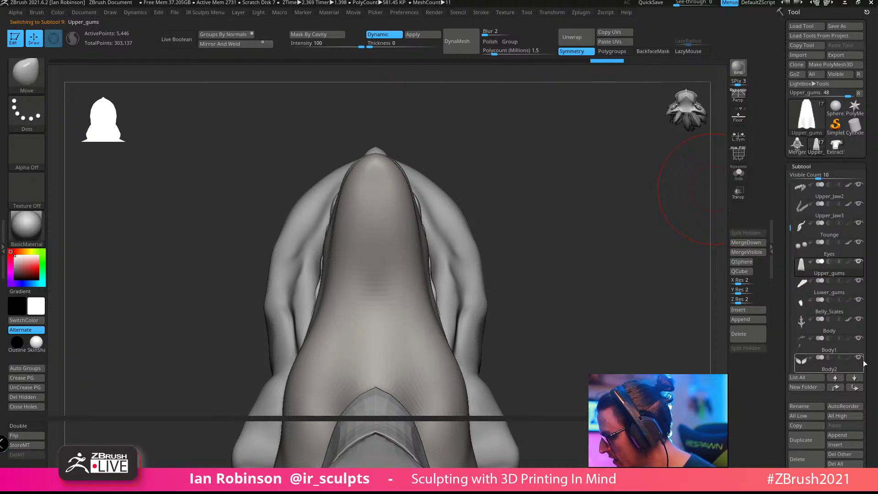
pyautogui.moveTo(648, 304); pyautogui.dragTo(668, 261)
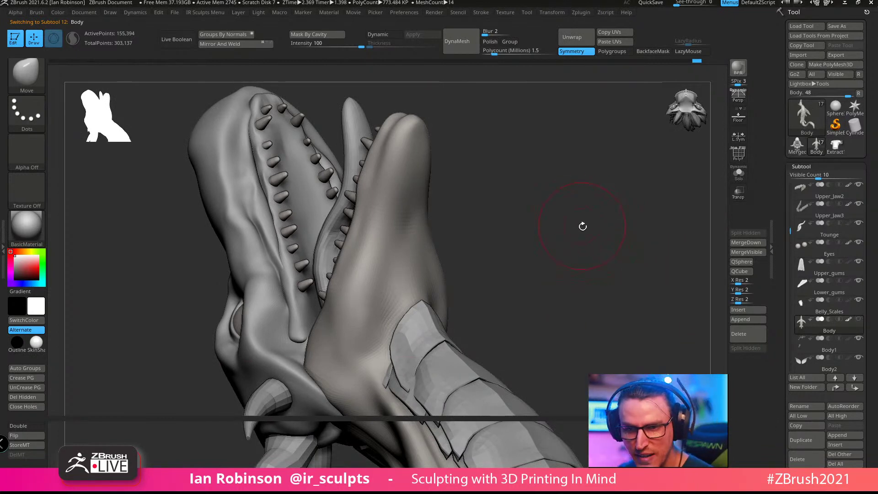
pyautogui.moveTo(583, 226); pyautogui.dragTo(617, 224)
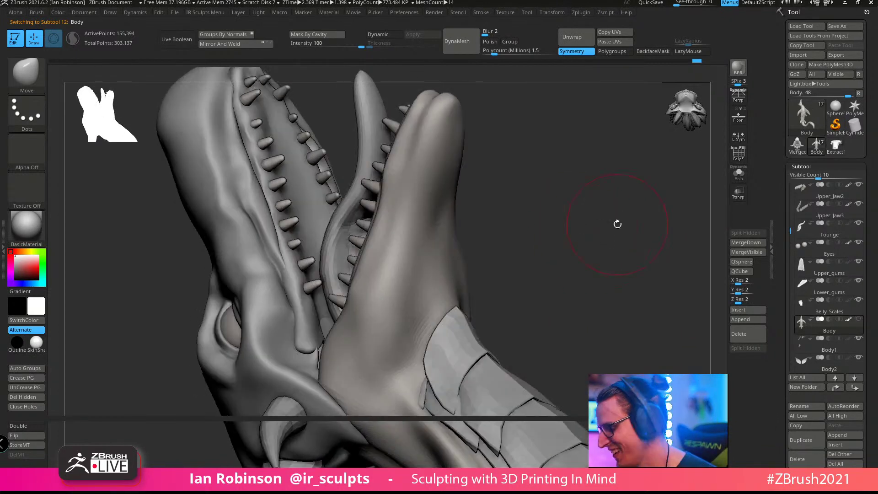
pyautogui.keyDown('alt'); pyautogui.click(272, 174); pyautogui.keyUp('alt')
pyautogui.moveTo(578, 172); pyautogui.dragTo(580, 214)
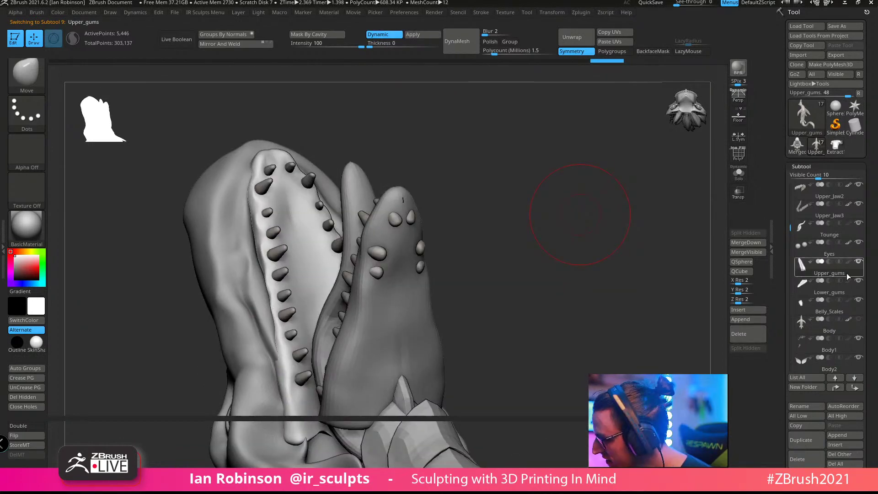
# Step: Hide the Lower_gums and Belly_Scales subtools
pyautogui.click(860, 299)
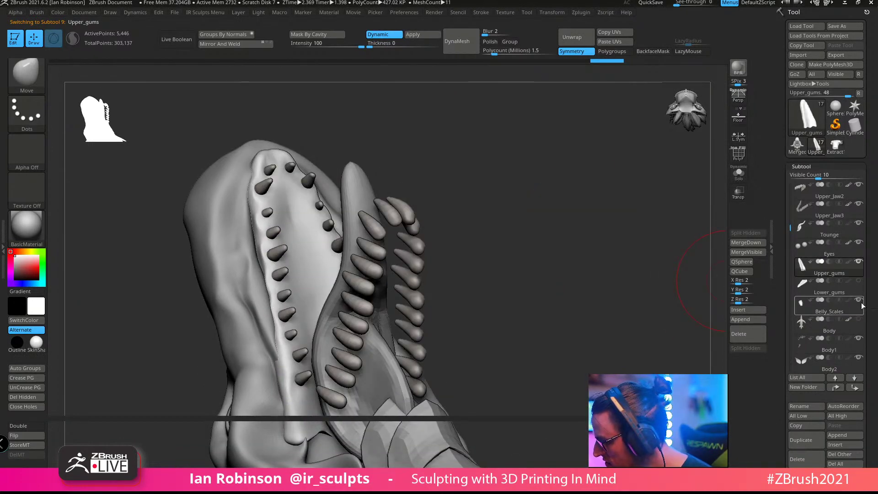
pyautogui.click(861, 302)
pyautogui.click(862, 302)
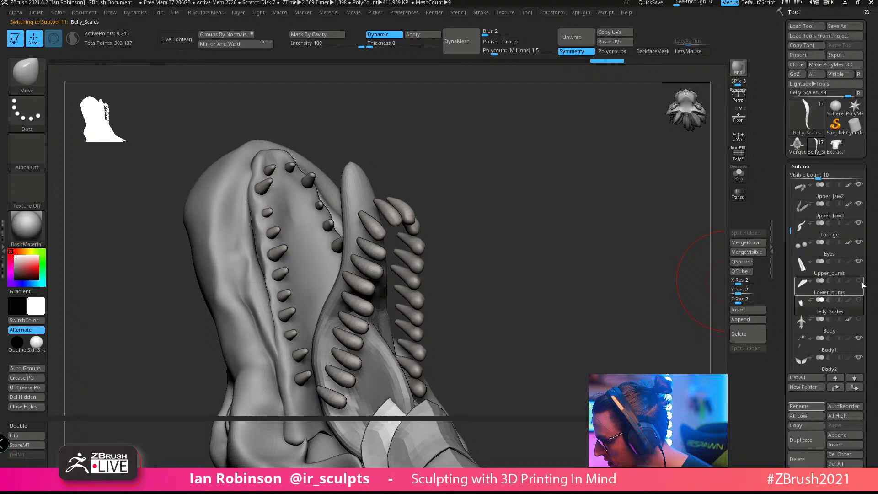
pyautogui.click(859, 241)
pyautogui.moveTo(574, 241); pyautogui.dragTo(651, 234)
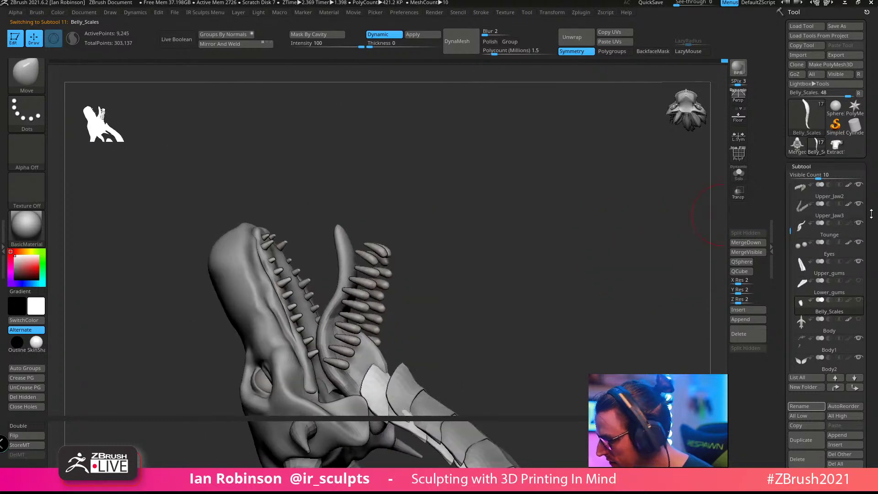
# Step: Show only the Upper_Jaw1, Upper_Jaw2_1 and Upper_Jaw2 subtools, and make Upper_Jaw1 active
pyautogui.keyDown('shift'); pyautogui.click(858, 224); pyautogui.keyUp('shift')
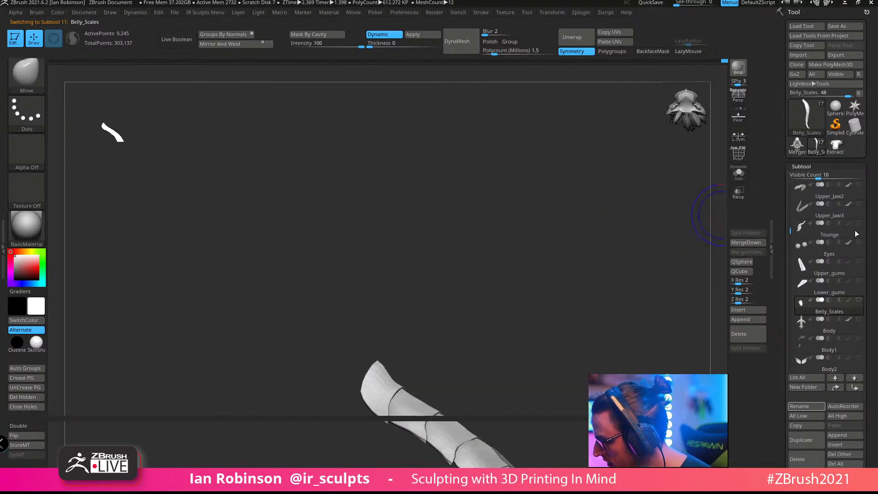
pyautogui.click(859, 185)
pyautogui.scroll(4, 791, 222)
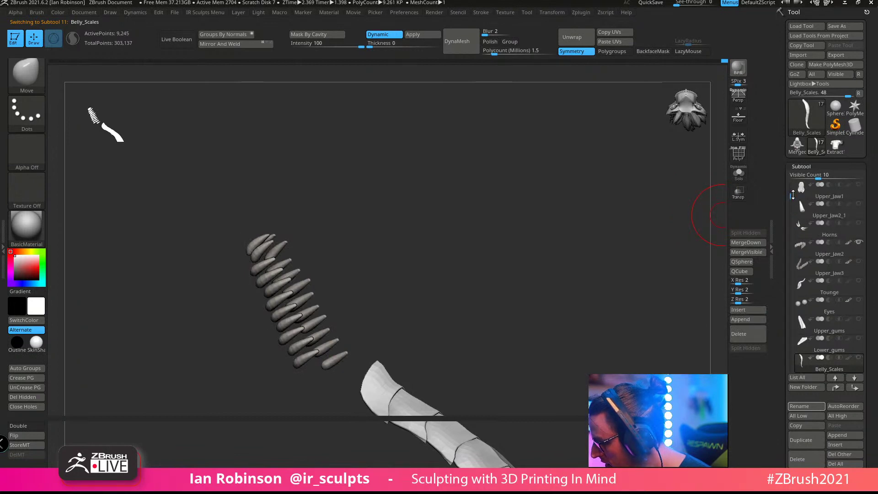
pyautogui.click(859, 204)
pyautogui.click(858, 224)
pyautogui.keyDown('alt'); pyautogui.moveTo(543, 248); pyautogui.dragTo(559, 263); pyautogui.keyUp('alt')
pyautogui.click(838, 219)
pyautogui.keyDown('shift'); pyautogui.moveTo(622, 227); pyautogui.dragTo(533, 234); pyautogui.keyUp('shift')
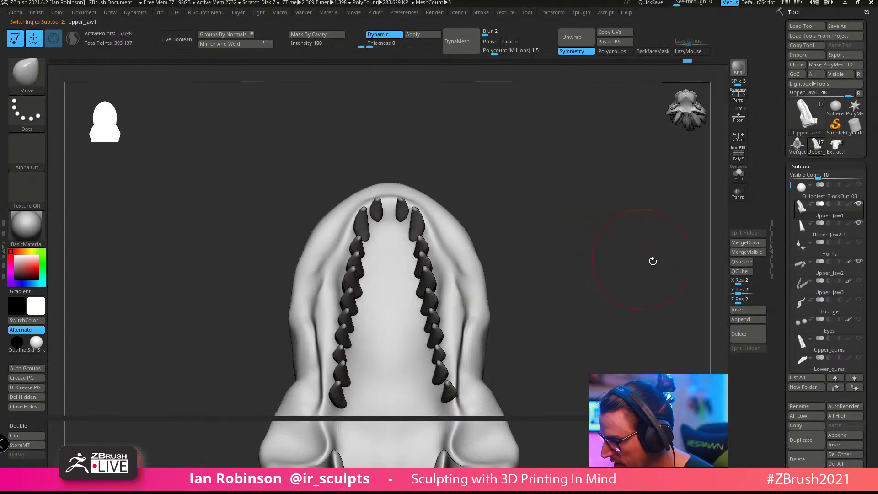
# Step: Show the Upper_gums subtool and move it directly below Upper_Jaw1 in the subtool order
pyautogui.moveTo(860, 246)
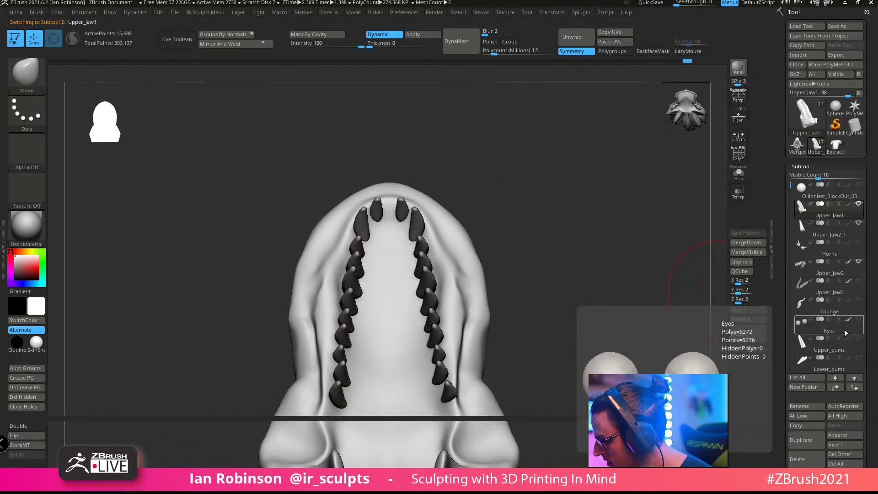
pyautogui.click(859, 338)
pyautogui.click(835, 388)
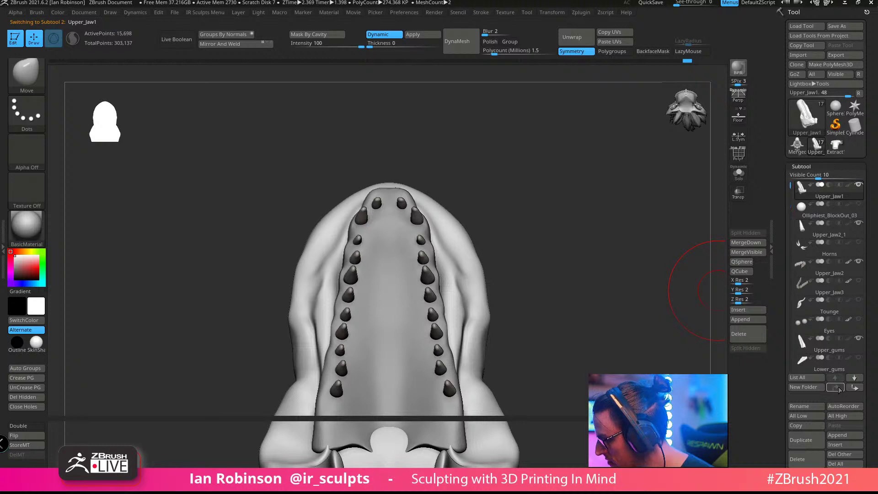
pyautogui.click(856, 387)
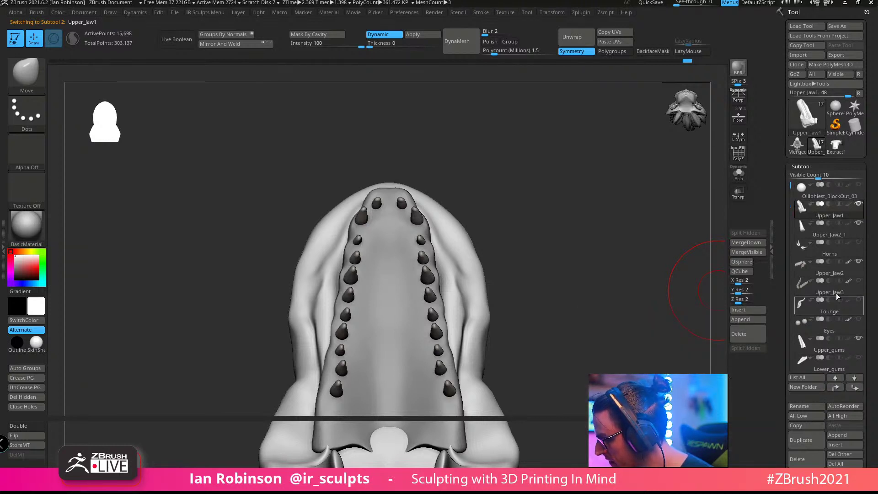
pyautogui.click(848, 344)
pyautogui.click(836, 388)
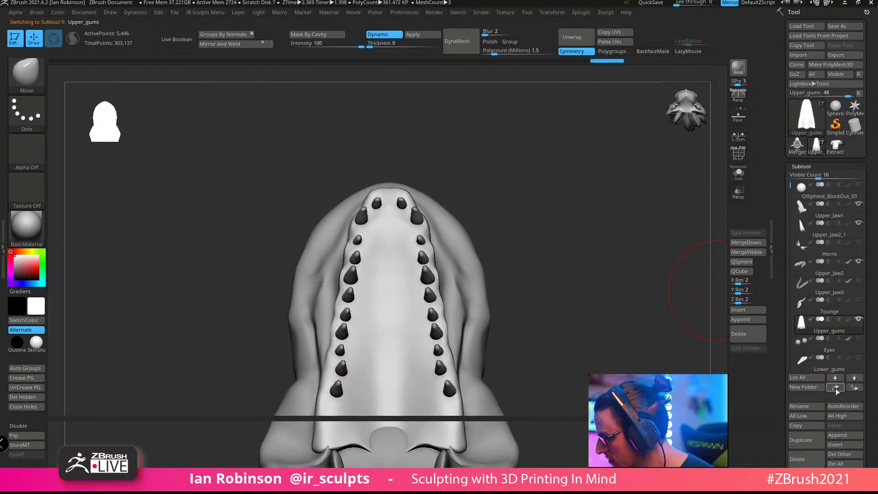
pyautogui.click(837, 389)
pyautogui.click(838, 389)
pyautogui.click(838, 389)
pyautogui.click(837, 388)
pyautogui.click(838, 389)
# Step: Adjust the Move brush's draw size and start reshaping the edge of the upper gums toward the lip
pyautogui.moveTo(668, 313); pyautogui.dragTo(559, 297)
pyautogui.press('s')
pyautogui.moveTo(438, 233)
pyautogui.mouseDown()
pyautogui.moveTo(460, 232)
pyautogui.moveTo(462, 218)
pyautogui.moveTo(431, 157)
pyautogui.moveTo(432, 225)
pyautogui.moveTo(483, 313)
pyautogui.moveTo(477, 321)
pyautogui.mouseUp()
pyautogui.moveTo(598, 267)
pyautogui.mouseDown()
pyautogui.moveTo(650, 269)
pyautogui.moveTo(586, 237)
pyautogui.moveTo(547, 240)
pyautogui.mouseUp()
pyautogui.moveTo(397, 264); pyautogui.dragTo(388, 250)
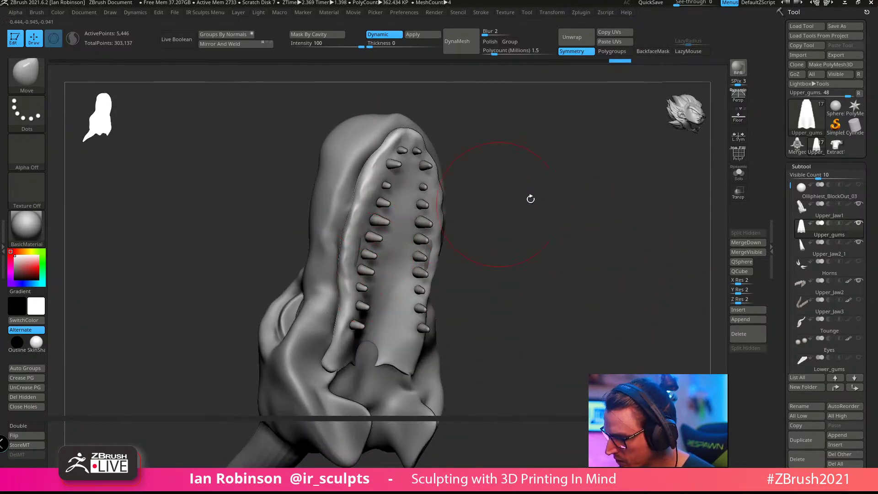
# Step: Use the Move brush to pull the front and side edges of the upper gums outward to follow the widened snout
pyautogui.moveTo(529, 198)
pyautogui.keyDown('shift'); pyautogui.mouseDown()
pyautogui.moveTo(585, 224)
pyautogui.moveTo(590, 243)
pyautogui.mouseUp(); pyautogui.keyUp('shift')
pyautogui.moveTo(477, 255); pyautogui.dragTo(484, 254)
pyautogui.moveTo(584, 207)
pyautogui.mouseDown()
pyautogui.moveTo(479, 300)
pyautogui.moveTo(477, 316)
pyautogui.mouseUp()
pyautogui.moveTo(611, 283); pyautogui.dragTo(572, 284)
pyautogui.moveTo(508, 252); pyautogui.dragTo(499, 253)
pyautogui.moveTo(595, 206)
pyautogui.keyDown('alt'); pyautogui.mouseDown()
pyautogui.moveTo(553, 271)
pyautogui.moveTo(533, 275)
pyautogui.mouseUp(); pyautogui.keyUp('alt')
pyautogui.moveTo(463, 281); pyautogui.dragTo(459, 281)
pyautogui.moveTo(549, 214)
pyautogui.mouseDown()
pyautogui.moveTo(599, 194)
pyautogui.moveTo(612, 247)
pyautogui.mouseUp()
pyautogui.moveTo(469, 315); pyautogui.dragTo(463, 313)
pyautogui.moveTo(525, 204); pyautogui.dragTo(438, 227)
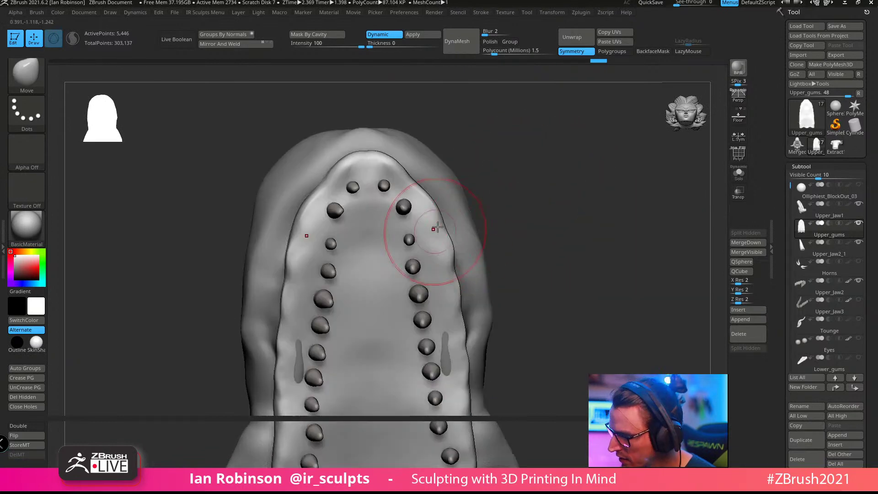
# Step: Reshape the side rims of the upper gums along the tooth rows so they sit against the lip
pyautogui.moveTo(576, 186); pyautogui.dragTo(574, 265)
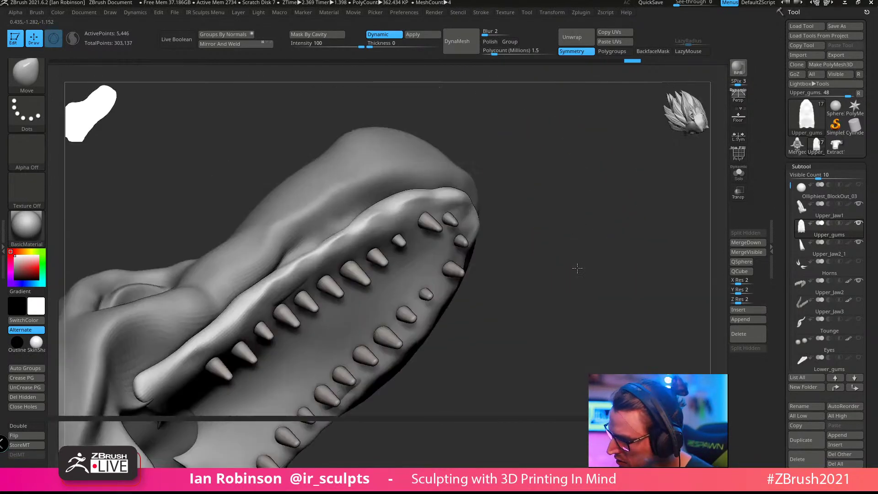
pyautogui.moveTo(498, 152); pyautogui.dragTo(508, 133)
pyautogui.moveTo(338, 201); pyautogui.dragTo(330, 201)
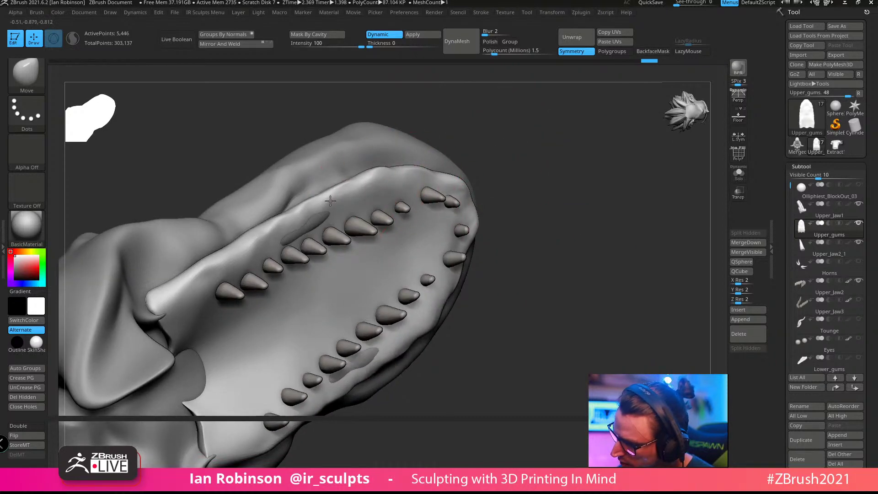
pyautogui.moveTo(529, 154)
pyautogui.mouseDown()
pyautogui.moveTo(540, 164)
pyautogui.moveTo(484, 192)
pyautogui.mouseUp()
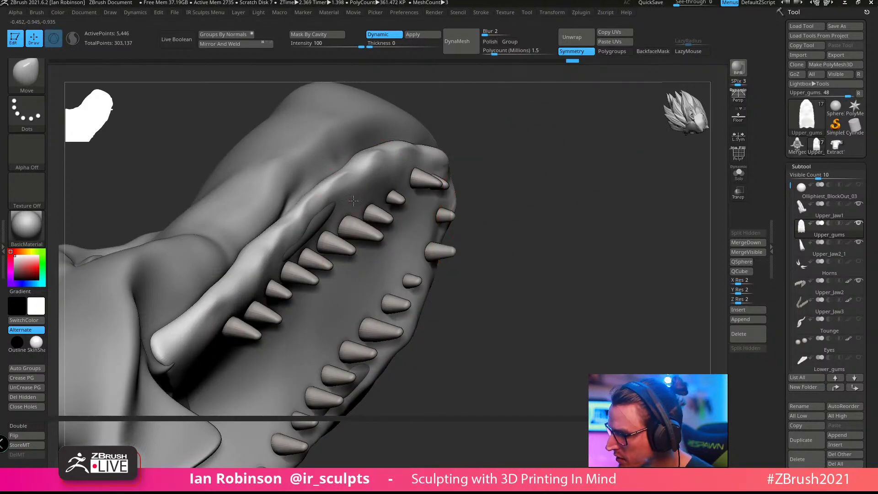
pyautogui.moveTo(324, 217)
pyautogui.mouseDown()
pyautogui.moveTo(435, 219)
pyautogui.moveTo(514, 192)
pyautogui.moveTo(539, 146)
pyautogui.moveTo(455, 198)
pyautogui.mouseUp()
pyautogui.press('shift')
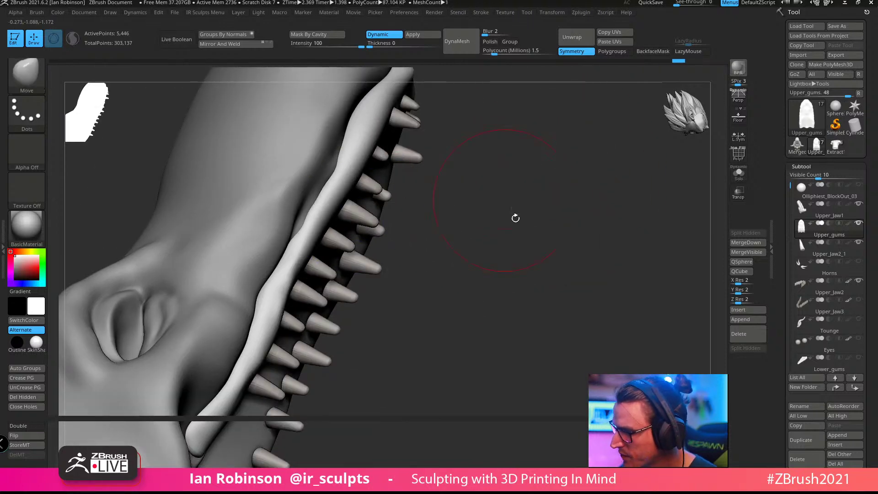
pyautogui.moveTo(513, 217)
pyautogui.mouseDown()
pyautogui.moveTo(539, 224)
pyautogui.moveTo(508, 167)
pyautogui.moveTo(482, 299)
pyautogui.moveTo(547, 251)
pyautogui.moveTo(556, 223)
pyautogui.moveTo(557, 233)
pyautogui.moveTo(522, 193)
pyautogui.moveTo(555, 210)
pyautogui.moveTo(539, 186)
pyautogui.moveTo(562, 204)
pyautogui.moveTo(565, 246)
pyautogui.moveTo(339, 137)
pyautogui.moveTo(297, 146)
pyautogui.moveTo(344, 122)
pyautogui.moveTo(221, 160)
pyautogui.mouseUp()
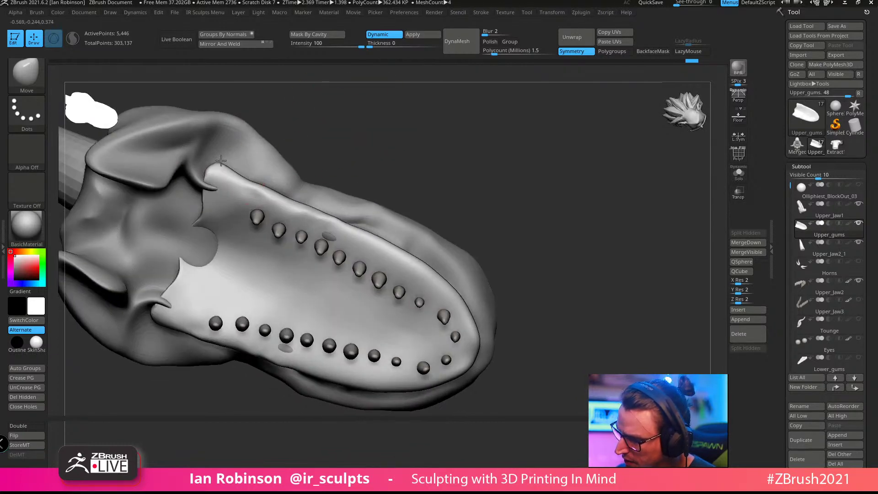
# Step: Pull and smooth the rear edge of the upper gums so they close the throat gap and reach the jaw corners
pyautogui.moveTo(280, 122)
pyautogui.mouseDown()
pyautogui.moveTo(264, 186)
pyautogui.moveTo(402, 174)
pyautogui.moveTo(423, 160)
pyautogui.moveTo(384, 182)
pyautogui.mouseUp()
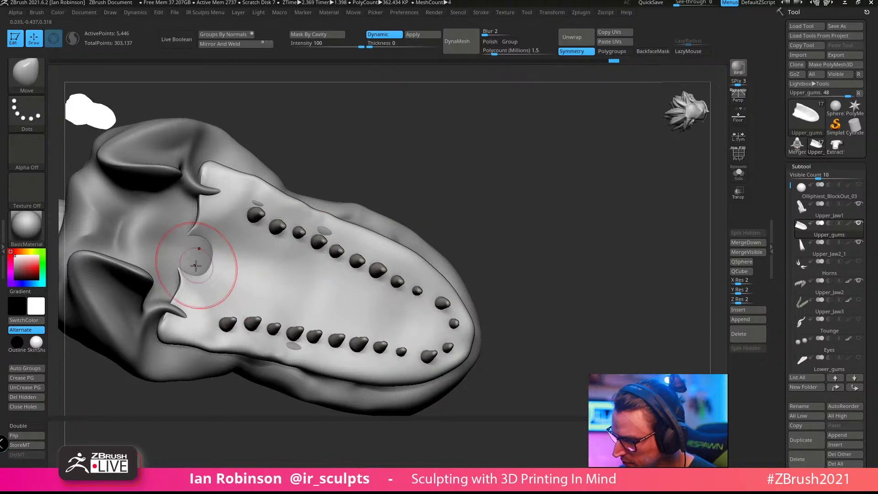
pyautogui.keyDown('shift'); pyautogui.moveTo(196, 265); pyautogui.dragTo(201, 222); pyautogui.keyUp('shift')
pyautogui.moveTo(389, 141)
pyautogui.keyDown('alt'); pyautogui.mouseDown()
pyautogui.moveTo(446, 149)
pyautogui.moveTo(434, 137)
pyautogui.mouseUp(); pyautogui.keyUp('alt')
pyautogui.moveTo(218, 200); pyautogui.dragTo(189, 184)
pyautogui.moveTo(338, 137); pyautogui.dragTo(292, 133)
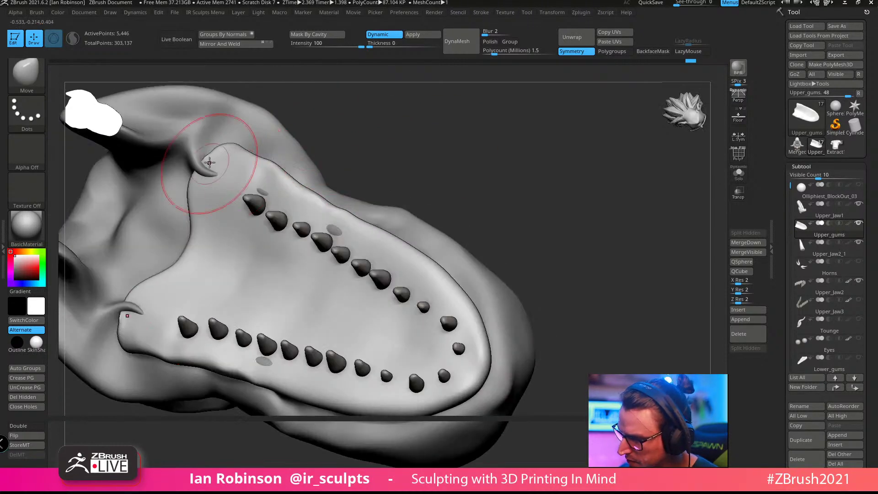
pyautogui.moveTo(210, 163); pyautogui.dragTo(201, 157)
pyautogui.moveTo(204, 219); pyautogui.dragTo(177, 219)
# Step: Adjust the gum line in side view, tucking the outer edge of the upper gums under the lip with the Move brush
pyautogui.moveTo(505, 229)
pyautogui.keyDown('alt'); pyautogui.mouseDown()
pyautogui.moveTo(513, 197)
pyautogui.moveTo(575, 218)
pyautogui.moveTo(516, 218)
pyautogui.moveTo(532, 198)
pyautogui.moveTo(521, 205)
pyautogui.mouseUp(); pyautogui.keyUp('alt')
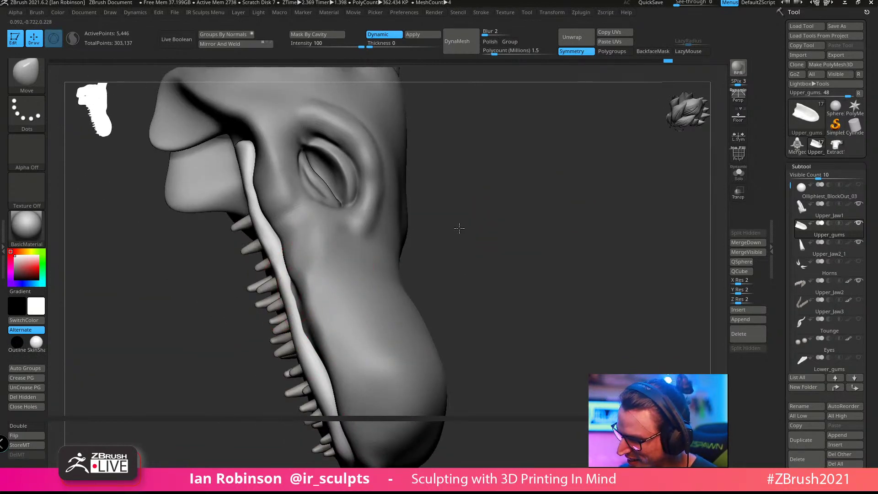
pyautogui.moveTo(459, 228); pyautogui.dragTo(457, 197)
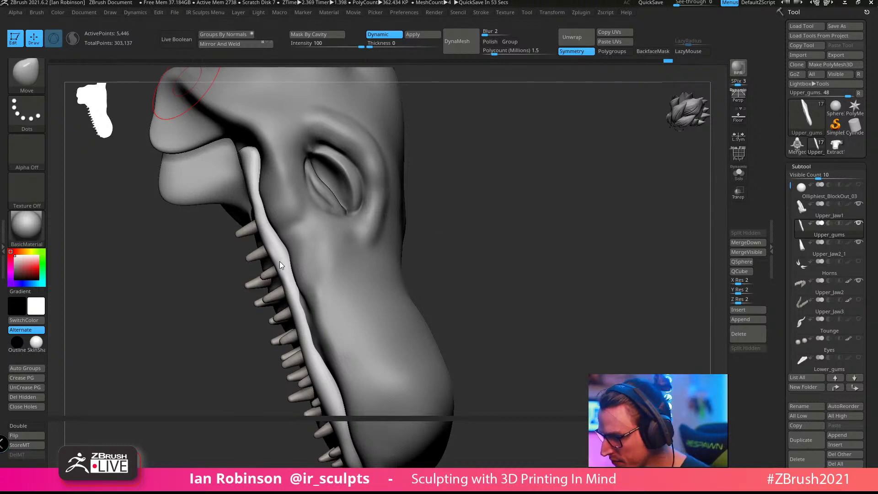
pyautogui.moveTo(337, 248); pyautogui.dragTo(336, 265, button='right')
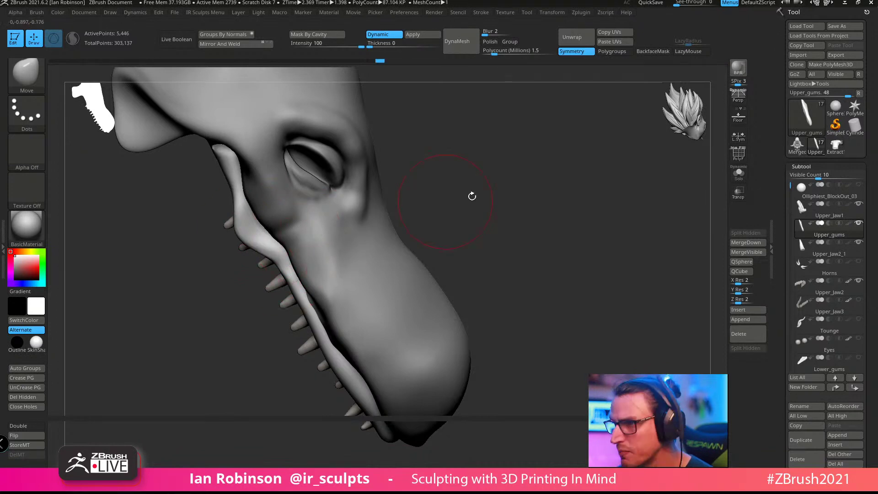
pyautogui.moveTo(506, 187)
pyautogui.keyDown('ctrl'); pyautogui.mouseDown(button='right')
pyautogui.moveTo(507, 204)
pyautogui.moveTo(509, 190)
pyautogui.mouseUp(button='right'); pyautogui.keyUp('ctrl')
pyautogui.moveTo(289, 255); pyautogui.dragTo(300, 254)
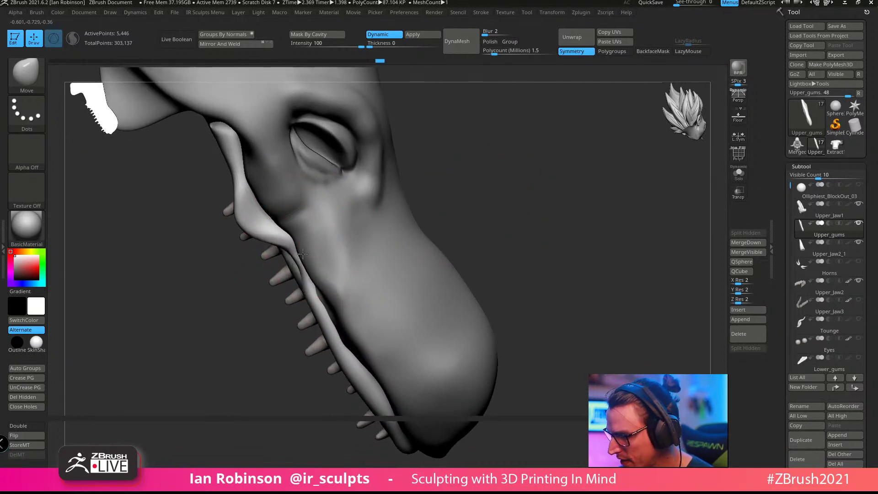
pyautogui.keyDown('alt'); pyautogui.moveTo(440, 216); pyautogui.dragTo(440, 188, button='right'); pyautogui.keyUp('alt')
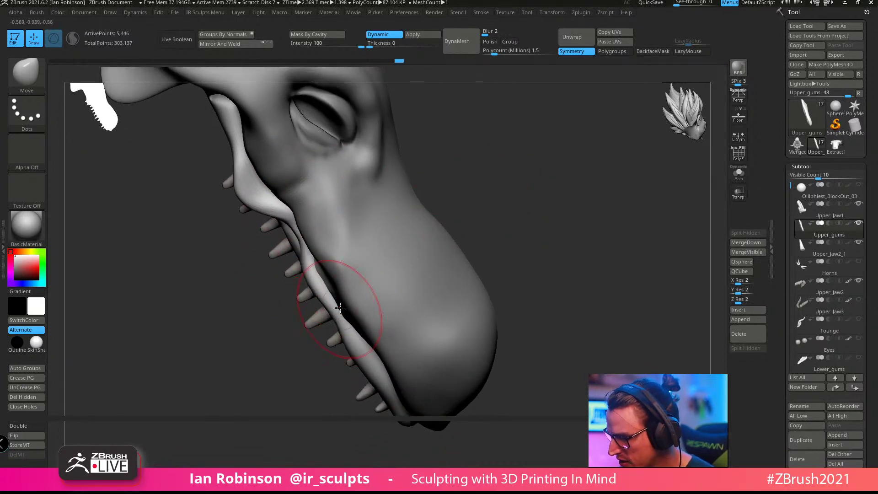
pyautogui.moveTo(340, 307); pyautogui.dragTo(346, 323)
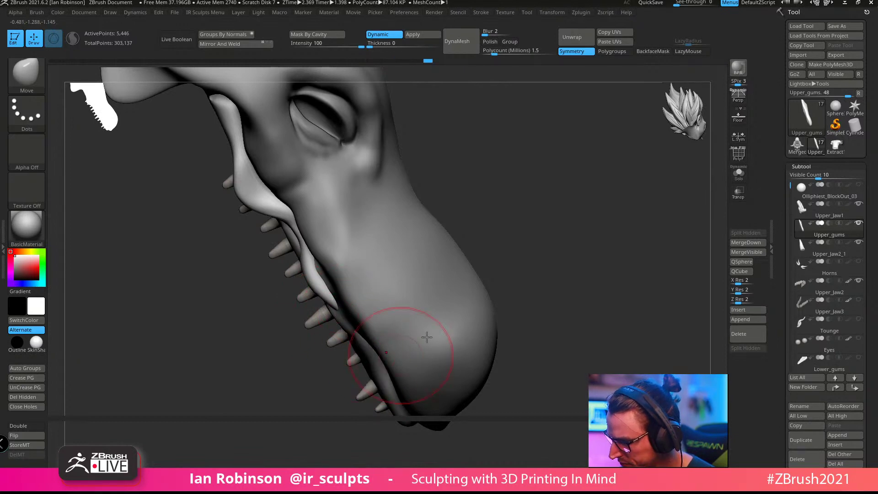
# Step: Make the Upper_Jaw1 subtool active and isolate it with Solo, viewing its underside
pyautogui.moveTo(513, 330)
pyautogui.mouseDown()
pyautogui.moveTo(553, 227)
pyautogui.moveTo(533, 204)
pyautogui.moveTo(502, 194)
pyautogui.mouseUp()
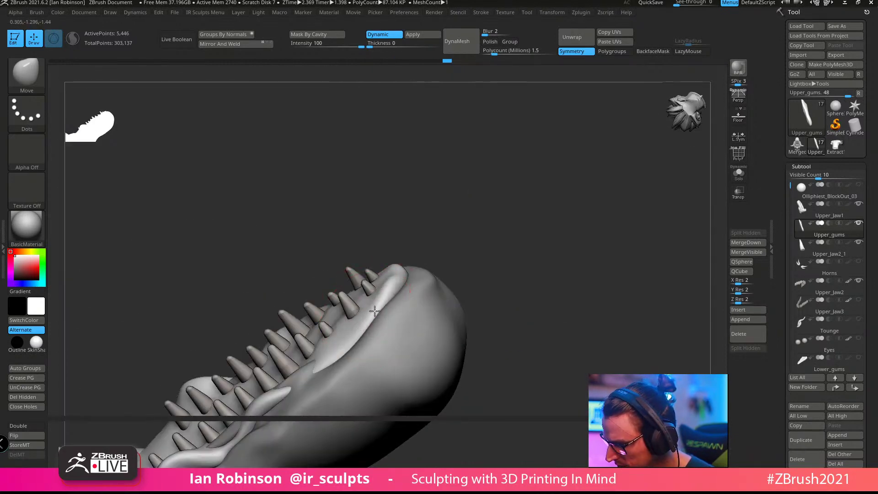
pyautogui.moveTo(507, 232); pyautogui.dragTo(521, 215)
pyautogui.moveTo(495, 247); pyautogui.dragTo(417, 279)
pyautogui.keyDown('alt'); pyautogui.click(357, 297); pyautogui.keyUp('alt')
pyautogui.click(738, 175)
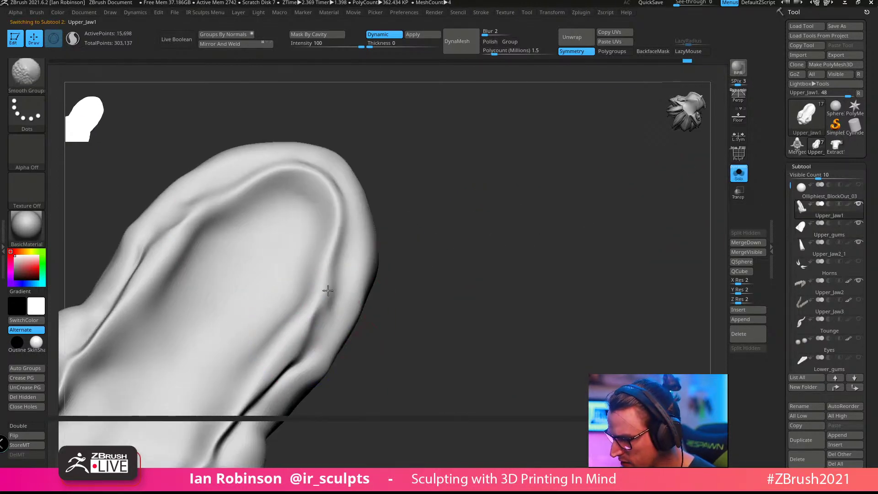
# Step: Flatten the raised ridge around the front inner rim of Upper_Jaw1 with the TrimDynamic brush
pyautogui.press('b')
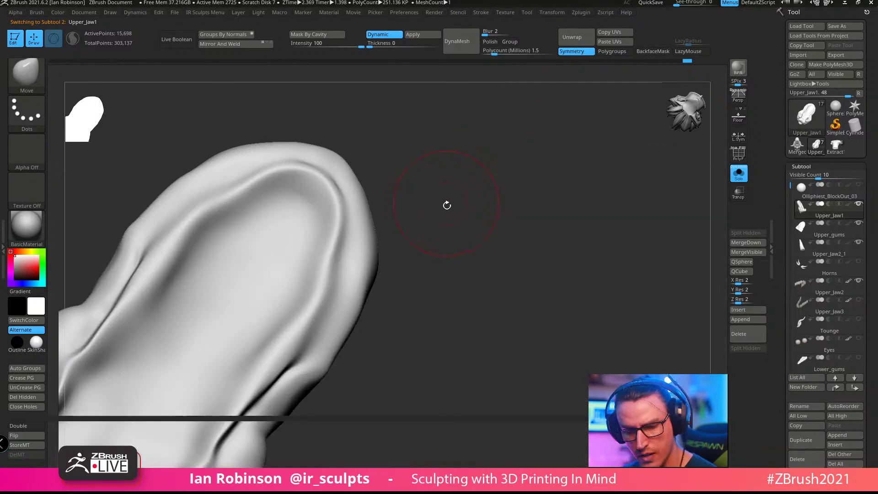
pyautogui.press('b')
pyautogui.press('t')
pyautogui.press('d')
pyautogui.moveTo(453, 208); pyautogui.dragTo(285, 342)
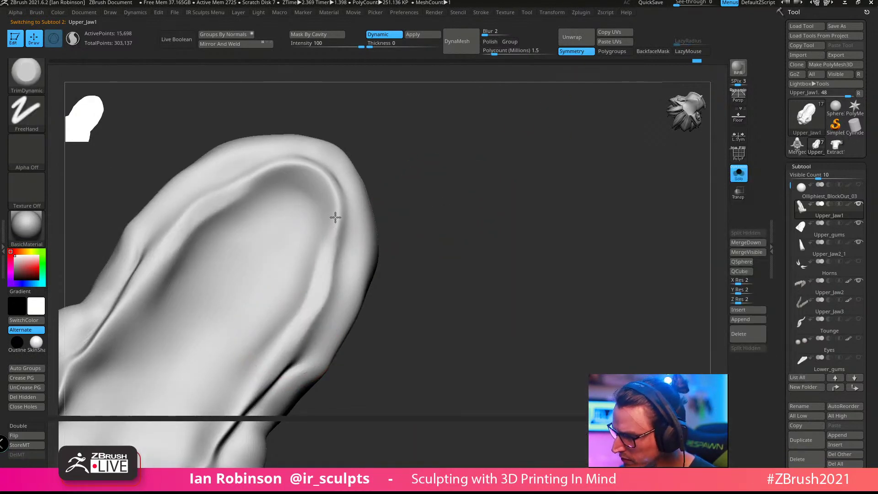
pyautogui.moveTo(335, 218)
pyautogui.mouseDown()
pyautogui.moveTo(335, 195)
pyautogui.moveTo(329, 292)
pyautogui.moveTo(322, 164)
pyautogui.mouseUp()
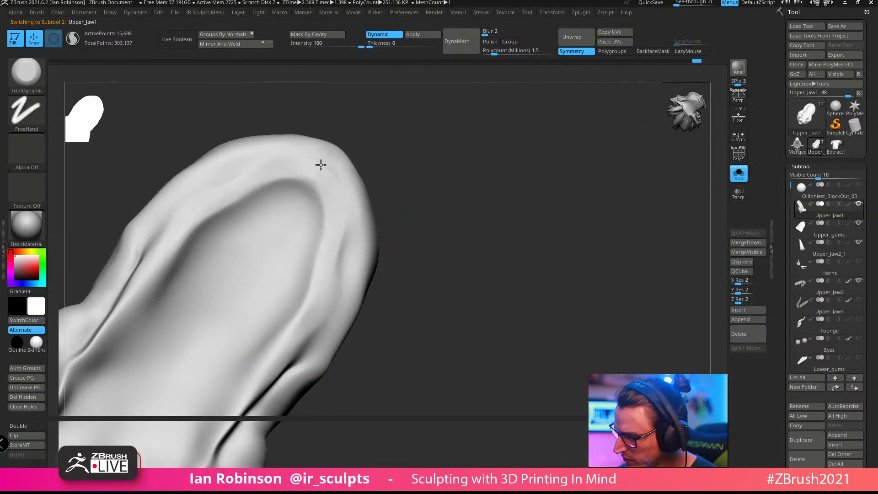
pyautogui.moveTo(462, 182)
pyautogui.mouseDown()
pyautogui.moveTo(507, 145)
pyautogui.moveTo(501, 124)
pyautogui.mouseUp()
pyautogui.moveTo(298, 354)
pyautogui.mouseDown()
pyautogui.moveTo(368, 261)
pyautogui.moveTo(371, 224)
pyautogui.mouseUp()
# Step: Trim and smooth the inner rim along the opposite side of Upper_Jaw1, then turn Solo off
pyautogui.moveTo(491, 215); pyautogui.dragTo(551, 224)
pyautogui.moveTo(220, 327)
pyautogui.mouseDown()
pyautogui.moveTo(217, 278)
pyautogui.moveTo(209, 329)
pyautogui.moveTo(218, 256)
pyautogui.moveTo(249, 251)
pyautogui.moveTo(262, 204)
pyautogui.moveTo(241, 234)
pyautogui.mouseUp()
pyautogui.keyDown('shift'); pyautogui.moveTo(194, 322); pyautogui.dragTo(262, 208); pyautogui.keyUp('shift')
pyautogui.moveTo(217, 289); pyautogui.dragTo(273, 197)
pyautogui.click(738, 173)
# Step: Reshape the wavy lip edge of Upper_Jaw1 along the tooth row with the Move brush
pyautogui.moveTo(507, 133)
pyautogui.mouseDown()
pyautogui.moveTo(536, 183)
pyautogui.moveTo(470, 225)
pyautogui.moveTo(511, 217)
pyautogui.moveTo(508, 201)
pyautogui.moveTo(455, 209)
pyautogui.mouseUp()
pyautogui.press('b')
pyautogui.press('m')
pyautogui.press('v')
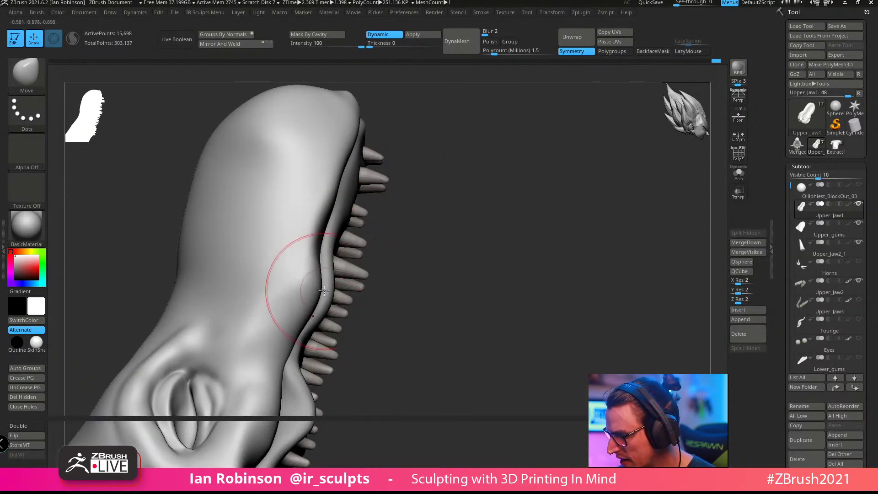
pyautogui.moveTo(498, 250); pyautogui.dragTo(294, 314)
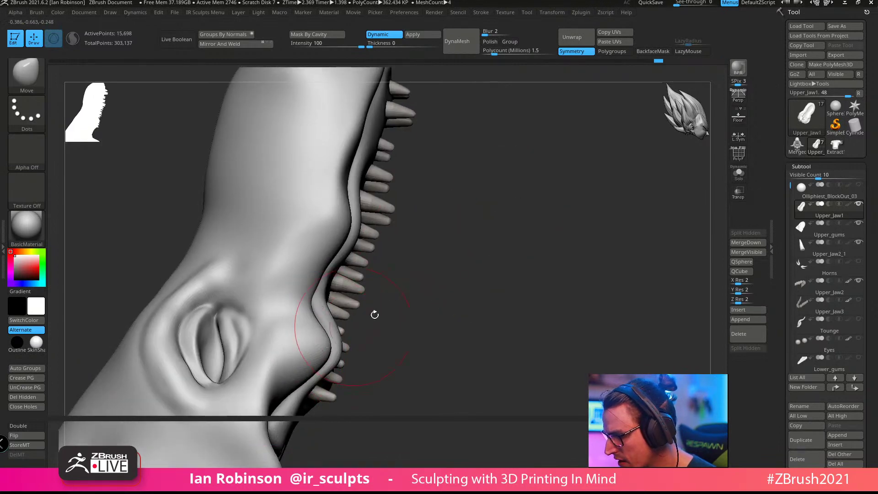
pyautogui.moveTo(372, 313)
pyautogui.mouseDown()
pyautogui.moveTo(497, 263)
pyautogui.moveTo(427, 282)
pyautogui.moveTo(410, 315)
pyautogui.mouseUp()
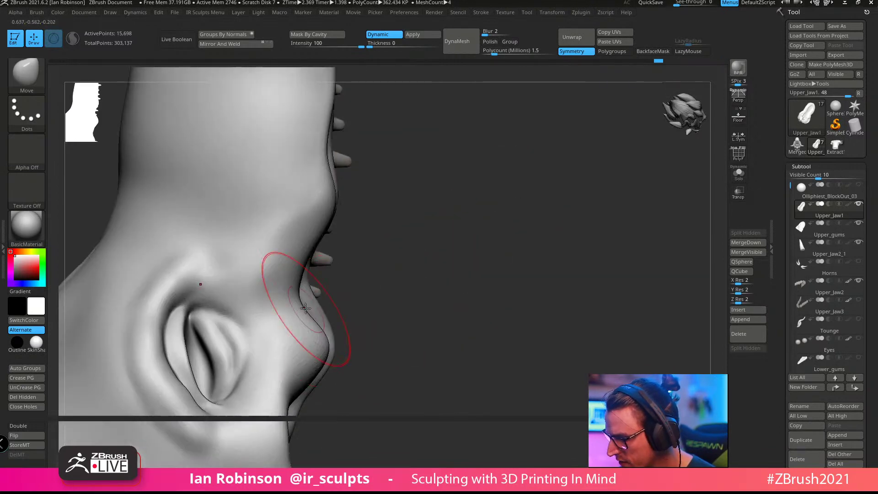
pyautogui.moveTo(412, 260); pyautogui.dragTo(464, 192)
pyautogui.moveTo(604, 186); pyautogui.dragTo(511, 245)
# Step: Make the Upper_gums subtool active and adjust its side edges toward the reshaped lip with the Move brush
pyautogui.keyDown('alt'); pyautogui.click(333, 294); pyautogui.keyUp('alt')
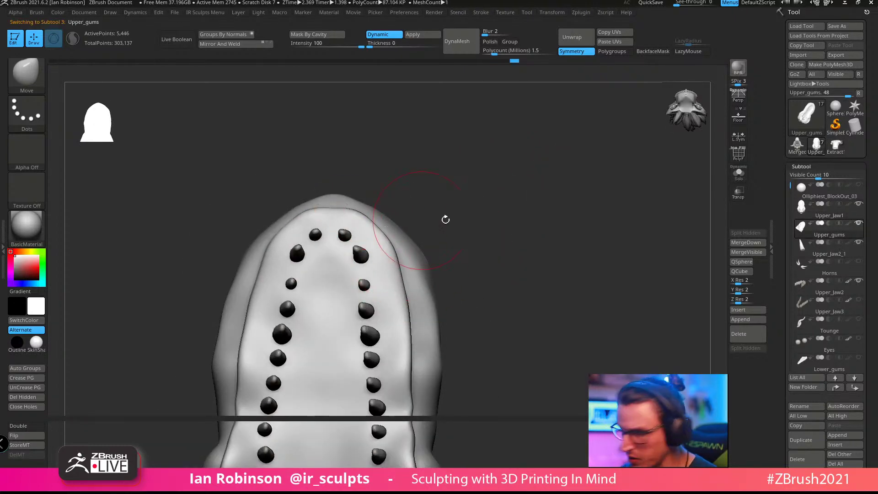
pyautogui.keyDown('alt'); pyautogui.moveTo(524, 185); pyautogui.dragTo(588, 152); pyautogui.keyUp('alt')
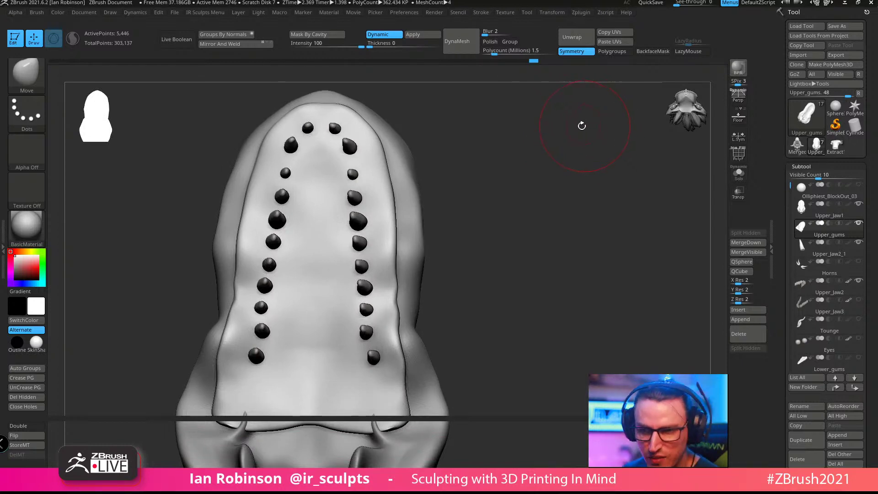
pyautogui.moveTo(542, 177); pyautogui.dragTo(501, 195)
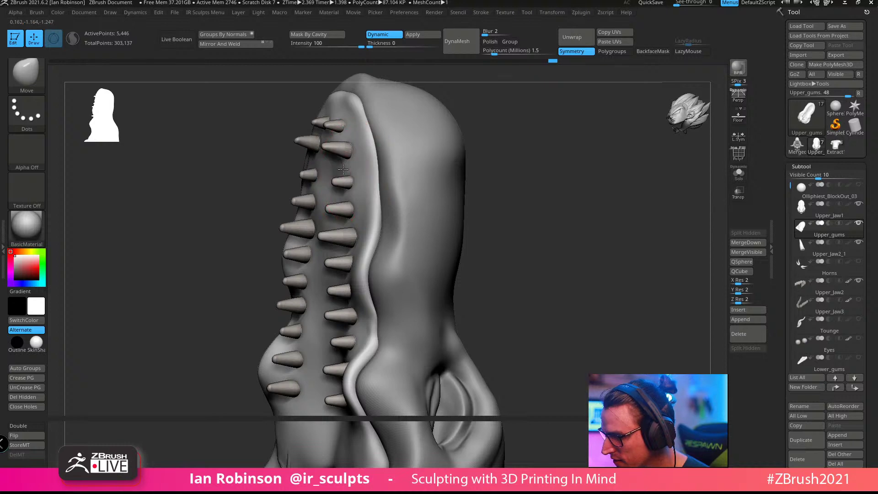
pyautogui.moveTo(548, 151)
pyautogui.mouseDown()
pyautogui.moveTo(561, 141)
pyautogui.moveTo(445, 189)
pyautogui.moveTo(574, 83)
pyautogui.mouseUp()
# Step: Isolate Upper_gums with Solo and carve into the middle and rear of the palate with the ClayBuildup brush
pyautogui.press('b')
pyautogui.press('c')
pyautogui.press('b')
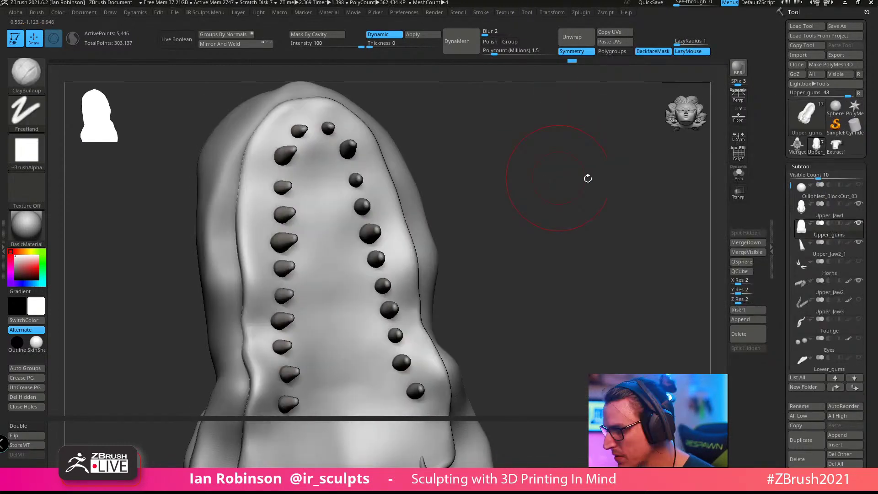
pyautogui.click(733, 176)
pyautogui.moveTo(542, 226); pyautogui.dragTo(482, 229)
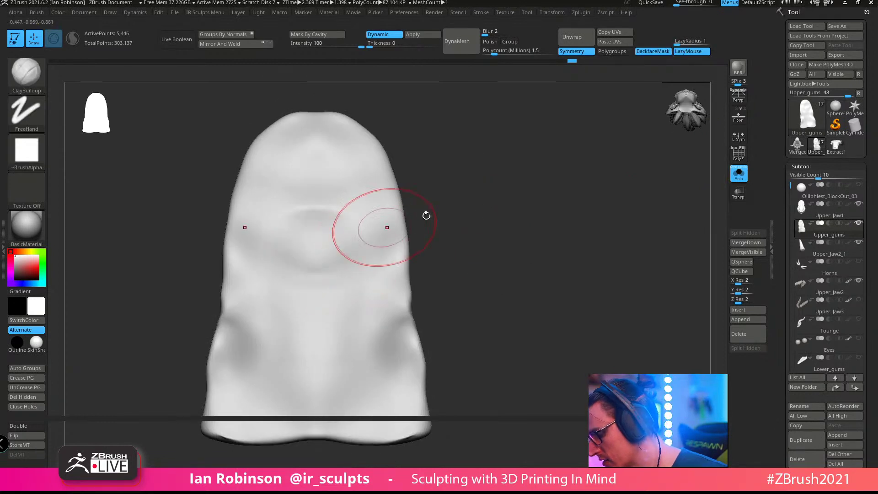
pyautogui.moveTo(426, 216); pyautogui.dragTo(409, 201)
pyautogui.moveTo(300, 229)
pyautogui.mouseDown()
pyautogui.moveTo(308, 190)
pyautogui.moveTo(363, 157)
pyautogui.moveTo(313, 154)
pyautogui.moveTo(349, 204)
pyautogui.moveTo(303, 288)
pyautogui.moveTo(315, 368)
pyautogui.mouseUp()
pyautogui.moveTo(480, 311); pyautogui.dragTo(510, 285)
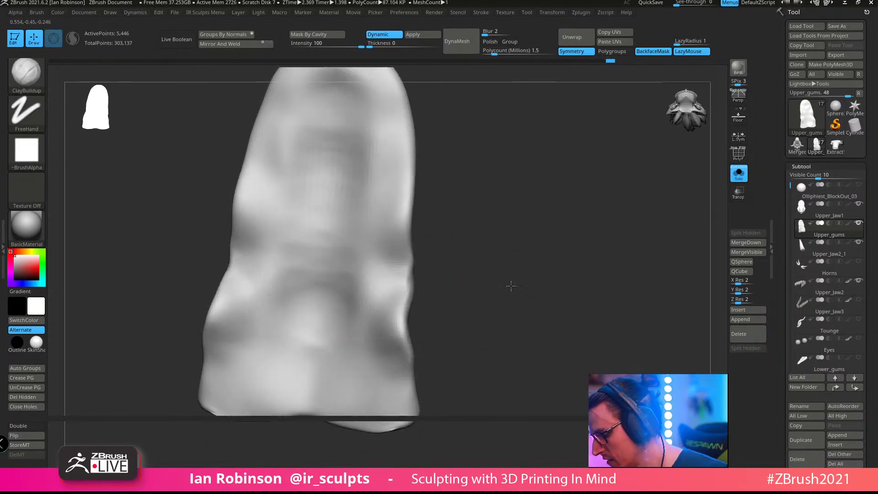
pyautogui.moveTo(288, 355)
pyautogui.mouseDown()
pyautogui.moveTo(329, 356)
pyautogui.moveTo(313, 297)
pyautogui.mouseUp()
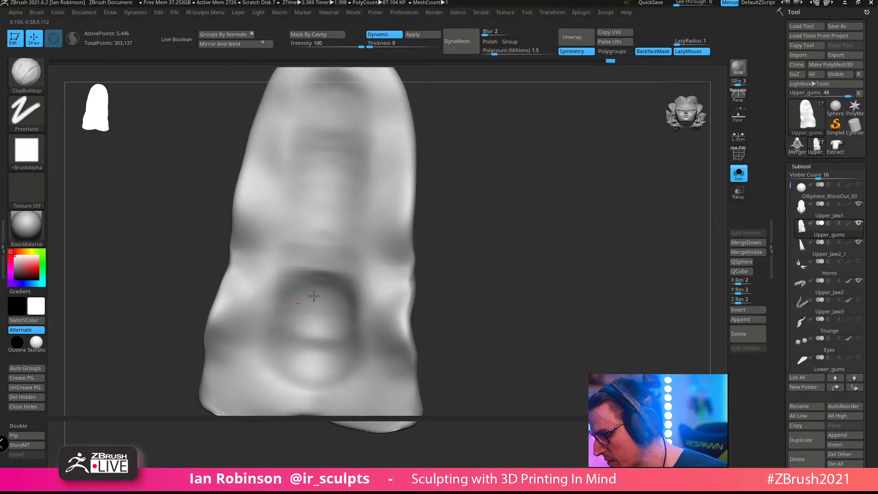
# Step: Turn Solo off and carve a central channel between the tooth rows through the upper gums back to the throat
pyautogui.click(738, 173)
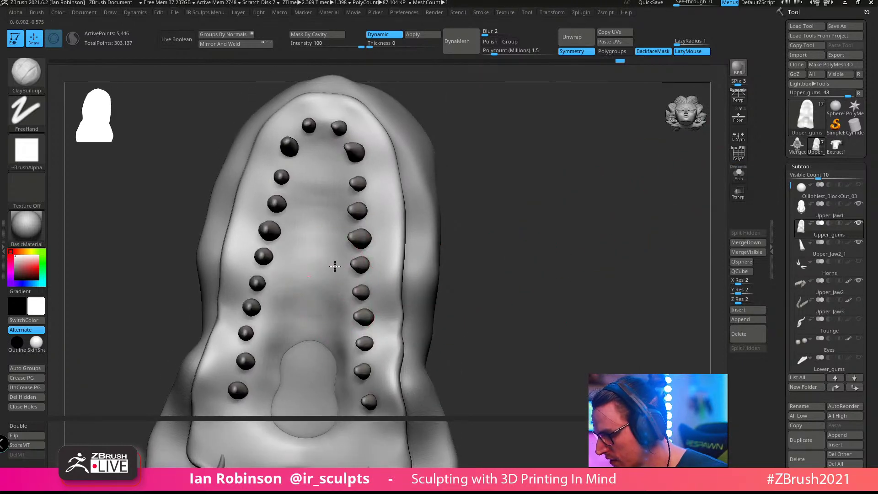
pyautogui.moveTo(335, 266)
pyautogui.mouseDown()
pyautogui.moveTo(312, 234)
pyautogui.moveTo(329, 166)
pyautogui.mouseUp()
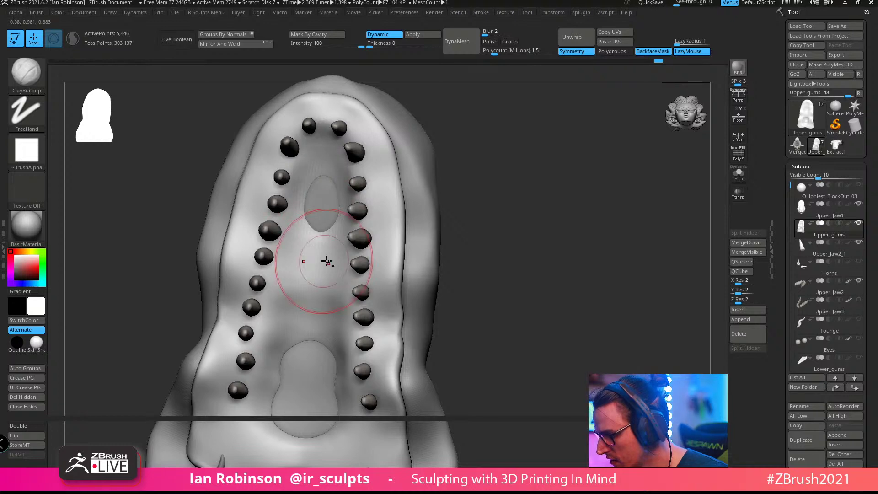
pyautogui.moveTo(326, 262)
pyautogui.keyDown('alt'); pyautogui.mouseDown()
pyautogui.moveTo(316, 350)
pyautogui.moveTo(311, 286)
pyautogui.mouseUp(); pyautogui.keyUp('alt')
pyautogui.moveTo(328, 242)
pyautogui.keyDown('alt'); pyautogui.mouseDown()
pyautogui.moveTo(308, 308)
pyautogui.moveTo(311, 275)
pyautogui.mouseUp(); pyautogui.keyUp('alt')
pyautogui.moveTo(525, 285)
pyautogui.keyDown('alt'); pyautogui.mouseDown()
pyautogui.moveTo(553, 210)
pyautogui.moveTo(570, 210)
pyautogui.mouseUp(); pyautogui.keyUp('alt')
pyautogui.keyDown('alt'); pyautogui.moveTo(331, 383); pyautogui.dragTo(342, 400); pyautogui.keyUp('alt')
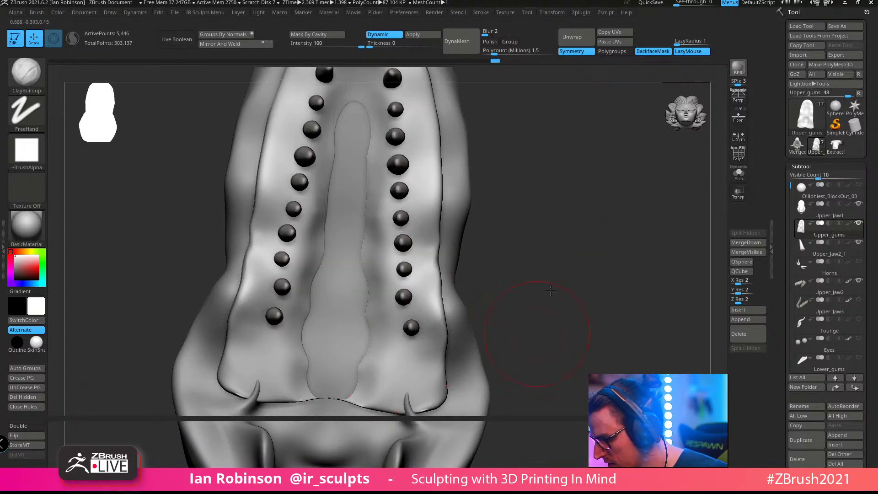
pyautogui.moveTo(550, 291)
pyautogui.mouseDown()
pyautogui.moveTo(352, 365)
pyautogui.moveTo(430, 361)
pyautogui.mouseUp()
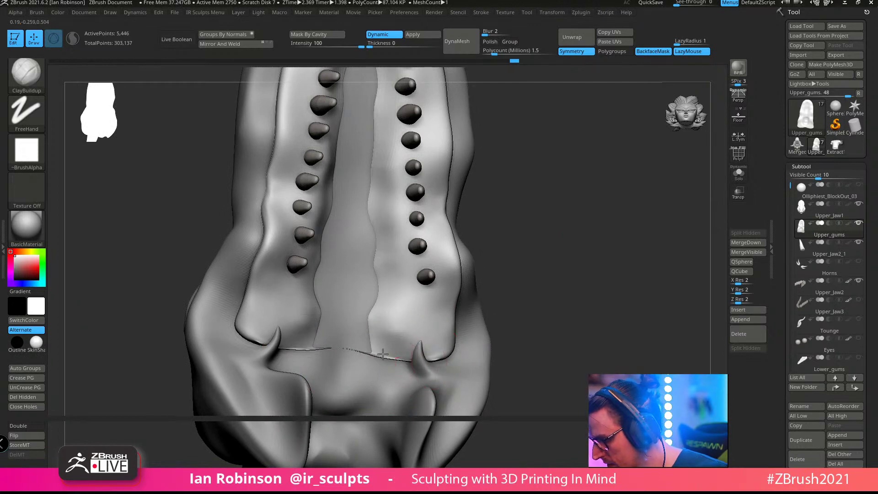
# Step: Flatten and smooth the inner edges of Upper_gums along the central palate channel with the TrimDynamic brush
pyautogui.moveTo(521, 320); pyautogui.dragTo(538, 277)
pyautogui.press('b')
pyautogui.press('t')
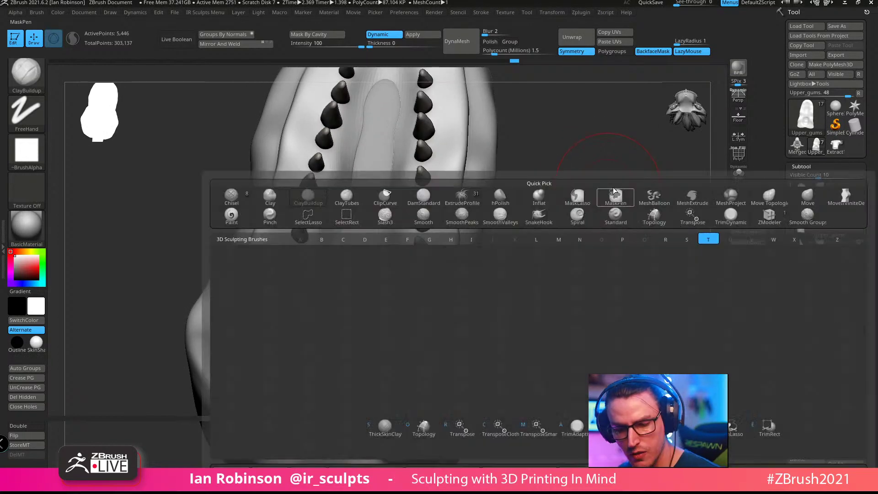
pyautogui.press('d')
pyautogui.moveTo(577, 214); pyautogui.dragTo(538, 233)
pyautogui.moveTo(386, 342); pyautogui.dragTo(385, 366)
pyautogui.moveTo(526, 320); pyautogui.dragTo(545, 327)
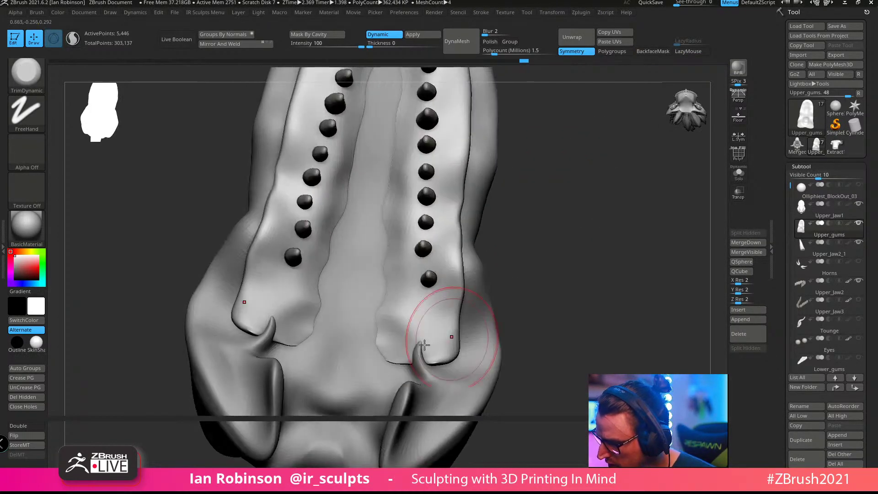
pyautogui.moveTo(389, 351)
pyautogui.mouseDown()
pyautogui.moveTo(380, 318)
pyautogui.moveTo(379, 334)
pyautogui.moveTo(392, 270)
pyautogui.mouseUp()
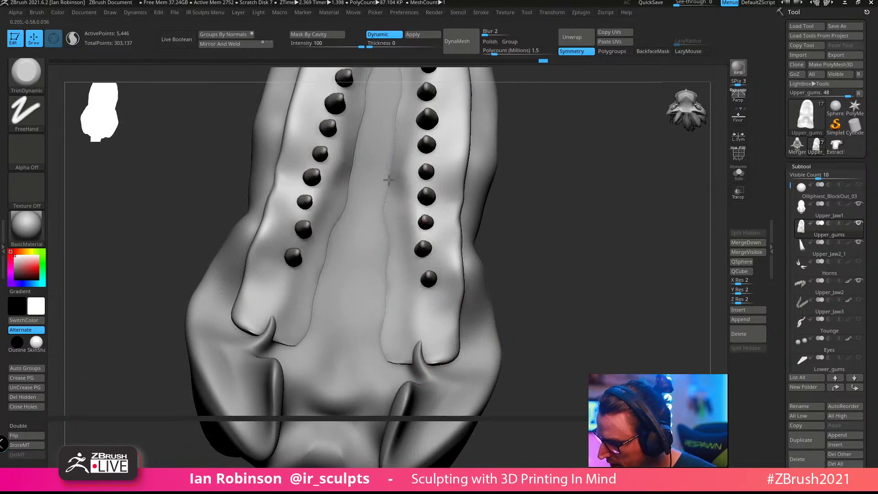
pyautogui.moveTo(541, 171); pyautogui.dragTo(463, 278)
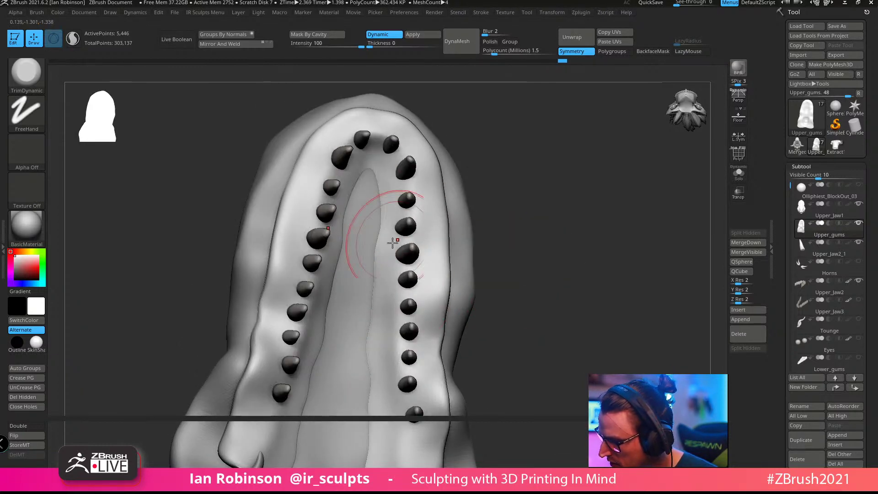
pyautogui.moveTo(562, 229); pyautogui.dragTo(470, 215)
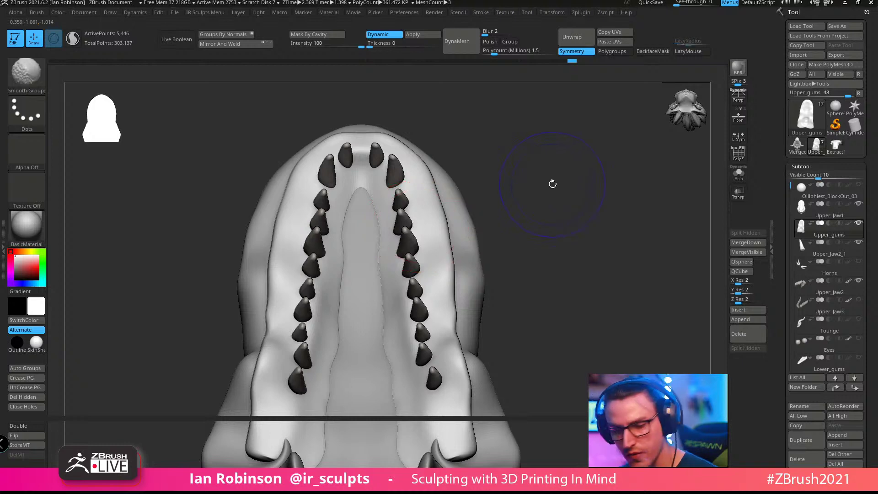
# Step: Show the PolyFrame, make the Upper_Jaw2 teeth subtool active, try shifting the teeth sideways and undo it
pyautogui.hotkey('shift', 'f')
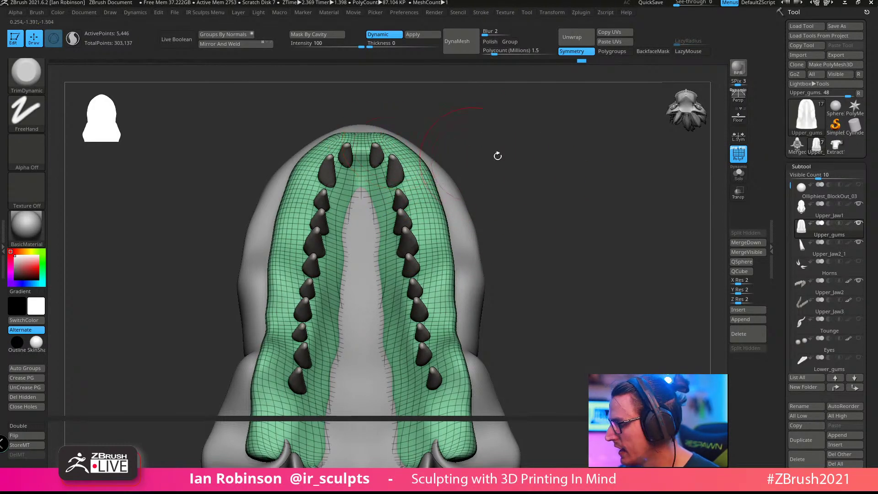
pyautogui.click(818, 289)
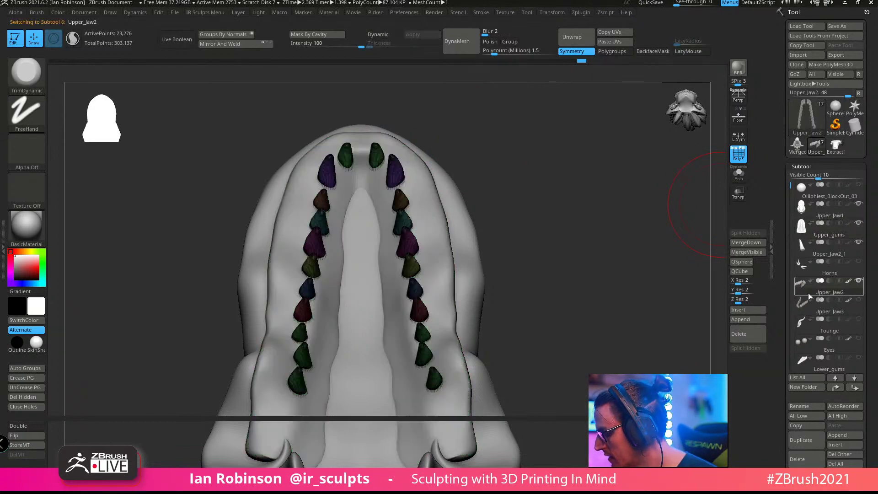
pyautogui.press('w')
pyautogui.moveTo(330, 297); pyautogui.dragTo(340, 297)
pyautogui.hotkey('ctrl', 'z')
# Step: Turn on local symmetry and try moving the two tooth rows outward with the gizmo
pyautogui.keyDown('alt'); pyautogui.moveTo(571, 197); pyautogui.dragTo(571, 204); pyautogui.keyUp('alt')
pyautogui.press('q')
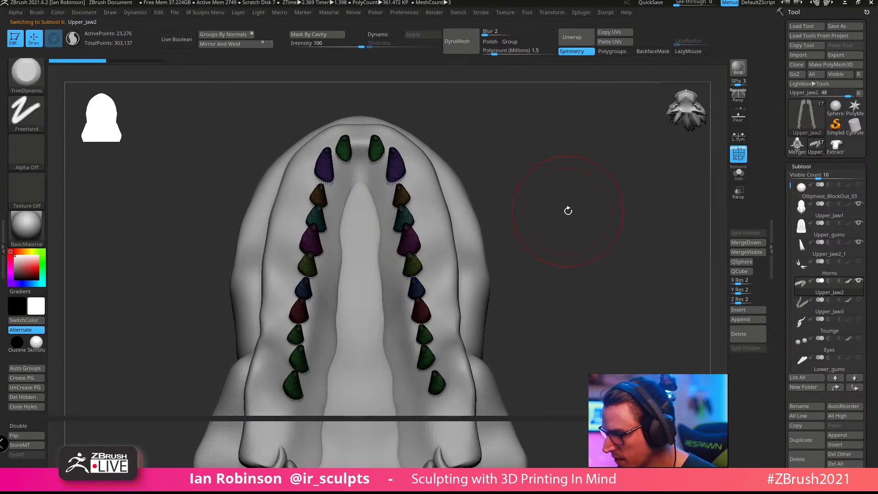
pyautogui.press('space')
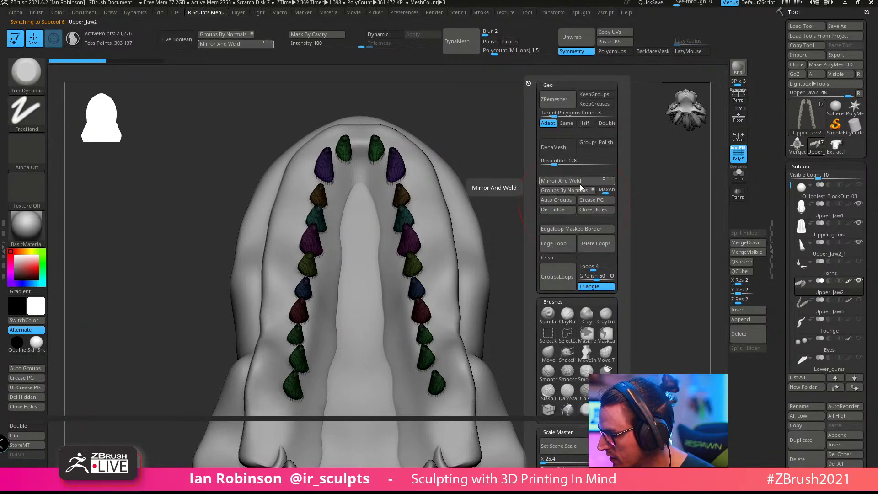
pyautogui.press('space')
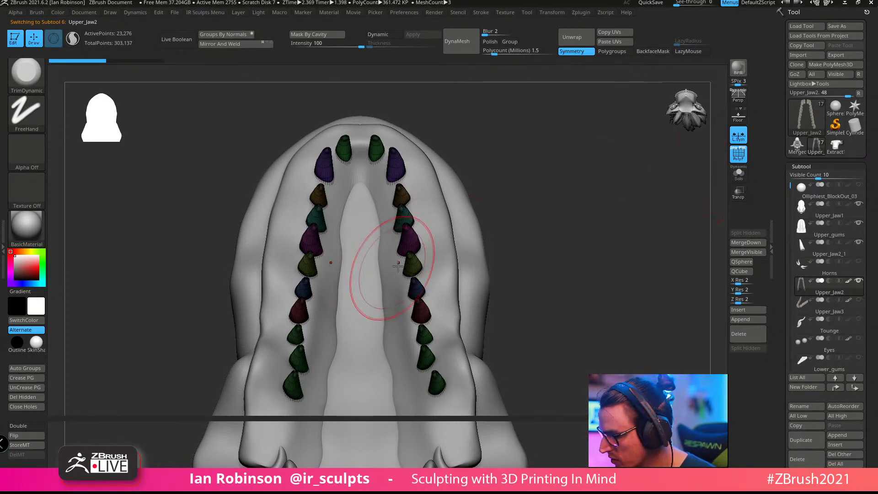
pyautogui.press('w')
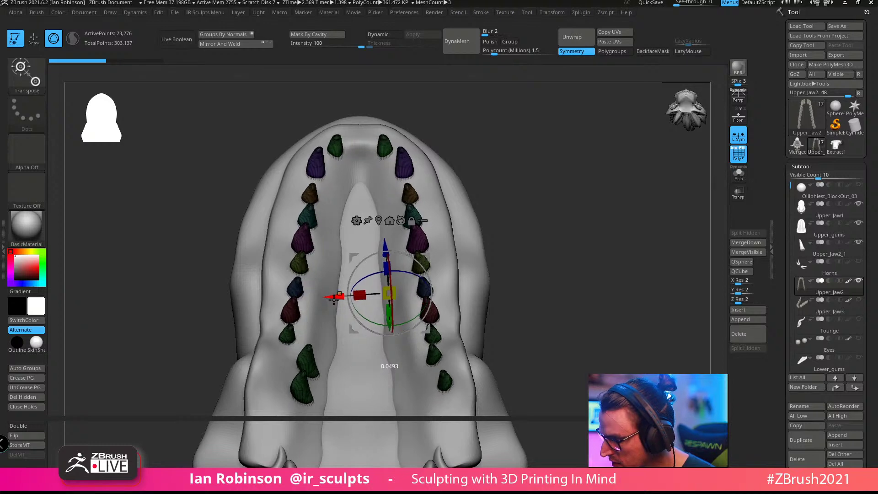
pyautogui.press('space')
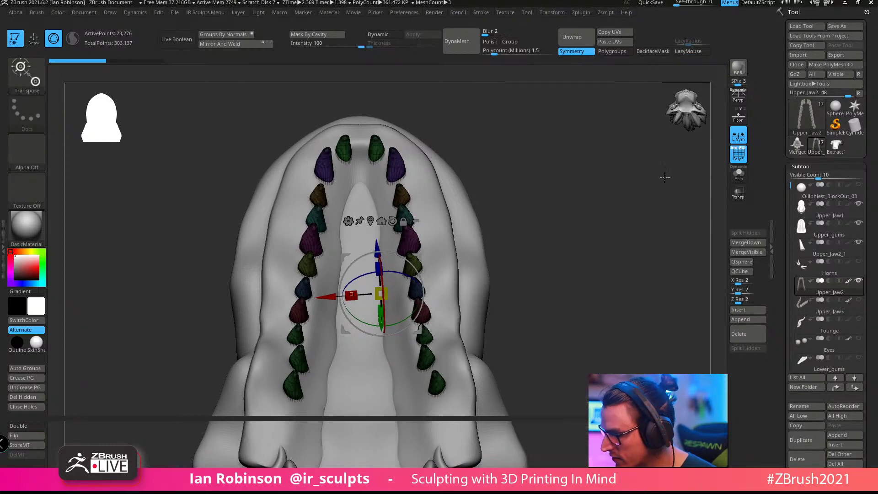
# Step: Merge the teeth into one polygroup, then give every tooth its own polygroup with Auto Groups
pyautogui.hotkey('ctrl', 'w')
pyautogui.moveTo(581, 208); pyautogui.dragTo(551, 242)
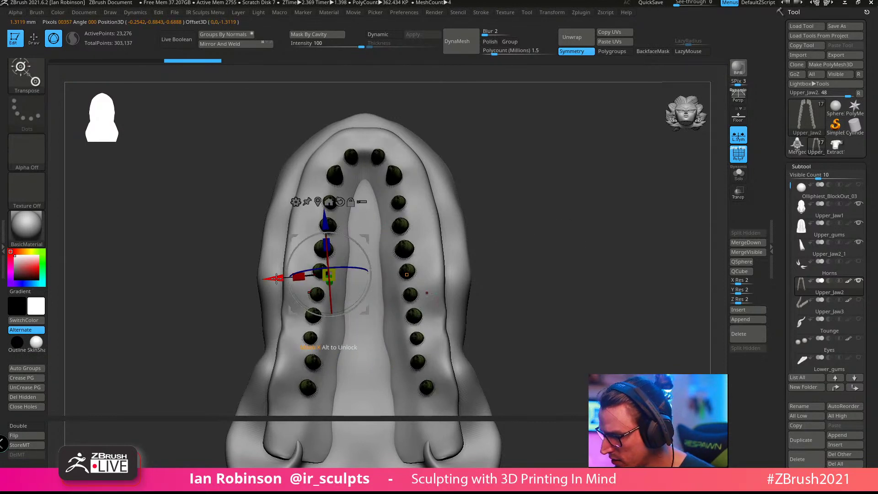
pyautogui.press('q')
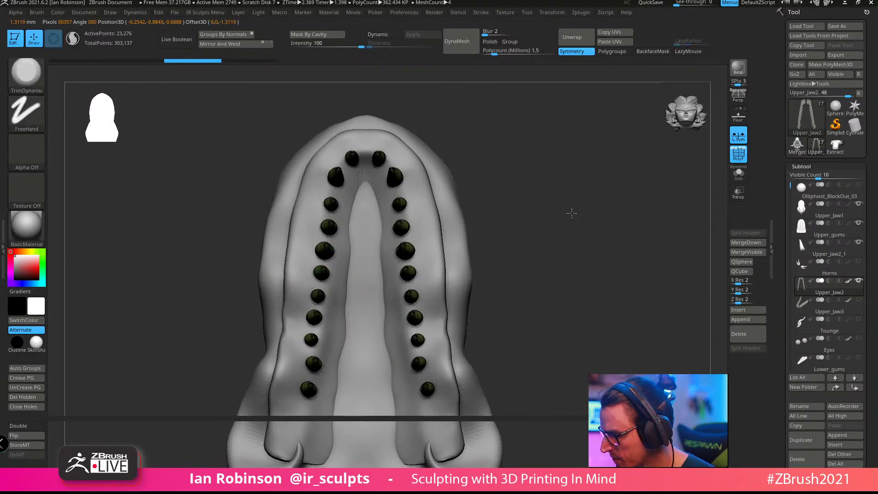
pyautogui.keyDown('alt'); pyautogui.moveTo(572, 213); pyautogui.dragTo(577, 211); pyautogui.keyUp('alt')
pyautogui.press('1')
pyautogui.click(587, 201)
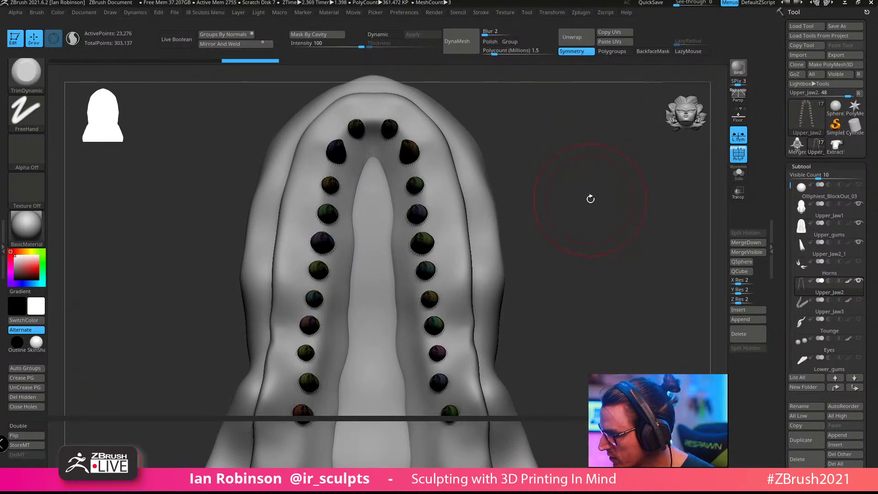
# Step: Turn off local symmetry and undo the last changes to the tooth rows
pyautogui.moveTo(499, 240); pyautogui.dragTo(569, 208)
pyautogui.press('w')
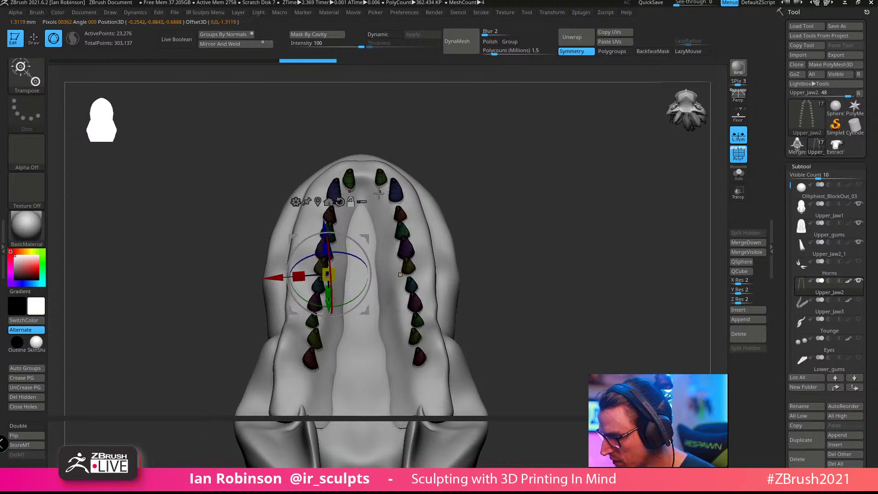
pyautogui.click(332, 201)
pyautogui.hotkey('ctrl', 'z')
pyautogui.click(738, 135)
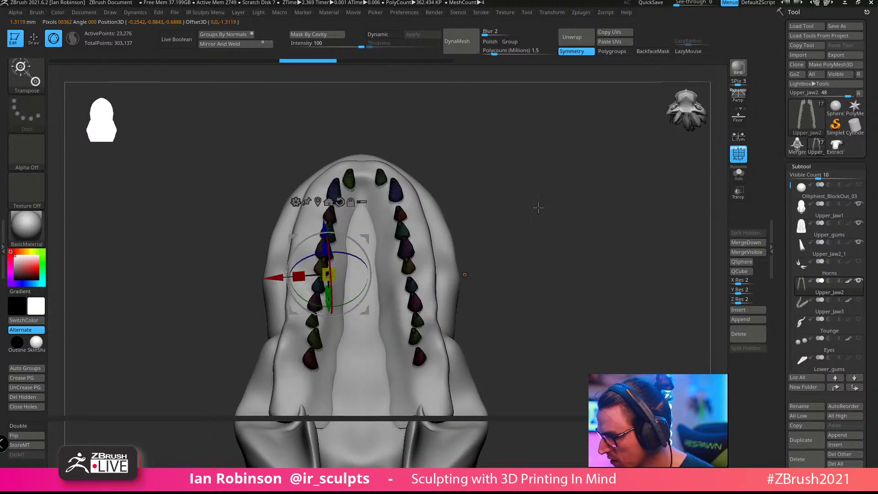
pyautogui.hotkey('ctrl', 'z')
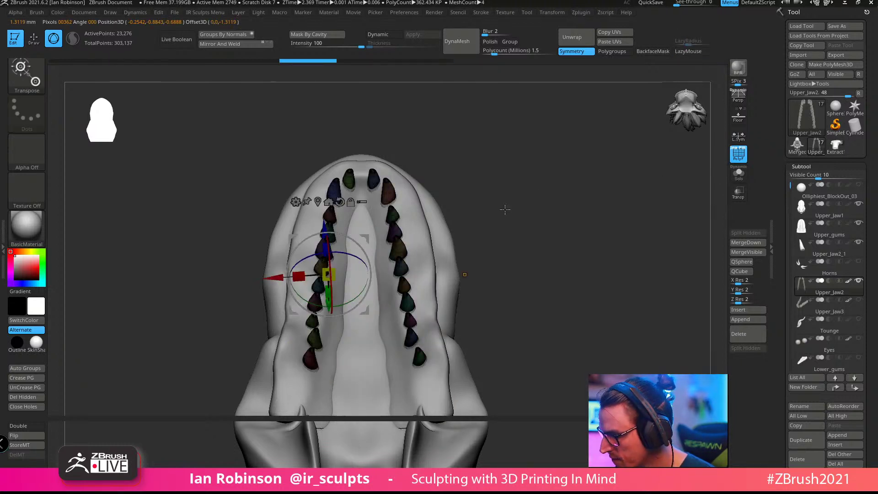
# Step: Recentre the gizmo on the teeth and use Mirror And Weld to match both tooth rows
pyautogui.click(329, 202)
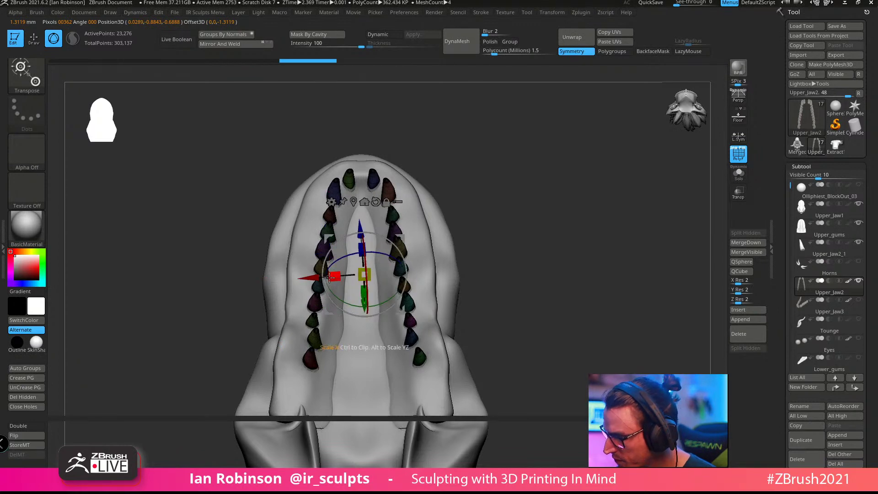
pyautogui.moveTo(309, 277); pyautogui.dragTo(313, 277)
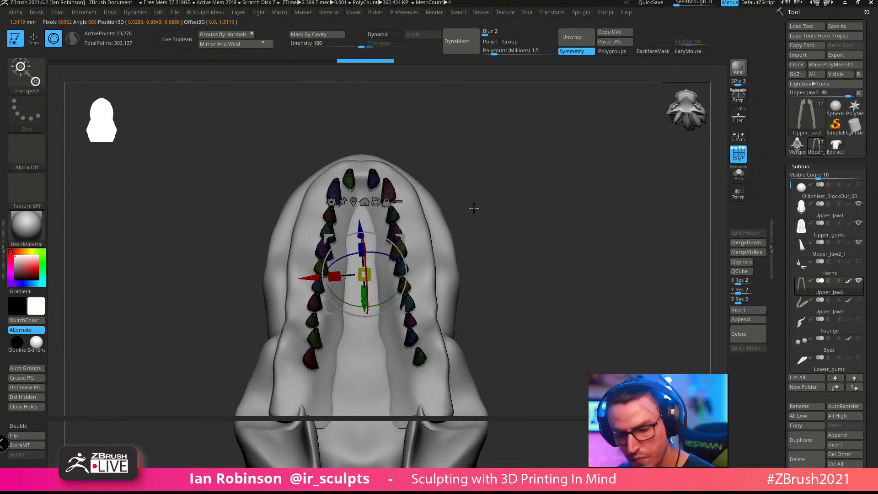
pyautogui.press('space')
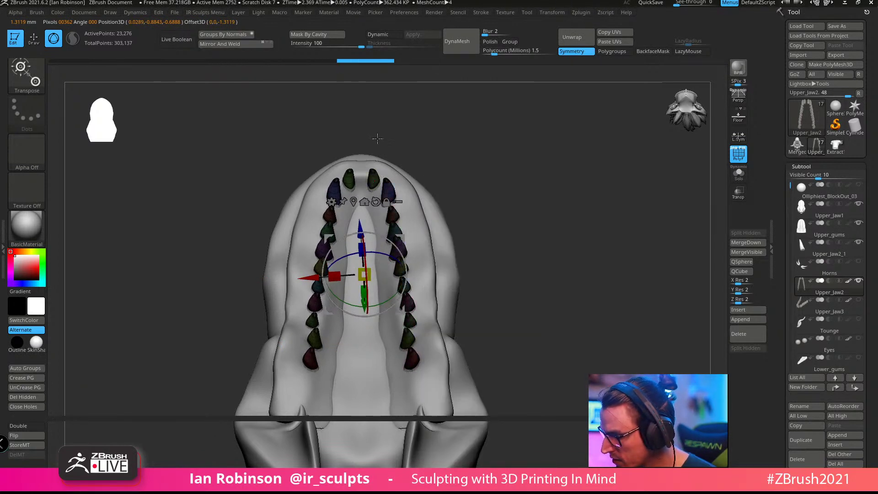
pyautogui.press('q')
pyautogui.press('w')
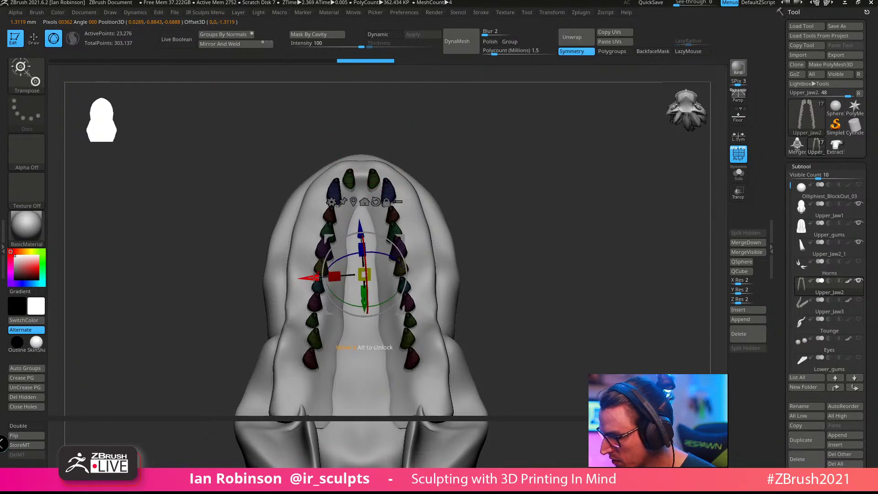
# Step: Spread the mirrored tooth rows outward symmetrically toward the middle of the widened gums
pyautogui.moveTo(315, 277); pyautogui.dragTo(265, 281)
pyautogui.hotkey('ctrl', 'z')
pyautogui.keyDown('alt'); pyautogui.moveTo(547, 174); pyautogui.dragTo(588, 235); pyautogui.keyUp('alt')
pyautogui.moveTo(477, 318); pyautogui.dragTo(474, 320)
pyautogui.moveTo(526, 288); pyautogui.dragTo(600, 168)
pyautogui.moveTo(611, 157); pyautogui.dragTo(646, 194)
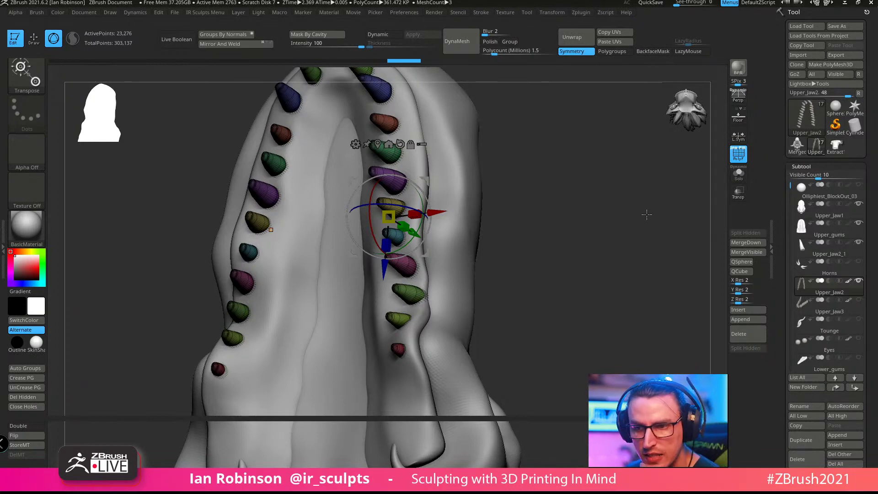
# Step: Push the tooth rows slightly deeper into the gums and nudge them inward with the gizmo
pyautogui.moveTo(577, 226); pyautogui.dragTo(562, 209)
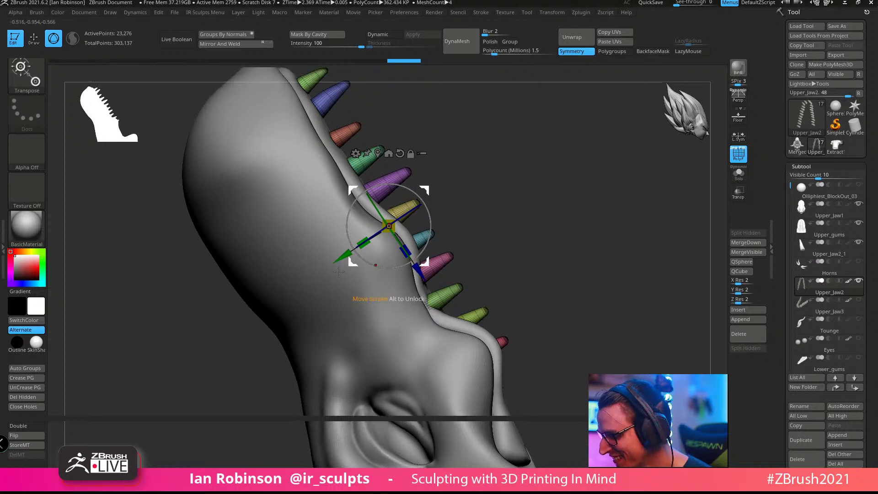
pyautogui.moveTo(345, 257); pyautogui.dragTo(339, 260)
pyautogui.moveTo(551, 201)
pyautogui.keyDown('alt'); pyautogui.mouseDown()
pyautogui.moveTo(539, 172)
pyautogui.moveTo(520, 190)
pyautogui.moveTo(545, 199)
pyautogui.moveTo(543, 235)
pyautogui.moveTo(556, 200)
pyautogui.moveTo(559, 207)
pyautogui.moveTo(535, 219)
pyautogui.moveTo(533, 231)
pyautogui.moveTo(555, 302)
pyautogui.mouseUp(); pyautogui.keyUp('alt')
pyautogui.press('q')
pyautogui.press('w')
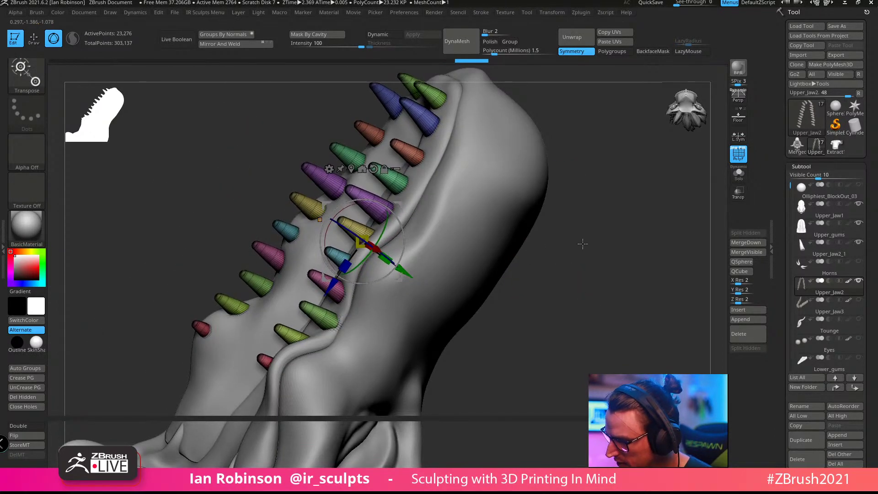
pyautogui.moveTo(583, 244); pyautogui.dragTo(628, 235)
pyautogui.moveTo(445, 231); pyautogui.dragTo(439, 231)
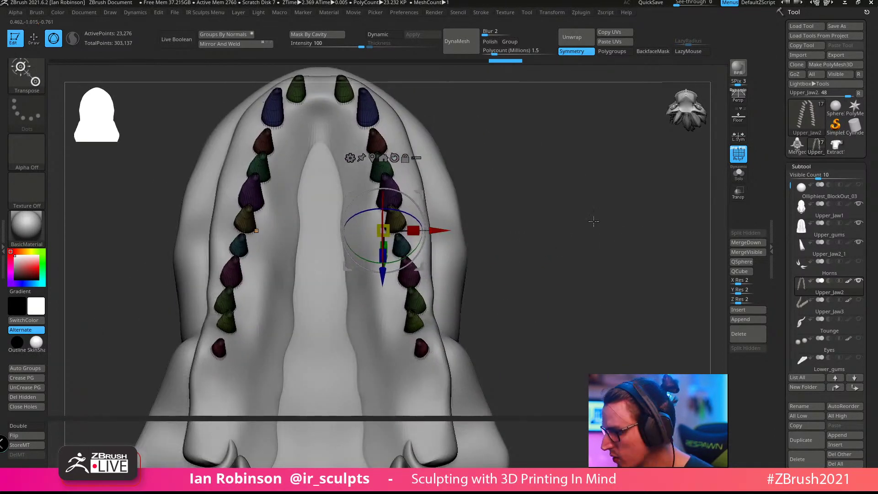
# Step: Check the tooth spacing from below and shift both rows slightly outward on the gums
pyautogui.keyDown('alt'); pyautogui.moveTo(594, 221); pyautogui.dragTo(564, 214); pyautogui.keyUp('alt')
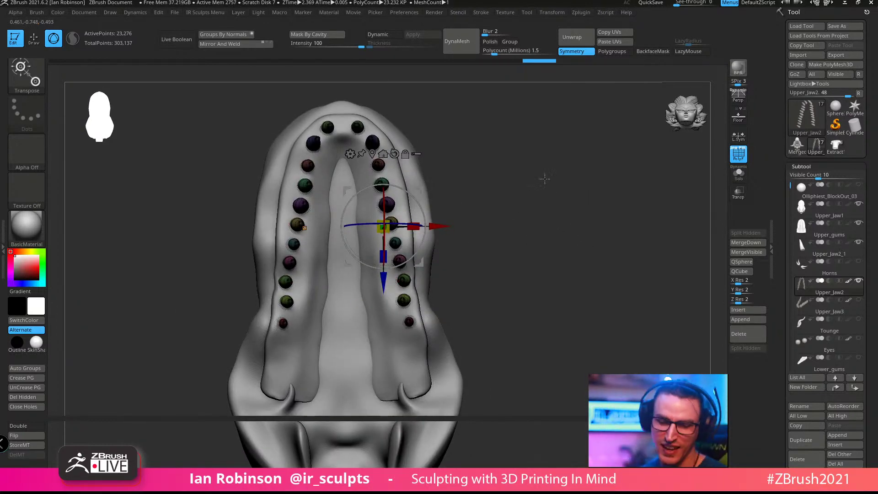
pyautogui.keyDown('alt'); pyautogui.moveTo(552, 215); pyautogui.dragTo(562, 241); pyautogui.keyUp('alt')
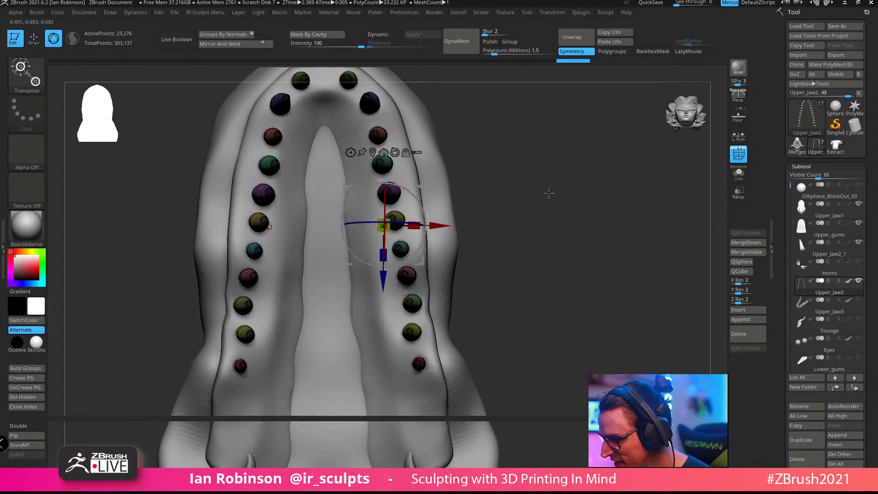
pyautogui.moveTo(550, 194)
pyautogui.keyDown('alt'); pyautogui.mouseDown()
pyautogui.moveTo(552, 205)
pyautogui.moveTo(553, 182)
pyautogui.mouseUp(); pyautogui.keyUp('alt')
pyautogui.moveTo(552, 220)
pyautogui.mouseDown()
pyautogui.moveTo(566, 263)
pyautogui.moveTo(578, 259)
pyautogui.moveTo(554, 235)
pyautogui.moveTo(561, 212)
pyautogui.mouseUp()
pyautogui.press('q')
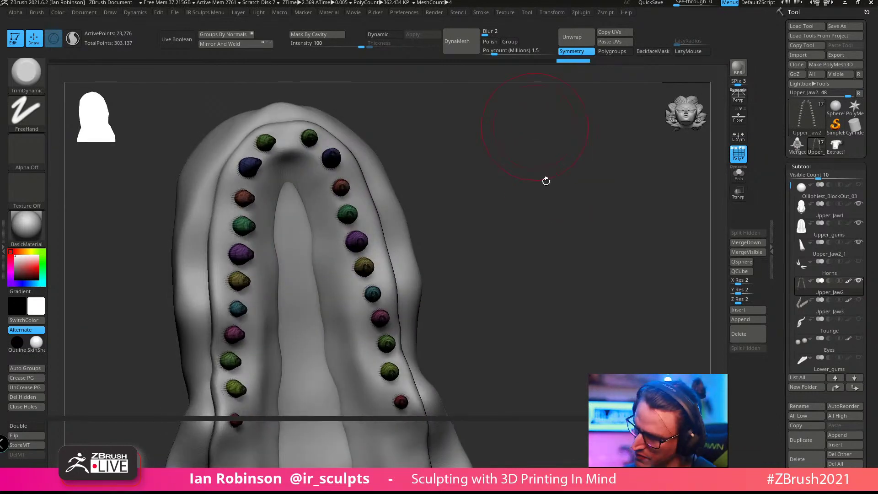
pyautogui.moveTo(546, 181); pyautogui.dragTo(514, 223)
pyautogui.press('w')
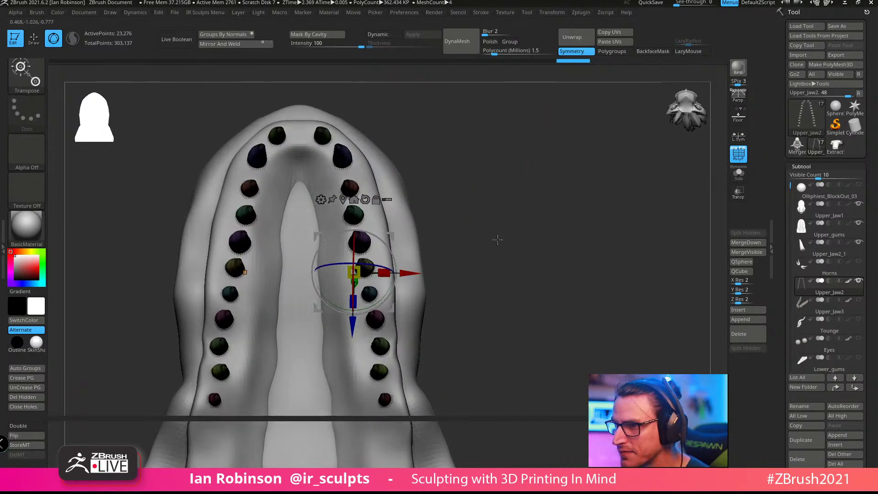
pyautogui.moveTo(413, 273); pyautogui.dragTo(415, 273)
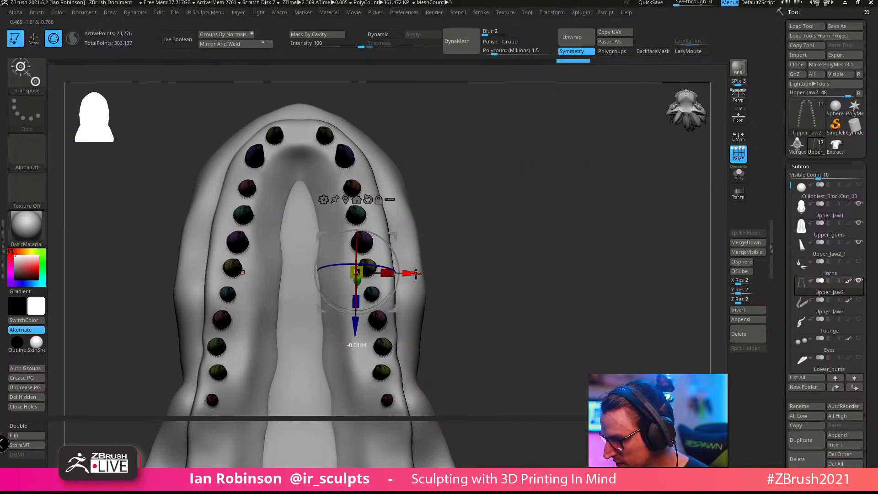
# Step: Mask all teeth except the small cyan middle pair, centre the gizmo on the unmasked tooth and move it farther out of the gum
pyautogui.press('q')
pyautogui.moveTo(453, 234)
pyautogui.mouseDown()
pyautogui.moveTo(656, 186)
pyautogui.moveTo(658, 175)
pyautogui.mouseUp()
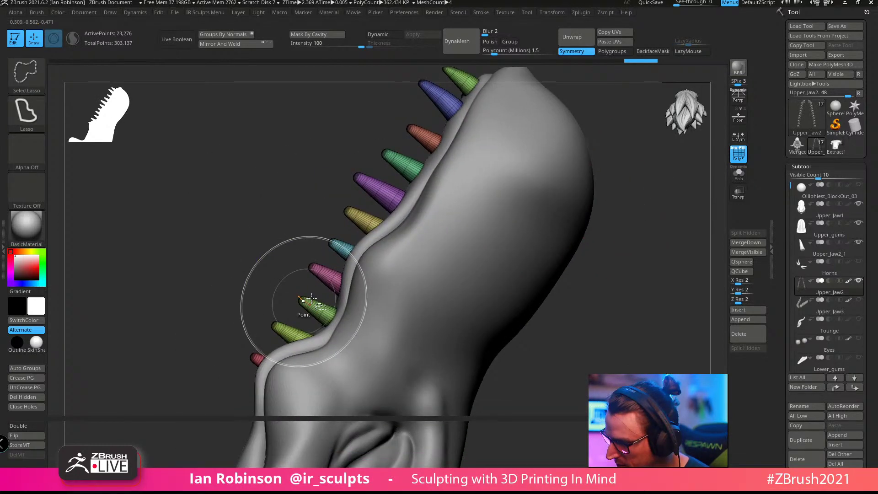
pyautogui.keyDown('ctrl'); pyautogui.keyDown('shift'); pyautogui.click(340, 249); pyautogui.keyUp('shift'); pyautogui.keyUp('ctrl')
pyautogui.keyDown('ctrl'); pyautogui.keyDown('shift'); pyautogui.click(648, 243); pyautogui.keyUp('shift'); pyautogui.keyUp('ctrl')
pyautogui.press('w')
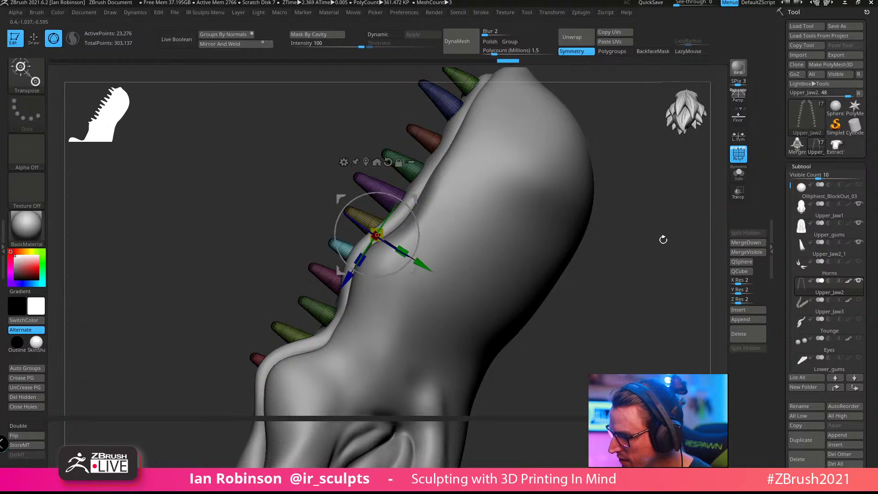
pyautogui.keyDown('ctrl'); pyautogui.click(341, 248); pyautogui.keyUp('ctrl')
pyautogui.keyDown('alt'); pyautogui.click(366, 163); pyautogui.keyUp('alt')
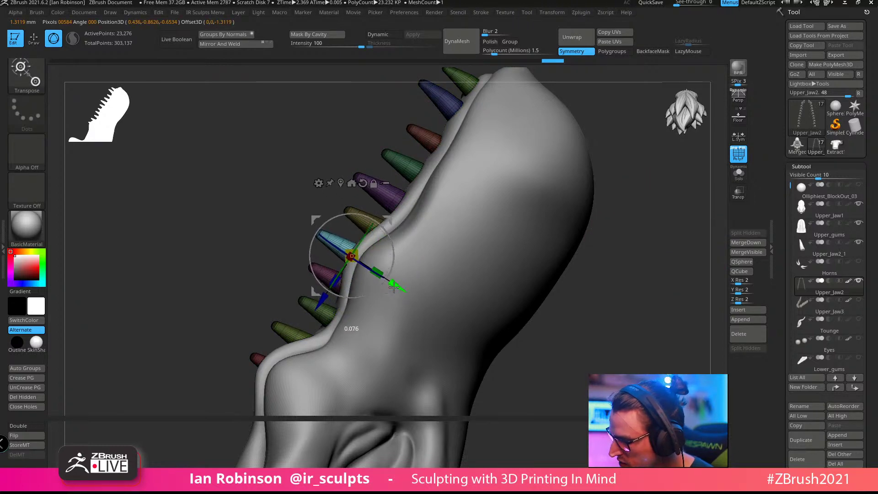
pyautogui.press('q')
pyautogui.moveTo(621, 296)
pyautogui.mouseDown()
pyautogui.moveTo(652, 267)
pyautogui.moveTo(524, 169)
pyautogui.moveTo(546, 182)
pyautogui.moveTo(547, 215)
pyautogui.moveTo(542, 194)
pyautogui.mouseUp()
pyautogui.keyDown('alt'); pyautogui.moveTo(546, 189); pyautogui.dragTo(541, 110); pyautogui.keyUp('alt')
pyautogui.press('w')
pyautogui.moveTo(524, 212); pyautogui.dragTo(552, 175)
pyautogui.keyDown('alt'); pyautogui.moveTo(551, 175); pyautogui.dragTo(535, 196); pyautogui.keyUp('alt')
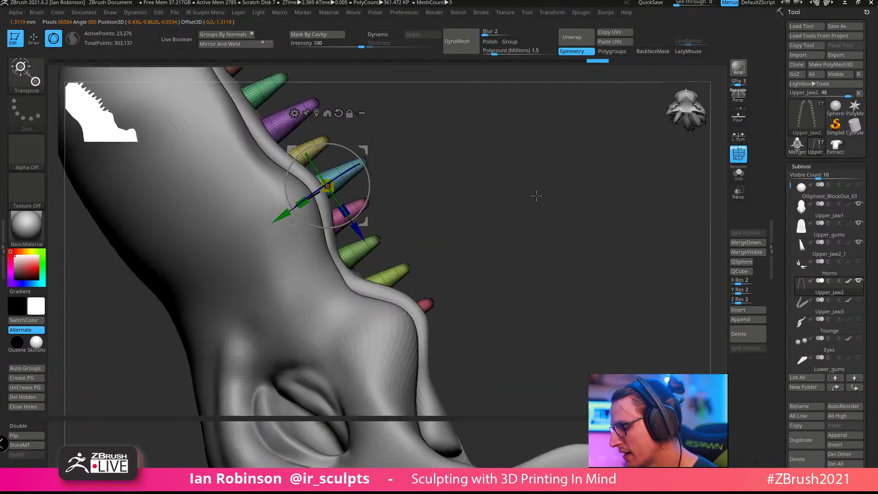
# Step: Isolate the yellow tooth pair second from the rear and push it slightly deeper into the gum
pyautogui.click(393, 287)
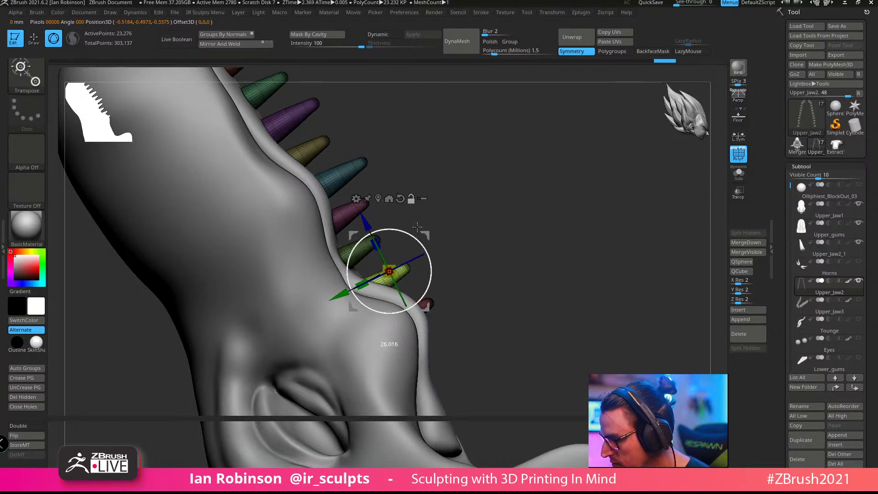
pyautogui.moveTo(342, 300); pyautogui.dragTo(332, 304)
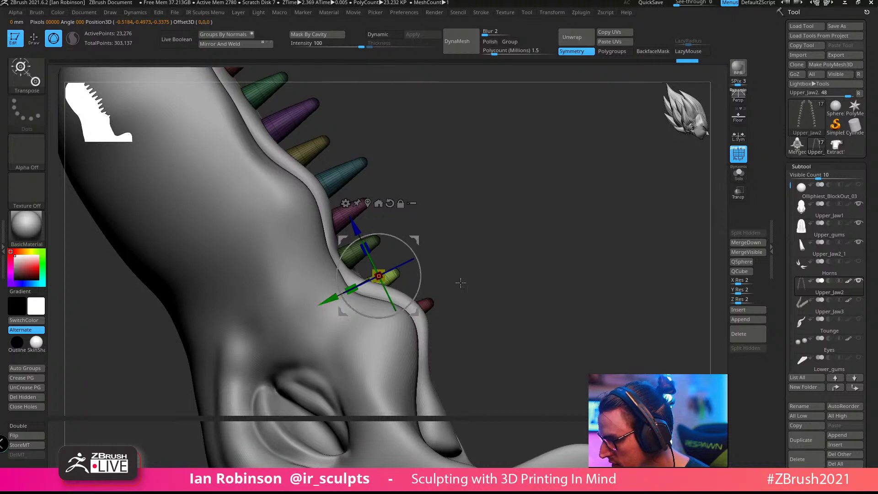
pyautogui.keyDown('ctrl'); pyautogui.click(344, 171); pyautogui.keyUp('ctrl')
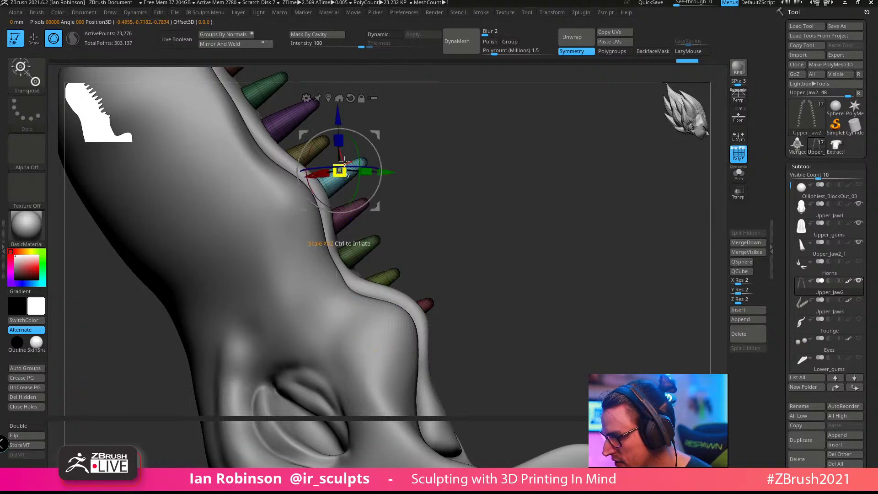
pyautogui.keyDown('ctrl'); pyautogui.click(360, 250); pyautogui.keyUp('ctrl')
pyautogui.keyDown('ctrl'); pyautogui.click(300, 115); pyautogui.keyUp('ctrl')
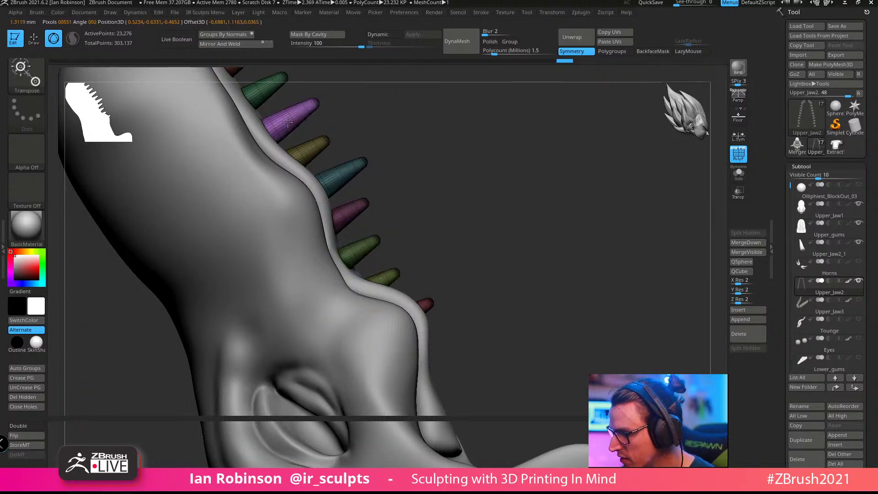
# Step: Isolate the green tooth pair third from the rear, align the gizmo with the tooth's axis and sink it deeper into the gum
pyautogui.keyDown('ctrl'); pyautogui.click(378, 238); pyautogui.keyUp('ctrl')
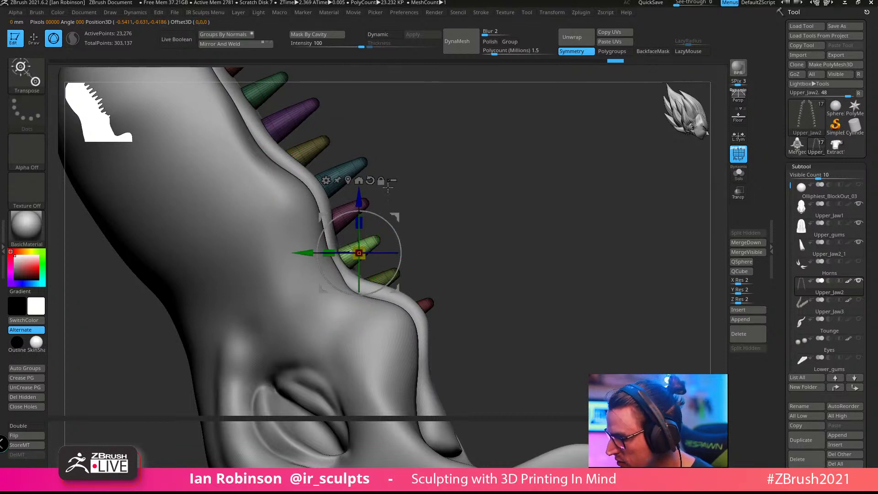
pyautogui.moveTo(399, 232); pyautogui.dragTo(388, 202)
pyautogui.moveTo(310, 281); pyautogui.dragTo(305, 280)
pyautogui.press('q')
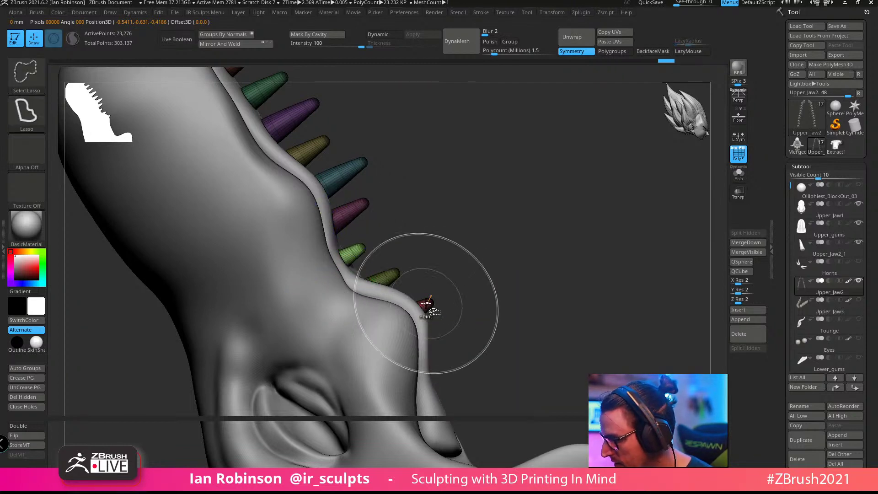
pyautogui.press('w')
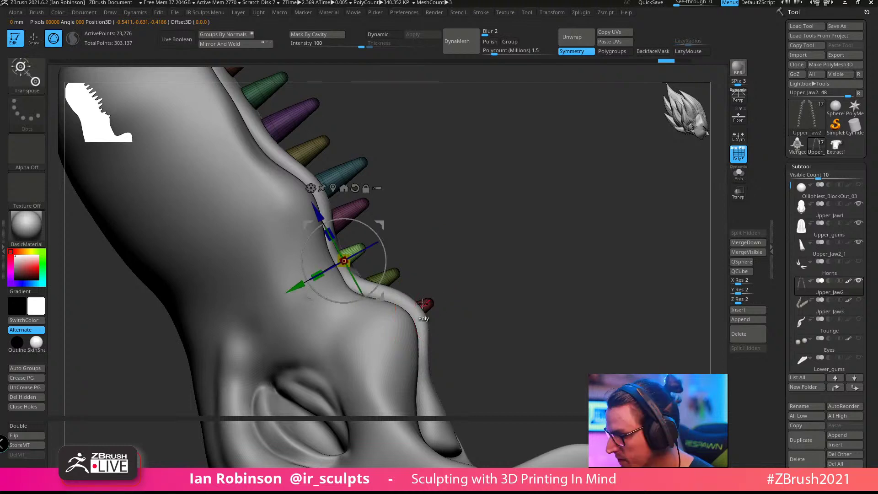
# Step: Isolate the small red rearmost tooth pair, tilt the gizmo along the tooth and pull it farther out of the gum
pyautogui.keyDown('ctrl'); pyautogui.click(425, 305); pyautogui.keyUp('ctrl')
pyautogui.keyDown('alt'); pyautogui.click(434, 230); pyautogui.keyUp('alt')
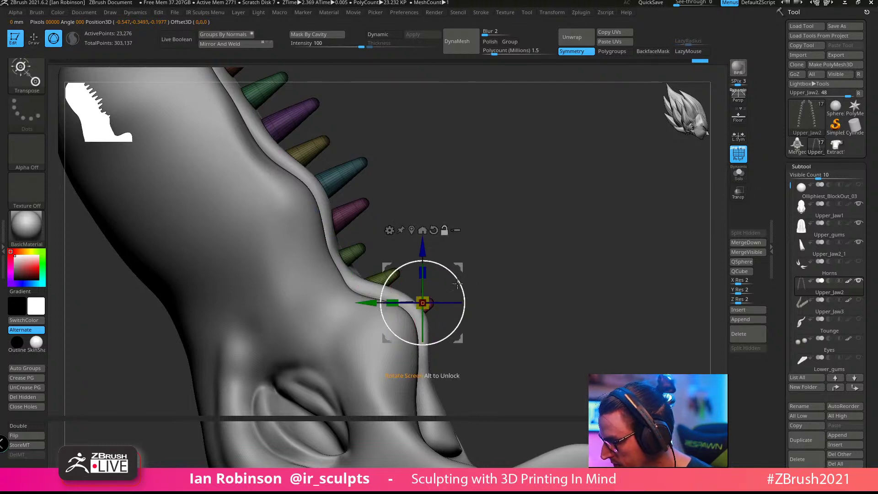
pyautogui.keyDown('alt'); pyautogui.moveTo(459, 282); pyautogui.dragTo(443, 265); pyautogui.keyUp('alt')
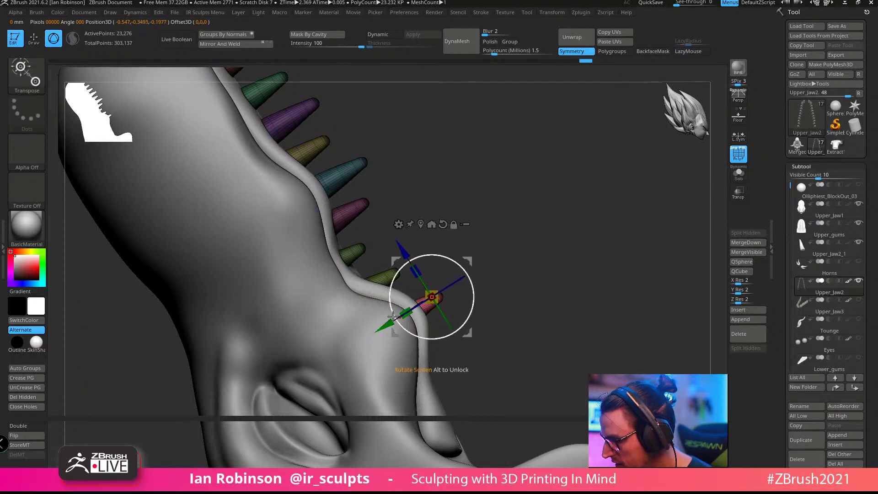
pyautogui.press('q')
pyautogui.press('f')
pyautogui.moveTo(476, 212); pyautogui.dragTo(529, 306)
pyautogui.moveTo(530, 305); pyautogui.dragTo(366, 400, button='right')
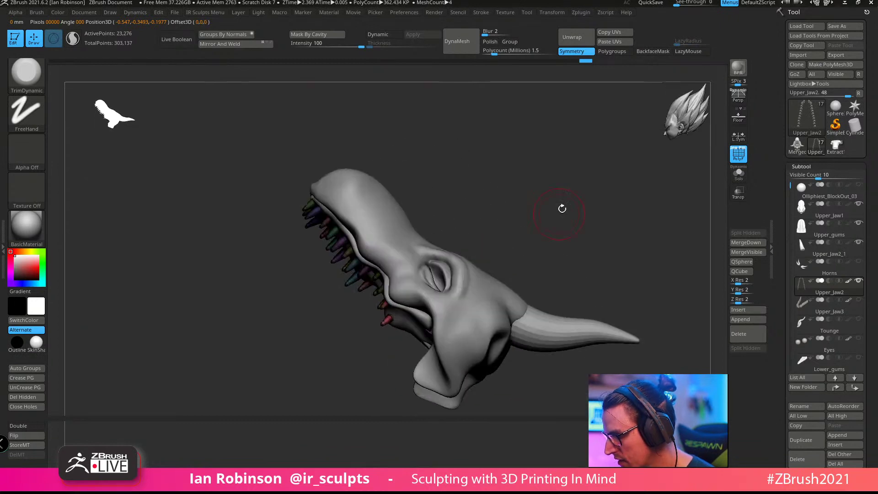
# Step: Isolate the purple tooth pair fifth from the front, align the gizmo to its axis and sink it well into the gum
pyautogui.keyDown('ctrl'); pyautogui.moveTo(568, 198); pyautogui.dragTo(562, 234, button='right'); pyautogui.keyUp('ctrl')
pyautogui.moveTo(556, 183); pyautogui.dragTo(573, 300, button='right')
pyautogui.press('r')
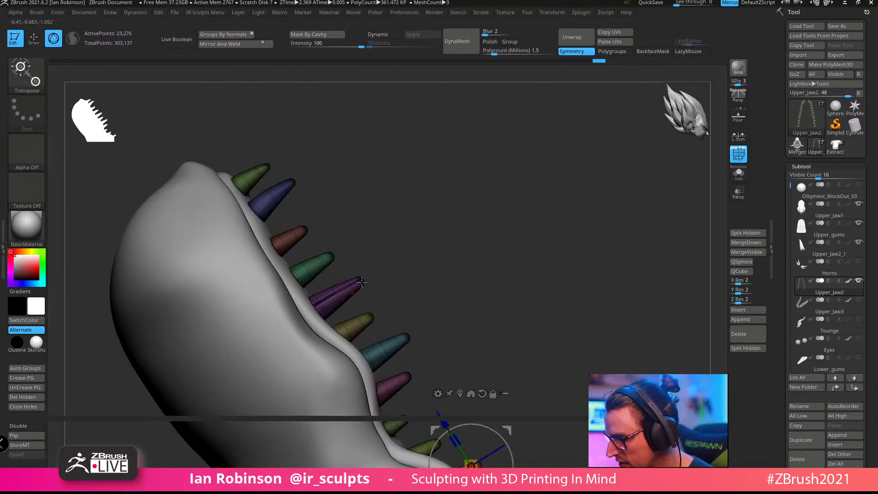
pyautogui.click(337, 303)
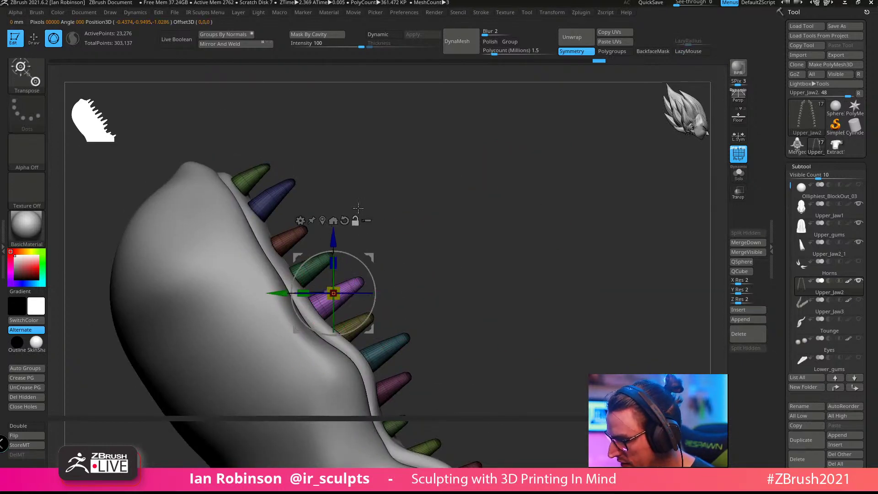
pyautogui.moveTo(367, 270); pyautogui.dragTo(356, 256)
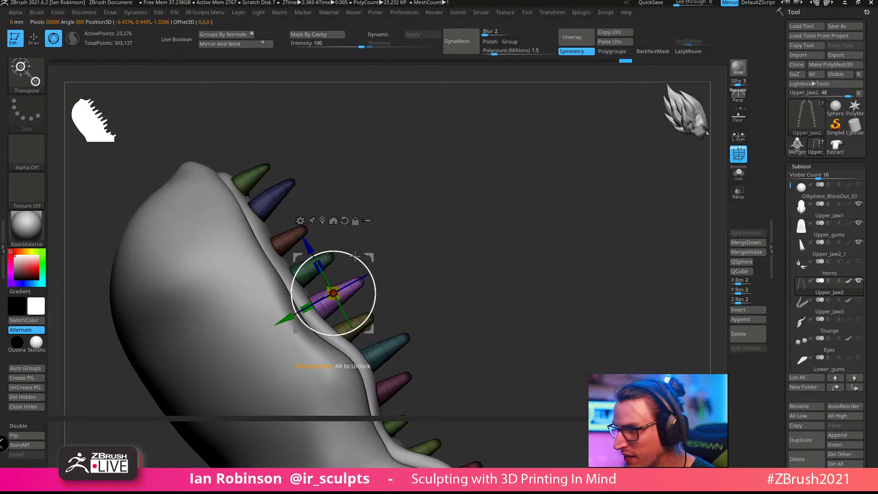
pyautogui.moveTo(285, 320); pyautogui.dragTo(263, 331)
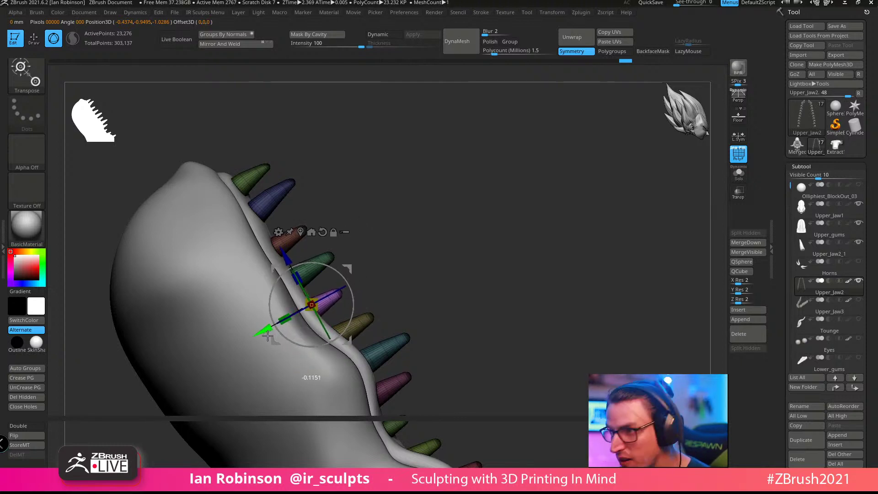
pyautogui.keyDown('alt'); pyautogui.moveTo(476, 243); pyautogui.dragTo(494, 214); pyautogui.keyUp('alt')
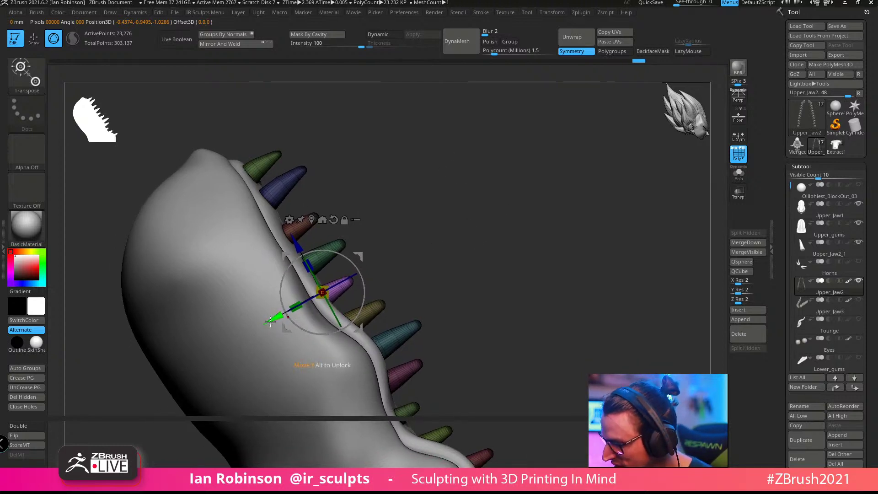
pyautogui.moveTo(276, 321); pyautogui.dragTo(265, 323)
pyautogui.keyDown('alt'); pyautogui.moveTo(483, 274); pyautogui.dragTo(496, 232); pyautogui.keyUp('alt')
pyautogui.moveTo(262, 329); pyautogui.dragTo(267, 327)
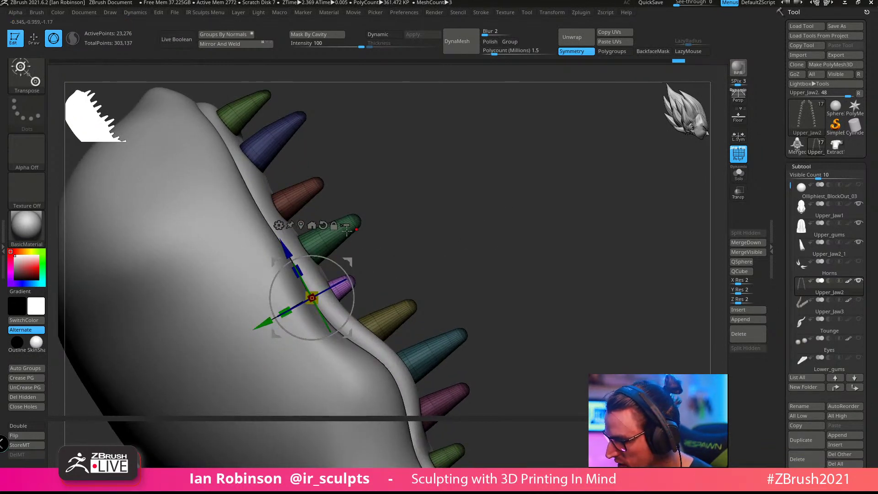
# Step: Isolate the green tooth pair fourth from the front and push it into the gum so it becomes a short tooth
pyautogui.press('q')
pyautogui.press('w')
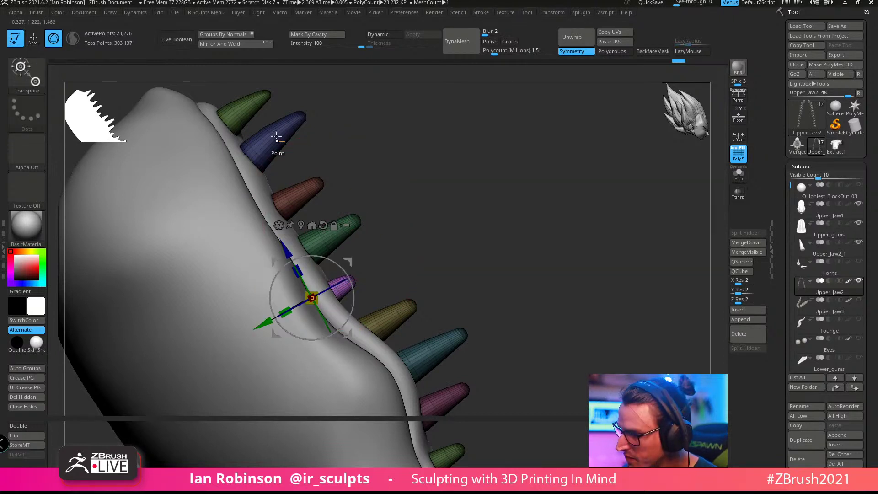
pyautogui.hotkey('ctrl', 'shift')
pyautogui.keyDown('ctrl'); pyautogui.keyDown('shift'); pyautogui.click(329, 239); pyautogui.keyUp('shift'); pyautogui.keyUp('ctrl')
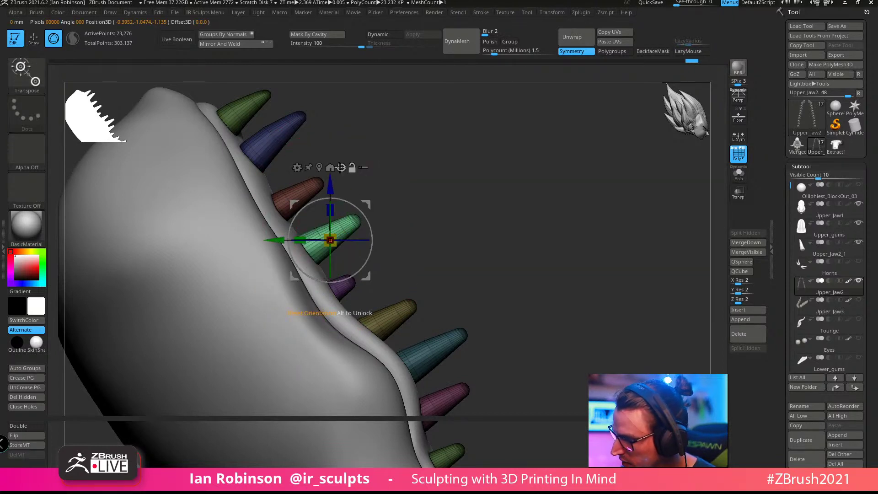
pyautogui.moveTo(343, 245); pyautogui.dragTo(233, 315)
# Step: Isolate the blue tooth pair second from the front, enlarge it and seat it in the gum along its tilted axis
pyautogui.keyDown('alt'); pyautogui.moveTo(438, 172); pyautogui.dragTo(439, 226); pyautogui.keyUp('alt')
pyautogui.keyDown('ctrl'); pyautogui.click(275, 183); pyautogui.keyUp('ctrl')
pyautogui.moveTo(281, 136); pyautogui.dragTo(278, 175)
pyautogui.moveTo(221, 248)
pyautogui.mouseDown()
pyautogui.moveTo(215, 255)
pyautogui.moveTo(229, 242)
pyautogui.mouseUp()
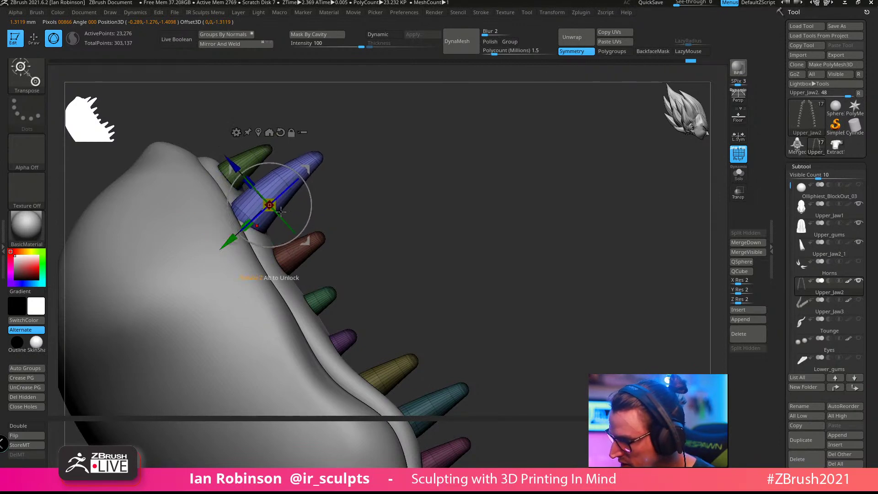
pyautogui.keyDown('shift'); pyautogui.moveTo(391, 185); pyautogui.dragTo(365, 169); pyautogui.keyUp('shift')
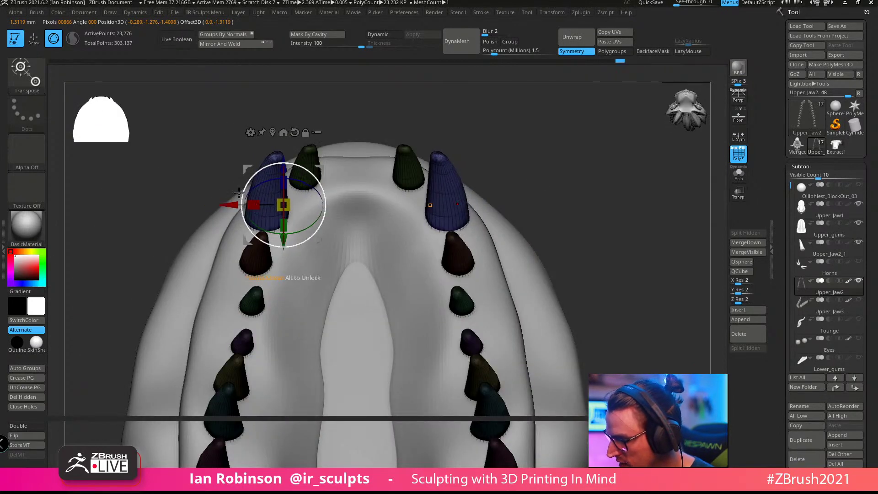
# Step: Show all subtools except the block-out sphere and inspect the upper teeth on the whole head
pyautogui.press('q')
pyautogui.moveTo(564, 192)
pyautogui.mouseDown()
pyautogui.moveTo(523, 184)
pyautogui.moveTo(565, 181)
pyautogui.mouseUp()
pyautogui.keyDown('shift'); pyautogui.click(858, 261); pyautogui.keyUp('shift')
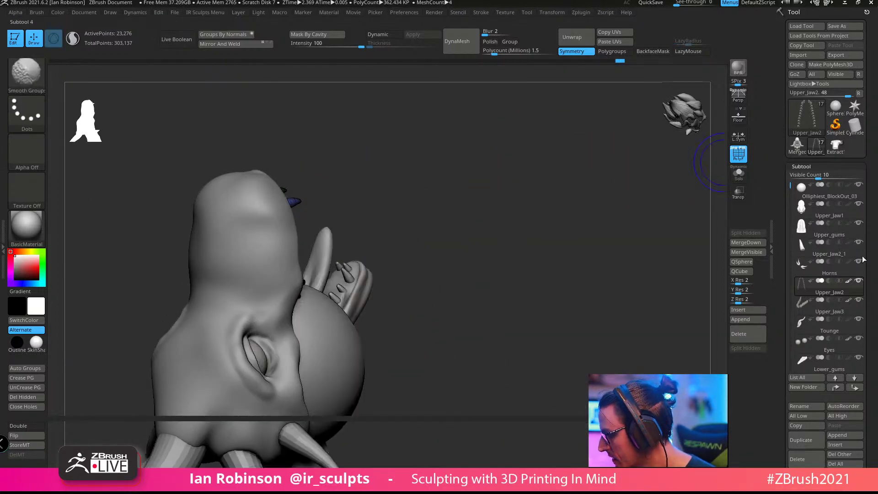
pyautogui.click(857, 185)
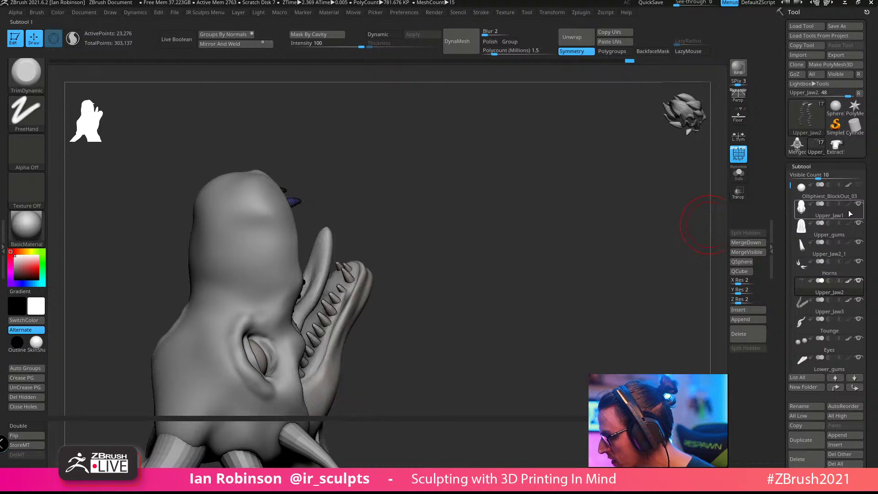
pyautogui.moveTo(608, 256); pyautogui.dragTo(537, 283)
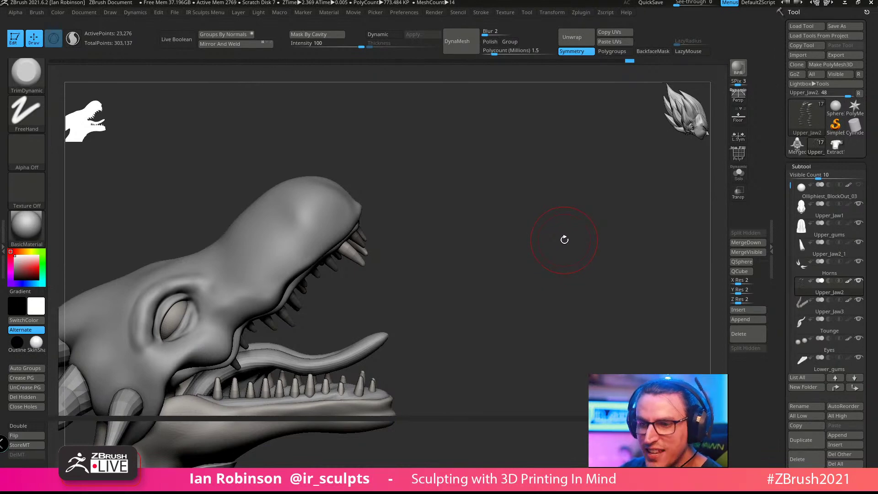
pyautogui.moveTo(564, 239)
pyautogui.mouseDown()
pyautogui.moveTo(541, 171)
pyautogui.moveTo(568, 215)
pyautogui.moveTo(542, 234)
pyautogui.moveTo(587, 169)
pyautogui.moveTo(582, 147)
pyautogui.moveTo(550, 188)
pyautogui.moveTo(551, 202)
pyautogui.moveTo(569, 207)
pyautogui.moveTo(561, 199)
pyautogui.moveTo(571, 186)
pyautogui.moveTo(555, 201)
pyautogui.mouseUp()
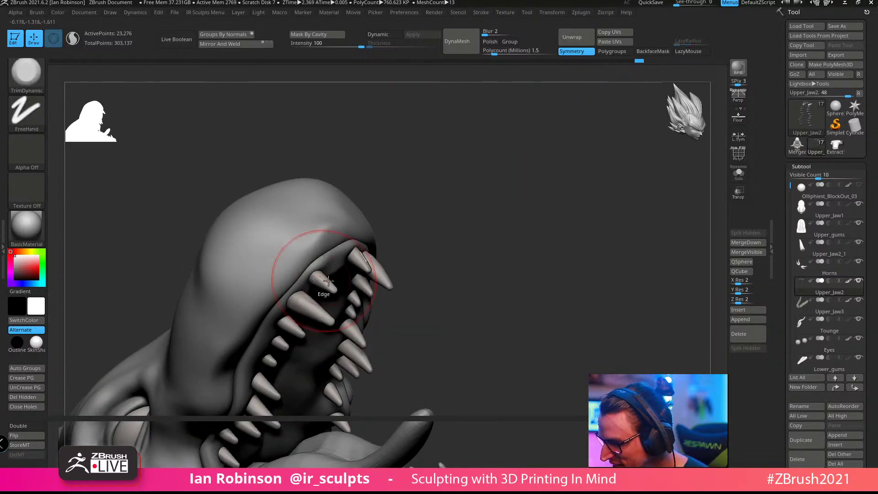
# Step: Isolate the front tooth pair, reset the gizmo orientation and scale both teeth up
pyautogui.press('w')
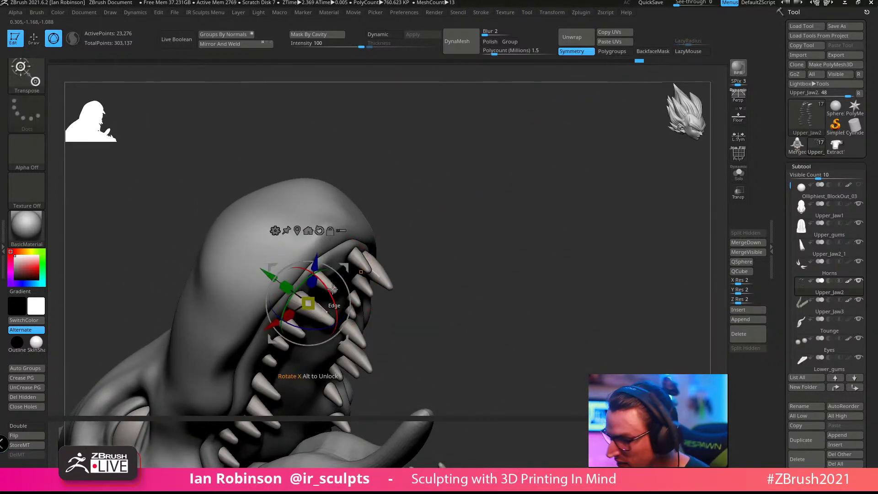
pyautogui.click(369, 257)
pyautogui.keyDown('shift'); pyautogui.moveTo(510, 206); pyautogui.dragTo(509, 200); pyautogui.keyUp('shift')
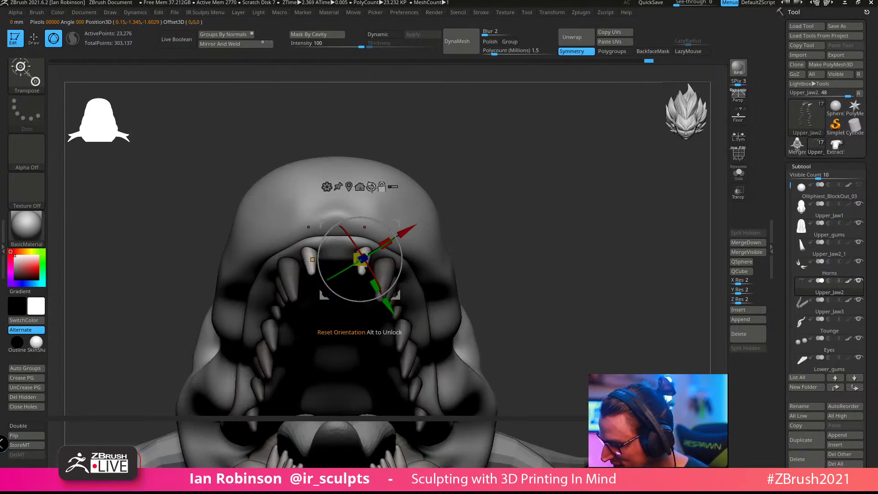
pyautogui.click(372, 187)
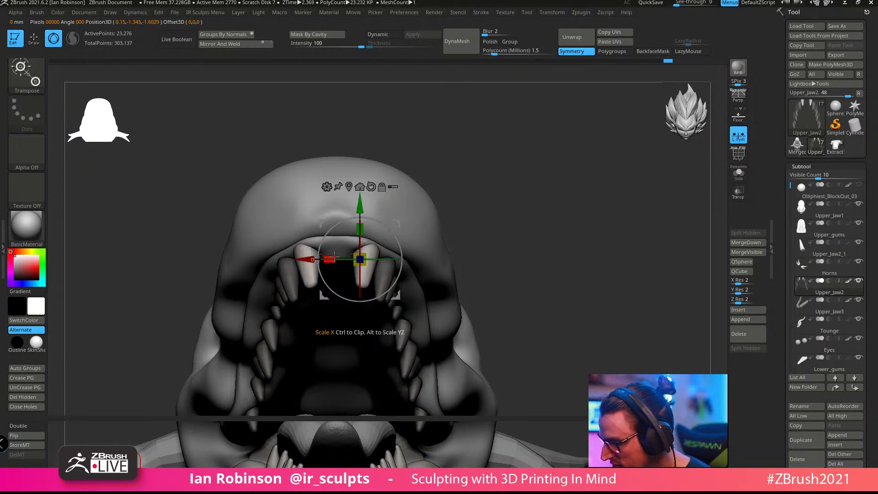
pyautogui.moveTo(339, 258); pyautogui.dragTo(340, 258)
# Step: Reposition the enlarged front tooth pair on the gum, bringing it closer to the midline and adjusting its tilt
pyautogui.moveTo(527, 206)
pyautogui.mouseDown()
pyautogui.moveTo(535, 173)
pyautogui.moveTo(540, 212)
pyautogui.mouseUp()
pyautogui.moveTo(398, 253); pyautogui.dragTo(396, 246)
pyautogui.moveTo(396, 224); pyautogui.dragTo(384, 220)
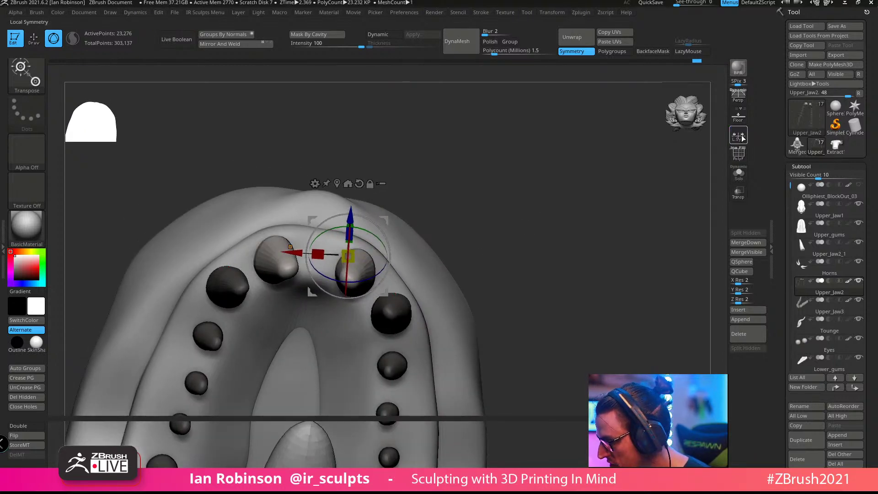
pyautogui.moveTo(645, 179); pyautogui.dragTo(593, 169)
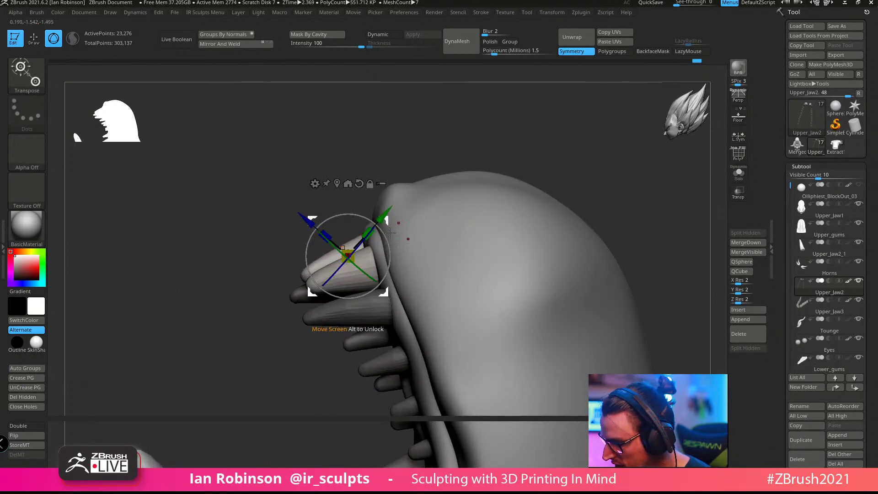
pyautogui.keyDown('alt'); pyautogui.moveTo(395, 259); pyautogui.dragTo(395, 260); pyautogui.keyUp('alt')
pyautogui.moveTo(376, 247); pyautogui.dragTo(459, 225)
pyautogui.moveTo(402, 241); pyautogui.dragTo(337, 270)
pyautogui.moveTo(475, 146); pyautogui.dragTo(532, 186)
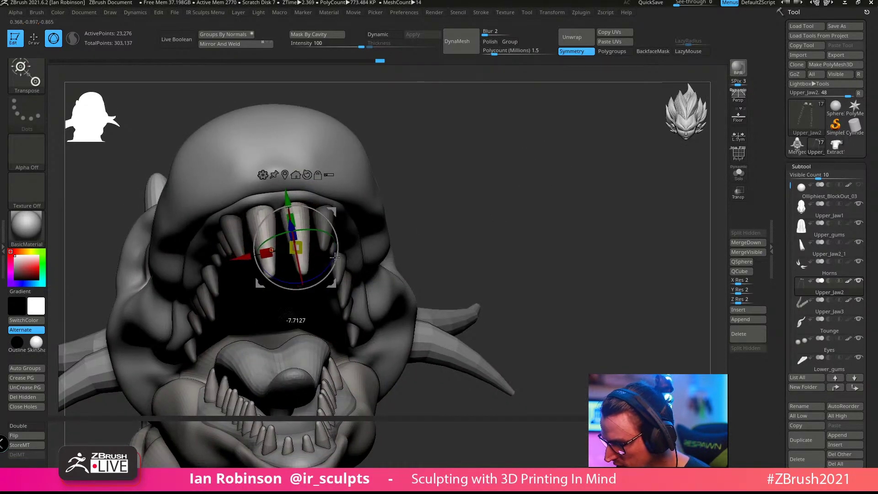
# Step: Seat the front tooth pair higher into the gum along its length and check the result on the whole head
pyautogui.moveTo(530, 188); pyautogui.dragTo(521, 288)
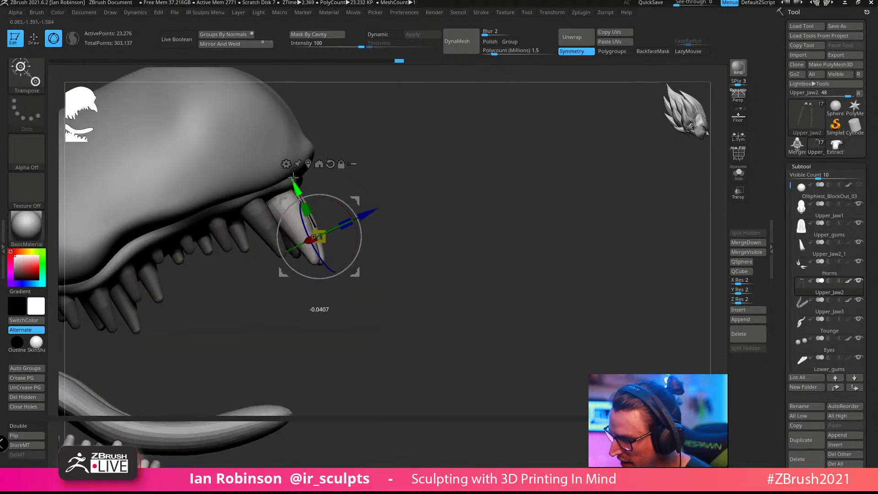
pyautogui.moveTo(293, 178); pyautogui.dragTo(271, 130)
pyautogui.moveTo(361, 169); pyautogui.dragTo(565, 168)
pyautogui.moveTo(330, 319); pyautogui.dragTo(339, 320)
pyautogui.moveTo(560, 166); pyautogui.dragTo(450, 180)
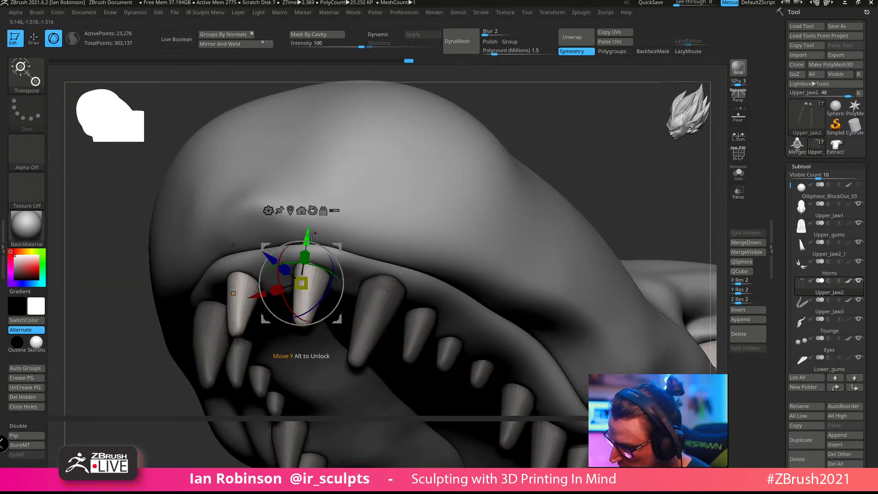
pyautogui.moveTo(312, 234); pyautogui.dragTo(314, 226)
pyautogui.moveTo(562, 160)
pyautogui.mouseDown()
pyautogui.moveTo(541, 137)
pyautogui.moveTo(539, 145)
pyautogui.moveTo(588, 146)
pyautogui.moveTo(539, 151)
pyautogui.moveTo(555, 177)
pyautogui.moveTo(531, 204)
pyautogui.moveTo(559, 201)
pyautogui.moveTo(574, 178)
pyautogui.moveTo(549, 212)
pyautogui.moveTo(567, 176)
pyautogui.mouseUp()
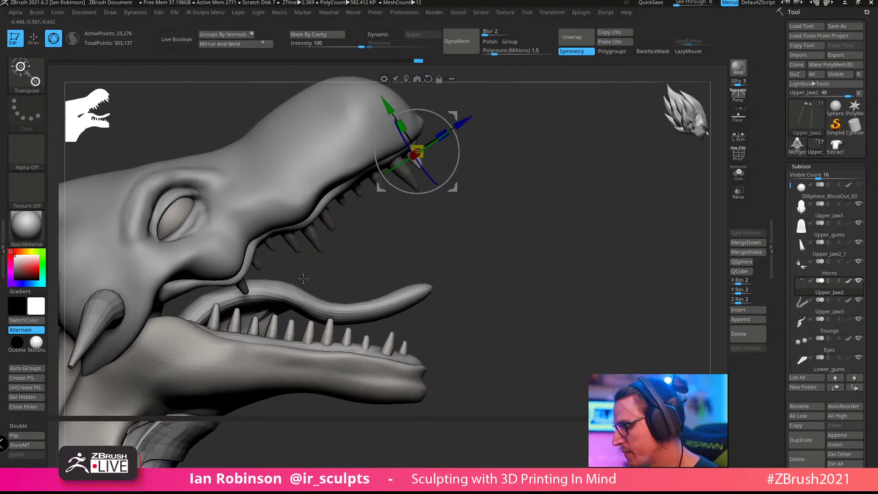
pyautogui.press('q')
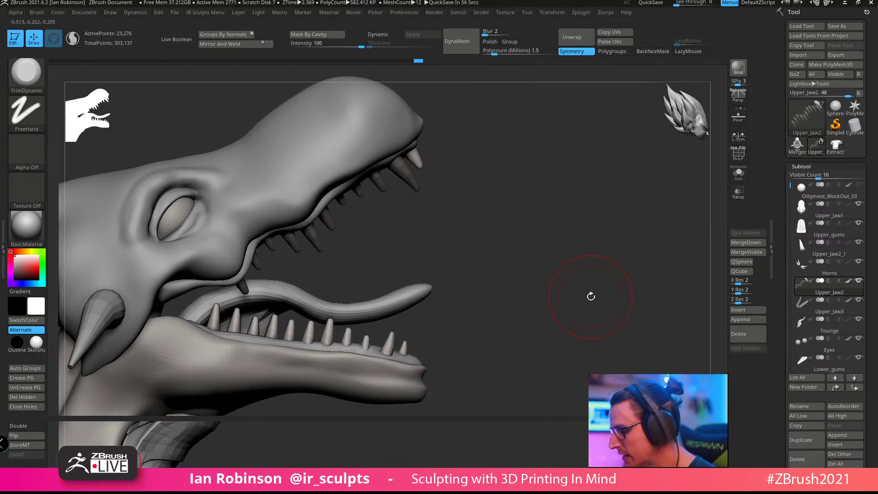
pyautogui.moveTo(527, 198)
pyautogui.mouseDown()
pyautogui.moveTo(525, 186)
pyautogui.moveTo(564, 271)
pyautogui.moveTo(576, 242)
pyautogui.moveTo(451, 161)
pyautogui.mouseUp()
pyautogui.press('r')
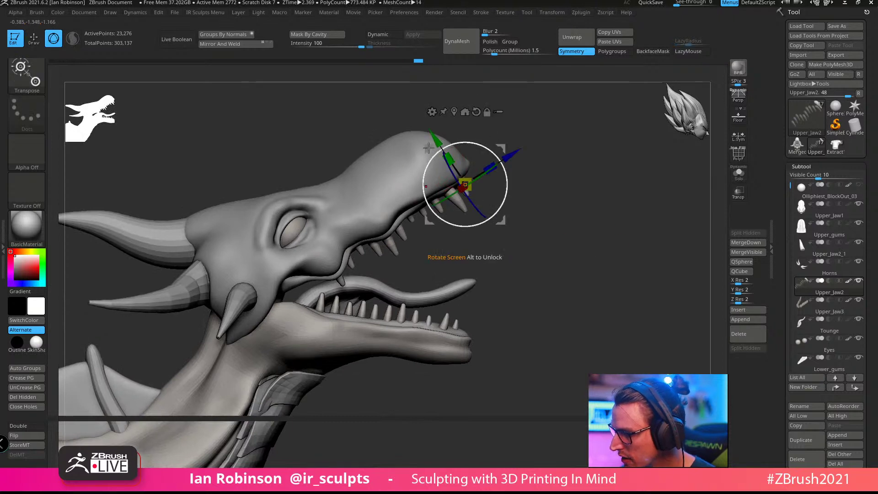
# Step: Reset the gizmo on the upper teeth, return to draw mode, and save the dragon tool over its existing file
pyautogui.click(476, 111)
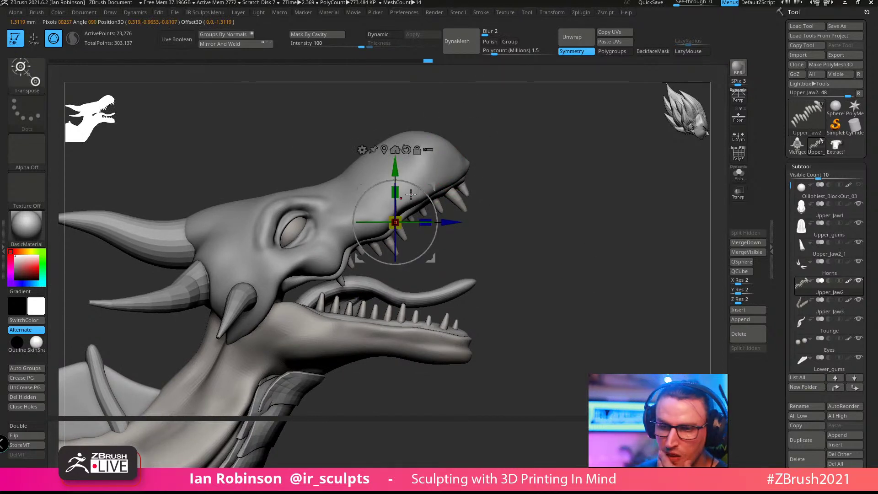
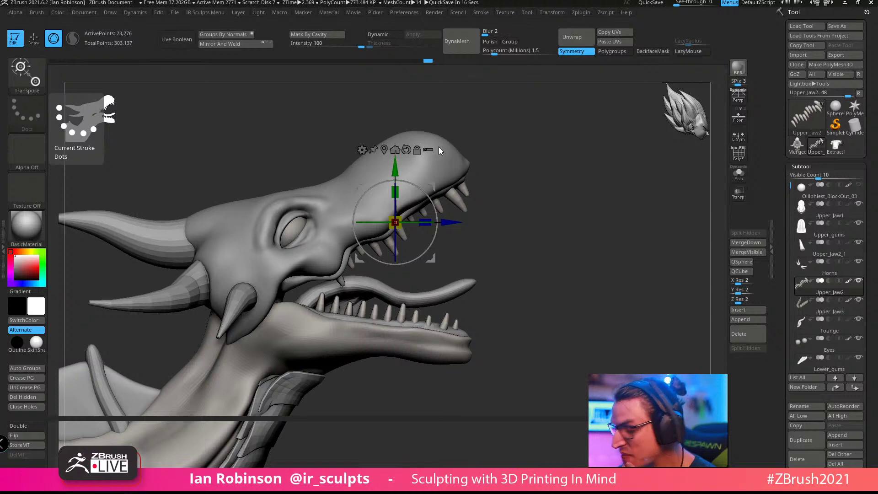
pyautogui.moveTo(555, 257); pyautogui.dragTo(534, 215)
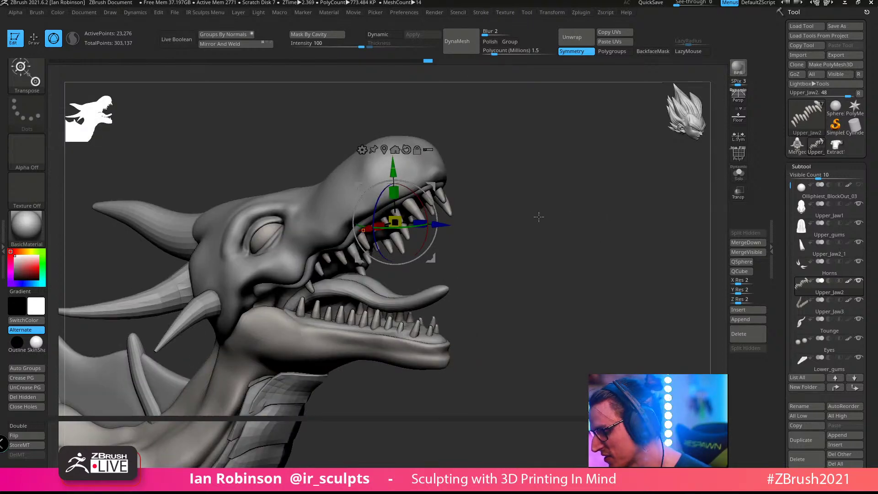
pyautogui.press('q')
pyautogui.moveTo(574, 198); pyautogui.dragTo(676, 157)
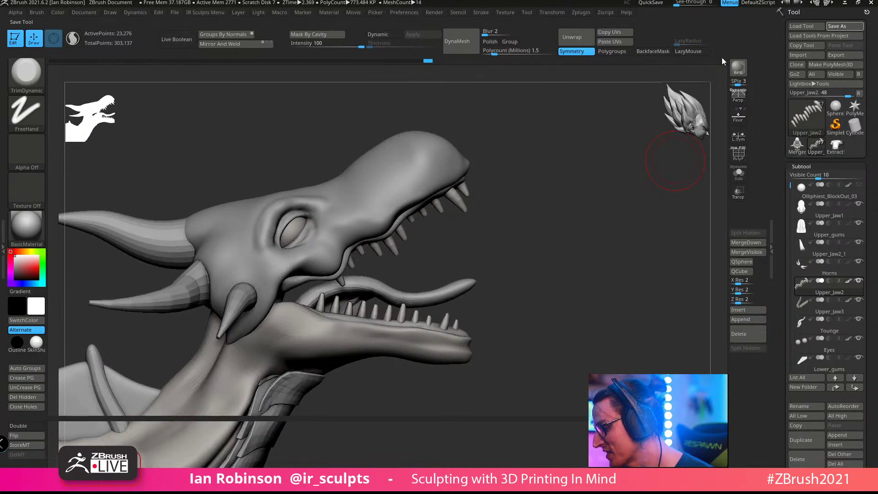
pyautogui.press('Return')
pyautogui.press('Left')
pyautogui.press('Return')
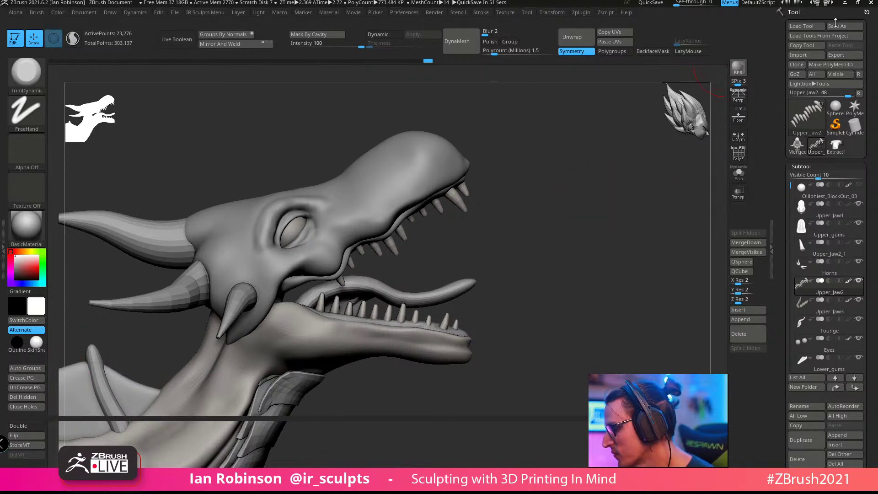
# Step: Search the 2TB Storage (E:) drive for "alien fish" among the loadable tool files
pyautogui.click(818, 30)
pyautogui.press('Escape')
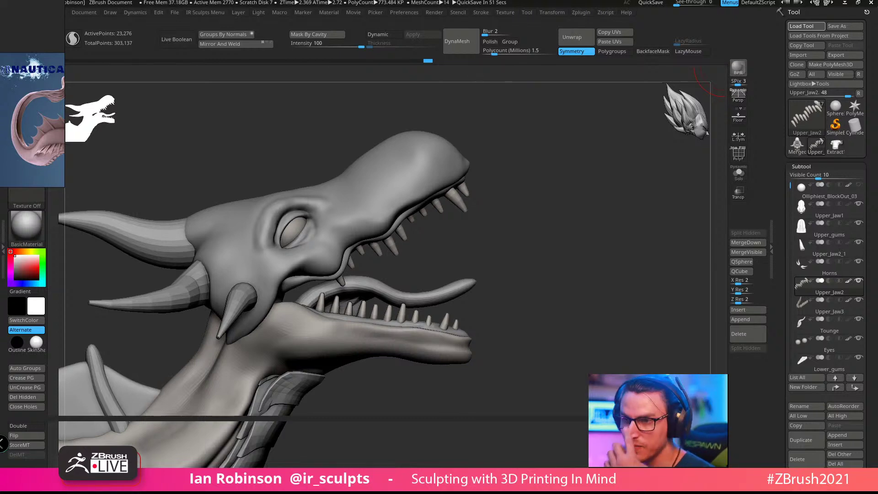
pyautogui.moveTo(396, 489); pyautogui.dragTo(347, 114)
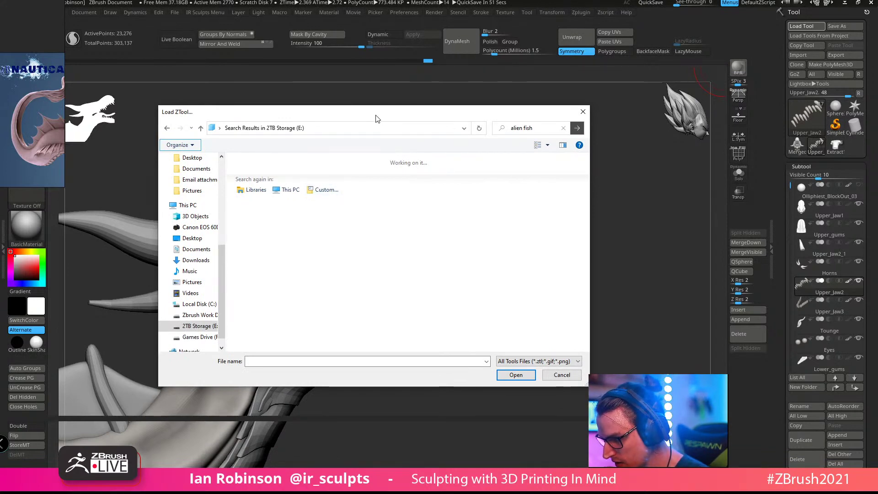
pyautogui.moveTo(377, 116); pyautogui.dragTo(0, 100)
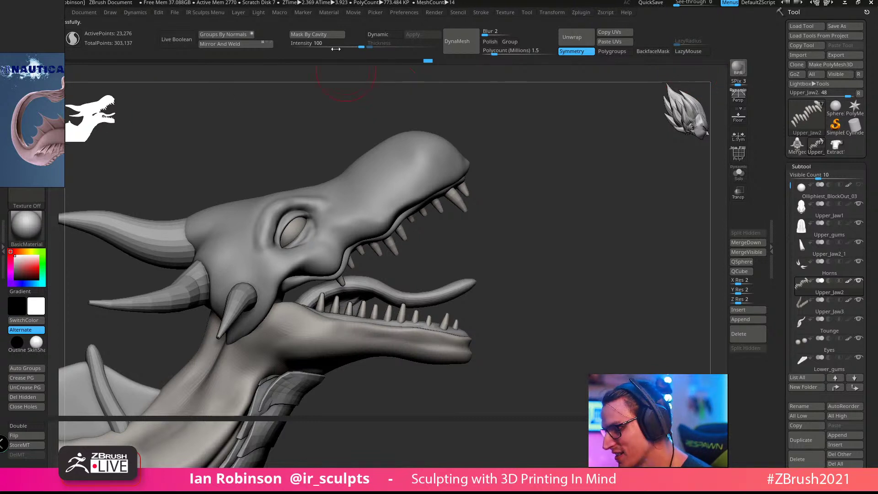
# Step: Open the Alien Fish project, saving the changes to the current project
pyautogui.click(159, 14)
pyautogui.click(227, 13)
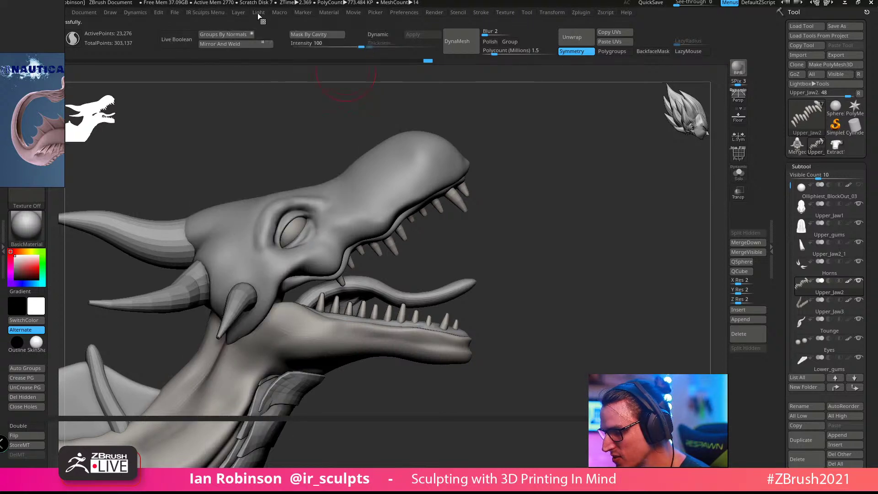
pyautogui.click(174, 12)
pyautogui.click(203, 29)
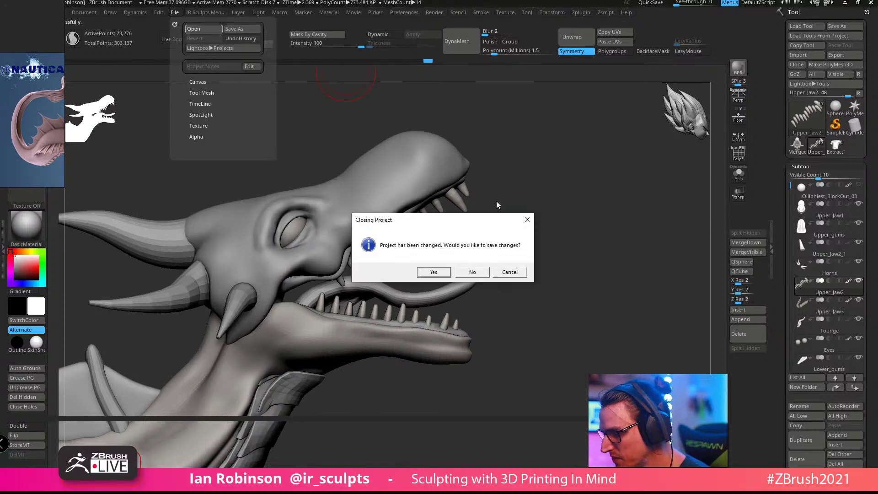
pyautogui.click(432, 272)
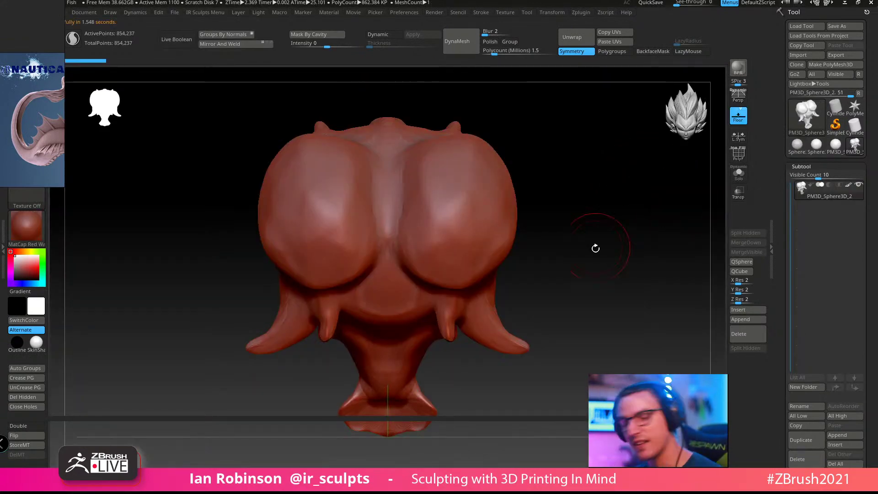
# Step: Examine the alien fish model from the front, back, sides and above
pyautogui.keyDown('alt'); pyautogui.moveTo(614, 270); pyautogui.dragTo(588, 218); pyautogui.keyUp('alt')
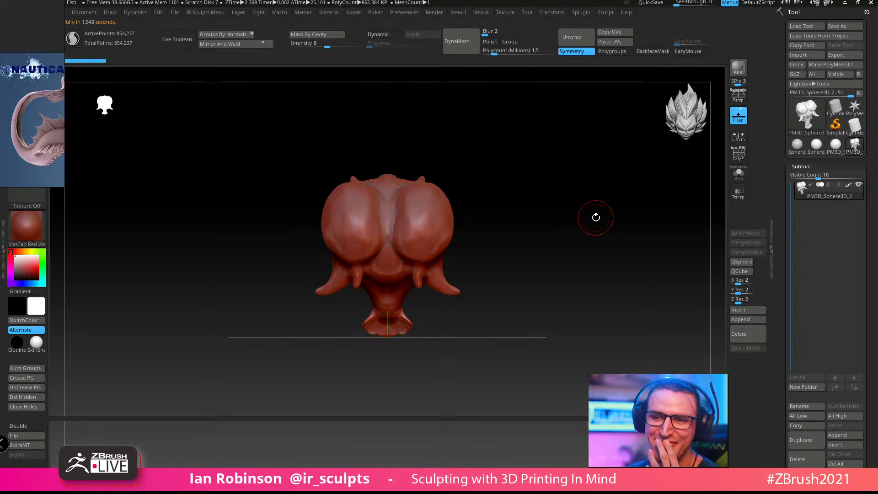
pyautogui.moveTo(595, 217); pyautogui.dragTo(539, 242)
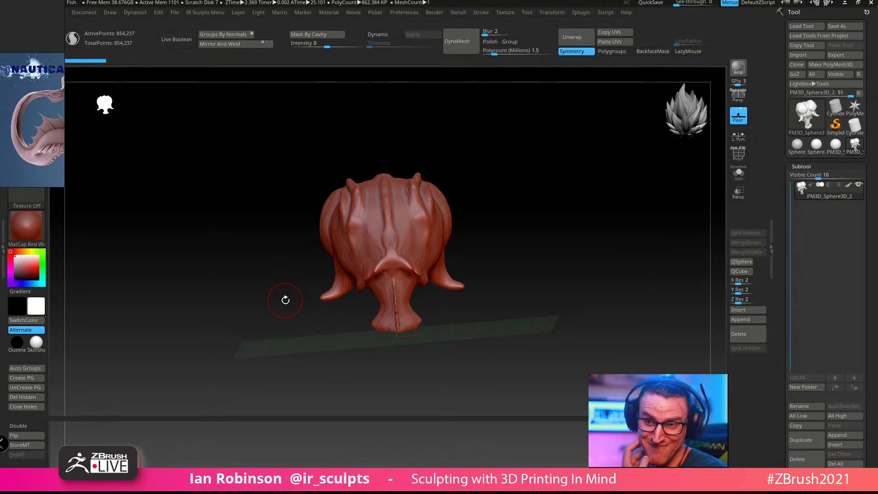
pyautogui.moveTo(329, 322)
pyautogui.mouseDown()
pyautogui.moveTo(266, 321)
pyautogui.moveTo(310, 333)
pyautogui.moveTo(357, 370)
pyautogui.moveTo(486, 347)
pyautogui.mouseUp()
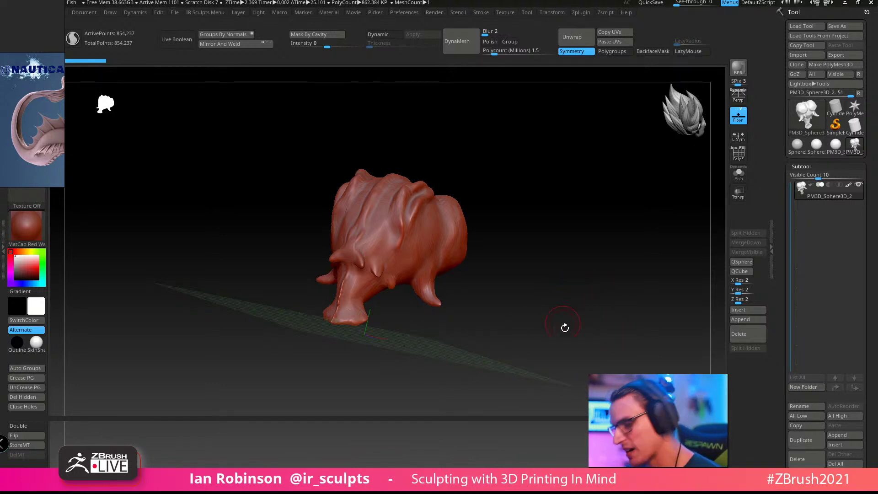
pyautogui.moveTo(591, 280)
pyautogui.mouseDown()
pyautogui.moveTo(556, 297)
pyautogui.moveTo(528, 290)
pyautogui.mouseUp()
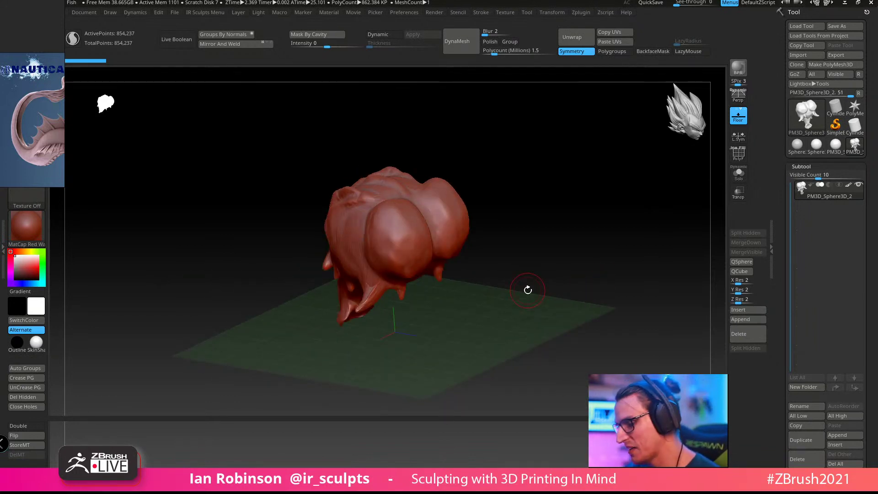
pyautogui.moveTo(530, 298)
pyautogui.mouseDown()
pyautogui.moveTo(523, 249)
pyautogui.moveTo(549, 229)
pyautogui.mouseUp()
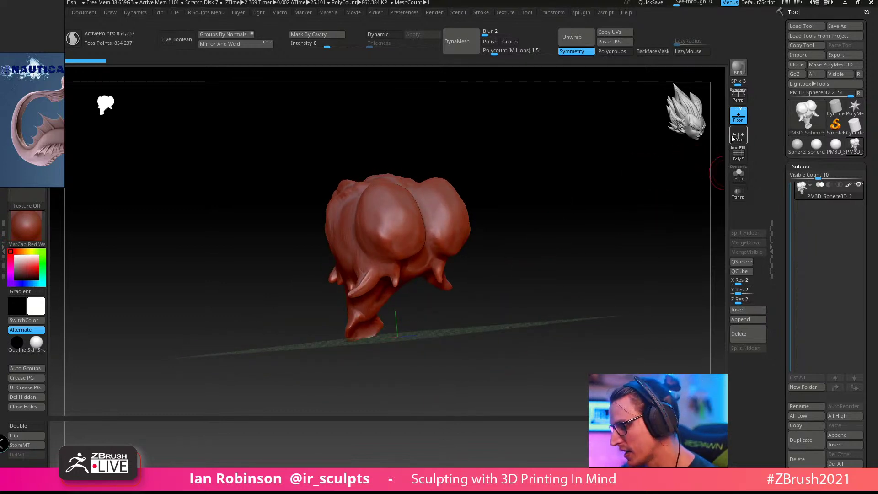
# Step: Hide the floor grid, switch back to the dragon, apply the SkinShade4 material and set the document background gradient range to 0
pyautogui.click(737, 116)
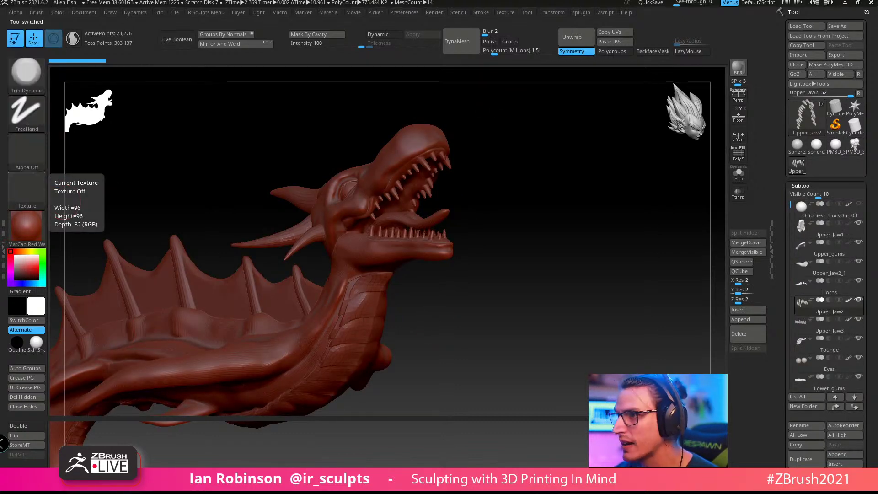
pyautogui.click(41, 341)
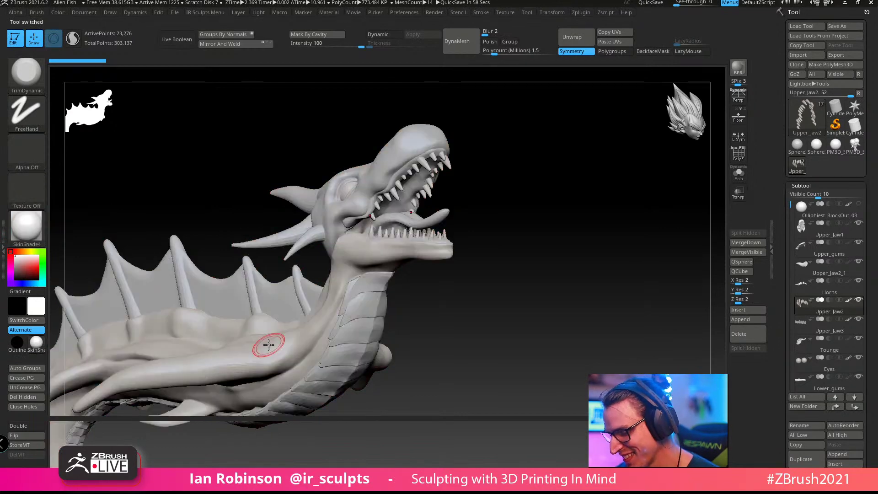
pyautogui.keyDown('alt'); pyautogui.moveTo(494, 256); pyautogui.dragTo(561, 222); pyautogui.keyUp('alt')
pyautogui.click(84, 12)
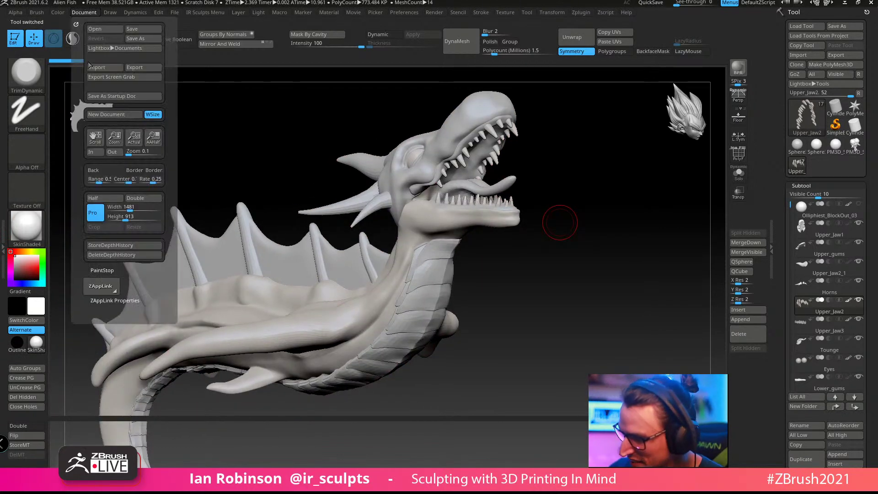
pyautogui.moveTo(99, 182); pyautogui.dragTo(57, 233)
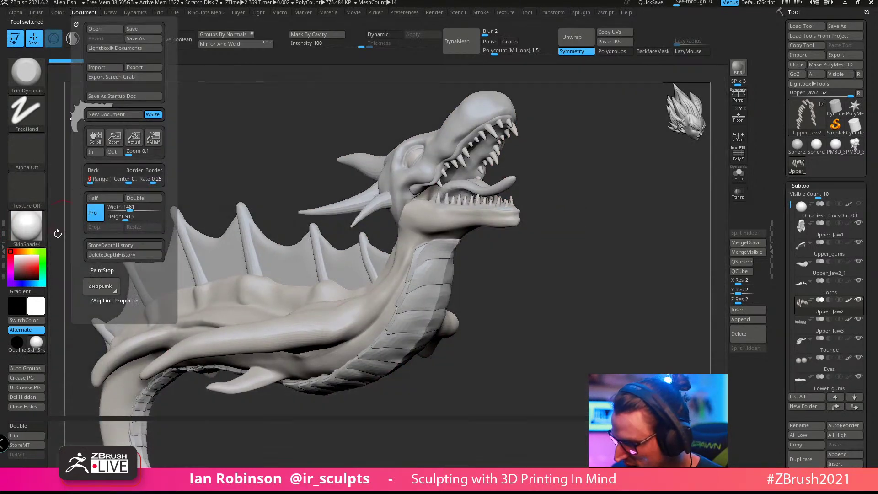
# Step: Select the Upper_Jaw1 subtool and place the move gizmo beside the dragon's eye with multi-subtool transposing enabled
pyautogui.moveTo(579, 275); pyautogui.dragTo(564, 192)
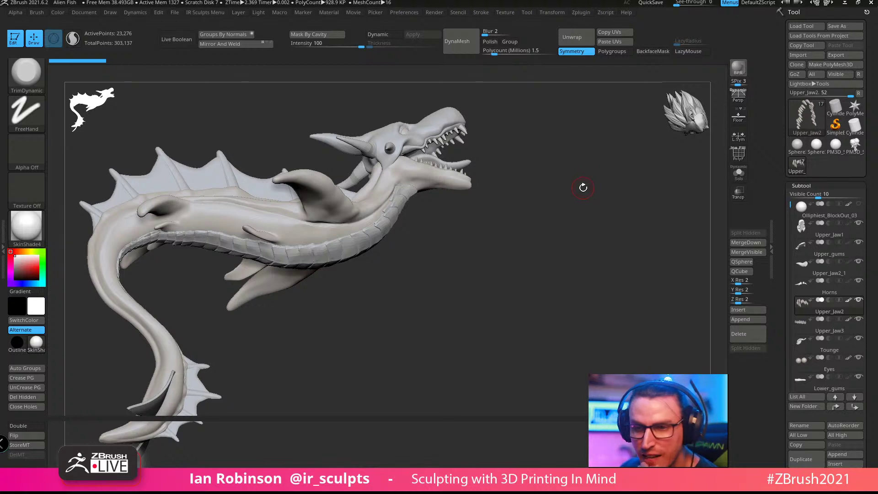
pyautogui.moveTo(563, 256); pyautogui.dragTo(575, 316)
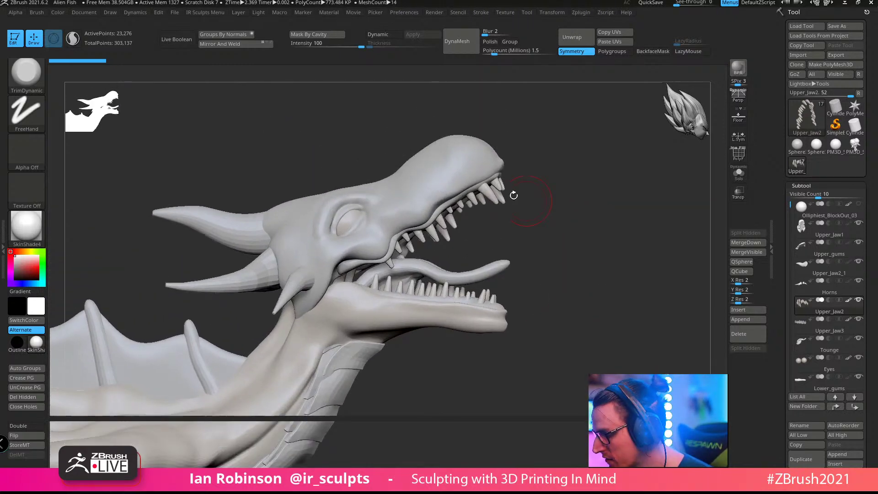
pyautogui.keyDown('alt'); pyautogui.click(450, 171); pyautogui.keyUp('alt')
pyautogui.moveTo(550, 218); pyautogui.dragTo(584, 215)
pyautogui.press('w')
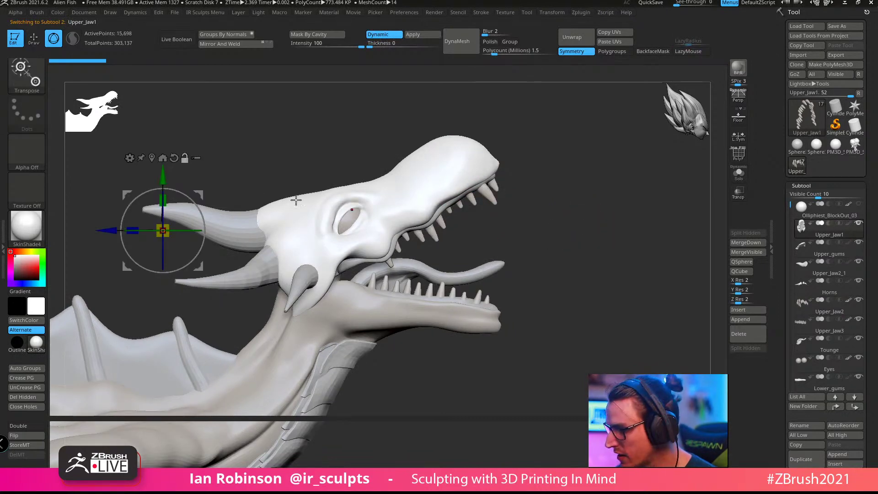
pyautogui.click(380, 220)
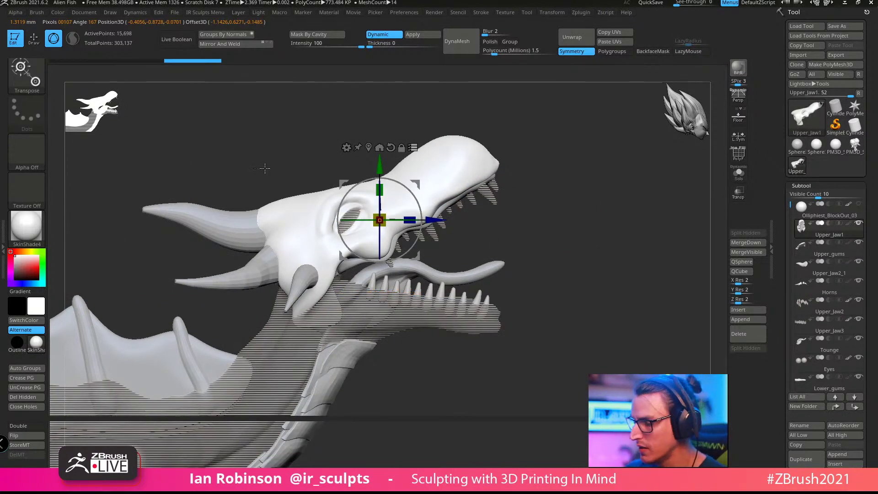
# Step: Limit the multi-subtool transpose selection to the upper head parts, excluding the body, lower jaw and tongue
pyautogui.hotkey('ctrl', 'shift')
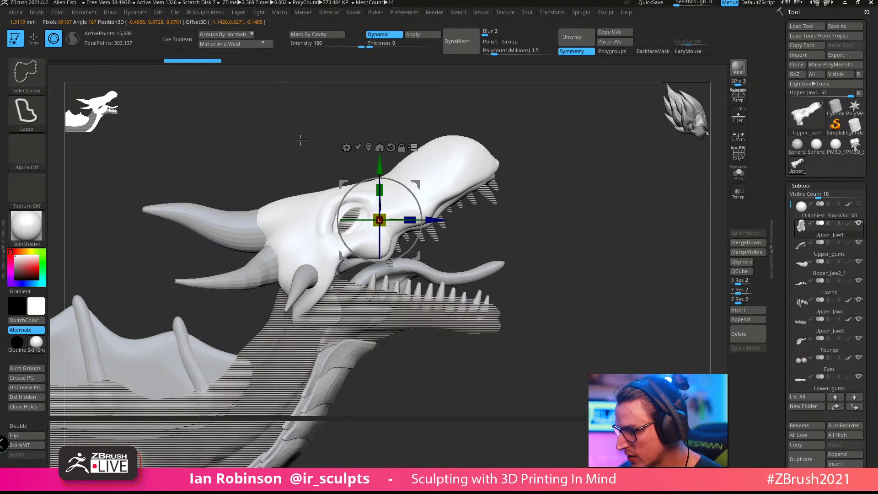
pyautogui.moveTo(218, 139)
pyautogui.keyDown('ctrl'); pyautogui.keyDown('shift'); pyautogui.mouseDown()
pyautogui.moveTo(235, 282)
pyautogui.moveTo(530, 115)
pyautogui.mouseUp(); pyautogui.keyUp('shift'); pyautogui.keyUp('ctrl')
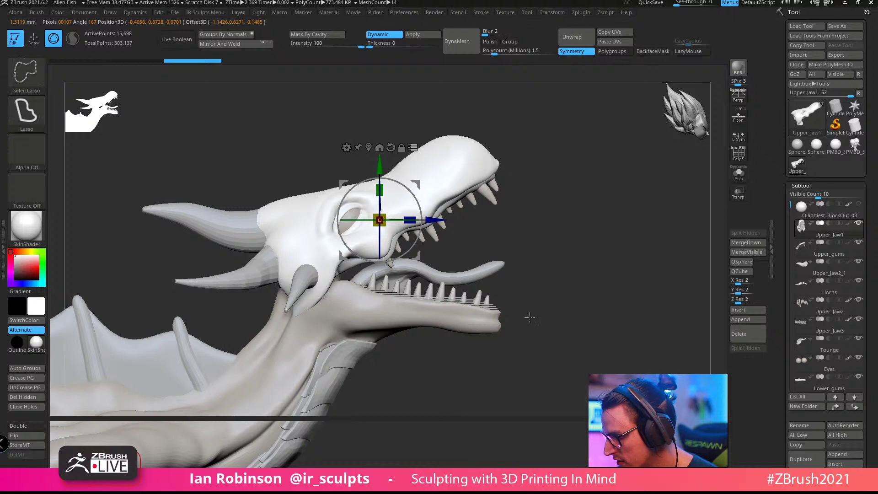
pyautogui.moveTo(531, 317)
pyautogui.mouseDown()
pyautogui.moveTo(448, 315)
pyautogui.moveTo(272, 256)
pyautogui.moveTo(453, 422)
pyautogui.mouseUp()
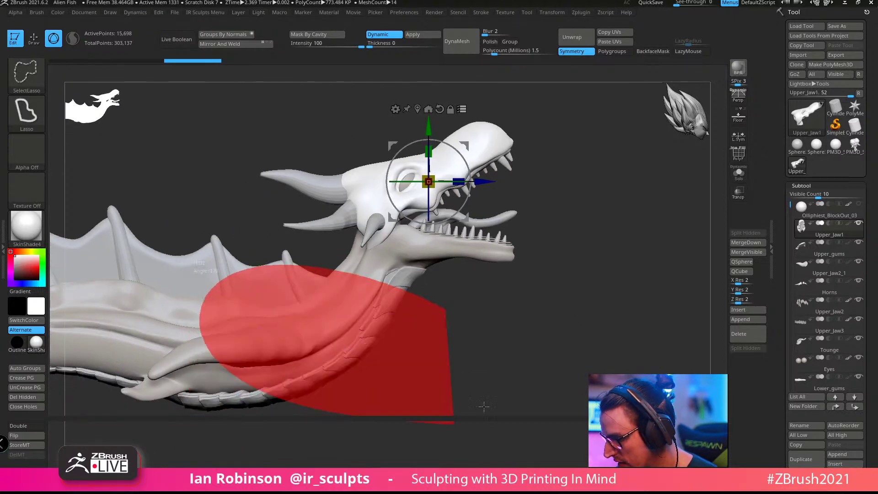
pyautogui.moveTo(507, 384)
pyautogui.keyDown('alt'); pyautogui.mouseDown()
pyautogui.moveTo(523, 309)
pyautogui.moveTo(578, 288)
pyautogui.moveTo(639, 177)
pyautogui.mouseUp(); pyautogui.keyUp('alt')
pyautogui.moveTo(396, 258)
pyautogui.keyDown('ctrl'); pyautogui.keyDown('alt'); pyautogui.keyDown('shift'); pyautogui.mouseDown()
pyautogui.moveTo(339, 404)
pyautogui.moveTo(366, 393)
pyautogui.mouseUp(); pyautogui.keyUp('shift'); pyautogui.keyUp('alt'); pyautogui.keyUp('ctrl')
pyautogui.moveTo(644, 165)
pyautogui.keyDown('alt'); pyautogui.mouseDown()
pyautogui.moveTo(488, 321)
pyautogui.moveTo(458, 372)
pyautogui.moveTo(510, 405)
pyautogui.moveTo(492, 405)
pyautogui.mouseUp(); pyautogui.keyUp('alt')
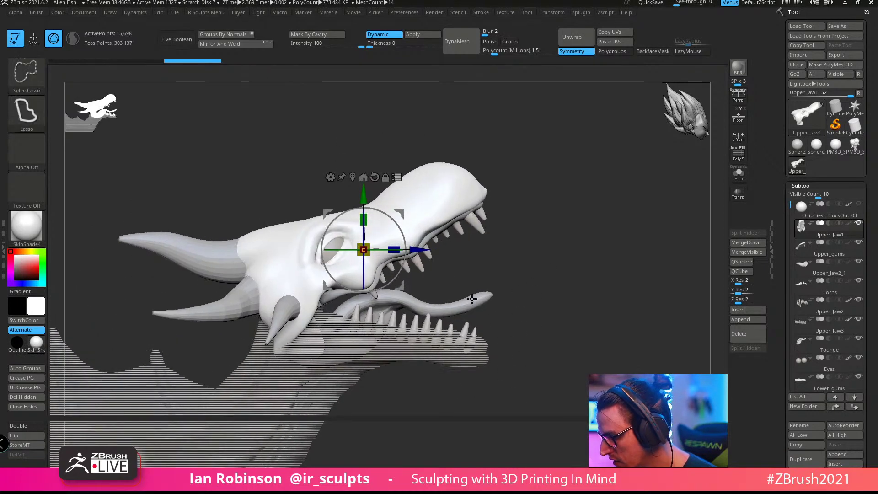
pyautogui.keyDown('ctrl'); pyautogui.keyDown('shift'); pyautogui.click(462, 315); pyautogui.keyUp('shift'); pyautogui.keyUp('ctrl')
# Step: Move the gizmo to the jaw hinge, undo a trial downward rotation of the head, and exclude the lower teeth from the selection
pyautogui.keyDown('alt'); pyautogui.moveTo(588, 280); pyautogui.dragTo(575, 292); pyautogui.keyUp('alt')
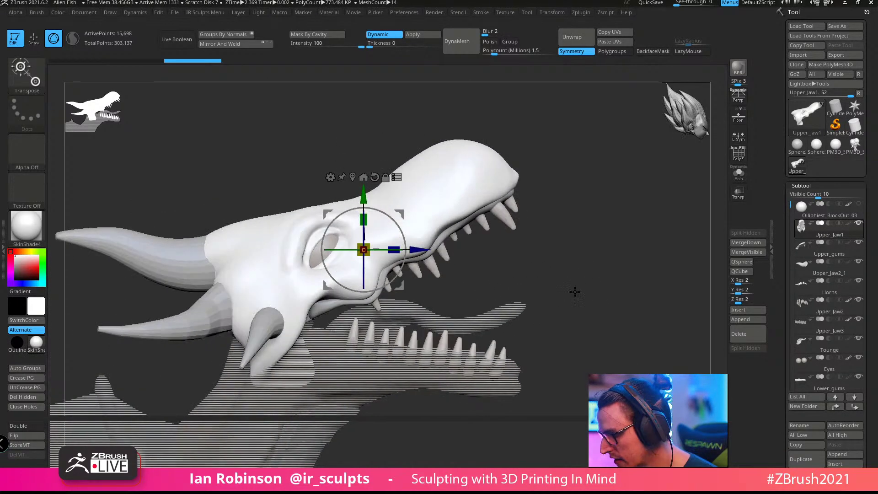
pyautogui.keyDown('alt'); pyautogui.moveTo(400, 217); pyautogui.dragTo(328, 267); pyautogui.keyUp('alt')
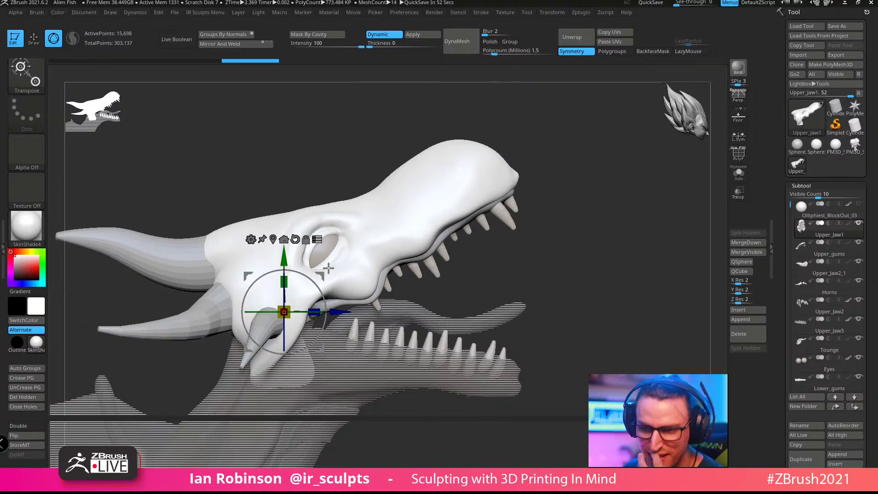
pyautogui.moveTo(331, 301); pyautogui.dragTo(330, 306)
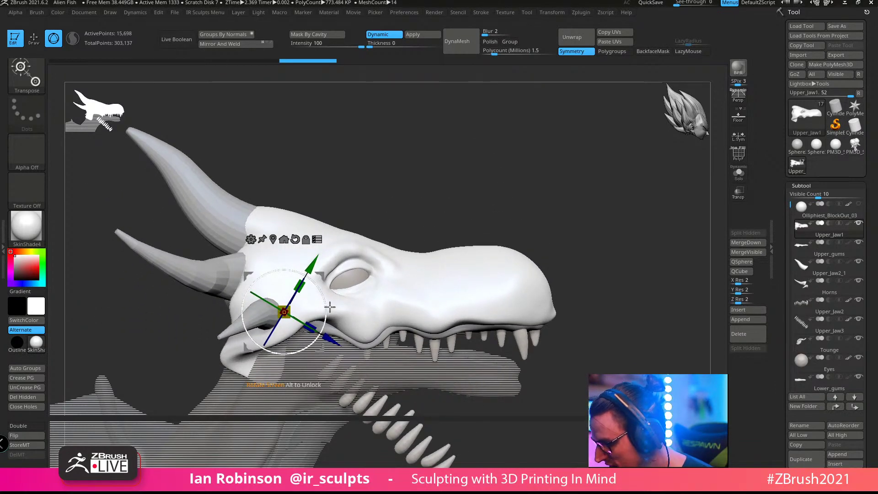
pyautogui.hotkey('ctrl', 'z')
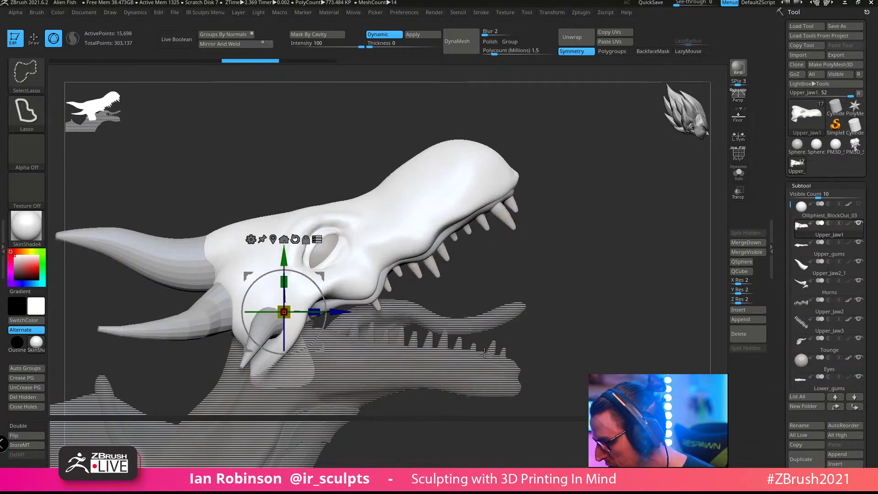
# Step: Rotate the selected upper head parts down about the jaw hinge until the mouth closes over the lower jaw
pyautogui.moveTo(326, 307); pyautogui.dragTo(327, 326)
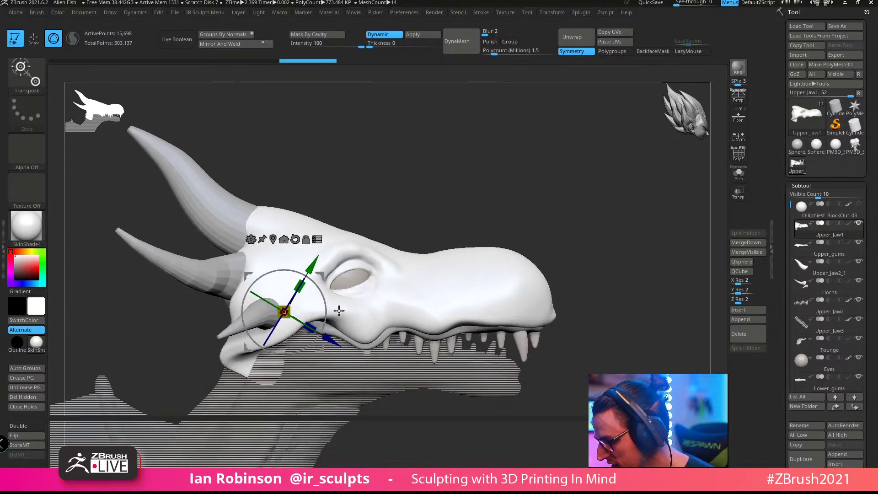
pyautogui.keyDown('alt'); pyautogui.moveTo(578, 277); pyautogui.dragTo(574, 249); pyautogui.keyUp('alt')
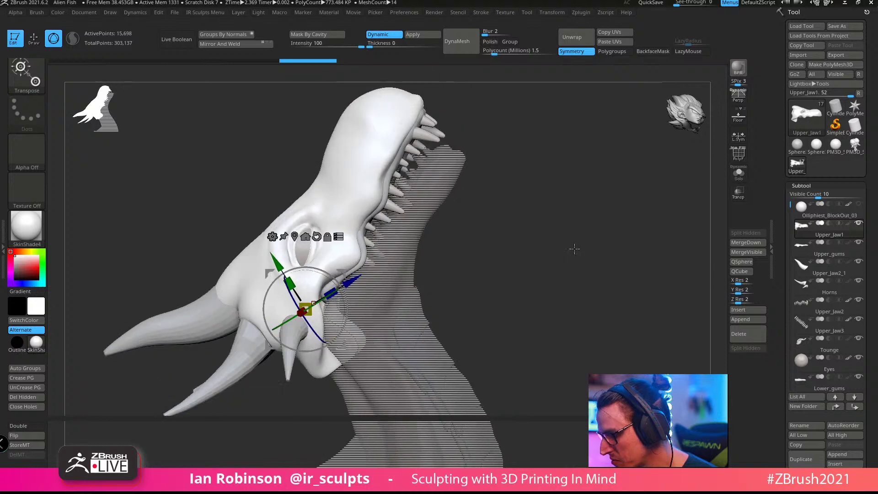
pyautogui.keyDown('shift'); pyautogui.moveTo(492, 247); pyautogui.dragTo(485, 248); pyautogui.keyUp('shift')
pyautogui.moveTo(339, 285); pyautogui.dragTo(341, 345)
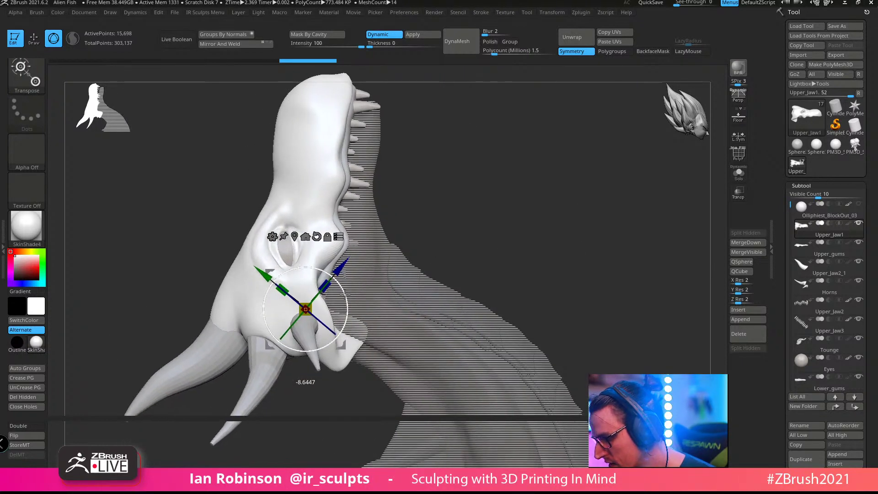
pyautogui.keyDown('alt'); pyautogui.moveTo(526, 247); pyautogui.dragTo(553, 233); pyautogui.keyUp('alt')
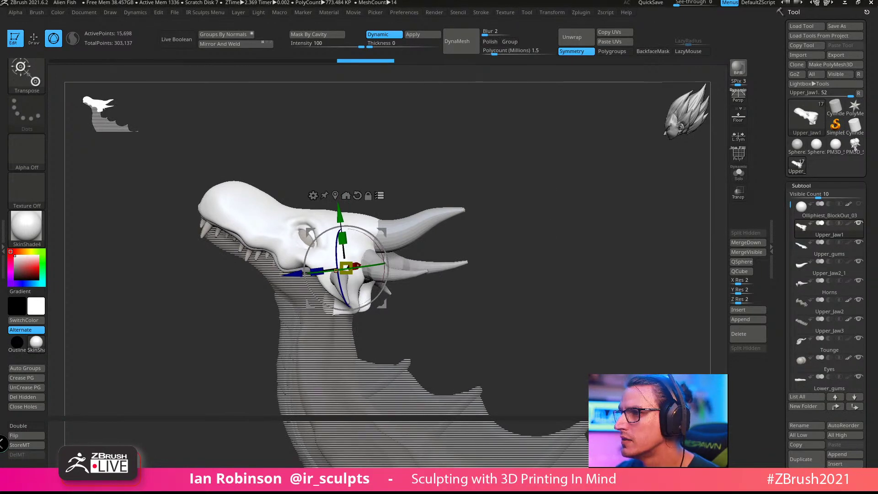
pyautogui.moveTo(553, 232); pyautogui.dragTo(551, 190)
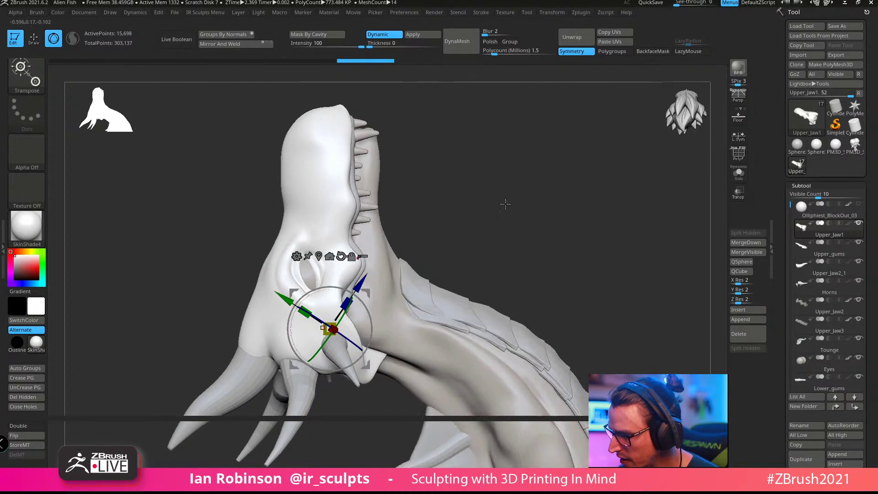
# Step: Select the Upper_Jaw2 teeth, reset the gizmo orientation and shift the tooth rows outward toward both edges of the jaw
pyautogui.press('q')
pyautogui.moveTo(544, 178)
pyautogui.mouseDown()
pyautogui.moveTo(525, 198)
pyautogui.moveTo(546, 181)
pyautogui.moveTo(535, 215)
pyautogui.moveTo(537, 202)
pyautogui.moveTo(516, 182)
pyautogui.mouseUp()
pyautogui.keyDown('alt'); pyautogui.click(402, 187); pyautogui.keyUp('alt')
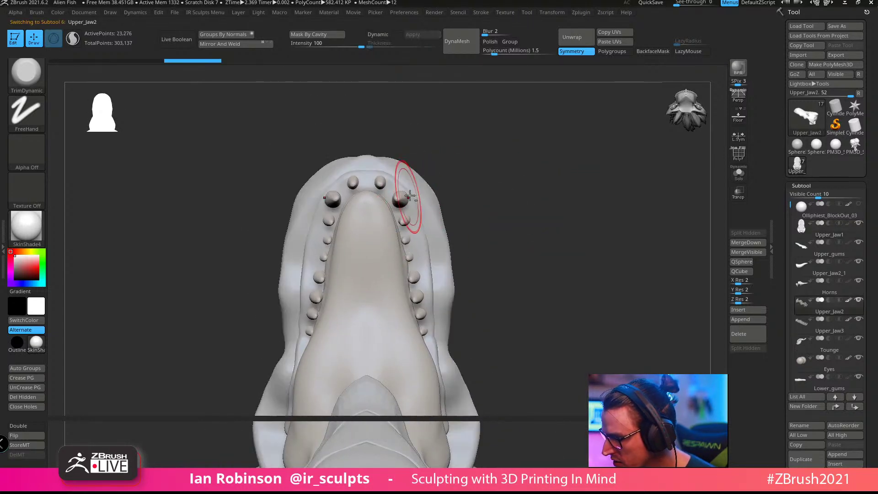
pyautogui.press('w')
pyautogui.click(400, 198)
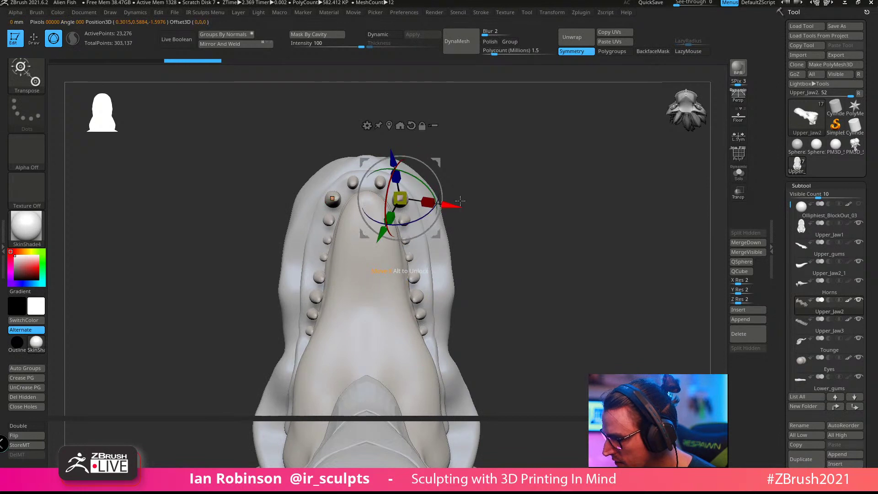
pyautogui.click(411, 126)
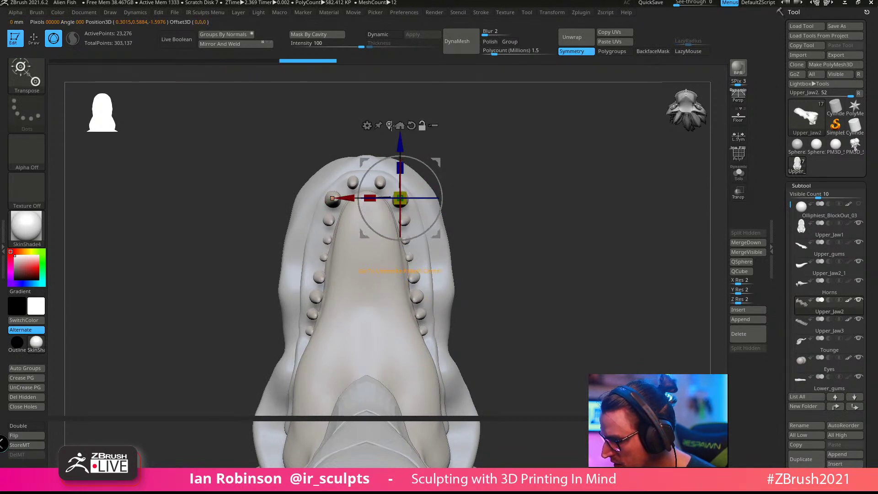
pyautogui.click(402, 277)
pyautogui.moveTo(349, 279); pyautogui.dragTo(358, 277)
# Step: Make the Body the active subtool and drop it to a lower subdivision level
pyautogui.press('q')
pyautogui.moveTo(548, 212)
pyautogui.mouseDown()
pyautogui.moveTo(566, 195)
pyautogui.moveTo(584, 198)
pyautogui.moveTo(572, 211)
pyautogui.mouseUp()
pyautogui.keyDown('alt'); pyautogui.click(364, 275); pyautogui.keyUp('alt')
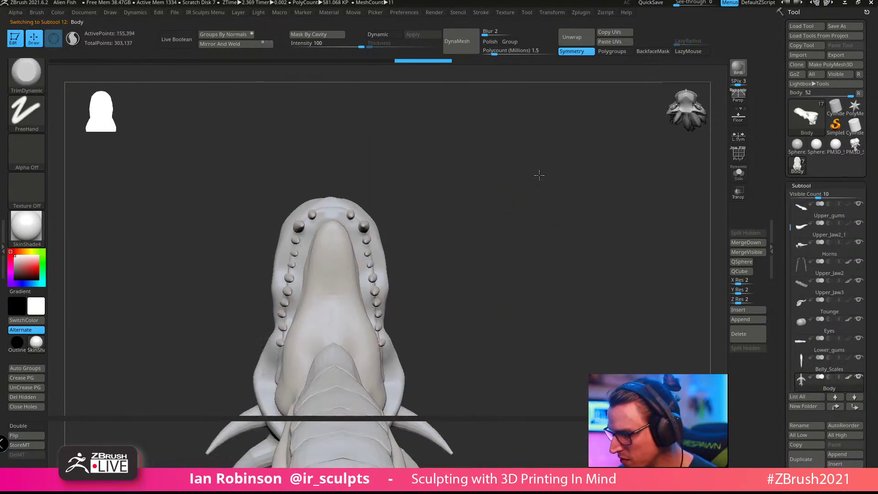
pyautogui.keyDown('alt'); pyautogui.click(334, 255); pyautogui.keyUp('alt')
pyautogui.moveTo(517, 200); pyautogui.dragTo(528, 208)
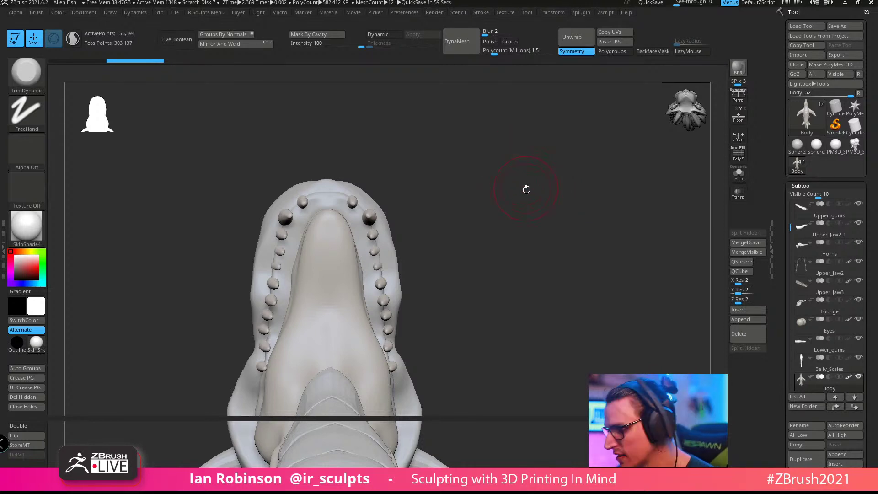
pyautogui.hotkey('shift', 'd')
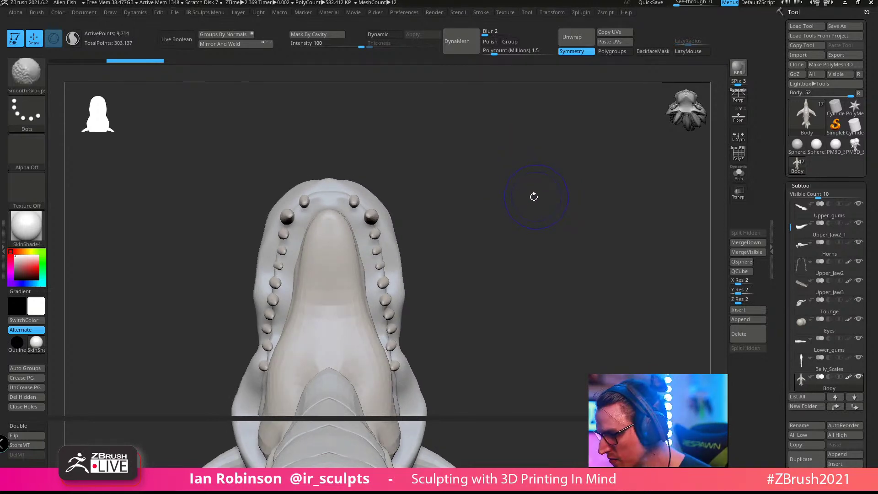
# Step: With an enlarged Move brush, pull the sides of the lower jaw outward to meet the tooth rows
pyautogui.press('b')
pyautogui.press('m')
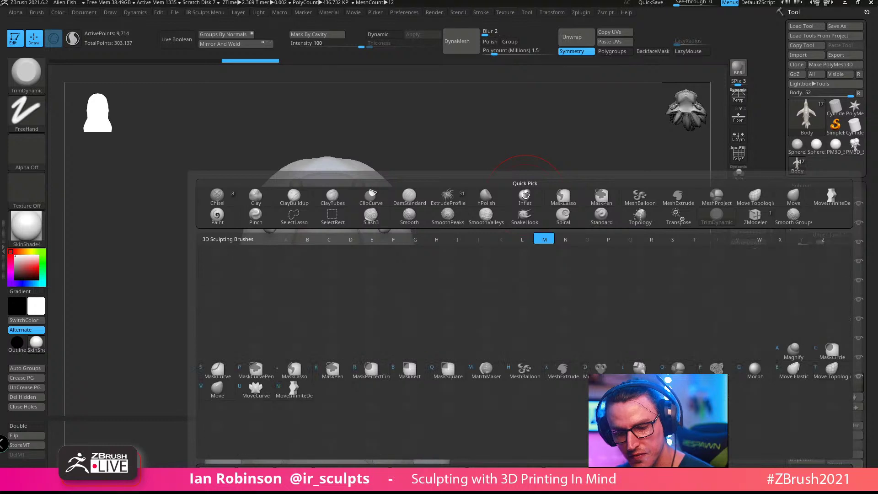
pyautogui.press('v')
pyautogui.press('s')
pyautogui.moveTo(472, 162); pyautogui.dragTo(482, 161)
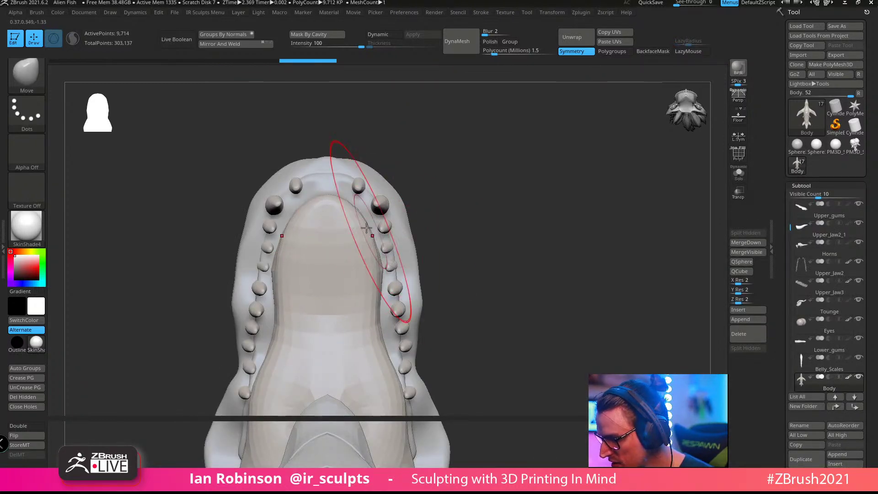
pyautogui.moveTo(366, 228); pyautogui.dragTo(374, 226)
pyautogui.moveTo(373, 300); pyautogui.dragTo(384, 306)
pyautogui.moveTo(376, 337); pyautogui.dragTo(388, 337)
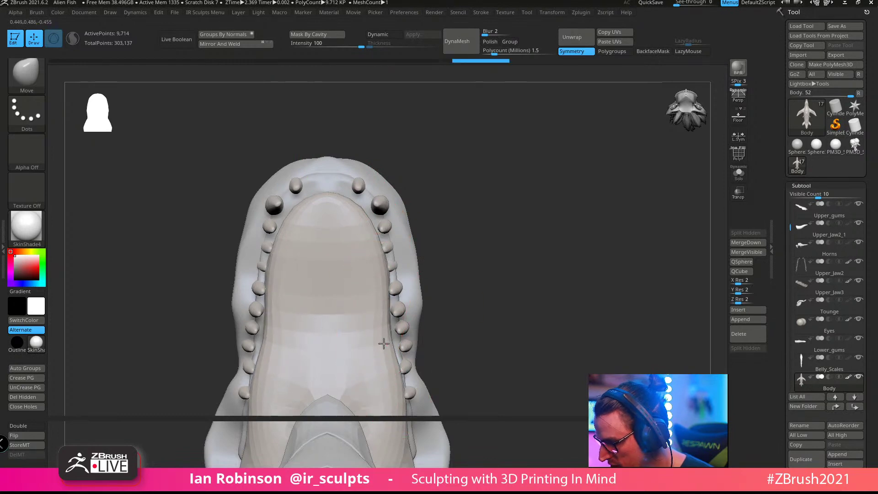
# Step: Pull the tip of the lower jaw up and forward toward the front teeth with the Move brush
pyautogui.moveTo(506, 266)
pyautogui.mouseDown()
pyautogui.moveTo(559, 200)
pyautogui.moveTo(541, 192)
pyautogui.moveTo(556, 197)
pyautogui.moveTo(539, 176)
pyautogui.moveTo(568, 192)
pyautogui.mouseUp()
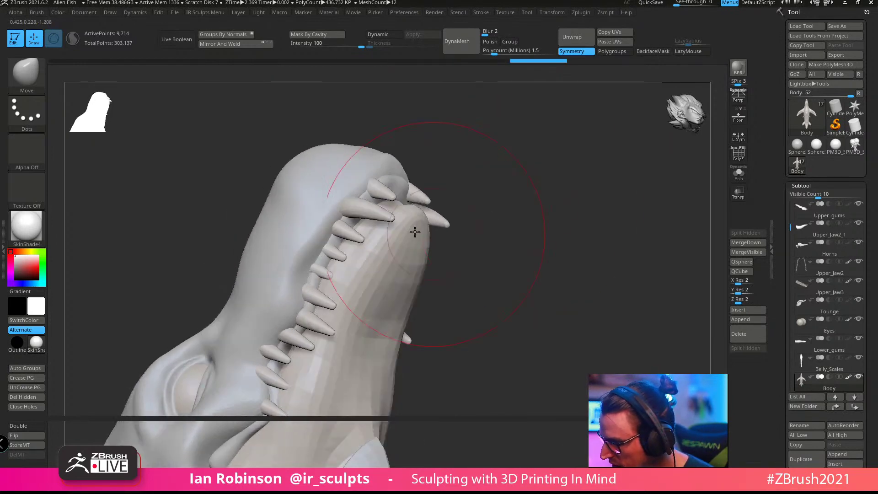
pyautogui.moveTo(407, 224); pyautogui.dragTo(398, 210)
pyautogui.moveTo(518, 172); pyautogui.dragTo(480, 202)
pyautogui.moveTo(411, 193); pyautogui.dragTo(423, 177)
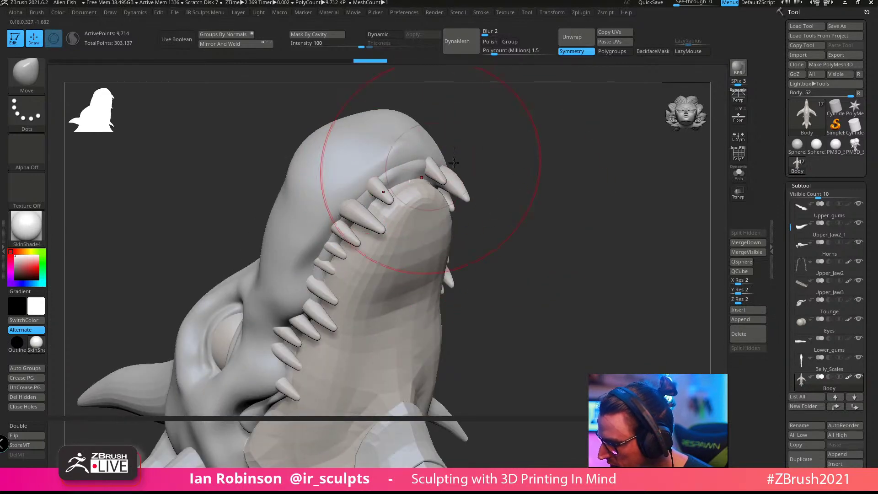
pyautogui.moveTo(476, 158)
pyautogui.mouseDown()
pyautogui.moveTo(493, 143)
pyautogui.moveTo(578, 162)
pyautogui.moveTo(545, 144)
pyautogui.moveTo(550, 125)
pyautogui.moveTo(570, 142)
pyautogui.moveTo(558, 160)
pyautogui.moveTo(569, 163)
pyautogui.moveTo(503, 220)
pyautogui.moveTo(541, 210)
pyautogui.moveTo(574, 156)
pyautogui.mouseUp()
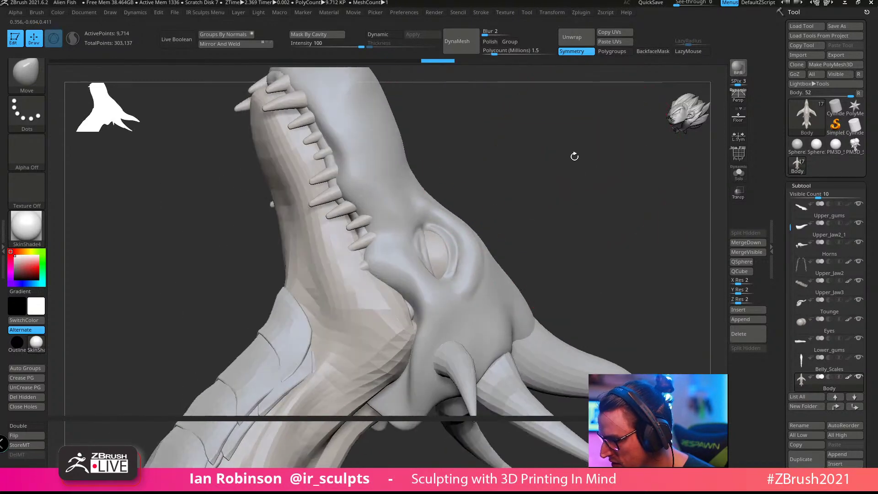
# Step: Adjust the lower jaw's rear corner and the side edge beside the back teeth with the Move brush
pyautogui.moveTo(405, 305); pyautogui.dragTo(414, 298)
pyautogui.moveTo(563, 201)
pyautogui.mouseDown()
pyautogui.moveTo(556, 182)
pyautogui.moveTo(566, 206)
pyautogui.moveTo(556, 220)
pyautogui.moveTo(539, 163)
pyautogui.moveTo(512, 174)
pyautogui.moveTo(476, 219)
pyautogui.moveTo(494, 190)
pyautogui.moveTo(387, 270)
pyautogui.moveTo(494, 211)
pyautogui.moveTo(356, 339)
pyautogui.mouseUp()
pyautogui.moveTo(337, 359); pyautogui.dragTo(346, 365)
pyautogui.moveTo(382, 277); pyautogui.dragTo(377, 282)
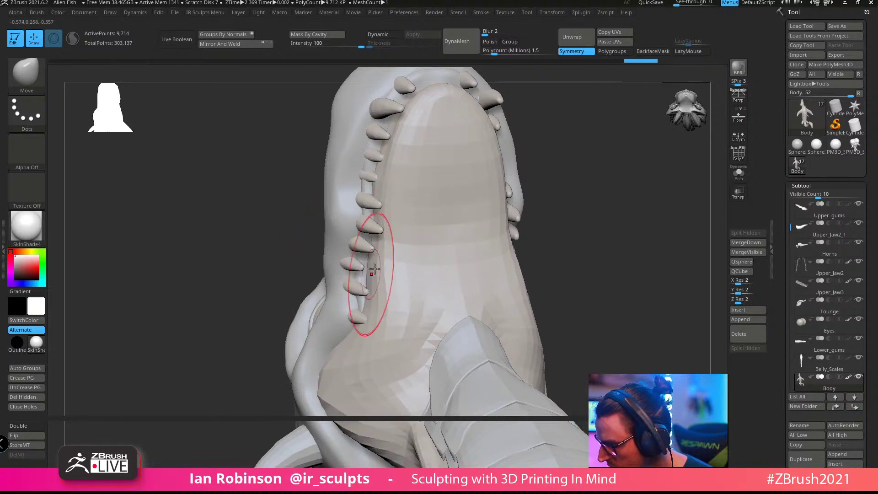
pyautogui.moveTo(535, 196); pyautogui.dragTo(556, 183)
# Step: Build up form on the underside of the lower jaw with the ClayBuildup brush
pyautogui.moveTo(567, 133)
pyautogui.mouseDown()
pyautogui.moveTo(539, 192)
pyautogui.moveTo(552, 183)
pyautogui.moveTo(605, 191)
pyautogui.moveTo(580, 185)
pyautogui.moveTo(570, 201)
pyautogui.moveTo(554, 177)
pyautogui.moveTo(494, 208)
pyautogui.mouseUp()
pyautogui.press('b')
pyautogui.press('c')
pyautogui.press('b')
pyautogui.moveTo(408, 289)
pyautogui.mouseDown()
pyautogui.moveTo(418, 274)
pyautogui.moveTo(381, 240)
pyautogui.moveTo(359, 190)
pyautogui.mouseUp()
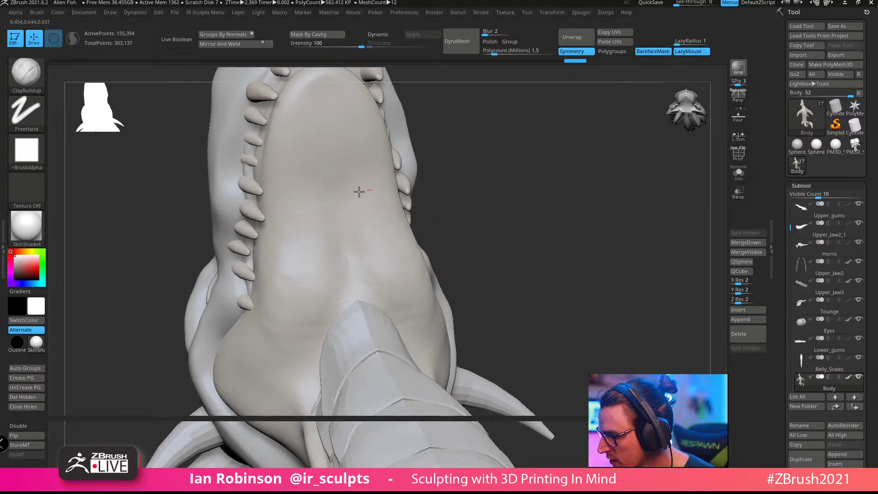
pyautogui.moveTo(359, 190); pyautogui.dragTo(349, 241, button='right')
pyautogui.moveTo(299, 178); pyautogui.dragTo(537, 186, button='right')
pyautogui.moveTo(535, 174)
pyautogui.mouseDown()
pyautogui.moveTo(543, 199)
pyautogui.moveTo(446, 168)
pyautogui.mouseUp()
# Step: Reshape the body where the lower jaw meets the throat scales with the Move brush
pyautogui.press('b')
pyautogui.press('m')
pyautogui.press('v')
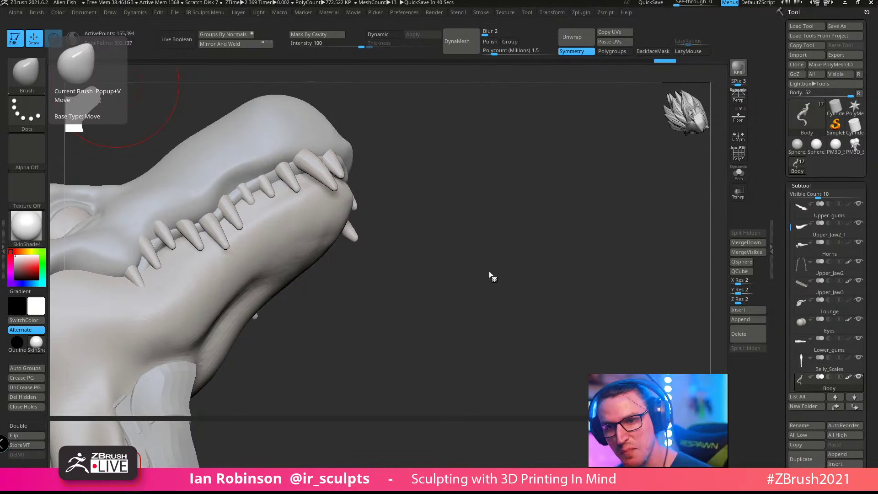
pyautogui.moveTo(489, 271)
pyautogui.mouseDown()
pyautogui.moveTo(476, 202)
pyautogui.moveTo(515, 257)
pyautogui.moveTo(498, 284)
pyautogui.moveTo(464, 212)
pyautogui.moveTo(432, 221)
pyautogui.mouseUp()
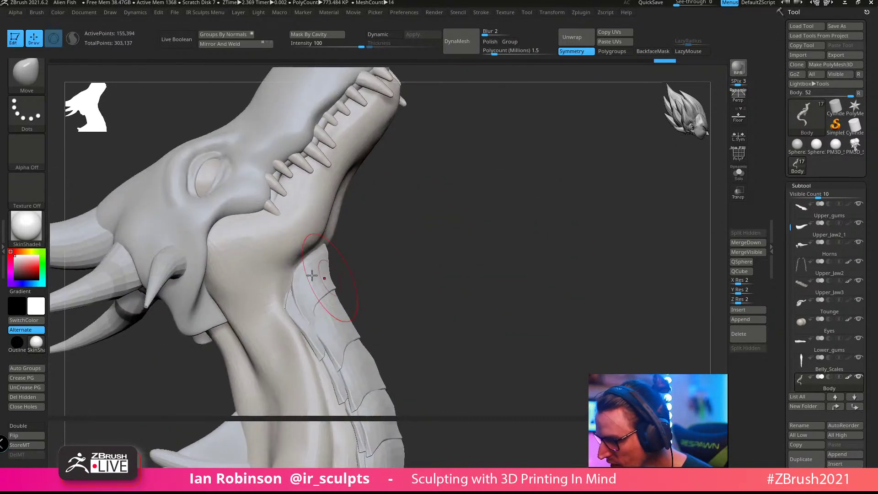
pyautogui.moveTo(295, 269); pyautogui.dragTo(306, 274)
pyautogui.moveTo(460, 231); pyautogui.dragTo(384, 229)
pyautogui.moveTo(564, 169); pyautogui.dragTo(494, 173)
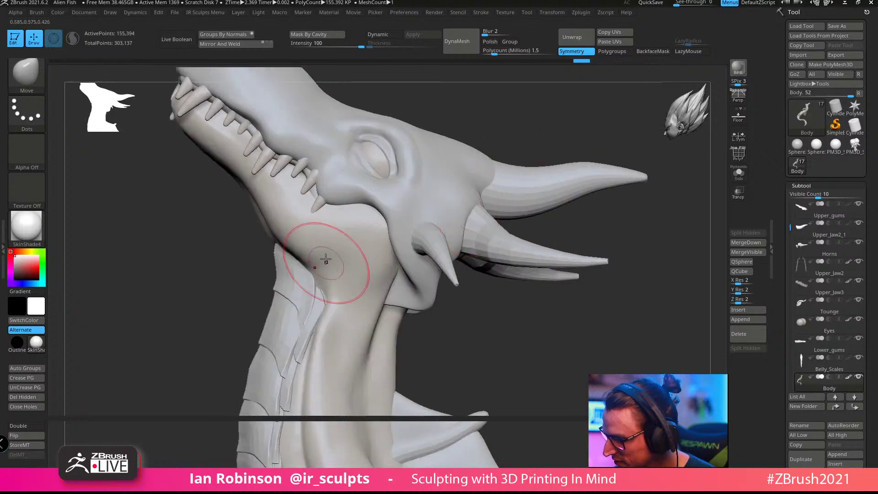
pyautogui.moveTo(325, 261); pyautogui.dragTo(327, 264)
pyautogui.moveTo(540, 134)
pyautogui.mouseDown()
pyautogui.moveTo(529, 147)
pyautogui.moveTo(537, 121)
pyautogui.moveTo(492, 149)
pyautogui.moveTo(504, 163)
pyautogui.moveTo(488, 163)
pyautogui.mouseUp()
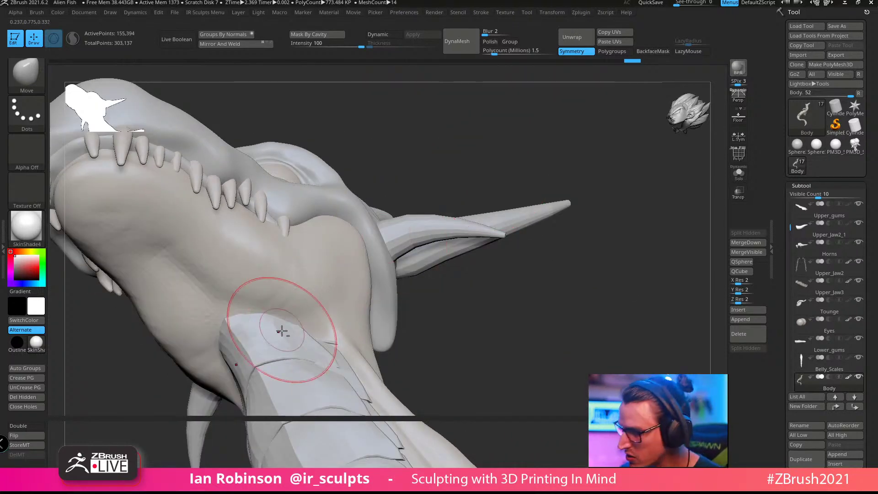
pyautogui.moveTo(282, 331); pyautogui.dragTo(285, 334)
# Step: Select the Belly_Scales1 subtool, show its polyframe and isolate the uppermost scale
pyautogui.moveTo(536, 225); pyautogui.dragTo(377, 265)
pyautogui.keyDown('alt'); pyautogui.click(366, 263); pyautogui.keyUp('alt')
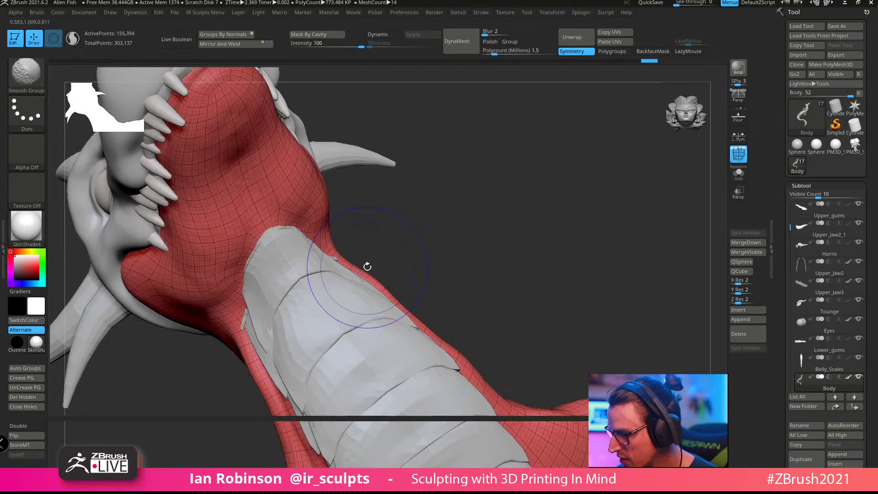
pyautogui.keyDown('alt'); pyautogui.click(328, 288); pyautogui.keyUp('alt')
pyautogui.hotkey('shift', 'f')
pyautogui.moveTo(446, 233); pyautogui.dragTo(428, 215)
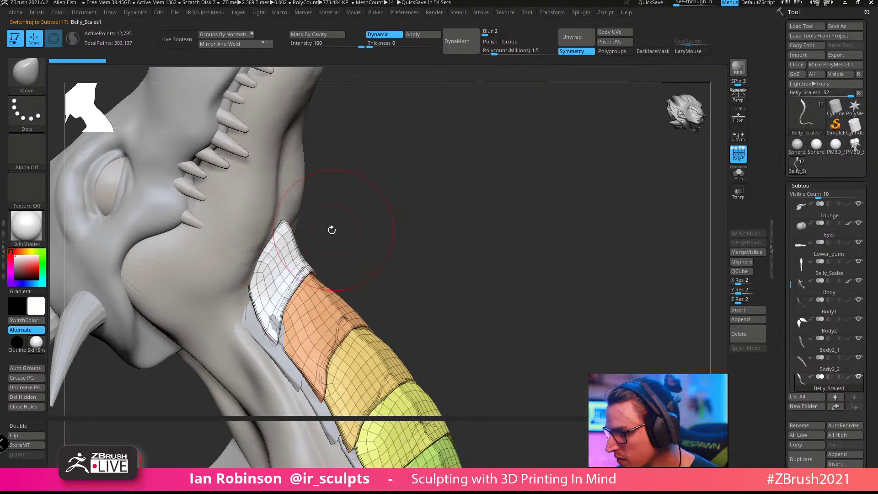
pyautogui.moveTo(361, 221); pyautogui.dragTo(398, 210)
pyautogui.keyDown('ctrl'); pyautogui.keyDown('shift'); pyautogui.click(294, 237); pyautogui.keyUp('shift'); pyautogui.keyUp('ctrl')
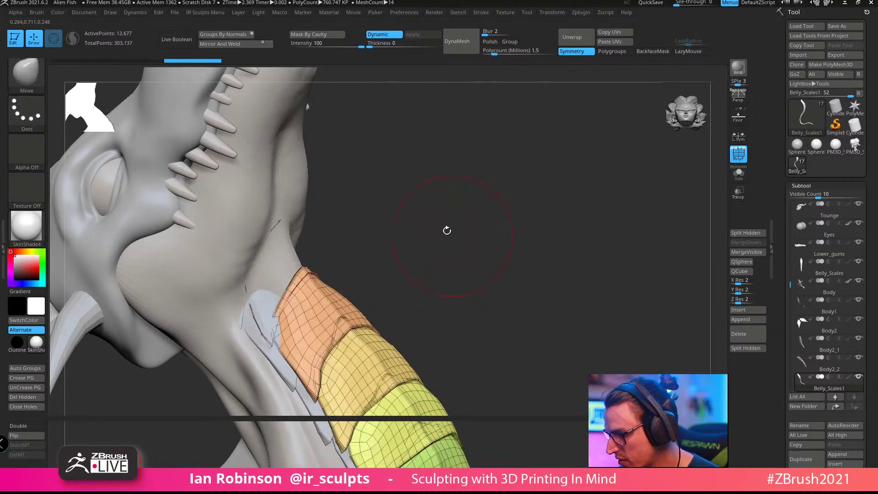
pyautogui.moveTo(446, 229)
pyautogui.mouseDown()
pyautogui.moveTo(448, 210)
pyautogui.moveTo(533, 248)
pyautogui.mouseUp()
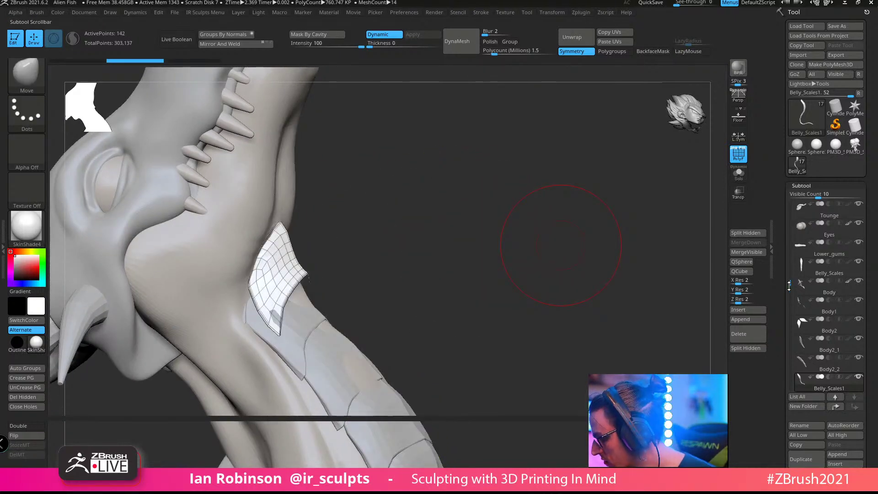
# Step: Check the visibility of the Body pieces at the end of the subtool list, hide Belly_Scales1 and select Body2_2
pyautogui.moveTo(789, 286); pyautogui.dragTo(789, 320)
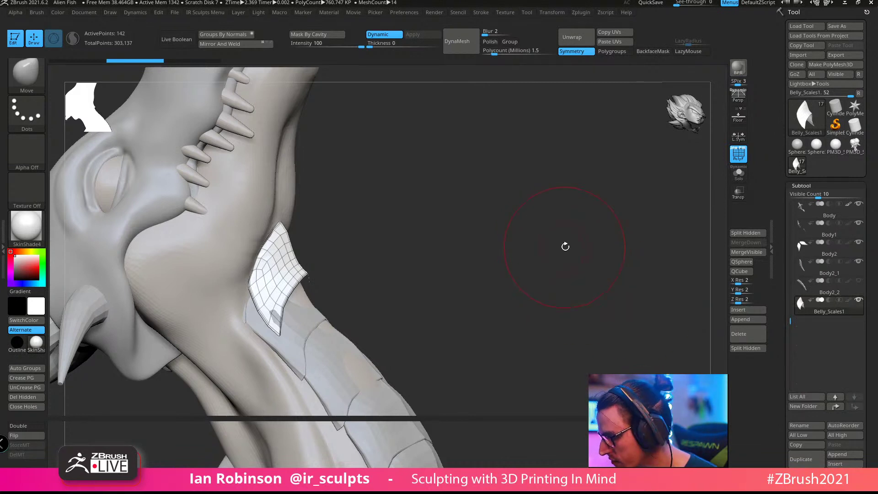
pyautogui.moveTo(861, 290)
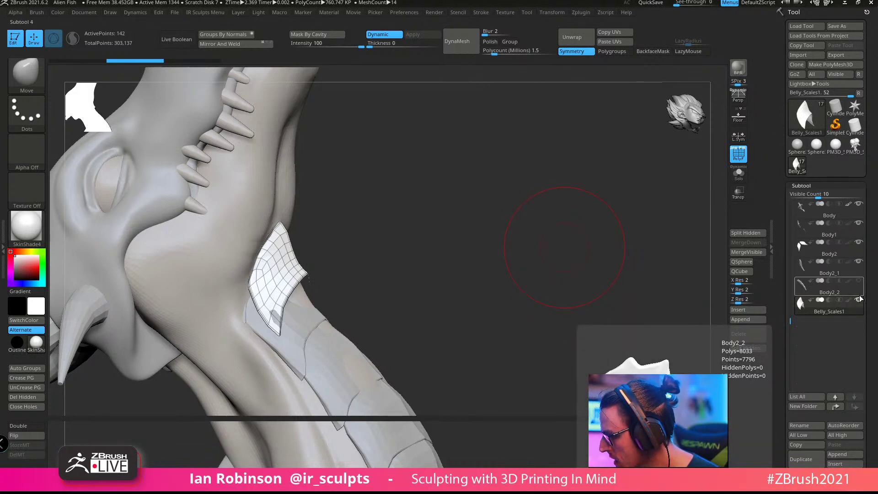
pyautogui.click(856, 270)
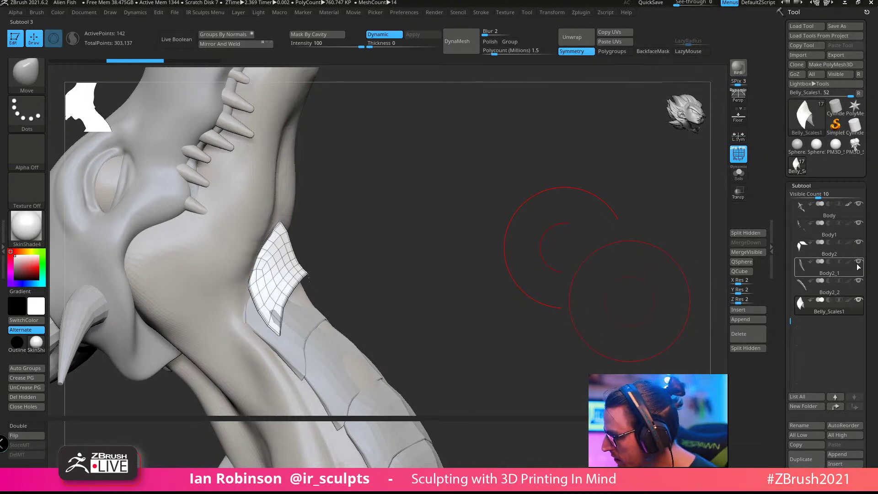
pyautogui.moveTo(860, 263)
pyautogui.click(851, 230)
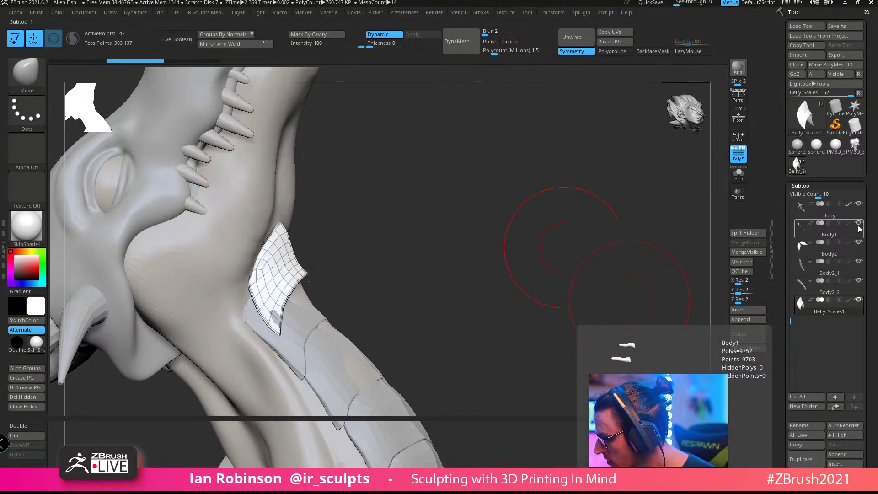
pyautogui.click(829, 307)
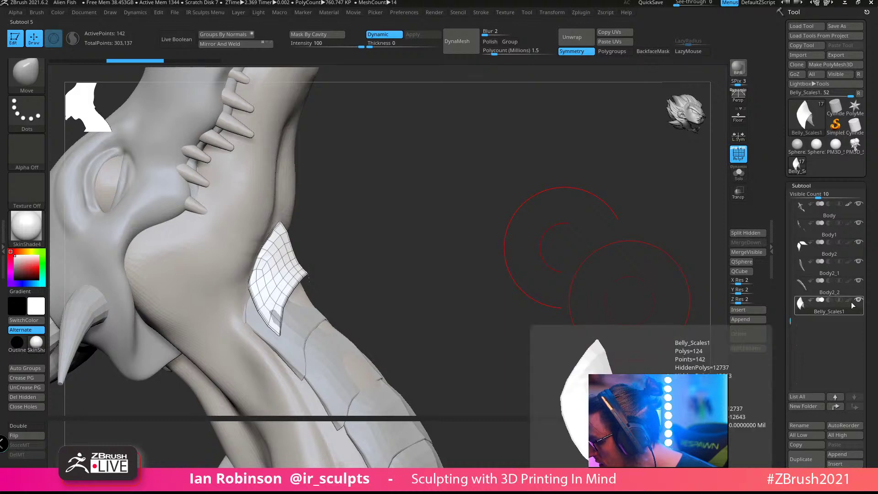
pyautogui.click(816, 292)
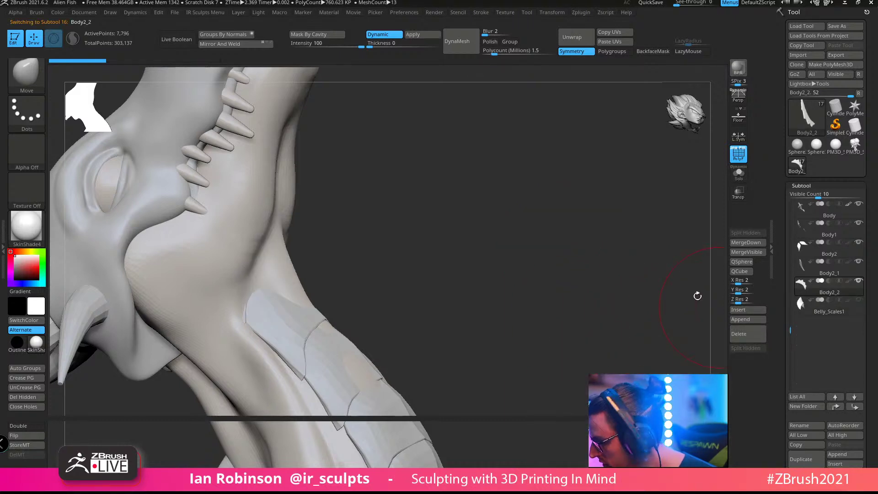
# Step: Make Belly_Scales the active subtool, reveal all of its scales and turn on transparency
pyautogui.moveTo(695, 294); pyautogui.dragTo(543, 206)
pyautogui.keyDown('alt'); pyautogui.click(360, 248); pyautogui.keyUp('alt')
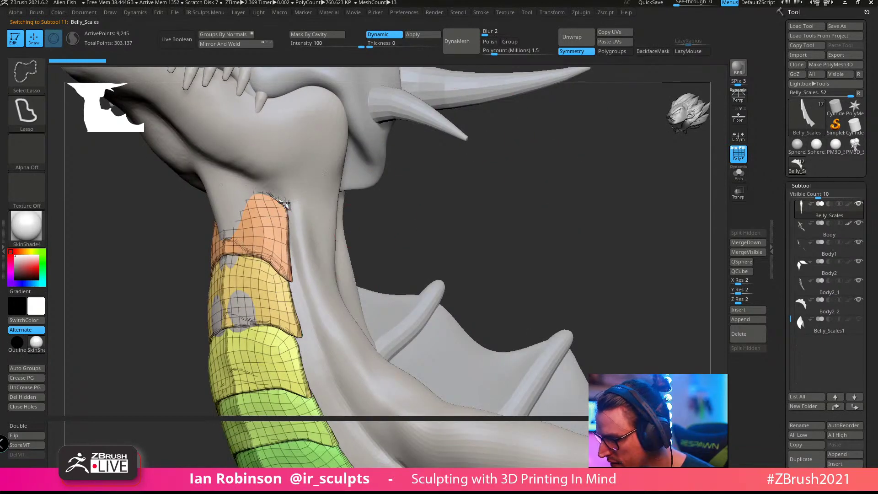
pyautogui.keyDown('ctrl'); pyautogui.keyDown('shift'); pyautogui.click(279, 220); pyautogui.keyUp('shift'); pyautogui.keyUp('ctrl')
pyautogui.keyDown('ctrl'); pyautogui.keyDown('shift'); pyautogui.click(577, 232); pyautogui.keyUp('shift'); pyautogui.keyUp('ctrl')
pyautogui.click(737, 192)
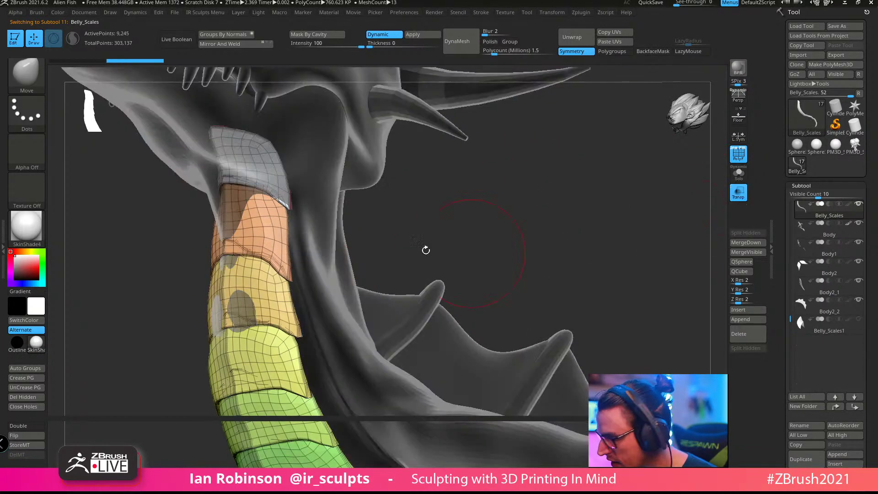
# Step: Hide the uppermost scale groups of Belly_Scales under the jaw and delete the hidden geometry
pyautogui.keyDown('ctrl'); pyautogui.keyDown('shift'); pyautogui.click(272, 185); pyautogui.keyUp('shift'); pyautogui.keyUp('ctrl')
pyautogui.keyDown('ctrl'); pyautogui.keyDown('shift'); pyautogui.click(613, 289); pyautogui.keyUp('shift'); pyautogui.keyUp('ctrl')
pyautogui.moveTo(608, 279)
pyautogui.mouseDown()
pyautogui.moveTo(544, 190)
pyautogui.moveTo(646, 197)
pyautogui.moveTo(595, 212)
pyautogui.moveTo(551, 208)
pyautogui.mouseUp()
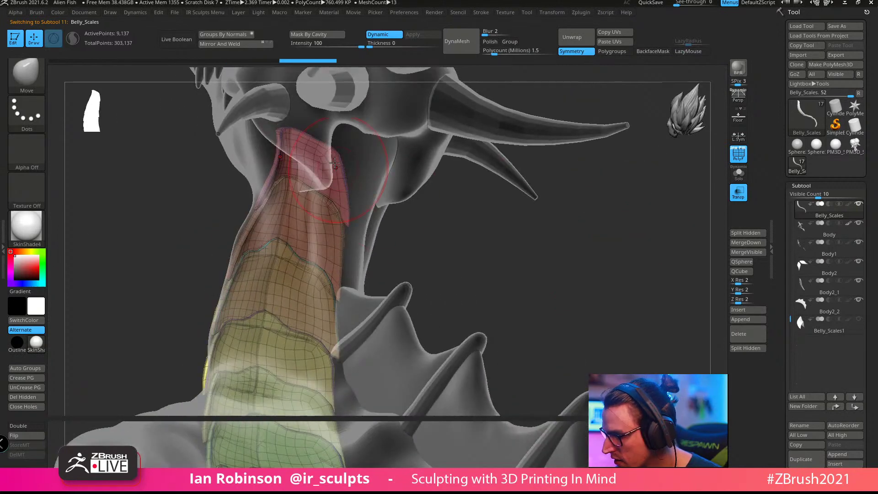
pyautogui.keyDown('ctrl'); pyautogui.keyDown('shift'); pyautogui.click(280, 160); pyautogui.keyUp('shift'); pyautogui.keyUp('ctrl')
pyautogui.keyDown('ctrl'); pyautogui.keyDown('shift'); pyautogui.click(281, 153); pyautogui.keyUp('shift'); pyautogui.keyUp('ctrl')
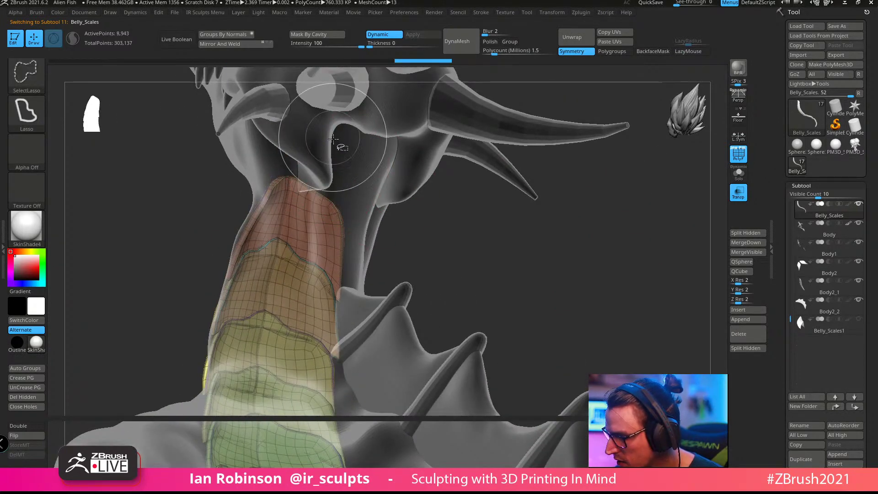
pyautogui.moveTo(555, 214)
pyautogui.mouseDown()
pyautogui.moveTo(601, 221)
pyautogui.moveTo(553, 210)
pyautogui.moveTo(549, 182)
pyautogui.moveTo(576, 215)
pyautogui.moveTo(541, 258)
pyautogui.mouseUp()
pyautogui.click(20, 397)
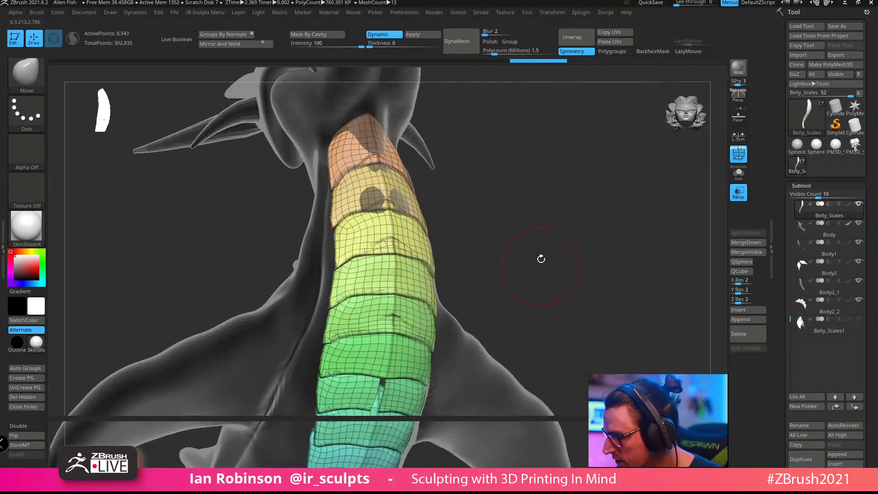
# Step: Inspect the remaining belly scales in solo mode, and display the whole model again with transparency turned off
pyautogui.hotkey('shift', 'f')
pyautogui.moveTo(558, 192)
pyautogui.mouseDown()
pyautogui.moveTo(555, 231)
pyautogui.moveTo(475, 201)
pyautogui.moveTo(524, 187)
pyautogui.moveTo(538, 197)
pyautogui.mouseUp()
pyautogui.press('b')
pyautogui.press('m')
pyautogui.press('v')
pyautogui.press('s')
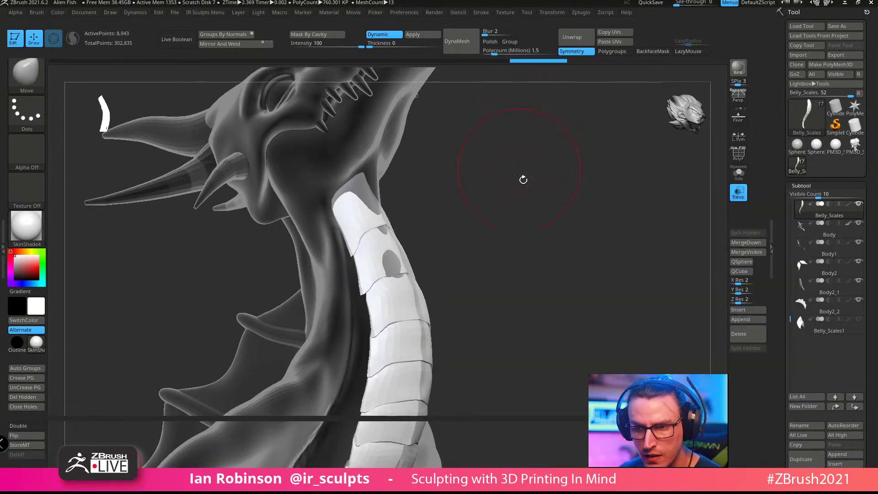
pyautogui.press('shift')
pyautogui.hotkey('shift', 'f')
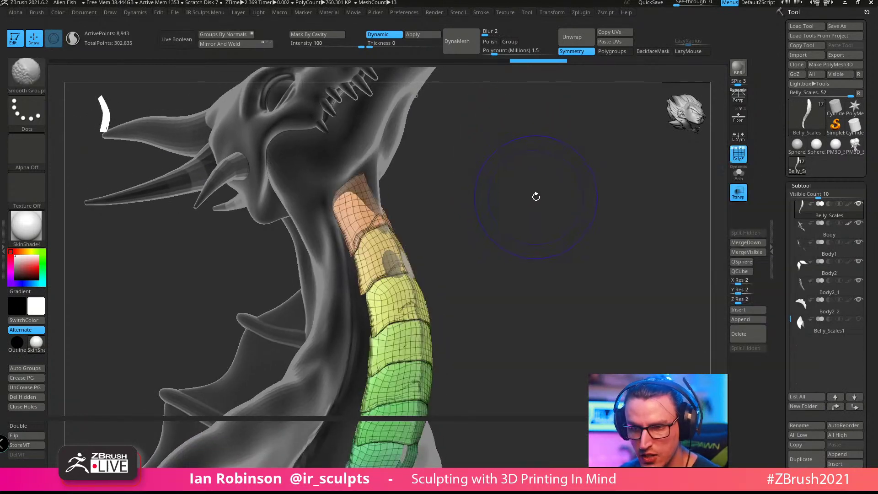
pyautogui.moveTo(539, 209); pyautogui.dragTo(732, 206)
pyautogui.click(739, 172)
pyautogui.moveTo(610, 194); pyautogui.dragTo(571, 212)
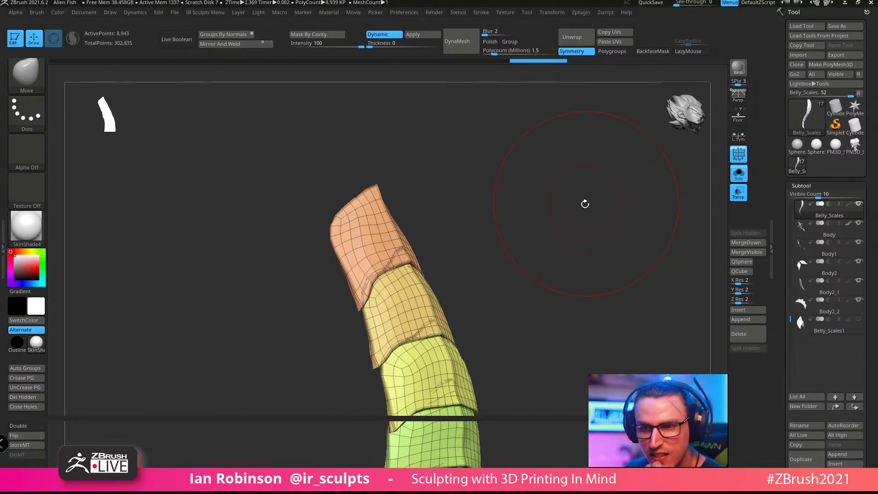
pyautogui.click(738, 172)
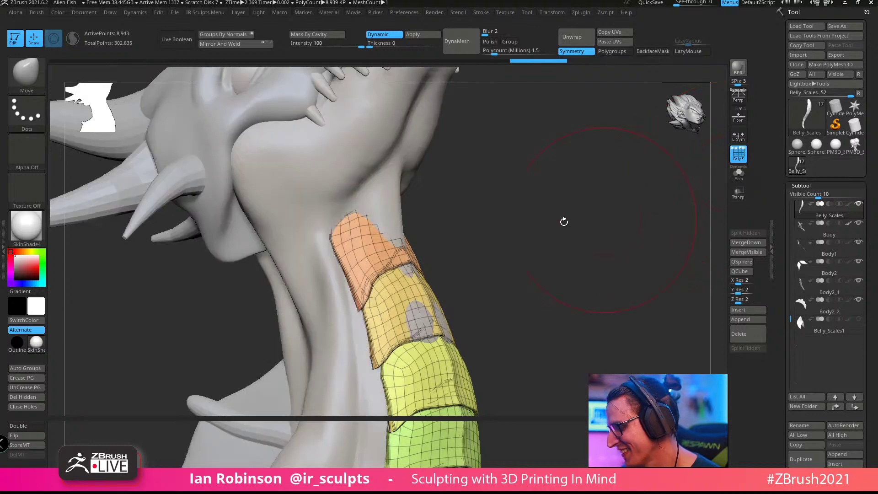
# Step: Fit the upper belly scales against the throat with the Move brush, adjusting the topmost scale under the jaw
pyautogui.moveTo(427, 196)
pyautogui.mouseDown()
pyautogui.moveTo(376, 224)
pyautogui.moveTo(411, 197)
pyautogui.mouseUp()
pyautogui.moveTo(414, 230); pyautogui.dragTo(409, 233)
pyautogui.moveTo(418, 308); pyautogui.dragTo(427, 302)
pyautogui.moveTo(559, 247); pyautogui.dragTo(490, 256)
pyautogui.moveTo(629, 267); pyautogui.dragTo(519, 239)
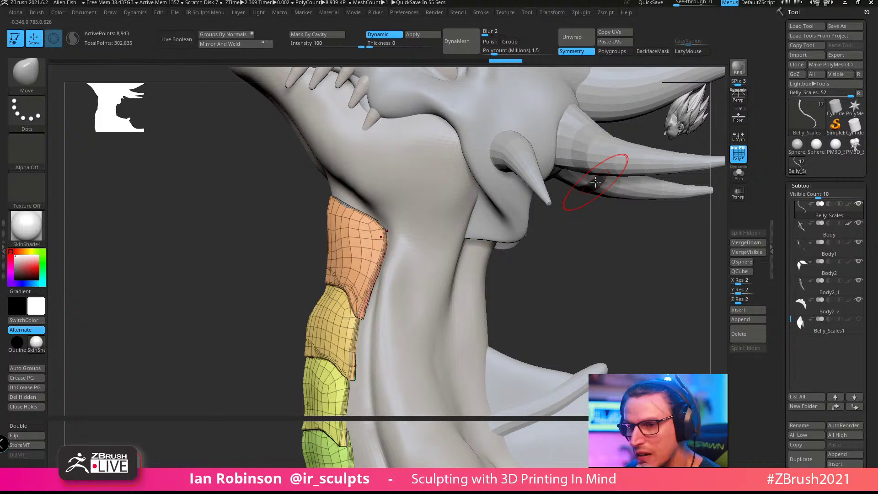
pyautogui.moveTo(596, 182); pyautogui.dragTo(483, 196)
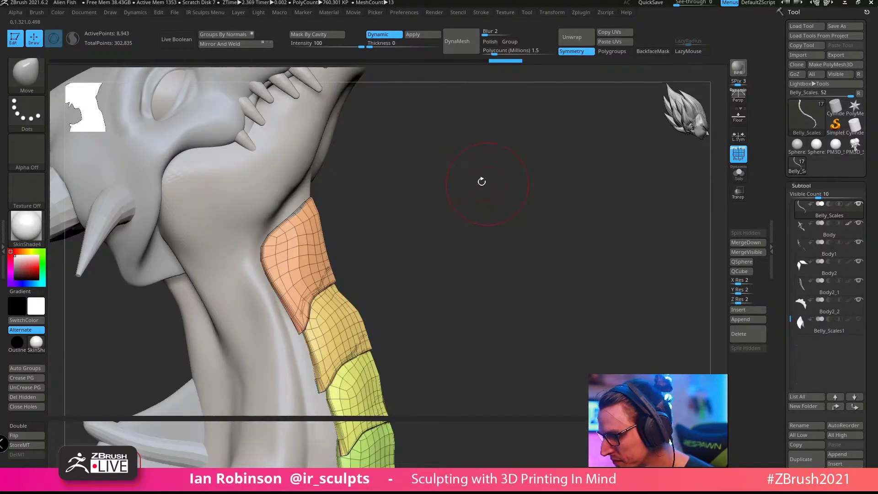
pyautogui.moveTo(314, 197); pyautogui.dragTo(405, 241)
pyautogui.moveTo(516, 202); pyautogui.dragTo(592, 194)
# Step: Make Body the active subtool, hide its polyframe and build up the underside of the lower jaw with ClayBuildup
pyautogui.keyDown('alt'); pyautogui.click(393, 210); pyautogui.keyUp('alt')
pyautogui.moveTo(497, 188); pyautogui.dragTo(597, 152)
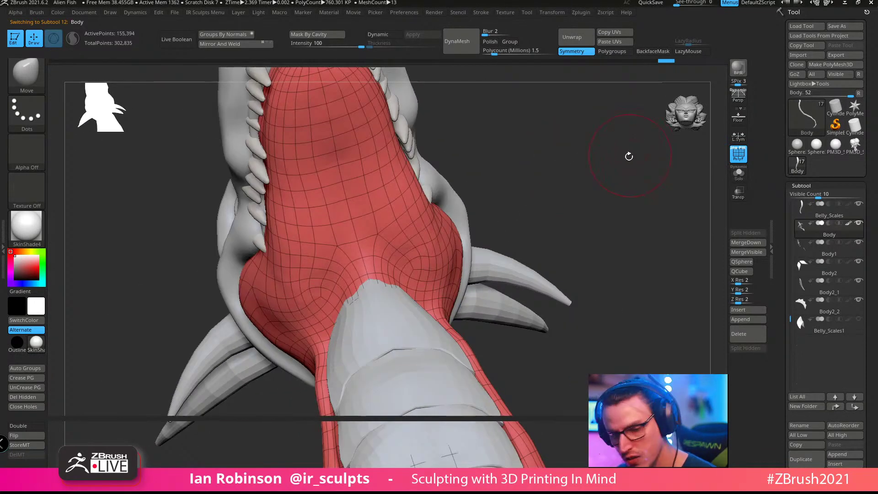
pyautogui.hotkey('shift', 'f')
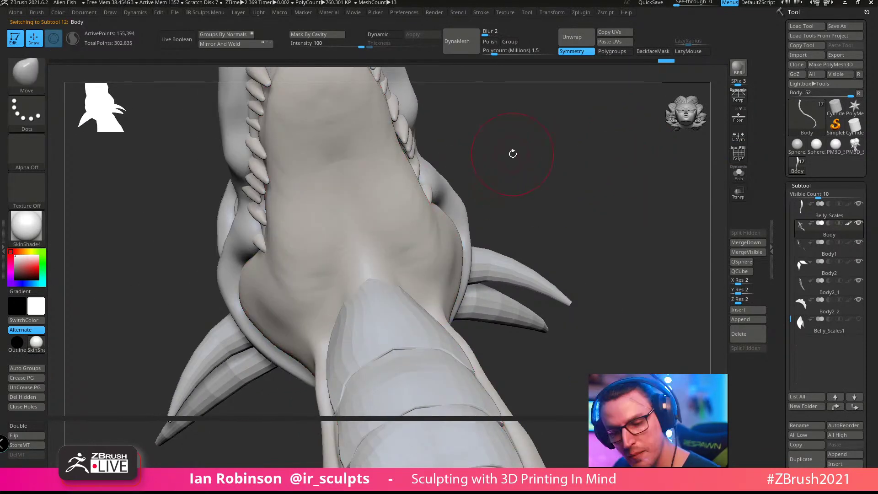
pyautogui.press('b')
pyautogui.press('c')
pyautogui.press('b')
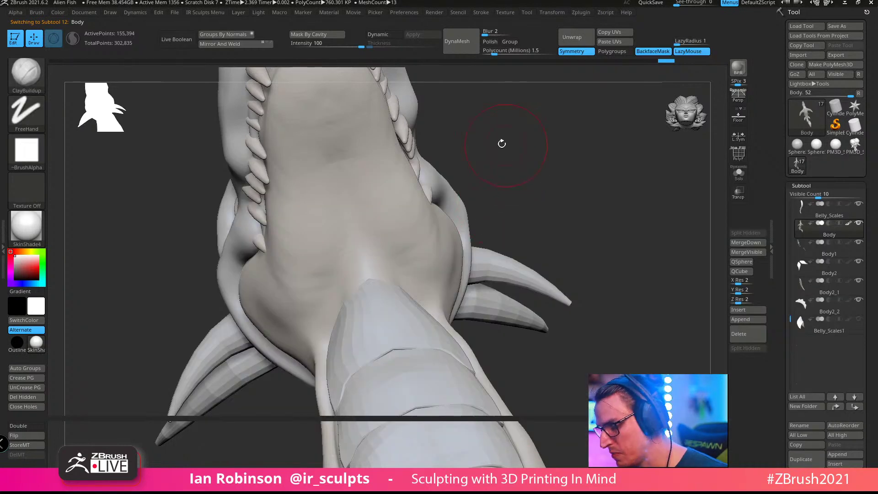
pyautogui.moveTo(331, 261)
pyautogui.mouseDown()
pyautogui.moveTo(323, 260)
pyautogui.moveTo(401, 239)
pyautogui.moveTo(405, 213)
pyautogui.moveTo(323, 213)
pyautogui.mouseUp()
pyautogui.moveTo(534, 183)
pyautogui.mouseDown()
pyautogui.moveTo(509, 209)
pyautogui.moveTo(302, 243)
pyautogui.moveTo(280, 194)
pyautogui.mouseUp()
pyautogui.moveTo(453, 167)
pyautogui.mouseDown()
pyautogui.moveTo(528, 180)
pyautogui.moveTo(520, 190)
pyautogui.moveTo(434, 206)
pyautogui.mouseUp()
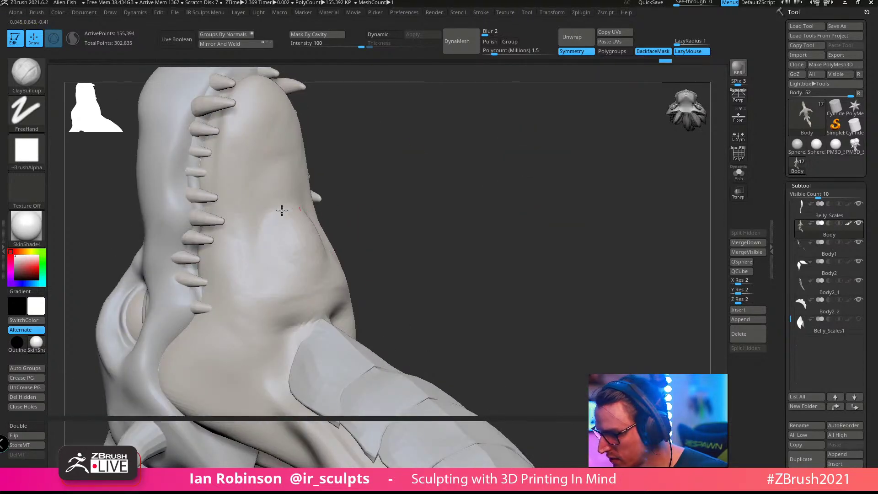
pyautogui.moveTo(282, 211); pyautogui.dragTo(283, 194)
pyautogui.moveTo(412, 175)
pyautogui.mouseDown()
pyautogui.moveTo(343, 238)
pyautogui.moveTo(350, 171)
pyautogui.mouseUp()
pyautogui.moveTo(466, 146)
pyautogui.mouseDown()
pyautogui.moveTo(550, 121)
pyautogui.moveTo(372, 290)
pyautogui.mouseUp()
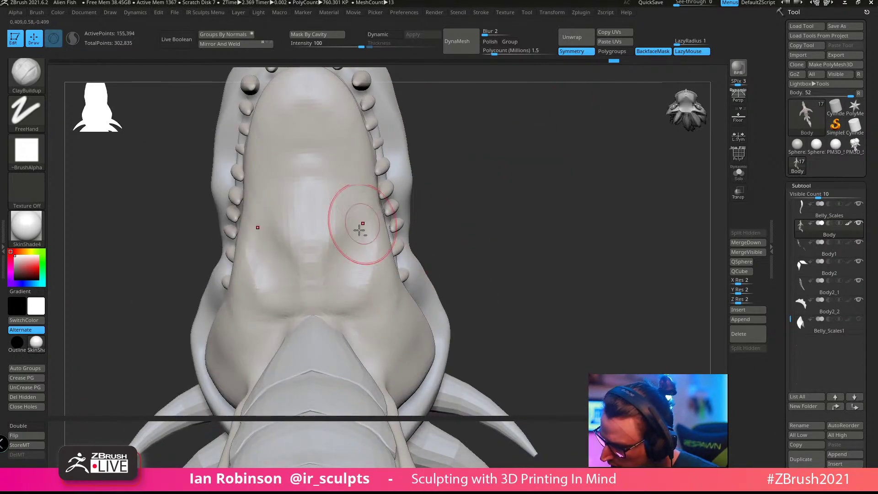
# Step: Build up the rear of the lower jaw around the topmost throat scale with ClayBuildup
pyautogui.moveTo(331, 245)
pyautogui.mouseDown()
pyautogui.moveTo(343, 183)
pyautogui.moveTo(326, 190)
pyautogui.mouseUp()
pyautogui.moveTo(430, 176)
pyautogui.mouseDown()
pyautogui.moveTo(476, 161)
pyautogui.moveTo(471, 166)
pyautogui.mouseUp()
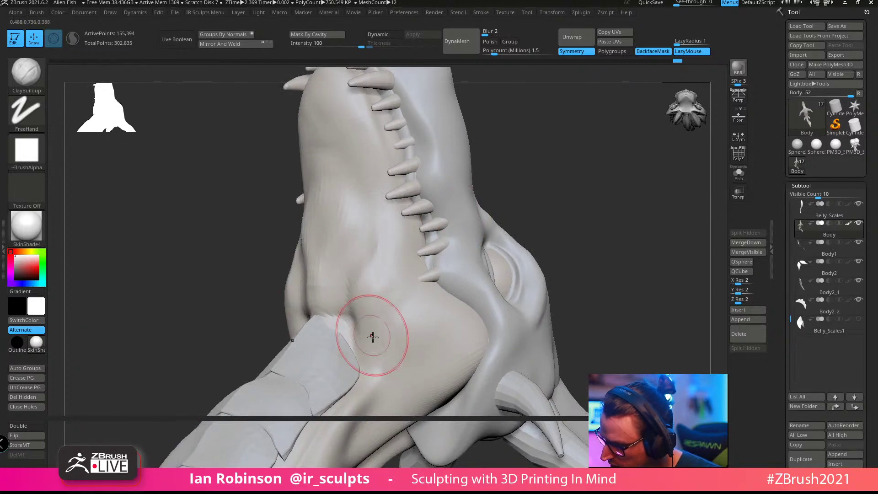
pyautogui.moveTo(503, 256); pyautogui.dragTo(513, 241)
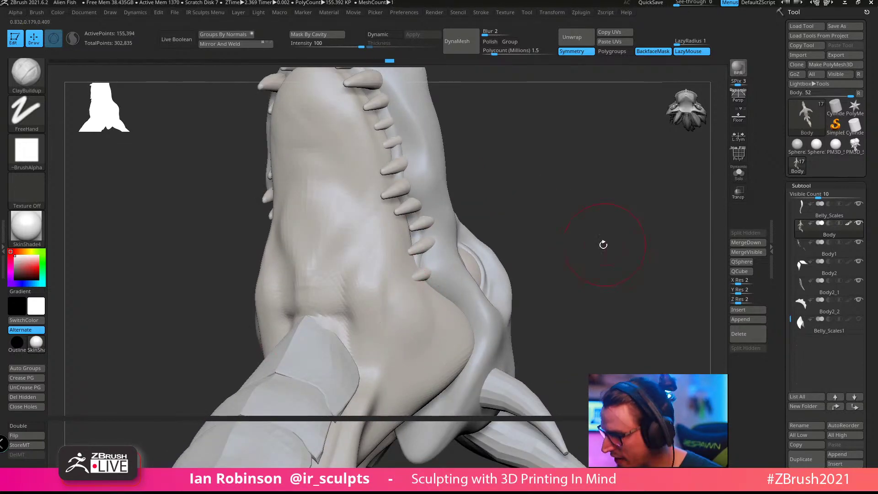
pyautogui.moveTo(603, 245)
pyautogui.mouseDown()
pyautogui.moveTo(623, 238)
pyautogui.moveTo(537, 221)
pyautogui.moveTo(536, 250)
pyautogui.moveTo(555, 240)
pyautogui.moveTo(544, 217)
pyautogui.moveTo(540, 224)
pyautogui.mouseUp()
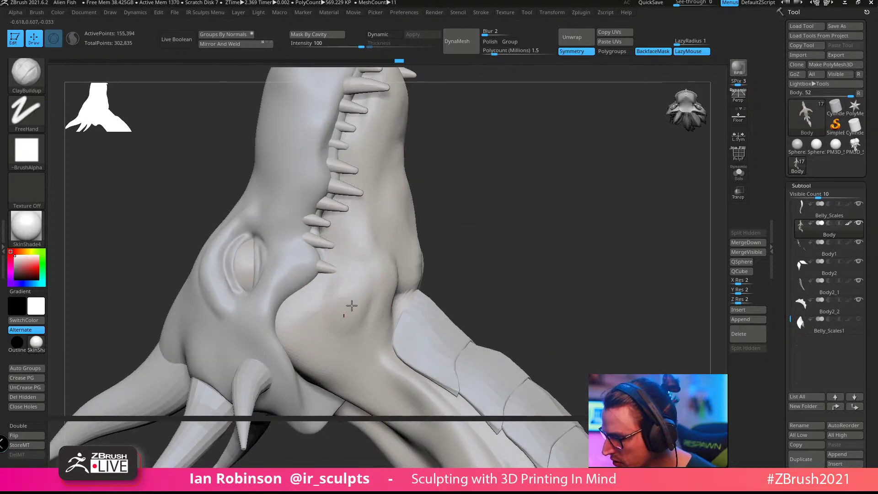
pyautogui.moveTo(329, 339)
pyautogui.mouseDown()
pyautogui.moveTo(404, 307)
pyautogui.moveTo(366, 320)
pyautogui.moveTo(412, 256)
pyautogui.mouseUp()
# Step: Add volume to the side of the lower jaw below the back teeth with ClayBuildup
pyautogui.moveTo(496, 210)
pyautogui.mouseDown()
pyautogui.moveTo(615, 202)
pyautogui.moveTo(568, 196)
pyautogui.mouseUp()
pyautogui.moveTo(424, 286)
pyautogui.mouseDown()
pyautogui.moveTo(455, 318)
pyautogui.moveTo(398, 281)
pyautogui.moveTo(386, 297)
pyautogui.mouseUp()
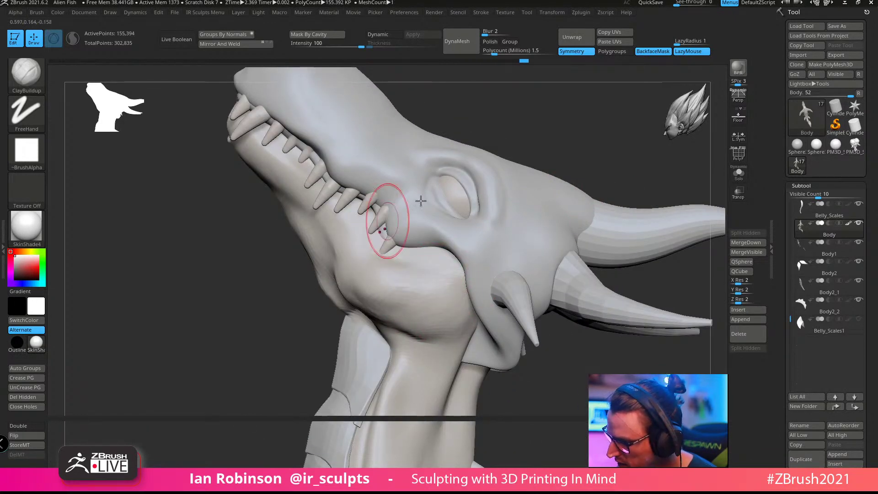
pyautogui.moveTo(549, 139); pyautogui.dragTo(554, 169)
pyautogui.moveTo(379, 272); pyautogui.dragTo(391, 235)
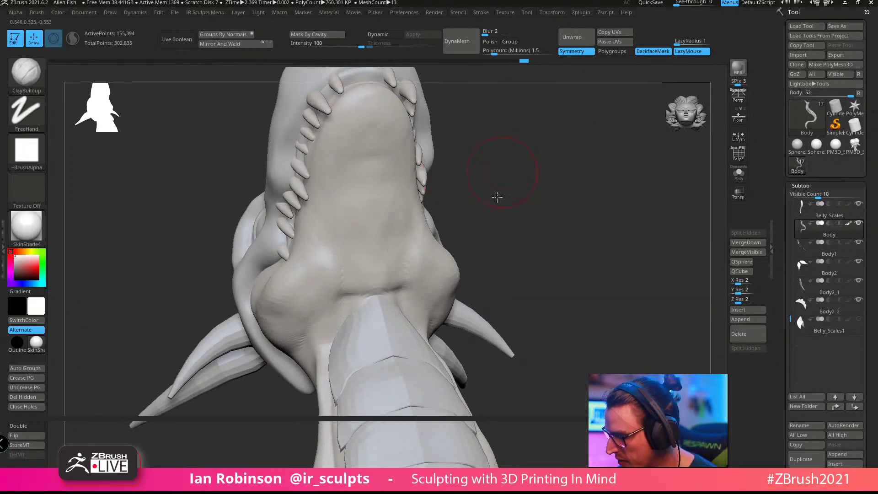
pyautogui.moveTo(497, 197); pyautogui.dragTo(512, 186)
pyautogui.moveTo(537, 133)
pyautogui.mouseDown()
pyautogui.moveTo(547, 155)
pyautogui.moveTo(445, 216)
pyautogui.mouseUp()
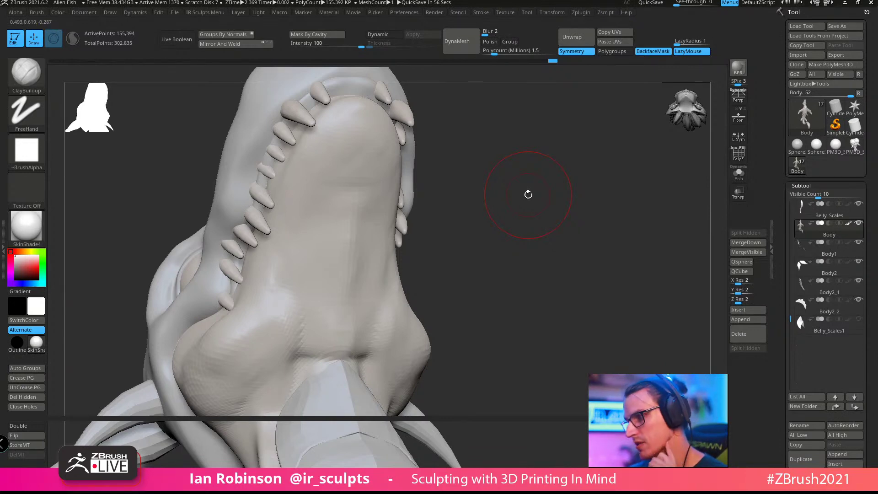
# Step: Carve symmetrical lengthwise grooves along the underside of the lower jaw with the DamStandard brush
pyautogui.press('b')
pyautogui.press('d')
pyautogui.press('s')
pyautogui.keyDown('shift'); pyautogui.moveTo(530, 181); pyautogui.dragTo(496, 192); pyautogui.keyUp('shift')
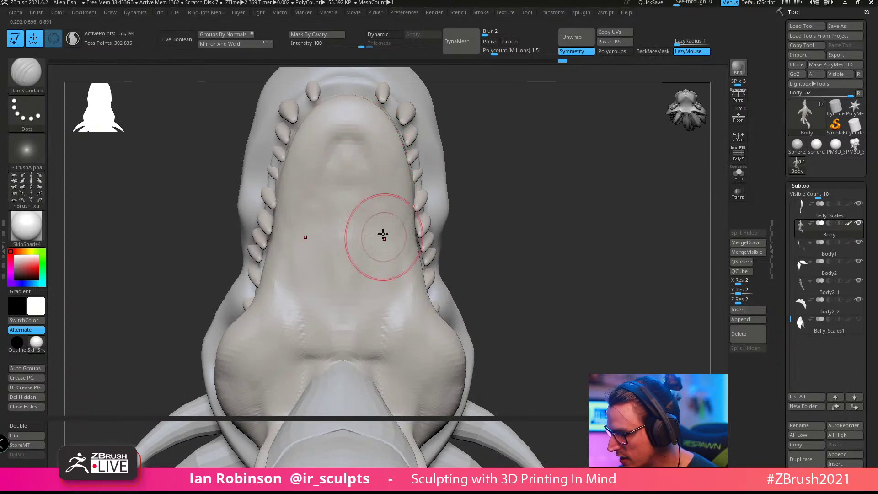
pyautogui.moveTo(377, 213); pyautogui.dragTo(396, 336)
pyautogui.moveTo(389, 253); pyautogui.dragTo(397, 332)
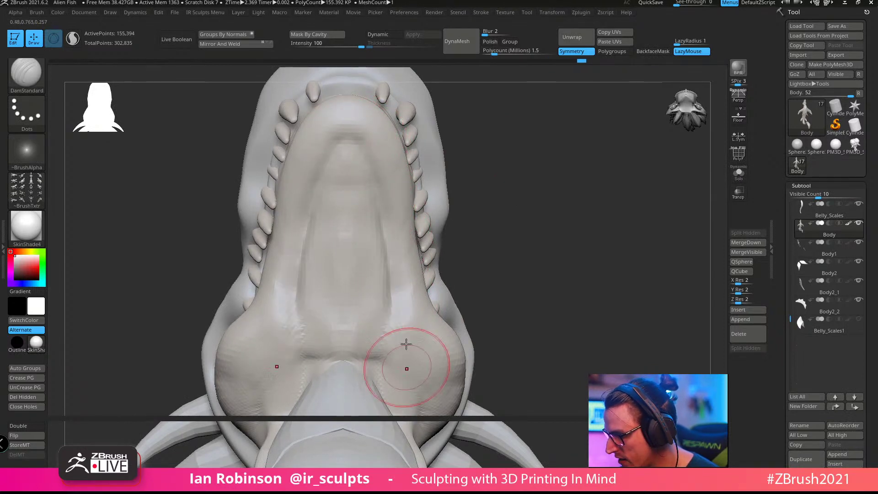
pyautogui.moveTo(390, 297); pyautogui.dragTo(400, 336)
# Step: Extend and deepen the DamStandard creases from the underside grooves into the jaw corners beside the topmost scale
pyautogui.moveTo(539, 246); pyautogui.dragTo(514, 270)
pyautogui.moveTo(389, 326); pyautogui.dragTo(403, 369)
pyautogui.moveTo(522, 327); pyautogui.dragTo(482, 315)
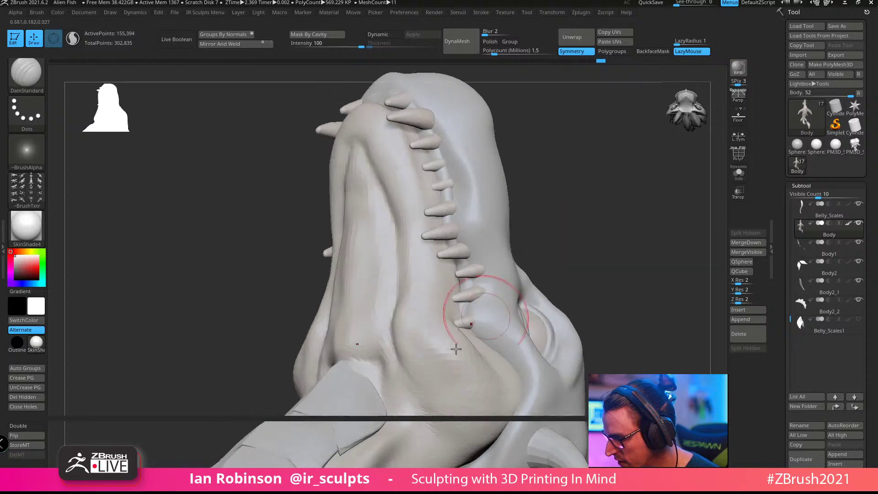
pyautogui.moveTo(411, 380); pyautogui.dragTo(396, 341)
pyautogui.moveTo(551, 256); pyautogui.dragTo(526, 268)
pyautogui.moveTo(409, 359); pyautogui.dragTo(394, 294)
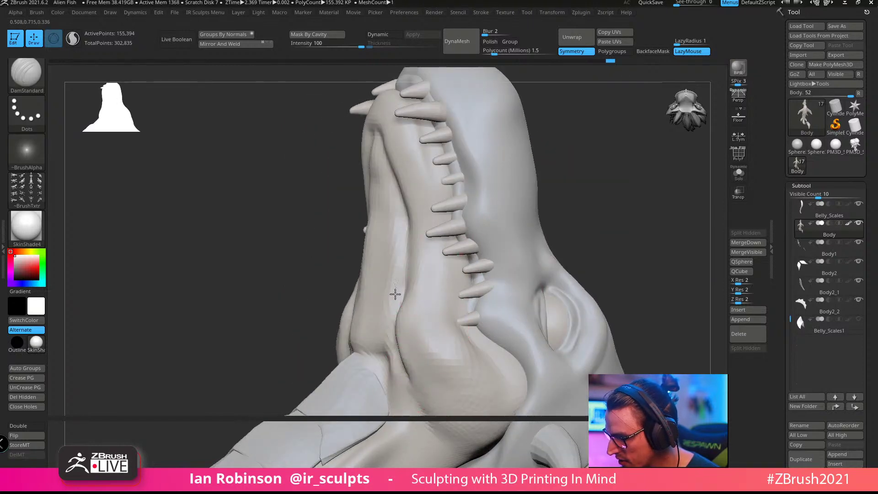
pyautogui.moveTo(585, 210); pyautogui.dragTo(314, 352)
pyautogui.moveTo(337, 317); pyautogui.dragTo(316, 331)
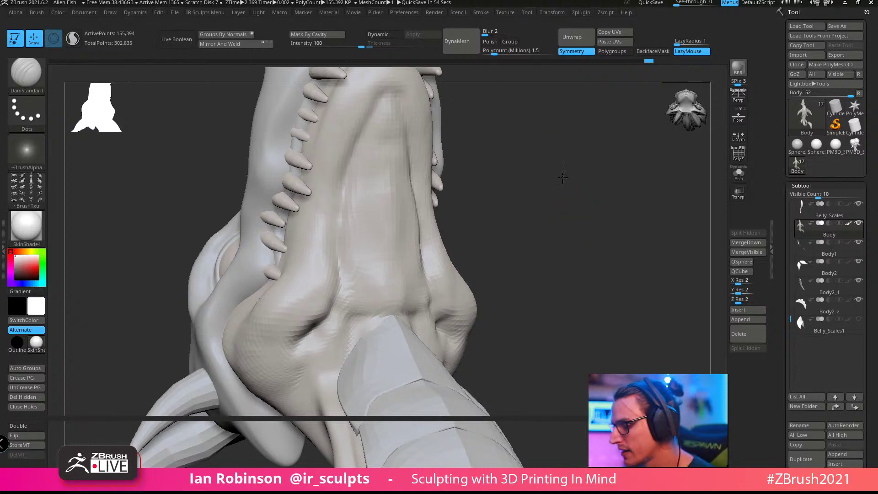
# Step: Smooth the rough surface of the throat between the jaw crease and the topmost scale
pyautogui.keyDown('shift'); pyautogui.moveTo(563, 178); pyautogui.dragTo(567, 192); pyautogui.keyUp('shift')
pyautogui.moveTo(527, 250); pyautogui.dragTo(512, 262)
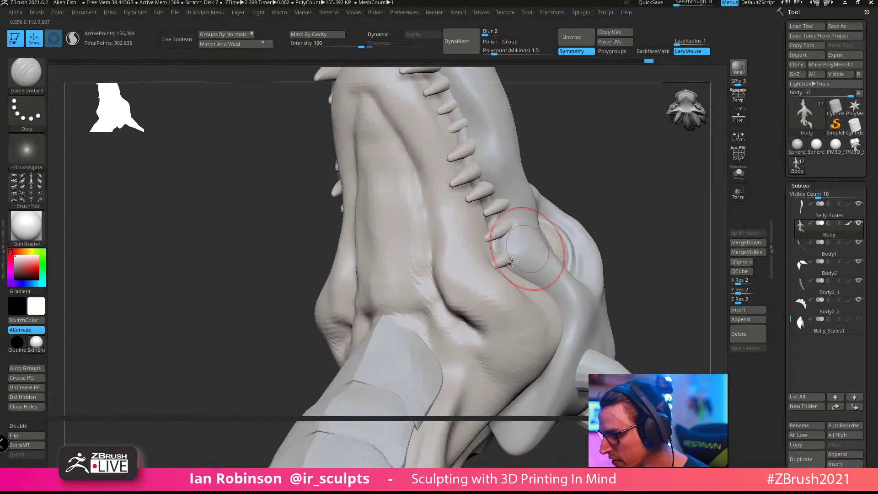
pyautogui.keyDown('shift'); pyautogui.moveTo(427, 289); pyautogui.dragTo(416, 284); pyautogui.keyUp('shift')
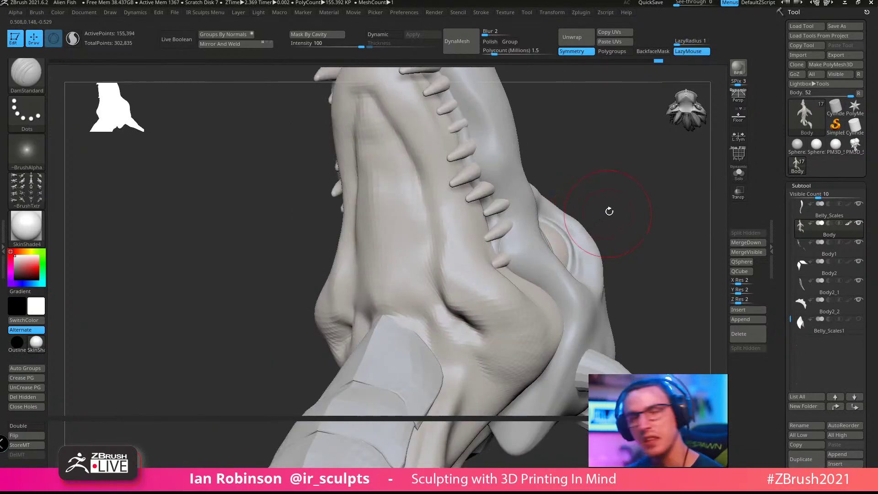
# Step: Flatten the jaw surface around the corner crease and underside groove with the TrimDynamic brush
pyautogui.moveTo(600, 215)
pyautogui.mouseDown()
pyautogui.moveTo(633, 188)
pyautogui.moveTo(618, 224)
pyautogui.mouseUp()
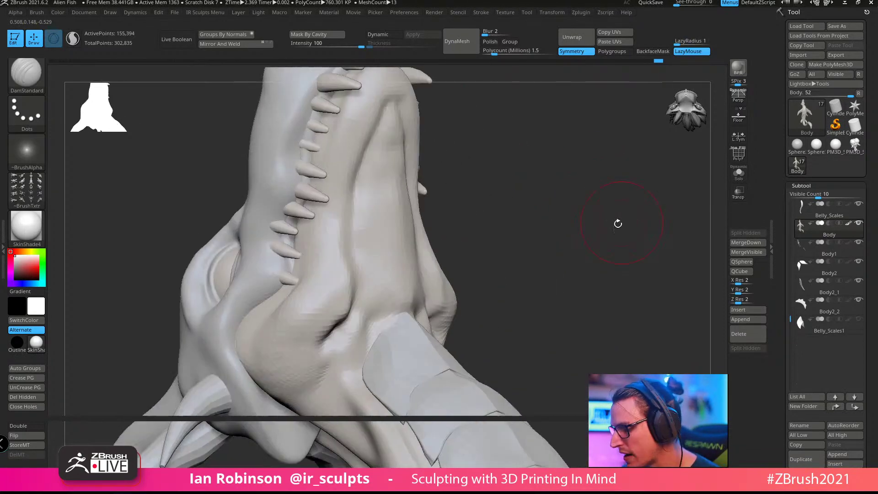
pyautogui.press('b')
pyautogui.press('t')
pyautogui.press('d')
pyautogui.moveTo(588, 177); pyautogui.dragTo(571, 197)
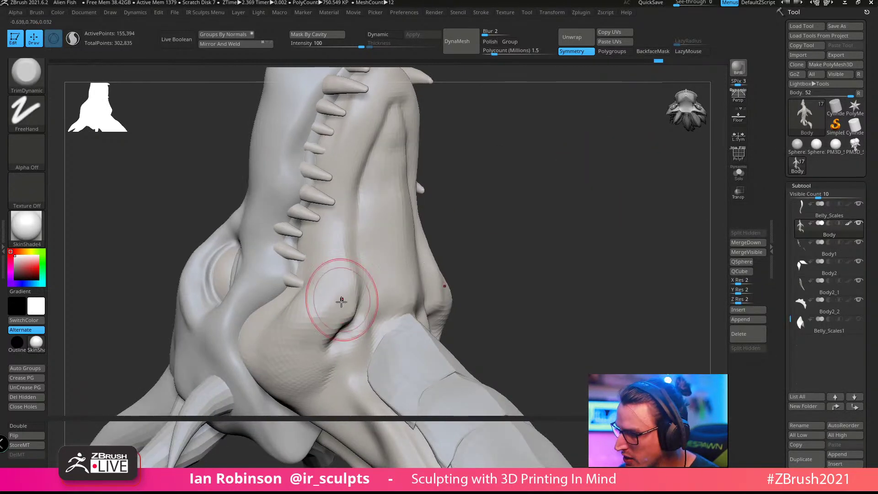
pyautogui.moveTo(349, 321)
pyautogui.mouseDown()
pyautogui.moveTo(352, 286)
pyautogui.moveTo(354, 315)
pyautogui.mouseUp()
pyautogui.moveTo(356, 295)
pyautogui.mouseDown()
pyautogui.moveTo(359, 288)
pyautogui.moveTo(365, 342)
pyautogui.moveTo(352, 339)
pyautogui.moveTo(371, 320)
pyautogui.moveTo(357, 292)
pyautogui.mouseUp()
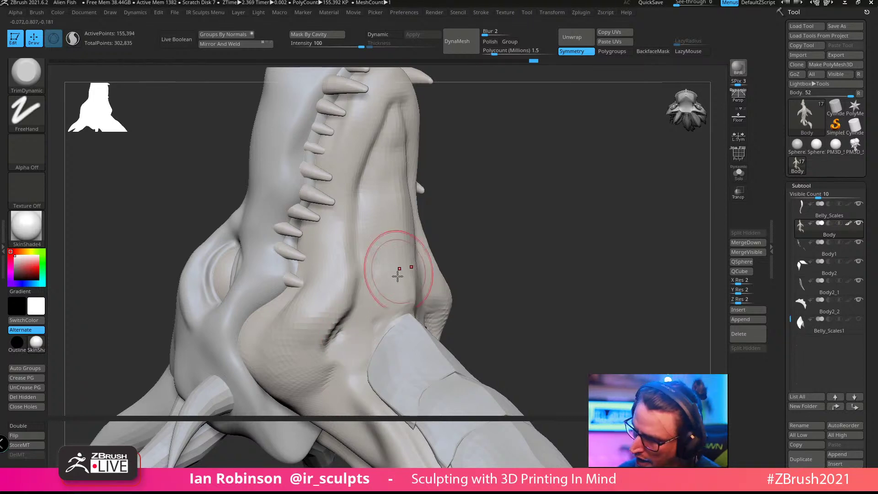
pyautogui.moveTo(517, 270)
pyautogui.keyDown('alt'); pyautogui.mouseDown()
pyautogui.moveTo(522, 233)
pyautogui.moveTo(586, 224)
pyautogui.moveTo(597, 231)
pyautogui.mouseUp(); pyautogui.keyUp('alt')
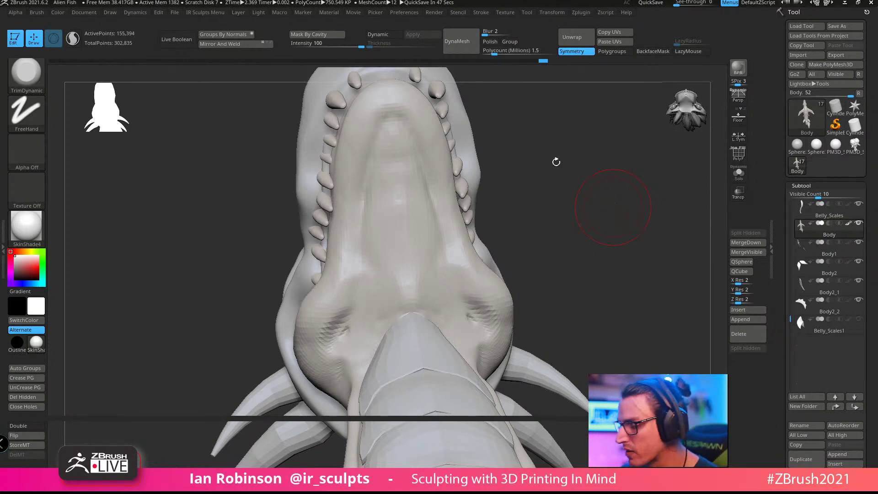
pyautogui.moveTo(613, 207)
pyautogui.mouseDown()
pyautogui.moveTo(568, 193)
pyautogui.moveTo(541, 215)
pyautogui.moveTo(563, 231)
pyautogui.moveTo(502, 245)
pyautogui.mouseUp()
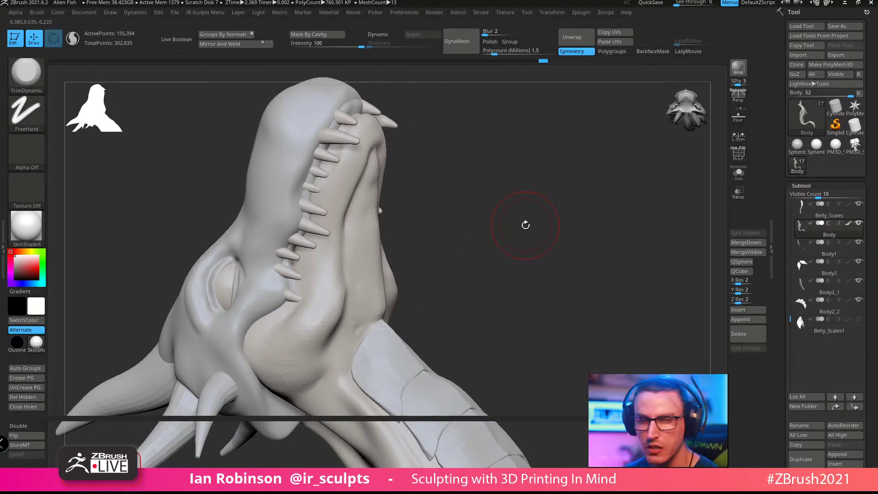
pyautogui.moveTo(528, 151)
pyautogui.mouseDown()
pyautogui.moveTo(580, 183)
pyautogui.moveTo(551, 213)
pyautogui.mouseUp()
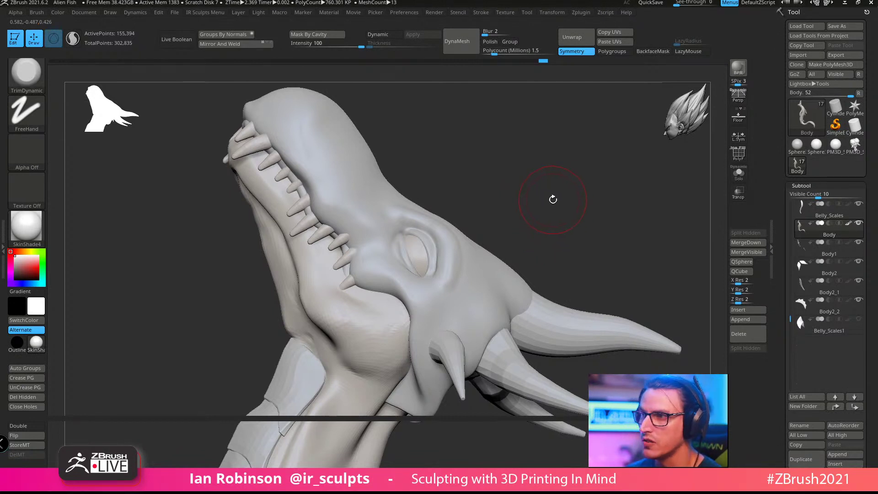
pyautogui.moveTo(562, 206); pyautogui.dragTo(560, 204)
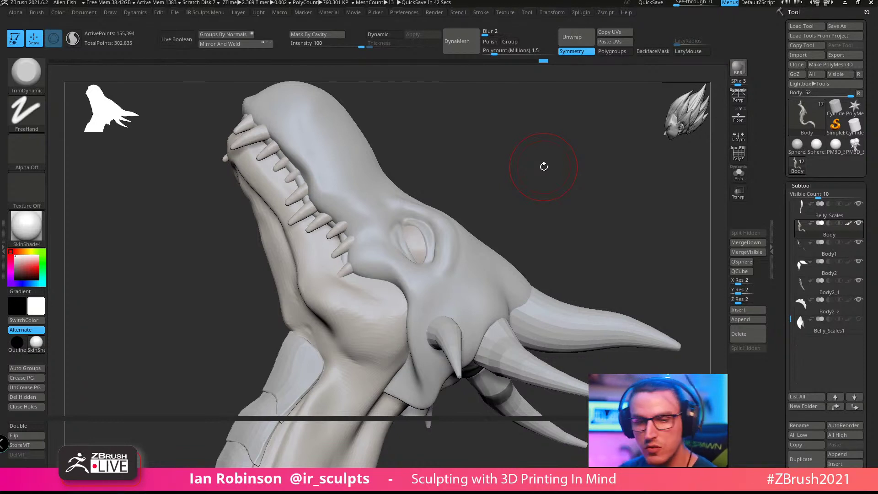
pyautogui.moveTo(494, 196)
pyautogui.mouseDown()
pyautogui.moveTo(523, 182)
pyautogui.moveTo(533, 159)
pyautogui.moveTo(591, 145)
pyautogui.moveTo(539, 188)
pyautogui.mouseUp()
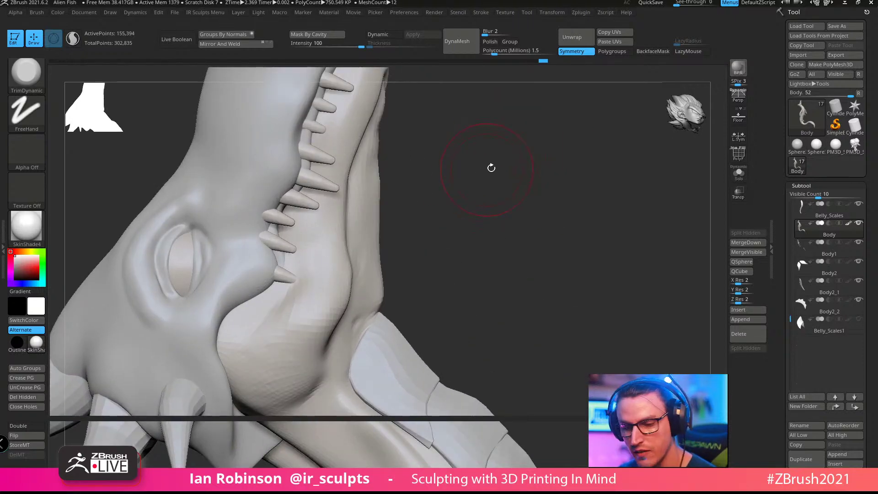
# Step: Flatten and soften the planes along the lower jaw's underside grooves with the TrimDynamic brush
pyautogui.moveTo(491, 167); pyautogui.dragTo(442, 166)
pyautogui.moveTo(390, 214); pyautogui.dragTo(413, 196)
pyautogui.moveTo(504, 169); pyautogui.dragTo(457, 170)
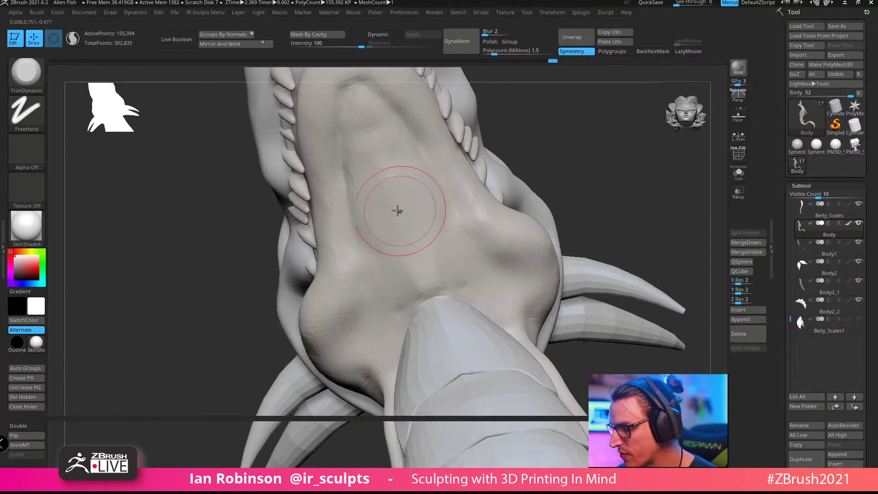
pyautogui.keyDown('alt'); pyautogui.moveTo(554, 166); pyautogui.dragTo(523, 219); pyautogui.keyUp('alt')
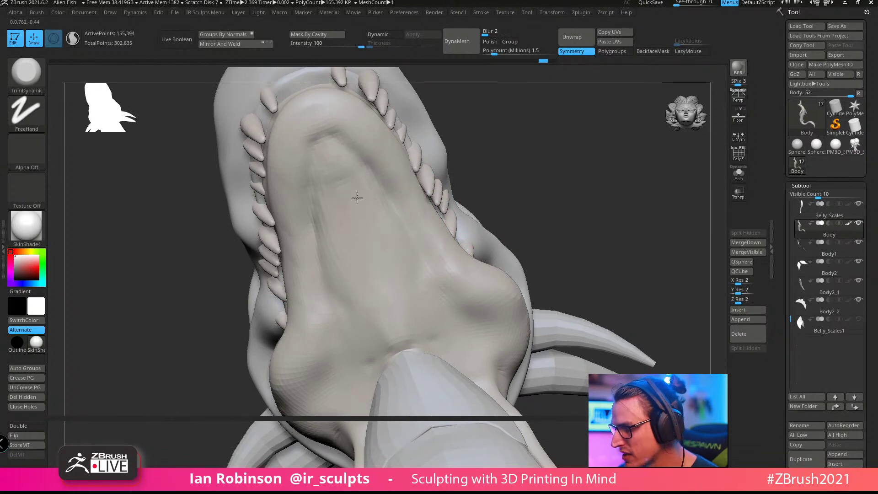
pyautogui.moveTo(360, 254); pyautogui.dragTo(344, 294)
pyautogui.moveTo(480, 169); pyautogui.dragTo(544, 169)
pyautogui.moveTo(339, 291); pyautogui.dragTo(319, 256)
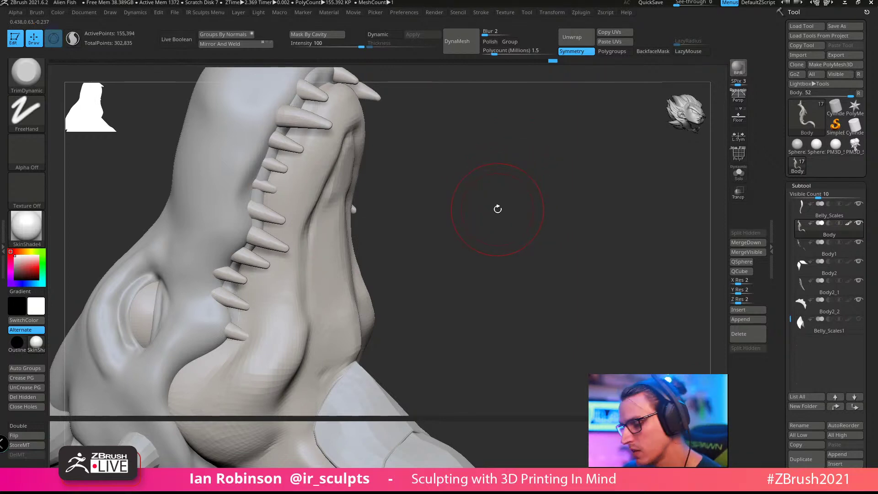
pyautogui.moveTo(497, 209)
pyautogui.mouseDown()
pyautogui.moveTo(486, 210)
pyautogui.moveTo(489, 226)
pyautogui.moveTo(358, 310)
pyautogui.moveTo(353, 260)
pyautogui.moveTo(379, 336)
pyautogui.moveTo(396, 309)
pyautogui.mouseUp()
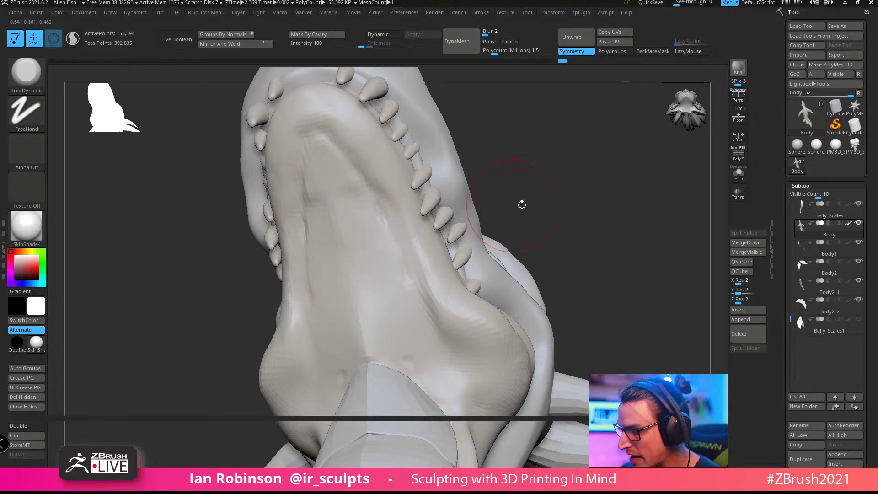
pyautogui.moveTo(522, 204); pyautogui.dragTo(460, 215)
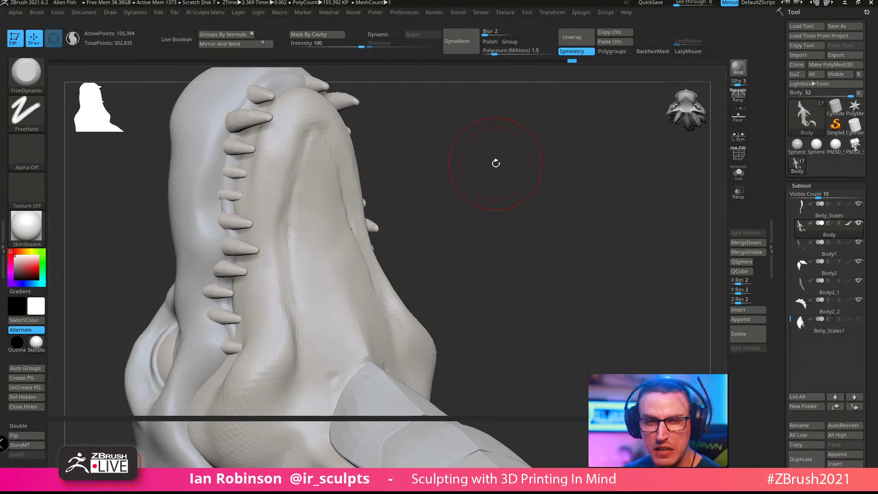
pyautogui.moveTo(517, 158); pyautogui.dragTo(455, 176)
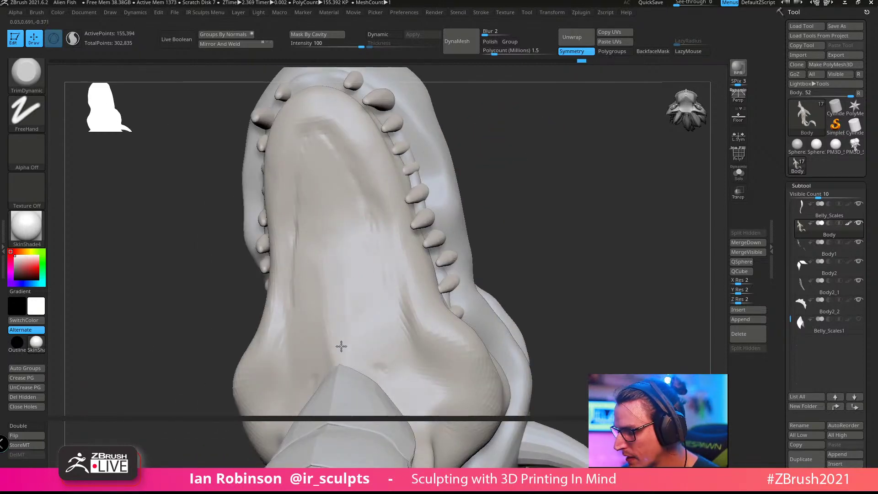
pyautogui.moveTo(605, 176)
pyautogui.mouseDown()
pyautogui.moveTo(548, 188)
pyautogui.moveTo(480, 229)
pyautogui.mouseUp()
# Step: Build up the throat surface just above the topmost belly scale and beside the jaw grooves with the ClayBuildup brush
pyautogui.press('b')
pyautogui.press('c')
pyautogui.press('b')
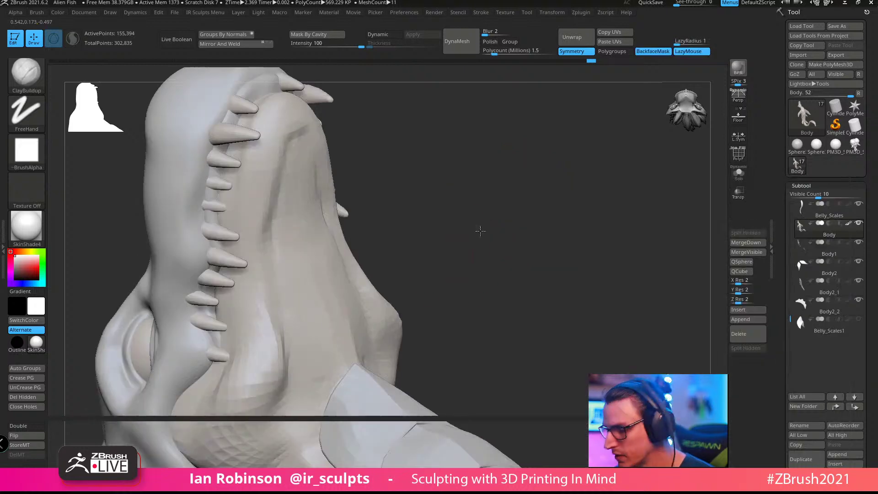
pyautogui.moveTo(351, 337)
pyautogui.keyDown('alt'); pyautogui.mouseDown()
pyautogui.moveTo(328, 360)
pyautogui.moveTo(325, 314)
pyautogui.moveTo(337, 298)
pyautogui.mouseUp(); pyautogui.keyUp('alt')
pyautogui.keyDown('alt'); pyautogui.moveTo(354, 348); pyautogui.dragTo(357, 339, button='right'); pyautogui.keyUp('alt')
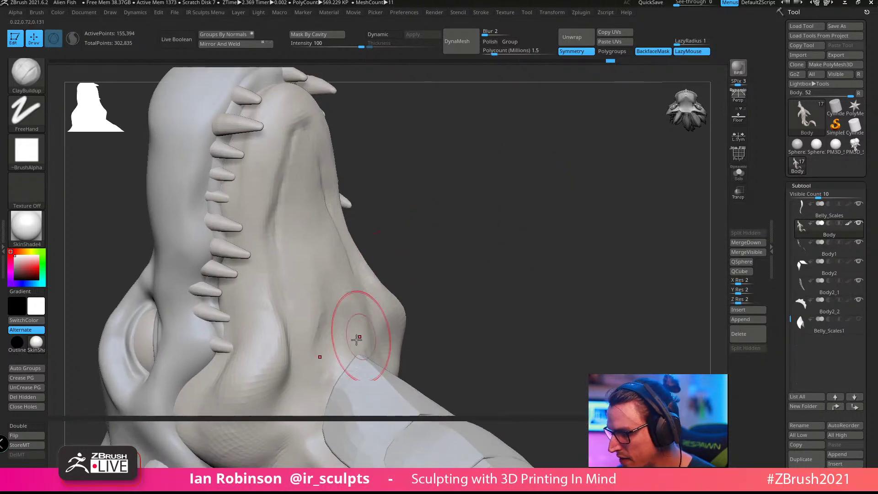
pyautogui.moveTo(320, 352); pyautogui.dragTo(313, 291)
pyautogui.moveTo(462, 215); pyautogui.dragTo(429, 270)
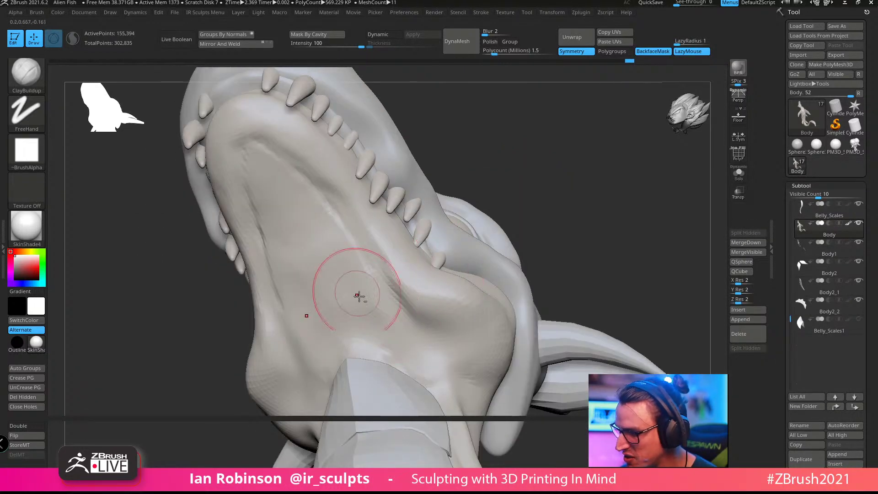
pyautogui.moveTo(327, 229); pyautogui.dragTo(382, 288)
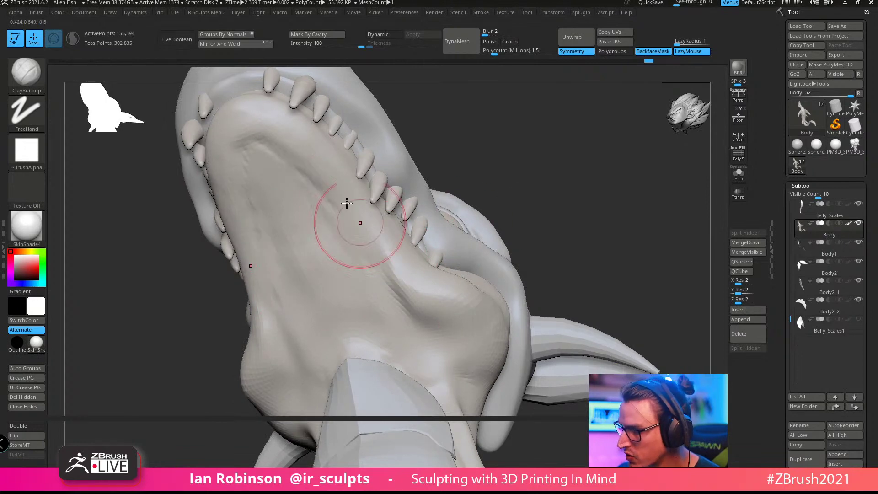
# Step: Continue the ClayBuildup strokes along the jaw's underside grooves toward the chin
pyautogui.moveTo(510, 157); pyautogui.dragTo(236, 250)
pyautogui.moveTo(437, 182)
pyautogui.mouseDown()
pyautogui.moveTo(210, 254)
pyautogui.moveTo(205, 294)
pyautogui.mouseUp()
pyautogui.moveTo(221, 231); pyautogui.dragTo(229, 155)
pyautogui.moveTo(355, 176)
pyautogui.mouseDown()
pyautogui.moveTo(355, 235)
pyautogui.moveTo(355, 191)
pyautogui.mouseUp()
pyautogui.moveTo(395, 157)
pyautogui.mouseDown()
pyautogui.moveTo(433, 185)
pyautogui.moveTo(384, 224)
pyautogui.moveTo(431, 198)
pyautogui.mouseUp()
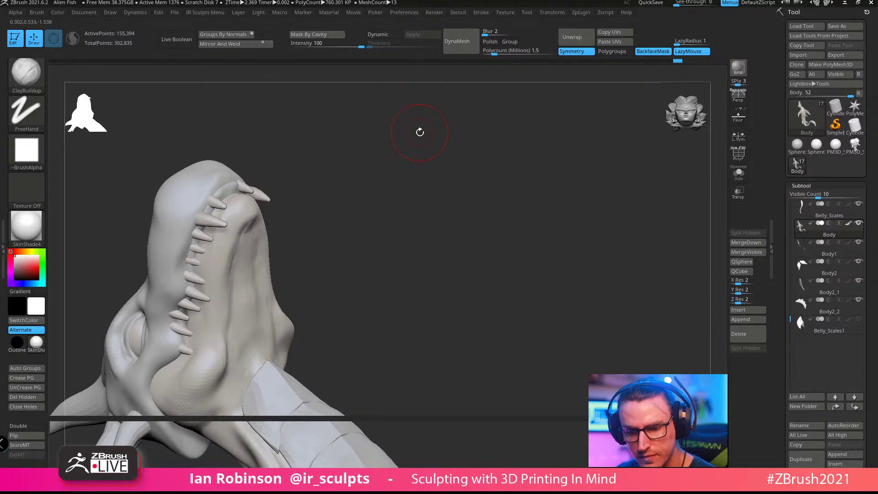
# Step: Reshape the tip of the lower jaw in profile with the Move brush
pyautogui.press('b')
pyautogui.press('m')
pyautogui.press('v')
pyautogui.moveTo(439, 154)
pyautogui.mouseDown()
pyautogui.moveTo(268, 209)
pyautogui.moveTo(370, 185)
pyautogui.moveTo(424, 192)
pyautogui.moveTo(423, 177)
pyautogui.mouseUp()
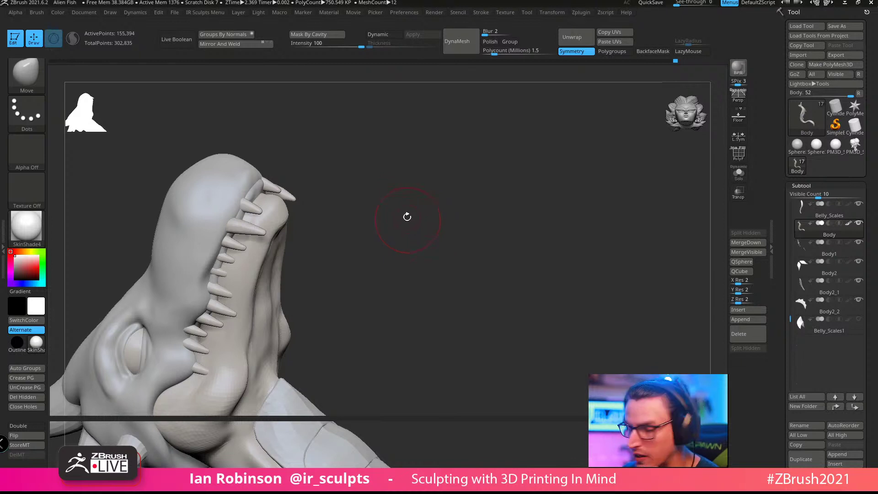
pyautogui.moveTo(289, 201); pyautogui.dragTo(435, 202)
pyautogui.moveTo(328, 231)
pyautogui.mouseDown()
pyautogui.moveTo(420, 185)
pyautogui.moveTo(419, 134)
pyautogui.mouseUp()
pyautogui.moveTo(302, 214); pyautogui.dragTo(298, 211)
pyautogui.moveTo(418, 150)
pyautogui.mouseDown()
pyautogui.moveTo(494, 149)
pyautogui.moveTo(352, 186)
pyautogui.mouseUp()
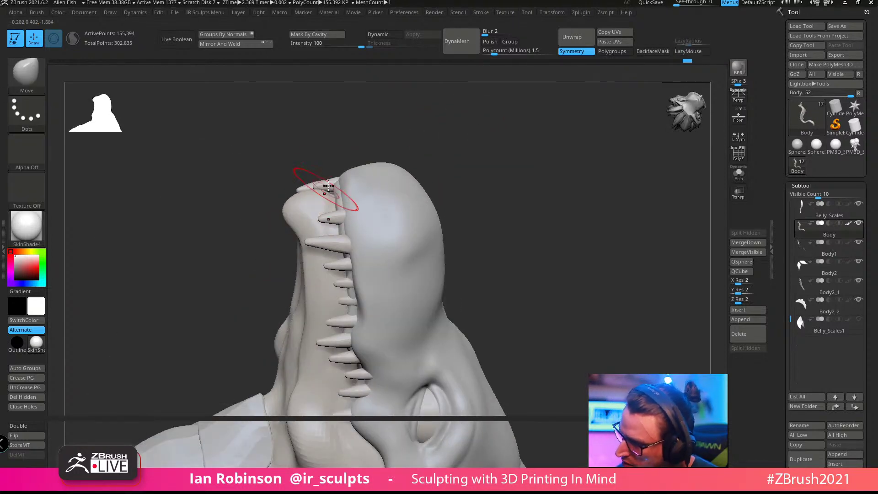
# Step: Adjust the chin and lower lip beneath the front teeth with the Move brush, working from below
pyautogui.moveTo(480, 153); pyautogui.dragTo(526, 186)
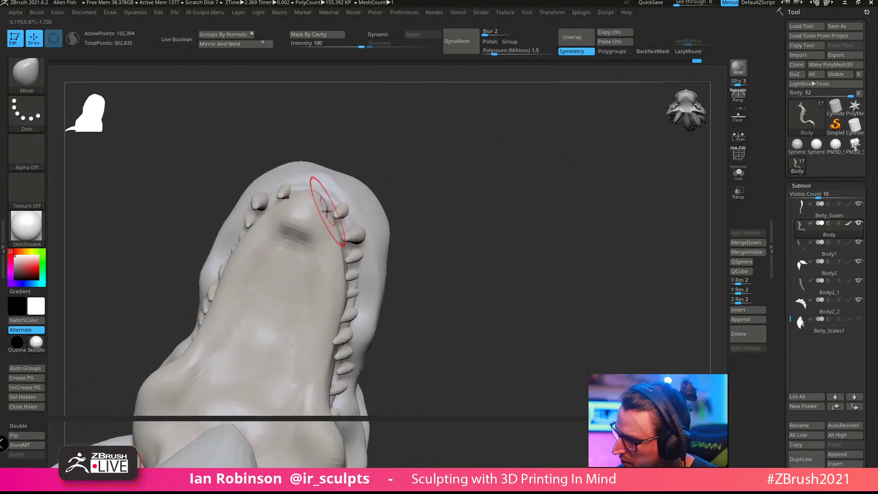
pyautogui.moveTo(439, 173); pyautogui.dragTo(495, 186)
pyautogui.moveTo(466, 155)
pyautogui.mouseDown()
pyautogui.moveTo(463, 174)
pyautogui.moveTo(349, 196)
pyautogui.mouseUp()
pyautogui.moveTo(465, 153); pyautogui.dragTo(352, 213)
pyautogui.moveTo(412, 166); pyautogui.dragTo(358, 210)
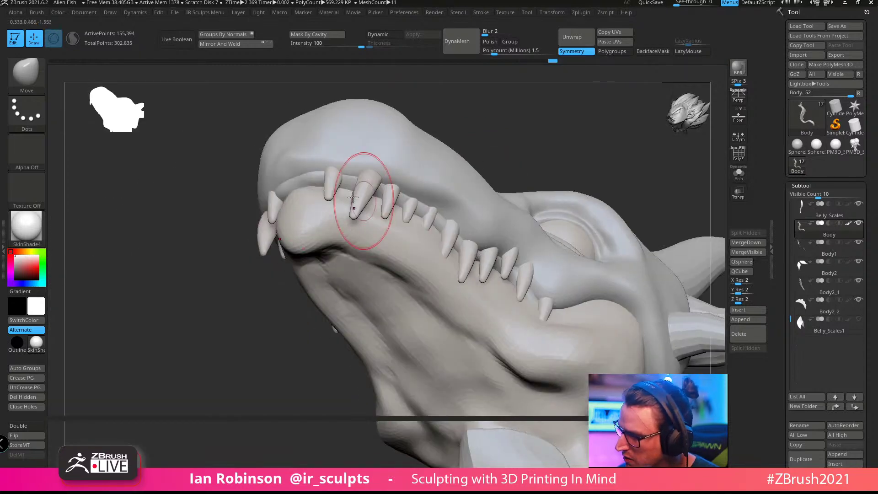
pyautogui.moveTo(446, 161); pyautogui.dragTo(524, 133)
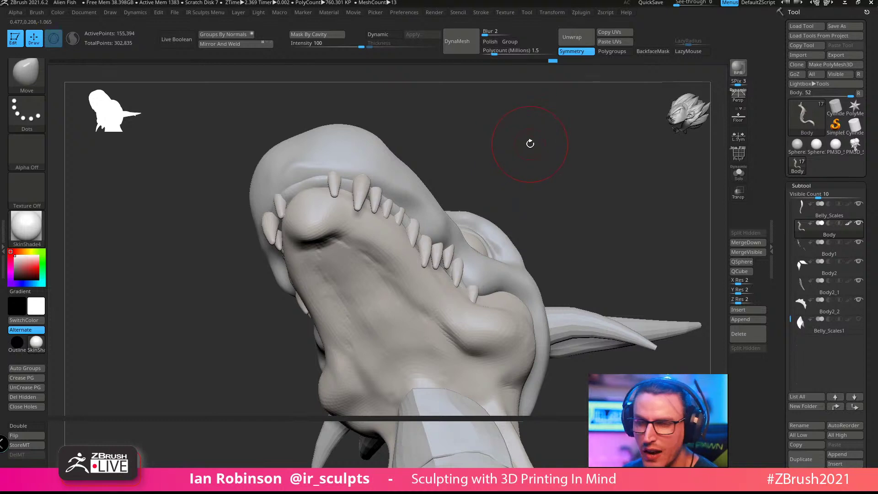
# Step: Resize the Move brush and make the Upper_Jaw1 subtool active for work on the snout
pyautogui.moveTo(527, 159)
pyautogui.mouseDown()
pyautogui.moveTo(538, 166)
pyautogui.moveTo(533, 175)
pyautogui.moveTo(480, 196)
pyautogui.moveTo(505, 168)
pyautogui.mouseUp()
pyautogui.press('b')
pyautogui.press('m')
pyautogui.press('v')
pyautogui.press('s')
pyautogui.moveTo(293, 183); pyautogui.dragTo(288, 183)
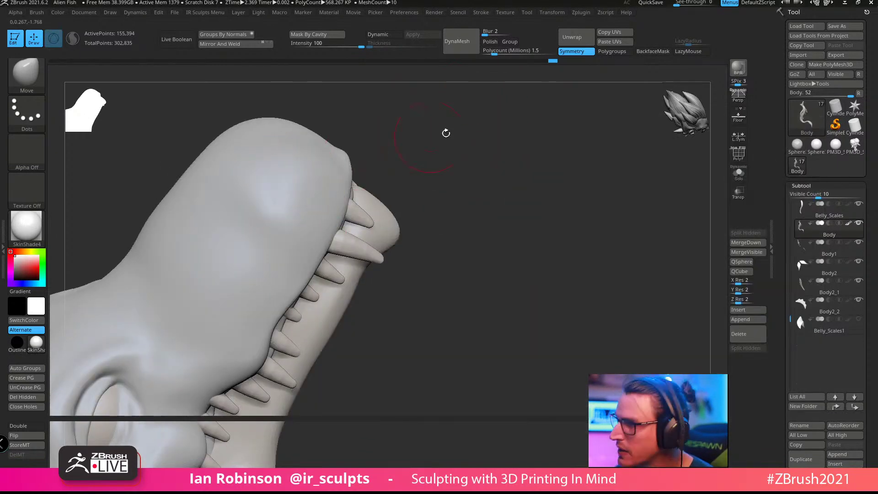
pyautogui.moveTo(447, 133)
pyautogui.mouseDown()
pyautogui.moveTo(488, 155)
pyautogui.moveTo(449, 173)
pyautogui.mouseUp()
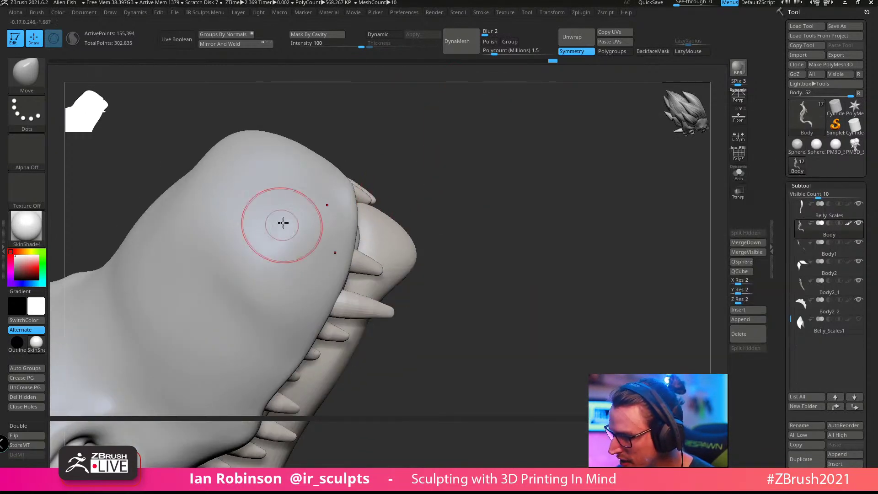
pyautogui.keyDown('alt'); pyautogui.click(297, 228); pyautogui.keyUp('alt')
# Step: Try to push a pair of nostril dents into the snout with the Move brush, and undo them
pyautogui.moveTo(262, 268); pyautogui.dragTo(288, 229)
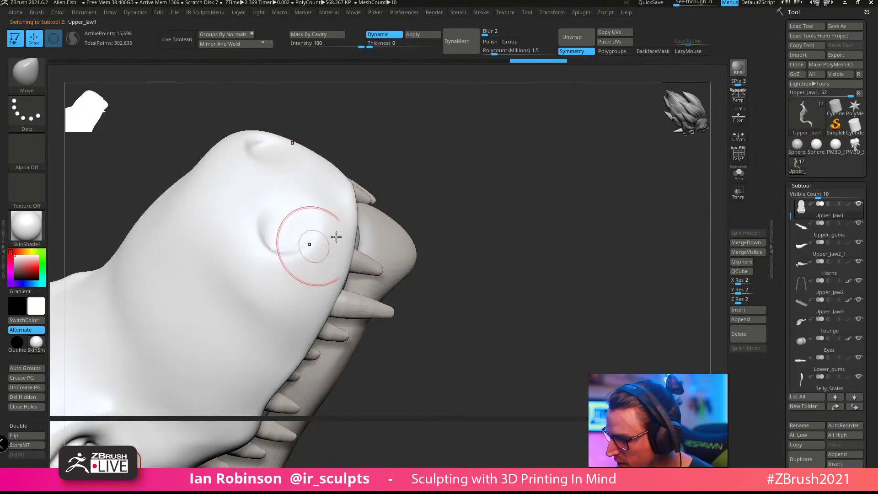
pyautogui.moveTo(492, 201); pyautogui.dragTo(480, 206)
pyautogui.hotkey('ctrl', 'z')
pyautogui.hotkey('ctrl', 'z')
# Step: Switch to the DamStandard brush with its texture off and try carving small nostrils into the snout
pyautogui.press('b')
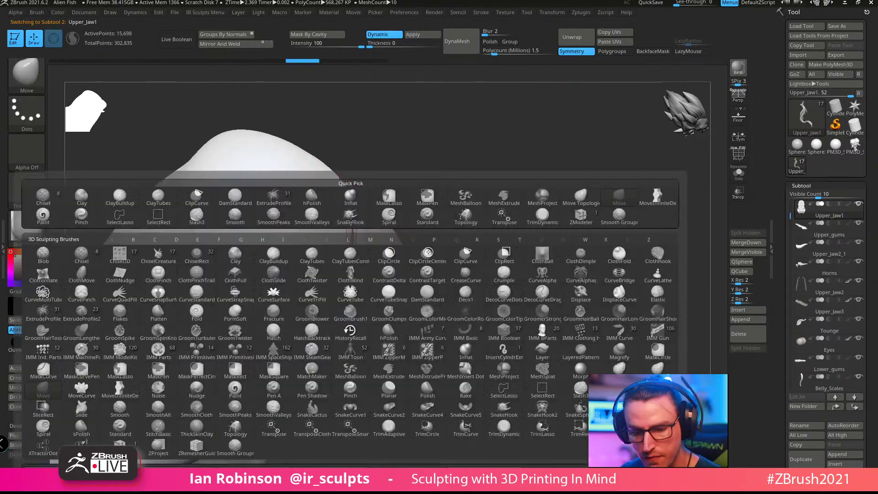
pyautogui.press('d')
pyautogui.press('s')
pyautogui.moveTo(461, 160)
pyautogui.mouseDown()
pyautogui.moveTo(476, 192)
pyautogui.moveTo(495, 197)
pyautogui.moveTo(460, 210)
pyautogui.mouseUp()
pyautogui.click(33, 198)
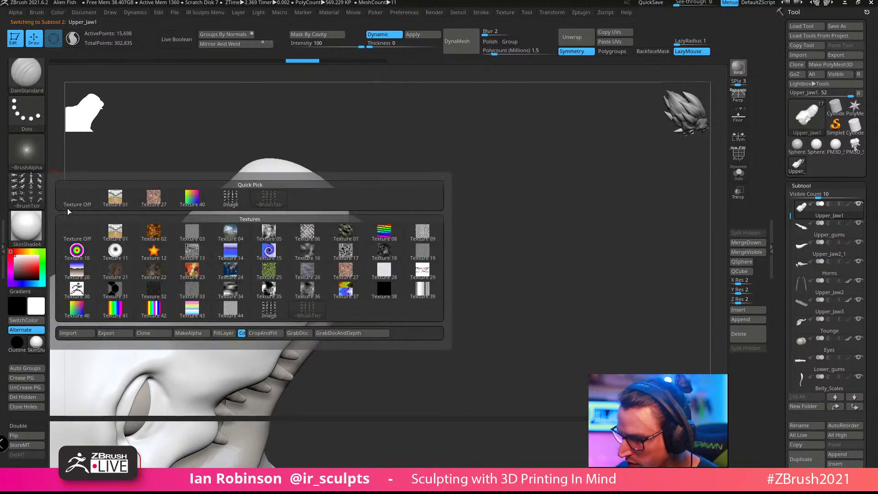
pyautogui.click(69, 206)
pyautogui.moveTo(484, 167); pyautogui.dragTo(478, 172)
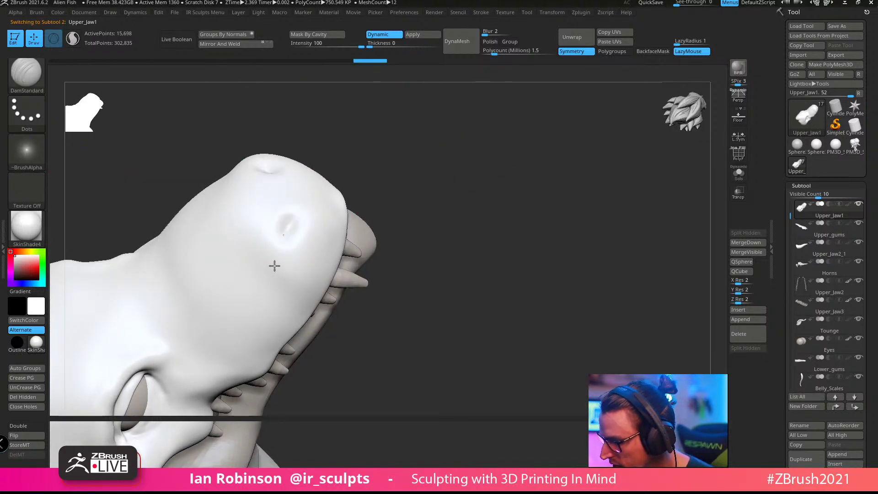
pyautogui.moveTo(403, 215); pyautogui.dragTo(462, 149)
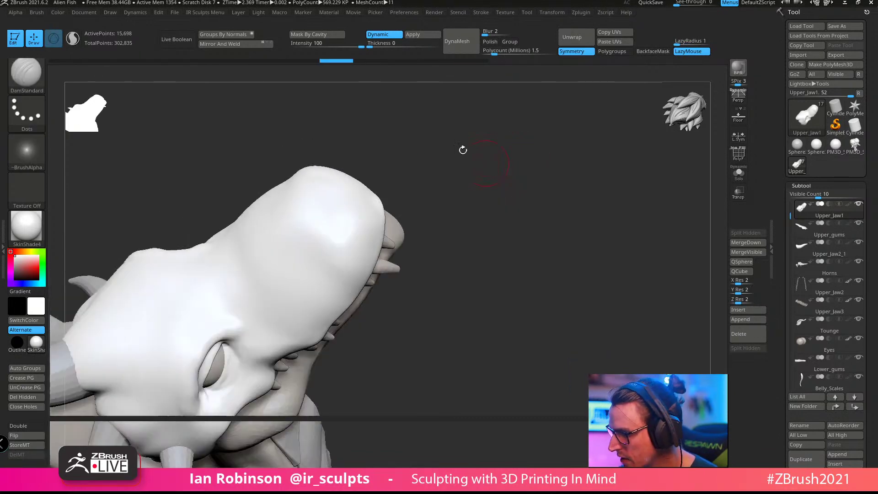
# Step: Apply the upper jaw's dynamic subdivision for a denser mesh and carve a pair of nostrils into the snout
pyautogui.click(419, 37)
pyautogui.moveTo(439, 114); pyautogui.dragTo(480, 178)
pyautogui.hotkey('shift', 'f')
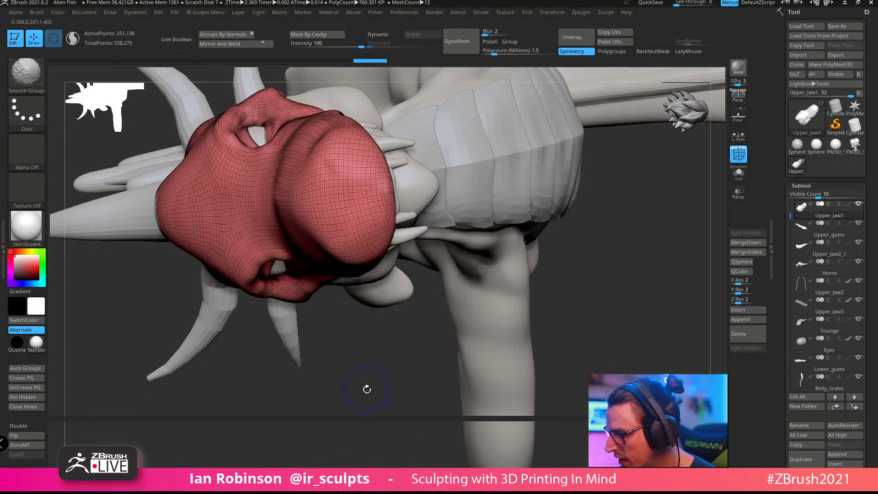
pyautogui.hotkey('shift', 'f')
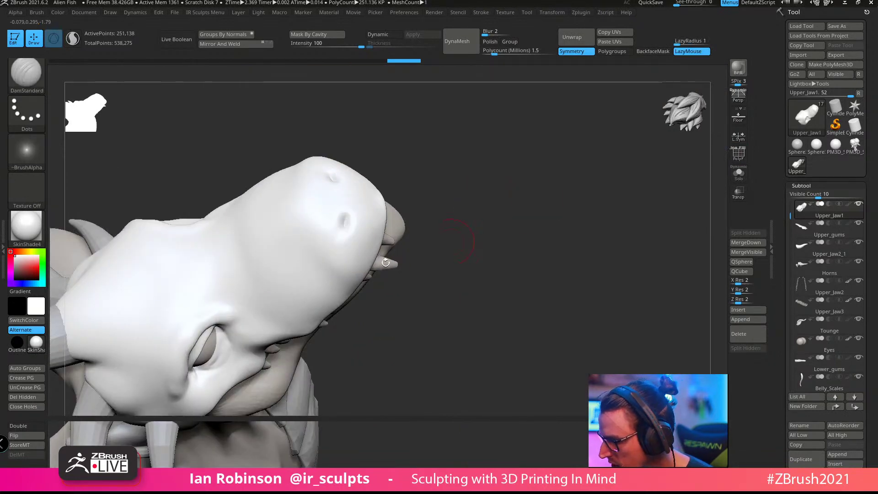
# Step: Change the display material to BasicMaterial and open the Preview AO render settings
pyautogui.click(26, 225)
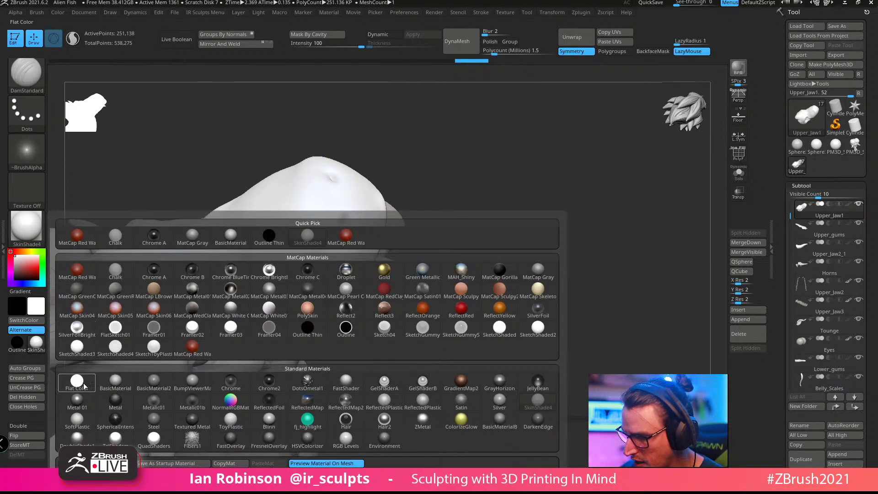
pyautogui.click(117, 383)
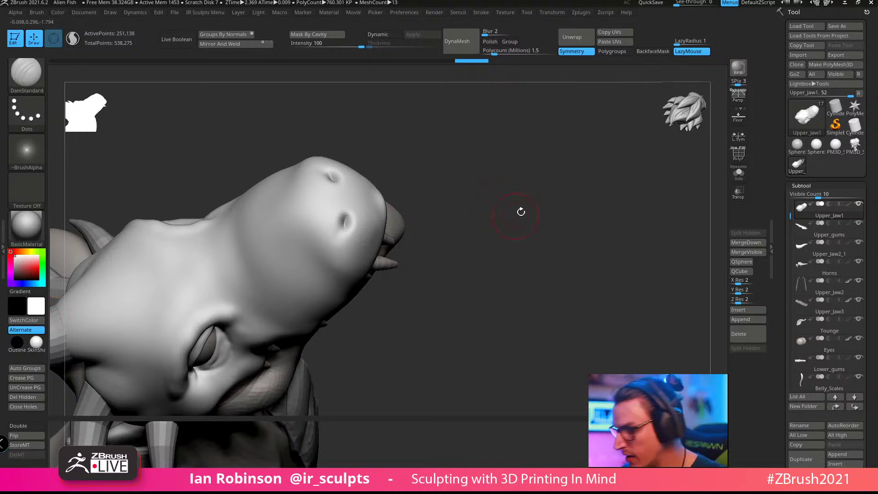
pyautogui.moveTo(521, 212); pyautogui.dragTo(343, 284)
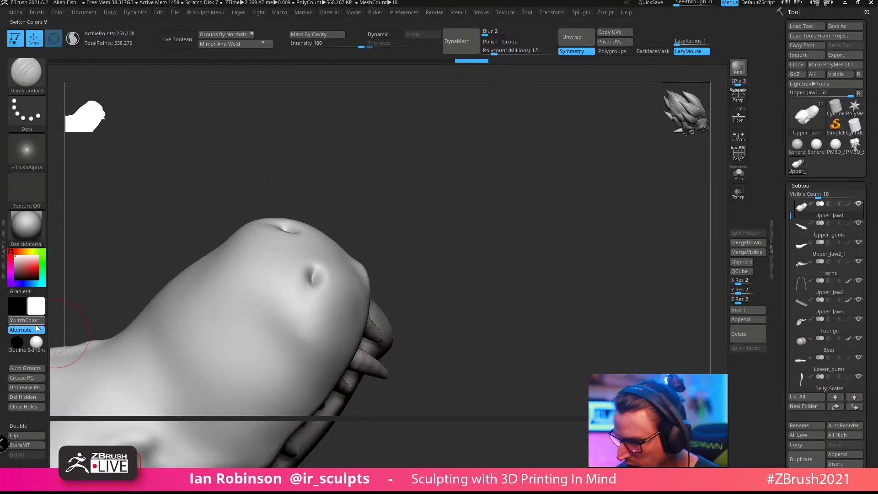
pyautogui.click(440, 13)
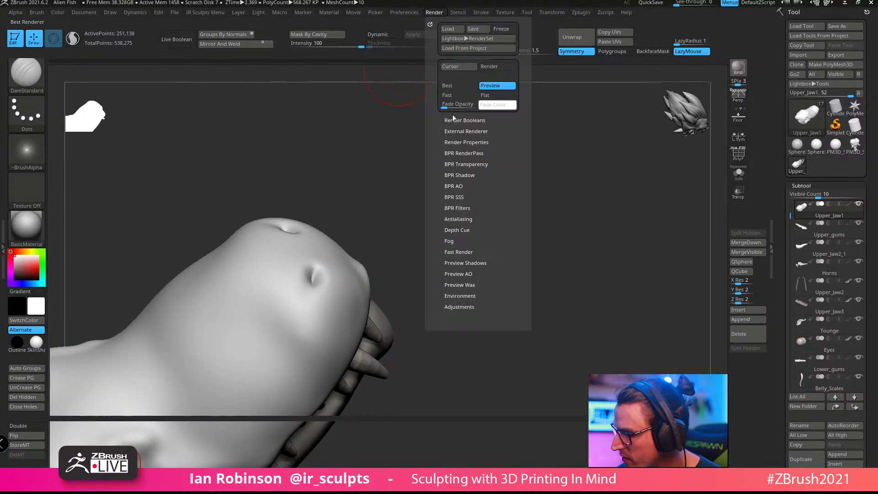
pyautogui.click(463, 273)
pyautogui.click(470, 283)
# Step: Lengthen the nostril slits with DamStandard and hollow them into rounded openings with a smaller ClayBuildup brush
pyautogui.moveTo(544, 271)
pyautogui.mouseDown()
pyautogui.moveTo(543, 233)
pyautogui.moveTo(561, 263)
pyautogui.moveTo(304, 307)
pyautogui.mouseUp()
pyautogui.moveTo(439, 229)
pyautogui.mouseDown()
pyautogui.moveTo(486, 186)
pyautogui.moveTo(497, 145)
pyautogui.mouseUp()
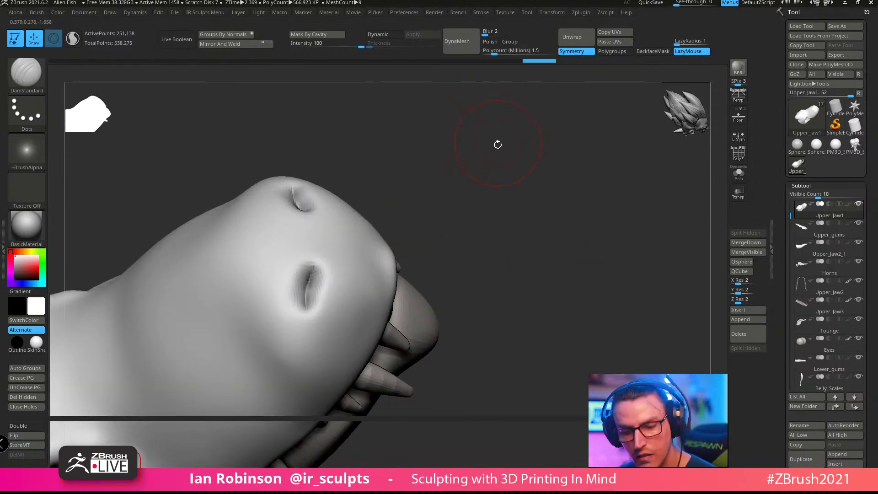
pyautogui.press('b')
pyautogui.press('c')
pyautogui.press('b')
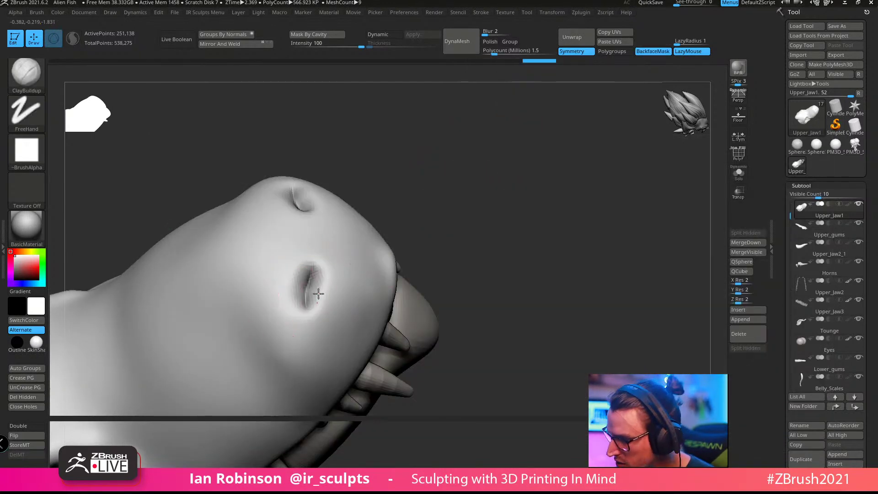
pyautogui.press('s')
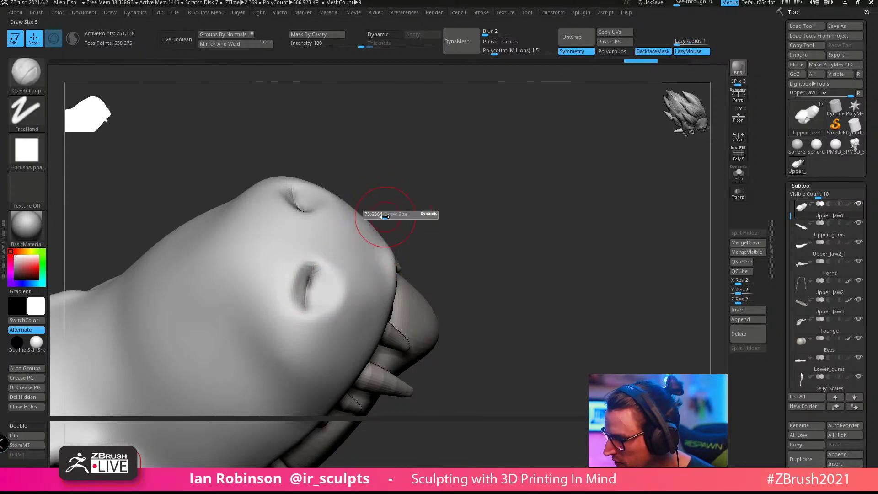
pyautogui.moveTo(385, 217); pyautogui.dragTo(372, 217)
pyautogui.moveTo(321, 280)
pyautogui.mouseDown()
pyautogui.moveTo(315, 299)
pyautogui.moveTo(320, 274)
pyautogui.moveTo(327, 280)
pyautogui.mouseUp()
pyautogui.hotkey('ctrl', 'z')
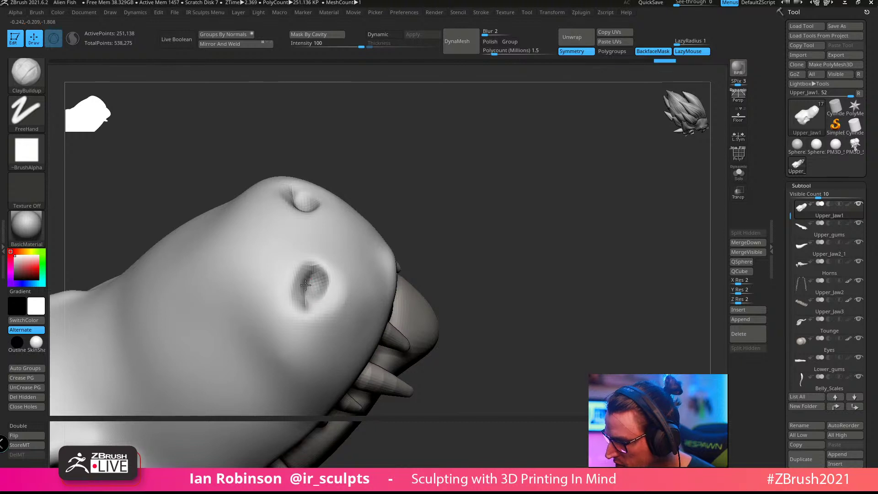
pyautogui.moveTo(474, 227)
pyautogui.mouseDown()
pyautogui.moveTo(511, 221)
pyautogui.moveTo(323, 294)
pyautogui.mouseUp()
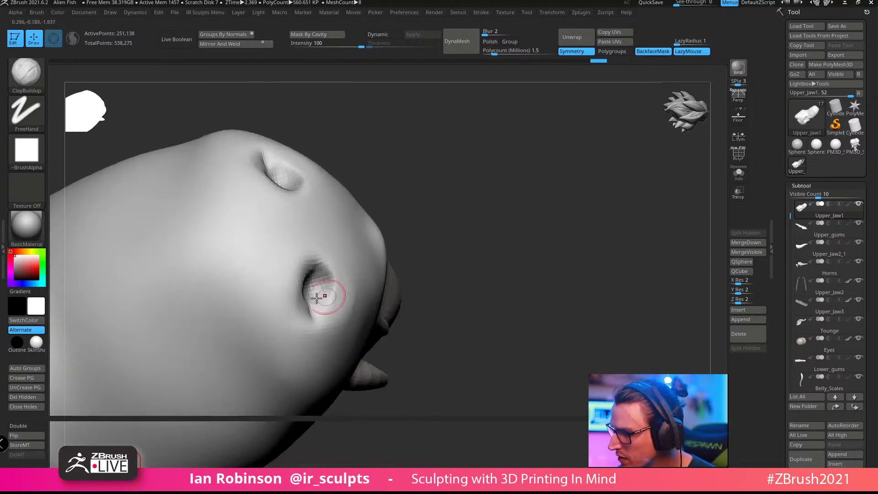
pyautogui.moveTo(442, 217)
pyautogui.mouseDown()
pyautogui.moveTo(309, 288)
pyautogui.moveTo(320, 282)
pyautogui.moveTo(337, 295)
pyautogui.mouseUp()
pyautogui.moveTo(469, 245); pyautogui.dragTo(523, 221)
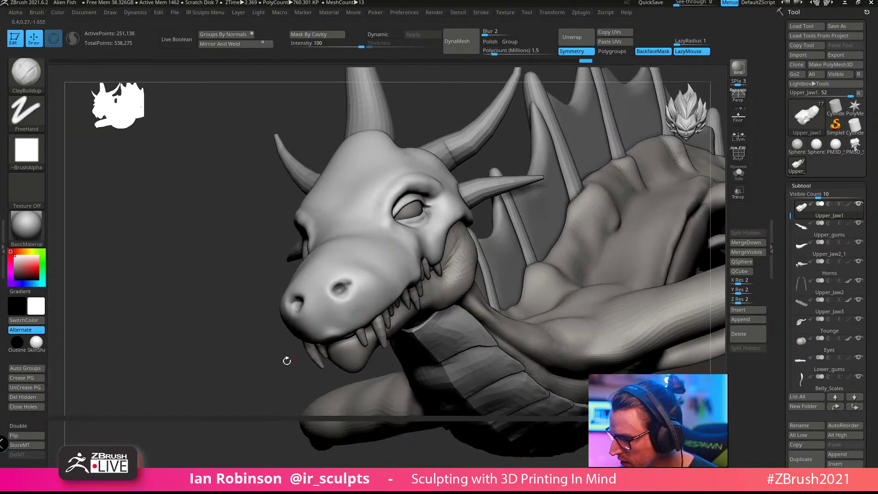
# Step: Switch to the TrimDynamic brush and flatten the surfaces in and around the carved nostrils
pyautogui.keyDown('alt'); pyautogui.moveTo(286, 361); pyautogui.dragTo(507, 218); pyautogui.keyUp('alt')
pyautogui.keyDown('ctrl'); pyautogui.moveTo(254, 218); pyautogui.dragTo(320, 261, button='right'); pyautogui.keyUp('ctrl')
pyautogui.moveTo(320, 260); pyautogui.dragTo(274, 282, button='right')
pyautogui.keyDown('ctrl'); pyautogui.moveTo(299, 237); pyautogui.dragTo(300, 252, button='right'); pyautogui.keyUp('ctrl')
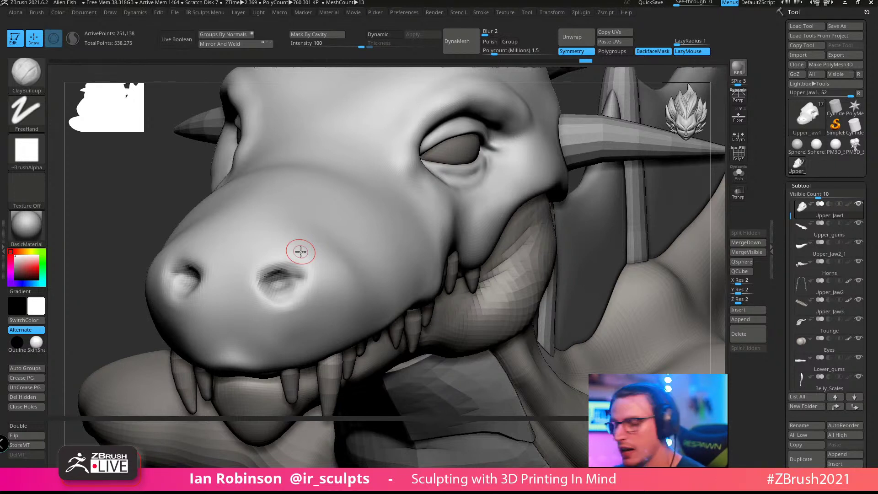
pyautogui.moveTo(160, 214); pyautogui.dragTo(199, 196)
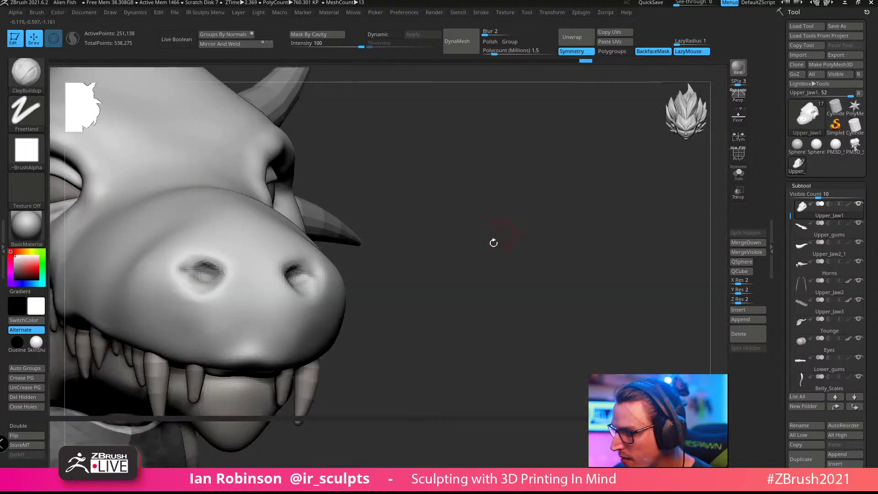
pyautogui.keyDown('alt'); pyautogui.moveTo(494, 243); pyautogui.dragTo(455, 224); pyautogui.keyUp('alt')
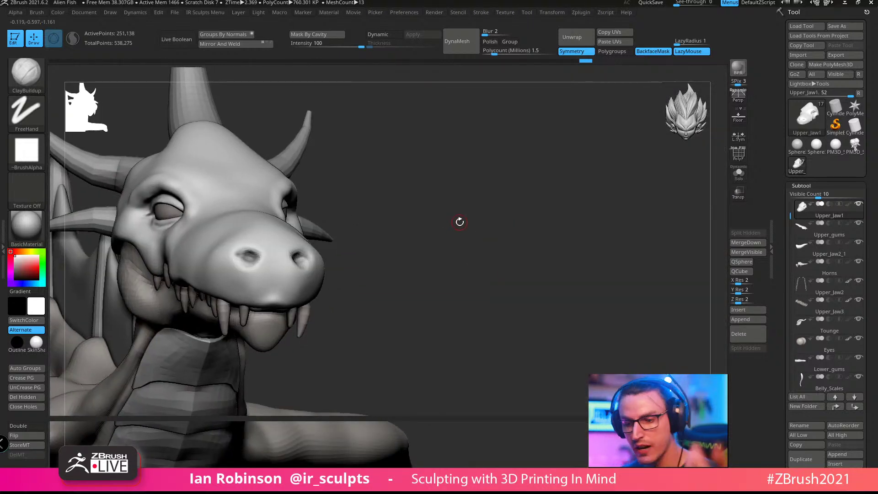
pyautogui.moveTo(458, 231)
pyautogui.keyDown('alt'); pyautogui.mouseDown()
pyautogui.moveTo(464, 251)
pyautogui.moveTo(484, 257)
pyautogui.moveTo(293, 305)
pyautogui.mouseUp(); pyautogui.keyUp('alt')
pyautogui.press('b')
pyautogui.press('t')
pyautogui.press('d')
pyautogui.moveTo(287, 292)
pyautogui.mouseDown()
pyautogui.moveTo(282, 300)
pyautogui.moveTo(304, 296)
pyautogui.mouseUp()
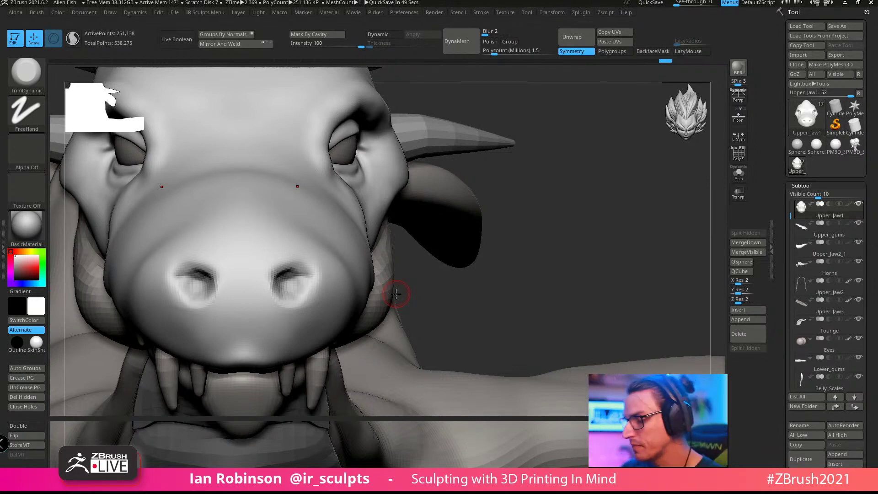
# Step: Switch to the Pinch brush, adjust its size and tighten the upper rims of the nostrils
pyautogui.moveTo(396, 293)
pyautogui.mouseDown()
pyautogui.moveTo(540, 217)
pyautogui.moveTo(498, 218)
pyautogui.moveTo(533, 210)
pyautogui.moveTo(557, 229)
pyautogui.moveTo(571, 219)
pyautogui.mouseUp()
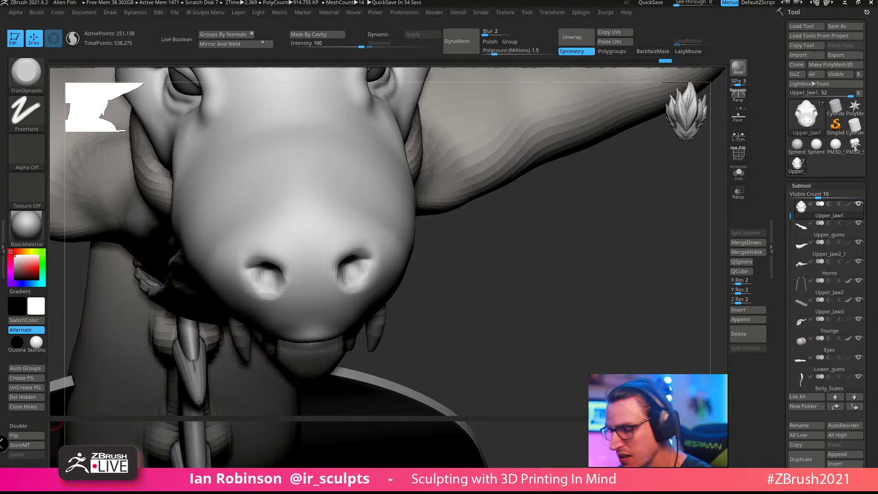
pyautogui.moveTo(587, 286)
pyautogui.keyDown('alt'); pyautogui.mouseDown()
pyautogui.moveTo(500, 231)
pyautogui.moveTo(564, 288)
pyautogui.moveTo(549, 280)
pyautogui.moveTo(581, 278)
pyautogui.moveTo(535, 288)
pyautogui.moveTo(593, 279)
pyautogui.mouseUp(); pyautogui.keyUp('alt')
pyautogui.moveTo(505, 340); pyautogui.dragTo(438, 401)
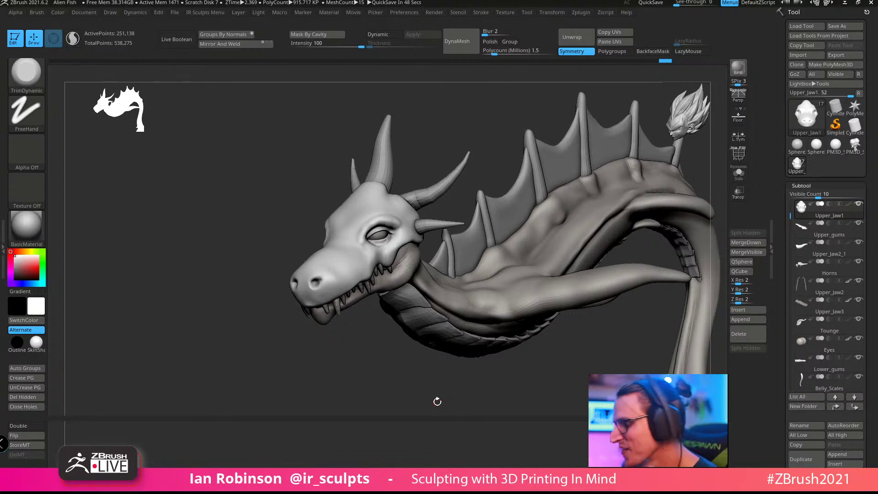
pyautogui.moveTo(319, 351)
pyautogui.mouseDown()
pyautogui.moveTo(341, 378)
pyautogui.moveTo(352, 368)
pyautogui.mouseUp()
pyautogui.press('b')
pyautogui.click(349, 387)
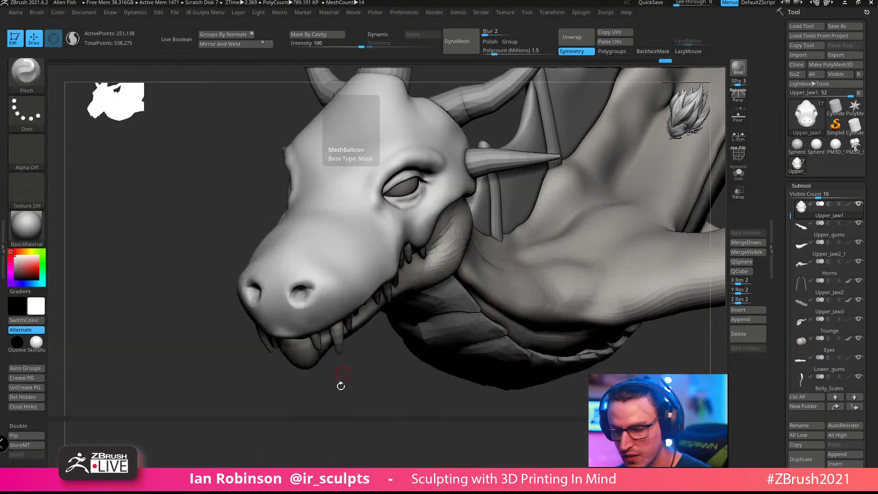
pyautogui.keyDown('alt'); pyautogui.moveTo(347, 378); pyautogui.dragTo(311, 394); pyautogui.keyUp('alt')
pyautogui.press('s')
pyautogui.moveTo(290, 271); pyautogui.dragTo(316, 277)
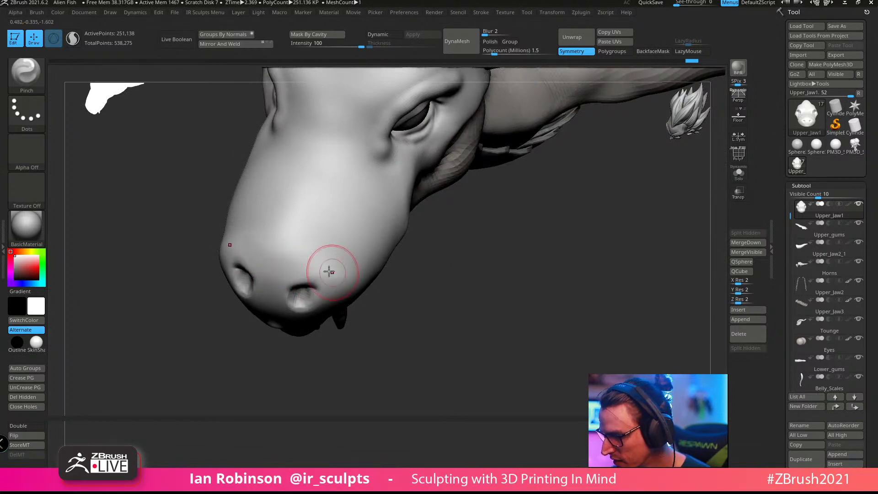
# Step: Use the Move brush to reshape the nostril rims and push out the tip of the snout
pyautogui.press('b')
pyautogui.press('m')
pyautogui.press('v')
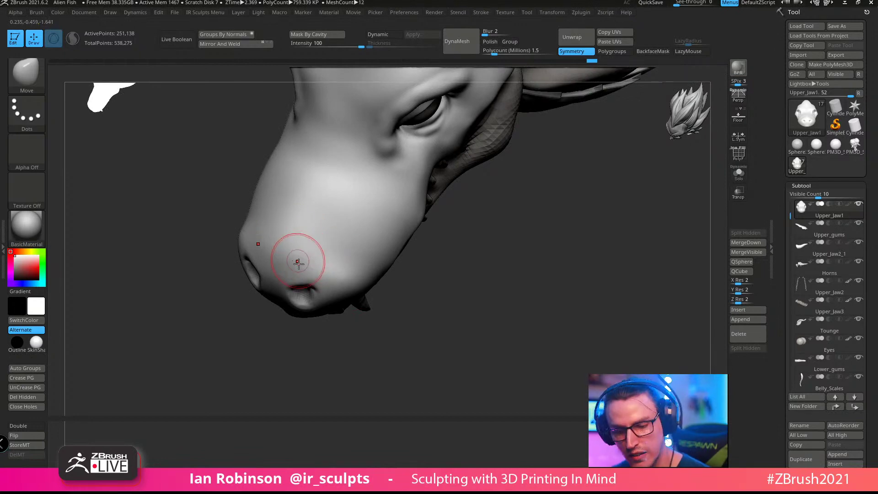
pyautogui.press('s')
pyautogui.moveTo(306, 253); pyautogui.dragTo(311, 247)
pyautogui.moveTo(327, 361)
pyautogui.mouseDown()
pyautogui.moveTo(315, 364)
pyautogui.moveTo(285, 346)
pyautogui.mouseUp()
pyautogui.moveTo(295, 270); pyautogui.dragTo(280, 274, button='right')
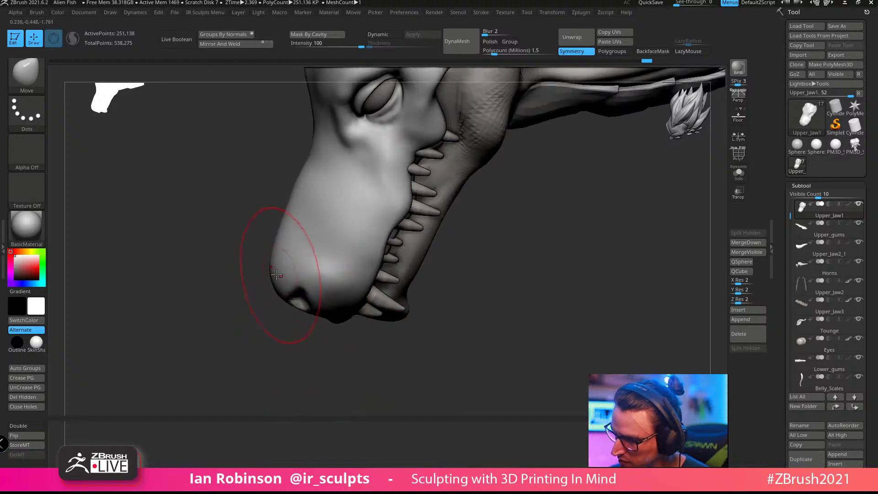
pyautogui.moveTo(280, 274); pyautogui.dragTo(273, 269)
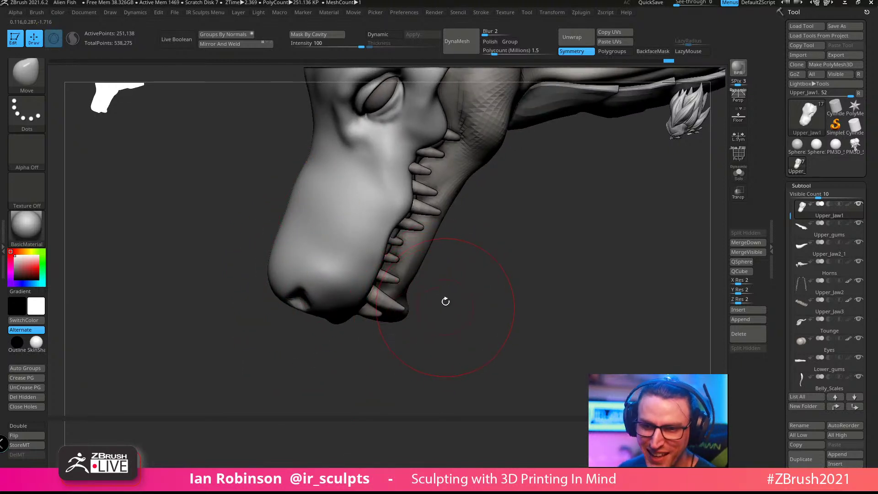
# Step: Examine the head's proportions from the front, sides and back, briefly isolating the upper jaw
pyautogui.moveTo(525, 336); pyautogui.dragTo(535, 282)
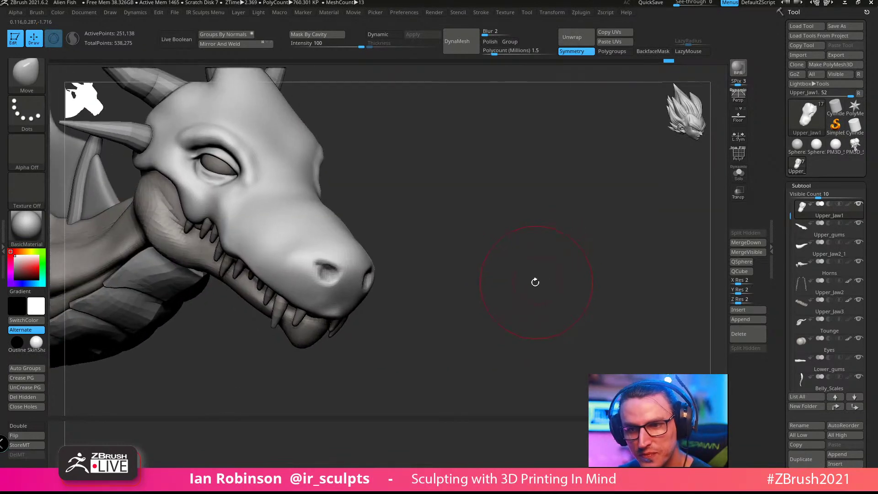
pyautogui.moveTo(461, 317); pyautogui.dragTo(502, 332)
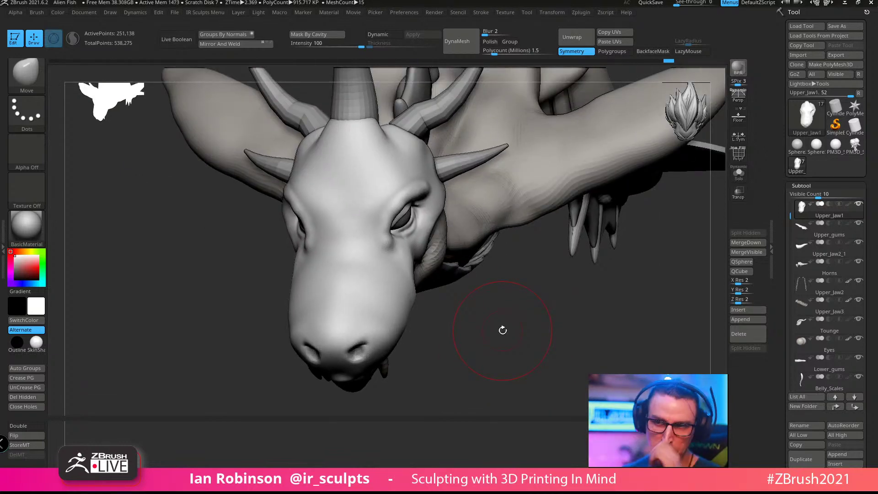
pyautogui.moveTo(499, 299); pyautogui.dragTo(533, 277)
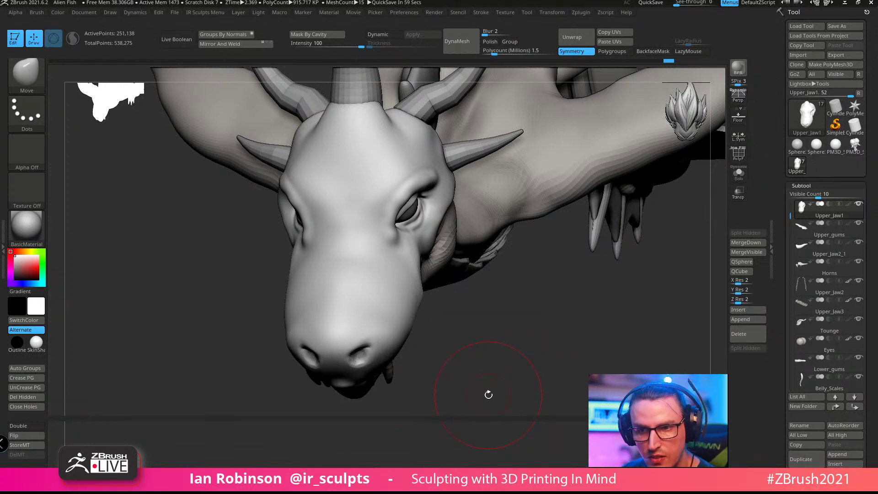
pyautogui.moveTo(526, 361)
pyautogui.mouseDown()
pyautogui.moveTo(497, 337)
pyautogui.moveTo(479, 378)
pyautogui.moveTo(627, 306)
pyautogui.moveTo(555, 202)
pyautogui.moveTo(572, 180)
pyautogui.moveTo(547, 174)
pyautogui.moveTo(293, 241)
pyautogui.mouseUp()
pyautogui.moveTo(458, 169); pyautogui.dragTo(256, 212)
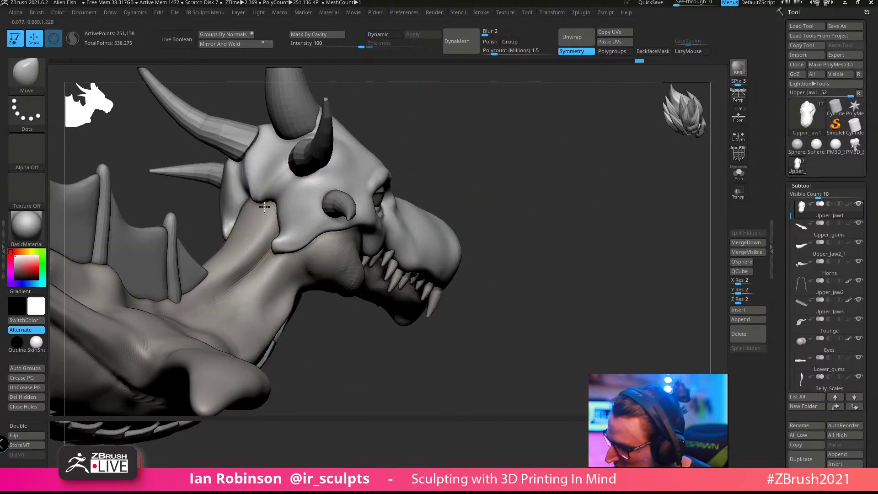
pyautogui.moveTo(566, 187)
pyautogui.mouseDown()
pyautogui.moveTo(425, 170)
pyautogui.moveTo(558, 180)
pyautogui.moveTo(562, 172)
pyautogui.mouseUp()
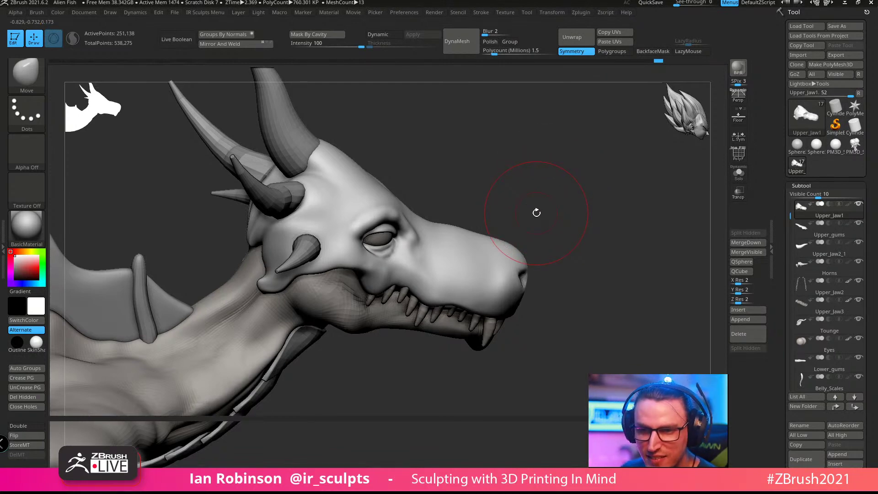
pyautogui.moveTo(535, 151); pyautogui.dragTo(466, 251)
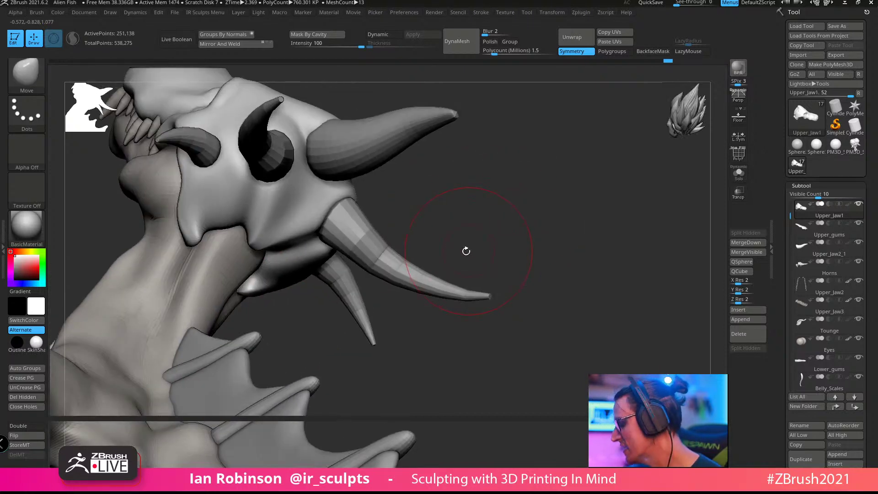
pyautogui.keyDown('alt'); pyautogui.moveTo(455, 194); pyautogui.dragTo(454, 201); pyautogui.keyUp('alt')
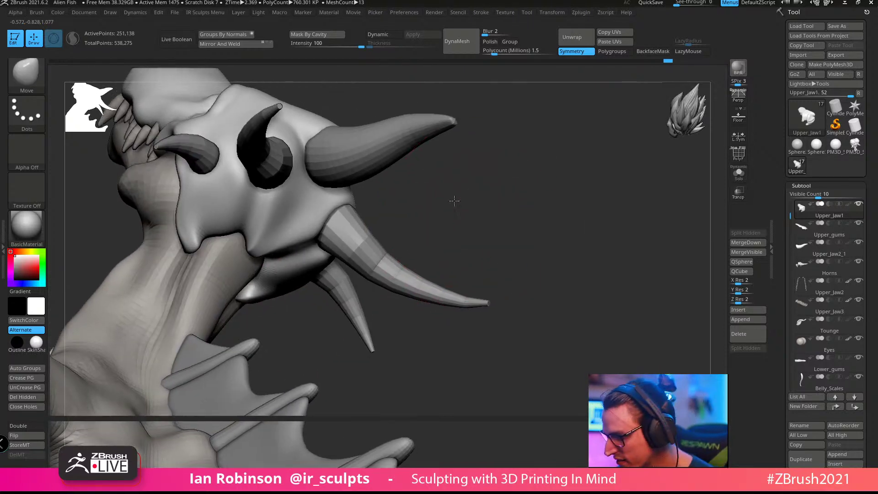
pyautogui.click(738, 174)
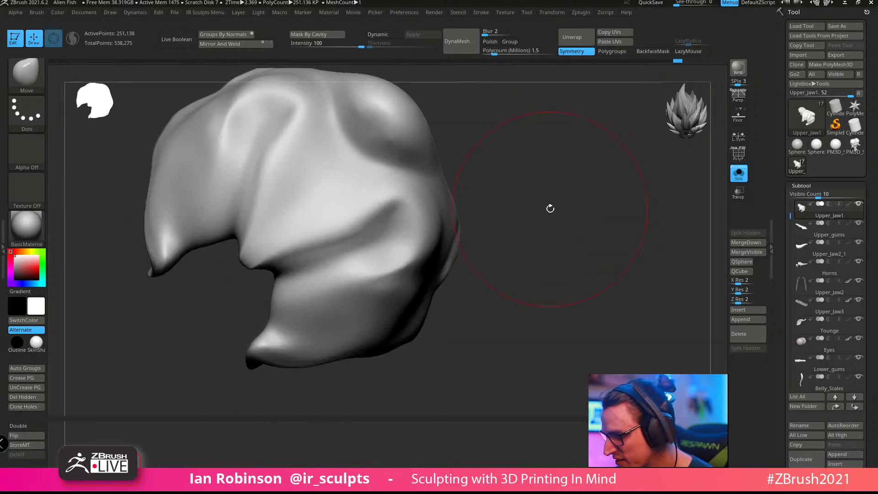
pyautogui.click(738, 175)
# Step: Pull the rear edge of the upper jaw's skull backward with the Move brush into a long crest behind the side horns
pyautogui.moveTo(582, 195)
pyautogui.mouseDown()
pyautogui.moveTo(586, 184)
pyautogui.moveTo(540, 171)
pyautogui.moveTo(219, 211)
pyautogui.moveTo(553, 199)
pyautogui.moveTo(572, 220)
pyautogui.moveTo(520, 233)
pyautogui.mouseUp()
pyautogui.moveTo(239, 186)
pyautogui.mouseDown()
pyautogui.moveTo(218, 172)
pyautogui.moveTo(203, 146)
pyautogui.mouseUp()
pyautogui.moveTo(397, 327)
pyautogui.mouseDown()
pyautogui.moveTo(352, 329)
pyautogui.moveTo(330, 290)
pyautogui.mouseUp()
pyautogui.moveTo(246, 270); pyautogui.dragTo(179, 311)
pyautogui.moveTo(229, 325); pyautogui.dragTo(270, 294)
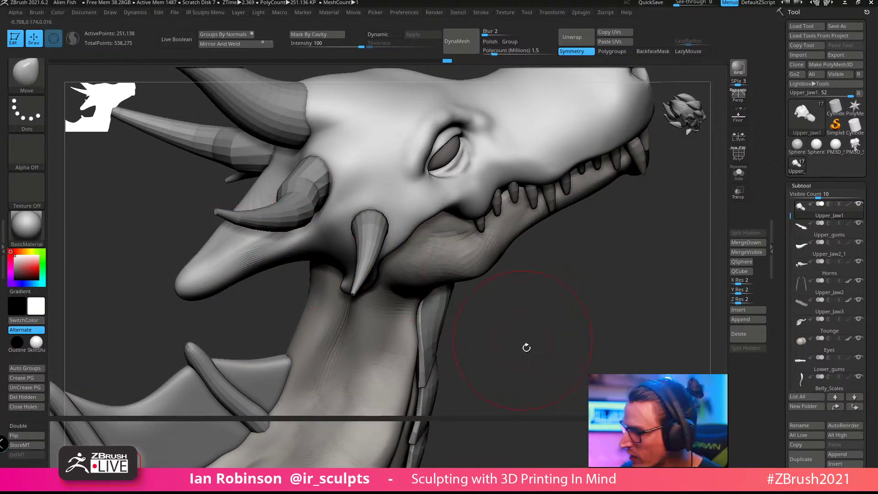
pyautogui.moveTo(526, 349); pyautogui.dragTo(352, 365)
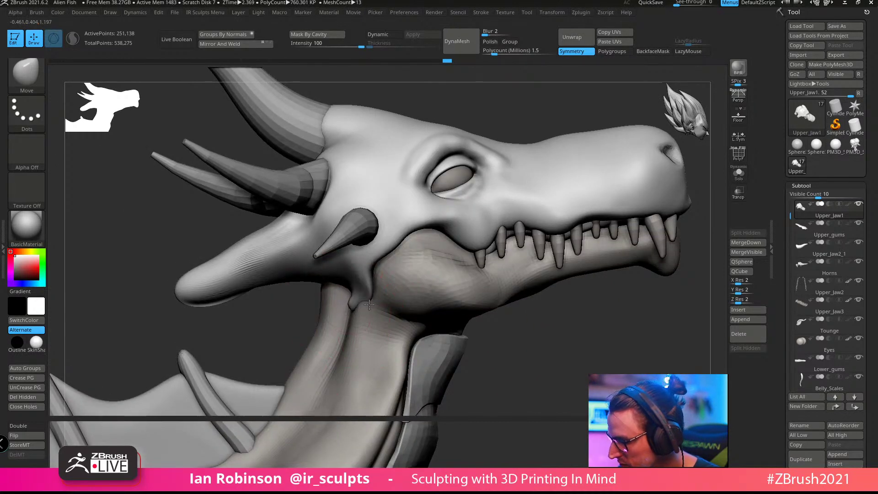
# Step: Switch to ClayBuildup and build a raised rim around the base of the lowest cheek horn
pyautogui.moveTo(531, 320)
pyautogui.mouseDown()
pyautogui.moveTo(529, 355)
pyautogui.moveTo(417, 343)
pyautogui.moveTo(435, 289)
pyautogui.moveTo(418, 265)
pyautogui.mouseUp()
pyautogui.press('s')
pyautogui.moveTo(535, 235)
pyautogui.keyDown('alt'); pyautogui.mouseDown()
pyautogui.moveTo(548, 253)
pyautogui.moveTo(516, 255)
pyautogui.moveTo(526, 291)
pyautogui.moveTo(551, 252)
pyautogui.moveTo(564, 253)
pyautogui.moveTo(568, 265)
pyautogui.moveTo(572, 252)
pyautogui.moveTo(521, 263)
pyautogui.mouseUp(); pyautogui.keyUp('alt')
pyautogui.press('s')
pyautogui.press('b')
pyautogui.press('c')
pyautogui.press('b')
pyautogui.press('s')
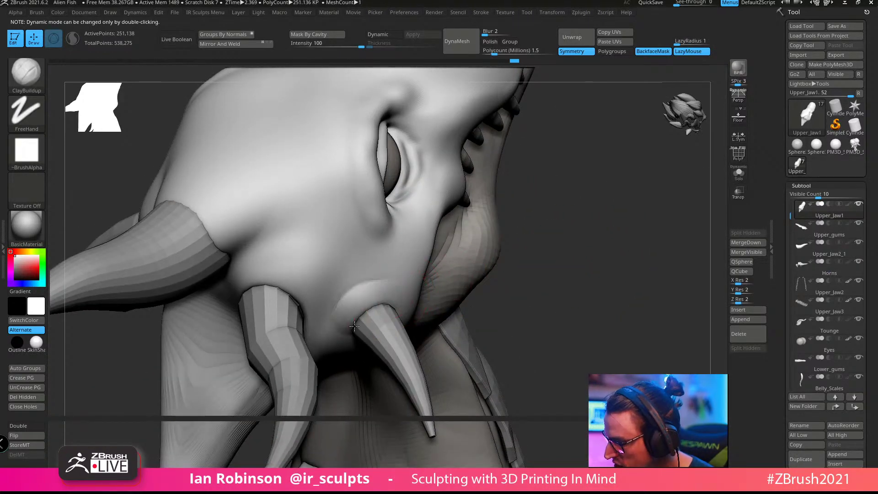
pyautogui.moveTo(366, 306); pyautogui.dragTo(364, 315)
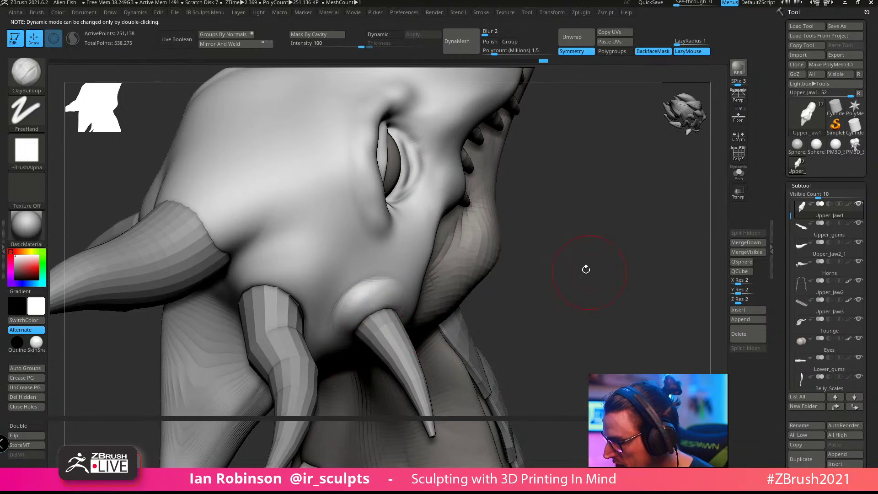
# Step: Build a matching raised rim around the base of the next side horn and thicken the cheek horn's rim
pyautogui.moveTo(586, 270)
pyautogui.mouseDown()
pyautogui.moveTo(530, 256)
pyautogui.moveTo(599, 269)
pyautogui.mouseUp()
pyautogui.moveTo(271, 270)
pyautogui.mouseDown()
pyautogui.moveTo(299, 284)
pyautogui.moveTo(285, 269)
pyautogui.mouseUp()
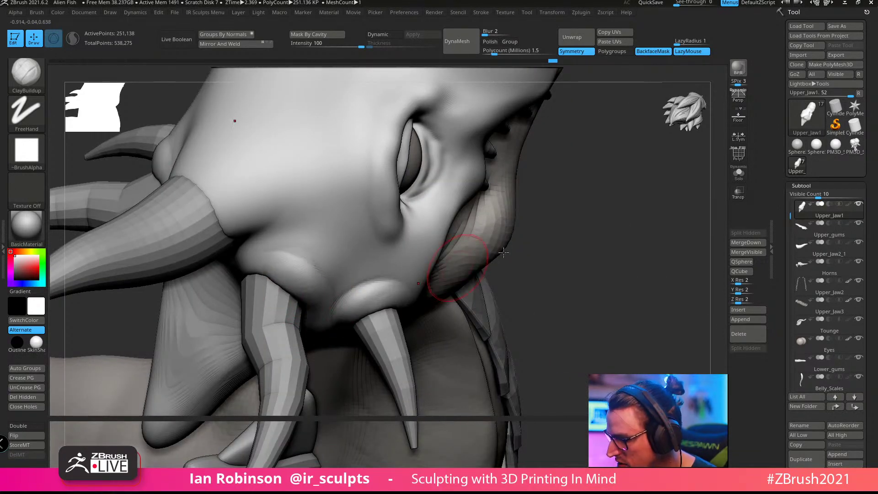
pyautogui.moveTo(535, 256); pyautogui.dragTo(587, 238)
pyautogui.moveTo(258, 269)
pyautogui.mouseDown()
pyautogui.moveTo(207, 304)
pyautogui.moveTo(293, 301)
pyautogui.mouseUp()
pyautogui.moveTo(589, 251); pyautogui.dragTo(522, 258)
pyautogui.moveTo(316, 304); pyautogui.dragTo(361, 302)
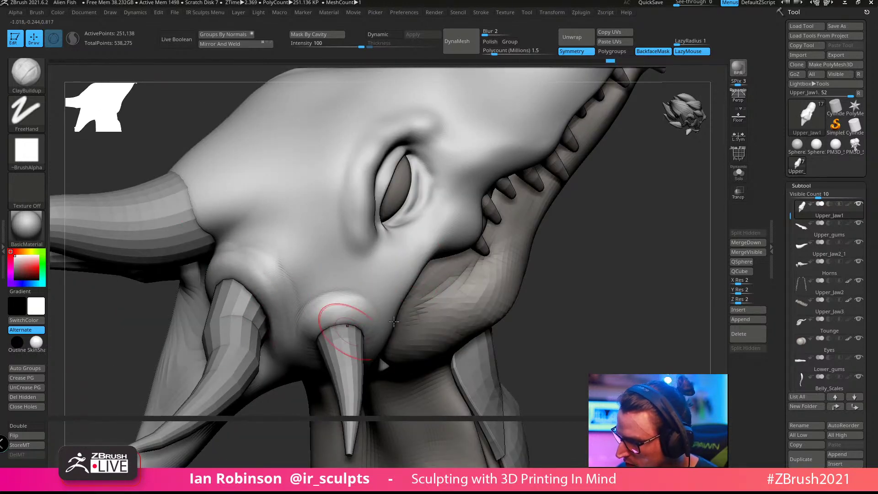
# Step: Examine the horn bases, brow and snout from the front, side and above
pyautogui.keyDown('alt'); pyautogui.moveTo(571, 316); pyautogui.dragTo(611, 303); pyautogui.keyUp('alt')
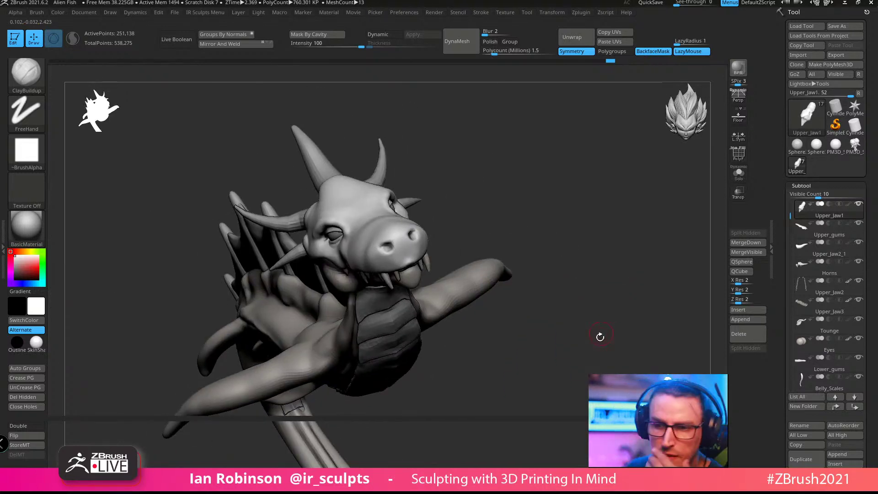
pyautogui.moveTo(600, 337); pyautogui.dragTo(617, 318)
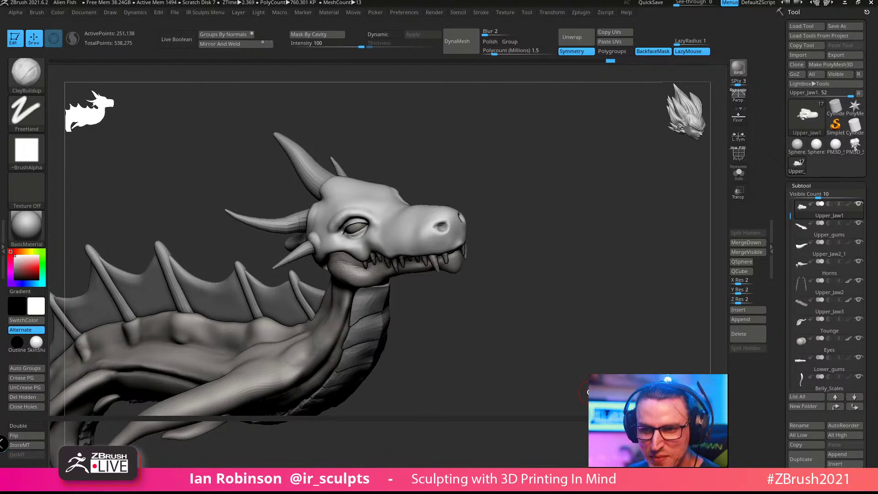
pyautogui.moveTo(578, 232); pyautogui.dragTo(587, 286)
pyautogui.moveTo(575, 295); pyautogui.dragTo(596, 212)
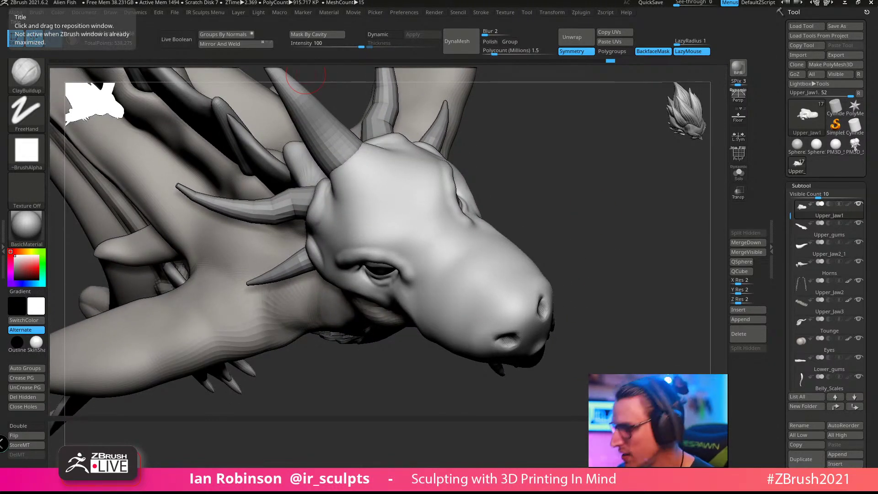
pyautogui.moveTo(568, 222); pyautogui.dragTo(521, 125)
pyautogui.press('s')
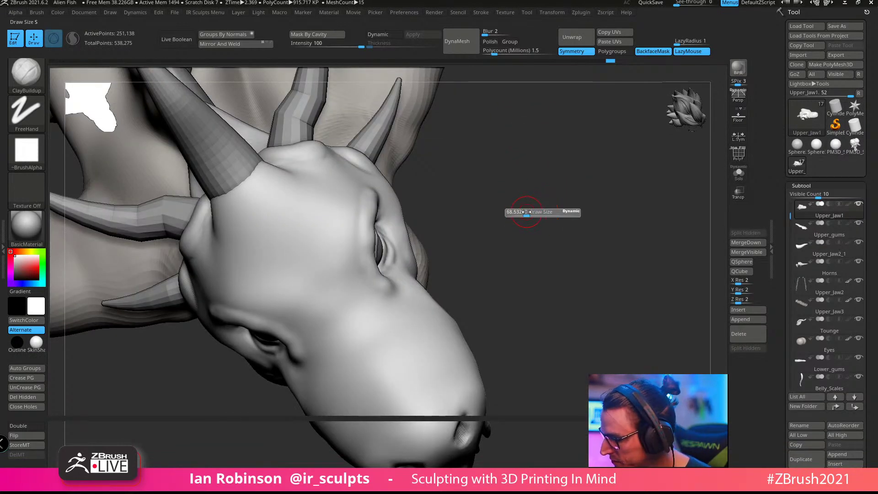
pyautogui.moveTo(510, 239); pyautogui.dragTo(482, 253)
pyautogui.moveTo(430, 295)
pyautogui.mouseDown()
pyautogui.moveTo(405, 279)
pyautogui.moveTo(397, 260)
pyautogui.mouseUp()
pyautogui.moveTo(496, 212)
pyautogui.mouseDown()
pyautogui.moveTo(535, 208)
pyautogui.moveTo(514, 239)
pyautogui.mouseUp()
pyautogui.moveTo(549, 205)
pyautogui.mouseDown()
pyautogui.moveTo(545, 216)
pyautogui.moveTo(566, 196)
pyautogui.moveTo(557, 186)
pyautogui.moveTo(528, 231)
pyautogui.mouseUp()
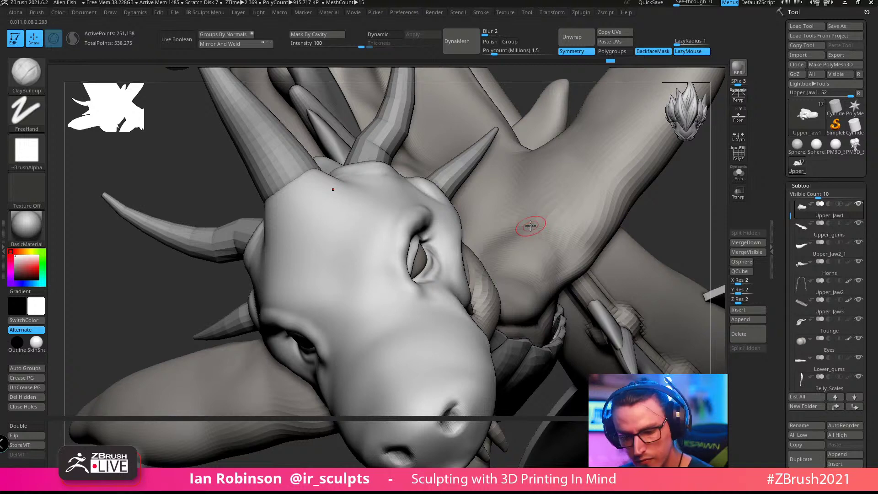
# Step: Switch to the Move brush and adjust the shape of the brow and upper eyelid
pyautogui.press('b')
pyautogui.press('m')
pyautogui.press('v')
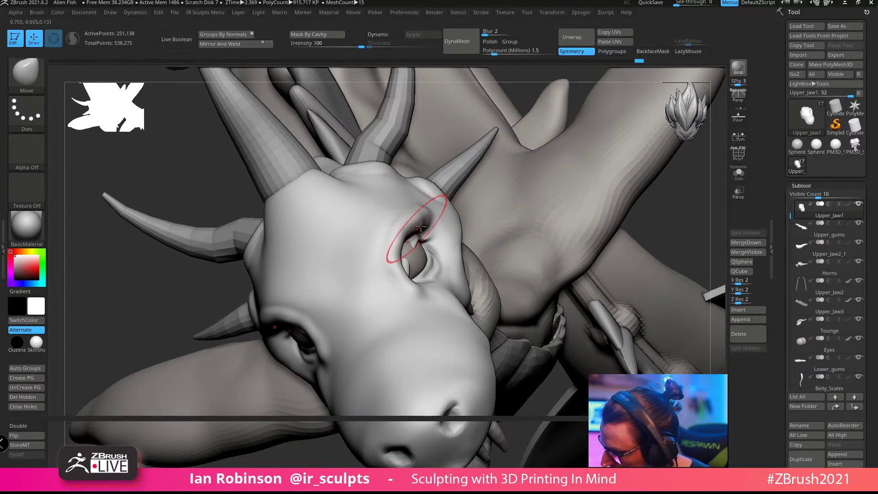
pyautogui.moveTo(418, 233)
pyautogui.mouseDown(button='right')
pyautogui.moveTo(436, 243)
pyautogui.moveTo(431, 279)
pyautogui.moveTo(489, 273)
pyautogui.moveTo(396, 311)
pyautogui.mouseUp(button='right')
pyautogui.moveTo(430, 273); pyautogui.dragTo(442, 265)
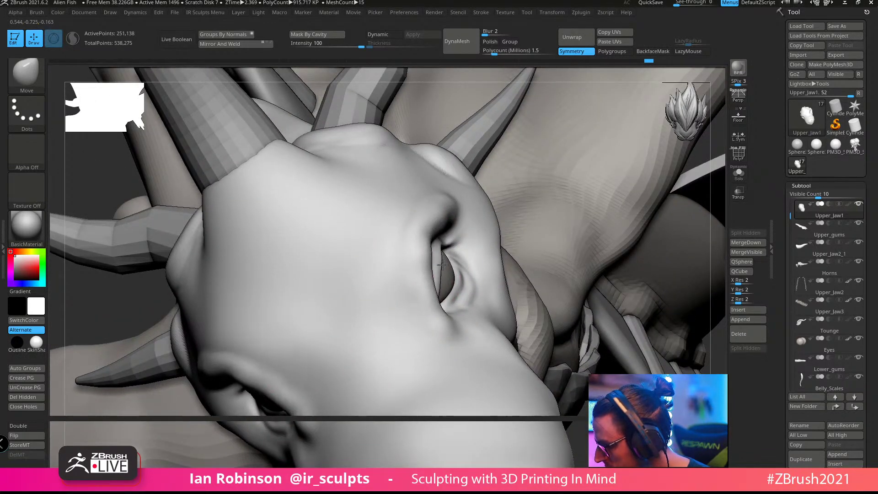
pyautogui.moveTo(438, 308); pyautogui.dragTo(461, 297, button='right')
pyautogui.rightClick(460, 297)
pyautogui.moveTo(491, 238)
pyautogui.keyDown('ctrl'); pyautogui.mouseDown(button='right')
pyautogui.moveTo(454, 212)
pyautogui.moveTo(451, 181)
pyautogui.moveTo(529, 193)
pyautogui.moveTo(511, 273)
pyautogui.moveTo(558, 256)
pyautogui.moveTo(539, 232)
pyautogui.mouseUp(button='right'); pyautogui.keyUp('ctrl')
# Step: Switch to ClayBuildup and build a symmetrical pair of ridges from the brows down the top of the snout
pyautogui.press('b')
pyautogui.press('c')
pyautogui.press('b')
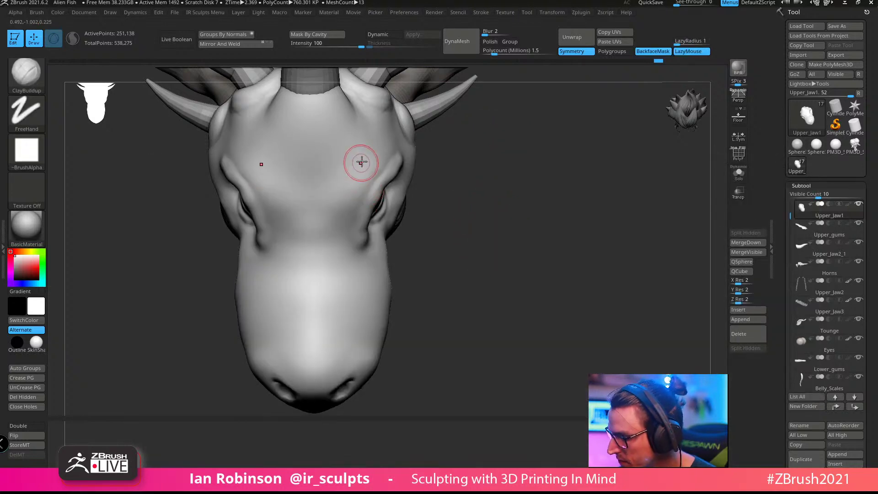
pyautogui.moveTo(353, 200)
pyautogui.mouseDown()
pyautogui.moveTo(338, 271)
pyautogui.moveTo(343, 302)
pyautogui.mouseUp()
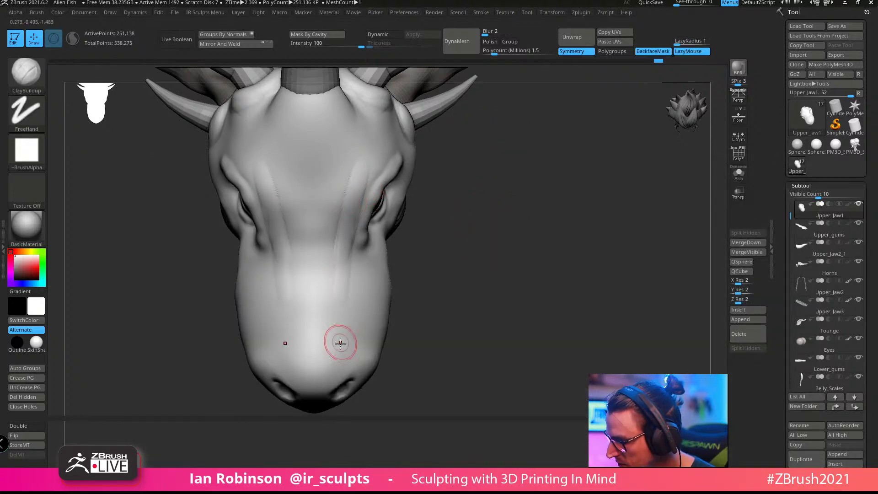
pyautogui.moveTo(342, 258); pyautogui.dragTo(345, 344)
pyautogui.moveTo(342, 282); pyautogui.dragTo(343, 366)
pyautogui.moveTo(344, 241); pyautogui.dragTo(343, 337)
pyautogui.moveTo(365, 155); pyautogui.dragTo(344, 266)
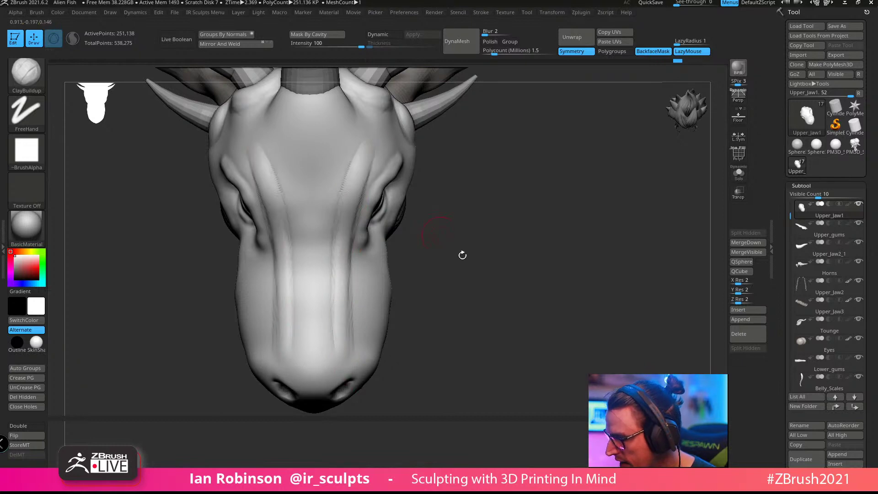
# Step: Build up a ridge with ClayBuildup along the side of the snout, running forward from below the eye
pyautogui.moveTo(462, 255)
pyautogui.mouseDown(button='right')
pyautogui.moveTo(519, 308)
pyautogui.moveTo(362, 314)
pyautogui.mouseUp(button='right')
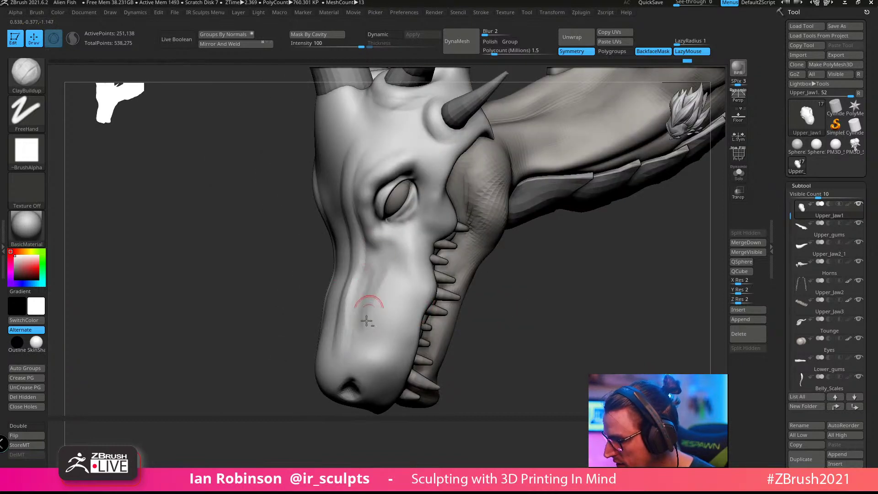
pyautogui.moveTo(571, 332); pyautogui.dragTo(587, 342, button='right')
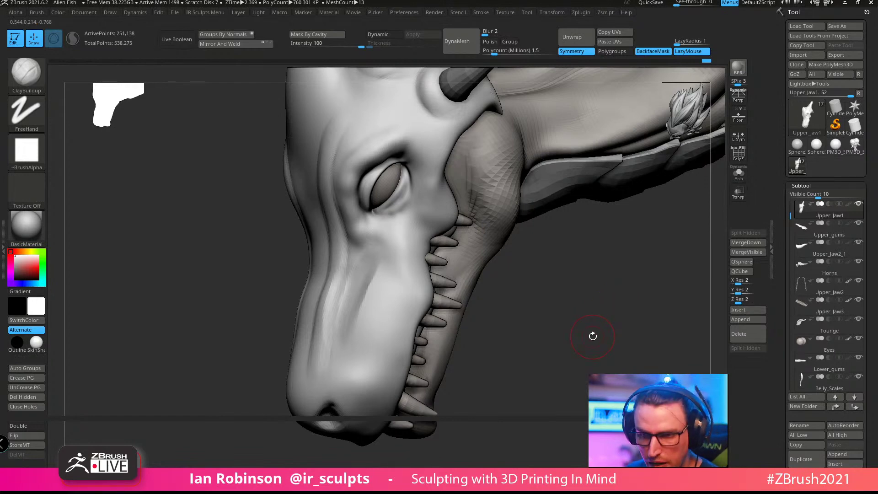
pyautogui.moveTo(583, 345)
pyautogui.mouseDown(button='right')
pyautogui.moveTo(554, 320)
pyautogui.moveTo(517, 261)
pyautogui.mouseUp(button='right')
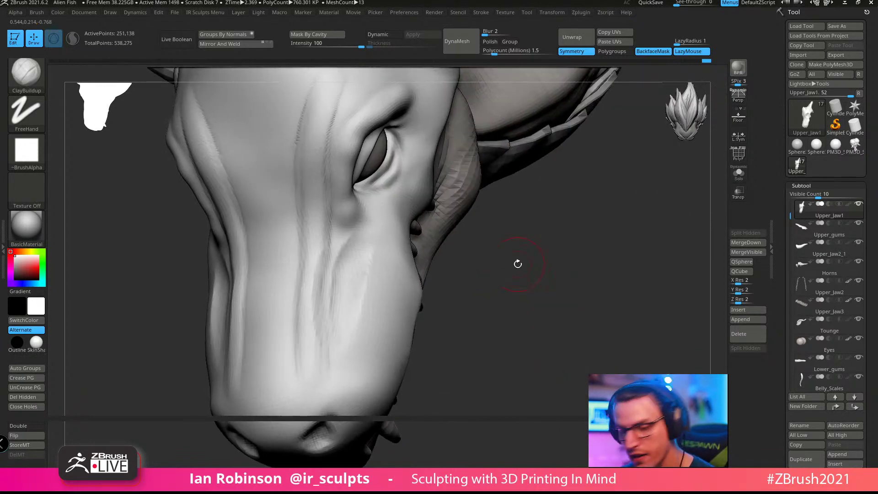
# Step: Switch to TrimDynamic, resize the brush, and flatten the sides of the snout below the eyes into cleaner planes
pyautogui.press('b')
pyautogui.press('t')
pyautogui.press('d')
pyautogui.press('s')
pyautogui.moveTo(513, 273); pyautogui.dragTo(520, 274)
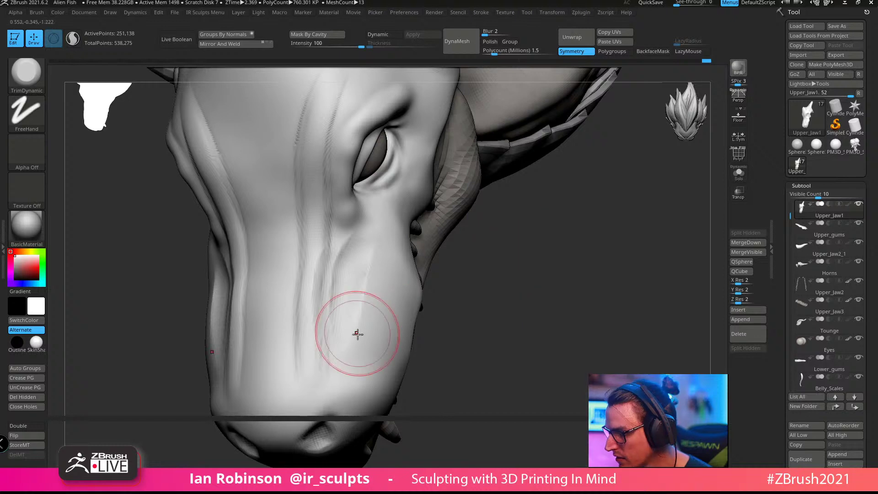
pyautogui.moveTo(357, 334); pyautogui.dragTo(386, 289)
pyautogui.moveTo(371, 357); pyautogui.dragTo(389, 294)
pyautogui.moveTo(357, 345); pyautogui.dragTo(331, 301)
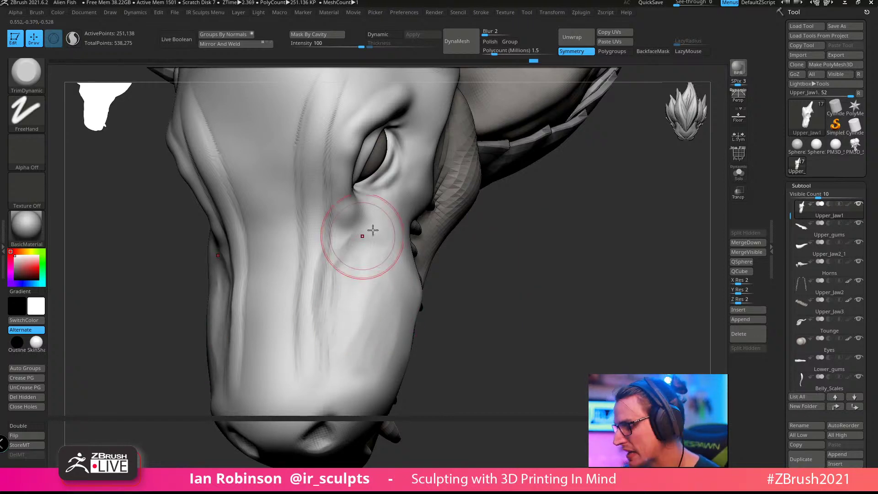
pyautogui.moveTo(467, 327); pyautogui.dragTo(574, 336)
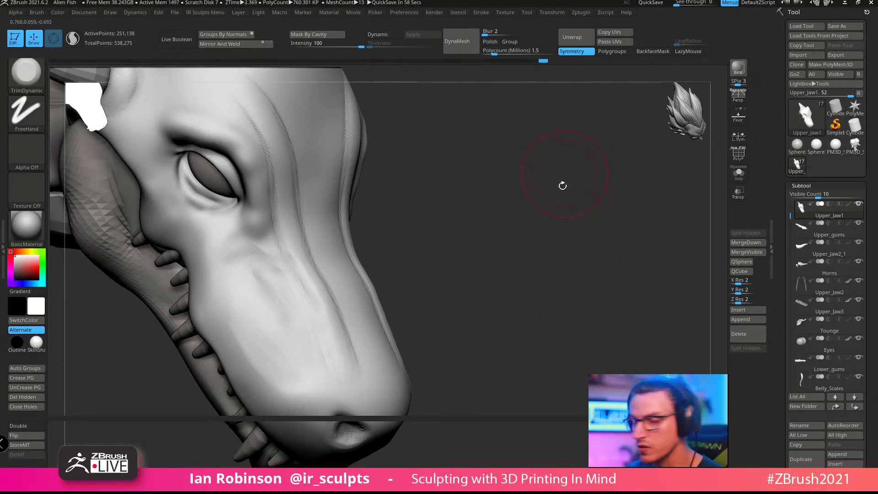
# Step: Switch to the Move brush and push the two ridges along the top of the snout into a wavier shape
pyautogui.moveTo(563, 185); pyautogui.dragTo(534, 254)
pyautogui.press('b')
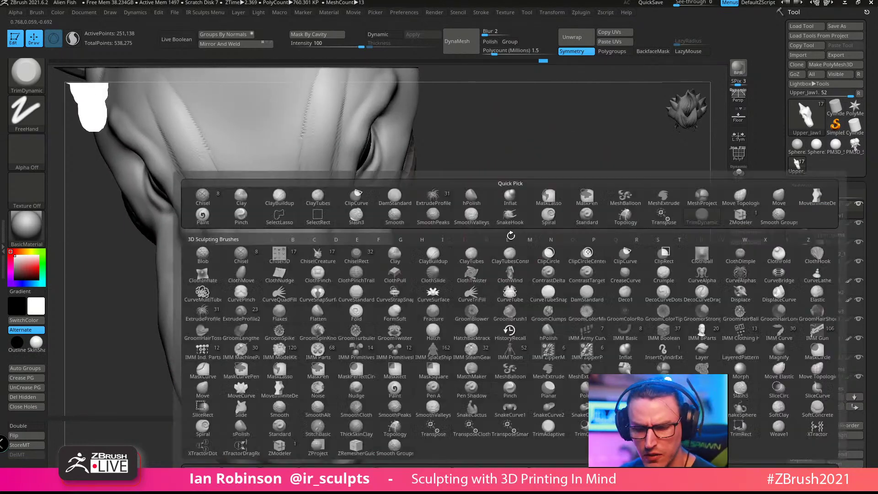
pyautogui.press('m')
pyautogui.press('v')
pyautogui.moveTo(320, 252)
pyautogui.mouseDown()
pyautogui.moveTo(327, 345)
pyautogui.moveTo(340, 365)
pyautogui.mouseUp()
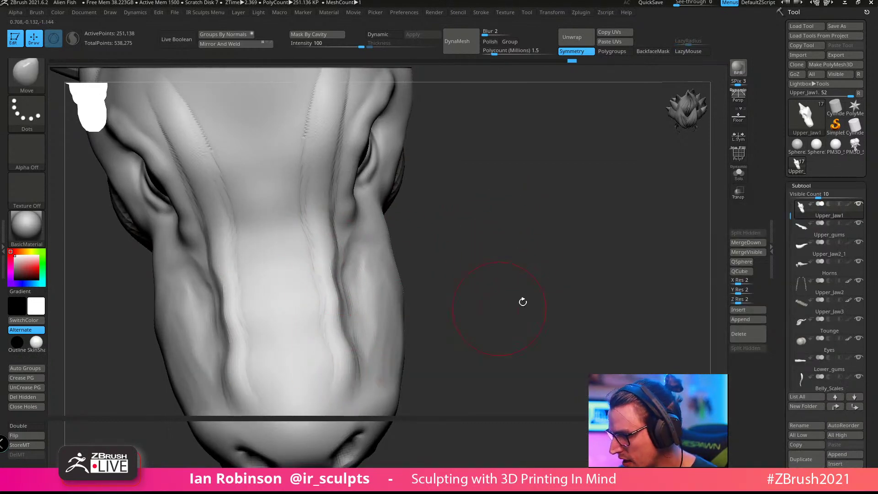
pyautogui.moveTo(523, 300); pyautogui.dragTo(430, 310)
pyautogui.moveTo(513, 307)
pyautogui.mouseDown()
pyautogui.moveTo(553, 303)
pyautogui.moveTo(547, 323)
pyautogui.moveTo(586, 227)
pyautogui.moveTo(576, 277)
pyautogui.moveTo(515, 273)
pyautogui.moveTo(533, 333)
pyautogui.moveTo(555, 283)
pyautogui.moveTo(443, 347)
pyautogui.moveTo(401, 283)
pyautogui.mouseUp()
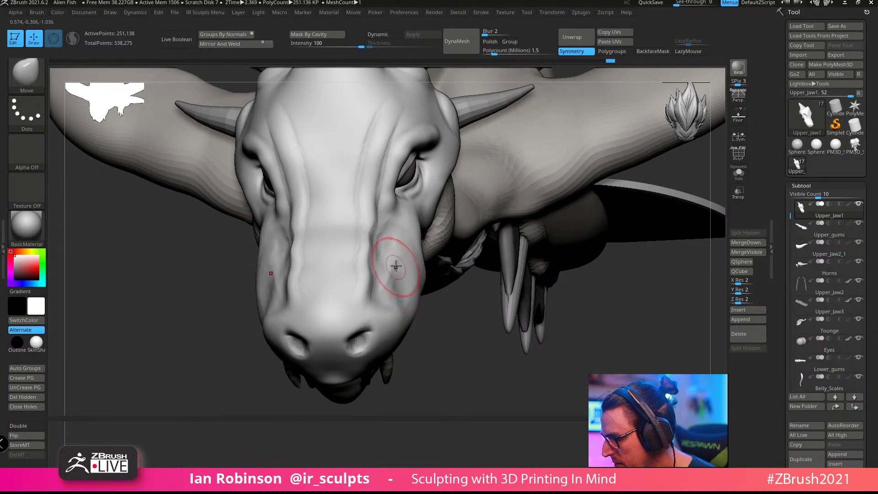
# Step: Reshape the folds on the sides of the snout and the area below the eyes with the Move brush
pyautogui.moveTo(429, 297)
pyautogui.keyDown('alt'); pyautogui.mouseDown()
pyautogui.moveTo(468, 338)
pyautogui.moveTo(486, 305)
pyautogui.mouseUp(); pyautogui.keyUp('alt')
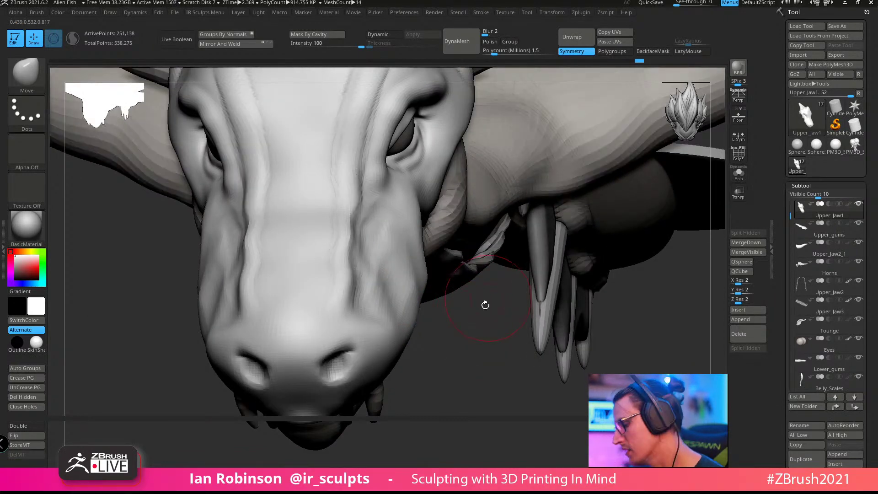
pyautogui.moveTo(454, 333); pyautogui.dragTo(411, 319)
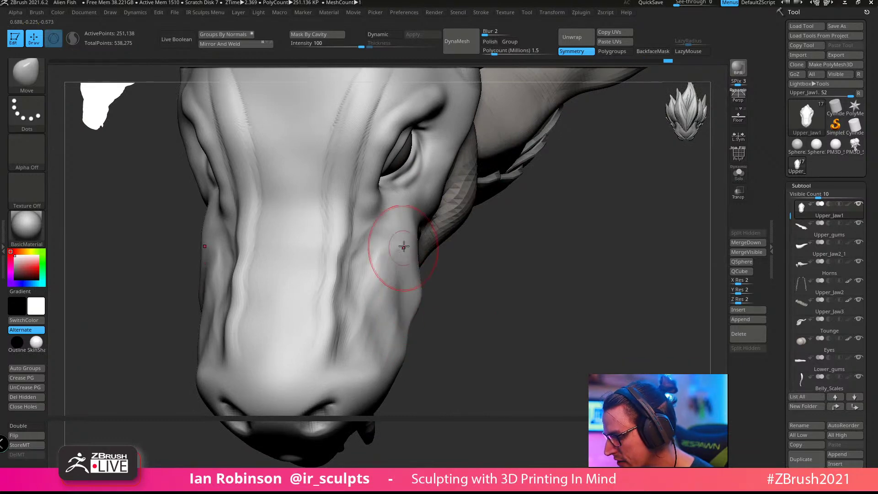
pyautogui.moveTo(450, 279)
pyautogui.mouseDown()
pyautogui.moveTo(468, 307)
pyautogui.moveTo(494, 313)
pyautogui.moveTo(398, 280)
pyautogui.mouseUp()
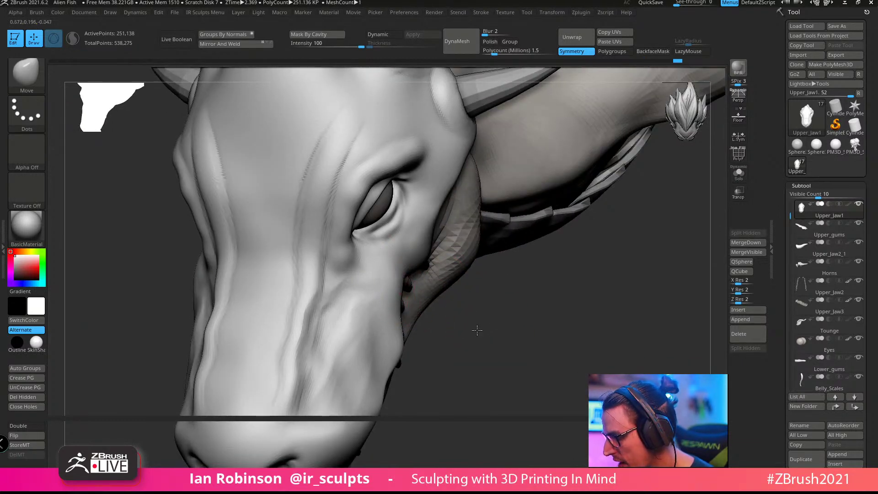
# Step: Switch to DamStandard and carve a crease around the corner of the mouth and along the upper lip
pyautogui.moveTo(477, 330); pyautogui.dragTo(557, 323)
pyautogui.press('b')
pyautogui.press('d')
pyautogui.press('s')
pyautogui.moveTo(473, 323); pyautogui.dragTo(412, 277)
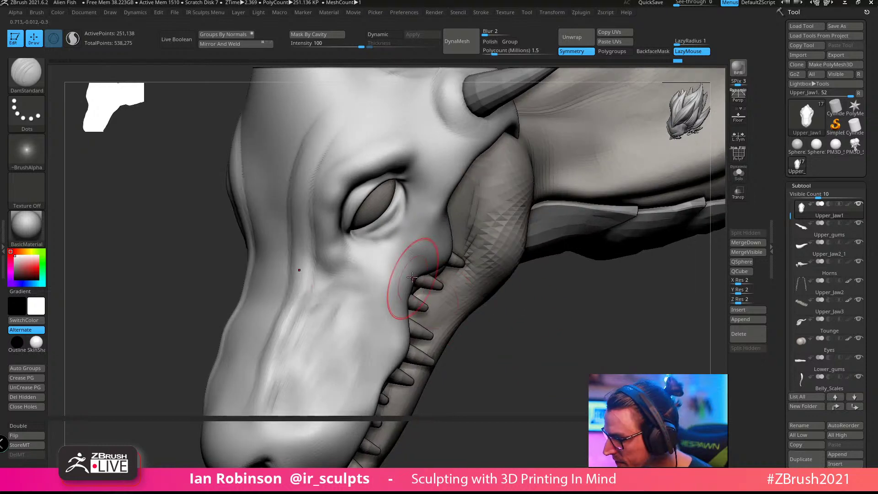
pyautogui.moveTo(557, 343); pyautogui.dragTo(393, 280)
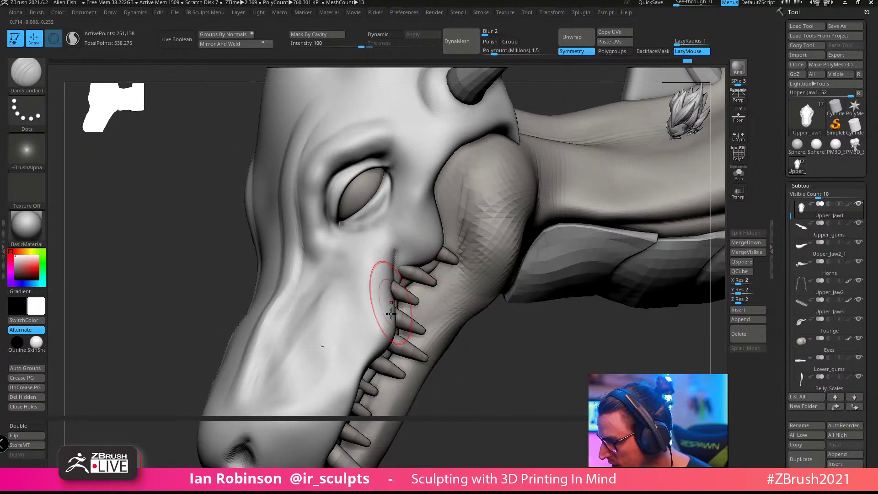
pyautogui.moveTo(509, 372)
pyautogui.mouseDown()
pyautogui.moveTo(508, 365)
pyautogui.moveTo(550, 374)
pyautogui.mouseUp()
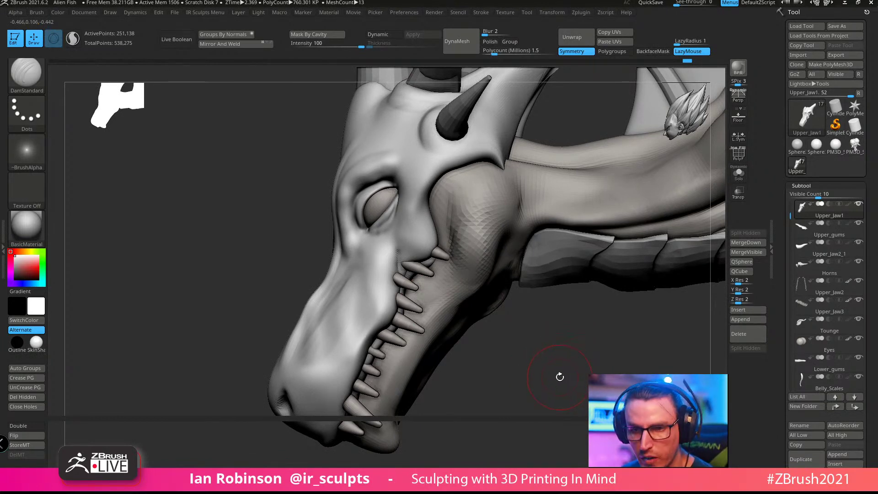
# Step: Sharpen the mouth-corner crease from the side and carve a fold running down from the nostril towards the lip
pyautogui.moveTo(510, 369)
pyautogui.mouseDown()
pyautogui.moveTo(608, 239)
pyautogui.moveTo(613, 273)
pyautogui.moveTo(466, 376)
pyautogui.mouseUp()
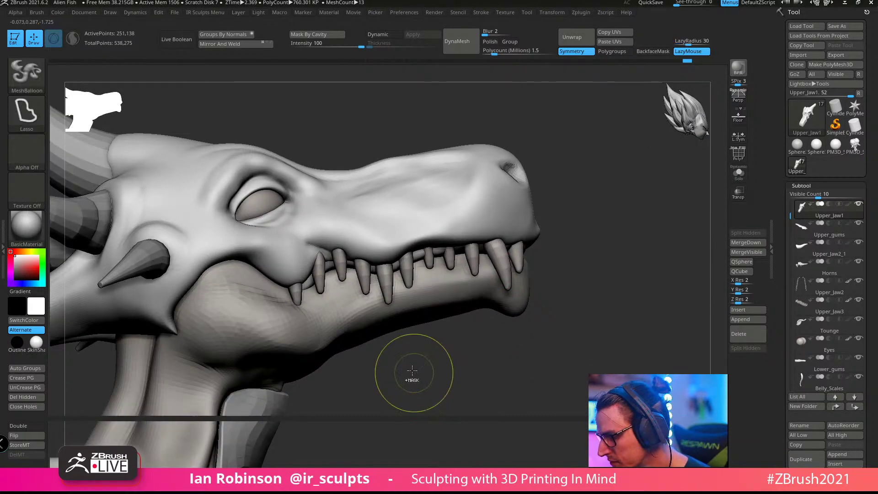
pyautogui.moveTo(412, 372); pyautogui.dragTo(345, 338)
pyautogui.moveTo(343, 293)
pyautogui.mouseDown()
pyautogui.moveTo(312, 290)
pyautogui.moveTo(319, 284)
pyautogui.mouseUp()
pyautogui.moveTo(421, 408)
pyautogui.mouseDown()
pyautogui.moveTo(473, 415)
pyautogui.moveTo(452, 417)
pyautogui.mouseUp()
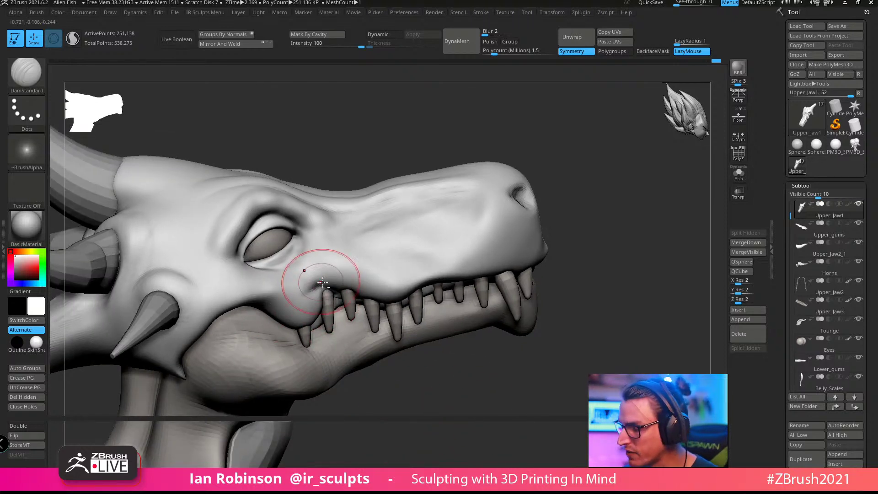
pyautogui.keyDown('alt'); pyautogui.moveTo(421, 358); pyautogui.dragTo(441, 378); pyautogui.keyUp('alt')
pyautogui.press('space')
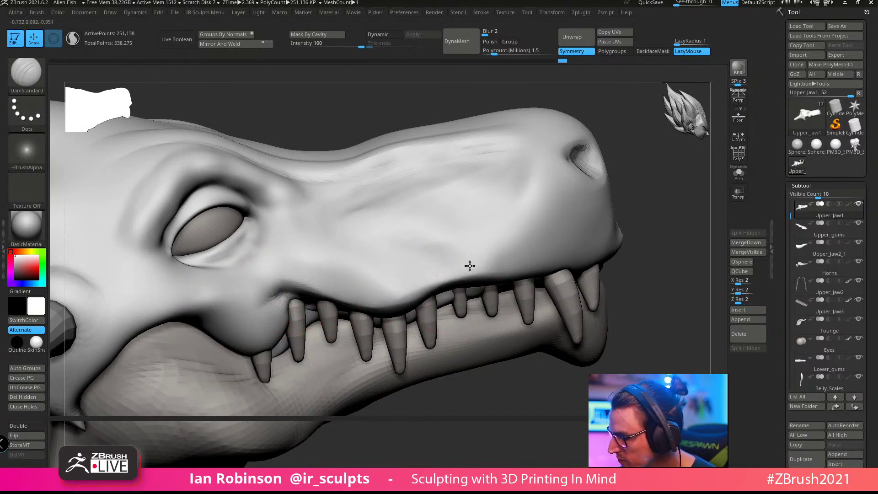
pyautogui.moveTo(615, 247)
pyautogui.mouseDown()
pyautogui.moveTo(603, 255)
pyautogui.moveTo(534, 234)
pyautogui.mouseUp()
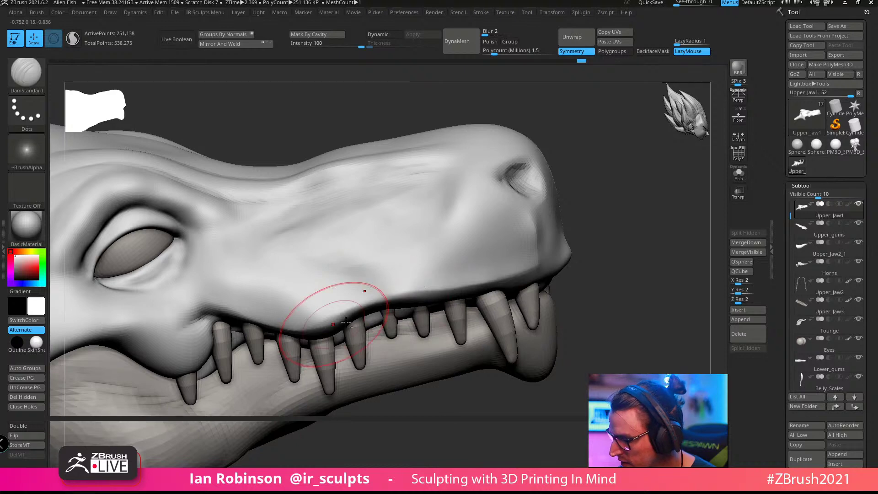
pyautogui.moveTo(591, 289)
pyautogui.mouseDown()
pyautogui.moveTo(559, 302)
pyautogui.moveTo(588, 290)
pyautogui.moveTo(566, 200)
pyautogui.moveTo(490, 261)
pyautogui.moveTo(505, 261)
pyautogui.moveTo(422, 272)
pyautogui.mouseUp()
pyautogui.moveTo(468, 236)
pyautogui.mouseDown()
pyautogui.moveTo(522, 251)
pyautogui.moveTo(530, 232)
pyautogui.moveTo(442, 247)
pyautogui.moveTo(462, 257)
pyautogui.mouseUp()
# Step: Switch to the Move brush, resize it, and adjust the shape of the snout and its tip
pyautogui.press('b')
pyautogui.press('m')
pyautogui.press('v')
pyautogui.press('s')
pyautogui.moveTo(401, 304); pyautogui.dragTo(377, 300)
pyautogui.moveTo(414, 269); pyautogui.dragTo(431, 251)
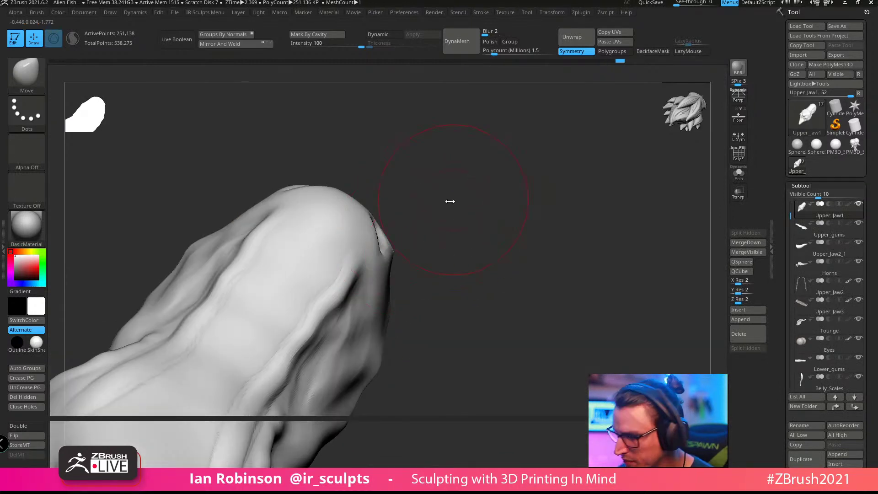
# Step: Switch to ClayBuildup with a smaller brush and build up the raised form above and behind the nostrils
pyautogui.press('b')
pyautogui.press('c')
pyautogui.press('b')
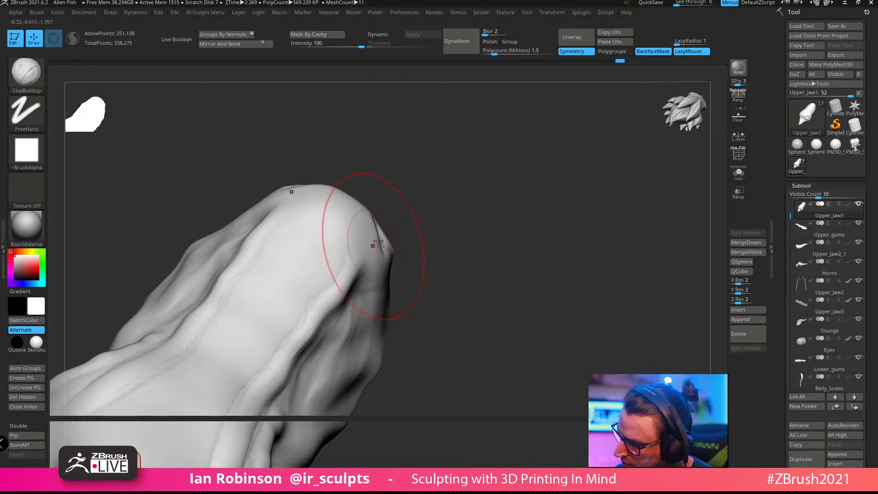
pyautogui.press('s')
pyautogui.moveTo(408, 215); pyautogui.dragTo(397, 214)
pyautogui.moveTo(421, 176); pyautogui.dragTo(410, 180)
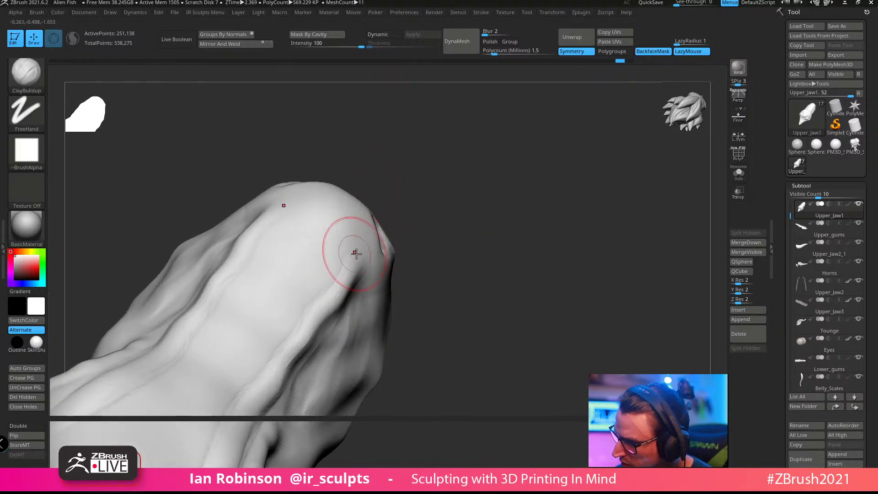
pyautogui.moveTo(368, 232); pyautogui.dragTo(373, 261)
pyautogui.moveTo(434, 253); pyautogui.dragTo(406, 254)
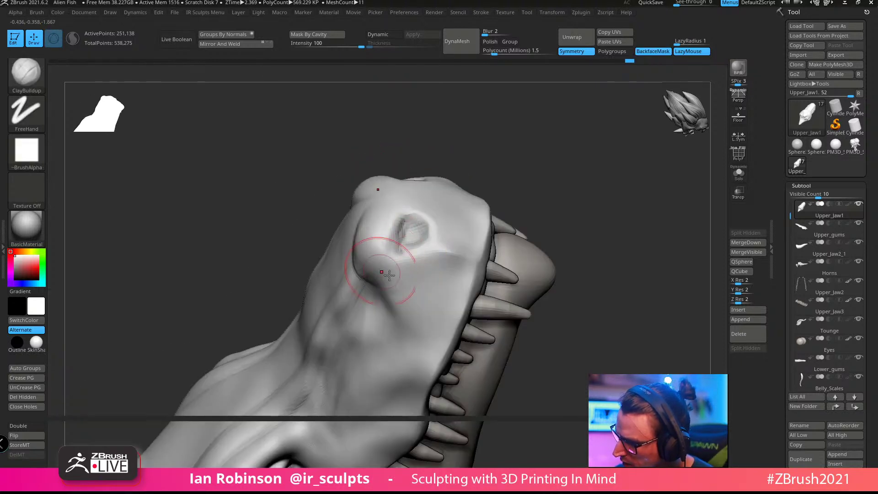
# Step: Bring up the list of plugins and collapse its PolyGroupIt section
pyautogui.moveTo(517, 215)
pyautogui.mouseDown()
pyautogui.moveTo(545, 196)
pyautogui.moveTo(566, 196)
pyautogui.moveTo(454, 243)
pyautogui.moveTo(445, 238)
pyautogui.moveTo(525, 227)
pyautogui.moveTo(582, 198)
pyautogui.moveTo(552, 245)
pyautogui.moveTo(571, 206)
pyautogui.moveTo(603, 228)
pyautogui.moveTo(590, 254)
pyautogui.mouseUp()
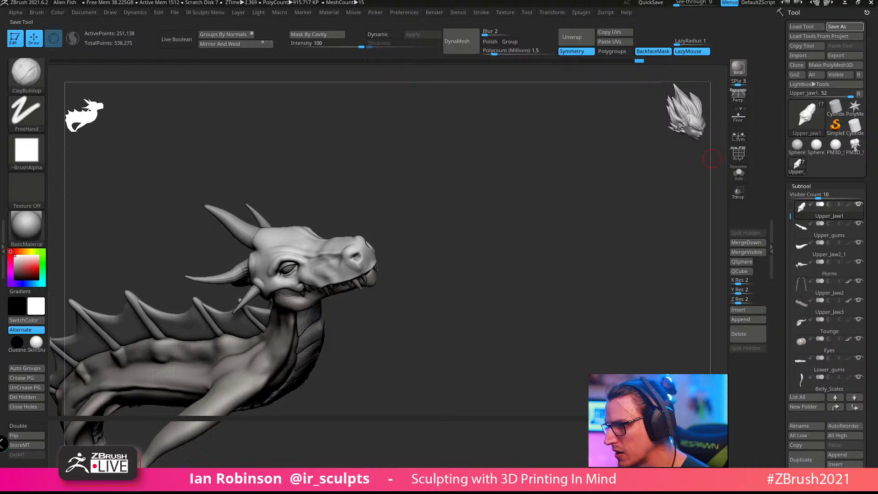
pyautogui.moveTo(594, 206)
pyautogui.mouseDown()
pyautogui.moveTo(549, 225)
pyautogui.moveTo(561, 243)
pyautogui.mouseUp()
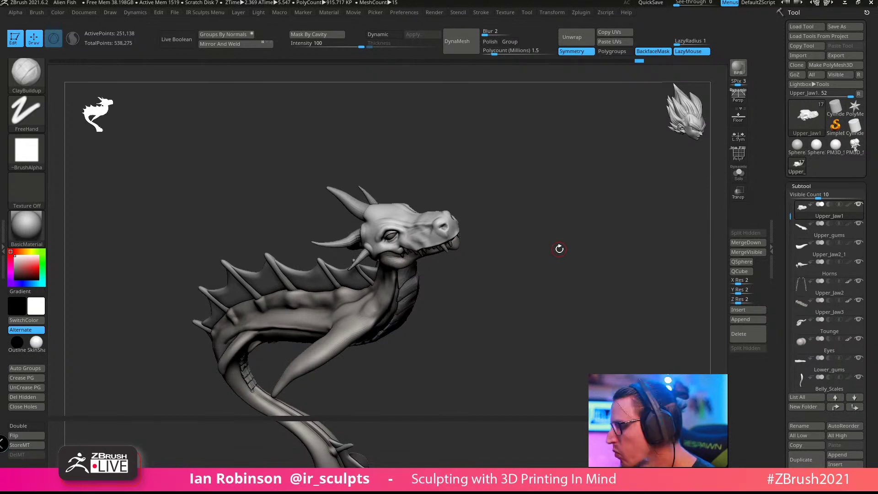
pyautogui.click(580, 13)
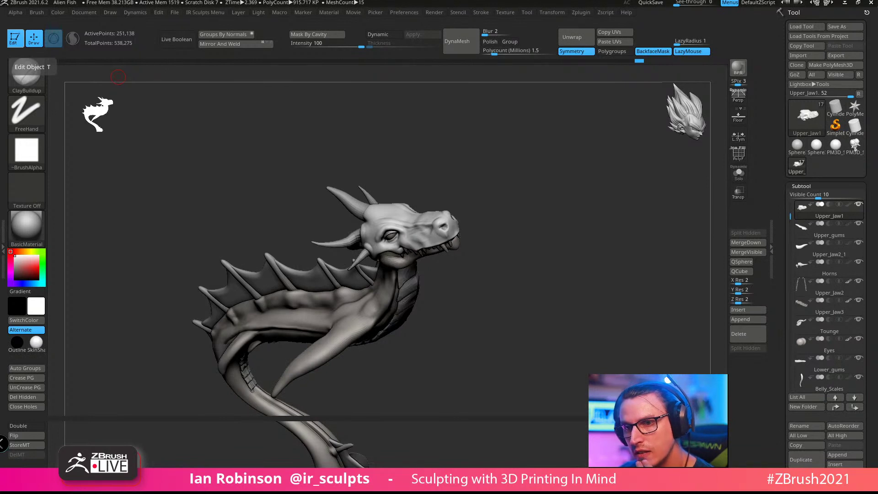
pyautogui.click(580, 12)
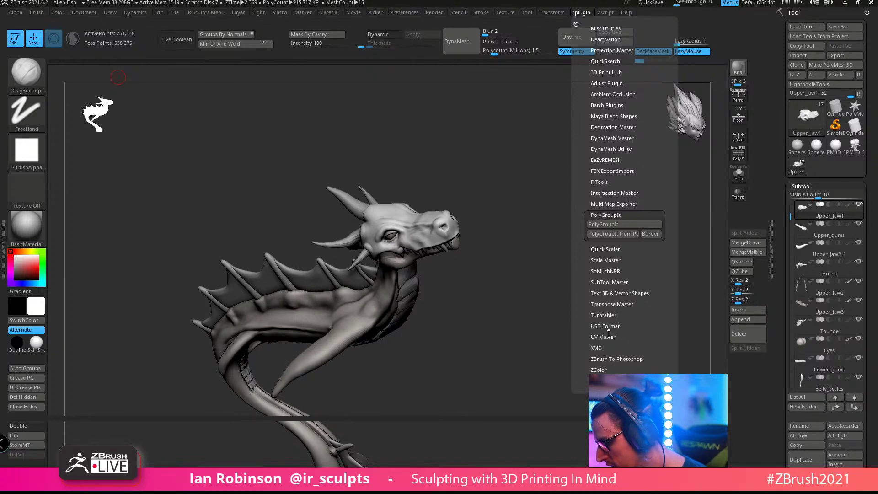
pyautogui.click(613, 214)
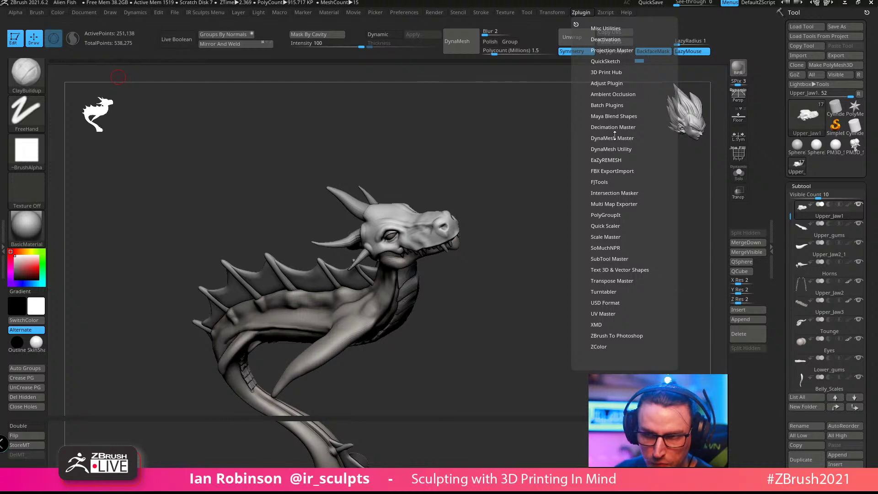